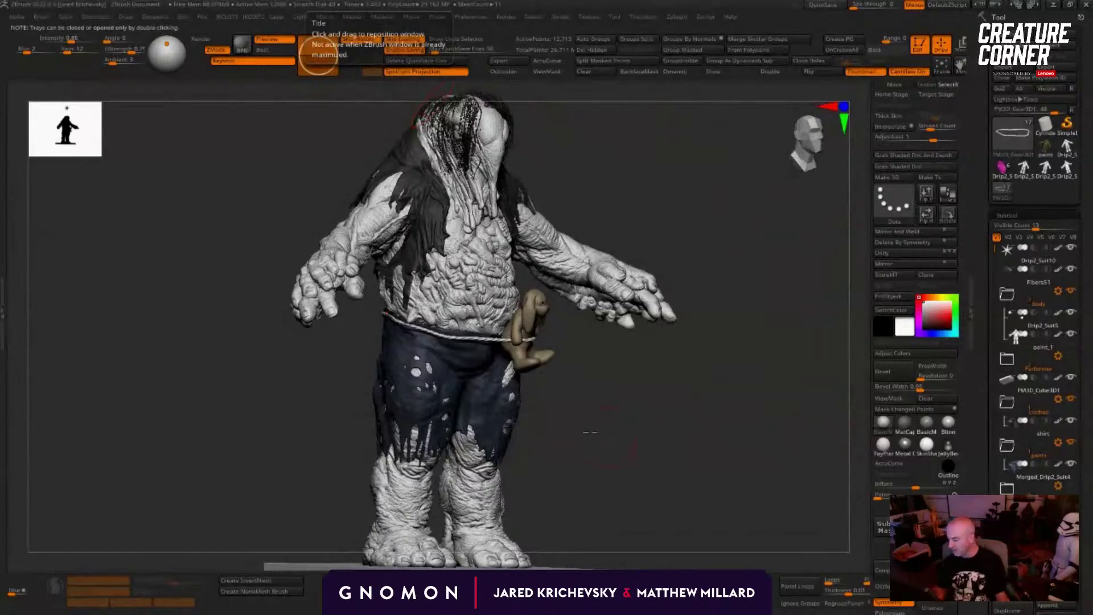
# Step: Examine the creature's face, hair, tattered vest, pants and attached stuffed animal from the front and both sides
pyautogui.moveTo(586, 432)
pyautogui.mouseDown()
pyautogui.moveTo(624, 429)
pyautogui.moveTo(556, 456)
pyautogui.moveTo(651, 467)
pyautogui.moveTo(664, 454)
pyautogui.moveTo(580, 408)
pyautogui.moveTo(586, 517)
pyautogui.moveTo(609, 277)
pyautogui.moveTo(561, 242)
pyautogui.moveTo(651, 247)
pyautogui.moveTo(618, 252)
pyautogui.mouseUp()
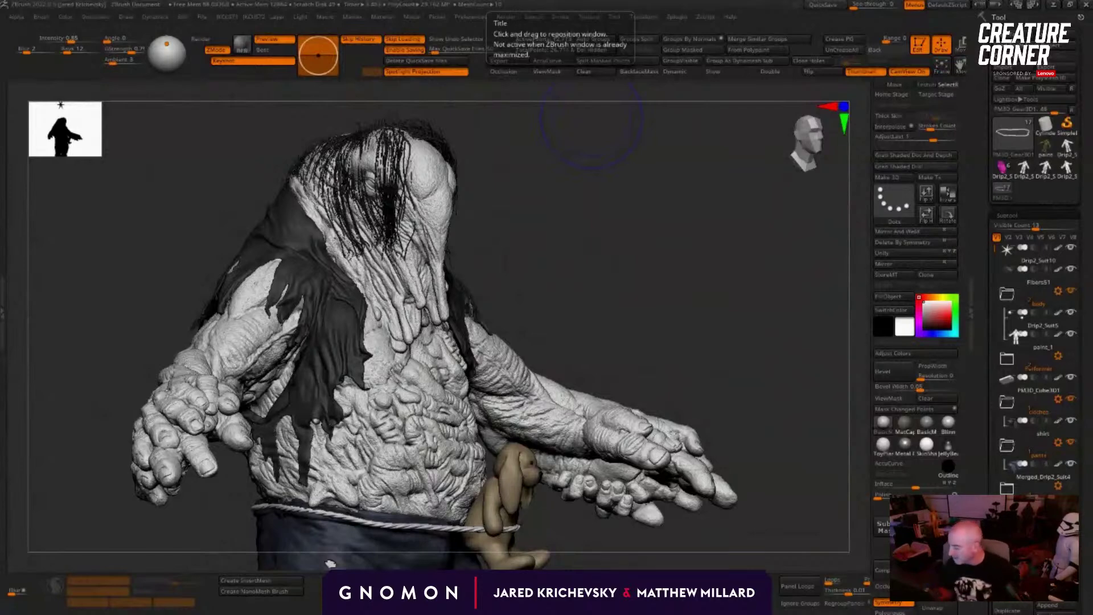
pyautogui.moveTo(682, 284)
pyautogui.mouseDown()
pyautogui.moveTo(627, 239)
pyautogui.moveTo(495, 190)
pyautogui.moveTo(527, 234)
pyautogui.moveTo(541, 232)
pyautogui.moveTo(485, 286)
pyautogui.moveTo(590, 278)
pyautogui.moveTo(566, 323)
pyautogui.mouseUp()
pyautogui.moveTo(479, 320)
pyautogui.mouseDown()
pyautogui.moveTo(598, 307)
pyautogui.moveTo(591, 358)
pyautogui.moveTo(565, 369)
pyautogui.mouseUp()
pyautogui.moveTo(622, 300)
pyautogui.keyDown('alt'); pyautogui.mouseDown()
pyautogui.moveTo(660, 273)
pyautogui.moveTo(632, 265)
pyautogui.moveTo(630, 307)
pyautogui.moveTo(626, 166)
pyautogui.moveTo(614, 168)
pyautogui.mouseUp(); pyautogui.keyUp('alt')
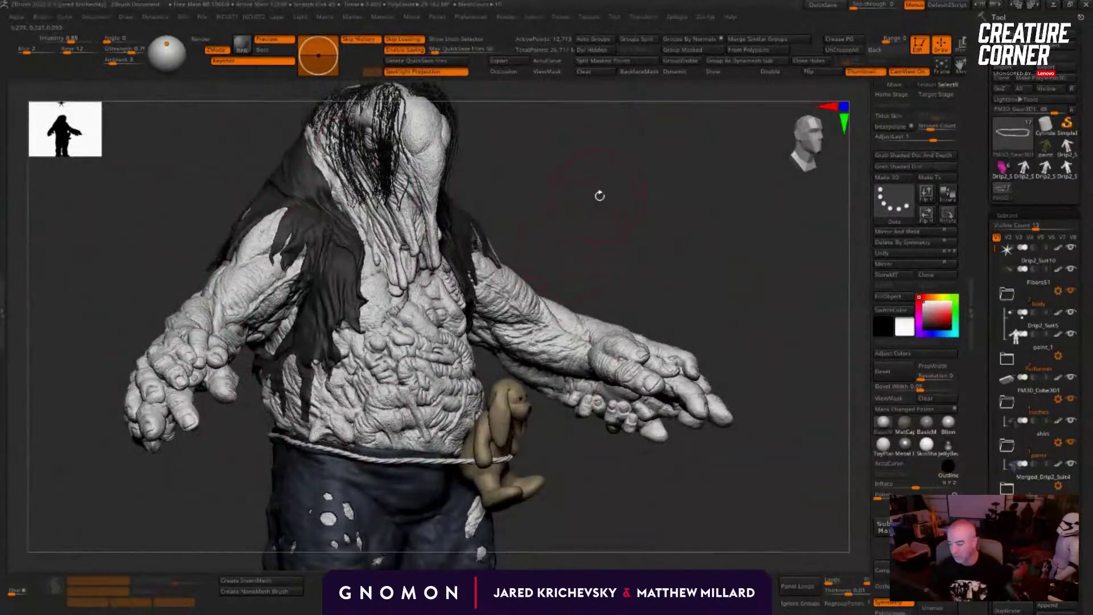
pyautogui.moveTo(598, 195)
pyautogui.mouseDown()
pyautogui.moveTo(641, 234)
pyautogui.moveTo(749, 217)
pyautogui.moveTo(652, 294)
pyautogui.mouseUp()
pyautogui.moveTo(674, 193)
pyautogui.mouseDown()
pyautogui.moveTo(615, 217)
pyautogui.moveTo(693, 210)
pyautogui.moveTo(693, 242)
pyautogui.mouseUp()
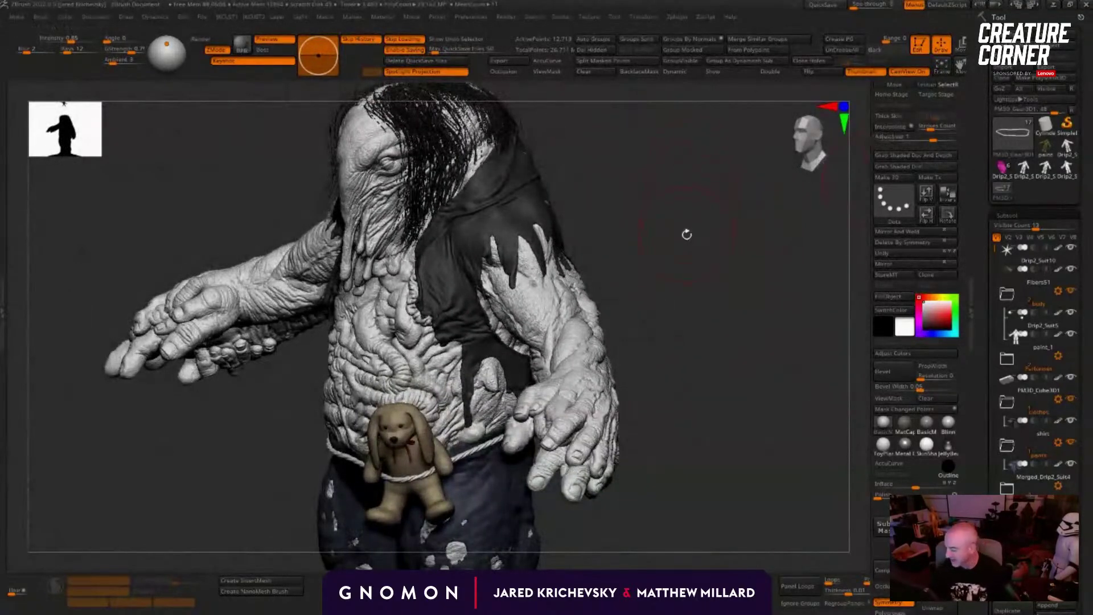
pyautogui.moveTo(688, 234); pyautogui.dragTo(584, 197)
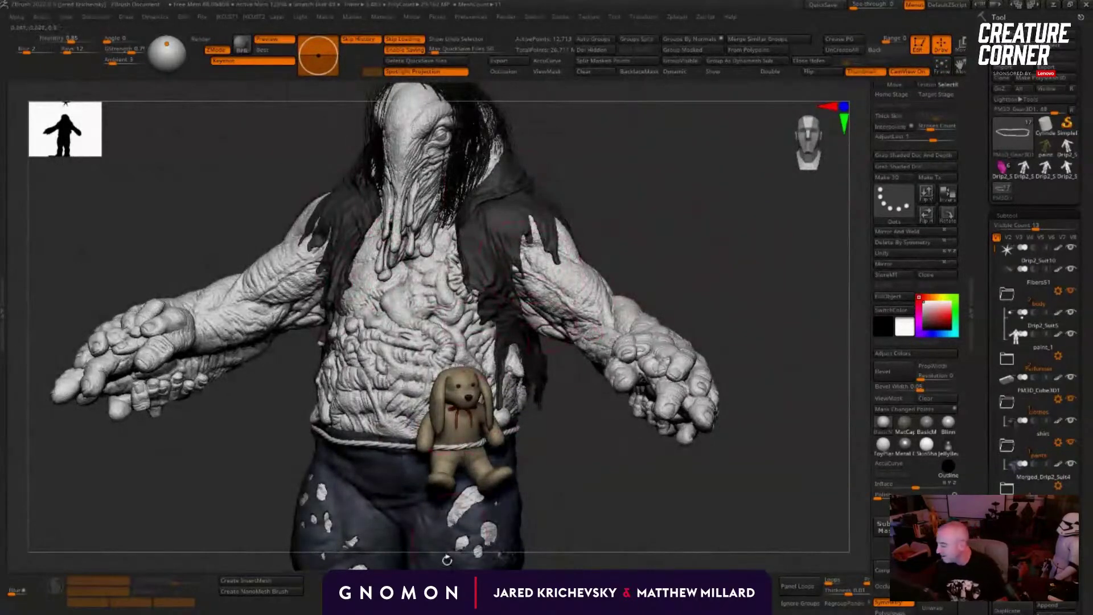
pyautogui.moveTo(656, 221); pyautogui.dragTo(654, 220)
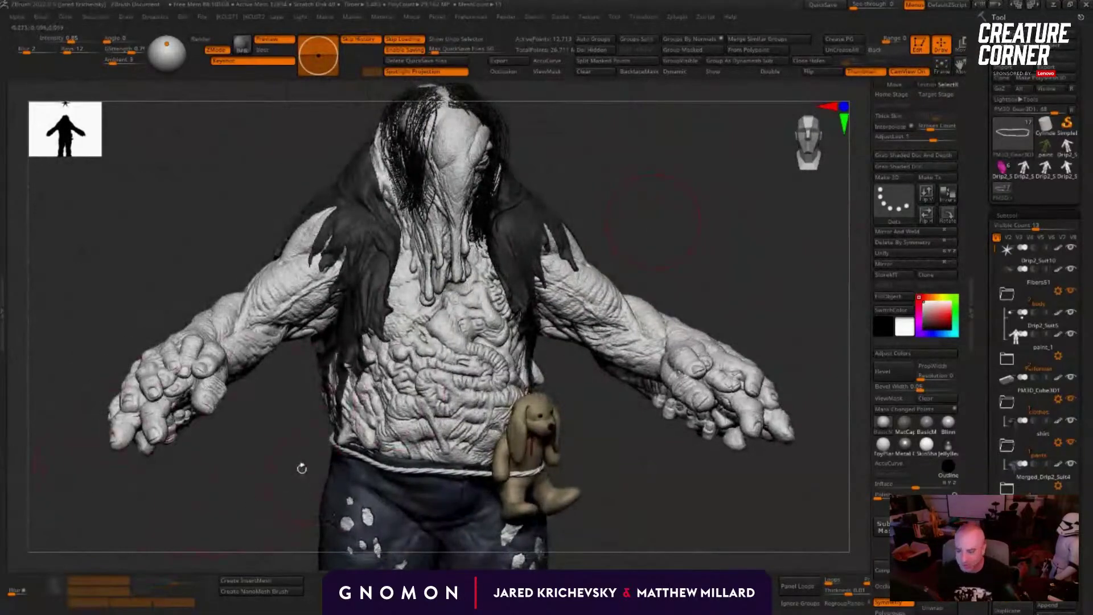
pyautogui.moveTo(248, 499); pyautogui.dragTo(250, 498)
pyautogui.moveTo(607, 206); pyautogui.dragTo(598, 200)
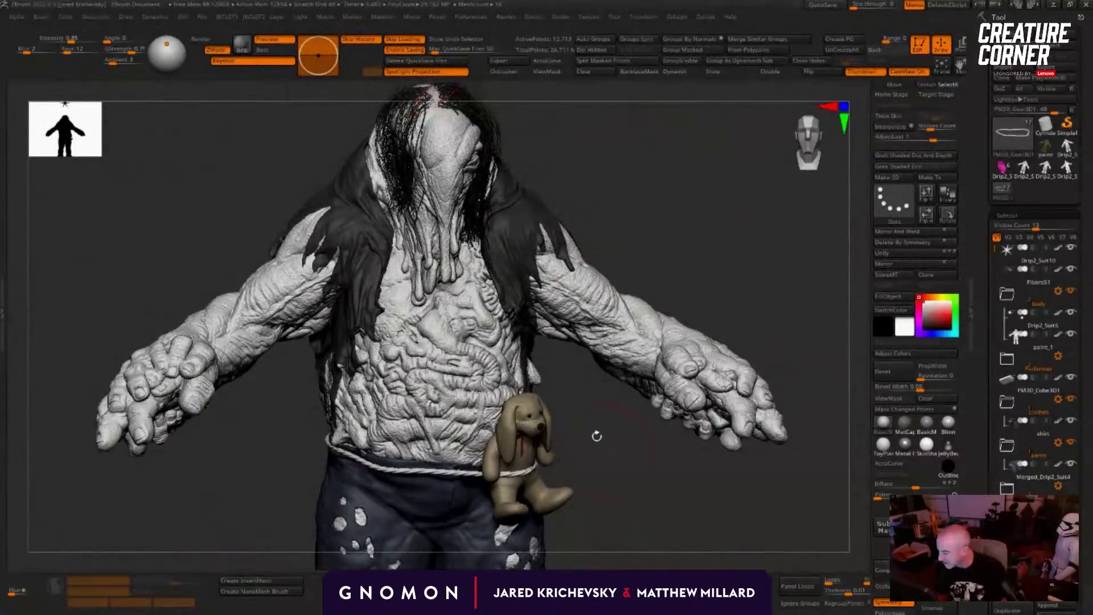
pyautogui.moveTo(596, 436); pyautogui.dragTo(579, 413)
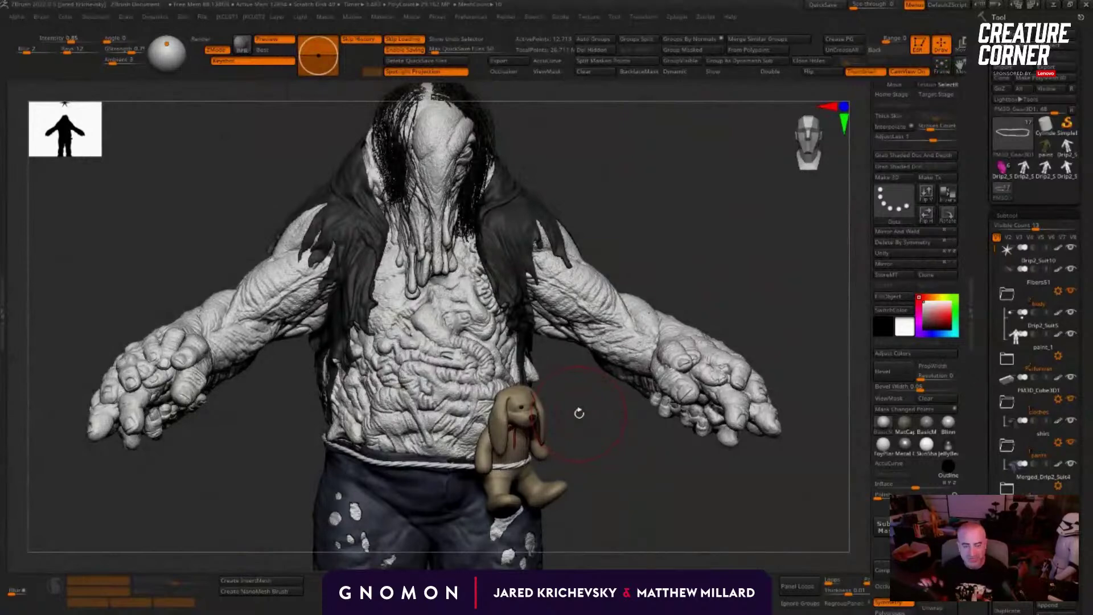
pyautogui.moveTo(658, 244)
pyautogui.mouseDown()
pyautogui.moveTo(701, 227)
pyautogui.moveTo(701, 214)
pyautogui.moveTo(691, 205)
pyautogui.moveTo(543, 245)
pyautogui.moveTo(598, 246)
pyautogui.moveTo(600, 234)
pyautogui.mouseUp()
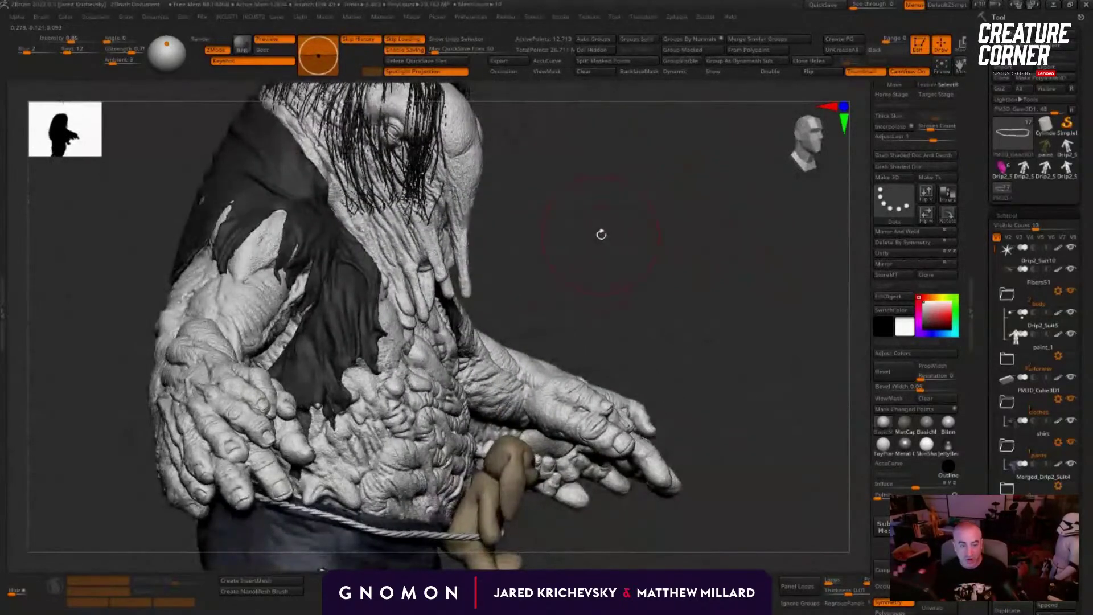
pyautogui.moveTo(623, 343); pyautogui.dragTo(648, 336)
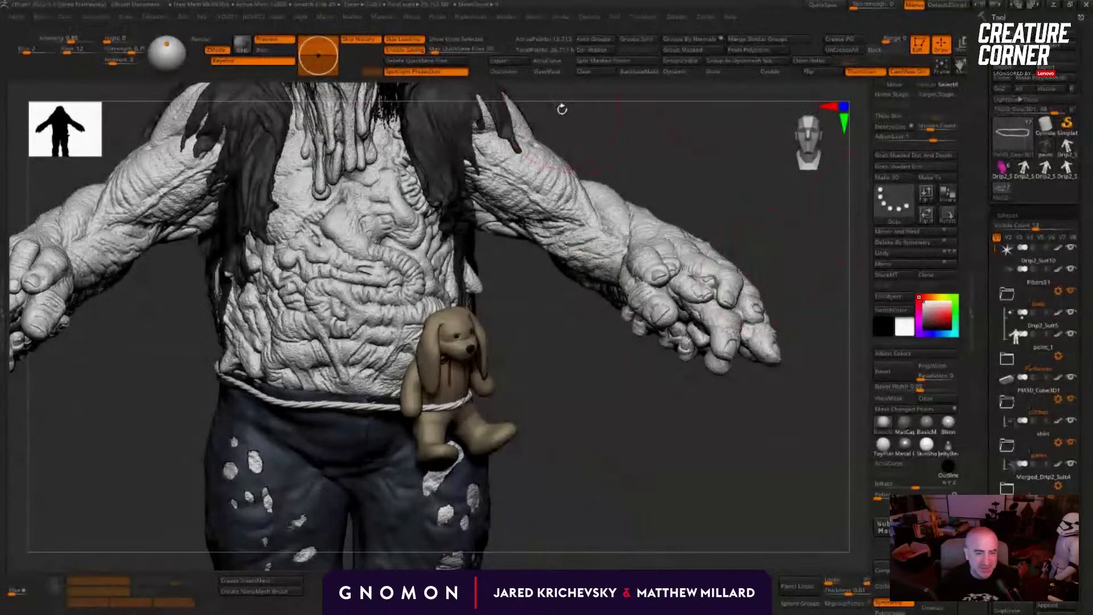
pyautogui.moveTo(559, 106); pyautogui.dragTo(740, 239)
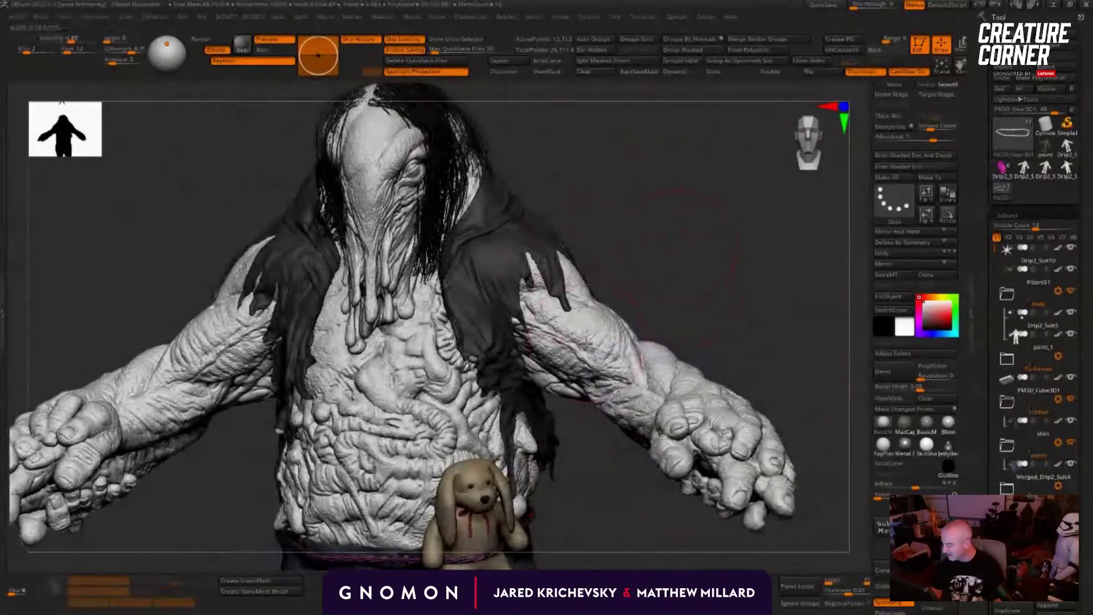
# Step: Select the creature's paint_1 body subtool, show it alone with its polygroup wireframe, and inspect the arms, chest and head
pyautogui.keyDown('alt'); pyautogui.click(574, 279); pyautogui.keyUp('alt')
pyautogui.moveTo(667, 263)
pyautogui.mouseDown()
pyautogui.moveTo(689, 263)
pyautogui.moveTo(672, 273)
pyautogui.mouseUp()
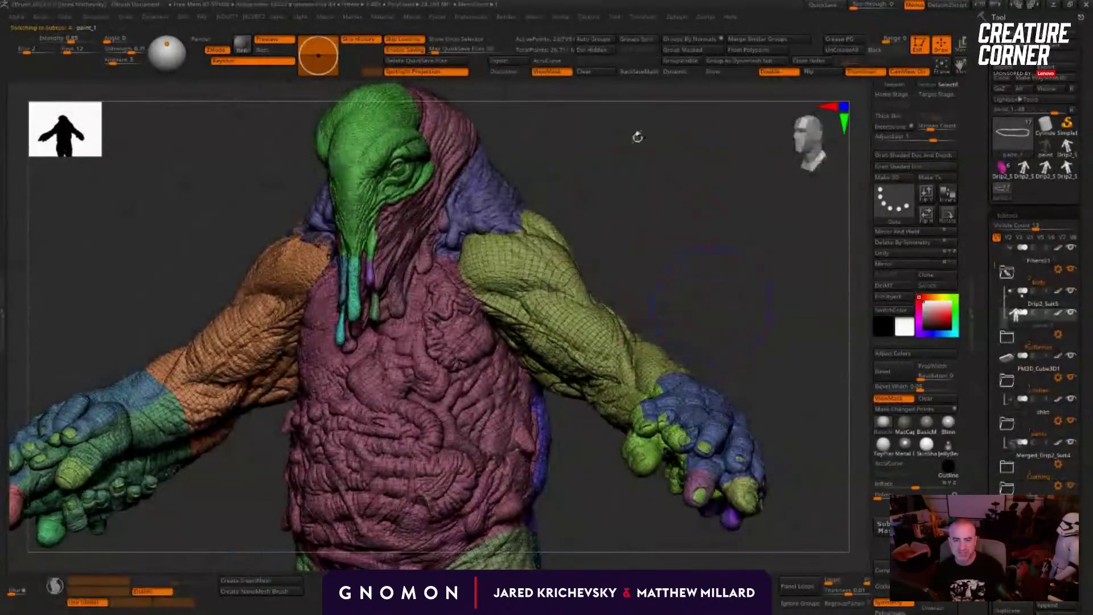
pyautogui.hotkey('shift', 'f')
pyautogui.moveTo(735, 322)
pyautogui.mouseDown()
pyautogui.moveTo(655, 319)
pyautogui.moveTo(692, 311)
pyautogui.moveTo(727, 327)
pyautogui.moveTo(691, 348)
pyautogui.moveTo(796, 317)
pyautogui.mouseUp()
pyautogui.hotkey('shift', 'f')
pyautogui.moveTo(590, 224); pyautogui.dragTo(649, 233)
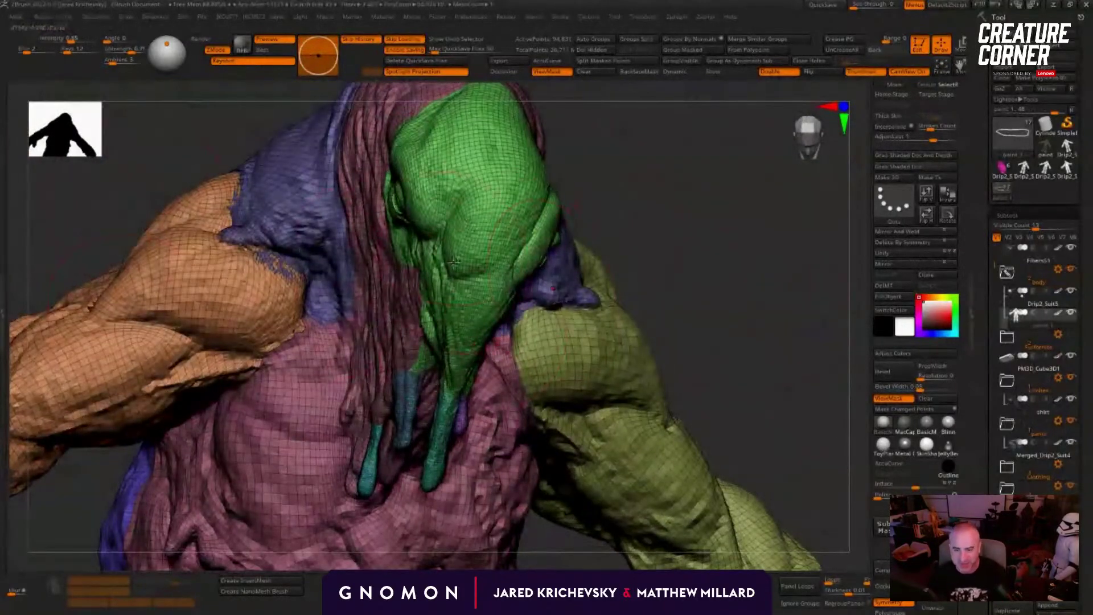
pyautogui.moveTo(714, 220); pyautogui.dragTo(677, 211)
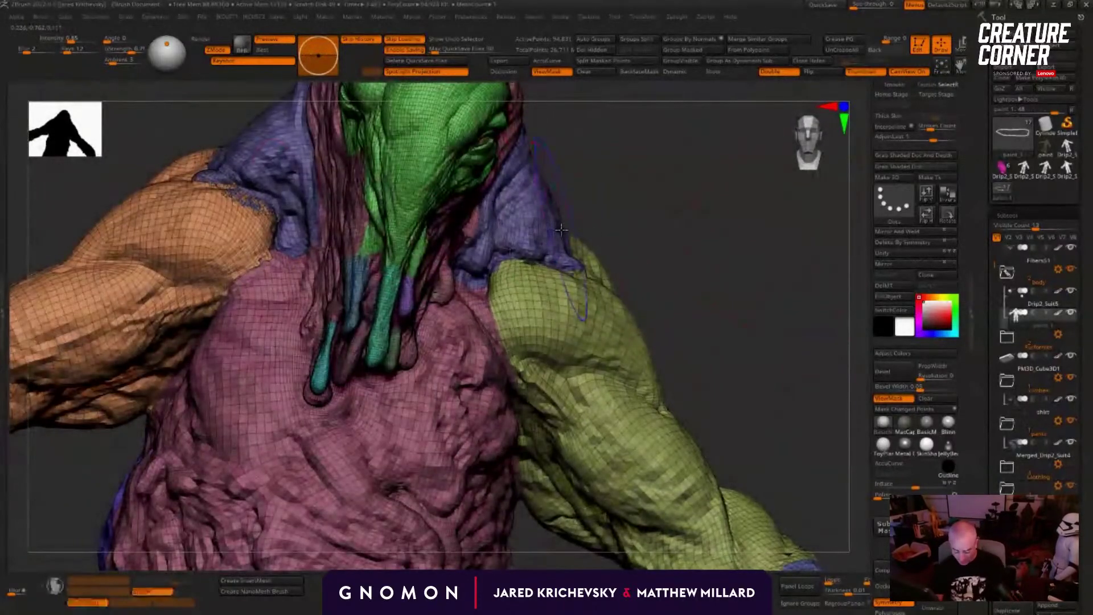
# Step: Compare the head and shoulders with the polygroup wireframe off and on, leaving it off for a side view of the face
pyautogui.hotkey('shift', 'f')
pyautogui.moveTo(640, 269); pyautogui.dragTo(634, 234)
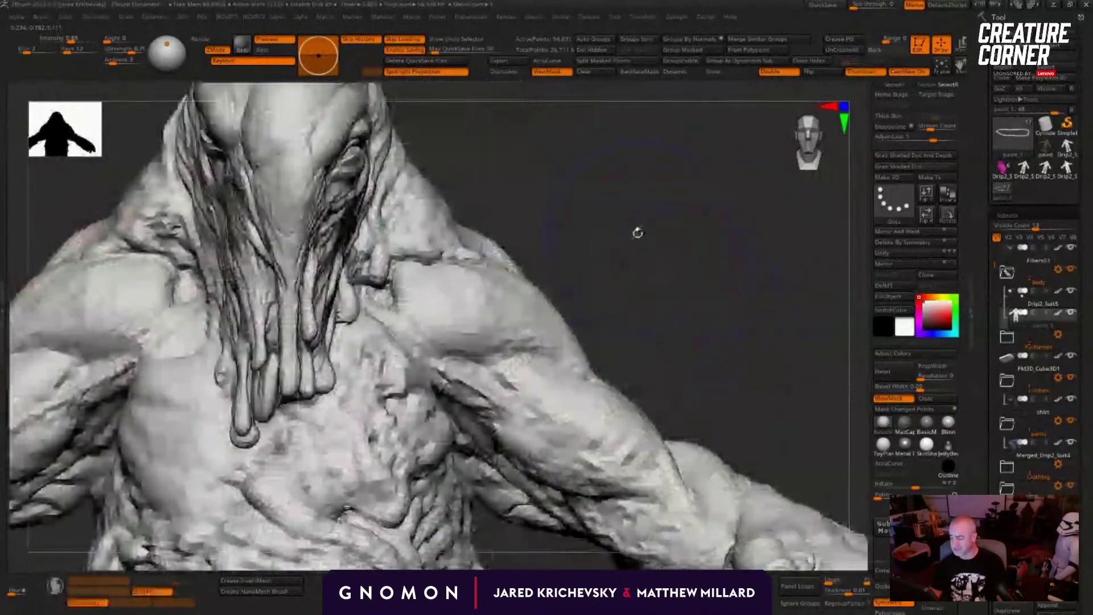
pyautogui.moveTo(539, 222); pyautogui.dragTo(614, 257)
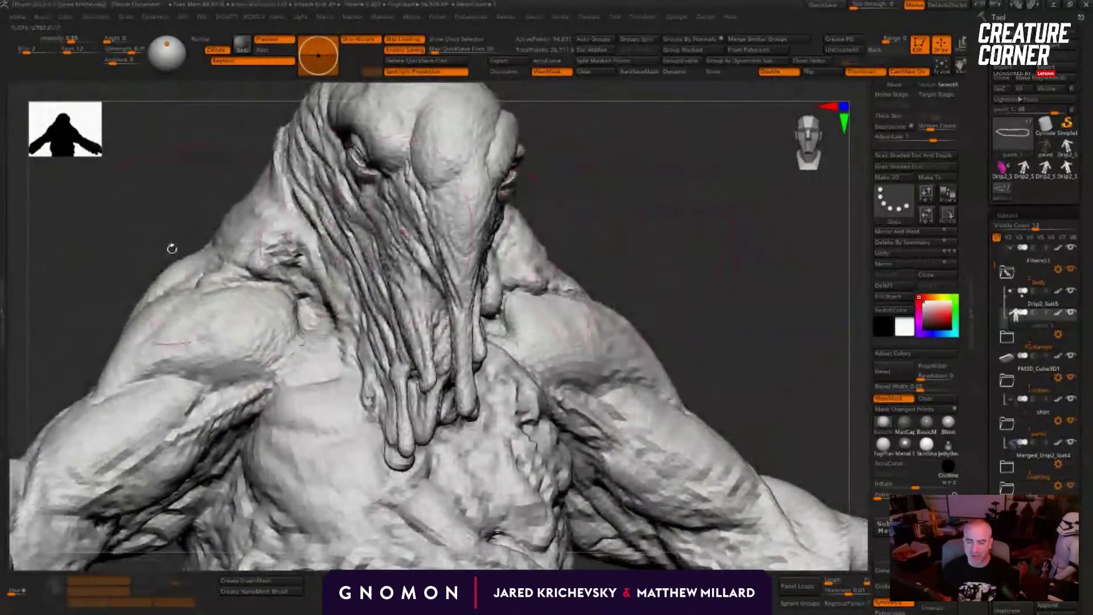
pyautogui.hotkey('shift', 'f')
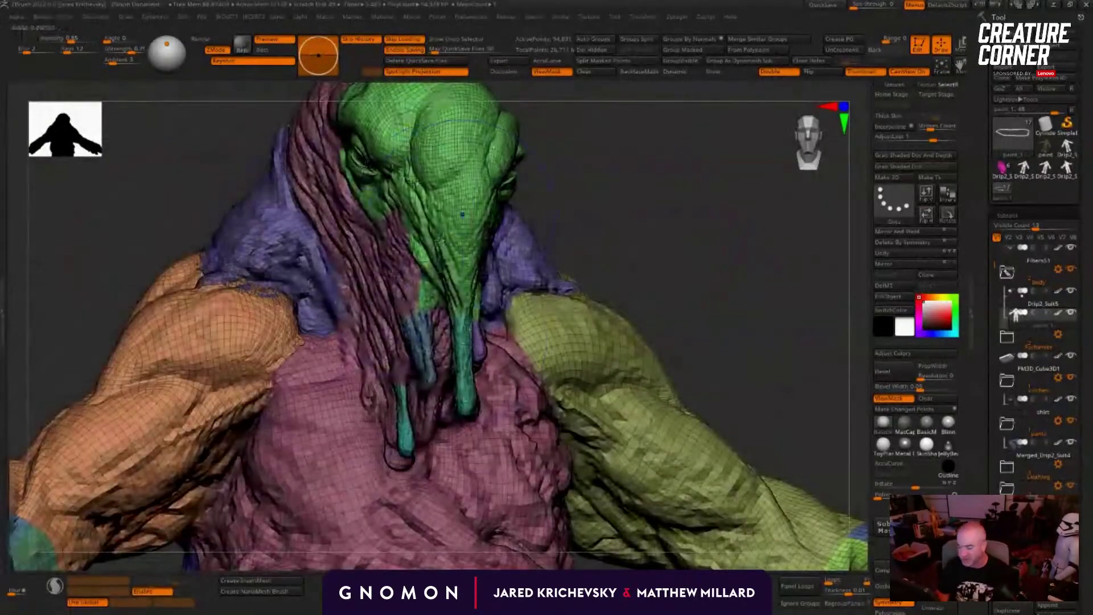
pyautogui.moveTo(605, 231); pyautogui.dragTo(617, 200)
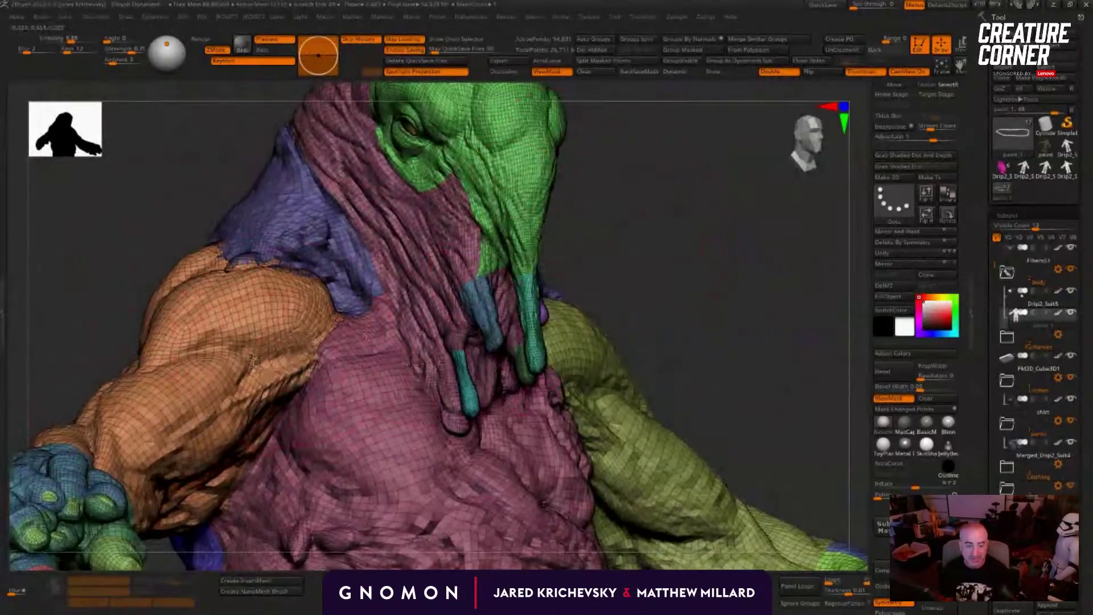
pyautogui.keyDown('alt'); pyautogui.moveTo(639, 207); pyautogui.dragTo(484, 321); pyautogui.keyUp('alt')
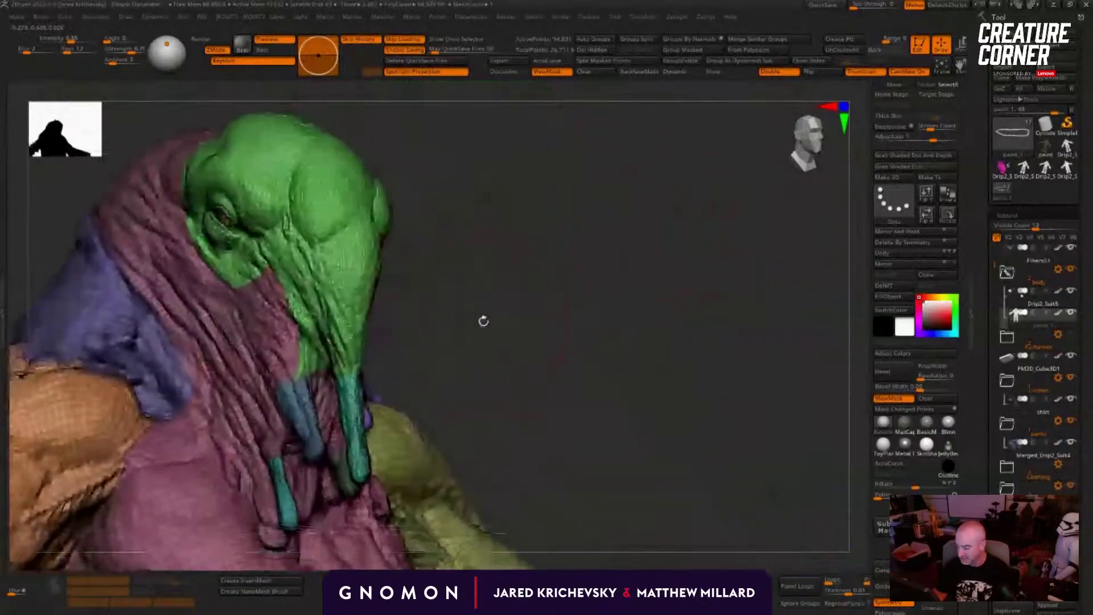
pyautogui.hotkey('shift', 'f')
pyautogui.moveTo(633, 379); pyautogui.dragTo(513, 221)
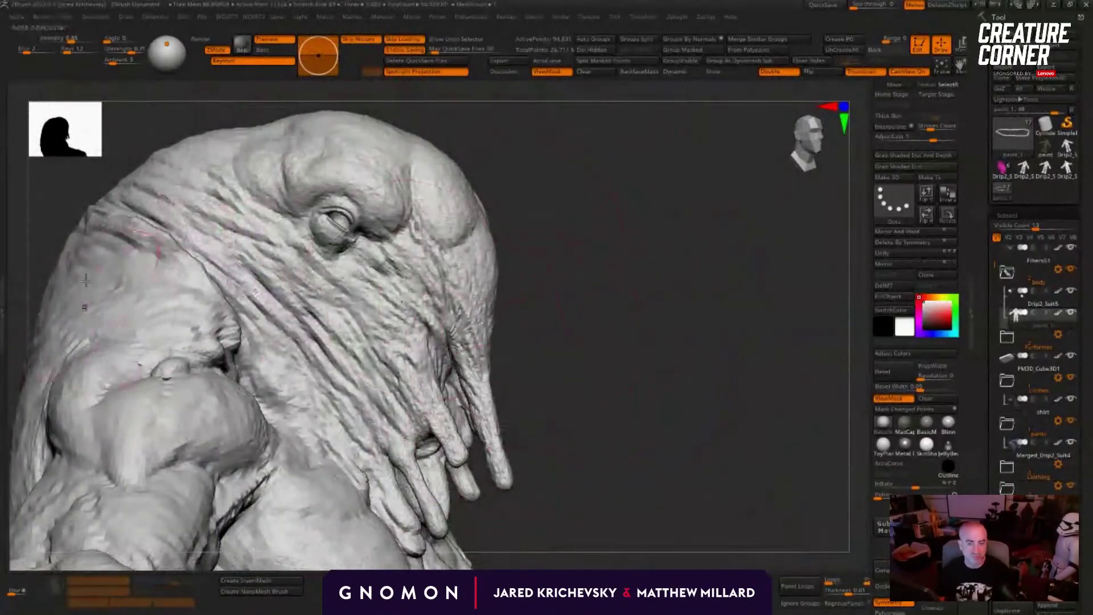
# Step: Try pulling the bulge on the creature's forehead outward in profile, and undo the stroke
pyautogui.moveTo(494, 254); pyautogui.dragTo(561, 251)
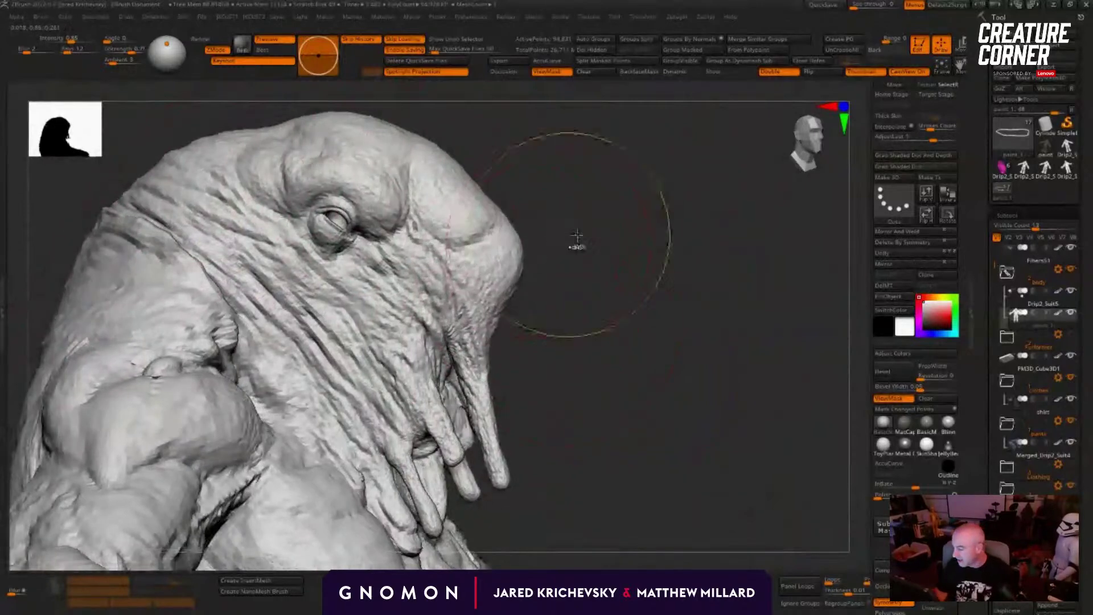
pyautogui.hotkey('ctrl', 'z')
pyautogui.moveTo(625, 268); pyautogui.dragTo(589, 261)
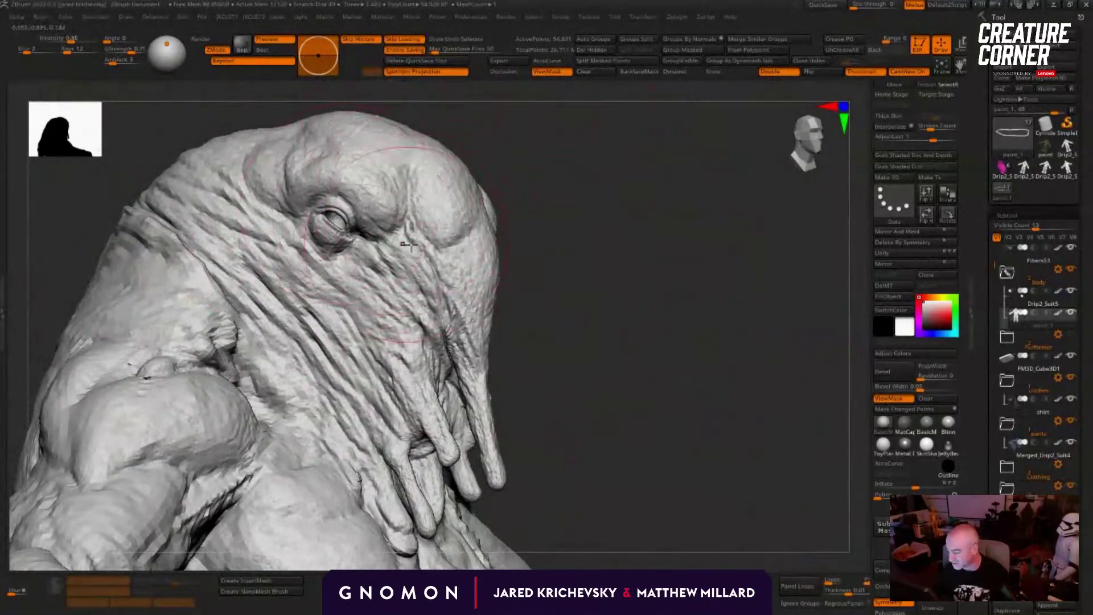
# Step: Inspect the skin folds, eye and dripping strands on the side of the head, and the upper body around them
pyautogui.moveTo(691, 398); pyautogui.dragTo(656, 303)
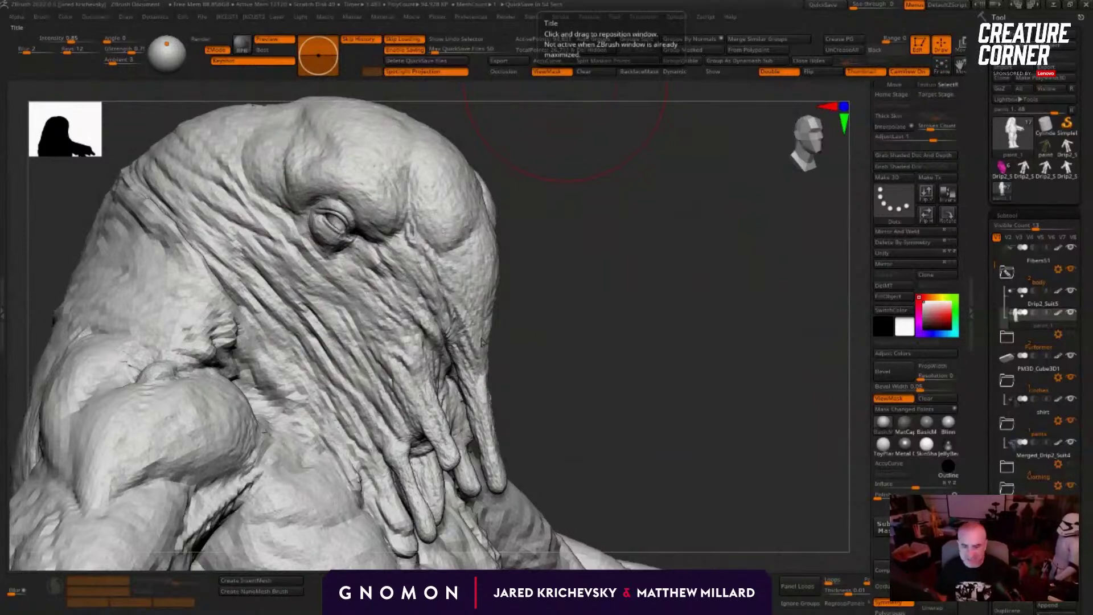
pyautogui.moveTo(617, 356); pyautogui.dragTo(495, 334)
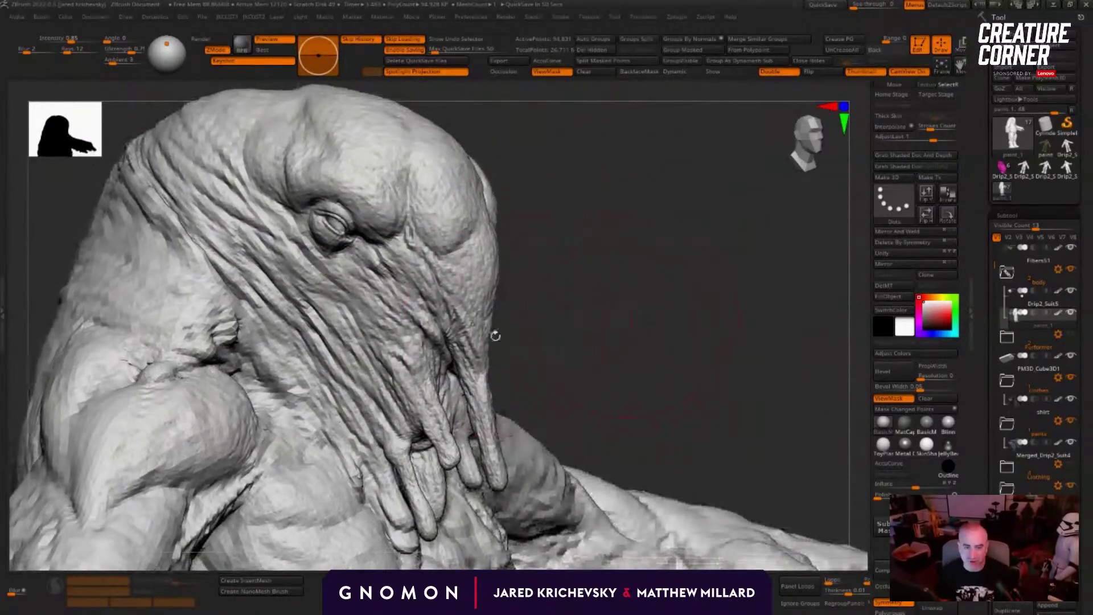
pyautogui.moveTo(603, 329); pyautogui.dragTo(625, 317)
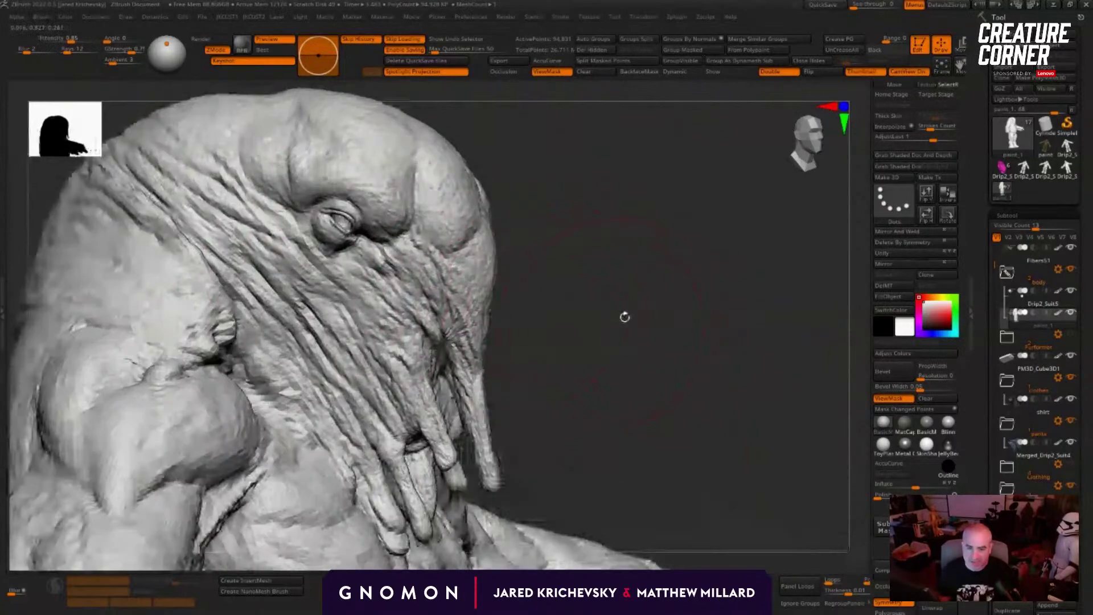
pyautogui.moveTo(557, 278); pyautogui.dragTo(580, 249)
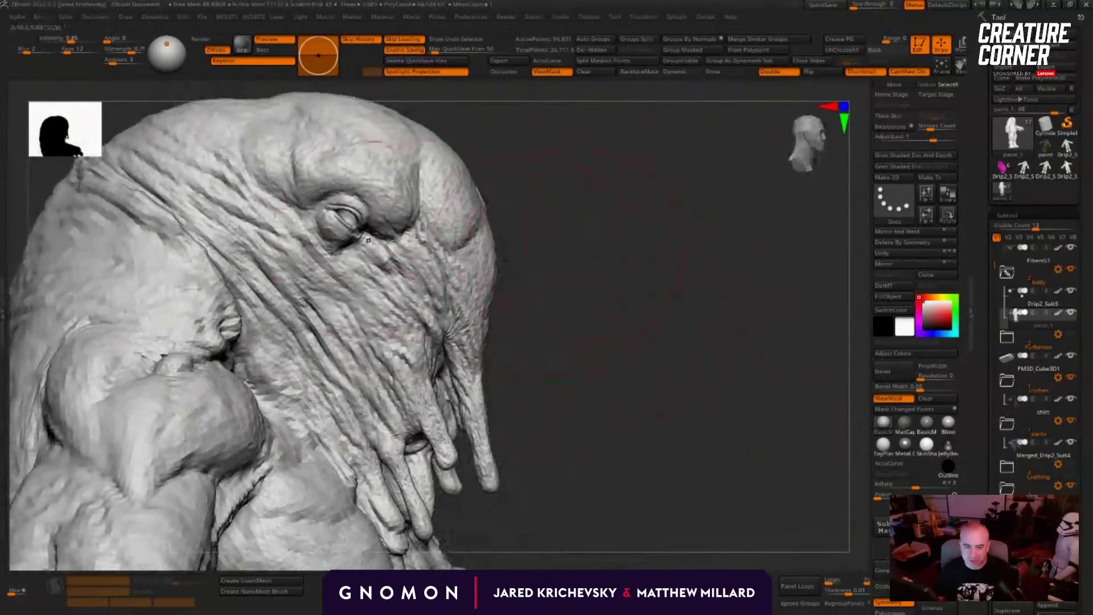
pyautogui.hotkey('shift', 'f')
pyautogui.hotkey('shift', 'f')
pyautogui.moveTo(584, 300); pyautogui.dragTo(542, 259)
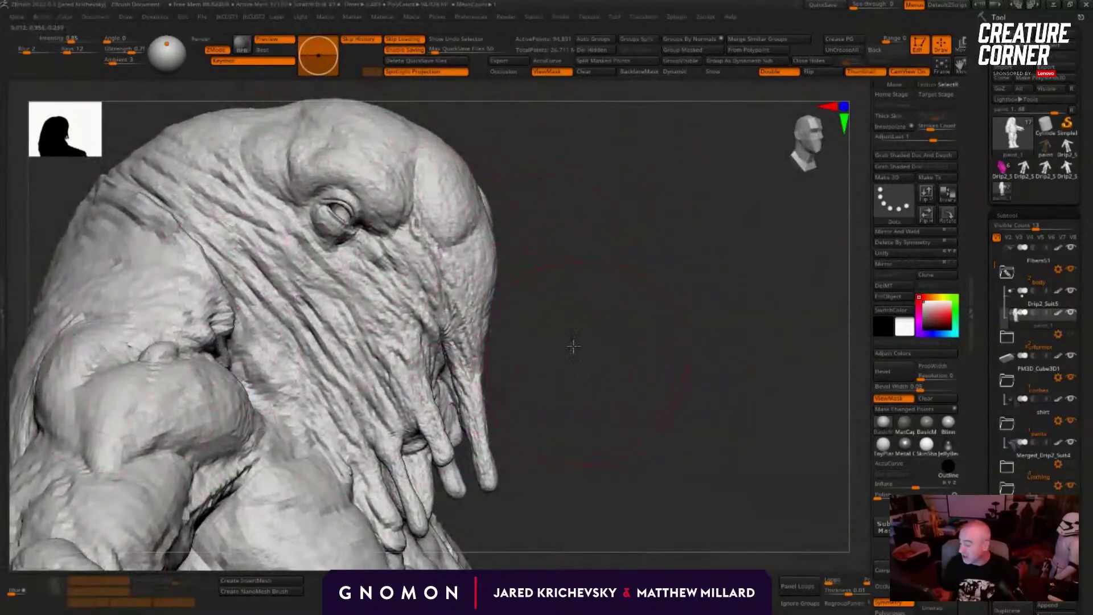
pyautogui.moveTo(573, 346); pyautogui.dragTo(420, 132)
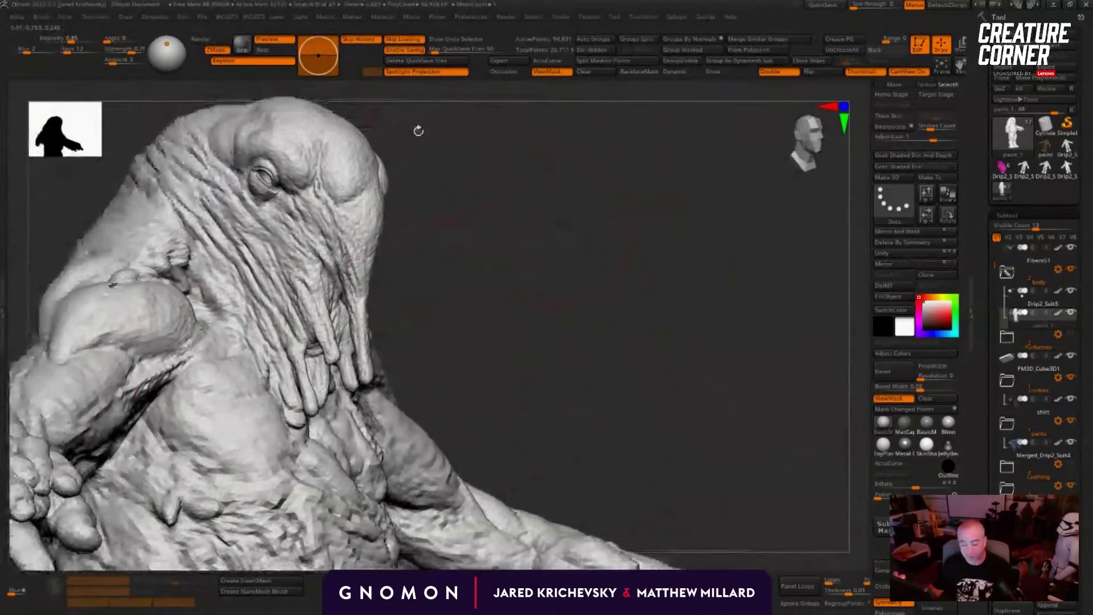
pyautogui.moveTo(577, 346); pyautogui.dragTo(780, 409)
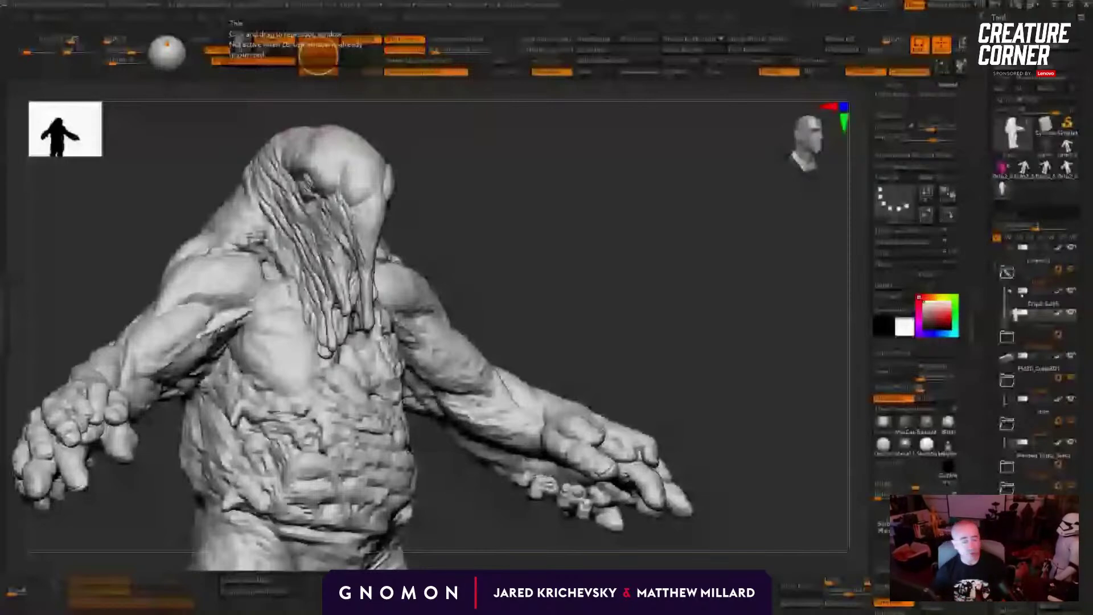
# Step: Switch to the Drip script and storyboards PDF in Microsoft Edge and review the opening cellar shots 1 to 5
pyautogui.hotkey('alt', 'Tab')
pyautogui.scroll(-5, 408, 346)
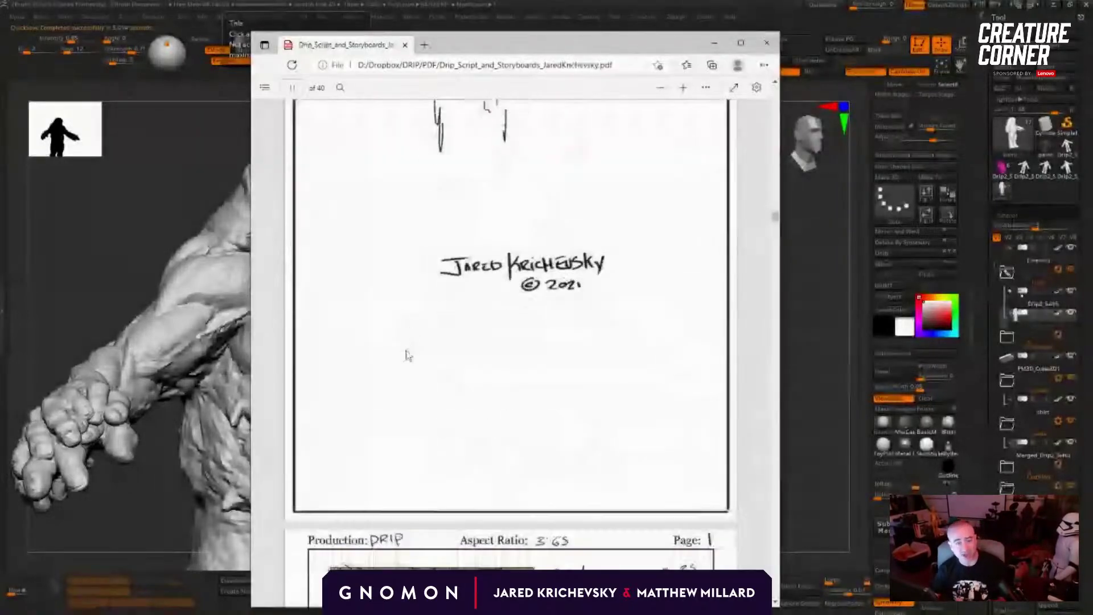
pyautogui.scroll(-6, 409, 350)
pyautogui.scroll(2, 411, 348)
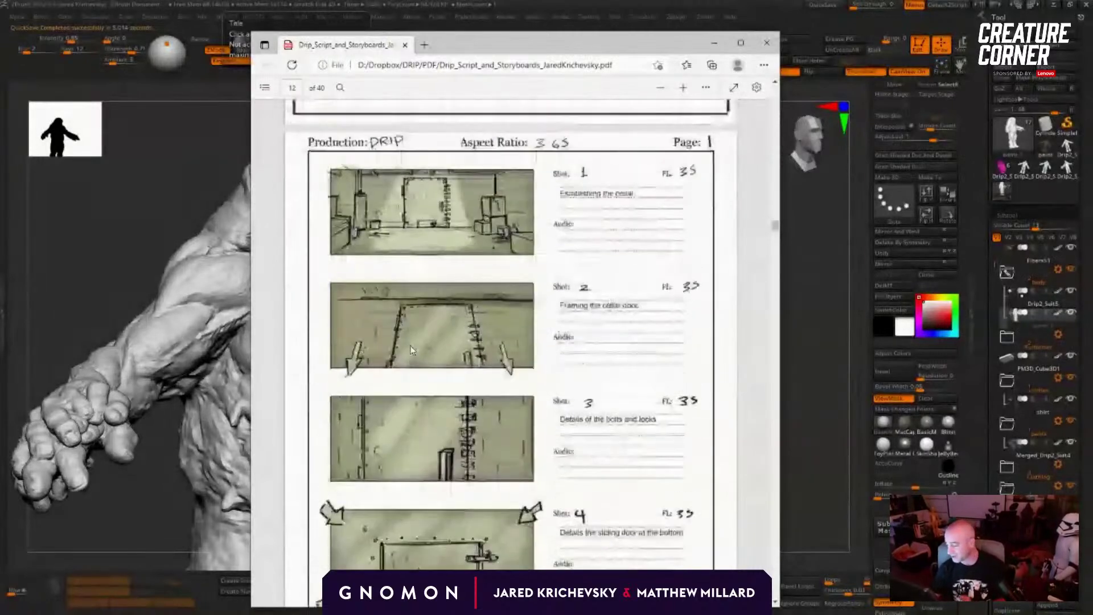
pyautogui.scroll(-2, 412, 347)
pyautogui.scroll(-6, 449, 359)
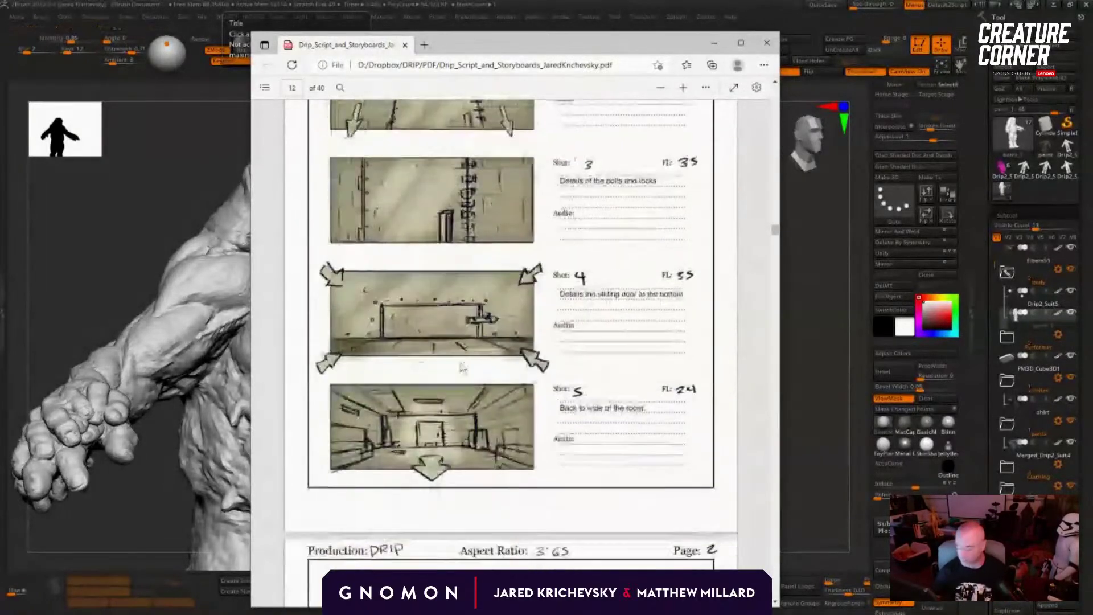
# Step: Review the storyboard from the gas-mask shots through the door unlocking to the monstrous hand in shots 29 and 29a
pyautogui.scroll(-15, 462, 367)
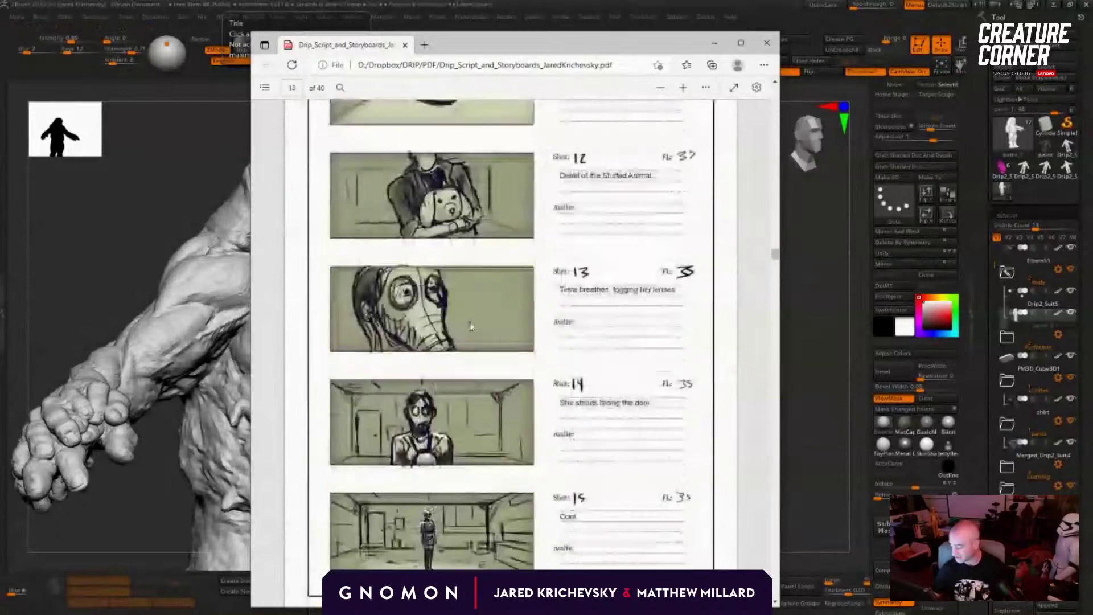
pyautogui.scroll(-12, 470, 327)
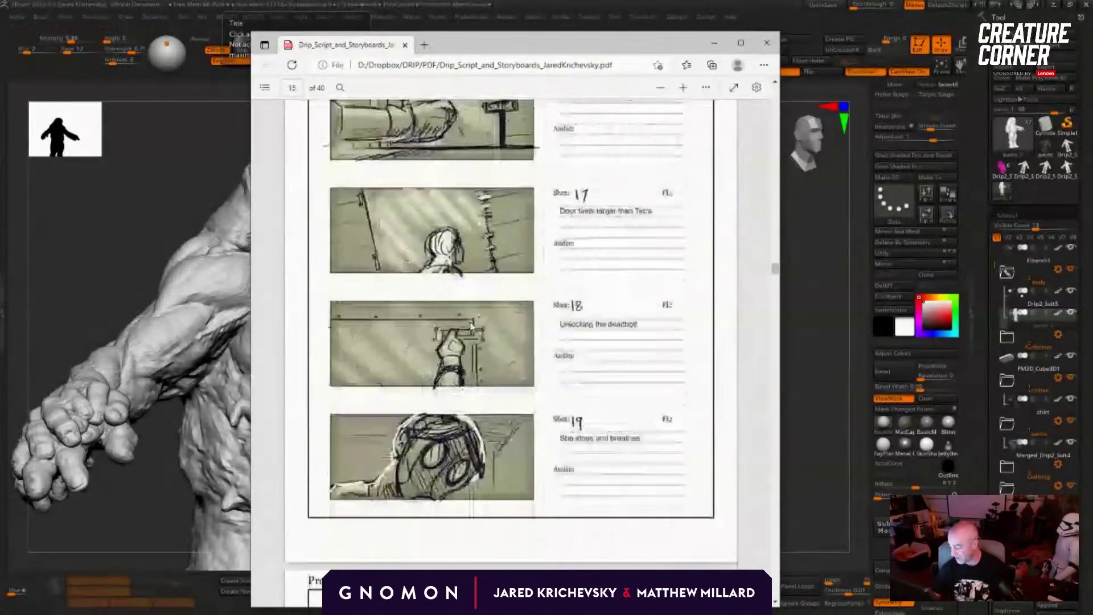
pyautogui.scroll(-10, 470, 327)
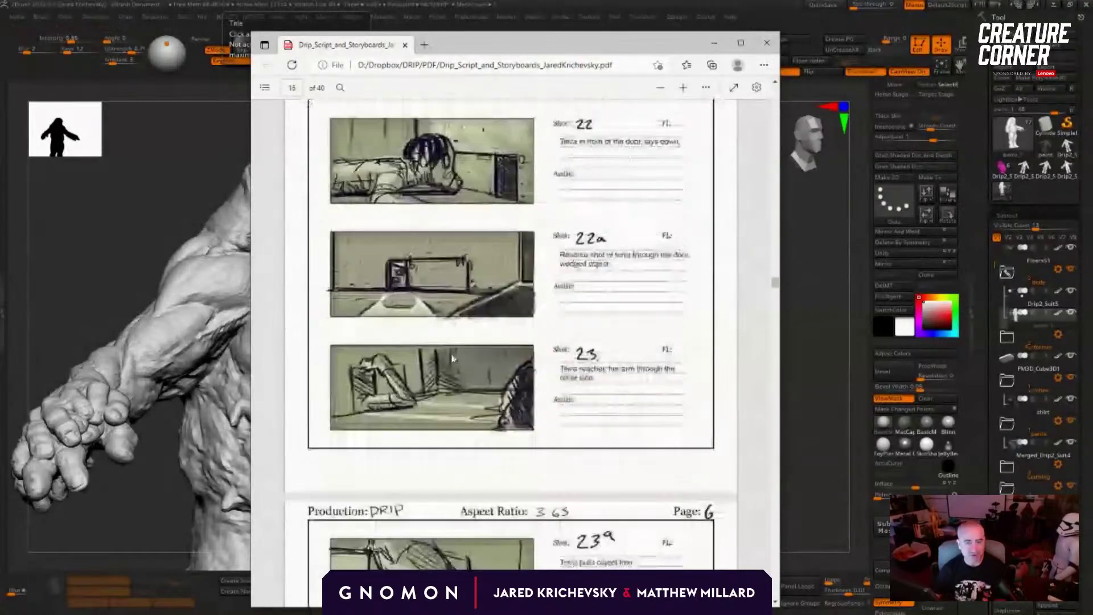
pyautogui.scroll(-8, 453, 358)
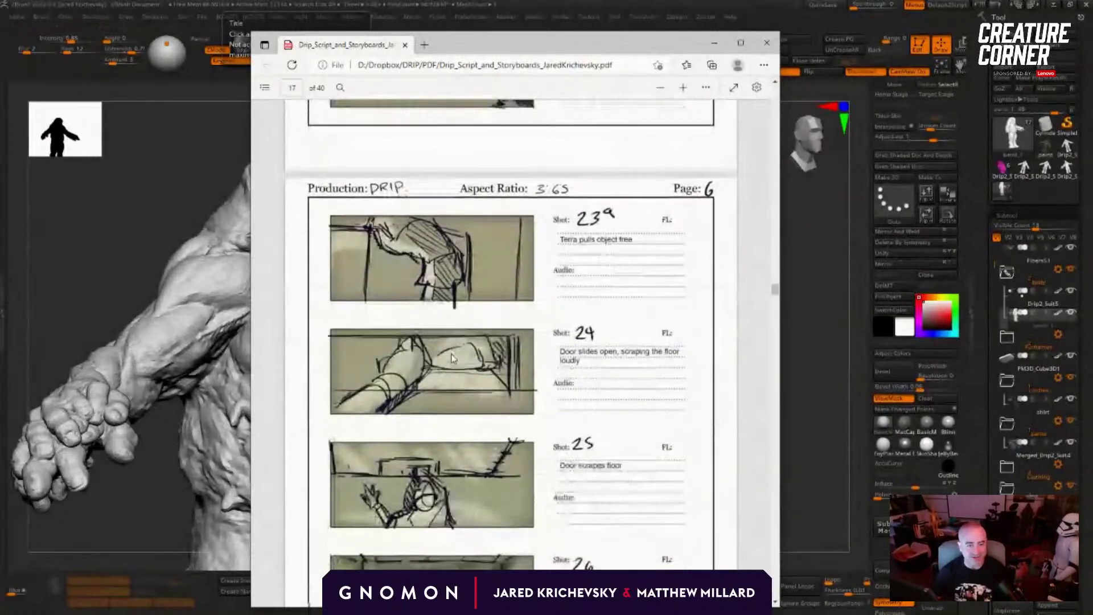
pyautogui.scroll(-10, 453, 358)
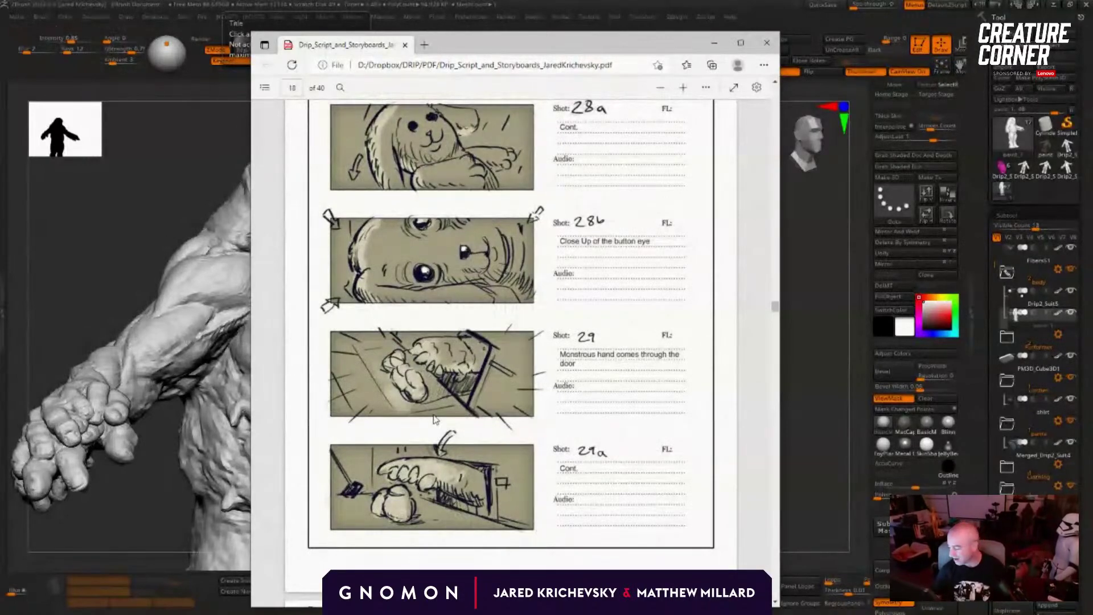
# Step: Review the storyboard from the creature slamming on the door through the front-door scene to the unlocking of the locks in shots 59 and 60
pyautogui.scroll(-8, 428, 406)
pyautogui.scroll(-12, 438, 410)
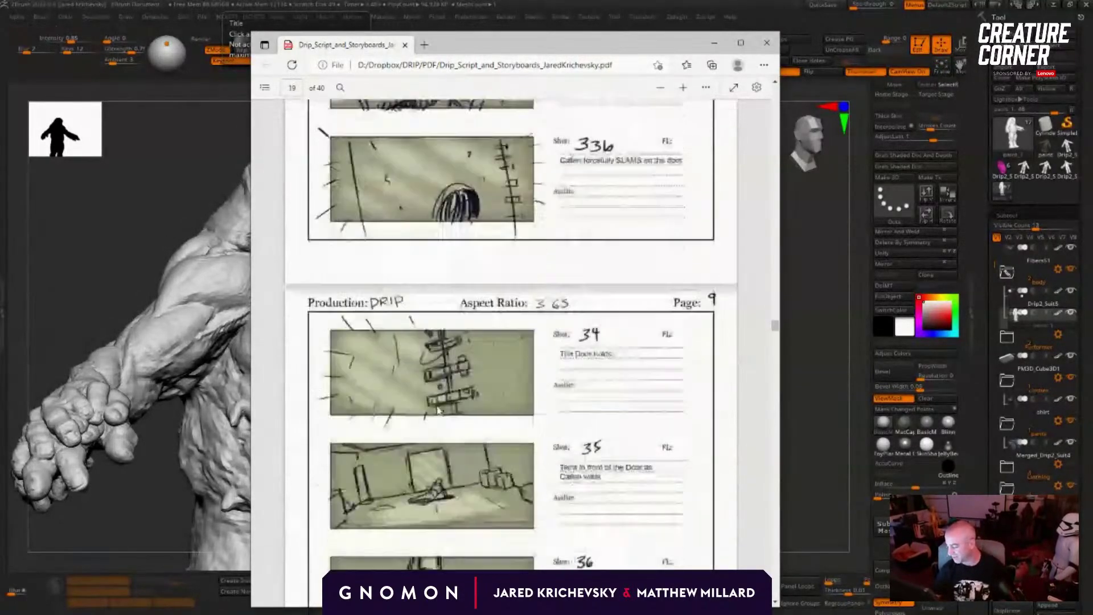
pyautogui.scroll(-4, 439, 405)
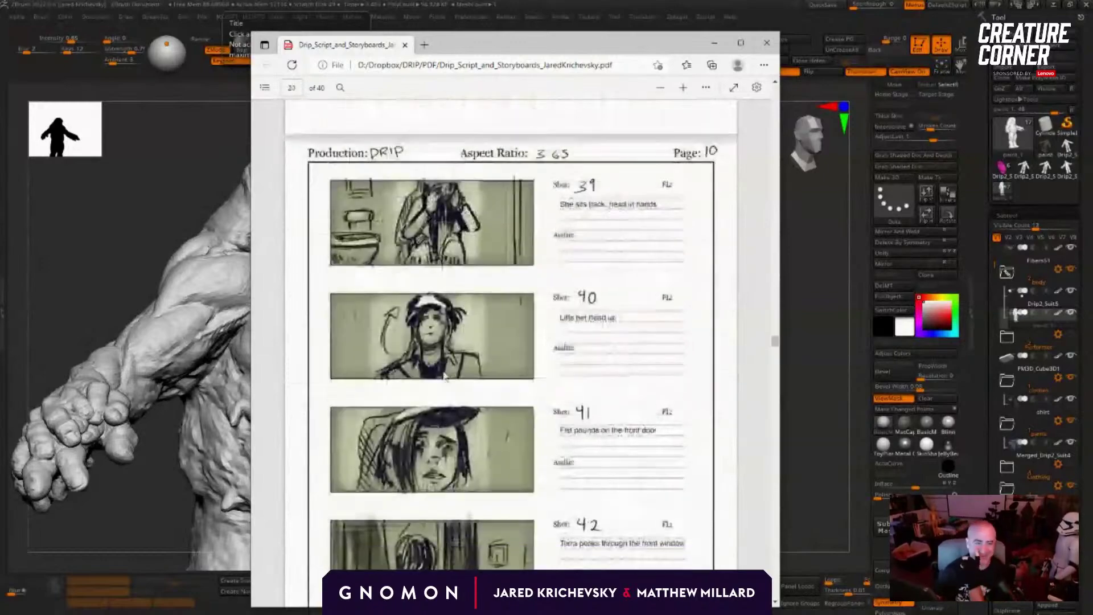
pyautogui.scroll(-15, 441, 381)
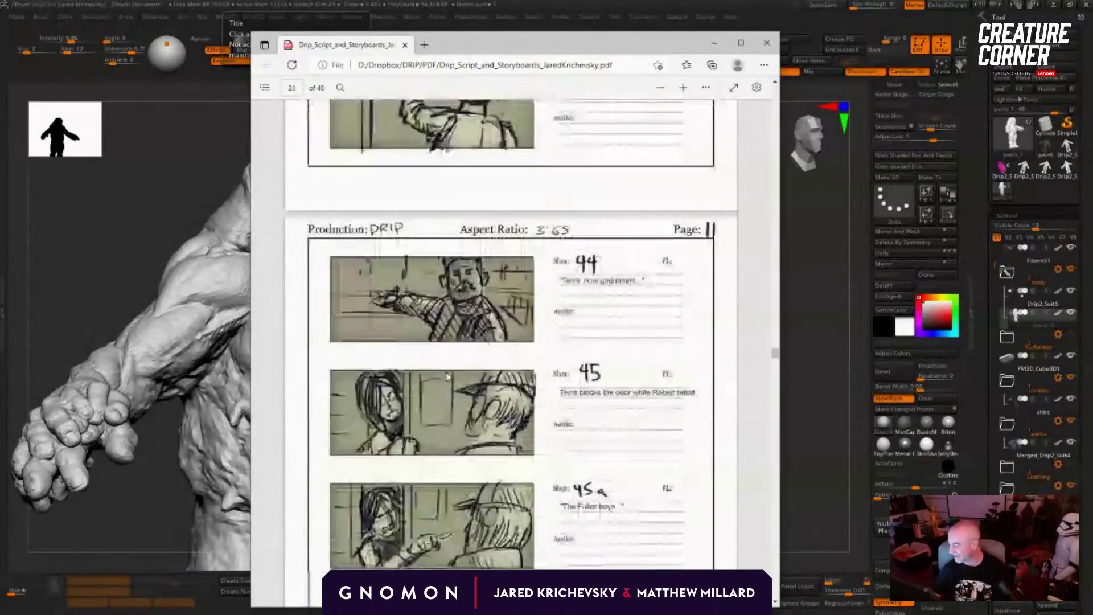
pyautogui.scroll(-20, 448, 374)
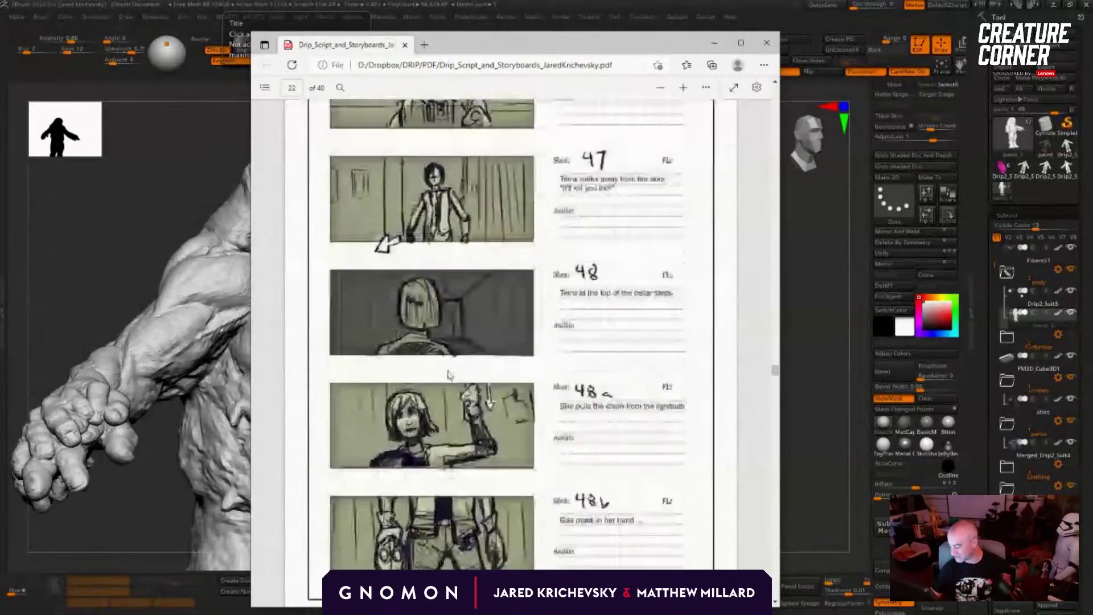
pyautogui.scroll(-14, 448, 374)
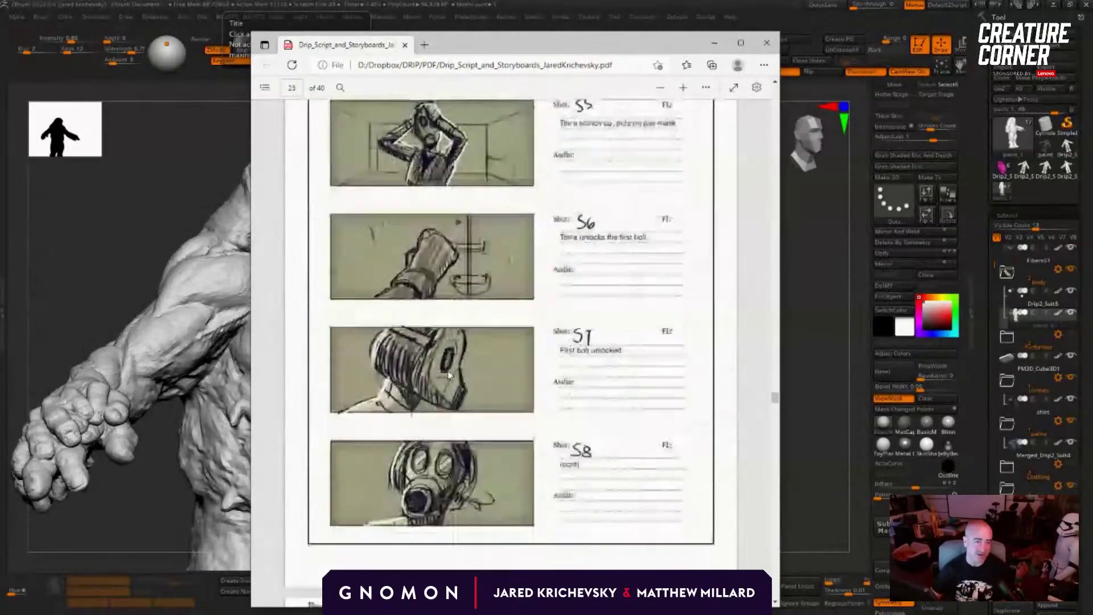
pyautogui.scroll(-15, 449, 375)
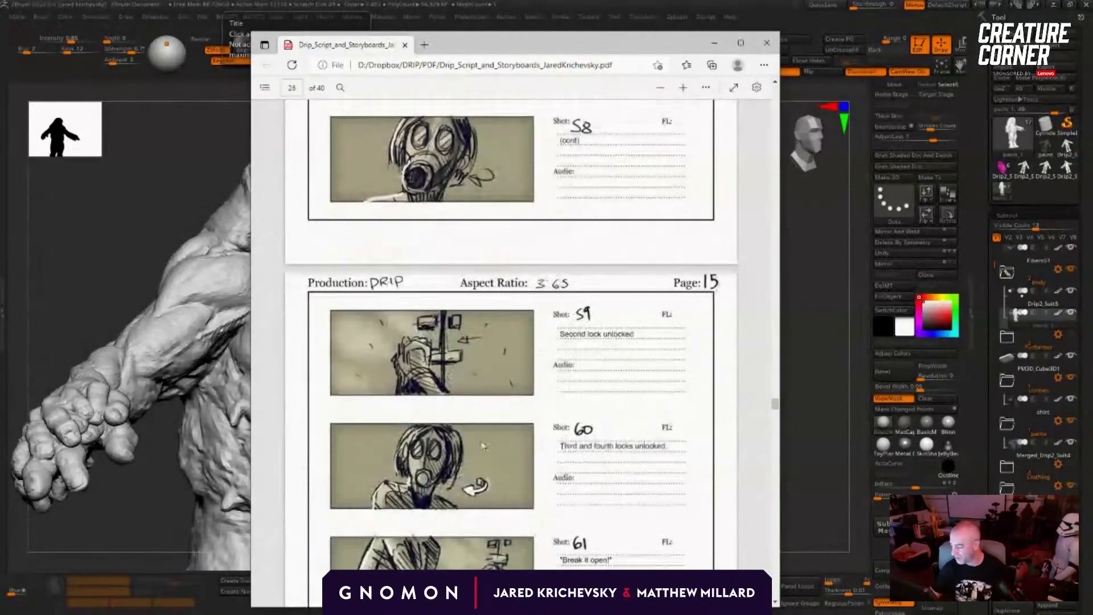
# Step: Examine the creature's reveal in the storyboard, from the vault door opening in shot 74 to the men's reactions in 79 and 79a
pyautogui.scroll(-18, 477, 393)
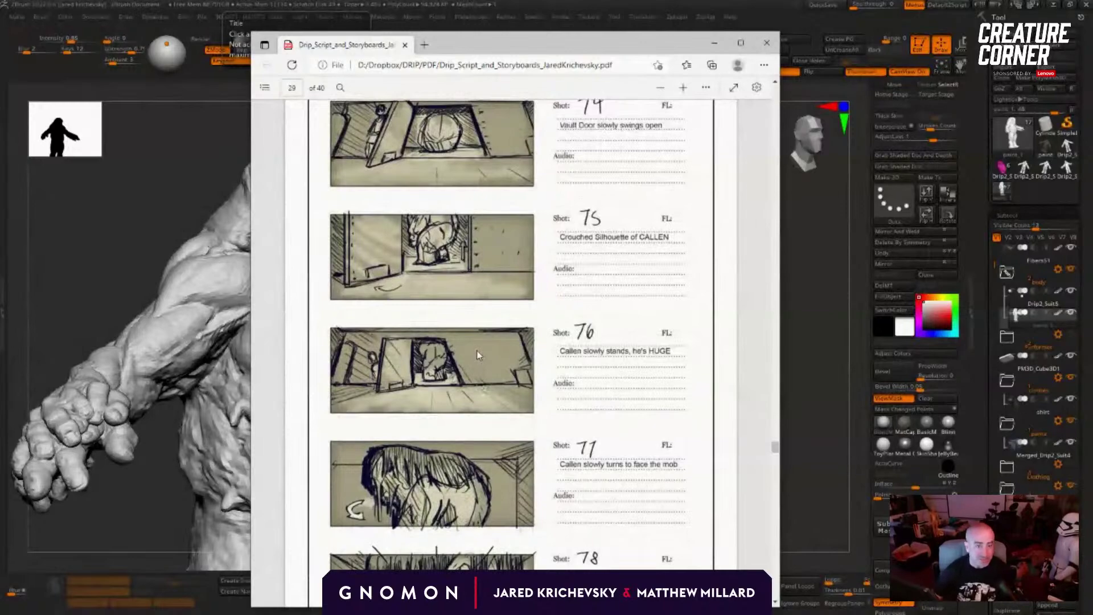
pyautogui.scroll(-4, 463, 343)
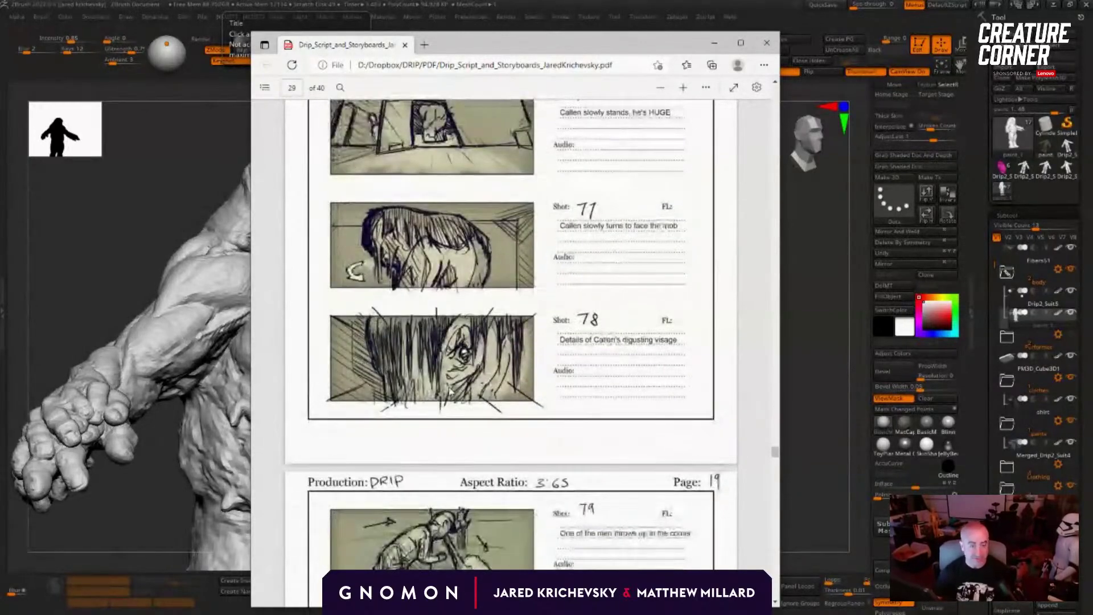
pyautogui.scroll(-2, 450, 391)
pyautogui.scroll(-2, 456, 366)
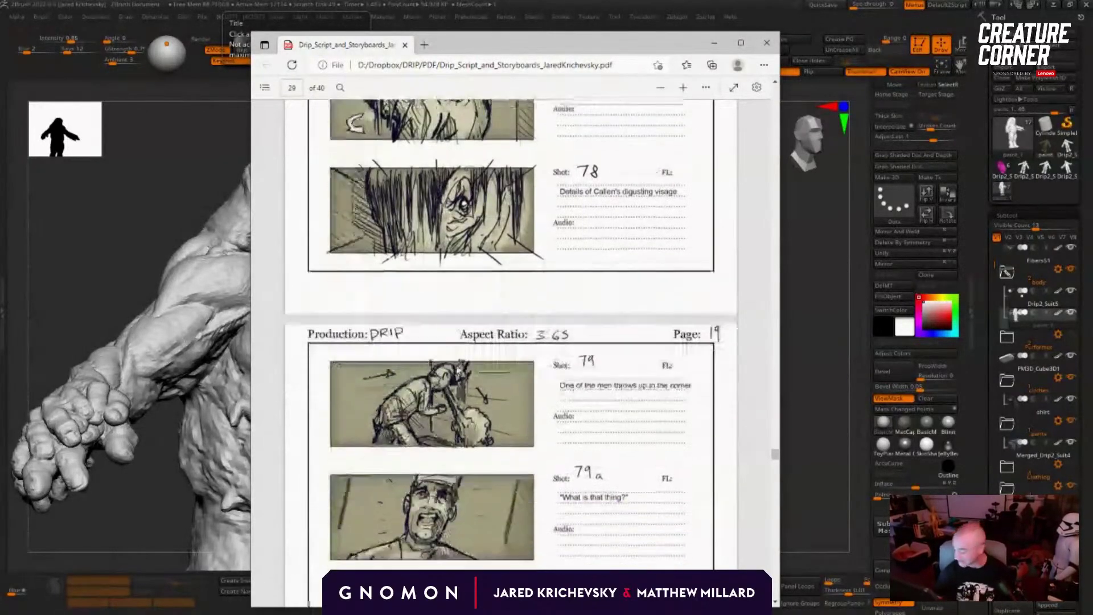
# Step: Review the creature's attack in storyboard shots 82 to 96, including the close-up of its eye in shot 93
pyautogui.scroll(-8, 458, 369)
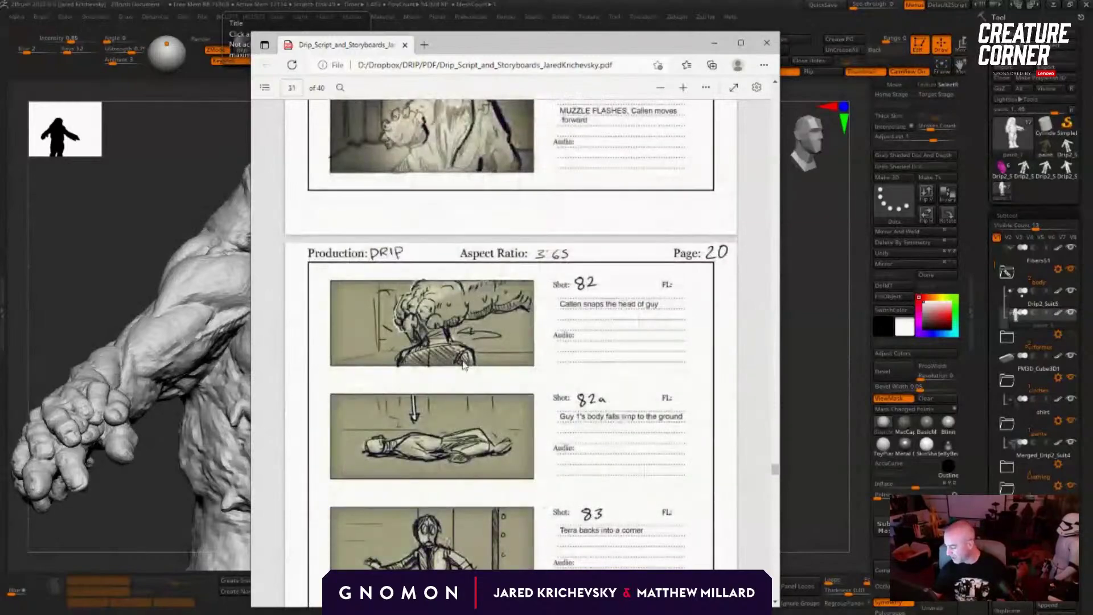
pyautogui.scroll(-10, 463, 367)
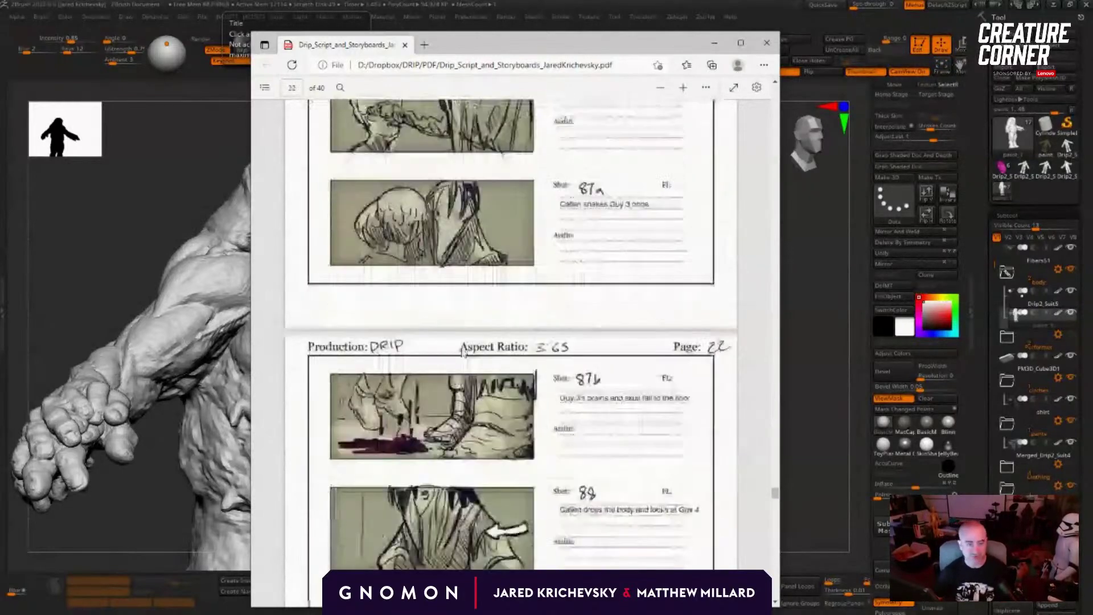
pyautogui.scroll(-10, 463, 351)
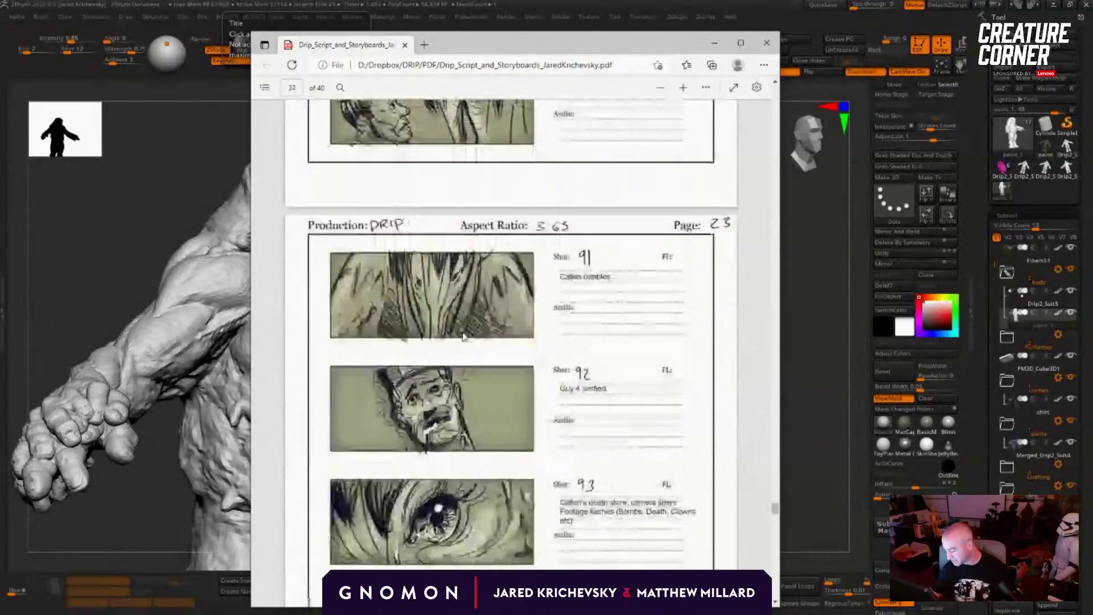
pyautogui.scroll(-4, 463, 337)
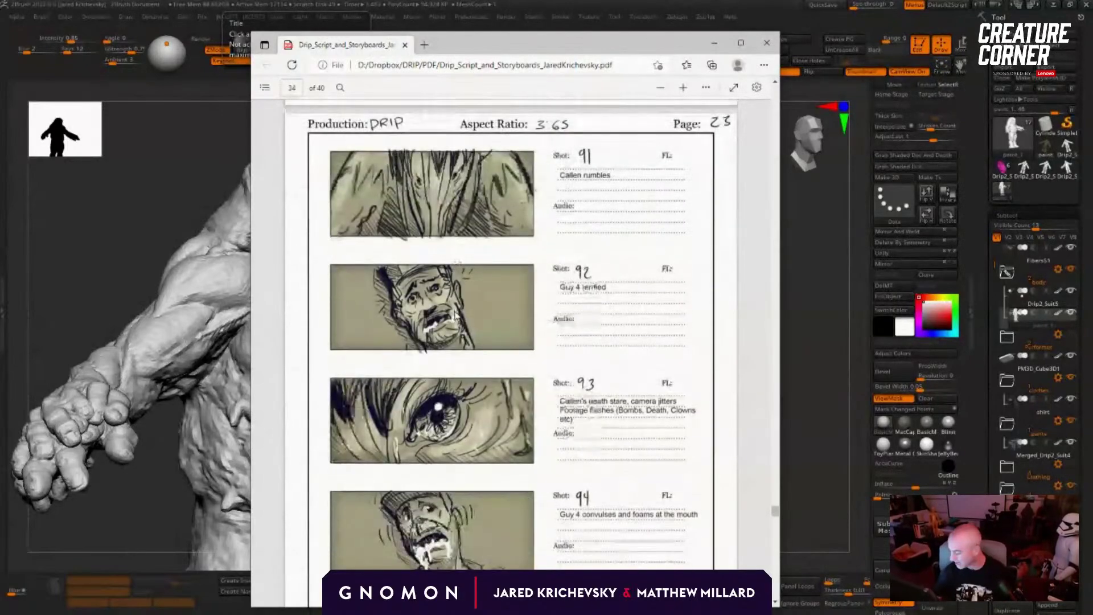
pyautogui.scroll(-2, 404, 231)
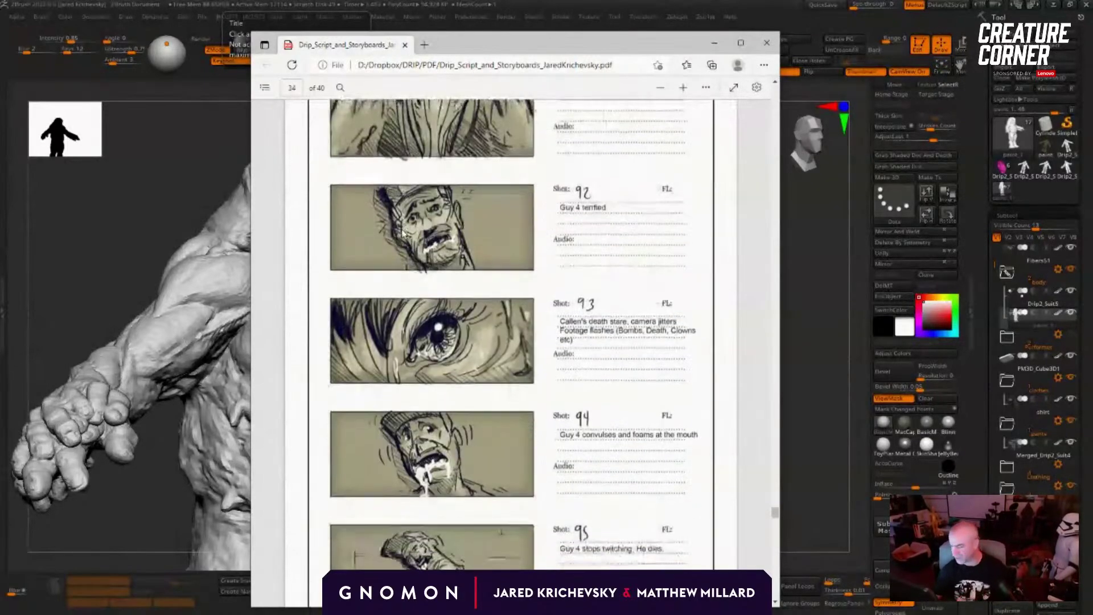
pyautogui.scroll(-6, 406, 229)
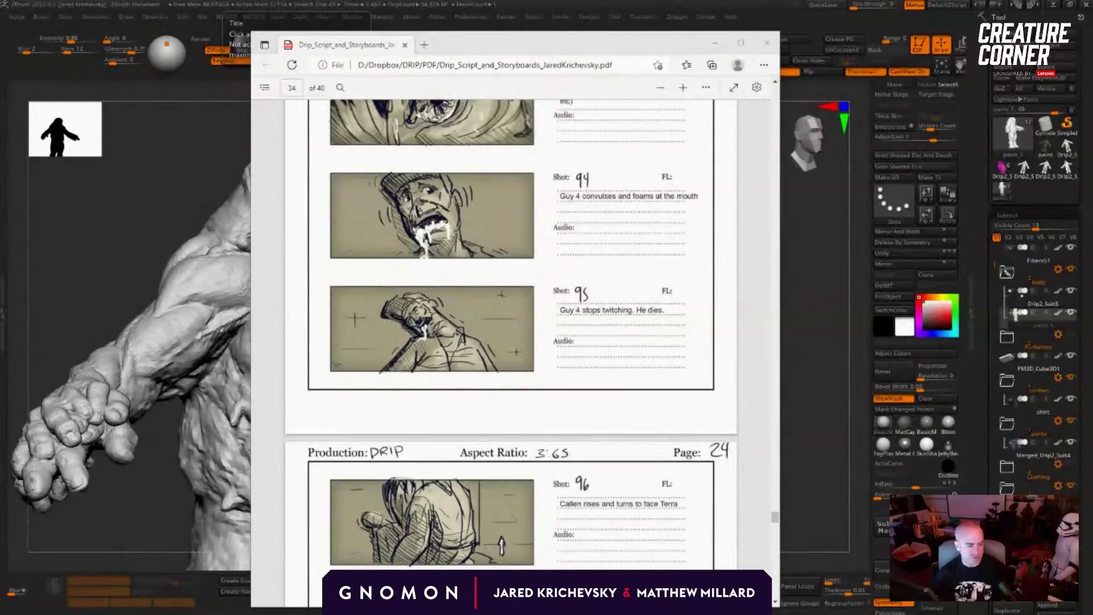
# Step: Switch to File Explorer, go from the PDF folder to the DRIP project's art folder, and find the drip concept images
pyautogui.hotkey('alt', 'Tab')
pyautogui.click(510, 252)
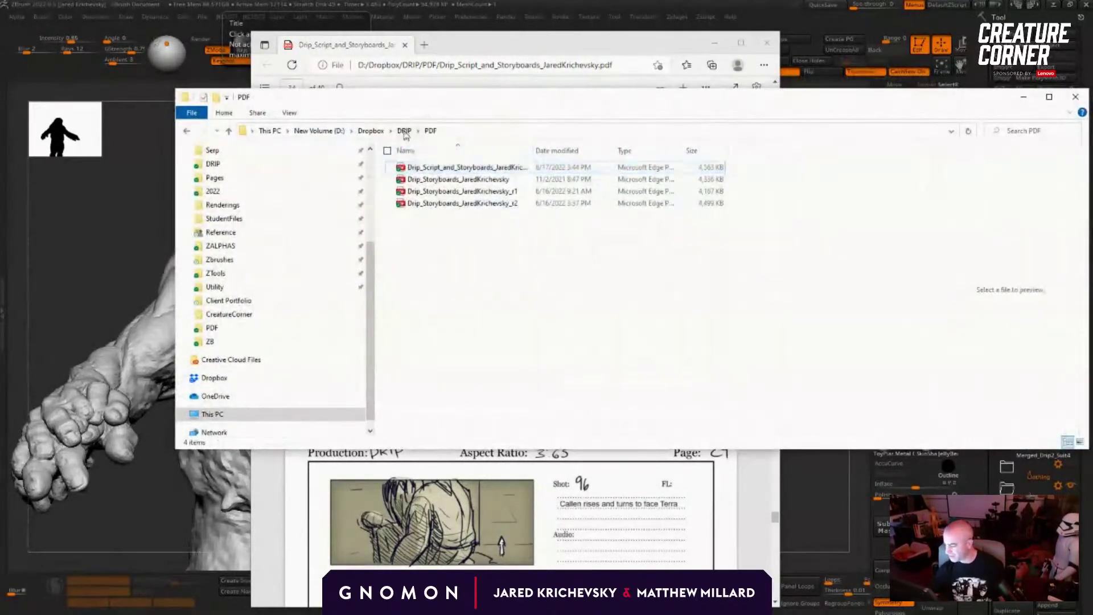
pyautogui.click(405, 131)
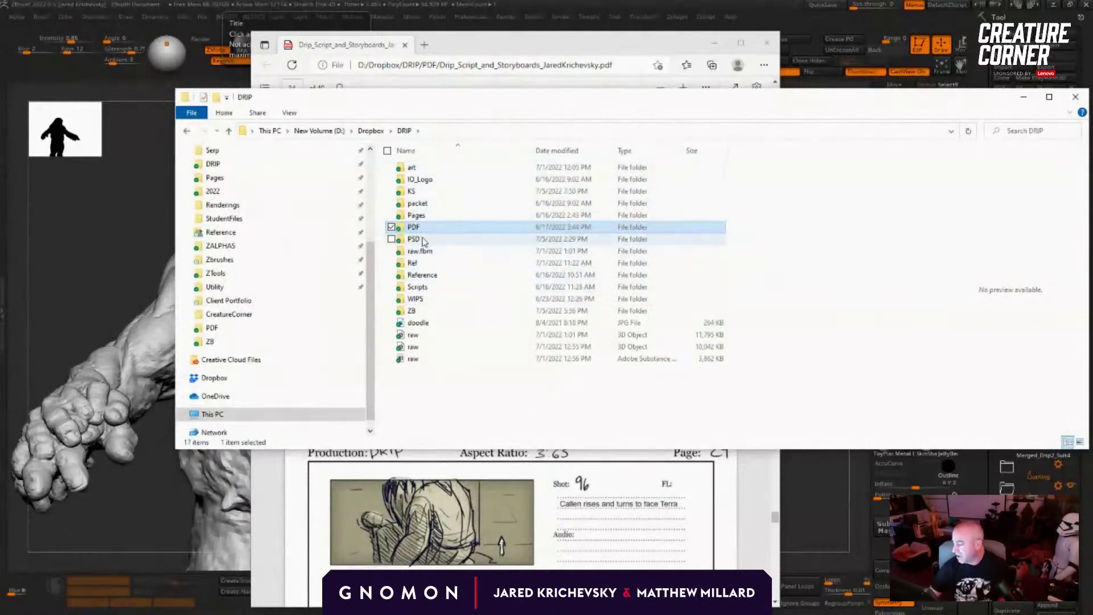
pyautogui.doubleClick(421, 165)
pyautogui.scroll(-3, 582, 329)
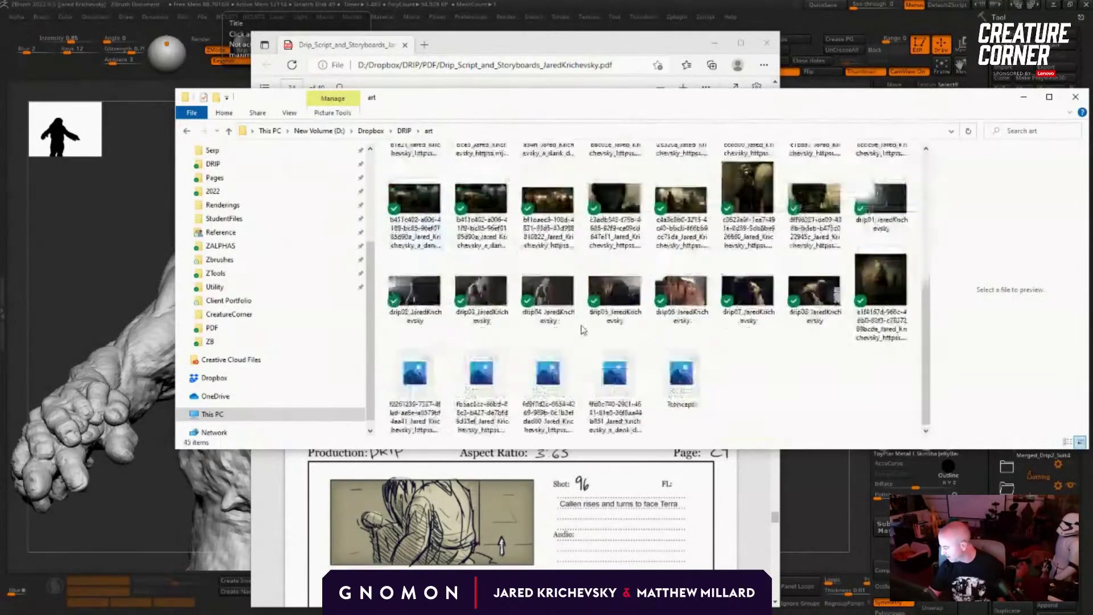
# Step: Open the drip06 concept image, inspect the creature's hair, dripping strands and wrinkled skin at 68% zoom, and close it
pyautogui.doubleClick(678, 291)
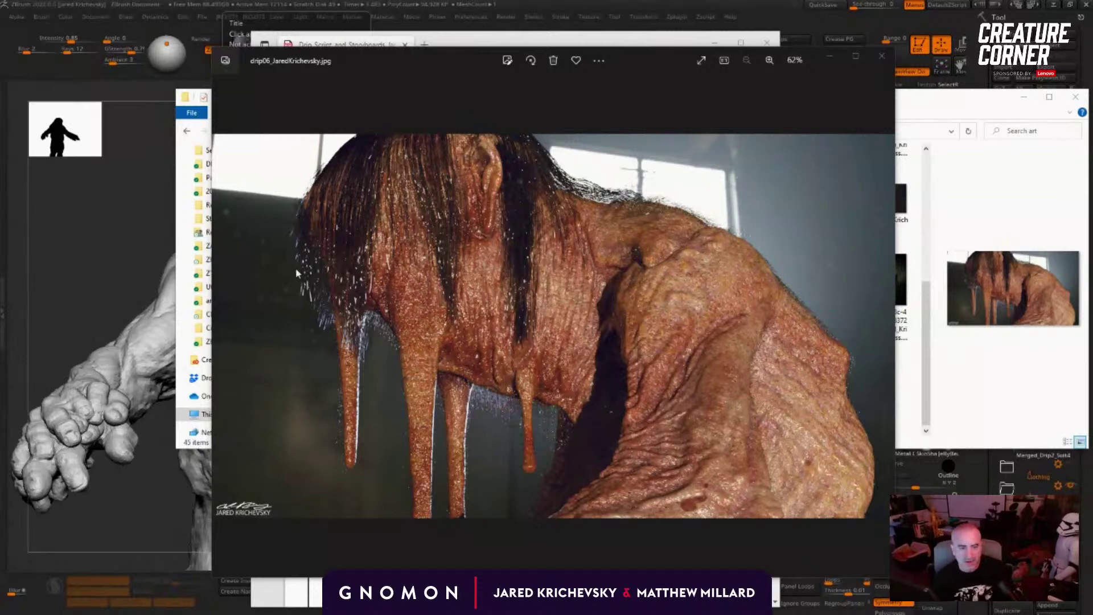
pyautogui.moveTo(231, 319)
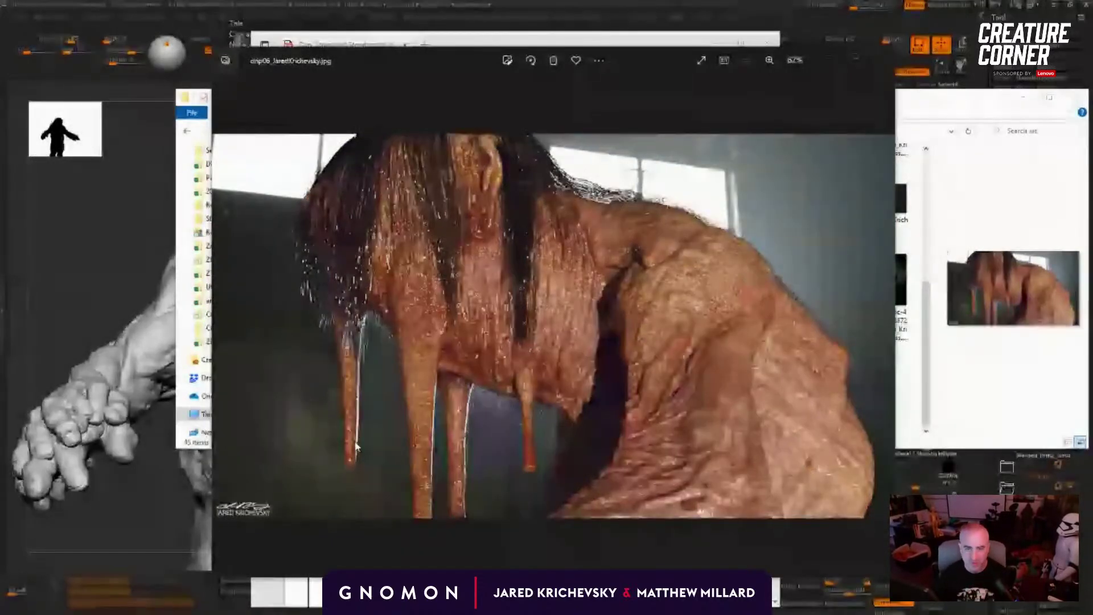
pyautogui.scroll(1, 498, 381)
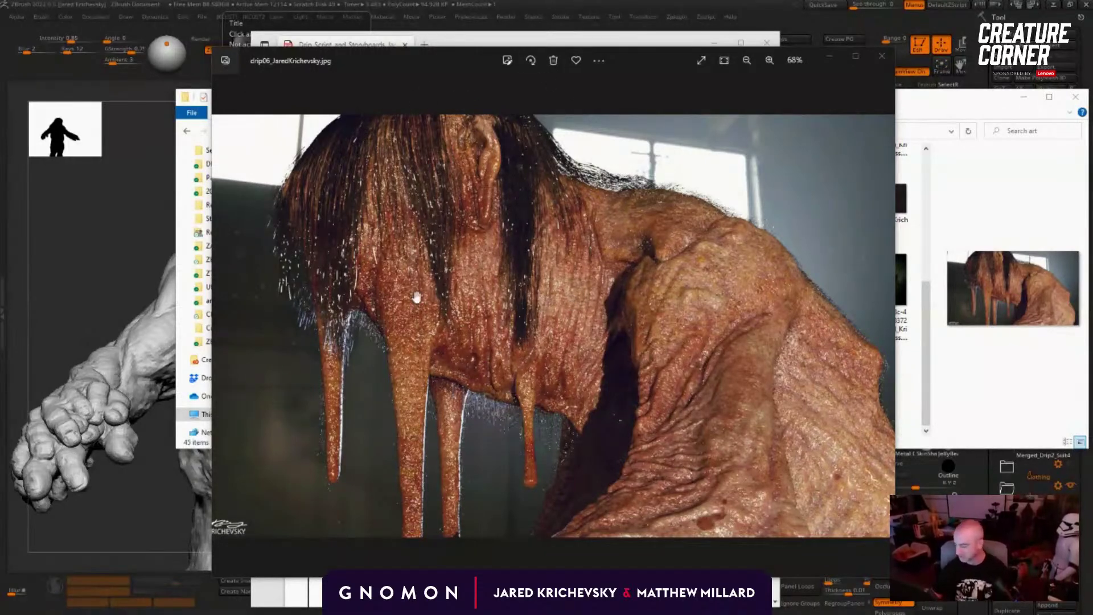
pyautogui.moveTo(734, 356); pyautogui.dragTo(719, 356)
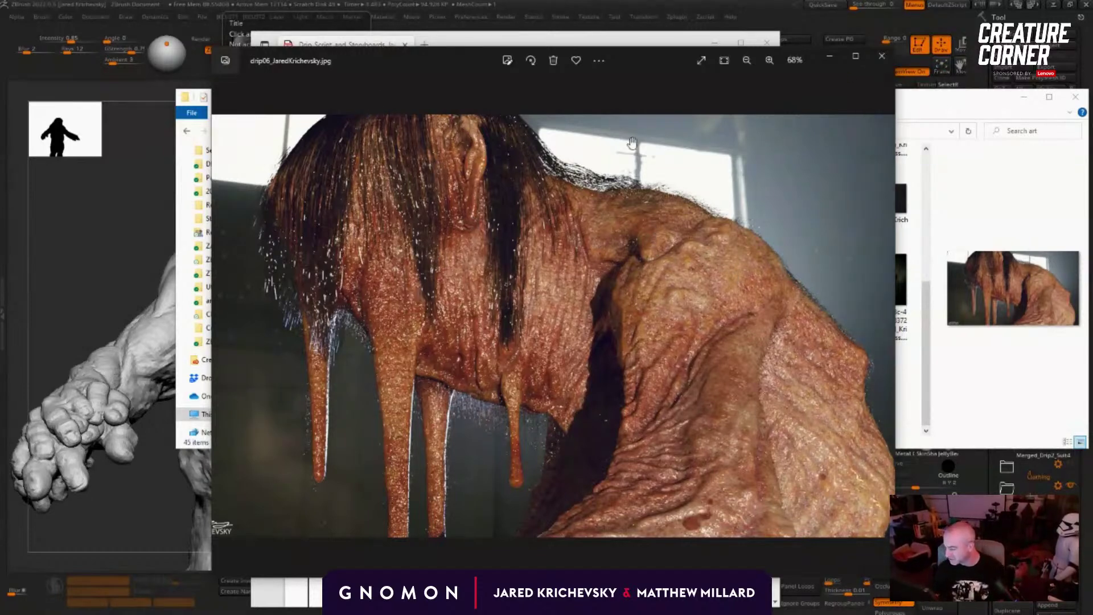
pyautogui.click(880, 58)
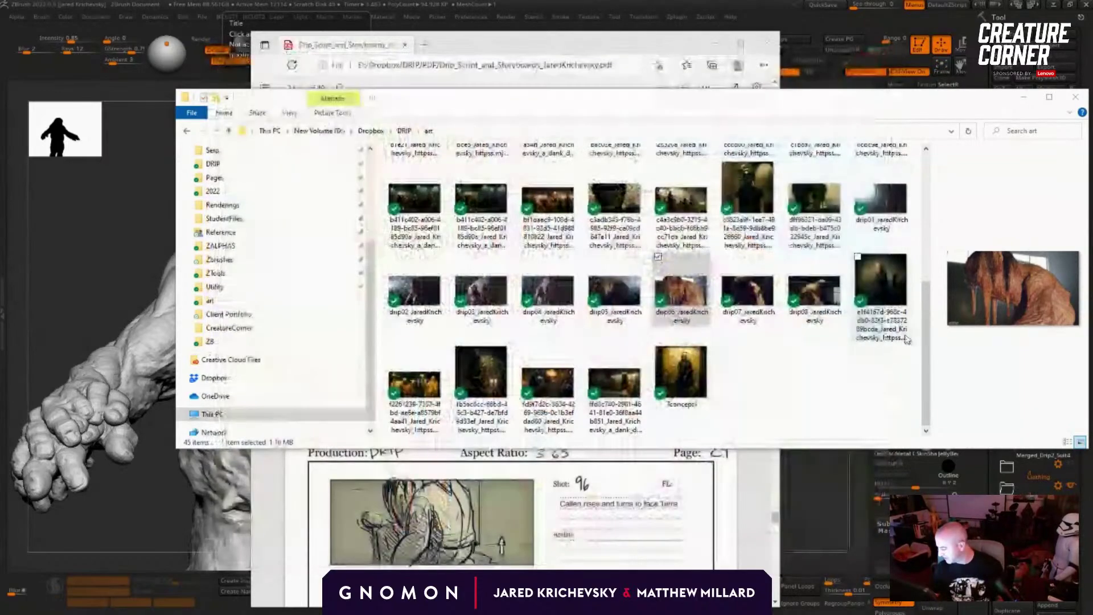
# Step: Open the drip03 concept image, inspect the creature's shoulder, hair and dripping strands at 83% zoom, and close it
pyautogui.doubleClick(462, 293)
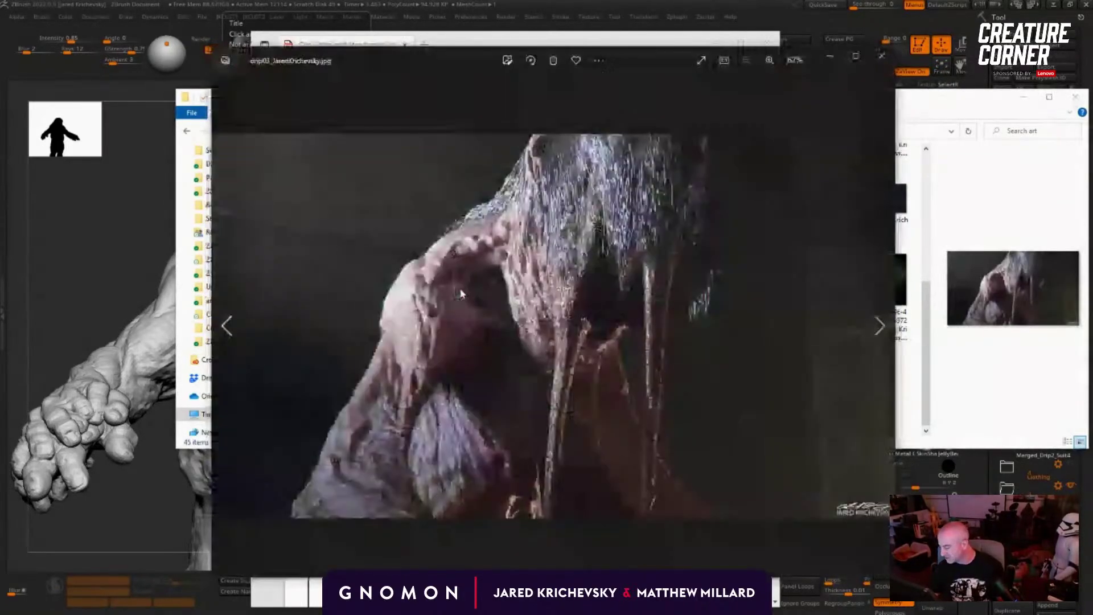
pyautogui.scroll(1, 462, 294)
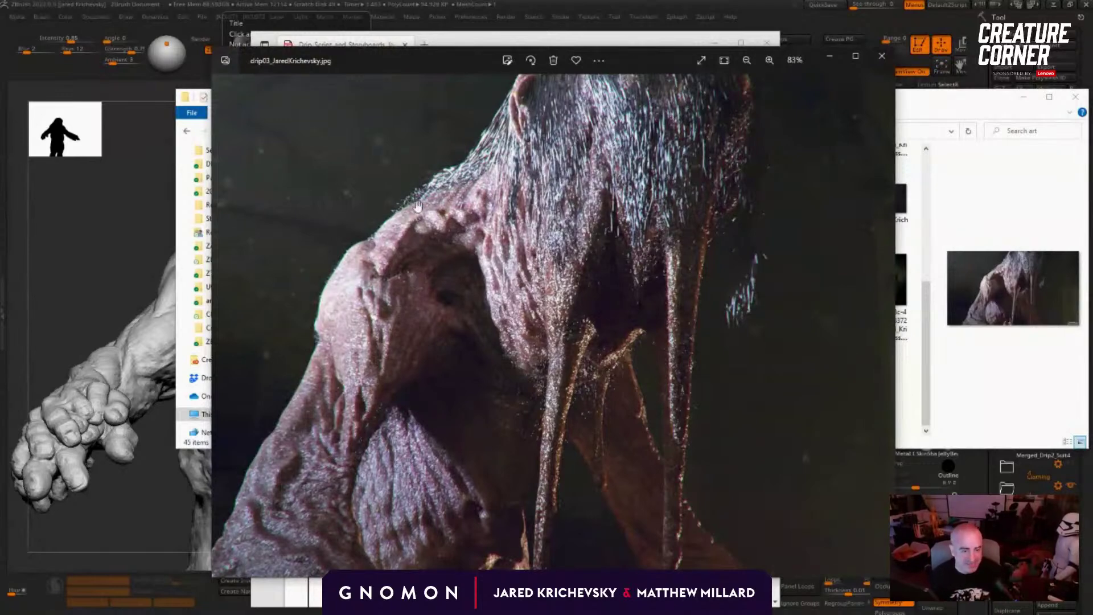
pyautogui.moveTo(535, 236); pyautogui.dragTo(520, 233)
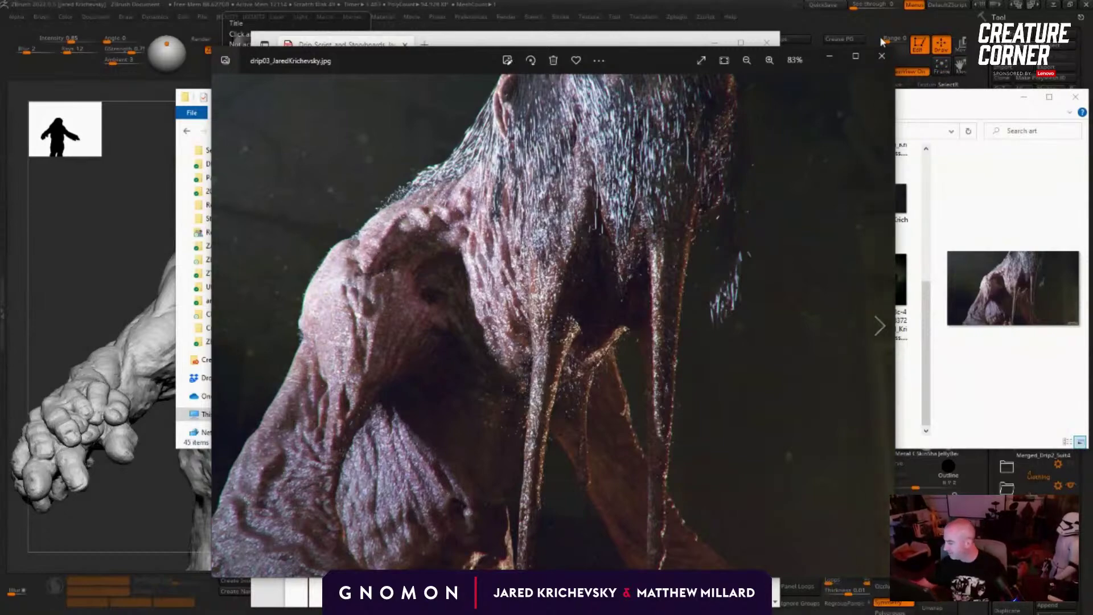
pyautogui.click(880, 57)
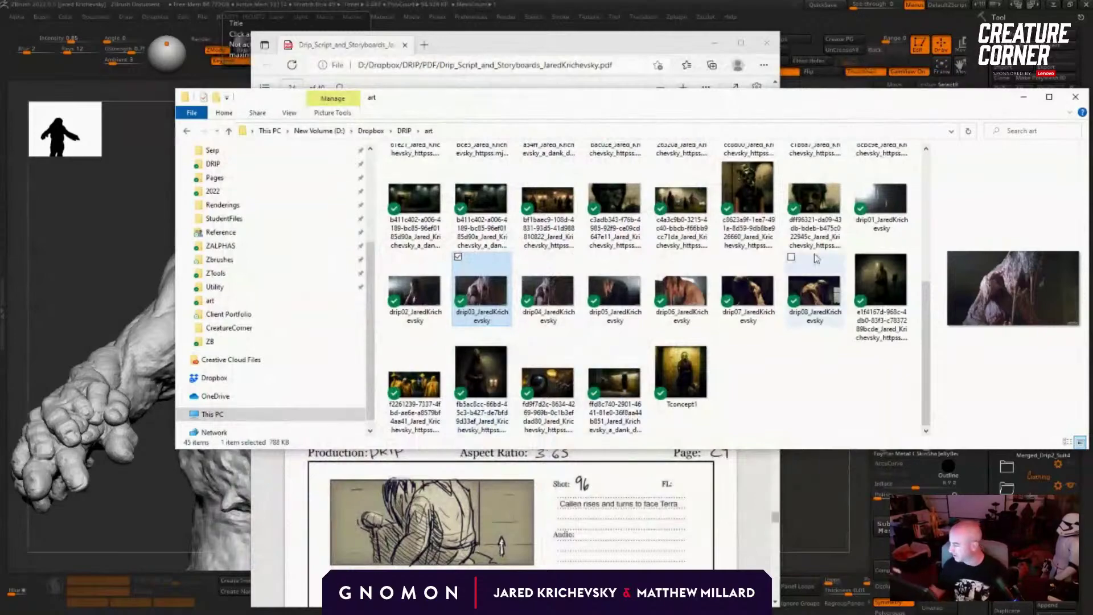
# Step: Close the art folder and review the remaining storyboards from shot 96 to shot 108 before closing the PDF
pyautogui.moveTo(963, 105); pyautogui.dragTo(637, 138)
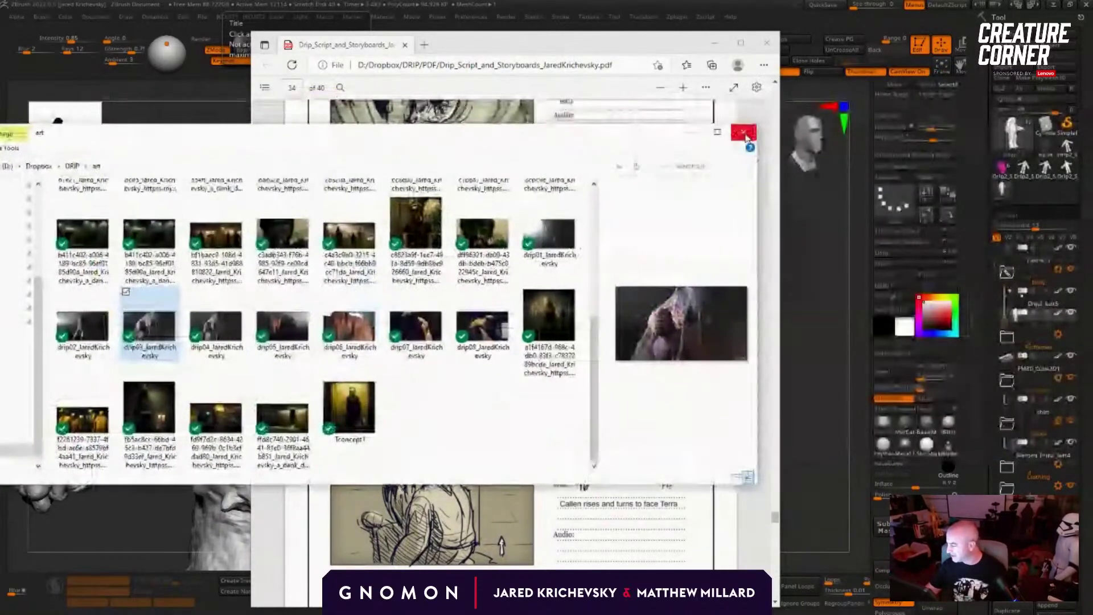
pyautogui.click(748, 131)
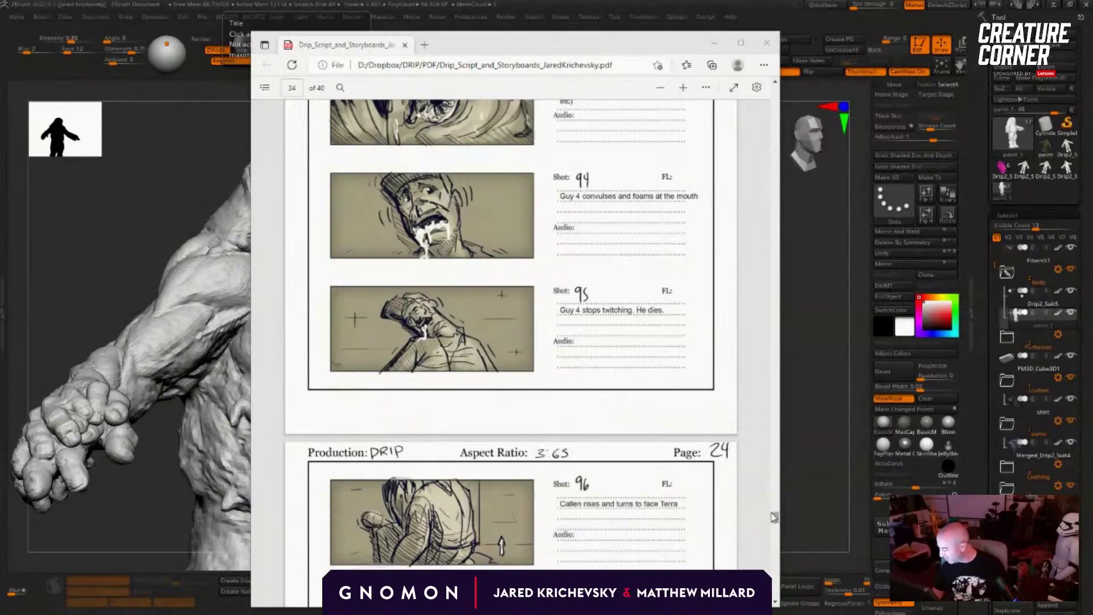
pyautogui.scroll(-20, 774, 517)
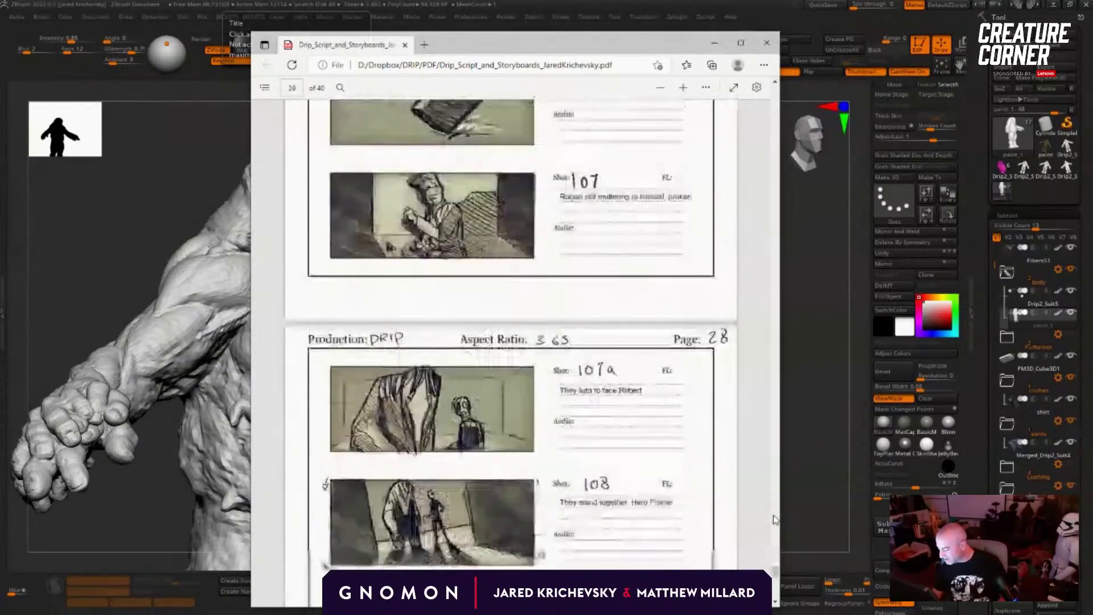
pyautogui.scroll(-5, 774, 517)
pyautogui.click(766, 42)
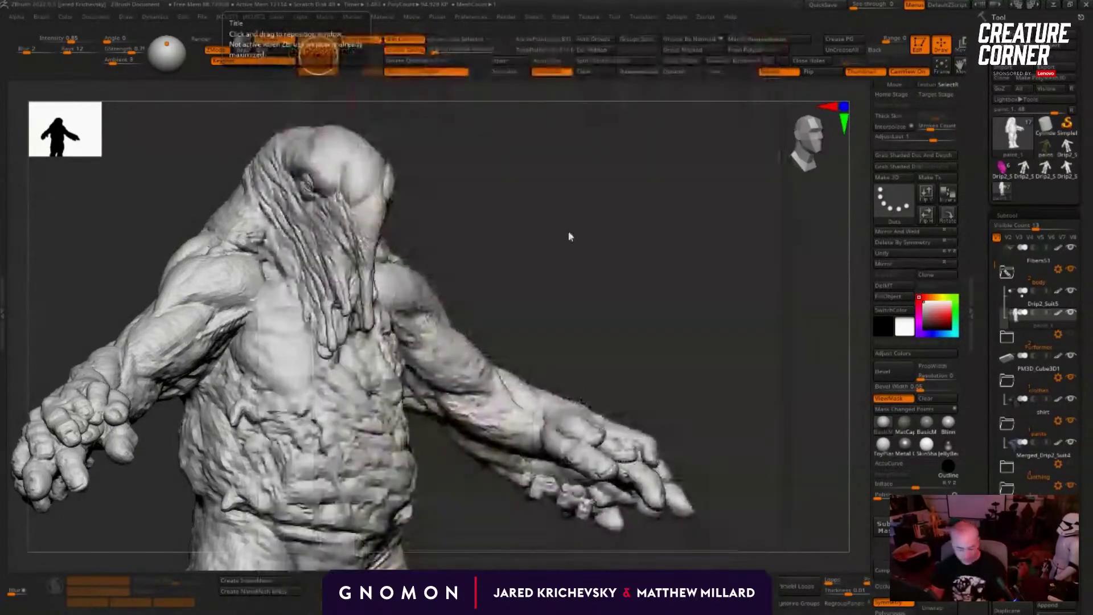
# Step: Load the Drip.ZTL sculpt from the LightBox tool library
pyautogui.press(',')
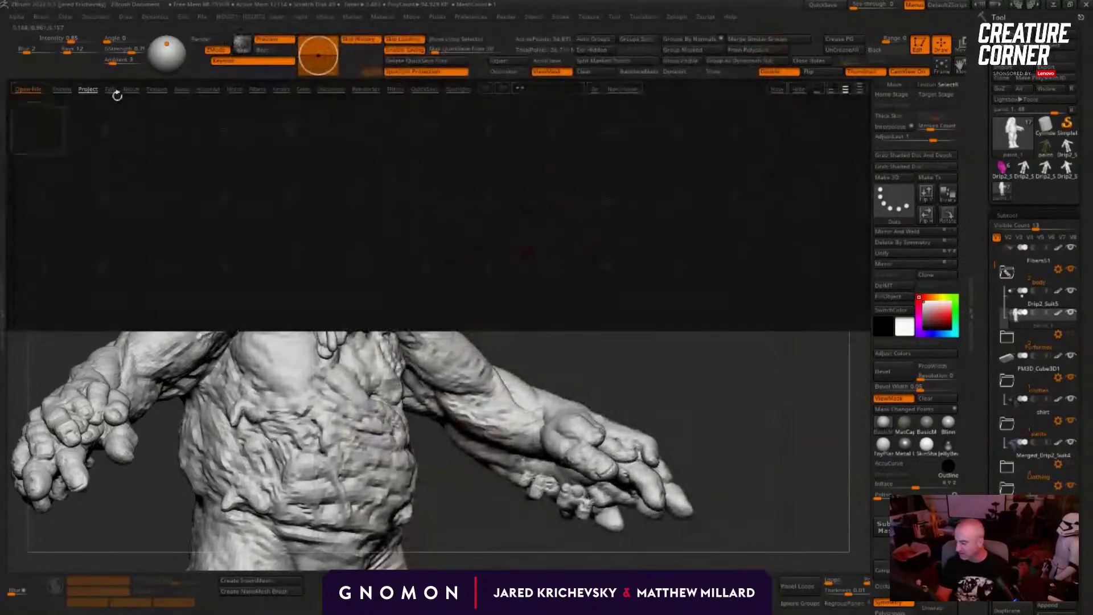
pyautogui.moveTo(541, 228); pyautogui.dragTo(325, 239)
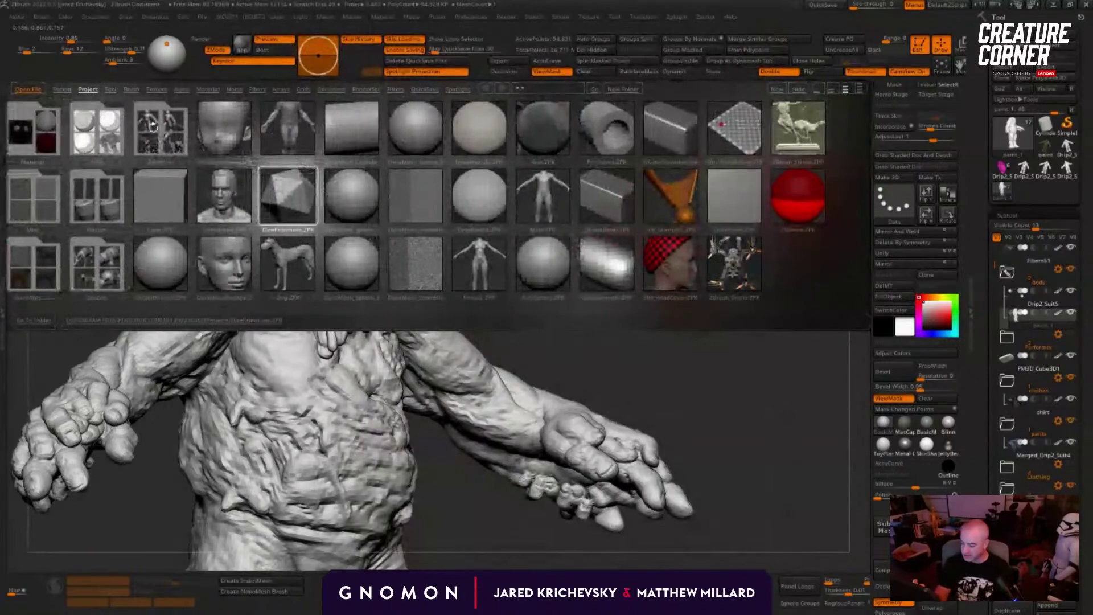
pyautogui.click(110, 90)
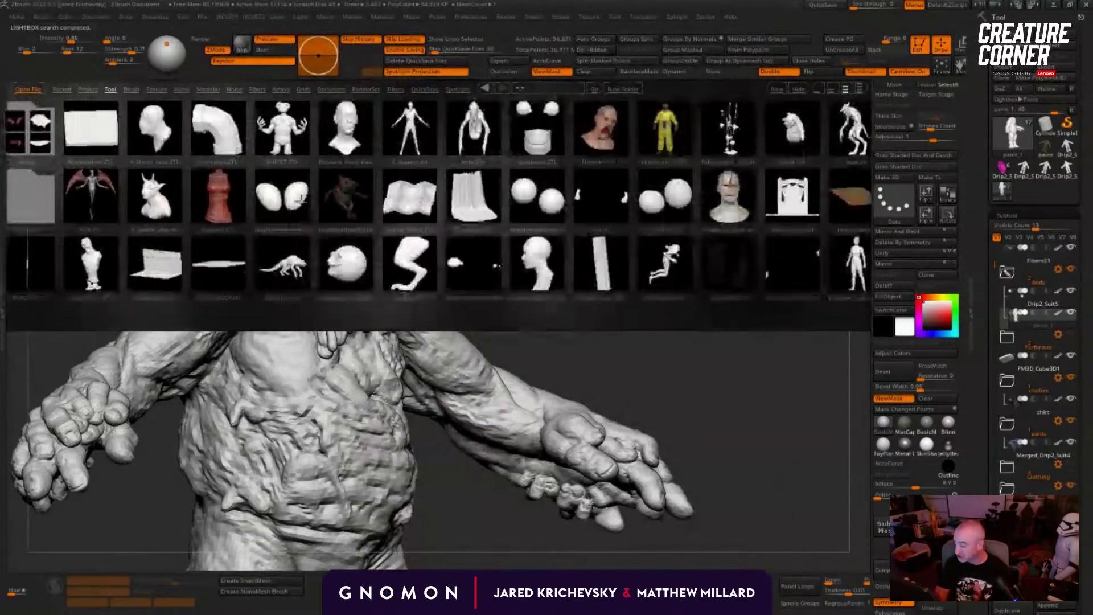
pyautogui.doubleClick(494, 122)
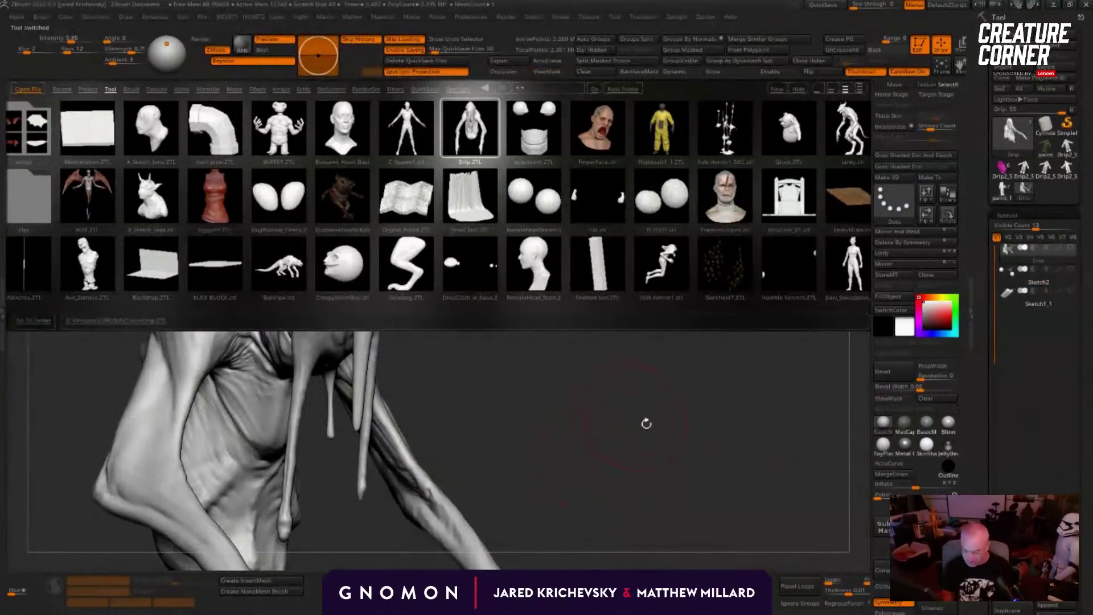
# Step: Inspect the Drip sculpt's hanging face strands, hunched back, long arms and wrinkled torso from both sides and the front
pyautogui.moveTo(646, 423); pyautogui.dragTo(734, 315)
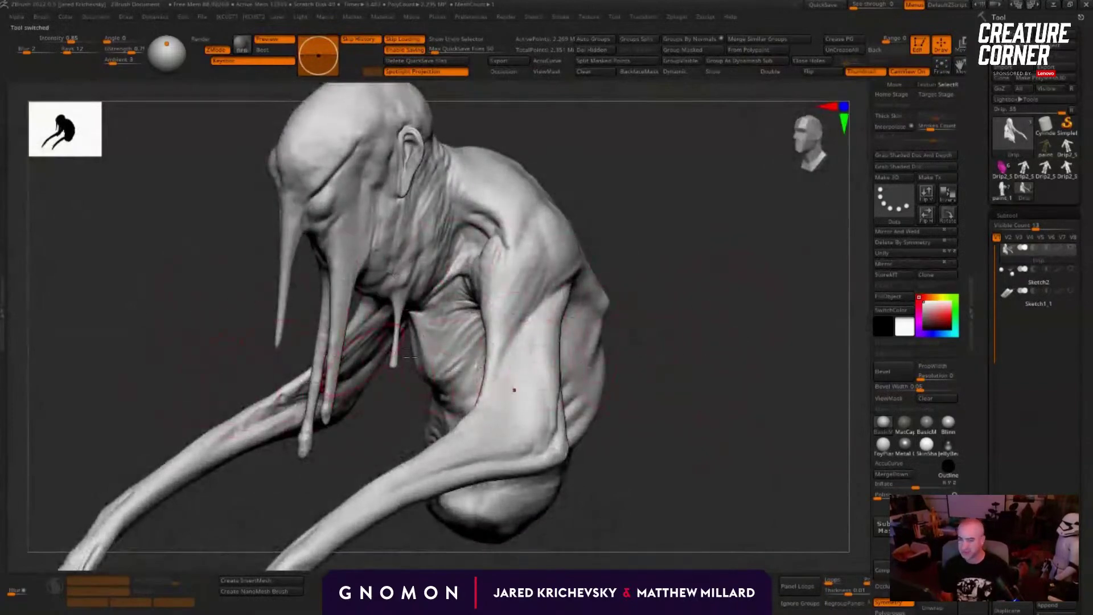
pyautogui.moveTo(689, 387); pyautogui.dragTo(664, 374)
pyautogui.moveTo(675, 448); pyautogui.dragTo(573, 326)
pyautogui.moveTo(716, 377)
pyautogui.mouseDown()
pyautogui.moveTo(593, 339)
pyautogui.moveTo(518, 299)
pyautogui.moveTo(588, 378)
pyautogui.moveTo(569, 455)
pyautogui.mouseUp()
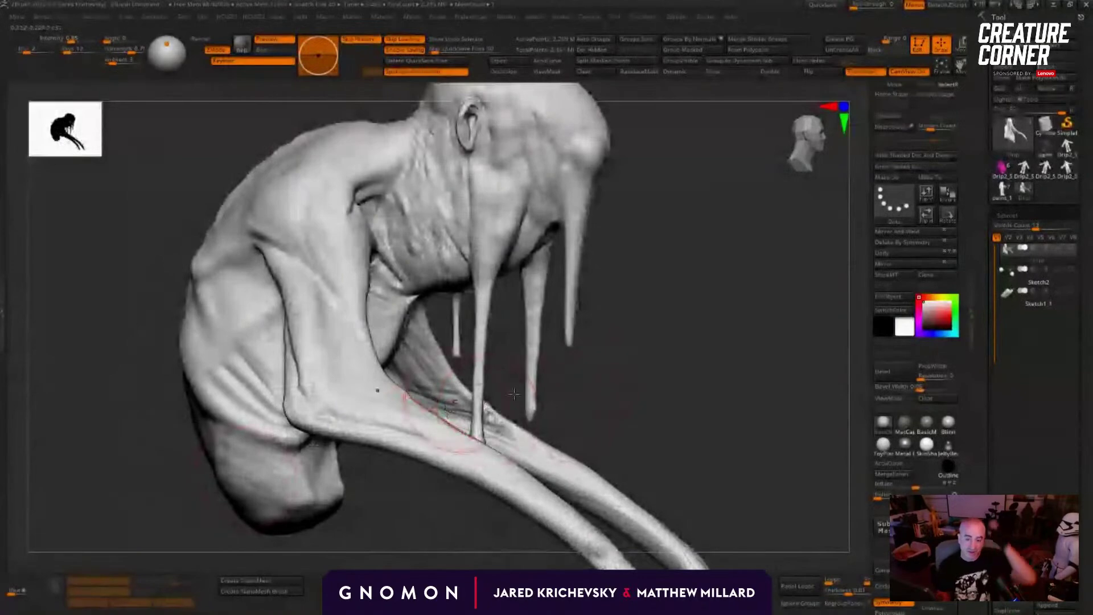
pyautogui.moveTo(651, 361)
pyautogui.mouseDown()
pyautogui.moveTo(631, 396)
pyautogui.moveTo(454, 303)
pyautogui.mouseUp()
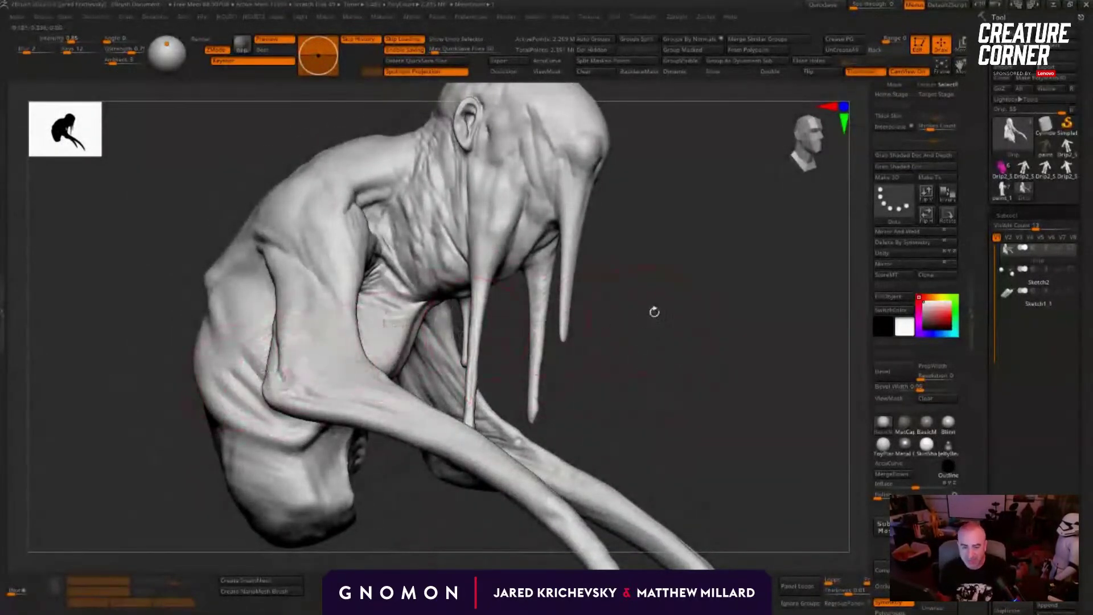
pyautogui.moveTo(595, 337); pyautogui.dragTo(641, 353)
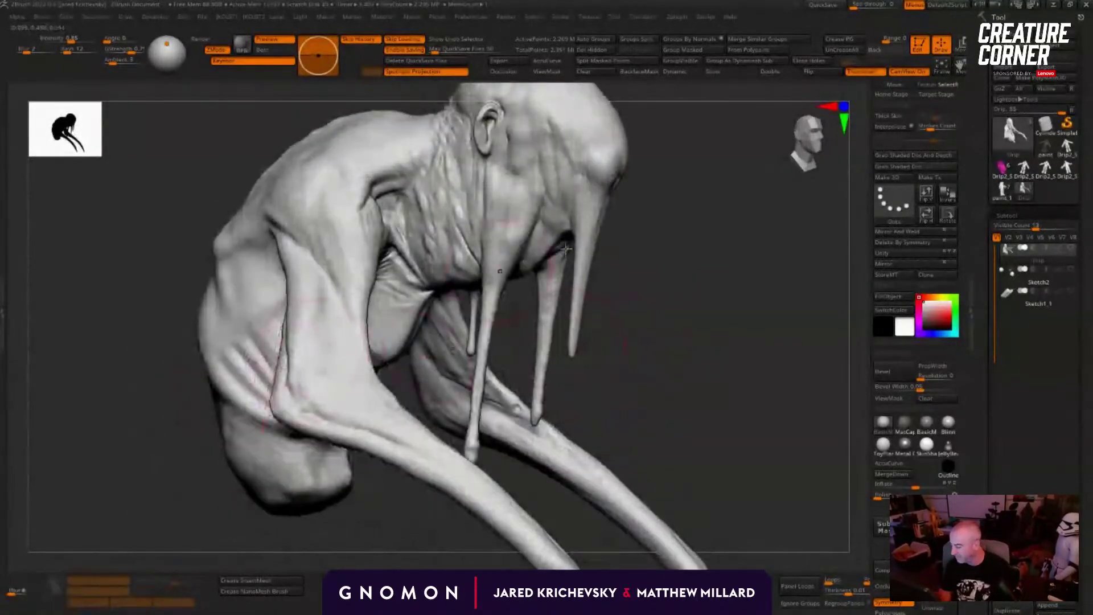
pyautogui.moveTo(700, 297)
pyautogui.mouseDown()
pyautogui.moveTo(554, 378)
pyautogui.moveTo(586, 371)
pyautogui.mouseUp()
pyautogui.moveTo(561, 267); pyautogui.dragTo(352, 260)
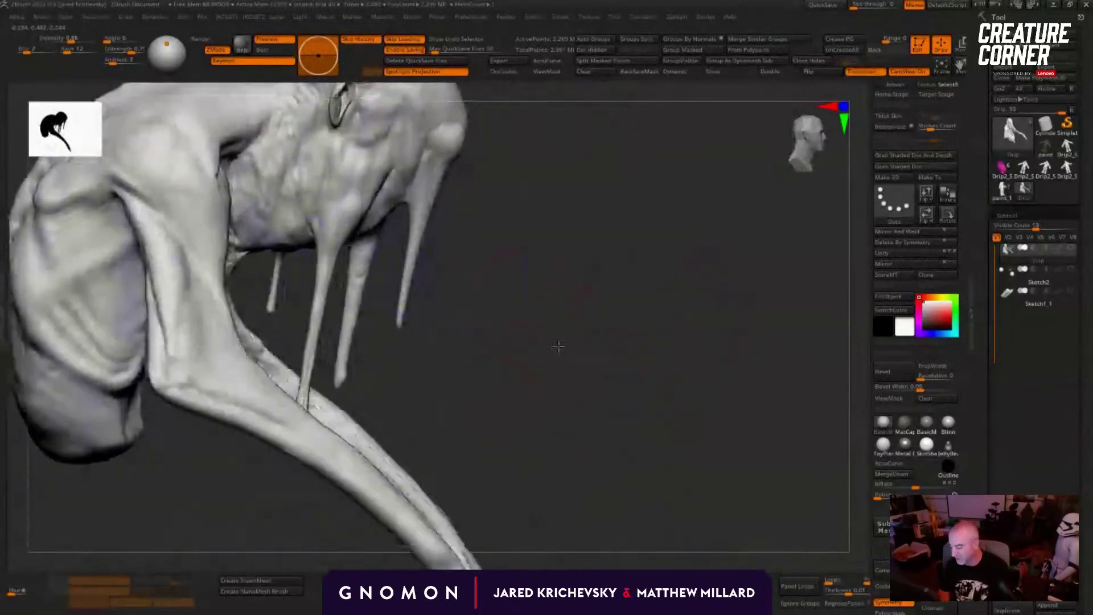
pyautogui.moveTo(557, 346); pyautogui.dragTo(378, 346)
pyautogui.moveTo(592, 411); pyautogui.dragTo(559, 349)
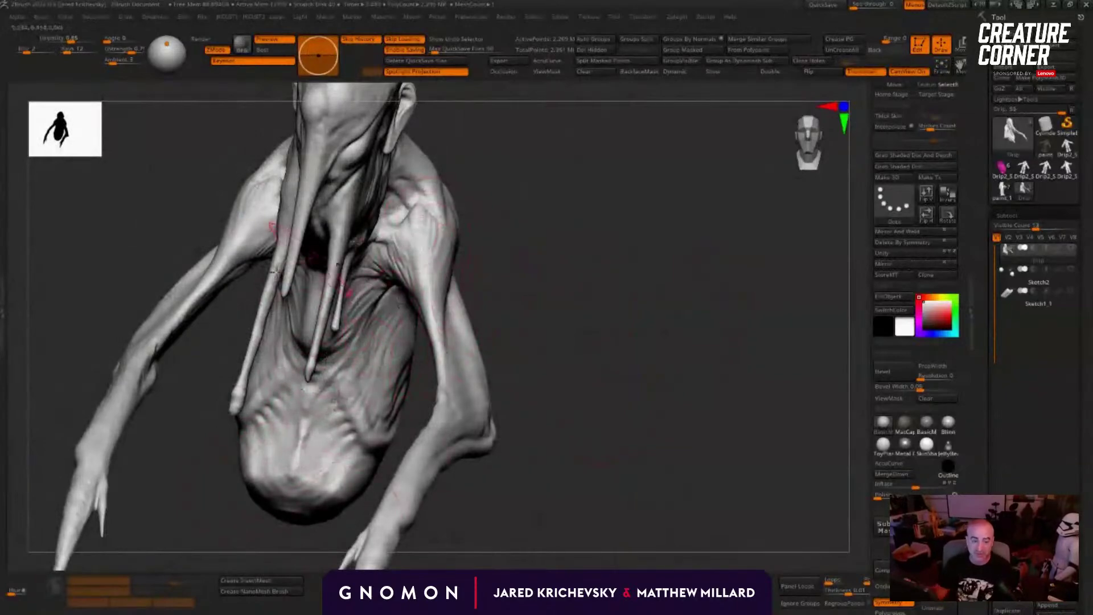
pyautogui.moveTo(612, 379); pyautogui.dragTo(601, 284)
pyautogui.moveTo(607, 234)
pyautogui.mouseDown()
pyautogui.moveTo(612, 274)
pyautogui.moveTo(600, 255)
pyautogui.mouseUp()
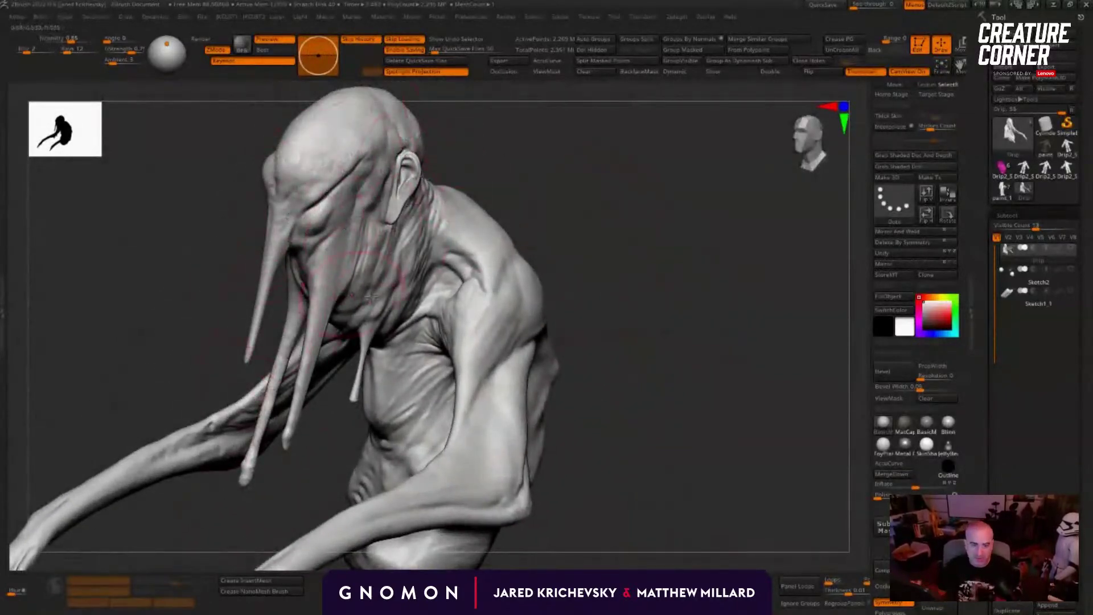
pyautogui.moveTo(622, 353); pyautogui.dragTo(612, 256)
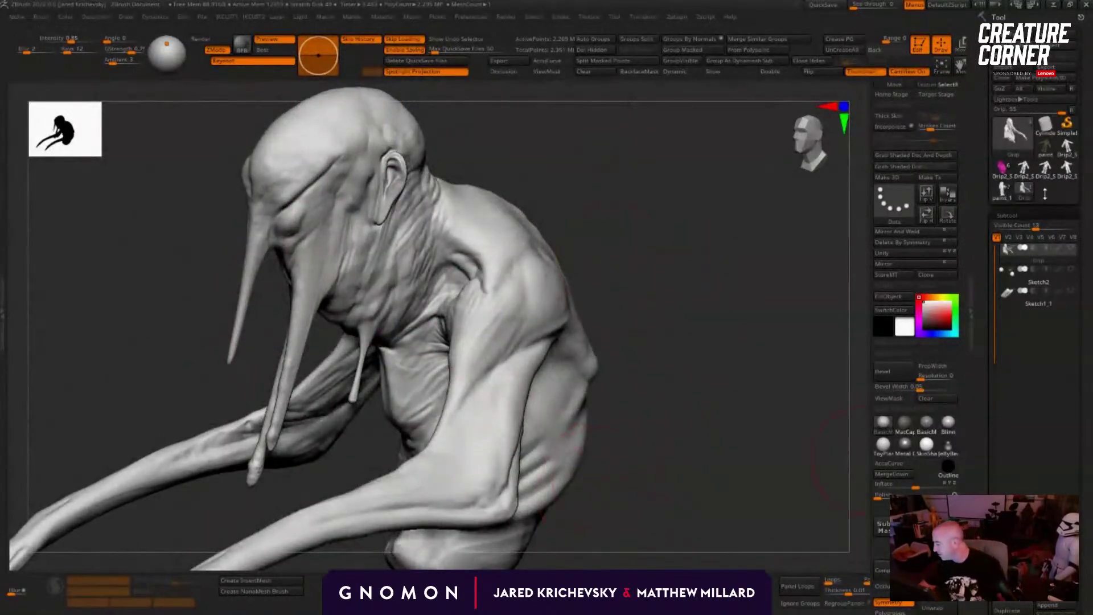
# Step: Switch back to the creature suit sculpt and expand the Clothing folder in its subtool list
pyautogui.click(1012, 189)
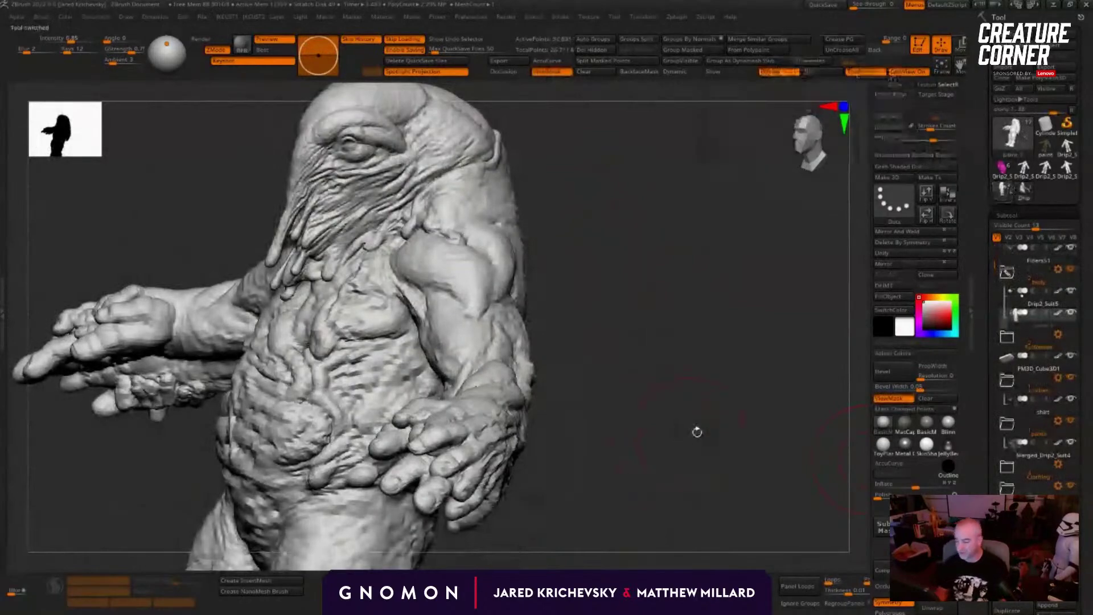
pyautogui.moveTo(695, 432); pyautogui.dragTo(473, 402)
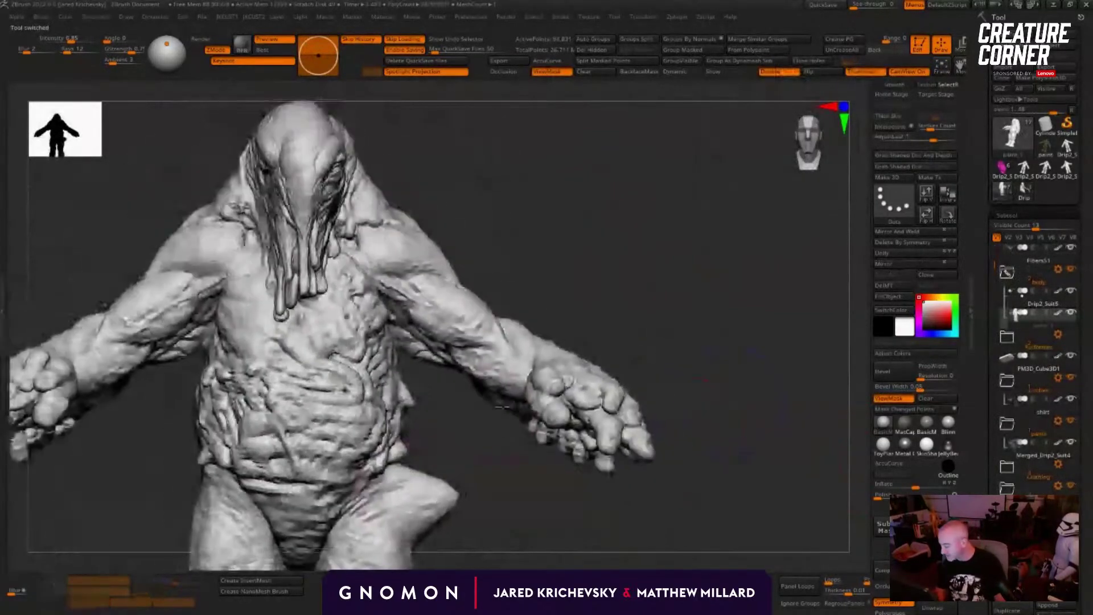
pyautogui.moveTo(543, 526)
pyautogui.keyDown('alt'); pyautogui.mouseDown()
pyautogui.moveTo(548, 433)
pyautogui.moveTo(573, 405)
pyautogui.mouseUp(); pyautogui.keyUp('alt')
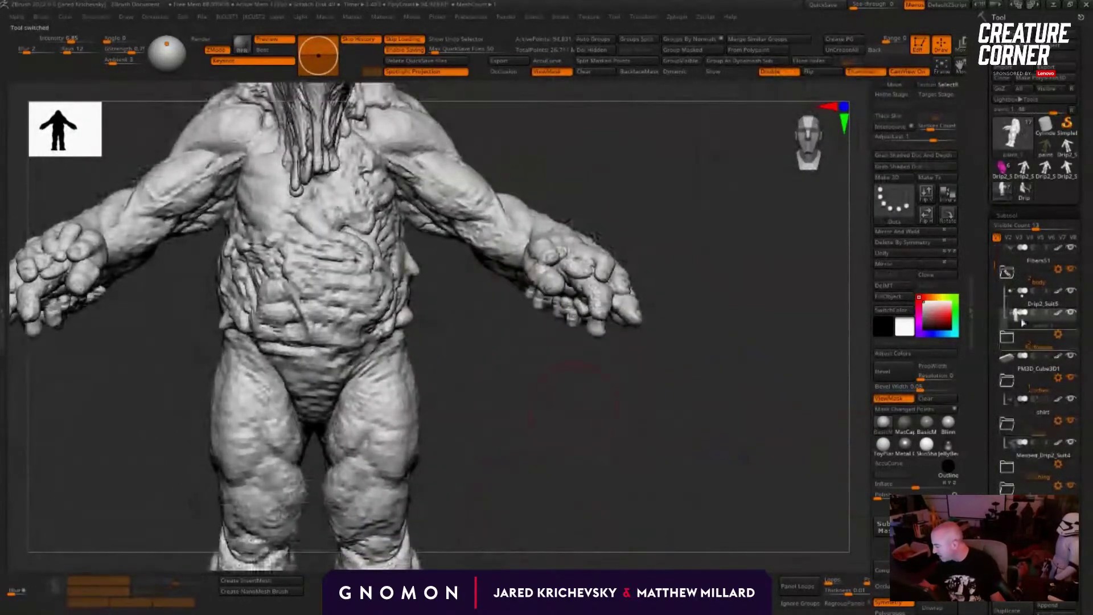
pyautogui.moveTo(995, 265); pyautogui.dragTo(994, 271)
pyautogui.scroll(-5, 1028, 370)
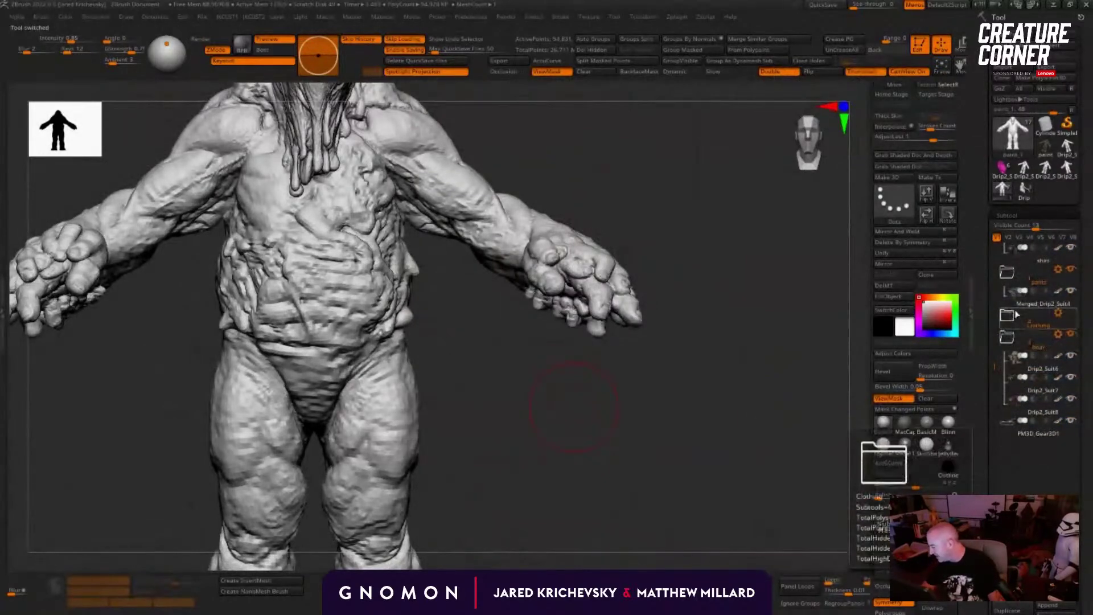
pyautogui.click(1030, 307)
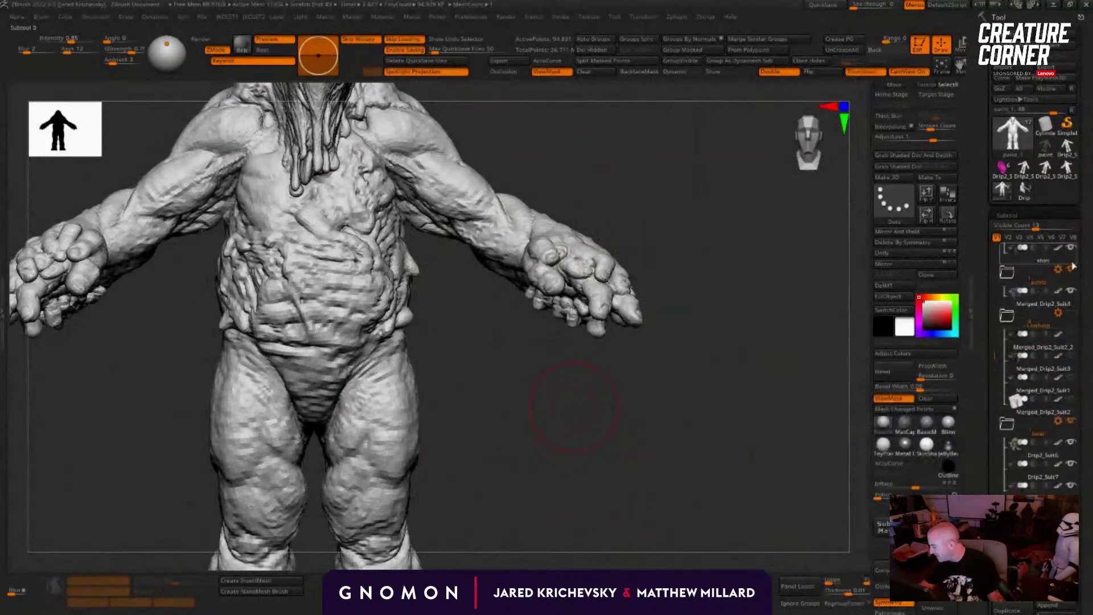
pyautogui.scroll(3, 995, 276)
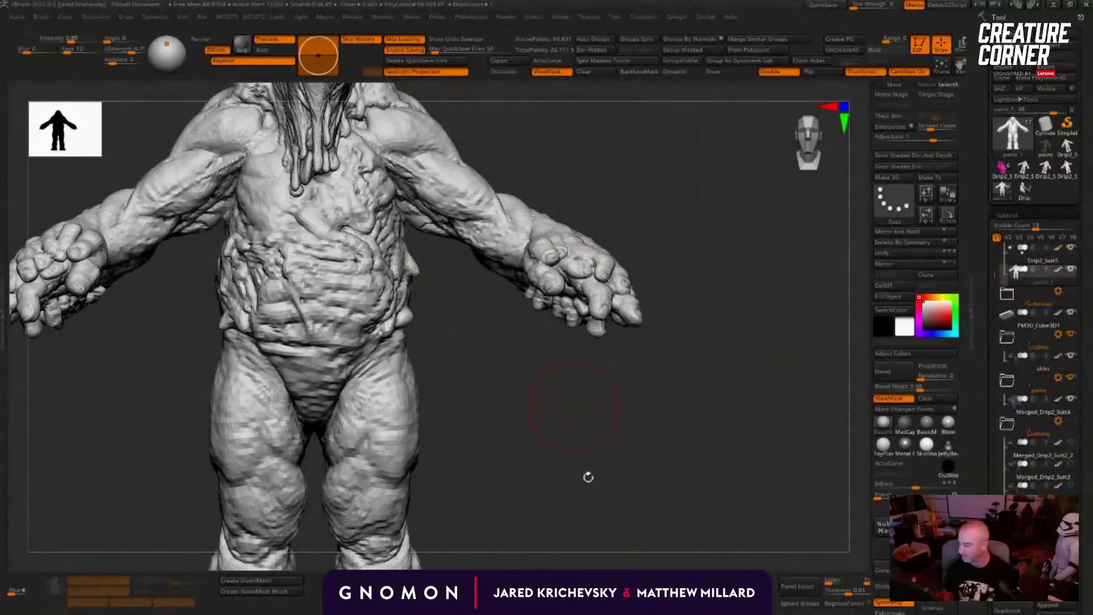
# Step: Inspect the creature suit's head, wrinkled torso, hands and legs from the front, and check its polygroup colours
pyautogui.moveTo(564, 435); pyautogui.dragTo(554, 395)
pyautogui.keyDown('alt'); pyautogui.moveTo(525, 136); pyautogui.dragTo(605, 227); pyautogui.keyUp('alt')
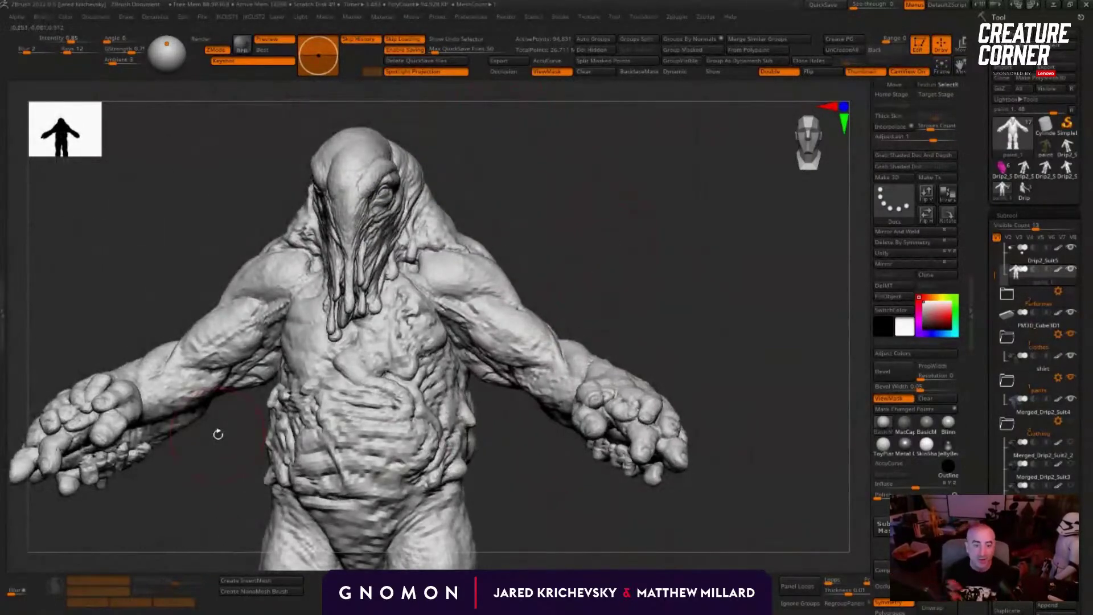
pyautogui.moveTo(508, 494); pyautogui.dragTo(550, 509)
pyautogui.moveTo(588, 559)
pyautogui.keyDown('alt'); pyautogui.mouseDown()
pyautogui.moveTo(601, 407)
pyautogui.moveTo(580, 417)
pyautogui.moveTo(579, 402)
pyautogui.mouseUp(); pyautogui.keyUp('alt')
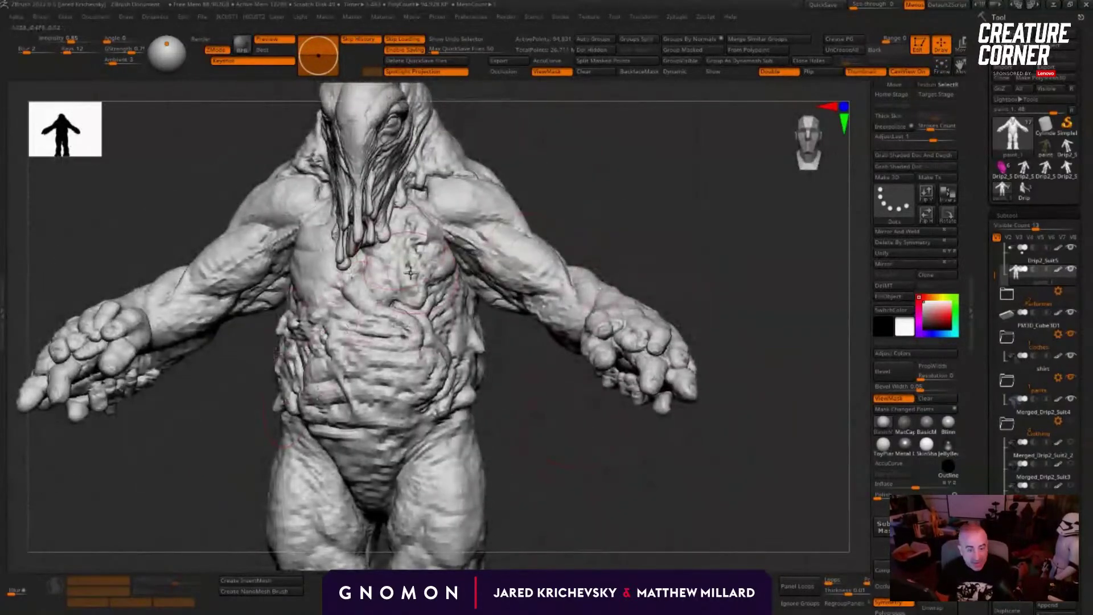
pyautogui.moveTo(514, 453); pyautogui.dragTo(578, 476)
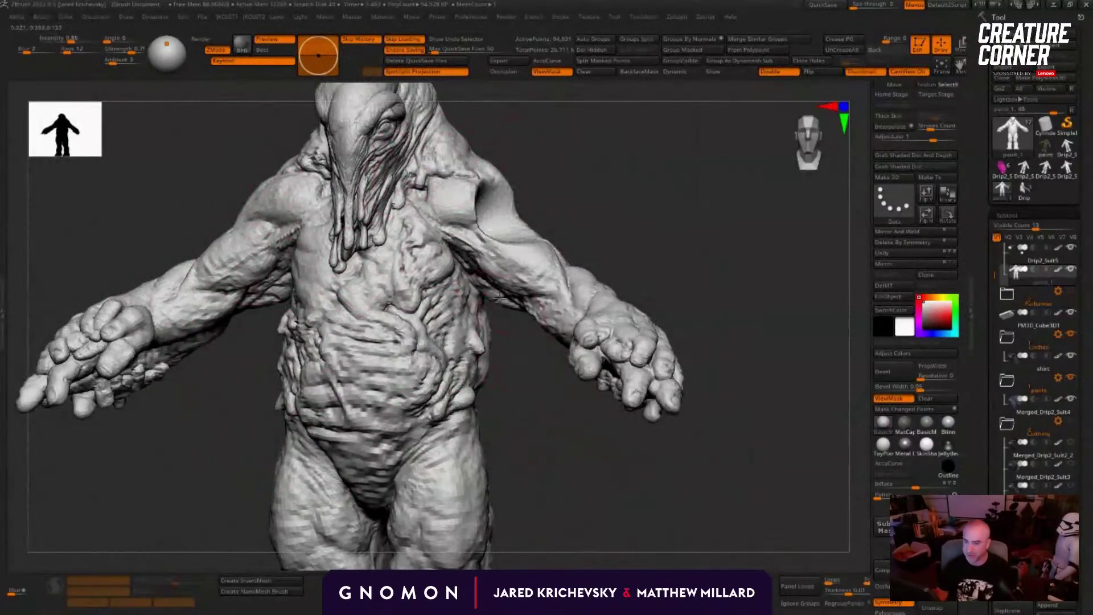
pyautogui.moveTo(514, 401); pyautogui.dragTo(445, 425)
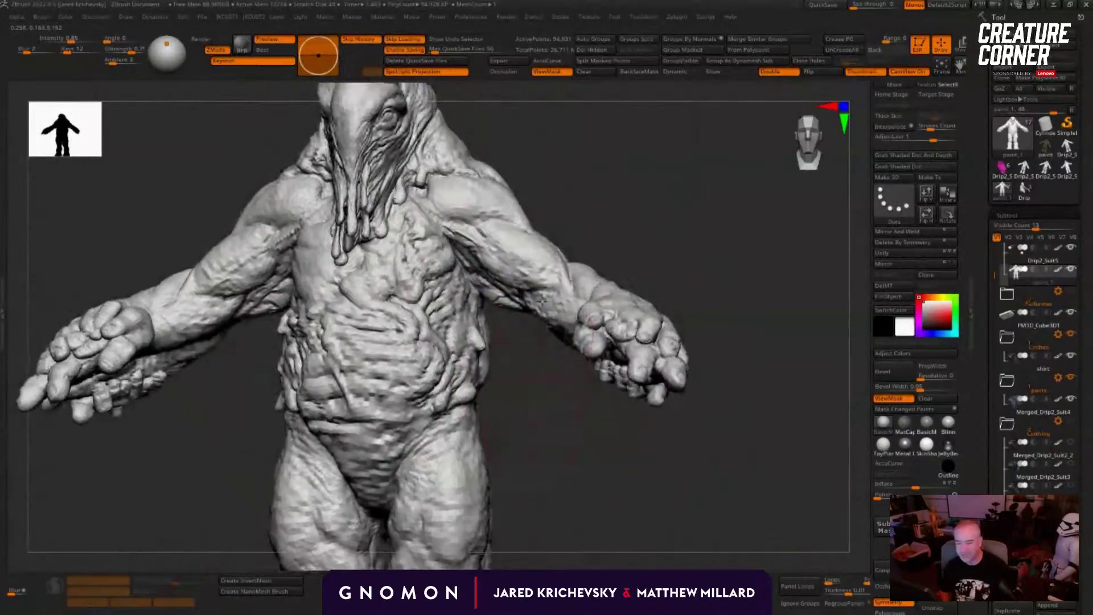
pyautogui.moveTo(574, 513)
pyautogui.keyDown('alt'); pyautogui.mouseDown()
pyautogui.moveTo(570, 406)
pyautogui.moveTo(546, 390)
pyautogui.moveTo(505, 415)
pyautogui.moveTo(596, 409)
pyautogui.mouseUp(); pyautogui.keyUp('alt')
pyautogui.hotkey('shift', 'f')
pyautogui.hotkey('shift', 'f')
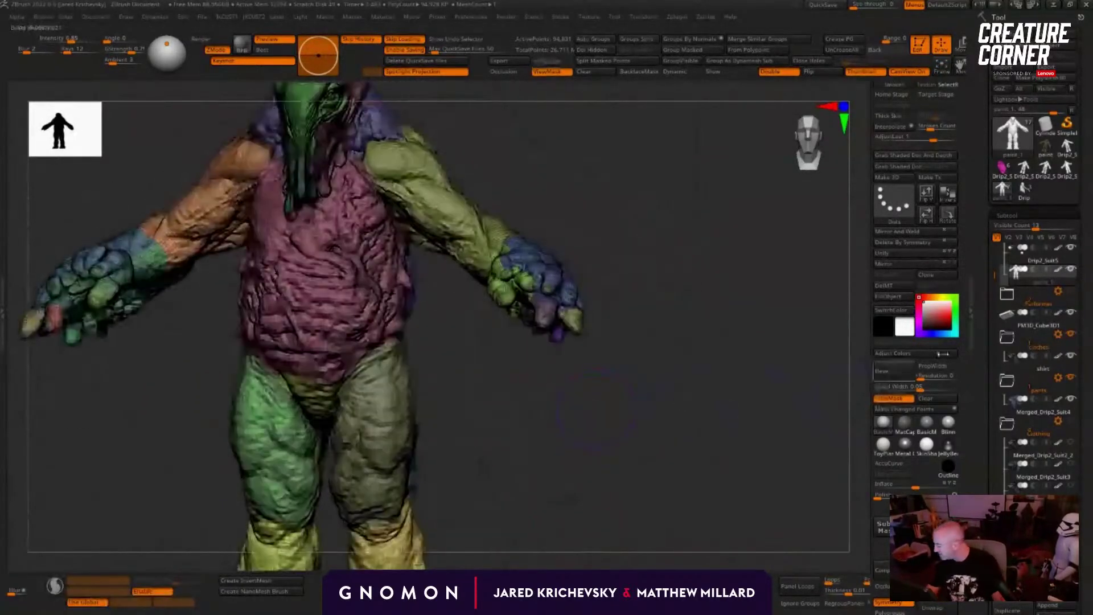
# Step: Show the performer and costume with the suit, make Body the active subtool, and turn on transparency to ghost the creature
pyautogui.moveTo(989, 273)
pyautogui.mouseDown()
pyautogui.moveTo(990, 251)
pyautogui.moveTo(998, 260)
pyautogui.mouseUp()
pyautogui.scroll(3, 997, 259)
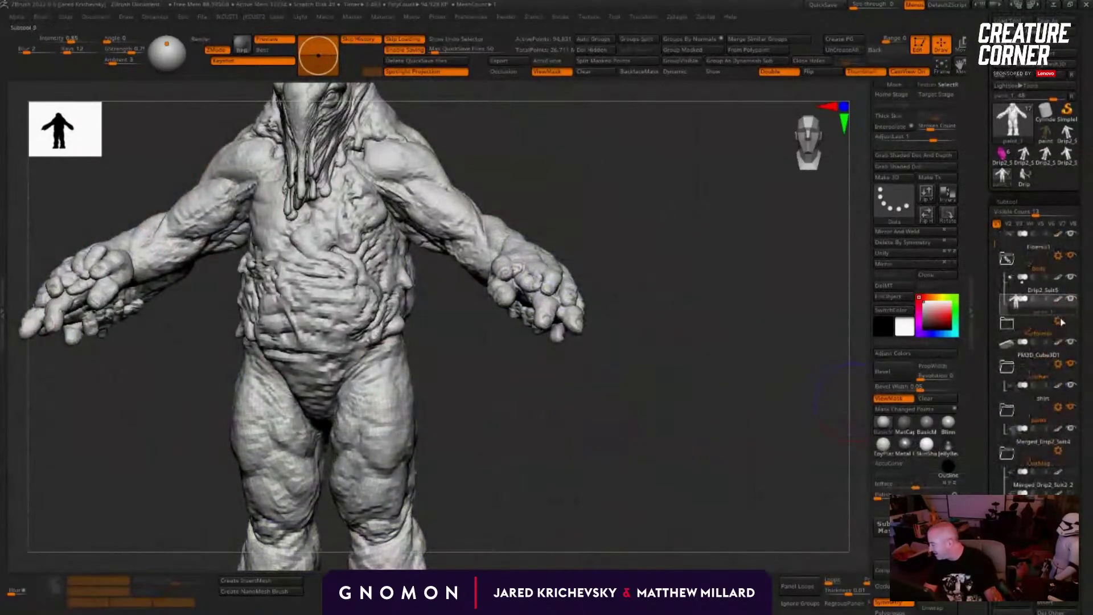
pyautogui.click(1067, 336)
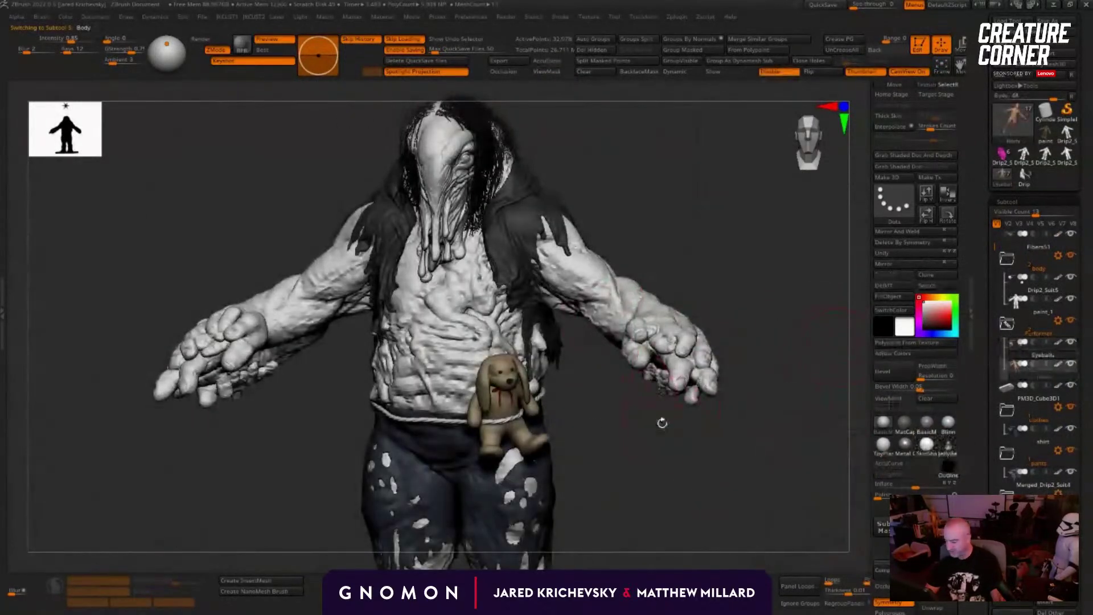
pyautogui.hotkey('ctrl', 't')
pyautogui.moveTo(609, 461)
pyautogui.mouseDown()
pyautogui.moveTo(627, 459)
pyautogui.moveTo(608, 391)
pyautogui.moveTo(599, 400)
pyautogui.moveTo(607, 495)
pyautogui.moveTo(616, 474)
pyautogui.mouseUp()
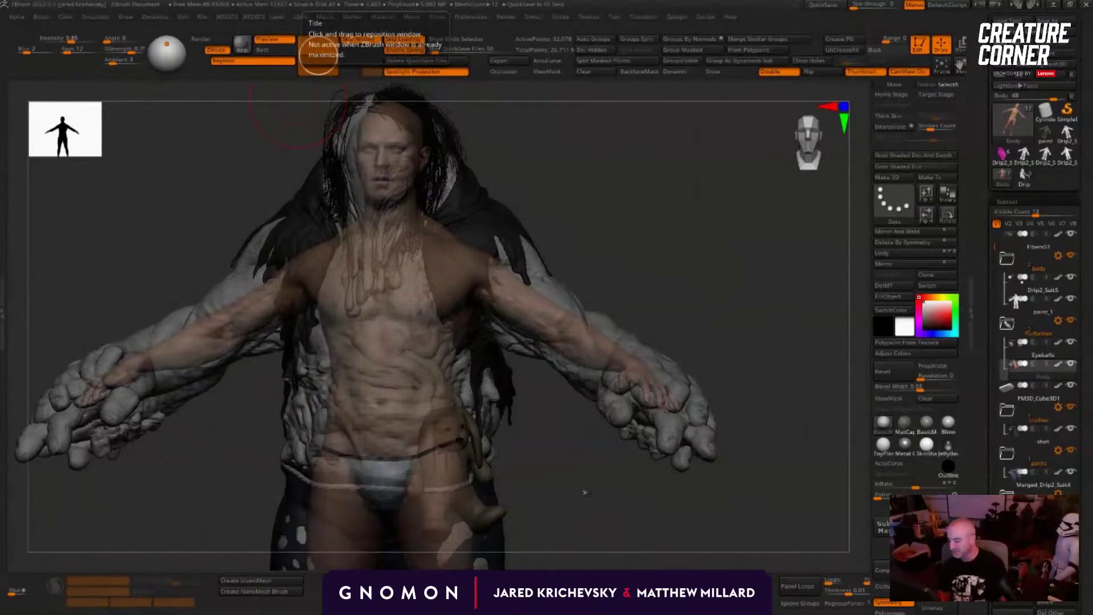
# Step: Inspect how the performer's head, arms and torso sit inside the transparent creature suit from the side and front
pyautogui.moveTo(585, 492); pyautogui.dragTo(638, 361)
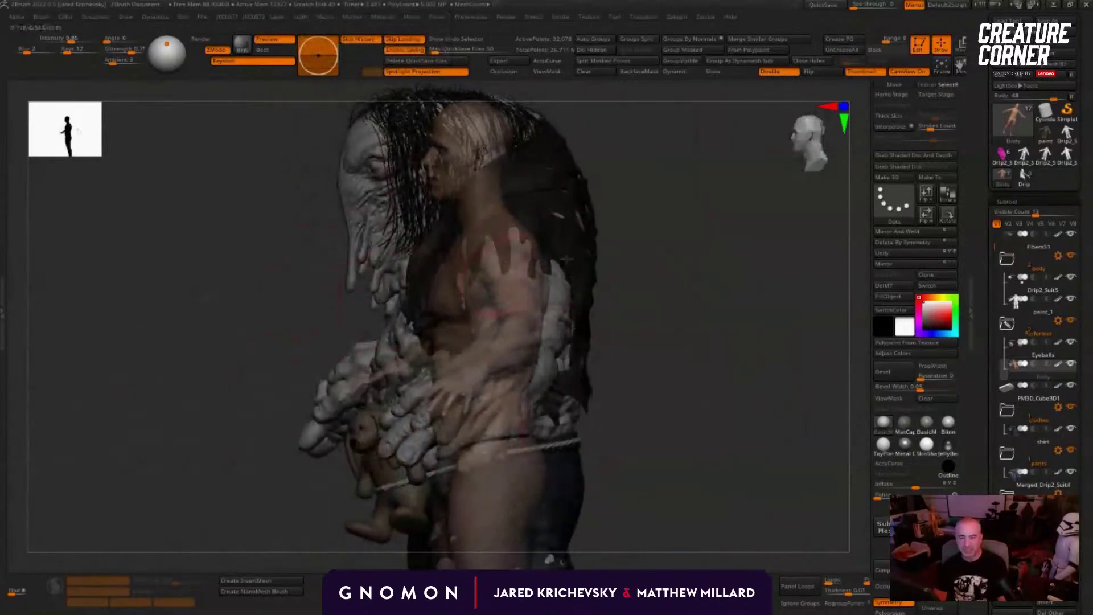
pyautogui.moveTo(704, 314); pyautogui.dragTo(637, 317)
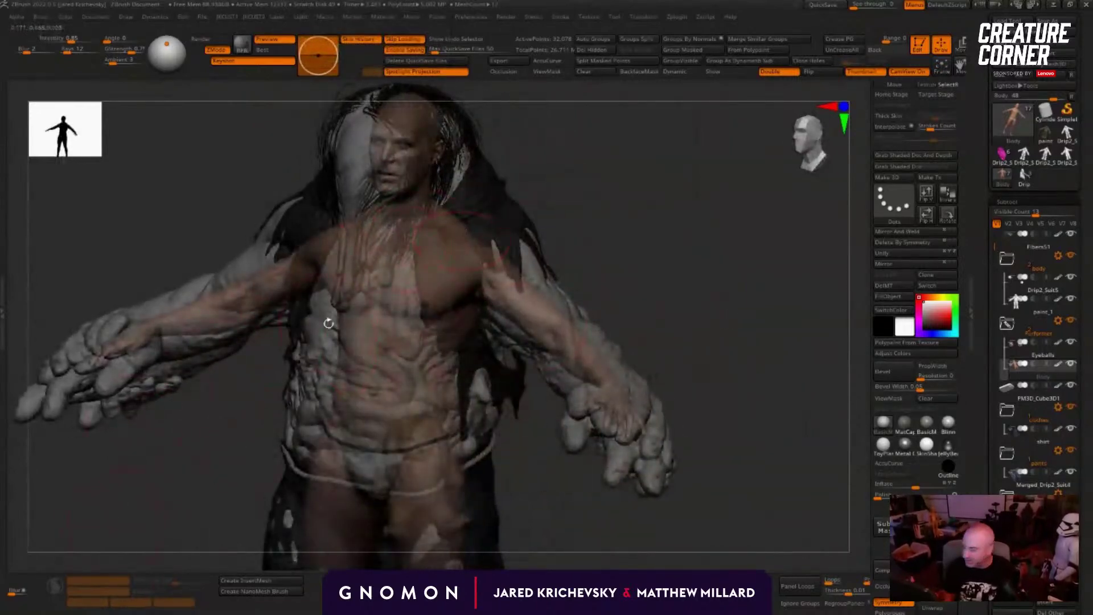
pyautogui.moveTo(598, 198); pyautogui.dragTo(504, 161)
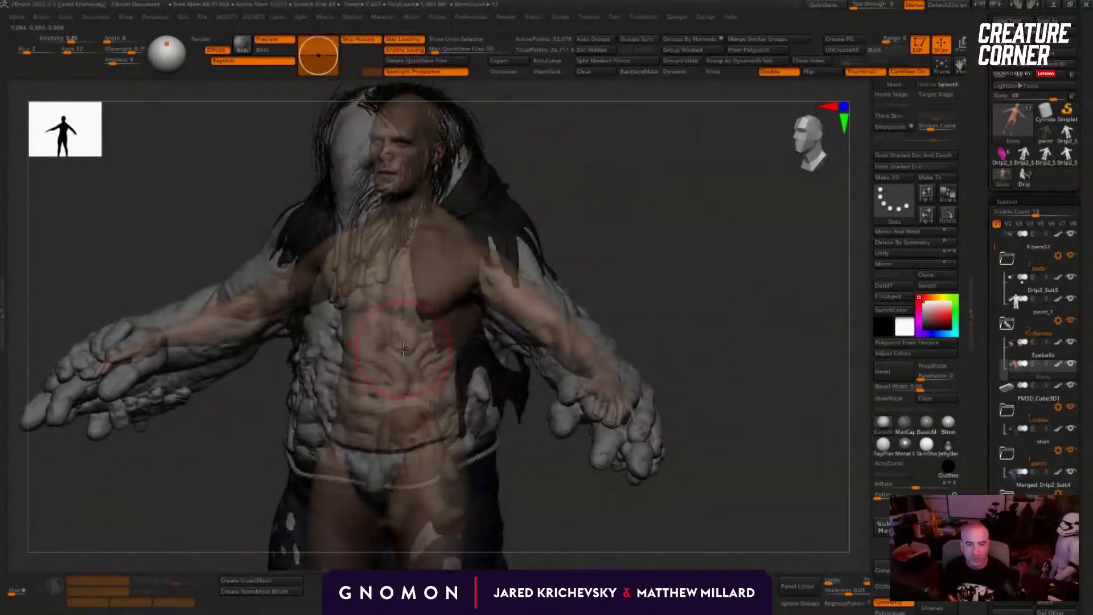
pyautogui.moveTo(596, 233); pyautogui.dragTo(596, 213)
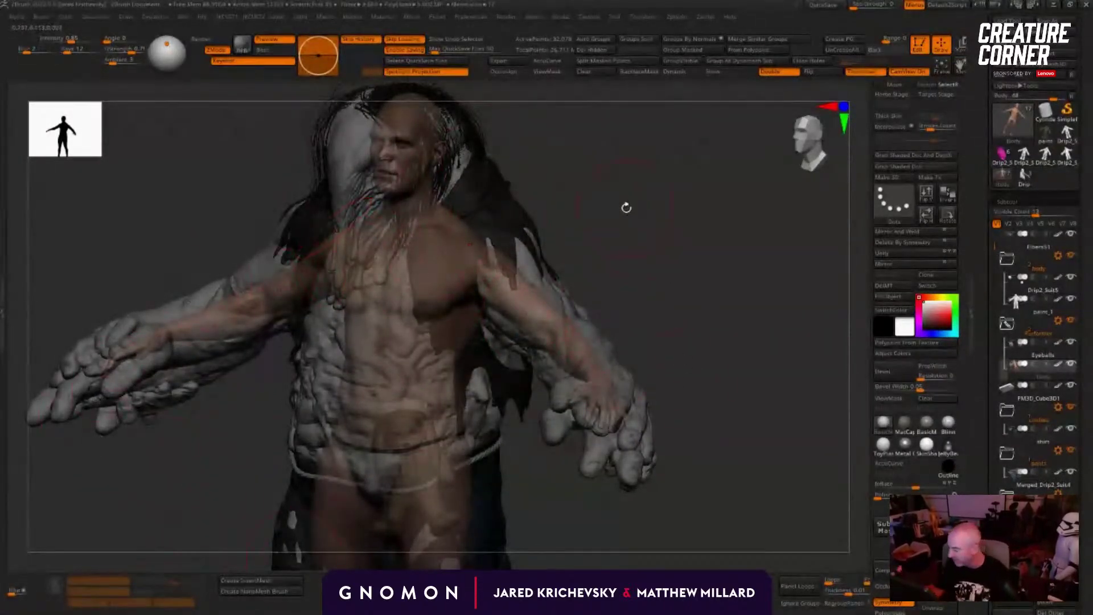
pyautogui.moveTo(627, 208); pyautogui.dragTo(486, 271)
pyautogui.moveTo(610, 319); pyautogui.dragTo(627, 296)
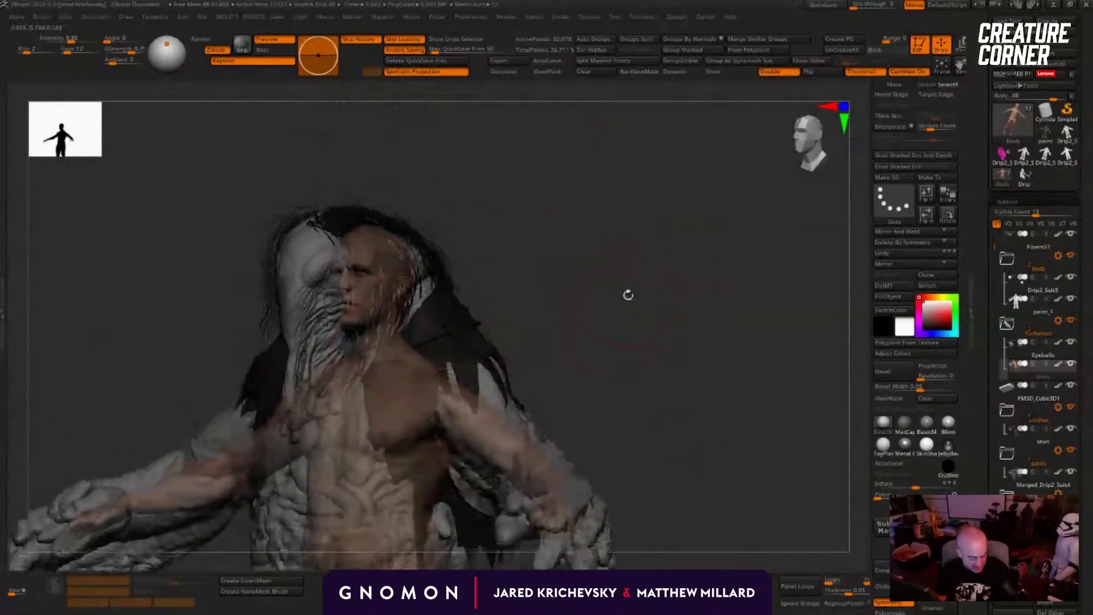
# Step: Examine how the performer's head, torso and arms line up with the ghosted creature suit from the front
pyautogui.hotkey('shift', 't')
pyautogui.moveTo(535, 276)
pyautogui.mouseDown()
pyautogui.moveTo(524, 271)
pyautogui.moveTo(522, 289)
pyautogui.moveTo(581, 296)
pyautogui.mouseUp()
pyautogui.hotkey('shift', 't')
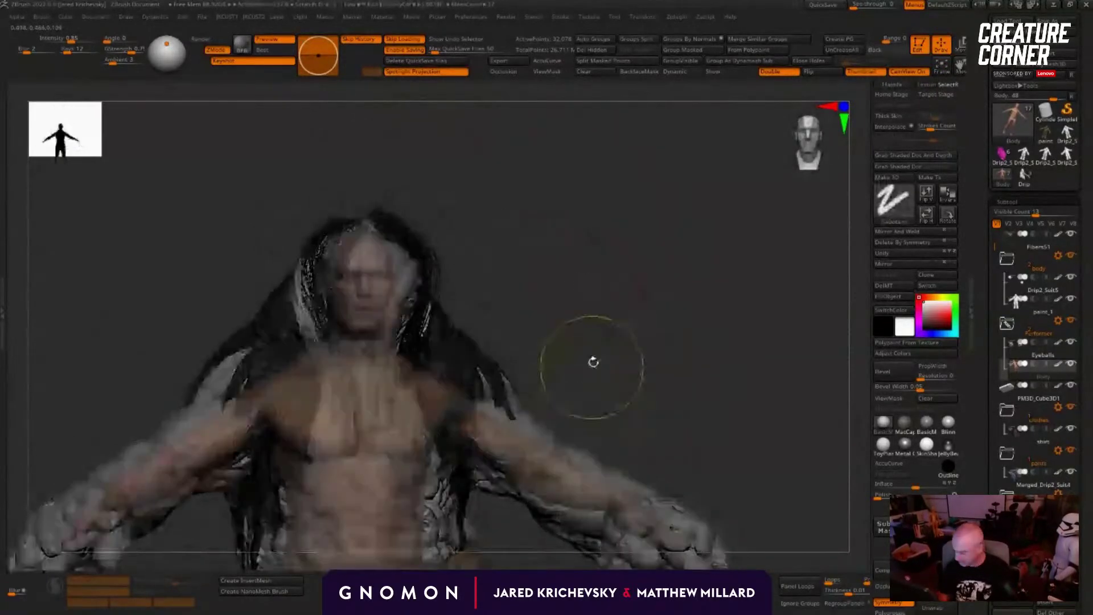
pyautogui.keyDown('alt'); pyautogui.moveTo(603, 337); pyautogui.dragTo(498, 261); pyautogui.keyUp('alt')
pyautogui.moveTo(437, 439)
pyautogui.keyDown('alt'); pyautogui.mouseDown()
pyautogui.moveTo(420, 448)
pyautogui.moveTo(551, 193)
pyautogui.mouseUp(); pyautogui.keyUp('alt')
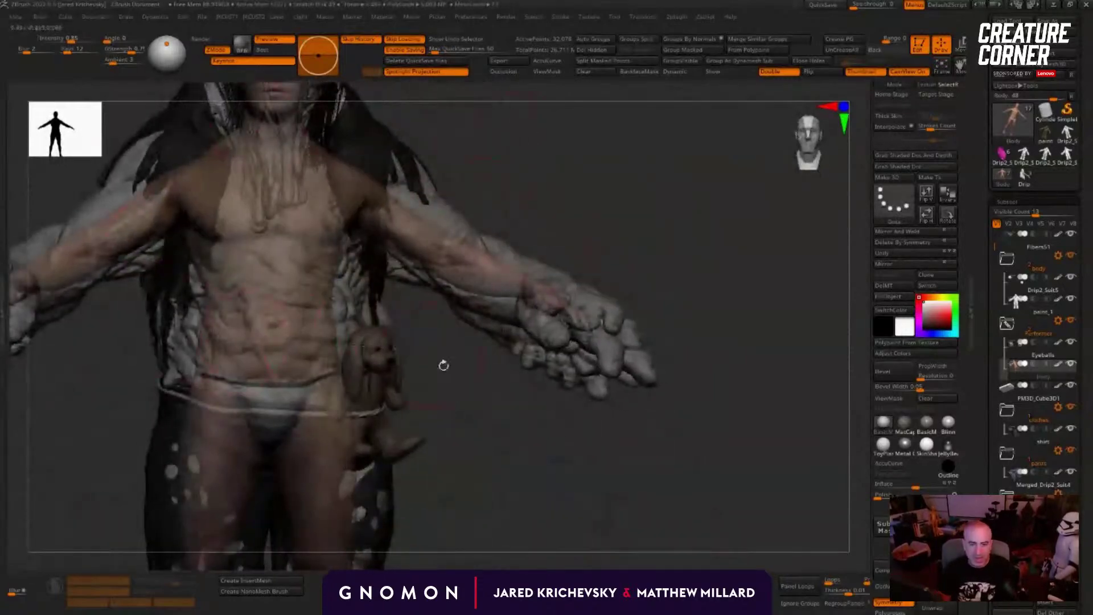
pyautogui.keyDown('alt'); pyautogui.moveTo(444, 365); pyautogui.dragTo(645, 328); pyautogui.keyUp('alt')
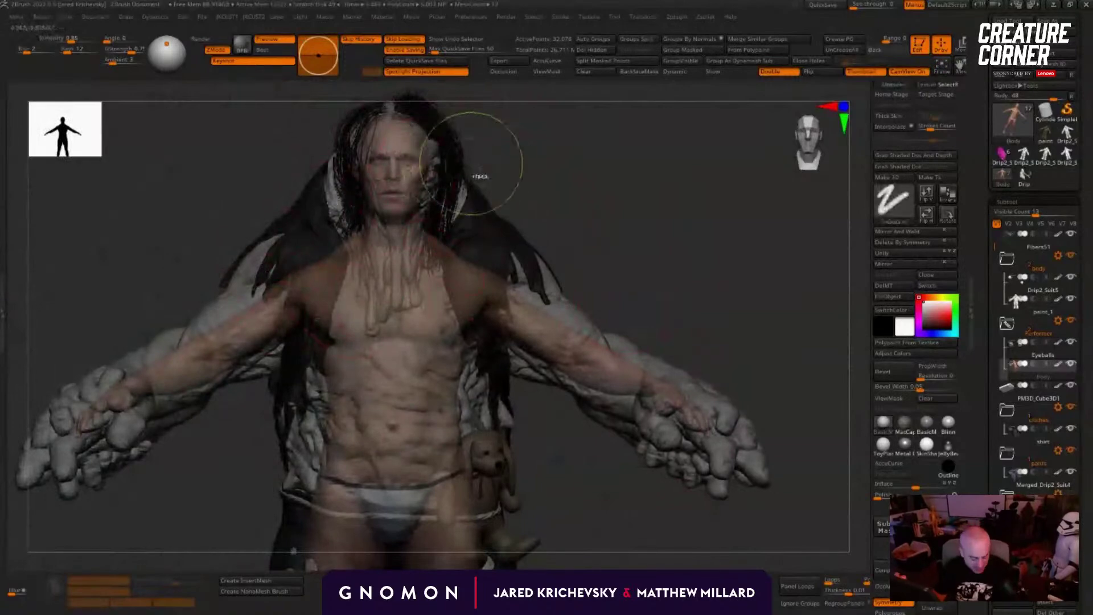
# Step: Show the earlier Drip sculpt from the front and side for comparison, and return to the creature suit
pyautogui.click(1024, 176)
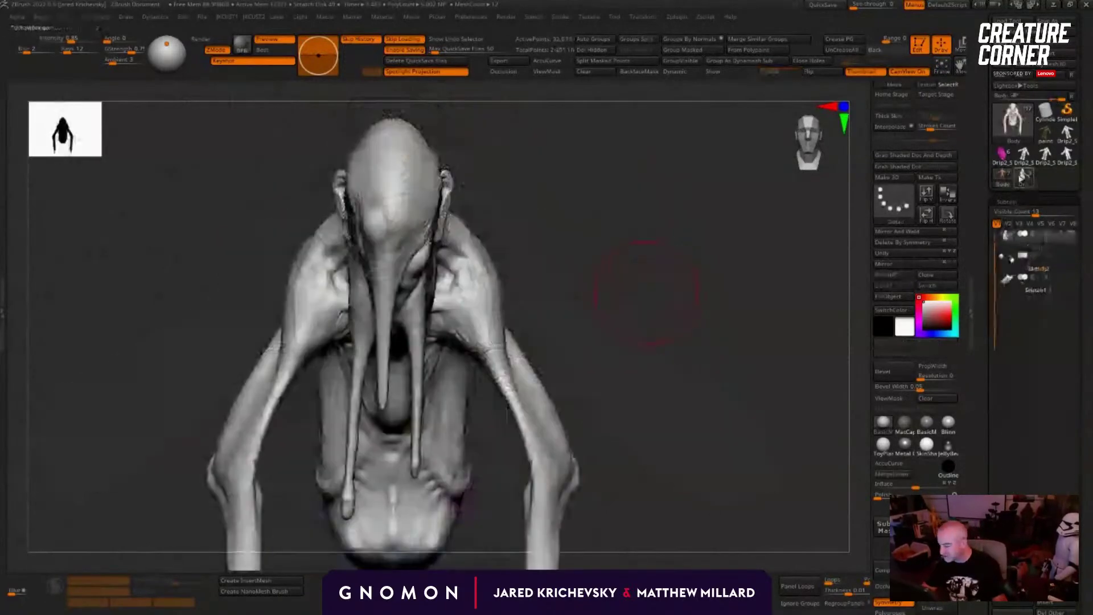
pyautogui.moveTo(655, 268)
pyautogui.mouseDown()
pyautogui.moveTo(665, 255)
pyautogui.moveTo(649, 244)
pyautogui.moveTo(668, 237)
pyautogui.moveTo(683, 286)
pyautogui.moveTo(661, 273)
pyautogui.mouseUp()
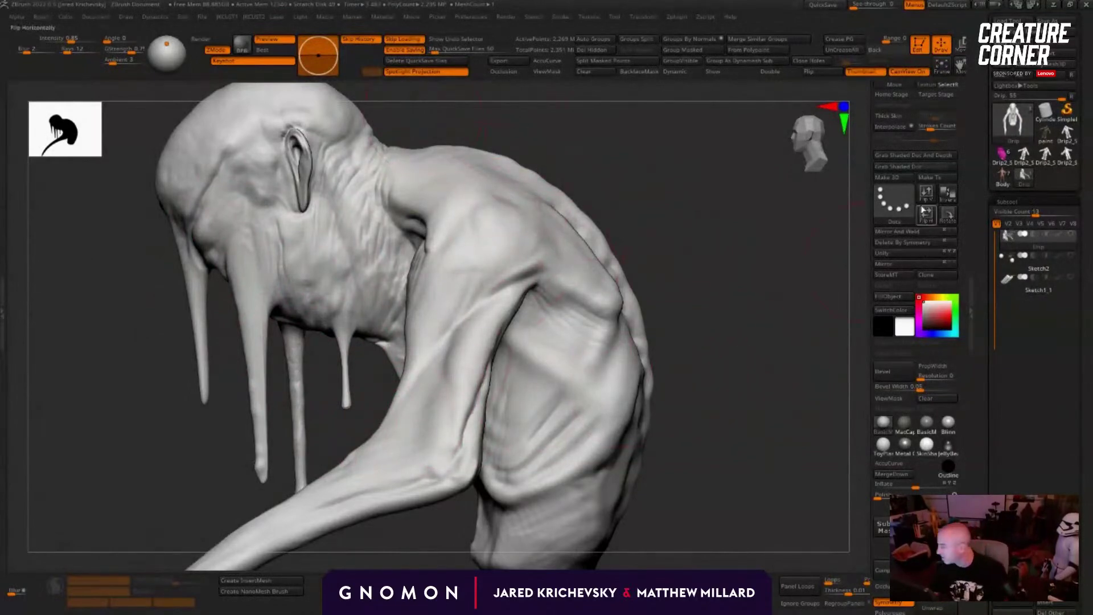
pyautogui.click(1002, 177)
pyautogui.moveTo(691, 249); pyautogui.dragTo(520, 183)
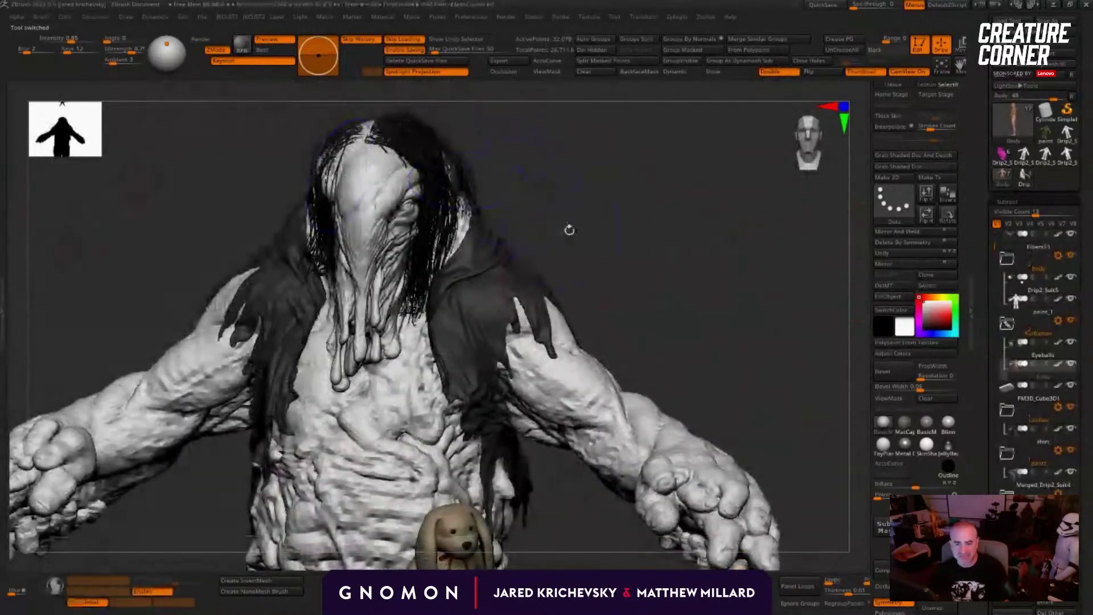
# Step: Ghost the creature suit again and examine where the performer's head sits behind the creature's face in side view
pyautogui.keyDown('shift'); pyautogui.moveTo(667, 180); pyautogui.dragTo(778, 460); pyautogui.keyUp('shift')
pyautogui.hotkey('ctrl', 't')
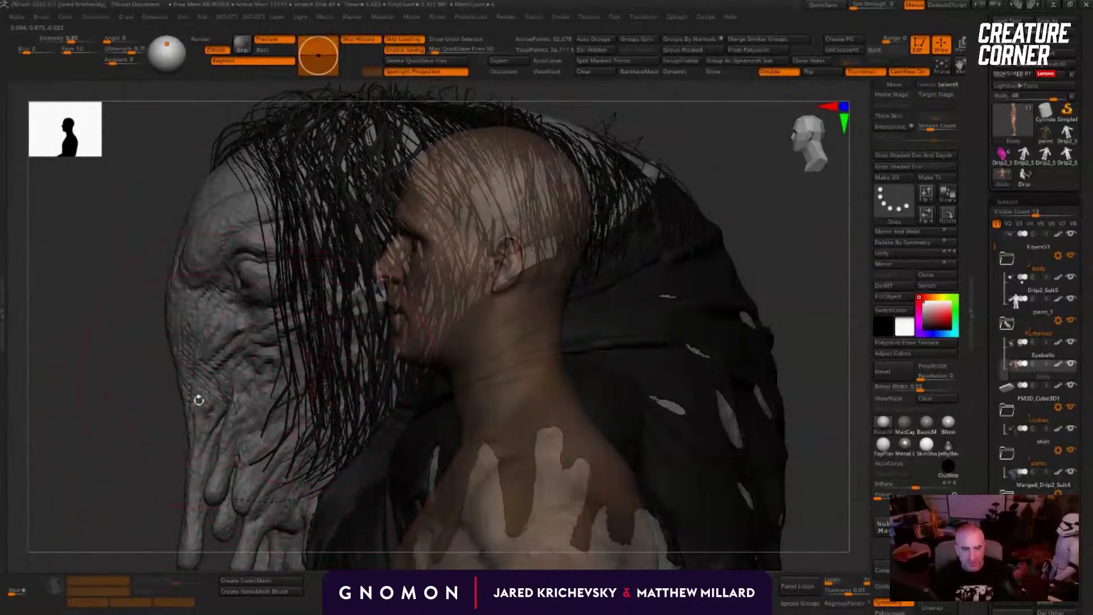
pyautogui.moveTo(109, 450); pyautogui.dragTo(156, 430)
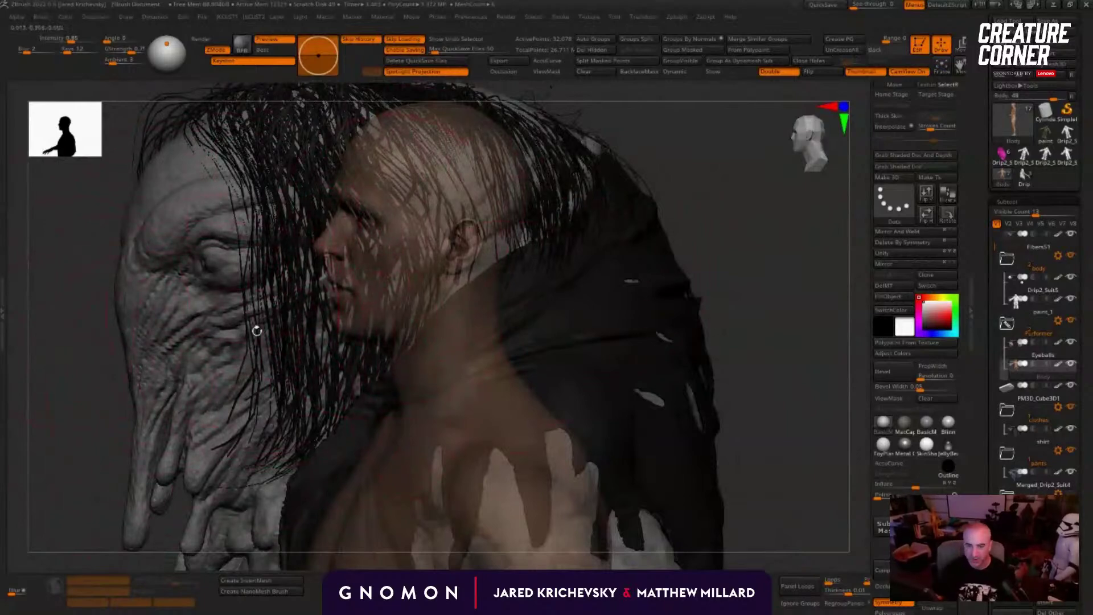
pyautogui.moveTo(39, 454); pyautogui.dragTo(53, 439)
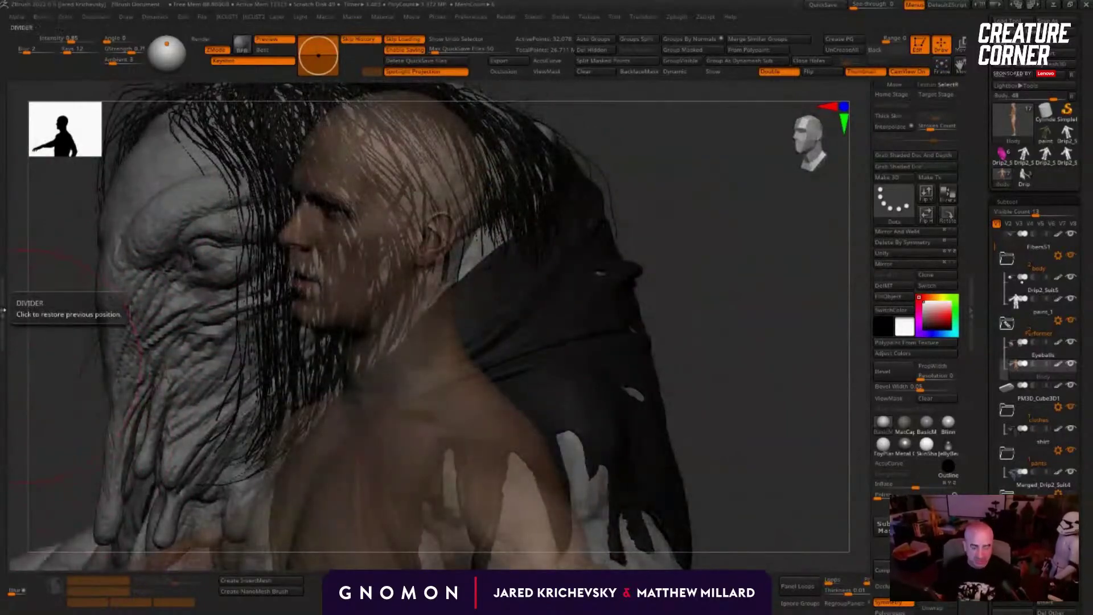
pyautogui.moveTo(667, 282); pyautogui.dragTo(669, 264)
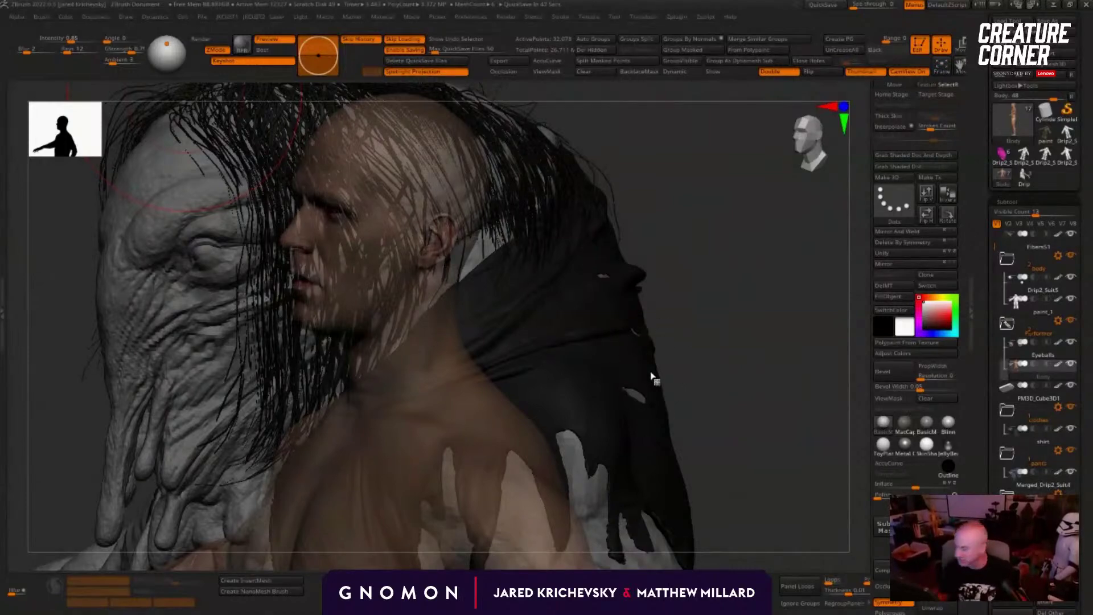
pyautogui.moveTo(732, 244); pyautogui.dragTo(636, 366)
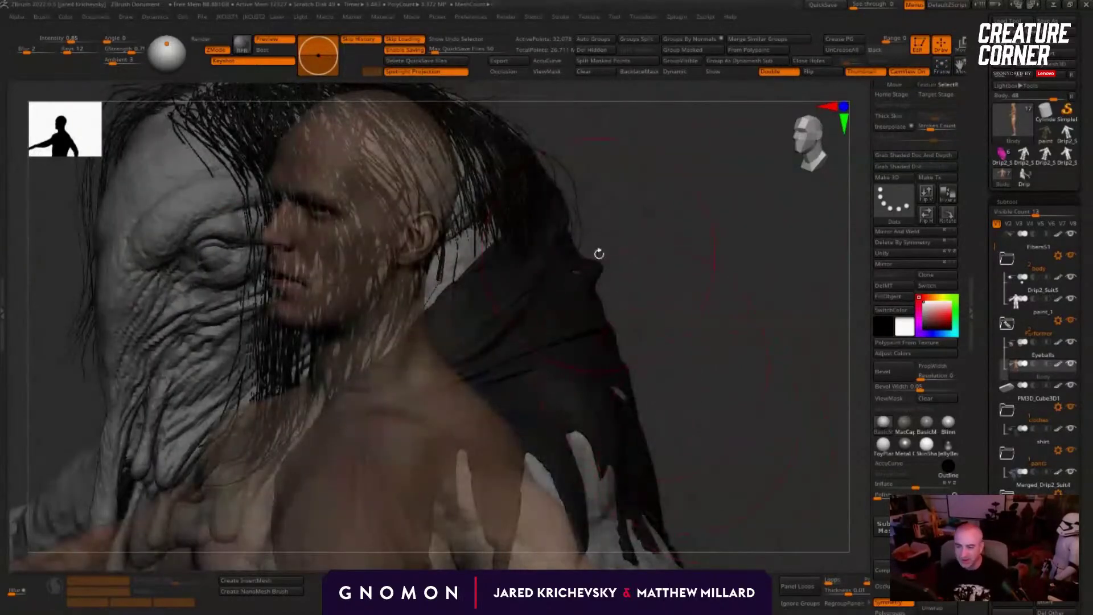
pyautogui.moveTo(687, 338); pyautogui.dragTo(688, 239)
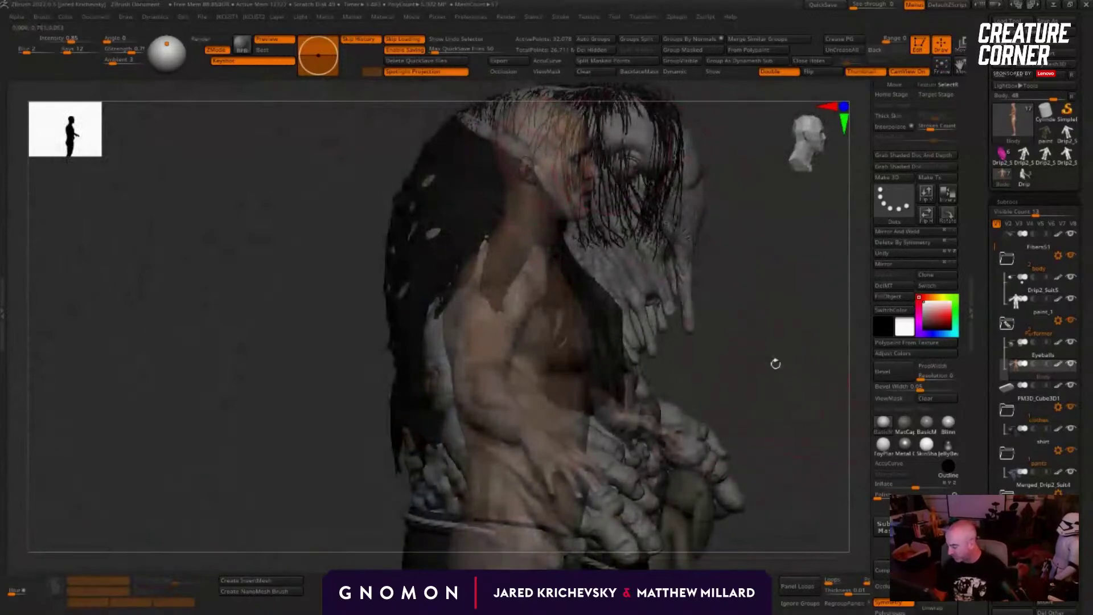
# Step: Check the performer's overall fit inside the ghosted suit, and turn transparency off to view the solid creature at three-quarter angle
pyautogui.keyDown('alt'); pyautogui.moveTo(776, 362); pyautogui.dragTo(581, 228); pyautogui.keyUp('alt')
pyautogui.keyDown('alt'); pyautogui.moveTo(632, 427); pyautogui.dragTo(201, 270); pyautogui.keyUp('alt')
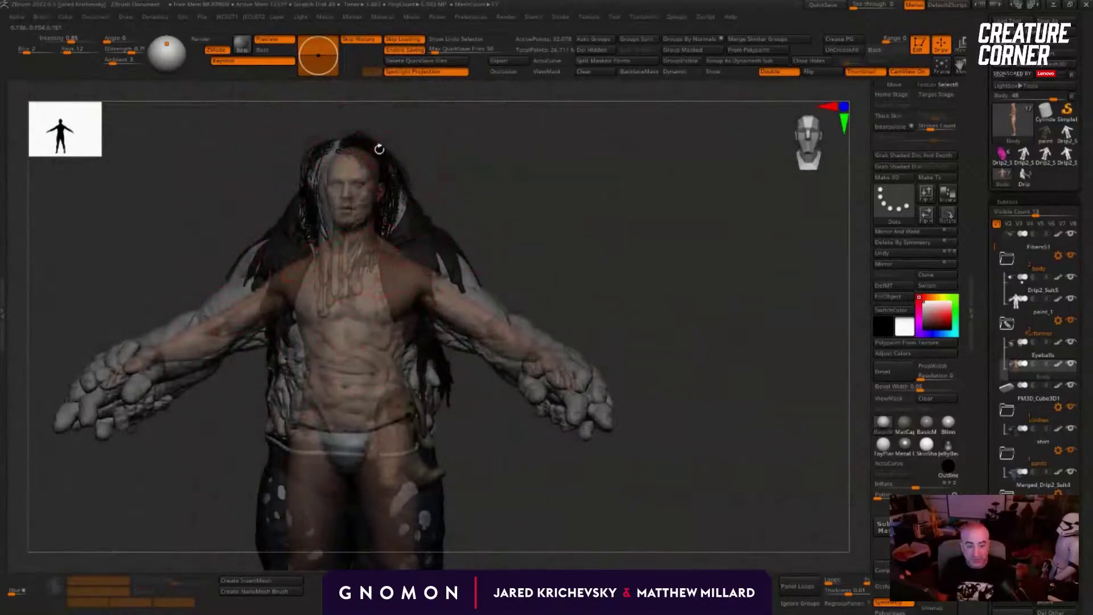
pyautogui.moveTo(630, 226); pyautogui.dragTo(600, 215)
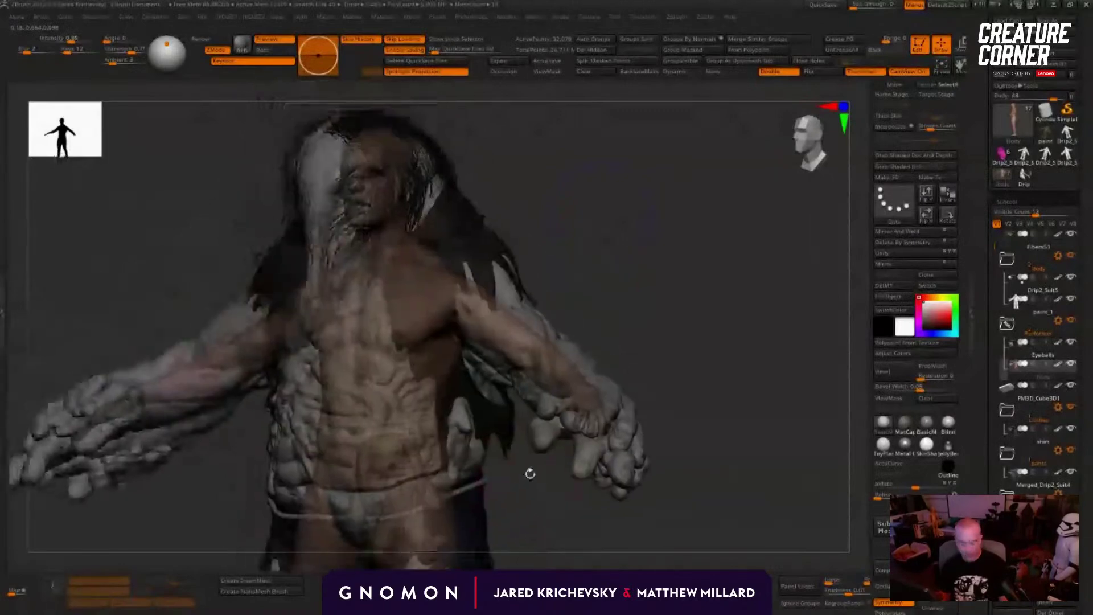
pyautogui.moveTo(570, 228); pyautogui.dragTo(626, 191)
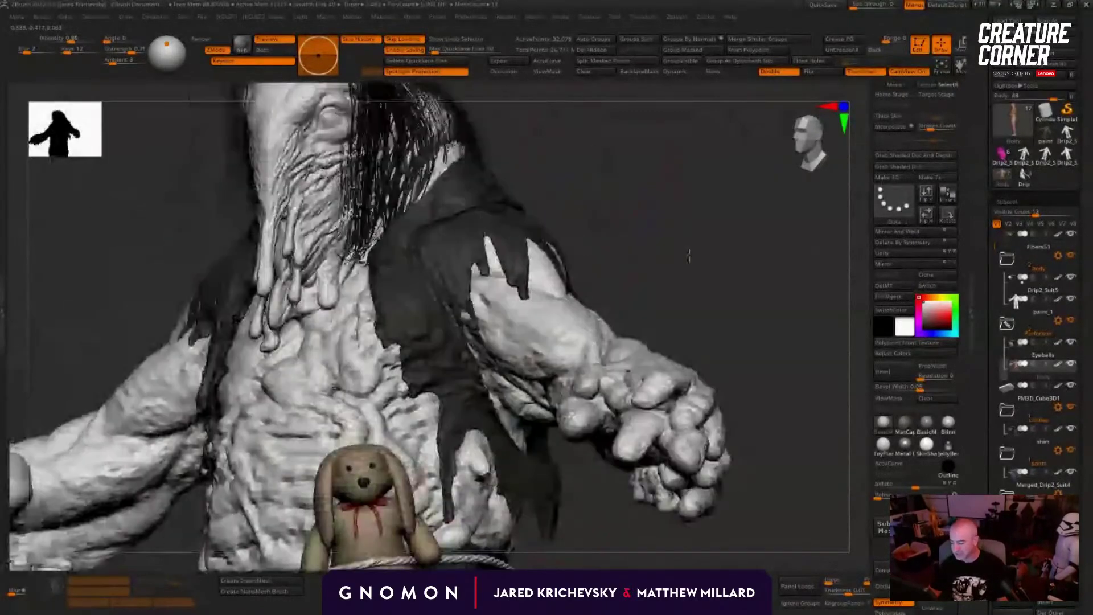
pyautogui.moveTo(688, 257); pyautogui.dragTo(679, 217)
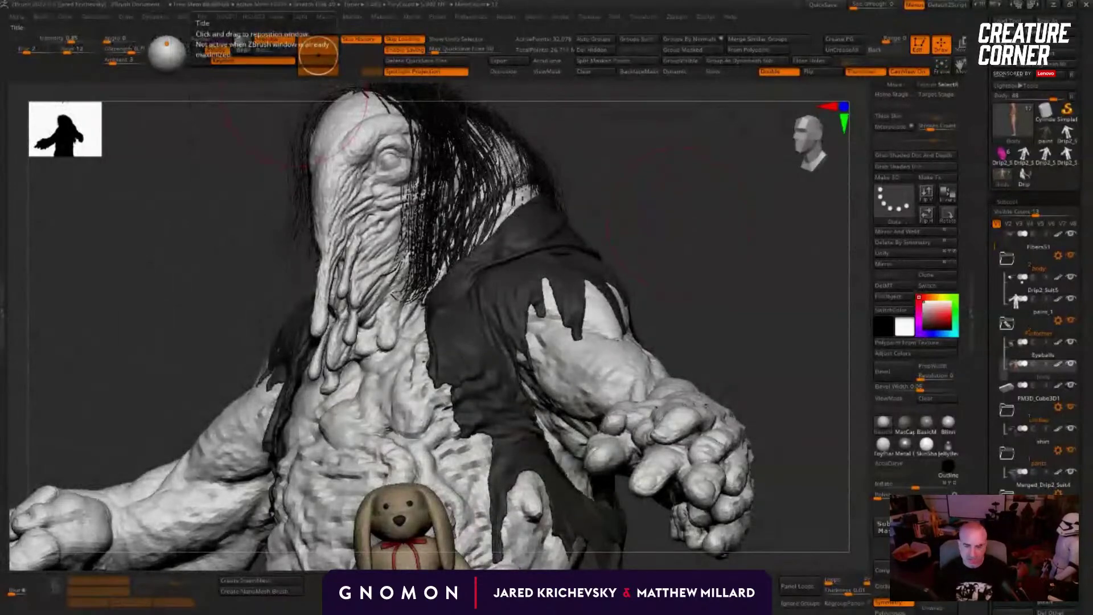
# Step: Switch to the KeyShot render, lower the skin's diffuse texture brightness to 0.51 and view the creature from its other side
pyautogui.hotkey('alt', 'Tab')
pyautogui.moveTo(495, 306); pyautogui.dragTo(553, 300)
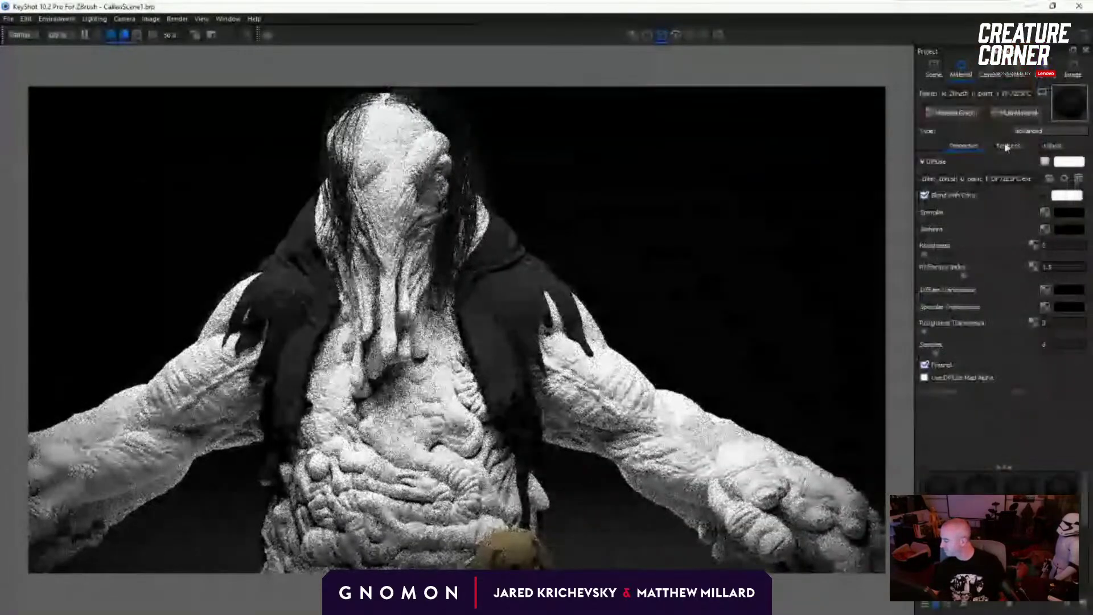
pyautogui.click(967, 146)
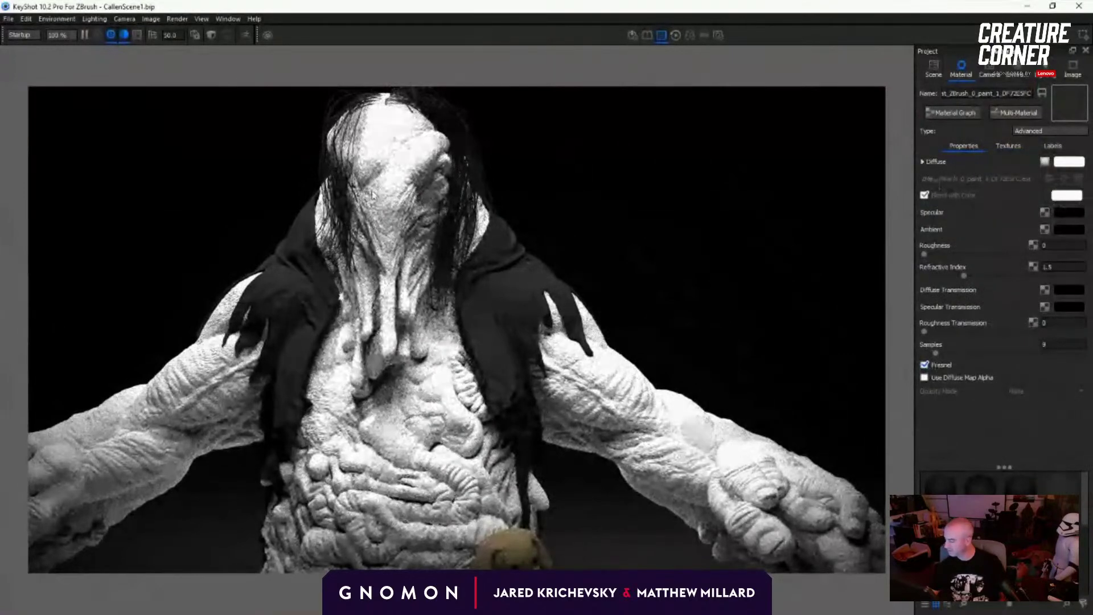
pyautogui.click(1007, 147)
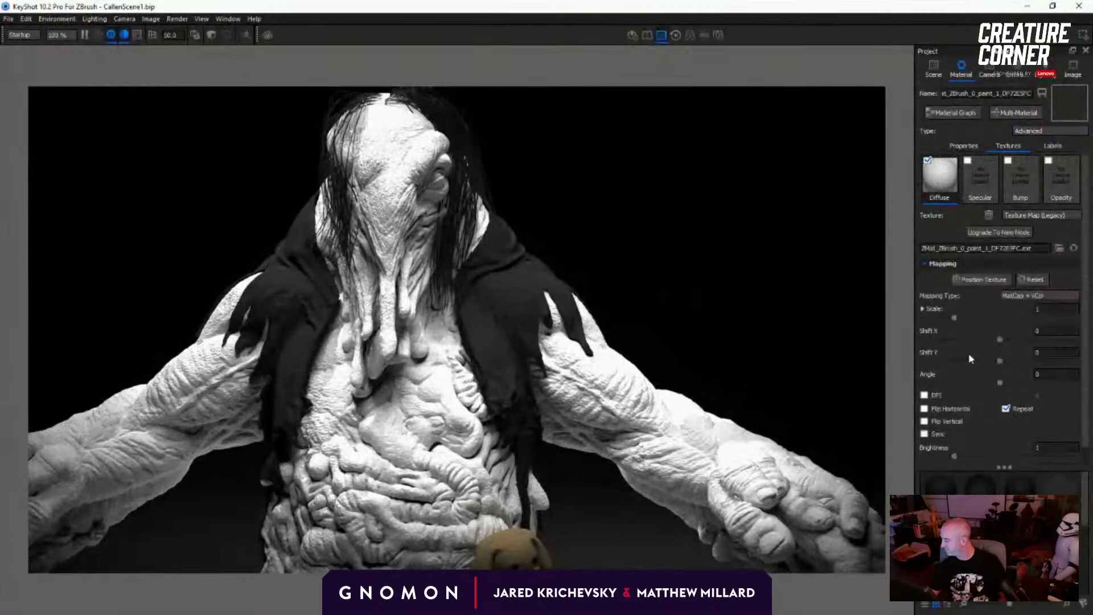
pyautogui.moveTo(956, 436); pyautogui.dragTo(941, 435)
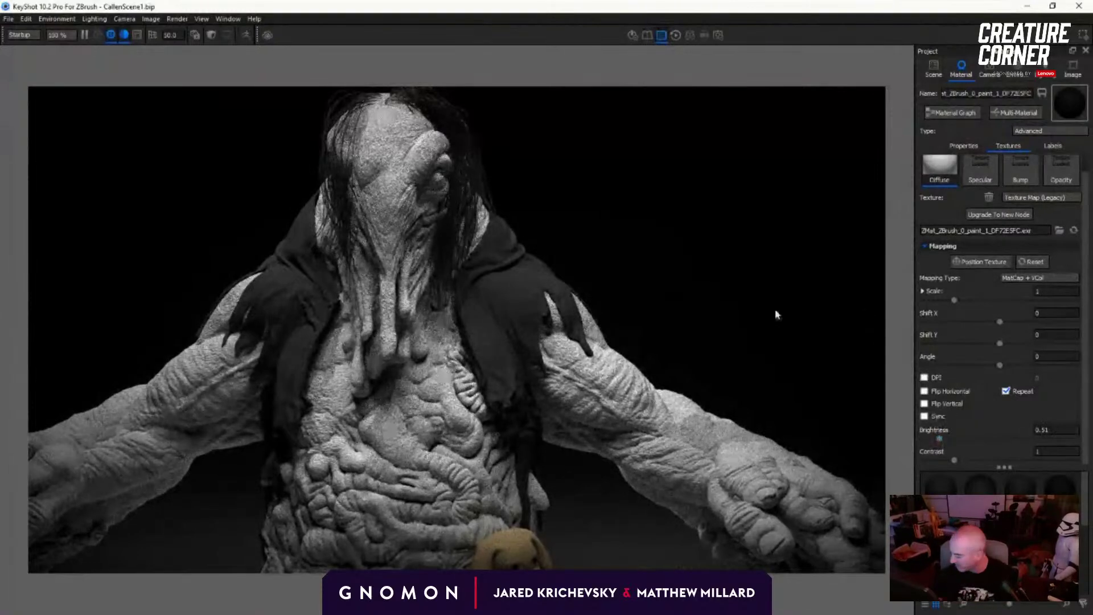
pyautogui.moveTo(648, 320); pyautogui.dragTo(710, 330, button='middle')
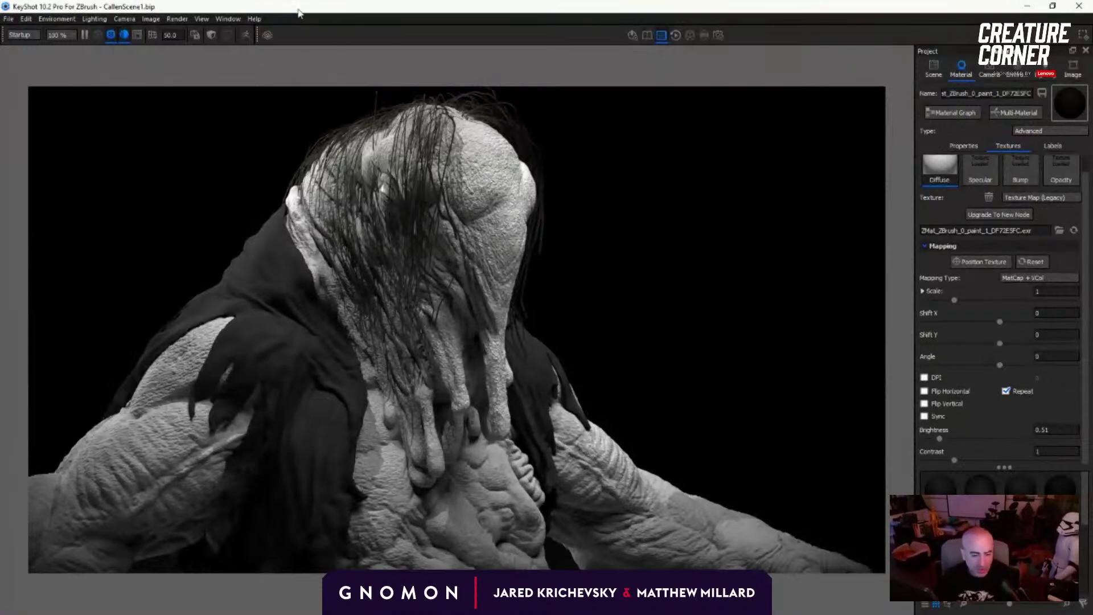
# Step: Switch back to ZBrush and look over the solid creature suit and its subtool list
pyautogui.hotkey('alt', 'Tab')
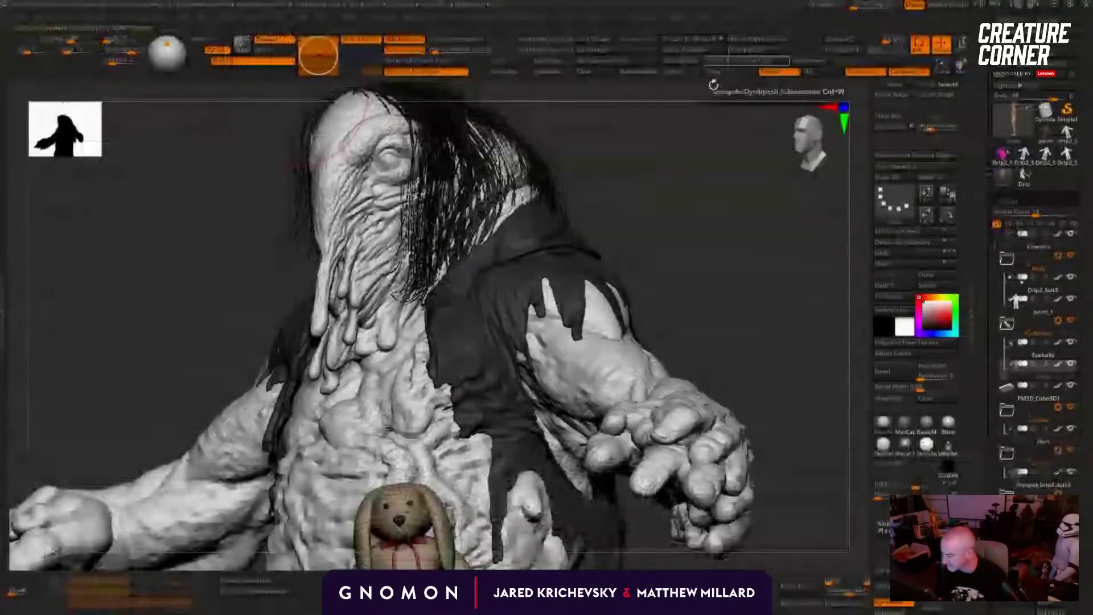
pyautogui.moveTo(709, 227); pyautogui.dragTo(692, 233)
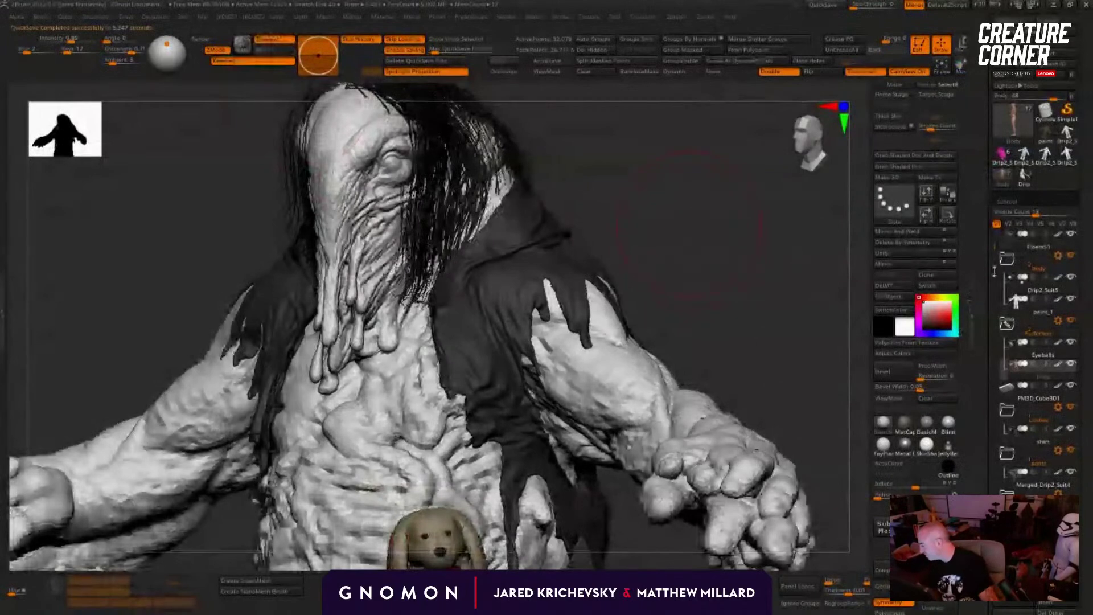
pyautogui.moveTo(995, 247); pyautogui.dragTo(995, 188)
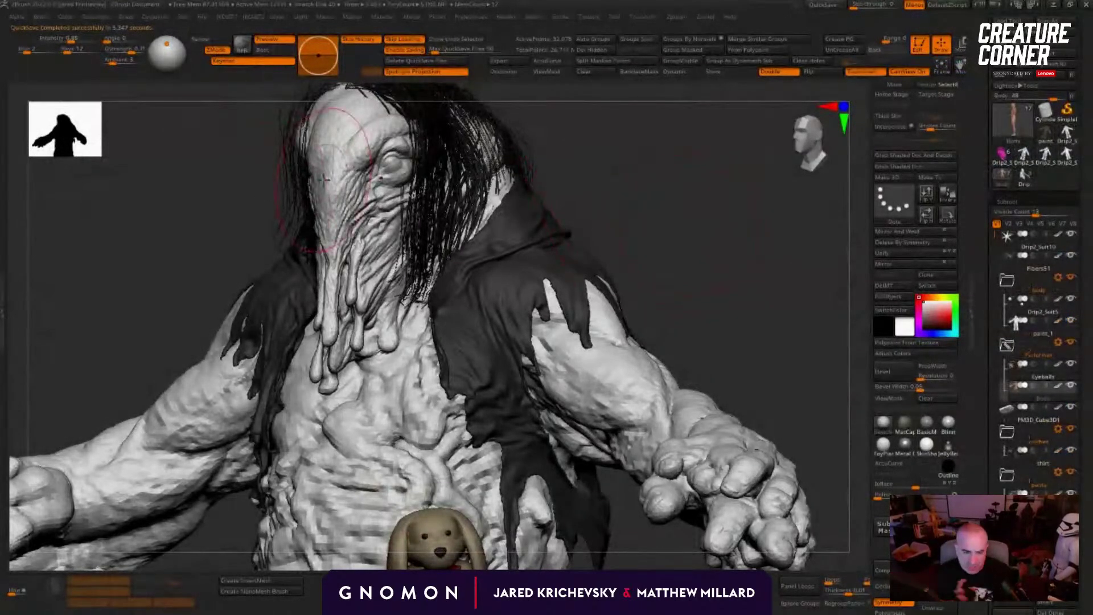
pyautogui.moveTo(698, 280); pyautogui.dragTo(759, 383)
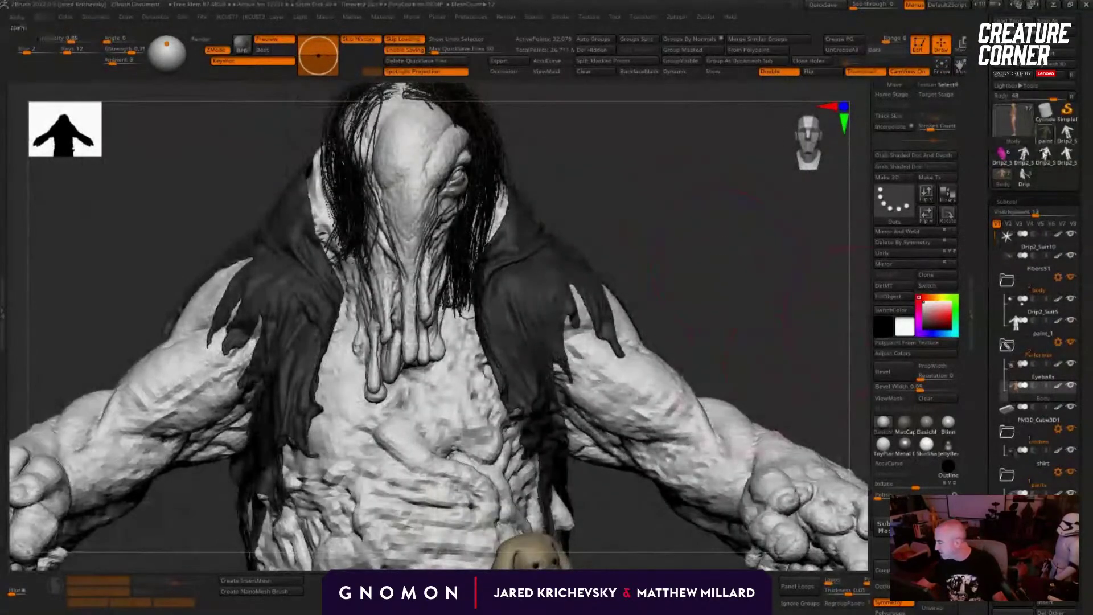
# Step: Compare the polygroup-coloured suit, the merged and stitched mesh versions and the clothed creature by activating each in turn
pyautogui.click(1001, 158)
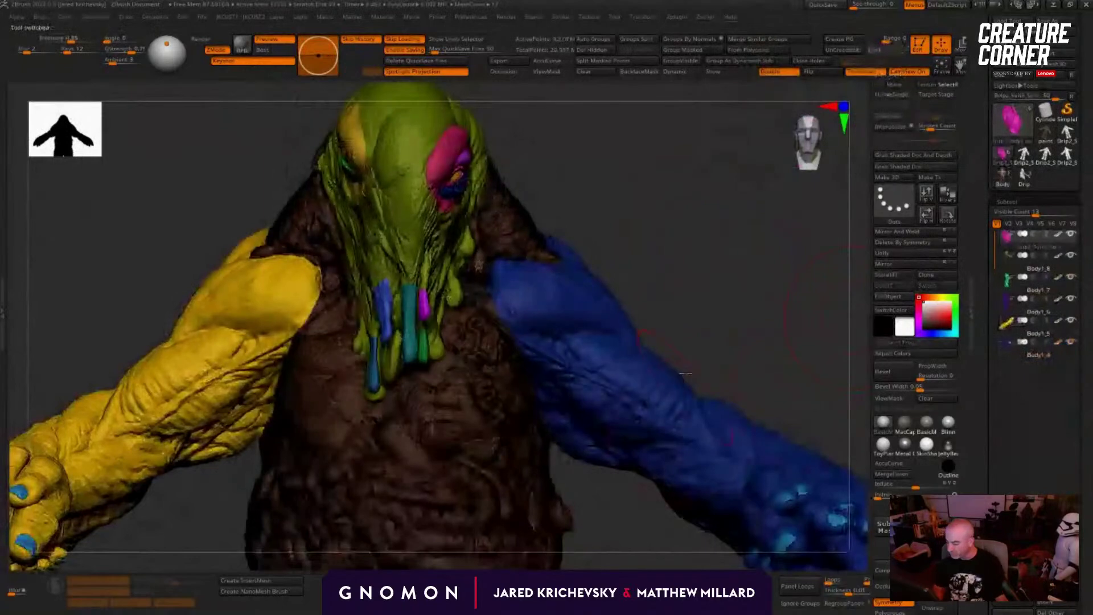
pyautogui.moveTo(717, 262); pyautogui.dragTo(642, 395)
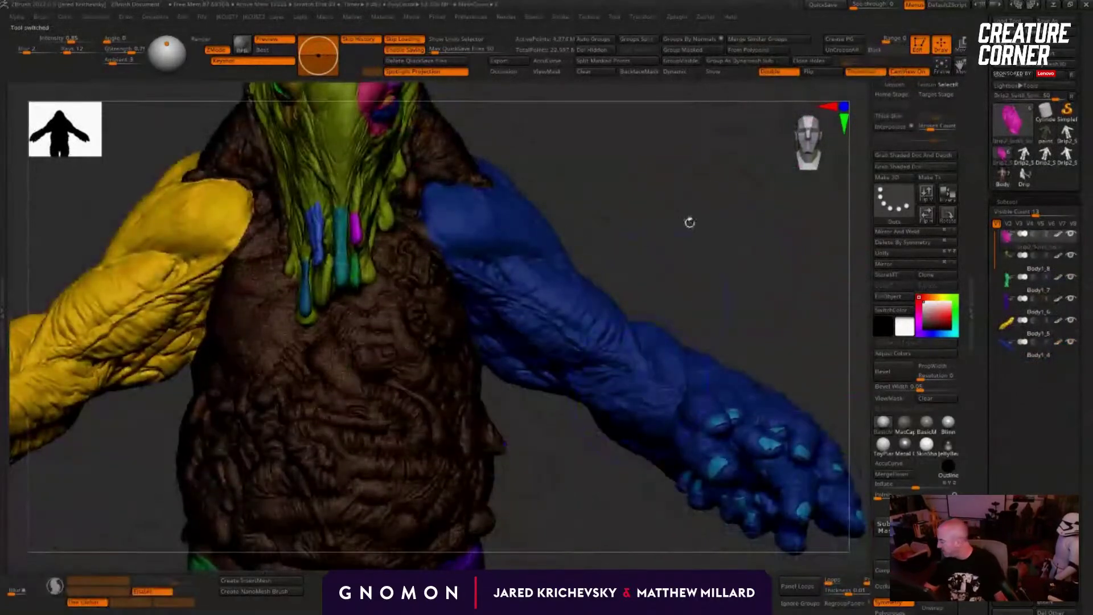
pyautogui.click(1066, 135)
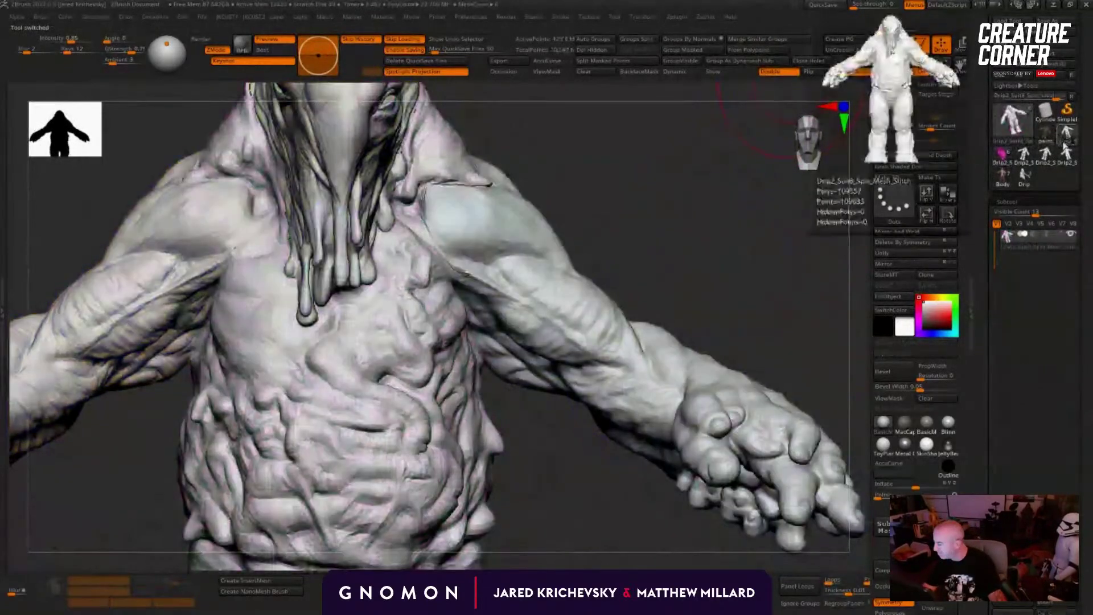
pyautogui.click(1046, 155)
pyautogui.click(1003, 174)
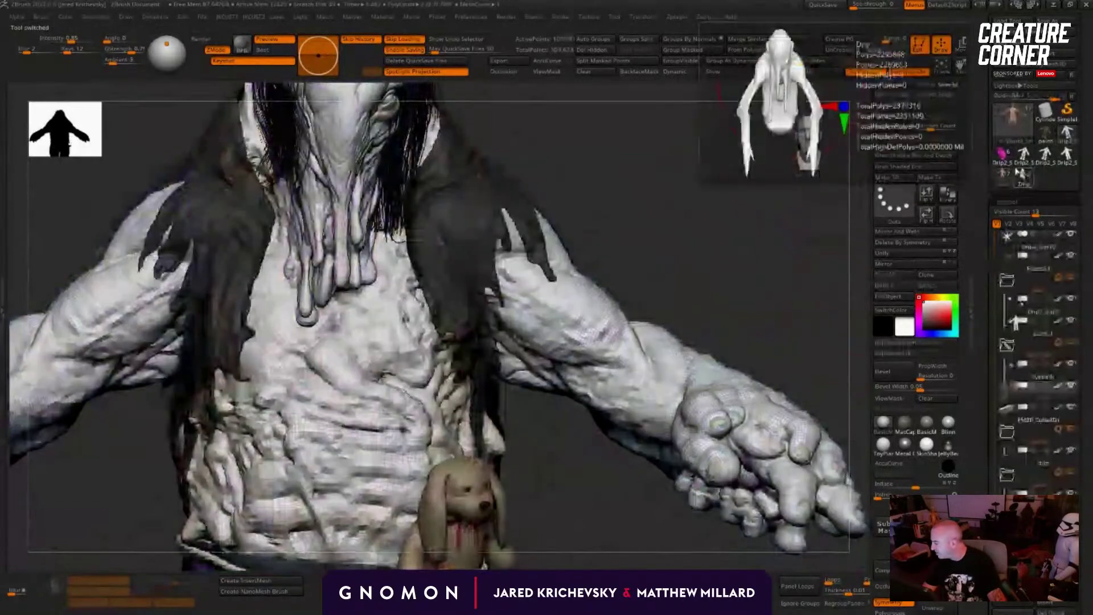
pyautogui.click(1019, 157)
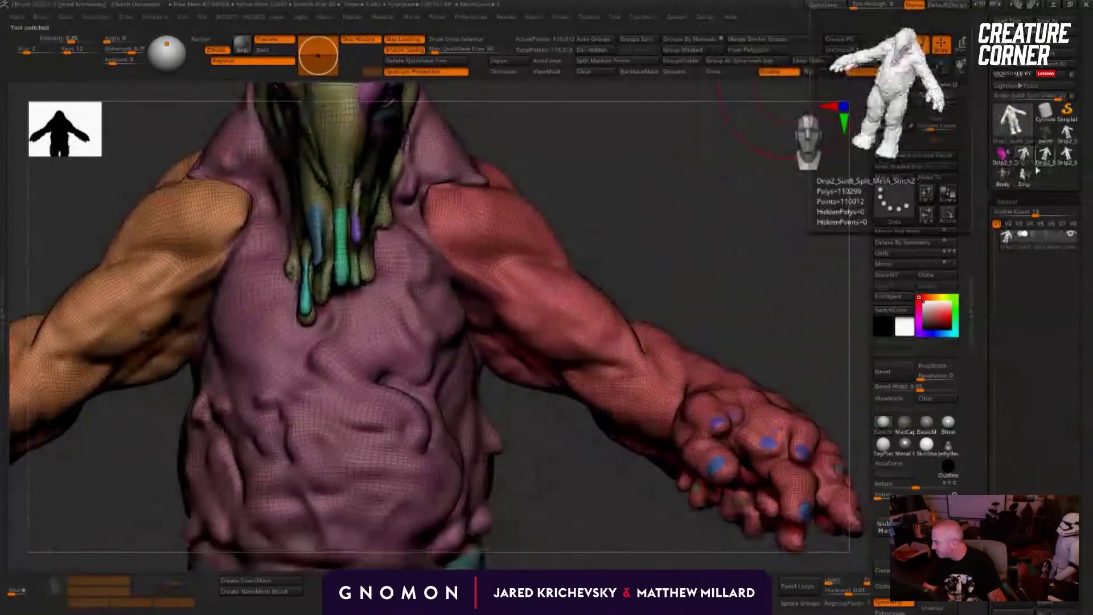
pyautogui.click(1066, 154)
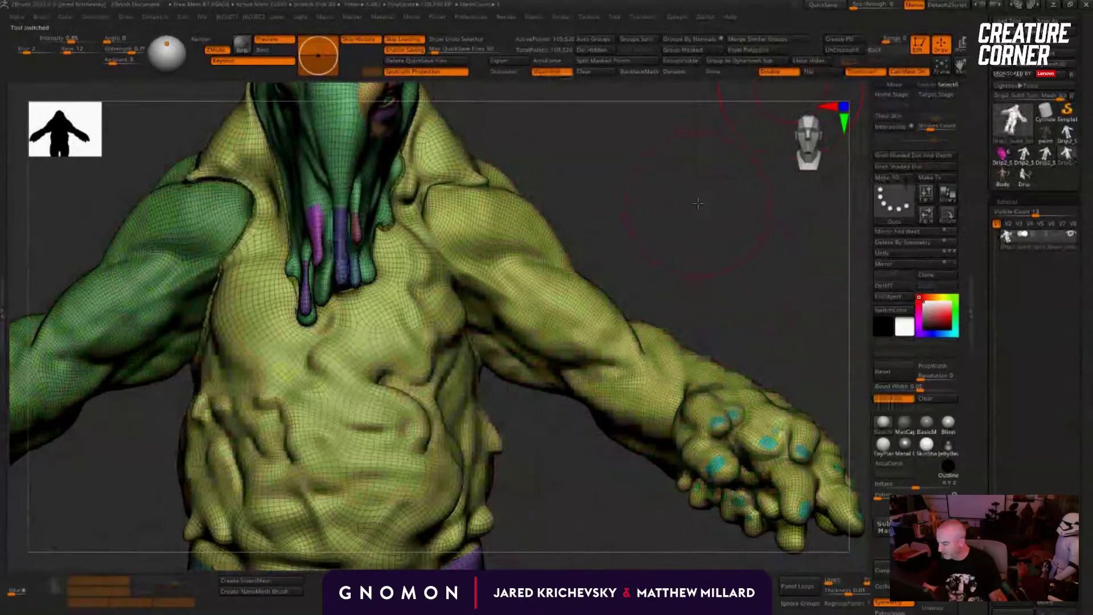
# Step: Delete all subtools of the earlier Drip sculpt and switch to the polygroup-coloured suit with separate body parts
pyautogui.click(1004, 175)
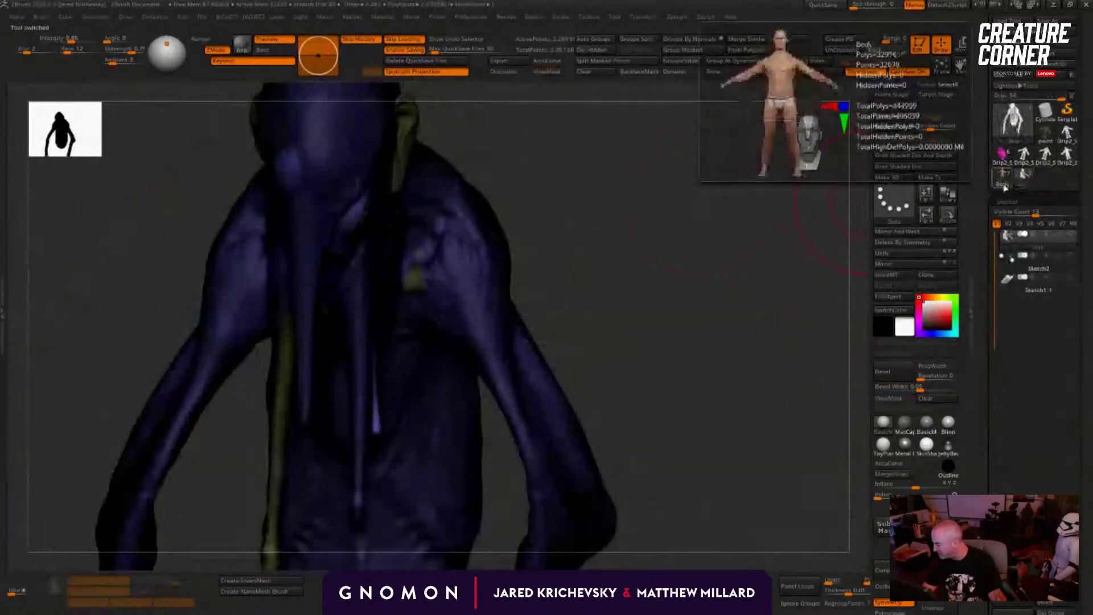
pyautogui.moveTo(1089, 451); pyautogui.dragTo(1088, 370)
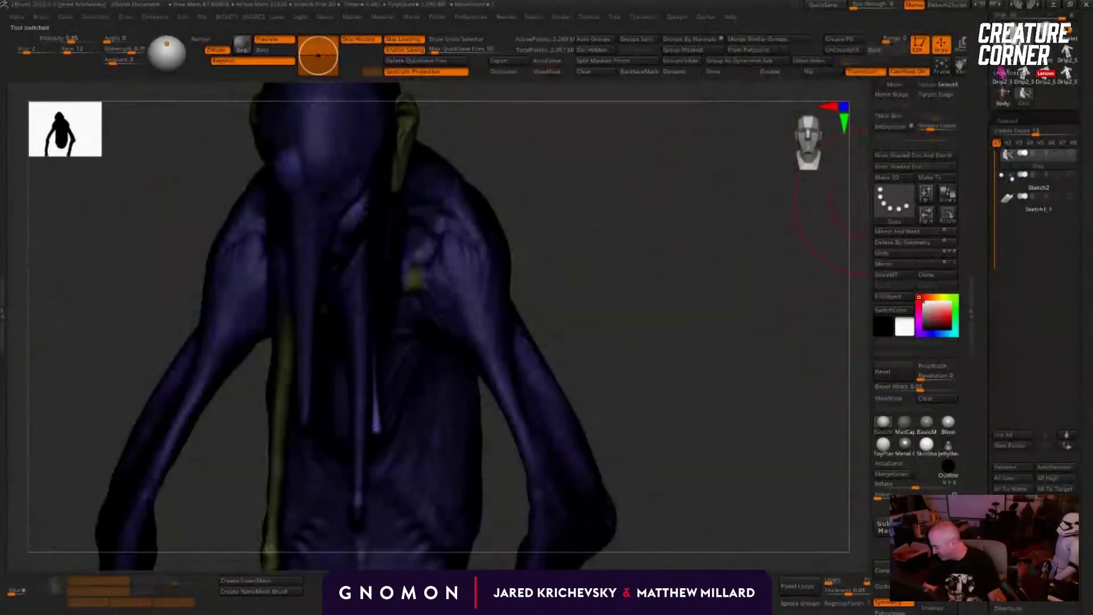
pyautogui.click(1054, 553)
pyautogui.click(1055, 540)
pyautogui.click(968, 572)
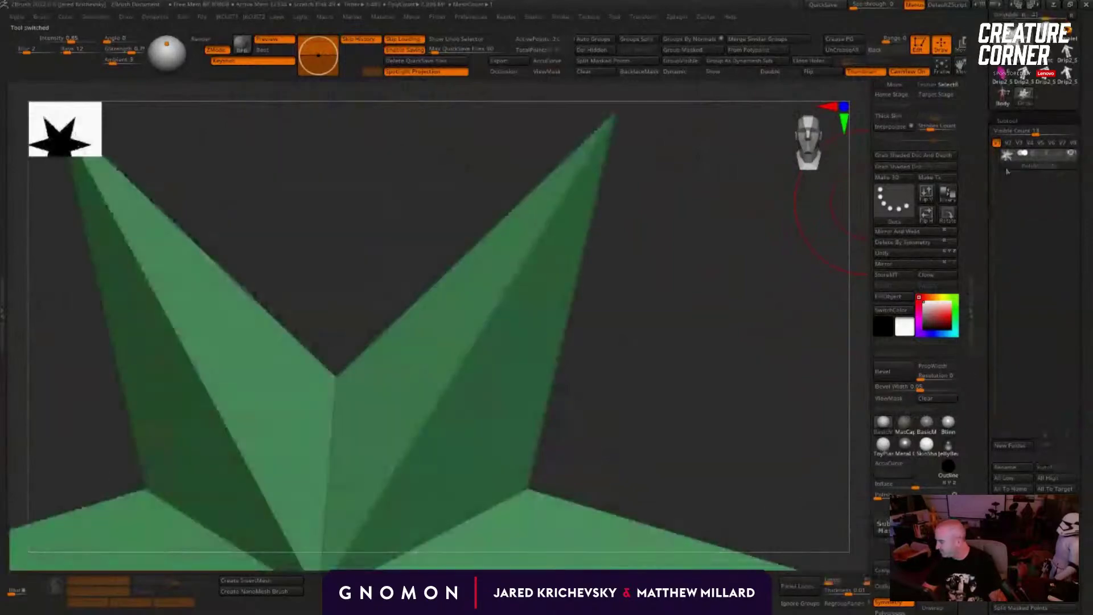
pyautogui.click(1003, 95)
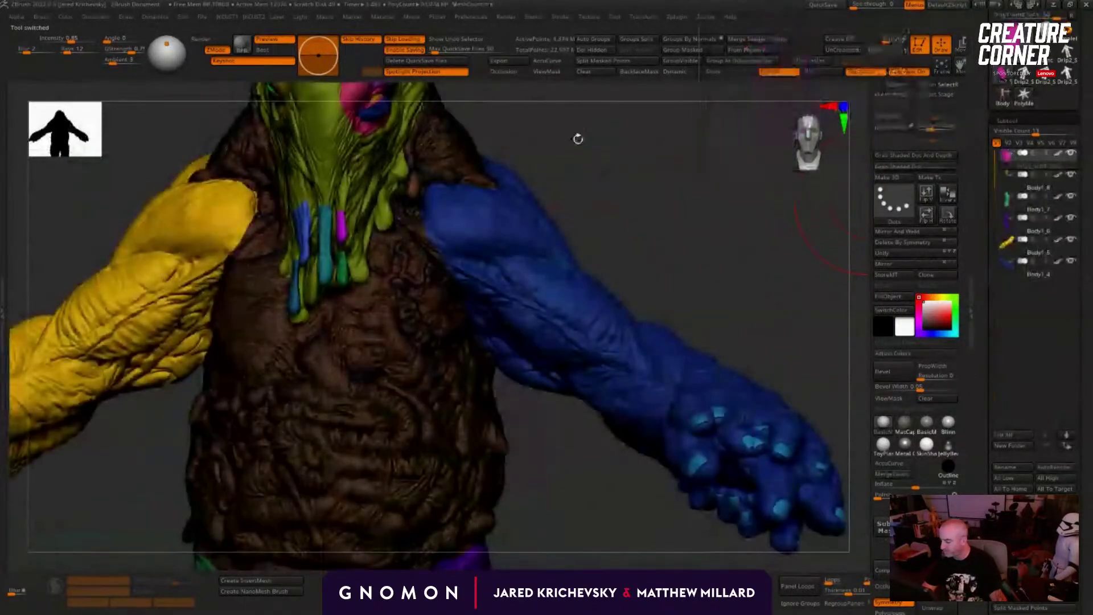
# Step: Turn off the polypaint colours on all subtools of the split suit to show the plain grey sculpt
pyautogui.moveTo(578, 139); pyautogui.dragTo(593, 295)
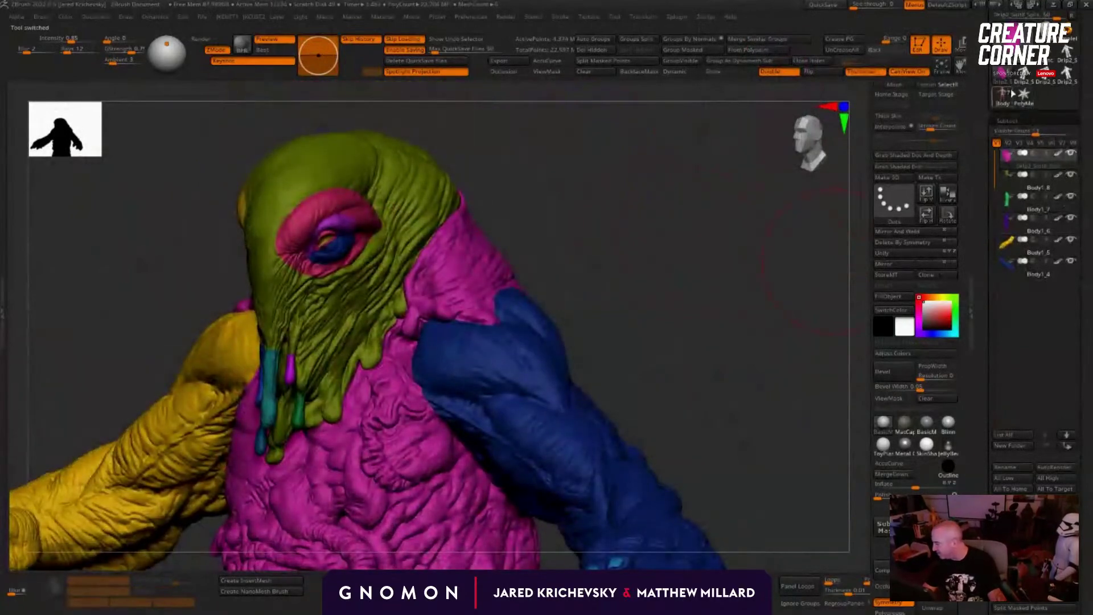
pyautogui.moveTo(1083, 102); pyautogui.dragTo(1082, 150)
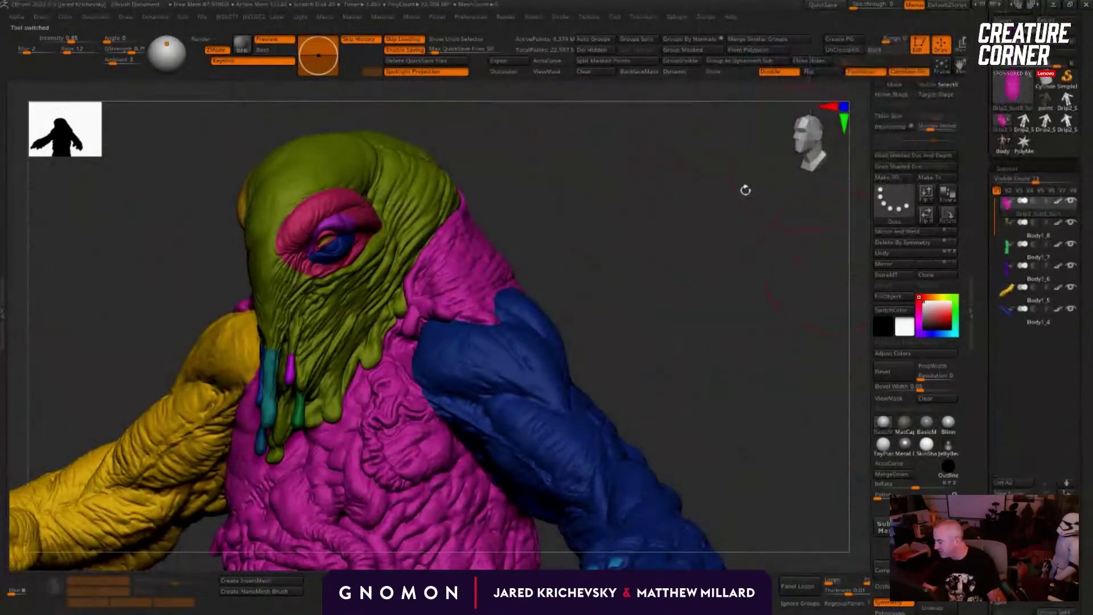
pyautogui.moveTo(636, 296); pyautogui.dragTo(642, 260)
pyautogui.hotkey('shift', 'f')
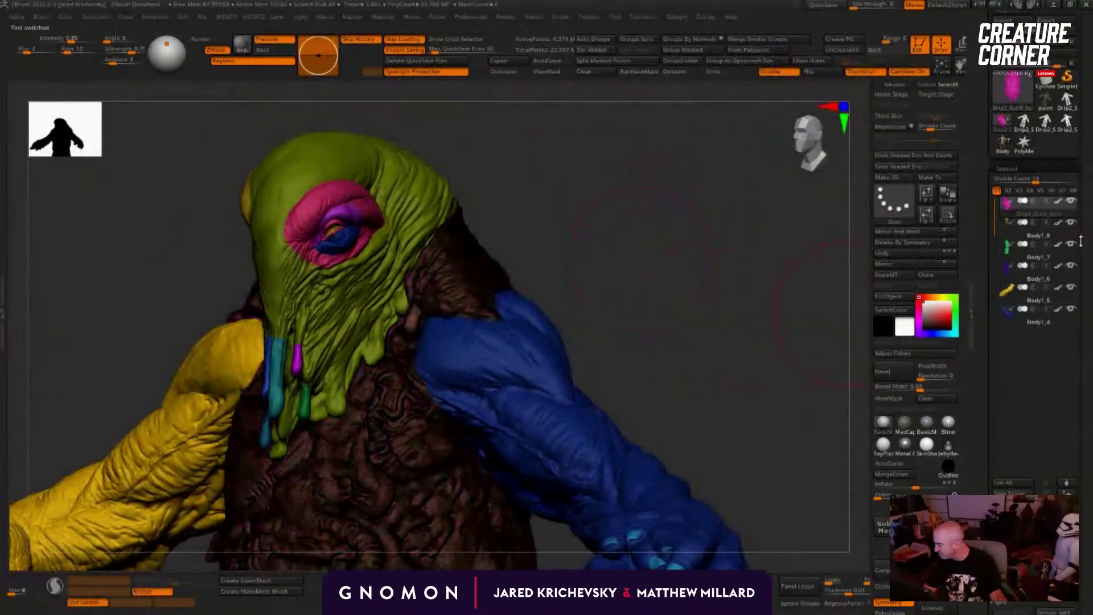
pyautogui.keyDown('shift'); pyautogui.click(1058, 201); pyautogui.keyUp('shift')
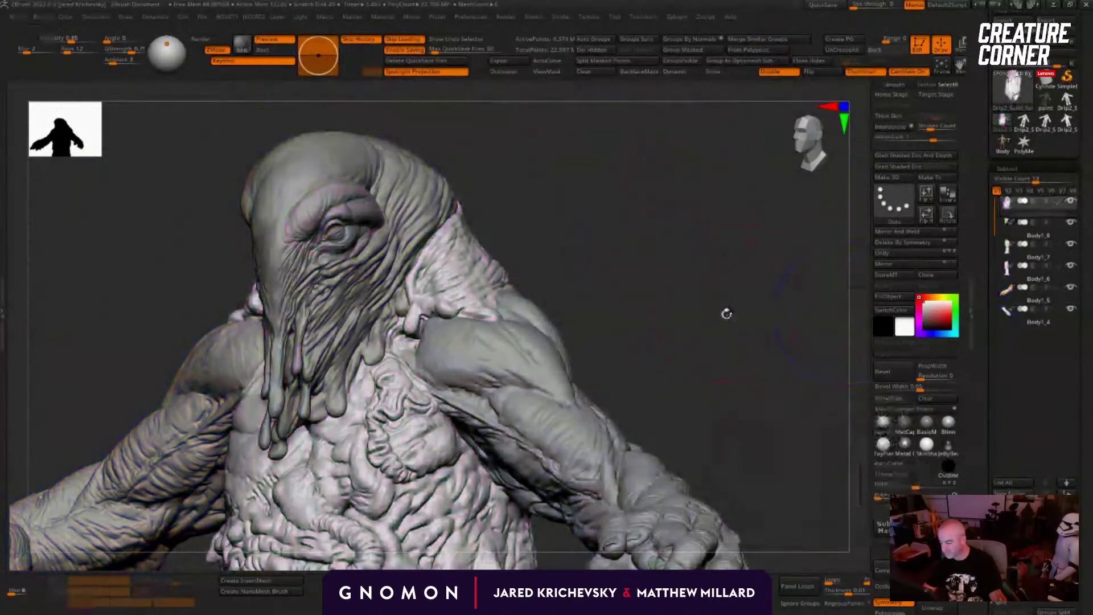
# Step: Examine the grey suit's torso, head and arms from the front and the side
pyautogui.keyDown('alt'); pyautogui.moveTo(711, 317); pyautogui.dragTo(668, 230); pyautogui.keyUp('alt')
pyautogui.moveTo(668, 230); pyautogui.dragTo(683, 317)
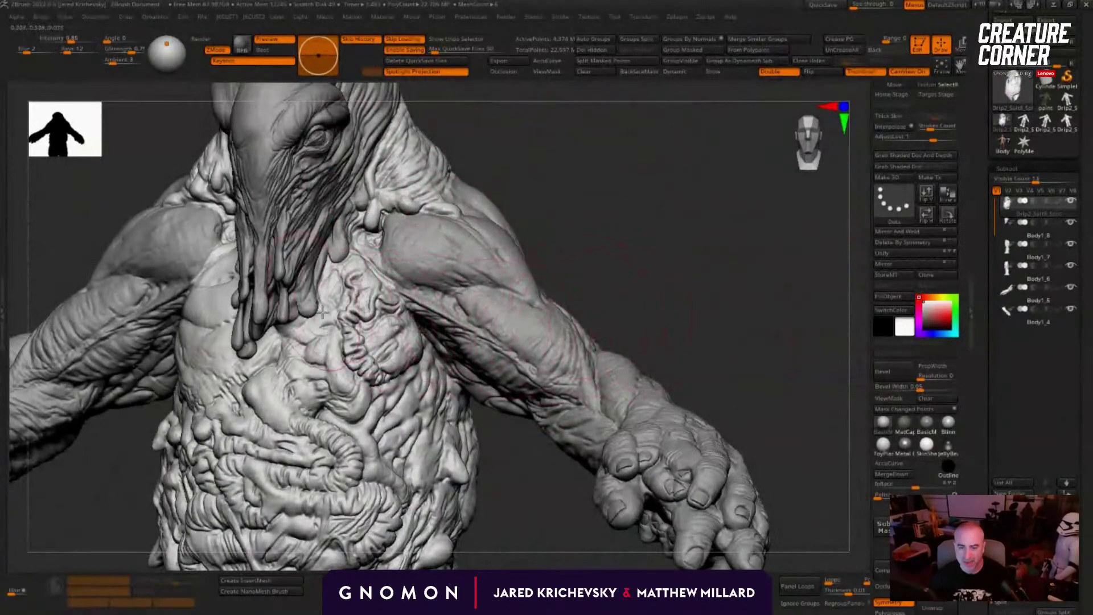
pyautogui.moveTo(614, 276)
pyautogui.mouseDown()
pyautogui.moveTo(581, 215)
pyautogui.moveTo(597, 201)
pyautogui.moveTo(691, 227)
pyautogui.mouseUp()
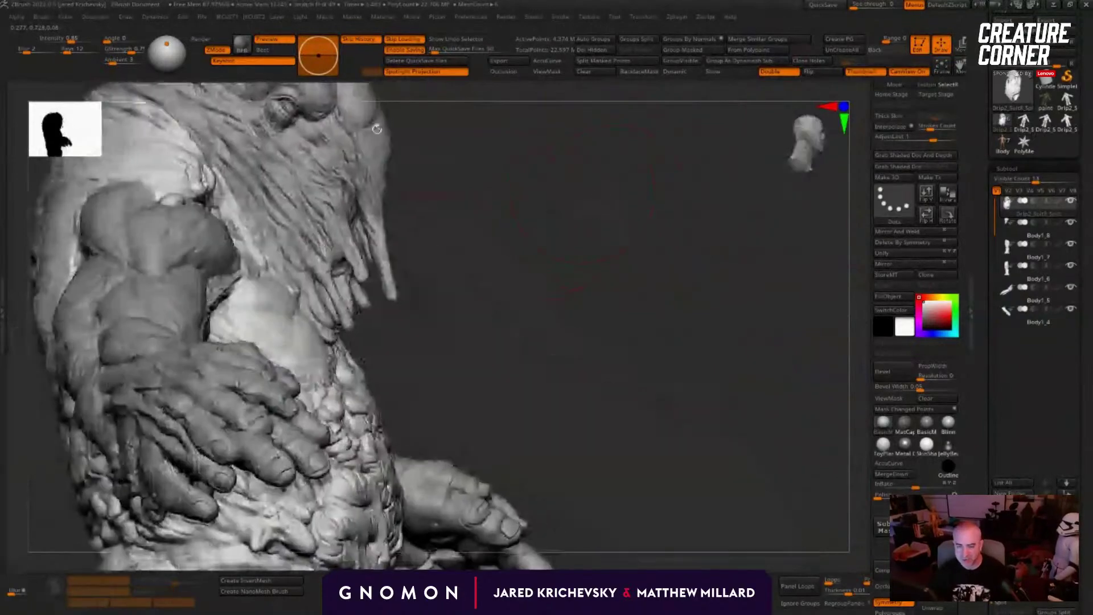
pyautogui.hotkey('shift', 'f')
pyautogui.hotkey('shift', 'f')
pyautogui.moveTo(468, 192); pyautogui.dragTo(398, 188)
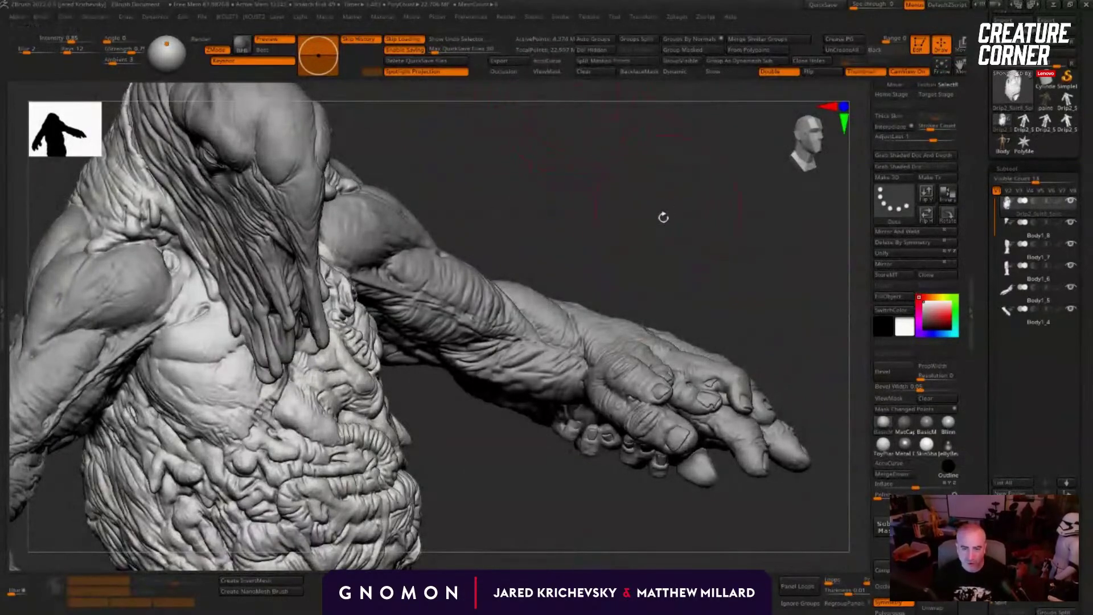
pyautogui.moveTo(664, 217); pyautogui.dragTo(478, 279)
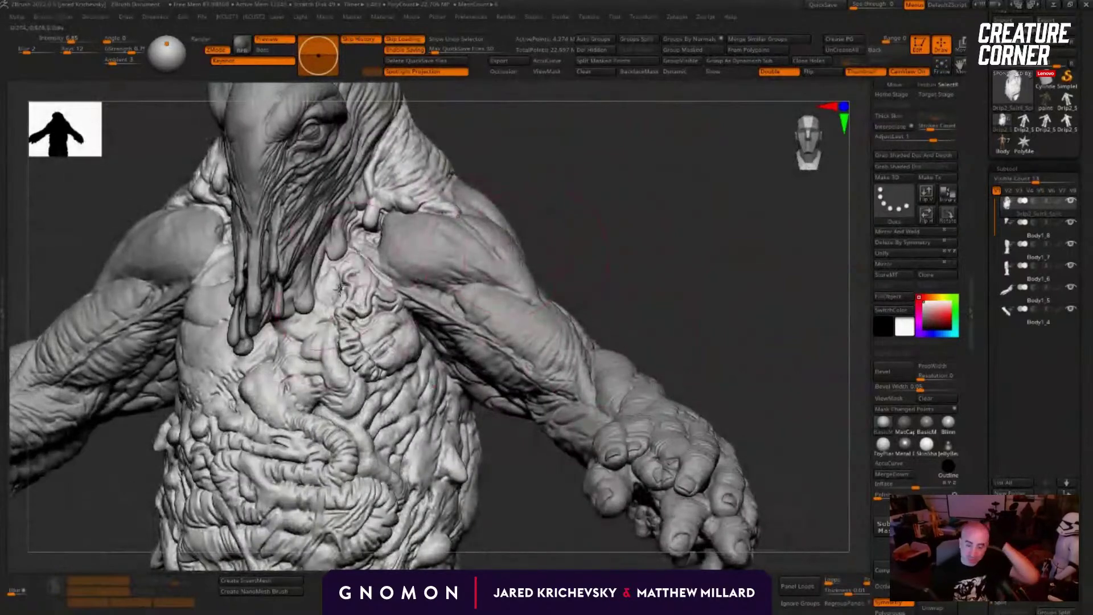
# Step: Make the blue-grouped arm the active subtool and examine its hand, fingers and skin folds from several sides
pyautogui.moveTo(671, 357)
pyautogui.mouseDown()
pyautogui.moveTo(483, 336)
pyautogui.moveTo(490, 327)
pyautogui.moveTo(501, 325)
pyautogui.moveTo(507, 404)
pyautogui.moveTo(561, 460)
pyautogui.mouseUp()
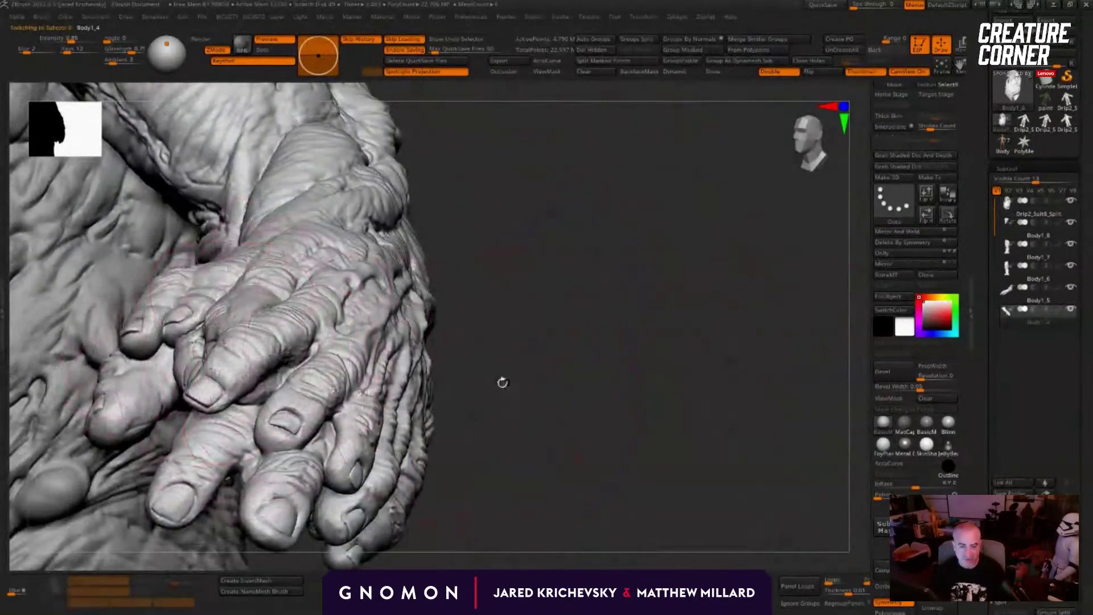
pyautogui.moveTo(501, 383); pyautogui.dragTo(492, 356)
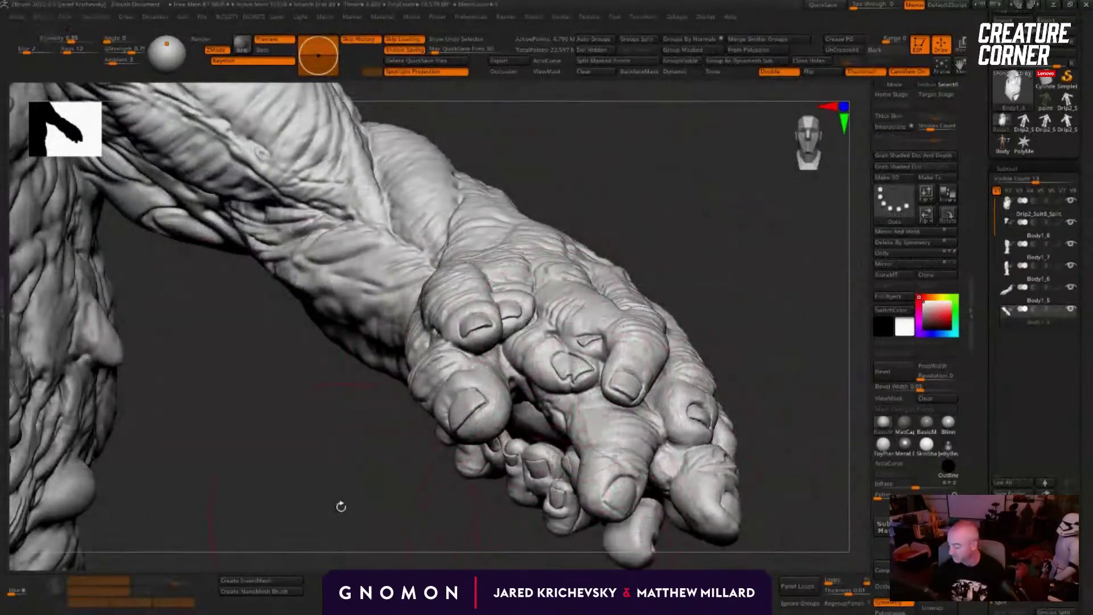
pyautogui.moveTo(341, 506); pyautogui.dragTo(360, 338)
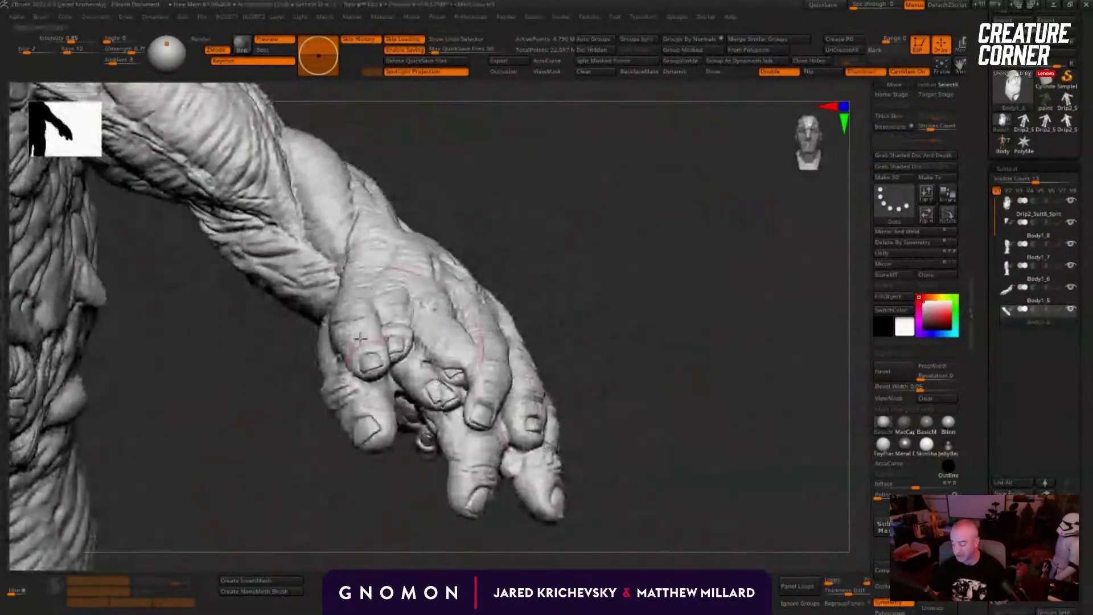
pyautogui.moveTo(652, 476)
pyautogui.mouseDown()
pyautogui.moveTo(521, 383)
pyautogui.moveTo(410, 385)
pyautogui.moveTo(629, 376)
pyautogui.moveTo(144, 466)
pyautogui.moveTo(325, 340)
pyautogui.mouseUp()
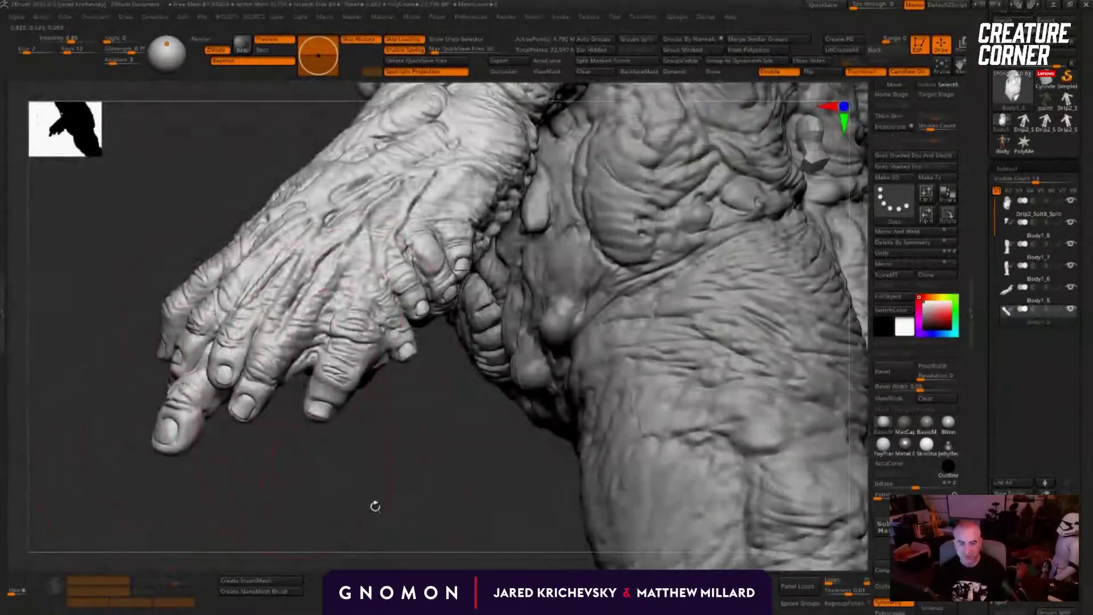
pyautogui.keyDown('alt'); pyautogui.moveTo(370, 489); pyautogui.dragTo(403, 459); pyautogui.keyUp('alt')
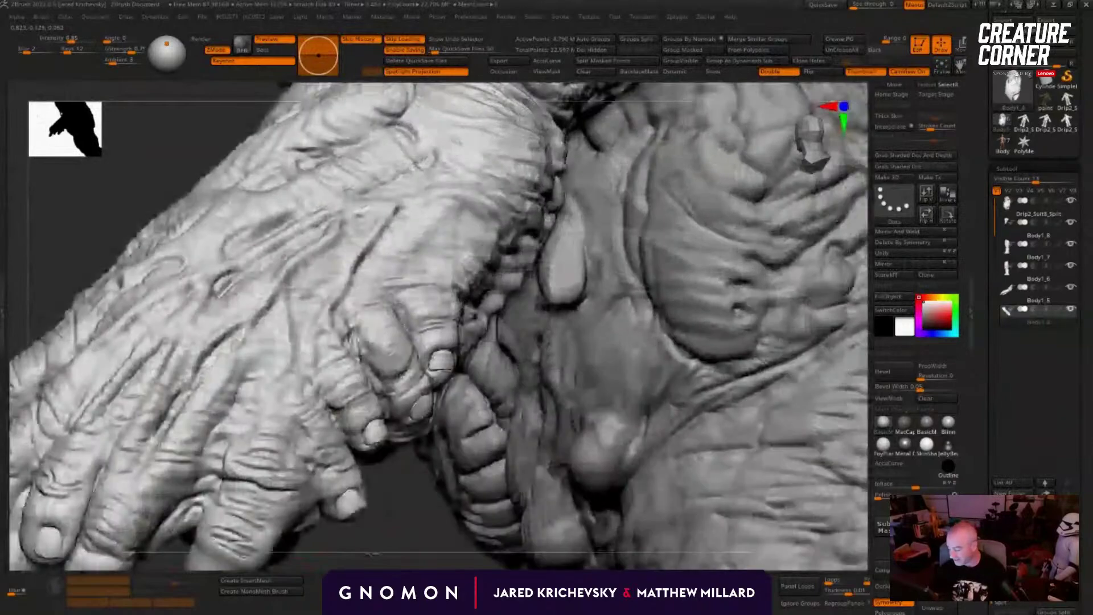
pyautogui.moveTo(373, 538); pyautogui.dragTo(284, 416)
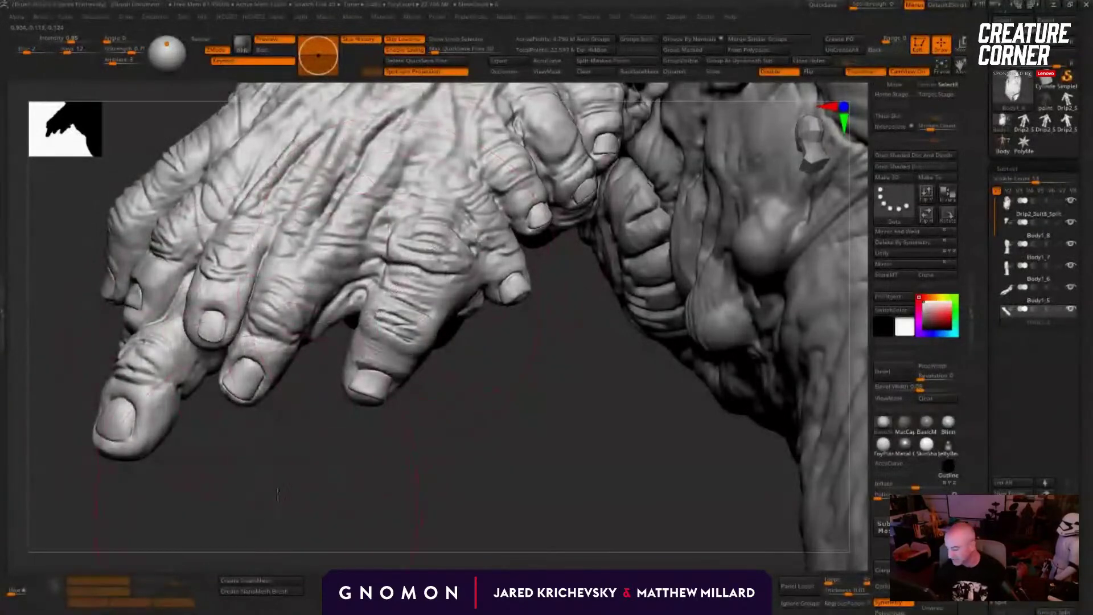
pyautogui.moveTo(277, 494)
pyautogui.mouseDown()
pyautogui.moveTo(192, 401)
pyautogui.moveTo(106, 188)
pyautogui.mouseUp()
pyautogui.moveTo(137, 331); pyautogui.dragTo(171, 353)
pyautogui.keyDown('alt'); pyautogui.moveTo(665, 222); pyautogui.dragTo(638, 419); pyautogui.keyUp('alt')
pyautogui.keyDown('alt'); pyautogui.moveTo(658, 269); pyautogui.dragTo(550, 487); pyautogui.keyUp('alt')
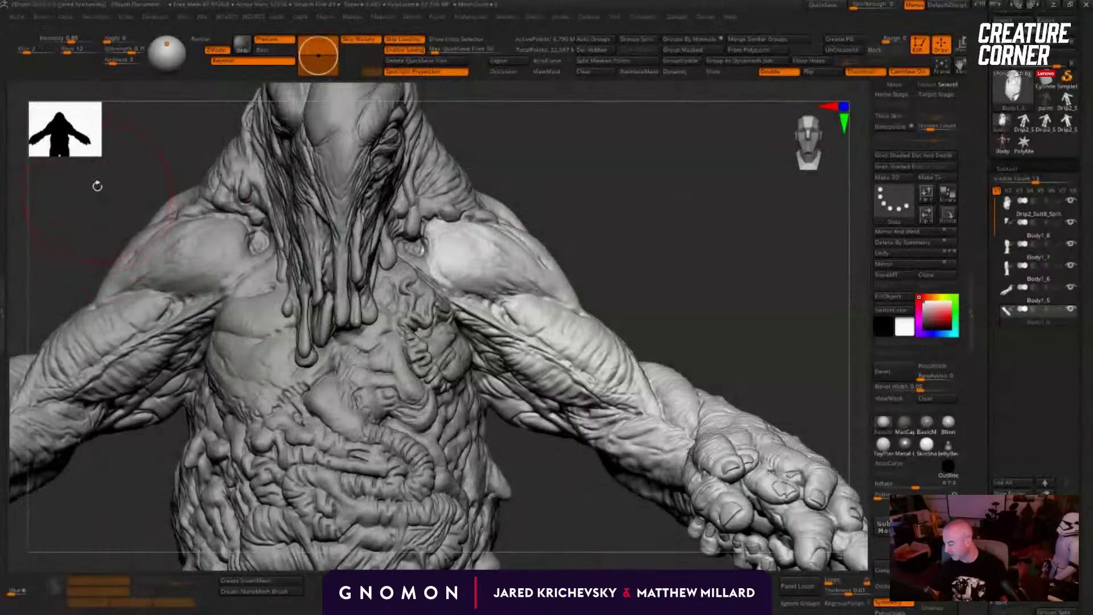
# Step: Examine the shoulder seam, torso and arm, inverting the active arm's mask and restoring it
pyautogui.moveTo(657, 232); pyautogui.dragTo(666, 187)
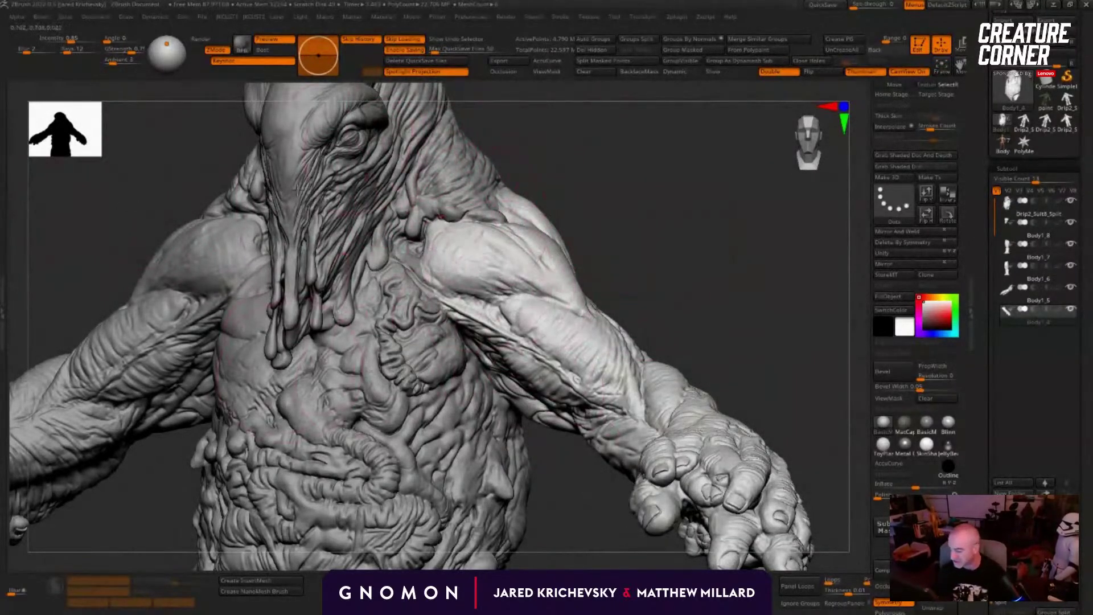
pyautogui.keyDown('ctrl'); pyautogui.click(394, 268); pyautogui.keyUp('ctrl')
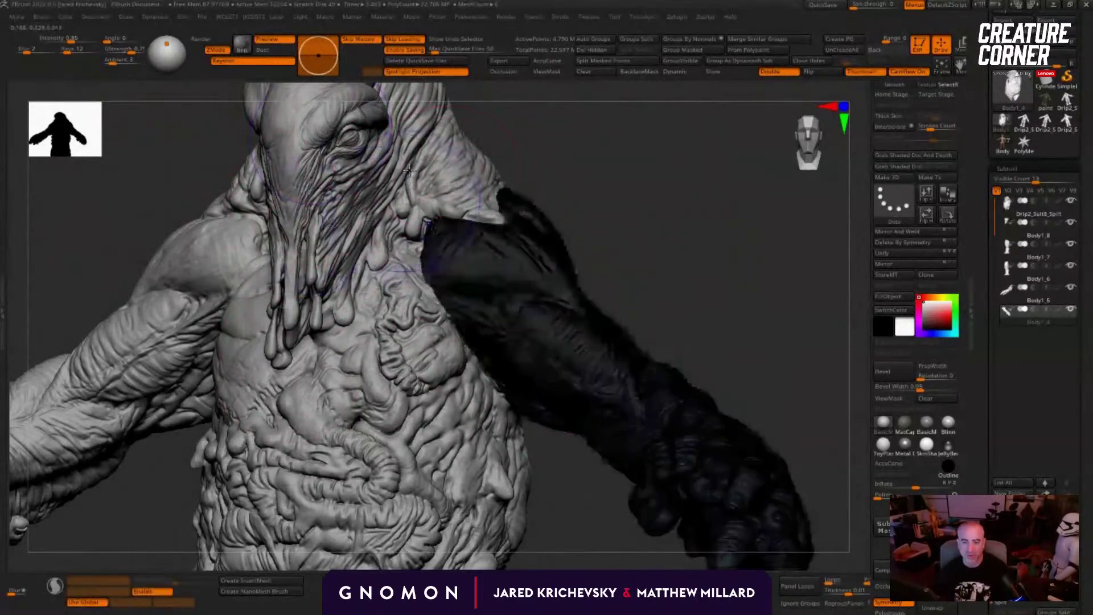
pyautogui.keyDown('ctrl'); pyautogui.click(393, 265); pyautogui.keyUp('ctrl')
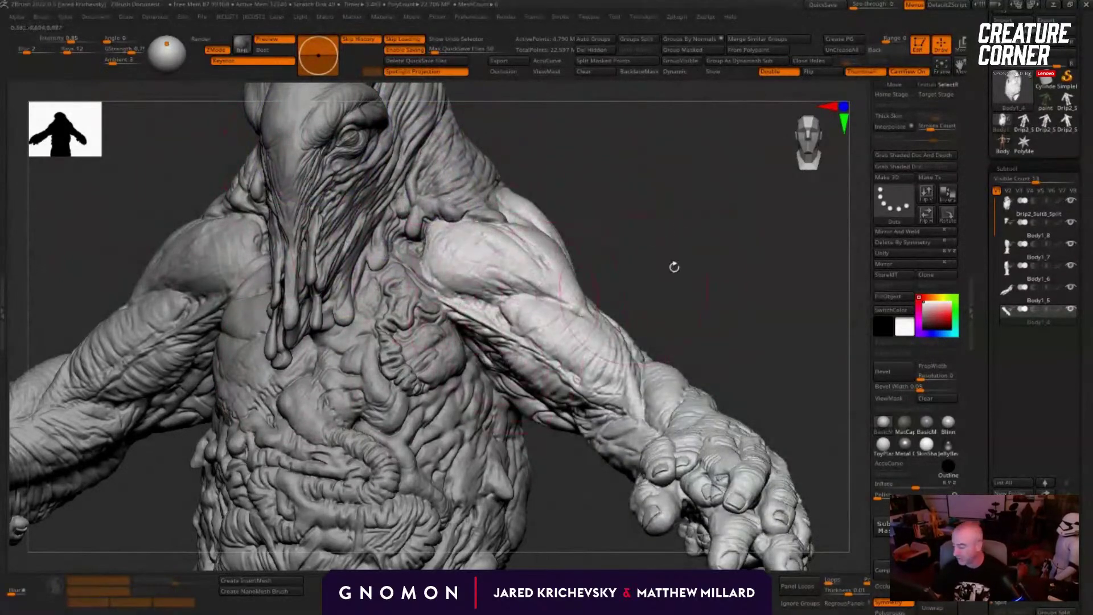
pyautogui.moveTo(674, 266); pyautogui.dragTo(646, 259)
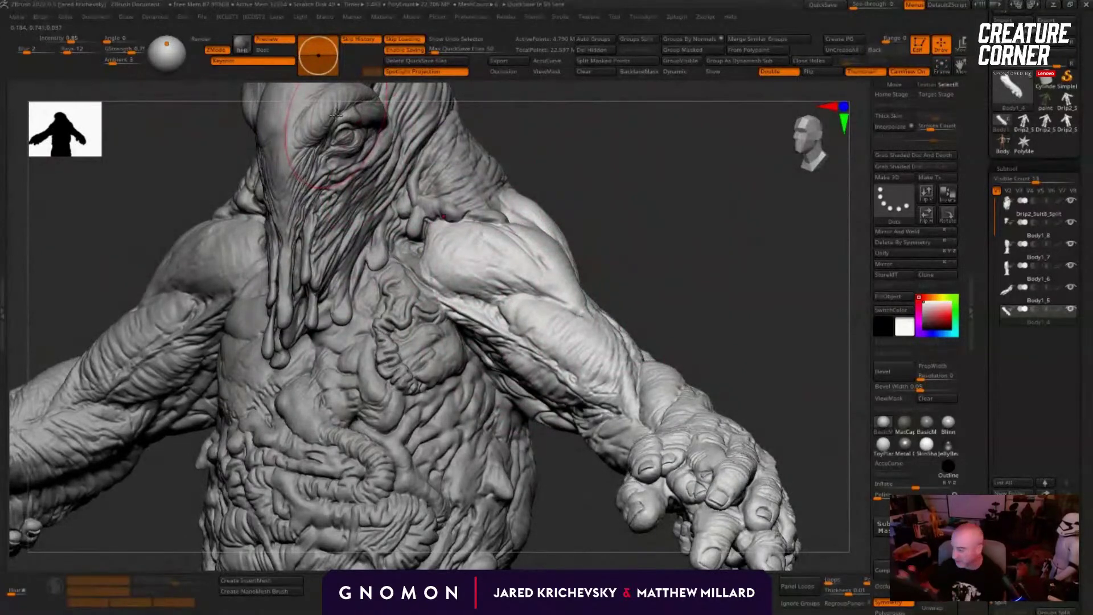
pyautogui.moveTo(542, 153); pyautogui.dragTo(521, 150)
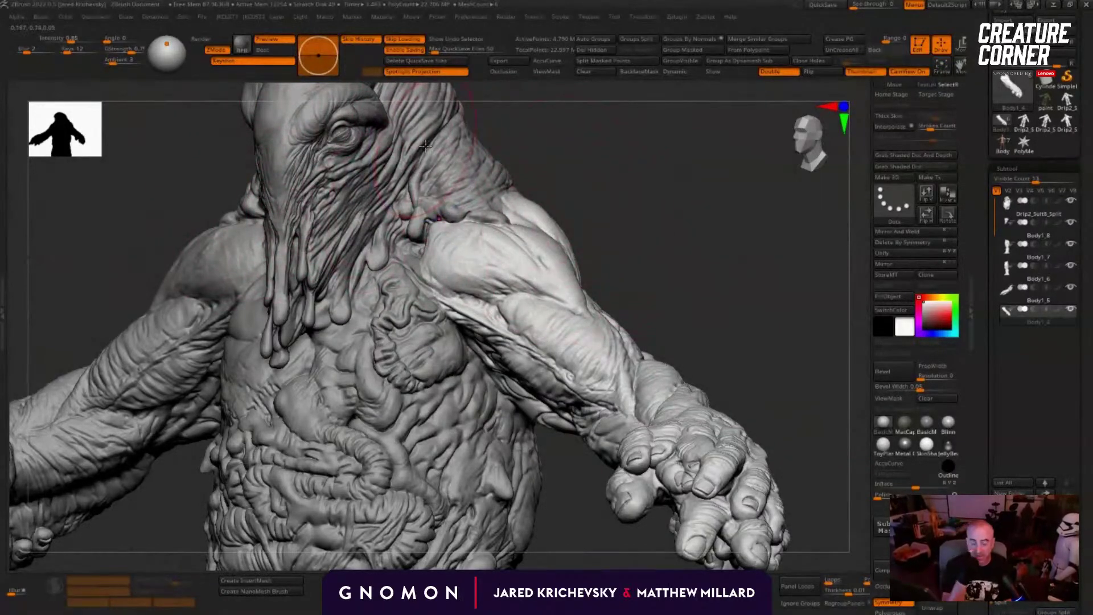
pyautogui.moveTo(657, 264); pyautogui.dragTo(483, 268)
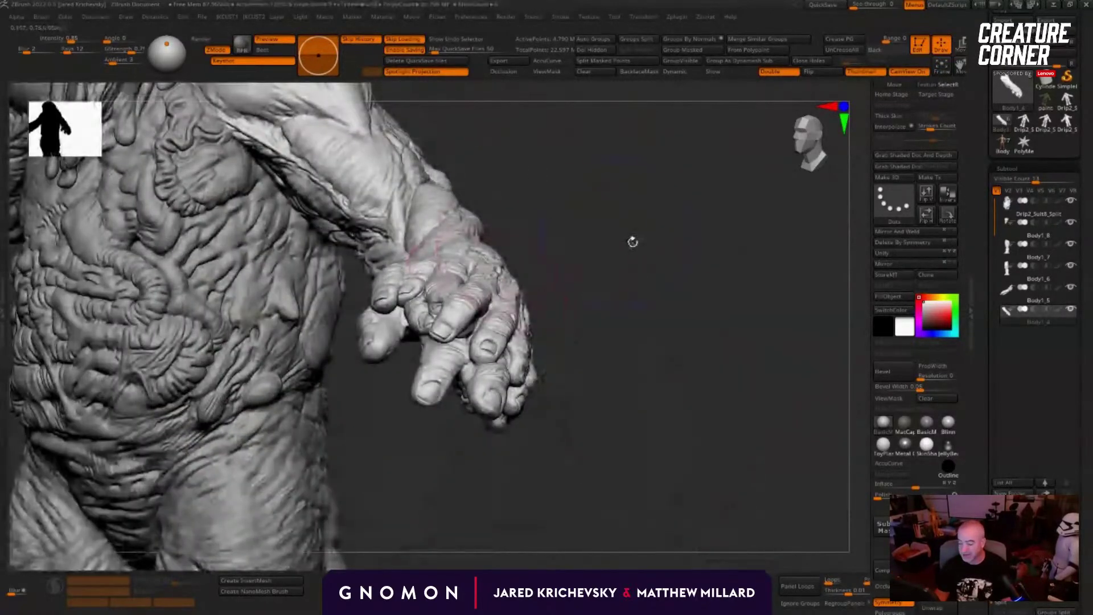
pyautogui.keyDown('ctrl'); pyautogui.click(656, 316); pyautogui.keyUp('ctrl')
pyautogui.keyDown('ctrl'); pyautogui.click(649, 317); pyautogui.keyUp('ctrl')
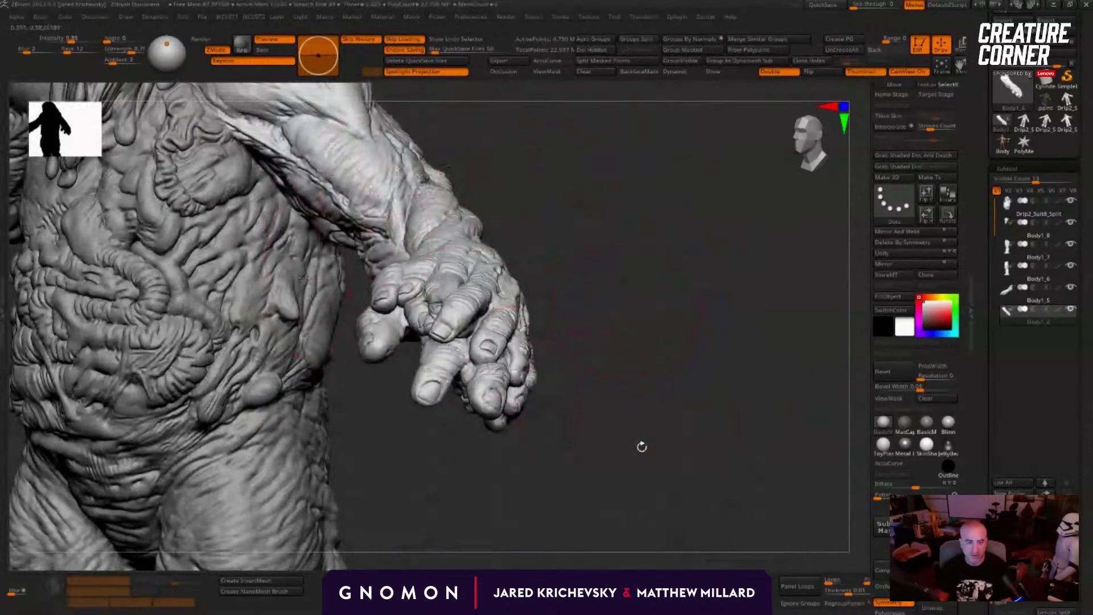
# Step: Turn the polypaint colours back on for all subtools and examine the separately coloured fingernails up close
pyautogui.keyDown('shift'); pyautogui.click(1060, 312); pyautogui.keyUp('shift')
pyautogui.keyDown('alt'); pyautogui.moveTo(535, 466); pyautogui.dragTo(706, 442); pyautogui.keyUp('alt')
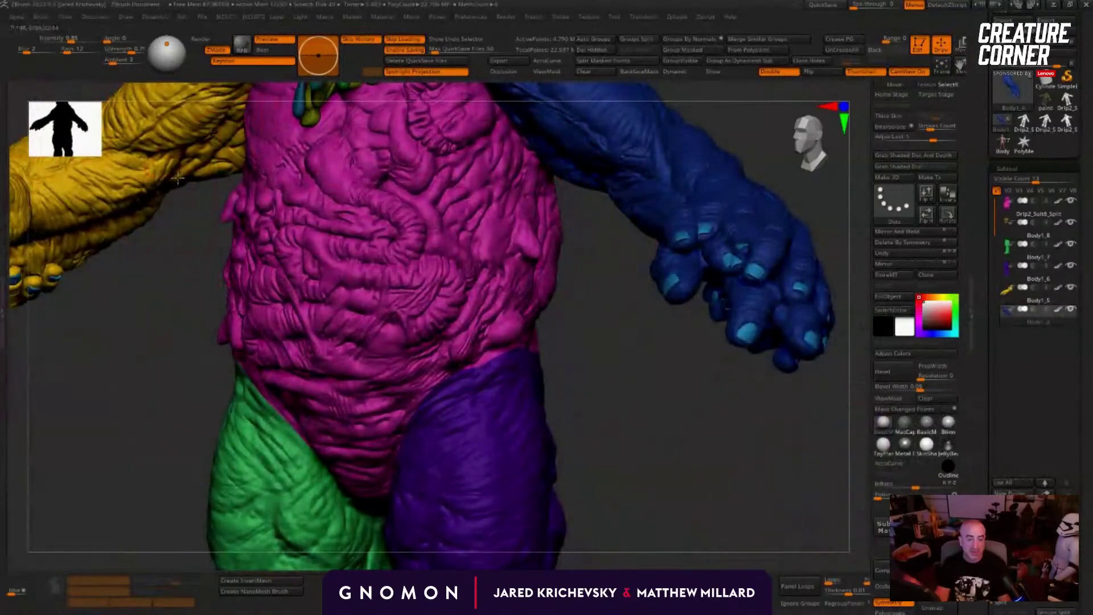
pyautogui.keyDown('alt'); pyautogui.moveTo(563, 412); pyautogui.dragTo(427, 279); pyautogui.keyUp('alt')
pyautogui.moveTo(431, 354); pyautogui.dragTo(366, 316)
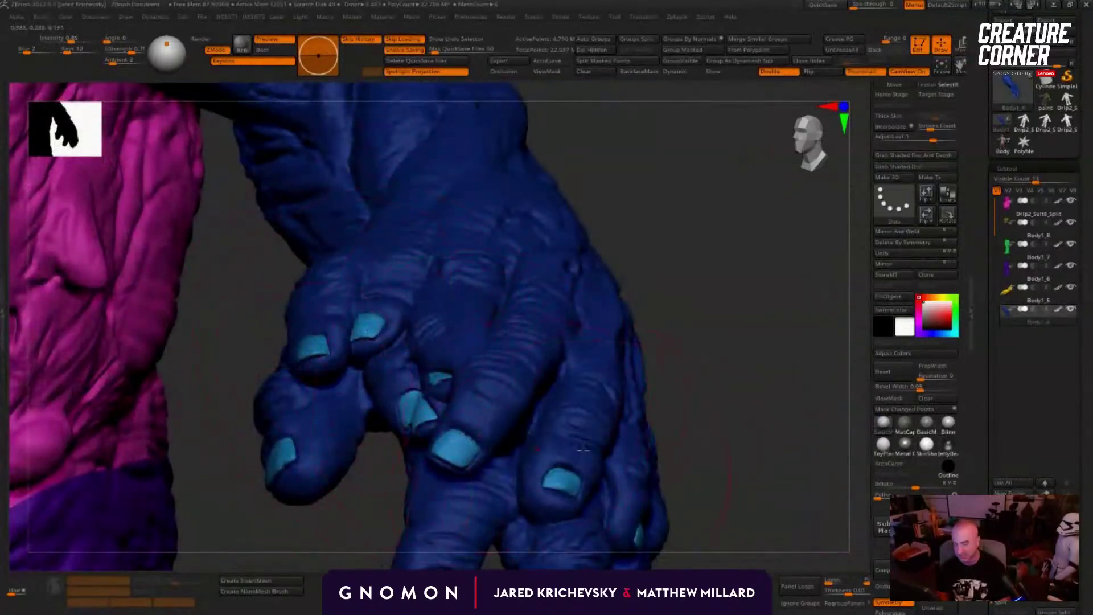
pyautogui.moveTo(705, 354); pyautogui.dragTo(393, 316)
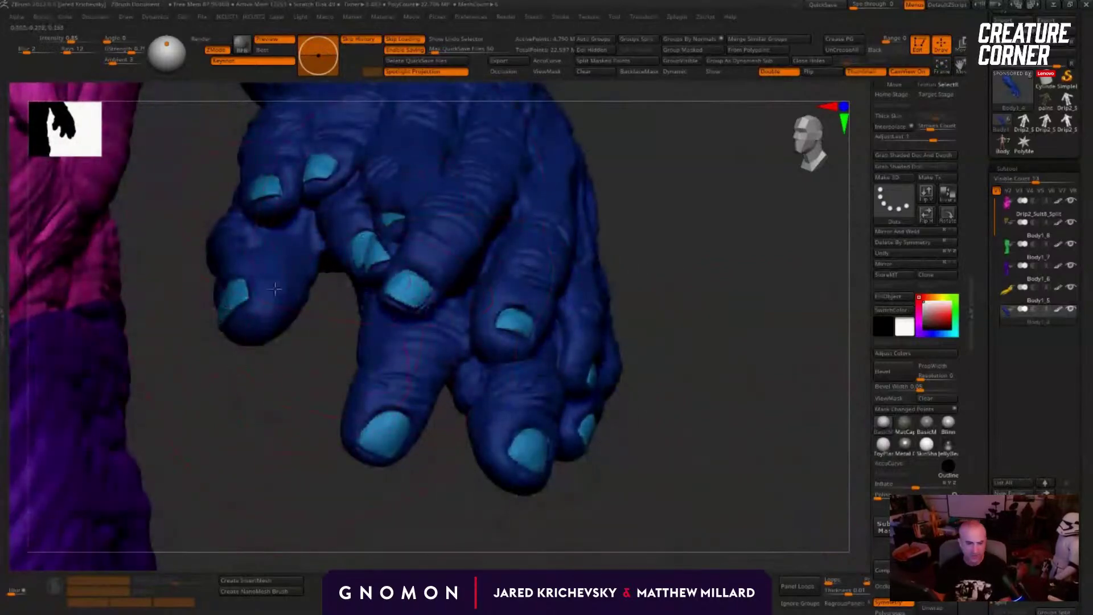
pyautogui.moveTo(240, 443); pyautogui.dragTo(215, 305)
# Step: Examine the colour-separated legs, feet and toenails, followed by the arms, chest and hanging face drips
pyautogui.keyDown('alt'); pyautogui.moveTo(547, 409); pyautogui.dragTo(526, 267); pyautogui.keyUp('alt')
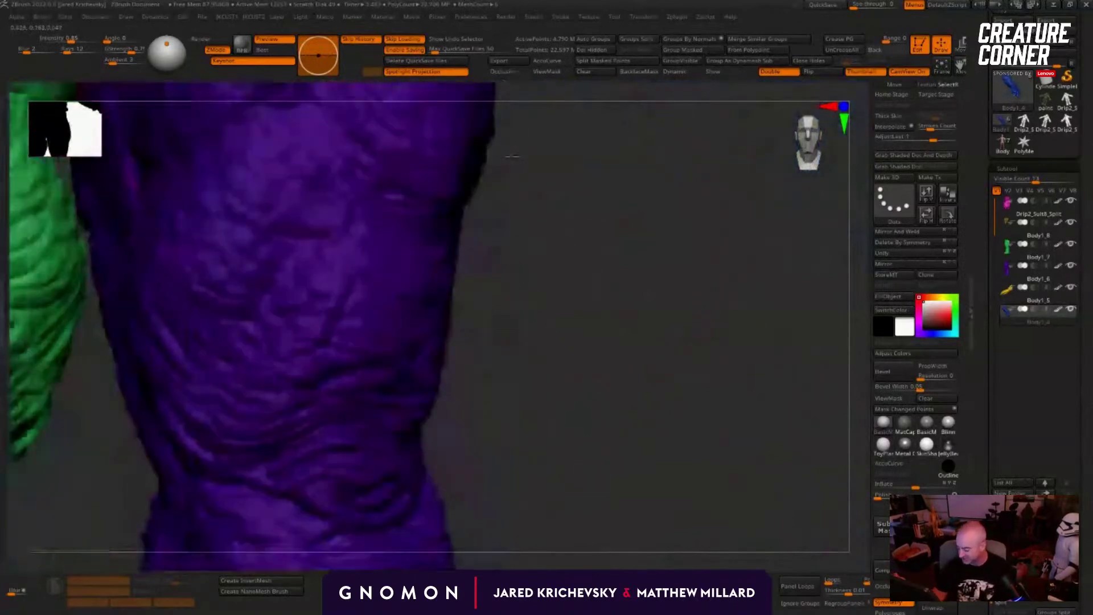
pyautogui.keyDown('alt'); pyautogui.moveTo(561, 433); pyautogui.dragTo(557, 352); pyautogui.keyUp('alt')
pyautogui.moveTo(439, 261); pyautogui.dragTo(336, 333)
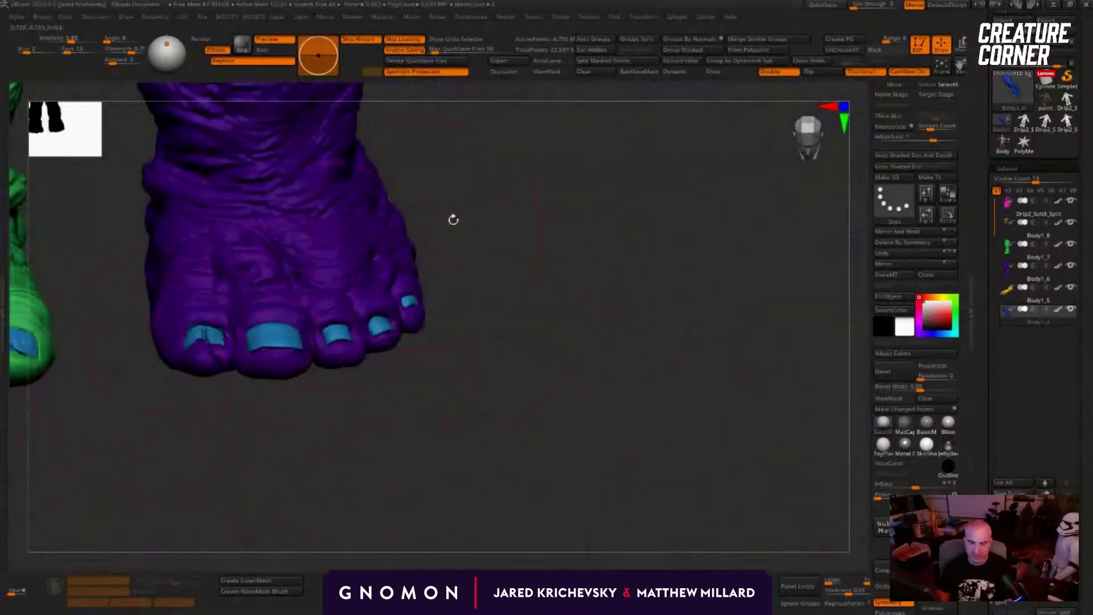
pyautogui.keyDown('alt'); pyautogui.moveTo(453, 220); pyautogui.dragTo(843, 587); pyautogui.keyUp('alt')
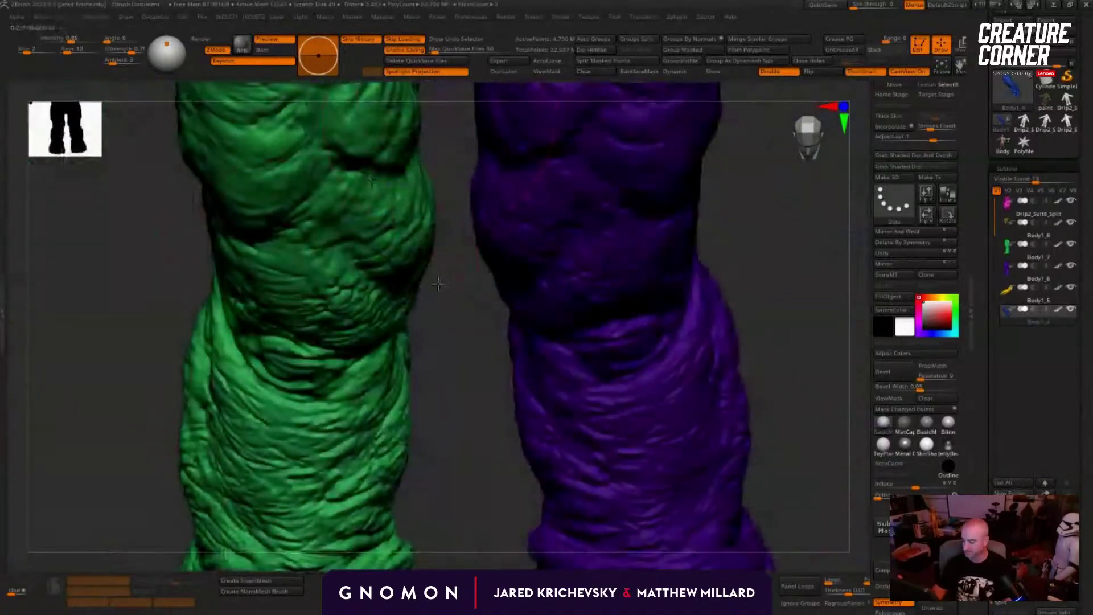
pyautogui.keyDown('alt'); pyautogui.moveTo(437, 283); pyautogui.dragTo(581, 586); pyautogui.keyUp('alt')
pyautogui.keyDown('alt'); pyautogui.moveTo(131, 254); pyautogui.dragTo(289, 593); pyautogui.keyUp('alt')
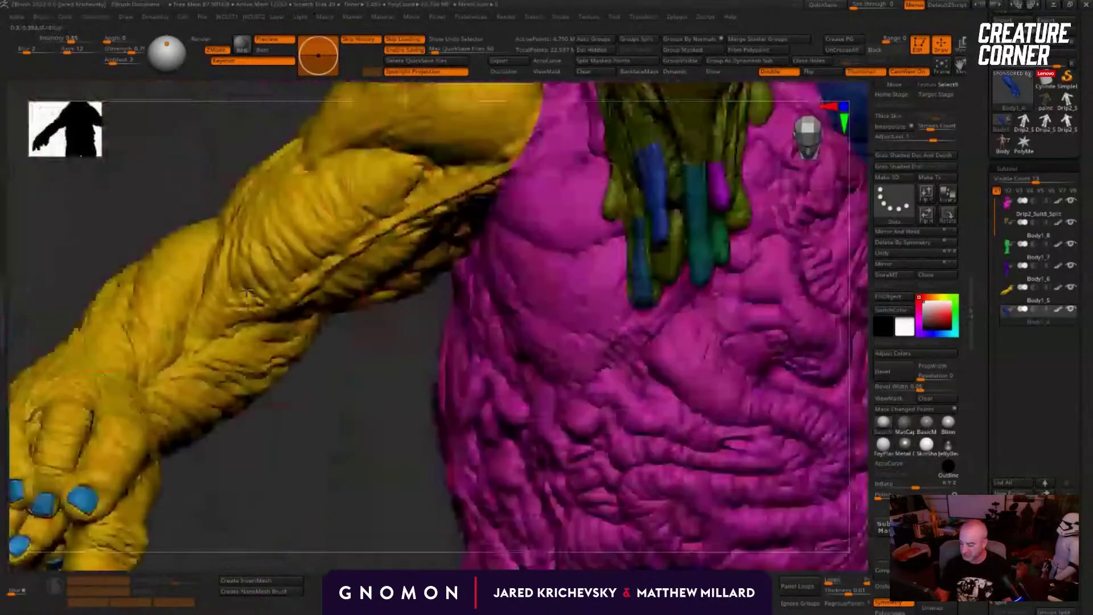
pyautogui.moveTo(268, 481); pyautogui.dragTo(273, 424)
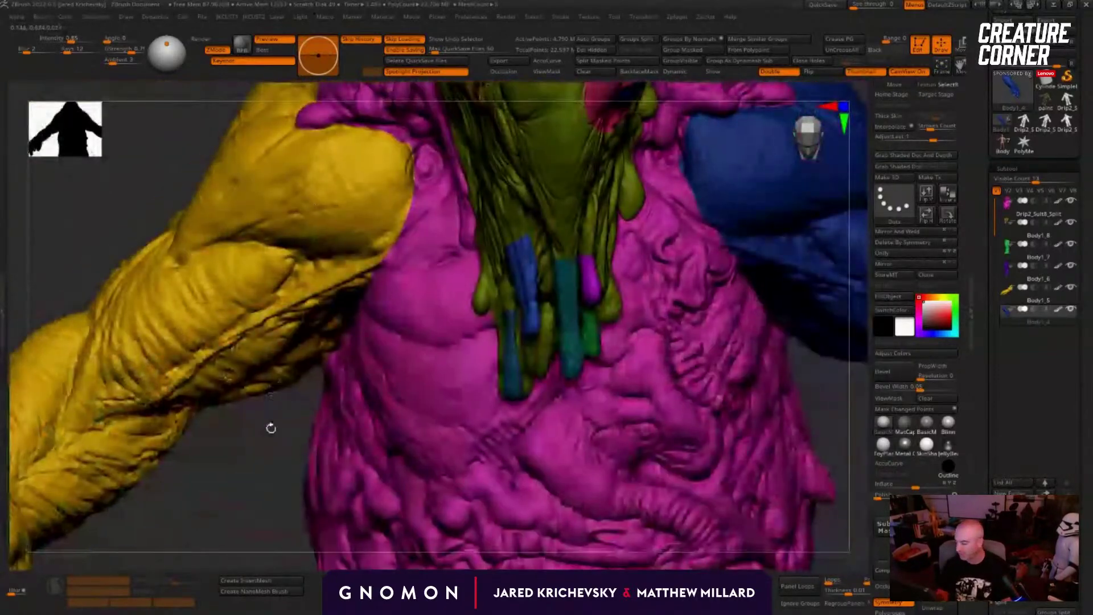
pyautogui.keyDown('alt'); pyautogui.moveTo(660, 322); pyautogui.dragTo(487, 433, button='right'); pyautogui.keyUp('alt')
pyautogui.moveTo(678, 459); pyautogui.dragTo(689, 441, button='right')
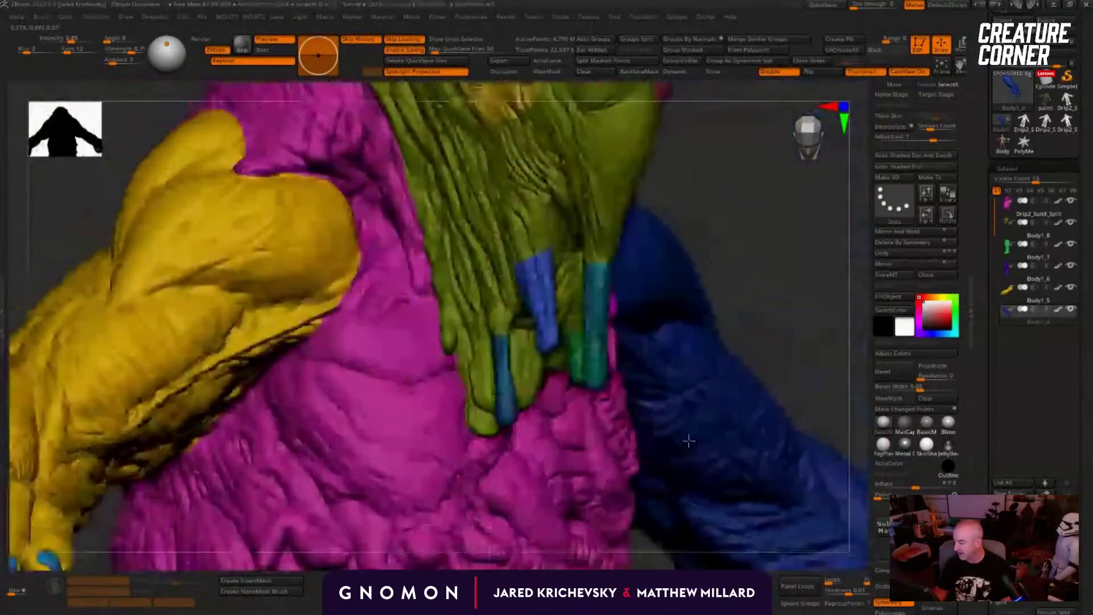
# Step: Examine the head's colour groups from the side, including the drips, eyelids and eye area
pyautogui.moveTo(688, 440); pyautogui.dragTo(622, 226)
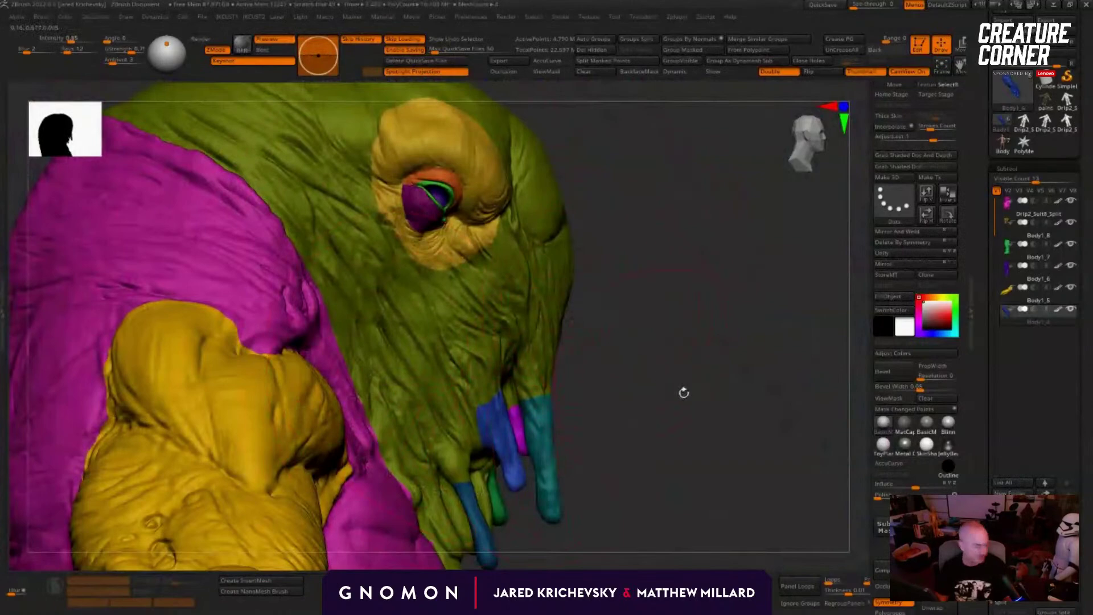
pyautogui.moveTo(558, 415); pyautogui.dragTo(595, 377)
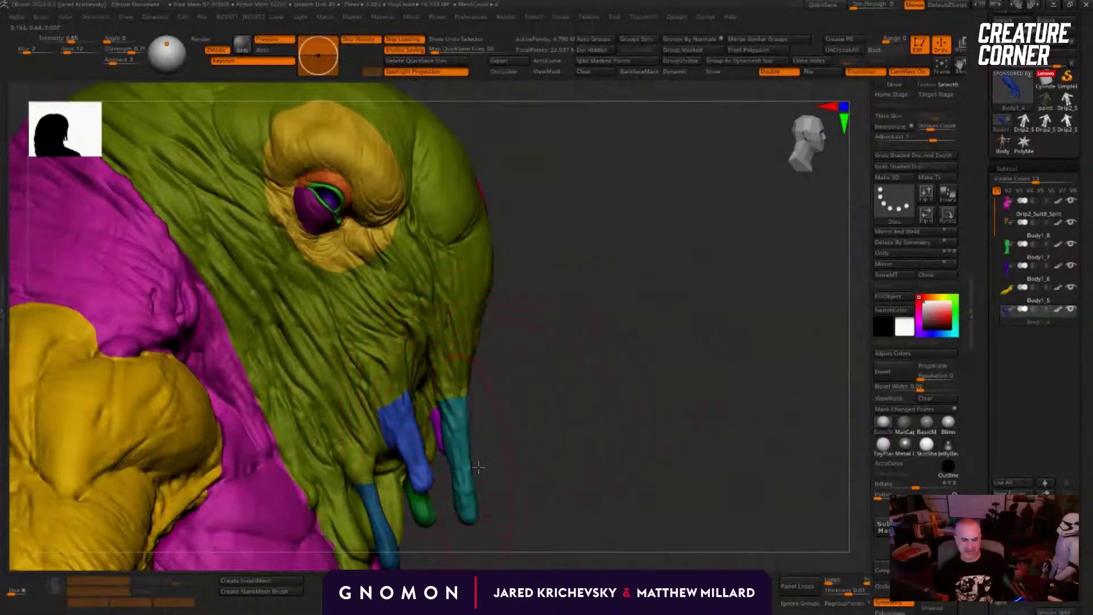
pyautogui.moveTo(602, 466); pyautogui.dragTo(596, 476)
pyautogui.moveTo(546, 501); pyautogui.dragTo(417, 310)
pyautogui.keyDown('alt'); pyautogui.moveTo(644, 336); pyautogui.dragTo(508, 541); pyautogui.keyUp('alt')
pyautogui.moveTo(498, 359); pyautogui.dragTo(515, 302)
pyautogui.keyDown('alt'); pyautogui.moveTo(520, 264); pyautogui.dragTo(533, 357); pyautogui.keyUp('alt')
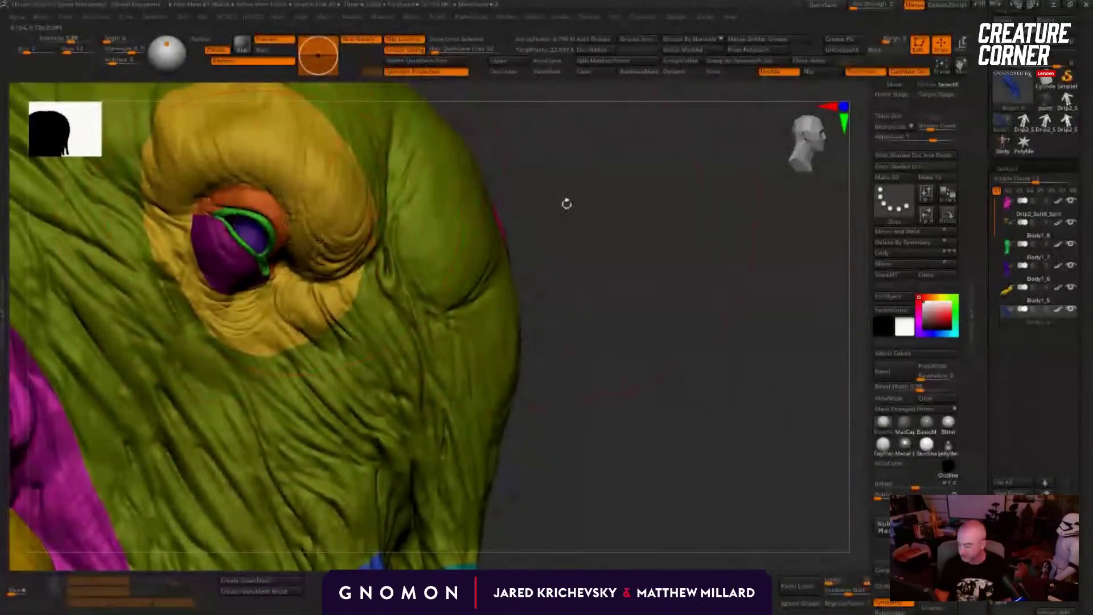
pyautogui.moveTo(566, 204); pyautogui.dragTo(511, 293)
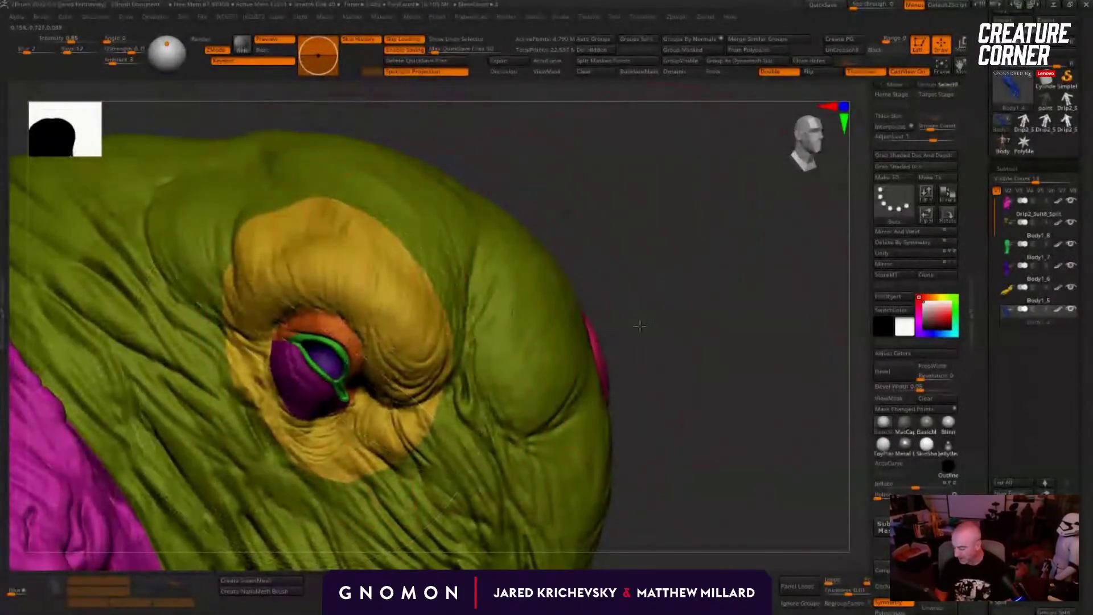
# Step: Examine the colour groups around the eye, including the yellow eye surround, eyelids and green lid rim, up close
pyautogui.moveTo(640, 327); pyautogui.dragTo(741, 307)
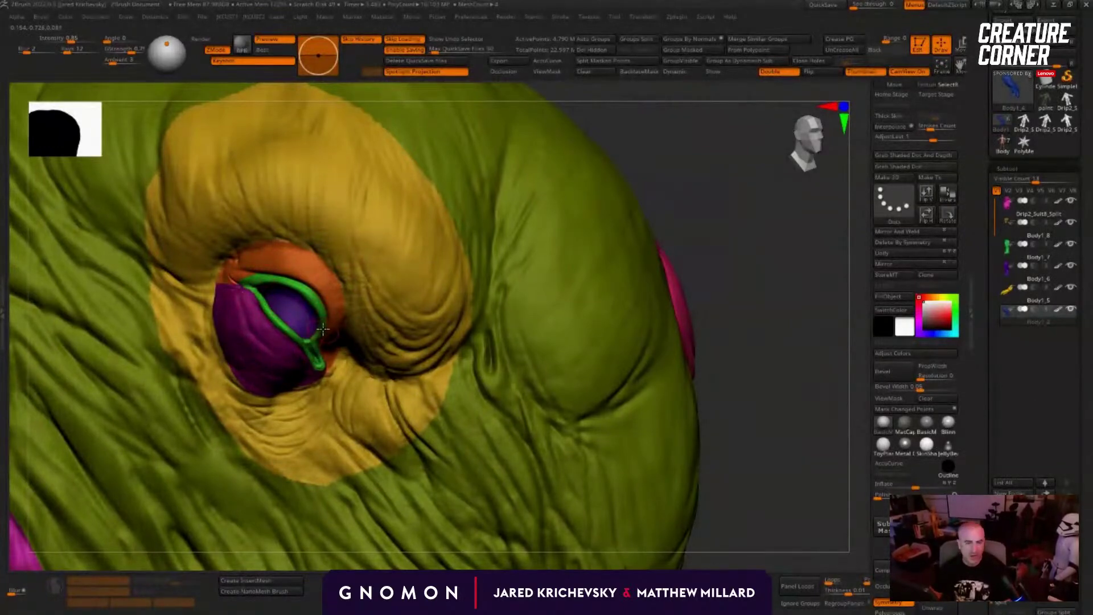
pyautogui.moveTo(697, 310); pyautogui.dragTo(661, 327)
pyautogui.keyDown('ctrl'); pyautogui.keyDown('shift'); pyautogui.click(535, 275); pyautogui.keyUp('shift'); pyautogui.keyUp('ctrl')
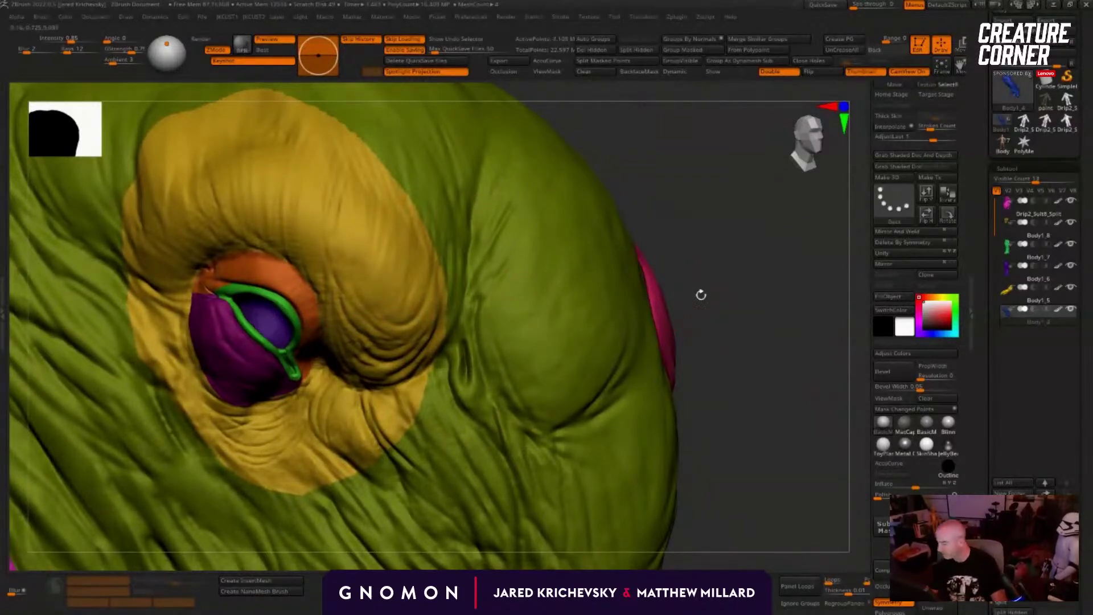
pyautogui.keyDown('alt'); pyautogui.moveTo(744, 291); pyautogui.dragTo(764, 349); pyautogui.keyUp('alt')
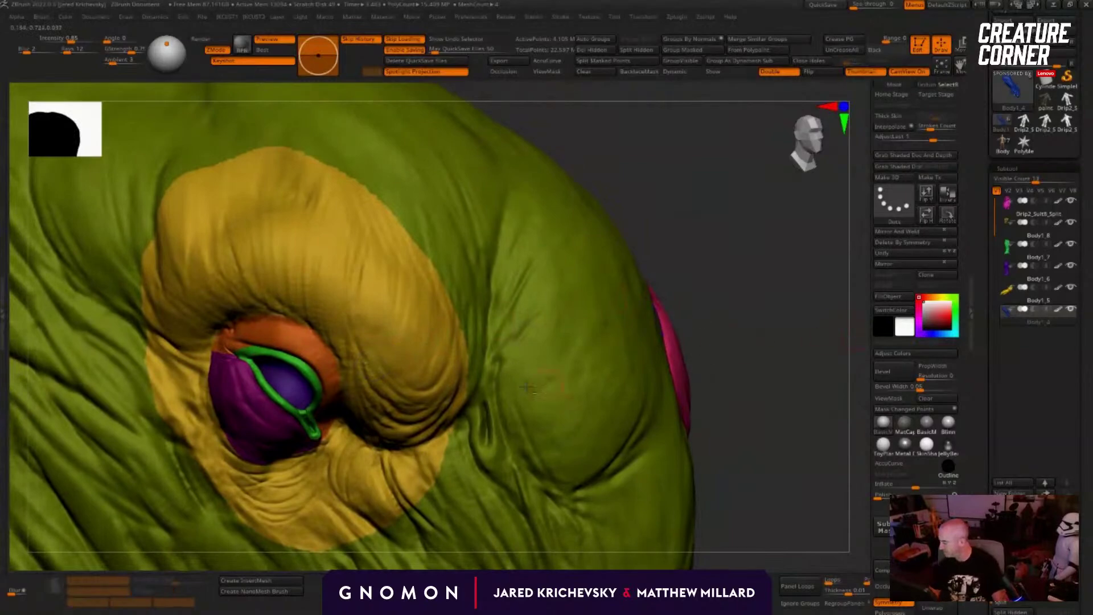
# Step: Activate the head subtool, isolate its purple eyeball group to inspect it from behind, and show the whole head again
pyautogui.keyDown('alt'); pyautogui.click(476, 389); pyautogui.keyUp('alt')
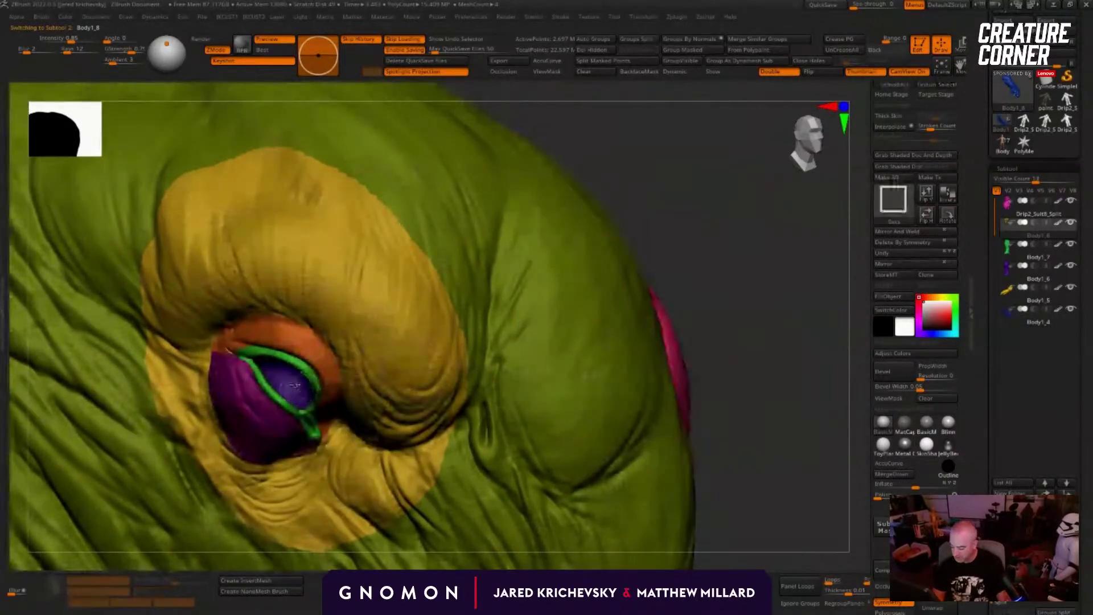
pyautogui.keyDown('ctrl'); pyautogui.keyDown('shift'); pyautogui.click(299, 389); pyautogui.keyUp('shift'); pyautogui.keyUp('ctrl')
pyautogui.moveTo(667, 332); pyautogui.dragTo(491, 310)
pyautogui.press('f')
pyautogui.moveTo(654, 405); pyautogui.dragTo(557, 249)
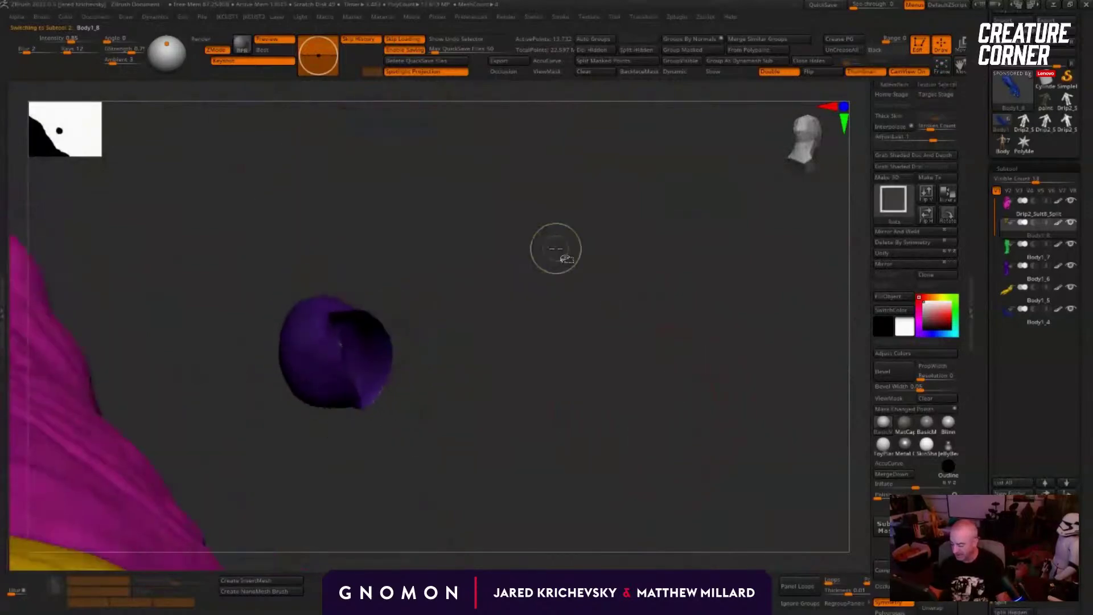
pyautogui.keyDown('ctrl'); pyautogui.keyDown('shift'); pyautogui.click(727, 258); pyautogui.keyUp('shift'); pyautogui.keyUp('ctrl')
# Step: Examine the eye once more, followed by the colour-coded head, torso and arms of the full creature
pyautogui.moveTo(692, 341); pyautogui.dragTo(555, 381)
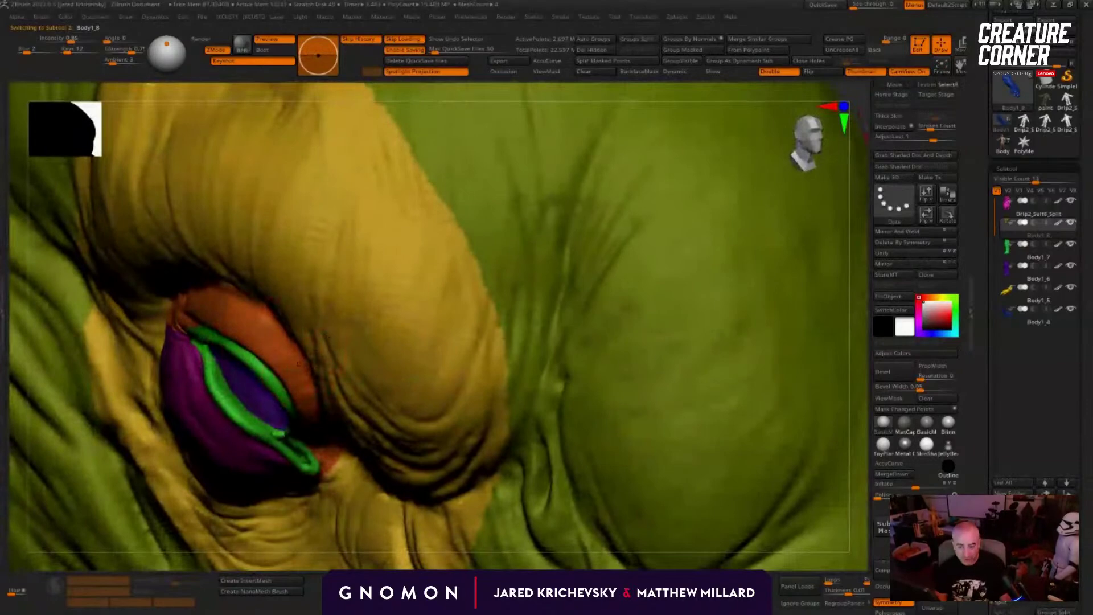
pyautogui.press('f')
pyautogui.moveTo(765, 485); pyautogui.dragTo(607, 164)
pyautogui.moveTo(630, 200); pyautogui.dragTo(512, 199)
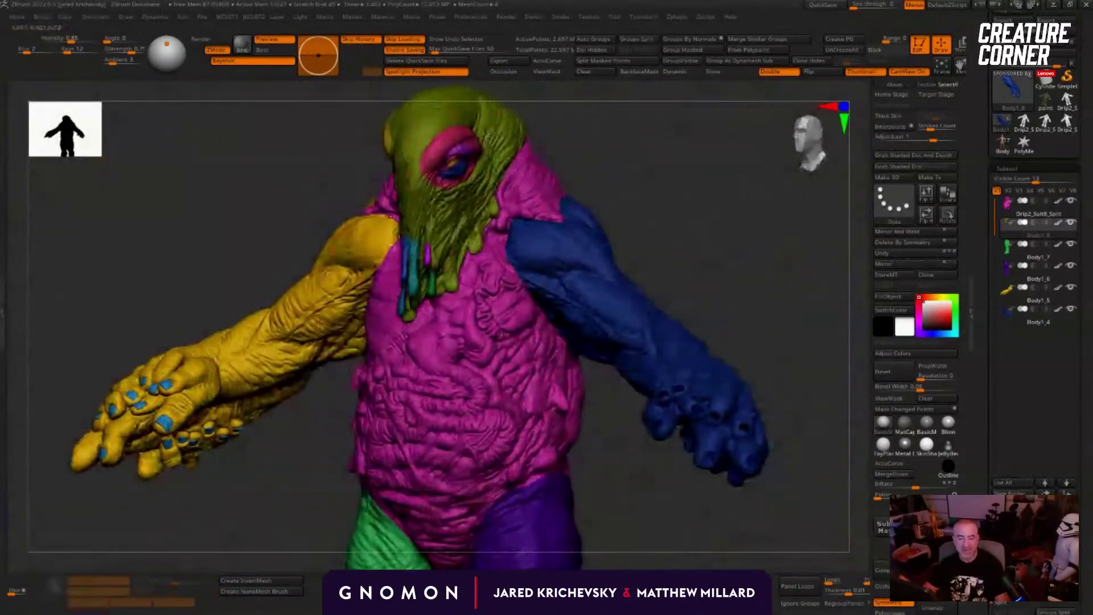
pyautogui.moveTo(641, 207); pyautogui.dragTo(562, 217)
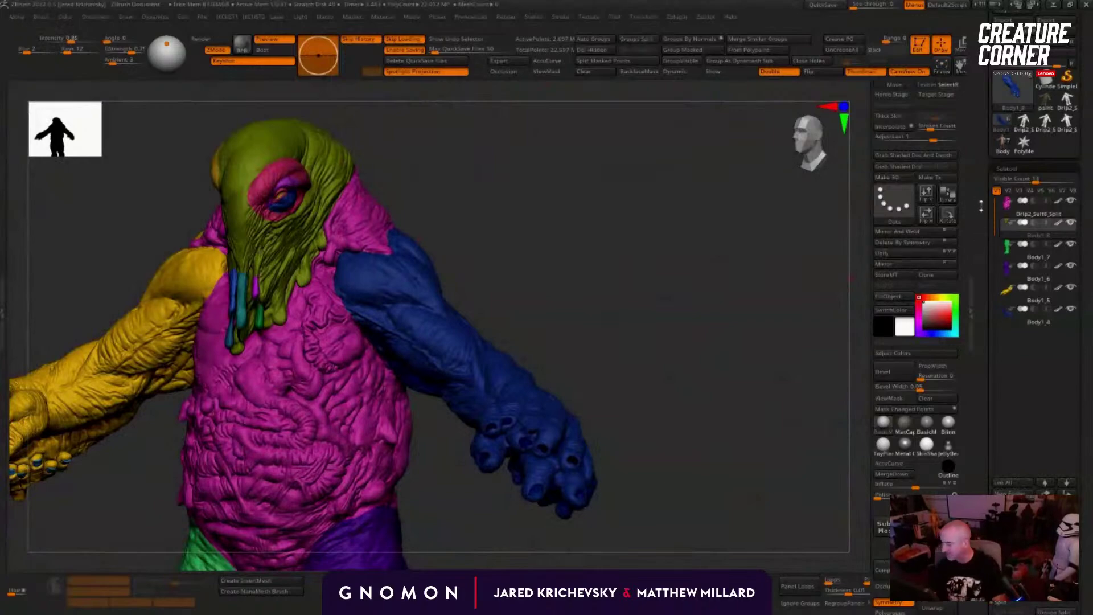
pyautogui.moveTo(712, 233); pyautogui.dragTo(784, 232)
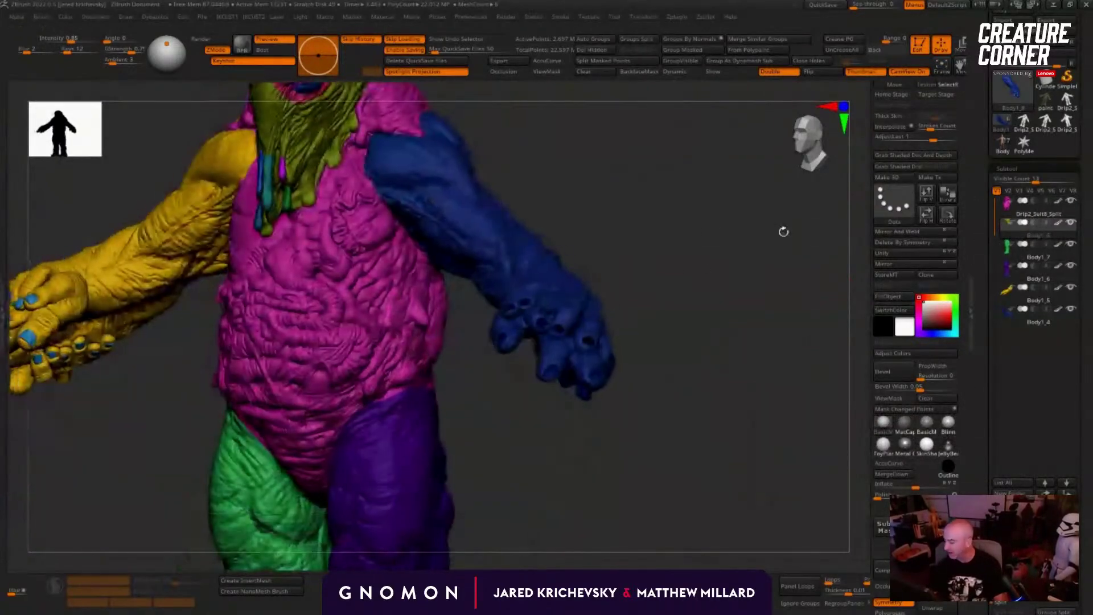
# Step: Turn off the group colours on all subtools so the whole creature displays in plain grey
pyautogui.hotkey('shift', 'f')
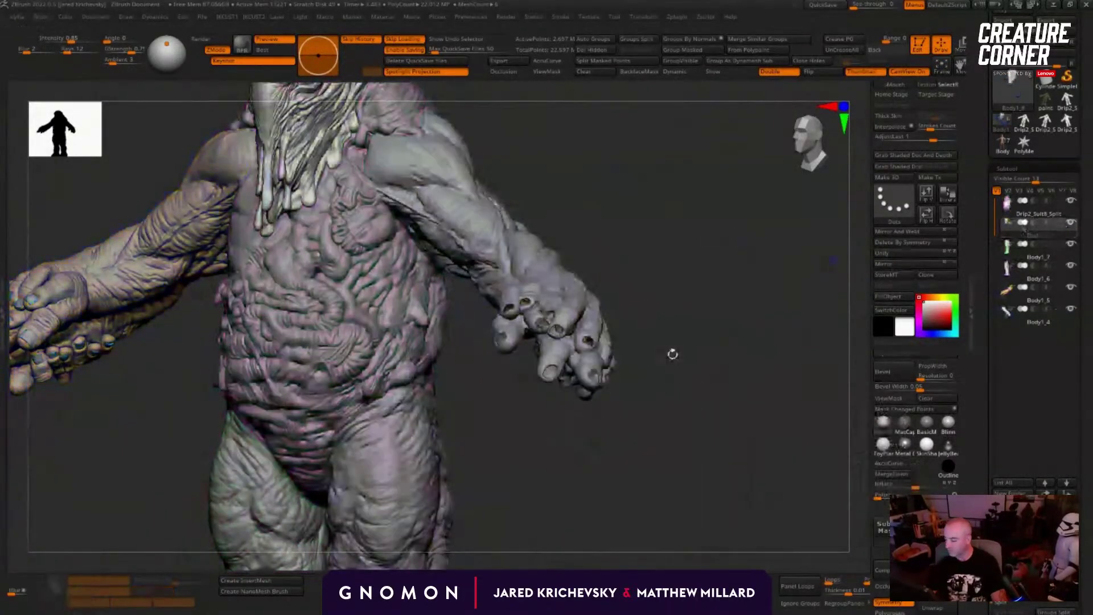
pyautogui.moveTo(617, 229); pyautogui.dragTo(569, 310)
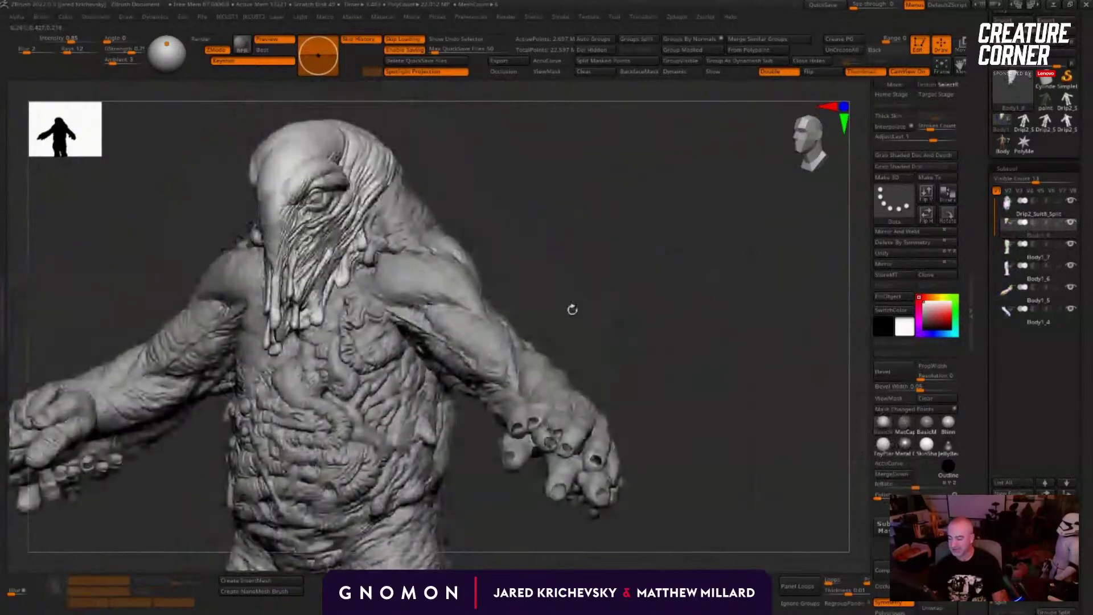
pyautogui.hotkey('shift', 'f')
pyautogui.hotkey('shift', 'f')
pyautogui.hotkey('shift', 'f')
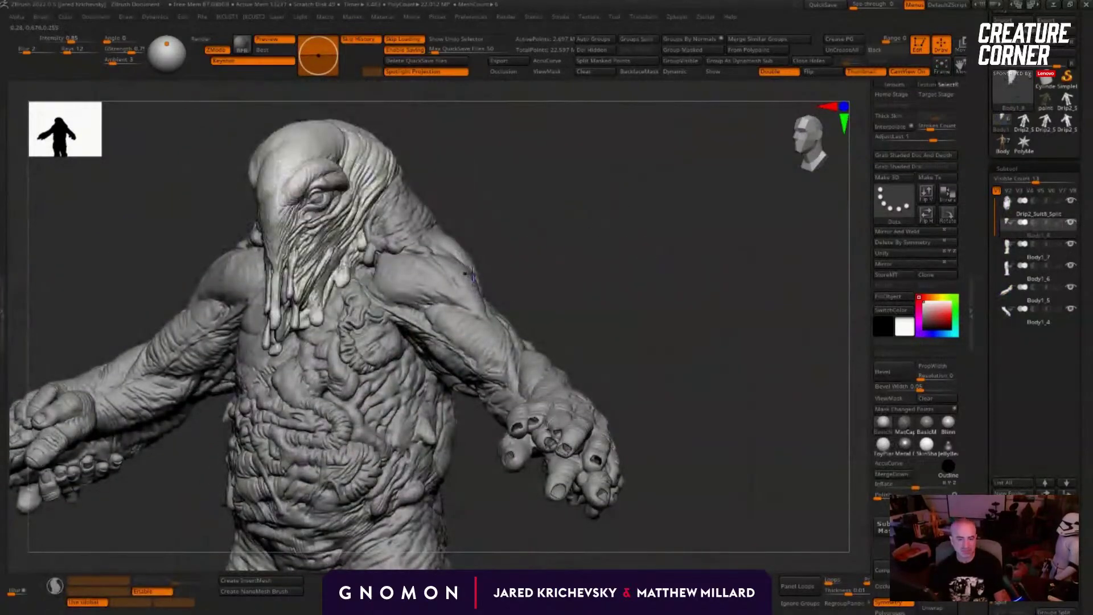
# Step: Activate each arm subtool and the torso subtool in turn to check the separate pieces on the grey sculpt
pyautogui.keyDown('alt'); pyautogui.click(447, 276); pyautogui.keyUp('alt')
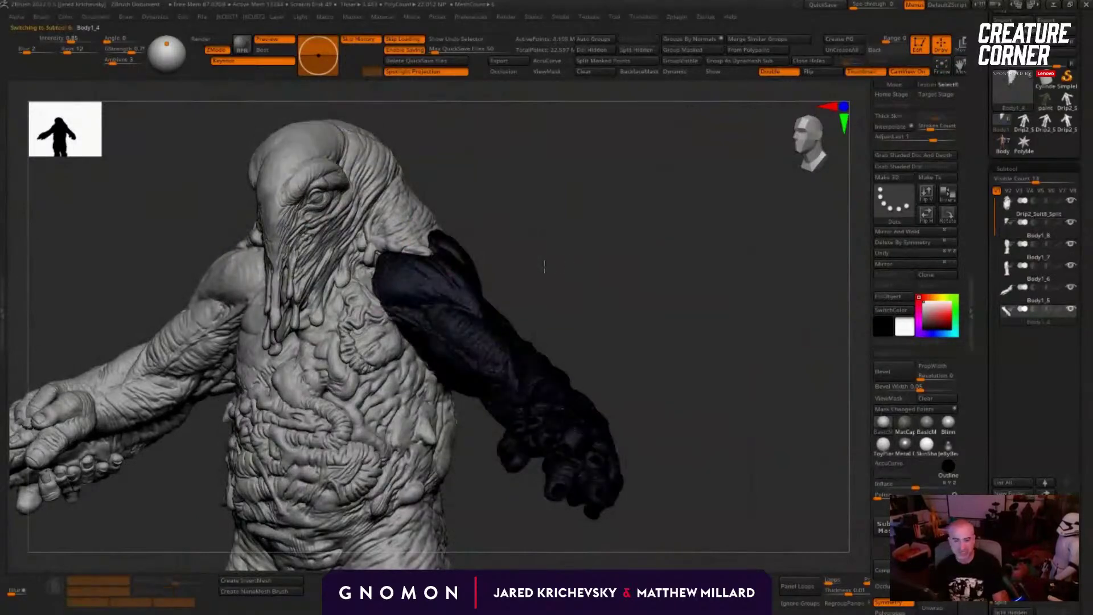
pyautogui.moveTo(545, 267); pyautogui.dragTo(600, 266)
pyautogui.hotkey('shift', 'f')
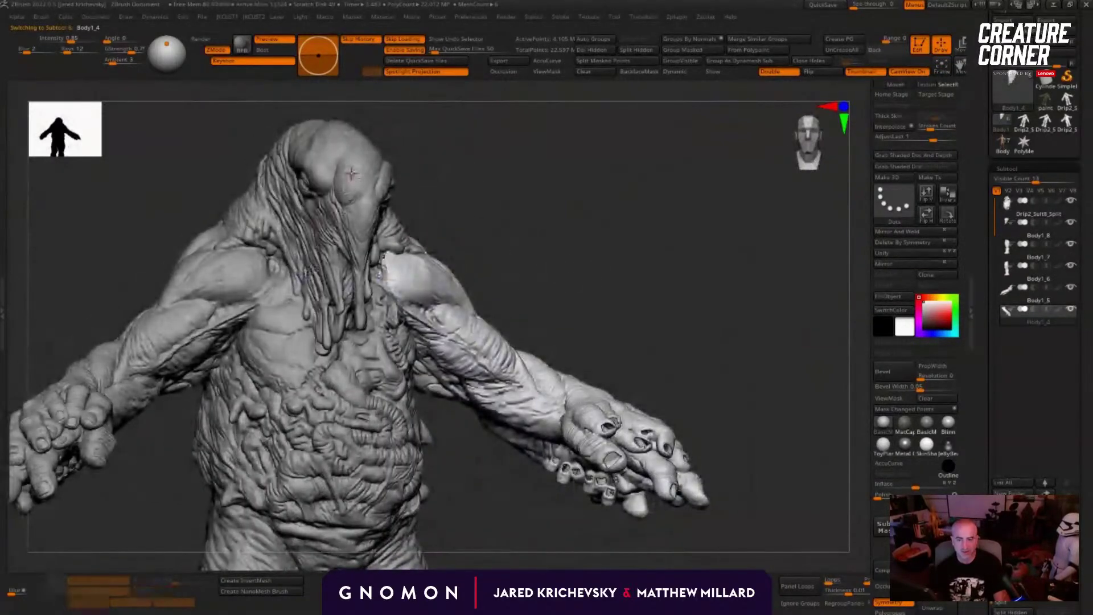
pyautogui.keyDown('alt'); pyautogui.click(196, 295); pyautogui.keyUp('alt')
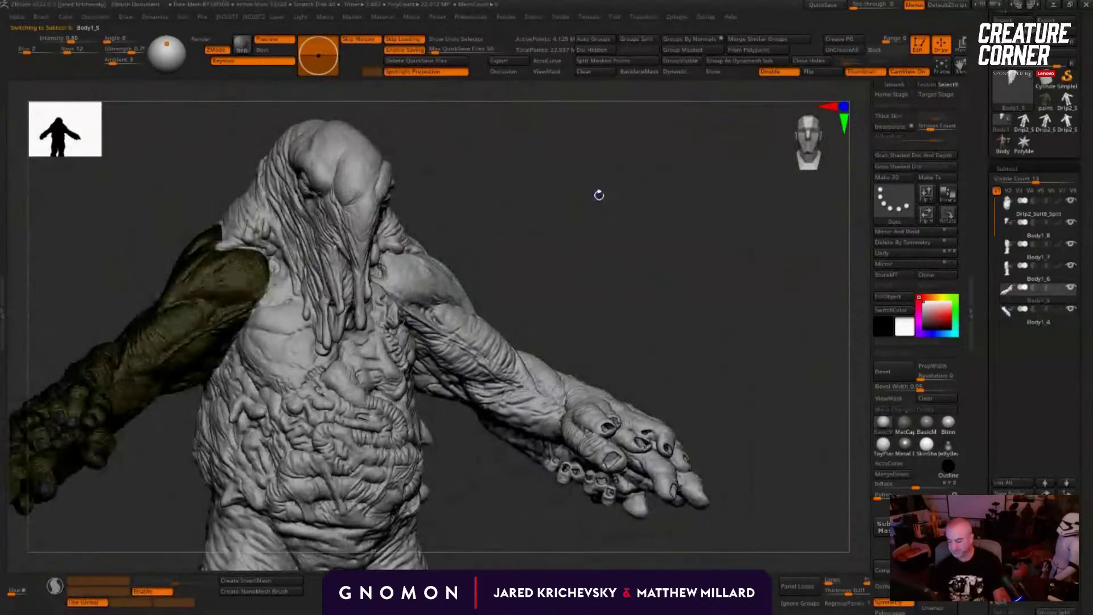
pyautogui.keyDown('alt'); pyautogui.moveTo(484, 299); pyautogui.dragTo(495, 114); pyautogui.keyUp('alt')
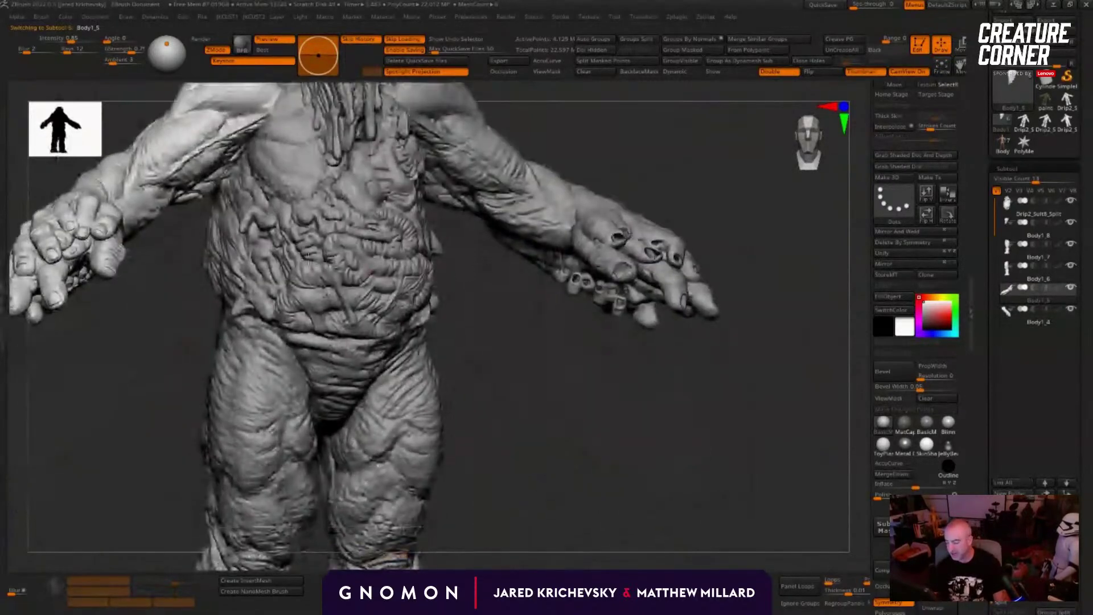
pyautogui.keyDown('alt'); pyautogui.click(399, 274); pyautogui.keyUp('alt')
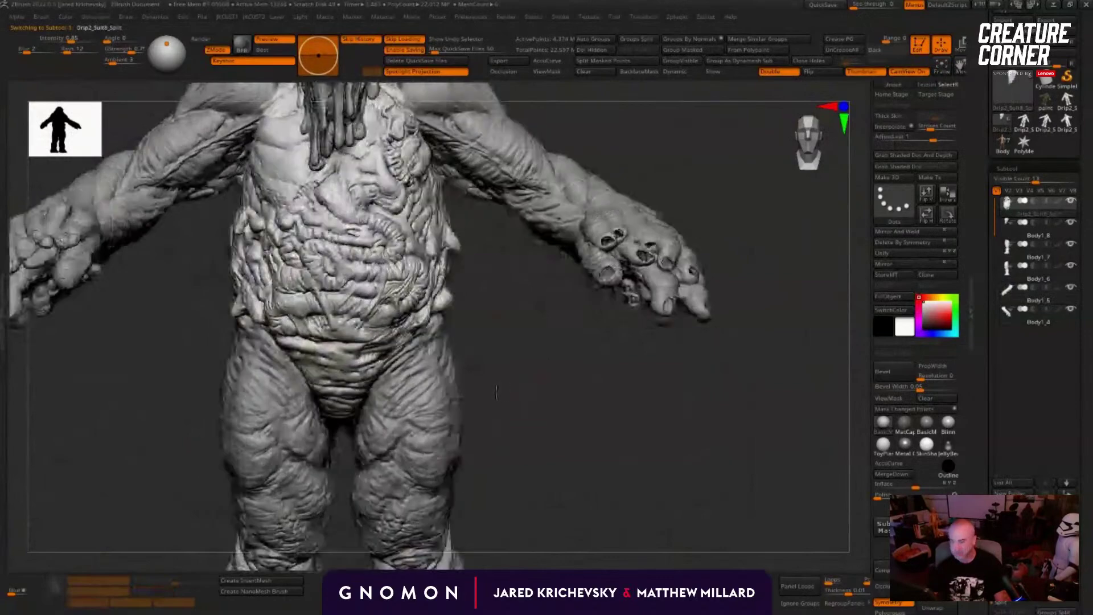
pyautogui.moveTo(695, 319); pyautogui.dragTo(583, 300)
# Step: Activate the arm subtools and examine the hands, legs, belly and chest of the grey sculpt up close
pyautogui.keyDown('alt'); pyautogui.click(410, 256); pyautogui.keyUp('alt')
pyautogui.moveTo(683, 327)
pyautogui.keyDown('alt'); pyautogui.mouseDown()
pyautogui.moveTo(682, 367)
pyautogui.moveTo(620, 400)
pyautogui.mouseUp(); pyautogui.keyUp('alt')
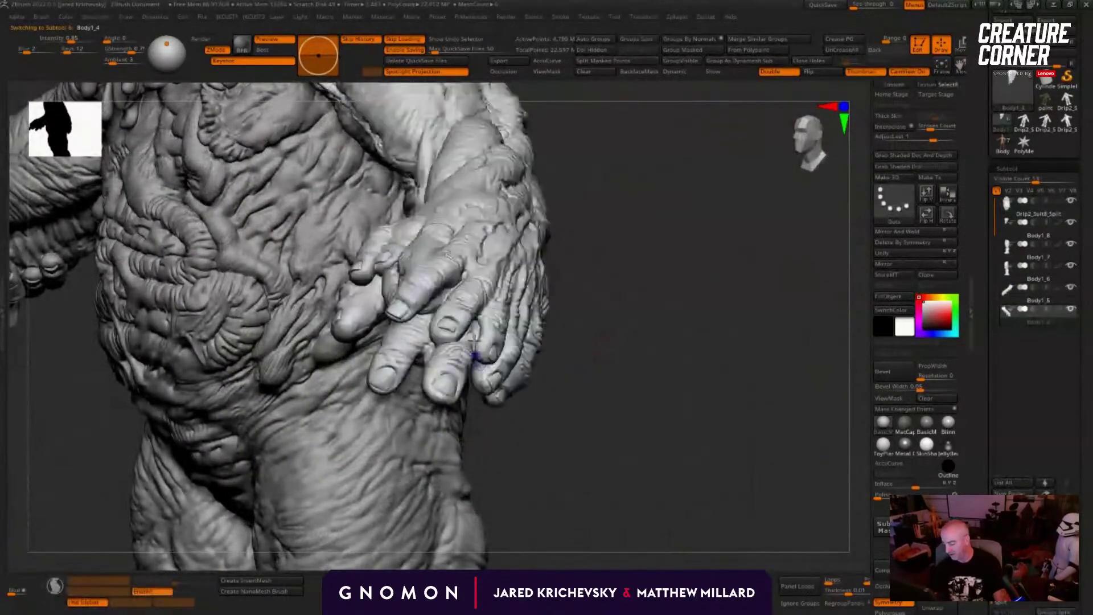
pyautogui.moveTo(586, 451); pyautogui.dragTo(147, 416)
pyautogui.keyDown('alt'); pyautogui.click(225, 307); pyautogui.keyUp('alt')
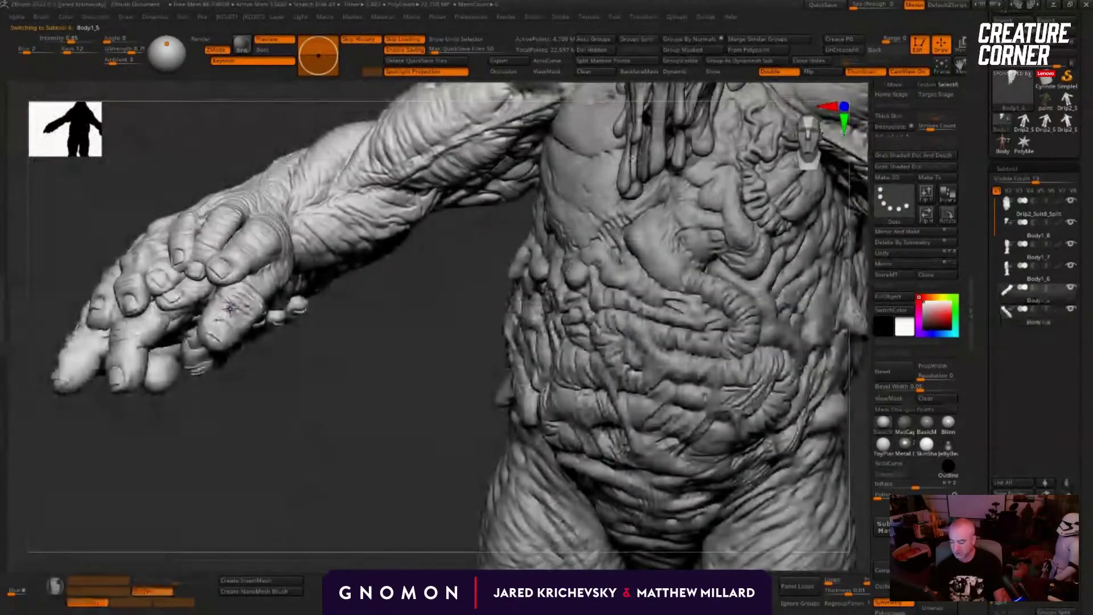
pyautogui.keyDown('alt'); pyautogui.moveTo(472, 502); pyautogui.dragTo(429, 283); pyautogui.keyUp('alt')
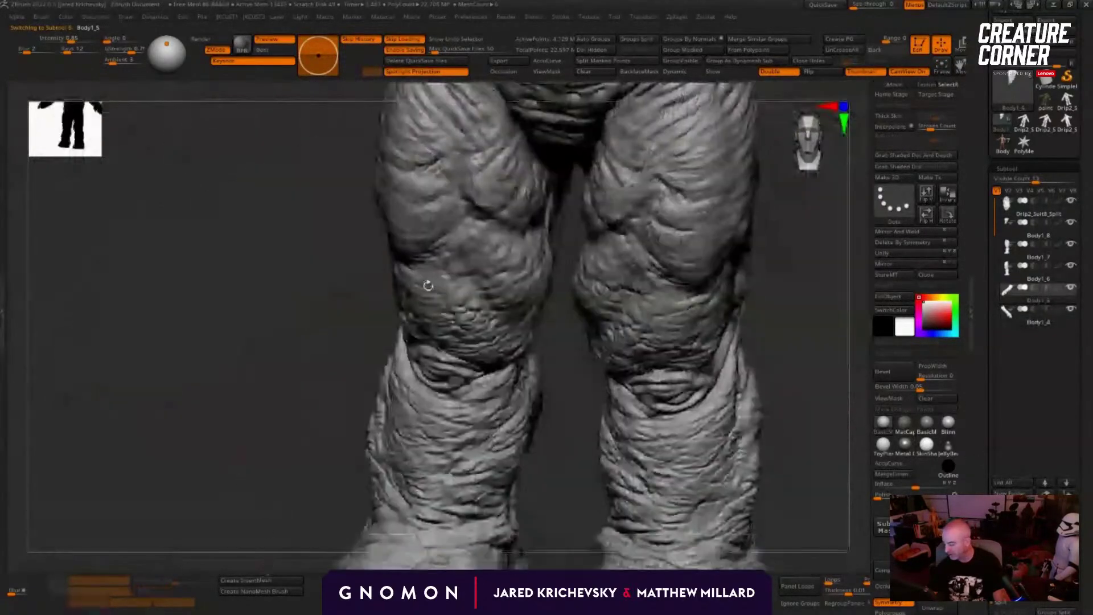
pyautogui.keyDown('alt'); pyautogui.moveTo(849, 248); pyautogui.dragTo(407, 195); pyautogui.keyUp('alt')
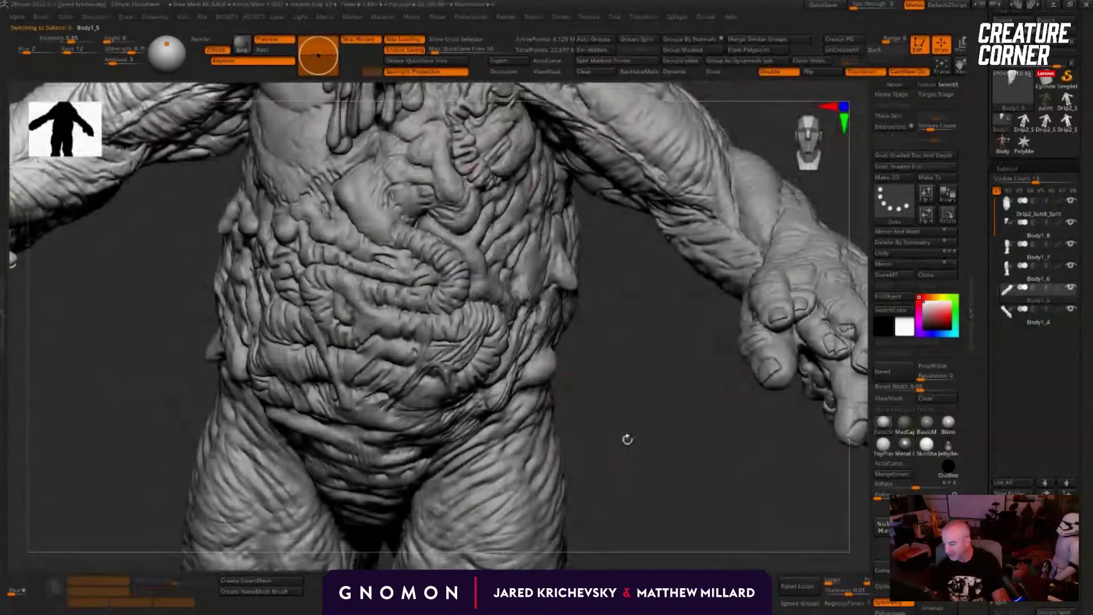
pyautogui.keyDown('alt'); pyautogui.moveTo(621, 355); pyautogui.dragTo(518, 552); pyautogui.keyUp('alt')
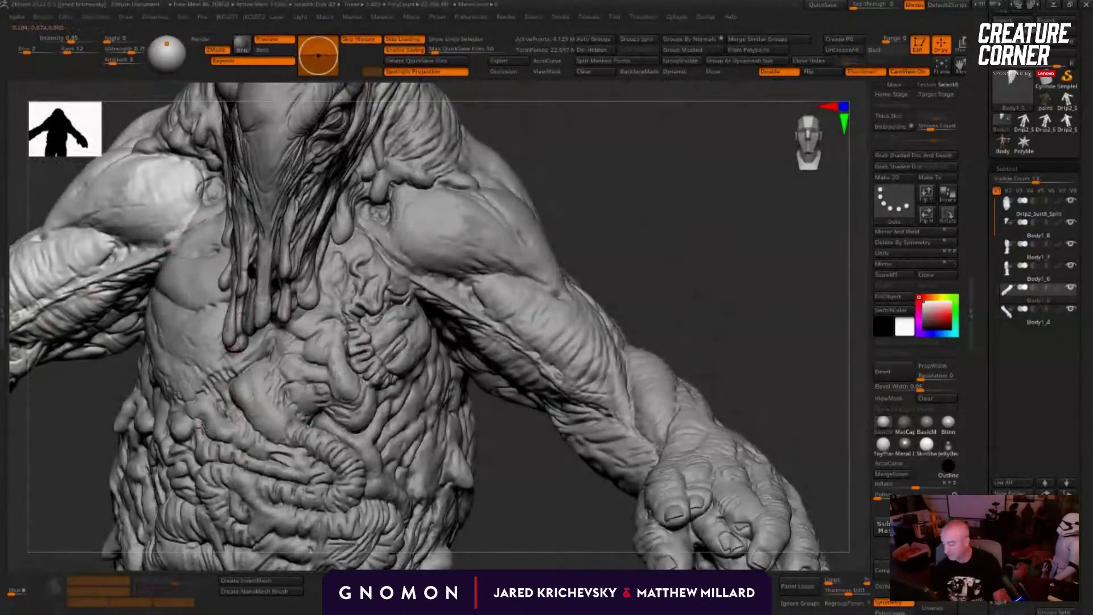
# Step: Isolate the torso subtool and open its ZRemesher geometry settings
pyautogui.keyDown('alt'); pyautogui.click(202, 428); pyautogui.keyUp('alt')
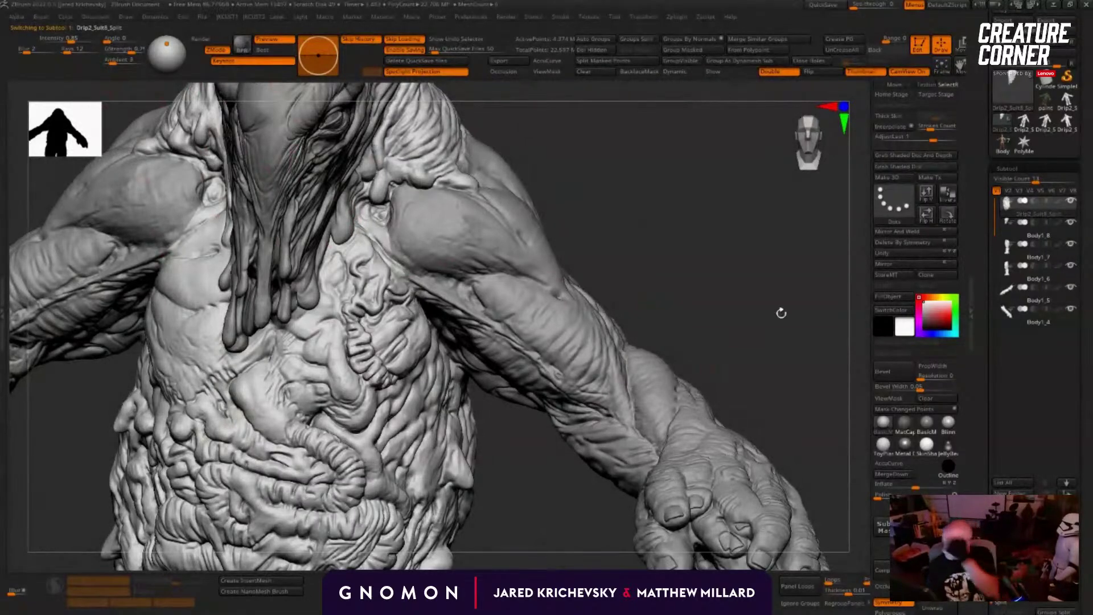
pyautogui.moveTo(1067, 548); pyautogui.dragTo(1067, 245)
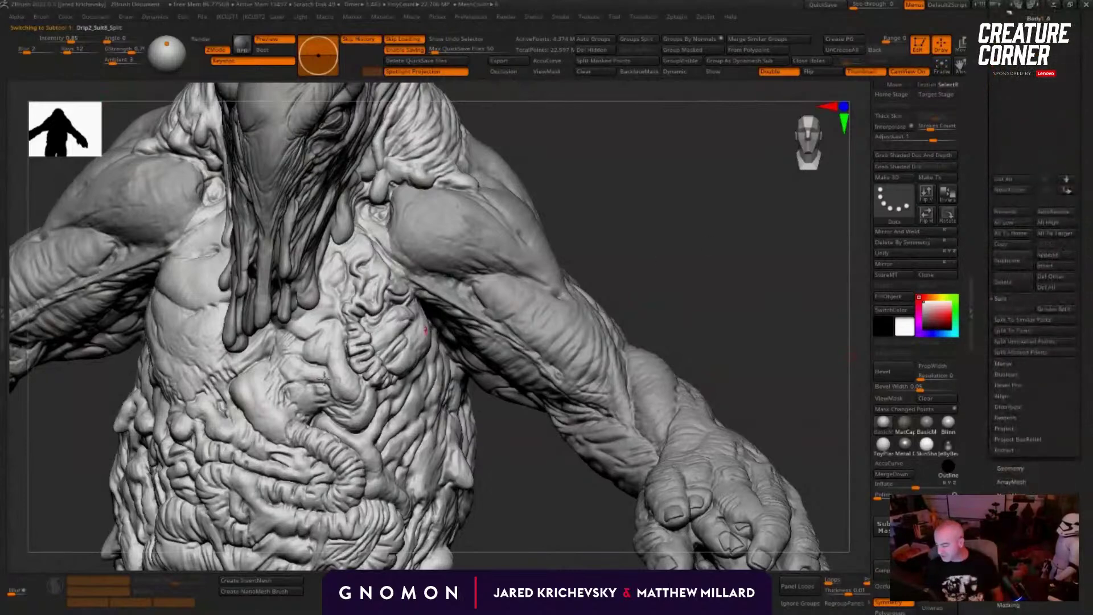
pyautogui.moveTo(1089, 499); pyautogui.dragTo(1085, 455)
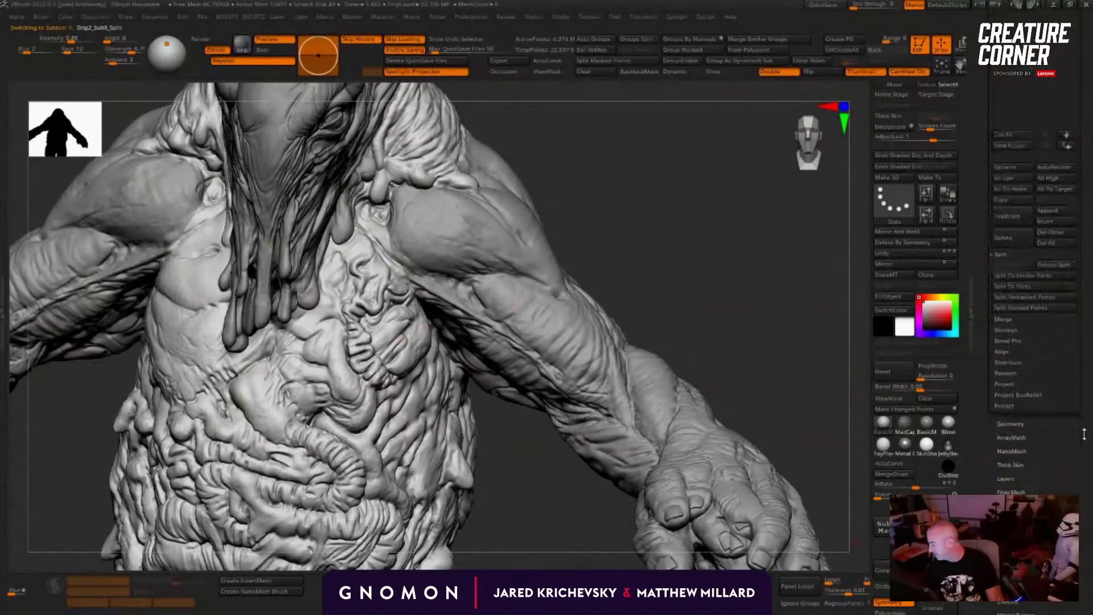
pyautogui.click(1028, 426)
pyautogui.hotkey('shift', 's')
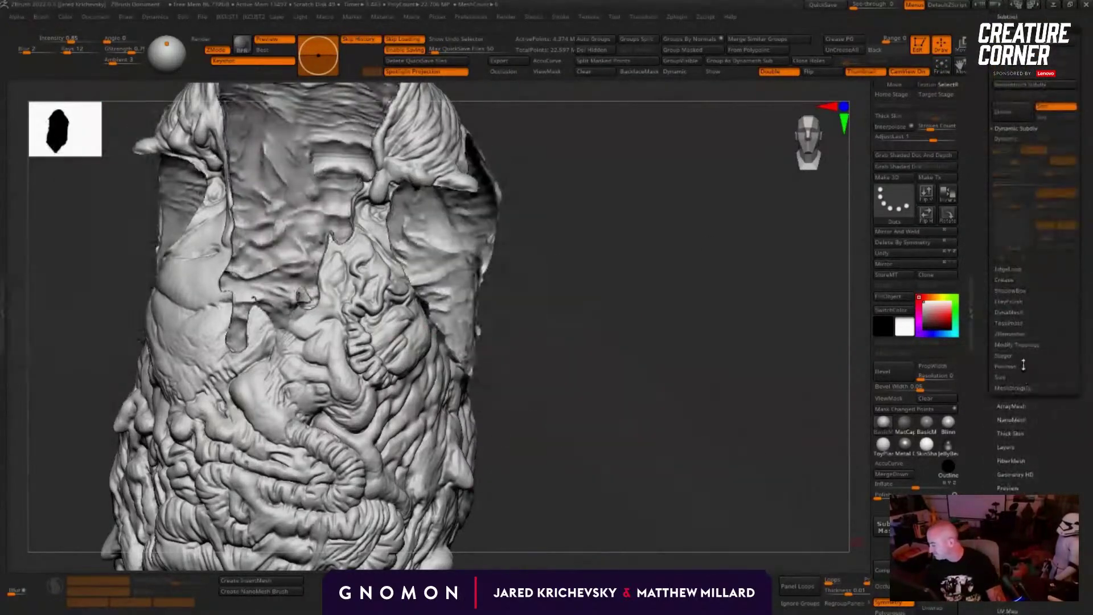
pyautogui.click(1016, 335)
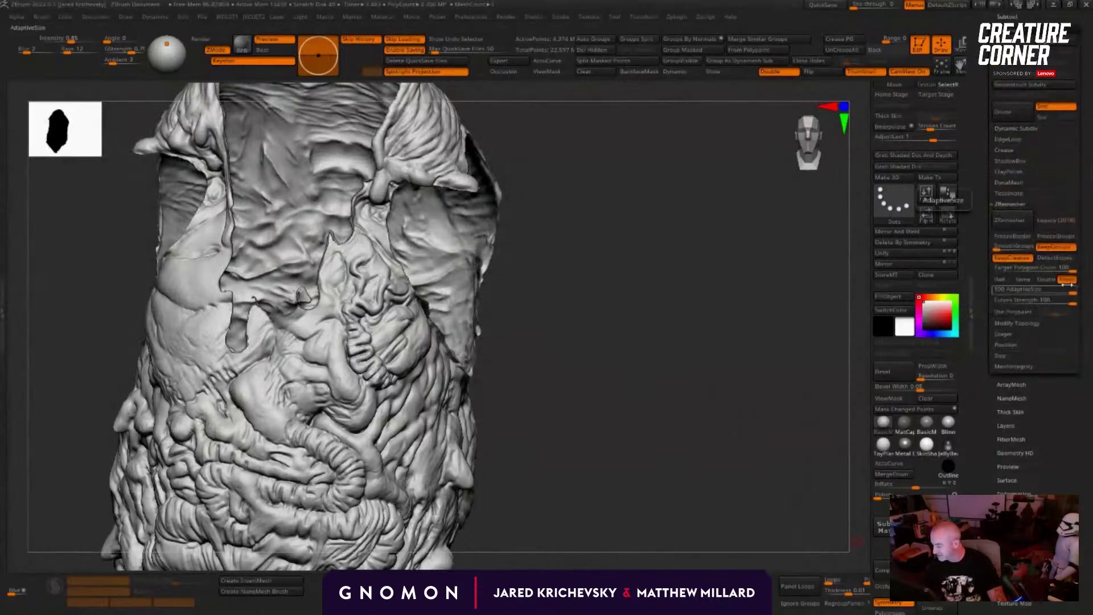
# Step: Set the torso's ZRemesher target polygon count to 30 and enable detection of hard edges
pyautogui.hotkey('shift', 'f')
pyautogui.hotkey('shift', 'f')
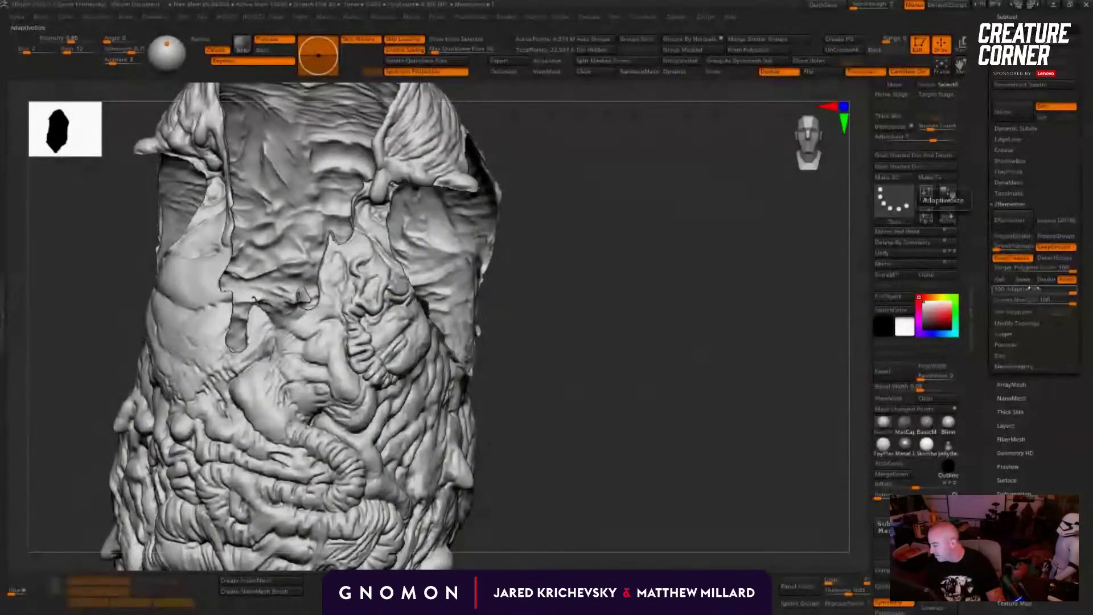
pyautogui.click(1035, 269)
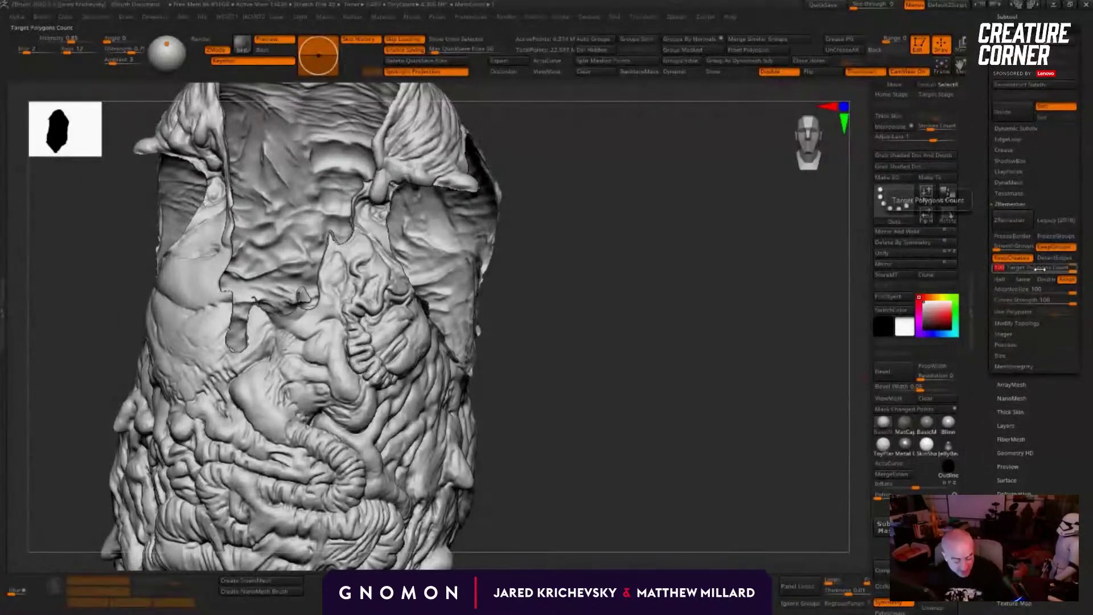
pyautogui.write('25')
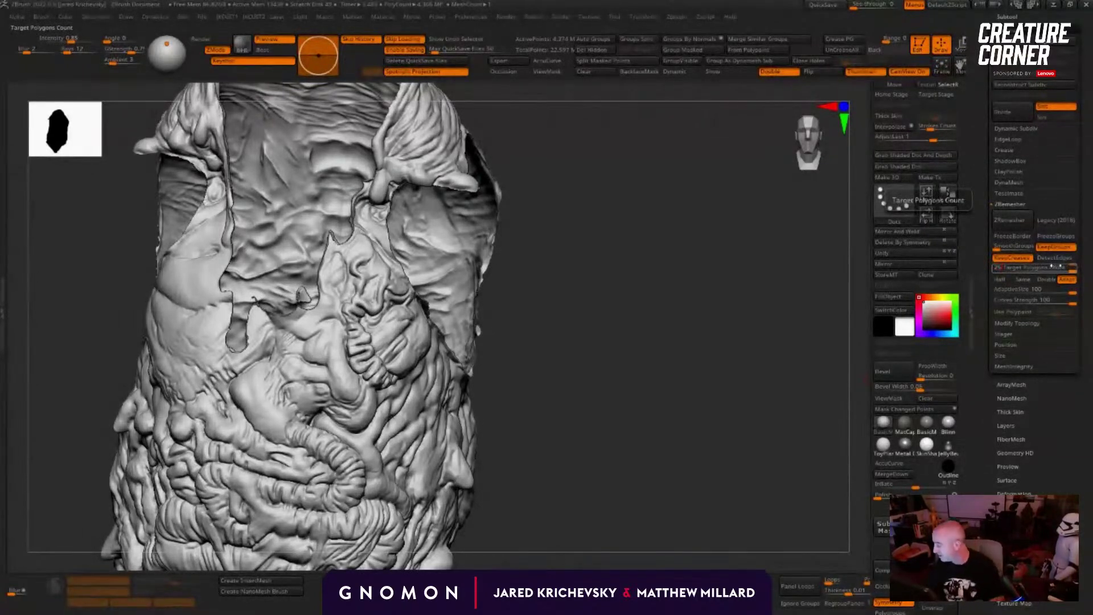
pyautogui.press('Return')
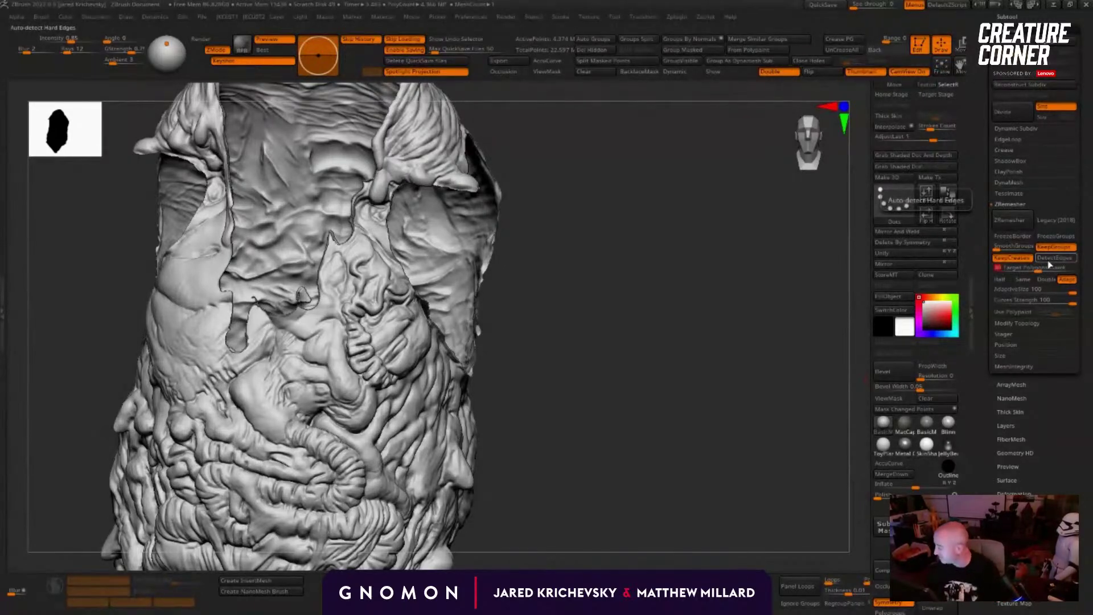
pyautogui.click(1059, 259)
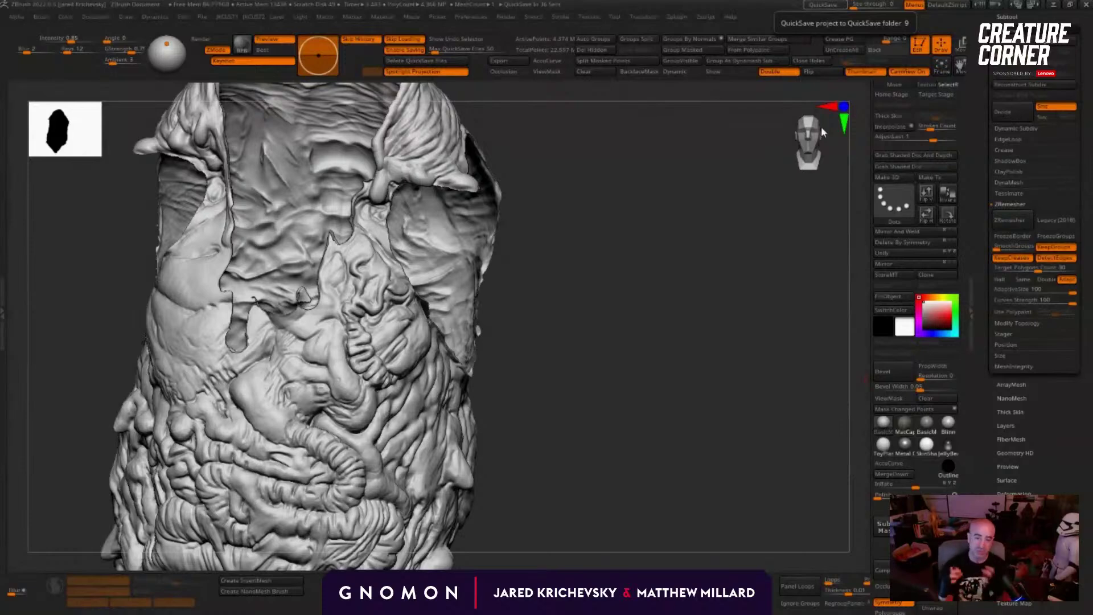
# Step: Examine the isolated torso shell's neck and arm openings, belly folds and lower edge
pyautogui.moveTo(605, 444); pyautogui.dragTo(616, 428)
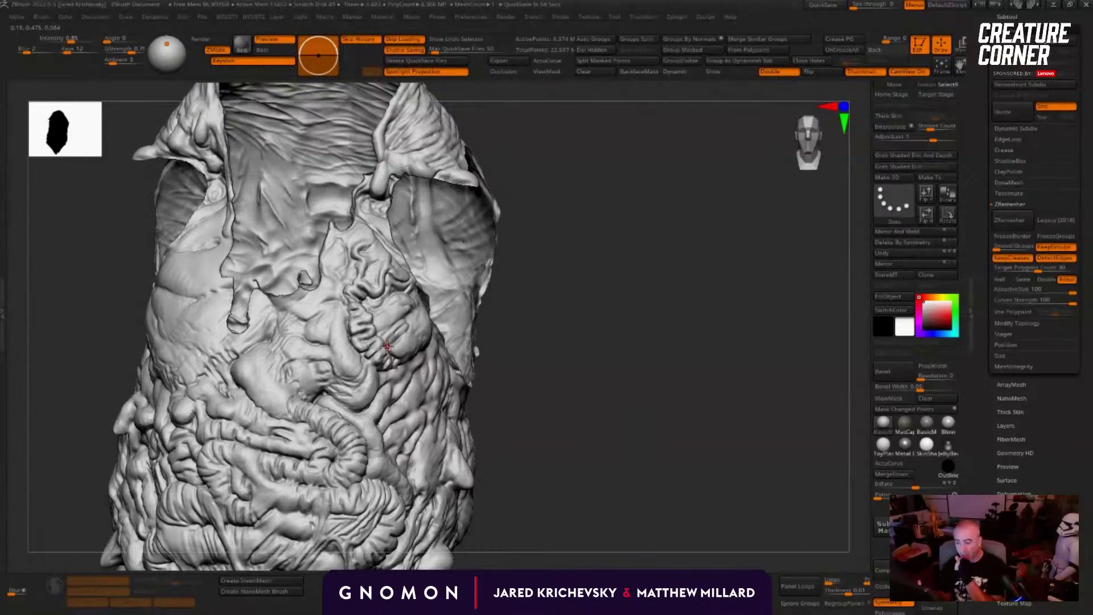
pyautogui.moveTo(593, 419)
pyautogui.mouseDown()
pyautogui.moveTo(607, 425)
pyautogui.moveTo(697, 384)
pyautogui.mouseUp()
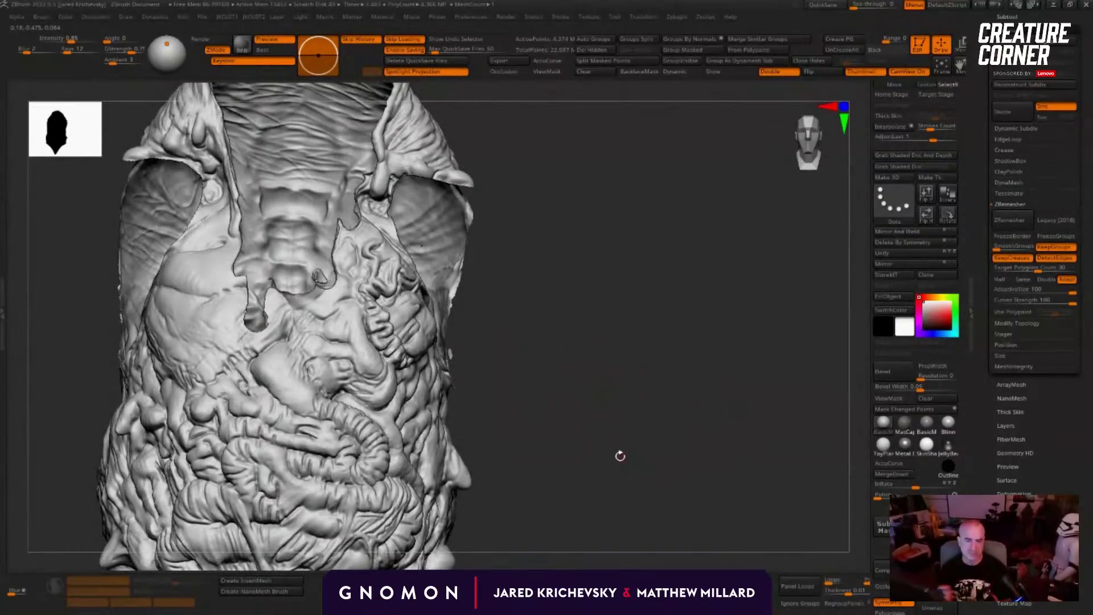
pyautogui.moveTo(569, 415)
pyautogui.mouseDown()
pyautogui.moveTo(650, 478)
pyautogui.moveTo(639, 301)
pyautogui.mouseUp()
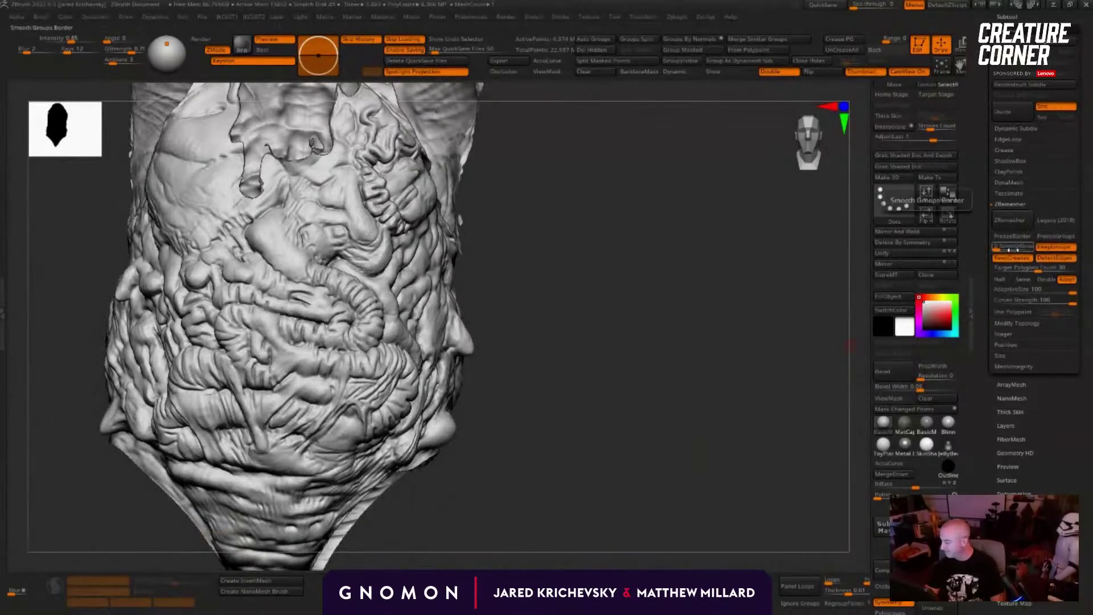
# Step: Run ZRemesher on the isolated torso shell
pyautogui.click(992, 221)
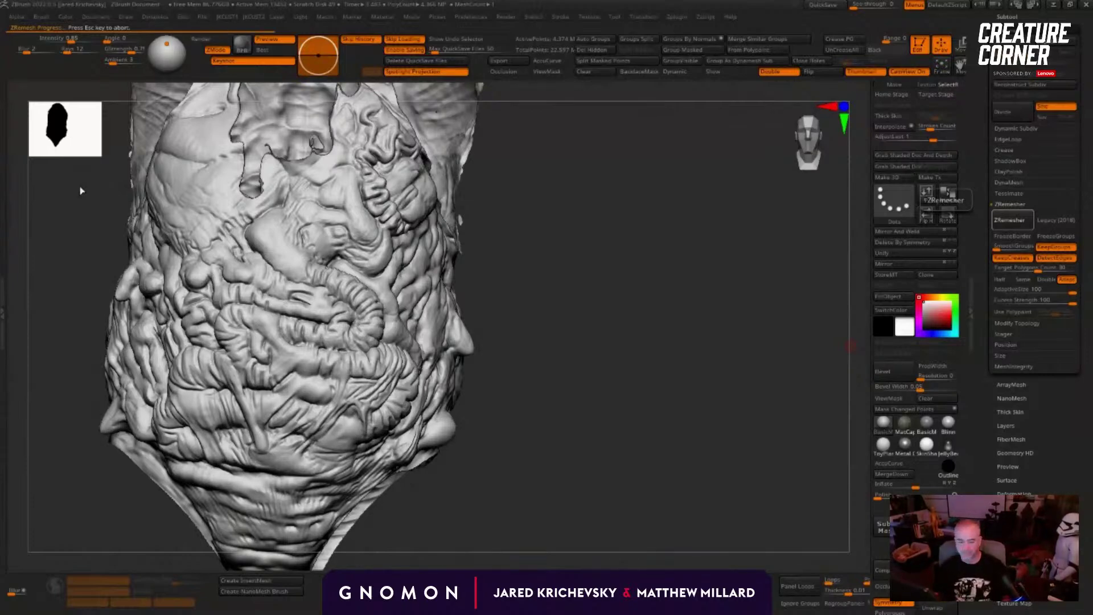
# Step: Switch to KeyShot and examine the rendered creature's head, drips, torn vest, belly and outstretched arms
pyautogui.hotkey('alt', 'Tab')
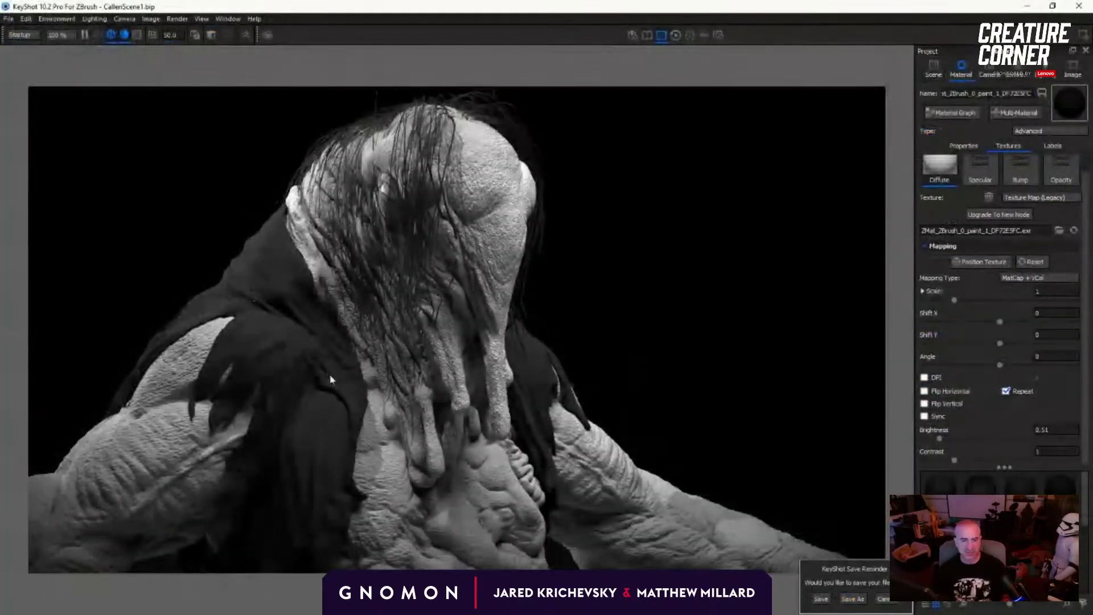
pyautogui.scroll(-5, 502, 390)
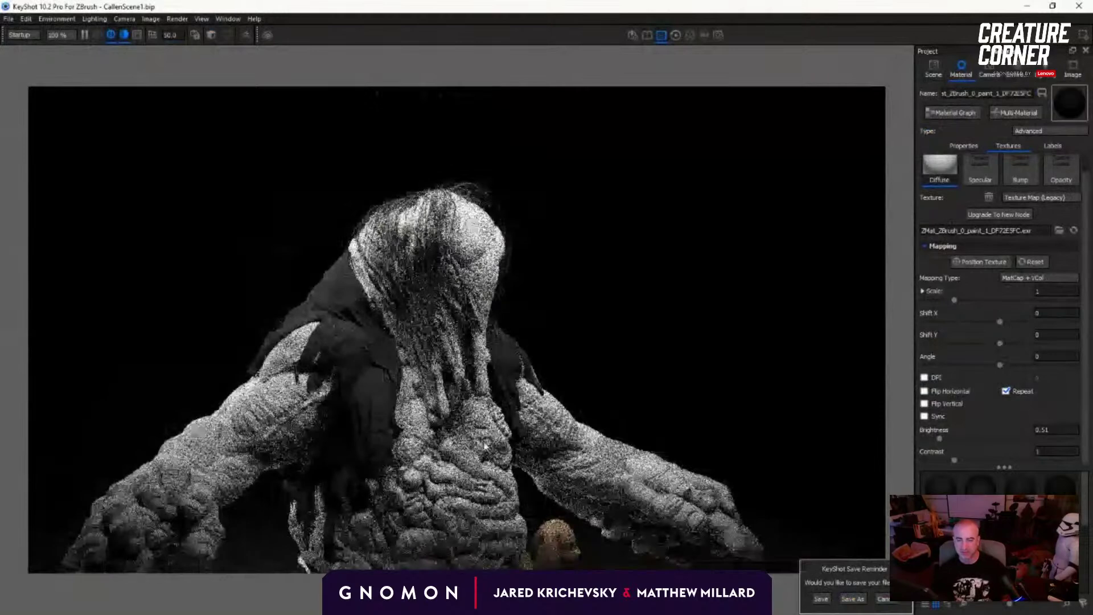
pyautogui.moveTo(501, 393); pyautogui.dragTo(480, 333, button='middle')
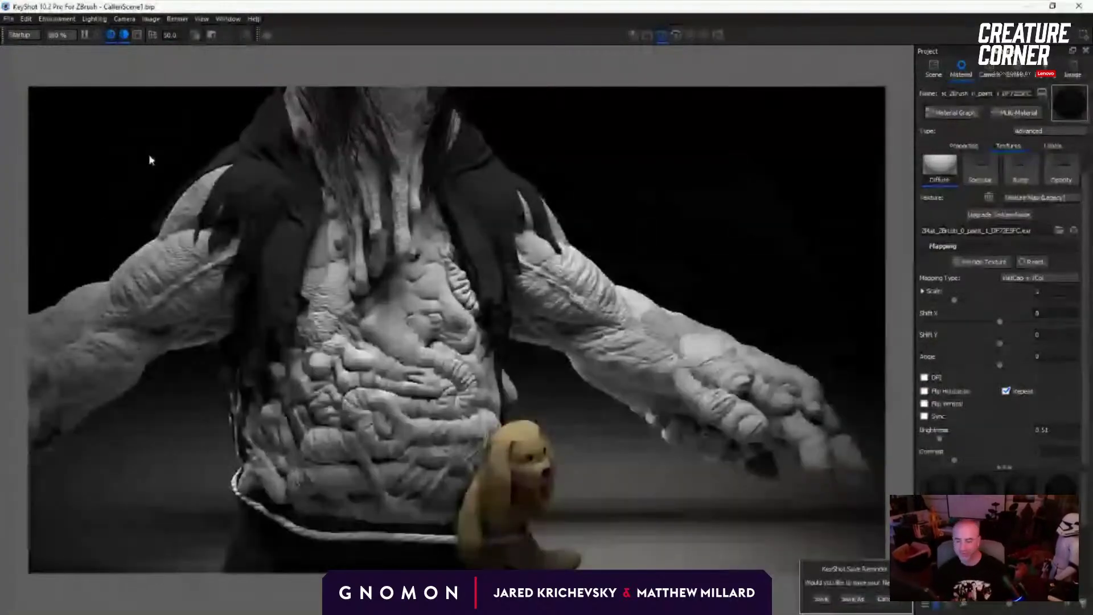
pyautogui.scroll(-5, 254, 298)
pyautogui.moveTo(484, 304); pyautogui.dragTo(517, 320)
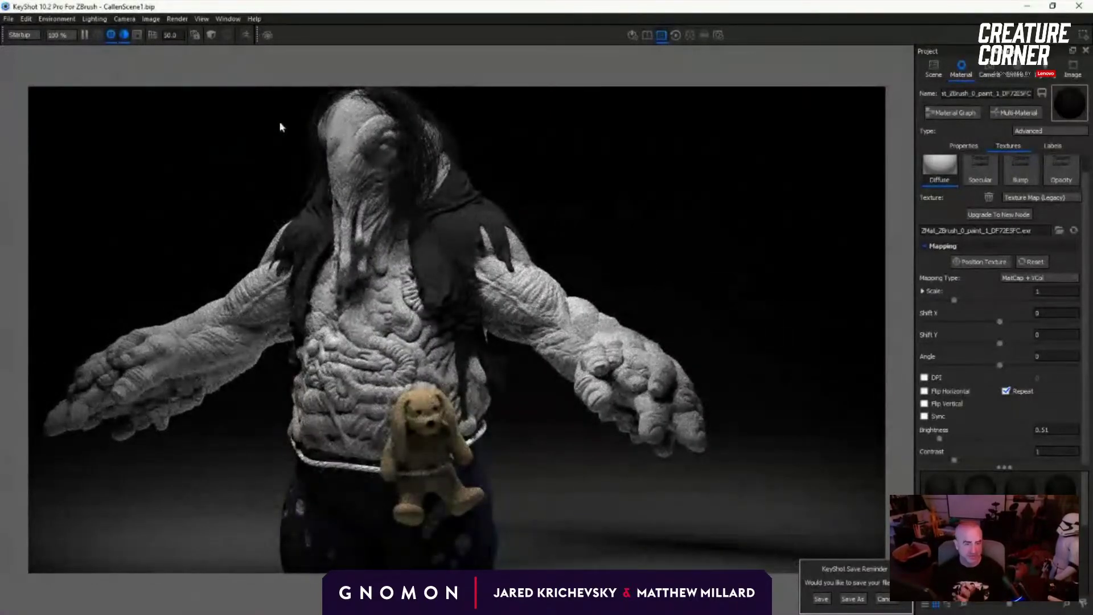
pyautogui.scroll(5, 492, 363)
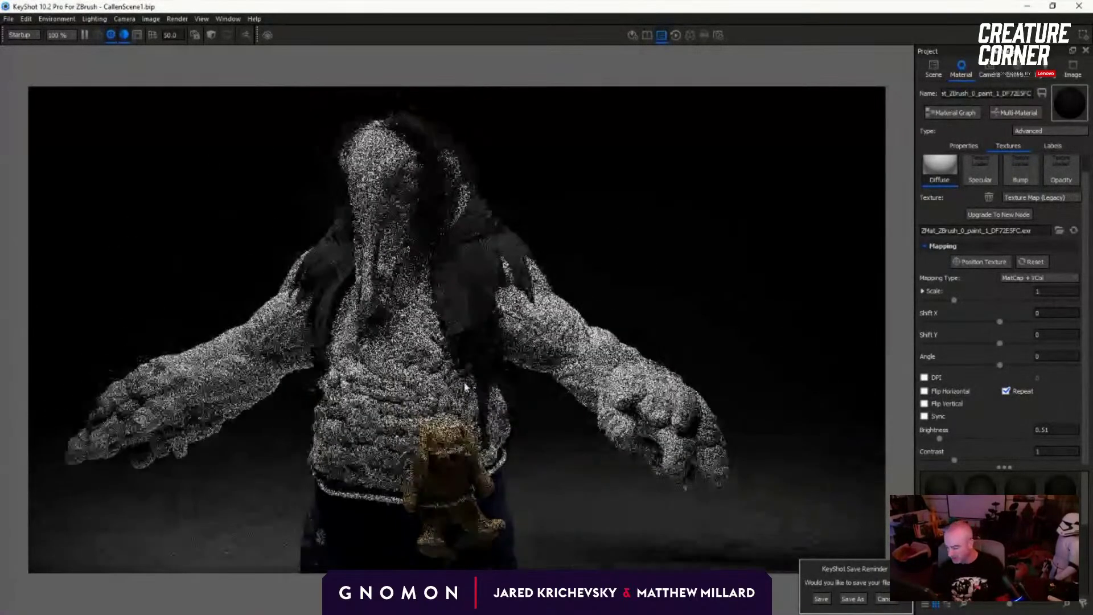
pyautogui.moveTo(492, 362); pyautogui.dragTo(493, 296)
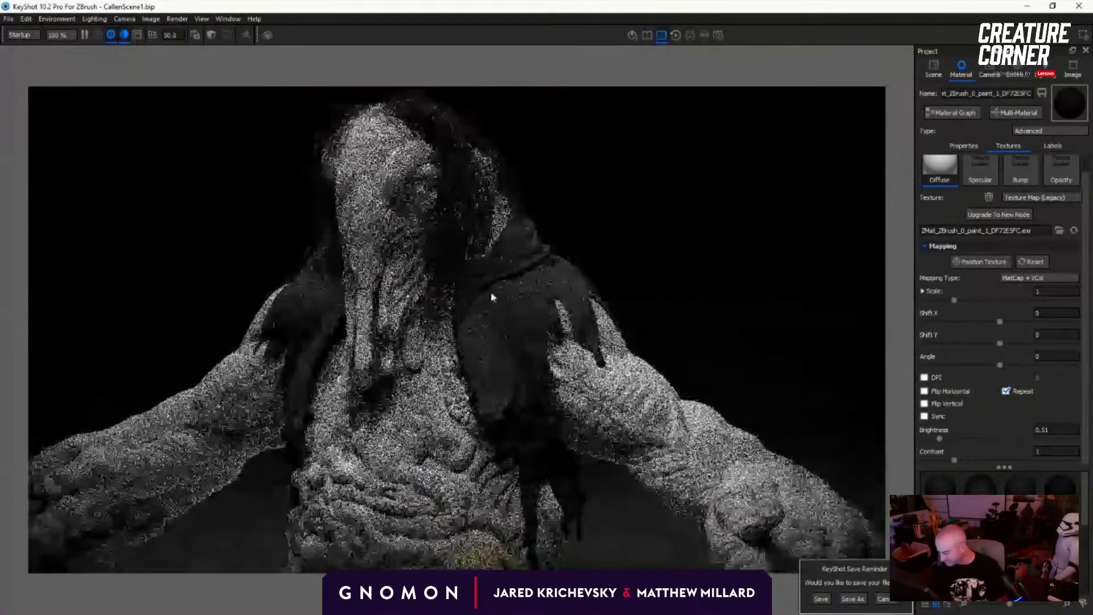
pyautogui.scroll(2, 491, 293)
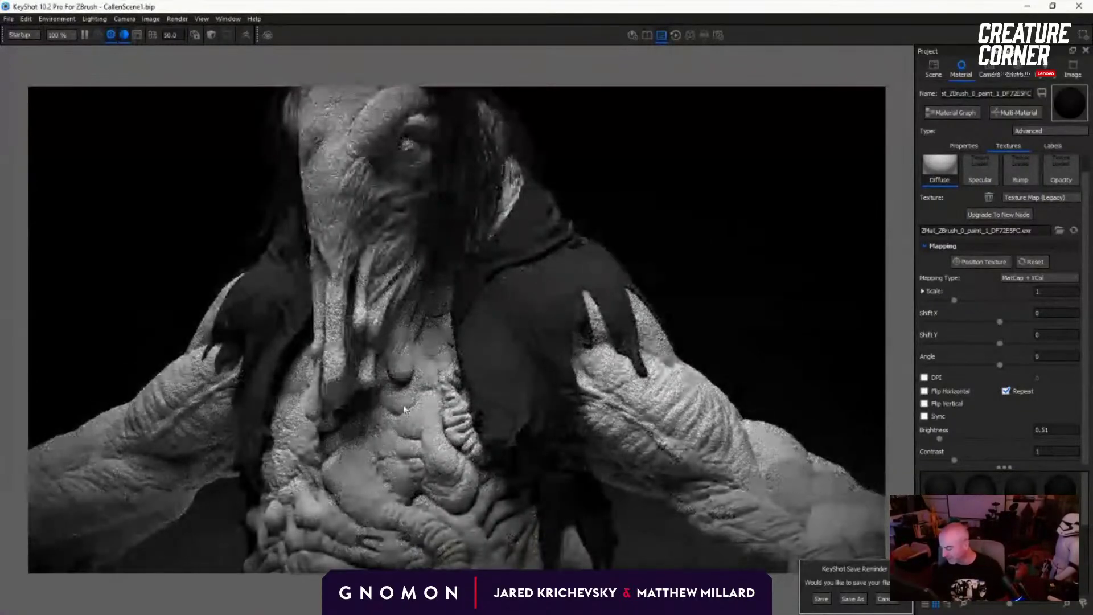
pyautogui.scroll(1, 391, 313)
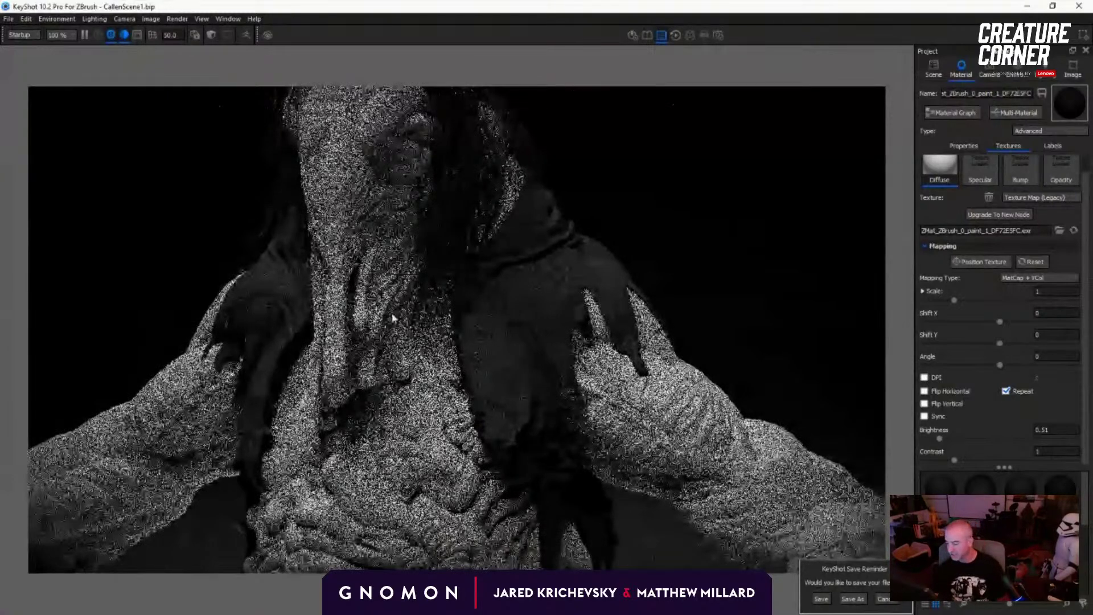
pyautogui.scroll(-2, 222, 171)
pyautogui.moveTo(222, 170); pyautogui.dragTo(187, 238, button='middle')
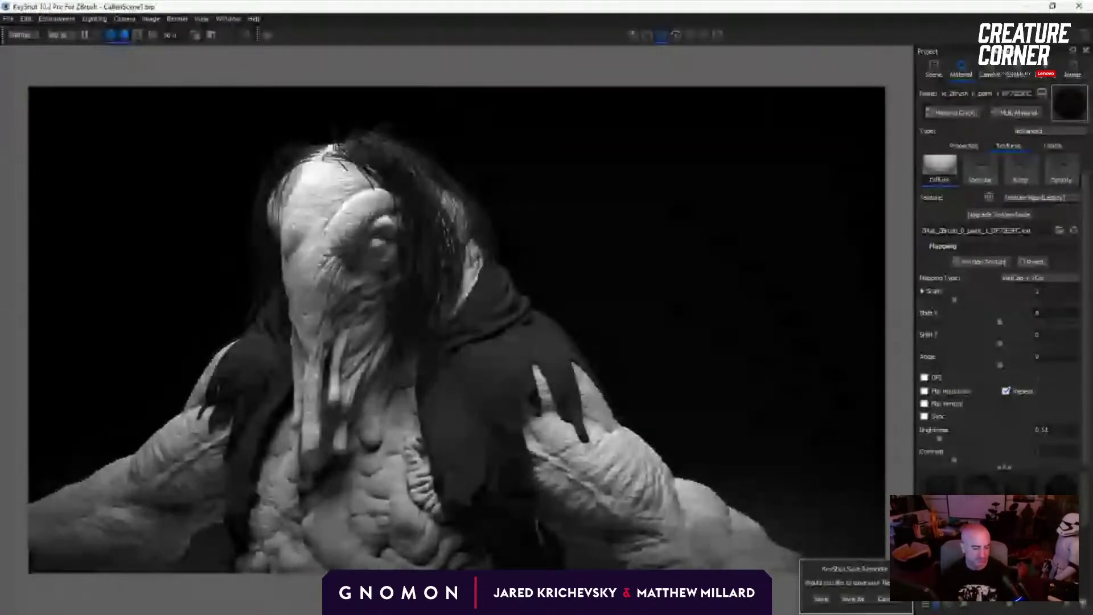
# Step: Return to ZBrush and inspect the remeshed torso's polygon wireframe around the belly and side folds
pyautogui.hotkey('alt', 'Tab')
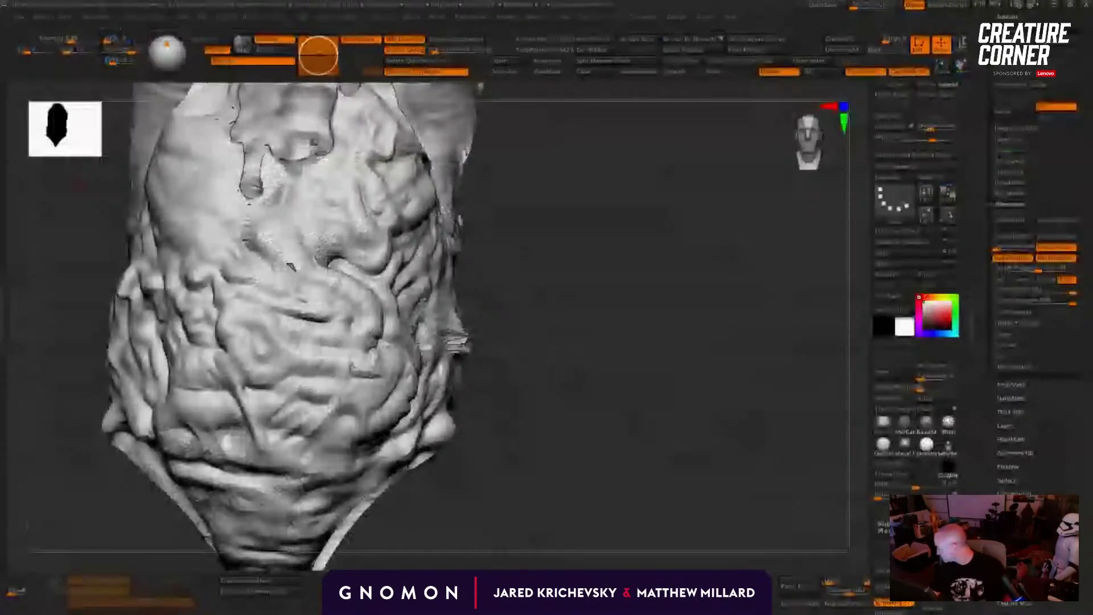
pyautogui.hotkey('alt', 'Tab')
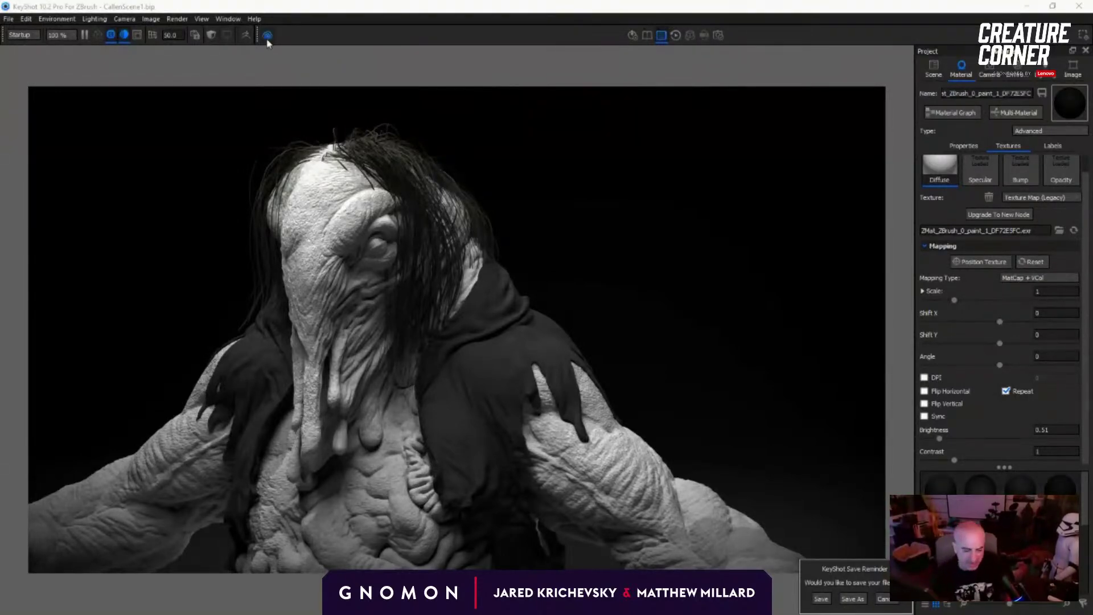
pyautogui.hotkey('alt', 'Tab')
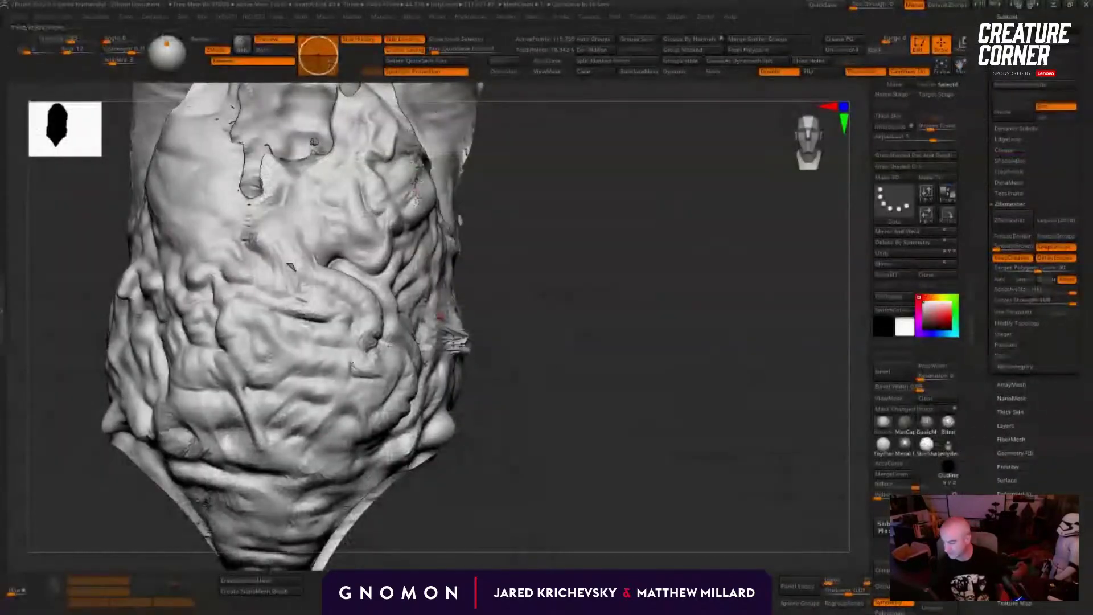
pyautogui.moveTo(554, 358)
pyautogui.mouseDown()
pyautogui.moveTo(608, 388)
pyautogui.moveTo(615, 355)
pyautogui.moveTo(661, 410)
pyautogui.moveTo(641, 427)
pyautogui.moveTo(598, 433)
pyautogui.mouseUp()
pyautogui.hotkey('shift', 'f')
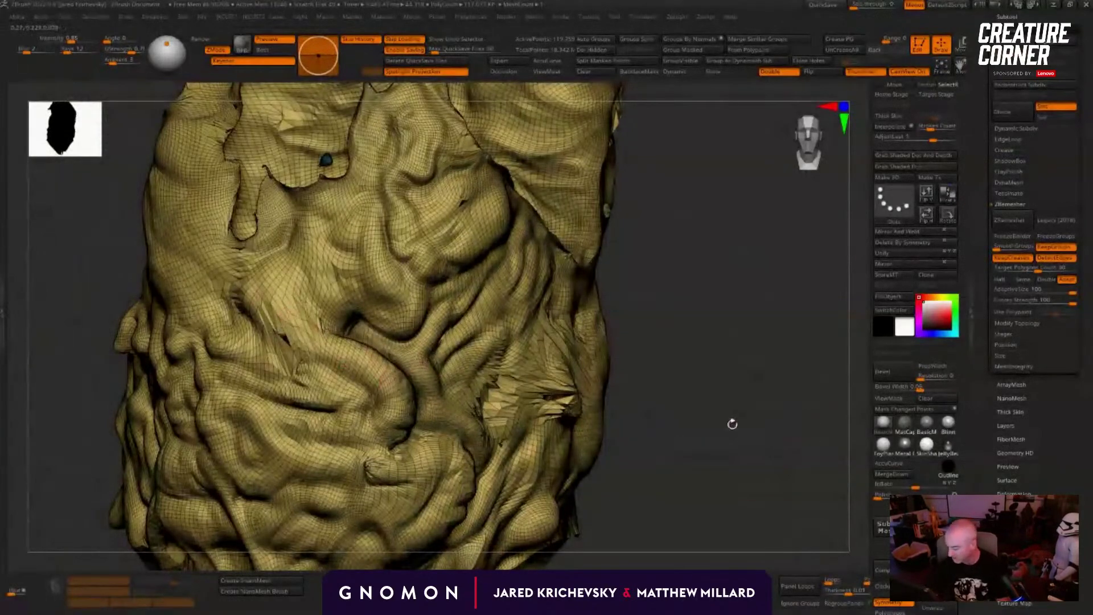
pyautogui.keyDown('alt'); pyautogui.moveTo(733, 425); pyautogui.dragTo(712, 393); pyautogui.keyUp('alt')
pyautogui.moveTo(808, 425); pyautogui.dragTo(759, 432)
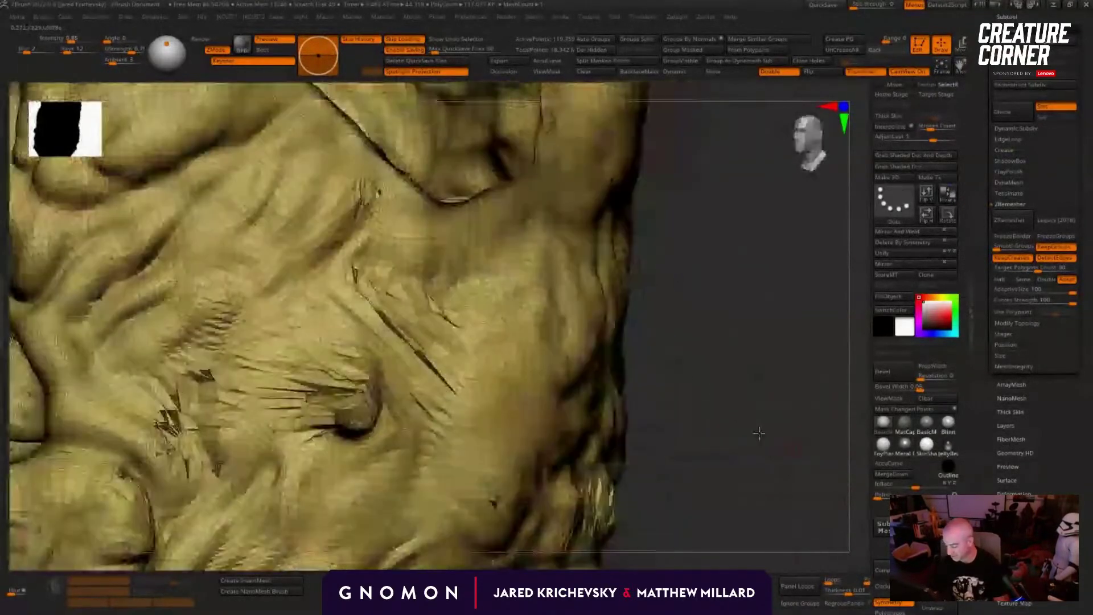
pyautogui.moveTo(676, 501); pyautogui.dragTo(676, 387)
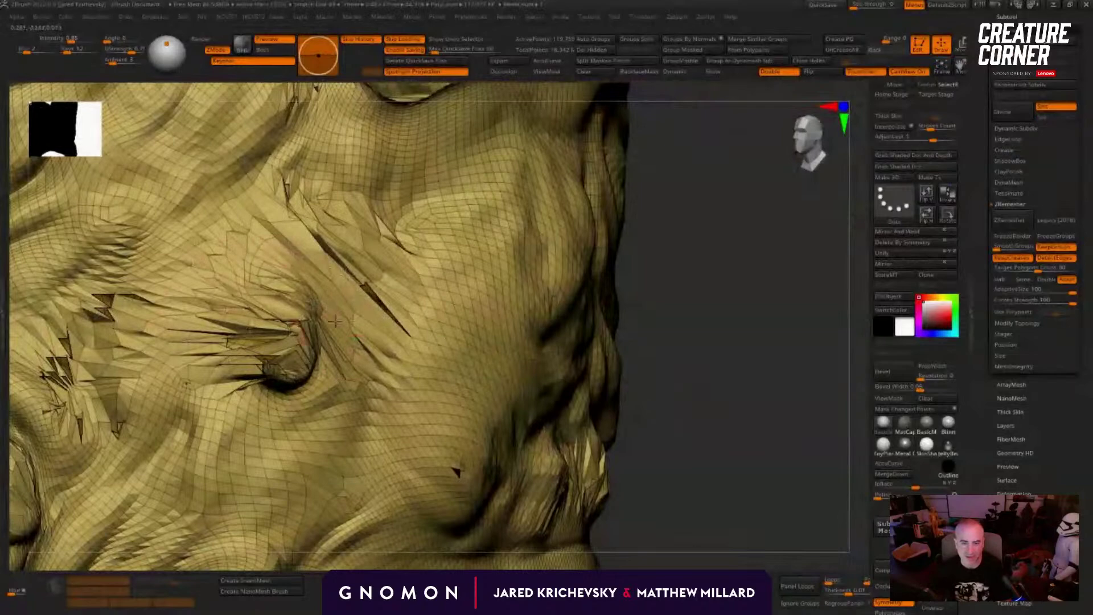
# Step: Undo the torso remesh and run ZRemesher again with a target polygon count of 100
pyautogui.press('ctrl')
pyautogui.hotkey('ctrl', 'z')
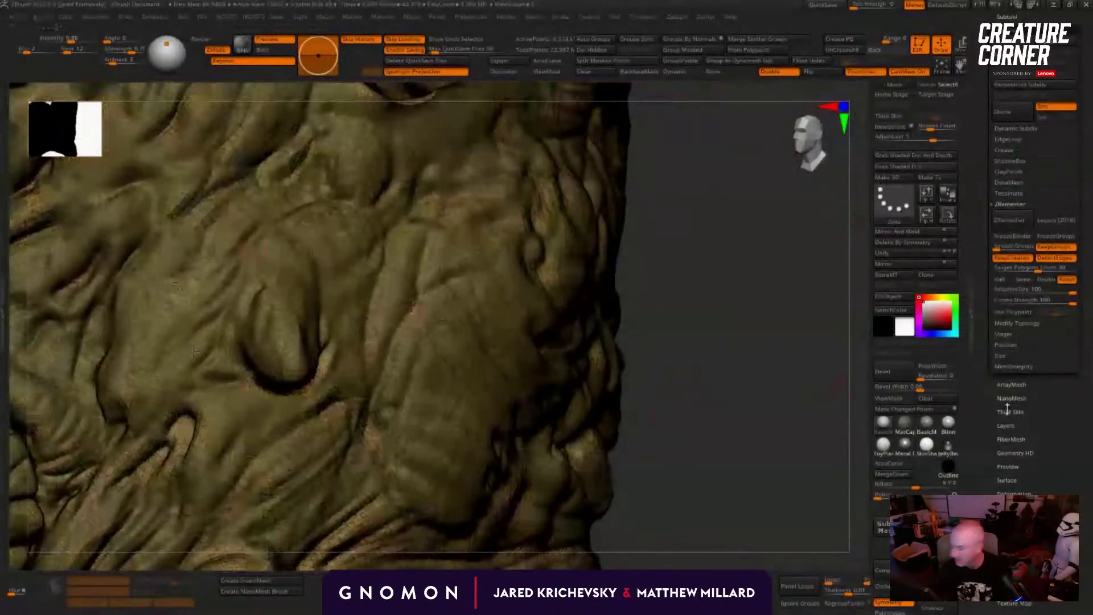
pyautogui.moveTo(746, 354); pyautogui.dragTo(791, 360)
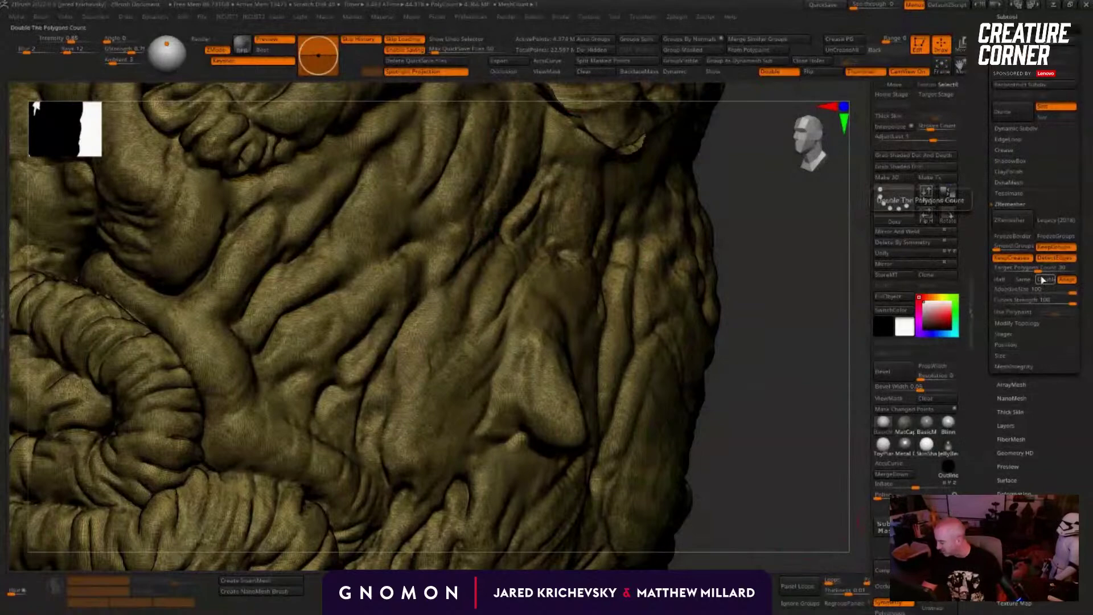
pyautogui.click(1010, 220)
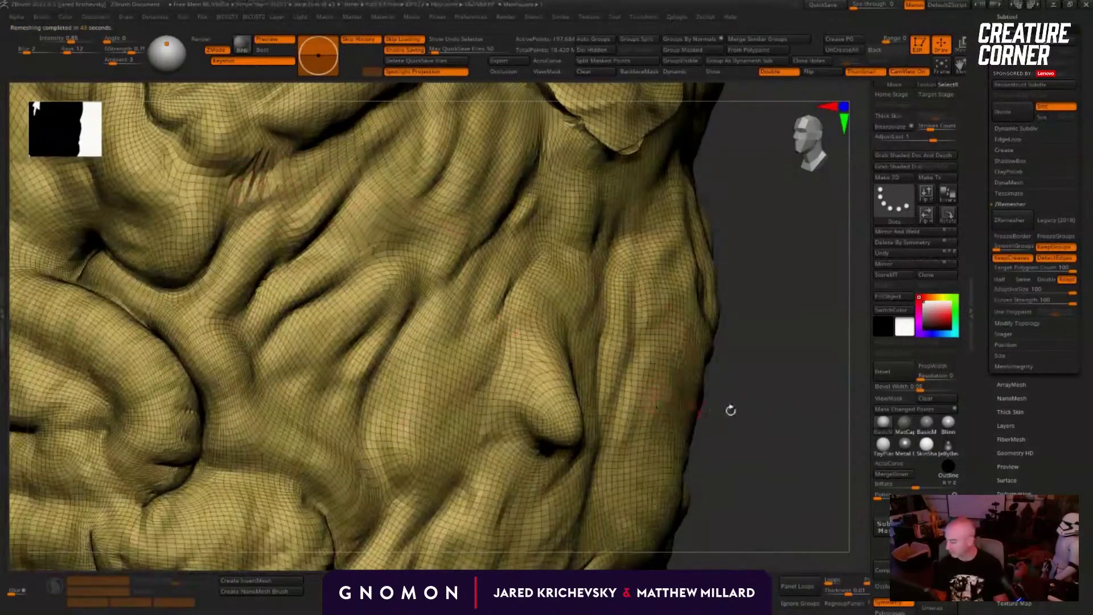
# Step: Set the target polygon count to 30 and remesh the torso once more
pyautogui.keyDown('alt'); pyautogui.moveTo(750, 414); pyautogui.dragTo(733, 316); pyautogui.keyUp('alt')
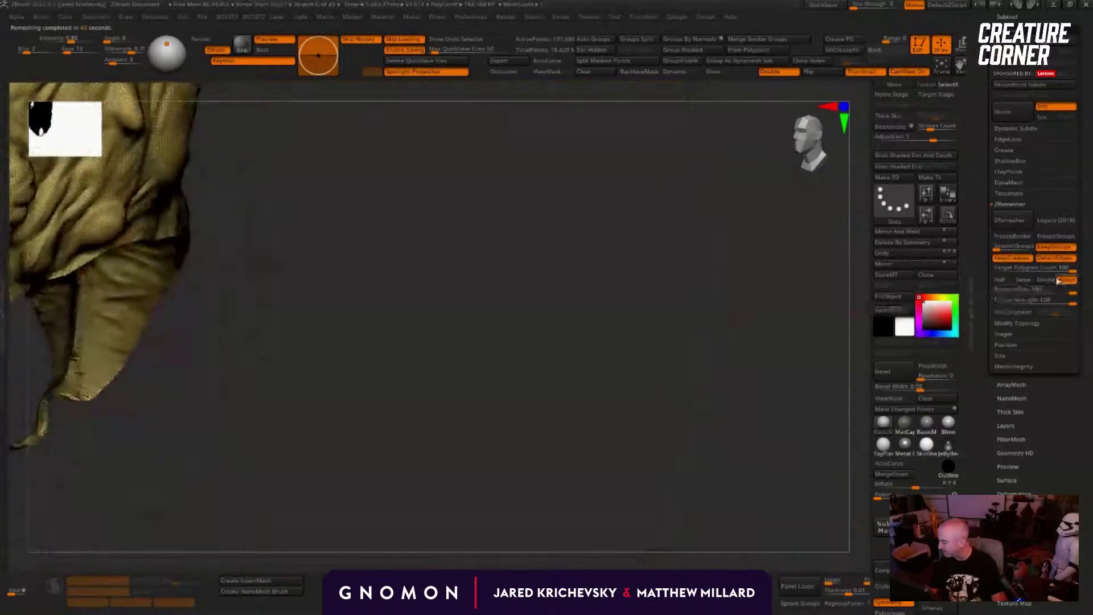
pyautogui.click(1028, 269)
pyautogui.write('30')
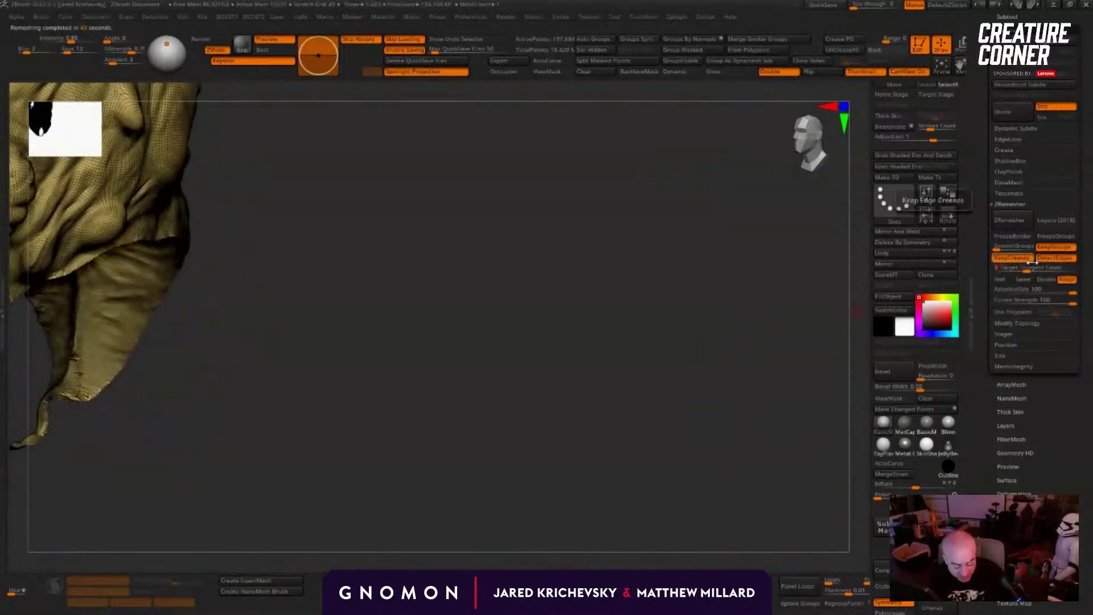
pyautogui.press('Return')
pyautogui.click(1013, 222)
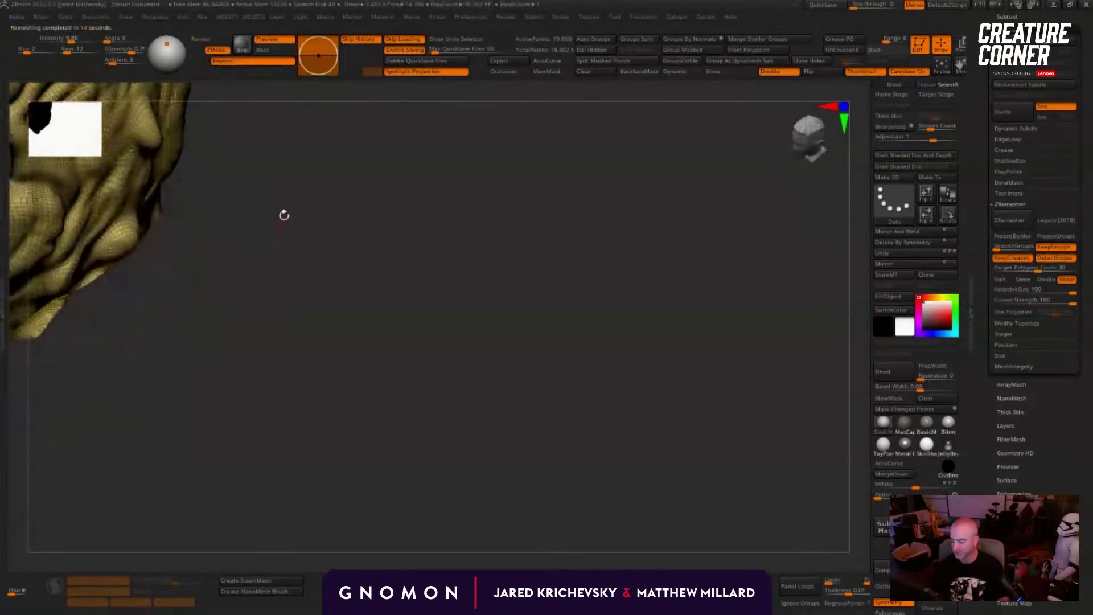
# Step: Remesh the torso with the Half option and check the topology across the belly and chest
pyautogui.moveTo(576, 373)
pyautogui.mouseDown()
pyautogui.moveTo(618, 361)
pyautogui.moveTo(605, 327)
pyautogui.moveTo(471, 304)
pyautogui.moveTo(534, 290)
pyautogui.mouseUp()
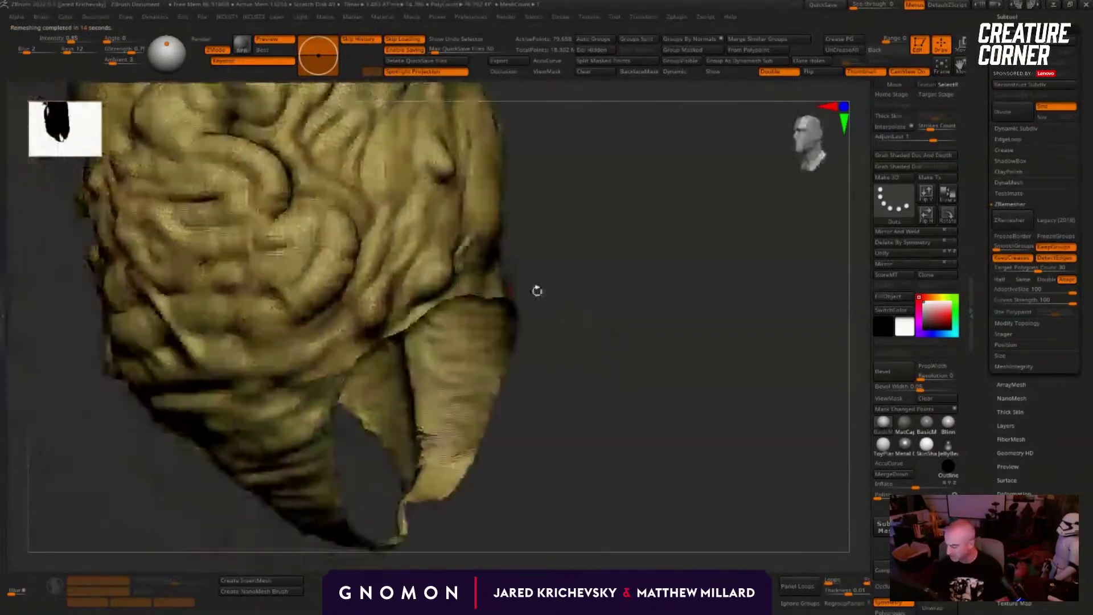
pyautogui.click(999, 280)
pyautogui.click(1009, 220)
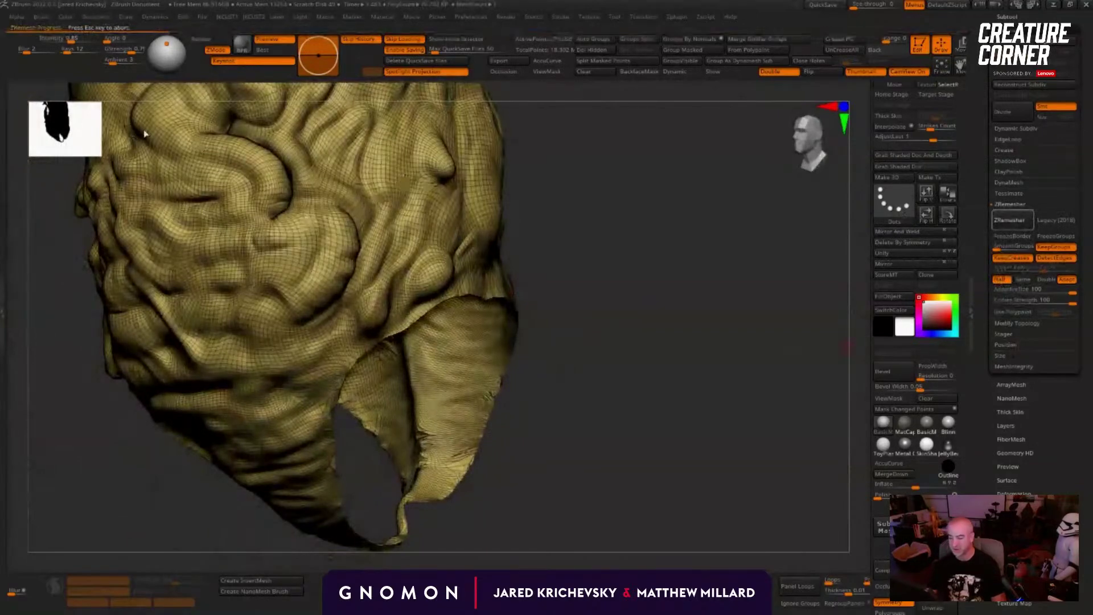
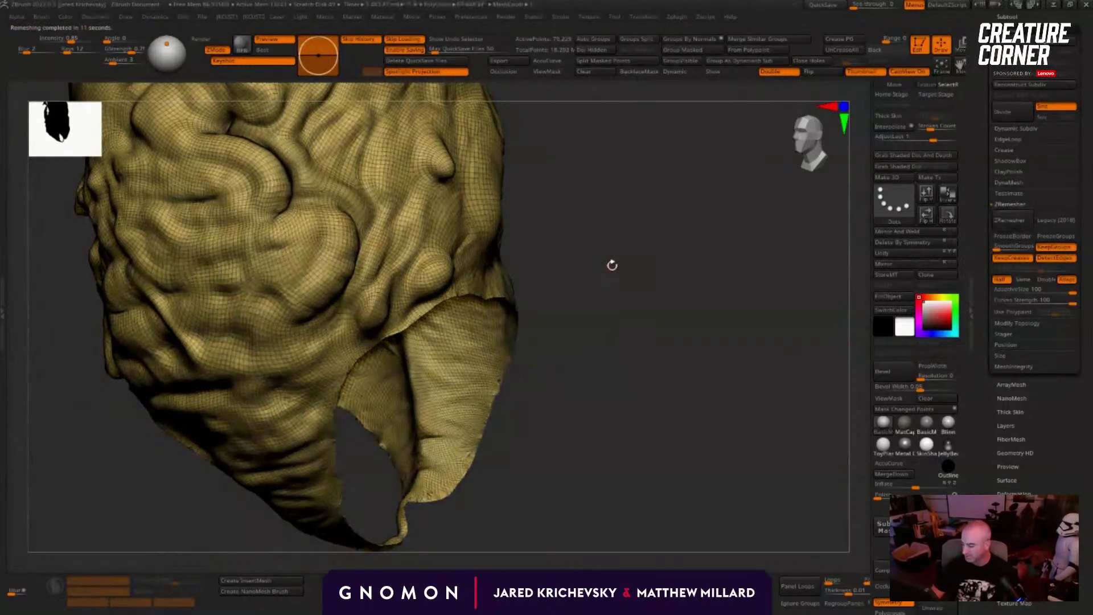
pyautogui.moveTo(627, 257); pyautogui.dragTo(653, 251)
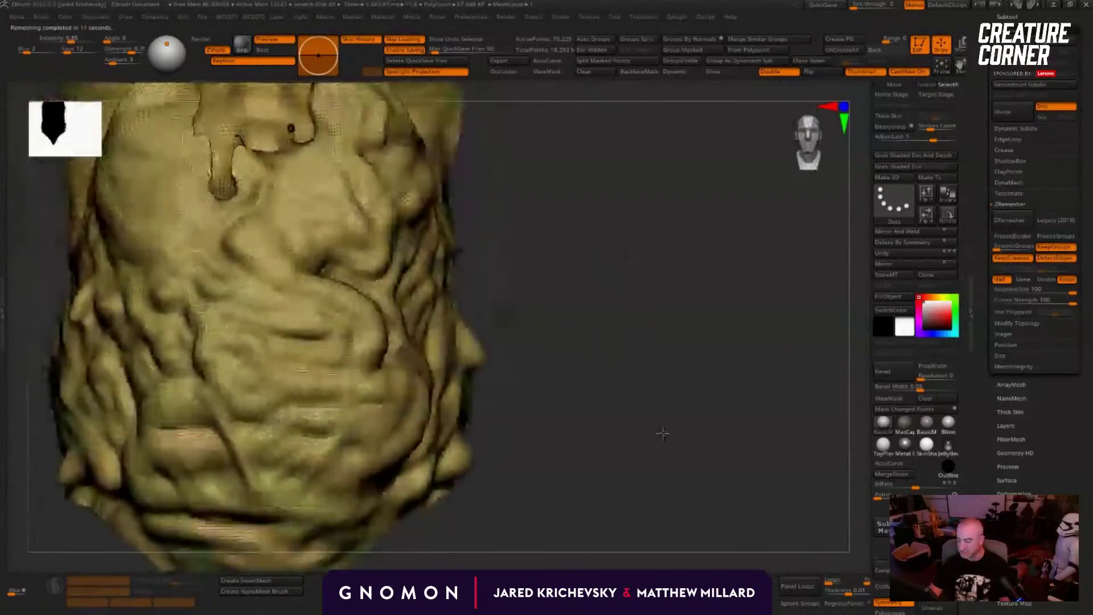
pyautogui.moveTo(658, 435)
pyautogui.mouseDown()
pyautogui.moveTo(600, 295)
pyautogui.moveTo(494, 364)
pyautogui.moveTo(537, 339)
pyautogui.moveTo(702, 320)
pyautogui.moveTo(669, 363)
pyautogui.mouseUp()
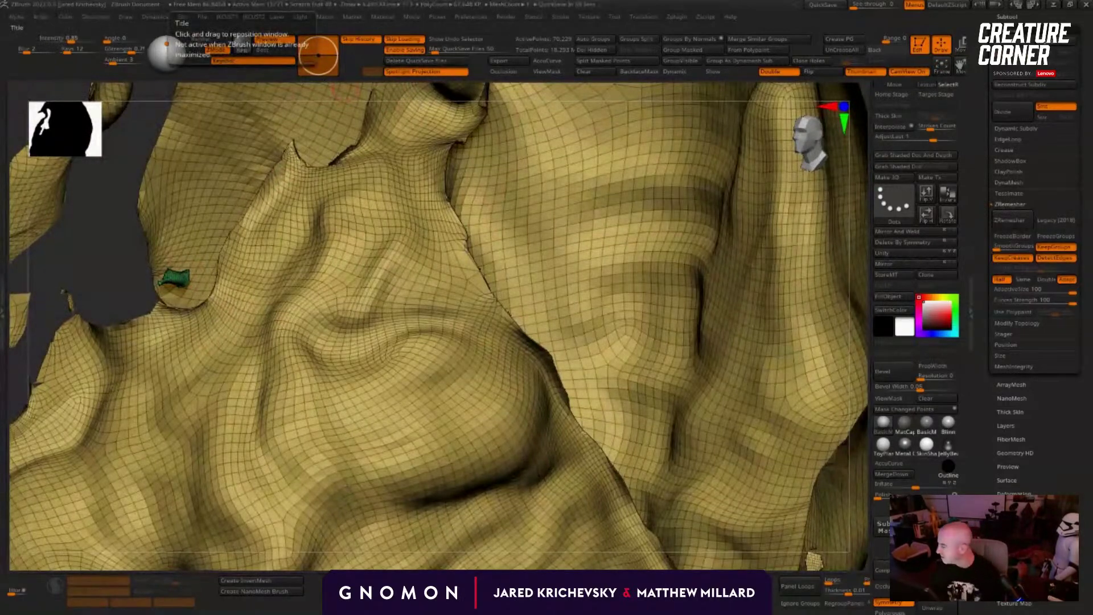
# Step: Switch to the colour-grouped full-body suit tool and examine its torso, arms, hands and legs
pyautogui.moveTo(1092, 50); pyautogui.dragTo(1092, 169)
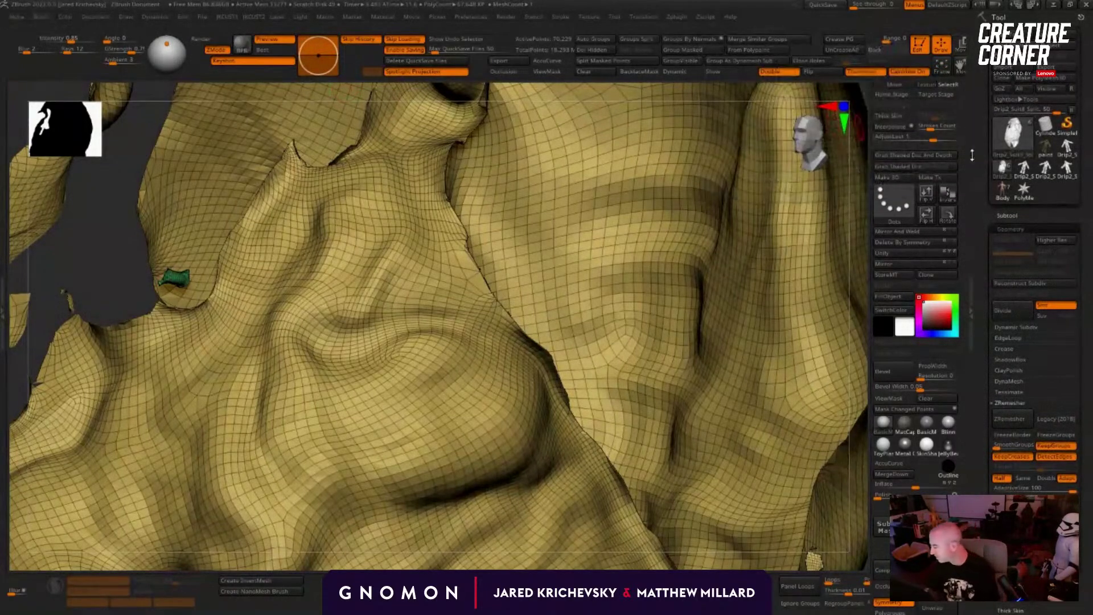
pyautogui.click(1023, 168)
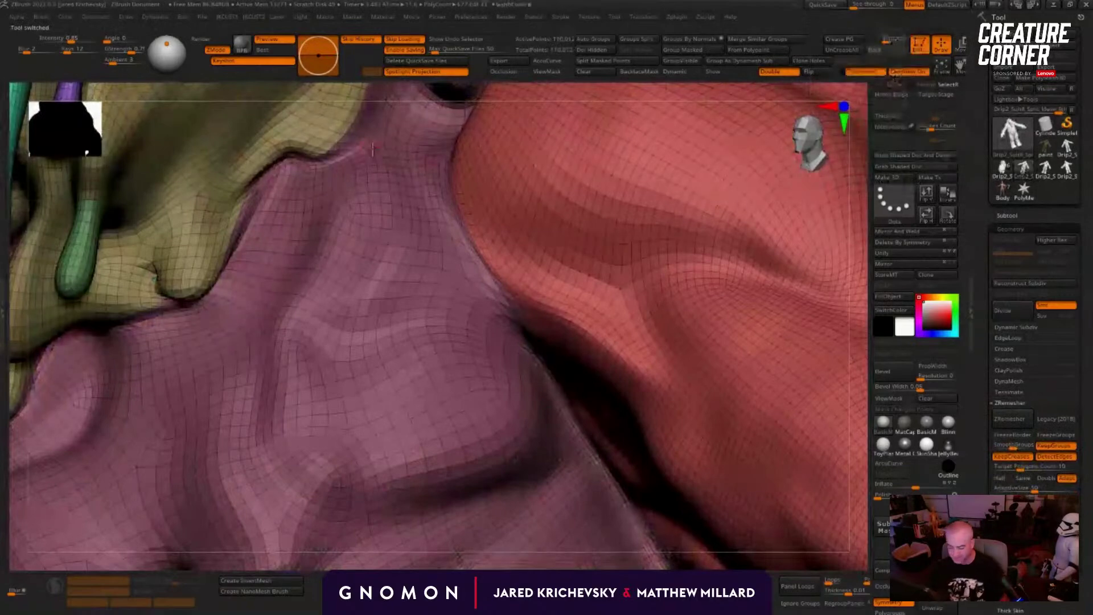
pyautogui.press('f')
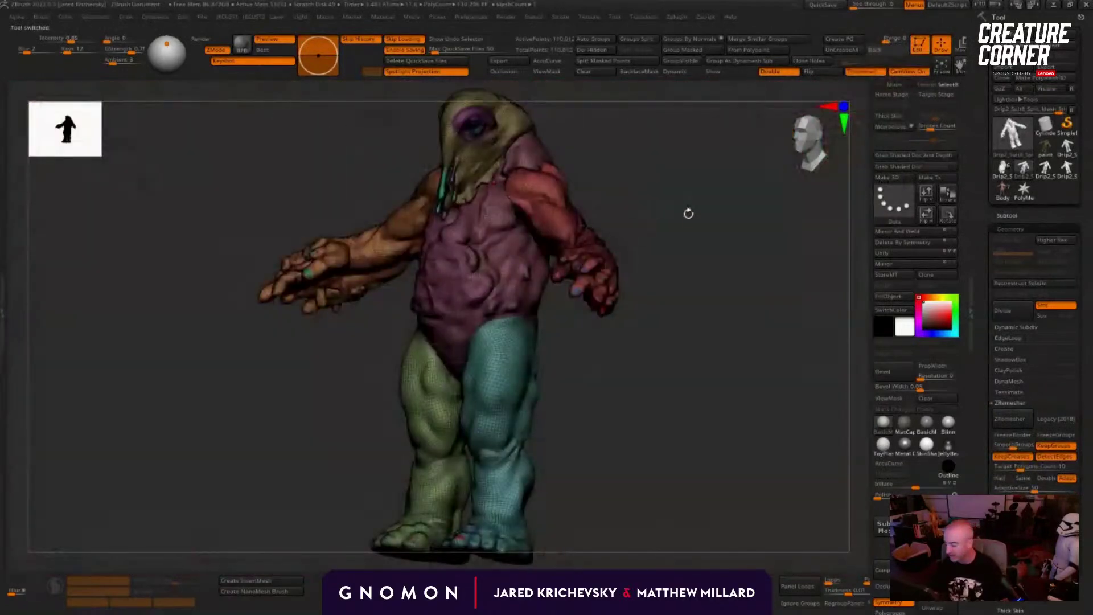
pyautogui.moveTo(689, 214); pyautogui.dragTo(549, 429)
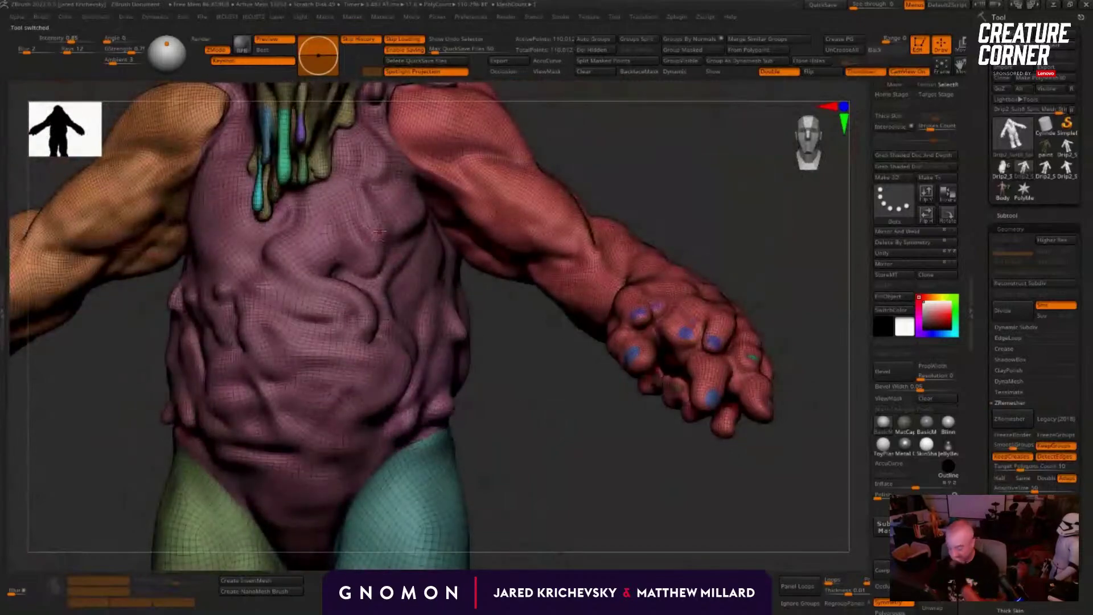
pyautogui.moveTo(557, 343); pyautogui.dragTo(515, 370)
pyautogui.keyDown('alt'); pyautogui.moveTo(570, 492); pyautogui.dragTo(581, 292); pyautogui.keyUp('alt')
pyautogui.moveTo(561, 327); pyautogui.dragTo(579, 334)
pyautogui.keyDown('alt'); pyautogui.moveTo(590, 378); pyautogui.dragTo(567, 286); pyautogui.keyUp('alt')
# Step: Compare the suit's legs with and without polyframe colours, and against the detailed multicoloured sculpt tool
pyautogui.hotkey('shift', 'f')
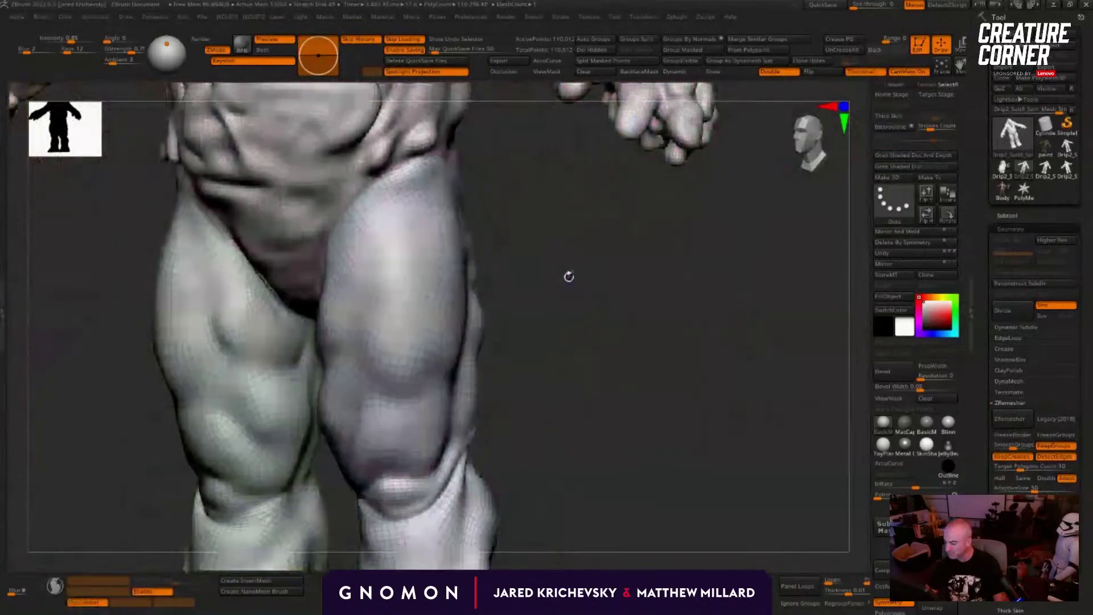
pyautogui.hotkey('shift', 'f')
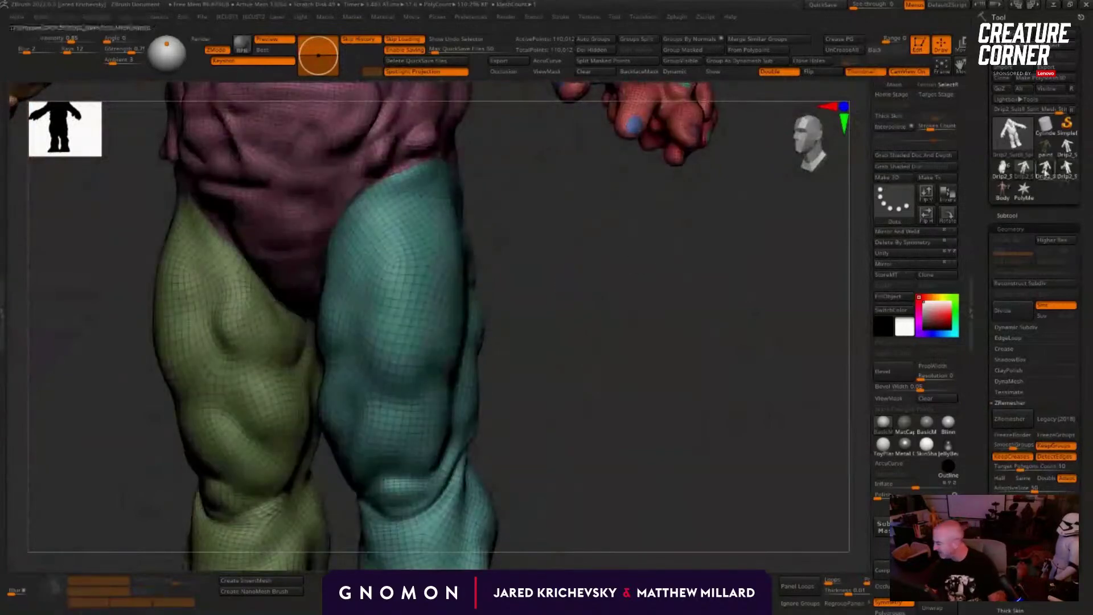
pyautogui.click(1004, 171)
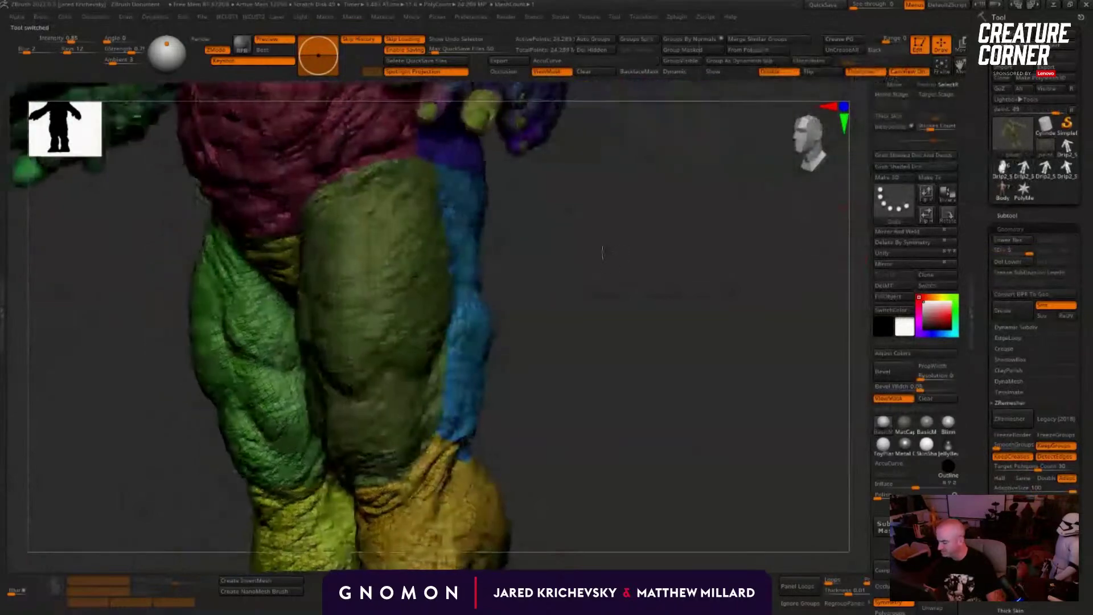
pyautogui.click(1052, 172)
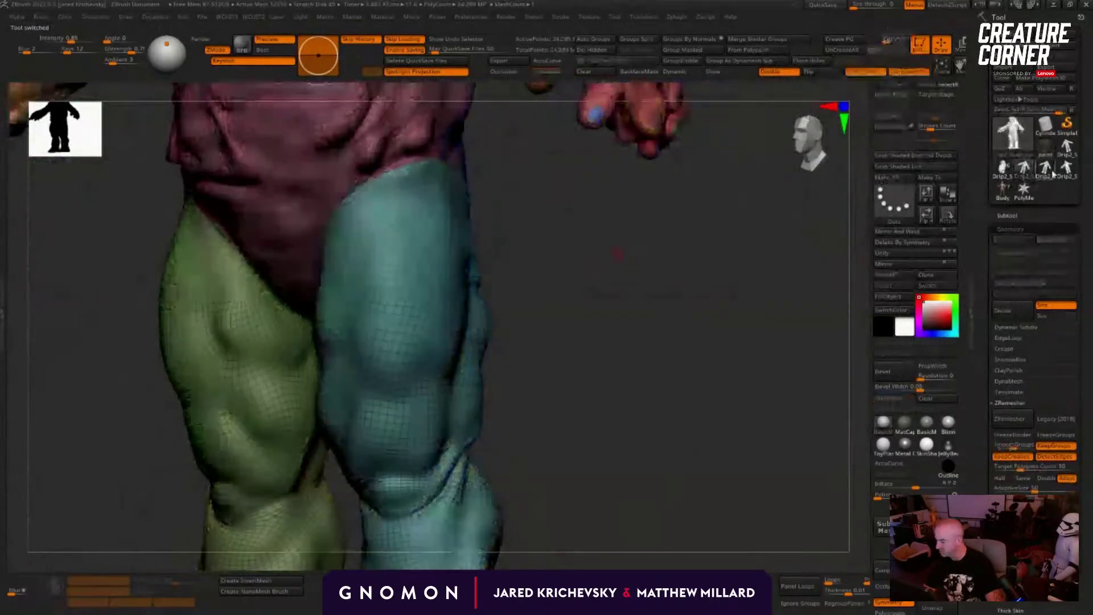
# Step: Compare the legs of the olive-and-purple suit tool with those of the detailed multicoloured sculpt tool
pyautogui.click(1070, 176)
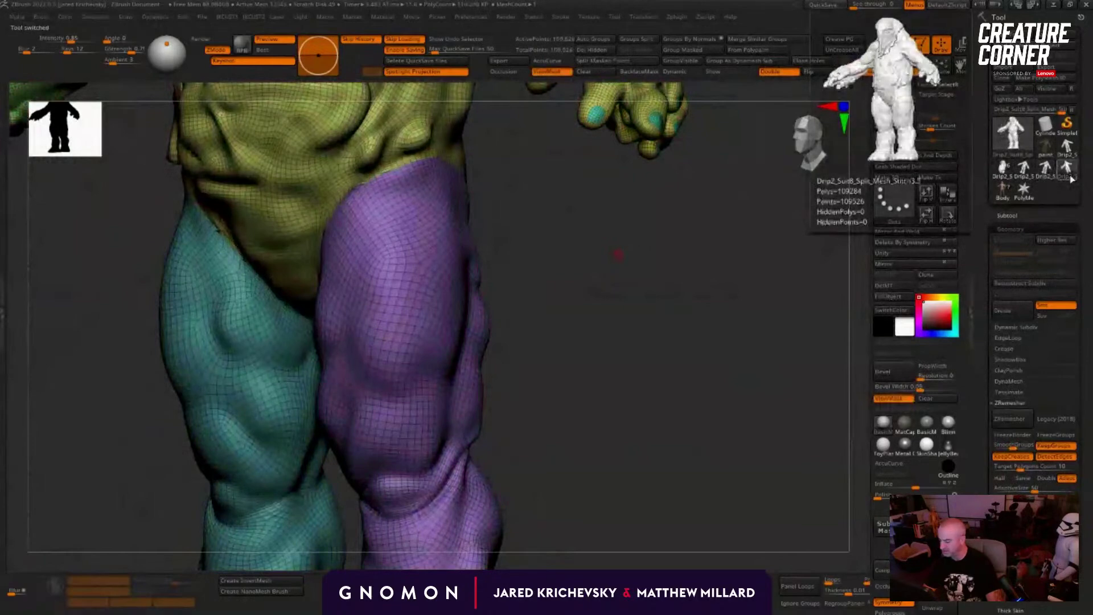
pyautogui.click(1071, 150)
pyautogui.keyDown('alt'); pyautogui.moveTo(620, 265); pyautogui.dragTo(645, 372); pyautogui.keyUp('alt')
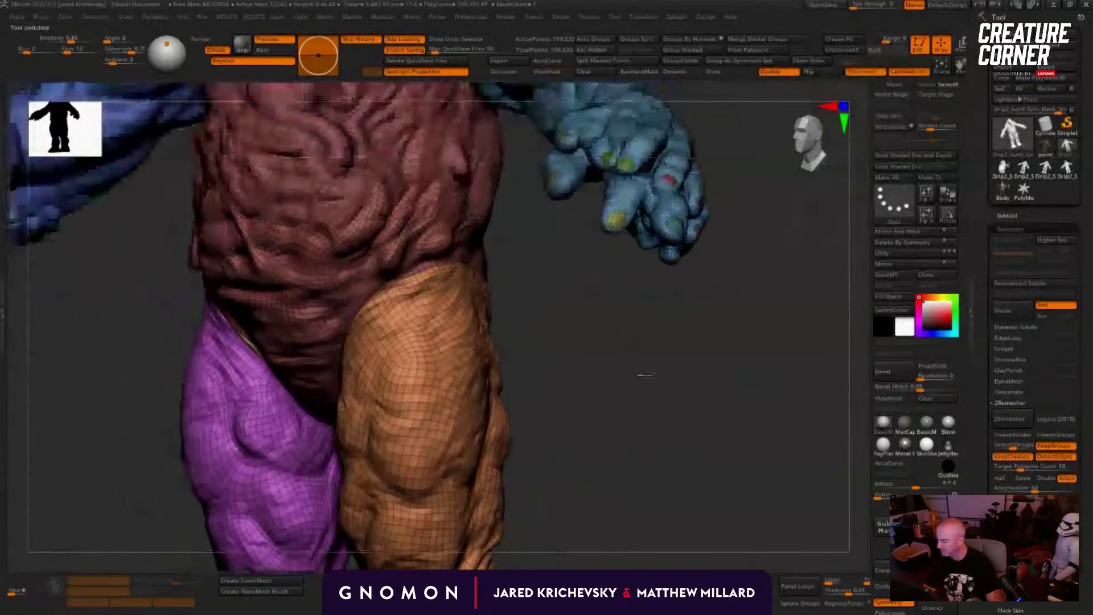
# Step: Open the subtool list and examine the multicoloured suit's torso and arms with and without polyframe colours
pyautogui.click(1026, 215)
pyautogui.keyDown('alt'); pyautogui.moveTo(608, 302); pyautogui.dragTo(691, 477); pyautogui.keyUp('alt')
pyautogui.hotkey('shift', 'f')
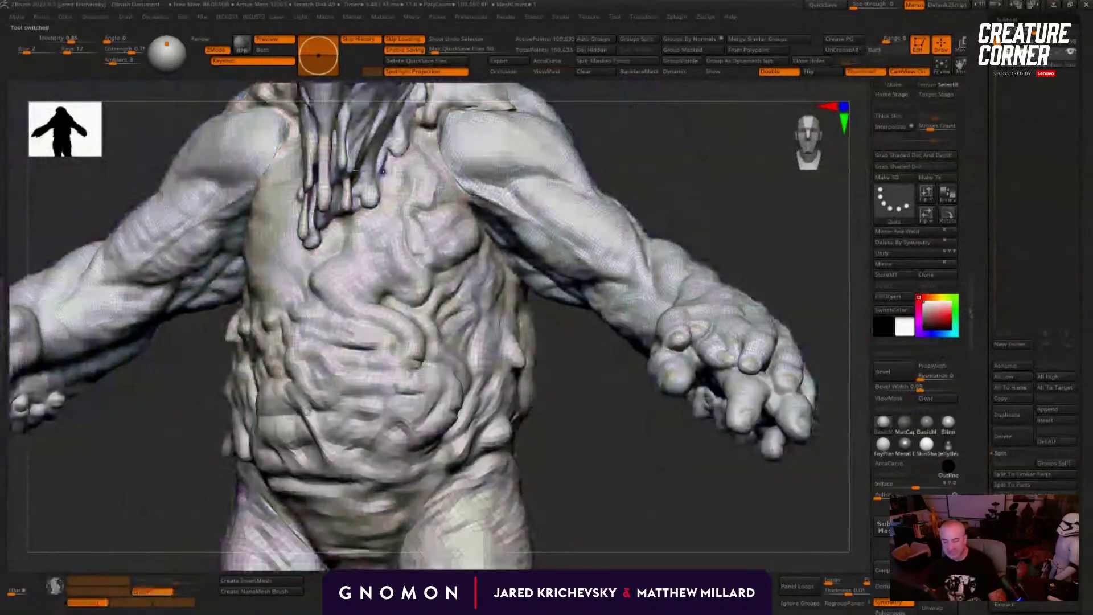
pyautogui.hotkey('shift', 'f')
pyautogui.hotkey('shift', 'f')
pyautogui.hotkey('shift', 'f')
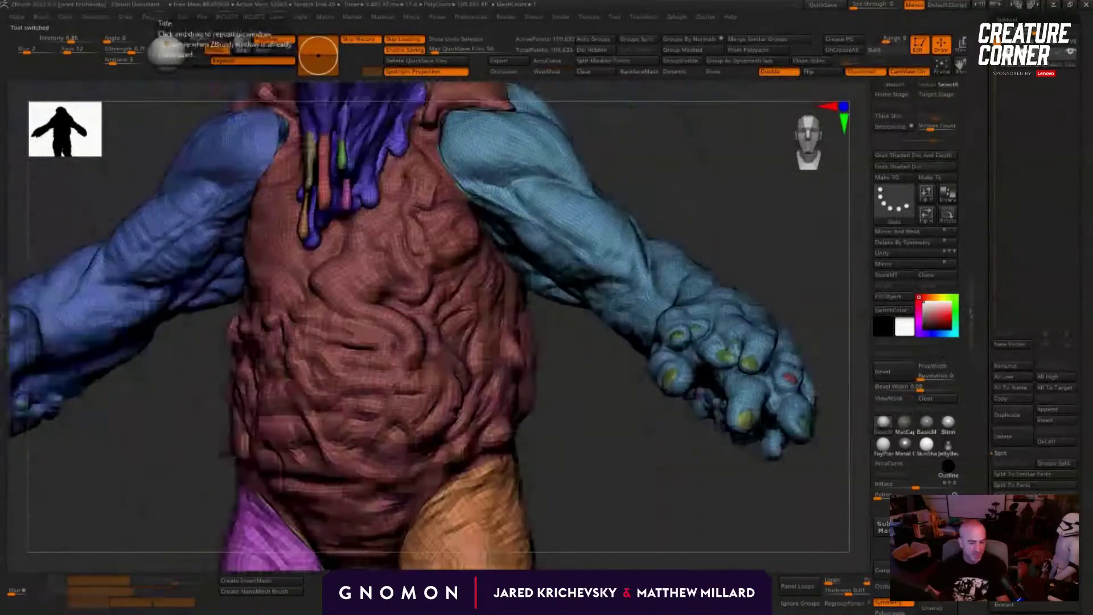
# Step: Switch to Maya and examine the stitched suit mesh's seams around the head and shoulder
pyautogui.hotkey('alt', 'Tab')
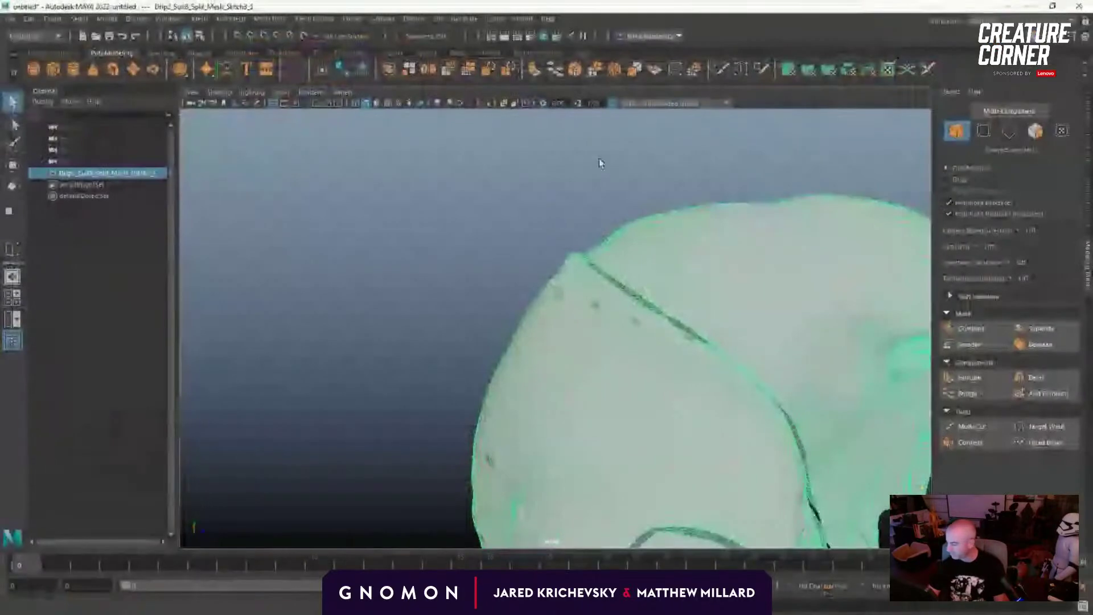
pyautogui.scroll(-4, 599, 160)
pyautogui.keyDown('alt'); pyautogui.moveTo(586, 309); pyautogui.dragTo(423, 257, button='middle'); pyautogui.keyUp('alt')
pyautogui.keyDown('alt'); pyautogui.moveTo(319, 188); pyautogui.dragTo(330, 212, button='right'); pyautogui.keyUp('alt')
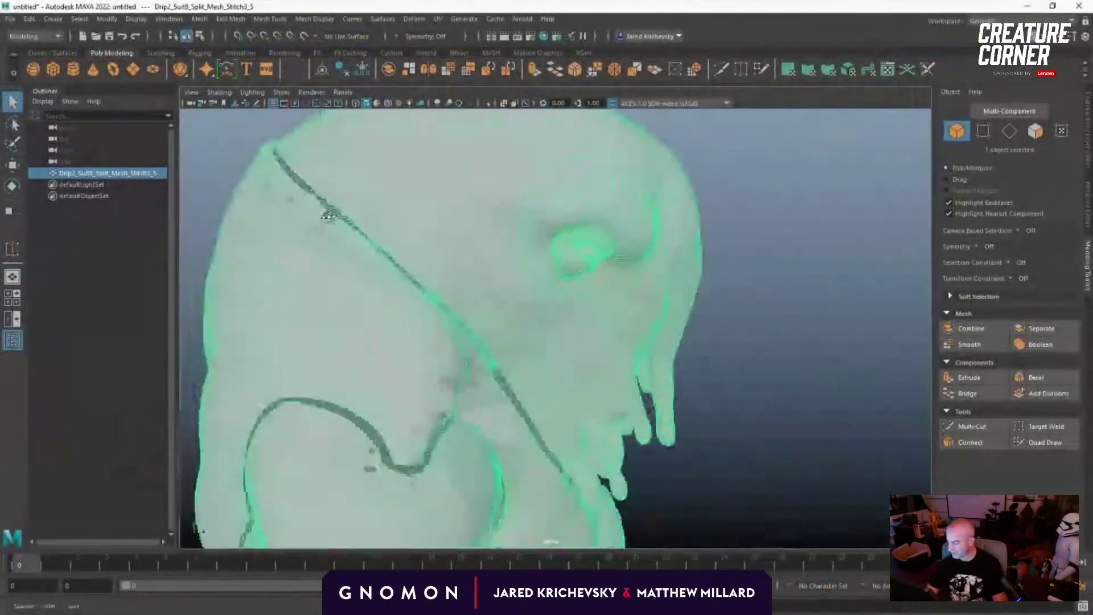
pyautogui.keyDown('alt'); pyautogui.moveTo(330, 213); pyautogui.dragTo(373, 195); pyautogui.keyUp('alt')
pyautogui.keyDown('alt'); pyautogui.moveTo(542, 367); pyautogui.dragTo(499, 215, button='middle'); pyautogui.keyUp('alt')
pyautogui.keyDown('alt'); pyautogui.moveTo(499, 216); pyautogui.dragTo(364, 280); pyautogui.keyUp('alt')
pyautogui.click(381, 205)
pyautogui.click(617, 208)
pyautogui.keyDown('alt'); pyautogui.moveTo(617, 208); pyautogui.dragTo(570, 308); pyautogui.keyUp('alt')
pyautogui.keyDown('alt'); pyautogui.moveTo(399, 285); pyautogui.dragTo(484, 276); pyautogui.keyUp('alt')
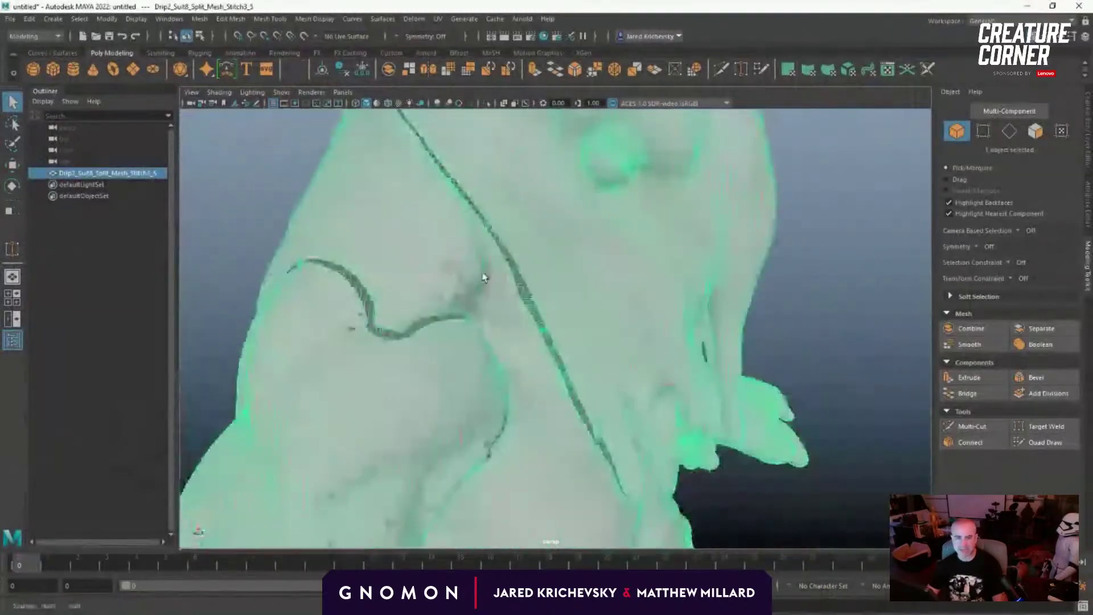
# Step: Inspect the wireframe of the bridging strips along the head and shoulder seams up close
pyautogui.keyDown('alt'); pyautogui.moveTo(369, 198); pyautogui.dragTo(432, 302, button='middle'); pyautogui.keyUp('alt')
pyautogui.scroll(5, 433, 305)
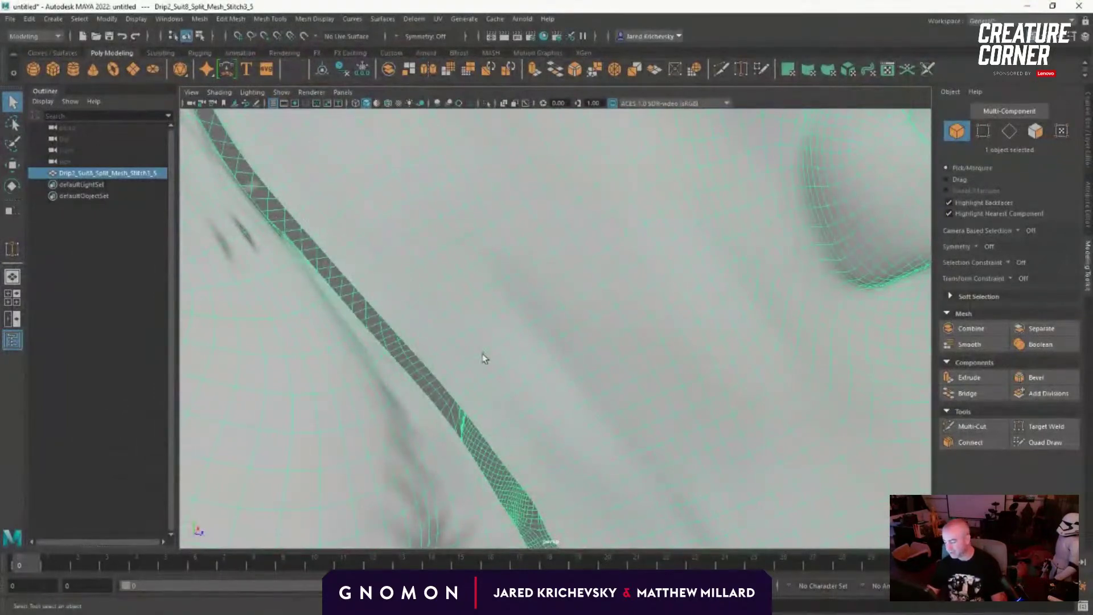
pyautogui.keyDown('alt'); pyautogui.moveTo(452, 221); pyautogui.dragTo(452, 373, button='right'); pyautogui.keyUp('alt')
pyautogui.keyDown('alt'); pyautogui.moveTo(452, 374); pyautogui.dragTo(386, 215, button='middle'); pyautogui.keyUp('alt')
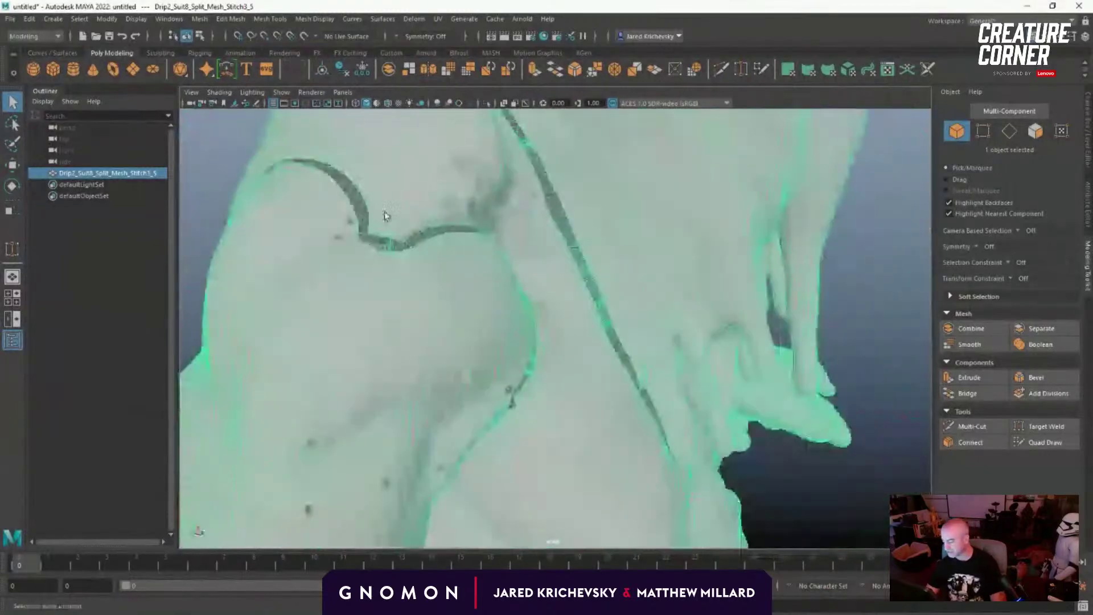
pyautogui.keyDown('alt'); pyautogui.moveTo(386, 215); pyautogui.dragTo(392, 241); pyautogui.keyUp('alt')
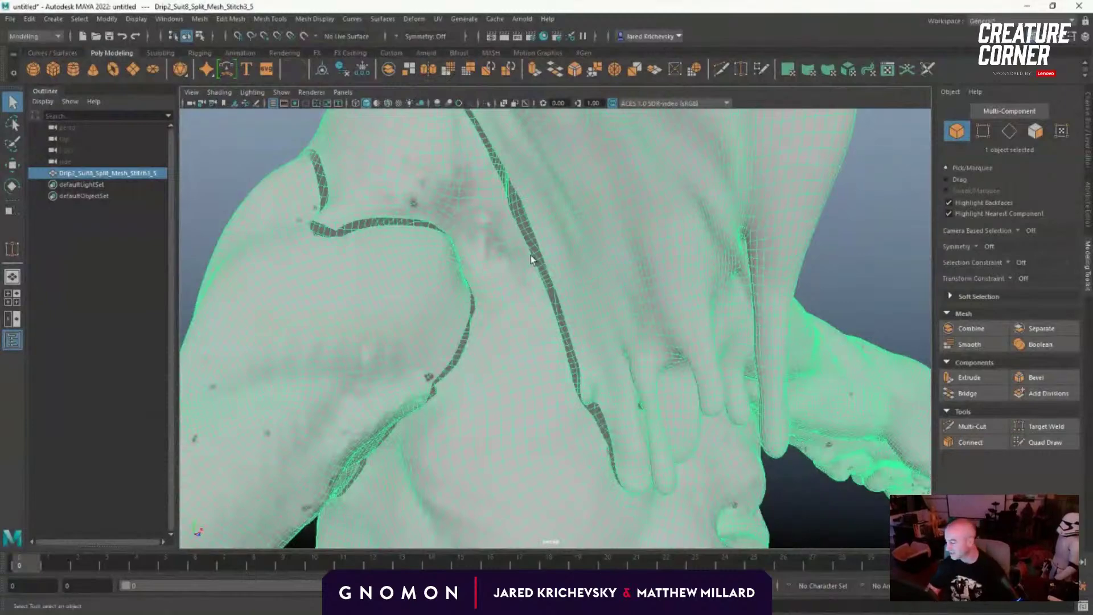
pyautogui.keyDown('alt'); pyautogui.moveTo(541, 226); pyautogui.dragTo(439, 306); pyautogui.keyUp('alt')
pyautogui.scroll(5, 439, 305)
pyautogui.keyDown('alt'); pyautogui.moveTo(303, 261); pyautogui.dragTo(551, 300, button='middle'); pyautogui.keyUp('alt')
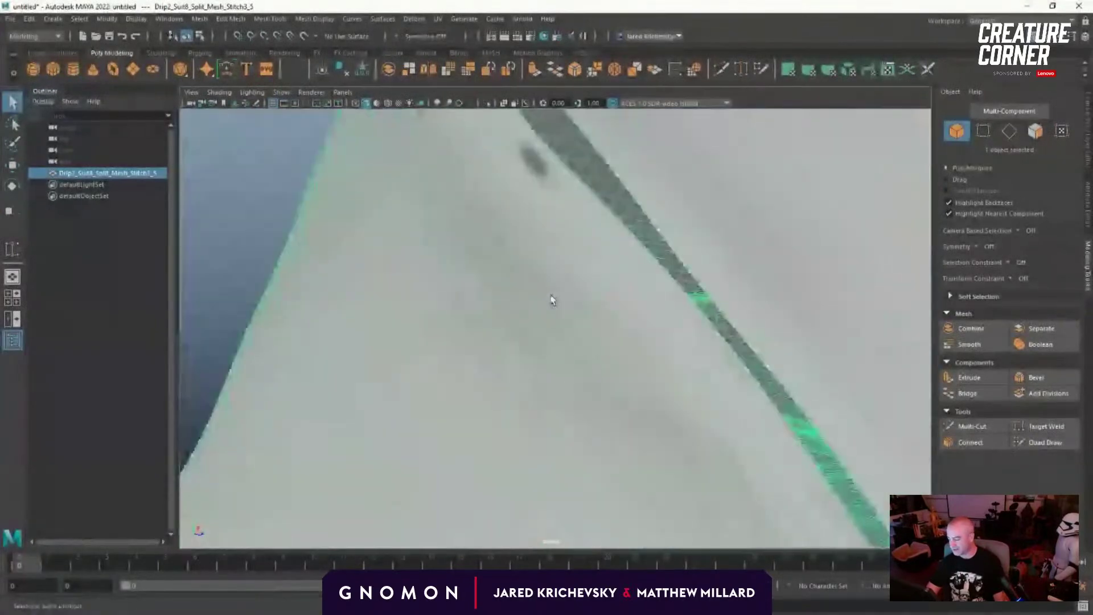
pyautogui.keyDown('alt'); pyautogui.moveTo(548, 144); pyautogui.dragTo(493, 254, button='middle'); pyautogui.keyUp('alt')
pyautogui.keyDown('alt'); pyautogui.moveTo(327, 195); pyautogui.dragTo(369, 234); pyautogui.keyUp('alt')
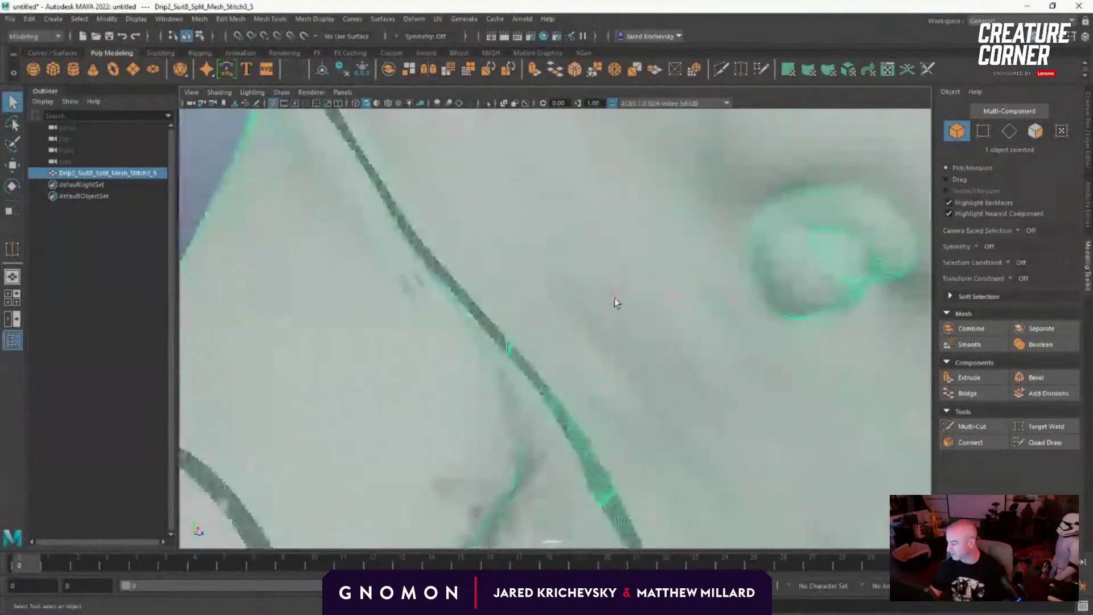
# Step: Examine the topology around the eye socket and across the face of the stitched mesh
pyautogui.keyDown('alt'); pyautogui.moveTo(688, 257); pyautogui.dragTo(419, 330, button='middle'); pyautogui.keyUp('alt')
pyautogui.keyDown('alt'); pyautogui.moveTo(373, 301); pyautogui.dragTo(433, 398, button='right'); pyautogui.keyUp('alt')
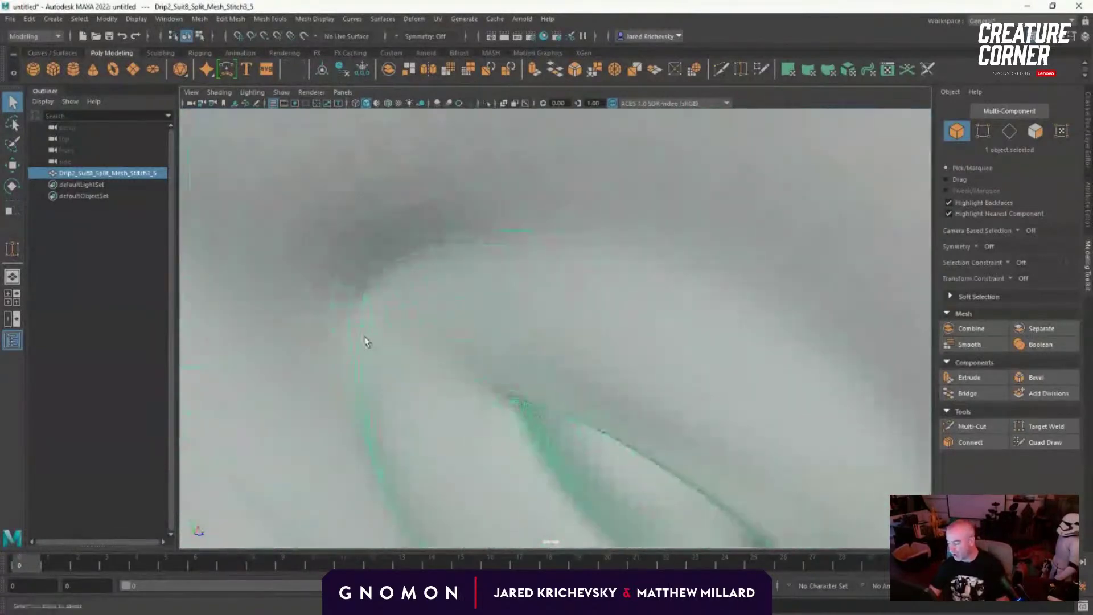
pyautogui.keyDown('alt'); pyautogui.moveTo(369, 344); pyautogui.dragTo(305, 288, button='right'); pyautogui.keyUp('alt')
pyautogui.keyDown('alt'); pyautogui.moveTo(540, 345); pyautogui.dragTo(473, 334); pyautogui.keyUp('alt')
pyautogui.keyDown('alt'); pyautogui.moveTo(473, 334); pyautogui.dragTo(431, 526, button='middle'); pyautogui.keyUp('alt')
pyautogui.keyDown('alt'); pyautogui.moveTo(319, 313); pyautogui.dragTo(337, 341, button='right'); pyautogui.keyUp('alt')
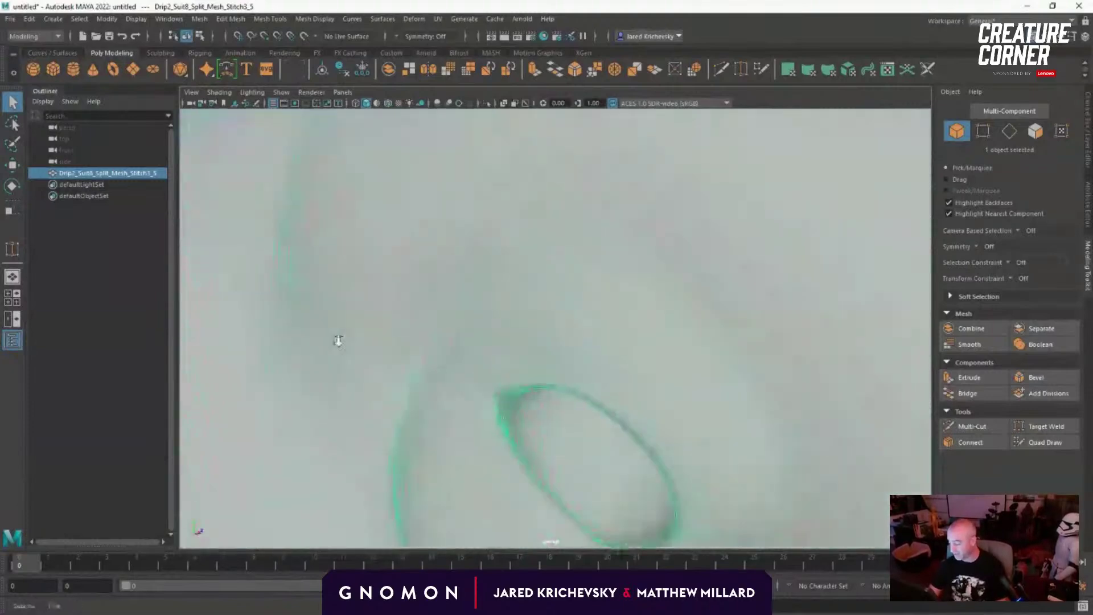
pyautogui.keyDown('alt'); pyautogui.moveTo(337, 341); pyautogui.dragTo(426, 335); pyautogui.keyUp('alt')
pyautogui.keyDown('alt'); pyautogui.moveTo(332, 284); pyautogui.dragTo(345, 311, button='right'); pyautogui.keyUp('alt')
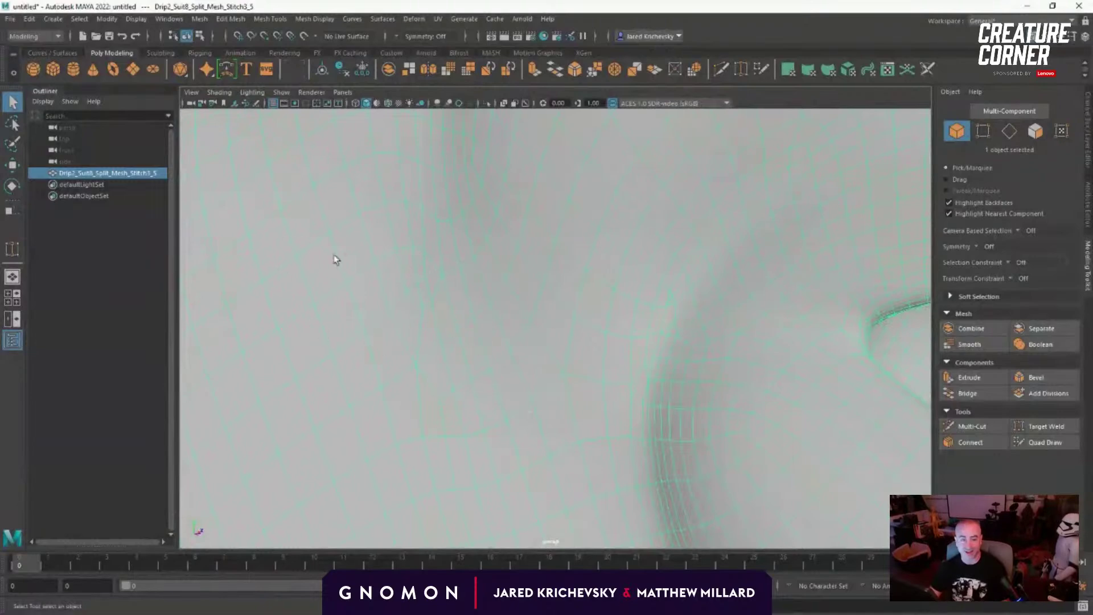
pyautogui.keyDown('alt'); pyautogui.moveTo(523, 416); pyautogui.dragTo(326, 430, button='right'); pyautogui.keyUp('alt')
pyautogui.keyDown('alt'); pyautogui.moveTo(789, 390); pyautogui.dragTo(523, 189, button='middle'); pyautogui.keyUp('alt')
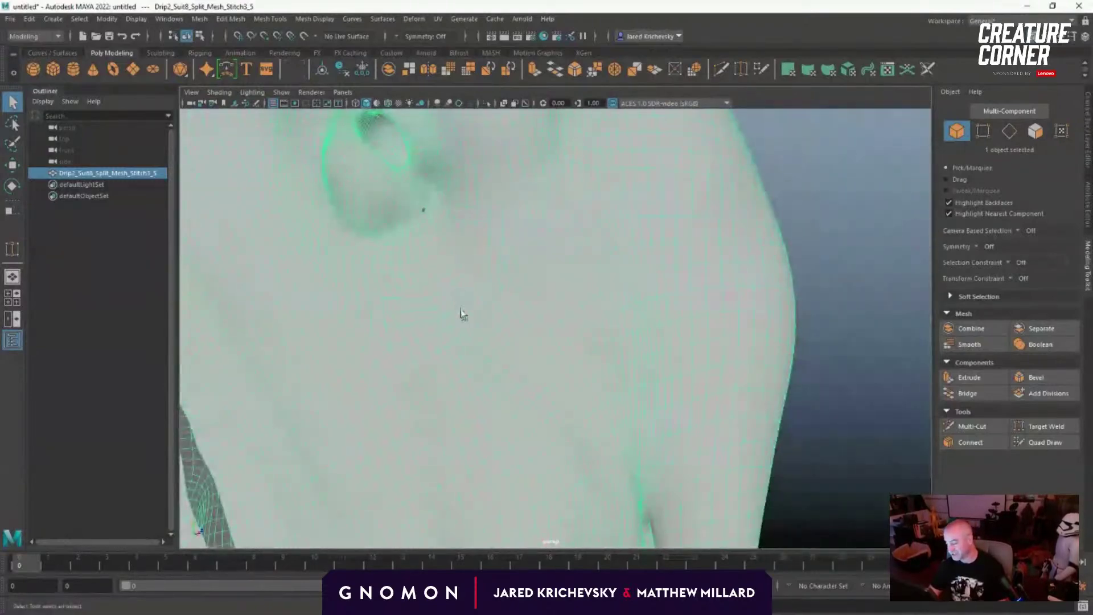
pyautogui.keyDown('alt'); pyautogui.moveTo(461, 313); pyautogui.dragTo(454, 339); pyautogui.keyUp('alt')
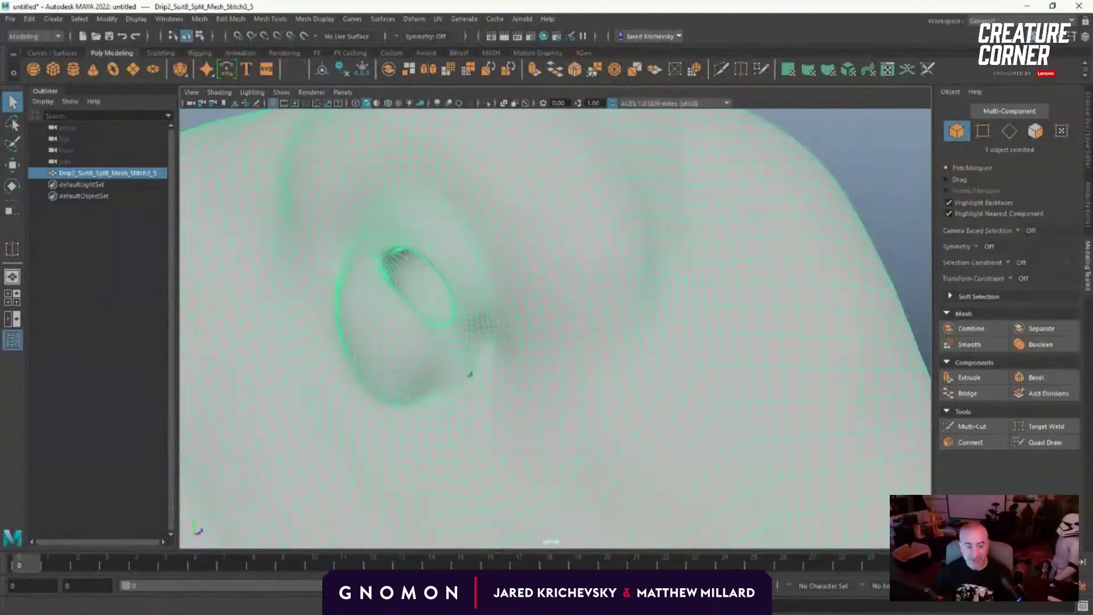
# Step: Switch back to ZBrush and view the multicoloured suit's shoulder seam beside the head
pyautogui.hotkey('alt', 'Tab')
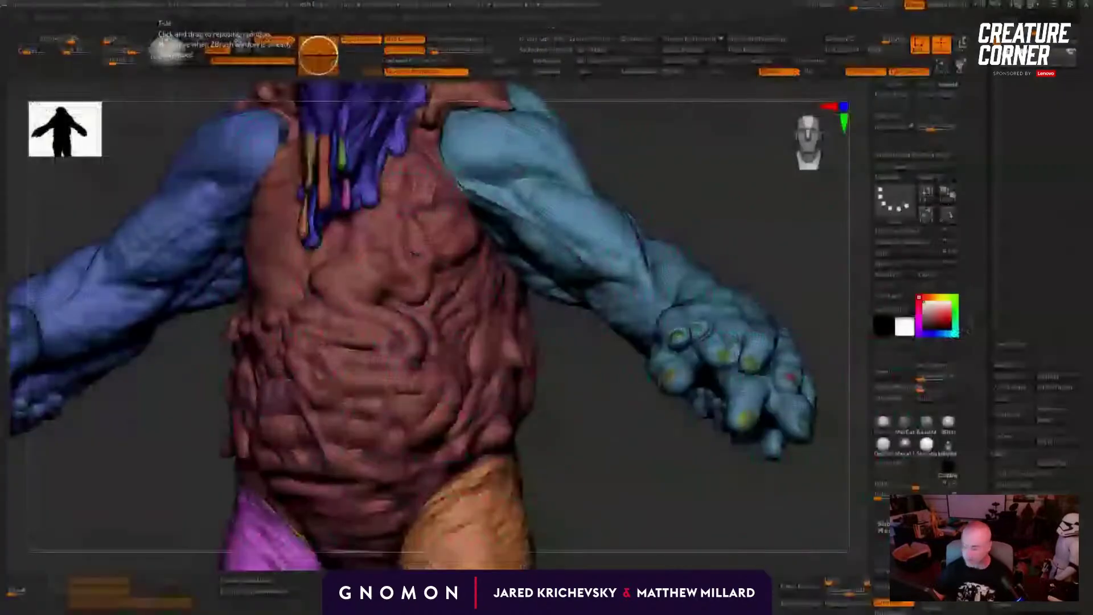
pyautogui.moveTo(727, 232); pyautogui.dragTo(622, 310)
pyautogui.keyDown('alt'); pyautogui.moveTo(701, 261); pyautogui.dragTo(652, 269); pyautogui.keyUp('alt')
pyautogui.keyDown('alt'); pyautogui.moveTo(549, 339); pyautogui.dragTo(617, 208); pyautogui.keyUp('alt')
pyautogui.keyDown('alt'); pyautogui.moveTo(618, 208); pyautogui.dragTo(754, 263); pyautogui.keyUp('alt')
pyautogui.moveTo(1076, 192); pyautogui.dragTo(1071, 336)
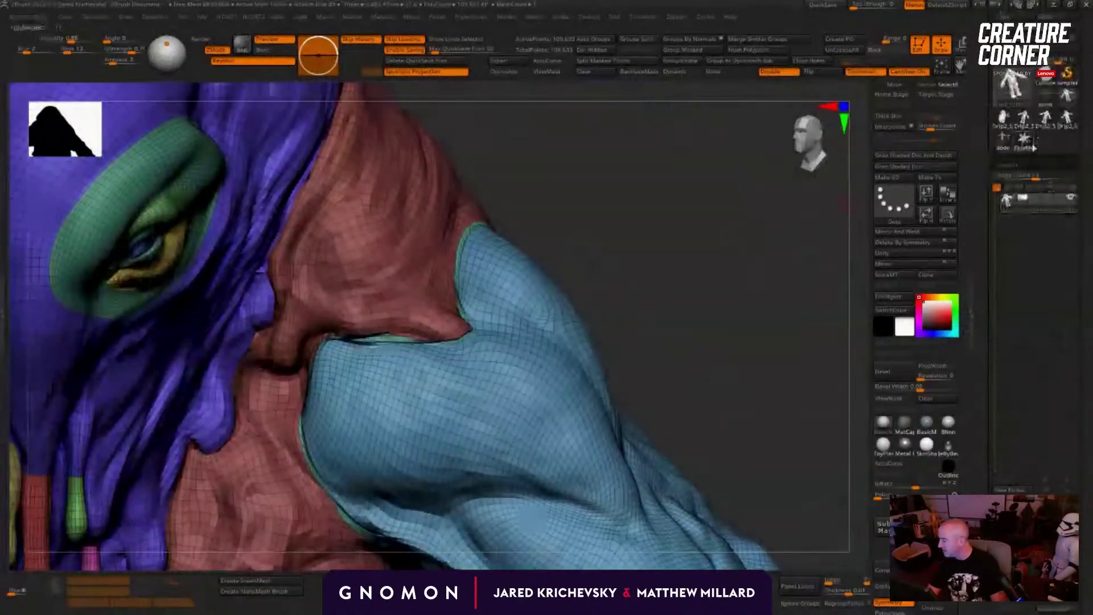
# Step: Try hiding the blue arm and its seam strip, and try isolating the arm polygroup by itself
pyautogui.moveTo(488, 226); pyautogui.dragTo(610, 246)
pyautogui.keyDown('ctrl'); pyautogui.keyDown('shift'); pyautogui.click(407, 292); pyautogui.keyUp('shift'); pyautogui.keyUp('ctrl')
pyautogui.keyDown('ctrl'); pyautogui.keyDown('shift'); pyautogui.click(427, 214); pyautogui.keyUp('shift'); pyautogui.keyUp('ctrl')
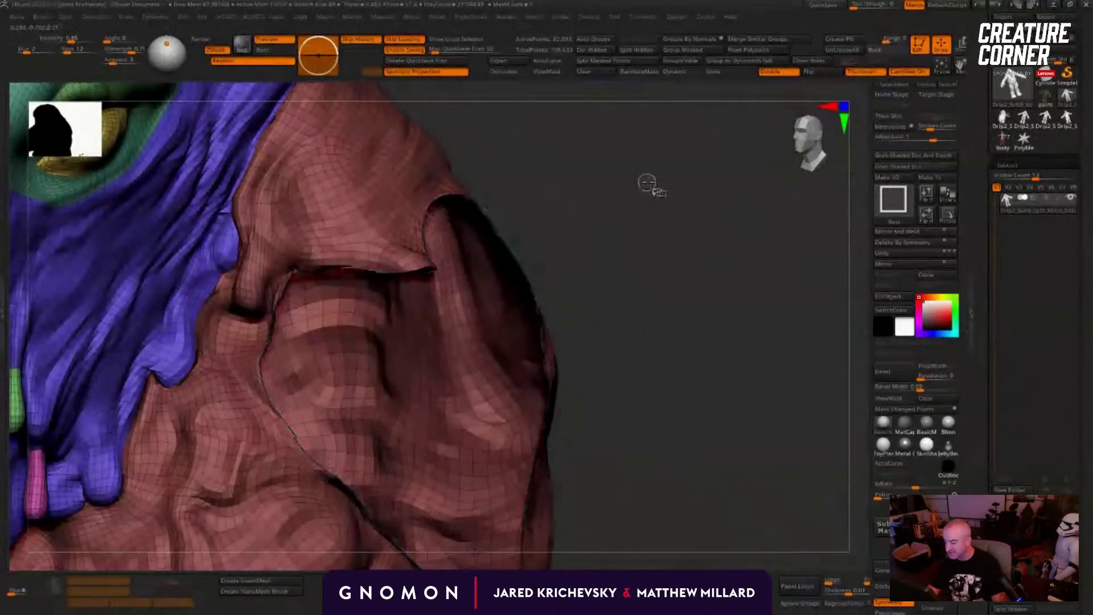
pyautogui.keyDown('ctrl'); pyautogui.keyDown('shift'); pyautogui.moveTo(647, 182); pyautogui.dragTo(642, 231); pyautogui.keyUp('shift'); pyautogui.keyUp('ctrl')
pyautogui.keyDown('ctrl'); pyautogui.keyDown('shift'); pyautogui.click(428, 266); pyautogui.keyUp('shift'); pyautogui.keyUp('ctrl')
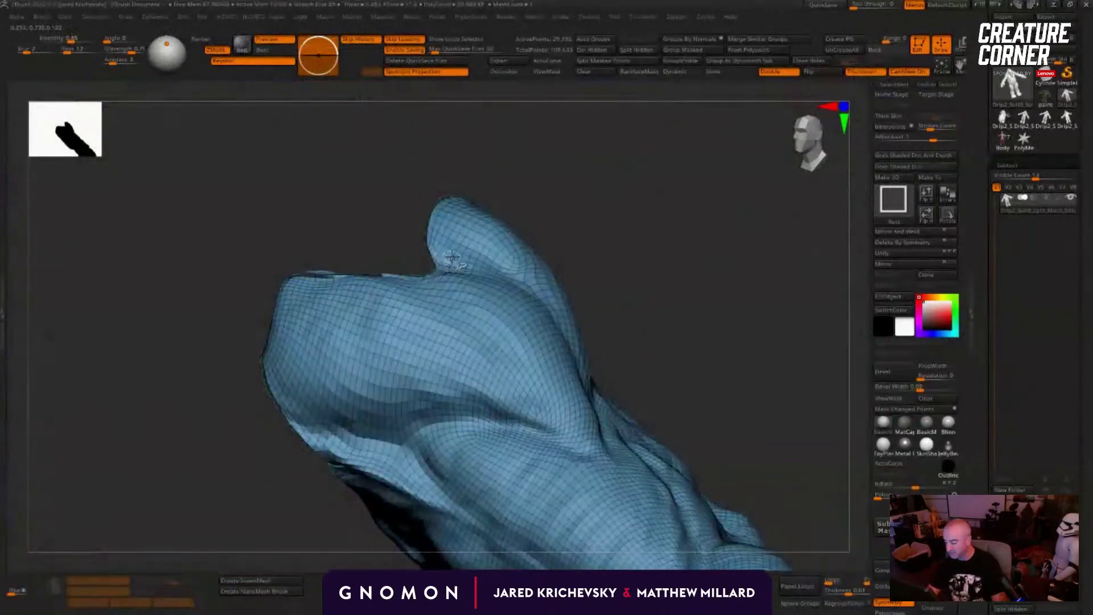
pyautogui.hotkey('ctrl', 'z')
# Step: Isolate the green seam-strip polygroup and examine the loops around both shoulders
pyautogui.keyDown('ctrl'); pyautogui.keyDown('shift'); pyautogui.click(484, 257); pyautogui.keyUp('shift'); pyautogui.keyUp('ctrl')
pyautogui.keyDown('alt'); pyautogui.moveTo(625, 273); pyautogui.dragTo(625, 302); pyautogui.keyUp('alt')
pyautogui.keyDown('alt'); pyautogui.moveTo(343, 274); pyautogui.dragTo(343, 325); pyautogui.keyUp('alt')
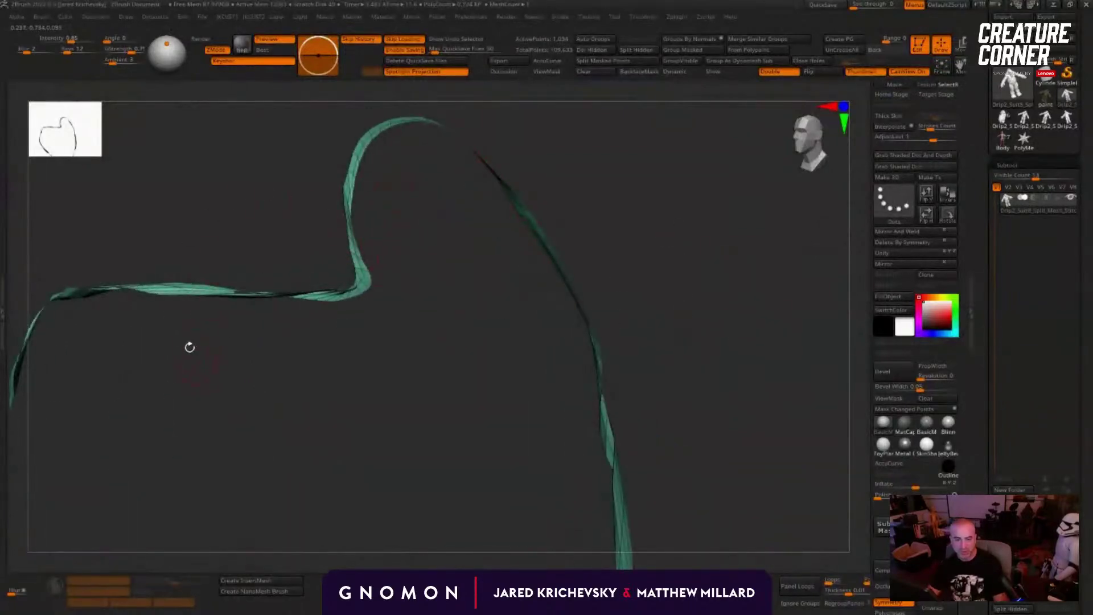
pyautogui.moveTo(286, 325); pyautogui.dragTo(649, 280)
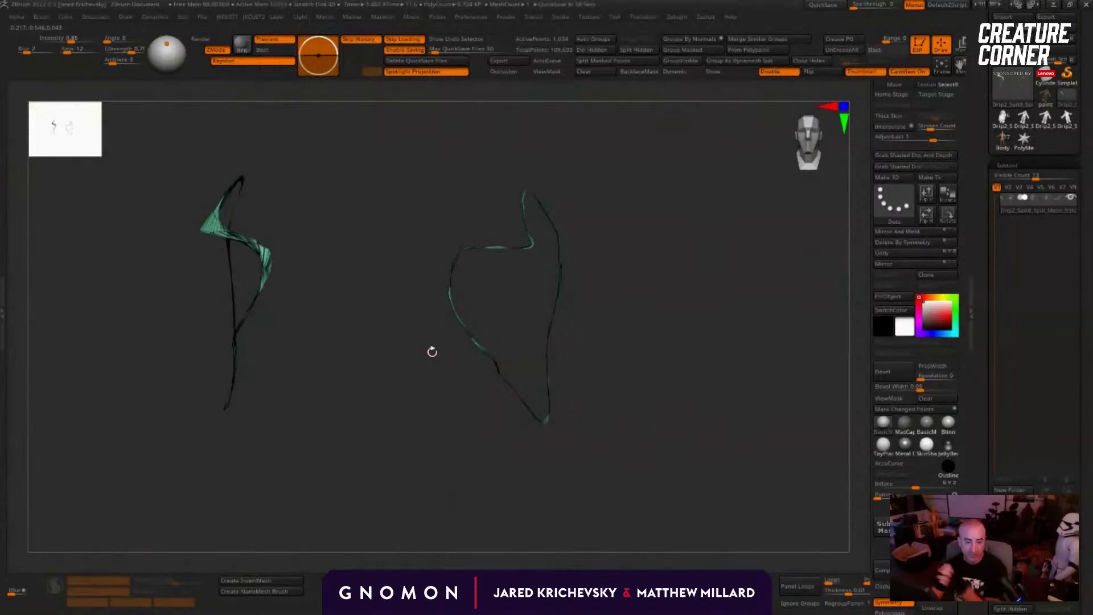
pyautogui.moveTo(703, 342); pyautogui.dragTo(707, 335)
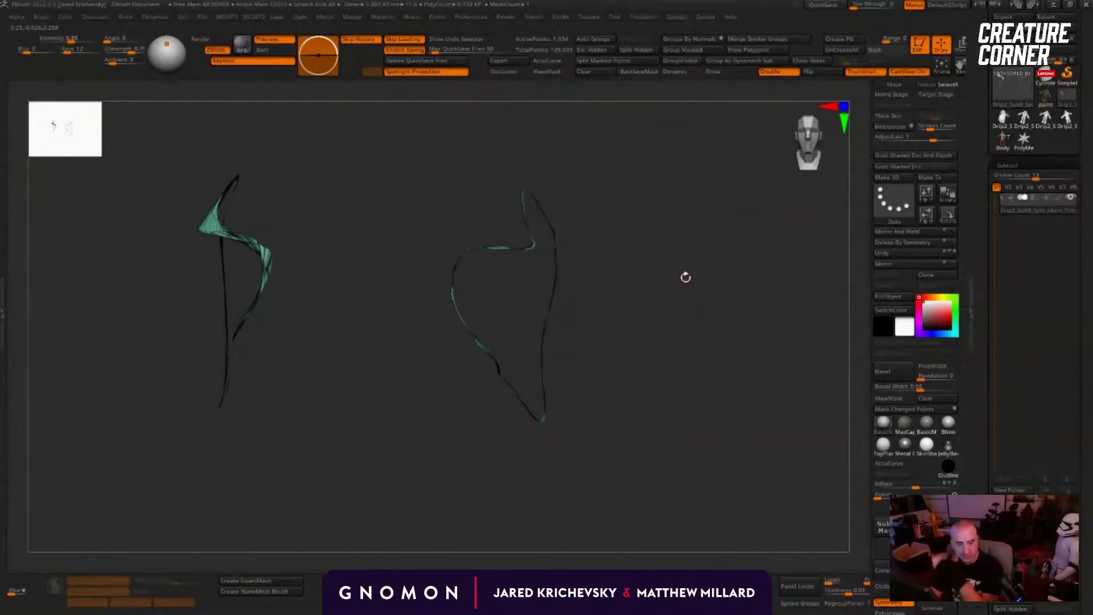
pyautogui.moveTo(644, 320)
pyautogui.mouseDown()
pyautogui.moveTo(639, 342)
pyautogui.moveTo(791, 339)
pyautogui.moveTo(708, 380)
pyautogui.moveTo(639, 317)
pyautogui.mouseUp()
# Step: Invert the visibility to hide the shoulder seam strips and inspect the gap between arm and torso
pyautogui.keyDown('ctrl'); pyautogui.keyDown('shift'); pyautogui.moveTo(653, 257); pyautogui.dragTo(656, 343); pyautogui.keyUp('shift'); pyautogui.keyUp('ctrl')
pyautogui.moveTo(698, 294); pyautogui.dragTo(546, 403)
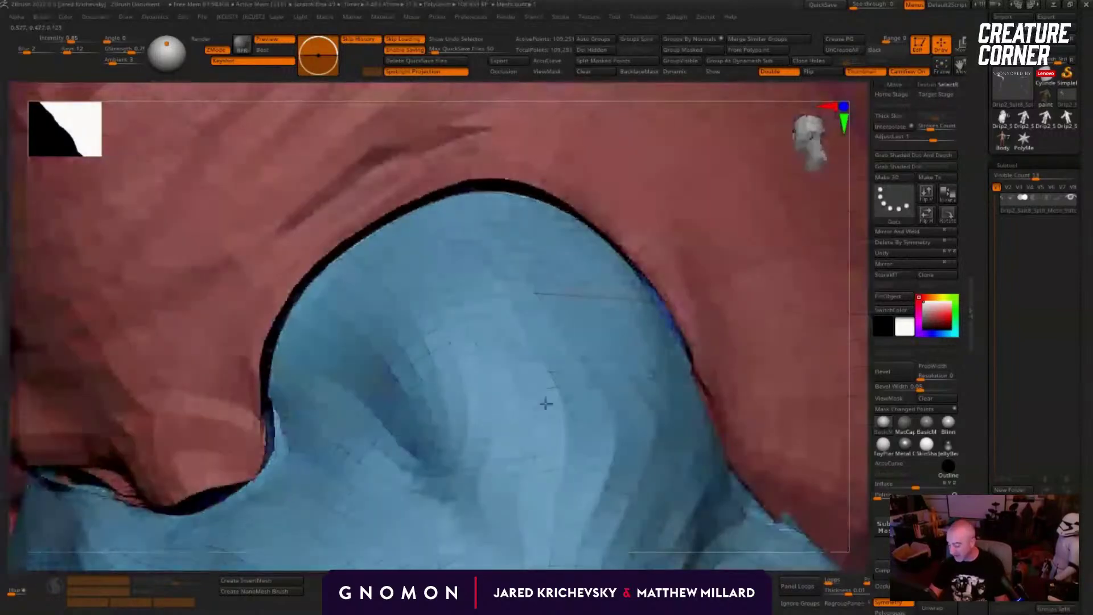
pyautogui.hotkey('shift', 'f')
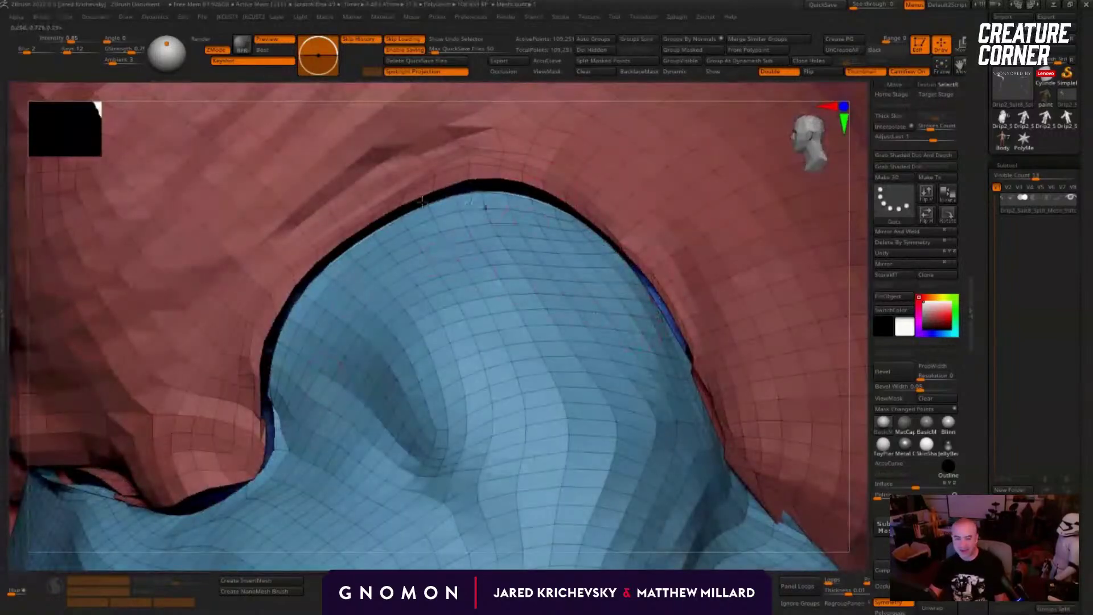
pyautogui.press('f')
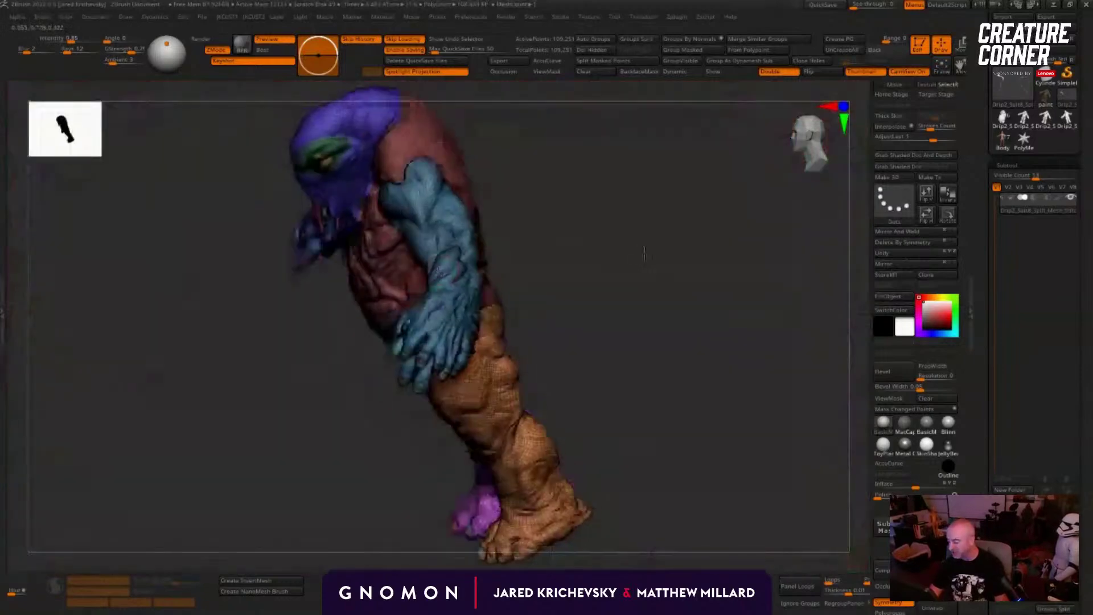
pyautogui.keyDown('alt'); pyautogui.moveTo(647, 251); pyautogui.dragTo(618, 471); pyautogui.keyUp('alt')
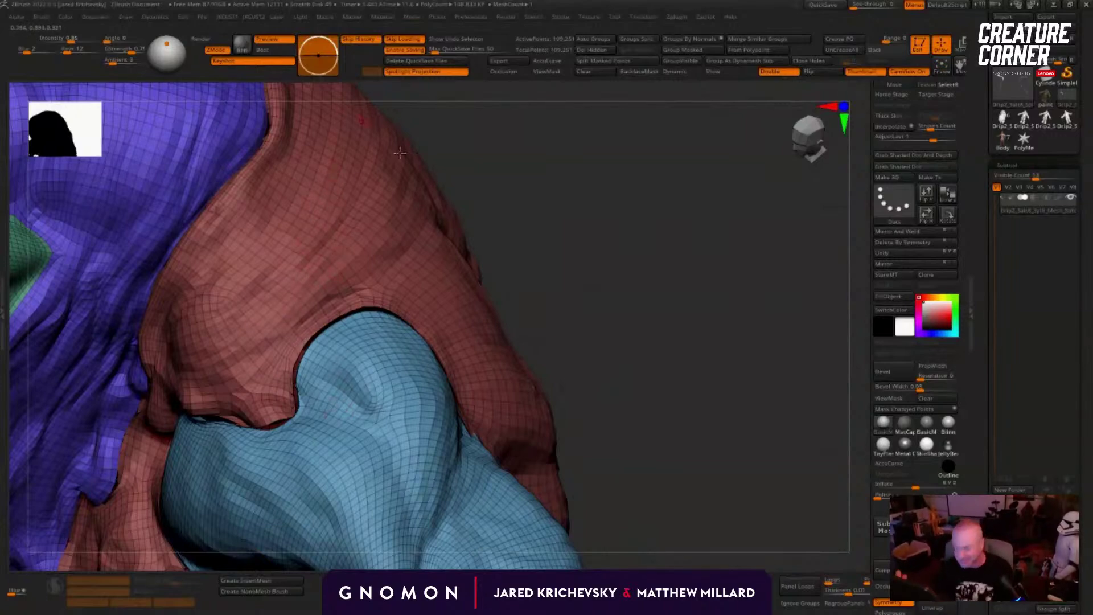
# Step: Select the ZModeler brush and examine the open polygon edges along the shoulder gap
pyautogui.moveTo(573, 294); pyautogui.dragTo(423, 467)
pyautogui.moveTo(667, 398)
pyautogui.mouseDown()
pyautogui.moveTo(481, 222)
pyautogui.moveTo(571, 228)
pyautogui.moveTo(569, 262)
pyautogui.moveTo(459, 306)
pyautogui.moveTo(387, 523)
pyautogui.mouseUp()
pyautogui.moveTo(868, 83); pyautogui.dragTo(864, 258)
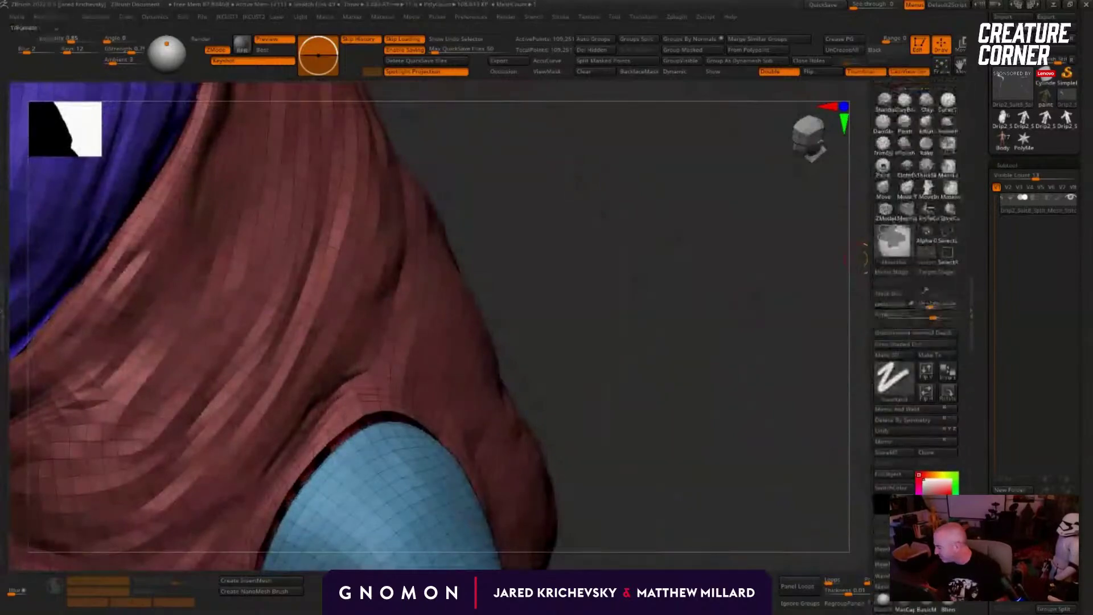
pyautogui.click(884, 210)
pyautogui.moveTo(608, 307)
pyautogui.keyDown('alt'); pyautogui.mouseDown()
pyautogui.moveTo(590, 298)
pyautogui.moveTo(758, 201)
pyautogui.moveTo(524, 317)
pyautogui.moveTo(688, 237)
pyautogui.moveTo(774, 251)
pyautogui.moveTo(784, 281)
pyautogui.mouseUp(); pyautogui.keyUp('alt')
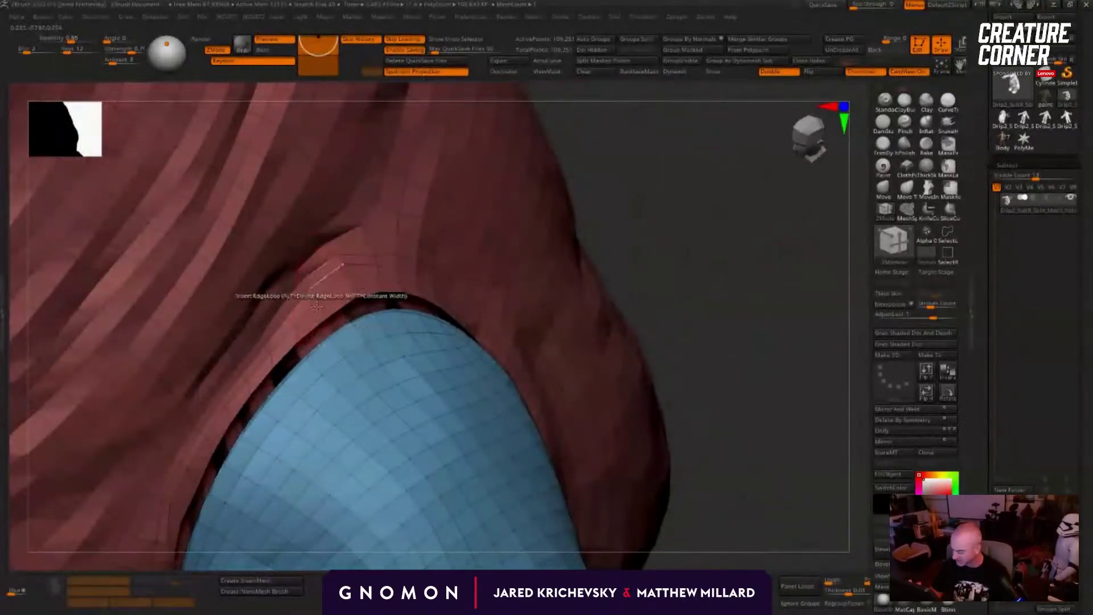
pyautogui.keyDown('alt'); pyautogui.moveTo(646, 268); pyautogui.dragTo(674, 285); pyautogui.keyUp('alt')
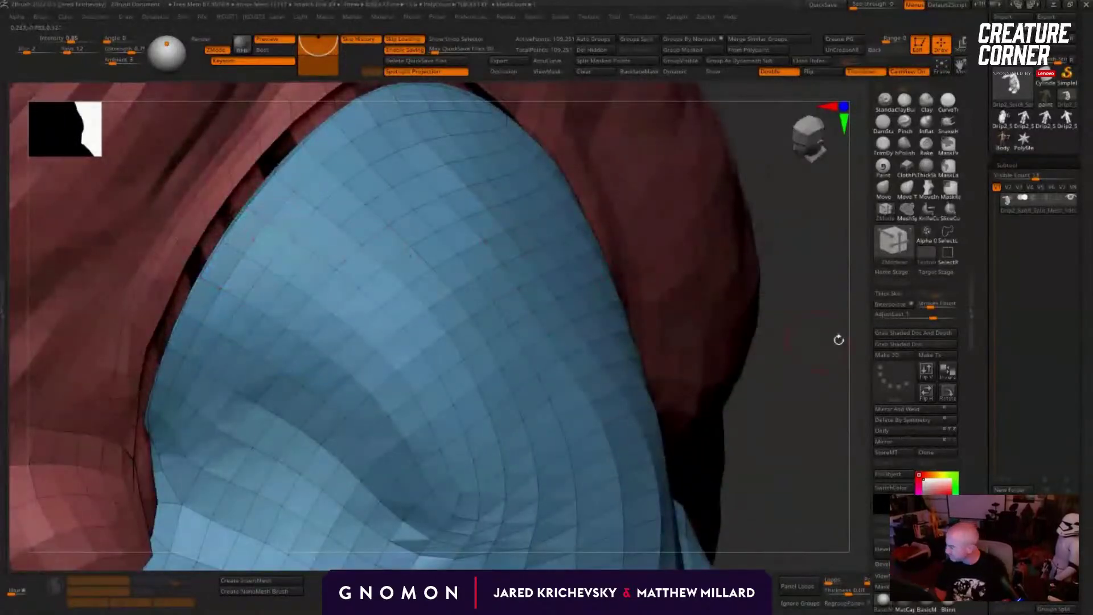
# Step: Compare the shoulder on the red-armed suit tool, and switch to the olive-and-purple suit tool to view its whole figure
pyautogui.click(1045, 118)
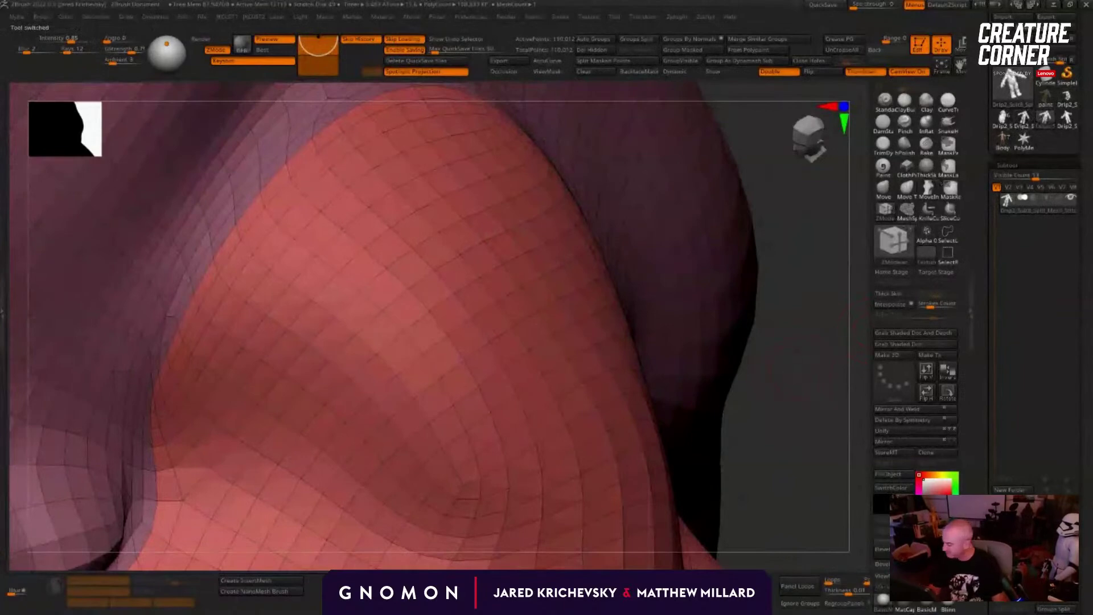
pyautogui.keyDown('alt'); pyautogui.moveTo(809, 364); pyautogui.dragTo(848, 302); pyautogui.keyUp('alt')
pyautogui.click(1071, 126)
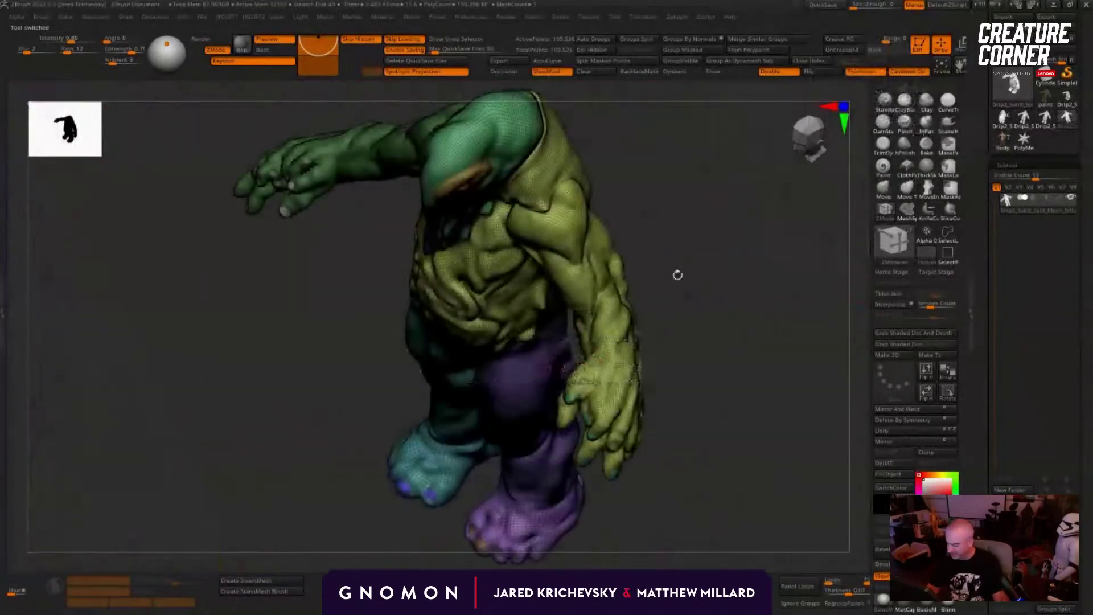
pyautogui.moveTo(676, 273); pyautogui.dragTo(693, 358)
# Step: Compare the suit's upper body with and without polyframe, and examine its head and shoulder in plain grey
pyautogui.hotkey('shift', 'f')
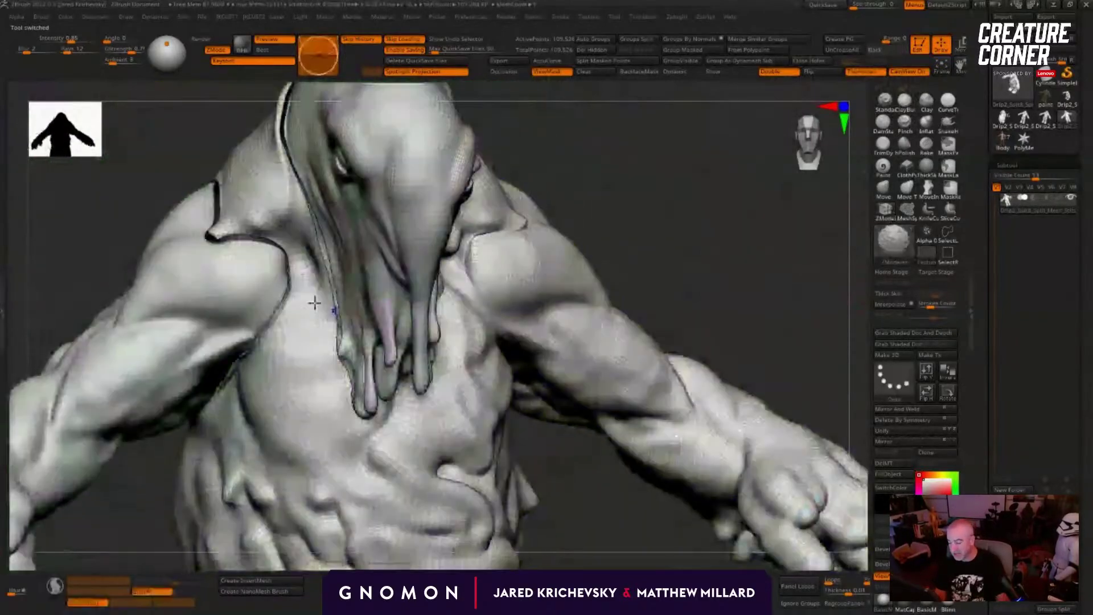
pyautogui.hotkey('shift', 'f')
pyautogui.hotkey('shift', 'f')
pyautogui.moveTo(544, 249); pyautogui.dragTo(480, 390)
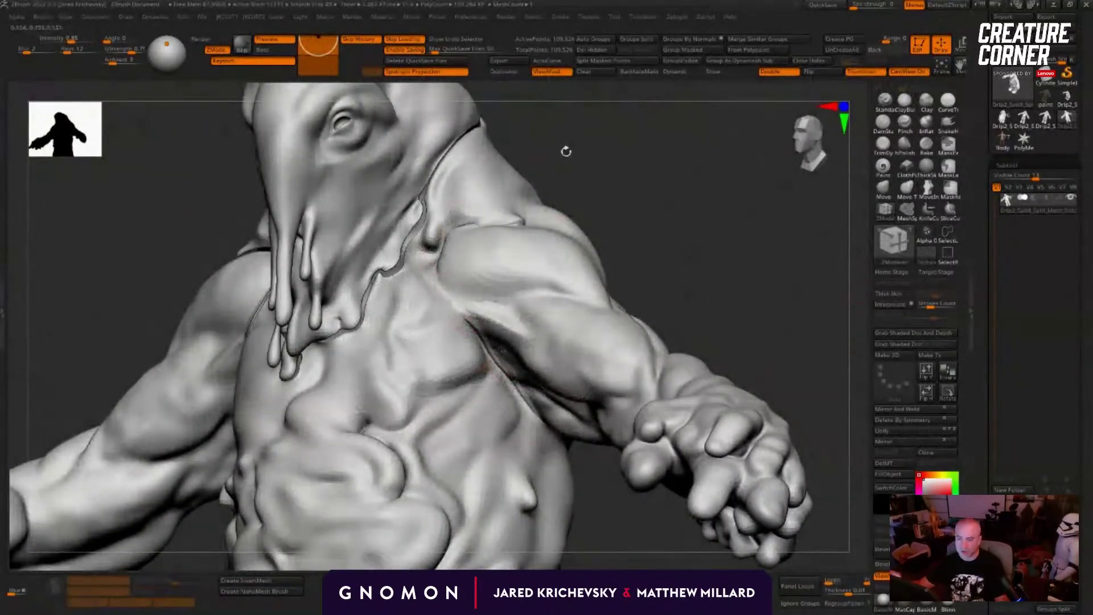
# Step: Examine the seam gaps between the head, shoulder and arm of the grey suit, including the shoulder's open edge up close
pyautogui.moveTo(566, 151); pyautogui.dragTo(222, 263)
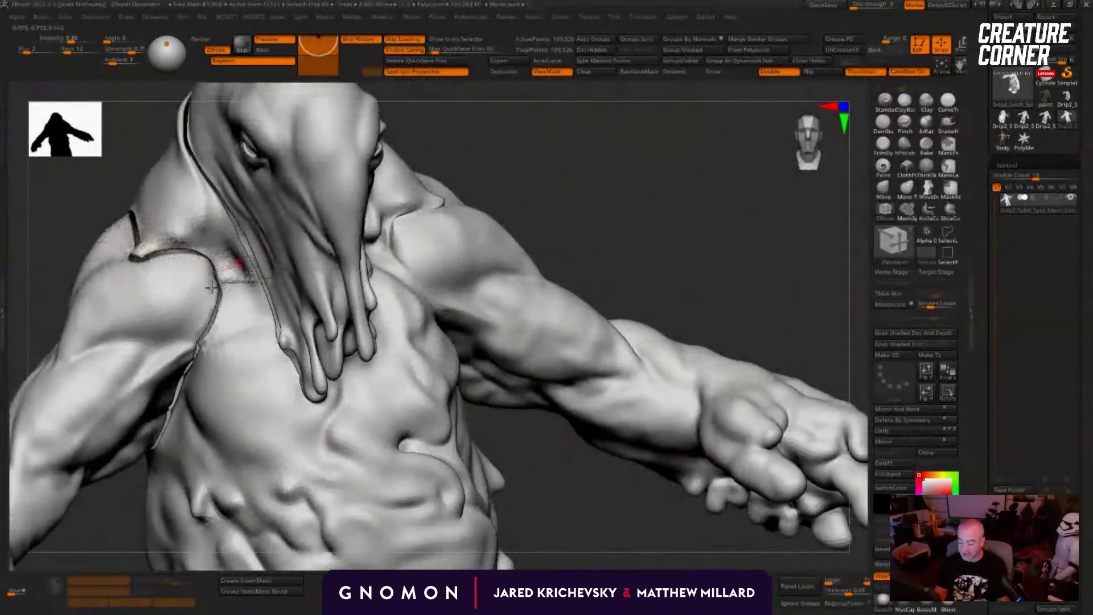
pyautogui.keyDown('alt'); pyautogui.moveTo(105, 506); pyautogui.dragTo(439, 512); pyautogui.keyUp('alt')
pyautogui.moveTo(247, 364); pyautogui.dragTo(46, 474)
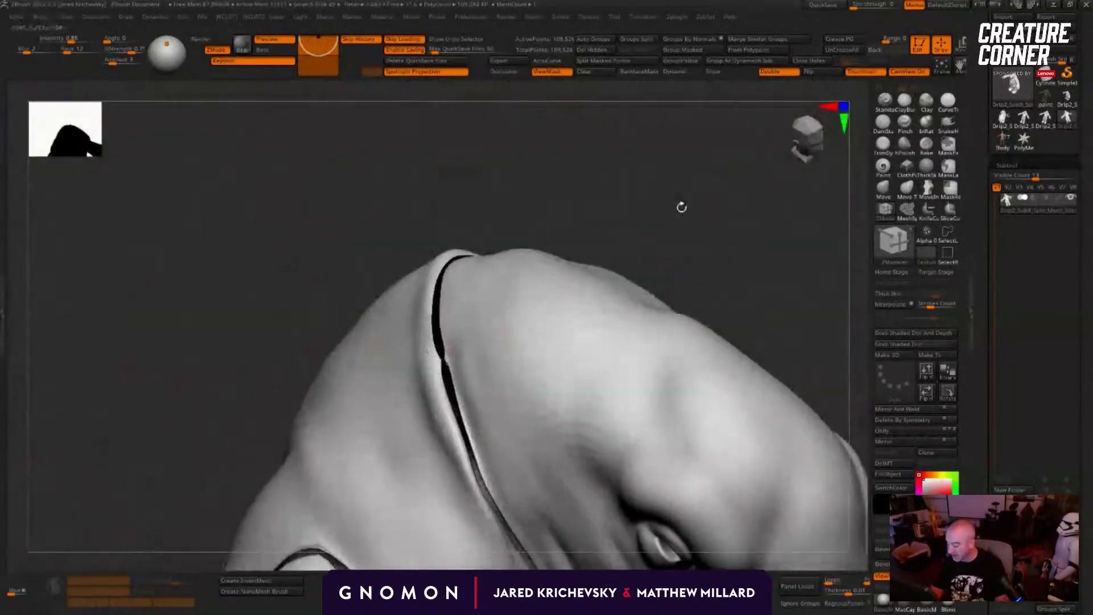
pyautogui.keyDown('alt'); pyautogui.moveTo(682, 207); pyautogui.dragTo(354, 278); pyautogui.keyUp('alt')
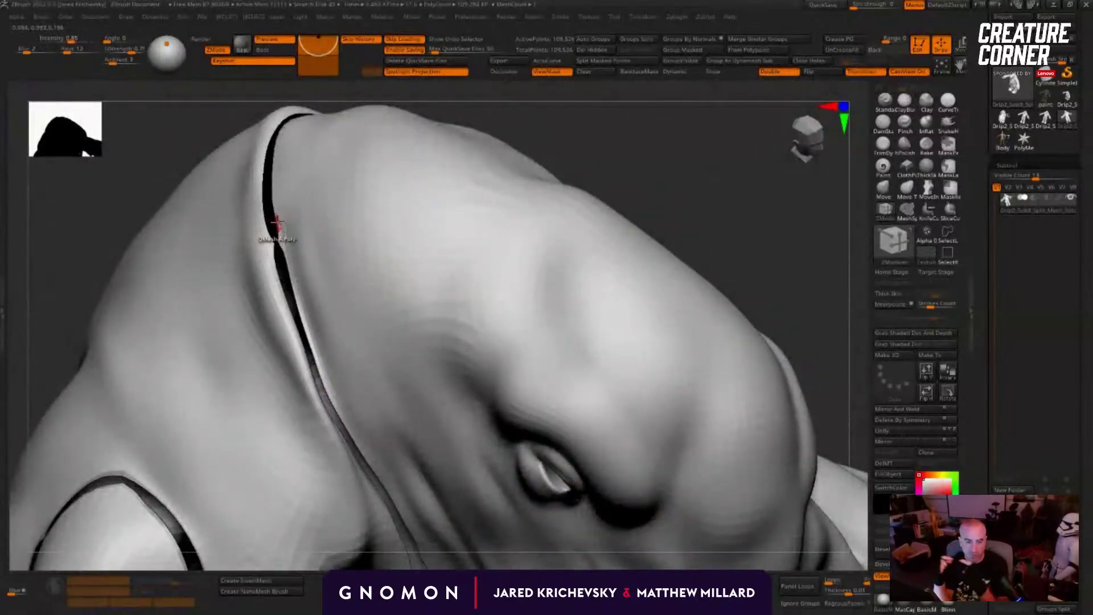
pyautogui.keyDown('alt'); pyautogui.moveTo(532, 111); pyautogui.dragTo(662, 119); pyautogui.keyUp('alt')
pyautogui.keyDown('alt'); pyautogui.moveTo(114, 371); pyautogui.dragTo(200, 247); pyautogui.keyUp('alt')
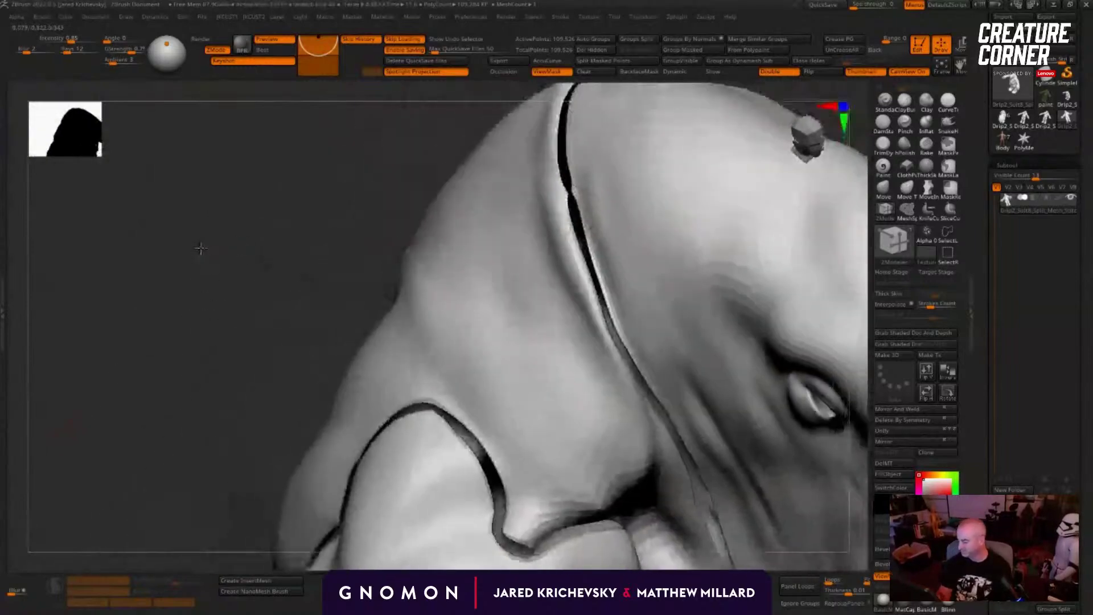
pyautogui.moveTo(247, 379)
pyautogui.keyDown('alt'); pyautogui.mouseDown()
pyautogui.moveTo(227, 295)
pyautogui.moveTo(131, 237)
pyautogui.moveTo(120, 242)
pyautogui.mouseUp(); pyautogui.keyUp('alt')
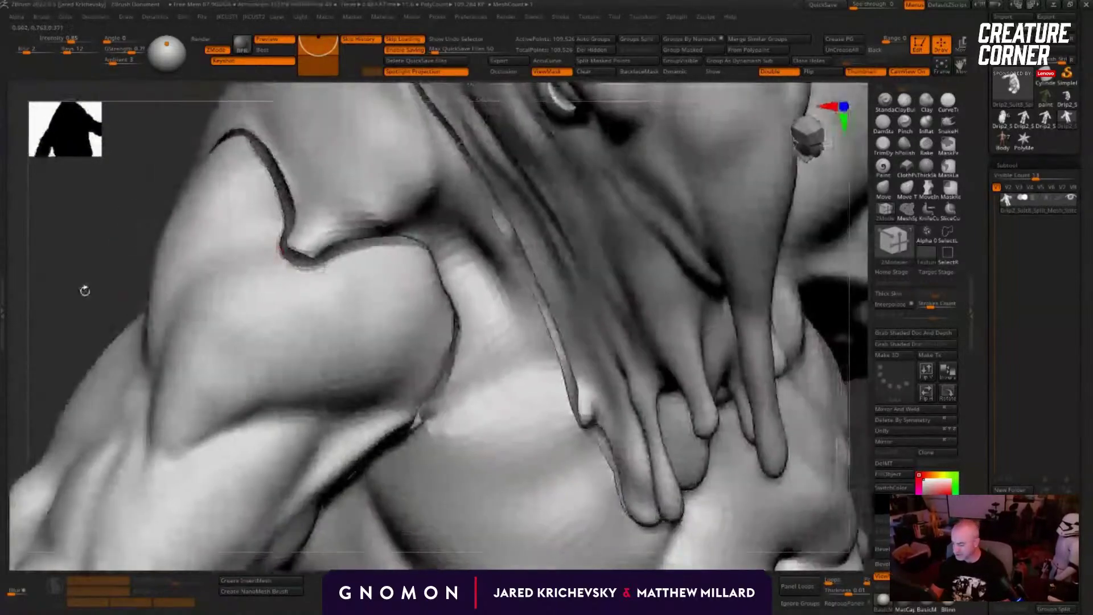
pyautogui.keyDown('alt'); pyautogui.moveTo(83, 290); pyautogui.dragTo(188, 430); pyautogui.keyUp('alt')
pyautogui.keyDown('alt'); pyautogui.moveTo(87, 330); pyautogui.dragTo(120, 501); pyautogui.keyUp('alt')
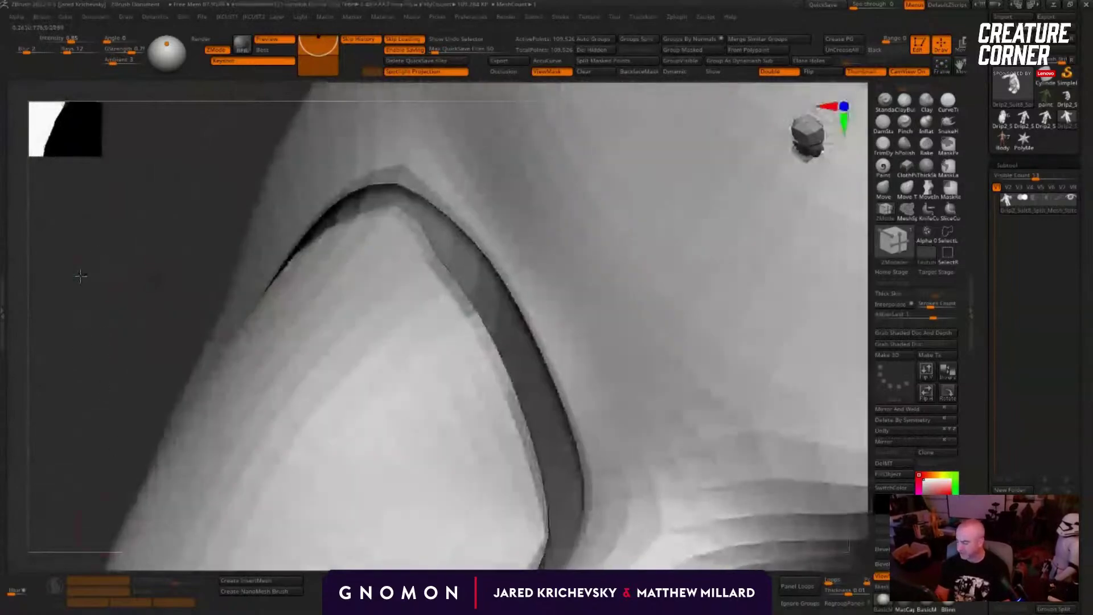
pyautogui.moveTo(80, 275); pyautogui.dragTo(15, 350)
pyautogui.hotkey('shift', 'f')
pyautogui.hotkey('shift', 'f')
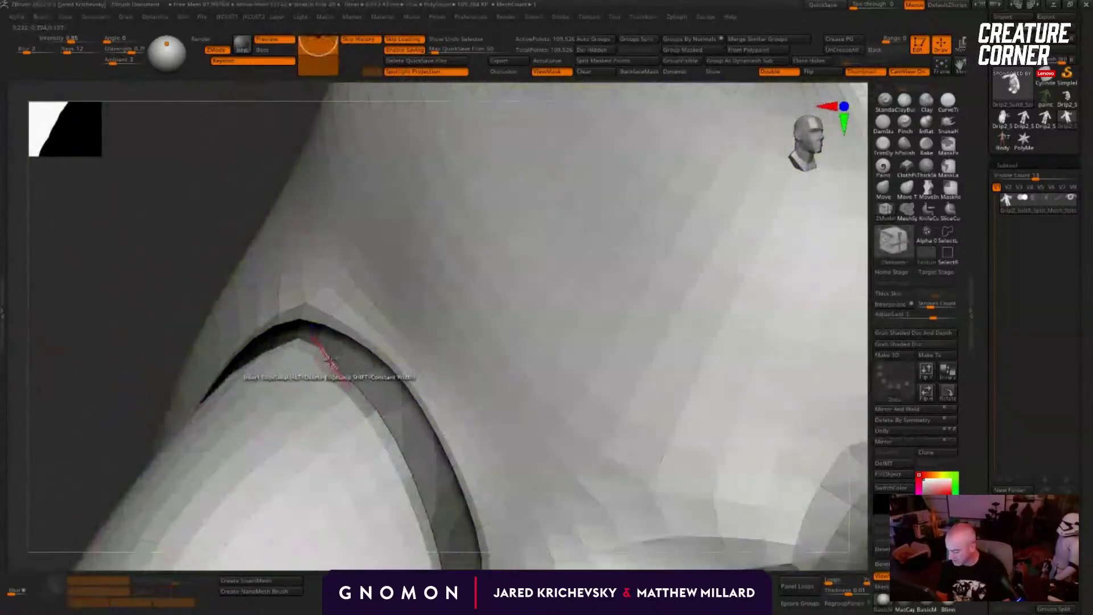
# Step: Set the ZModeler edge action to Bridge with Two Holes as the target and Optimal Resolution
pyautogui.press('space')
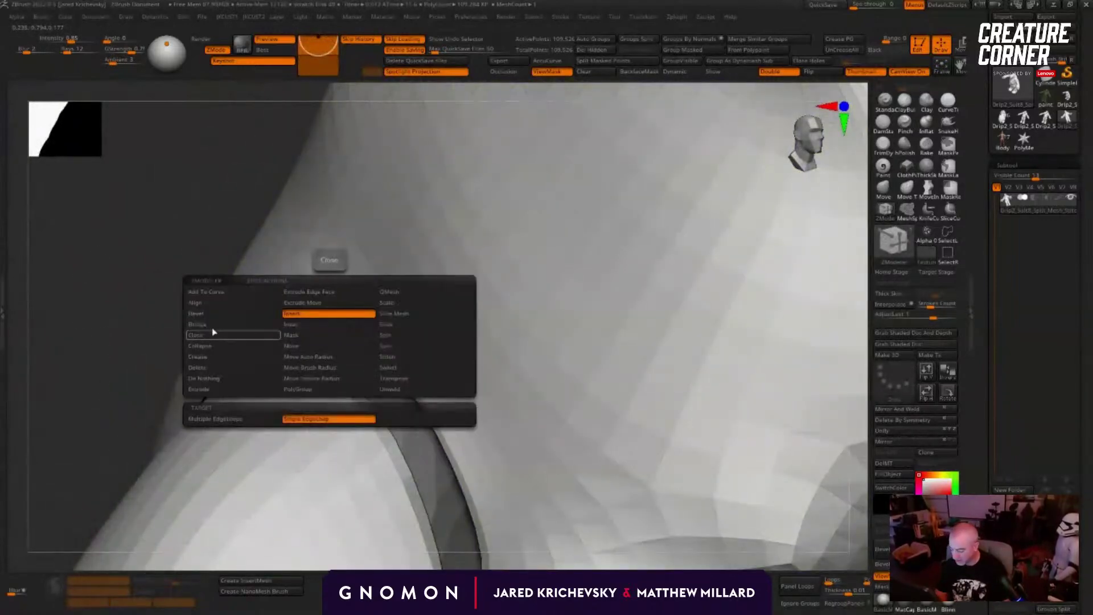
pyautogui.click(215, 324)
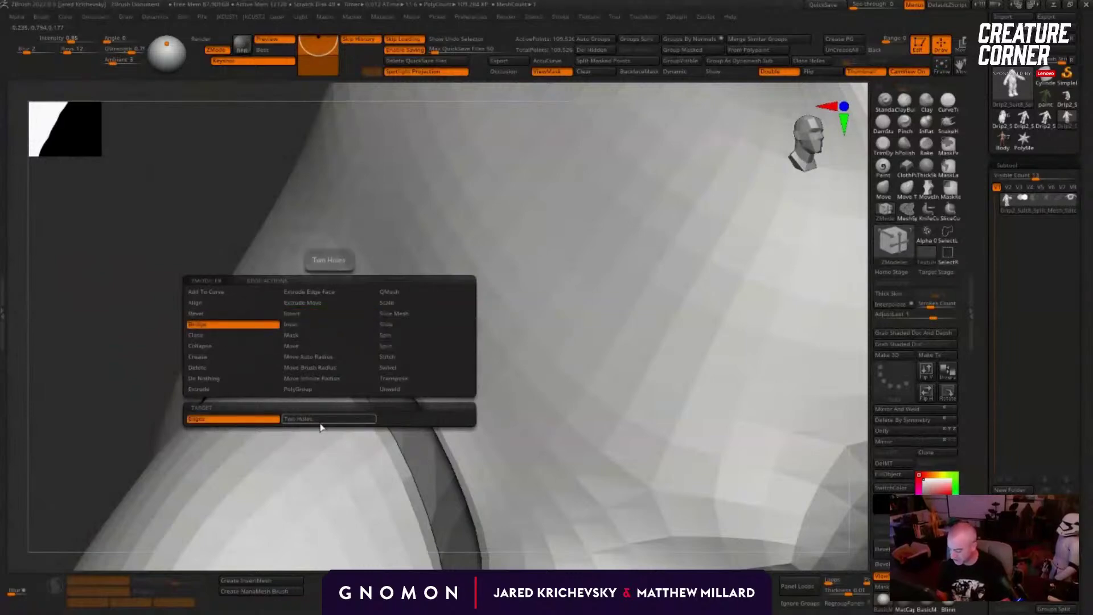
pyautogui.keyDown('ctrl'); pyautogui.moveTo(103, 368); pyautogui.dragTo(104, 424, button='right'); pyautogui.keyUp('ctrl')
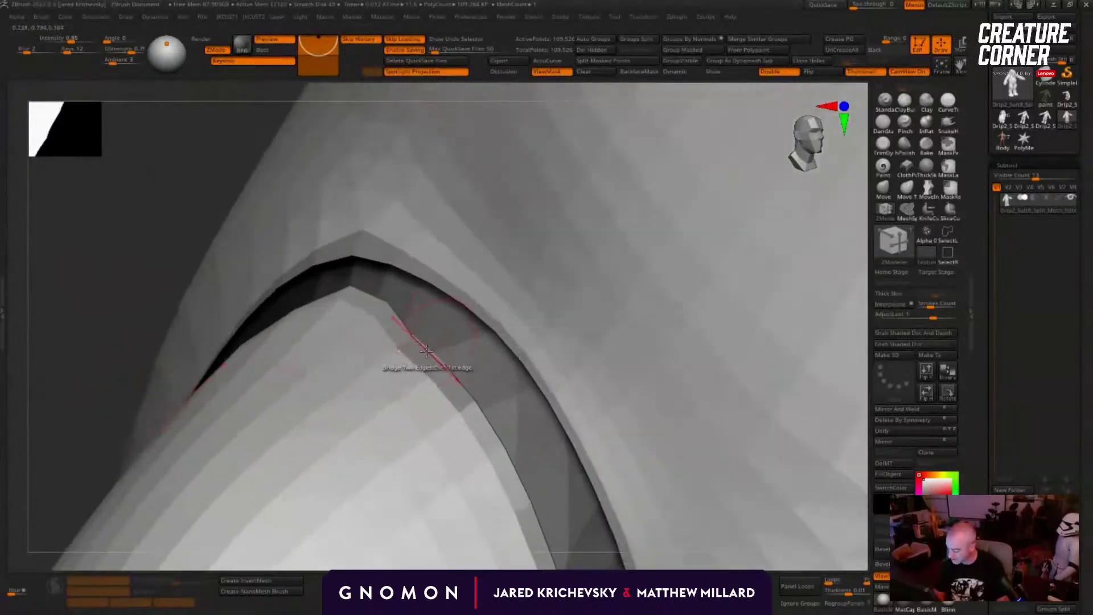
pyautogui.press('space')
pyautogui.moveTo(431, 419)
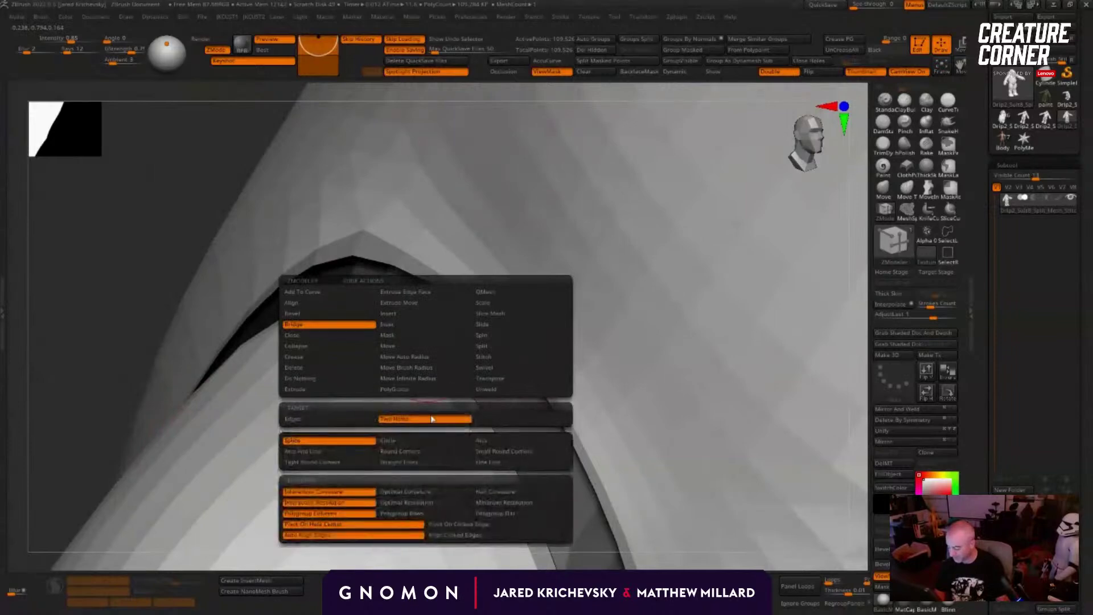
pyautogui.click(420, 503)
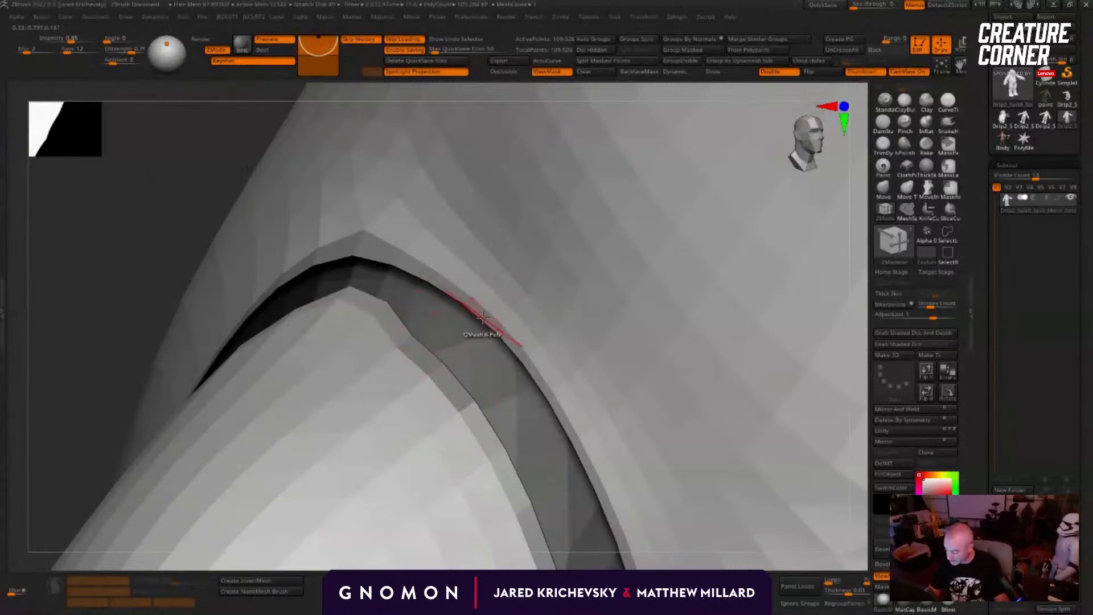
# Step: Bridge the open arm and torso edges across the shoulder gap, with polyframe displayed
pyautogui.moveTo(482, 317)
pyautogui.mouseDown()
pyautogui.moveTo(454, 436)
pyautogui.moveTo(468, 437)
pyautogui.moveTo(515, 356)
pyautogui.mouseUp()
pyautogui.hotkey('ctrl', 'z')
pyautogui.hotkey('shift', 'f')
pyautogui.press('g')
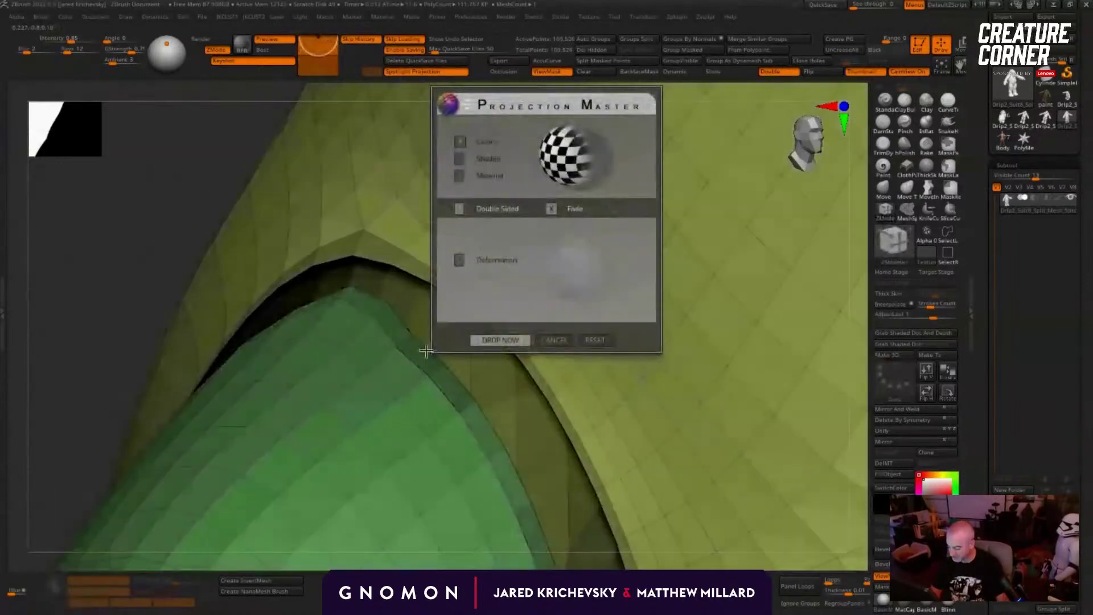
pyautogui.press('Escape')
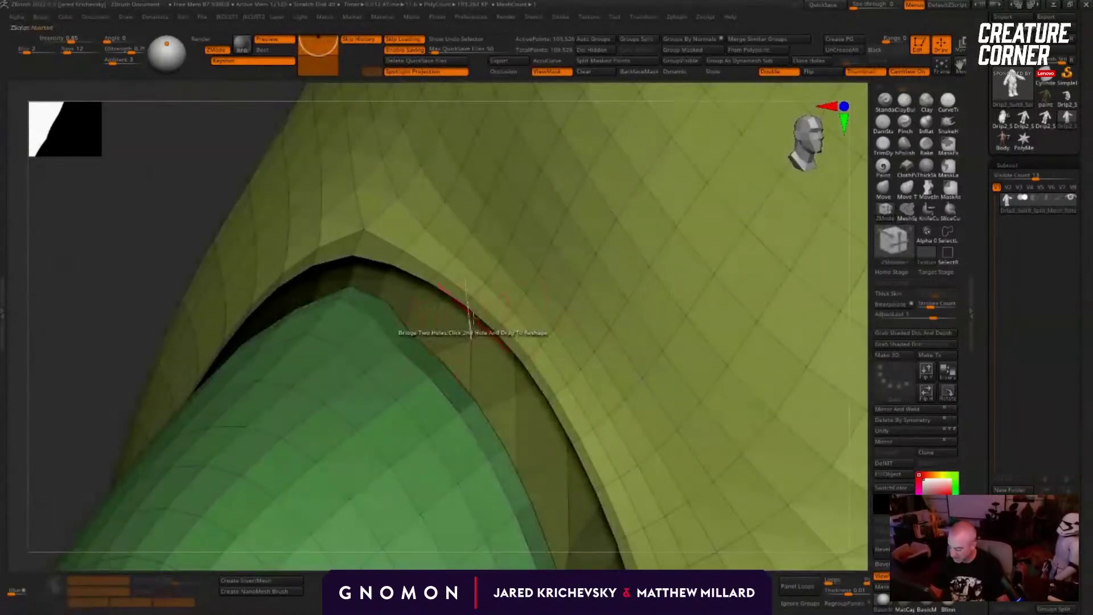
pyautogui.moveTo(479, 317); pyautogui.dragTo(468, 399)
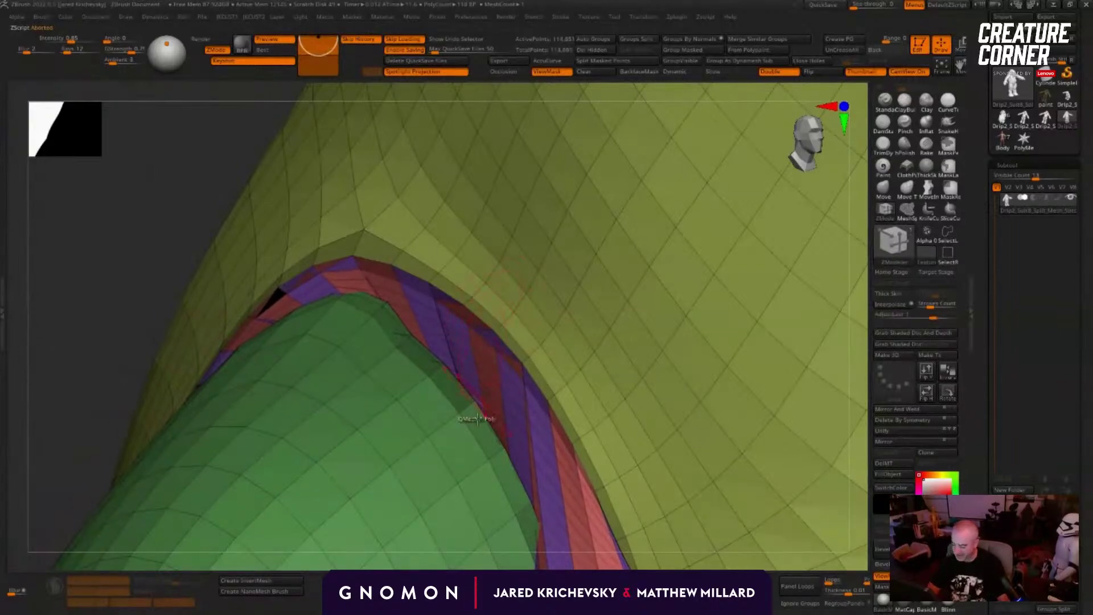
# Step: Isolate the new bridge strip around the shoulder and combine its polygons into a single polygroup
pyautogui.moveTo(84, 395); pyautogui.dragTo(85, 388)
pyautogui.moveTo(129, 411); pyautogui.dragTo(100, 248)
pyautogui.keyDown('ctrl'); pyautogui.keyDown('shift'); pyautogui.click(412, 380); pyautogui.keyUp('shift'); pyautogui.keyUp('ctrl')
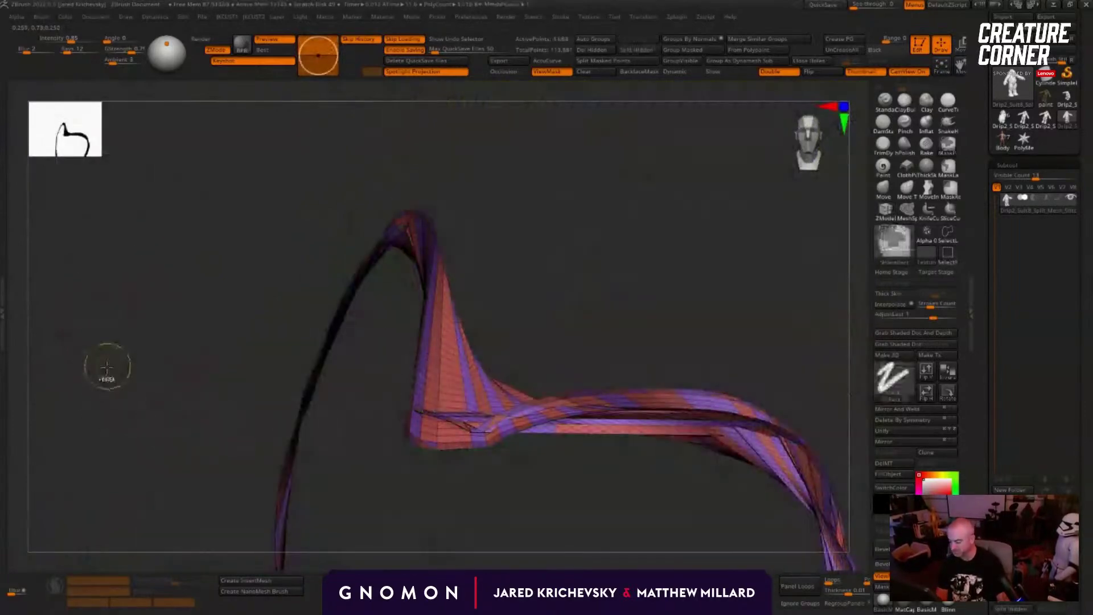
pyautogui.moveTo(100, 401); pyautogui.dragTo(103, 408)
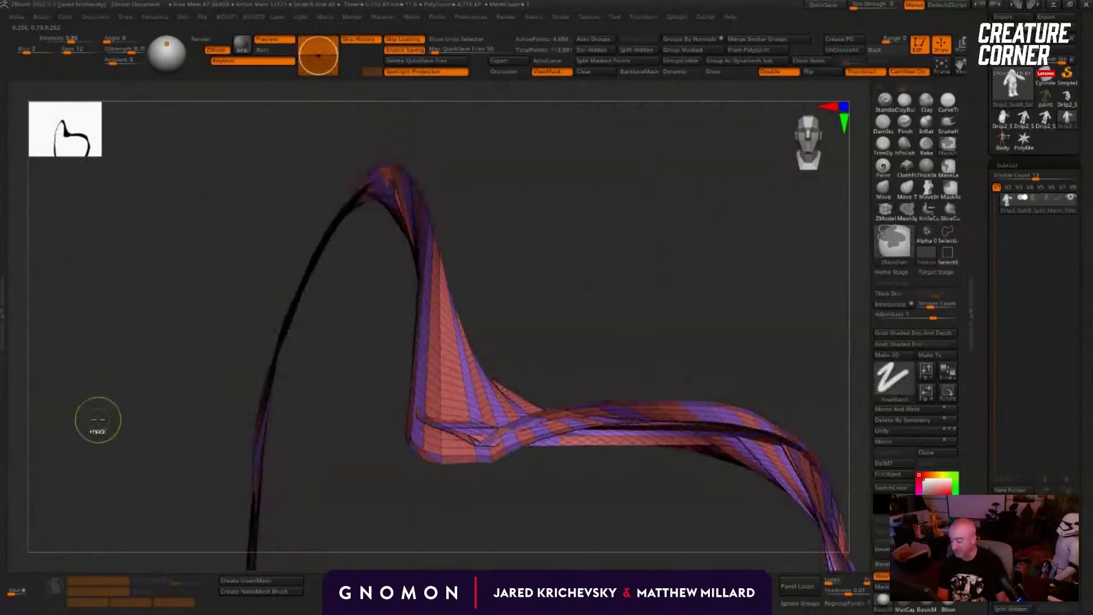
pyautogui.hotkey('ctrl', 'h')
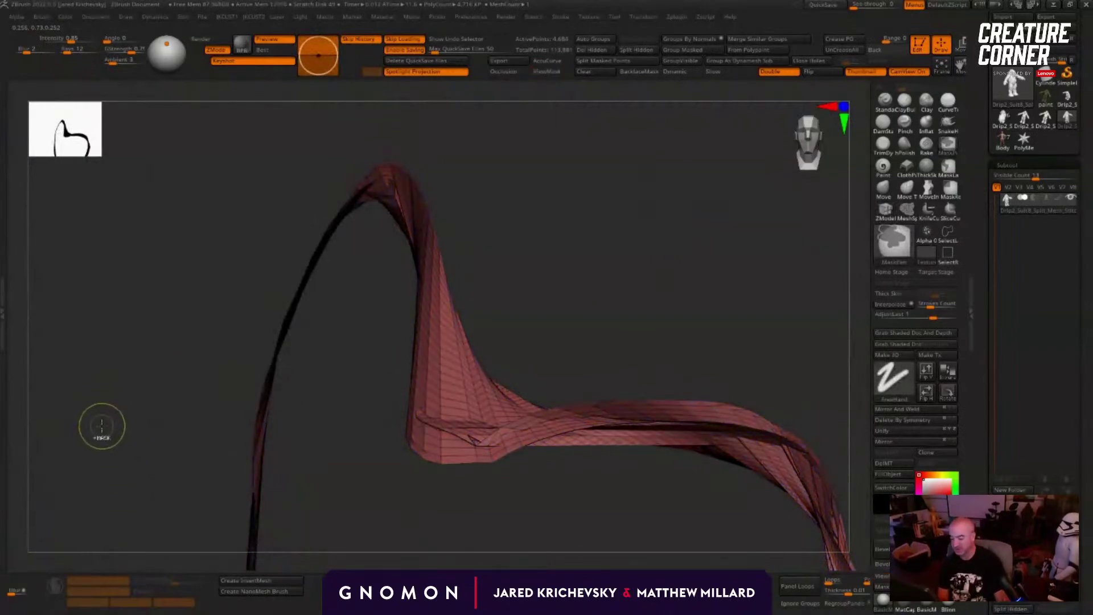
# Step: Mask the rest of the suit and show the whole mesh, leaving only the shoulder bridge strip unmasked
pyautogui.keyDown('ctrl'); pyautogui.keyDown('shift'); pyautogui.click(105, 406); pyautogui.keyUp('shift'); pyautogui.keyUp('ctrl')
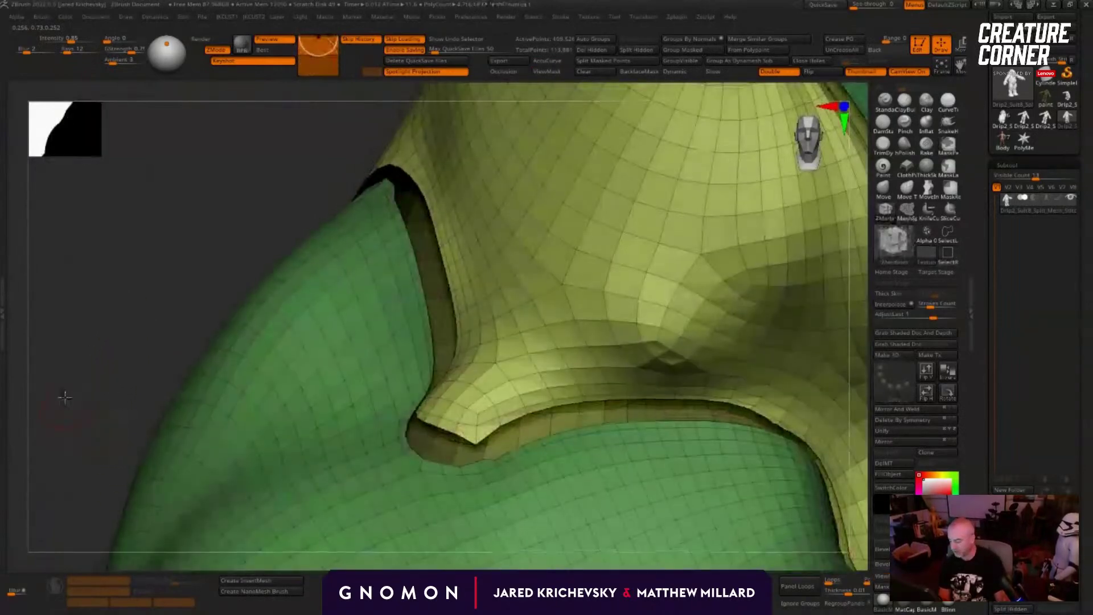
pyautogui.moveTo(65, 398); pyautogui.dragTo(84, 316)
pyautogui.hotkey('ctrl', 'h')
pyautogui.keyDown('ctrl'); pyautogui.keyDown('shift'); pyautogui.click(64, 385); pyautogui.keyUp('shift'); pyautogui.keyUp('ctrl')
pyautogui.keyDown('alt'); pyautogui.moveTo(130, 345); pyautogui.dragTo(80, 239); pyautogui.keyUp('alt')
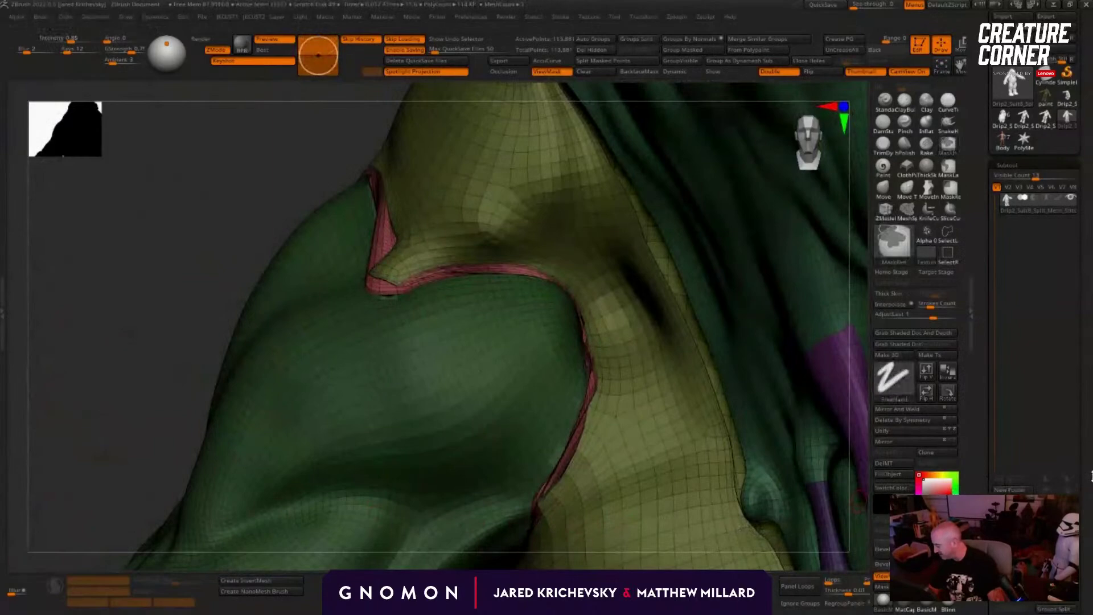
# Step: Inflate and polish the unmasked bridge strip along the shoulder seam
pyautogui.moveTo(1064, 419)
pyautogui.keyDown('ctrl'); pyautogui.mouseDown()
pyautogui.moveTo(1063, 329)
pyautogui.moveTo(1051, 346)
pyautogui.mouseUp(); pyautogui.keyUp('ctrl')
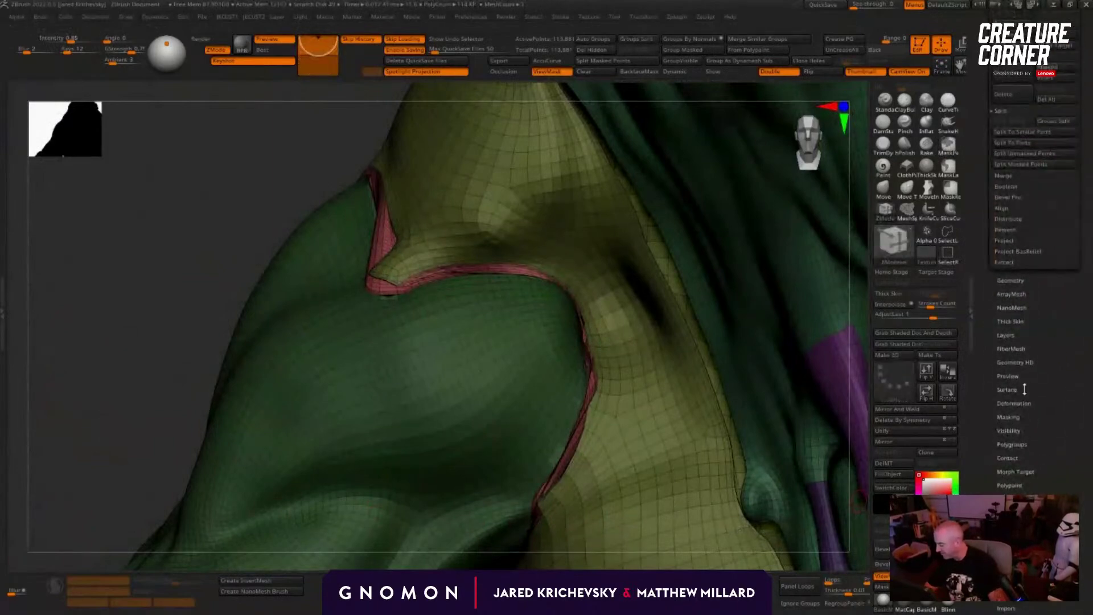
pyautogui.press('ctrl')
pyautogui.keyDown('ctrl'); pyautogui.moveTo(965, 490); pyautogui.dragTo(947, 317); pyautogui.keyUp('ctrl')
pyautogui.moveTo(917, 458); pyautogui.dragTo(946, 458)
pyautogui.click(880, 466)
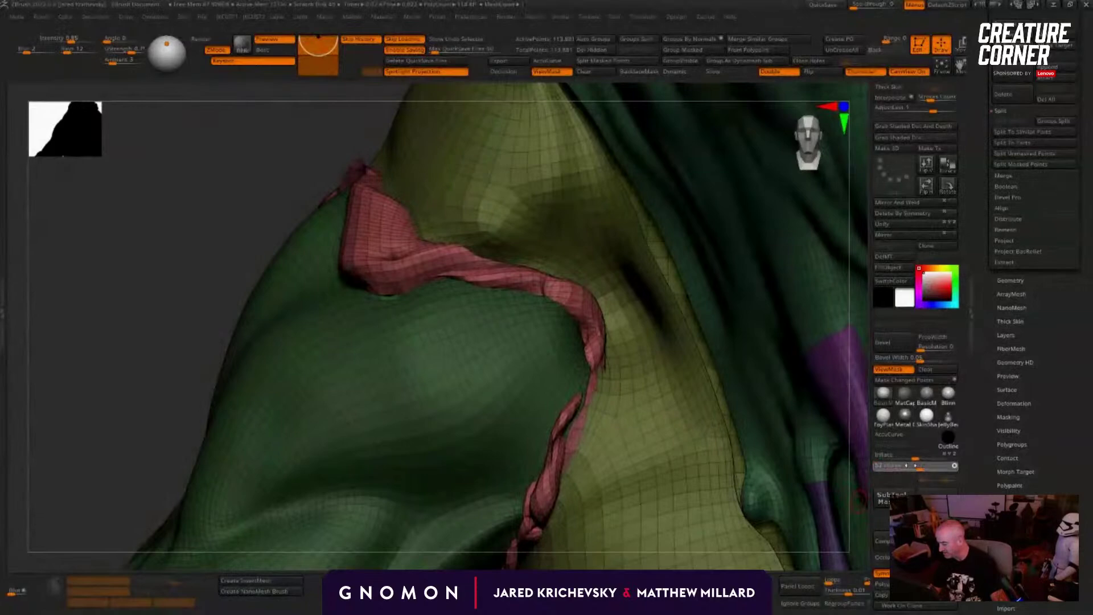
pyautogui.click(911, 465)
pyautogui.click(911, 465)
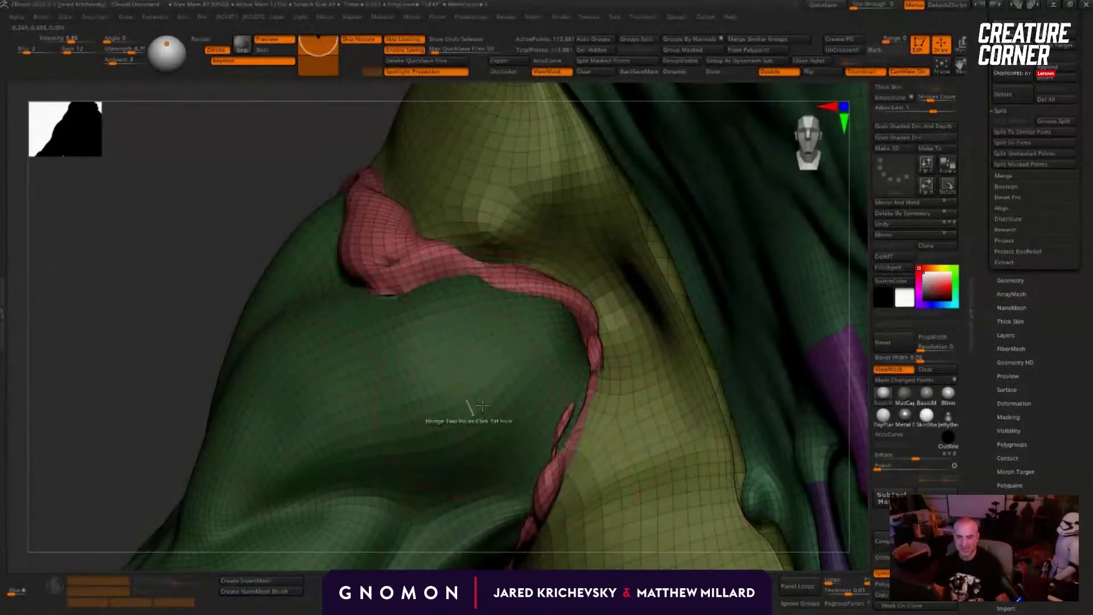
# Step: Smooth the bridge strip along the shoulder seam, and view it without polyframe
pyautogui.moveTo(569, 427)
pyautogui.keyDown('shift'); pyautogui.mouseDown()
pyautogui.moveTo(544, 490)
pyautogui.moveTo(580, 370)
pyautogui.moveTo(410, 273)
pyautogui.moveTo(364, 227)
pyautogui.moveTo(383, 234)
pyautogui.mouseUp(); pyautogui.keyUp('shift')
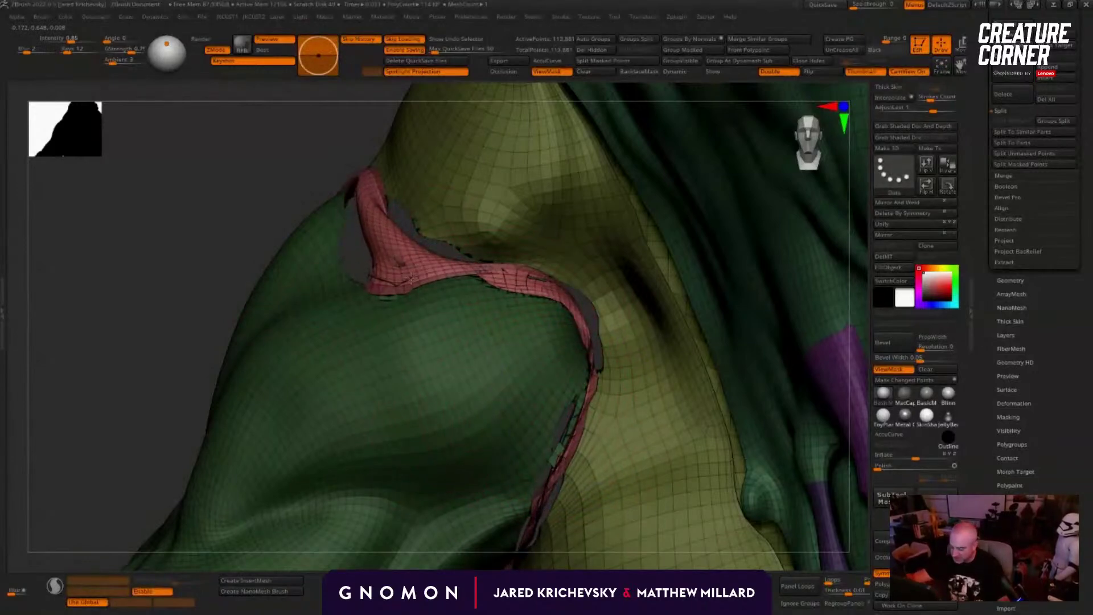
pyautogui.hotkey('shift', 'f')
pyautogui.moveTo(386, 504); pyautogui.dragTo(463, 501, button='right')
pyautogui.moveTo(370, 228)
pyautogui.keyDown('shift'); pyautogui.mouseDown()
pyautogui.moveTo(271, 145)
pyautogui.moveTo(140, 284)
pyautogui.moveTo(122, 359)
pyautogui.moveTo(130, 301)
pyautogui.moveTo(168, 219)
pyautogui.moveTo(140, 325)
pyautogui.mouseUp(); pyautogui.keyUp('shift')
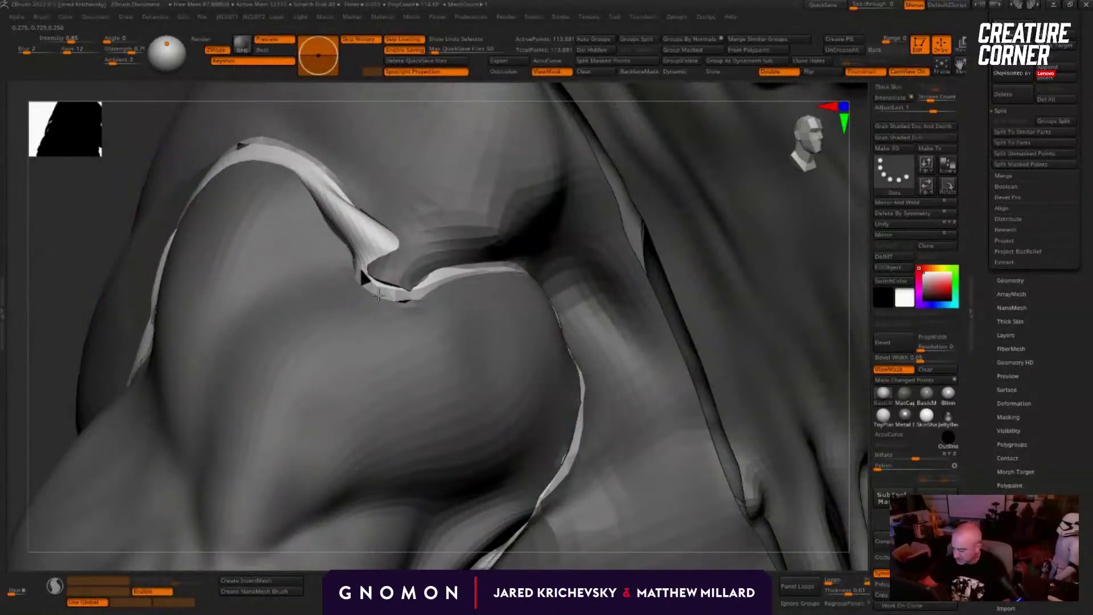
pyautogui.moveTo(433, 282)
pyautogui.keyDown('shift'); pyautogui.mouseDown()
pyautogui.moveTo(393, 277)
pyautogui.moveTo(373, 231)
pyautogui.moveTo(294, 163)
pyautogui.moveTo(370, 250)
pyautogui.mouseUp(); pyautogui.keyUp('shift')
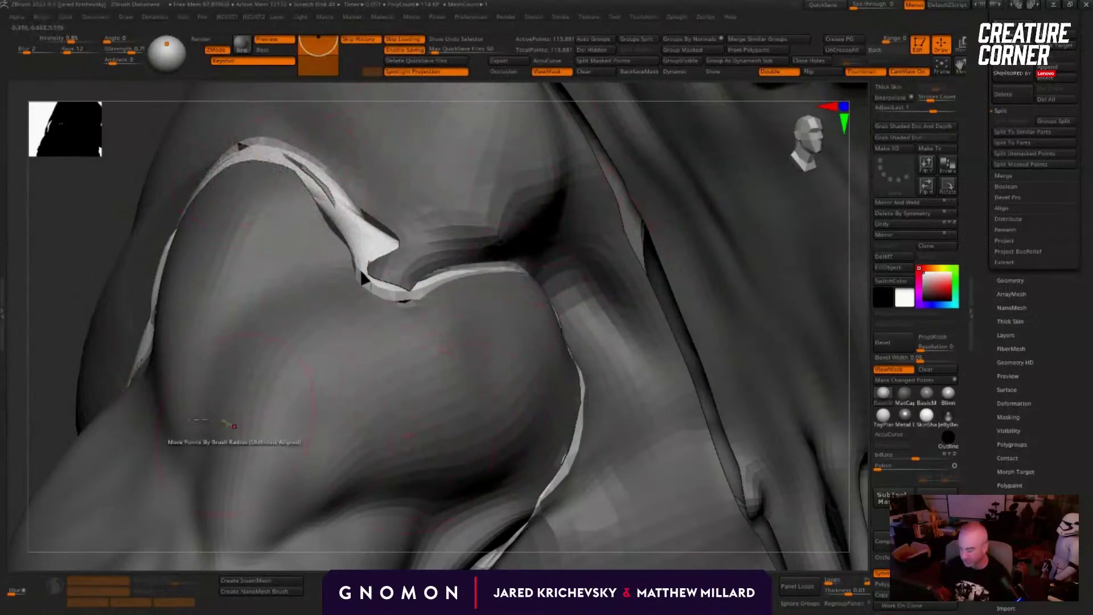
# Step: Compare the smoothed shoulder seam with and without polyframe, and examine its corner where it meets the chest
pyautogui.moveTo(57, 285); pyautogui.dragTo(17, 288)
pyautogui.hotkey('shift', 'f')
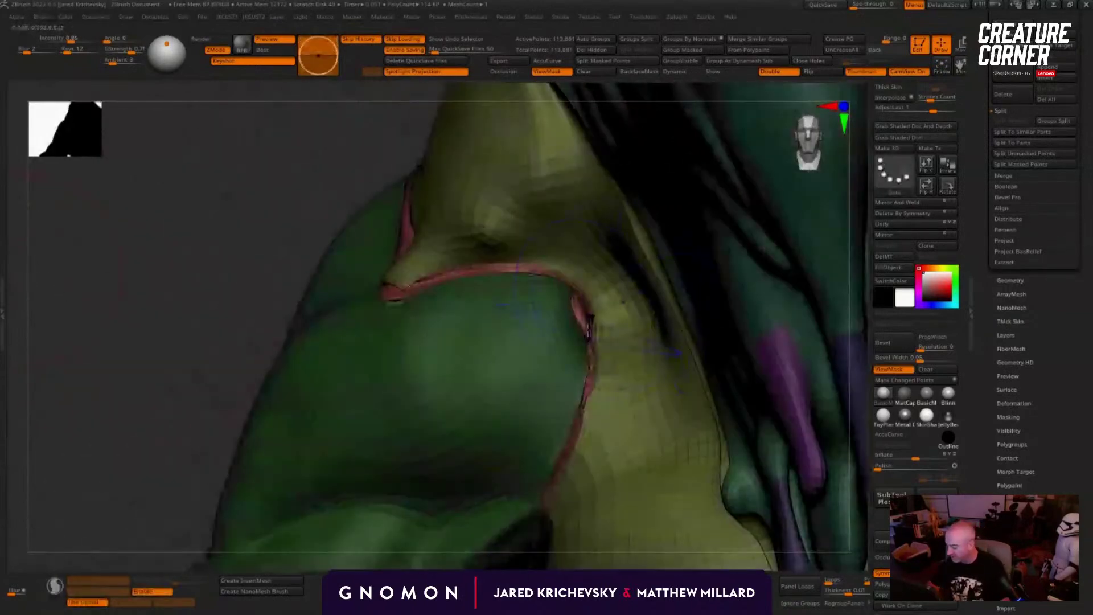
pyautogui.hotkey('shift', 'f')
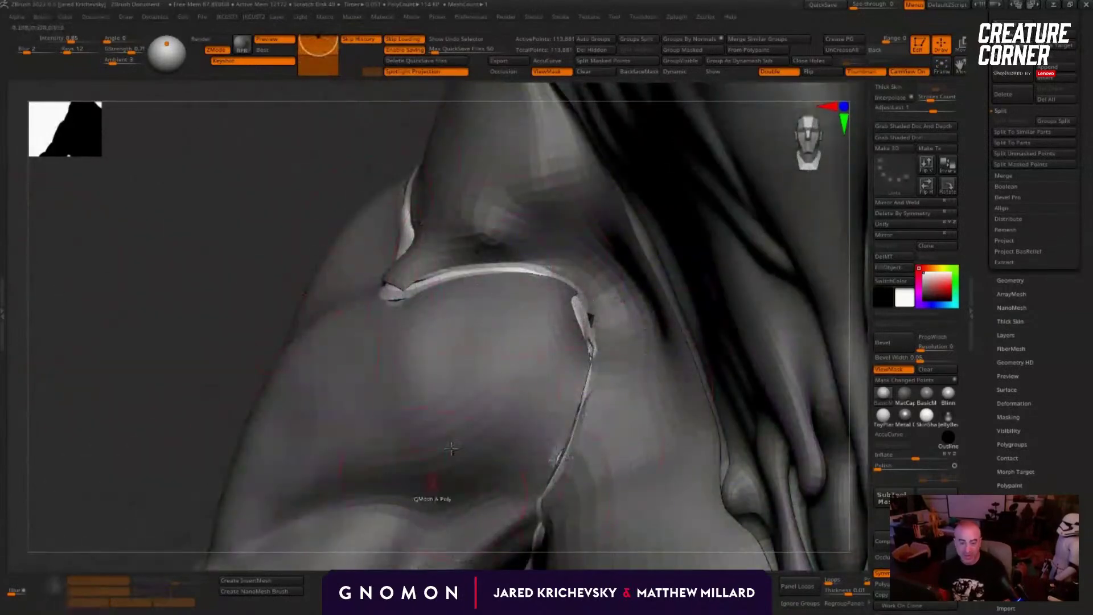
pyautogui.keyDown('alt'); pyautogui.moveTo(85, 376); pyautogui.dragTo(41, 521); pyautogui.keyUp('alt')
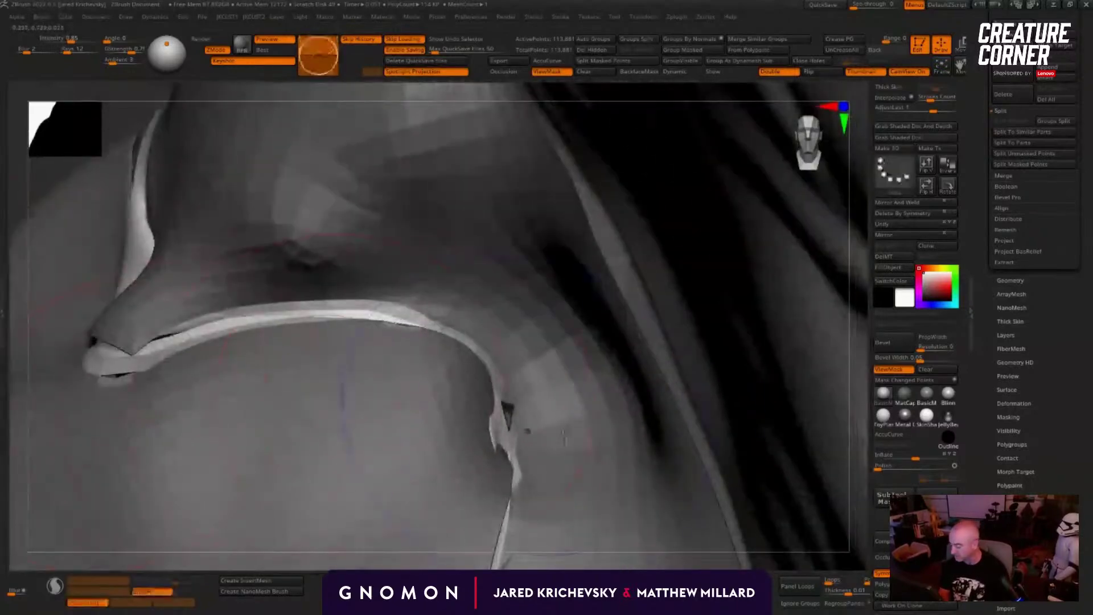
pyautogui.hotkey('shift', 'f')
pyautogui.hotkey('shift', 'f')
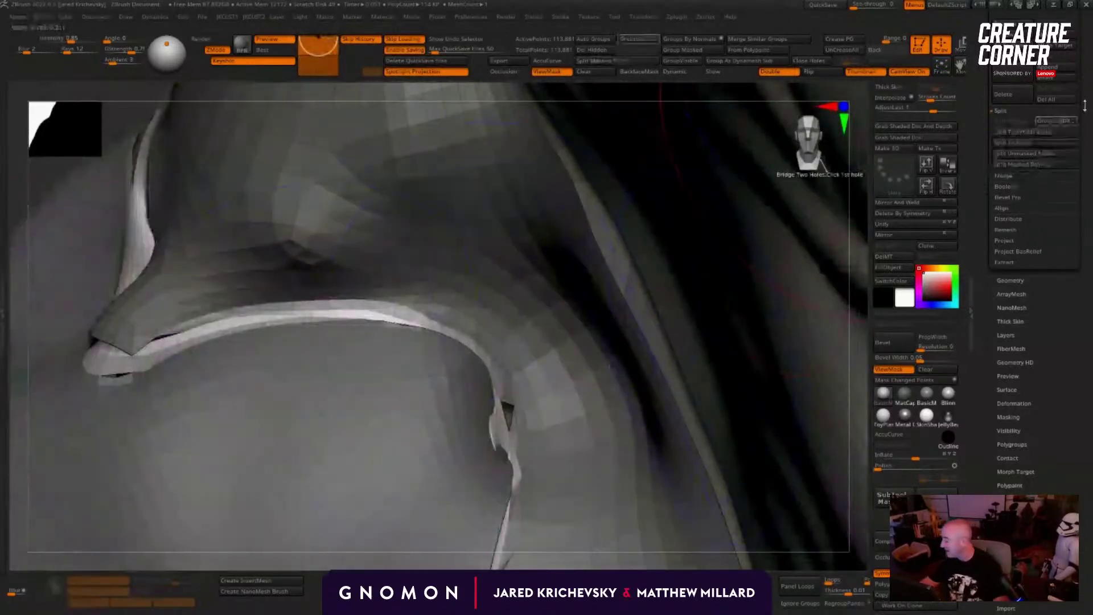
# Step: Switch to the Body tool and frame the whole performer figure
pyautogui.moveTo(1057, 127); pyautogui.dragTo(1038, 235)
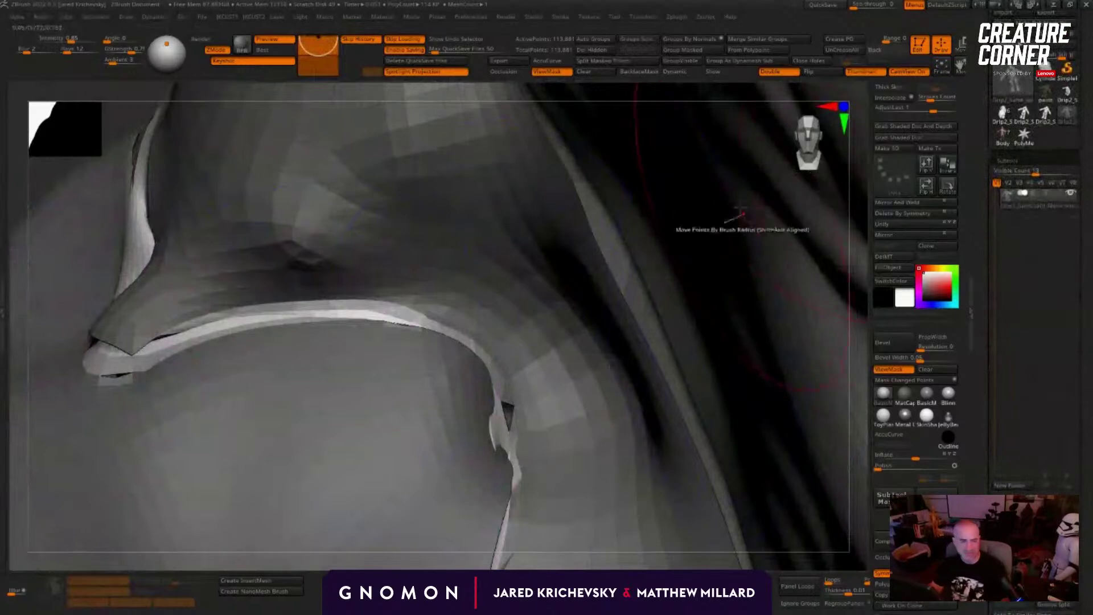
pyautogui.click(1002, 136)
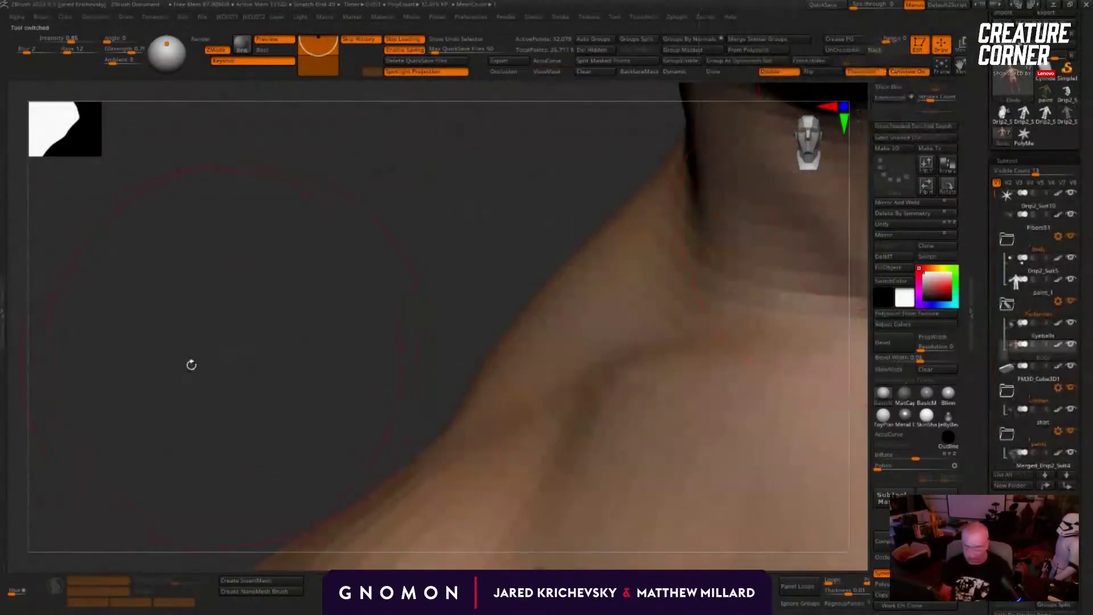
pyautogui.press('f')
pyautogui.keyDown('shift'); pyautogui.moveTo(621, 378); pyautogui.dragTo(632, 371); pyautogui.keyUp('shift')
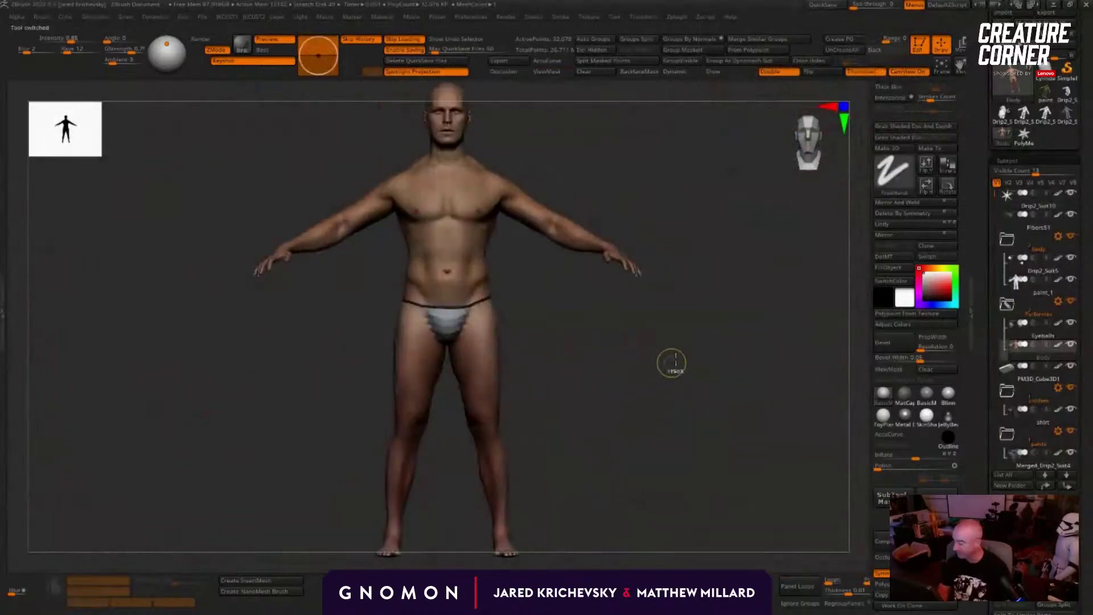
# Step: Turn off solo display to show the full clothed creature, and select the paint_1 subtool
pyautogui.hotkey('alt', 's')
pyautogui.moveTo(604, 410); pyautogui.dragTo(531, 318)
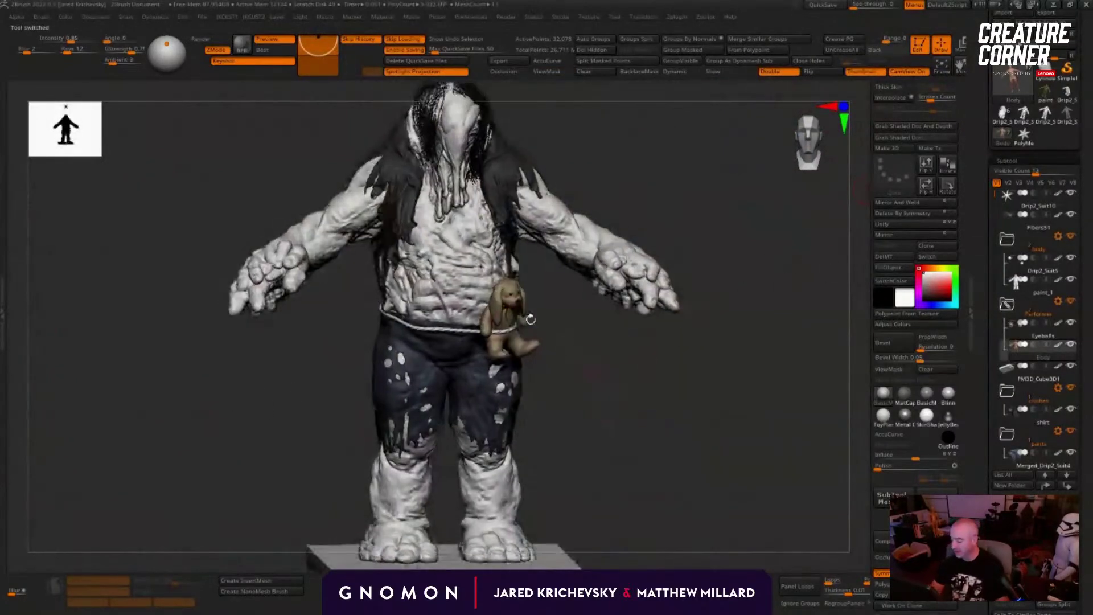
pyautogui.keyDown('alt'); pyautogui.click(512, 295); pyautogui.keyUp('alt')
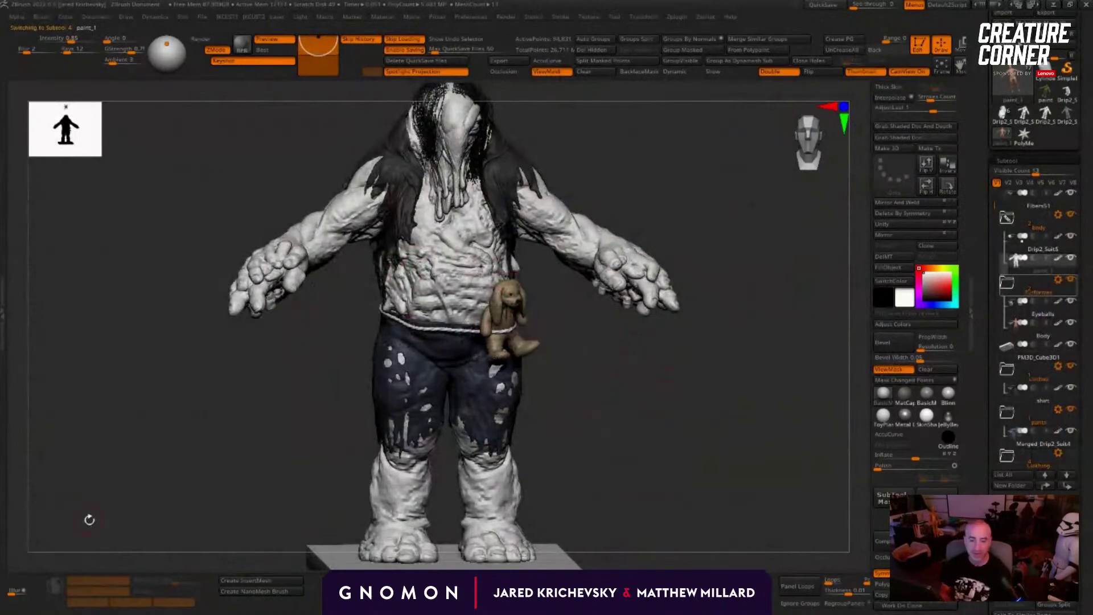
# Step: Examine the full clothed creature from the front and side, down to the belt, plush toy and hands
pyautogui.moveTo(636, 488); pyautogui.dragTo(735, 485)
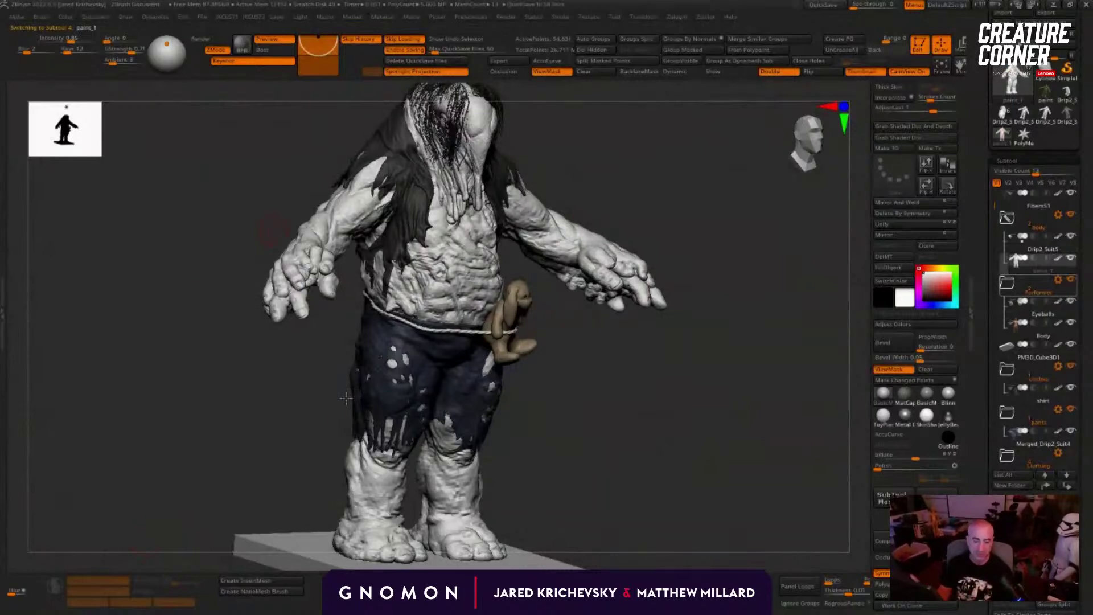
pyautogui.moveTo(639, 507); pyautogui.dragTo(447, 313)
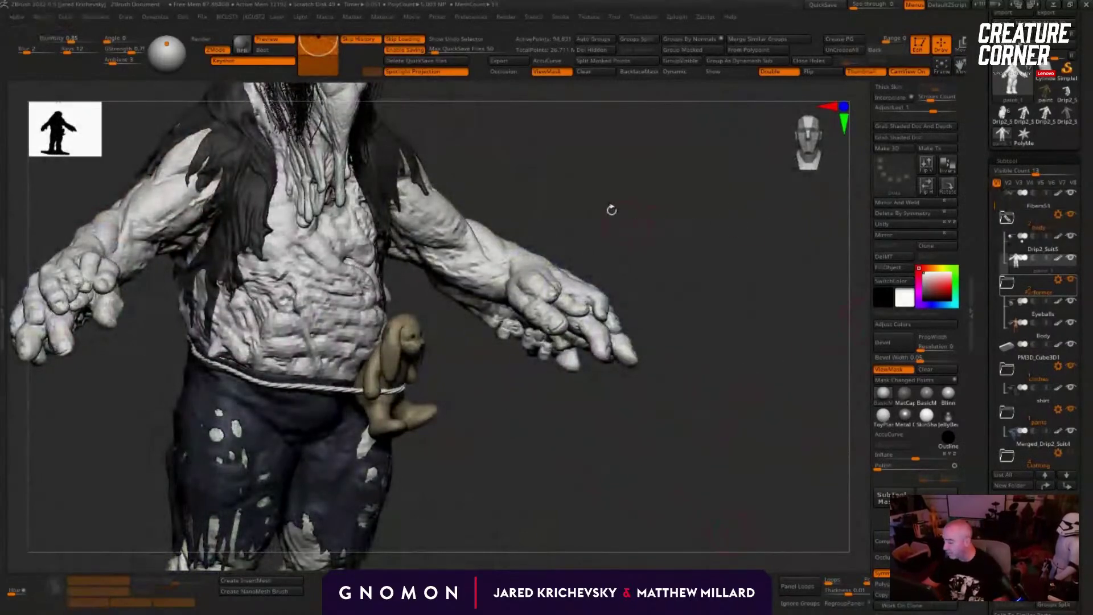
pyautogui.moveTo(610, 207); pyautogui.dragTo(584, 198)
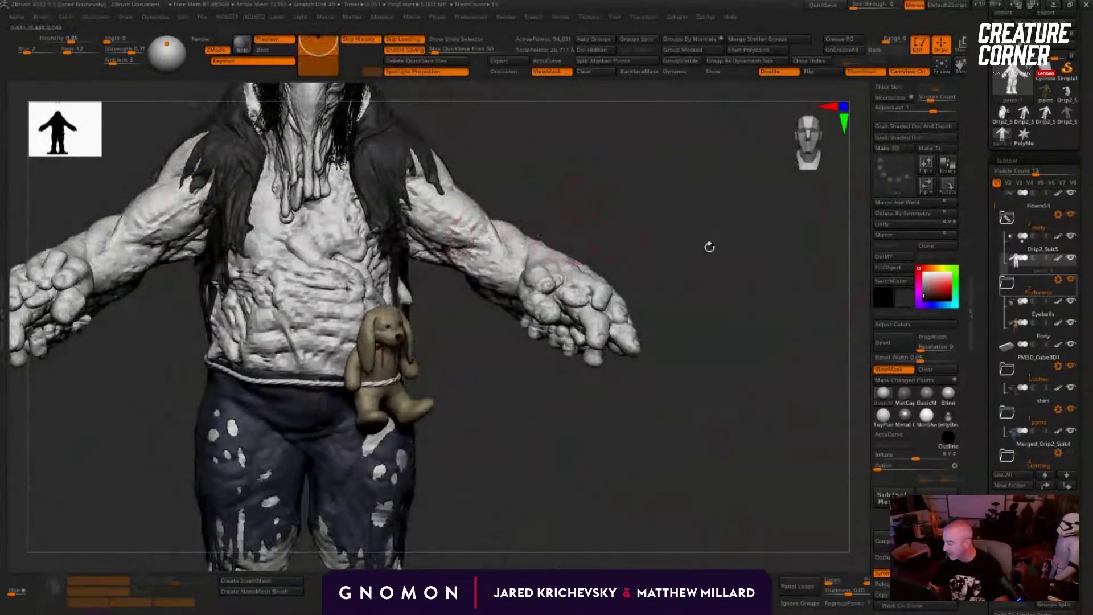
pyautogui.moveTo(707, 243); pyautogui.dragTo(519, 283)
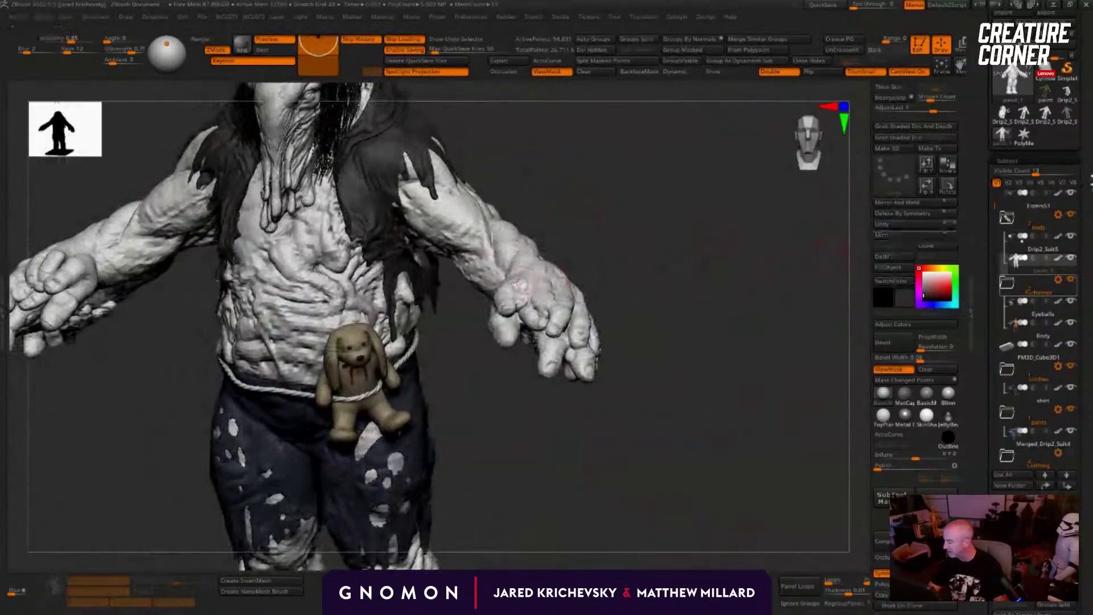
# Step: Switch to the split-mesh suit tool and examine its polygroups around the head, arms and torso
pyautogui.click(1024, 116)
pyautogui.hotkey('shift', 'f')
pyautogui.moveTo(740, 201); pyautogui.dragTo(678, 417)
pyautogui.hotkey('shift', 'f')
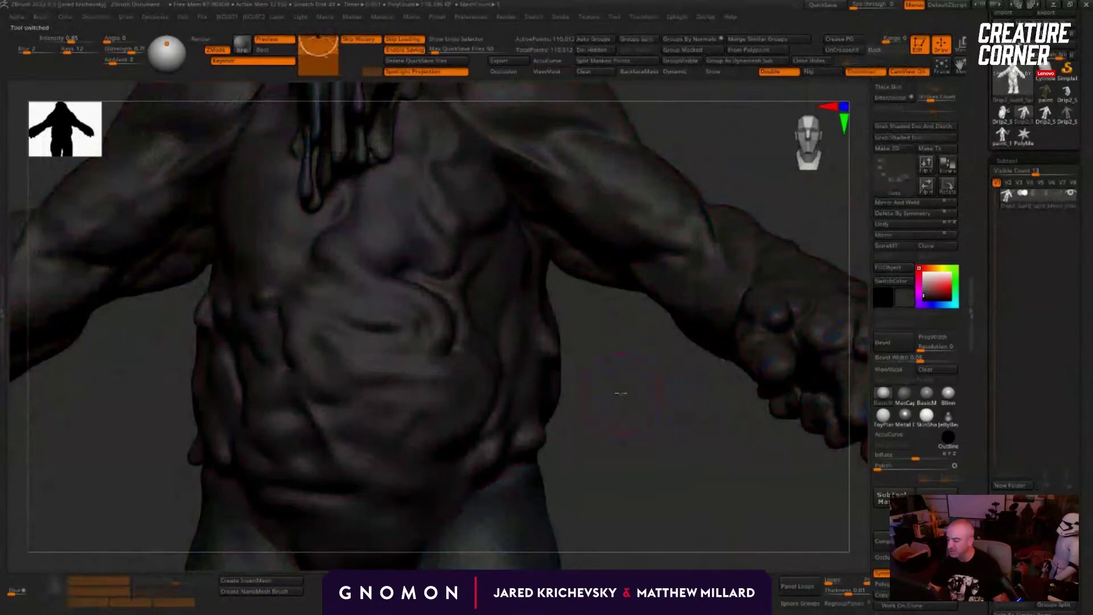
pyautogui.keyDown('alt'); pyautogui.moveTo(672, 159); pyautogui.dragTo(700, 390); pyautogui.keyUp('alt')
pyautogui.moveTo(712, 222)
pyautogui.mouseDown()
pyautogui.moveTo(666, 226)
pyautogui.moveTo(357, 122)
pyautogui.mouseUp()
pyautogui.hotkey('shift', 'f')
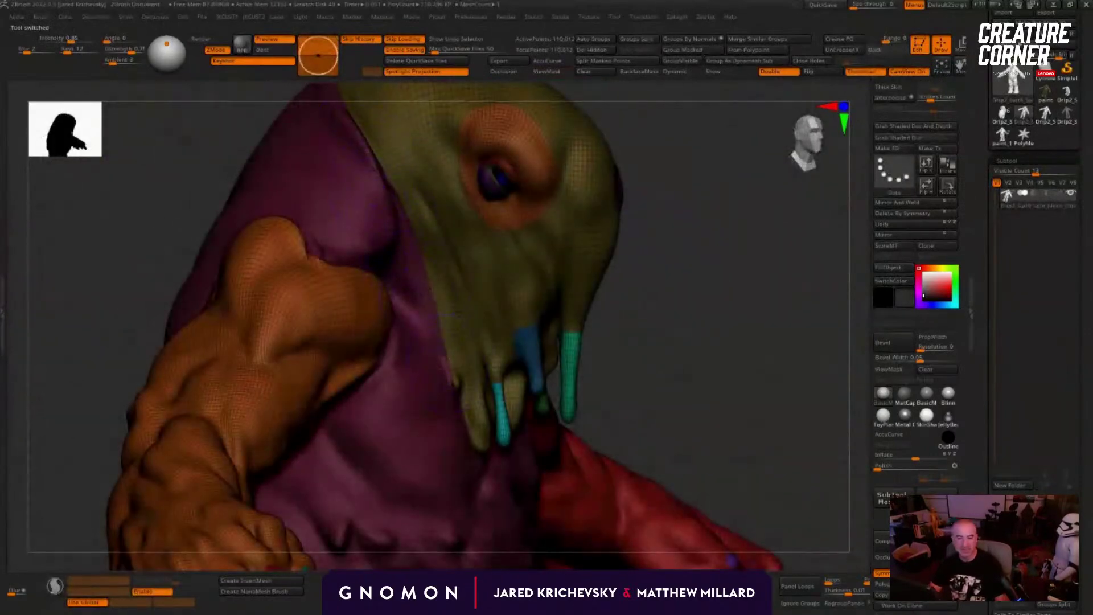
pyautogui.moveTo(827, 354); pyautogui.dragTo(574, 335)
pyautogui.keyDown('alt'); pyautogui.moveTo(577, 382); pyautogui.dragTo(688, 479); pyautogui.keyUp('alt')
# Step: Switch to the paint tool and examine the polygroups of the detailed body from the front and back
pyautogui.moveTo(1061, 154); pyautogui.dragTo(1061, 204)
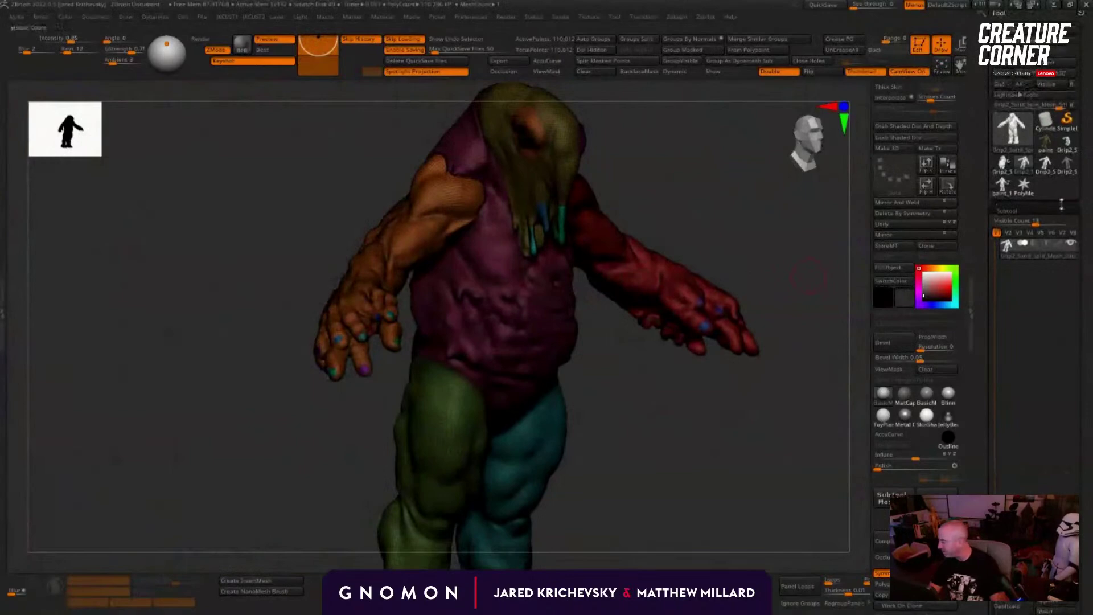
pyautogui.click(1044, 145)
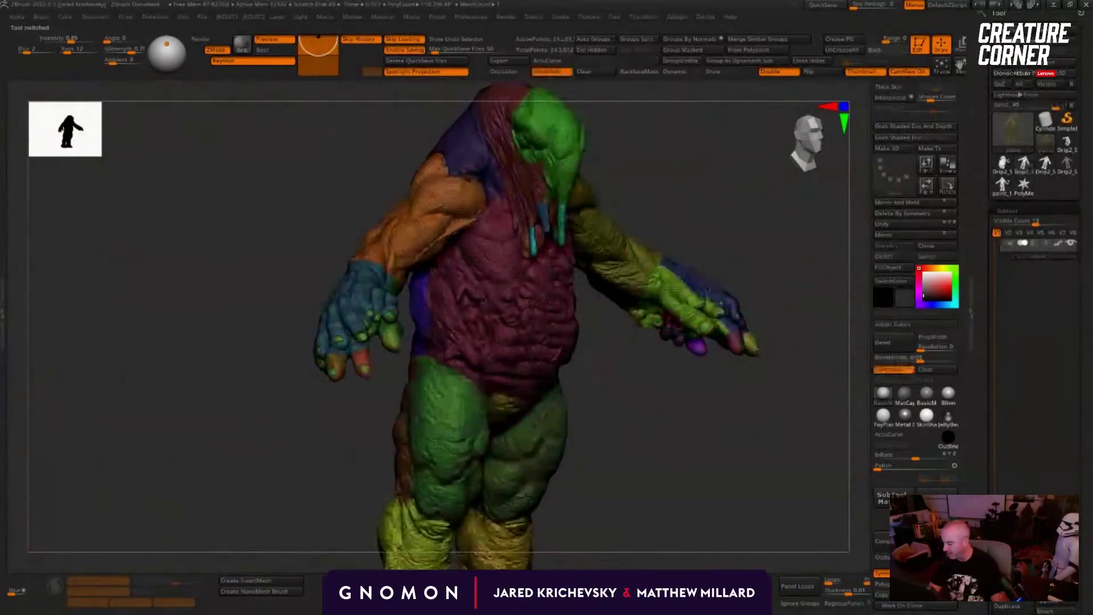
pyautogui.keyDown('alt'); pyautogui.moveTo(583, 381); pyautogui.dragTo(538, 358); pyautogui.keyUp('alt')
pyautogui.hotkey('shift', 'f')
pyautogui.hotkey('shift', 'f')
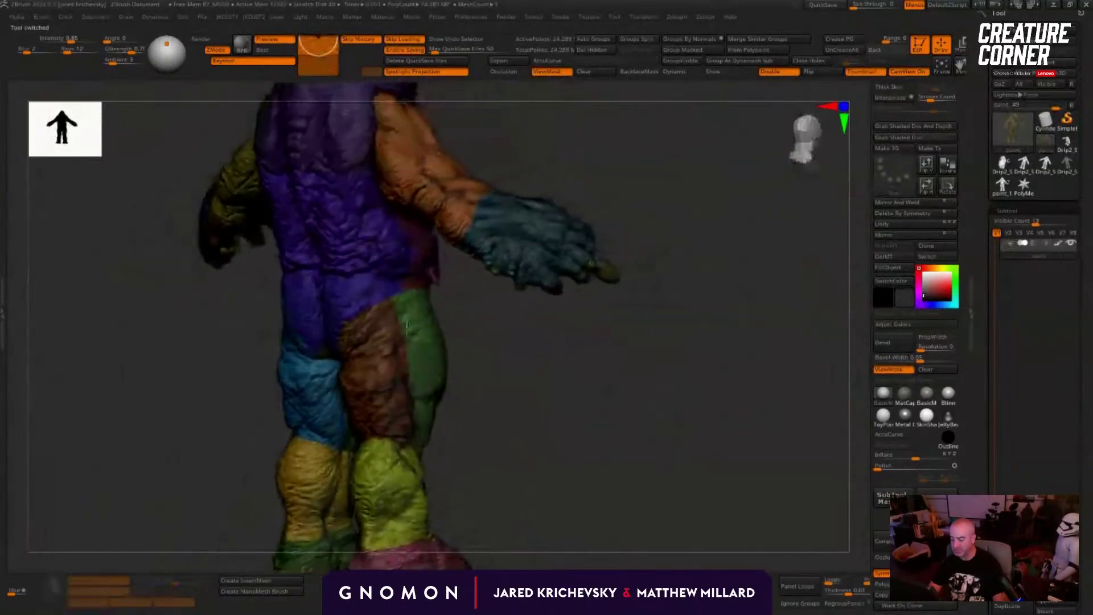
pyautogui.keyDown('alt'); pyautogui.moveTo(603, 370); pyautogui.dragTo(505, 274); pyautogui.keyUp('alt')
# Step: Assign a texture map to the paint tool's body, and turn its texture display off
pyautogui.moveTo(1037, 410); pyautogui.dragTo(981, 243)
pyautogui.click(1027, 344)
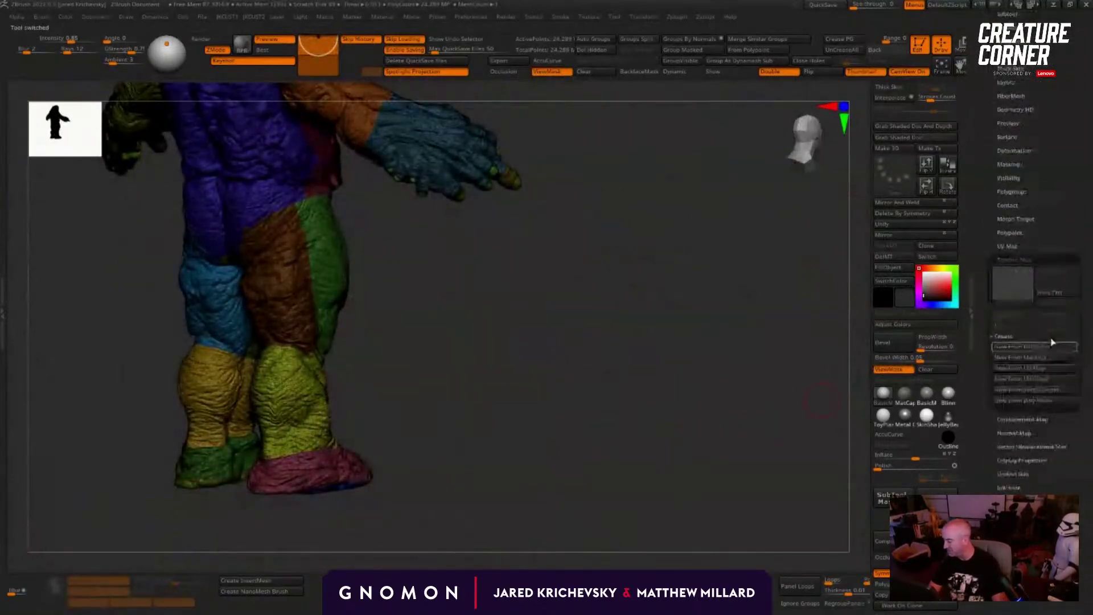
pyautogui.click(1027, 288)
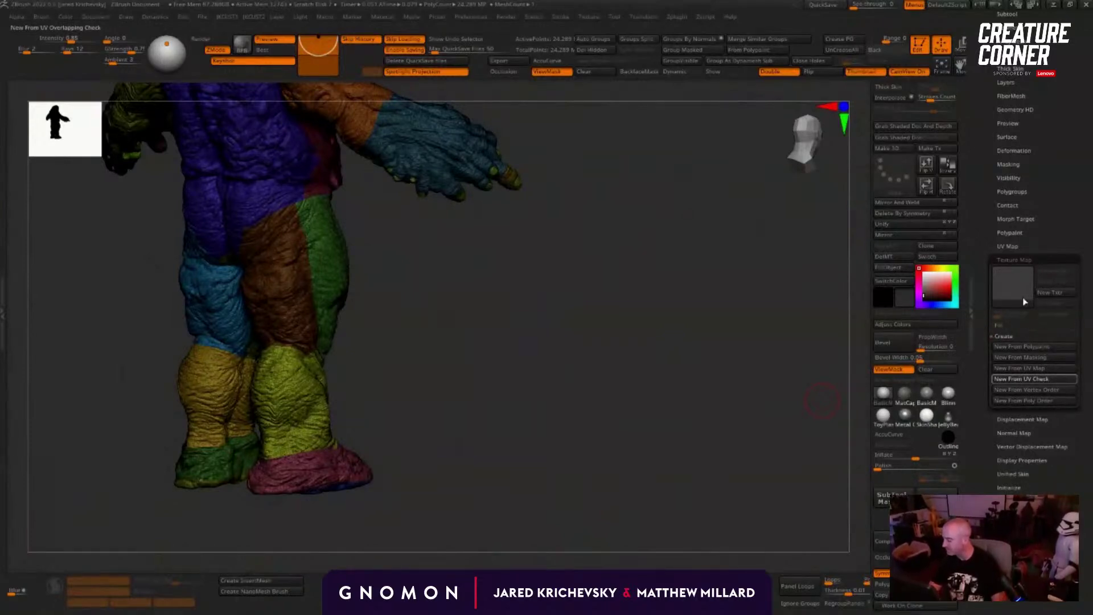
pyautogui.moveTo(1023, 297)
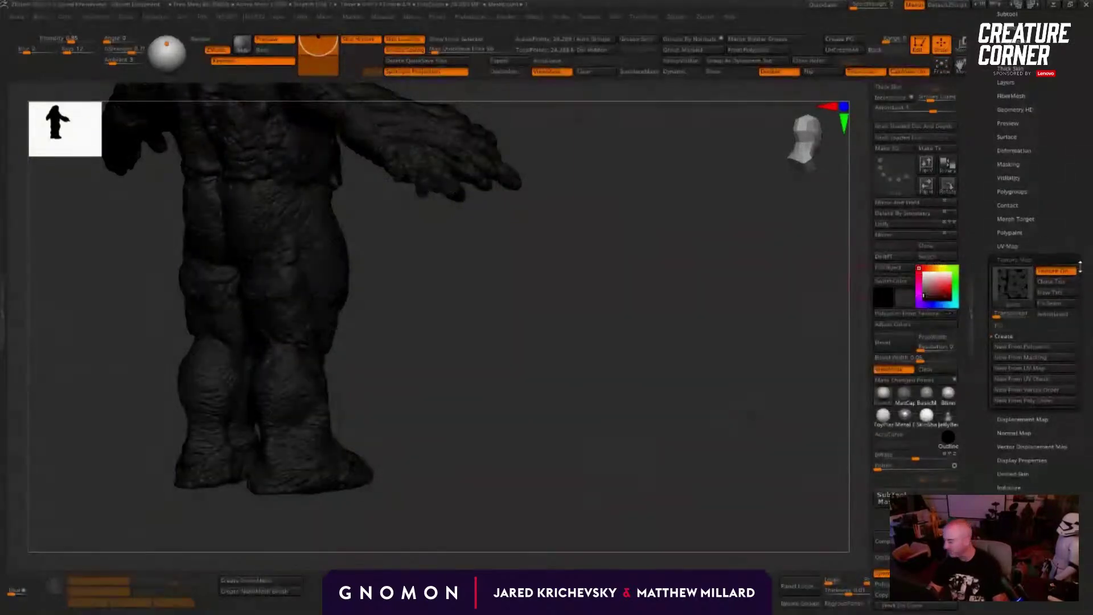
pyautogui.click(1073, 271)
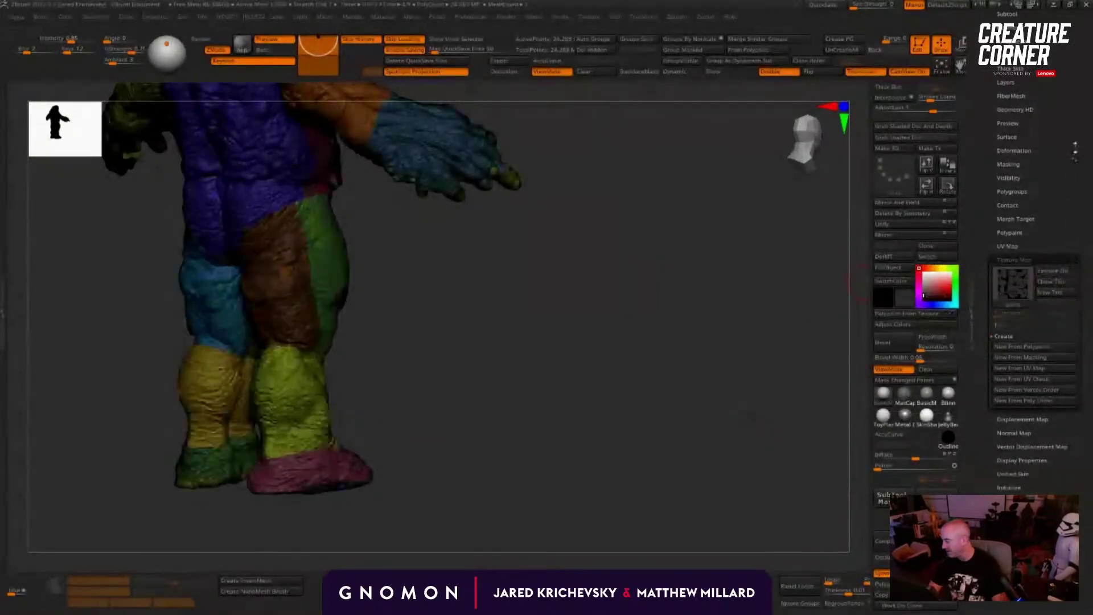
pyautogui.scroll(5, 1060, 273)
# Step: Examine the paint tool's polygroup boundaries across the back, legs, head and shoulder
pyautogui.moveTo(480, 418); pyautogui.dragTo(337, 298)
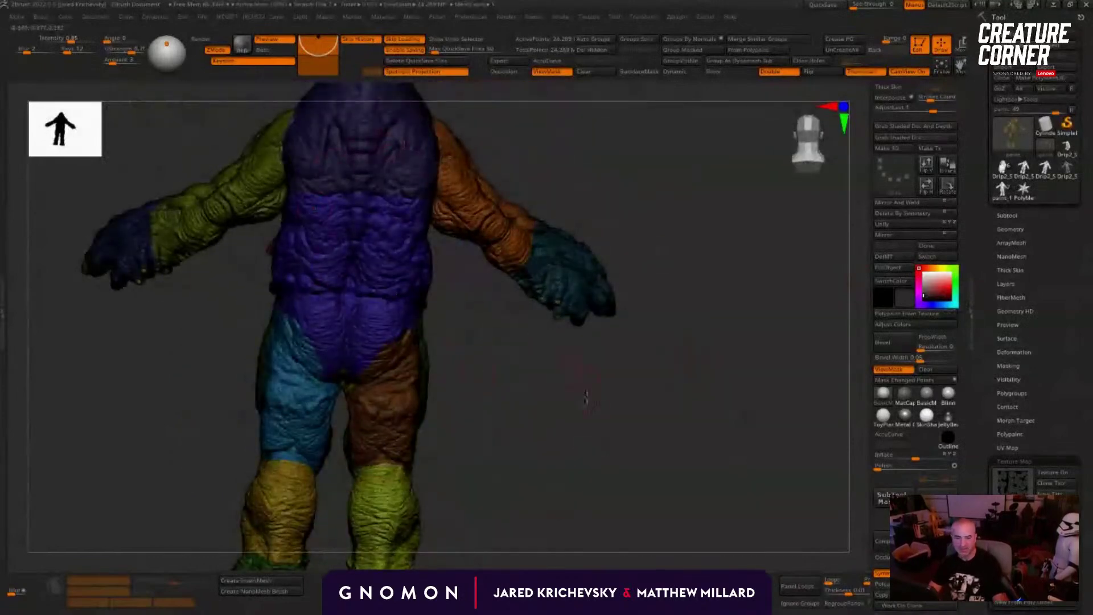
pyautogui.moveTo(586, 398); pyautogui.dragTo(460, 387)
pyautogui.moveTo(537, 354); pyautogui.dragTo(588, 246)
pyautogui.moveTo(82, 466); pyautogui.dragTo(142, 544)
pyautogui.moveTo(210, 366); pyautogui.dragTo(351, 320)
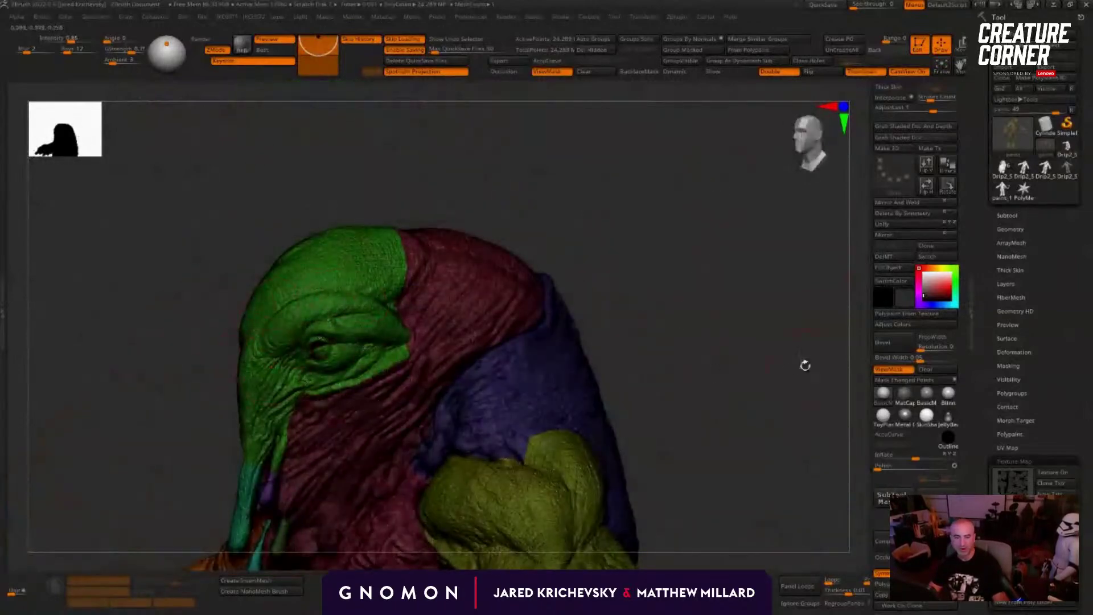
pyautogui.moveTo(805, 365); pyautogui.dragTo(765, 186)
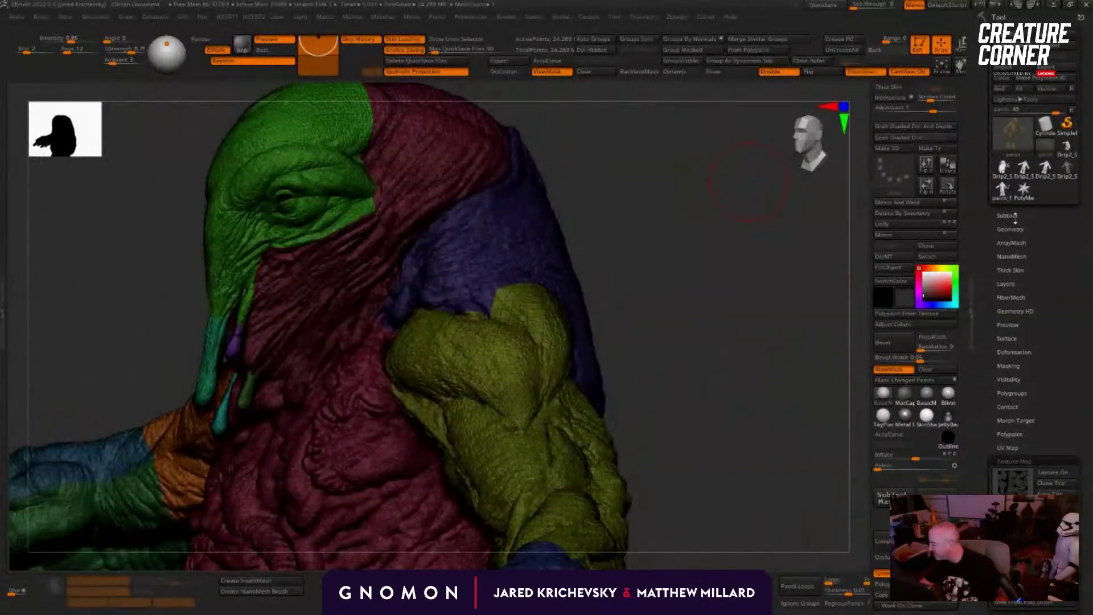
# Step: Compare the head and shoulder of the Drip2_Suit8_Split tool with the clothed creature in the paint_1 tool
pyautogui.click(1003, 177)
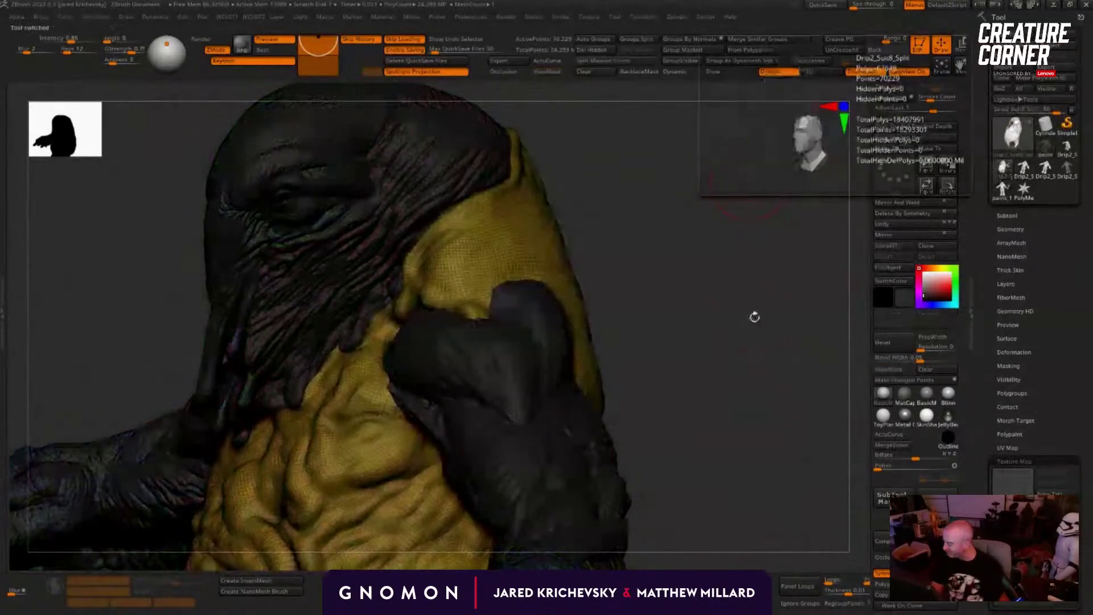
pyautogui.moveTo(800, 326); pyautogui.dragTo(845, 307)
pyautogui.click(1002, 190)
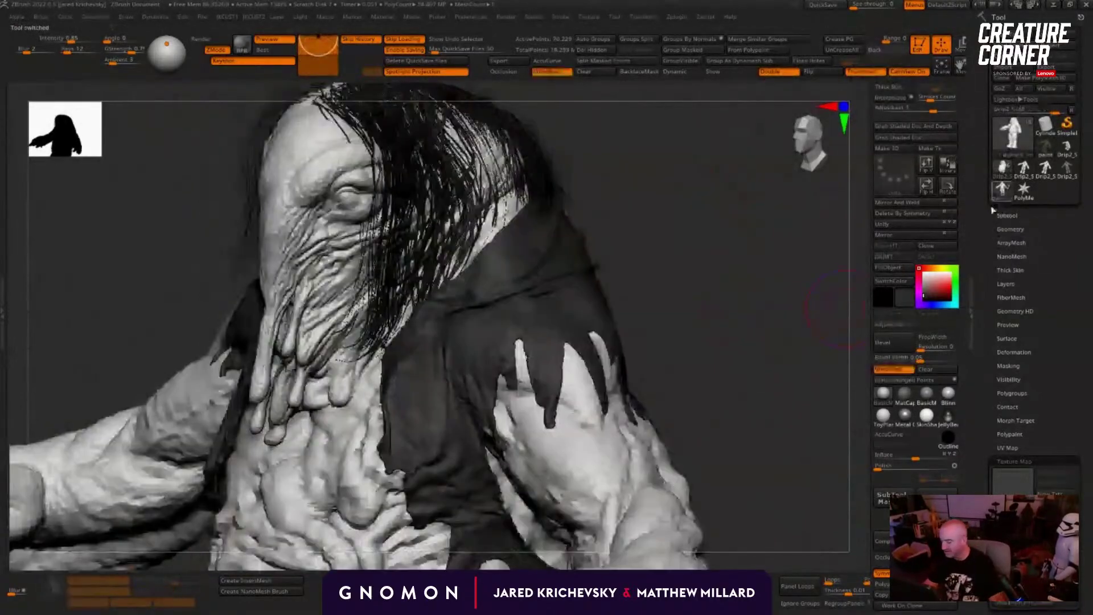
pyautogui.moveTo(723, 339); pyautogui.dragTo(744, 334)
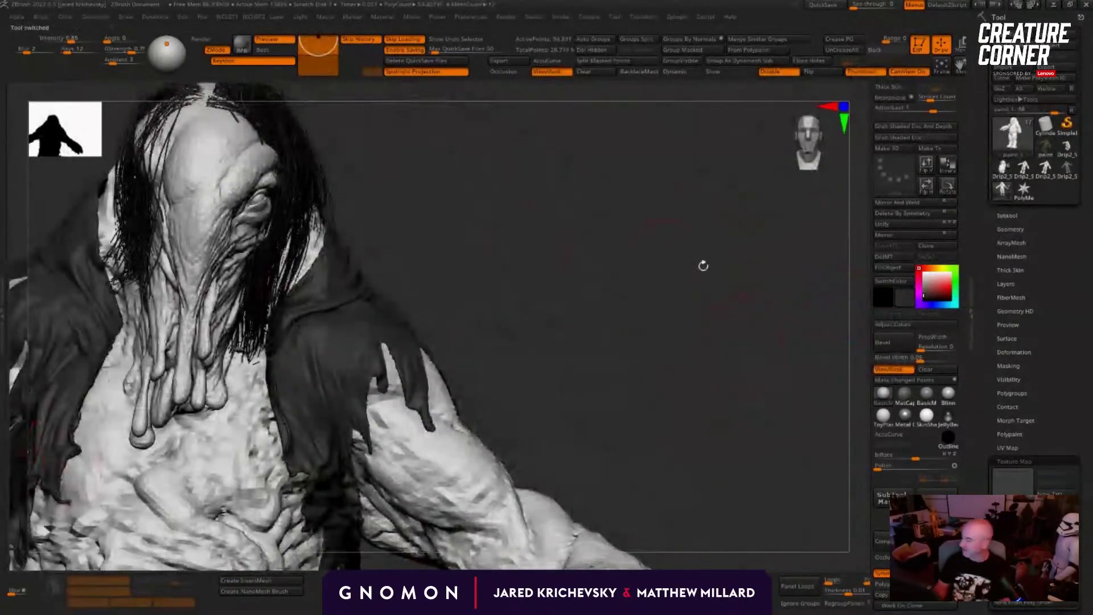
pyautogui.moveTo(814, 237); pyautogui.dragTo(757, 285)
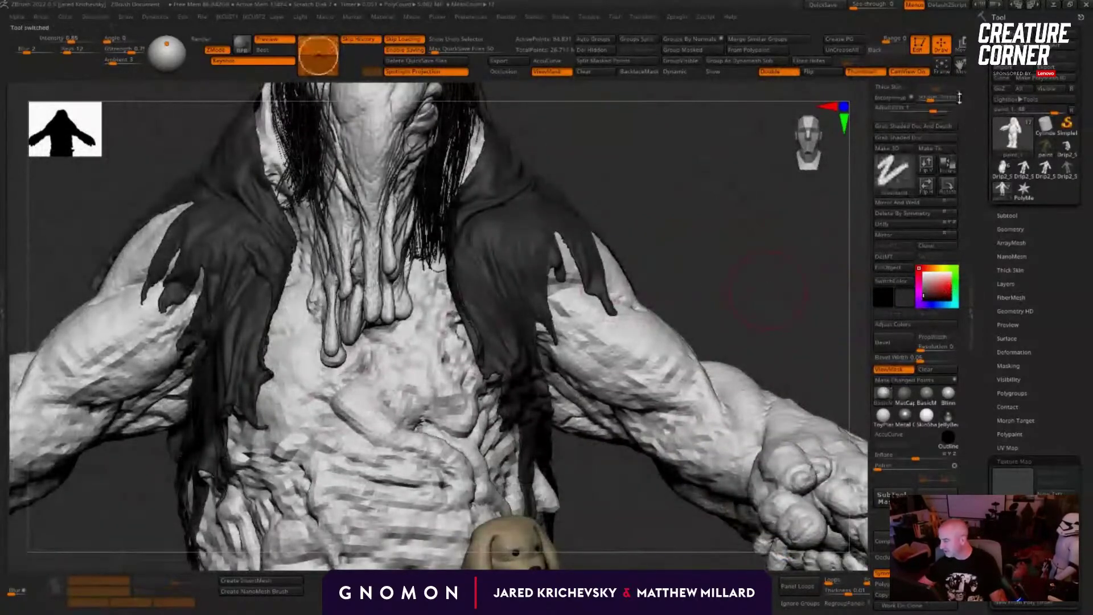
# Step: Choose the Paint brush, and raise the paint_1 body to a higher subdivision level
pyautogui.moveTo(960, 99)
pyautogui.mouseDown()
pyautogui.moveTo(960, 284)
pyautogui.moveTo(934, 355)
pyautogui.mouseUp()
pyautogui.click(919, 203)
pyautogui.click(884, 139)
pyautogui.click(879, 200)
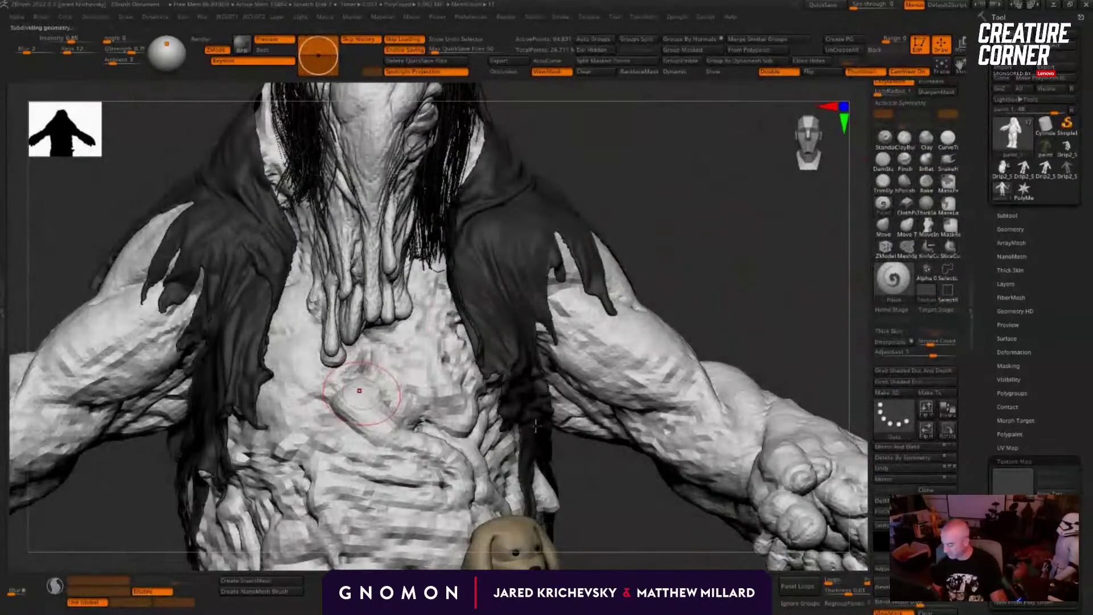
pyautogui.press('d')
pyautogui.press('d')
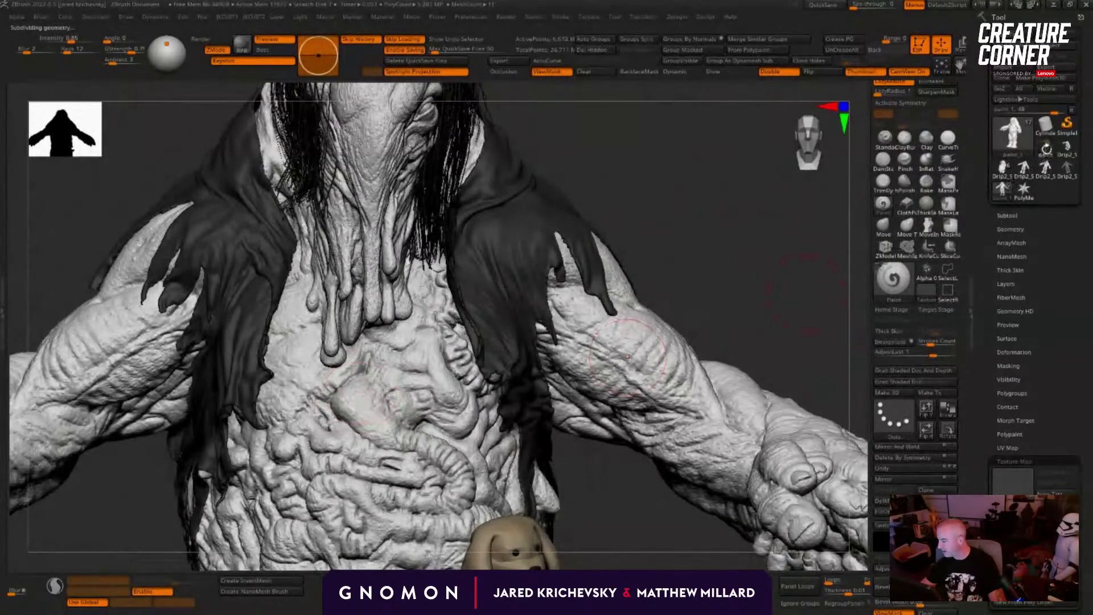
# Step: Switch to the paint tool and examine the sculpted detail of the torso, arm and hand
pyautogui.moveTo(1048, 152)
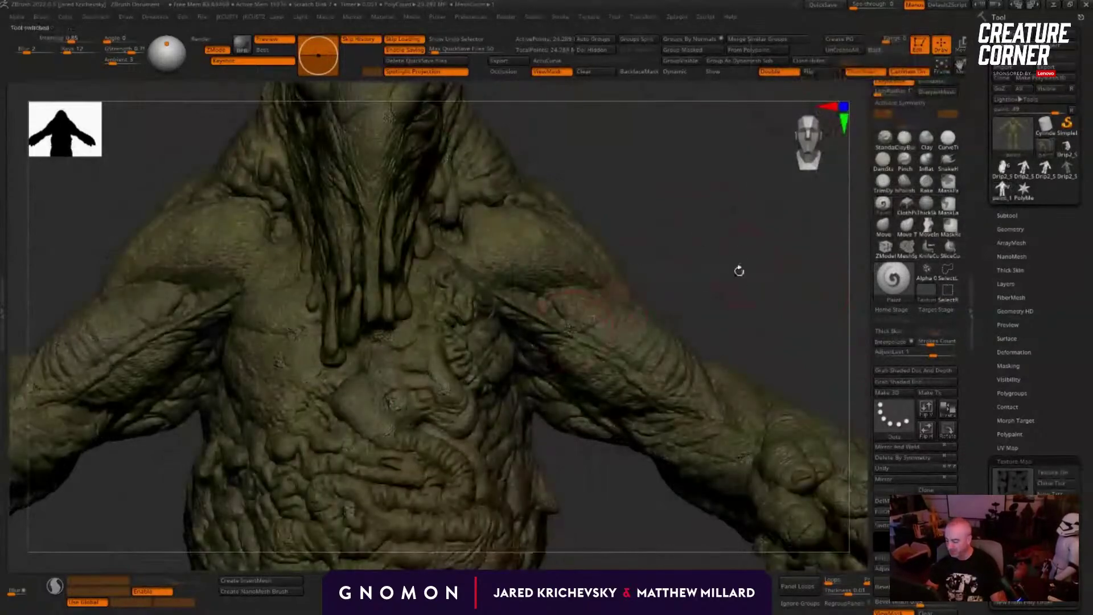
pyautogui.keyDown('alt'); pyautogui.moveTo(739, 271); pyautogui.dragTo(676, 219); pyautogui.keyUp('alt')
pyautogui.keyDown('alt'); pyautogui.moveTo(574, 342); pyautogui.dragTo(576, 108); pyautogui.keyUp('alt')
pyautogui.moveTo(652, 222); pyautogui.dragTo(678, 241)
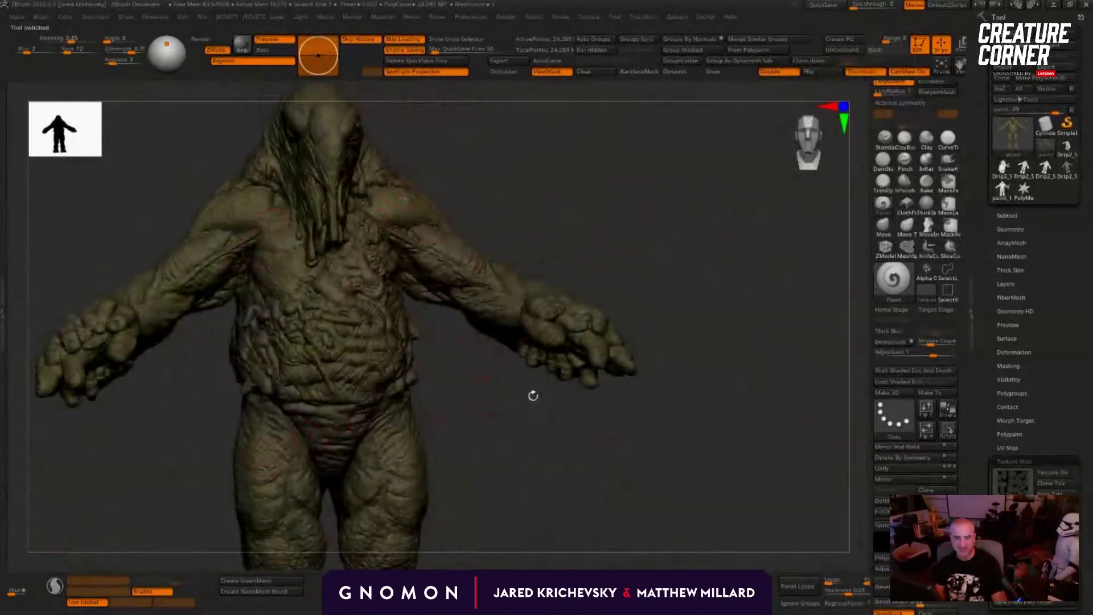
pyautogui.moveTo(479, 459)
pyautogui.keyDown('alt'); pyautogui.mouseDown()
pyautogui.moveTo(524, 254)
pyautogui.moveTo(498, 301)
pyautogui.moveTo(510, 344)
pyautogui.moveTo(471, 563)
pyautogui.moveTo(477, 538)
pyautogui.mouseUp(); pyautogui.keyUp('alt')
# Step: Switch to the paint_1 tool and fill the creature's body with a muted tan base colour
pyautogui.moveTo(1003, 190)
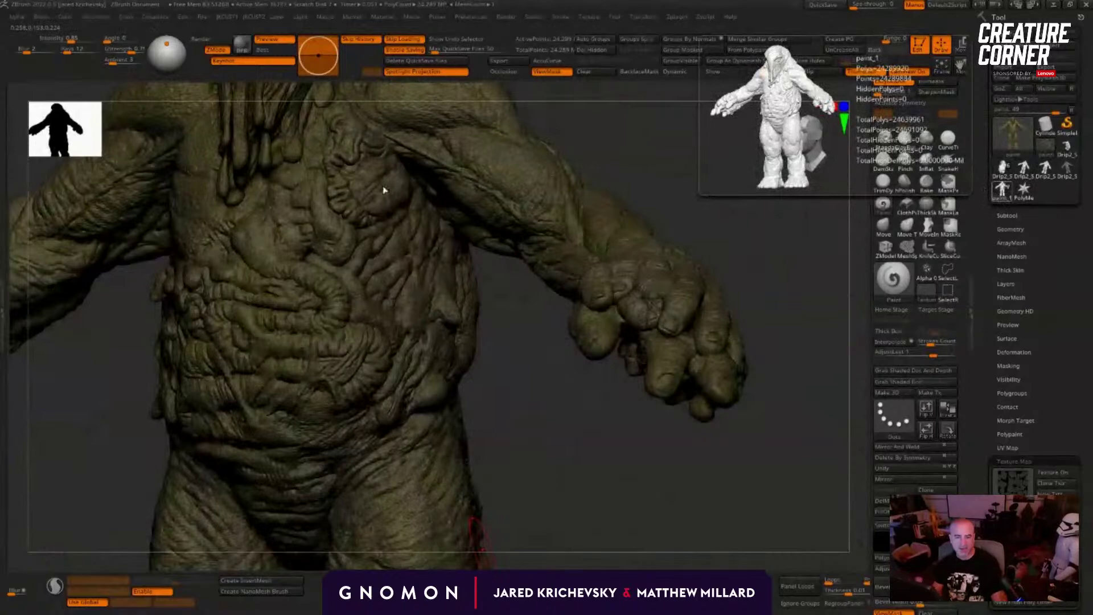
pyautogui.click(1002, 191)
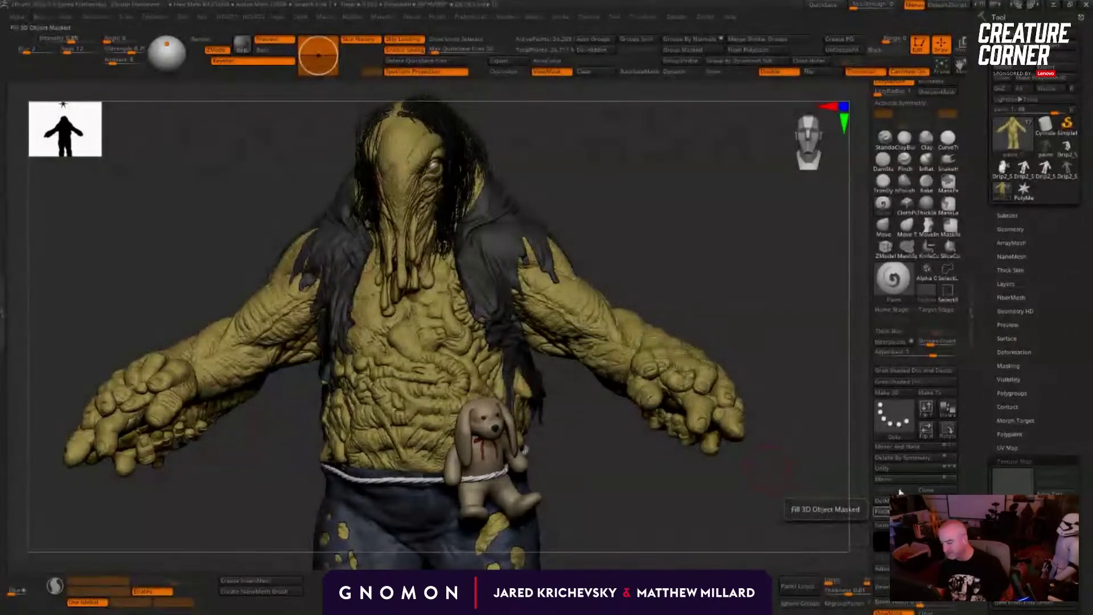
pyautogui.click(882, 511)
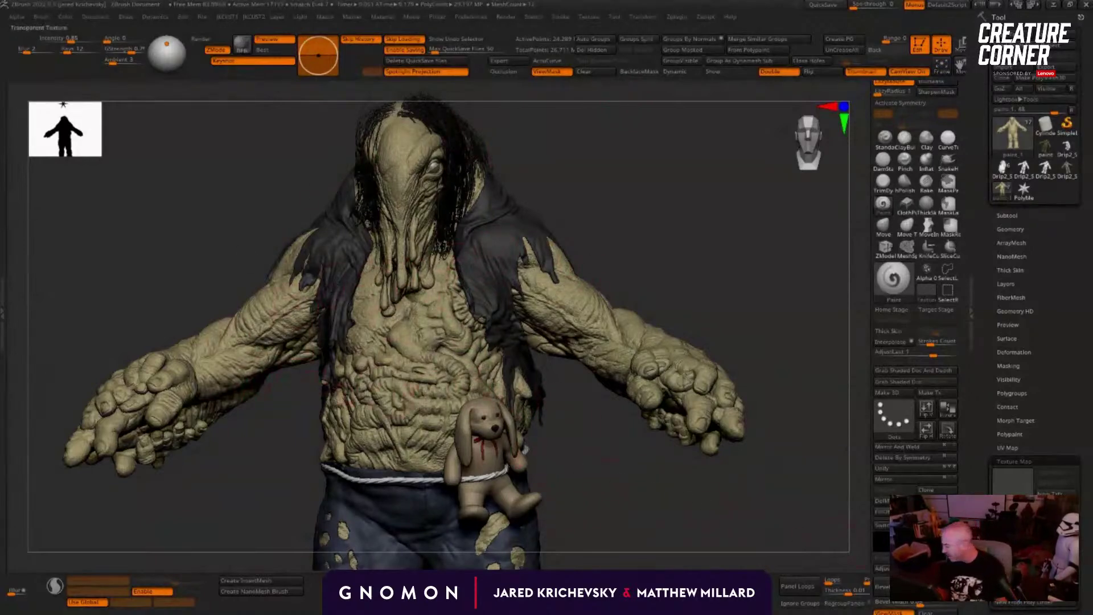
pyautogui.moveTo(860, 527)
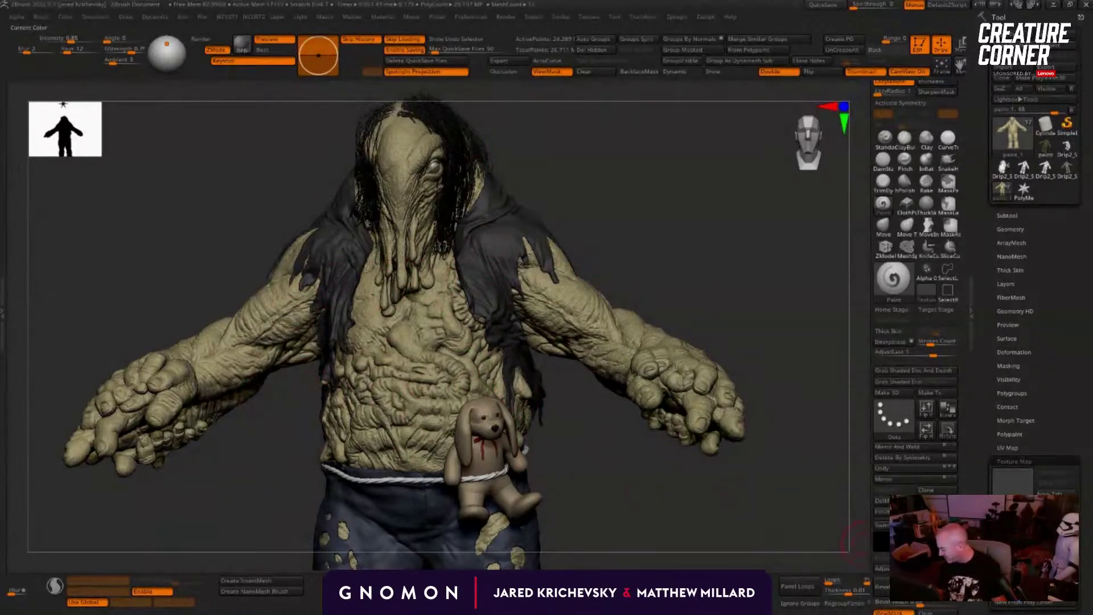
# Step: Try a darker olive fill on the clothed creature's body, and undo it
pyautogui.click(882, 511)
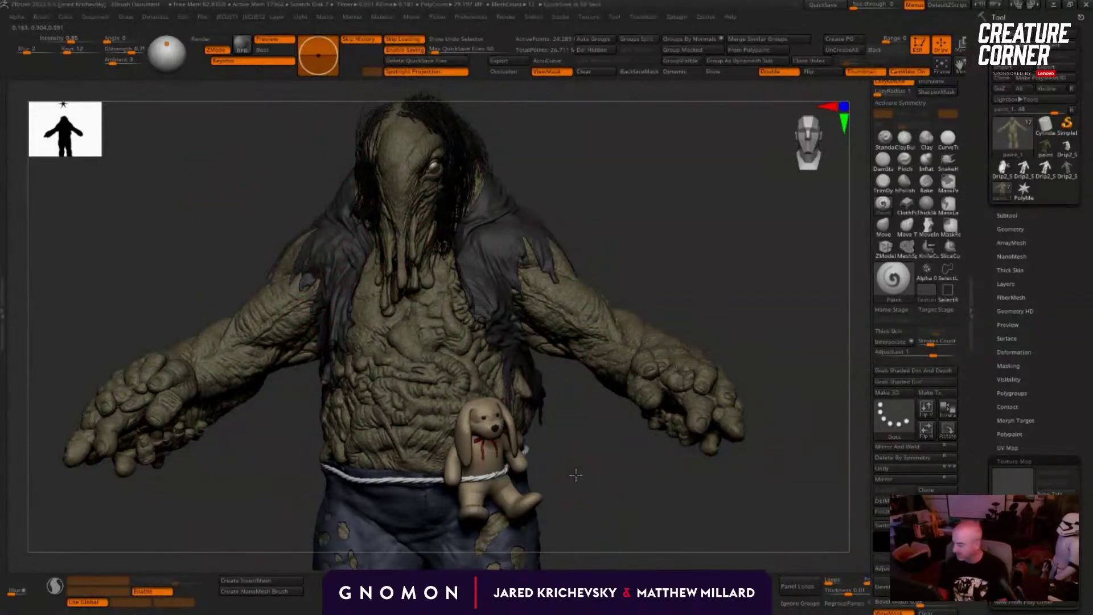
pyautogui.moveTo(576, 474); pyautogui.dragTo(555, 474)
pyautogui.keyDown('alt'); pyautogui.moveTo(644, 175); pyautogui.dragTo(579, 154); pyautogui.keyUp('alt')
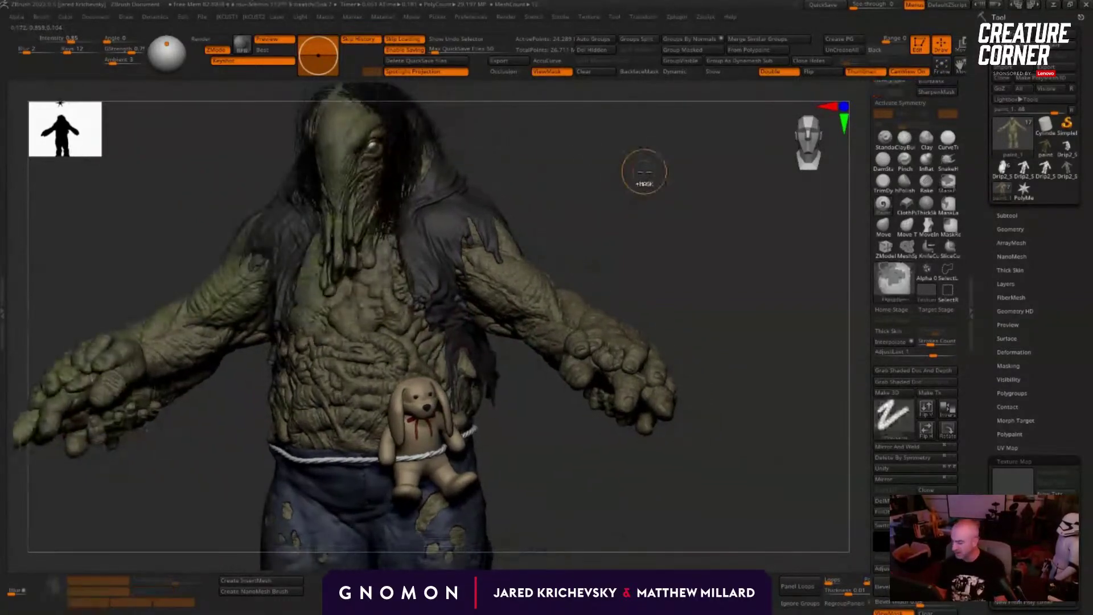
pyautogui.hotkey('ctrl', 'z')
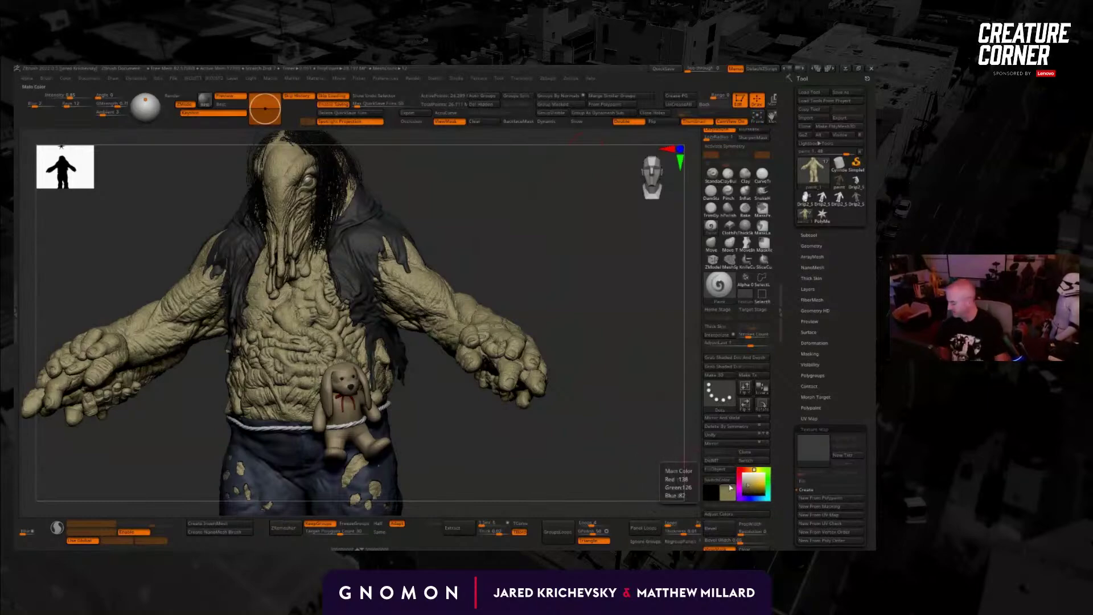
# Step: Set the Paint brush's stroke to Spray, and open the alpha selection for painting the head and shoulders
pyautogui.moveTo(405, 383); pyautogui.dragTo(409, 375)
pyautogui.keyDown('alt'); pyautogui.moveTo(416, 132); pyautogui.dragTo(511, 320); pyautogui.keyUp('alt')
pyautogui.moveTo(740, 434)
pyautogui.keyDown('ctrl'); pyautogui.mouseDown()
pyautogui.moveTo(740, 263)
pyautogui.moveTo(739, 364)
pyautogui.mouseUp(); pyautogui.keyUp('ctrl')
pyautogui.click(719, 307)
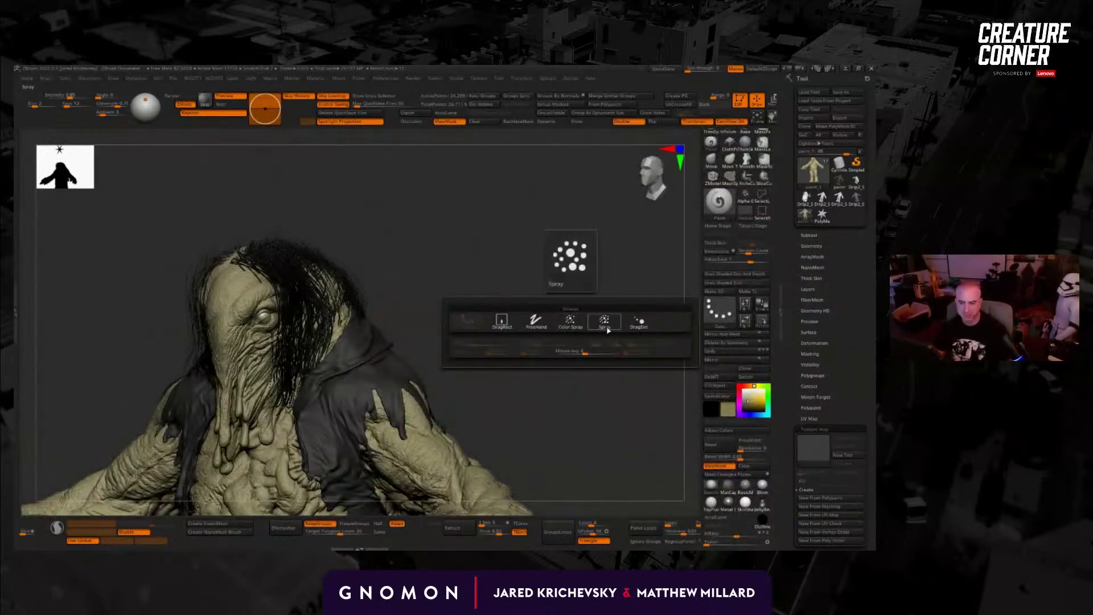
pyautogui.click(618, 326)
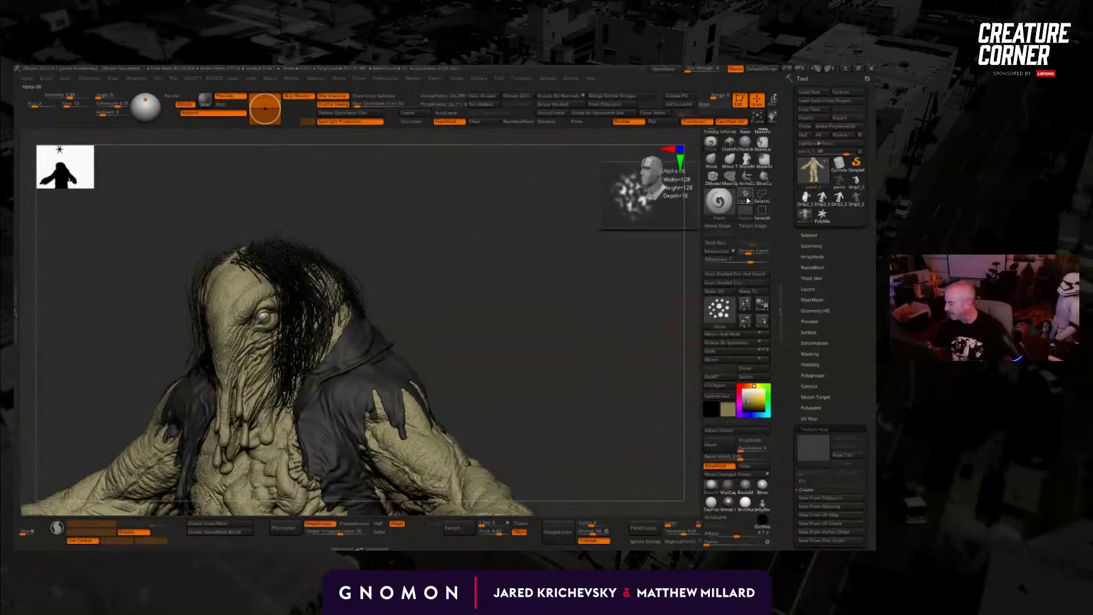
pyautogui.click(719, 200)
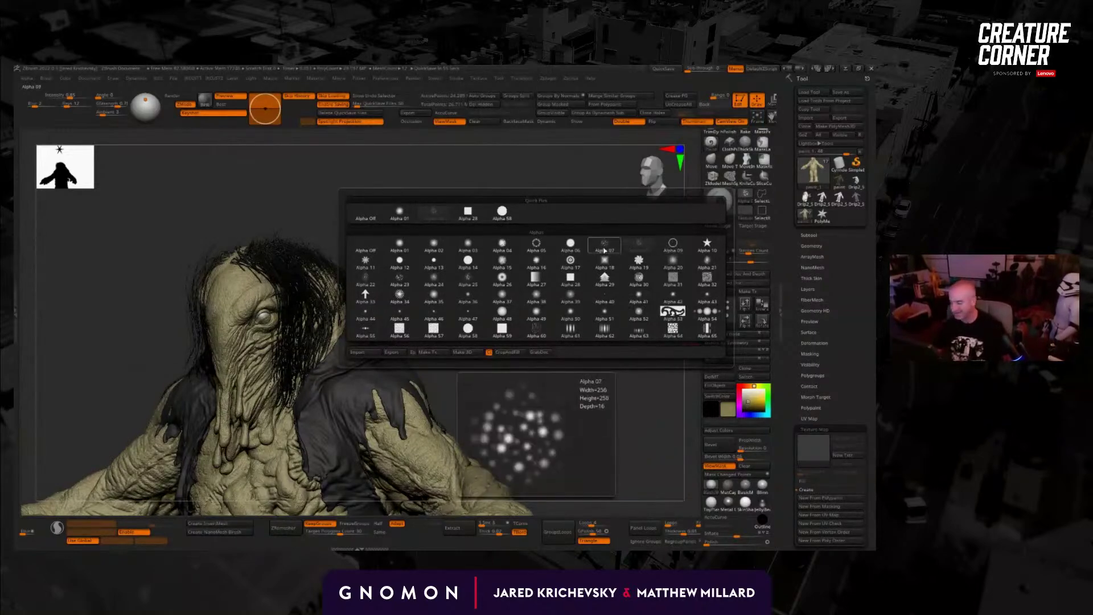
# Step: Choose Alpha 08 as the Paint brush alpha and turn off LazyMouse
pyautogui.click(639, 245)
pyautogui.moveTo(432, 263)
pyautogui.mouseDown()
pyautogui.moveTo(446, 268)
pyautogui.moveTo(334, 251)
pyautogui.moveTo(383, 197)
pyautogui.moveTo(417, 180)
pyautogui.moveTo(328, 256)
pyautogui.moveTo(276, 254)
pyautogui.moveTo(287, 255)
pyautogui.mouseUp()
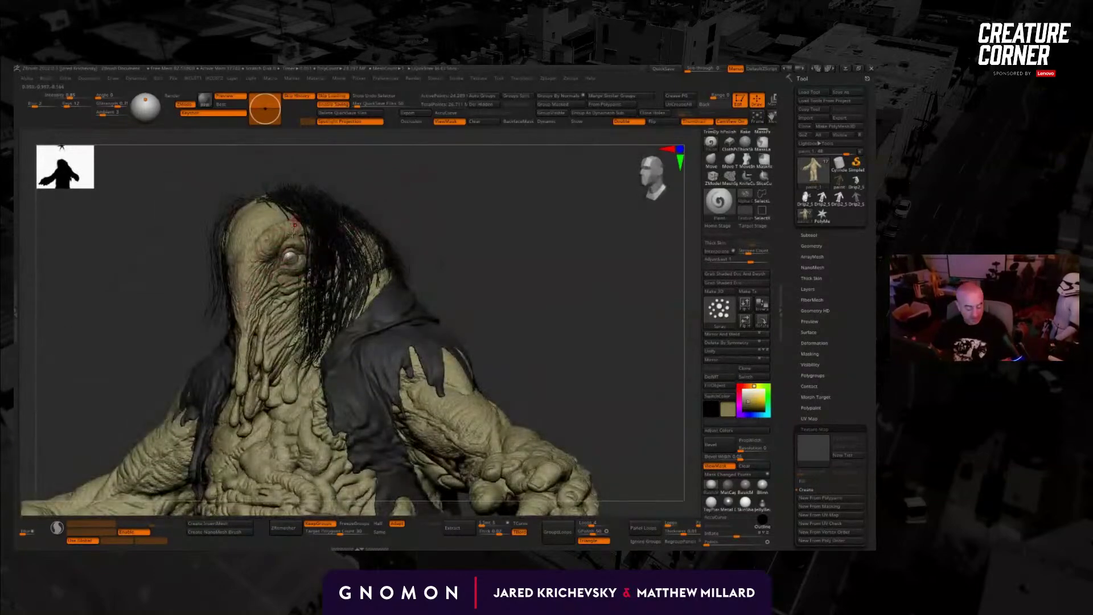
pyautogui.scroll(5, 717, 276)
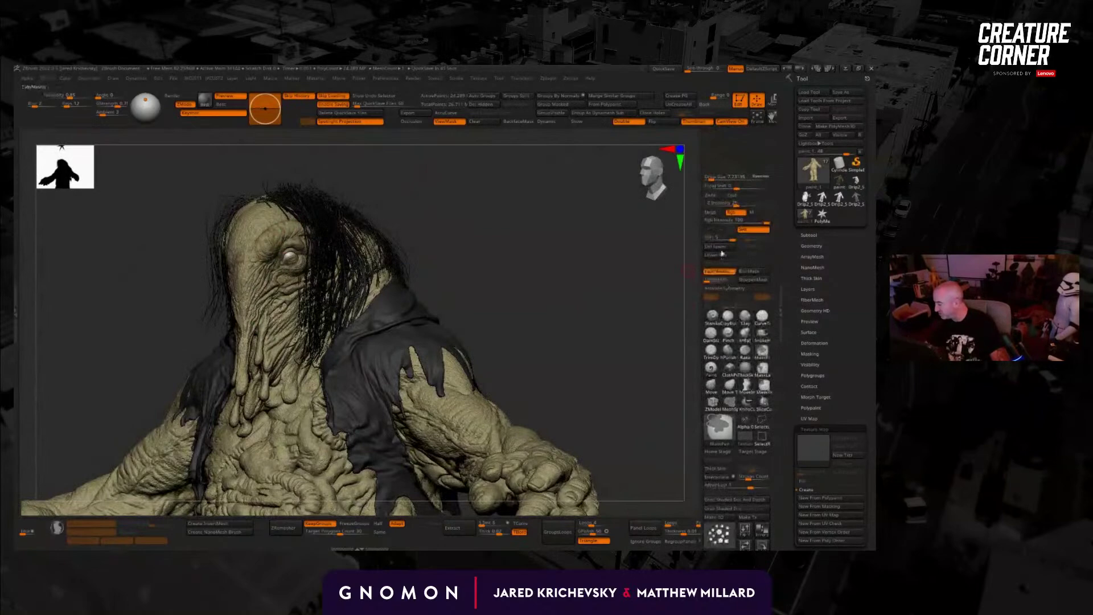
pyautogui.click(718, 275)
# Step: Adjust the Paint brush's draw size and isolate the creature's body by hiding the hair and torn vest
pyautogui.moveTo(519, 250); pyautogui.dragTo(275, 272)
pyautogui.press('s')
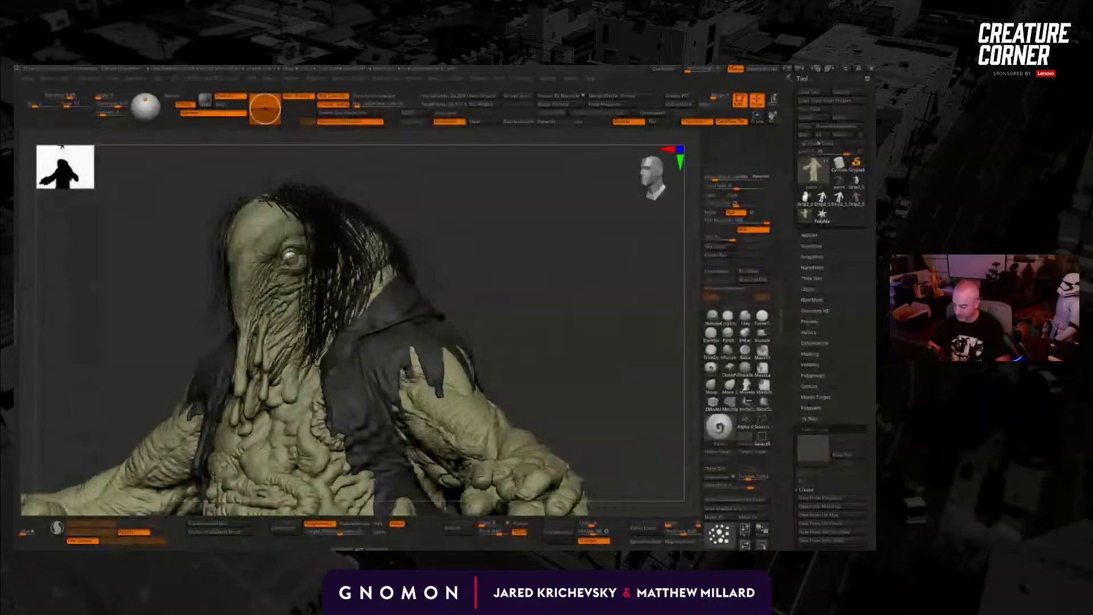
pyautogui.moveTo(446, 232); pyautogui.dragTo(546, 231)
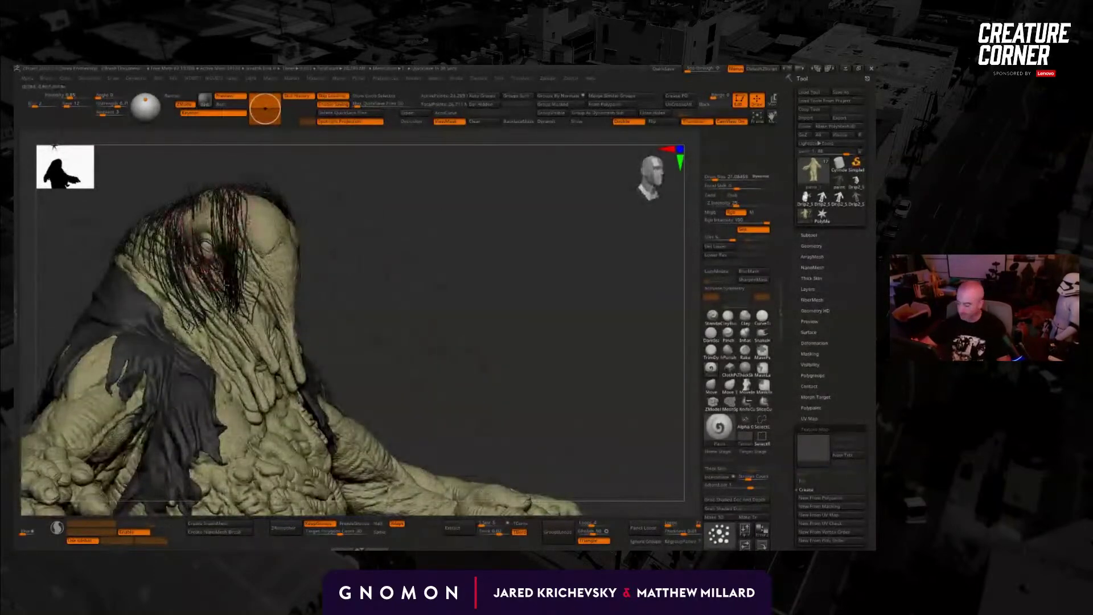
pyautogui.hotkey('alt', 's')
# Step: Spray mottled colour over the creature's head, neck, shoulders and upper chest
pyautogui.moveTo(216, 248)
pyautogui.mouseDown()
pyautogui.moveTo(253, 294)
pyautogui.moveTo(257, 323)
pyautogui.mouseUp()
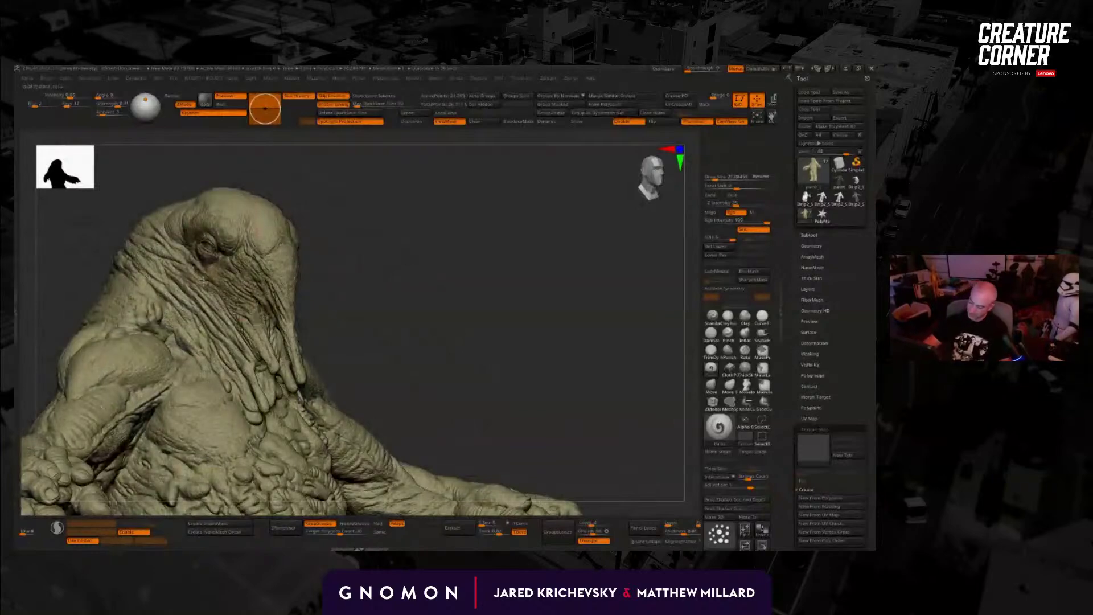
pyautogui.moveTo(170, 242); pyautogui.dragTo(218, 367)
pyautogui.moveTo(385, 317); pyautogui.dragTo(257, 333)
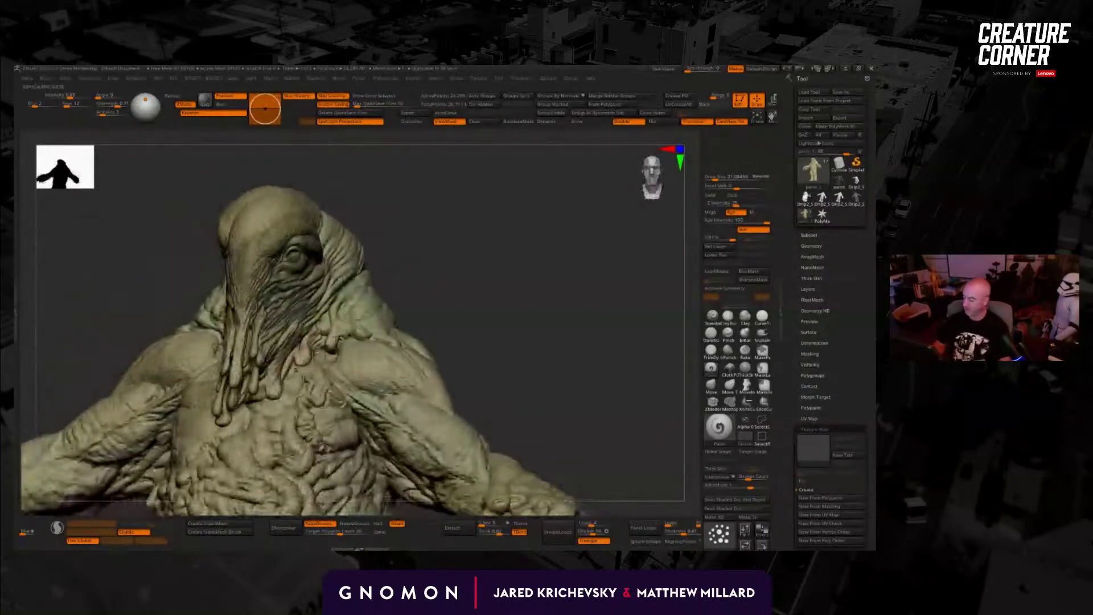
pyautogui.moveTo(401, 319)
pyautogui.mouseDown()
pyautogui.moveTo(371, 333)
pyautogui.moveTo(433, 325)
pyautogui.mouseUp()
pyautogui.moveTo(433, 325); pyautogui.dragTo(342, 319, button='right')
pyautogui.moveTo(472, 285)
pyautogui.mouseDown()
pyautogui.moveTo(421, 307)
pyautogui.moveTo(373, 311)
pyautogui.mouseUp()
# Step: Pick a darker olive colour and spray it over the creature's neck, shoulders, chest and upper arms
pyautogui.moveTo(775, 453); pyautogui.dragTo(752, 455)
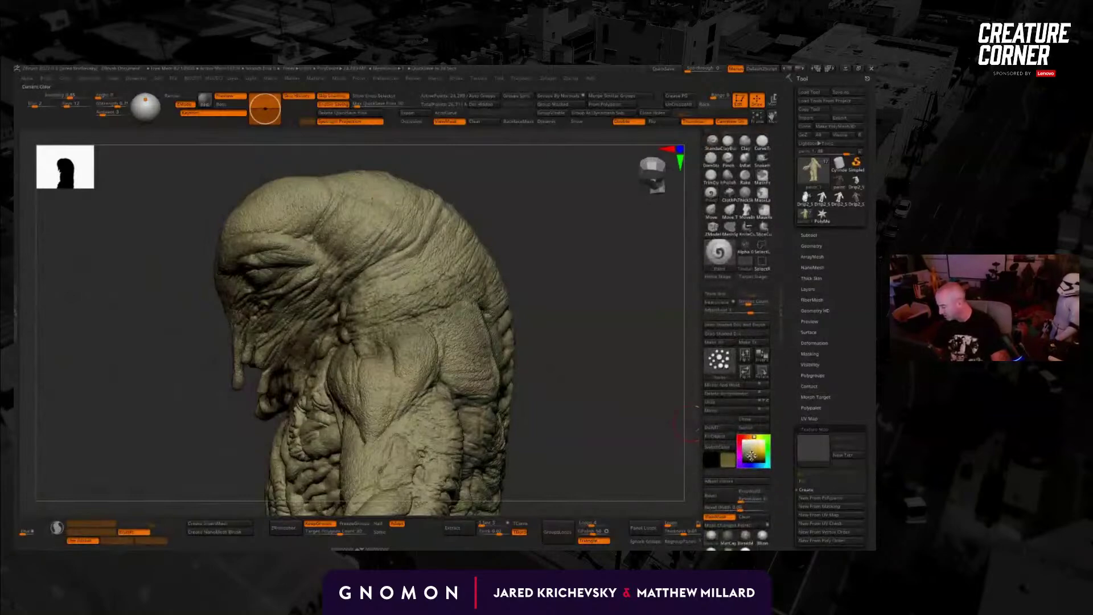
pyautogui.moveTo(569, 365); pyautogui.dragTo(655, 370)
pyautogui.moveTo(358, 311)
pyautogui.mouseDown()
pyautogui.moveTo(370, 305)
pyautogui.moveTo(248, 389)
pyautogui.mouseUp()
pyautogui.moveTo(484, 319)
pyautogui.mouseDown()
pyautogui.moveTo(581, 313)
pyautogui.moveTo(564, 336)
pyautogui.mouseUp()
pyautogui.moveTo(254, 316)
pyautogui.mouseDown()
pyautogui.moveTo(234, 285)
pyautogui.moveTo(188, 276)
pyautogui.mouseUp()
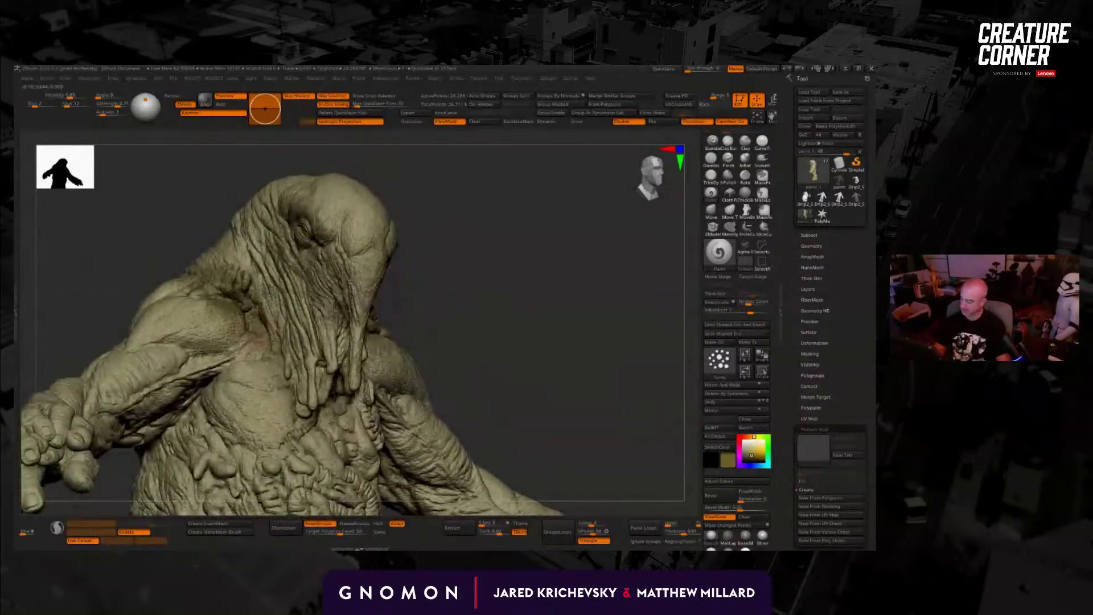
pyautogui.moveTo(500, 337); pyautogui.dragTo(471, 346)
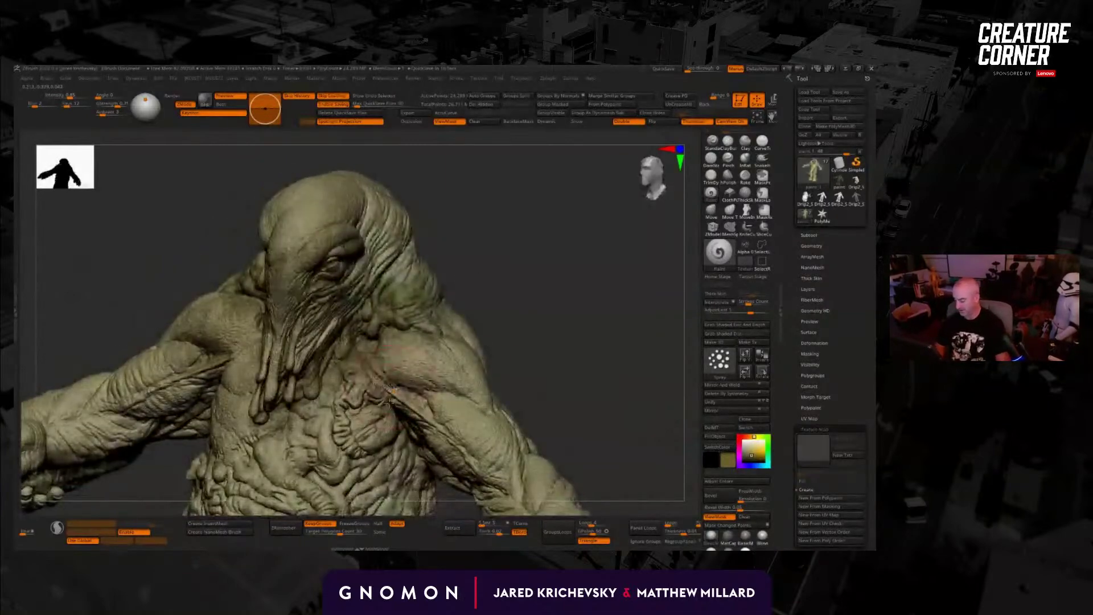
pyautogui.moveTo(216, 350); pyautogui.dragTo(181, 372)
# Step: Turn off Zadd for the Smooth brush while keeping Rgb on, so smoothing blends only the painted colour
pyautogui.press('shift')
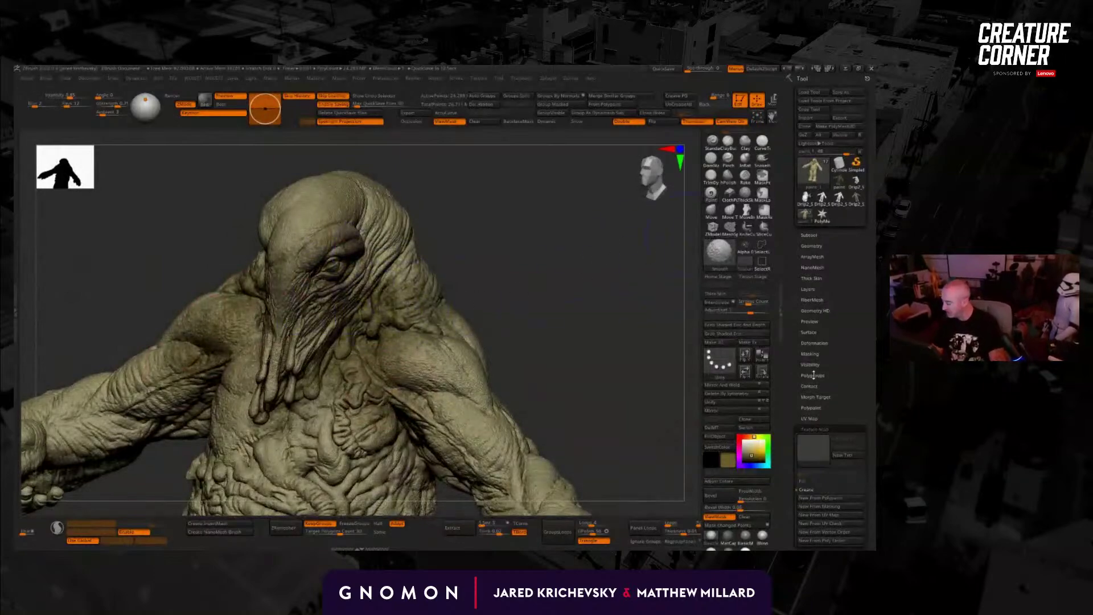
pyautogui.press('space')
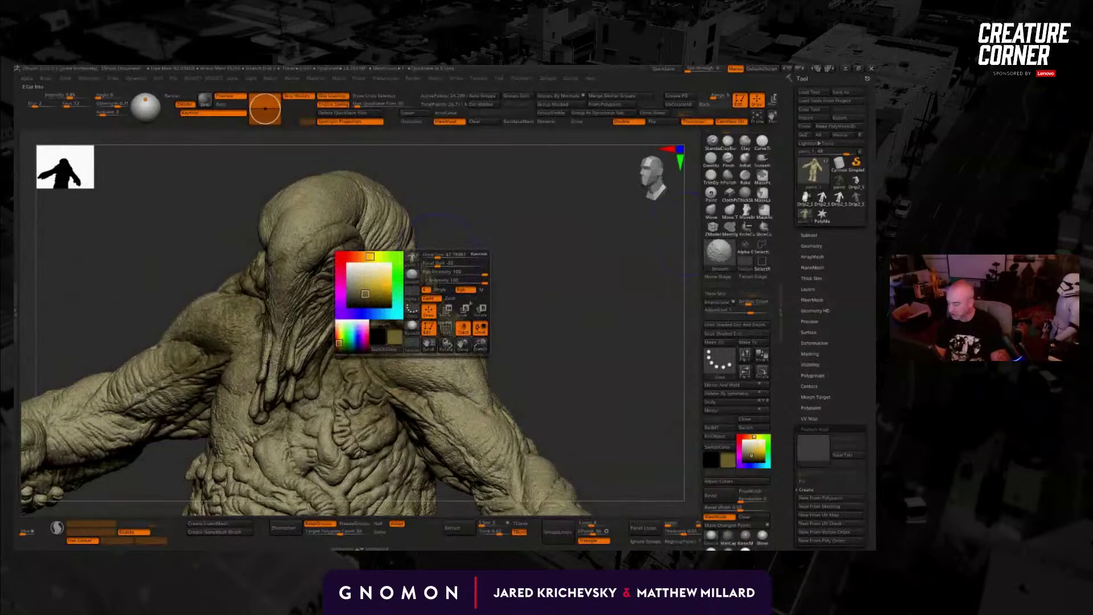
pyautogui.click(434, 300)
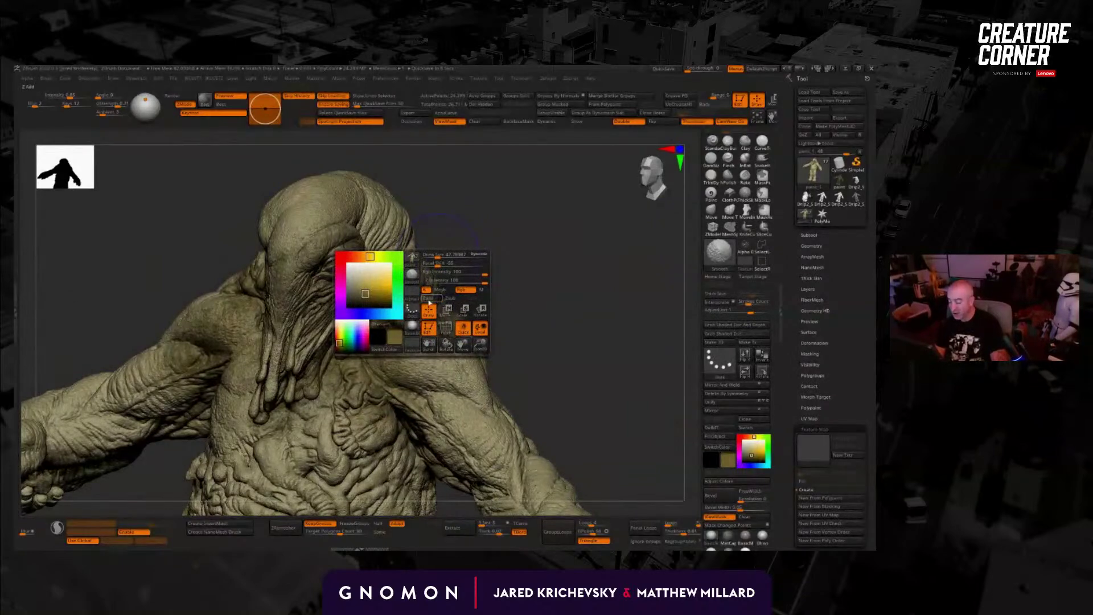
pyautogui.moveTo(502, 245); pyautogui.dragTo(470, 247)
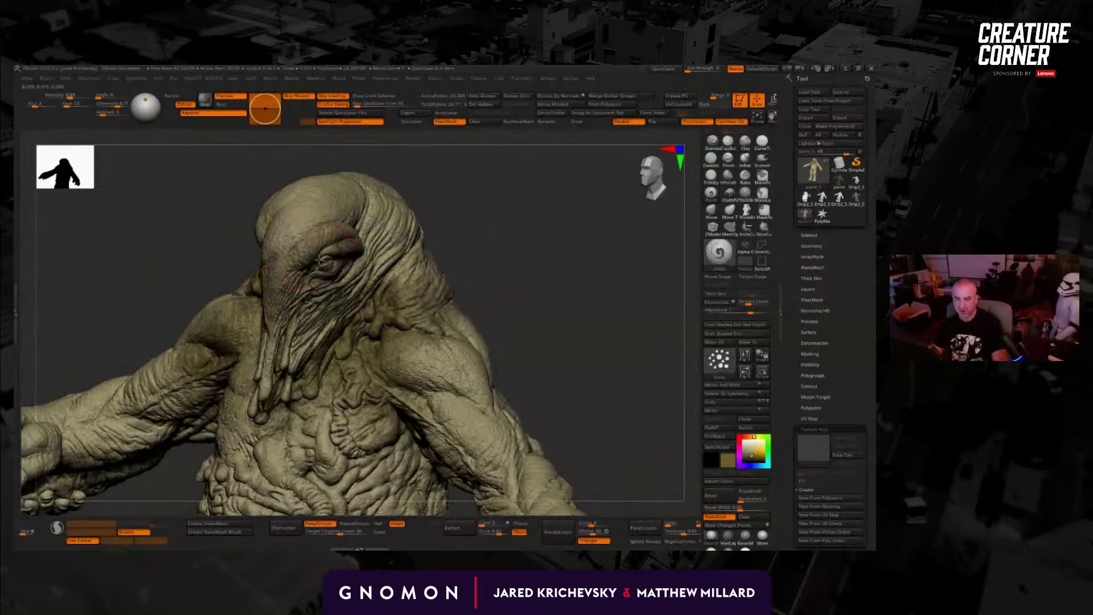
# Step: Spray and blend olive mottling over the creature's face, chest and arms from the front
pyautogui.press('space')
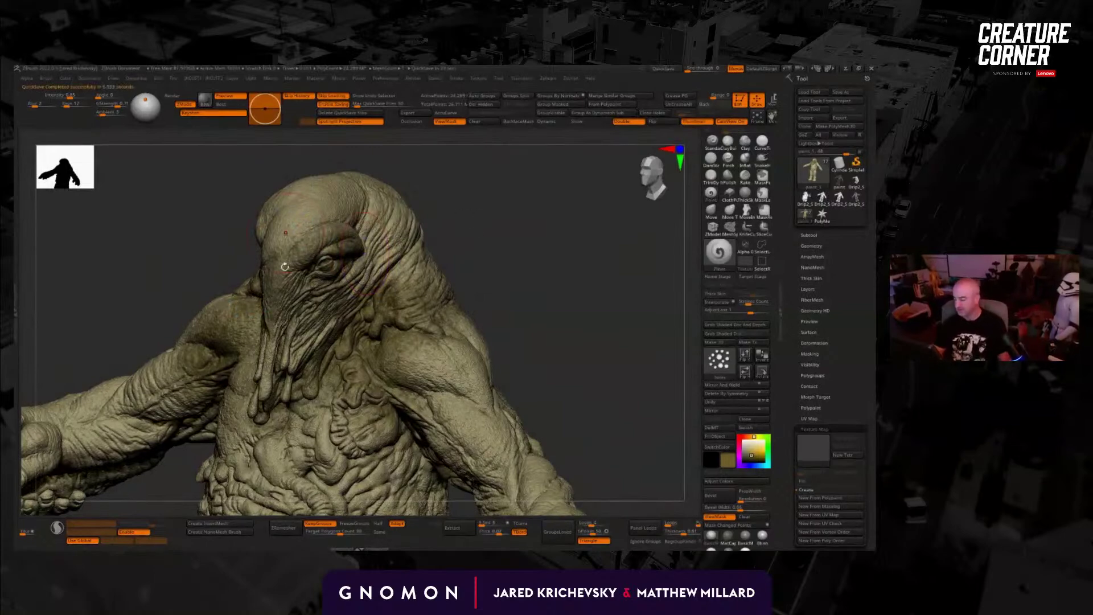
pyautogui.moveTo(473, 225); pyautogui.dragTo(475, 234)
pyautogui.press('shift')
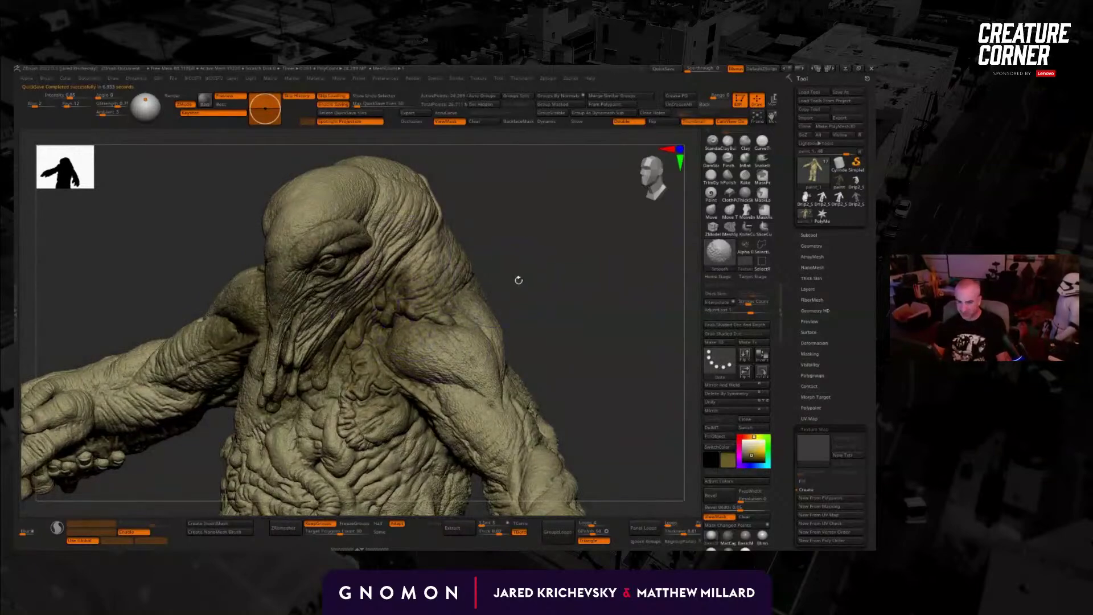
pyautogui.moveTo(518, 280); pyautogui.dragTo(466, 129)
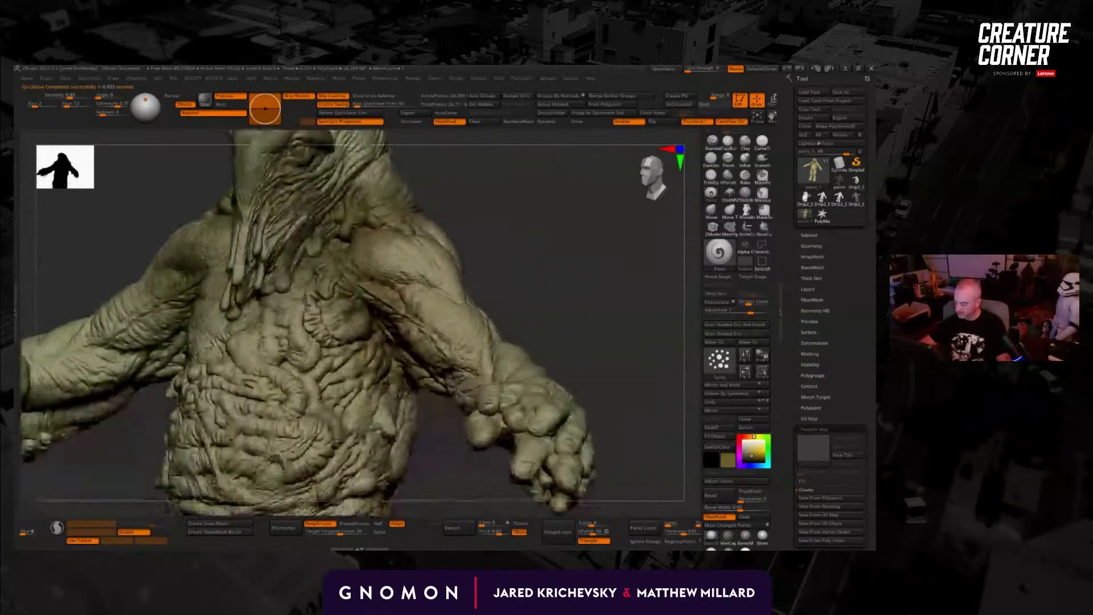
pyautogui.moveTo(487, 206); pyautogui.dragTo(529, 196)
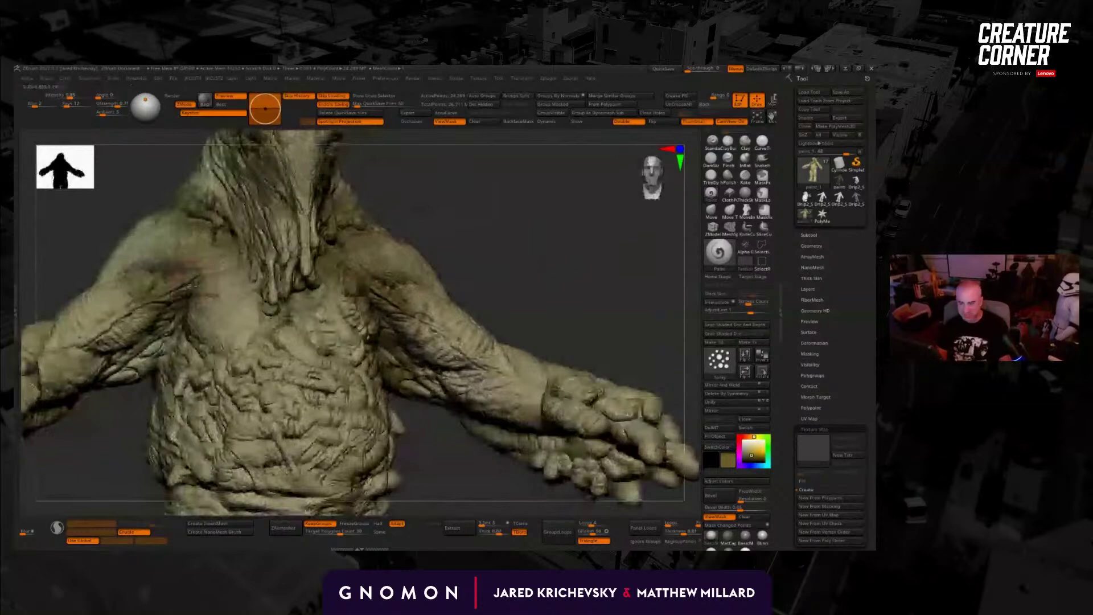
pyautogui.moveTo(33, 386); pyautogui.dragTo(451, 410)
# Step: Spray dark olive mottling over the creature's forearm, hand and side from behind
pyautogui.moveTo(319, 374)
pyautogui.mouseDown()
pyautogui.moveTo(254, 371)
pyautogui.moveTo(145, 331)
pyautogui.moveTo(219, 302)
pyautogui.moveTo(175, 324)
pyautogui.mouseUp()
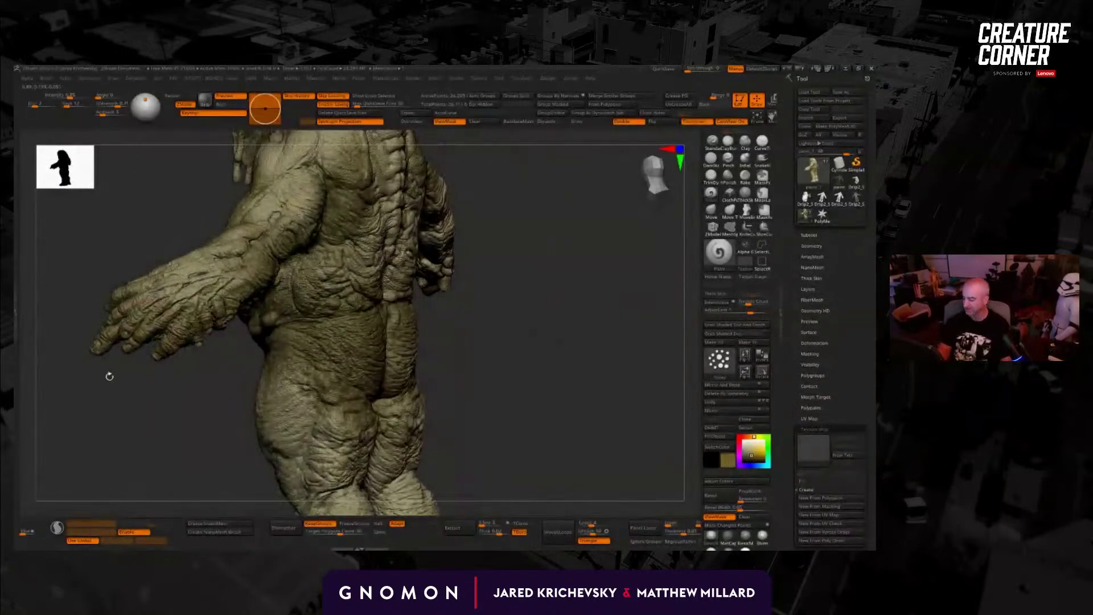
pyautogui.moveTo(567, 341)
pyautogui.mouseDown()
pyautogui.moveTo(424, 356)
pyautogui.moveTo(325, 336)
pyautogui.moveTo(376, 328)
pyautogui.mouseUp()
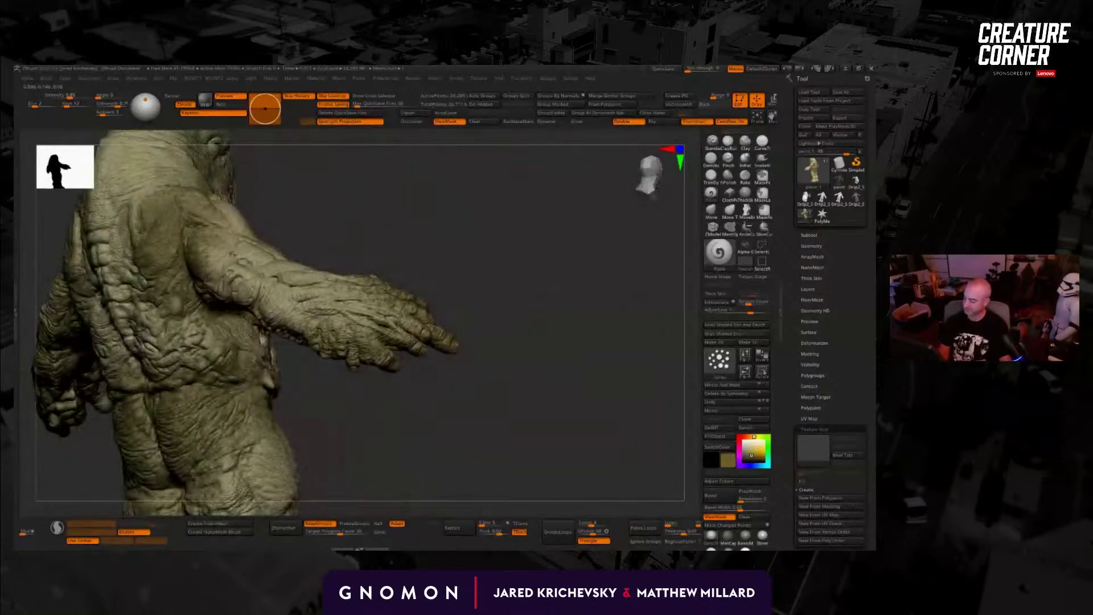
pyautogui.moveTo(277, 314)
pyautogui.mouseDown()
pyautogui.moveTo(427, 323)
pyautogui.moveTo(359, 294)
pyautogui.mouseUp()
pyautogui.moveTo(395, 210); pyautogui.dragTo(393, 251)
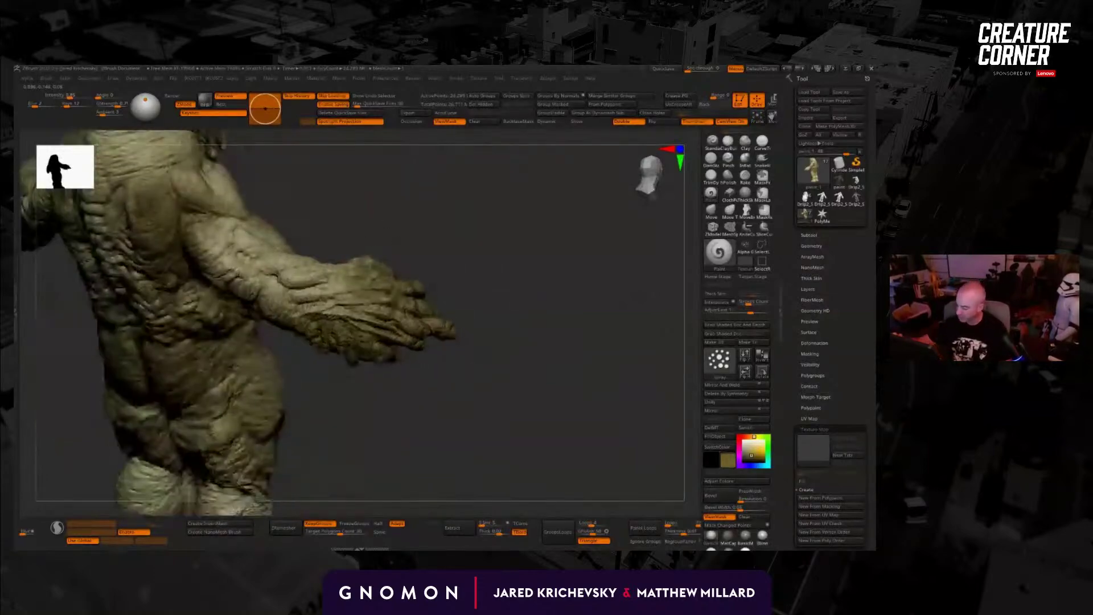
pyautogui.moveTo(290, 270); pyautogui.dragTo(358, 263)
pyautogui.moveTo(434, 394)
pyautogui.mouseDown()
pyautogui.moveTo(498, 470)
pyautogui.moveTo(508, 434)
pyautogui.mouseUp()
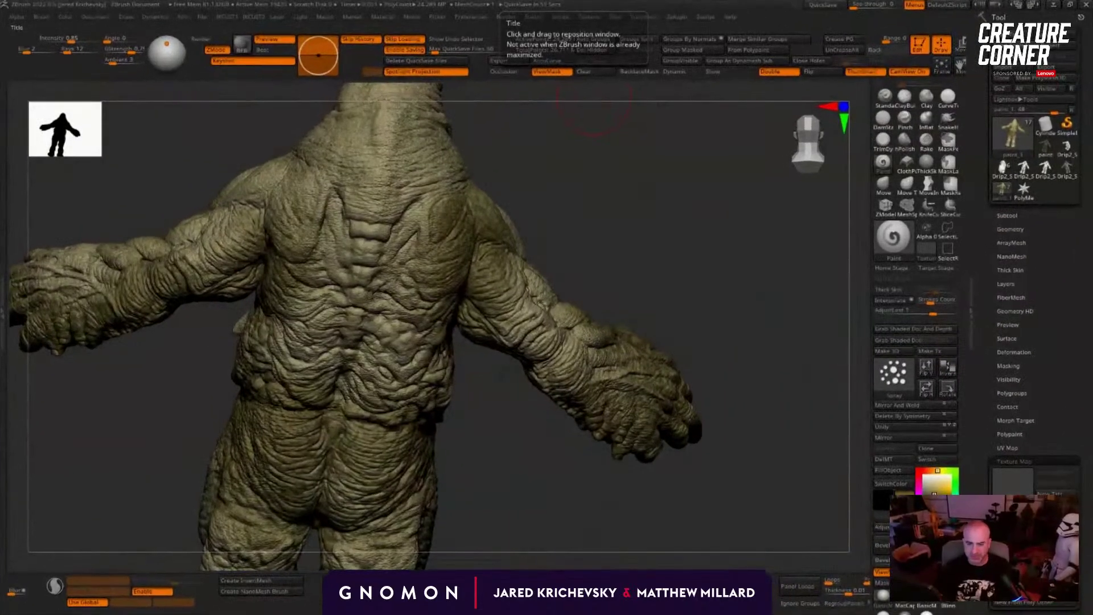
# Step: Spray olive mottling across the creature's back, shoulder blades and arm, adjusting the draw size to suit the area
pyautogui.moveTo(534, 468); pyautogui.dragTo(501, 433)
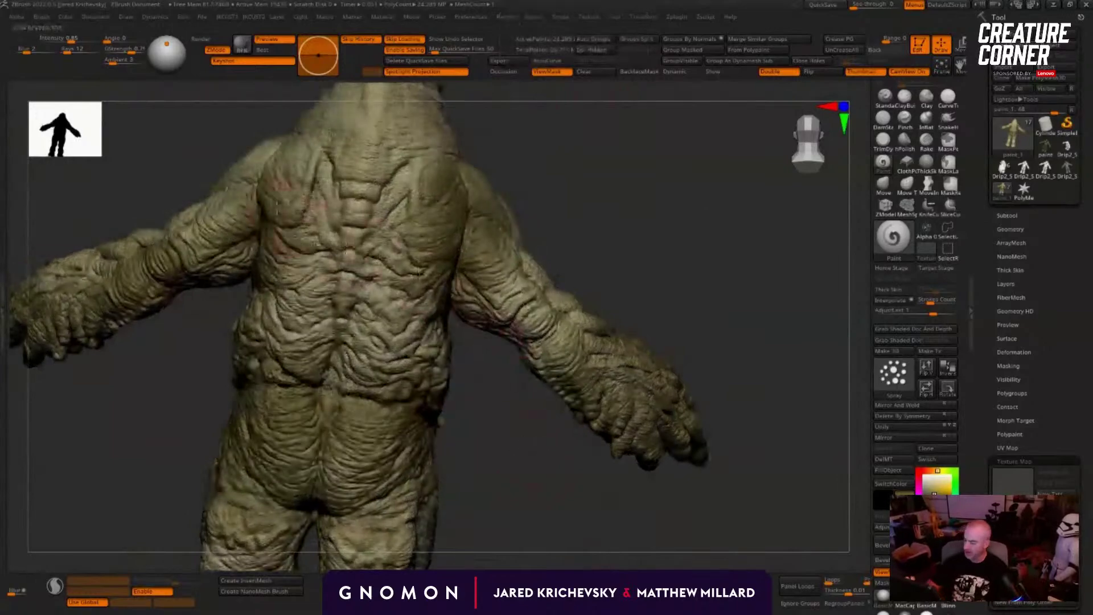
pyautogui.moveTo(556, 156)
pyautogui.mouseDown()
pyautogui.moveTo(447, 156)
pyautogui.moveTo(377, 191)
pyautogui.moveTo(356, 223)
pyautogui.moveTo(343, 367)
pyautogui.mouseUp()
pyautogui.moveTo(564, 205); pyautogui.dragTo(574, 173)
pyautogui.moveTo(319, 190); pyautogui.dragTo(309, 212)
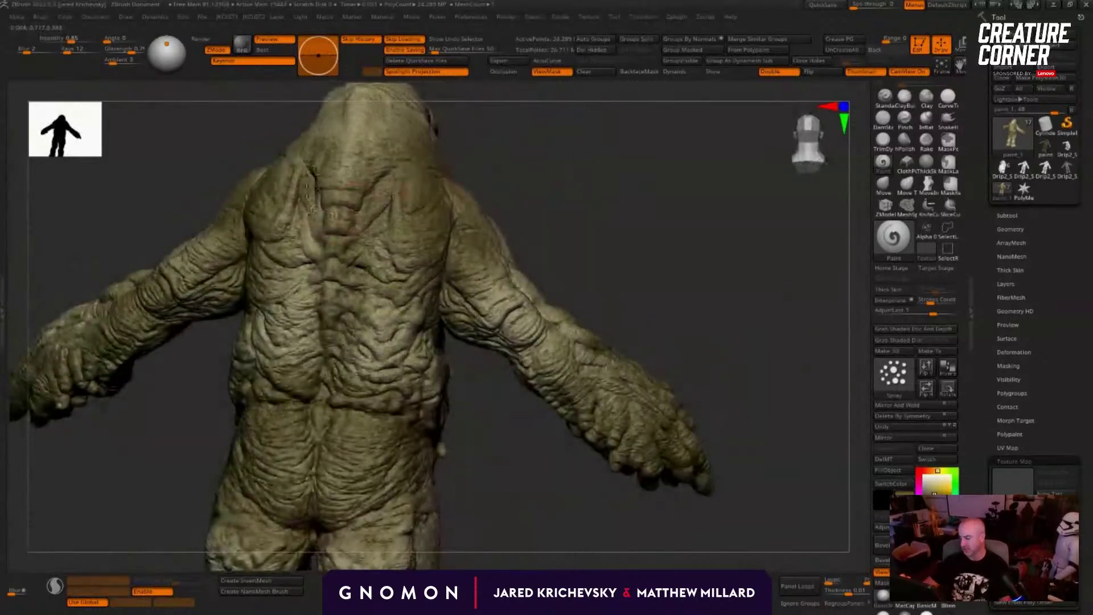
pyautogui.moveTo(305, 166)
pyautogui.mouseDown()
pyautogui.moveTo(337, 399)
pyautogui.moveTo(375, 238)
pyautogui.mouseUp()
pyautogui.press('s')
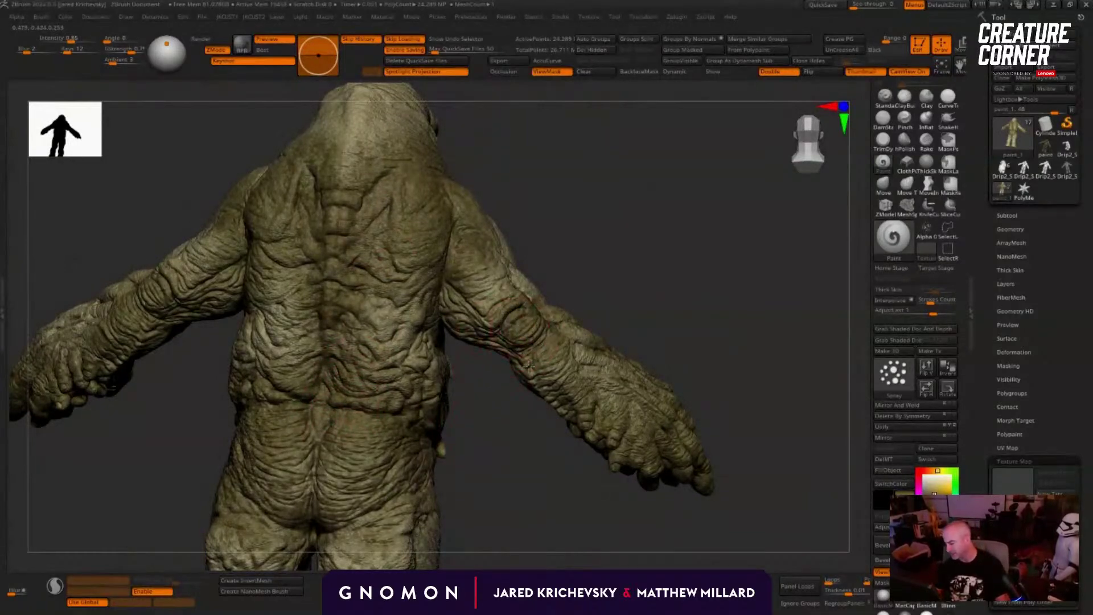
pyautogui.moveTo(564, 370); pyautogui.dragTo(702, 458)
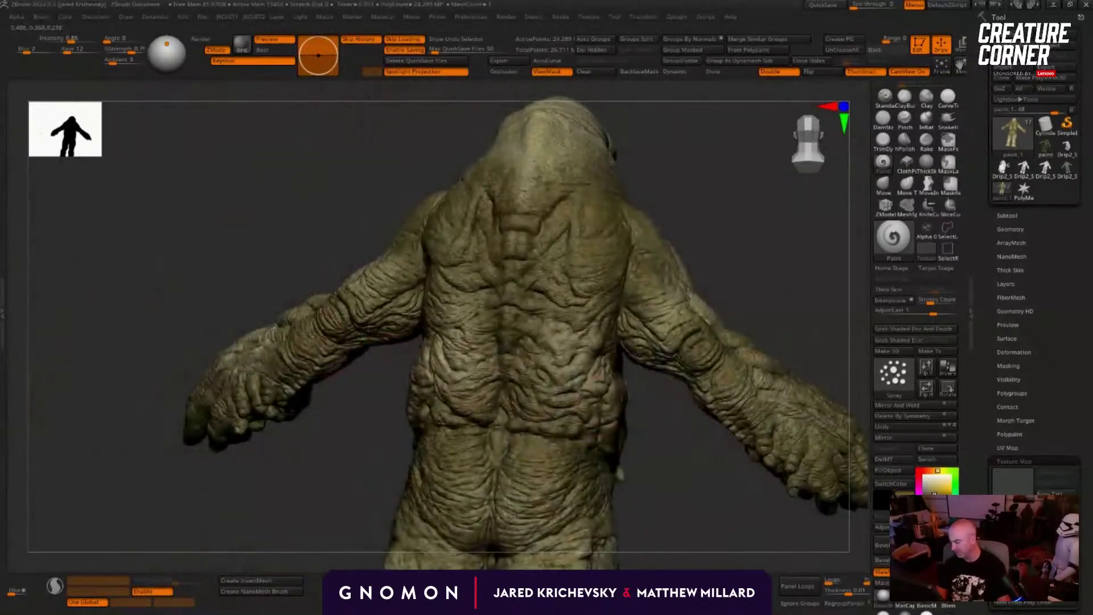
# Step: Adjust the draw size and spray olive mottling on the side of the creature's neck and shoulder
pyautogui.moveTo(750, 205)
pyautogui.keyDown('alt'); pyautogui.mouseDown()
pyautogui.moveTo(551, 362)
pyautogui.moveTo(404, 364)
pyautogui.mouseUp(); pyautogui.keyUp('alt')
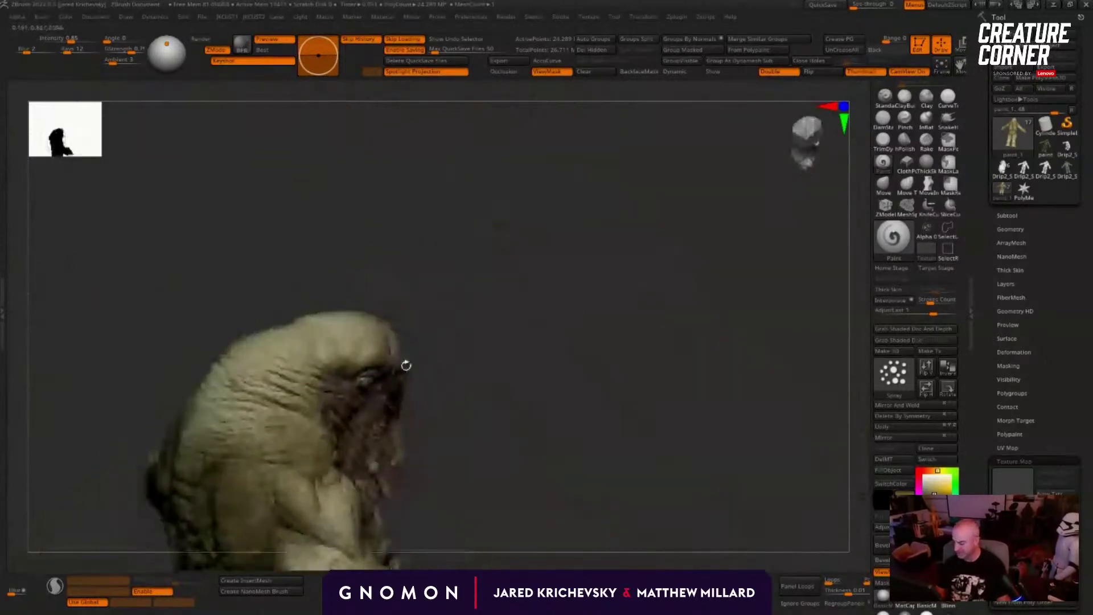
pyautogui.press('s')
pyautogui.moveTo(252, 422); pyautogui.dragTo(246, 423)
pyautogui.moveTo(267, 399)
pyautogui.mouseDown()
pyautogui.moveTo(285, 370)
pyautogui.moveTo(251, 378)
pyautogui.mouseUp()
pyautogui.moveTo(524, 381)
pyautogui.mouseDown()
pyautogui.moveTo(494, 366)
pyautogui.moveTo(484, 250)
pyautogui.mouseUp()
pyautogui.moveTo(541, 330); pyautogui.dragTo(464, 318)
pyautogui.moveTo(322, 277)
pyautogui.mouseDown()
pyautogui.moveTo(346, 334)
pyautogui.moveTo(325, 275)
pyautogui.mouseUp()
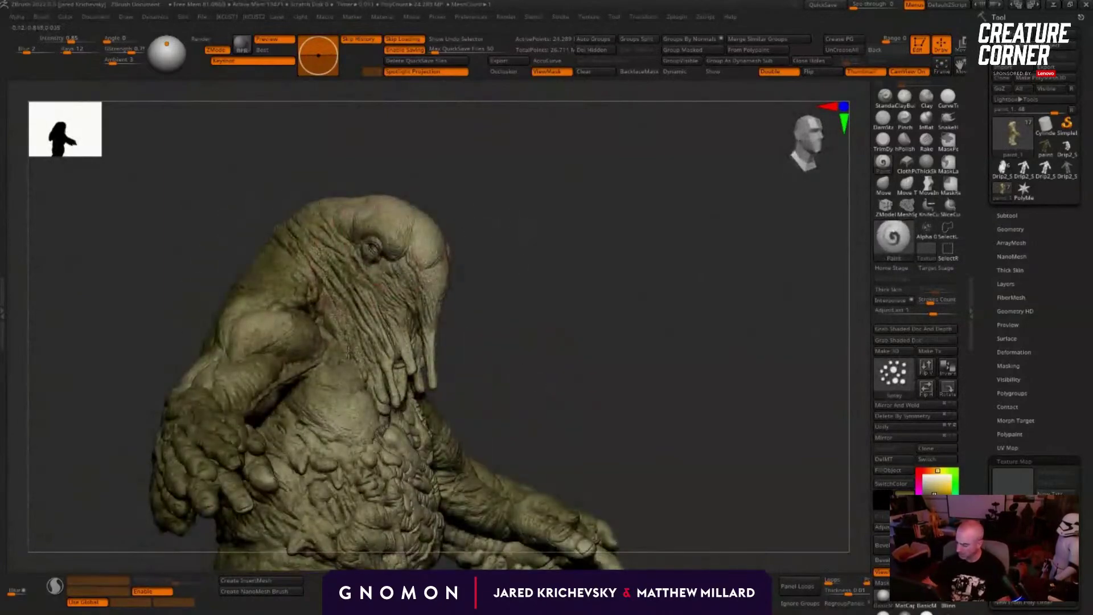
# Step: Spray mottled colour over the creature's upper chest, hanging face folds and neck
pyautogui.moveTo(541, 296); pyautogui.dragTo(427, 291)
pyautogui.moveTo(334, 381)
pyautogui.mouseDown()
pyautogui.moveTo(359, 377)
pyautogui.moveTo(345, 416)
pyautogui.mouseUp()
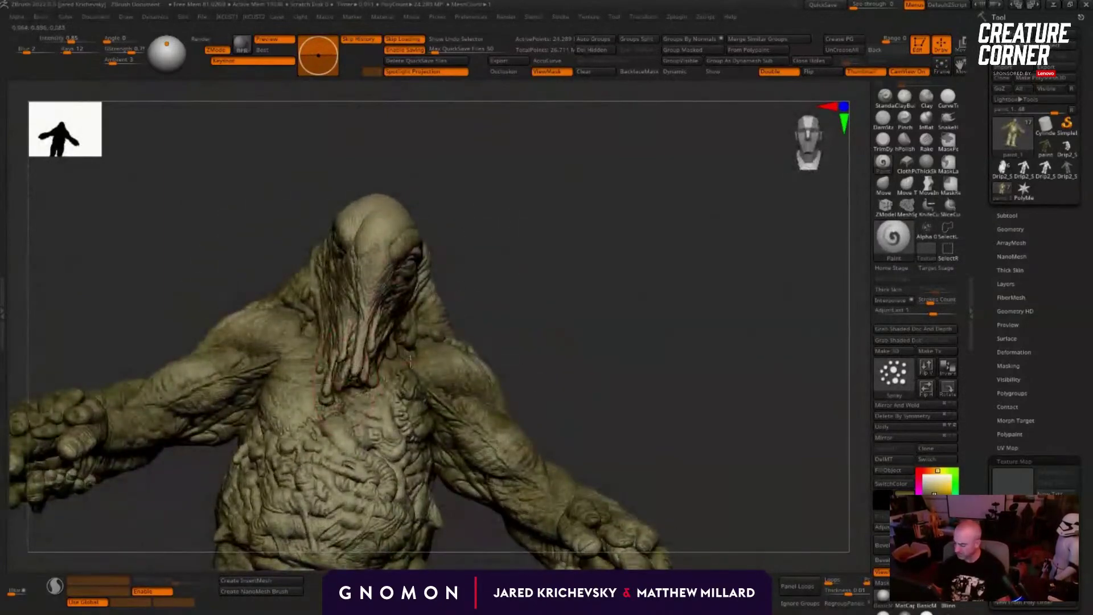
pyautogui.moveTo(483, 305); pyautogui.dragTo(421, 297)
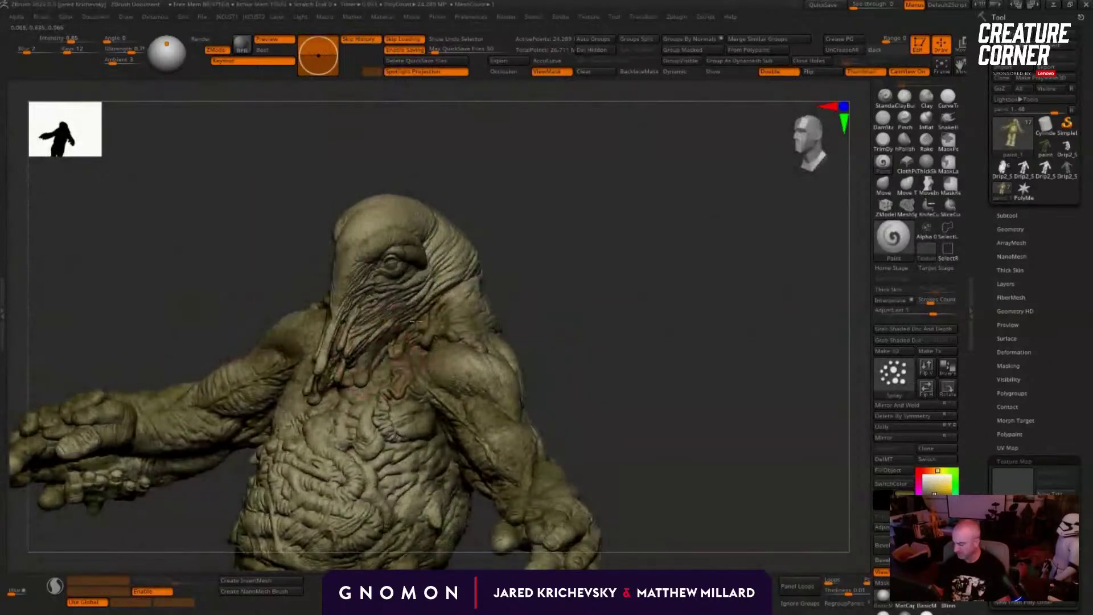
pyautogui.moveTo(468, 327)
pyautogui.mouseDown()
pyautogui.moveTo(443, 280)
pyautogui.moveTo(446, 313)
pyautogui.mouseUp()
pyautogui.moveTo(512, 268); pyautogui.dragTo(444, 279)
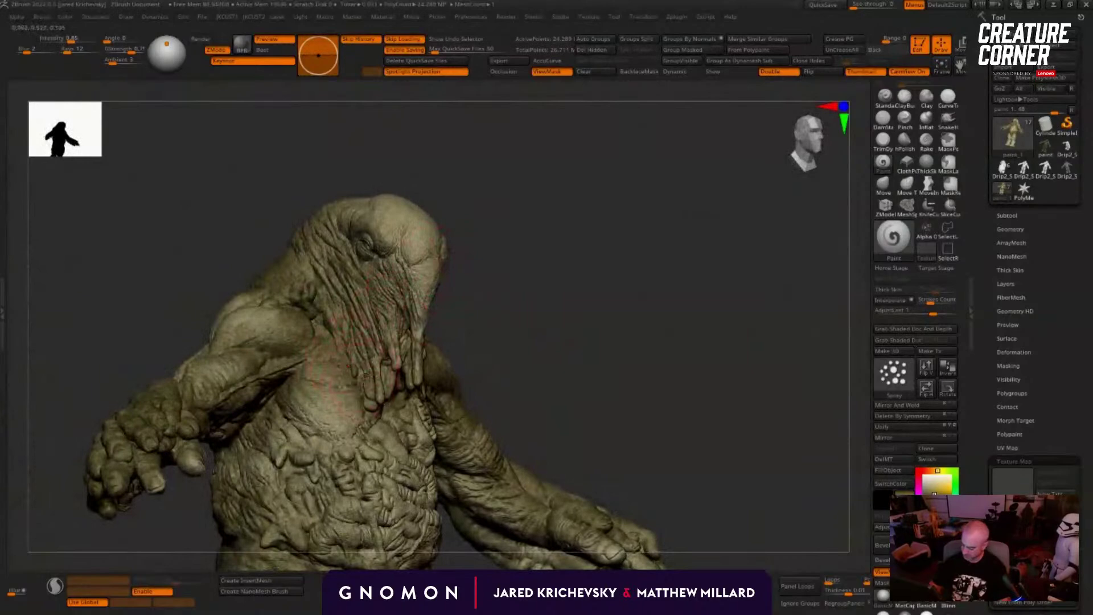
pyautogui.moveTo(366, 375)
pyautogui.mouseDown()
pyautogui.moveTo(370, 383)
pyautogui.moveTo(420, 301)
pyautogui.moveTo(428, 246)
pyautogui.moveTo(393, 284)
pyautogui.mouseUp()
# Step: Sample skin colours from the creature and spray them over the side of its head and neck
pyautogui.moveTo(381, 230); pyautogui.dragTo(439, 224, button='right')
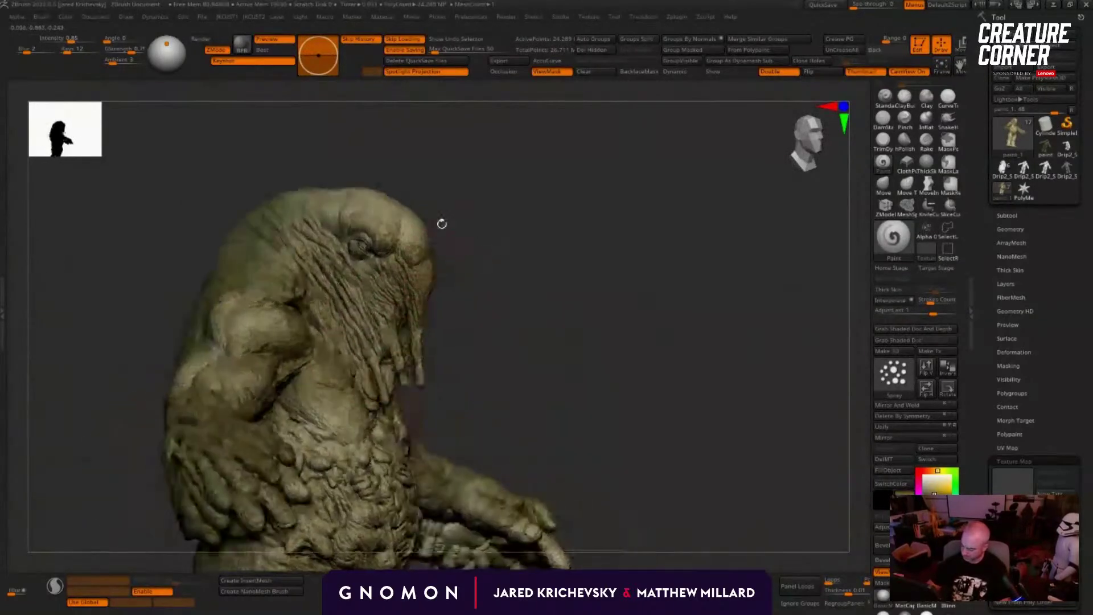
pyautogui.press('c')
pyautogui.moveTo(403, 237); pyautogui.dragTo(425, 279)
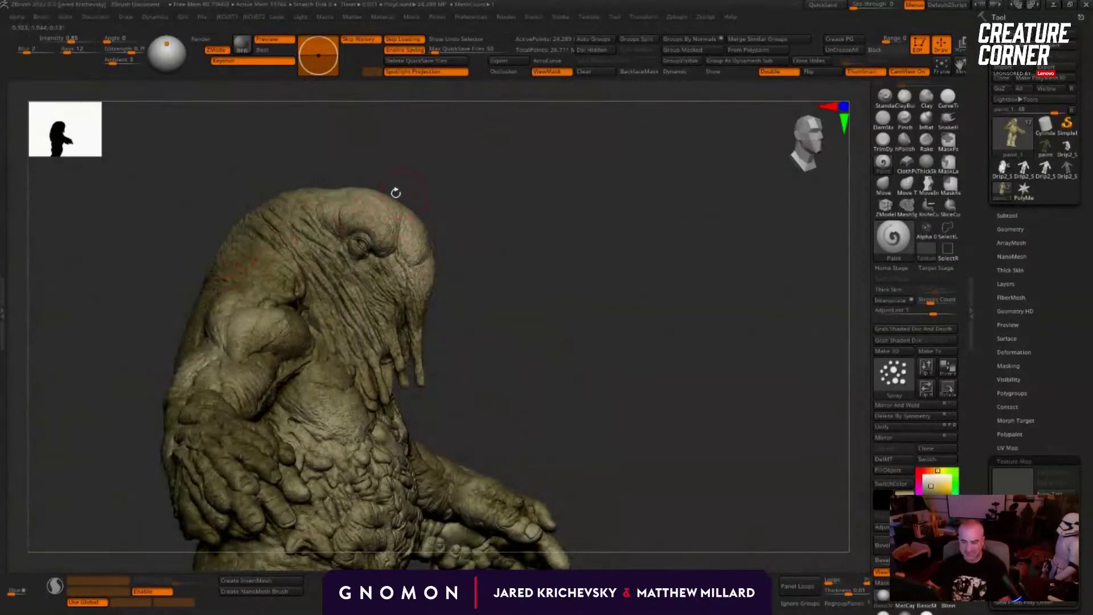
pyautogui.press('c')
pyautogui.moveTo(299, 226); pyautogui.dragTo(333, 230)
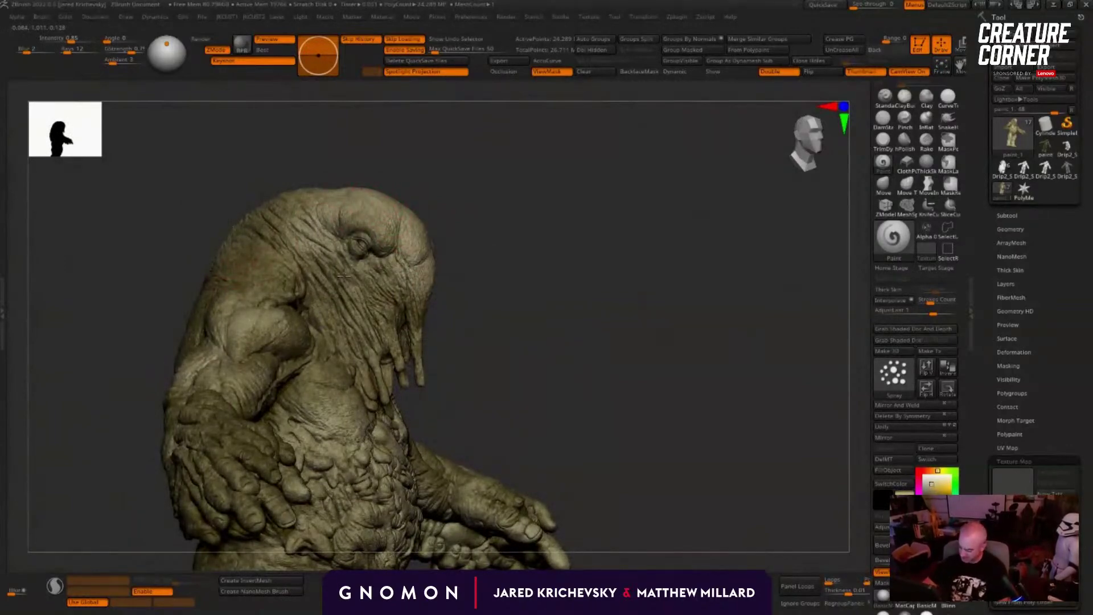
pyautogui.moveTo(321, 278); pyautogui.dragTo(279, 220)
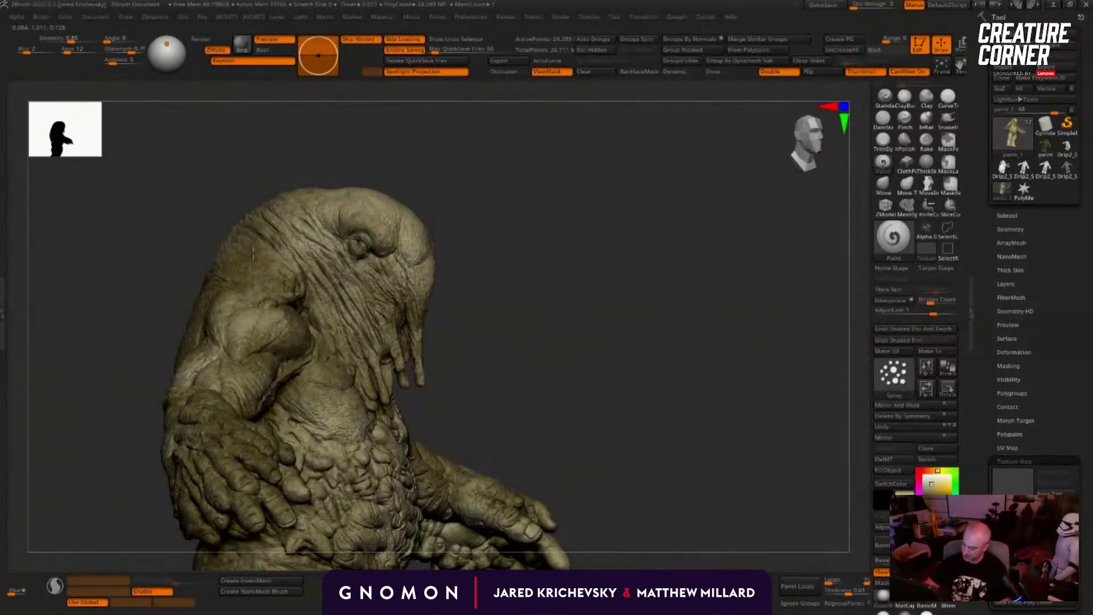
pyautogui.moveTo(387, 241); pyautogui.dragTo(484, 305)
pyautogui.moveTo(475, 251); pyautogui.dragTo(481, 279)
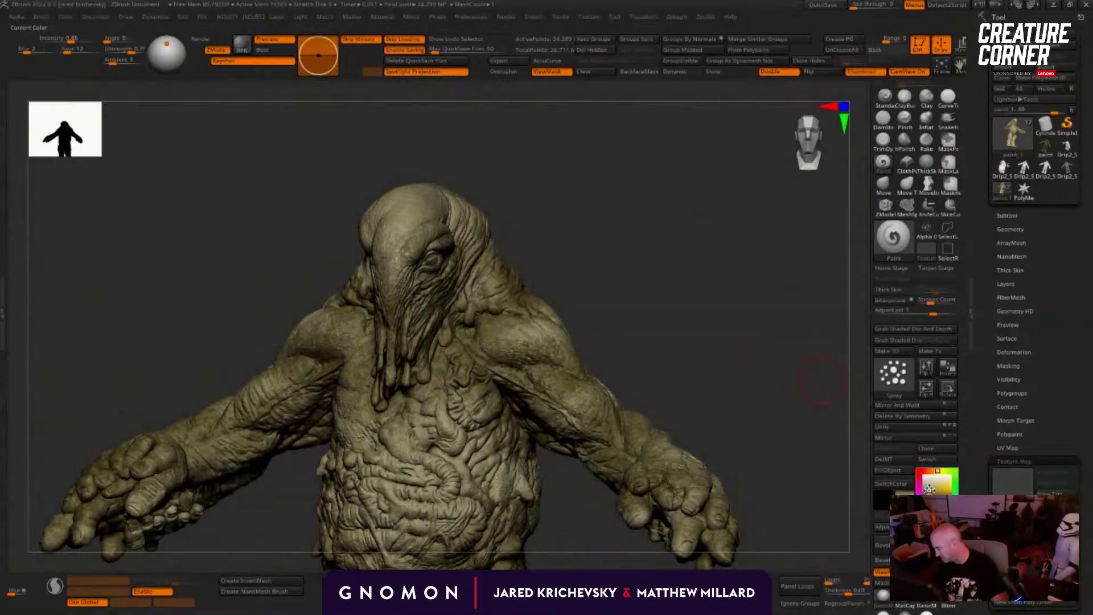
# Step: Spray mottled olive over both of the creature's shoulders and the base of its neck, adjusting the draw size
pyautogui.moveTo(583, 313); pyautogui.dragTo(541, 320)
pyautogui.moveTo(473, 323); pyautogui.dragTo(468, 321)
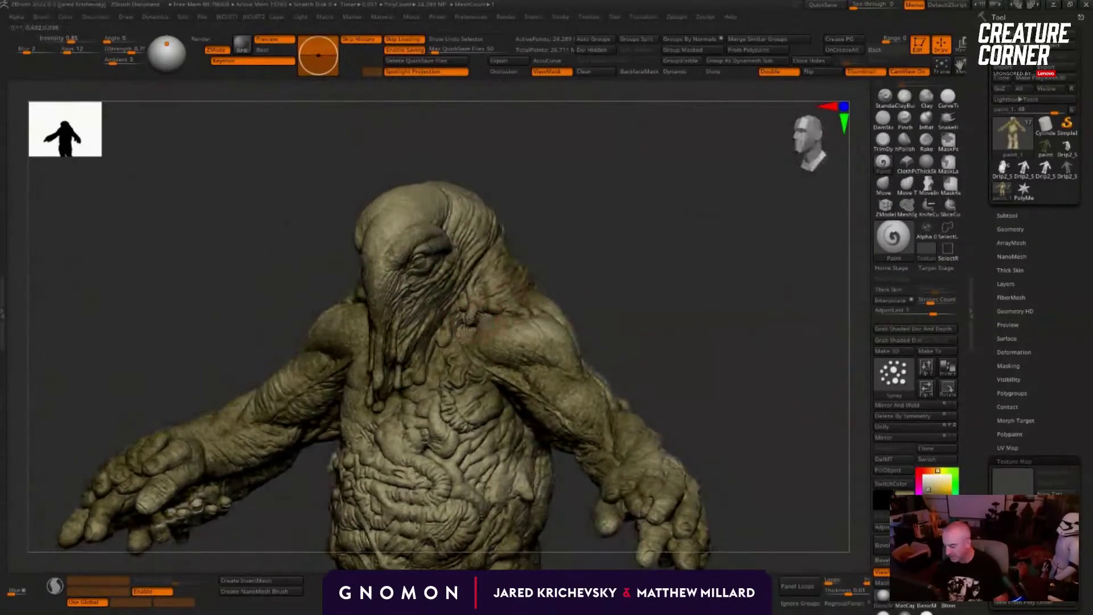
pyautogui.press('ctrl')
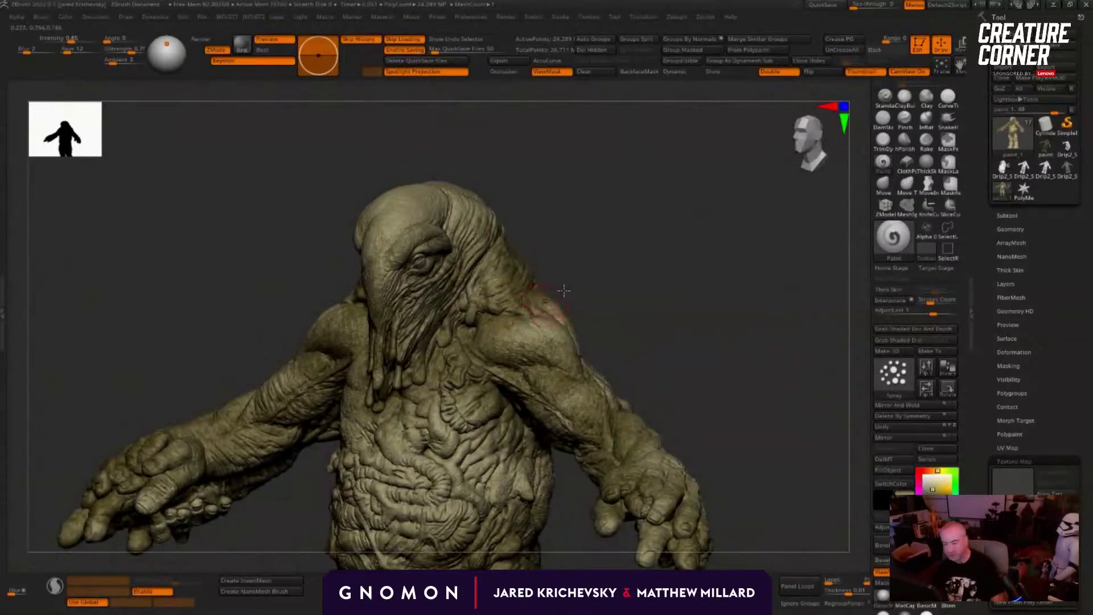
pyautogui.press('s')
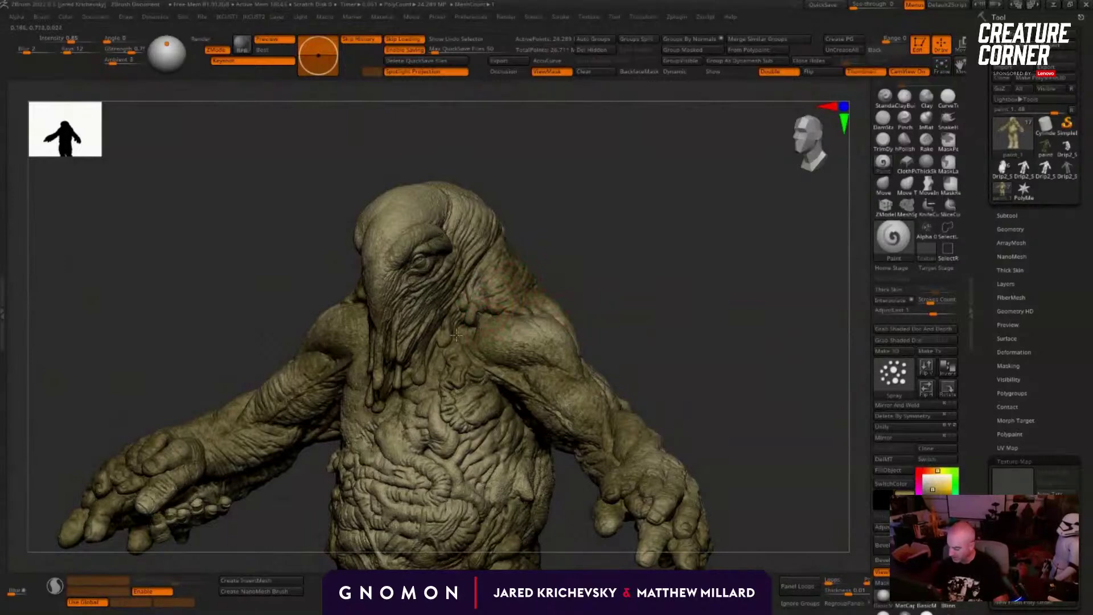
pyautogui.moveTo(598, 281)
pyautogui.mouseDown()
pyautogui.moveTo(619, 271)
pyautogui.moveTo(618, 281)
pyautogui.mouseUp()
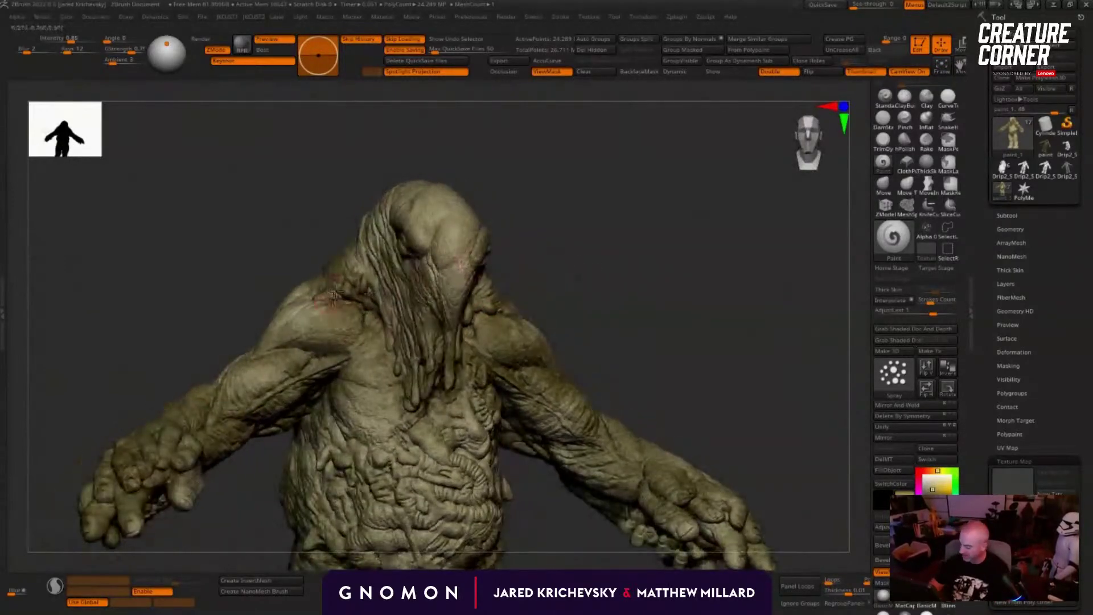
pyautogui.moveTo(331, 293); pyautogui.dragTo(345, 296)
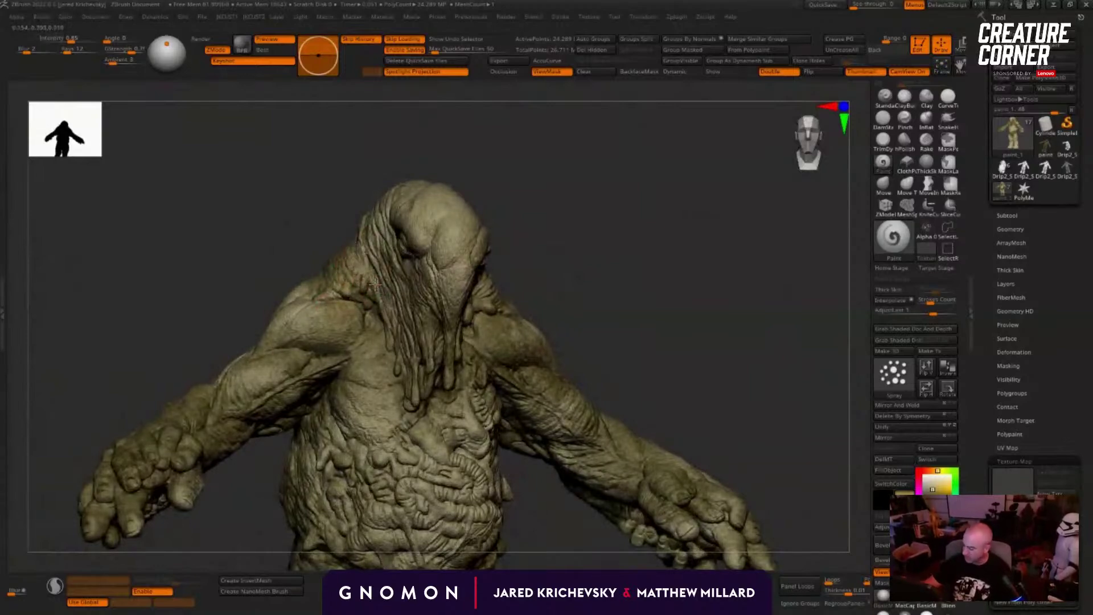
pyautogui.moveTo(592, 276); pyautogui.dragTo(405, 272)
pyautogui.moveTo(405, 274); pyautogui.dragTo(334, 322, button='right')
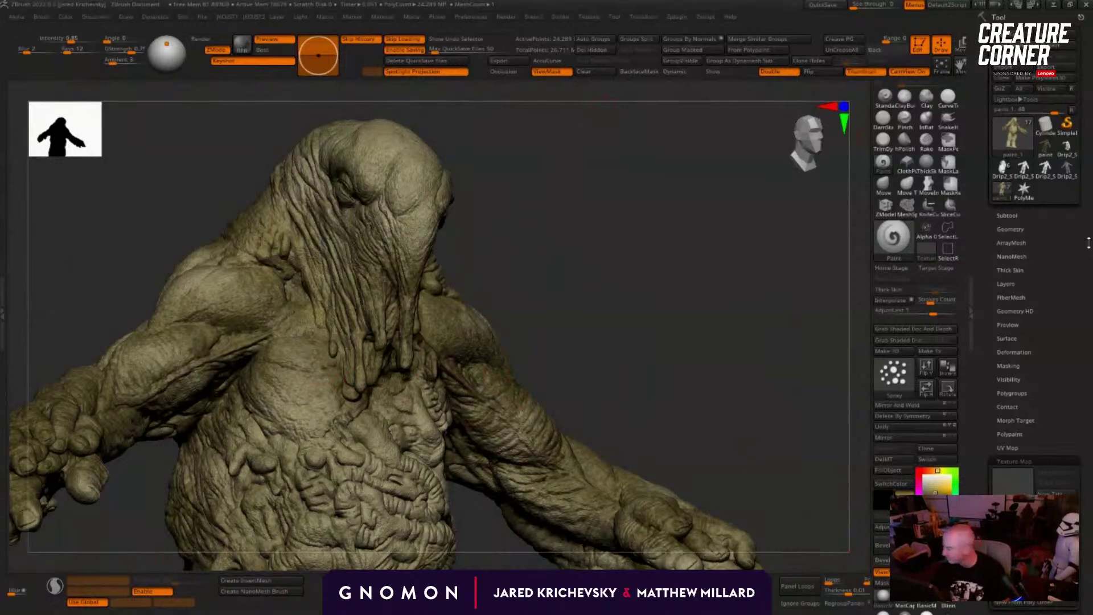
# Step: Set the paint colour to a darker olive brown (131, 112, 49) and spray it on the shoulder and forehead
pyautogui.keyDown('ctrl'); pyautogui.moveTo(962, 359); pyautogui.dragTo(948, 201); pyautogui.keyUp('ctrl')
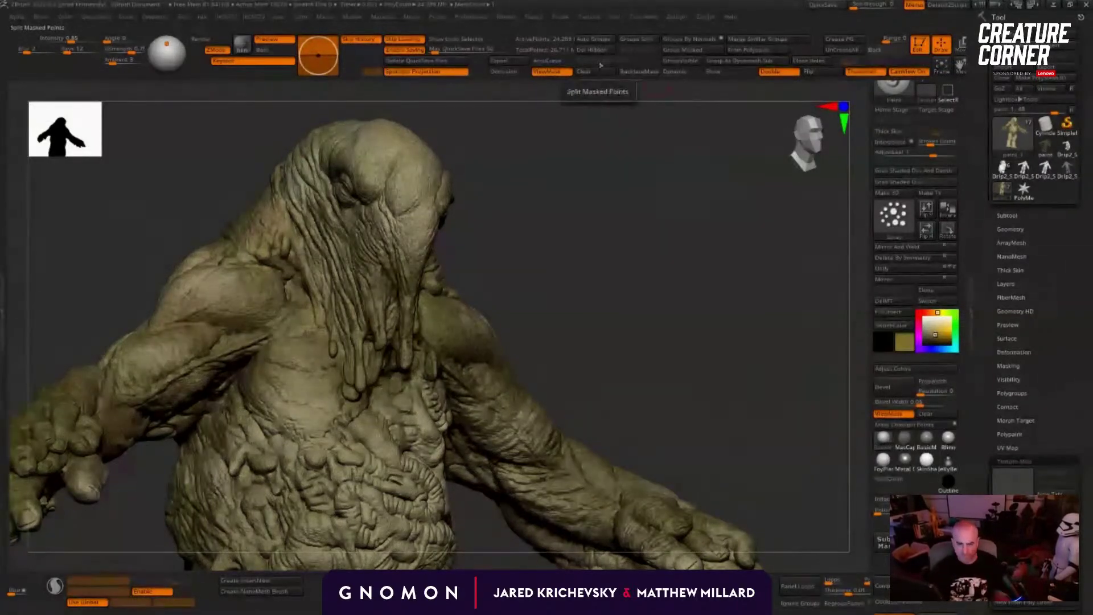
pyautogui.moveTo(667, 318); pyautogui.dragTo(484, 295)
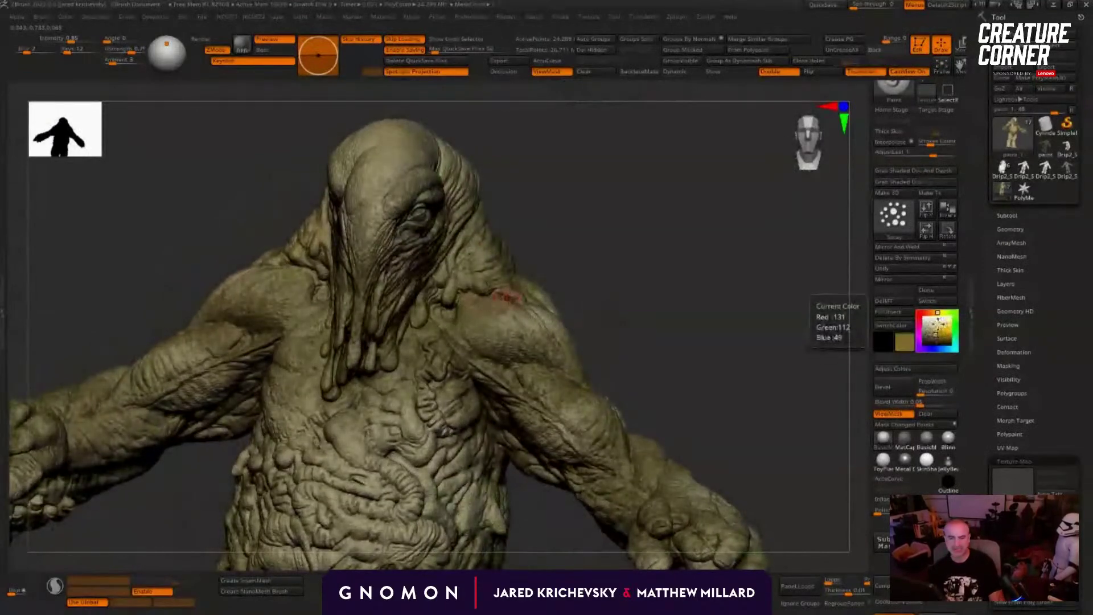
pyautogui.moveTo(610, 300); pyautogui.dragTo(496, 293)
pyautogui.moveTo(357, 363); pyautogui.dragTo(333, 262, button='right')
pyautogui.moveTo(393, 187); pyautogui.dragTo(391, 192)
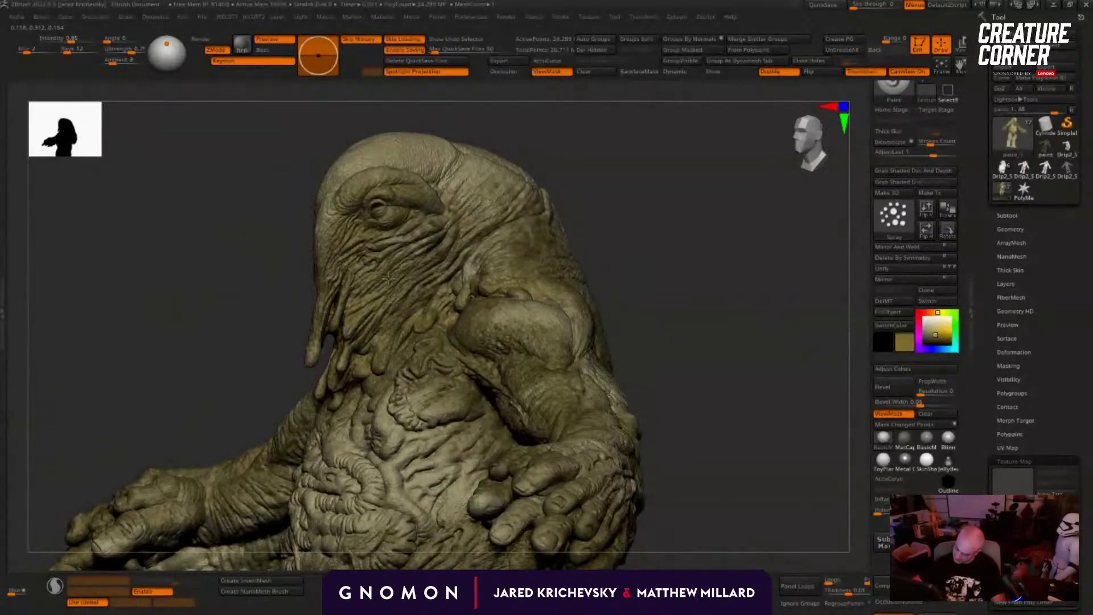
# Step: Spray the olive brown over the side of the creature's face, its hanging folds and the top of its head
pyautogui.moveTo(267, 268); pyautogui.dragTo(701, 213)
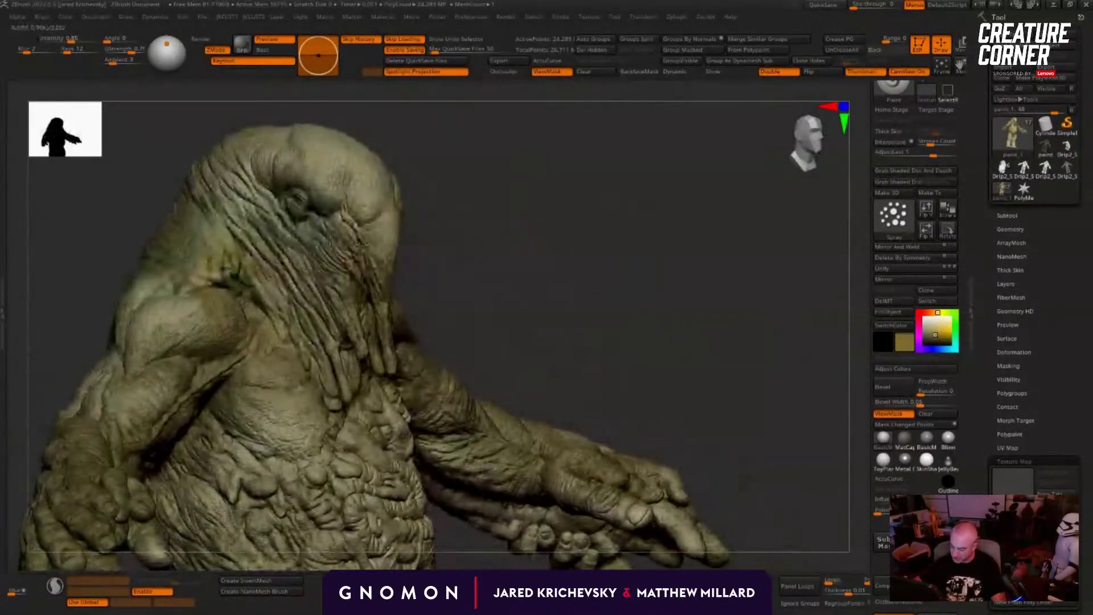
pyautogui.moveTo(364, 267)
pyautogui.mouseDown()
pyautogui.moveTo(293, 282)
pyautogui.moveTo(275, 254)
pyautogui.mouseUp()
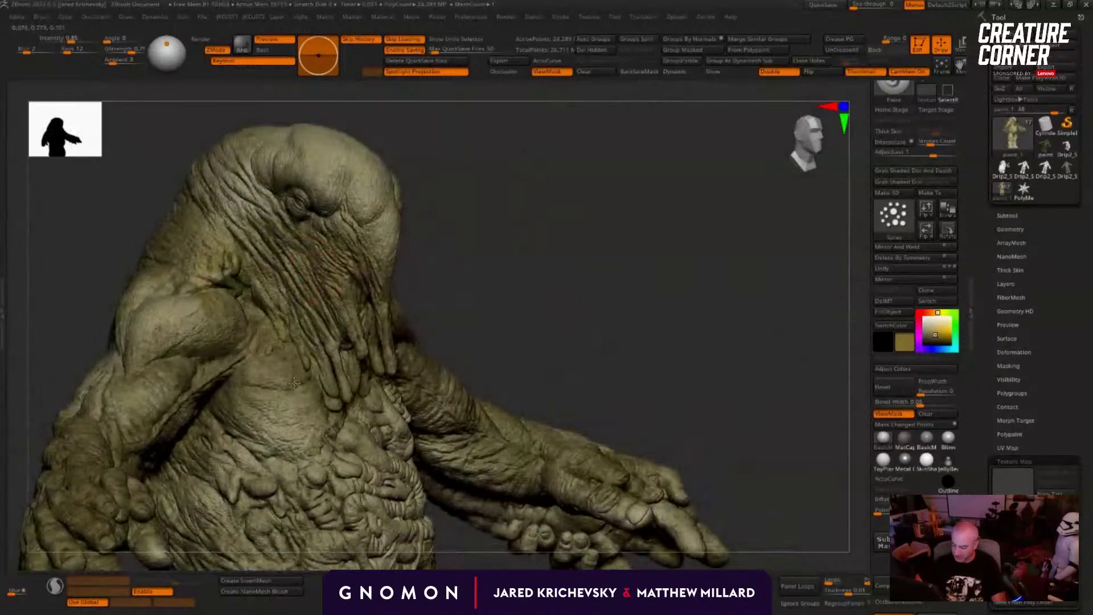
pyautogui.moveTo(451, 236); pyautogui.dragTo(447, 185)
pyautogui.moveTo(368, 193); pyautogui.dragTo(331, 216)
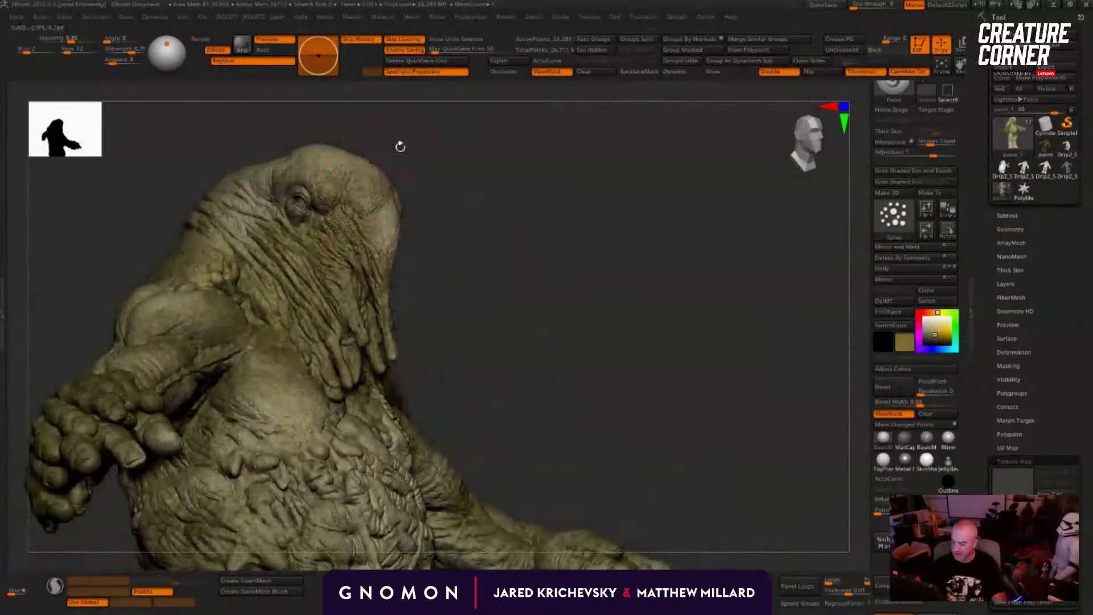
pyautogui.moveTo(400, 146); pyautogui.dragTo(398, 185)
pyautogui.moveTo(463, 268); pyautogui.dragTo(598, 225)
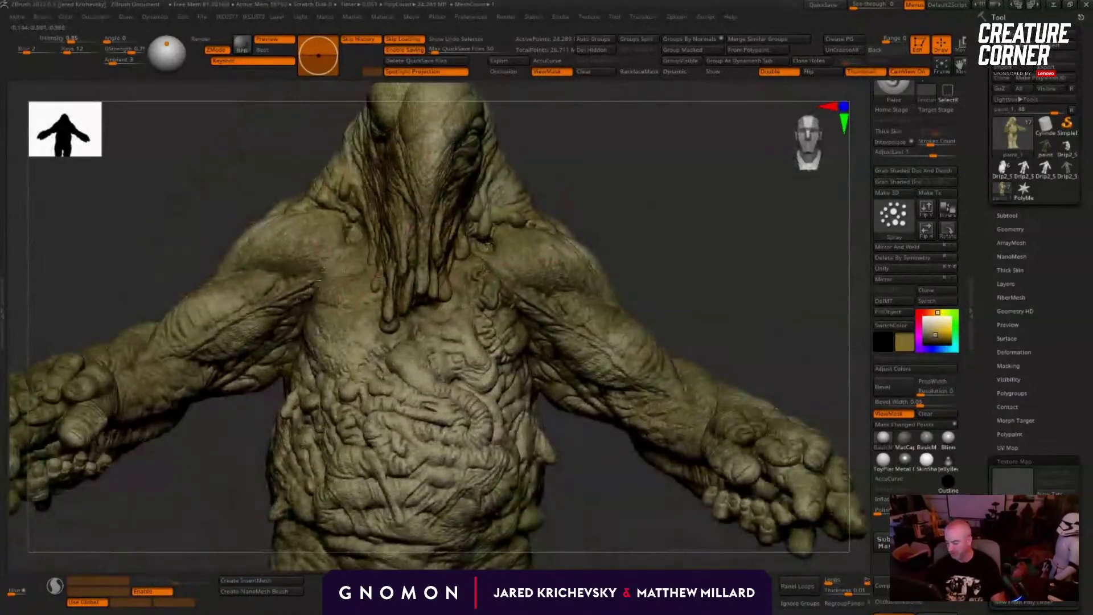
# Step: Spray olive brown mottling over the palm, fingers and underside of one forearm, adjusting the draw size
pyautogui.moveTo(208, 457)
pyautogui.keyDown('alt'); pyautogui.mouseDown()
pyautogui.moveTo(411, 361)
pyautogui.moveTo(397, 366)
pyautogui.moveTo(341, 333)
pyautogui.moveTo(233, 318)
pyautogui.mouseUp(); pyautogui.keyUp('alt')
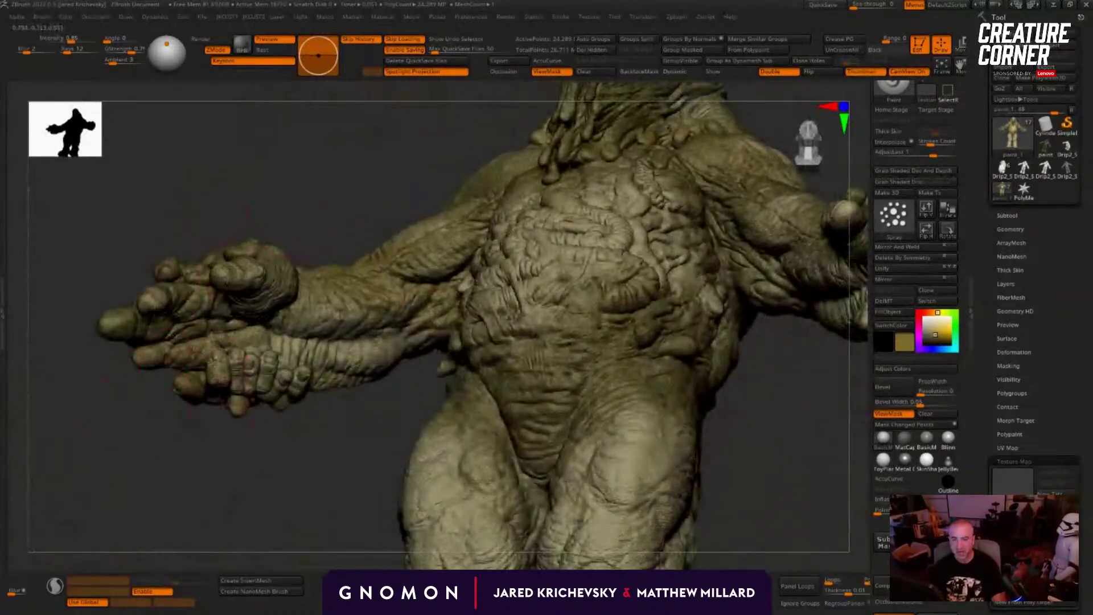
pyautogui.moveTo(376, 131); pyautogui.dragTo(373, 79)
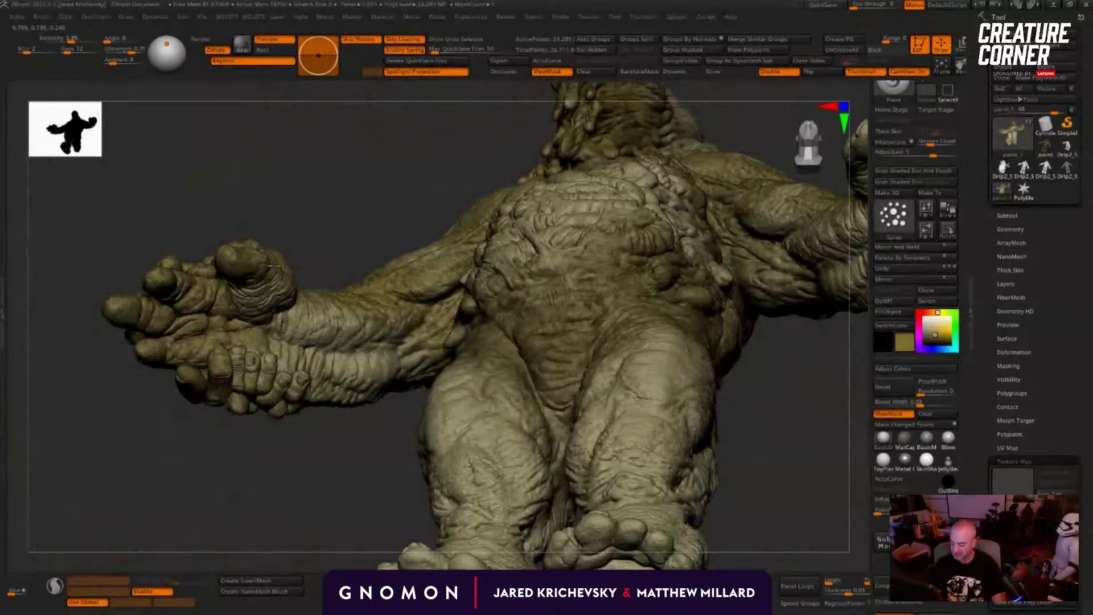
pyautogui.moveTo(299, 217); pyautogui.dragTo(142, 305)
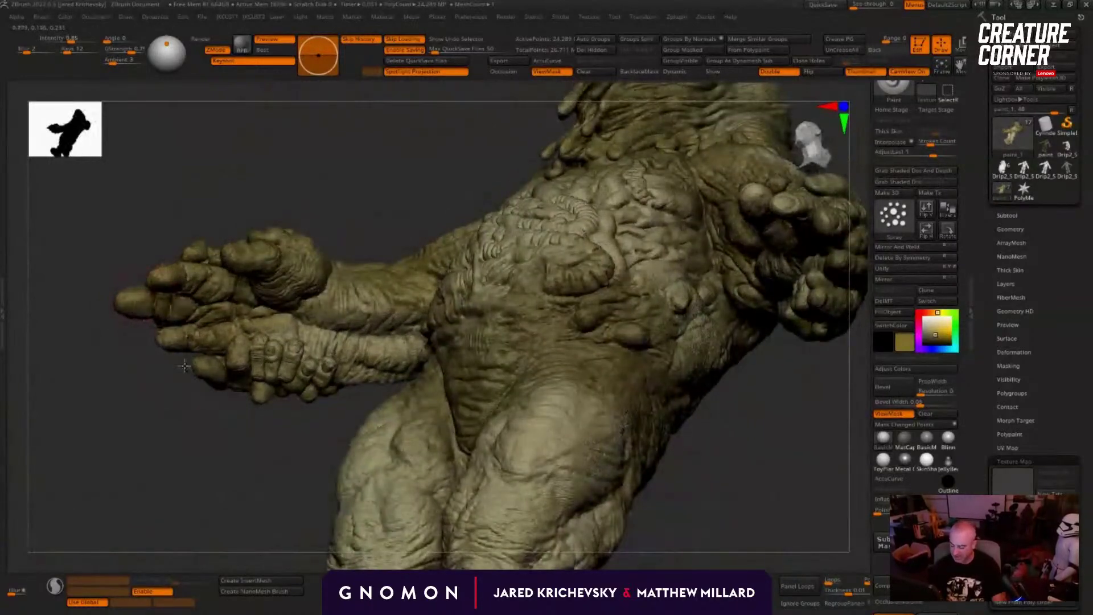
pyautogui.moveTo(241, 366); pyautogui.dragTo(312, 373)
pyautogui.moveTo(327, 459)
pyautogui.mouseDown()
pyautogui.moveTo(293, 446)
pyautogui.moveTo(285, 427)
pyautogui.mouseUp()
pyautogui.press('s')
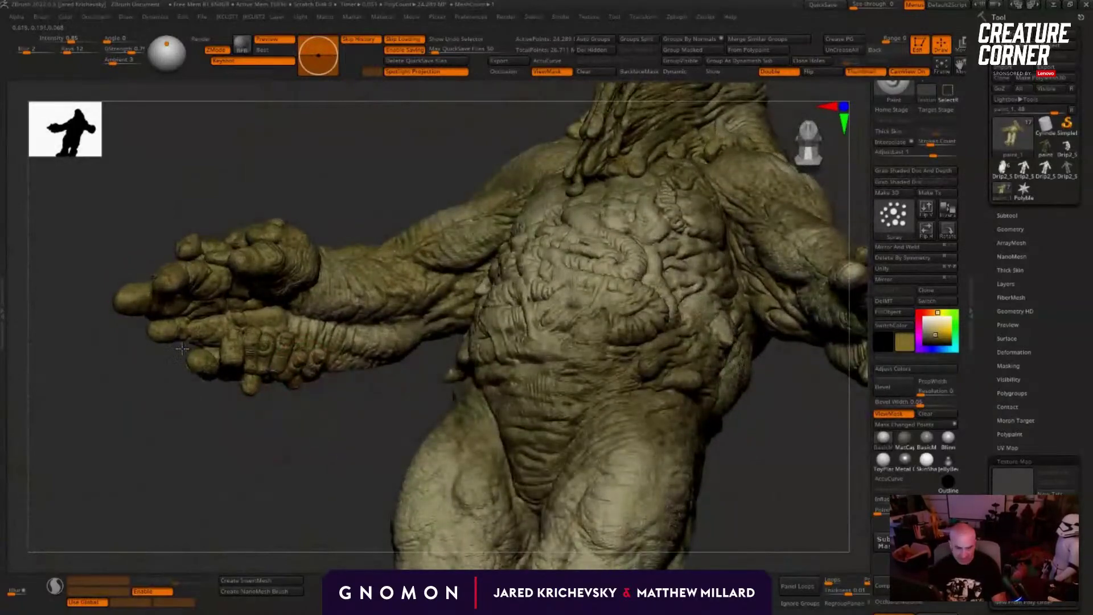
pyautogui.moveTo(191, 398); pyautogui.dragTo(215, 418)
# Step: Spray olive brown mottling over the opposite hand and the undersides of both arms
pyautogui.moveTo(795, 422)
pyautogui.keyDown('alt'); pyautogui.mouseDown()
pyautogui.moveTo(575, 399)
pyautogui.moveTo(665, 420)
pyautogui.mouseUp(); pyautogui.keyUp('alt')
pyautogui.moveTo(507, 407)
pyautogui.mouseDown()
pyautogui.moveTo(636, 415)
pyautogui.moveTo(698, 368)
pyautogui.moveTo(583, 323)
pyautogui.mouseUp()
pyautogui.moveTo(658, 211); pyautogui.dragTo(594, 211)
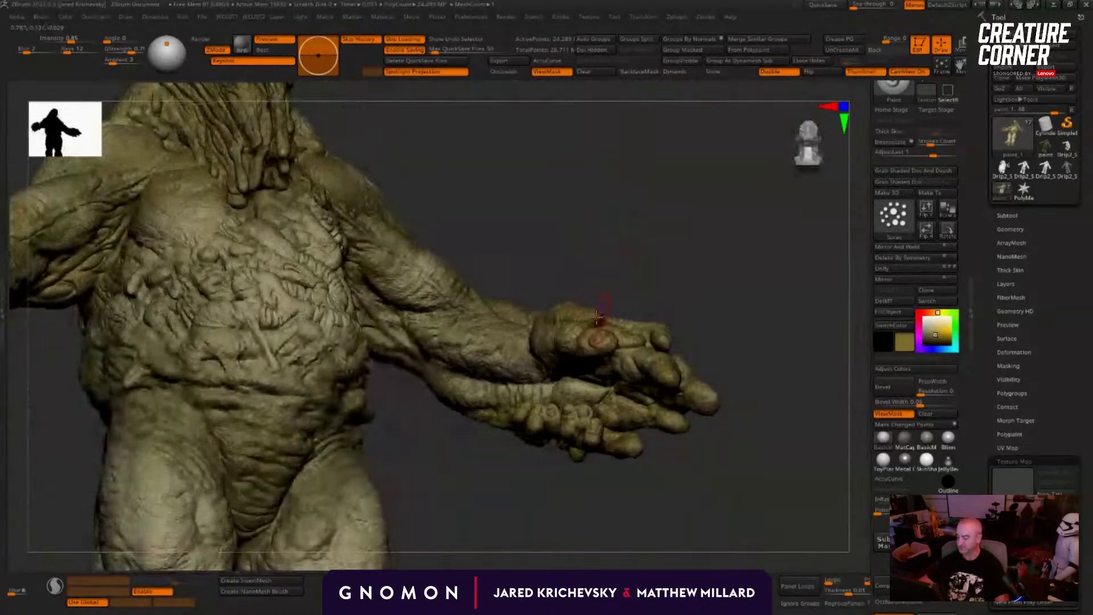
pyautogui.keyDown('alt'); pyautogui.moveTo(604, 292); pyautogui.dragTo(720, 246); pyautogui.keyUp('alt')
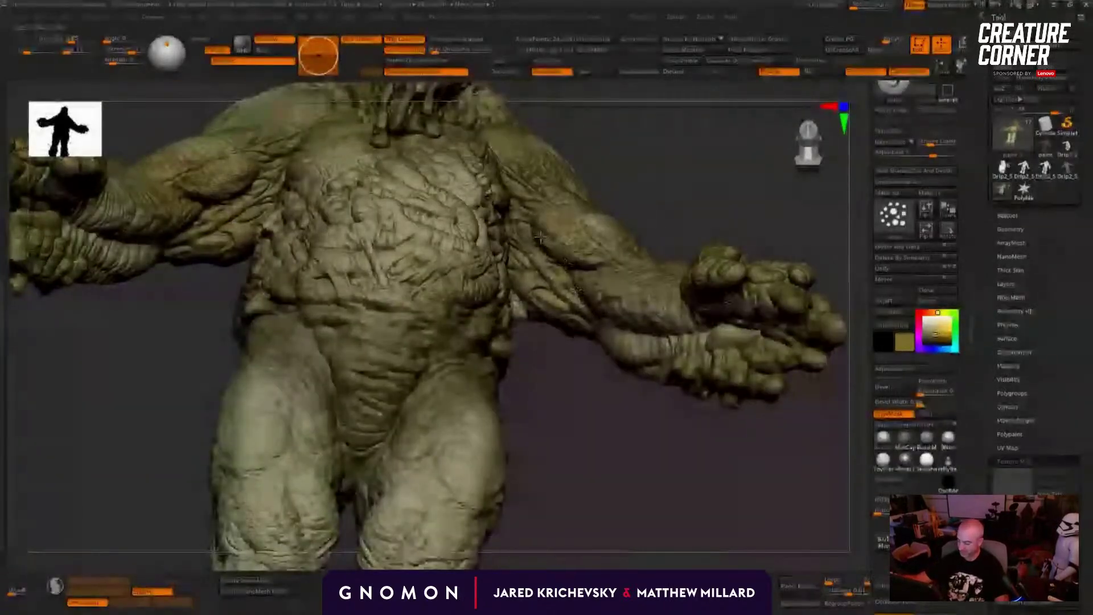
pyautogui.moveTo(578, 392); pyautogui.dragTo(579, 371)
pyautogui.moveTo(597, 313); pyautogui.dragTo(698, 312)
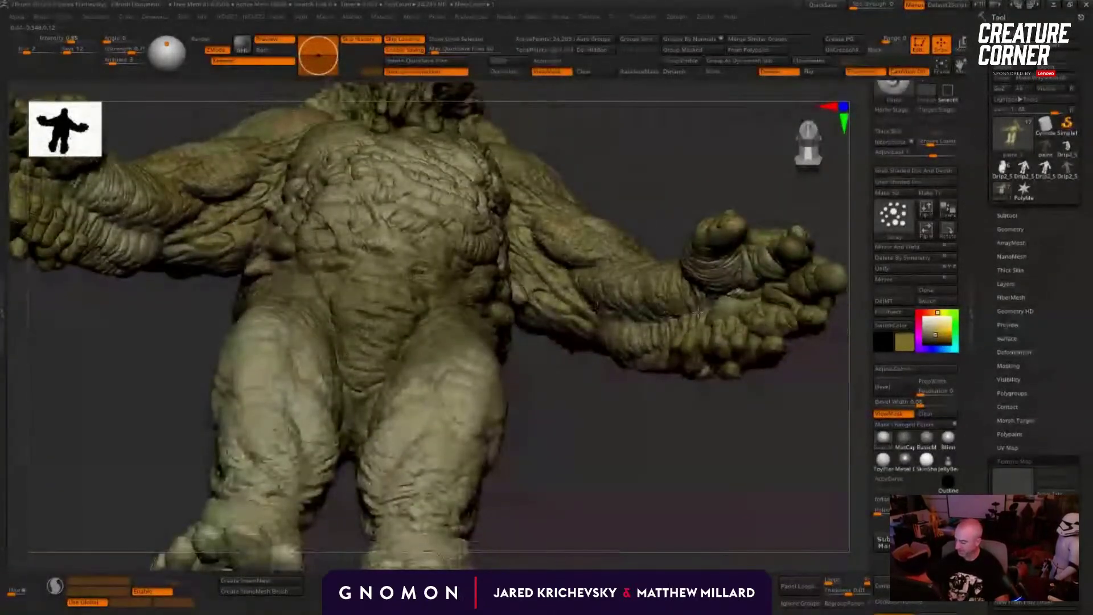
pyautogui.moveTo(593, 174); pyautogui.dragTo(705, 320)
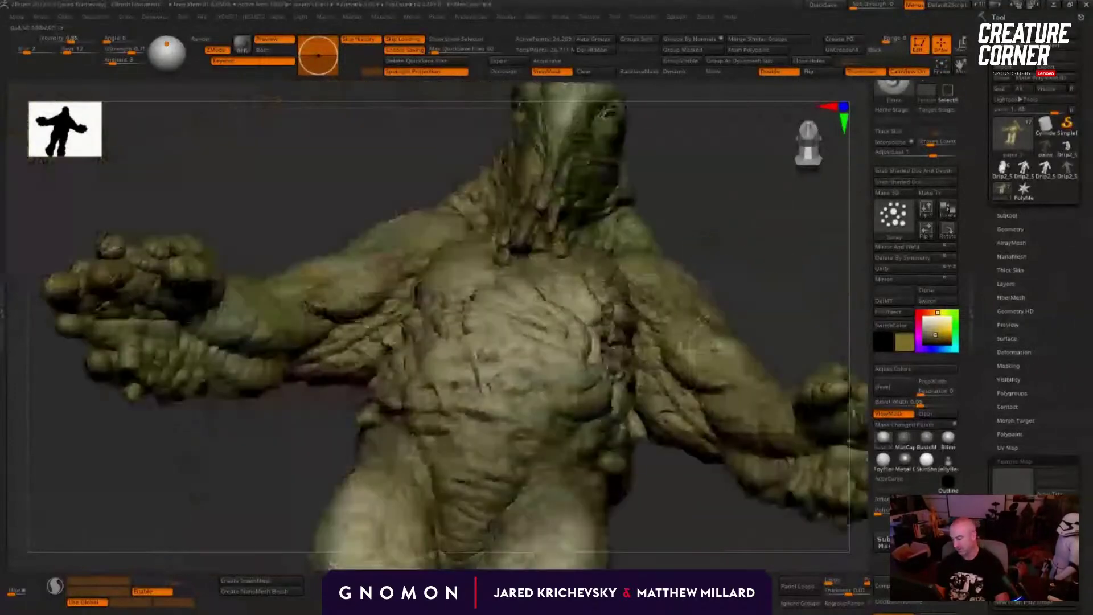
pyautogui.moveTo(342, 367)
pyautogui.mouseDown()
pyautogui.moveTo(314, 345)
pyautogui.moveTo(185, 344)
pyautogui.moveTo(173, 326)
pyautogui.mouseUp()
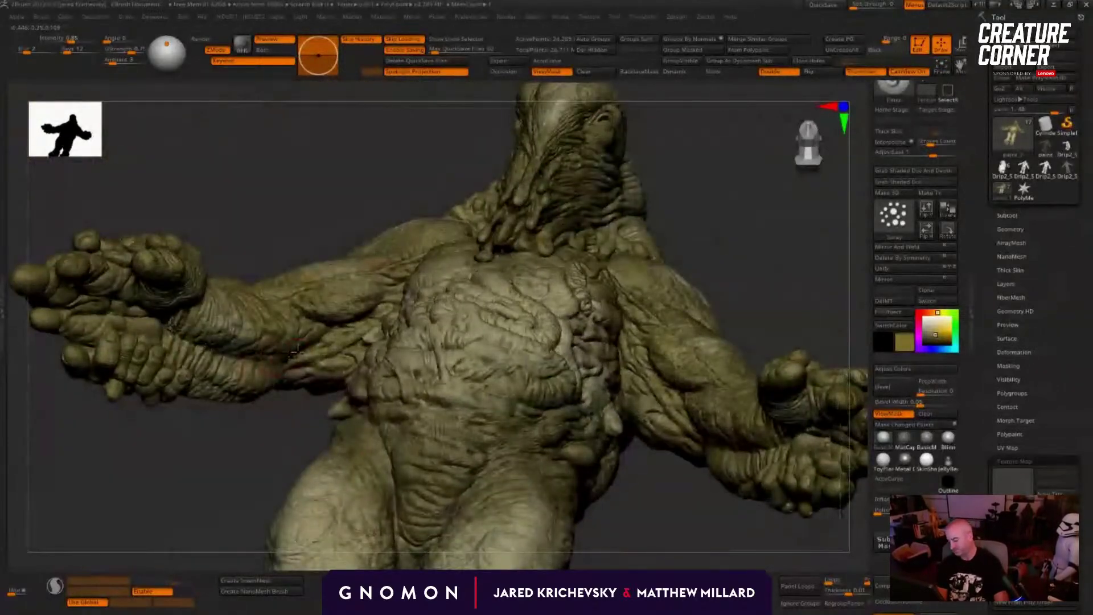
# Step: Sample skin colours from the creature and spray them over the lower belly, hips and upper thighs
pyautogui.moveTo(245, 449); pyautogui.dragTo(250, 466)
pyautogui.keyDown('shift'); pyautogui.moveTo(642, 478); pyautogui.dragTo(557, 391); pyautogui.keyUp('shift')
pyautogui.keyDown('alt'); pyautogui.moveTo(524, 336); pyautogui.dragTo(498, 327); pyautogui.keyUp('alt')
pyautogui.press('c')
pyautogui.moveTo(373, 366)
pyautogui.mouseDown()
pyautogui.moveTo(375, 330)
pyautogui.moveTo(353, 356)
pyautogui.mouseUp()
pyautogui.moveTo(432, 341)
pyautogui.mouseDown()
pyautogui.moveTo(442, 302)
pyautogui.moveTo(431, 297)
pyautogui.mouseUp()
pyautogui.moveTo(257, 319)
pyautogui.mouseDown()
pyautogui.moveTo(270, 346)
pyautogui.moveTo(273, 297)
pyautogui.mouseUp()
pyautogui.press('c')
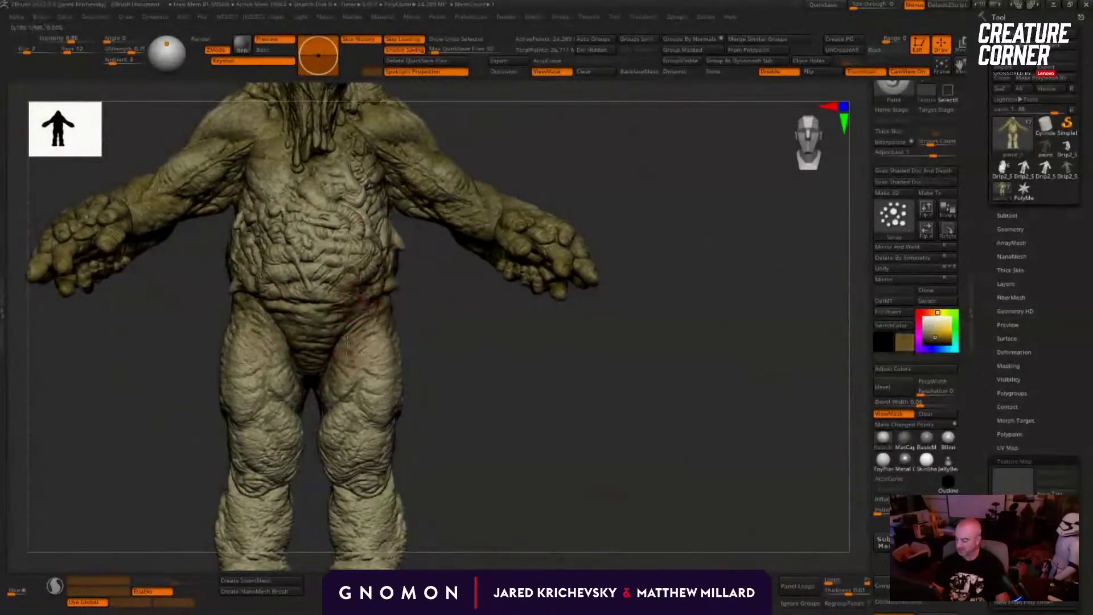
# Step: Spray mottled skin colour down the front of the legs, over the thighs, knees and tops of the feet
pyautogui.keyDown('alt'); pyautogui.moveTo(435, 387); pyautogui.dragTo(447, 305); pyautogui.keyUp('alt')
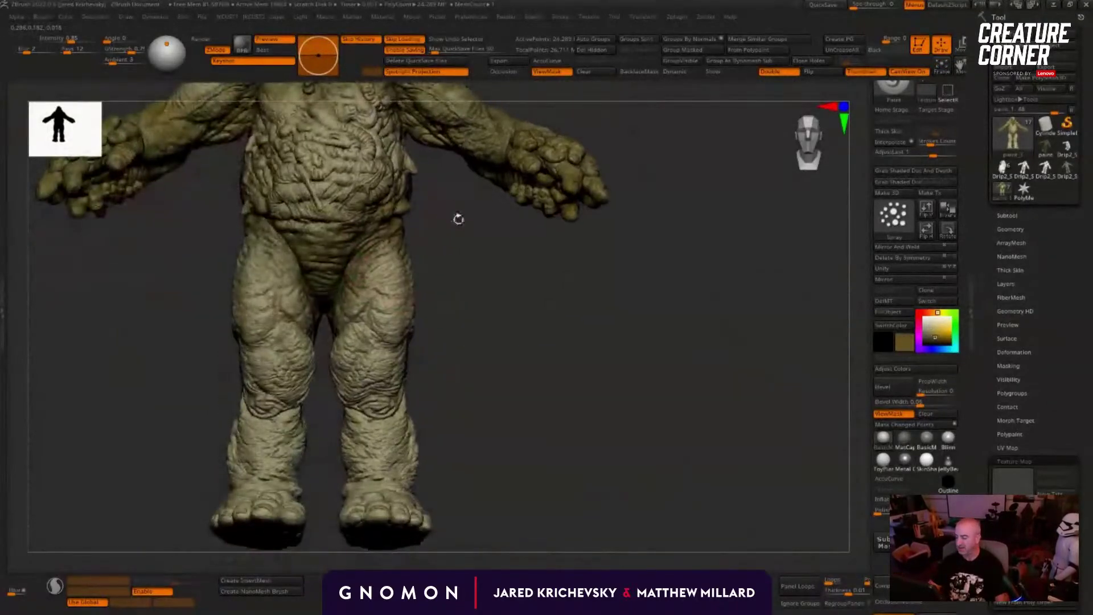
pyautogui.keyDown('alt'); pyautogui.moveTo(456, 218); pyautogui.dragTo(447, 318); pyautogui.keyUp('alt')
pyautogui.moveTo(431, 387); pyautogui.dragTo(462, 330)
pyautogui.keyDown('alt'); pyautogui.moveTo(492, 508); pyautogui.dragTo(485, 317); pyautogui.keyUp('alt')
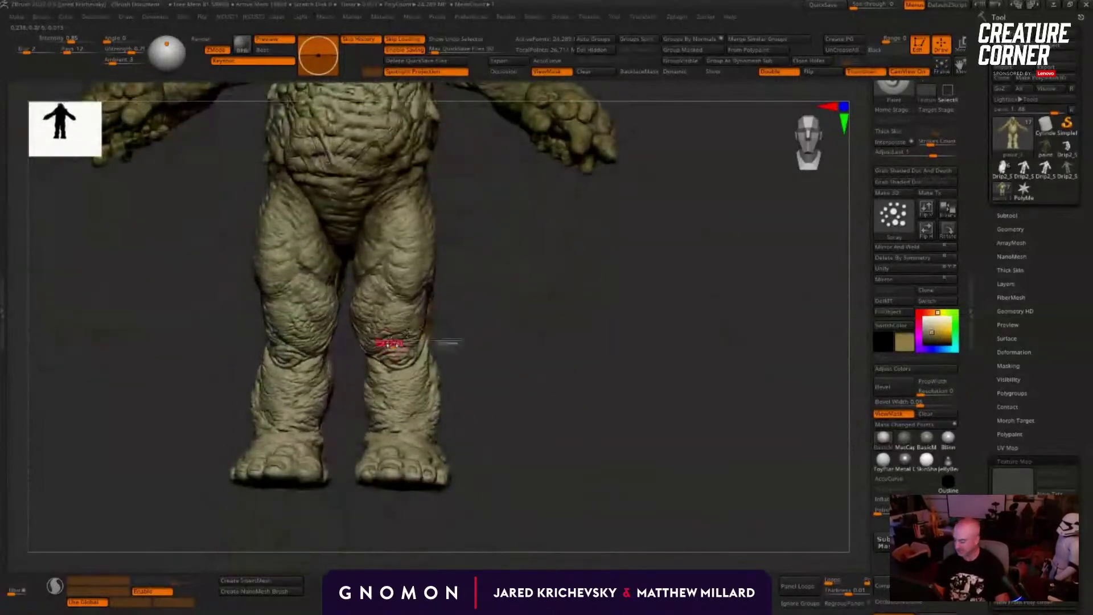
pyautogui.moveTo(407, 349)
pyautogui.mouseDown()
pyautogui.moveTo(390, 367)
pyautogui.moveTo(413, 359)
pyautogui.moveTo(387, 341)
pyautogui.moveTo(377, 351)
pyautogui.mouseUp()
pyautogui.moveTo(477, 381); pyautogui.dragTo(483, 432)
pyautogui.moveTo(367, 476); pyautogui.dragTo(424, 470)
pyautogui.moveTo(307, 470); pyautogui.dragTo(248, 482)
# Step: Spray mottled skin colour over the heels, calves and backs of the knees
pyautogui.moveTo(517, 452)
pyautogui.mouseDown()
pyautogui.moveTo(504, 449)
pyautogui.moveTo(552, 387)
pyautogui.moveTo(593, 376)
pyautogui.mouseUp()
pyautogui.moveTo(506, 473)
pyautogui.mouseDown()
pyautogui.moveTo(492, 521)
pyautogui.moveTo(484, 504)
pyautogui.mouseUp()
pyautogui.moveTo(407, 507)
pyautogui.mouseDown()
pyautogui.moveTo(390, 521)
pyautogui.moveTo(524, 456)
pyautogui.mouseUp()
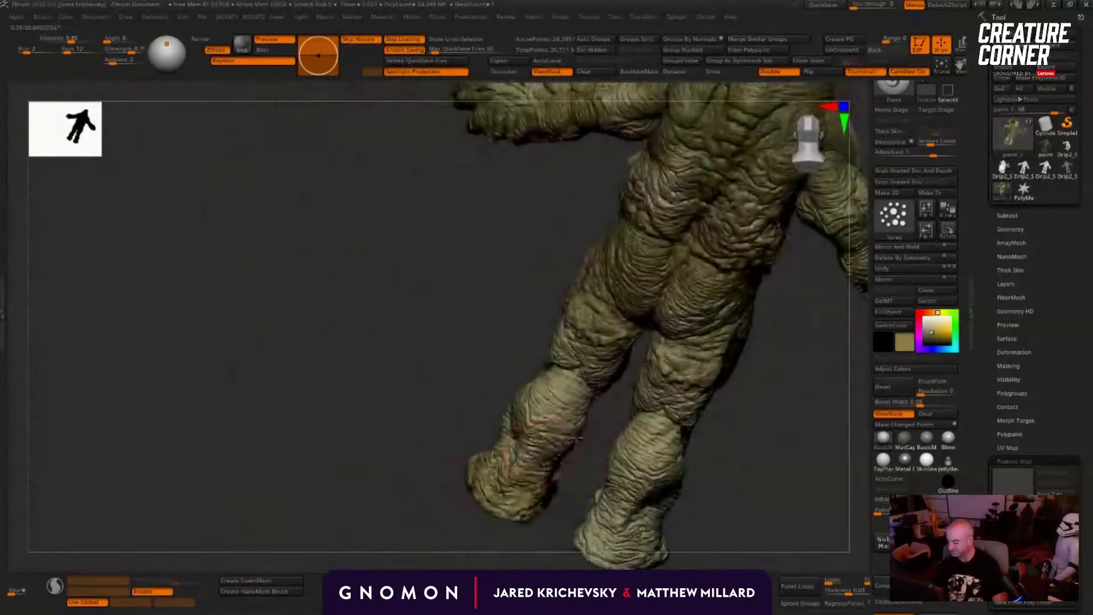
pyautogui.moveTo(738, 453)
pyautogui.keyDown('shift'); pyautogui.mouseDown()
pyautogui.moveTo(733, 420)
pyautogui.moveTo(598, 379)
pyautogui.mouseUp(); pyautogui.keyUp('shift')
pyautogui.moveTo(496, 331)
pyautogui.mouseDown()
pyautogui.moveTo(466, 327)
pyautogui.moveTo(478, 313)
pyautogui.moveTo(592, 322)
pyautogui.mouseUp()
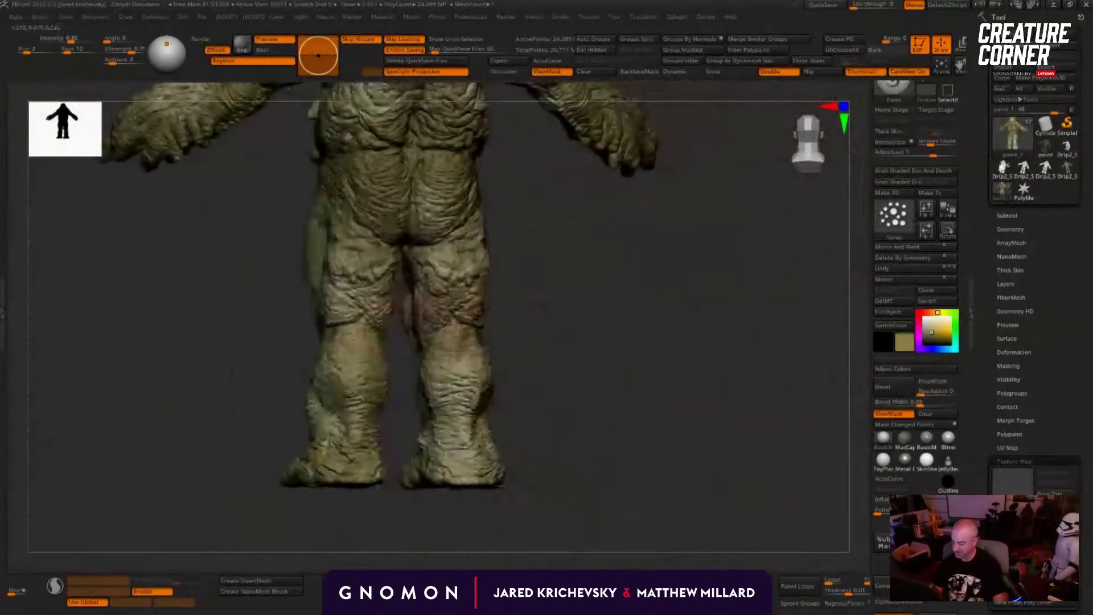
pyautogui.moveTo(370, 307)
pyautogui.mouseDown()
pyautogui.moveTo(342, 336)
pyautogui.moveTo(383, 331)
pyautogui.mouseUp()
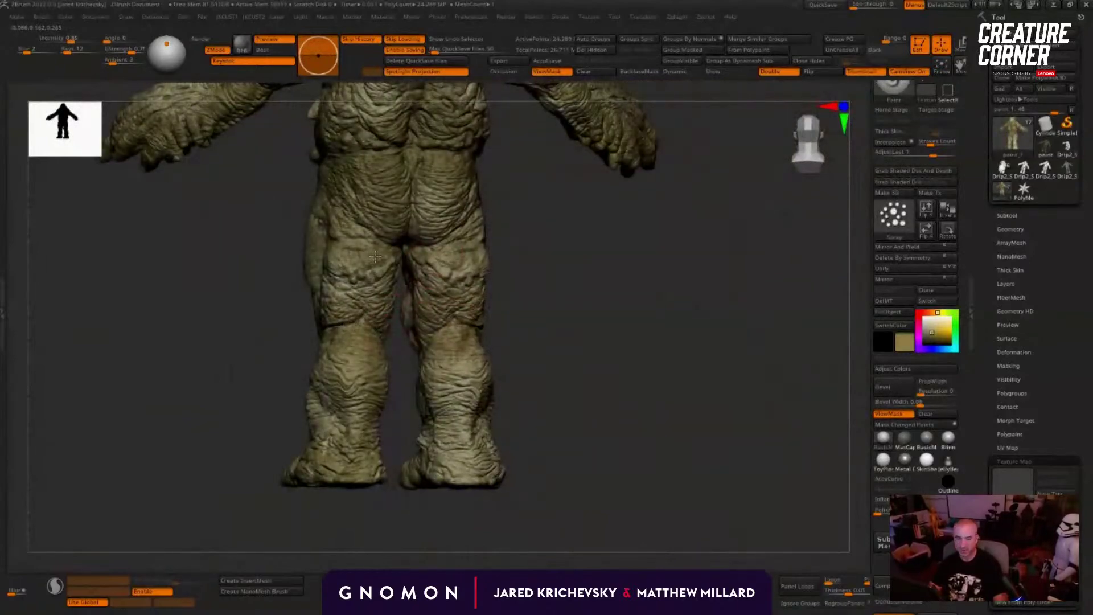
# Step: Spray mottled skin colour along the outer side of the foot, the toes and the ankles
pyautogui.moveTo(555, 333); pyautogui.dragTo(471, 336)
pyautogui.moveTo(575, 370)
pyautogui.mouseDown()
pyautogui.moveTo(509, 389)
pyautogui.moveTo(505, 468)
pyautogui.moveTo(555, 476)
pyautogui.mouseUp()
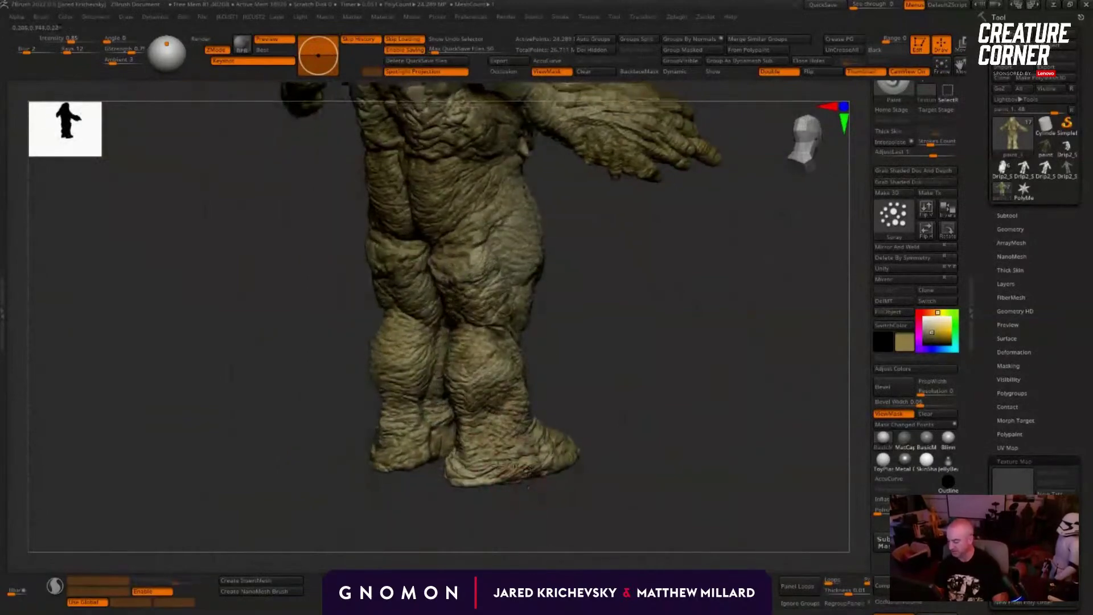
pyautogui.moveTo(463, 479); pyautogui.dragTo(475, 488)
pyautogui.moveTo(635, 459)
pyautogui.mouseDown()
pyautogui.moveTo(708, 430)
pyautogui.moveTo(526, 308)
pyautogui.moveTo(616, 424)
pyautogui.mouseUp()
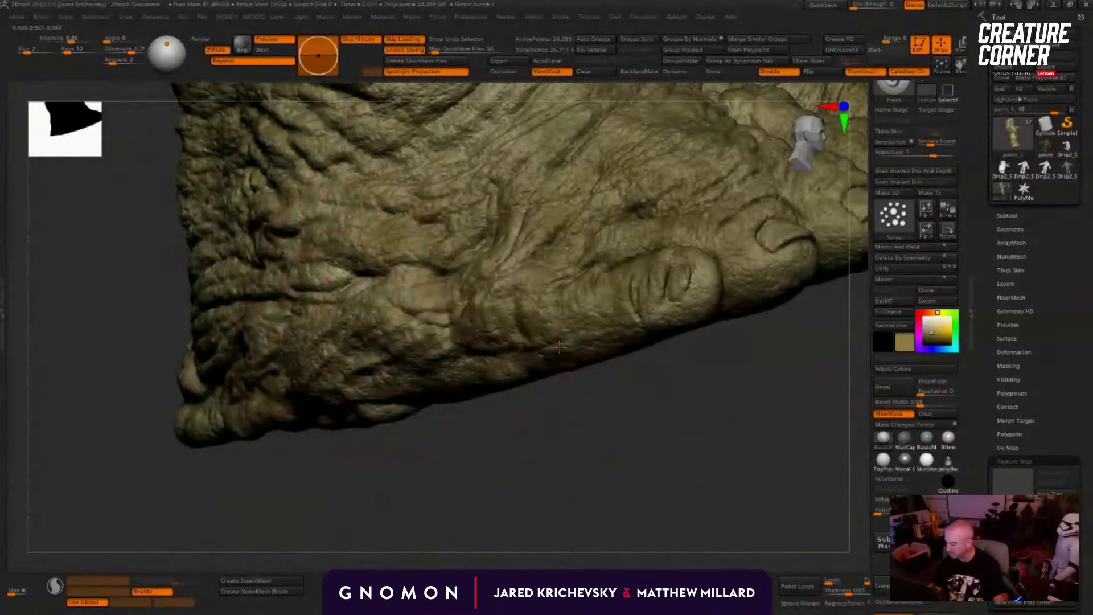
pyautogui.moveTo(832, 310)
pyautogui.mouseDown()
pyautogui.moveTo(595, 473)
pyautogui.moveTo(495, 487)
pyautogui.moveTo(527, 539)
pyautogui.moveTo(512, 535)
pyautogui.mouseUp()
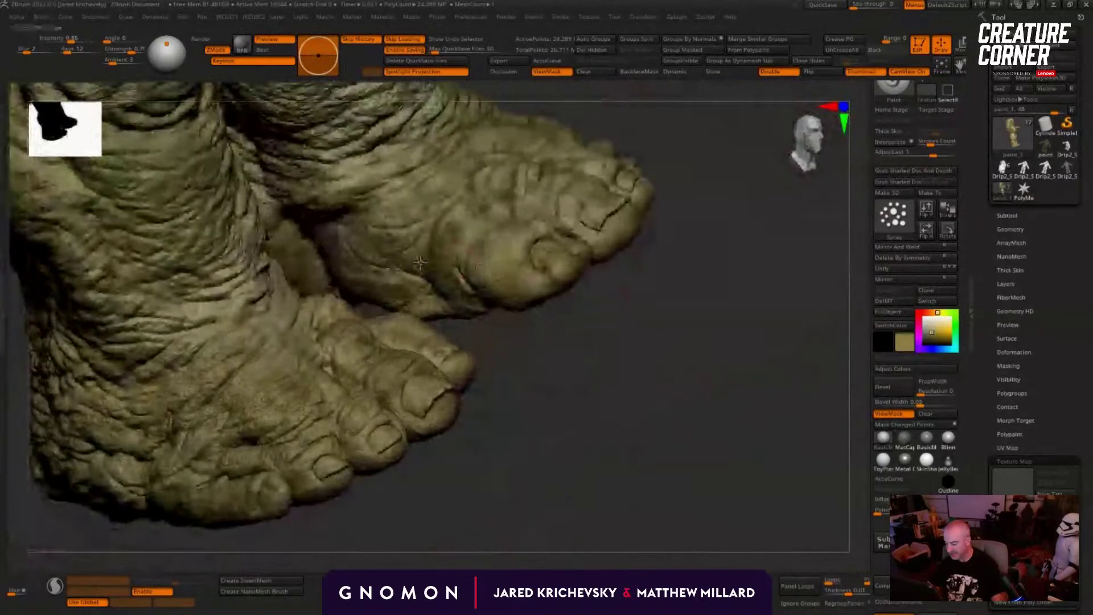
pyautogui.moveTo(556, 370); pyautogui.dragTo(430, 263)
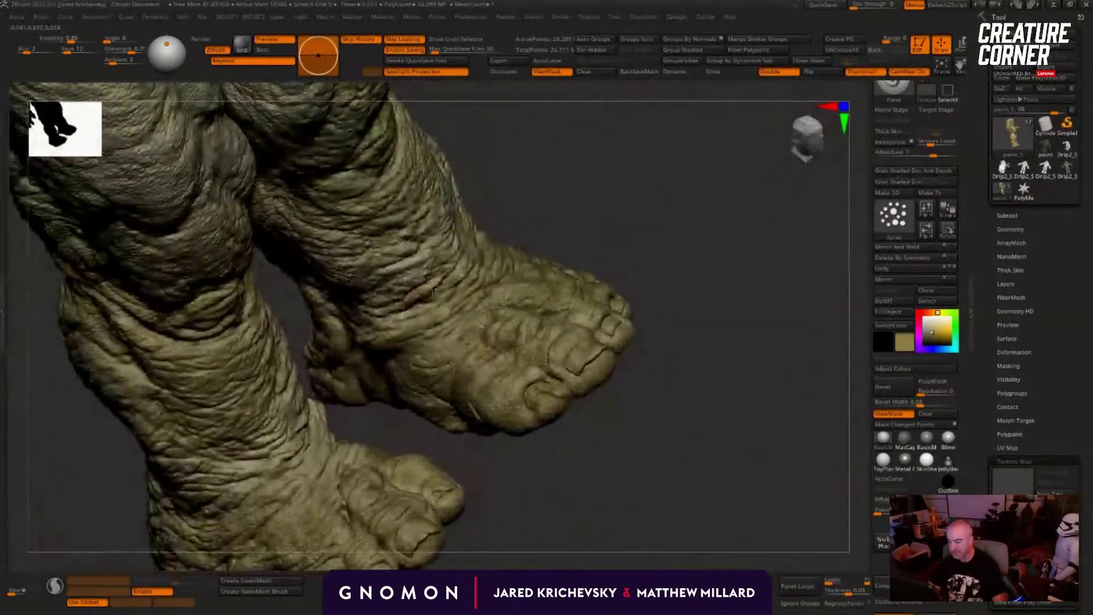
# Step: Spray mottled skin colour over the shins, knees and outer lower thighs from the front
pyautogui.keyDown('alt'); pyautogui.moveTo(612, 489); pyautogui.dragTo(467, 433); pyautogui.keyUp('alt')
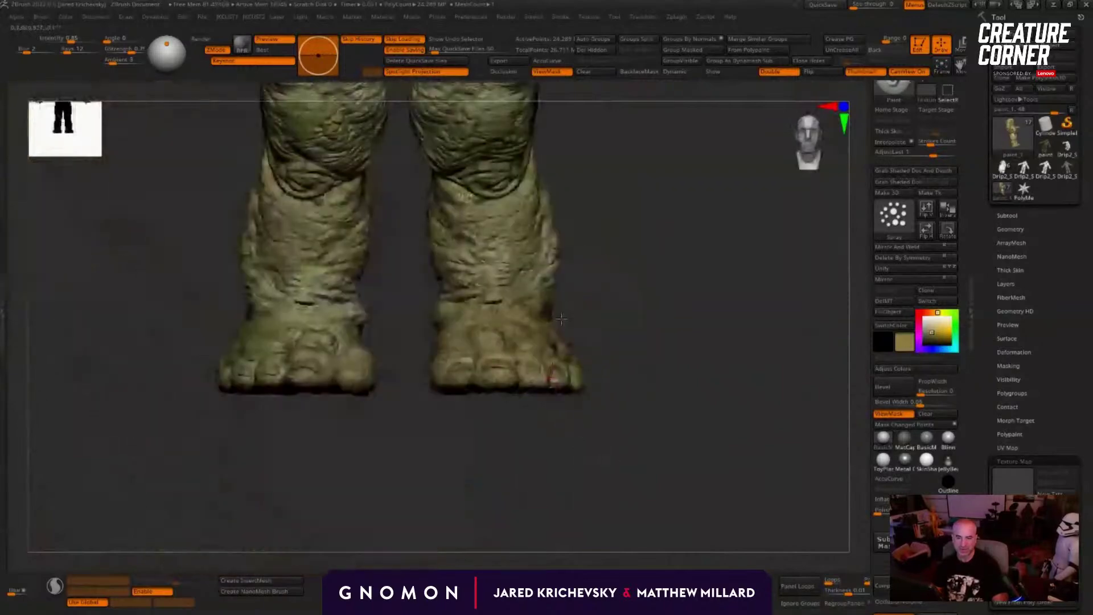
pyautogui.moveTo(626, 239); pyautogui.dragTo(571, 387)
pyautogui.moveTo(613, 349); pyautogui.dragTo(575, 348)
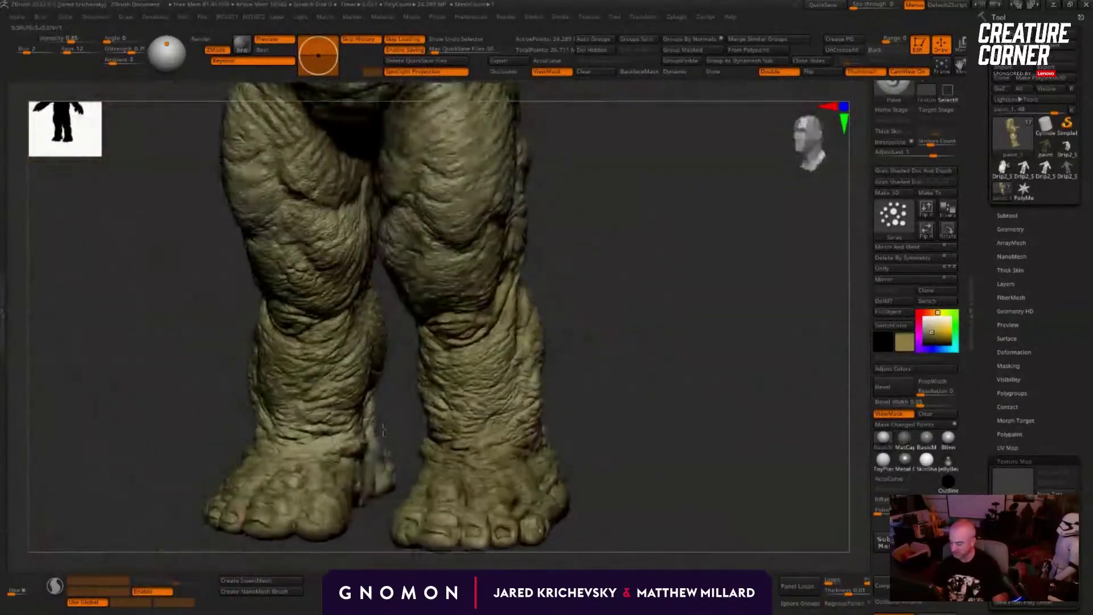
pyautogui.press('s')
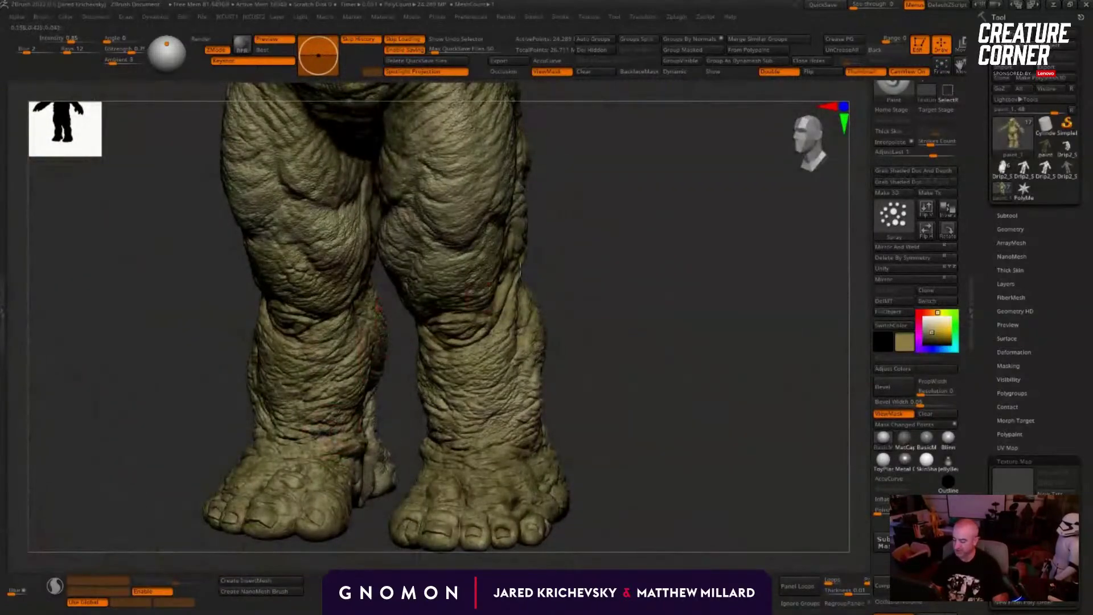
pyautogui.moveTo(570, 249)
pyautogui.keyDown('alt'); pyautogui.mouseDown()
pyautogui.moveTo(544, 376)
pyautogui.moveTo(498, 329)
pyautogui.mouseUp(); pyautogui.keyUp('alt')
pyautogui.moveTo(456, 299)
pyautogui.mouseDown()
pyautogui.moveTo(447, 312)
pyautogui.moveTo(483, 327)
pyautogui.mouseUp()
pyautogui.moveTo(564, 339)
pyautogui.mouseDown()
pyautogui.moveTo(498, 341)
pyautogui.moveTo(555, 305)
pyautogui.mouseUp()
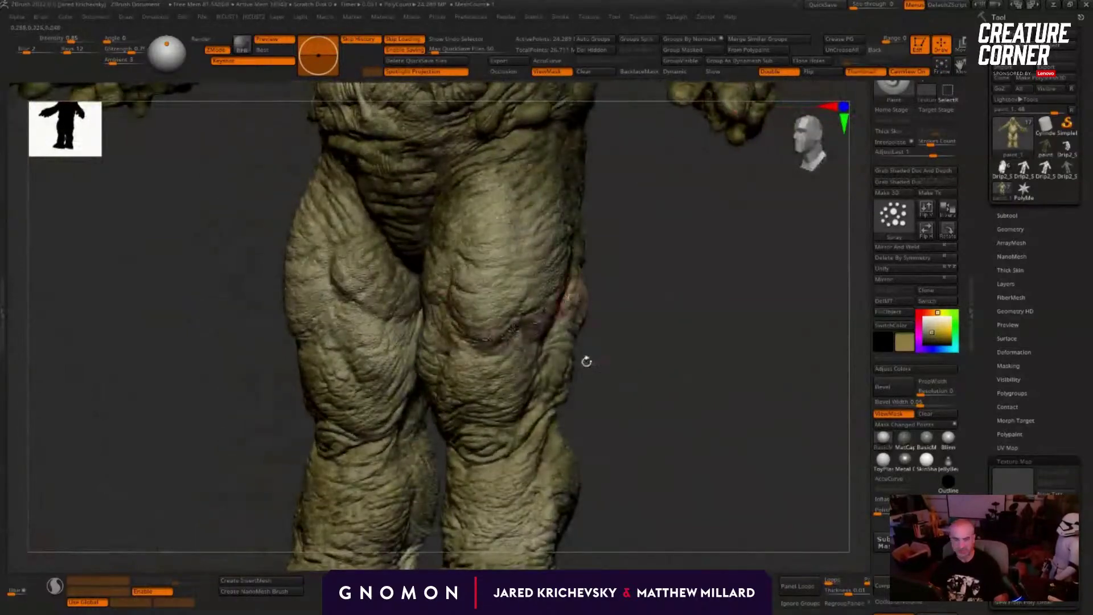
pyautogui.moveTo(629, 370); pyautogui.dragTo(664, 336)
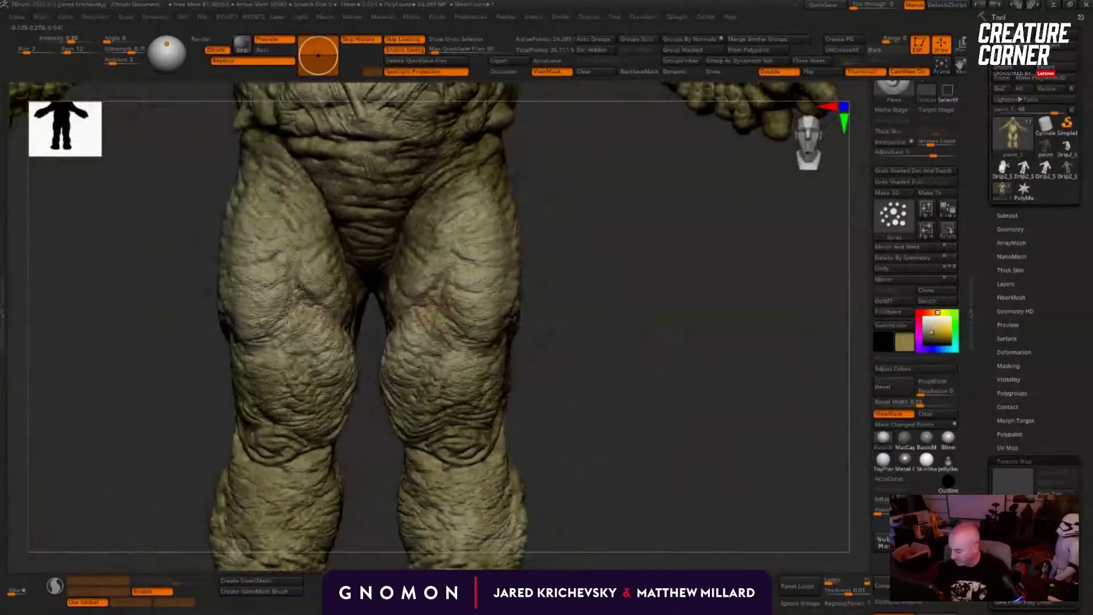
# Step: Spray mottled skin colour over the front and inner sides of the thighs, up to the hips
pyautogui.moveTo(375, 330); pyautogui.dragTo(570, 282)
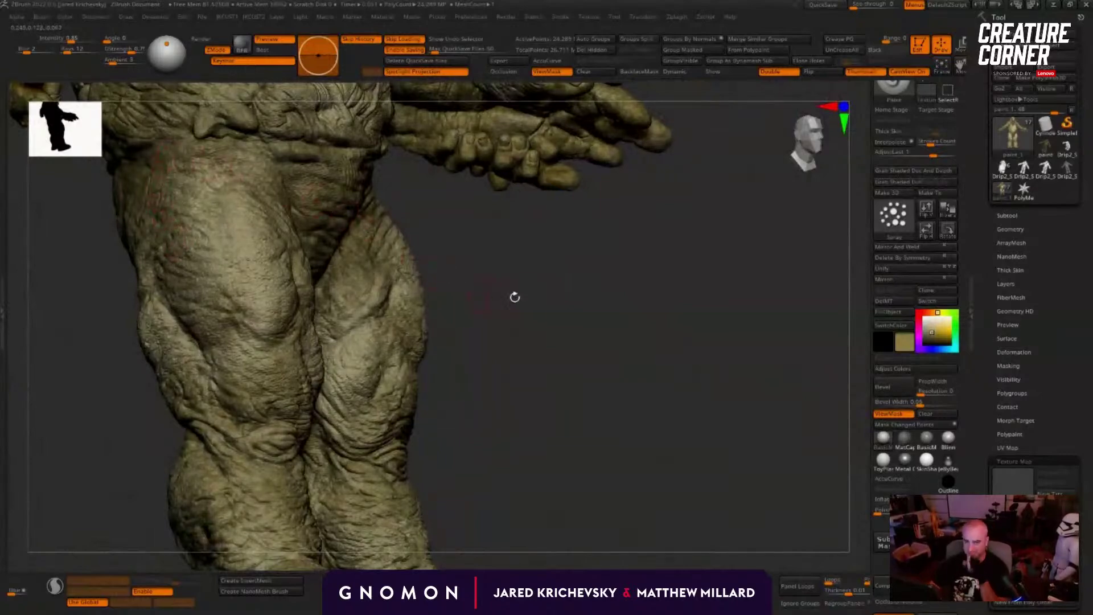
pyautogui.moveTo(515, 297); pyautogui.dragTo(398, 273)
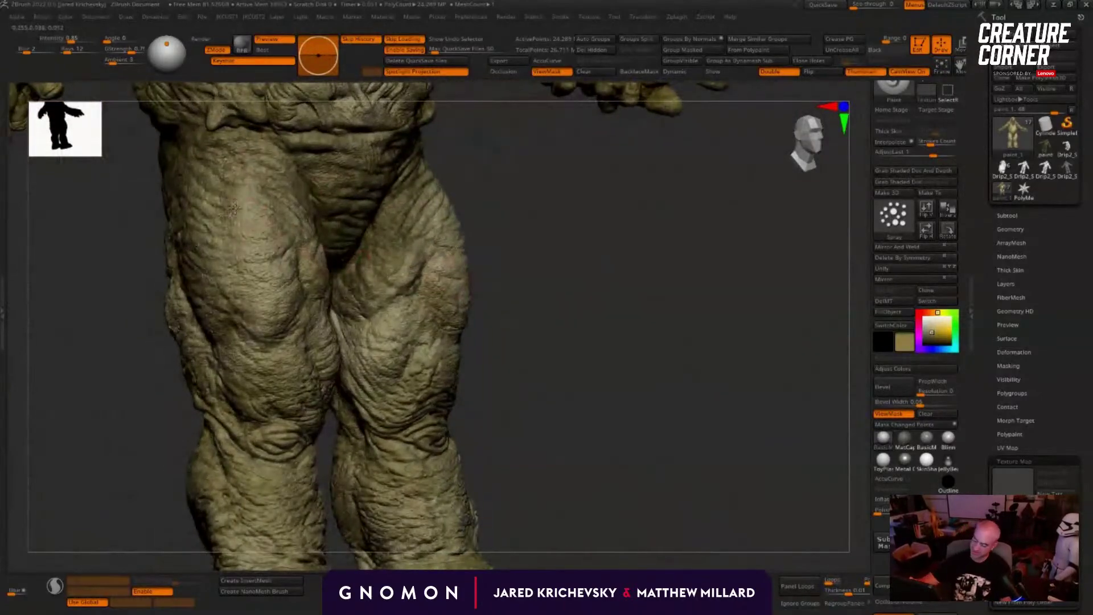
pyautogui.moveTo(235, 207); pyautogui.dragTo(260, 330)
pyautogui.moveTo(479, 242)
pyautogui.mouseDown()
pyautogui.moveTo(433, 251)
pyautogui.moveTo(419, 291)
pyautogui.mouseUp()
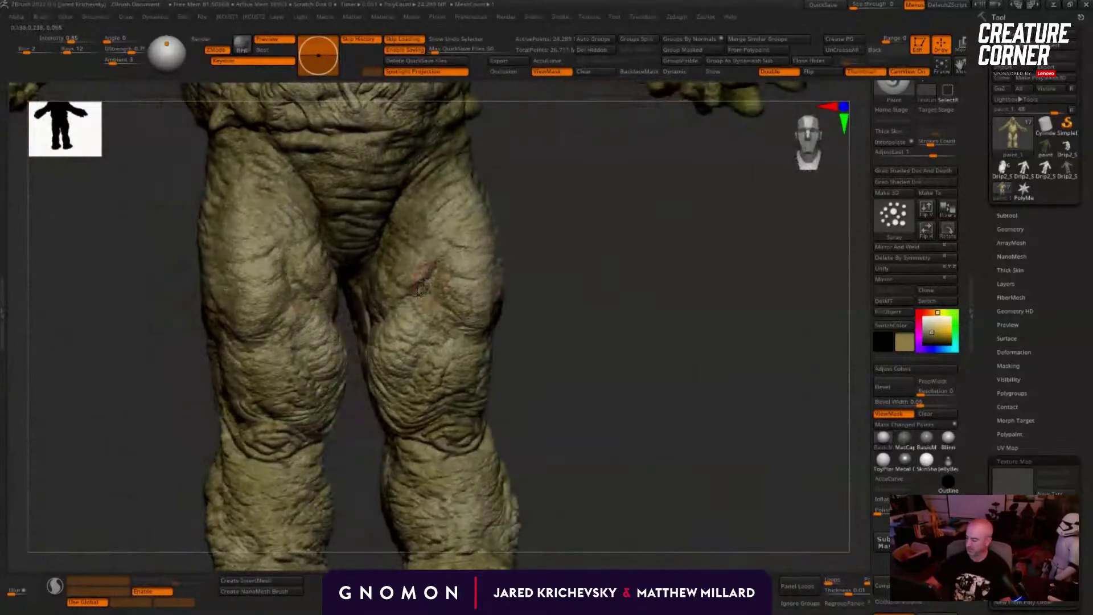
pyautogui.moveTo(512, 190); pyautogui.dragTo(576, 262)
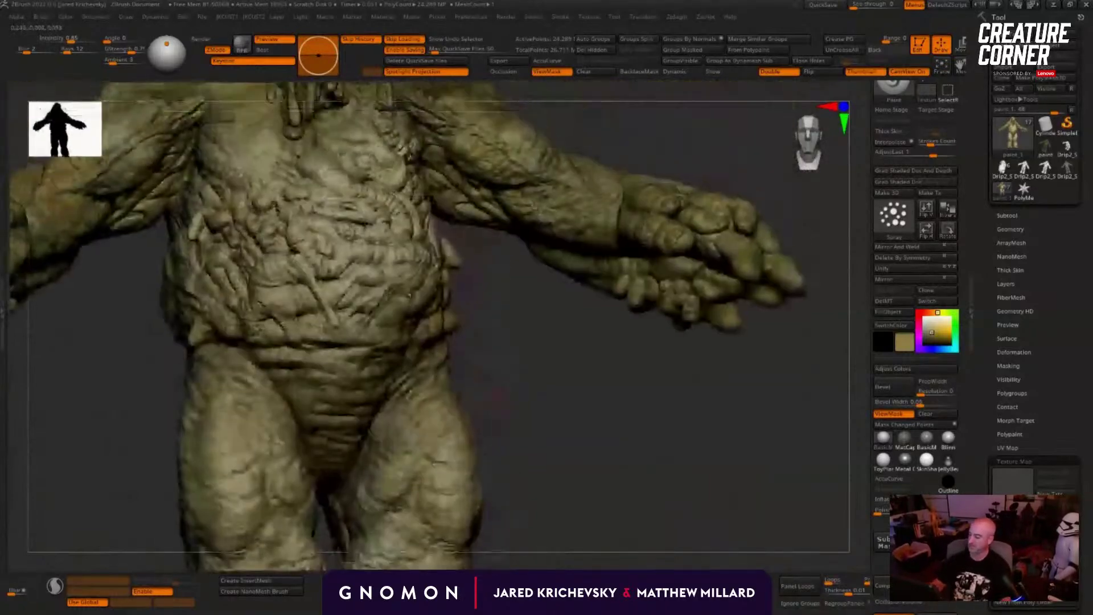
# Step: Blend mottled skin colour across the chest, the folded belly skin and the sides of the torso
pyautogui.keyDown('alt'); pyautogui.moveTo(496, 393); pyautogui.dragTo(473, 427); pyautogui.keyUp('alt')
pyautogui.moveTo(501, 342); pyautogui.dragTo(489, 364)
pyautogui.moveTo(342, 310)
pyautogui.mouseDown()
pyautogui.moveTo(418, 321)
pyautogui.moveTo(393, 335)
pyautogui.mouseUp()
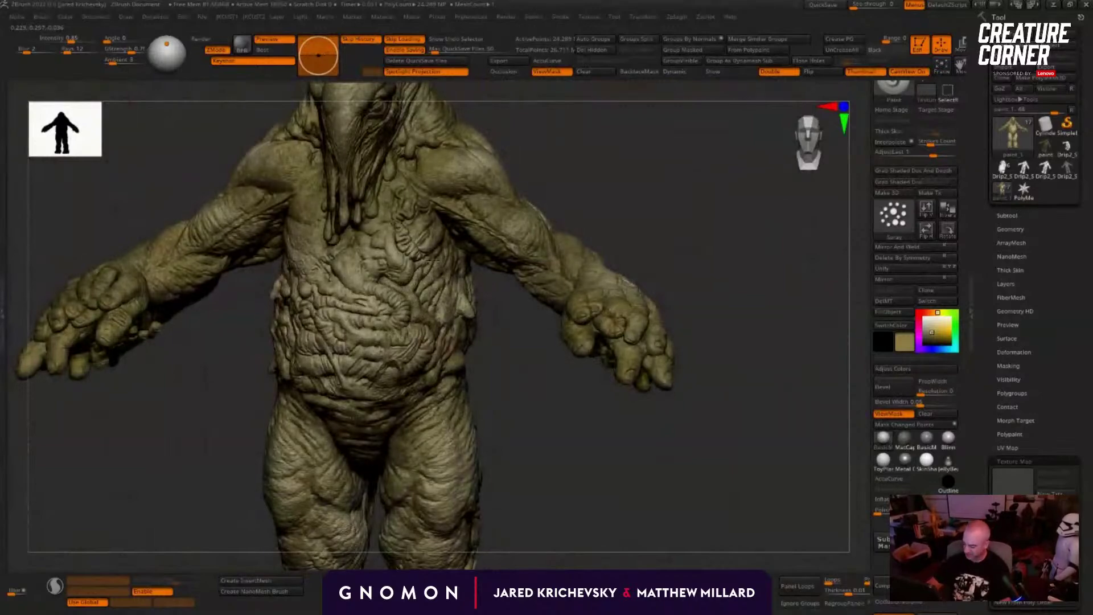
pyautogui.moveTo(402, 251); pyautogui.dragTo(356, 271, button='right')
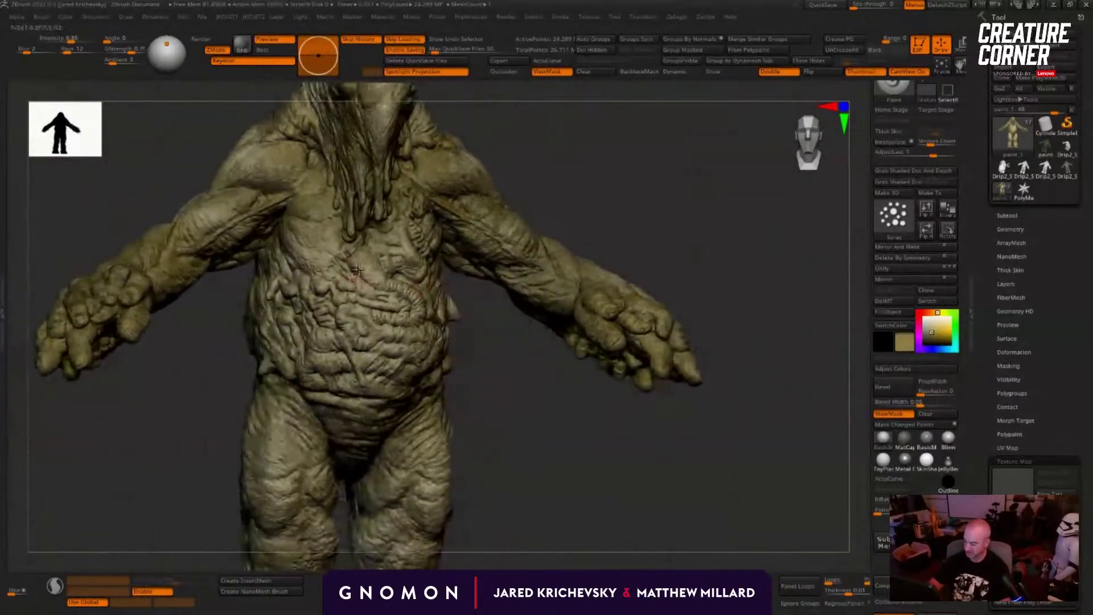
pyautogui.moveTo(349, 265); pyautogui.dragTo(289, 267)
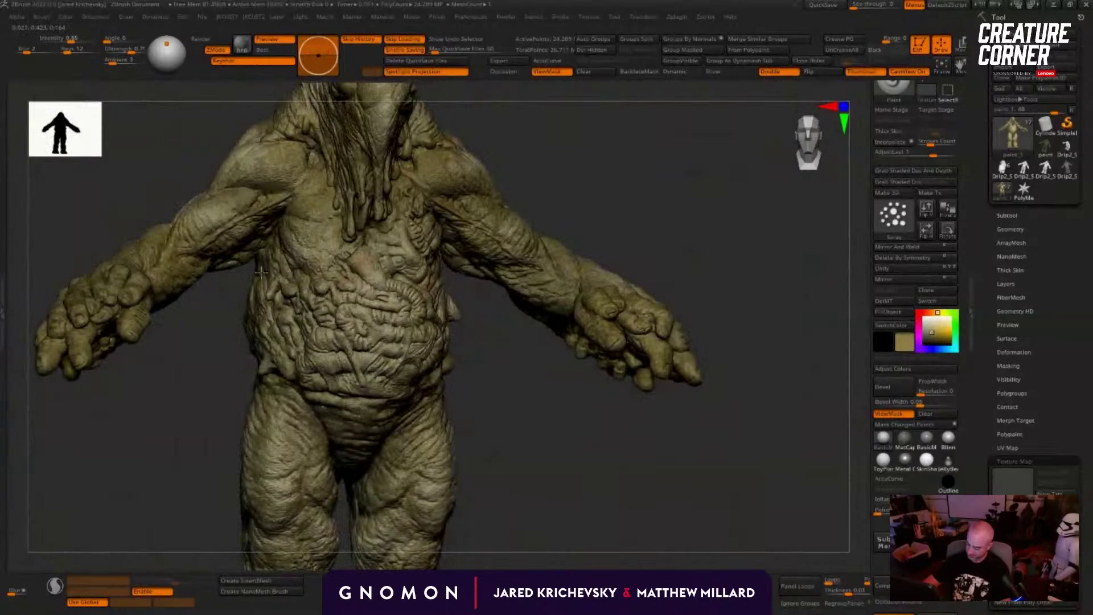
pyautogui.moveTo(161, 434); pyautogui.dragTo(371, 361)
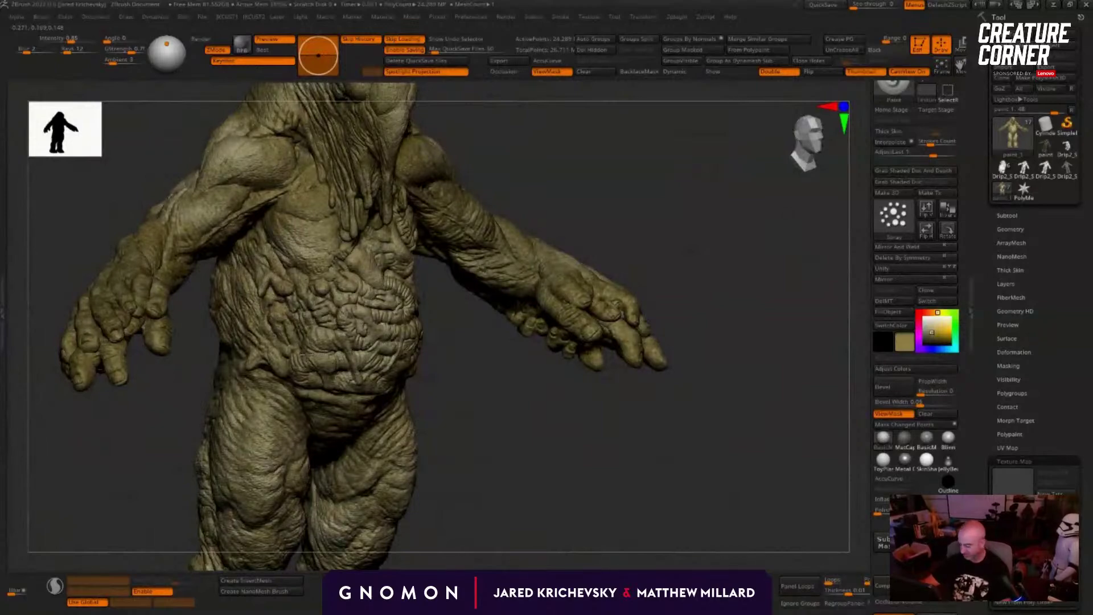
pyautogui.moveTo(477, 420); pyautogui.dragTo(451, 386)
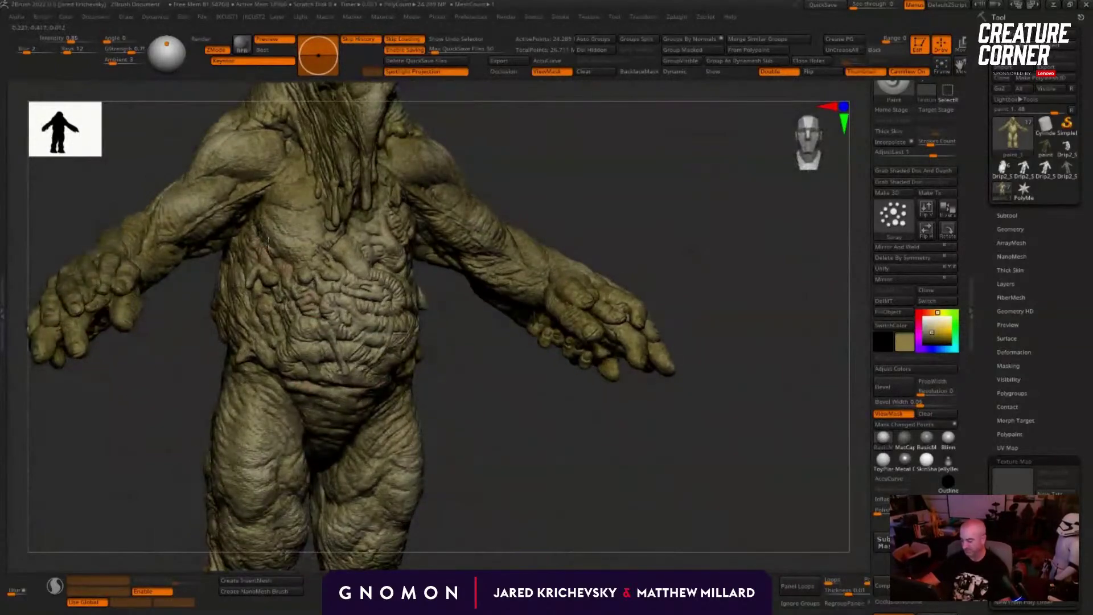
pyautogui.keyDown('alt'); pyautogui.moveTo(526, 420); pyautogui.dragTo(463, 419); pyautogui.keyUp('alt')
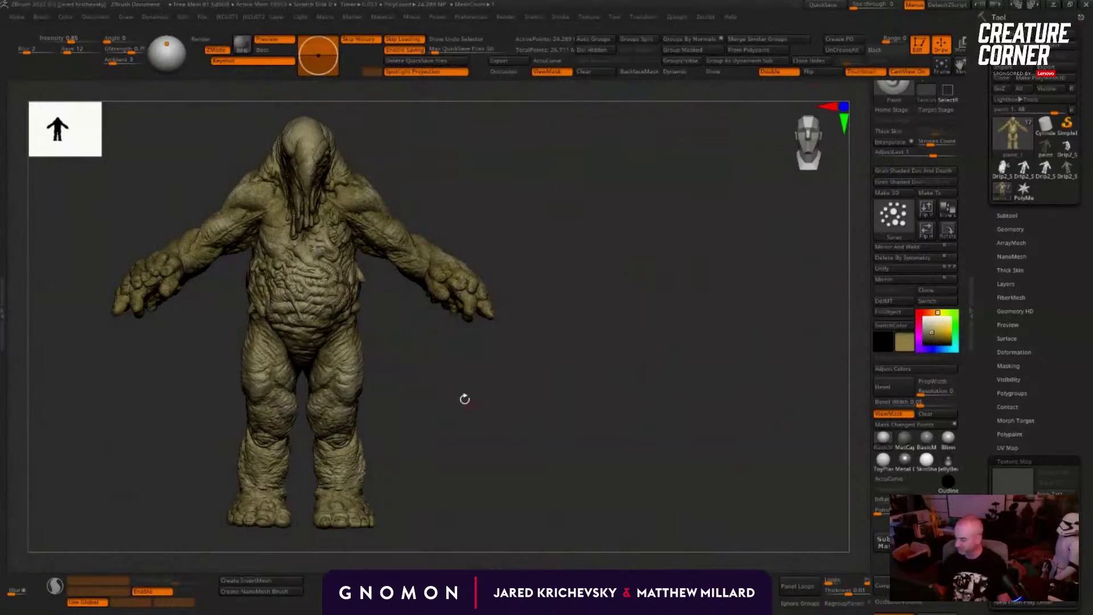
# Step: Spray mottled skin colour over the top and side of the head, the neck and the upper back
pyautogui.keyDown('alt'); pyautogui.moveTo(464, 398); pyautogui.dragTo(315, 264); pyautogui.keyUp('alt')
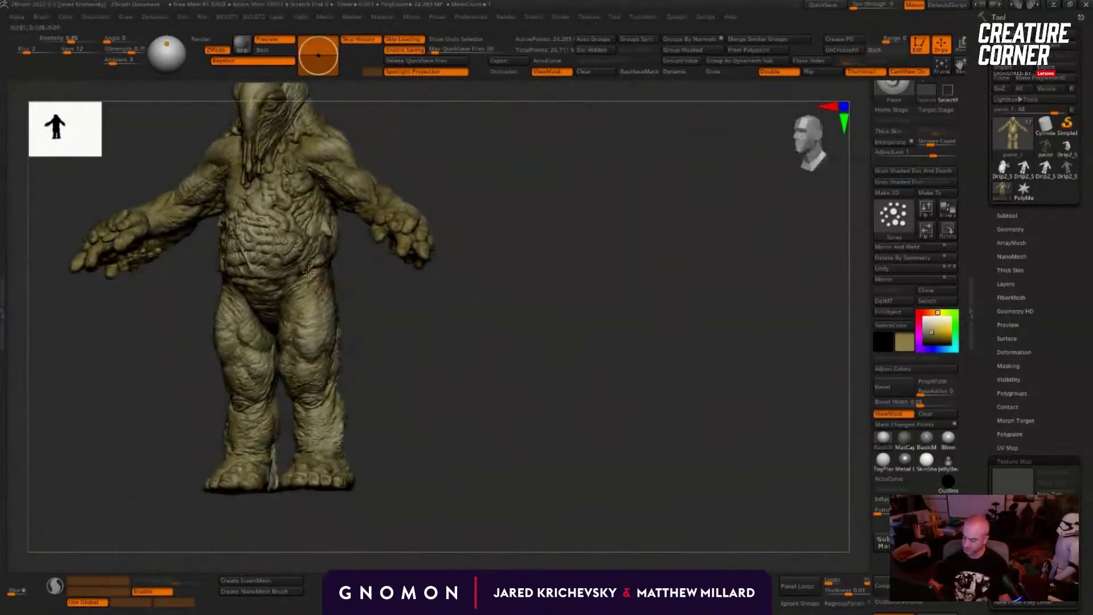
pyautogui.keyDown('alt'); pyautogui.moveTo(372, 345); pyautogui.dragTo(306, 256); pyautogui.keyUp('alt')
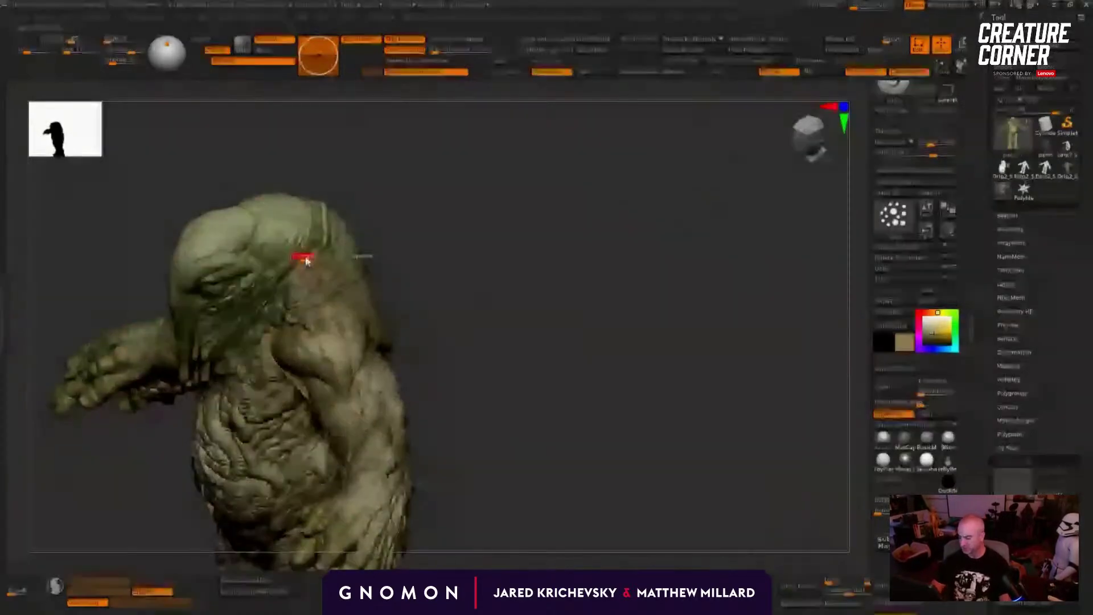
pyautogui.moveTo(361, 190); pyautogui.dragTo(296, 233)
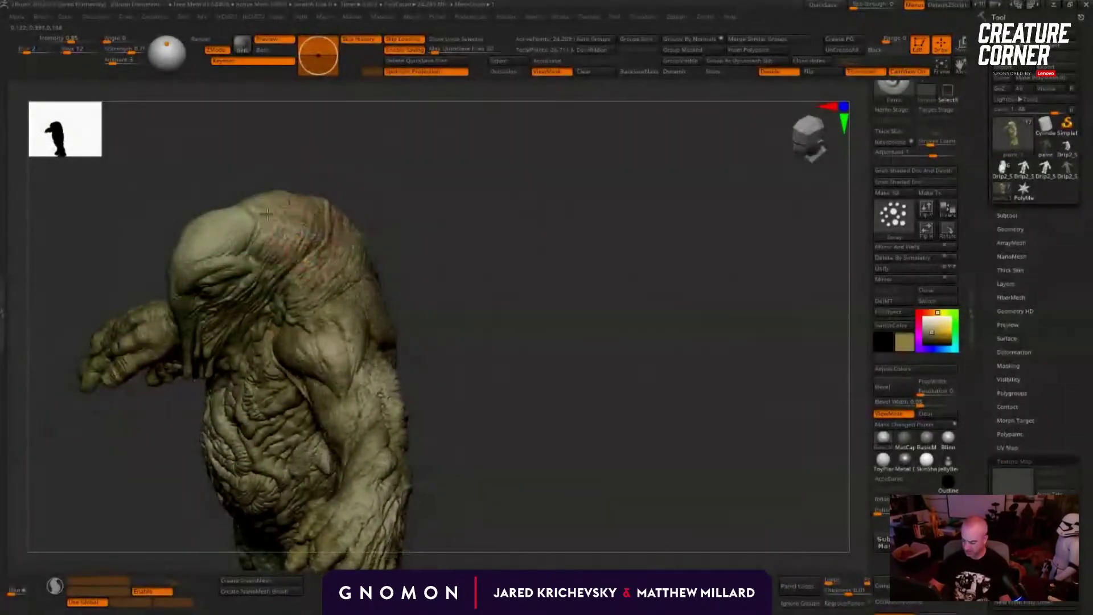
pyautogui.moveTo(187, 239); pyautogui.dragTo(254, 224)
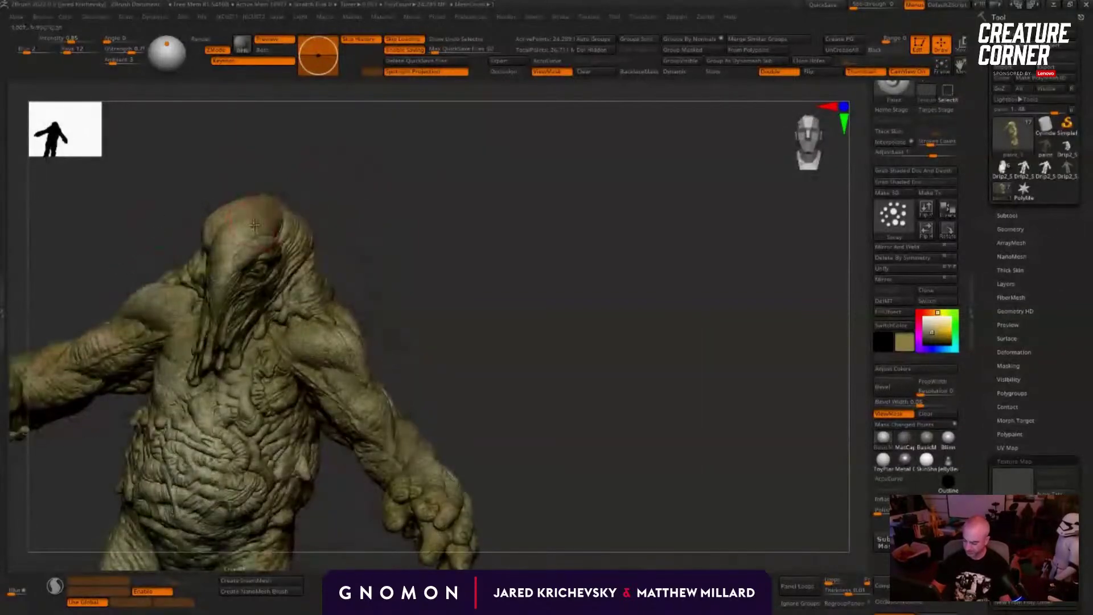
pyautogui.moveTo(337, 209); pyautogui.dragTo(302, 261)
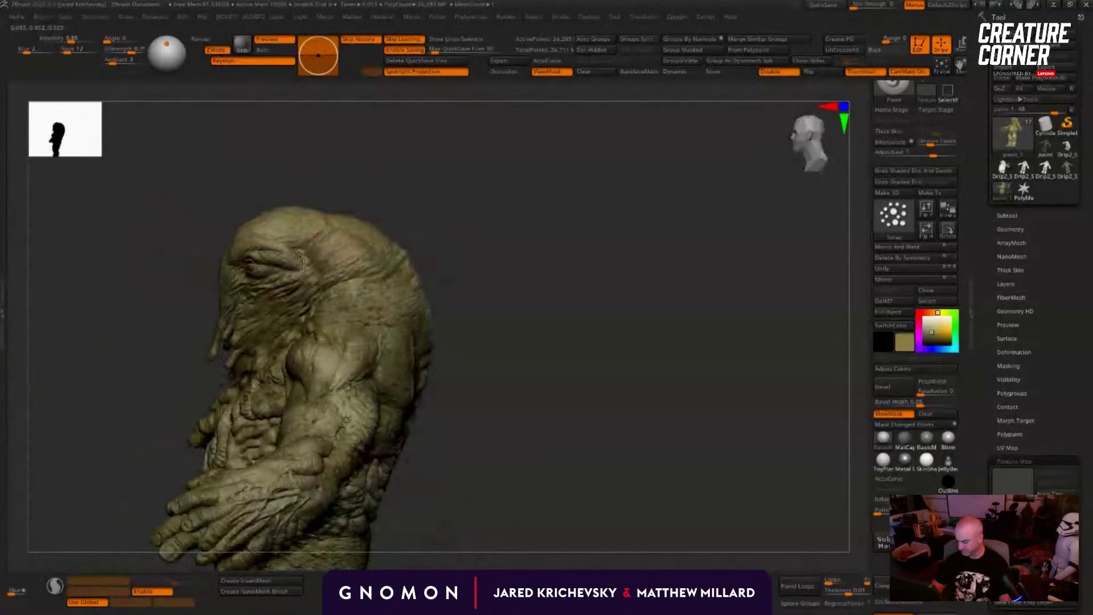
pyautogui.moveTo(321, 299); pyautogui.dragTo(369, 297)
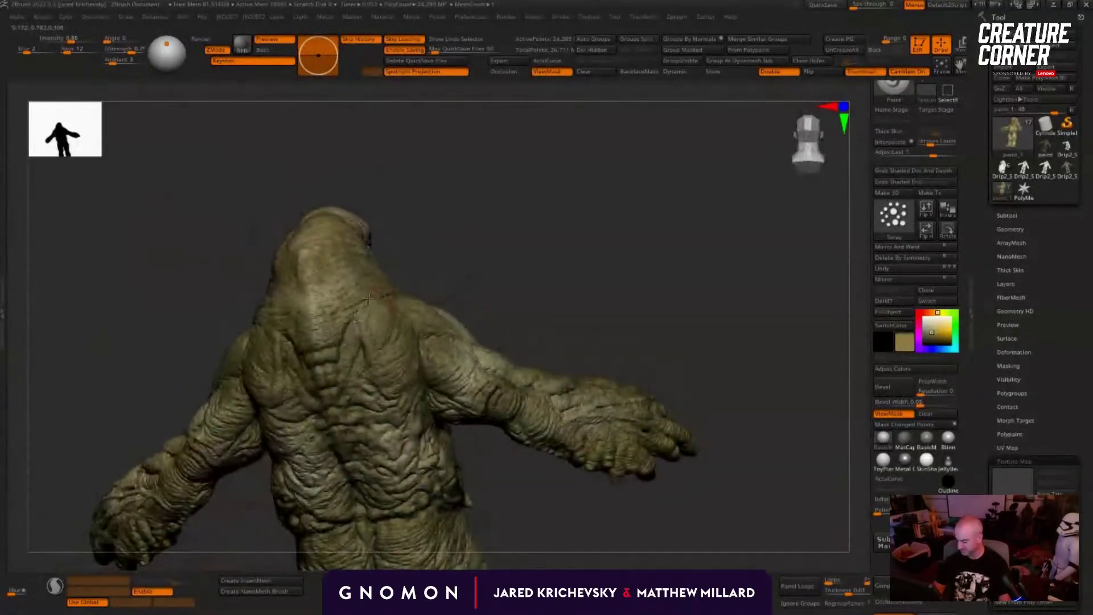
# Step: Spray mottled skin colour down the middle and lower back, the buttocks and the backs of the thighs
pyautogui.moveTo(482, 276); pyautogui.dragTo(322, 344)
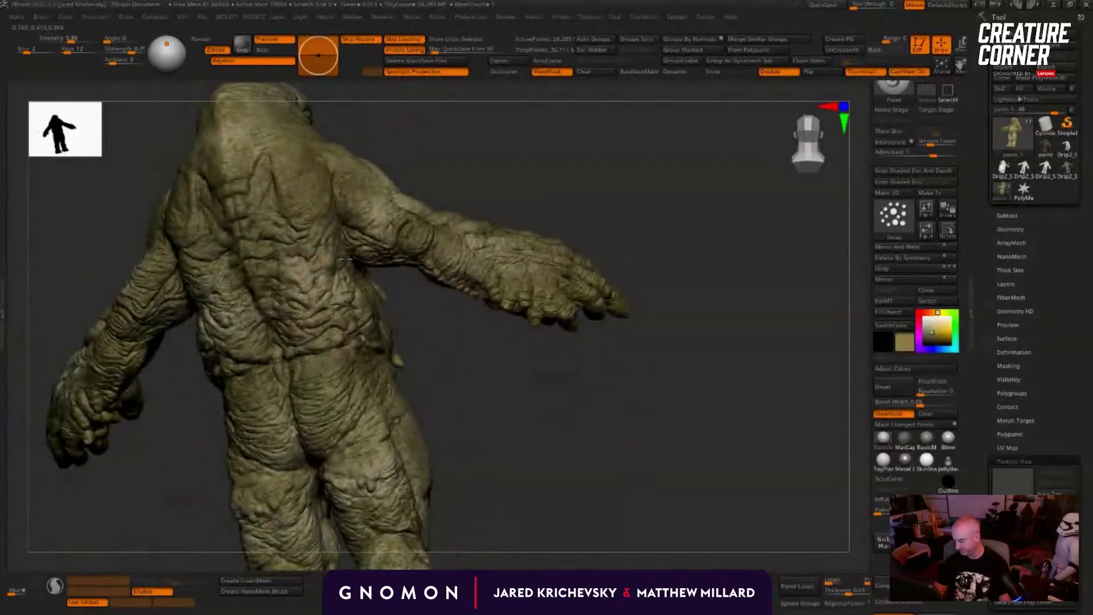
pyautogui.moveTo(493, 405); pyautogui.dragTo(588, 427)
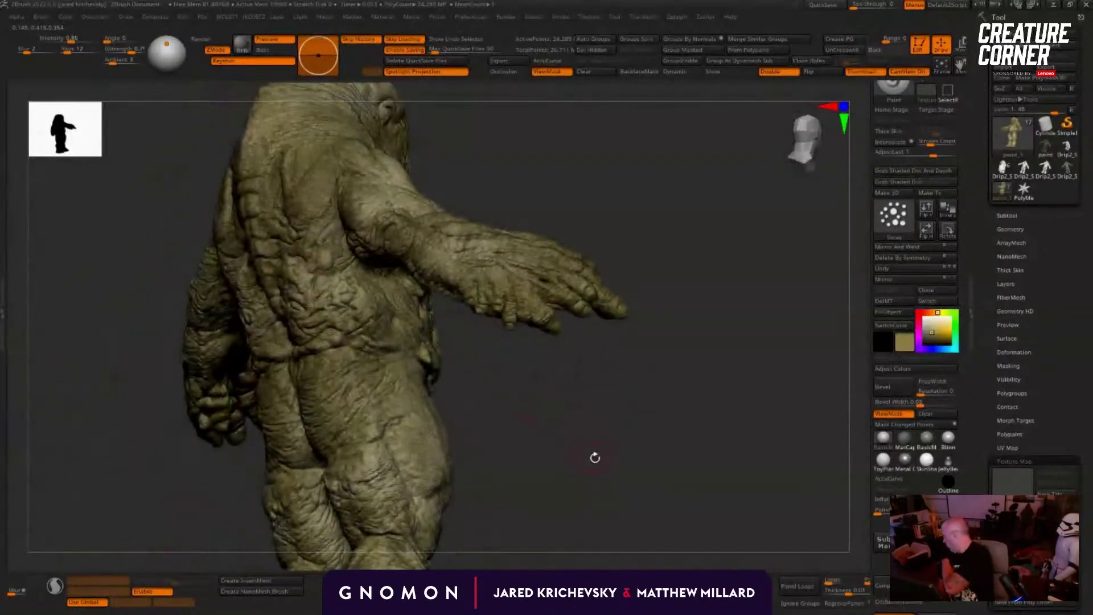
pyautogui.moveTo(498, 453); pyautogui.dragTo(484, 463)
pyautogui.moveTo(373, 468)
pyautogui.mouseDown()
pyautogui.moveTo(392, 440)
pyautogui.moveTo(364, 465)
pyautogui.moveTo(408, 476)
pyautogui.mouseUp()
# Step: Spray mottled skin colour along the outer knee, calf, toes and heels of the legs
pyautogui.moveTo(497, 514)
pyautogui.keyDown('alt'); pyautogui.mouseDown()
pyautogui.moveTo(495, 292)
pyautogui.moveTo(575, 296)
pyautogui.mouseUp(); pyautogui.keyUp('alt')
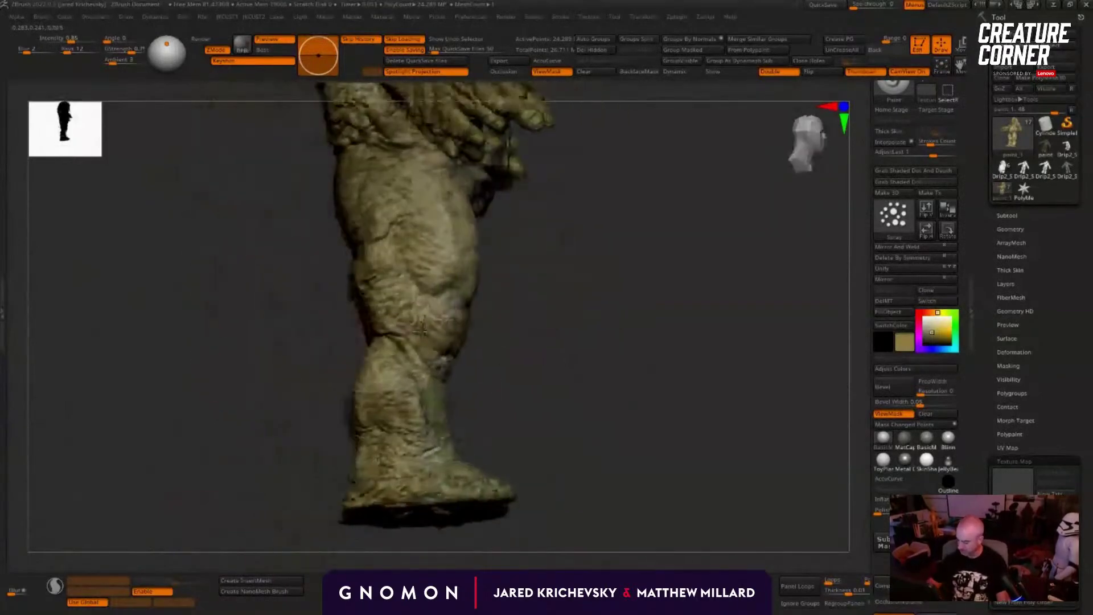
pyautogui.moveTo(420, 330)
pyautogui.mouseDown()
pyautogui.moveTo(430, 354)
pyautogui.moveTo(401, 364)
pyautogui.mouseUp()
pyautogui.moveTo(544, 436); pyautogui.dragTo(439, 465)
pyautogui.moveTo(480, 494); pyautogui.dragTo(497, 495)
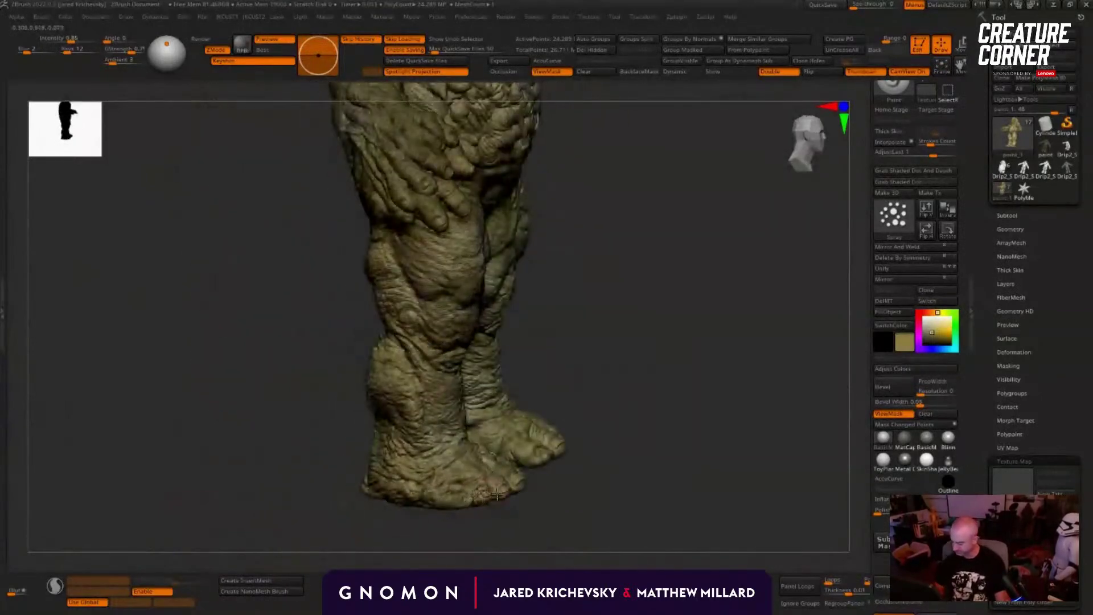
pyautogui.moveTo(313, 484); pyautogui.dragTo(310, 434)
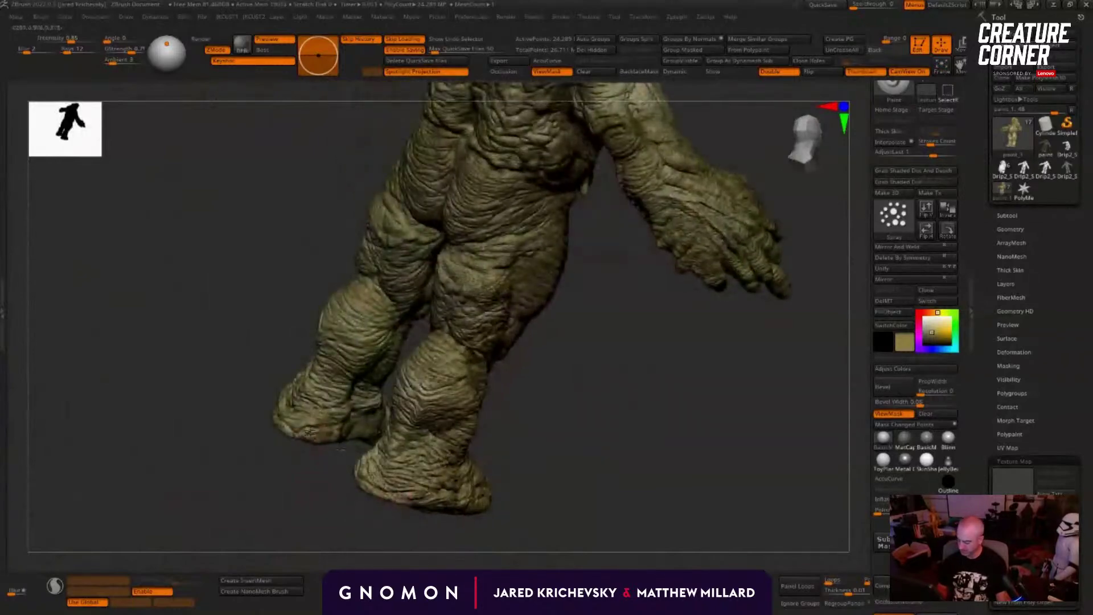
# Step: Send the complete clothed creature to KeyShot with a BPR render, and switch back to ZBrush
pyautogui.keyDown('alt'); pyautogui.moveTo(610, 393); pyautogui.dragTo(680, 495); pyautogui.keyUp('alt')
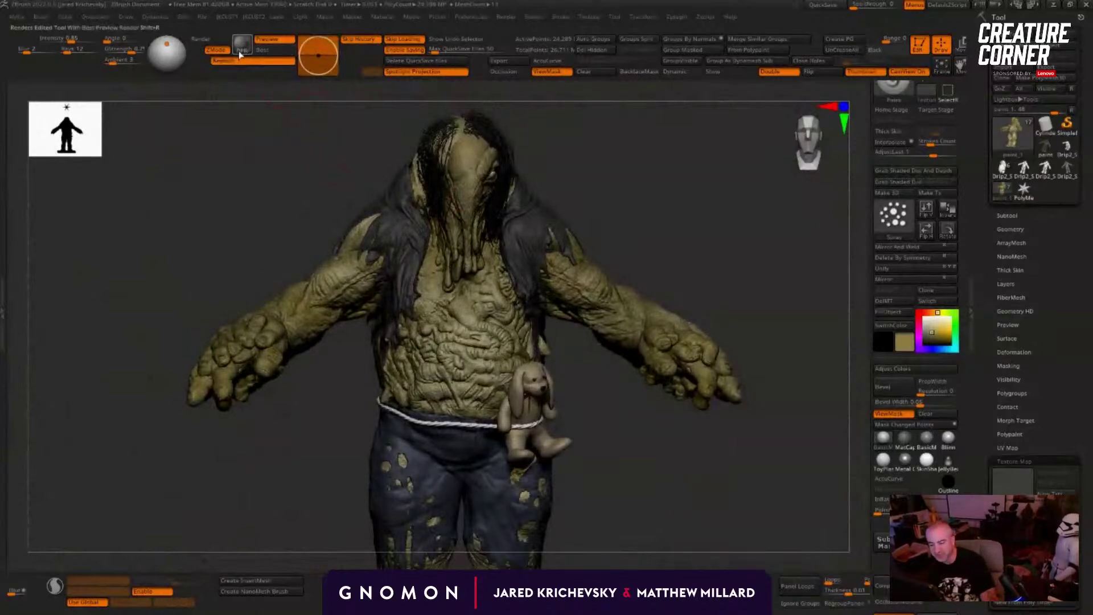
pyautogui.hotkey('shift', 'r')
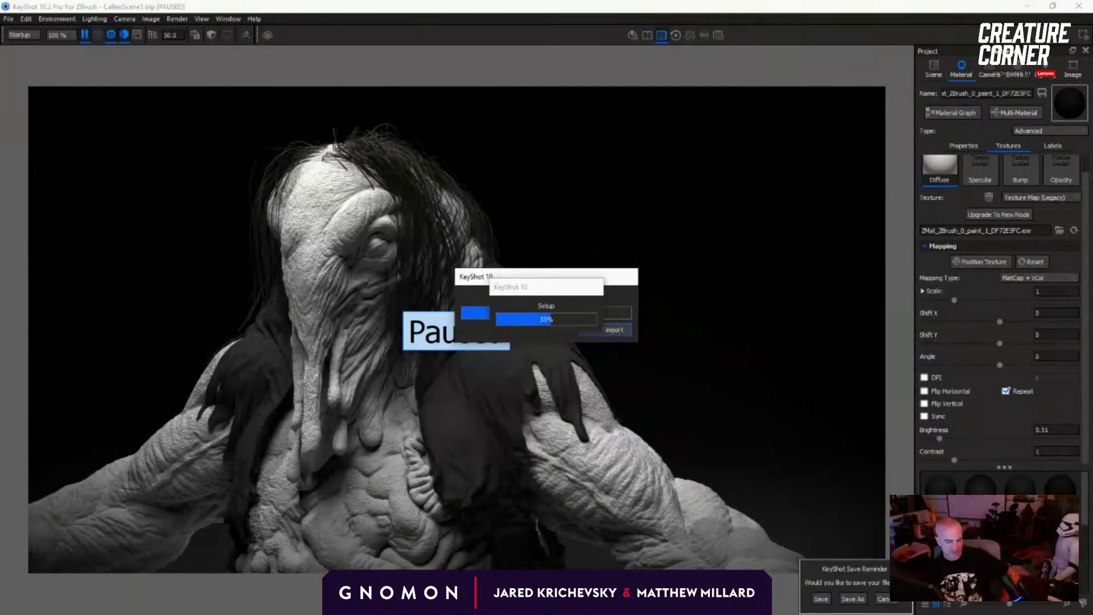
pyautogui.hotkey('alt', 'Tab')
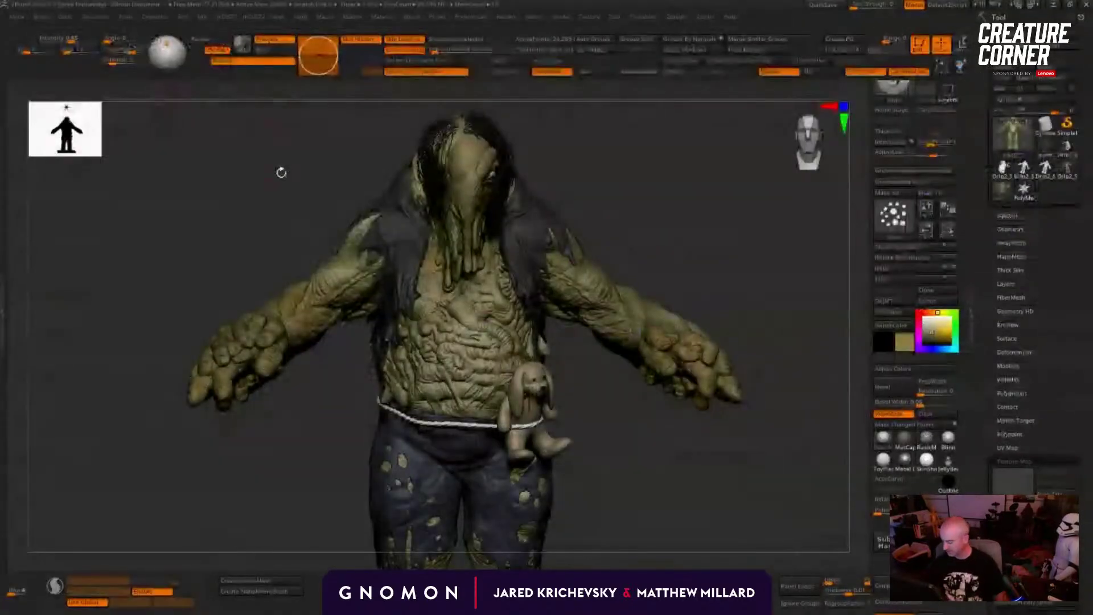
# Step: Choose a darker ochre-brown colour and spray it over the folds in the middle of the bare creature's belly
pyautogui.moveTo(613, 439); pyautogui.dragTo(416, 164)
pyautogui.hotkey('alt', 's')
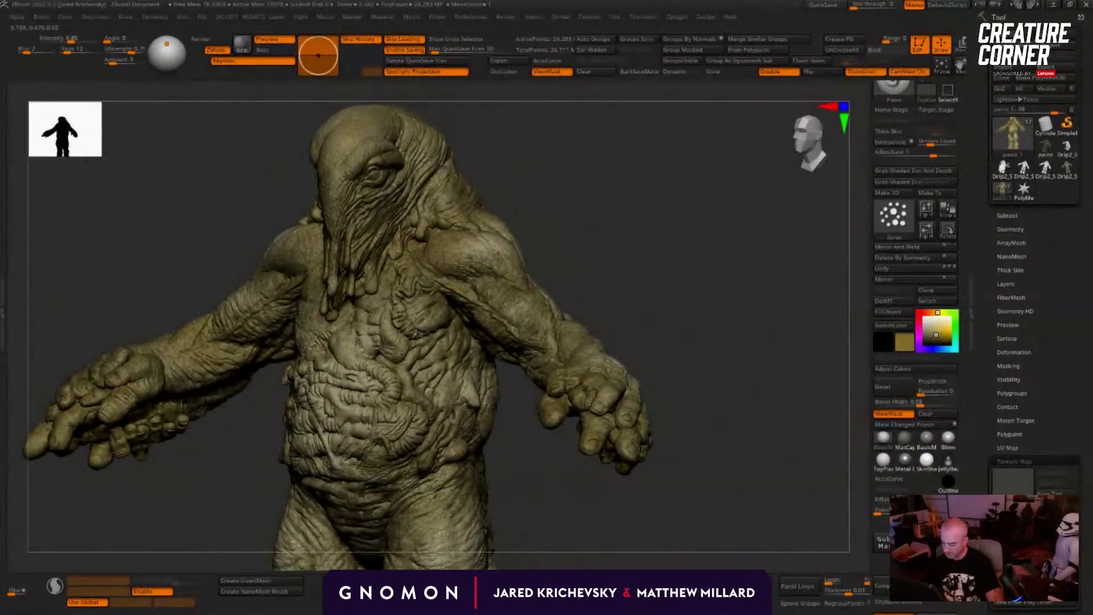
pyautogui.moveTo(395, 388)
pyautogui.mouseDown()
pyautogui.moveTo(328, 392)
pyautogui.moveTo(297, 414)
pyautogui.moveTo(334, 458)
pyautogui.moveTo(379, 452)
pyautogui.moveTo(405, 413)
pyautogui.mouseUp()
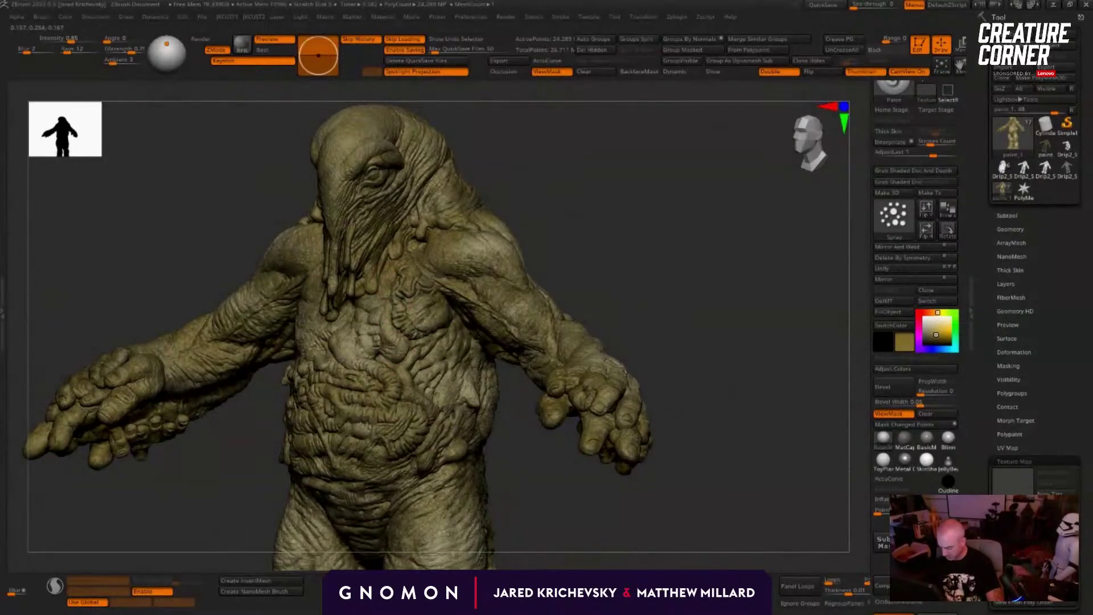
pyautogui.moveTo(377, 376)
pyautogui.mouseDown()
pyautogui.moveTo(344, 349)
pyautogui.moveTo(376, 334)
pyautogui.mouseUp()
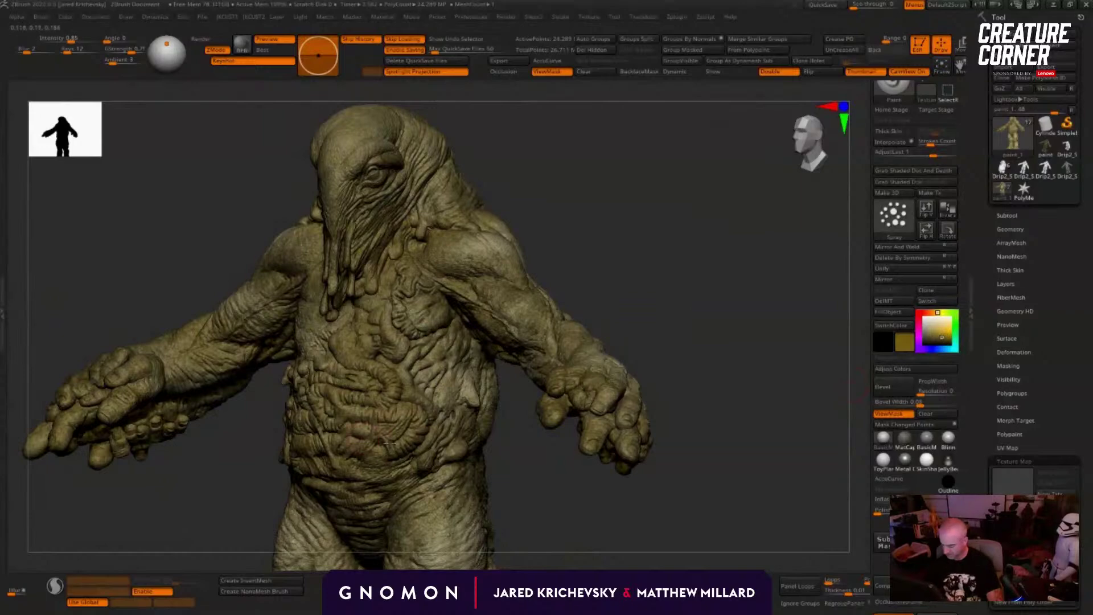
pyautogui.moveTo(336, 454)
pyautogui.mouseDown()
pyautogui.moveTo(345, 418)
pyautogui.moveTo(330, 412)
pyautogui.mouseUp()
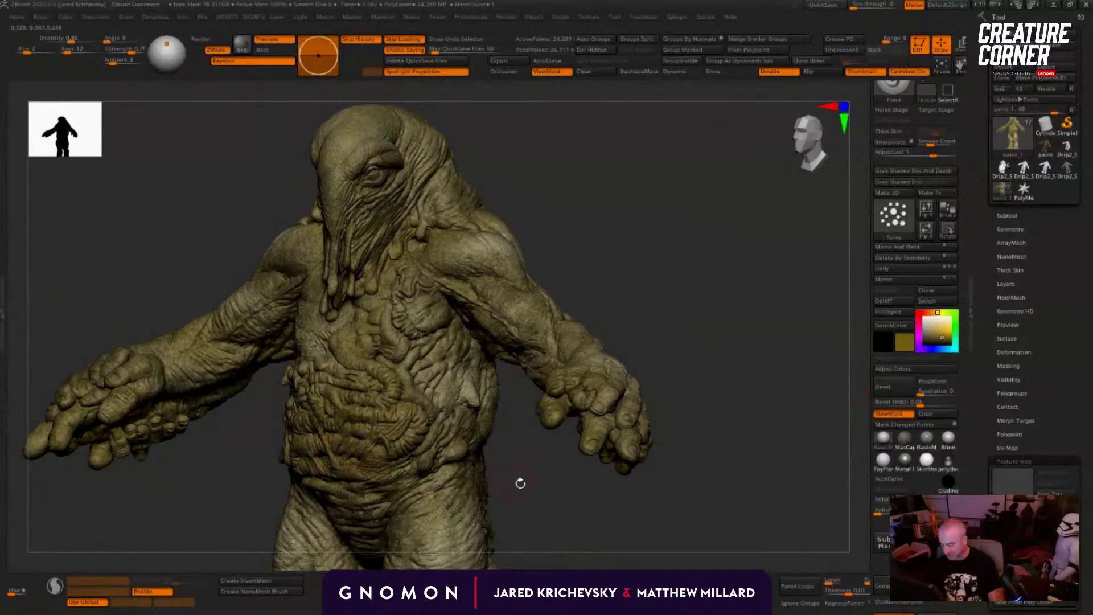
# Step: Extend the ochre-brown spray across the lower belly and out to the sides of the torso
pyautogui.moveTo(521, 483)
pyautogui.mouseDown()
pyautogui.moveTo(547, 484)
pyautogui.moveTo(607, 435)
pyautogui.mouseUp()
pyautogui.moveTo(369, 357)
pyautogui.mouseDown()
pyautogui.moveTo(330, 309)
pyautogui.moveTo(340, 381)
pyautogui.moveTo(373, 393)
pyautogui.moveTo(360, 400)
pyautogui.mouseUp()
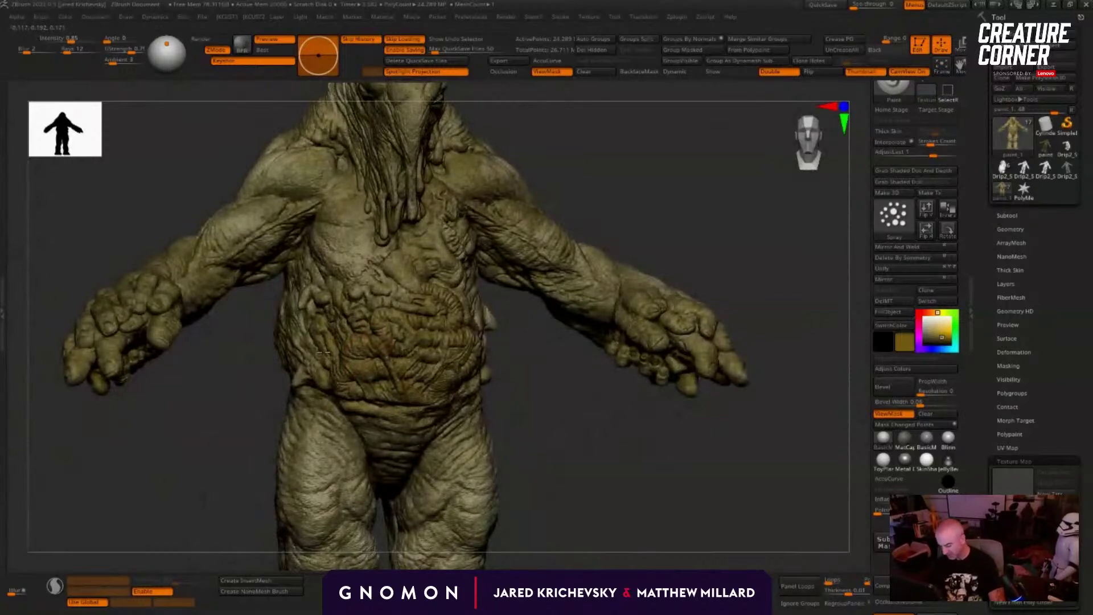
pyautogui.moveTo(323, 353); pyautogui.dragTo(316, 322)
pyautogui.moveTo(521, 370)
pyautogui.mouseDown()
pyautogui.moveTo(478, 370)
pyautogui.moveTo(501, 322)
pyautogui.moveTo(451, 286)
pyautogui.moveTo(480, 316)
pyautogui.mouseUp()
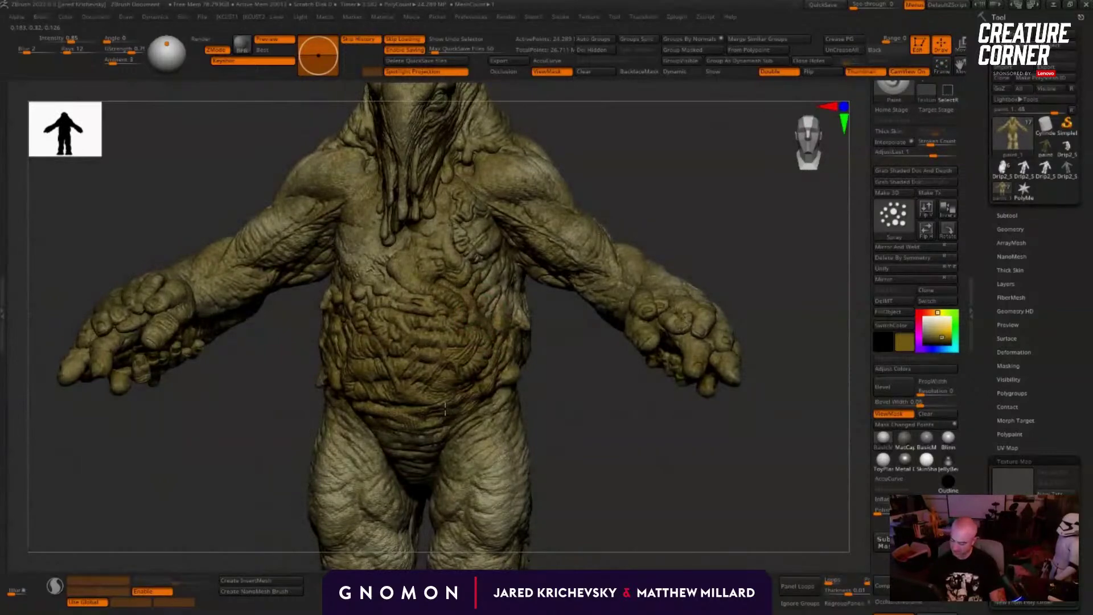
# Step: Spray the ochre-brown over the side folds of the torso, the upper chest and the front of the shoulder
pyautogui.keyDown('alt'); pyautogui.moveTo(553, 396); pyautogui.dragTo(543, 336); pyautogui.keyUp('alt')
pyautogui.moveTo(512, 436)
pyautogui.keyDown('alt'); pyautogui.mouseDown()
pyautogui.moveTo(508, 353)
pyautogui.moveTo(542, 335)
pyautogui.moveTo(447, 323)
pyautogui.mouseUp(); pyautogui.keyUp('alt')
pyautogui.moveTo(481, 250); pyautogui.dragTo(464, 217)
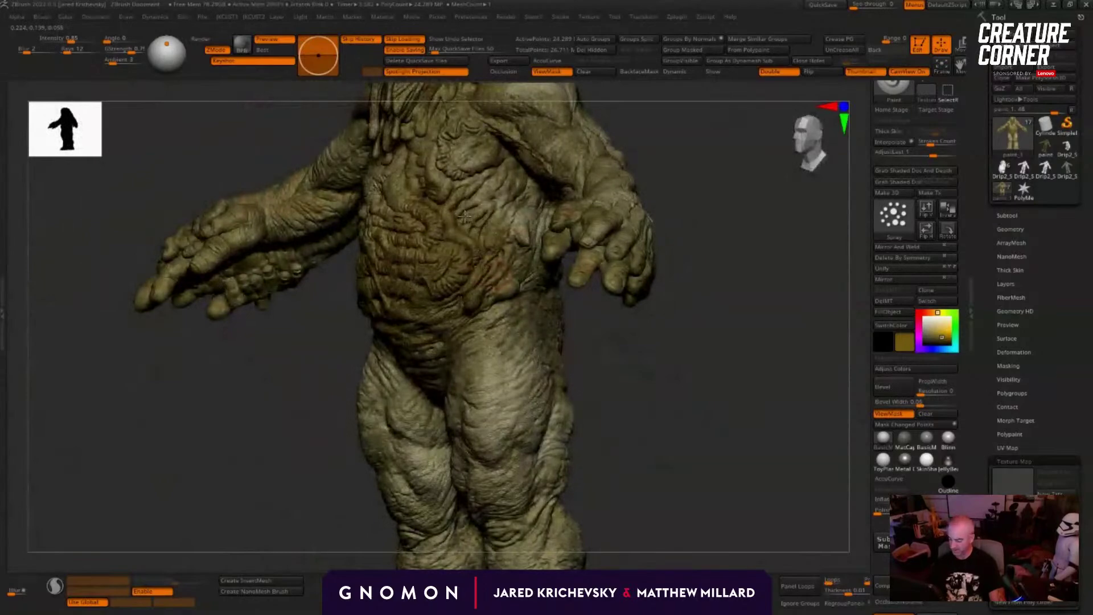
pyautogui.keyDown('alt'); pyautogui.moveTo(650, 413); pyautogui.dragTo(530, 391); pyautogui.keyUp('alt')
pyautogui.keyDown('alt'); pyautogui.moveTo(539, 330); pyautogui.dragTo(500, 322); pyautogui.keyUp('alt')
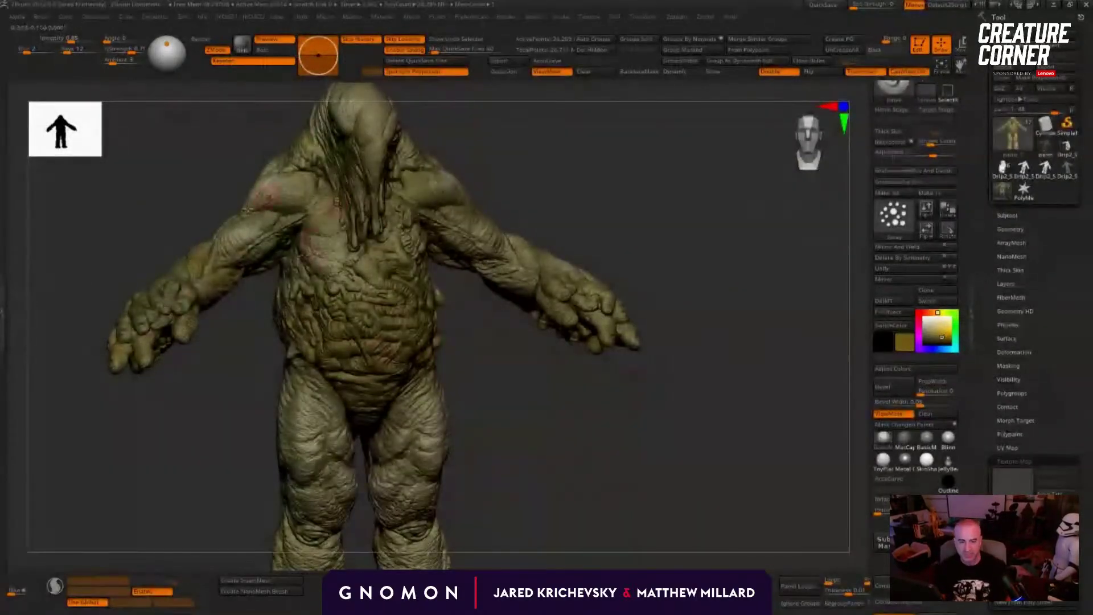
pyautogui.moveTo(539, 370); pyautogui.dragTo(550, 372)
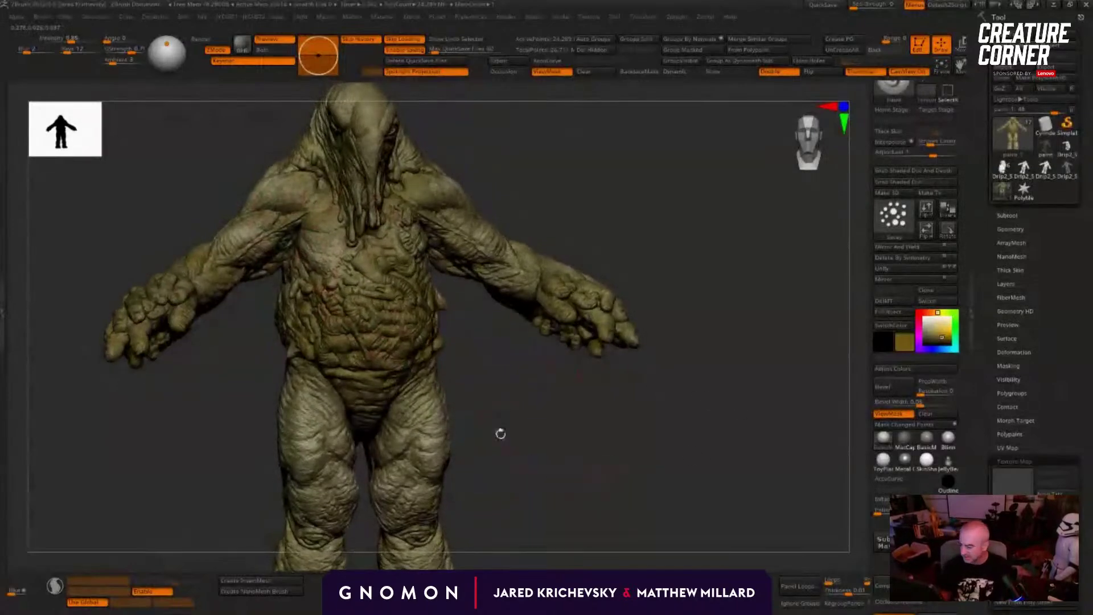
# Step: Deepen the ochre-brown across the lower belly folds and along both flanks of the torso
pyautogui.moveTo(530, 409)
pyautogui.keyDown('alt'); pyautogui.mouseDown()
pyautogui.moveTo(537, 359)
pyautogui.moveTo(513, 364)
pyautogui.moveTo(520, 334)
pyautogui.mouseUp(); pyautogui.keyUp('alt')
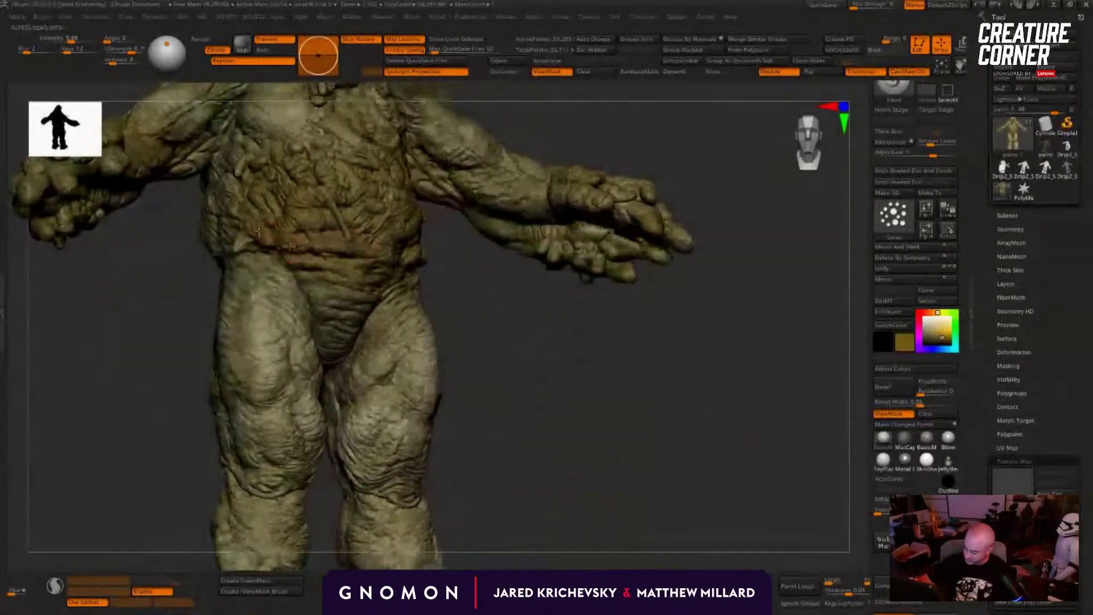
pyautogui.moveTo(150, 284); pyautogui.dragTo(199, 284)
pyautogui.moveTo(193, 226)
pyautogui.mouseDown()
pyautogui.moveTo(195, 235)
pyautogui.moveTo(192, 208)
pyautogui.mouseUp()
pyautogui.moveTo(439, 350); pyautogui.dragTo(211, 188)
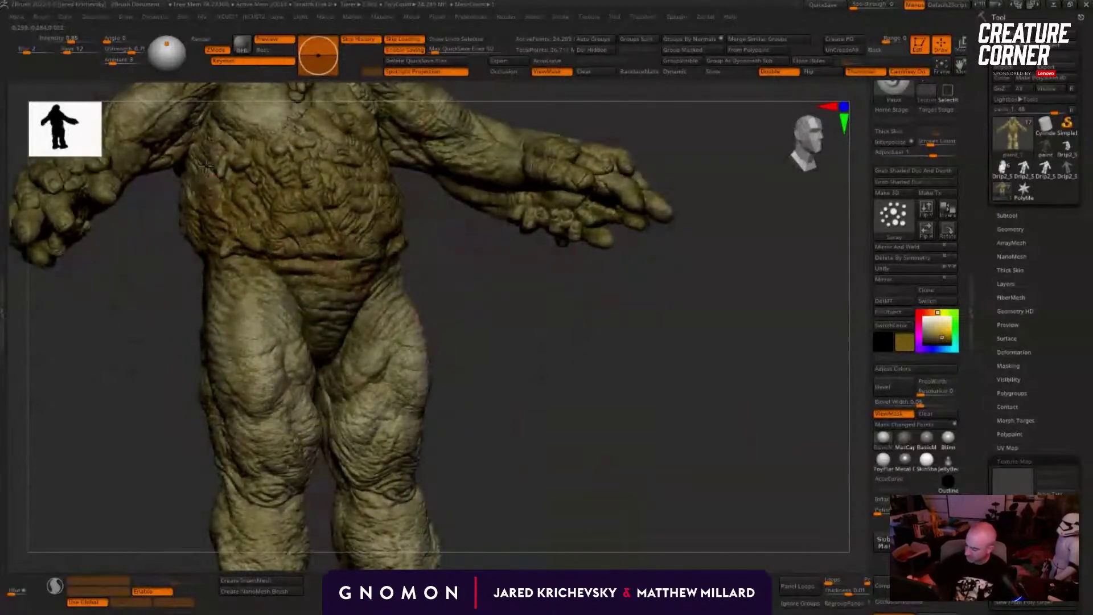
pyautogui.moveTo(473, 253); pyautogui.dragTo(382, 219)
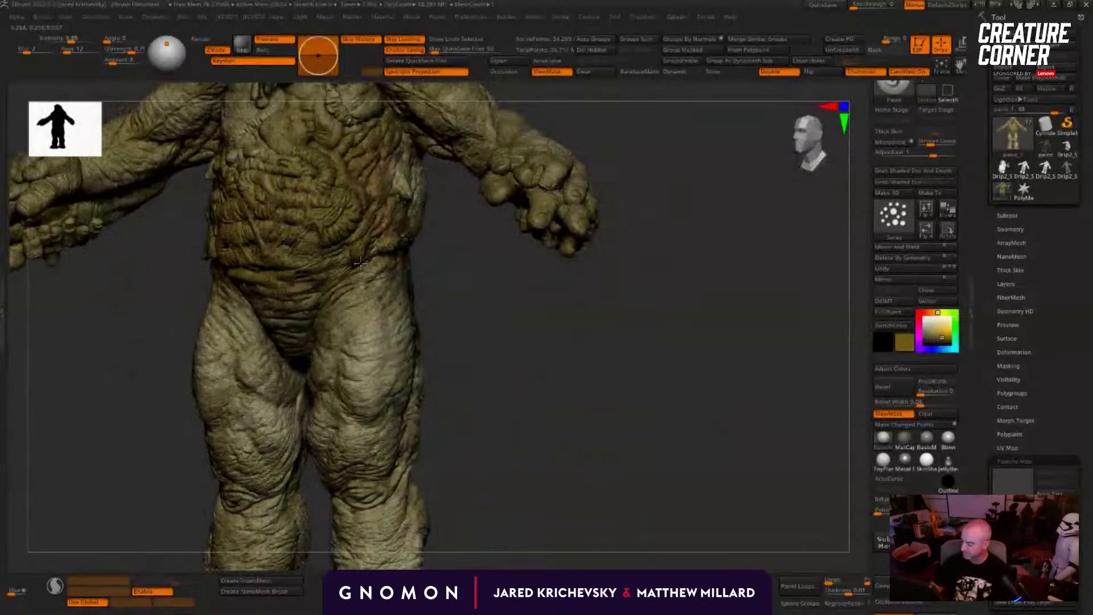
pyautogui.moveTo(432, 342)
pyautogui.keyDown('alt'); pyautogui.mouseDown()
pyautogui.moveTo(446, 325)
pyautogui.moveTo(433, 398)
pyautogui.mouseUp(); pyautogui.keyUp('alt')
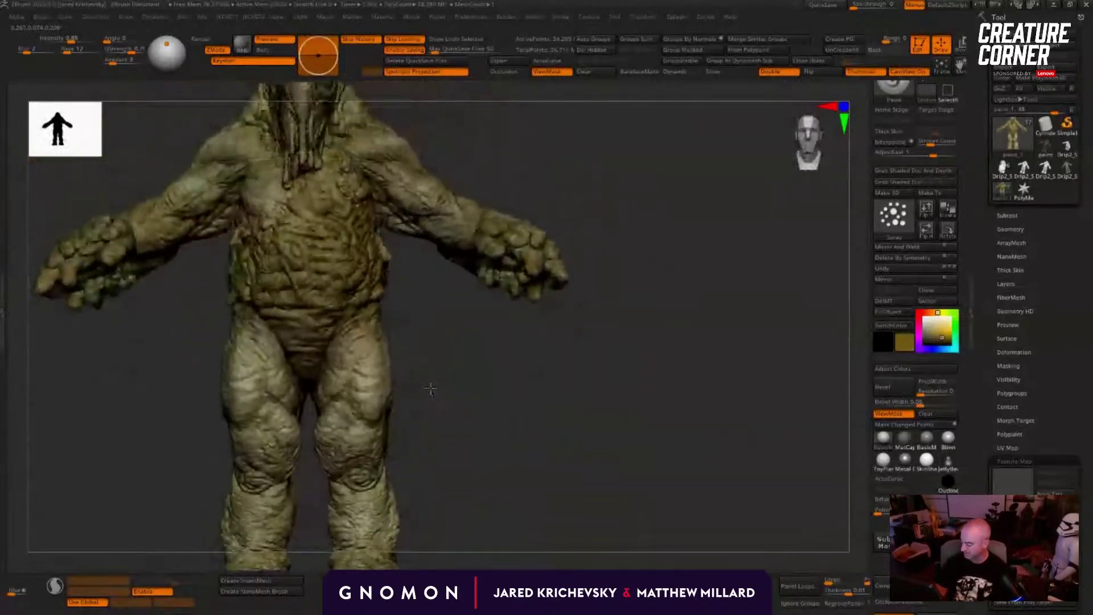
# Step: Spray ochre-brown mottling over the knees and the upper and inner thighs
pyautogui.moveTo(361, 467)
pyautogui.mouseDown()
pyautogui.moveTo(345, 480)
pyautogui.moveTo(385, 475)
pyautogui.mouseUp()
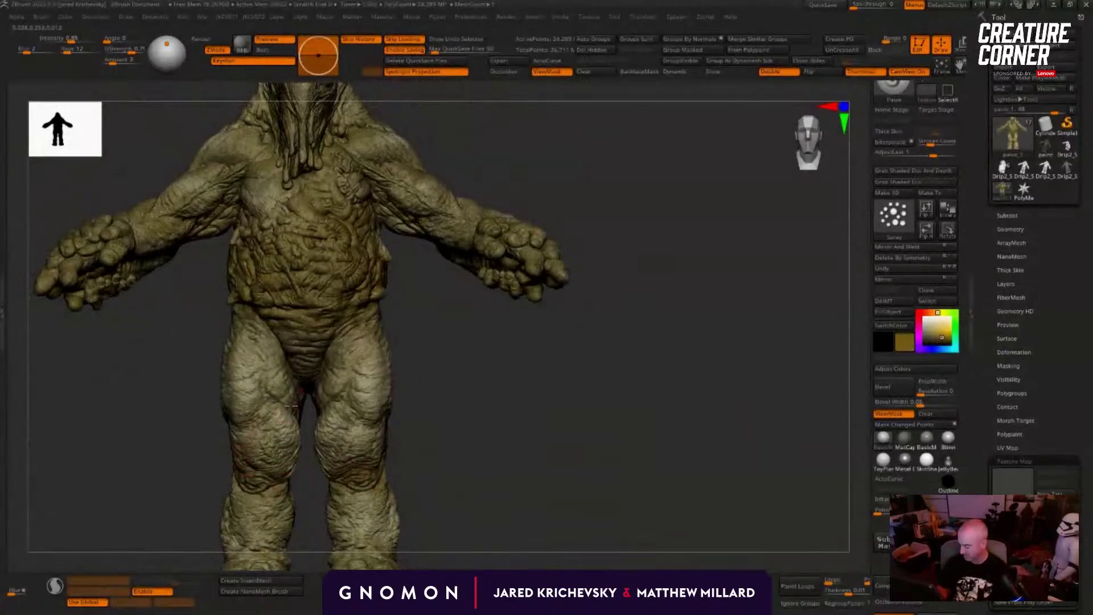
pyautogui.moveTo(244, 336); pyautogui.dragTo(260, 360)
pyautogui.moveTo(342, 353)
pyautogui.mouseDown()
pyautogui.moveTo(343, 365)
pyautogui.moveTo(386, 380)
pyautogui.mouseUp()
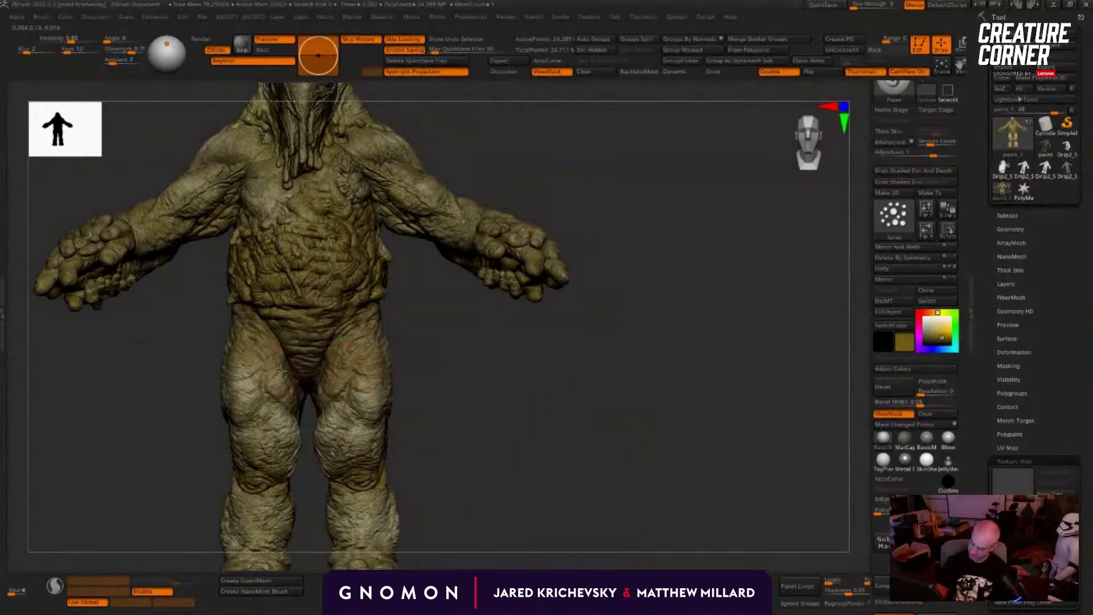
pyautogui.moveTo(470, 332); pyautogui.dragTo(329, 401)
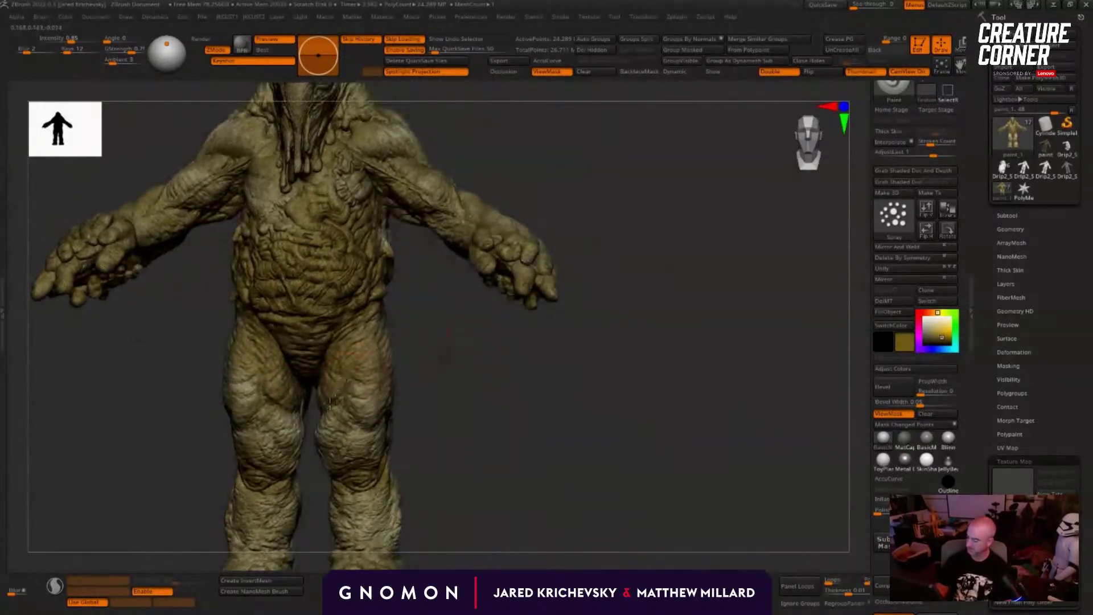
# Step: Spray the ochre-brown over the buttocks, the outer hip and the folds of the back
pyautogui.moveTo(447, 413)
pyautogui.keyDown('alt'); pyautogui.mouseDown()
pyautogui.moveTo(579, 364)
pyautogui.moveTo(566, 378)
pyautogui.moveTo(632, 389)
pyautogui.moveTo(622, 383)
pyautogui.moveTo(505, 461)
pyautogui.moveTo(596, 425)
pyautogui.mouseUp(); pyautogui.keyUp('alt')
pyautogui.moveTo(520, 320); pyautogui.dragTo(468, 364)
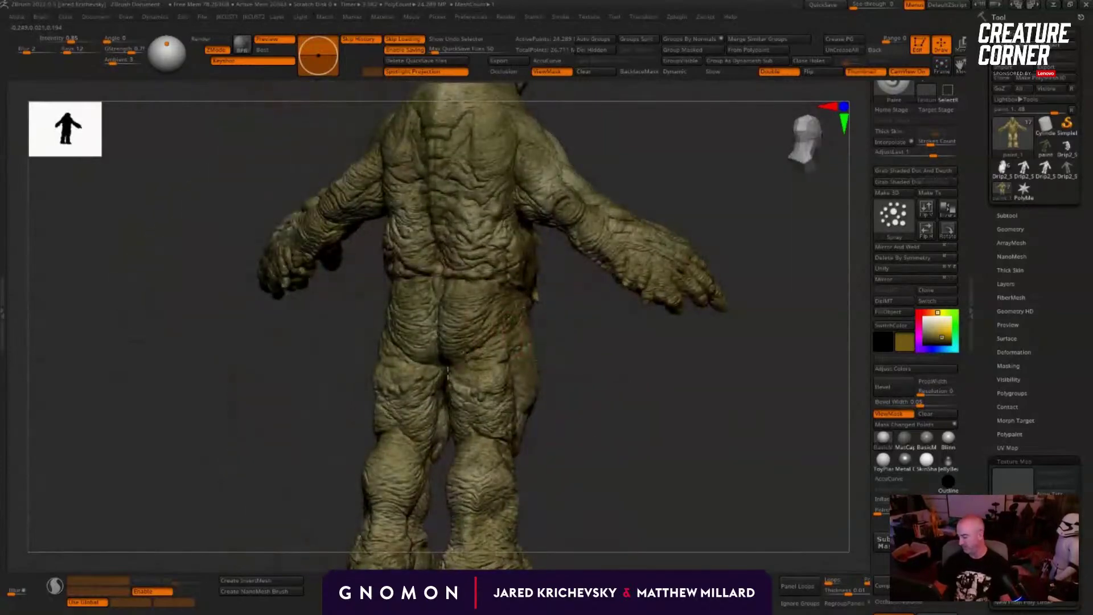
pyautogui.moveTo(571, 358)
pyautogui.mouseDown()
pyautogui.moveTo(596, 370)
pyautogui.moveTo(518, 341)
pyautogui.mouseUp()
pyautogui.moveTo(515, 244)
pyautogui.mouseDown()
pyautogui.moveTo(500, 251)
pyautogui.moveTo(498, 193)
pyautogui.mouseUp()
pyautogui.moveTo(546, 145)
pyautogui.mouseDown()
pyautogui.moveTo(576, 163)
pyautogui.moveTo(555, 245)
pyautogui.moveTo(428, 218)
pyautogui.mouseUp()
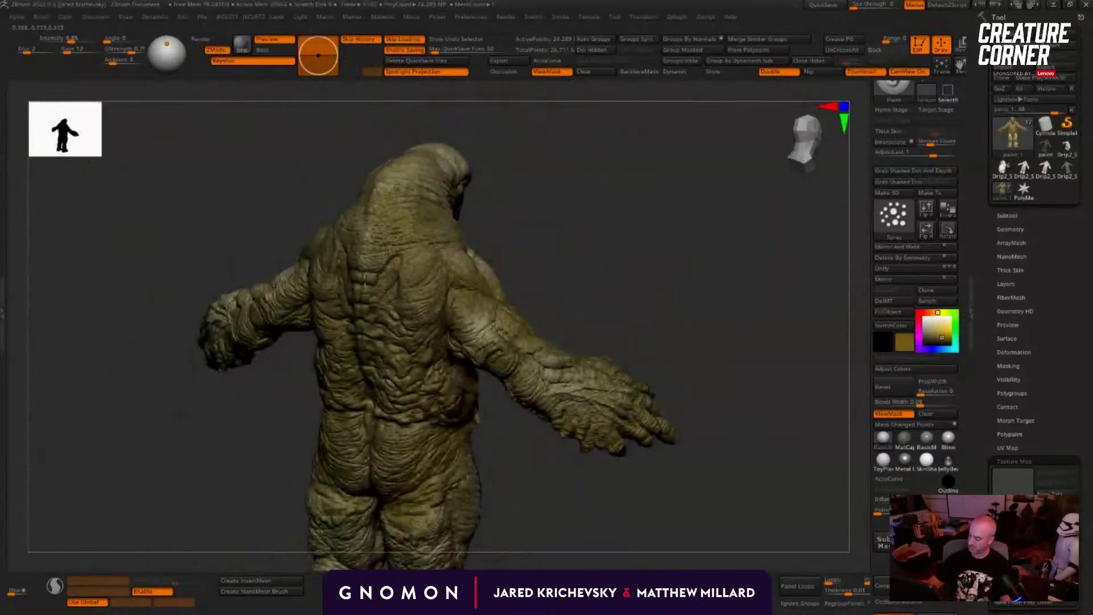
pyautogui.moveTo(358, 347)
pyautogui.mouseDown()
pyautogui.moveTo(444, 262)
pyautogui.moveTo(520, 215)
pyautogui.moveTo(590, 246)
pyautogui.moveTo(516, 265)
pyautogui.moveTo(470, 288)
pyautogui.moveTo(464, 307)
pyautogui.mouseUp()
# Step: Spray ochre-brown over the wrinkled cheek and the hanging tendrils on both sides of the face
pyautogui.moveTo(593, 276)
pyautogui.mouseDown()
pyautogui.moveTo(515, 305)
pyautogui.moveTo(504, 320)
pyautogui.moveTo(433, 297)
pyautogui.moveTo(512, 257)
pyautogui.moveTo(586, 276)
pyautogui.moveTo(506, 324)
pyautogui.moveTo(428, 319)
pyautogui.mouseUp()
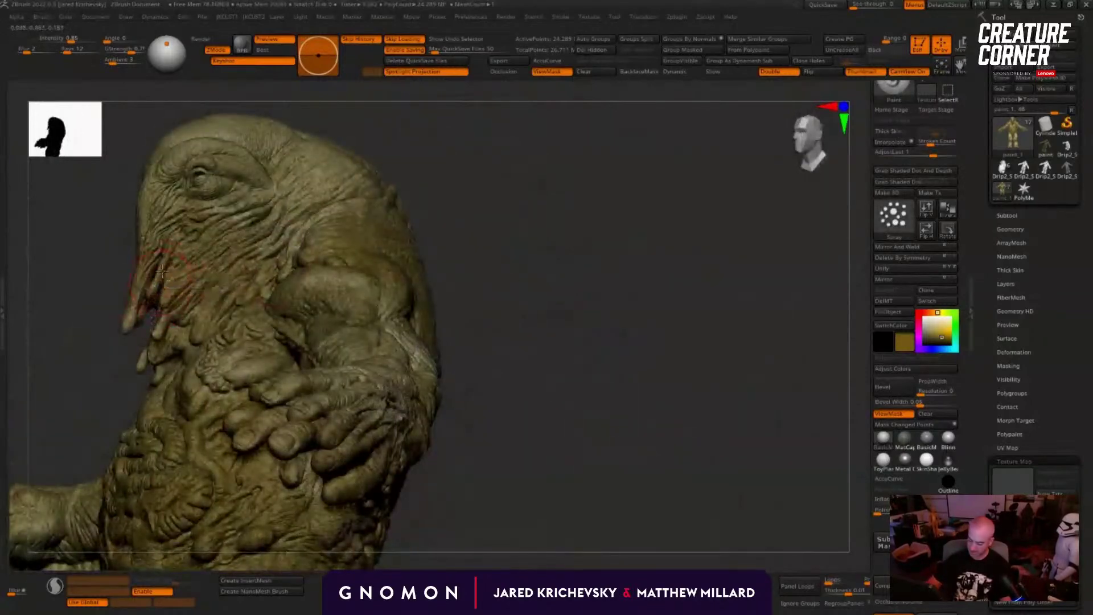
pyautogui.moveTo(162, 271)
pyautogui.mouseDown()
pyautogui.moveTo(137, 297)
pyautogui.moveTo(161, 268)
pyautogui.mouseUp()
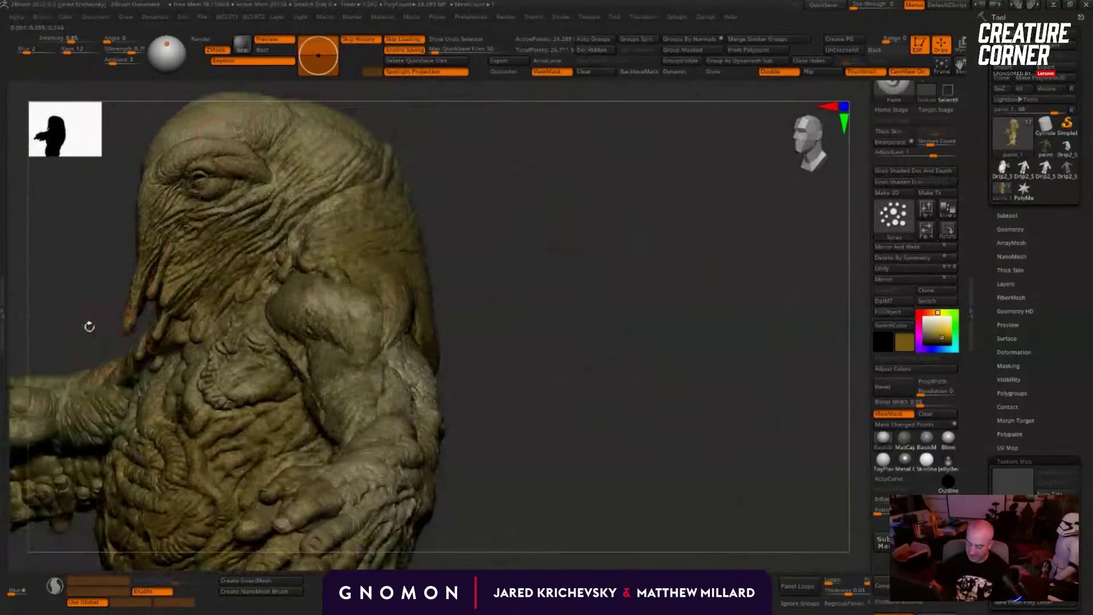
pyautogui.moveTo(88, 324); pyautogui.dragTo(68, 336)
pyautogui.moveTo(174, 314)
pyautogui.mouseDown()
pyautogui.moveTo(153, 348)
pyautogui.moveTo(192, 299)
pyautogui.mouseUp()
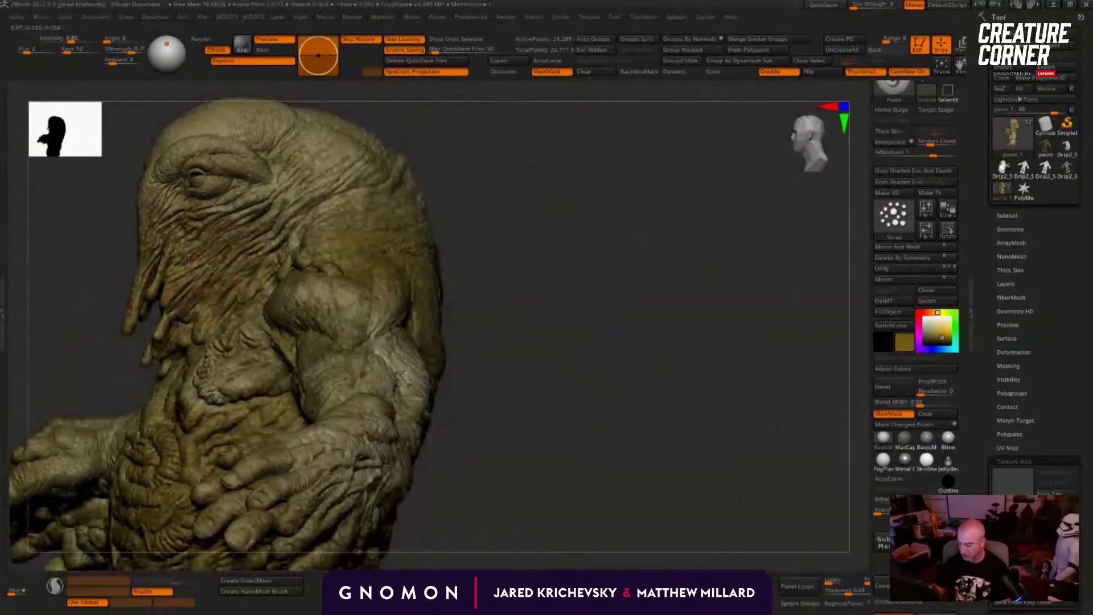
pyautogui.moveTo(119, 287)
pyautogui.mouseDown()
pyautogui.moveTo(249, 271)
pyautogui.moveTo(199, 312)
pyautogui.moveTo(209, 333)
pyautogui.mouseUp()
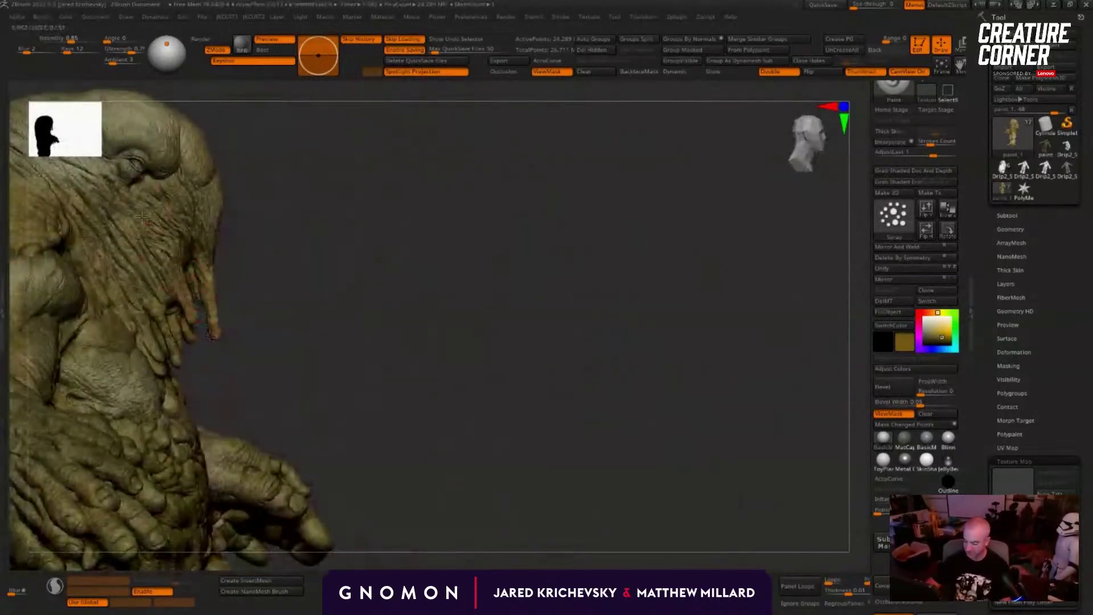
pyautogui.moveTo(228, 381); pyautogui.dragTo(476, 351)
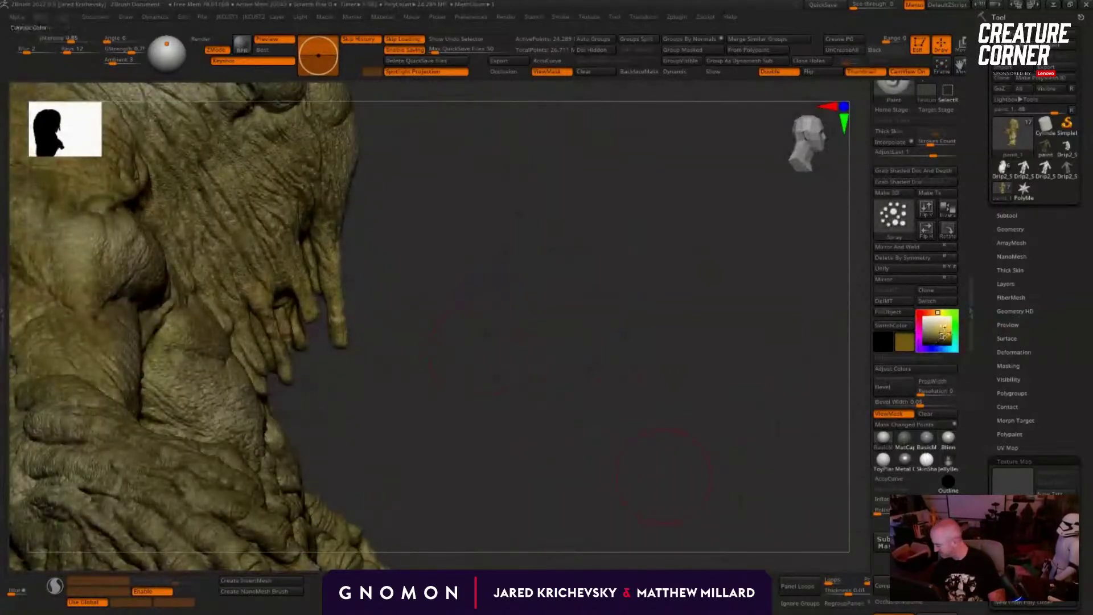
# Step: Choose a darker brown, adjust the brush size, and spray it between the face tendrils and into the neck folds
pyautogui.moveTo(943, 336); pyautogui.dragTo(943, 339)
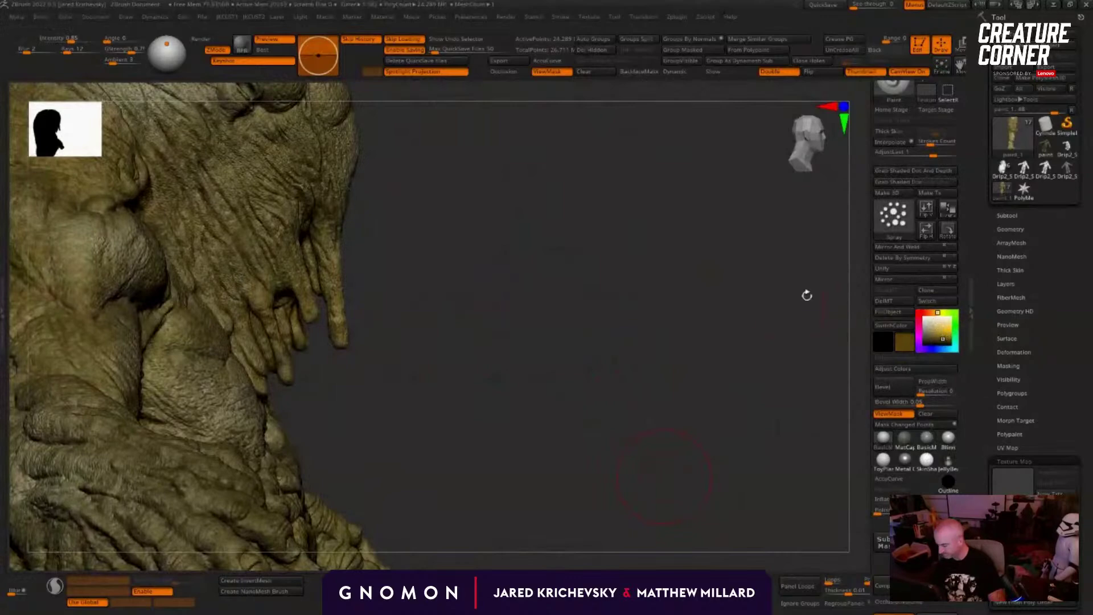
pyautogui.press('s')
pyautogui.moveTo(341, 317)
pyautogui.mouseDown()
pyautogui.moveTo(338, 336)
pyautogui.moveTo(329, 263)
pyautogui.moveTo(335, 326)
pyautogui.mouseUp()
pyautogui.press('s')
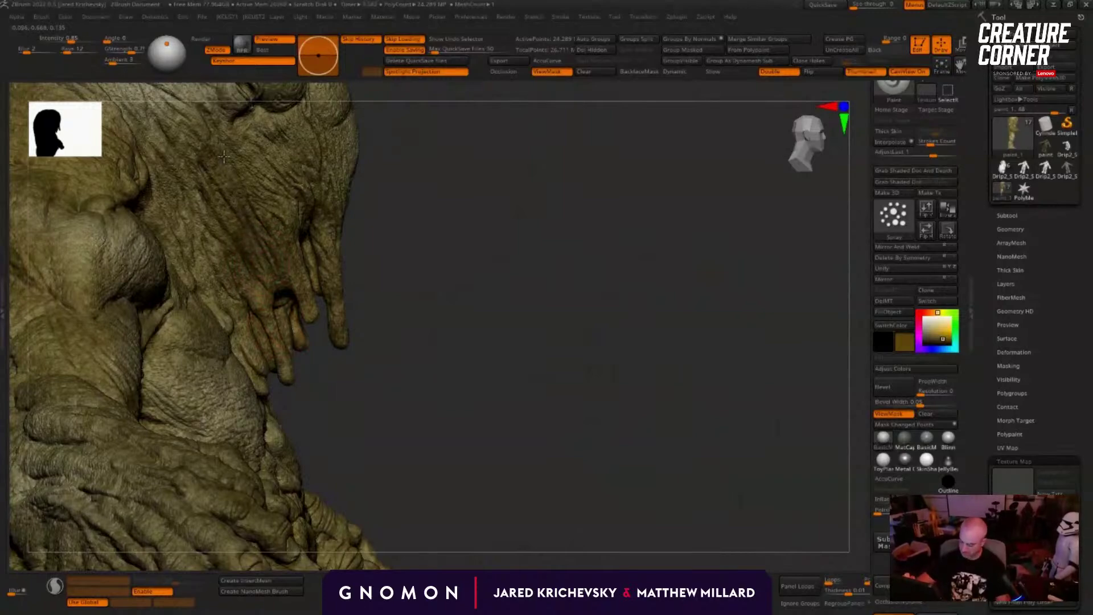
pyautogui.moveTo(201, 242); pyautogui.dragTo(210, 295)
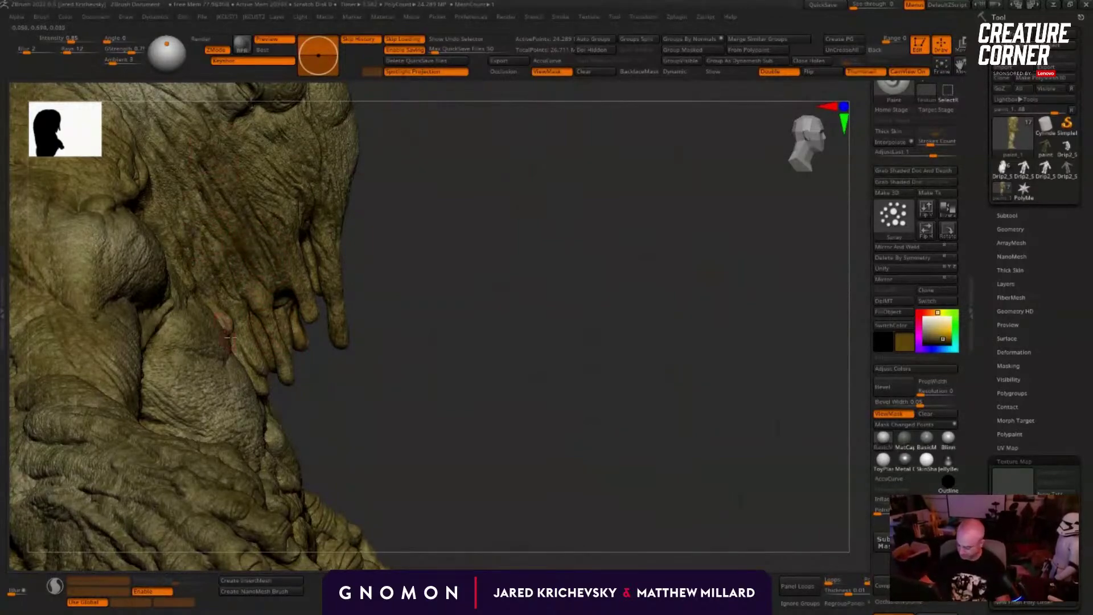
pyautogui.moveTo(336, 431); pyautogui.dragTo(305, 433)
pyautogui.moveTo(218, 296); pyautogui.dragTo(206, 294, button='right')
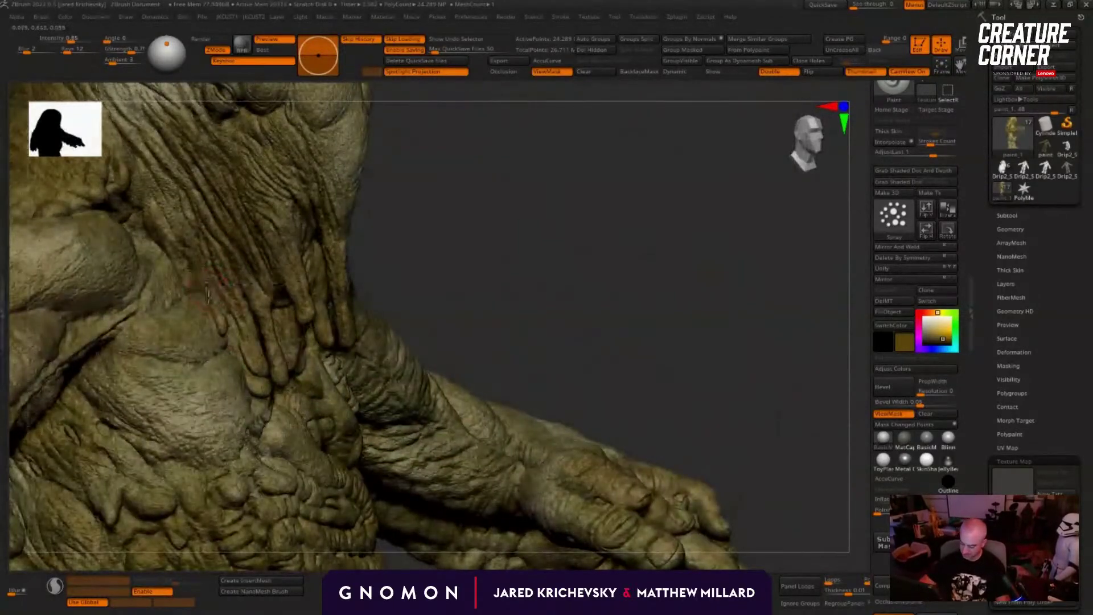
pyautogui.moveTo(141, 226); pyautogui.dragTo(138, 226)
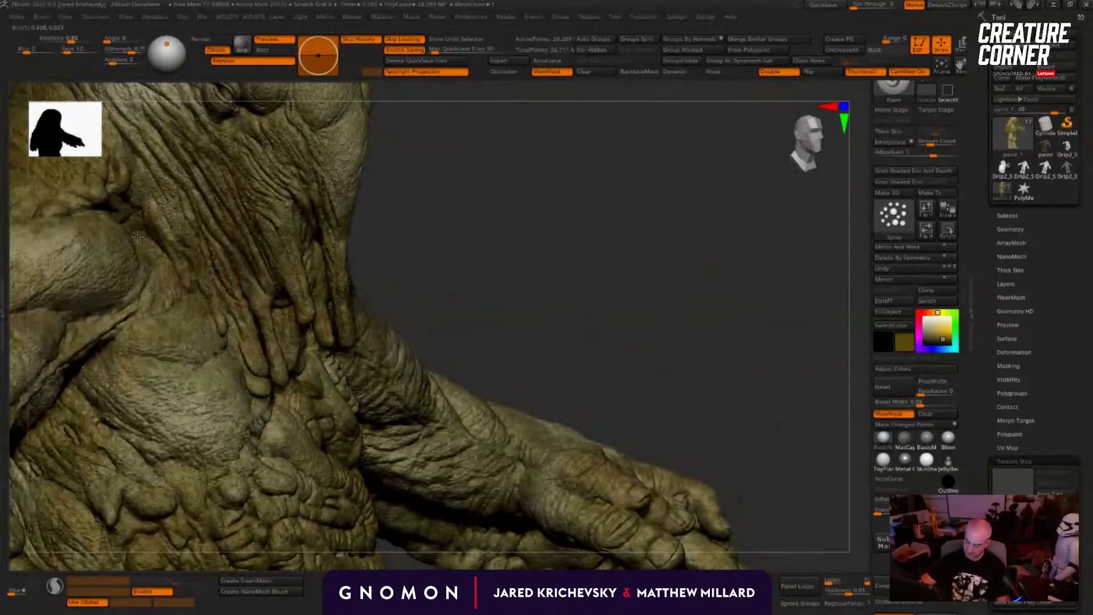
# Step: Sample a lighter tan from the skin and spray it over the side of the neck above the shoulder
pyautogui.keyDown('alt'); pyautogui.moveTo(553, 274); pyautogui.dragTo(398, 216); pyautogui.keyUp('alt')
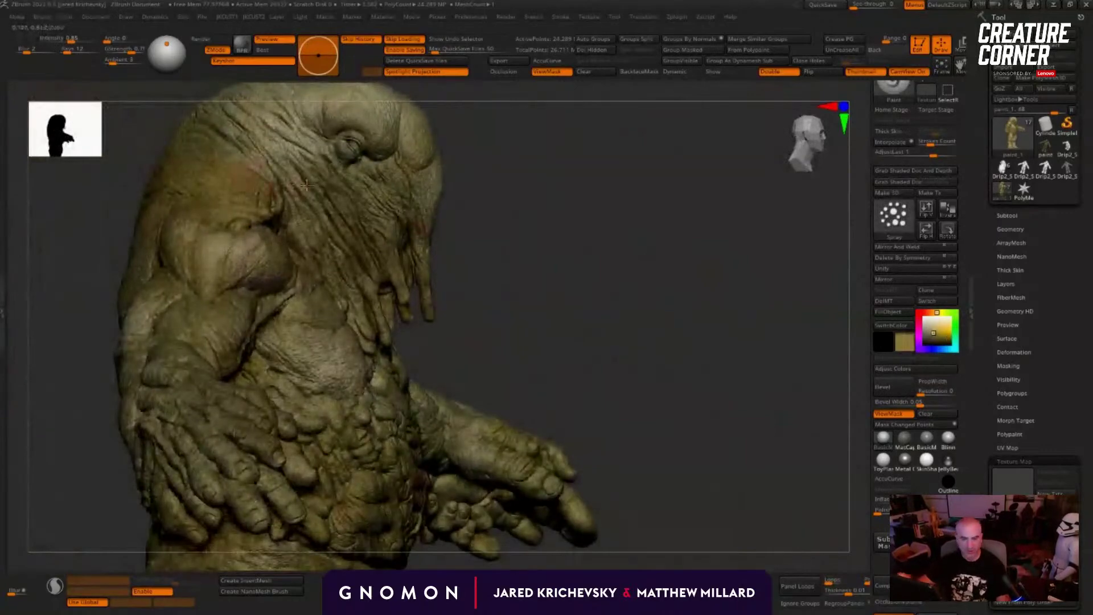
pyautogui.moveTo(396, 214); pyautogui.dragTo(320, 279, button='right')
pyautogui.press('c')
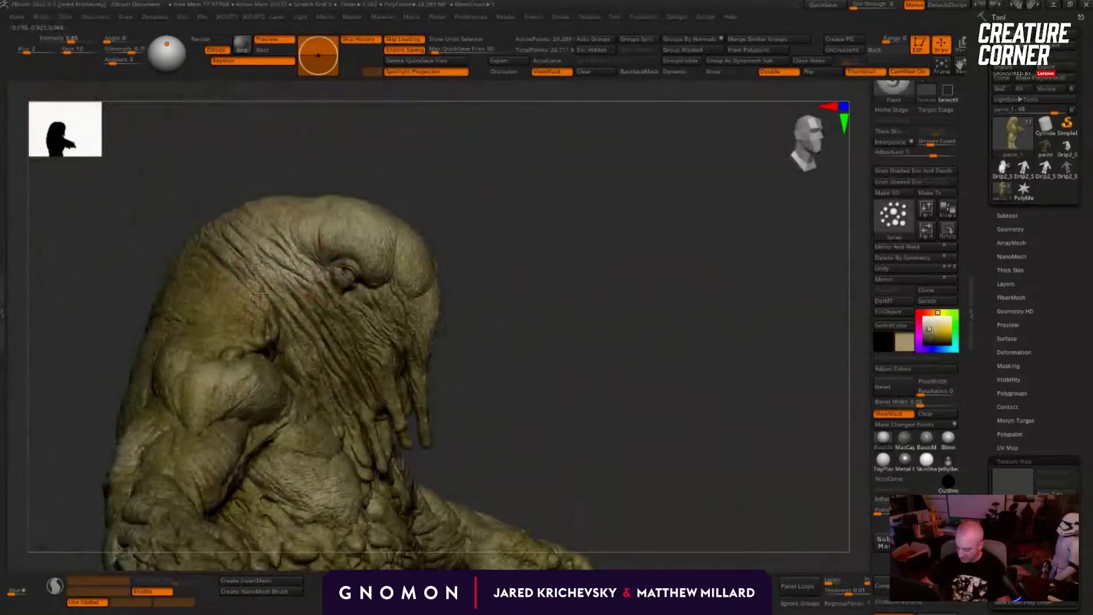
pyautogui.moveTo(253, 299); pyautogui.dragTo(222, 297)
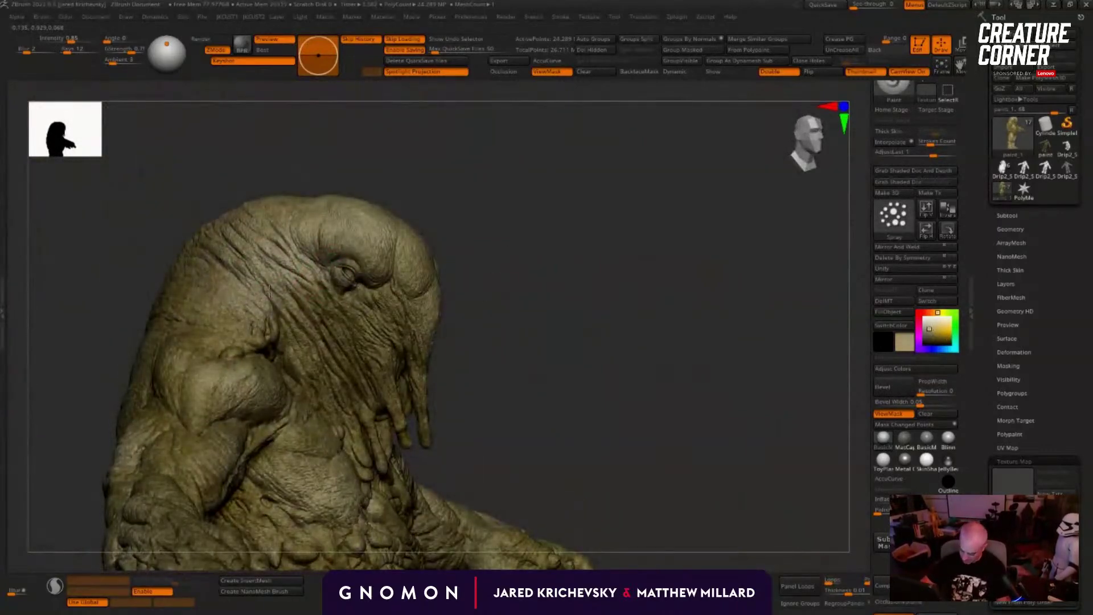
# Step: Sample skin tones from the model and spray them over the tops of both shoulders to blend the colours
pyautogui.moveTo(297, 339); pyautogui.dragTo(232, 368, button='right')
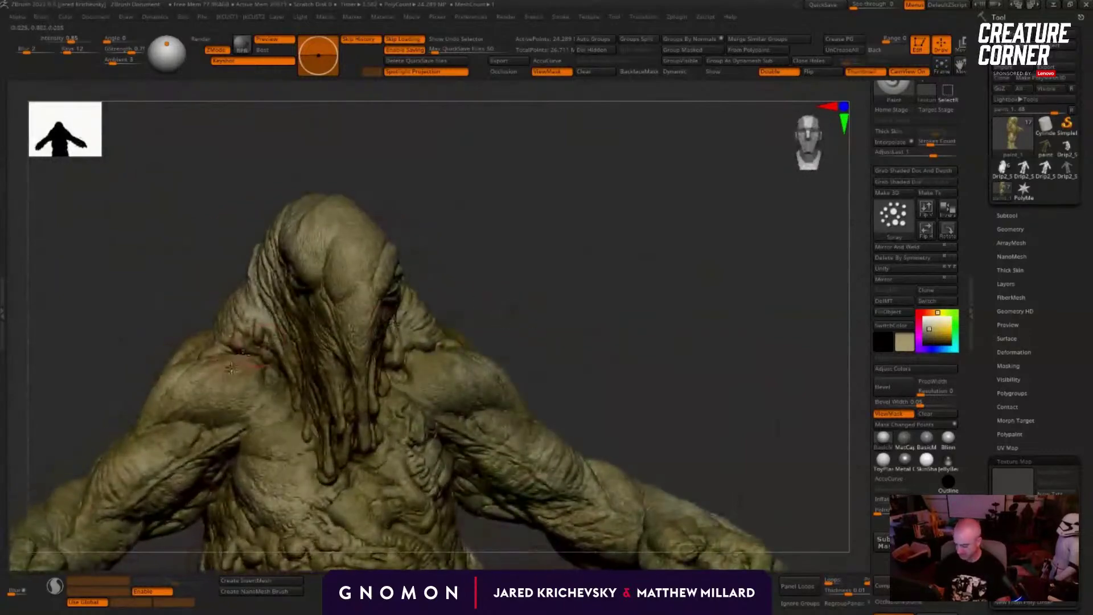
pyautogui.press('c')
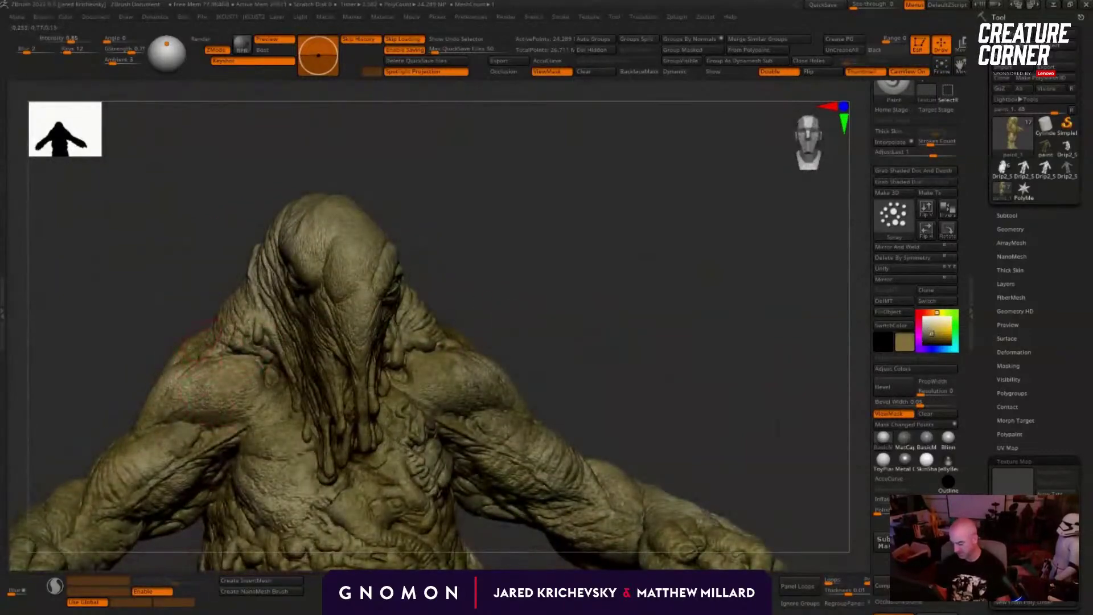
pyautogui.moveTo(289, 326); pyautogui.dragTo(245, 330, button='right')
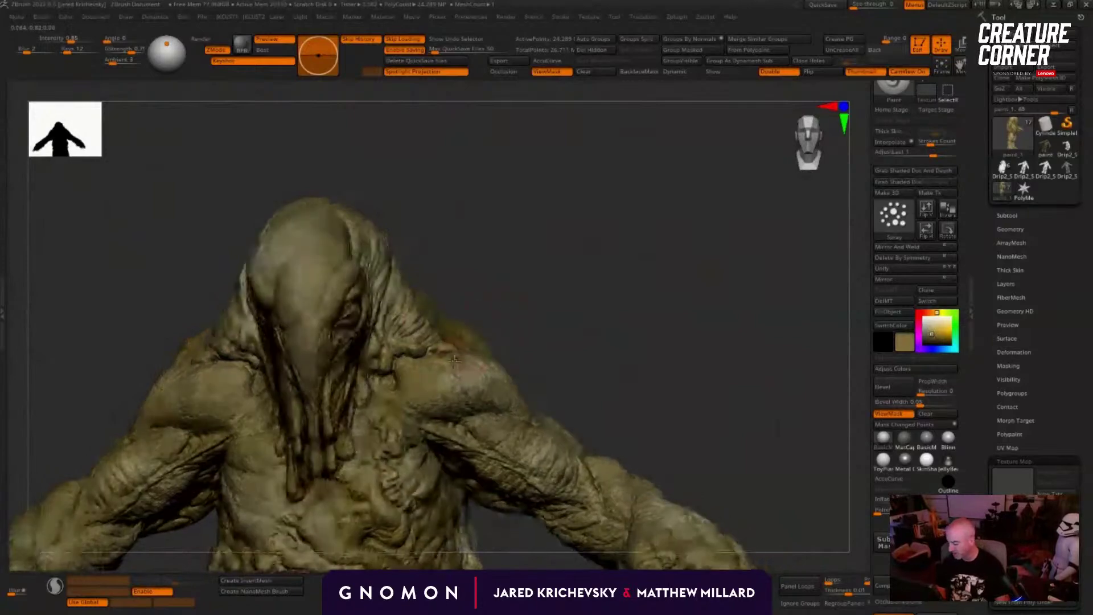
pyautogui.press('c')
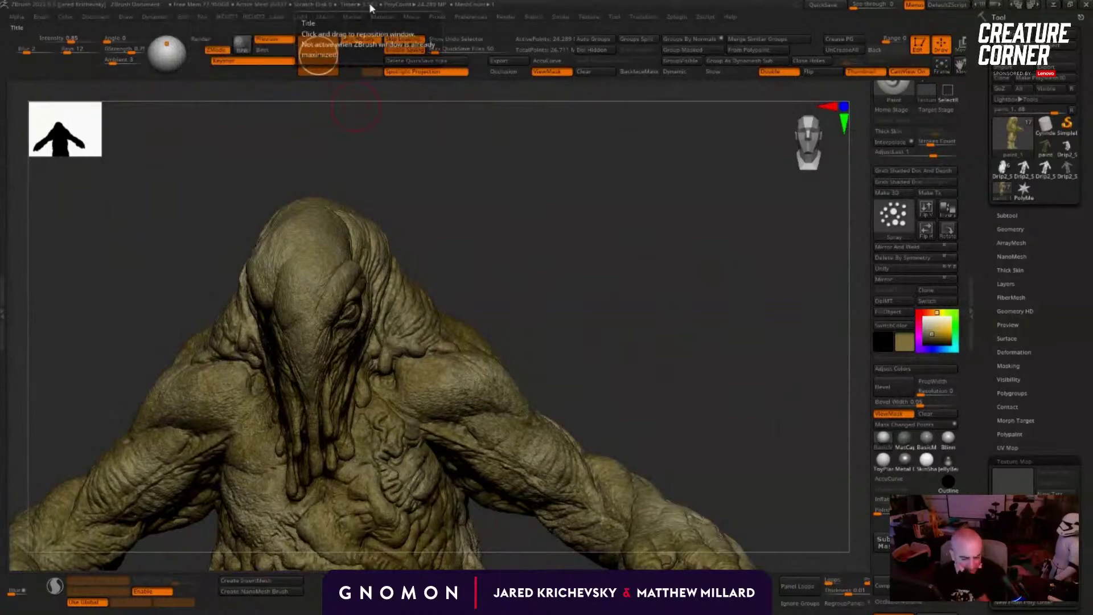
# Step: Adjust the brush size and spray the sampled tan over the brow, the crown and the front of the head
pyautogui.moveTo(486, 257); pyautogui.dragTo(549, 246)
pyautogui.moveTo(556, 288); pyautogui.dragTo(501, 256)
pyautogui.press('s')
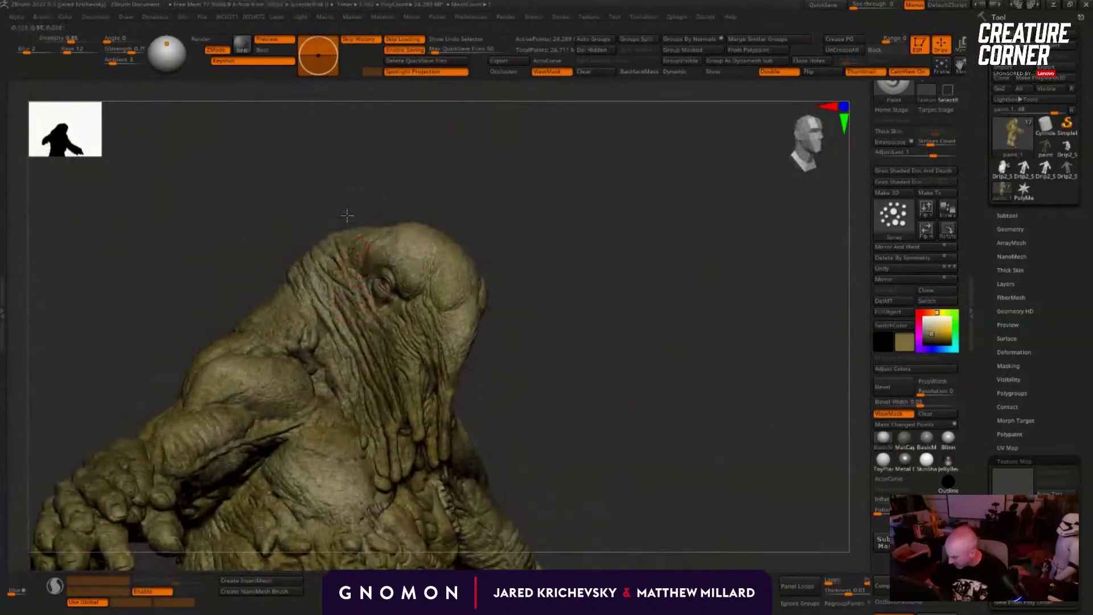
pyautogui.moveTo(388, 164); pyautogui.dragTo(357, 219)
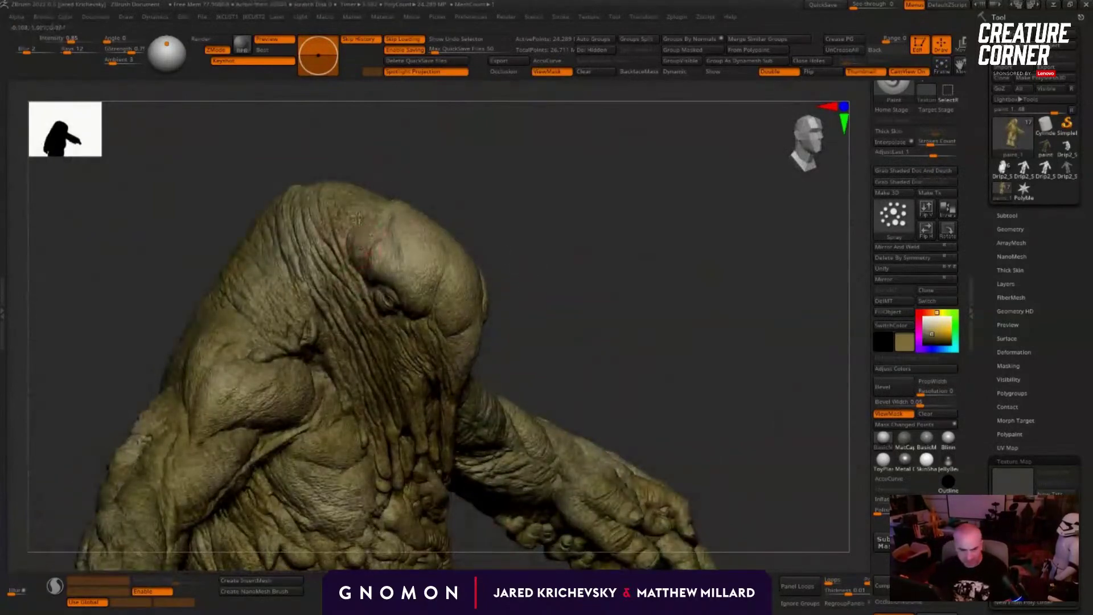
pyautogui.moveTo(521, 244); pyautogui.dragTo(515, 207)
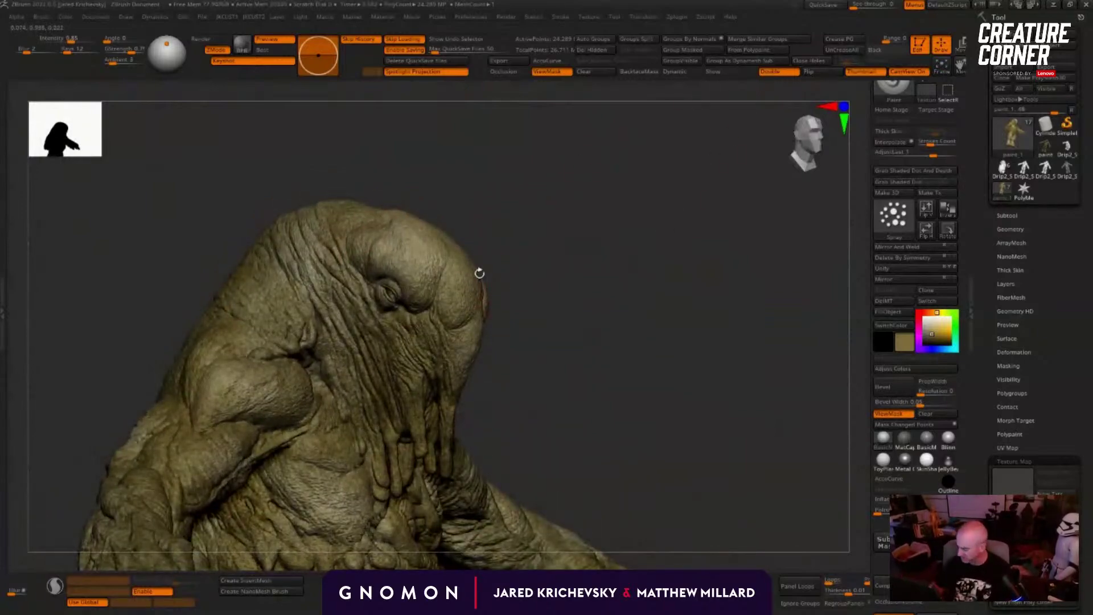
pyautogui.moveTo(480, 273)
pyautogui.mouseDown()
pyautogui.moveTo(276, 181)
pyautogui.moveTo(277, 209)
pyautogui.mouseUp()
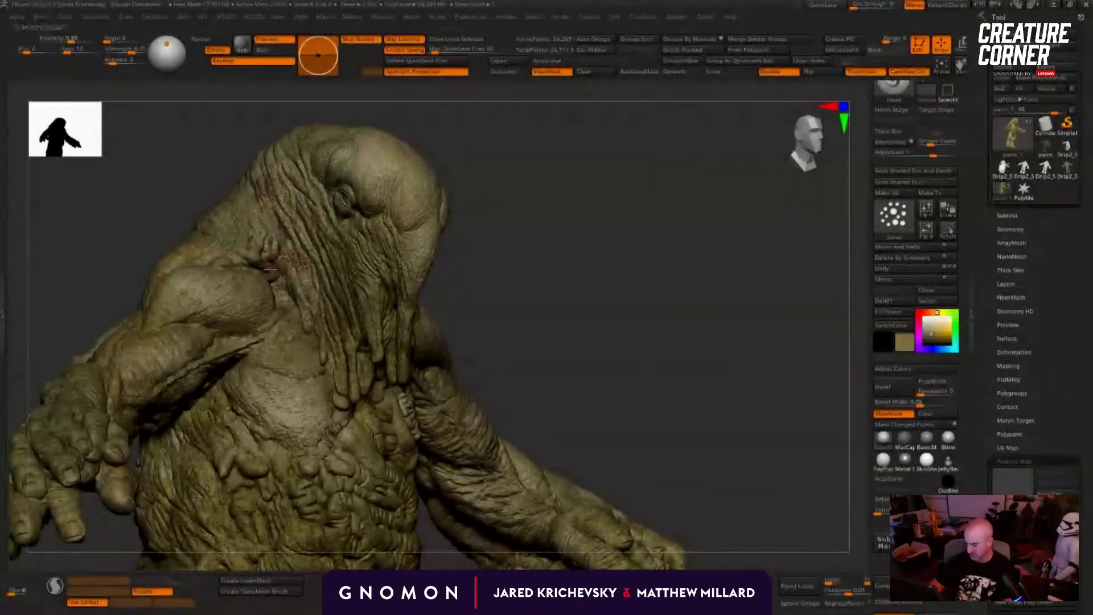
# Step: Sample lighter tan skin tones and spray them along the neck folds between the shoulder and the face tendrils
pyautogui.press('c')
pyautogui.moveTo(270, 268)
pyautogui.mouseDown()
pyautogui.moveTo(278, 259)
pyautogui.moveTo(305, 307)
pyautogui.mouseUp()
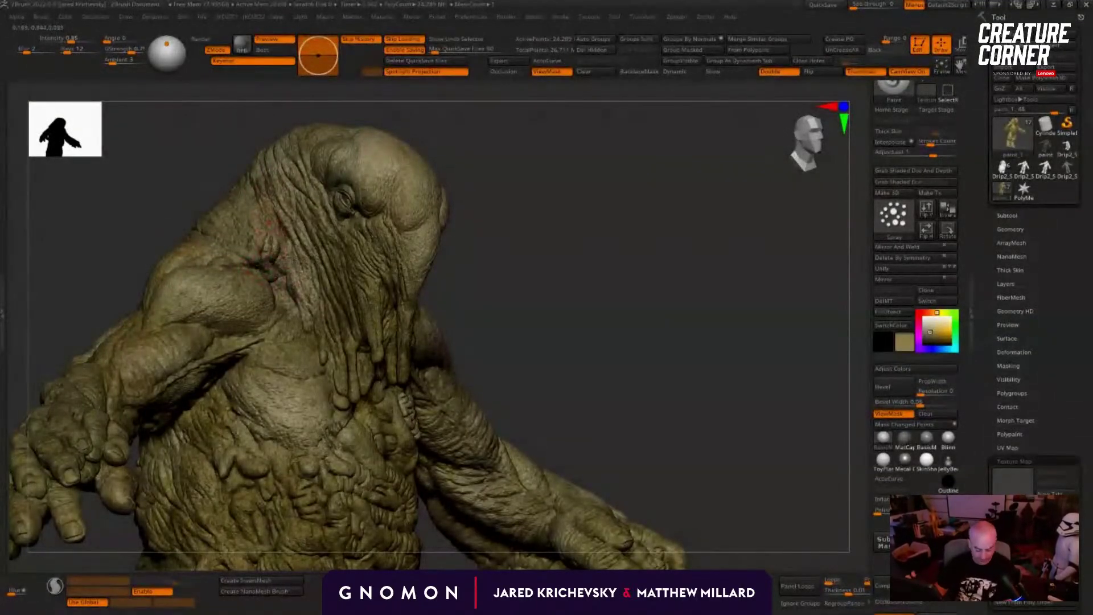
pyautogui.press('c')
pyautogui.moveTo(285, 265); pyautogui.dragTo(319, 343)
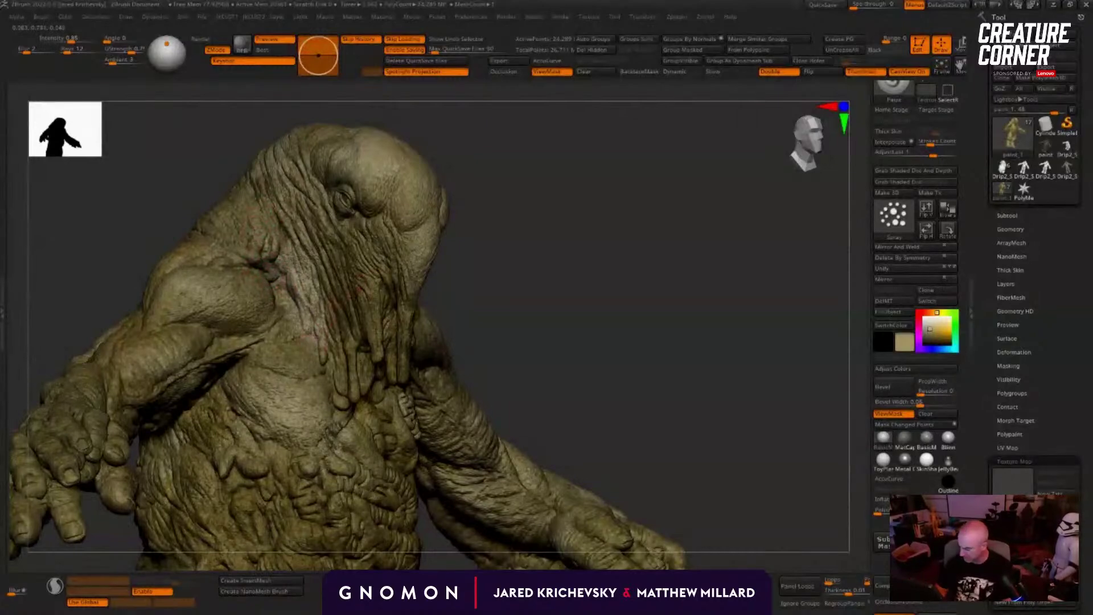
# Step: Undo the last spray stroke near the shoulder and sample a slightly darker tan from the skin
pyautogui.moveTo(506, 304); pyautogui.dragTo(451, 266)
pyautogui.hotkey('ctrl', 'z')
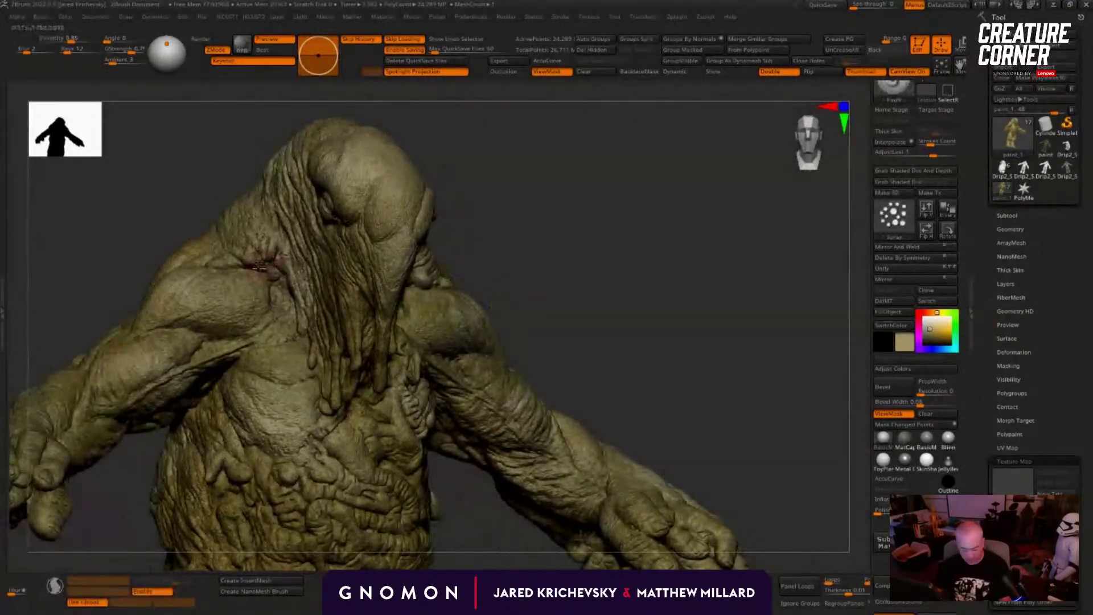
pyautogui.press('c')
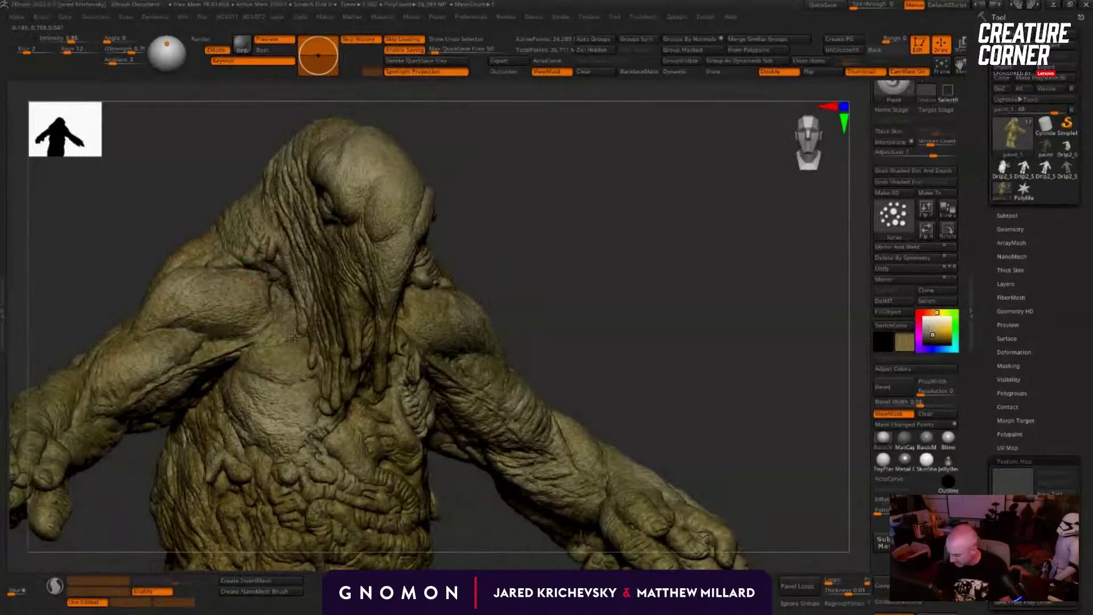
# Step: Review the painted skin on the creature's head, chest, arms and legs from the front and both sides
pyautogui.keyDown('alt'); pyautogui.moveTo(538, 296); pyautogui.dragTo(555, 273); pyautogui.keyUp('alt')
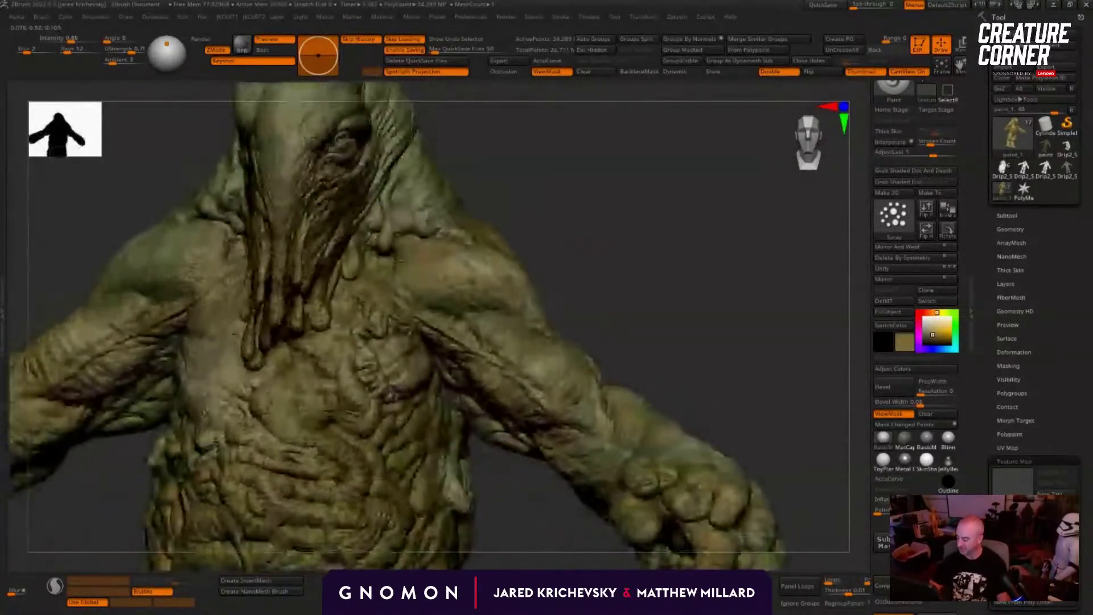
pyautogui.moveTo(575, 220); pyautogui.dragTo(579, 222)
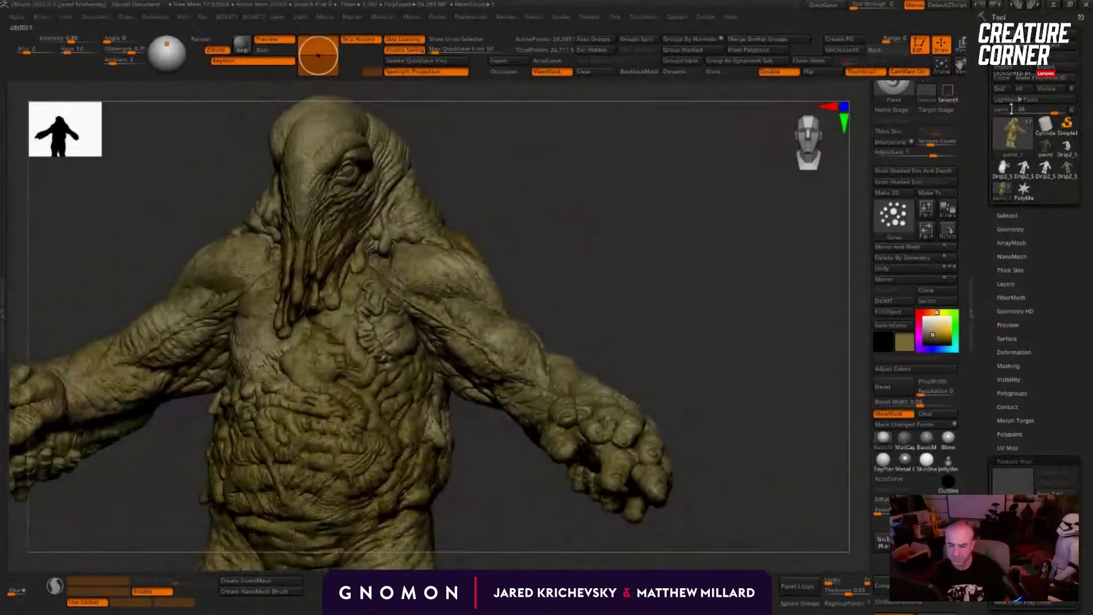
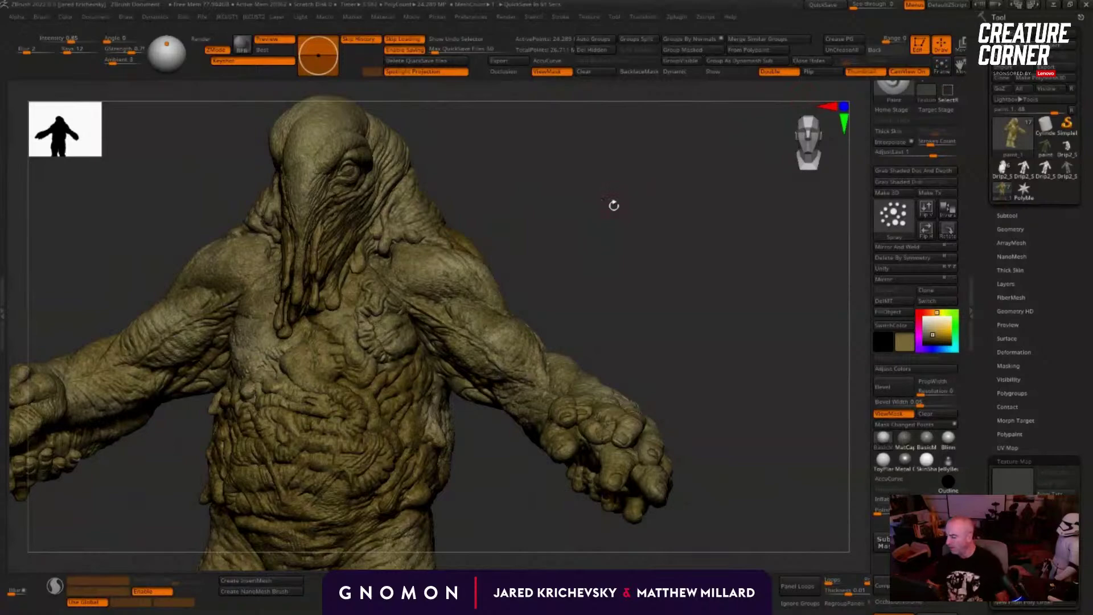
pyautogui.moveTo(535, 221); pyautogui.dragTo(569, 239)
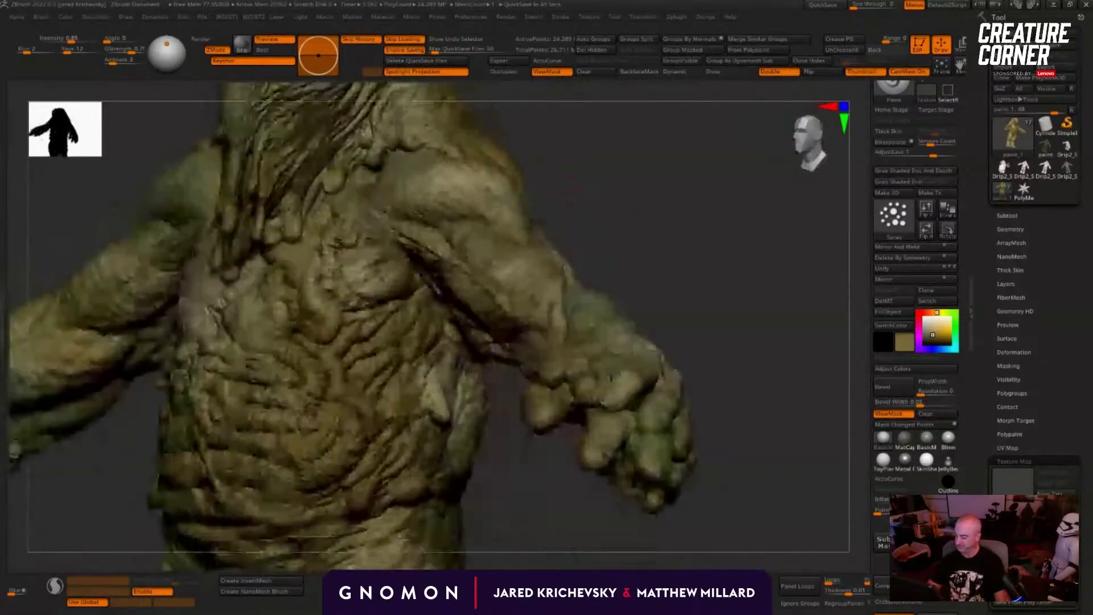
pyautogui.keyDown('alt'); pyautogui.moveTo(336, 554); pyautogui.dragTo(411, 154); pyautogui.keyUp('alt')
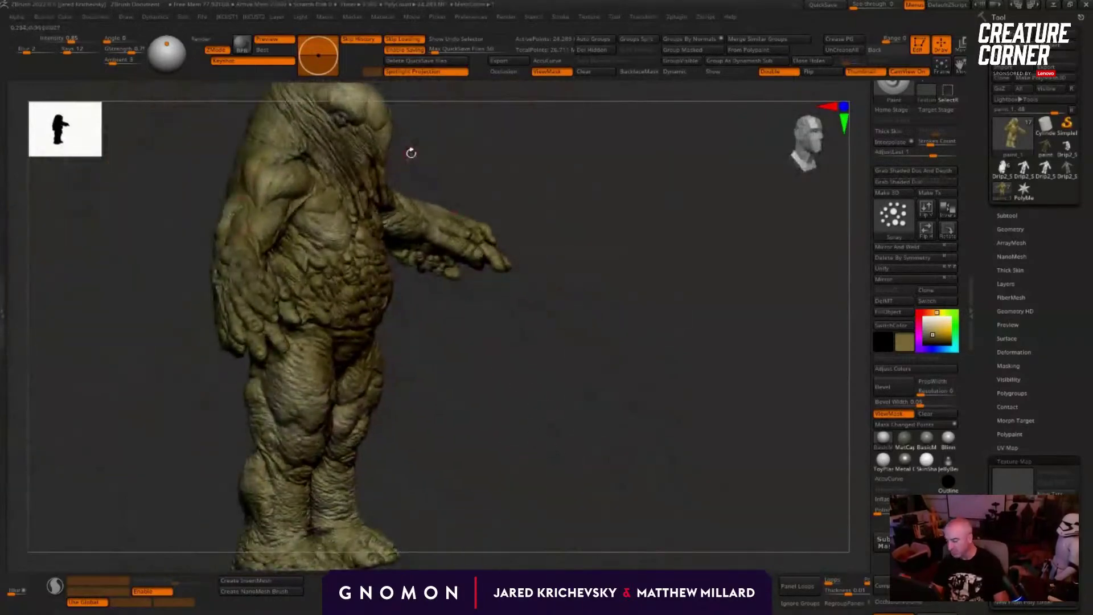
pyautogui.moveTo(550, 429); pyautogui.dragTo(541, 417)
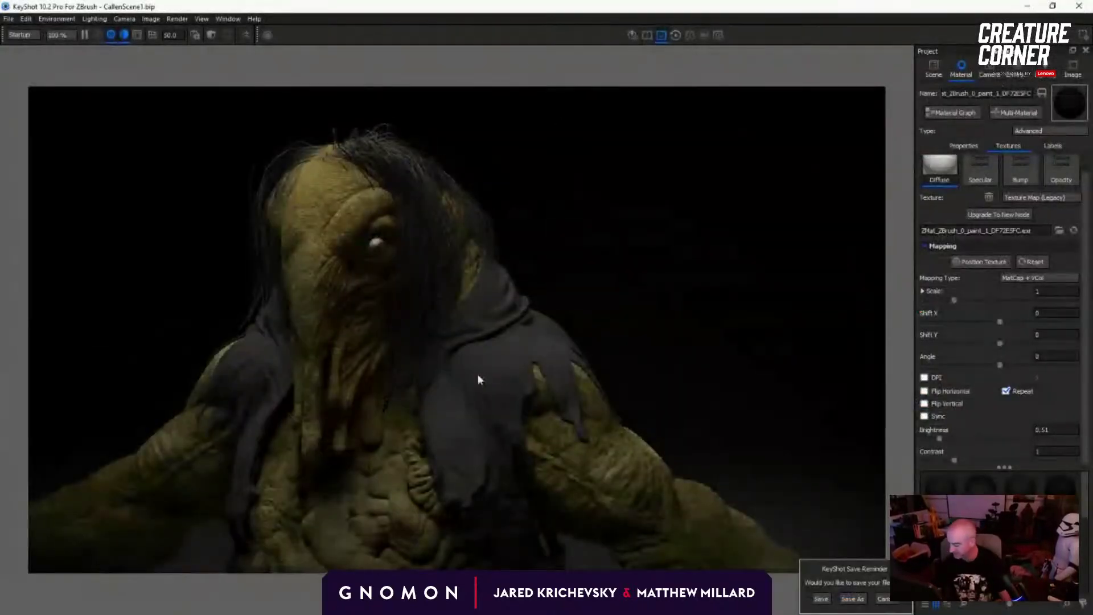
# Step: Switch to KeyShot and examine the creature's head, torso and arms in the render from several angles
pyautogui.moveTo(477, 374); pyautogui.dragTo(512, 361)
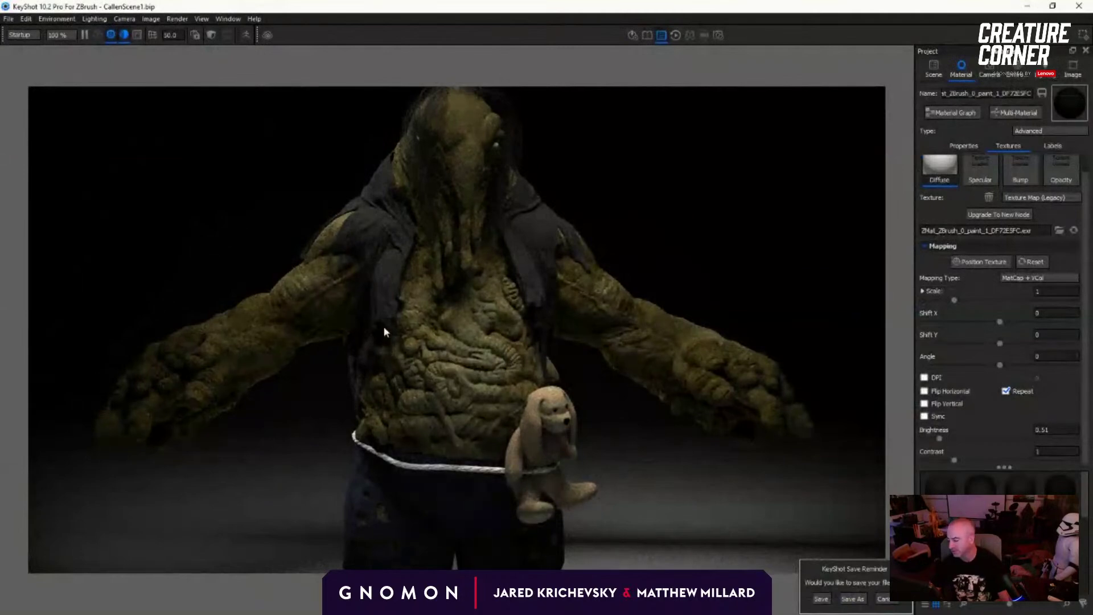
pyautogui.moveTo(384, 327); pyautogui.dragTo(334, 353)
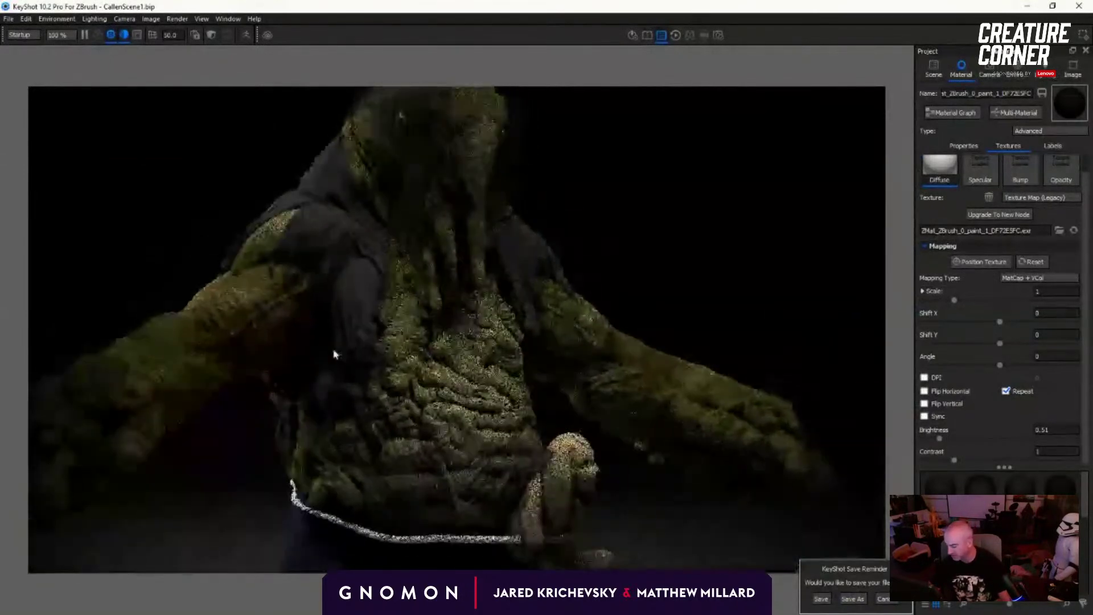
pyautogui.moveTo(226, 305); pyautogui.dragTo(507, 280)
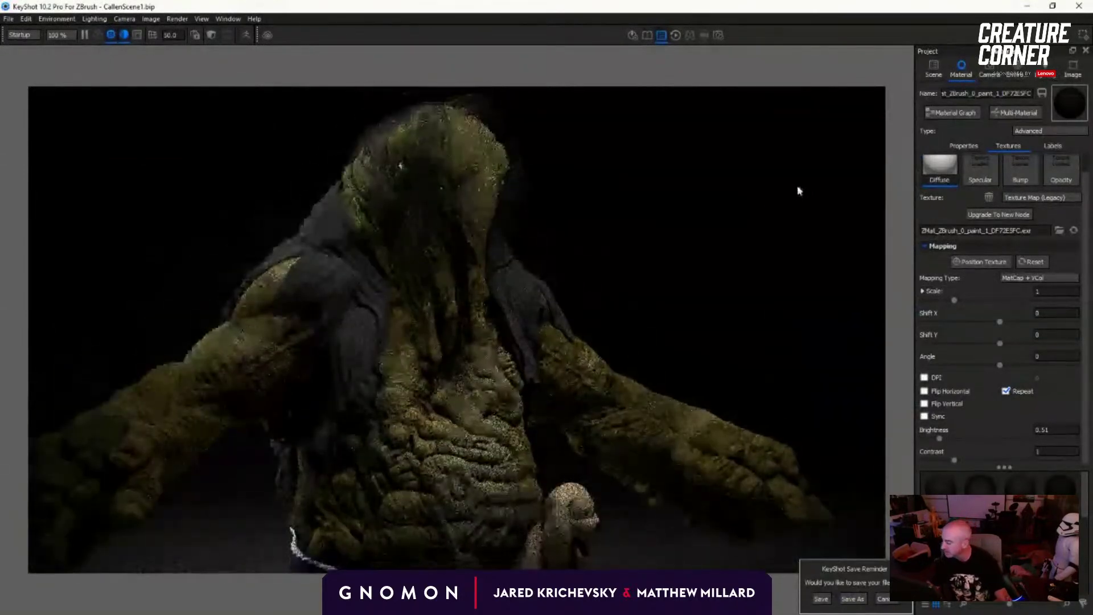
# Step: Toggle the key light off and on to check its effect, and set its spotlight power to 460.5 watts
pyautogui.click(934, 69)
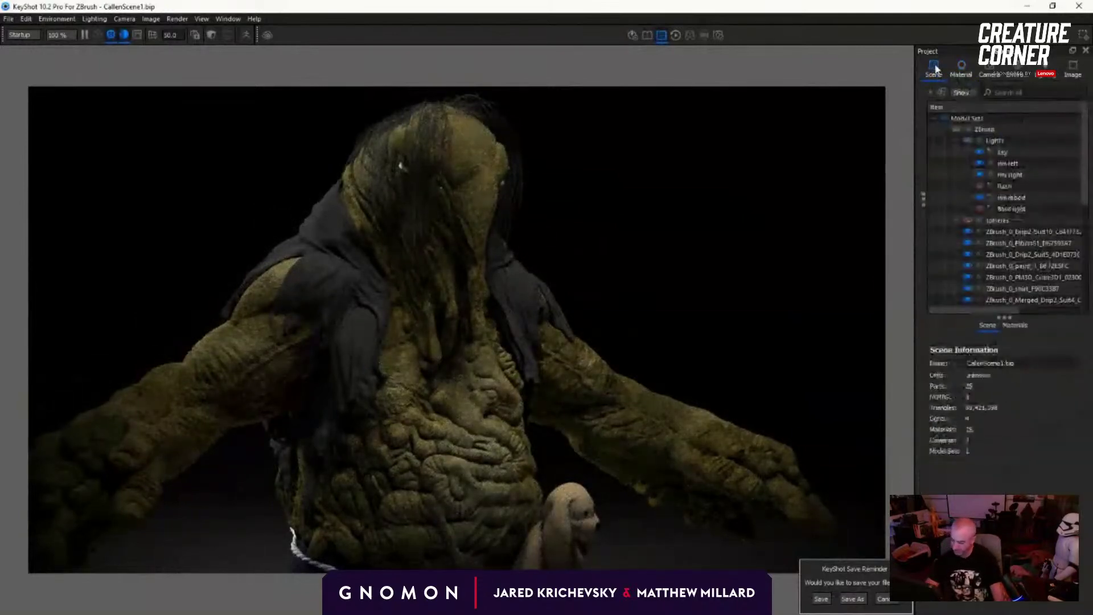
pyautogui.click(446, 437)
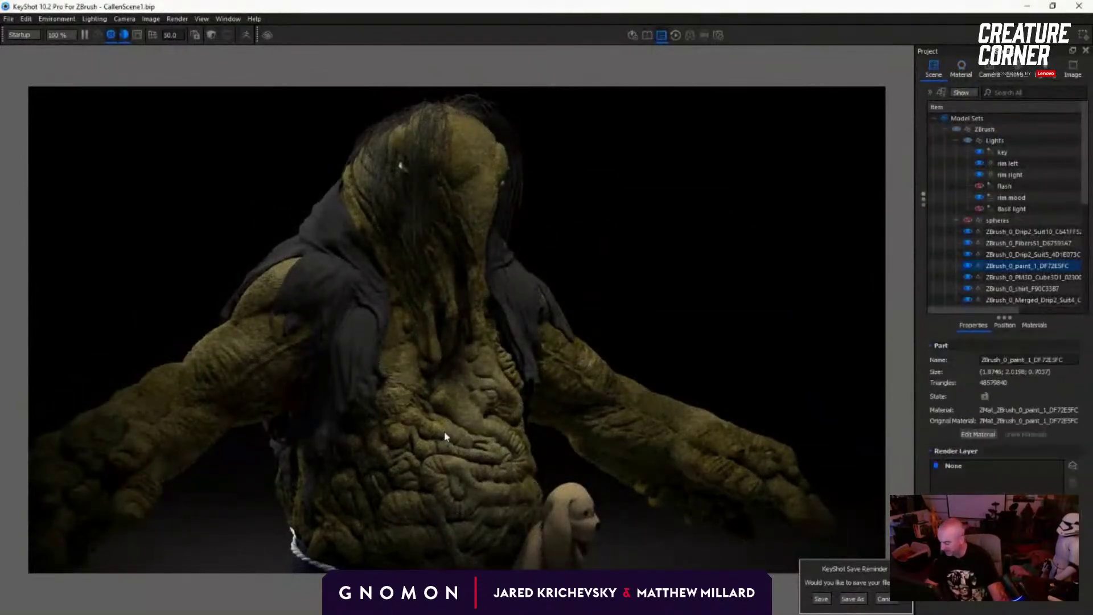
pyautogui.click(1002, 152)
pyautogui.click(977, 153)
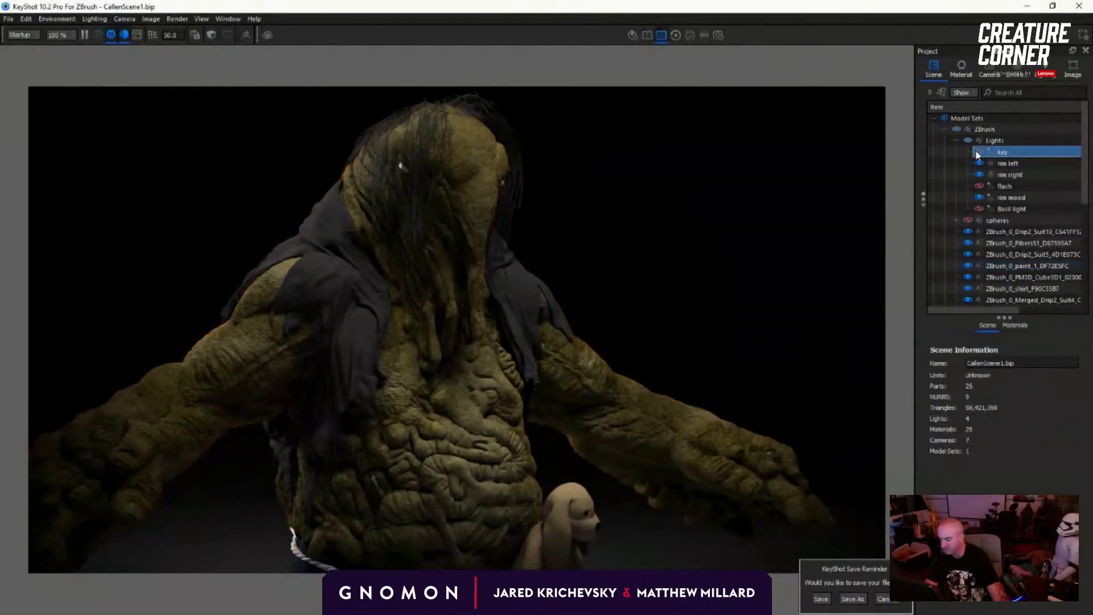
pyautogui.click(977, 153)
pyautogui.doubleClick(1031, 151)
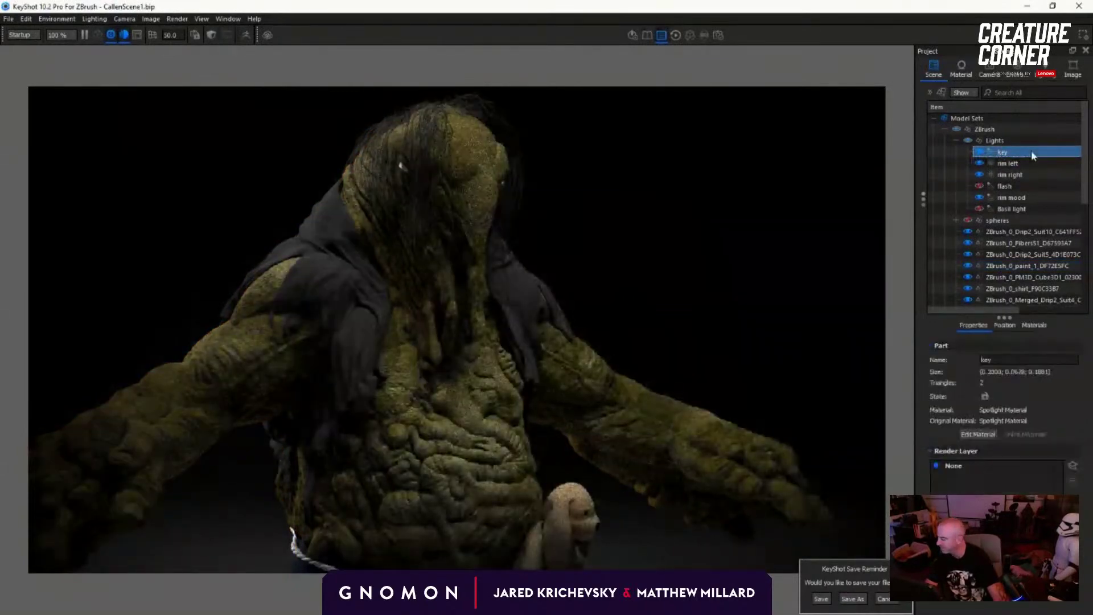
pyautogui.moveTo(998, 210); pyautogui.dragTo(1058, 215)
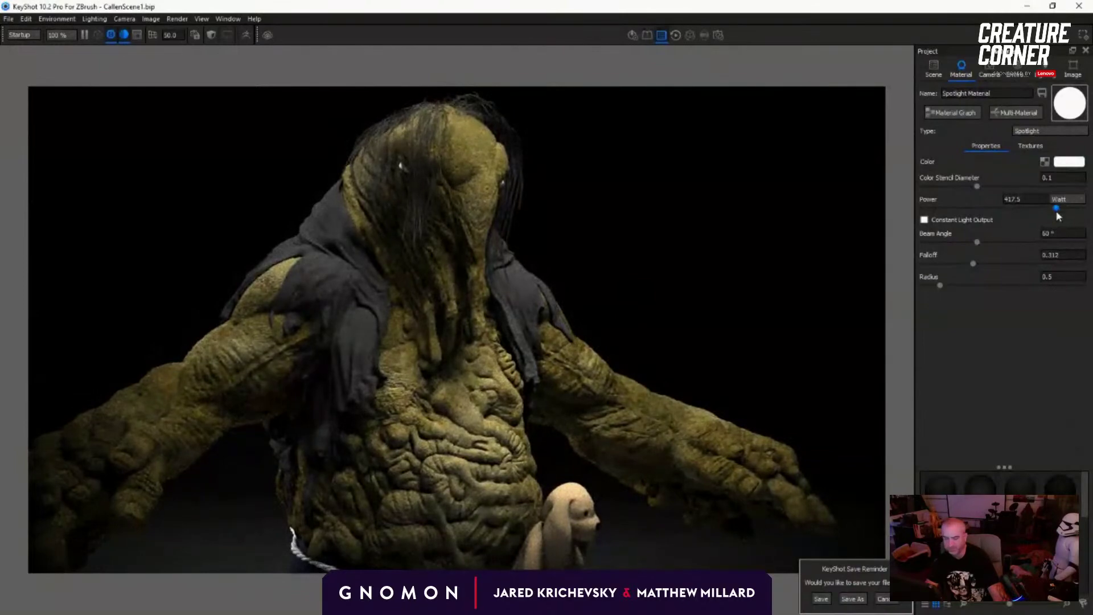
pyautogui.moveTo(1057, 215); pyautogui.dragTo(1071, 218)
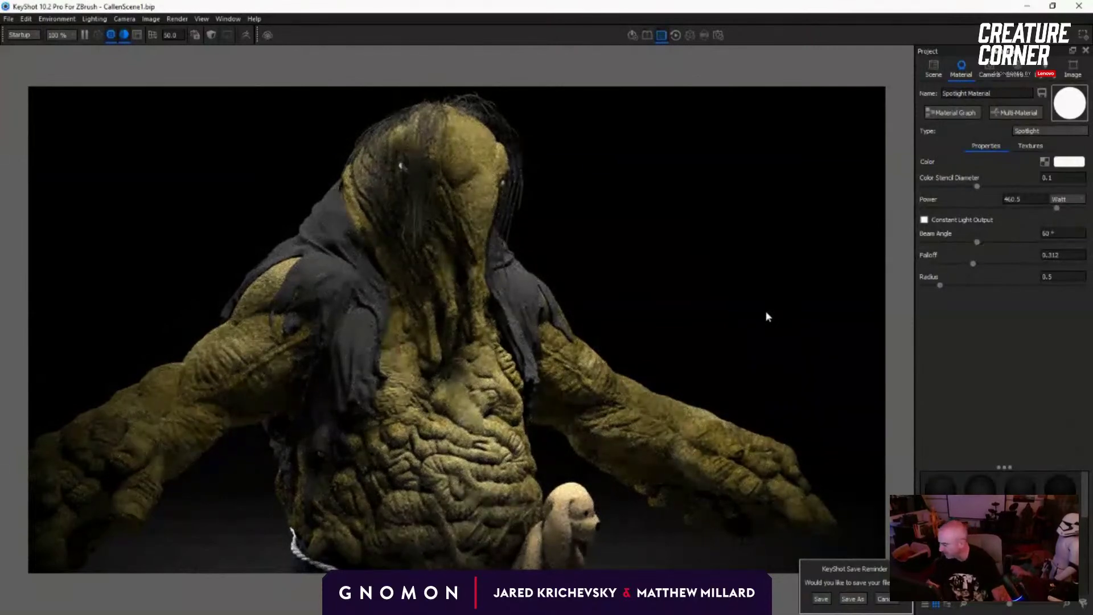
# Step: Apply the first skin material from the library's DRIP project folder to the creature's body and close the material library
pyautogui.press('m')
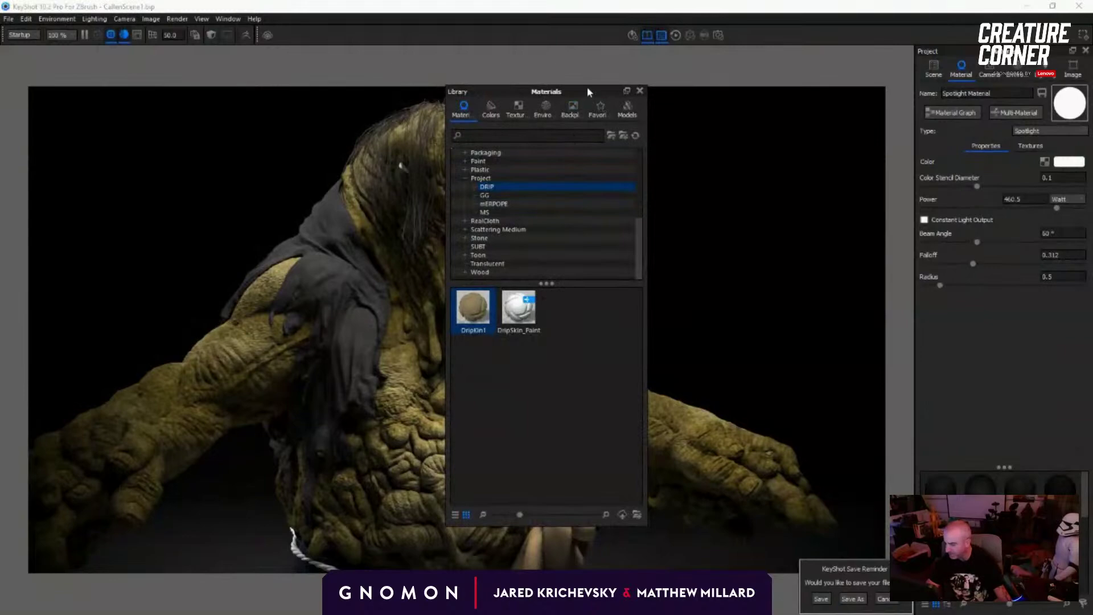
pyautogui.moveTo(587, 86); pyautogui.dragTo(717, 138)
pyautogui.moveTo(575, 142); pyautogui.dragTo(861, 144)
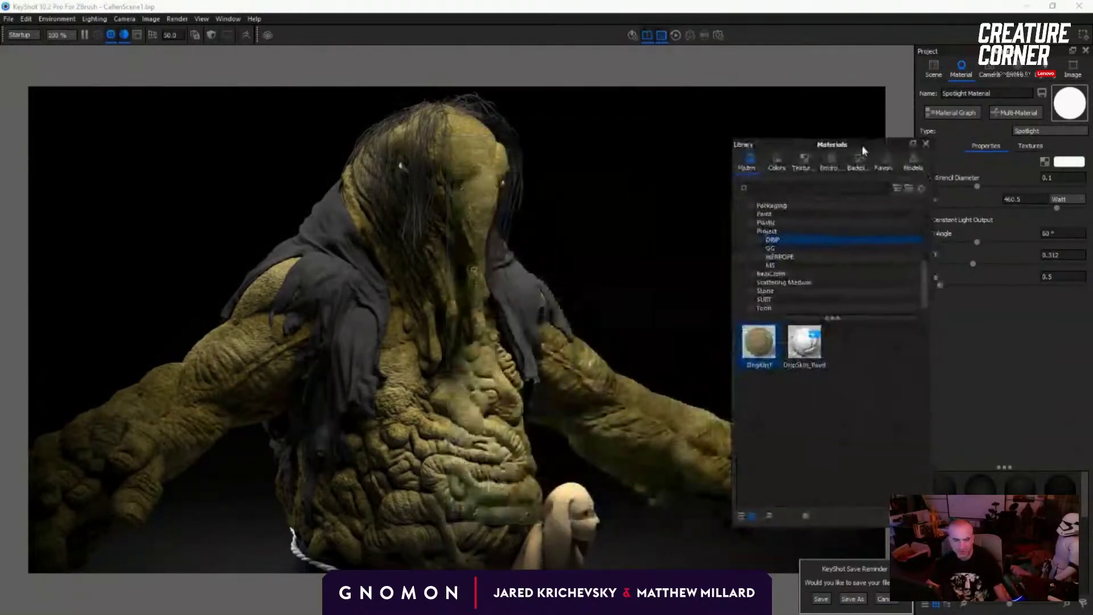
pyautogui.moveTo(759, 342); pyautogui.dragTo(500, 431)
pyautogui.moveTo(501, 433); pyautogui.dragTo(472, 438)
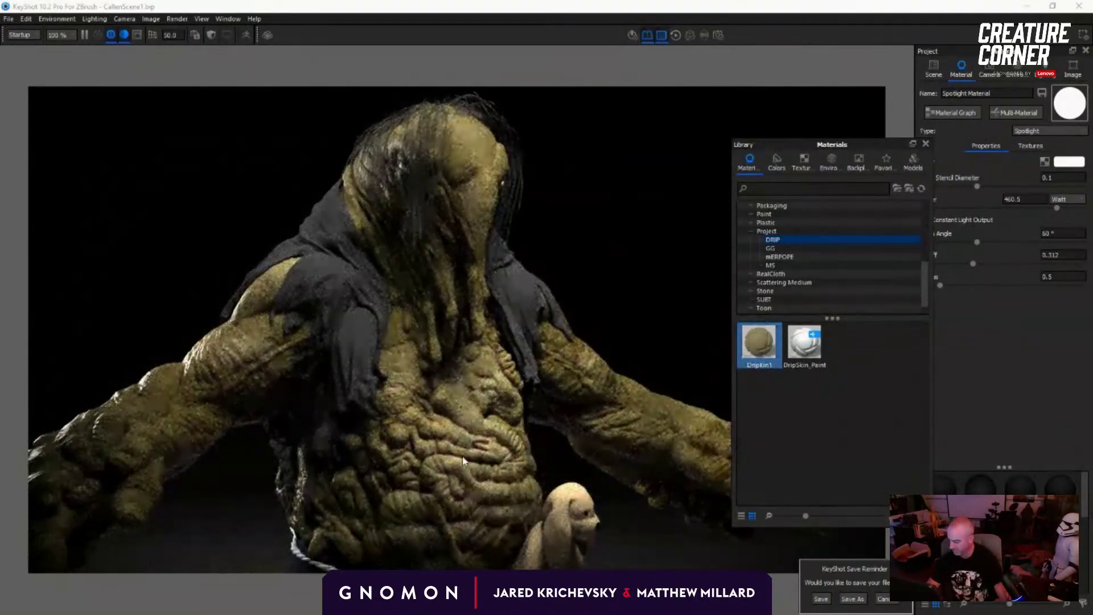
pyautogui.click(470, 488)
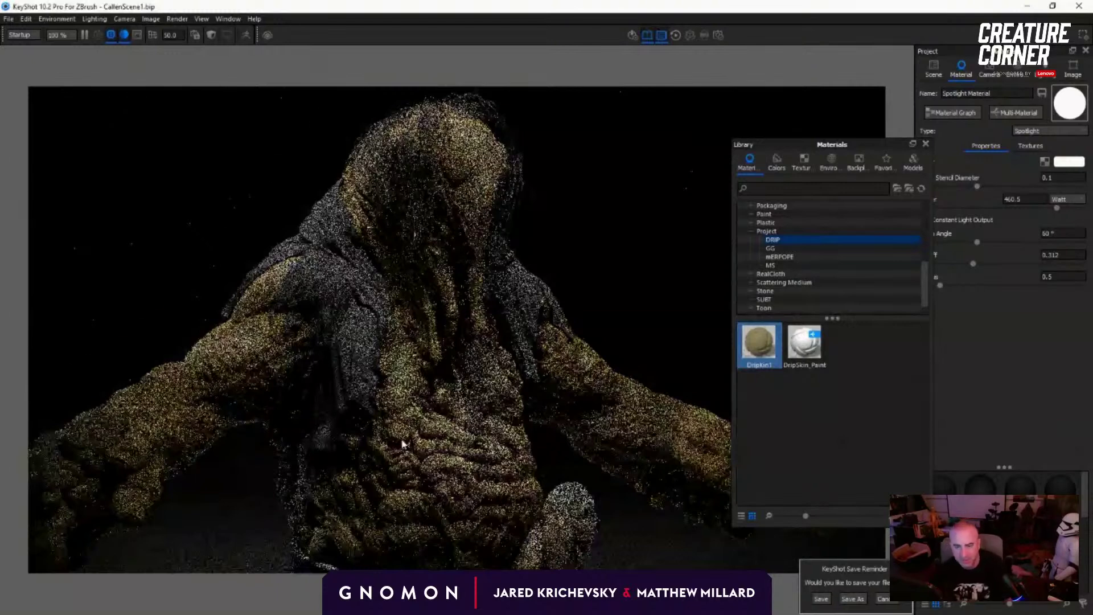
pyautogui.scroll(5, 507, 256)
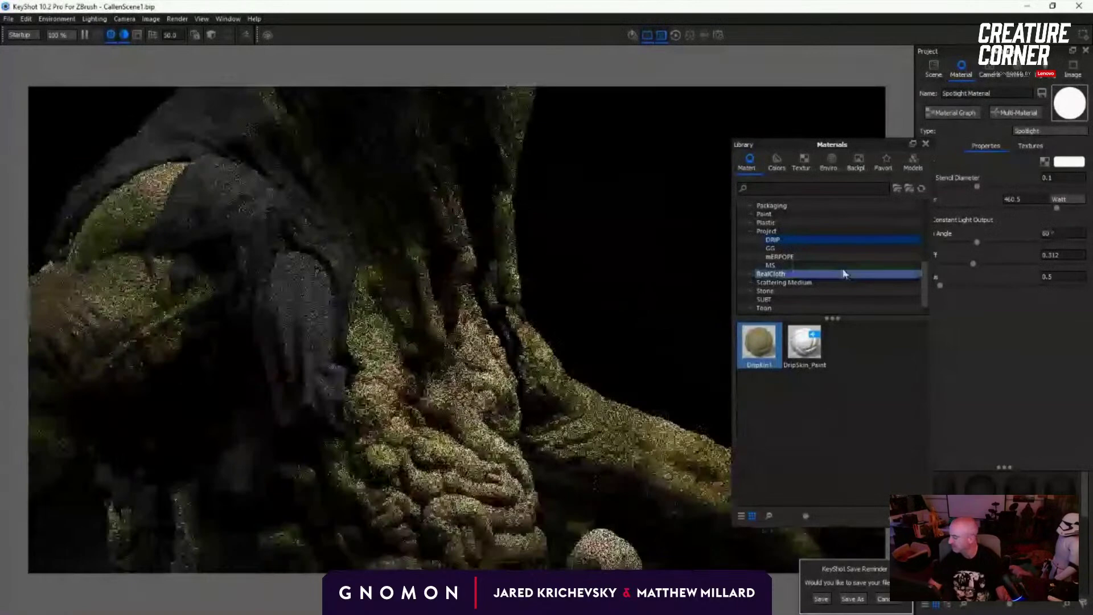
pyautogui.click(926, 144)
# Step: Check the new skin material on the creature's upper body and switch the view to Camera 1
pyautogui.scroll(-4, 590, 309)
pyautogui.moveTo(588, 312); pyautogui.dragTo(800, 237)
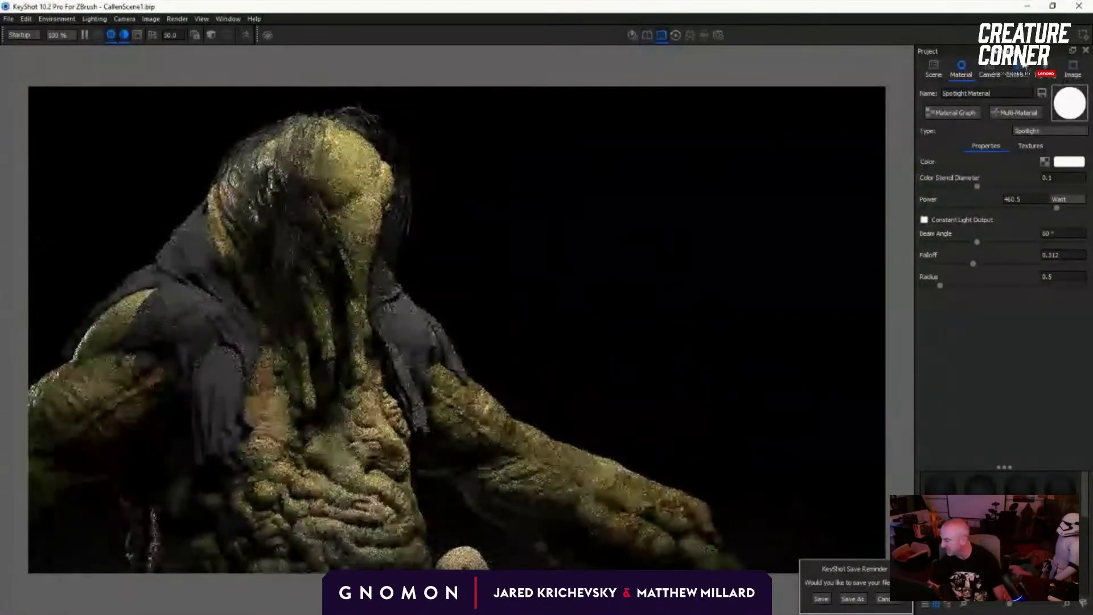
pyautogui.click(987, 69)
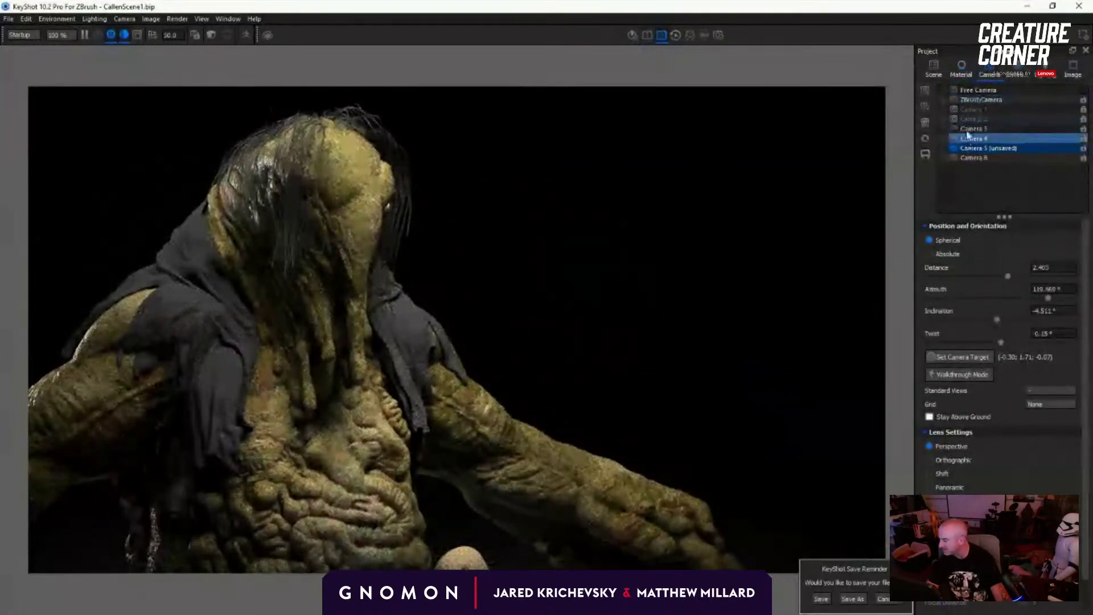
pyautogui.click(980, 110)
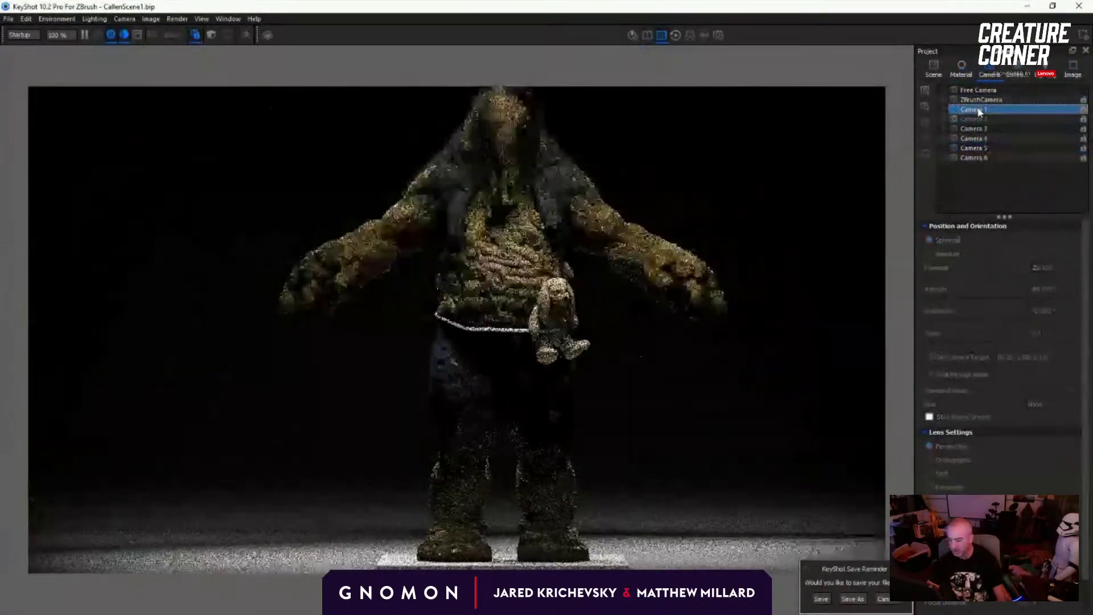
# Step: Undock the Project panel and move it inward over the edge of the render view
pyautogui.moveTo(734, 7); pyautogui.dragTo(745, 26)
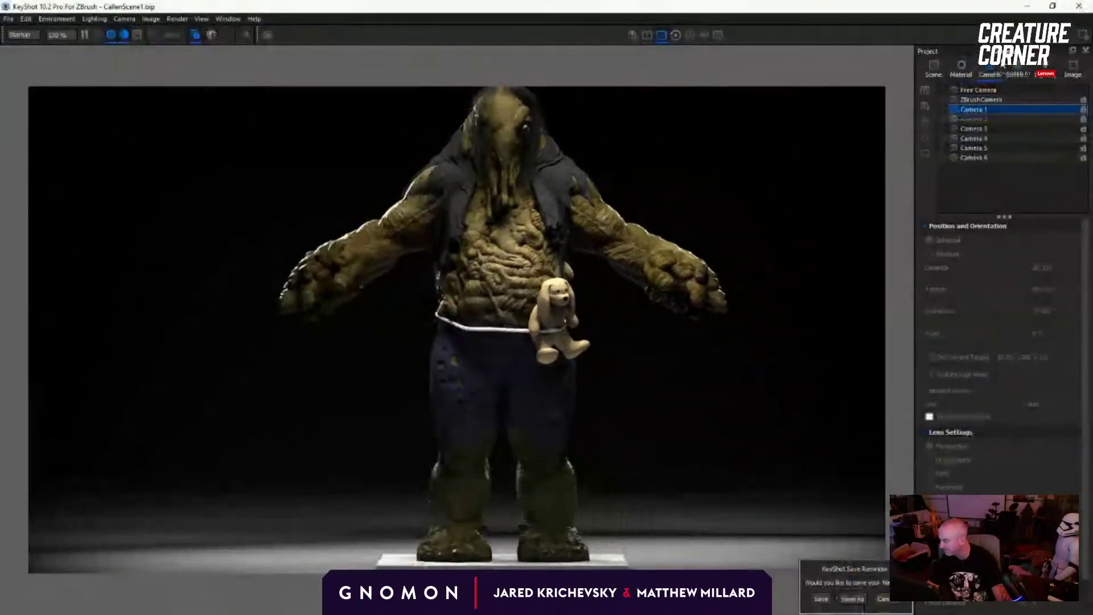
pyautogui.moveTo(1002, 54); pyautogui.dragTo(946, 54)
pyautogui.moveTo(863, 7); pyautogui.dragTo(814, 20)
pyautogui.click(1029, 16)
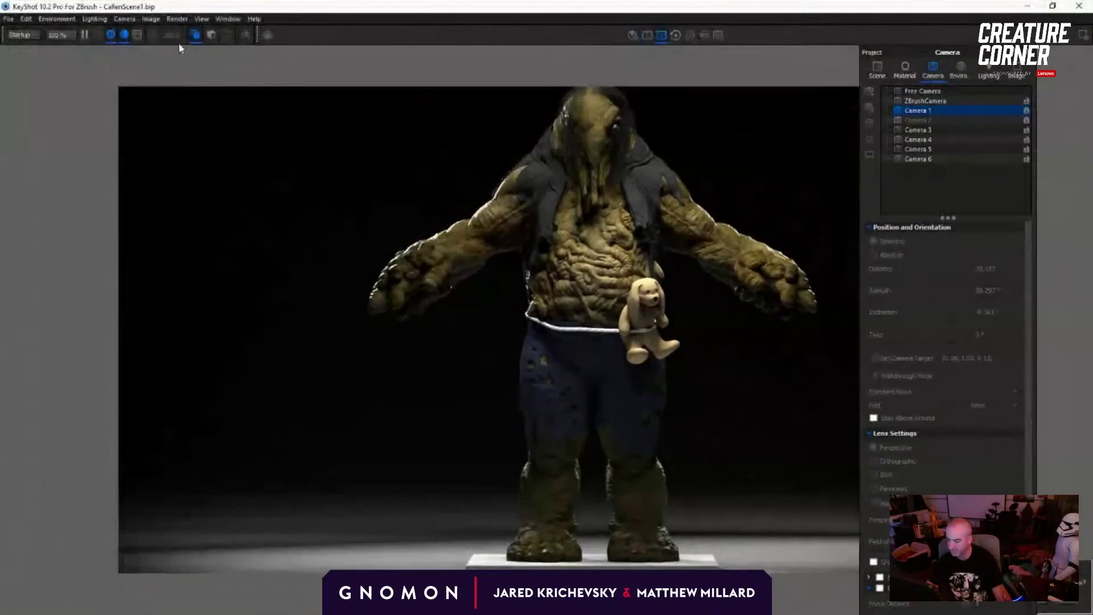
# Step: Review the creature through the saved views Camera 2, 3, 4, 5 and 6
pyautogui.click(914, 121)
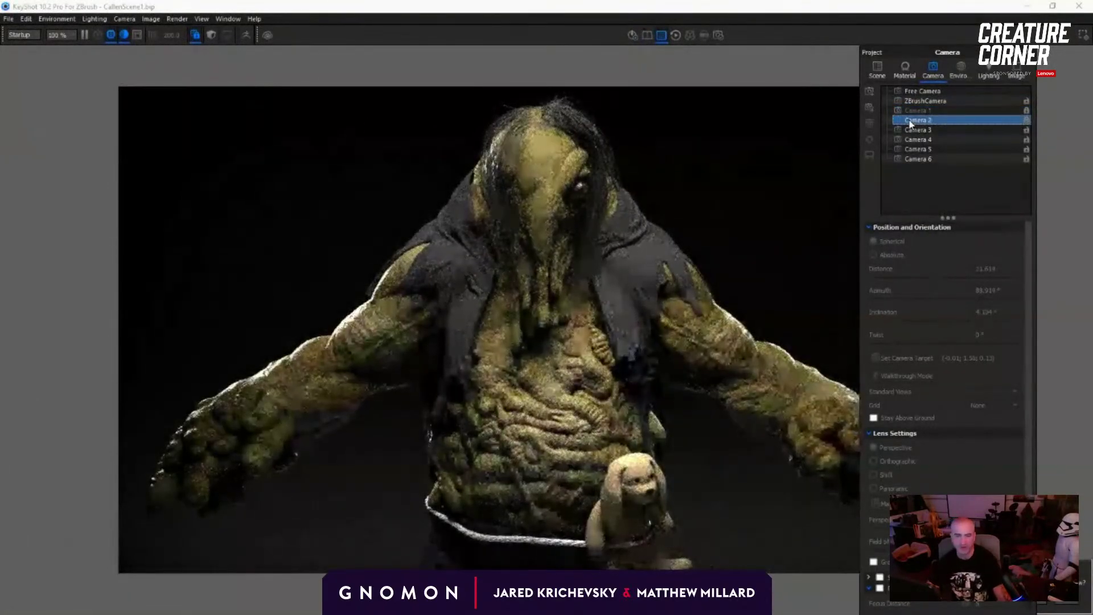
pyautogui.click(913, 131)
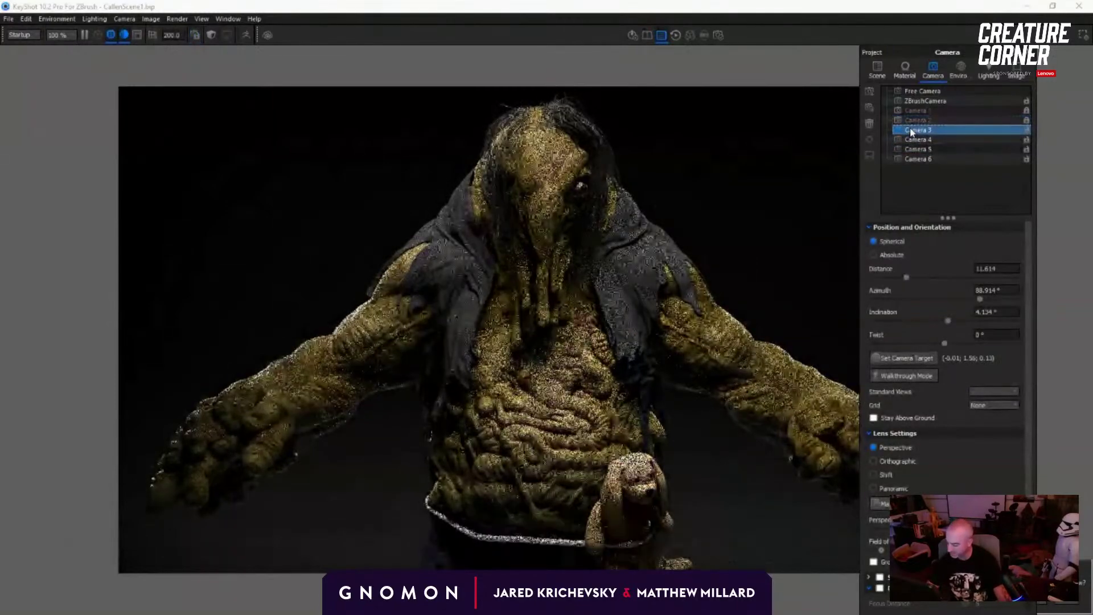
pyautogui.click(914, 140)
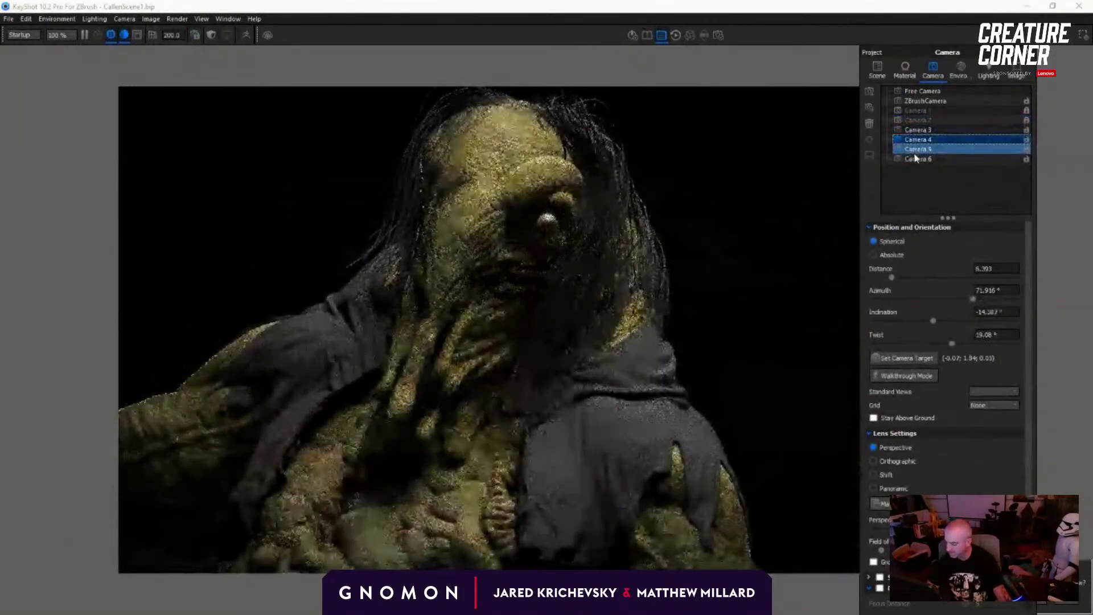
pyautogui.click(916, 150)
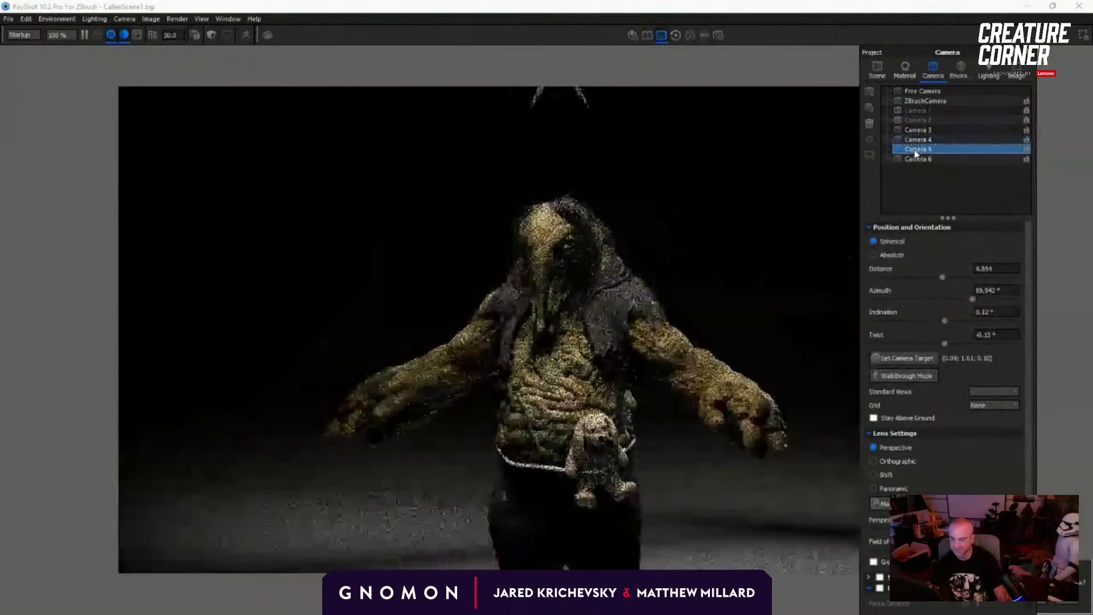
pyautogui.click(918, 160)
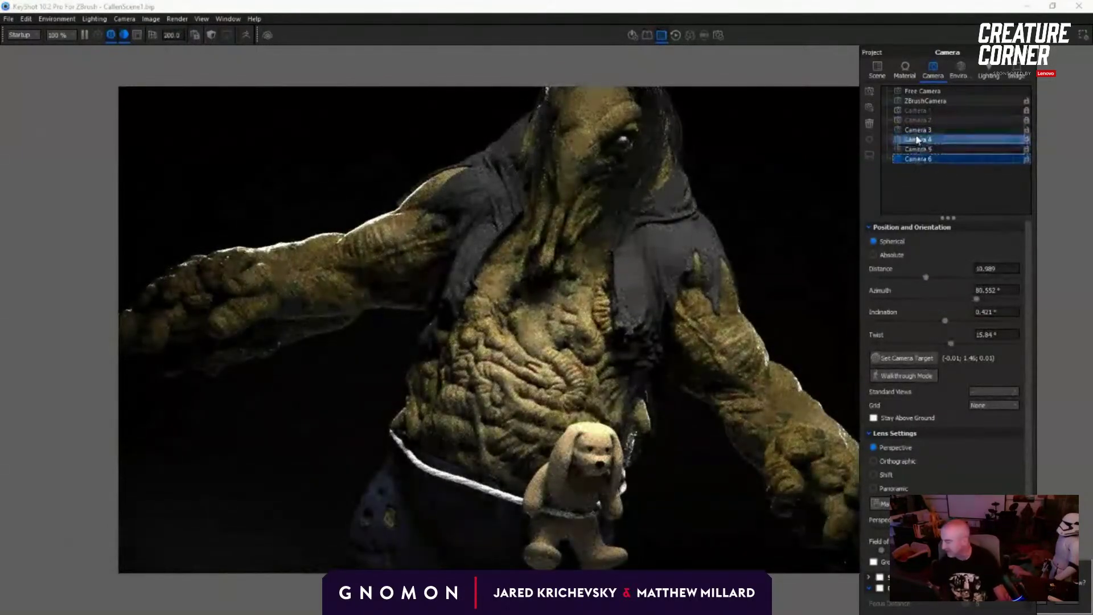
# Step: Switch through Camera 1 to the Free Camera, orbit to the creature's side, and shift the KeyShot window aside
pyautogui.click(925, 111)
pyautogui.click(925, 92)
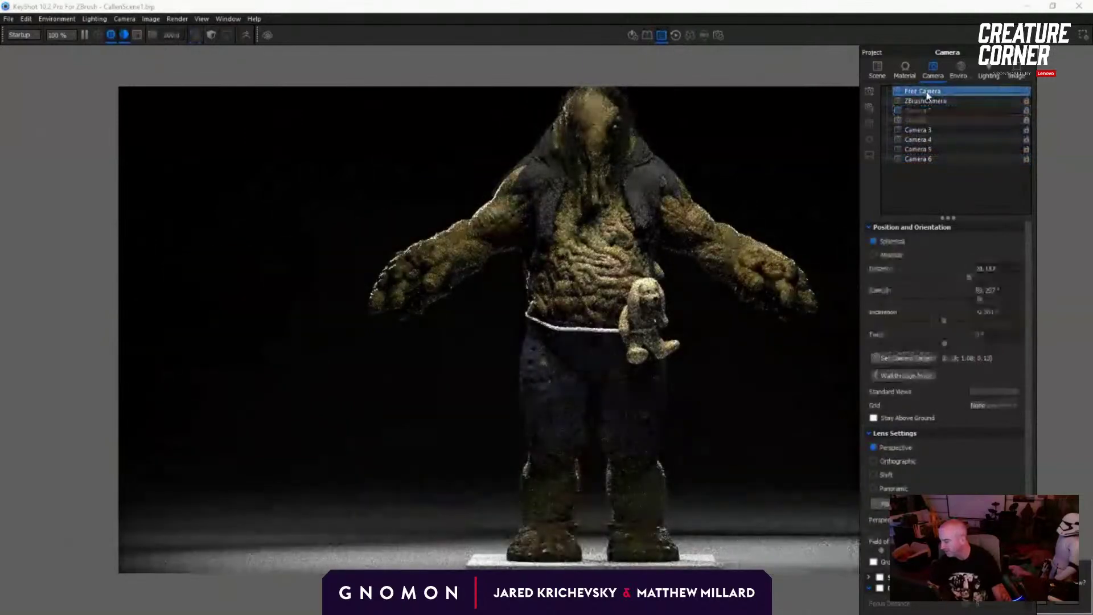
pyautogui.moveTo(426, 401); pyautogui.dragTo(541, 405)
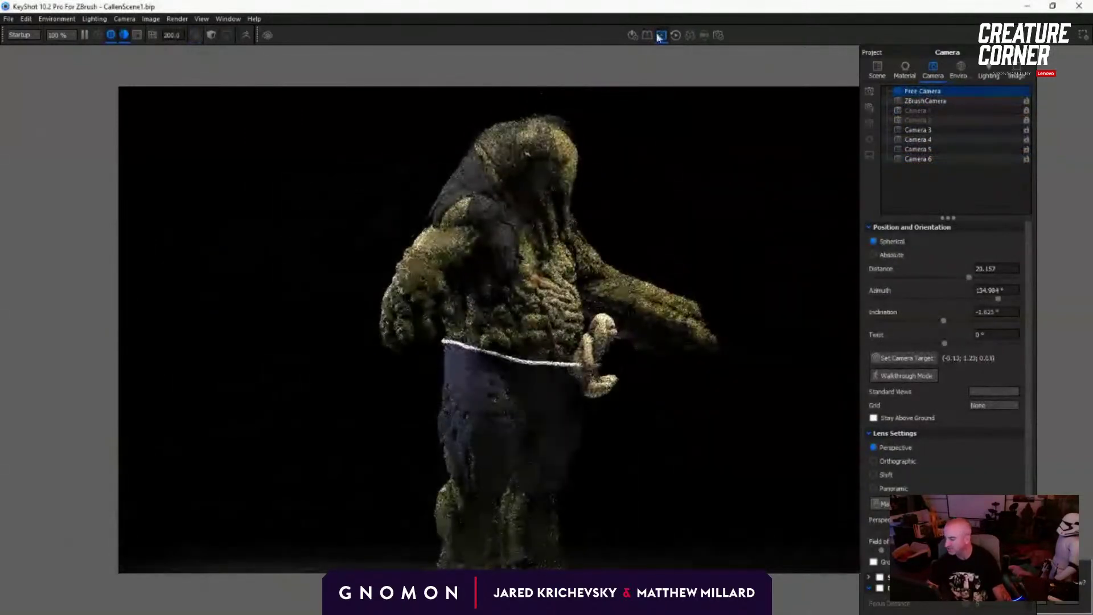
pyautogui.moveTo(661, 9); pyautogui.dragTo(568, 26)
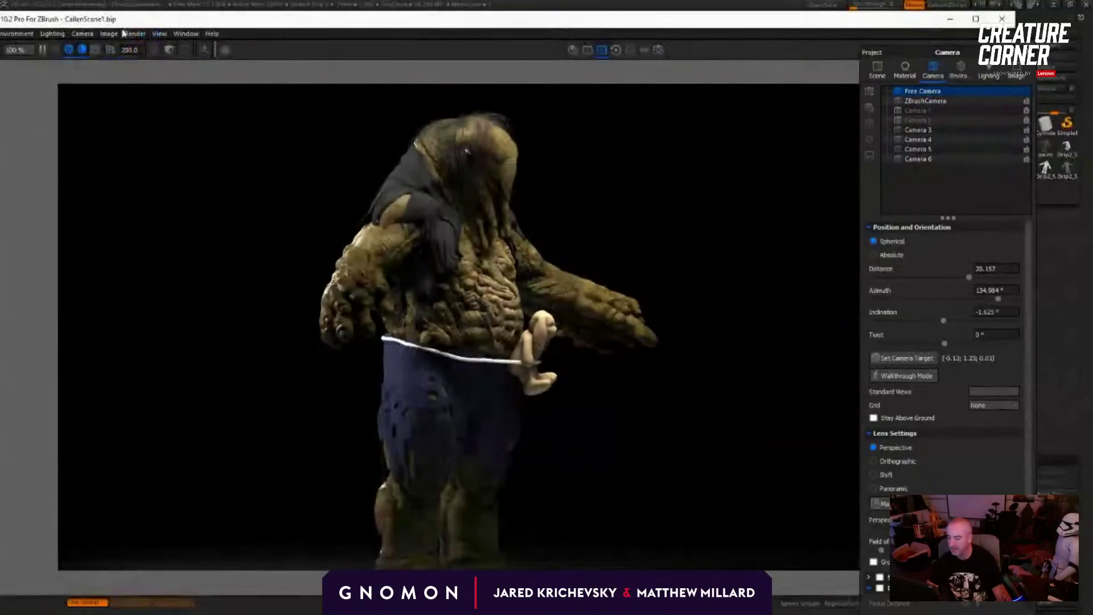
# Step: Unlock the render view's resolution and maximize the KeyShot window
pyautogui.click(143, 34)
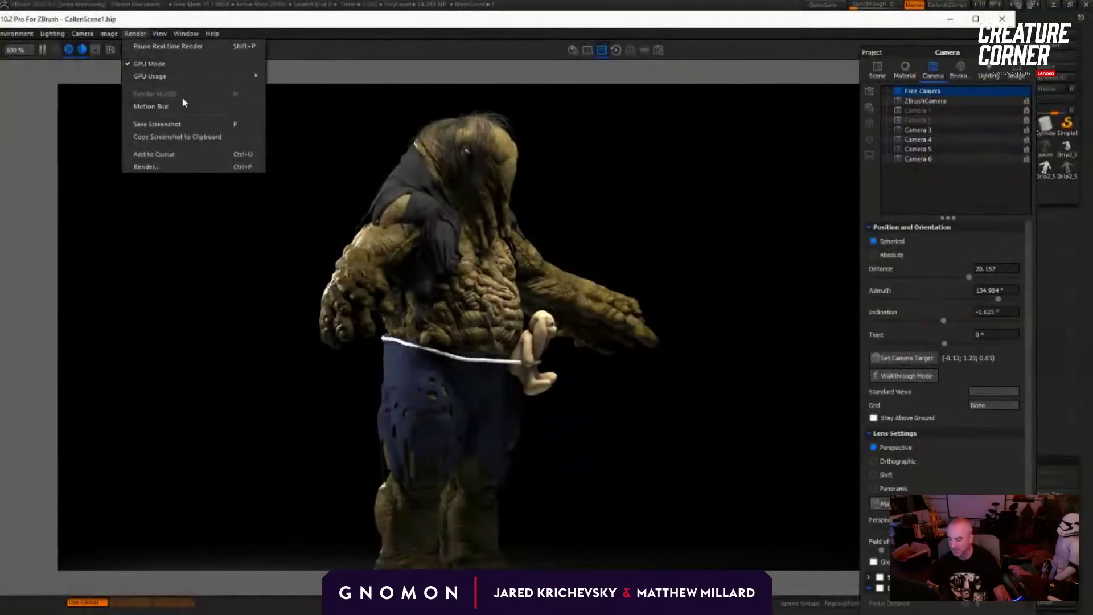
pyautogui.click(108, 34)
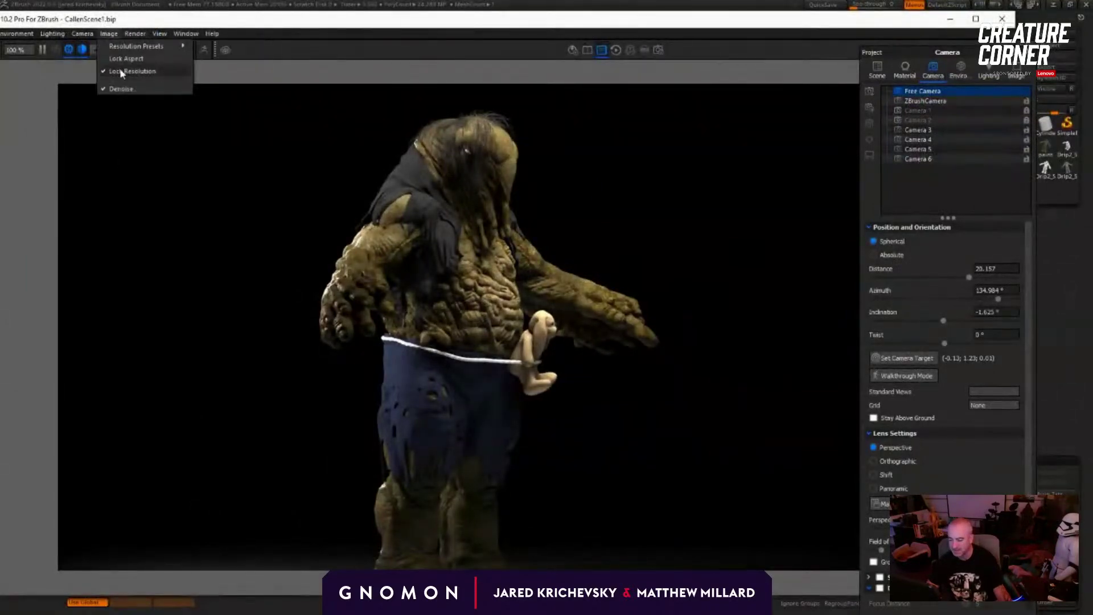
pyautogui.click(121, 71)
pyautogui.click(975, 19)
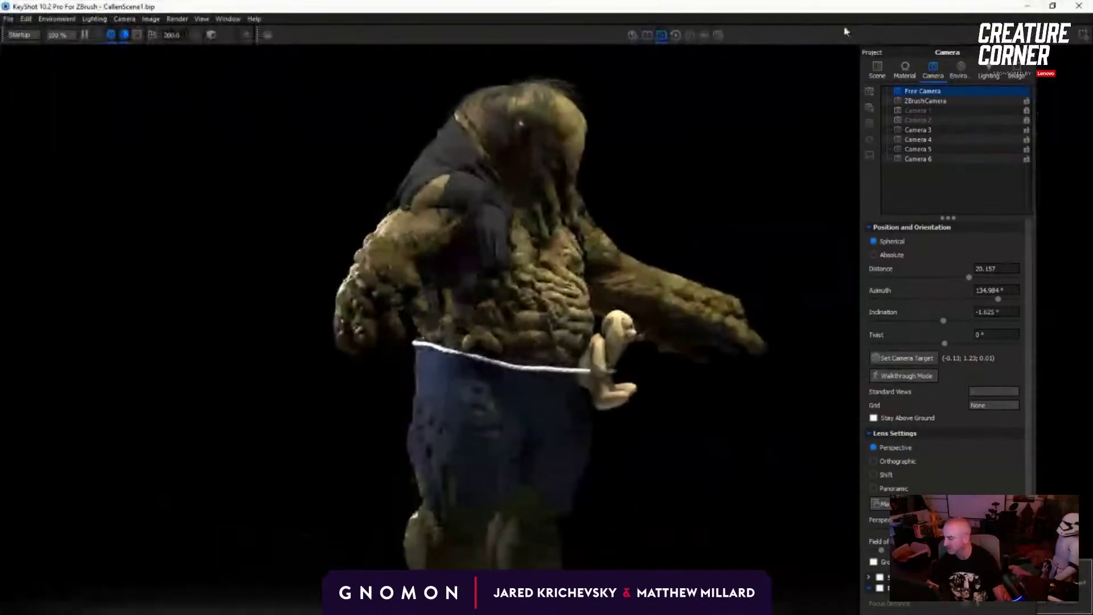
# Step: Examine the creature's head, hair and ragged collar up close from the side
pyautogui.moveTo(523, 304); pyautogui.dragTo(496, 433, button='middle')
pyautogui.scroll(6, 476, 329)
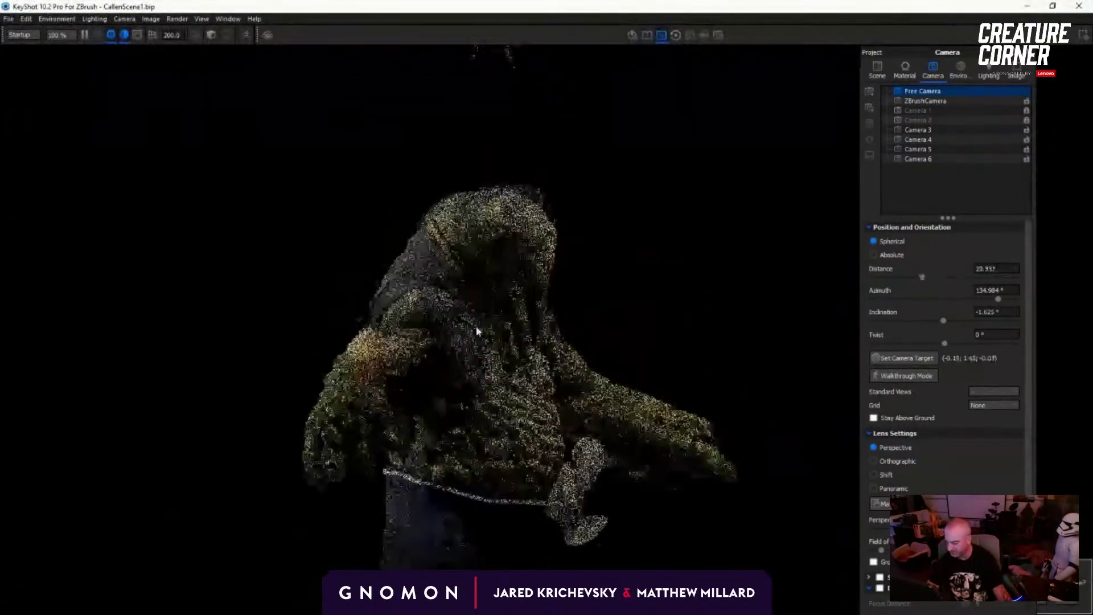
pyautogui.moveTo(532, 211); pyautogui.dragTo(549, 295, button='middle')
pyautogui.moveTo(549, 295); pyautogui.dragTo(564, 286)
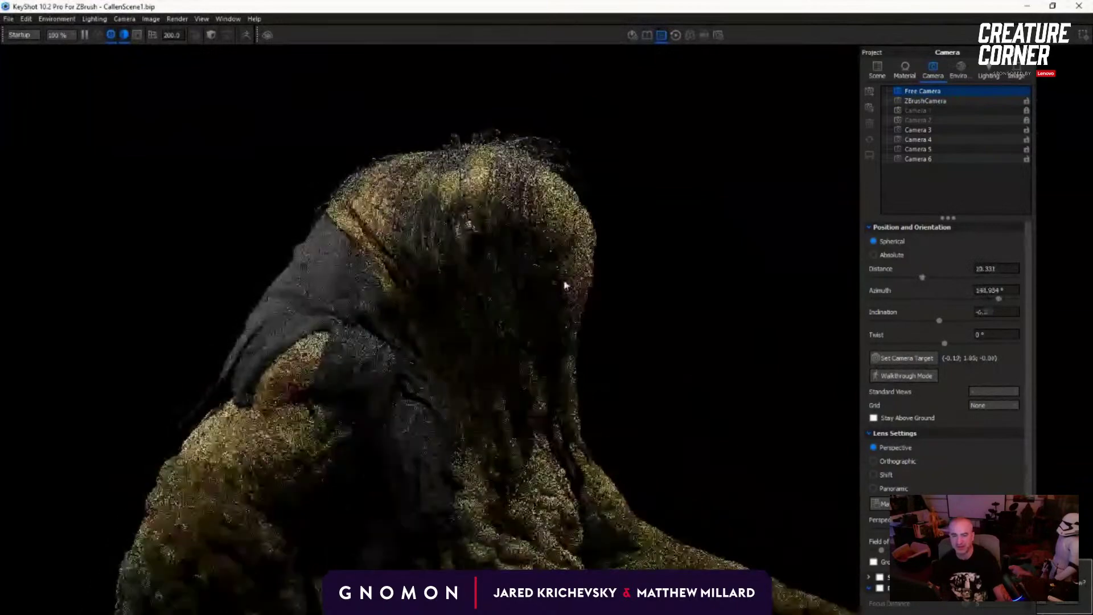
pyautogui.scroll(4, 576, 262)
pyautogui.moveTo(663, 242); pyautogui.dragTo(677, 312, button='middle')
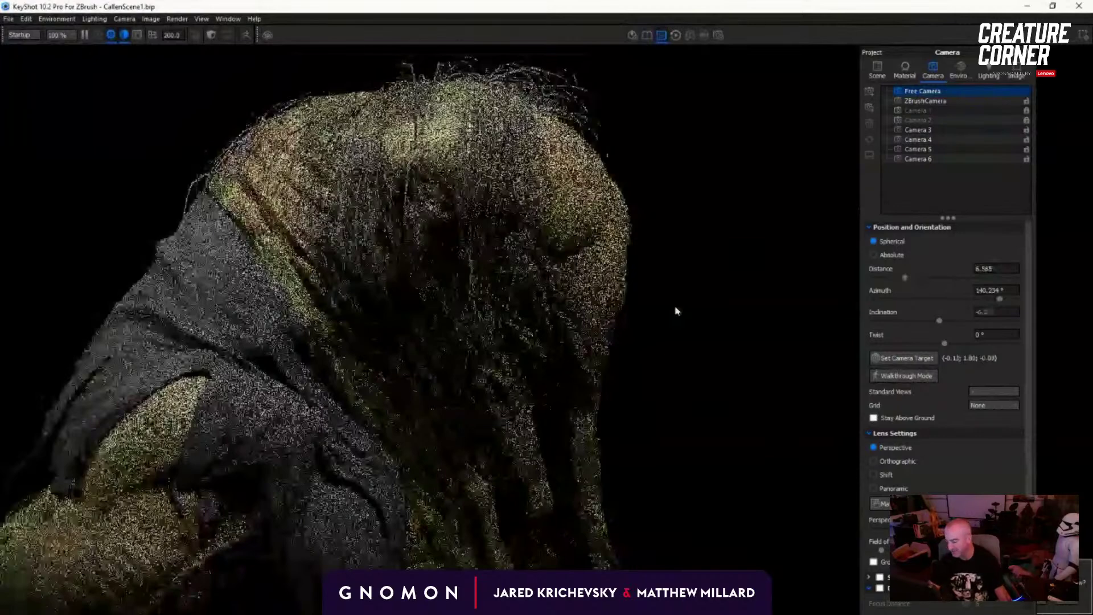
pyautogui.moveTo(677, 311); pyautogui.dragTo(781, 307)
pyautogui.scroll(1, 782, 307)
pyautogui.moveTo(781, 308); pyautogui.dragTo(837, 270, button='middle')
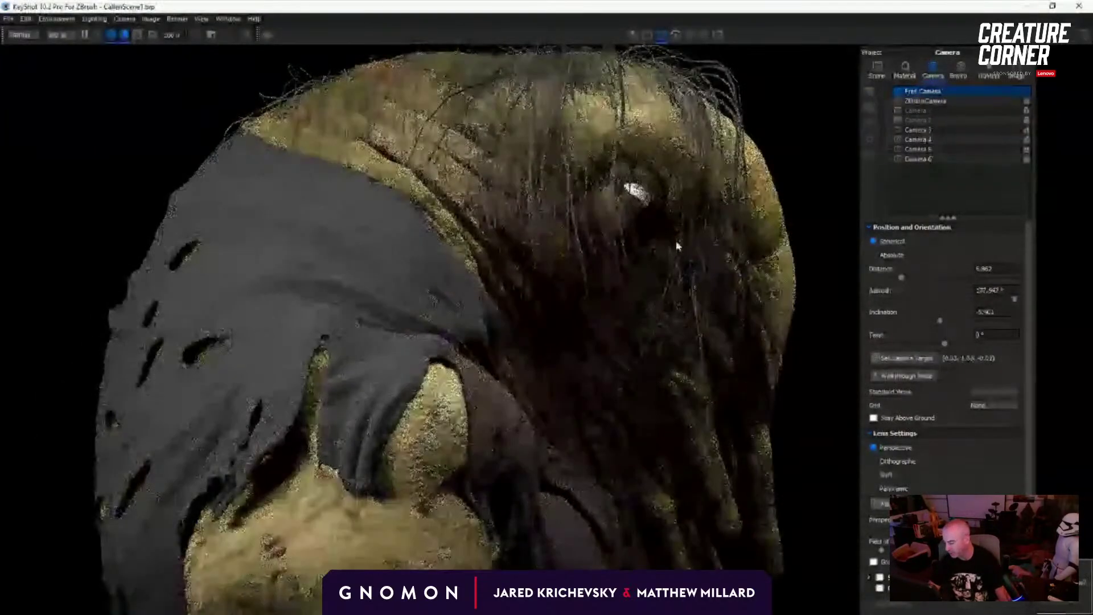
# Step: Orbit around the creature to inspect its face, shoulders and arm from the front and opposite side
pyautogui.moveTo(675, 241); pyautogui.dragTo(580, 209)
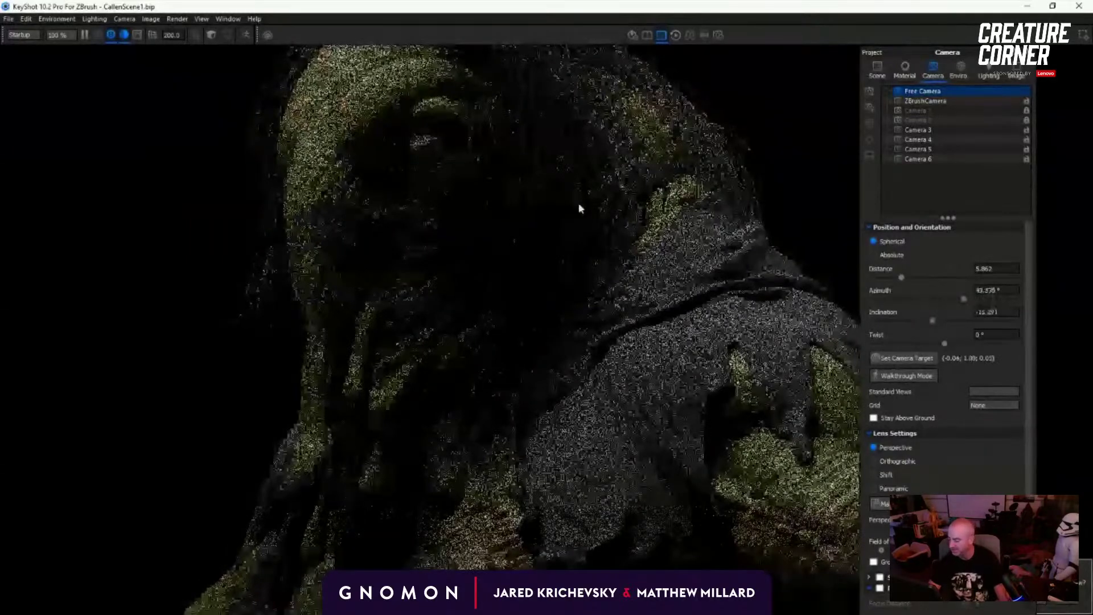
pyautogui.moveTo(579, 209); pyautogui.dragTo(813, 284)
pyautogui.scroll(2, 813, 283)
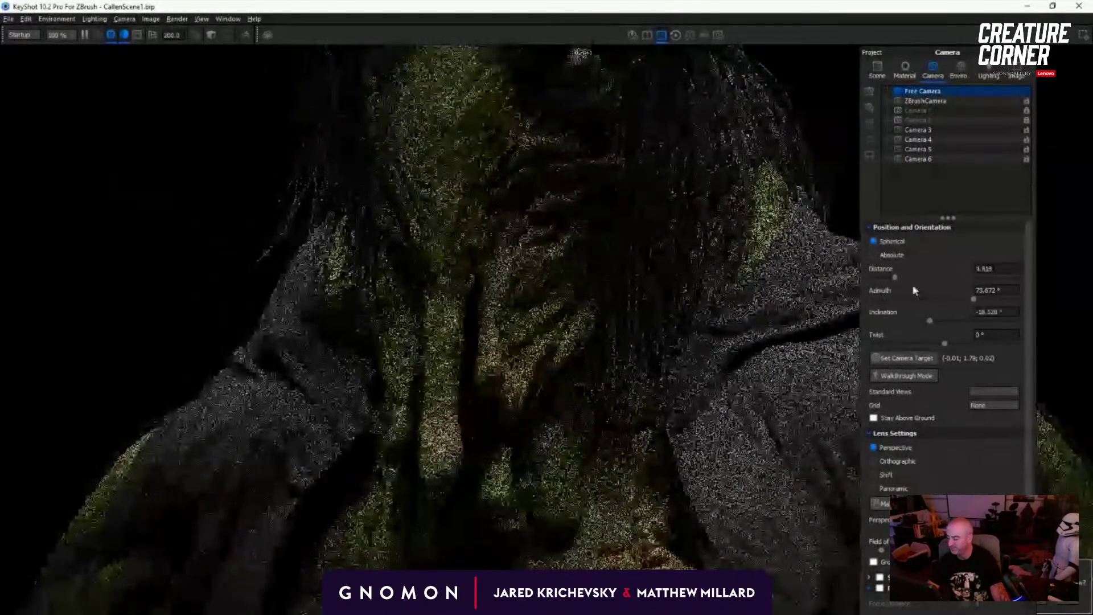
pyautogui.scroll(-1, 825, 257)
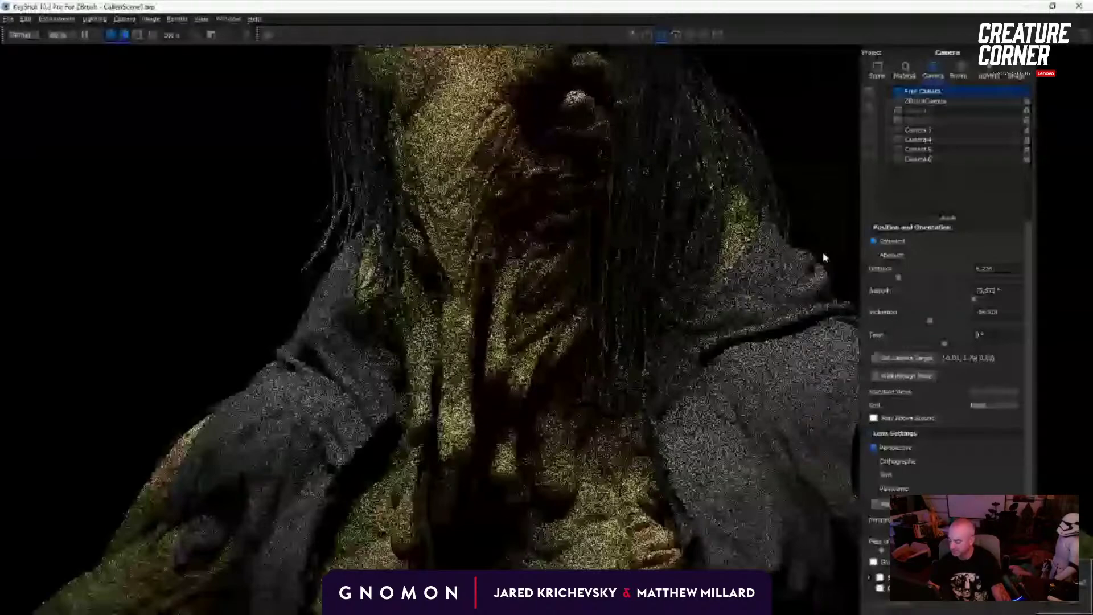
pyautogui.moveTo(825, 257); pyautogui.dragTo(302, 251)
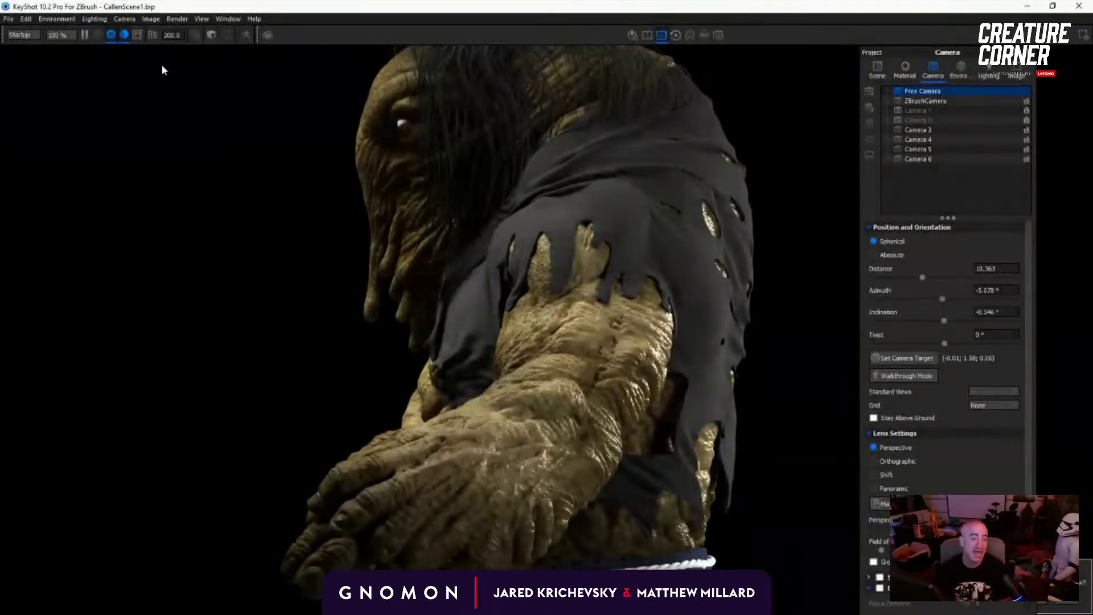
pyautogui.moveTo(130, 184); pyautogui.dragTo(443, 193)
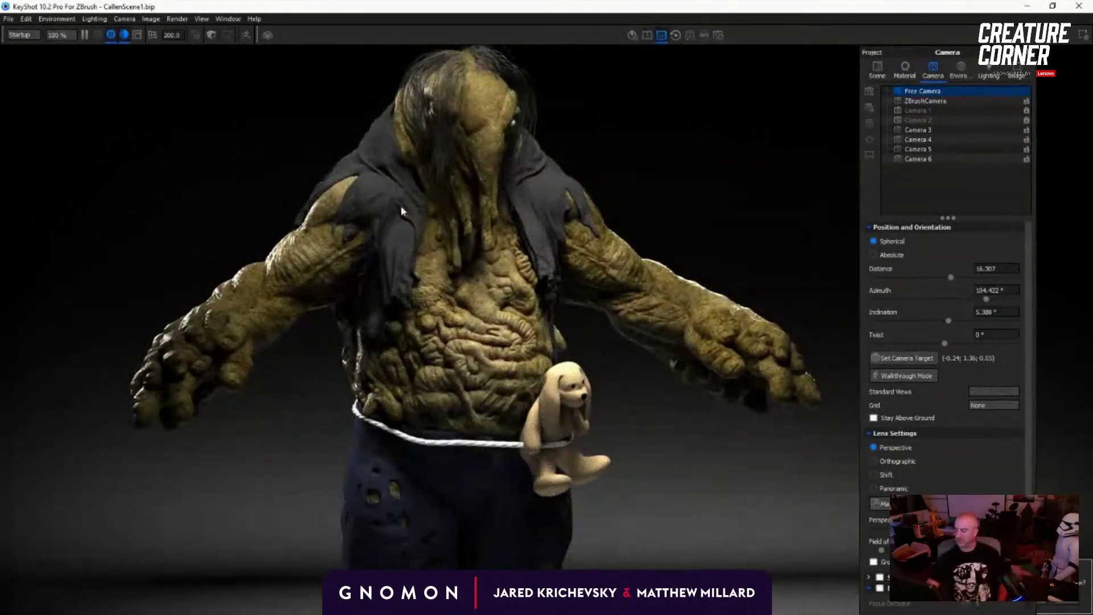
# Step: Open the arm skin's DripKin1 #2 material in the Material Graph and spread out its Translucent and Material nodes
pyautogui.scroll(5, 790, 267)
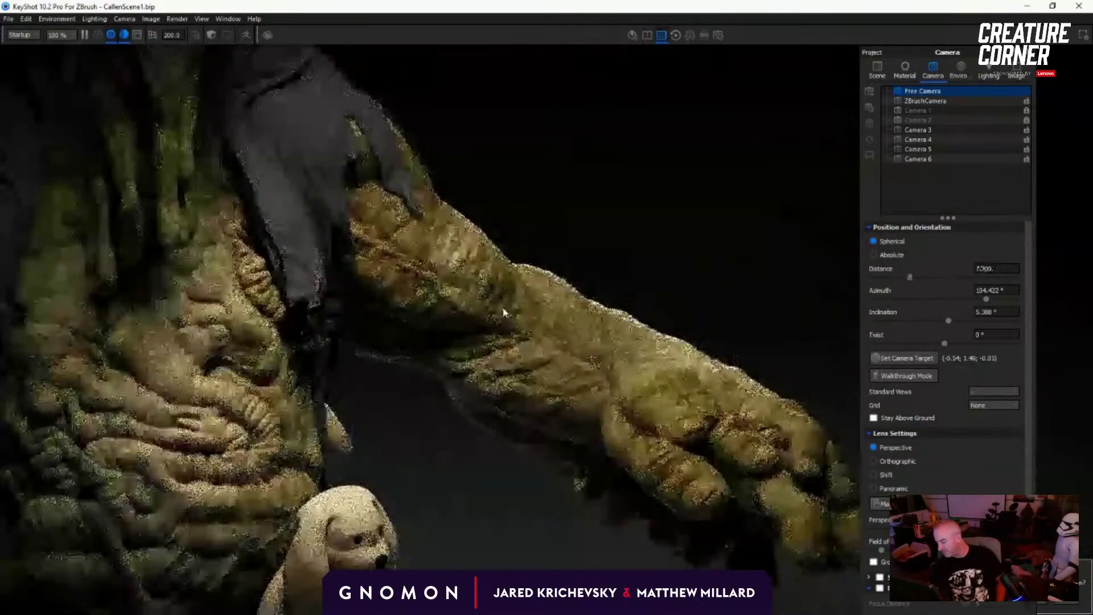
pyautogui.doubleClick(589, 336)
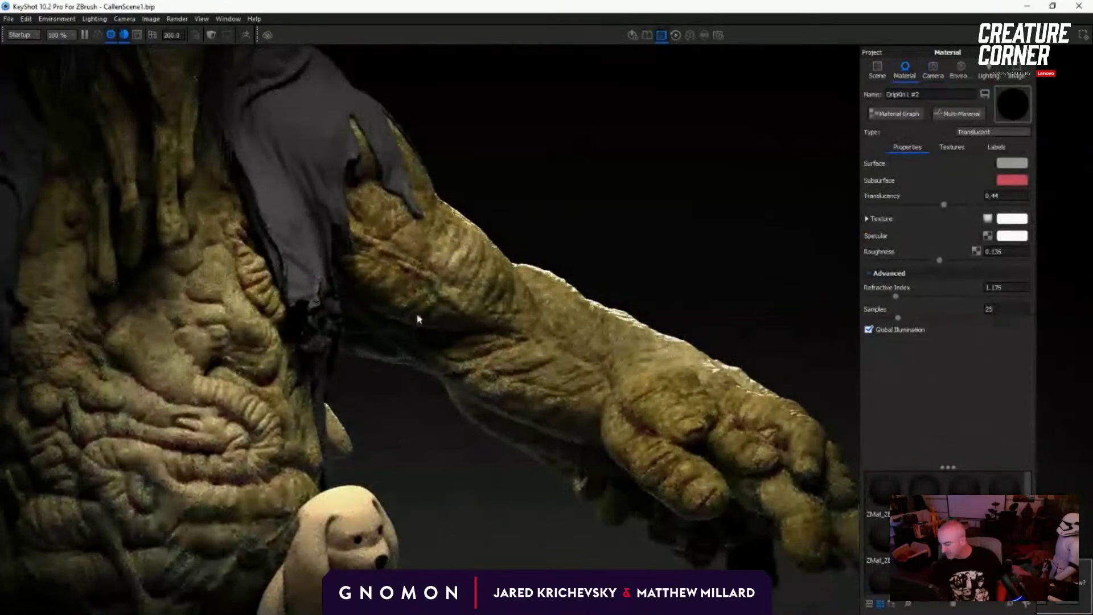
pyautogui.scroll(2, 418, 319)
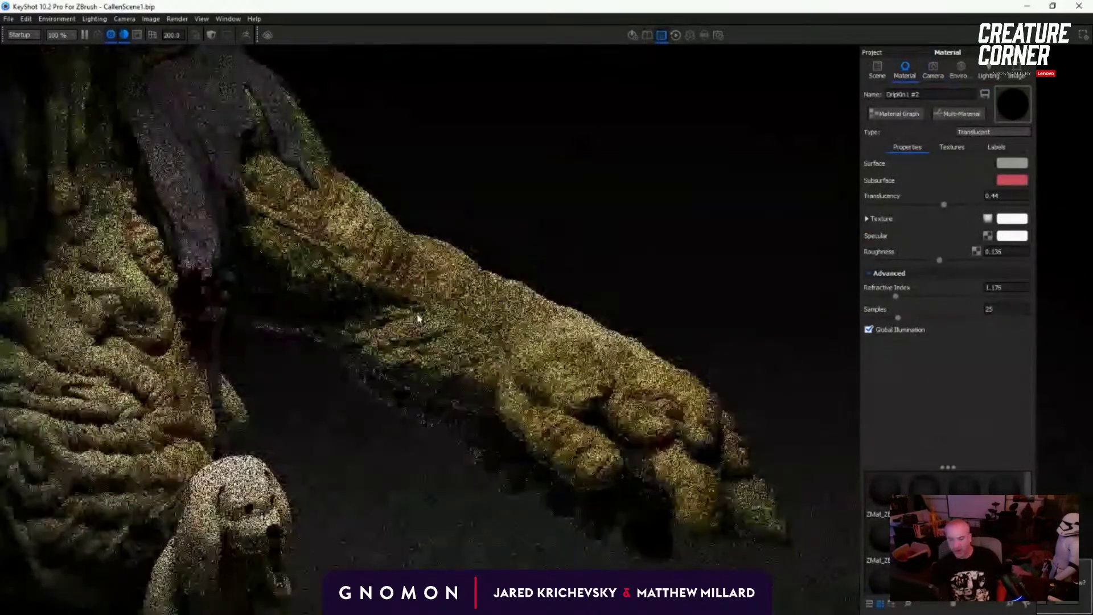
pyautogui.scroll(1, 488, 318)
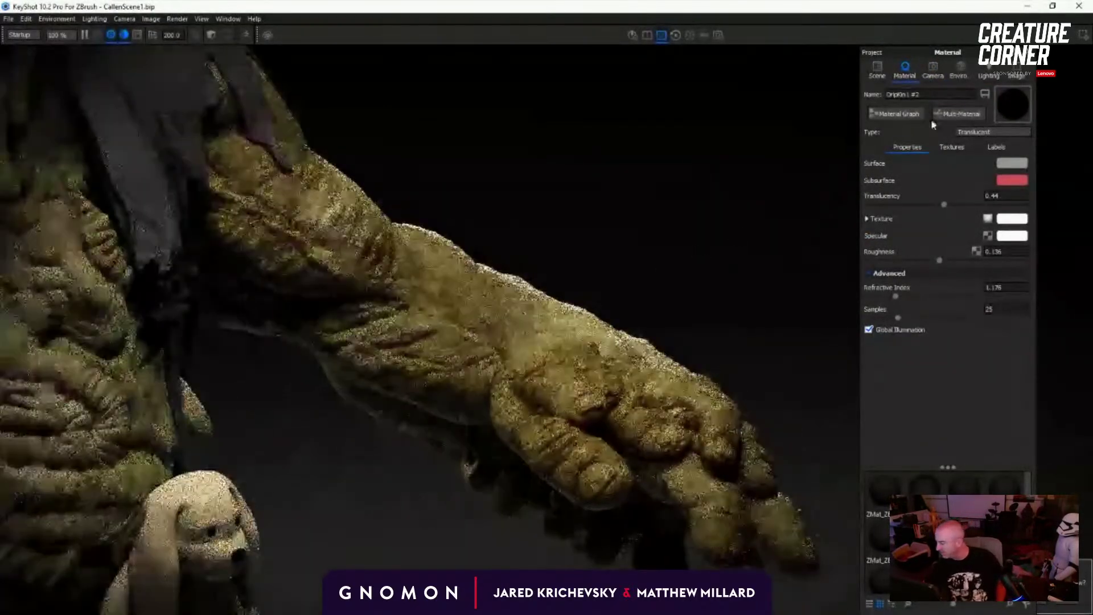
pyautogui.click(895, 113)
pyautogui.moveTo(497, 362); pyautogui.dragTo(339, 260)
pyautogui.moveTo(346, 321); pyautogui.dragTo(443, 253)
pyautogui.moveTo(373, 270); pyautogui.dragTo(361, 206)
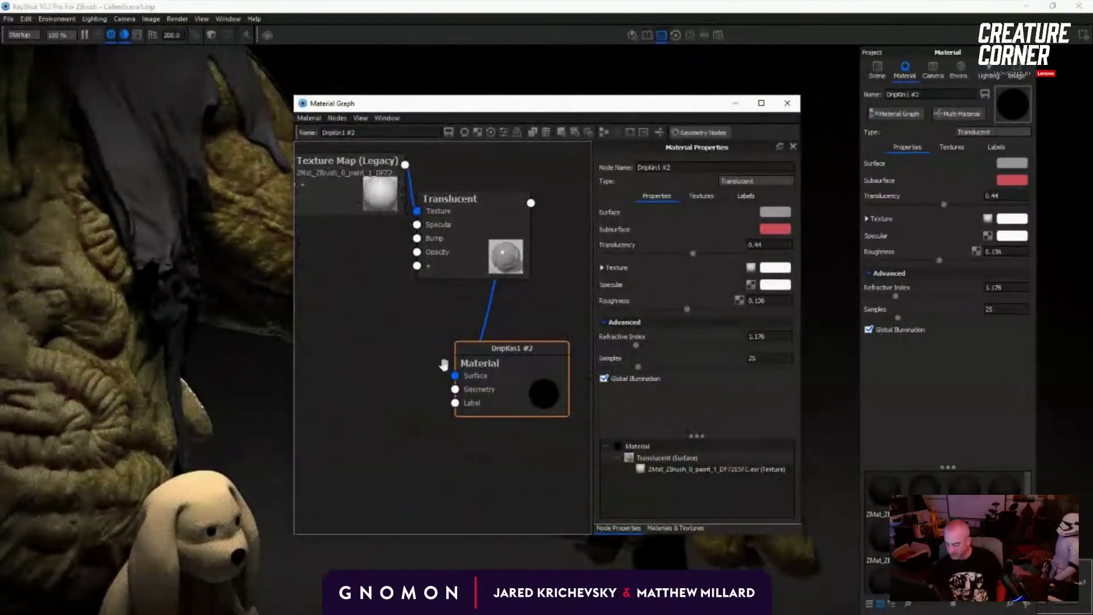
pyautogui.moveTo(488, 265); pyautogui.dragTo(393, 266)
pyautogui.moveTo(508, 381); pyautogui.dragTo(546, 323)
# Step: Add a Fuzz geometry node below the Translucent node and connect it to the material's Geometry input
pyautogui.rightClick(355, 343)
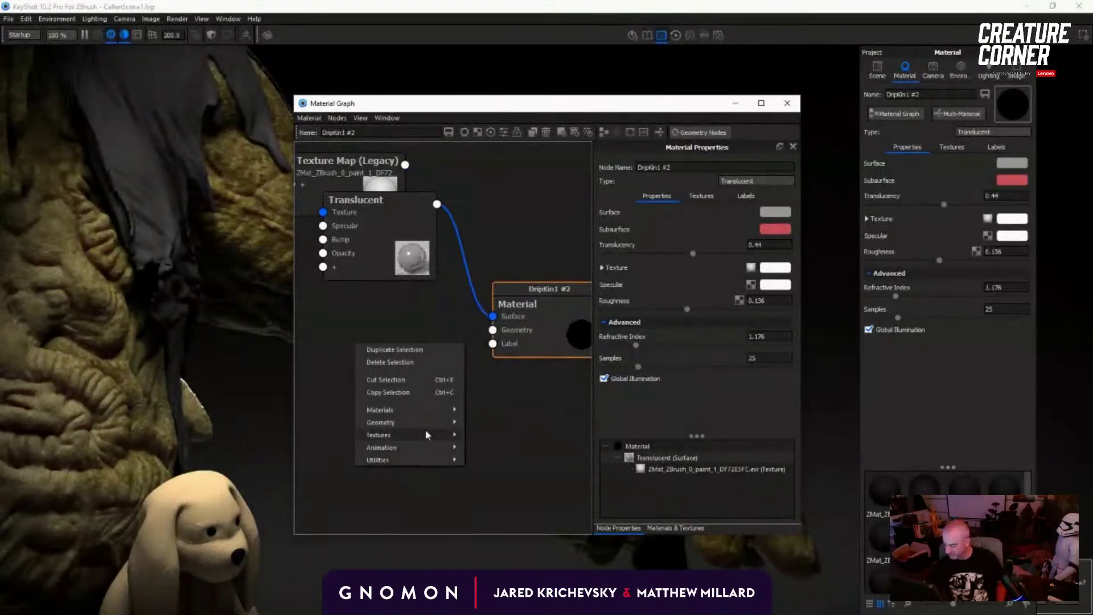
pyautogui.moveTo(434, 422)
pyautogui.click(495, 456)
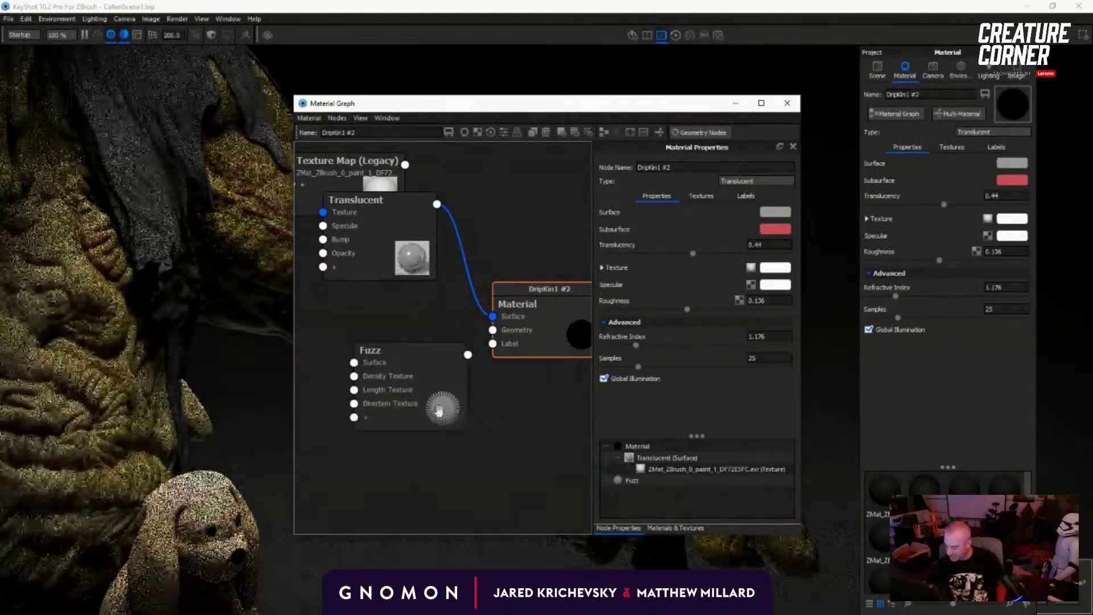
pyautogui.moveTo(439, 411); pyautogui.dragTo(418, 433)
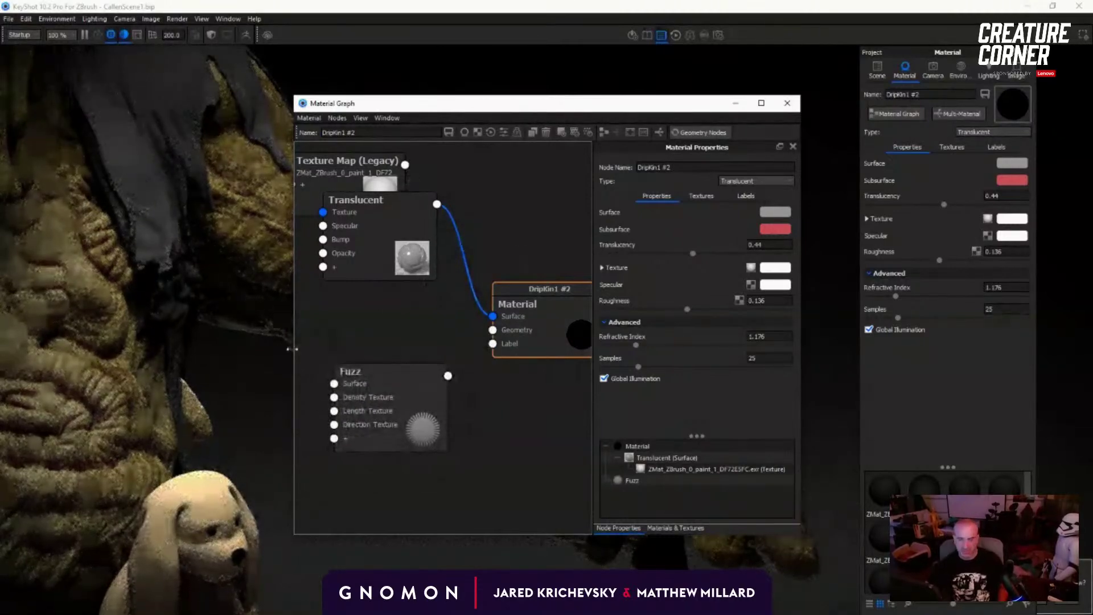
pyautogui.moveTo(448, 376); pyautogui.dragTo(493, 330)
# Step: Reduce the Fuzz node's radius to 0.000219 and set its shape to Cylinder
pyautogui.click(377, 426)
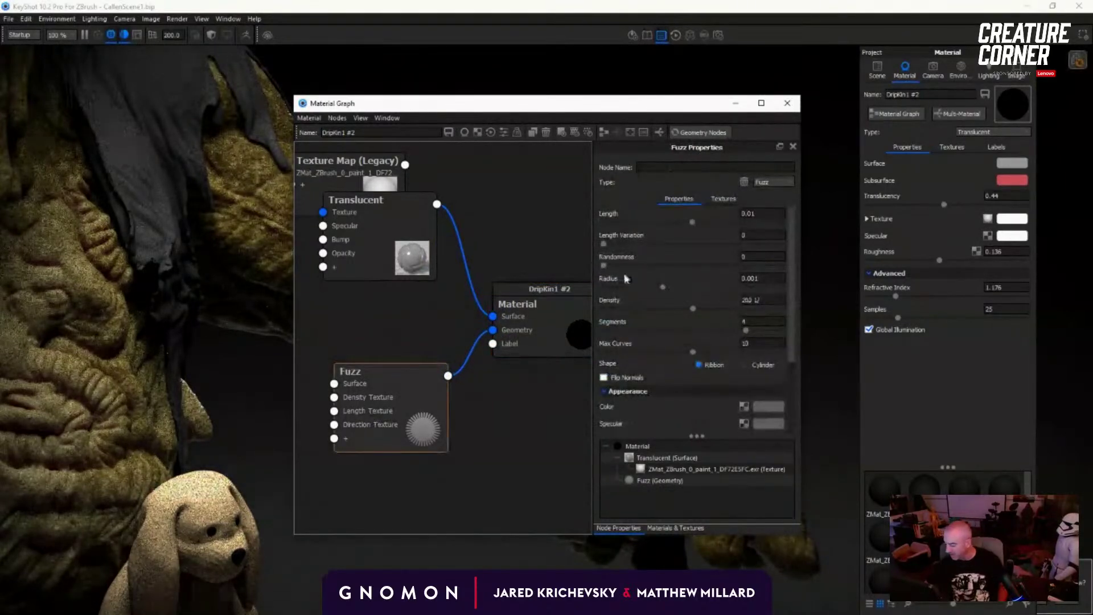
pyautogui.moveTo(663, 289); pyautogui.dragTo(621, 287)
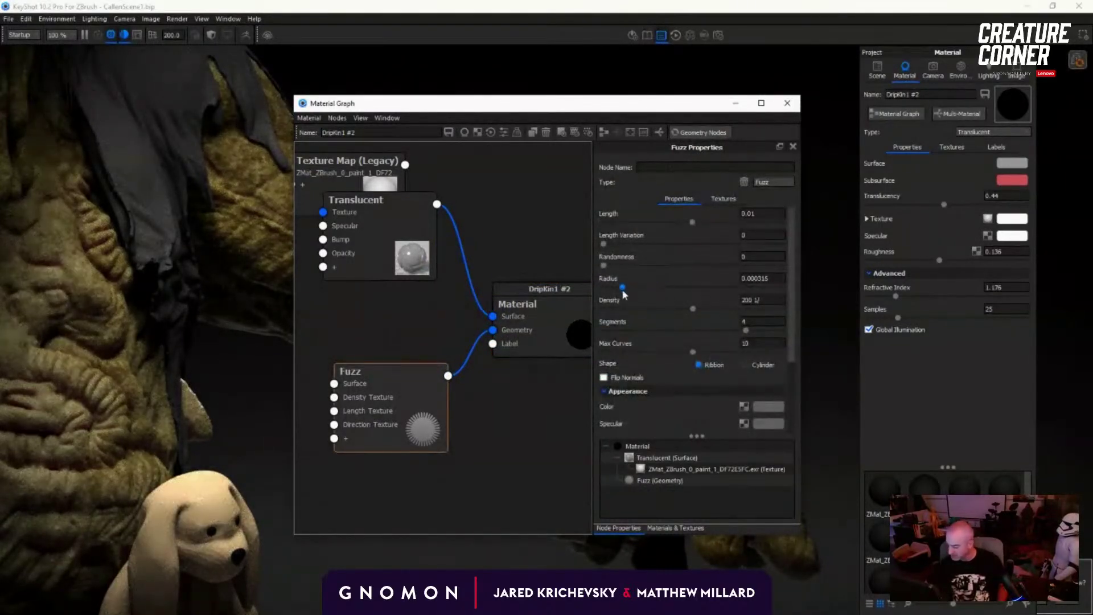
pyautogui.scroll(-3, 650, 336)
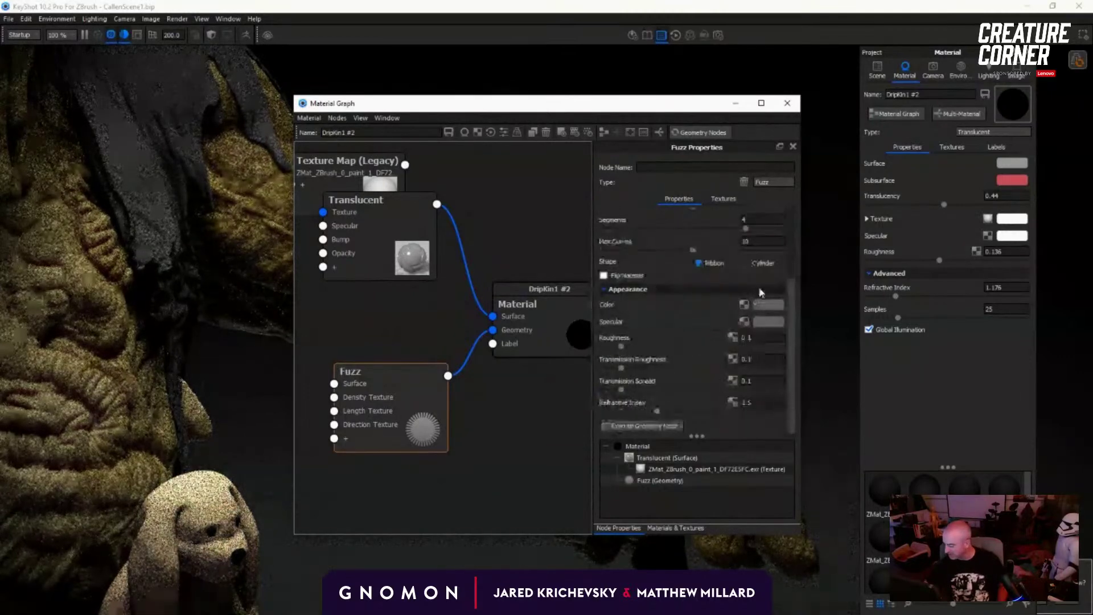
# Step: Set the fuzz color to a dark brown sampled from the creature's skin in the render
pyautogui.click(756, 305)
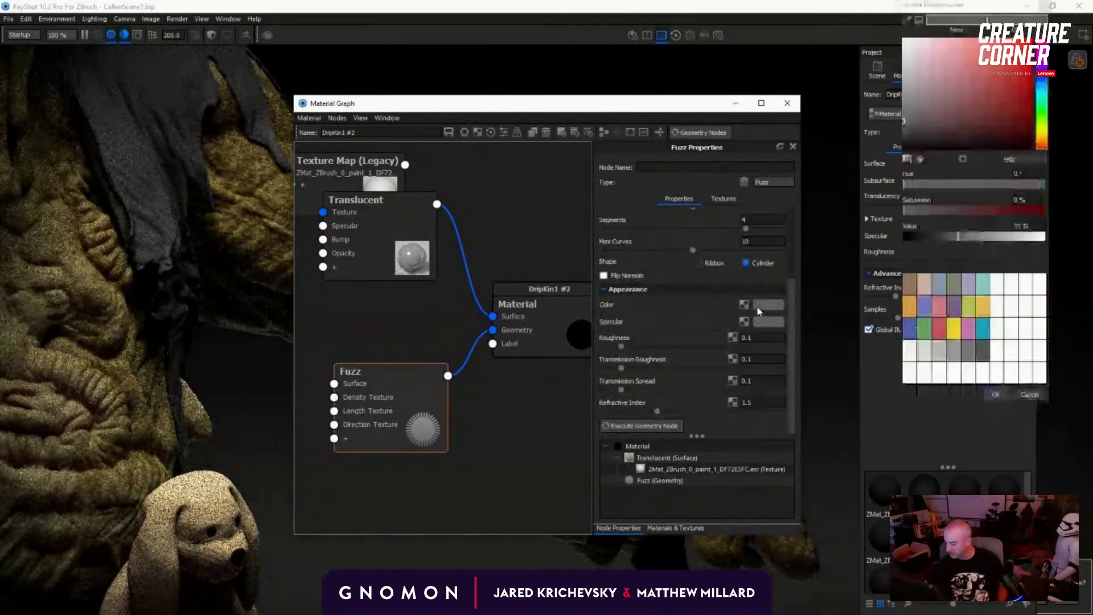
pyautogui.click(908, 20)
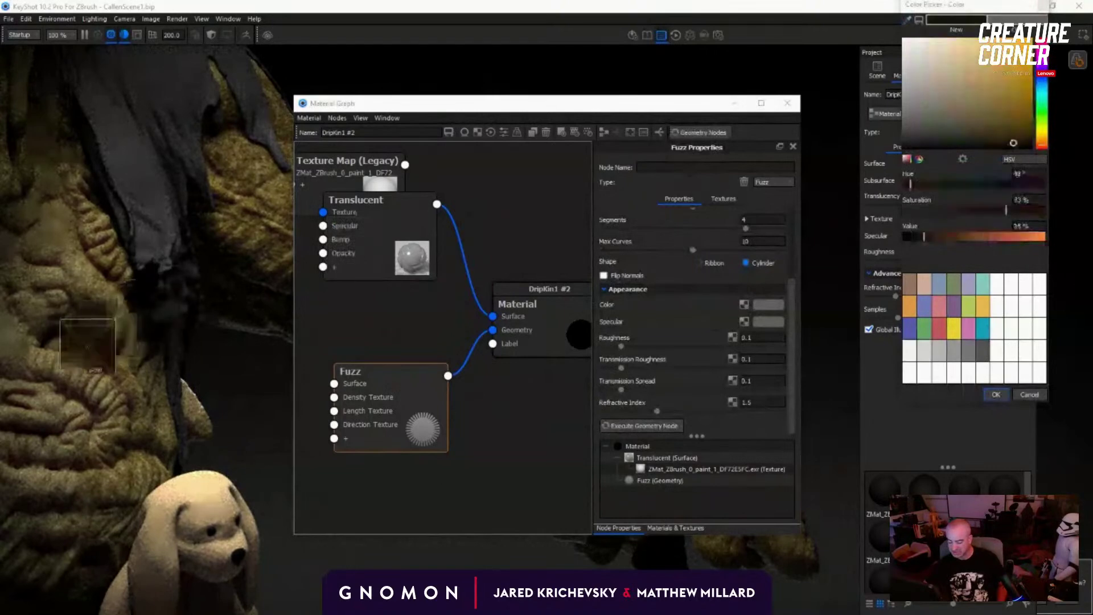
pyautogui.click(85, 366)
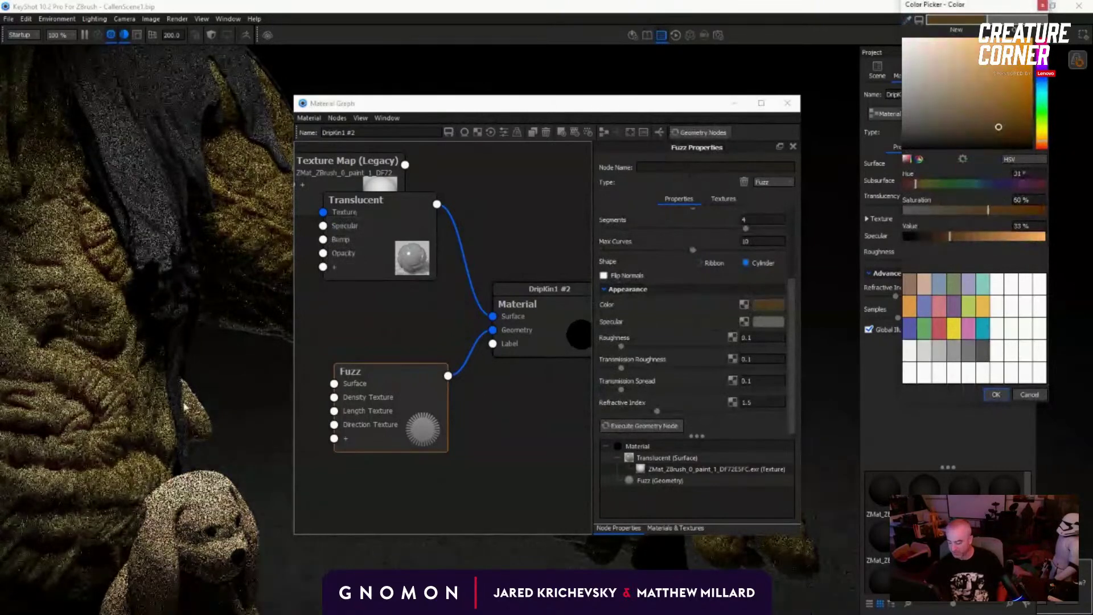
pyautogui.click(996, 395)
pyautogui.click(768, 322)
pyautogui.click(904, 397)
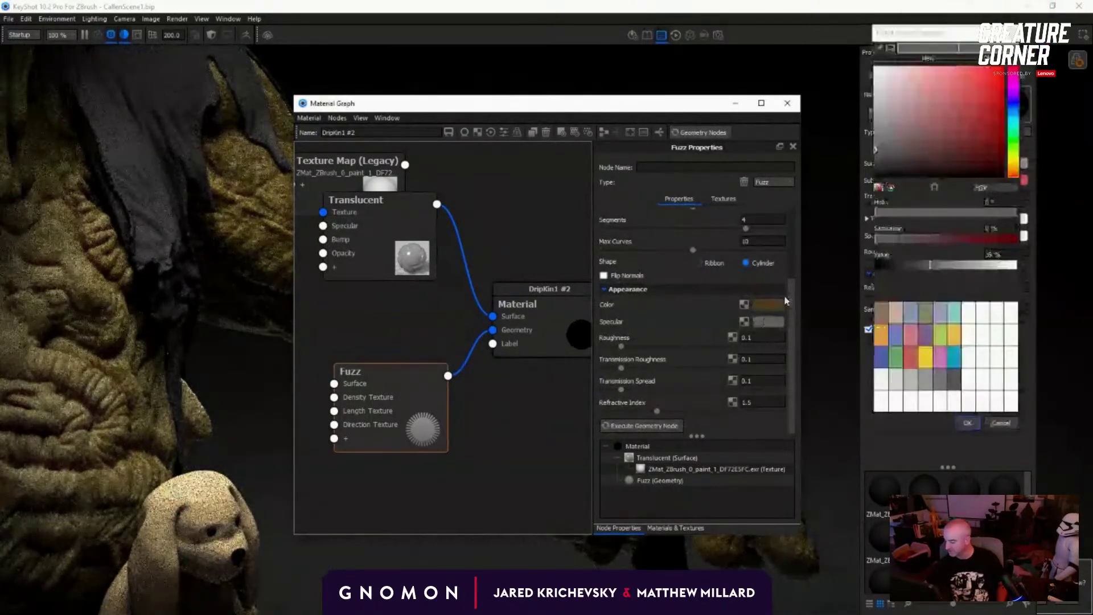
pyautogui.click(998, 425)
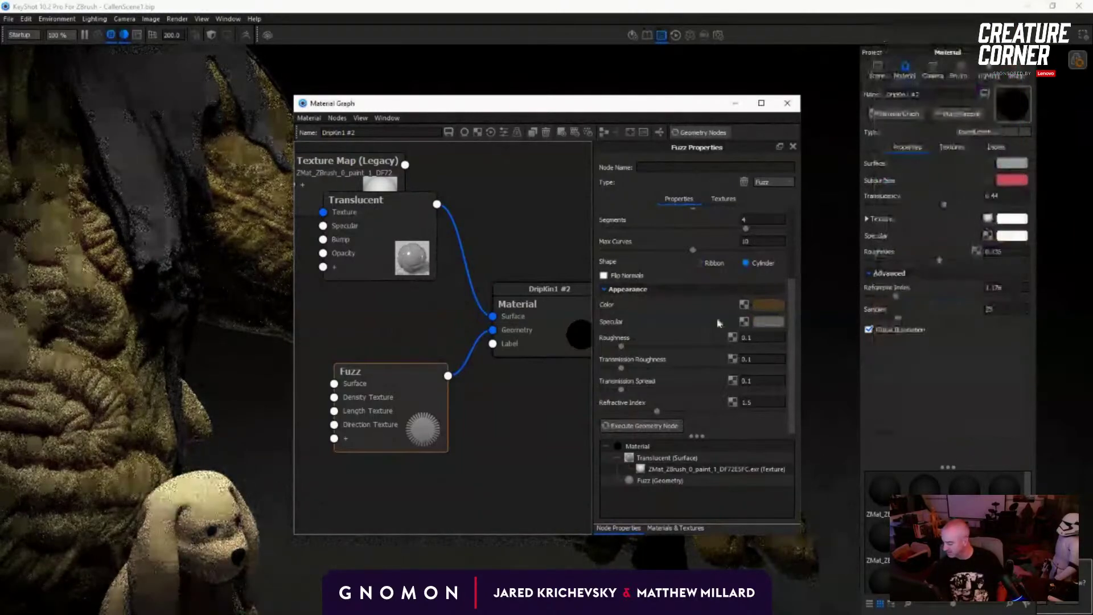
# Step: Move the Material Graph window away from the creature's arm and execute the Fuzz geometry node
pyautogui.scroll(3, 637, 262)
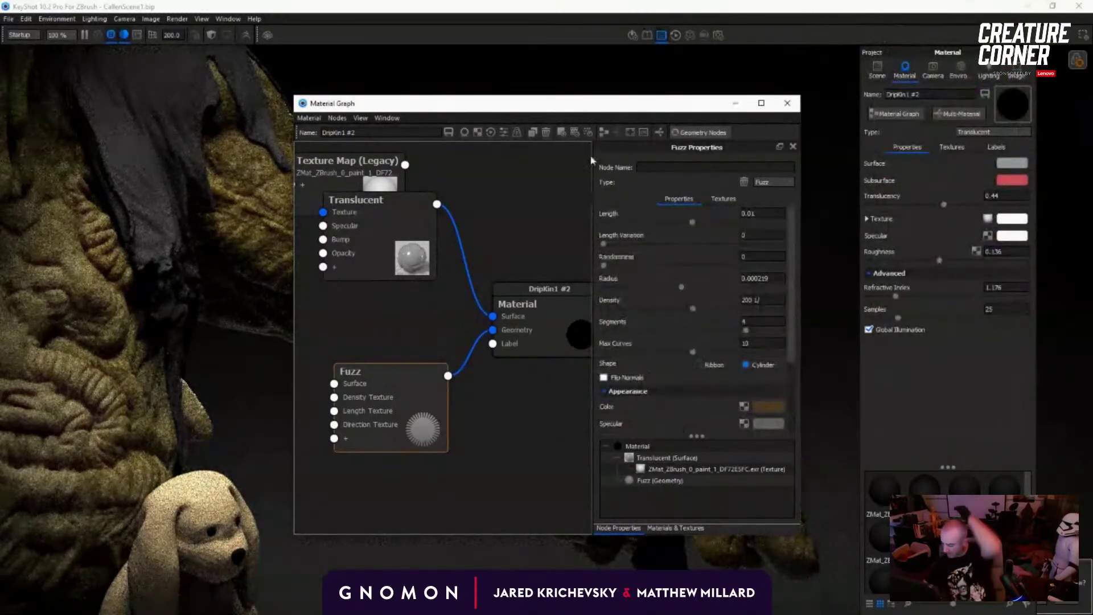
pyautogui.moveTo(595, 108); pyautogui.dragTo(815, 166)
pyautogui.click(359, 319)
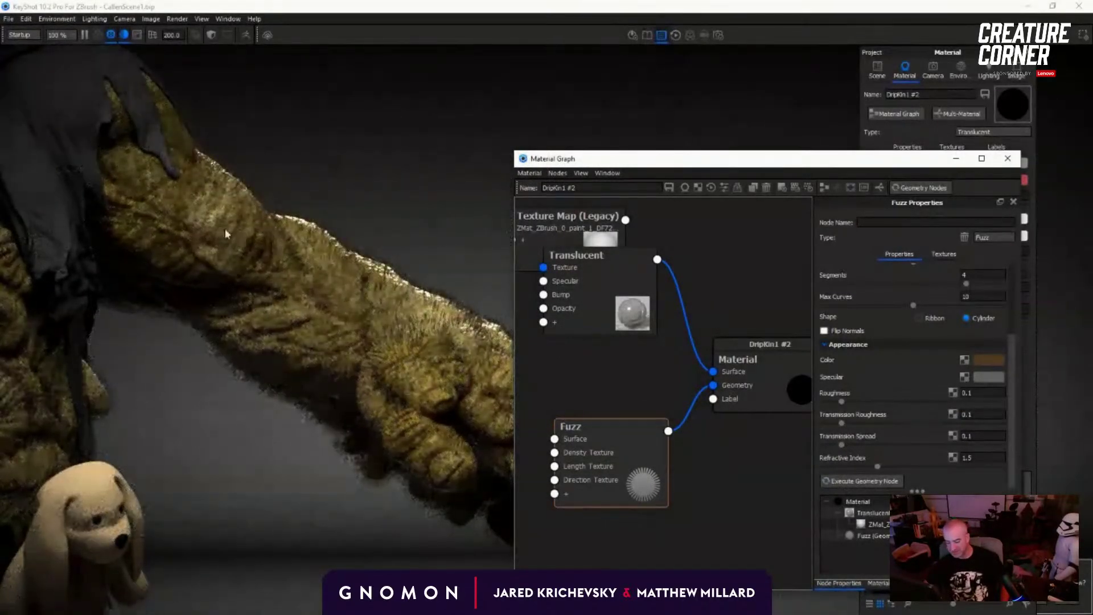
# Step: Set the fuzz segments to 4.33 and length variation to about 2.88, regenerate the fuzz and inspect the hand closely
pyautogui.scroll(3, 888, 416)
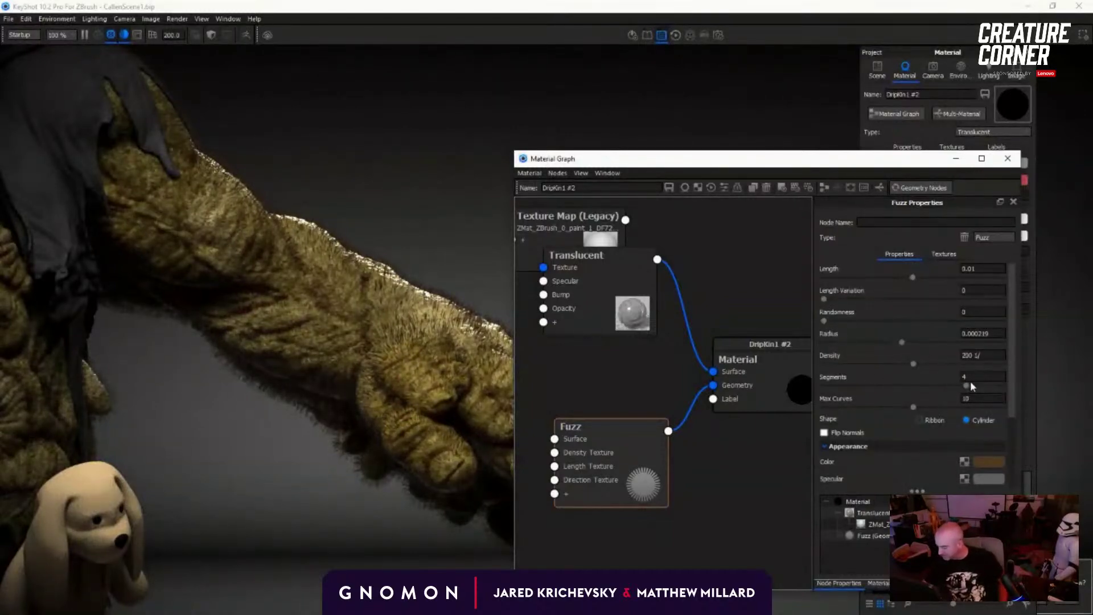
pyautogui.moveTo(966, 386); pyautogui.dragTo(978, 385)
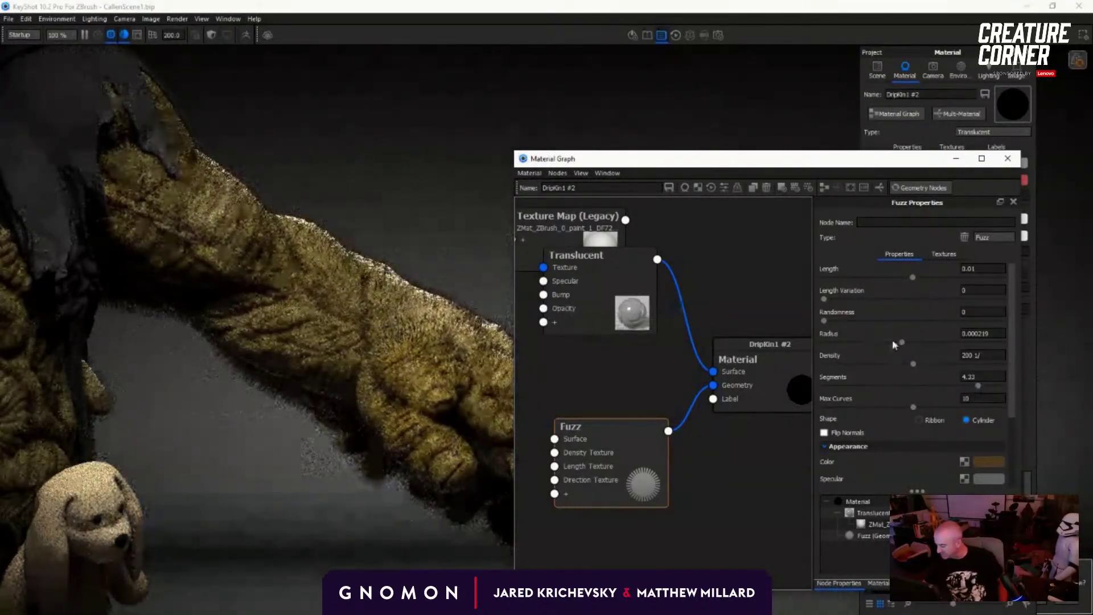
pyautogui.moveTo(825, 300); pyautogui.dragTo(927, 299)
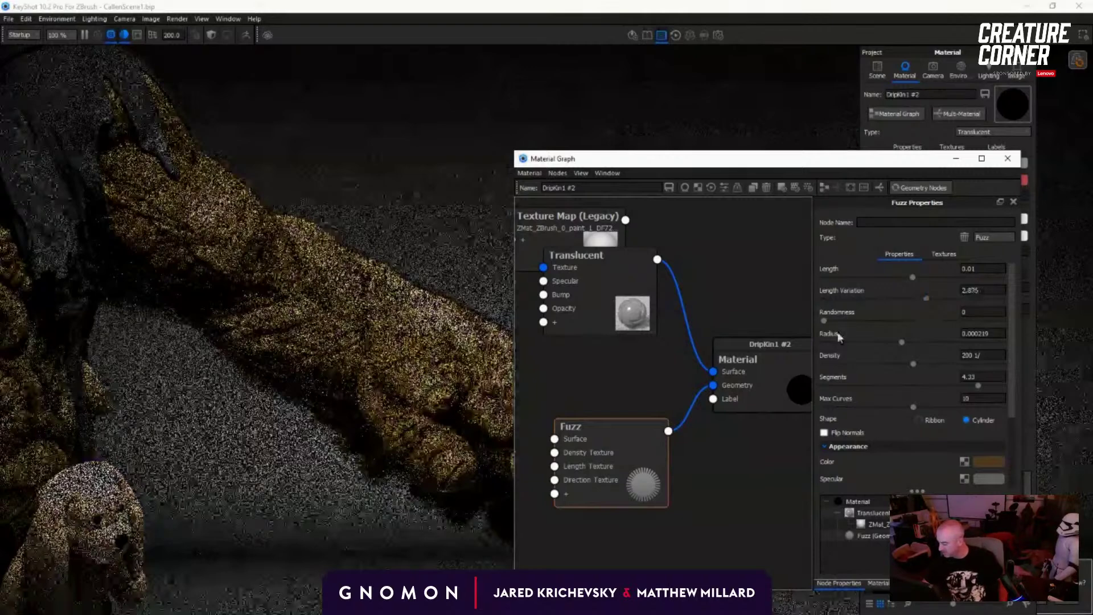
pyautogui.scroll(-3, 838, 337)
pyautogui.click(861, 481)
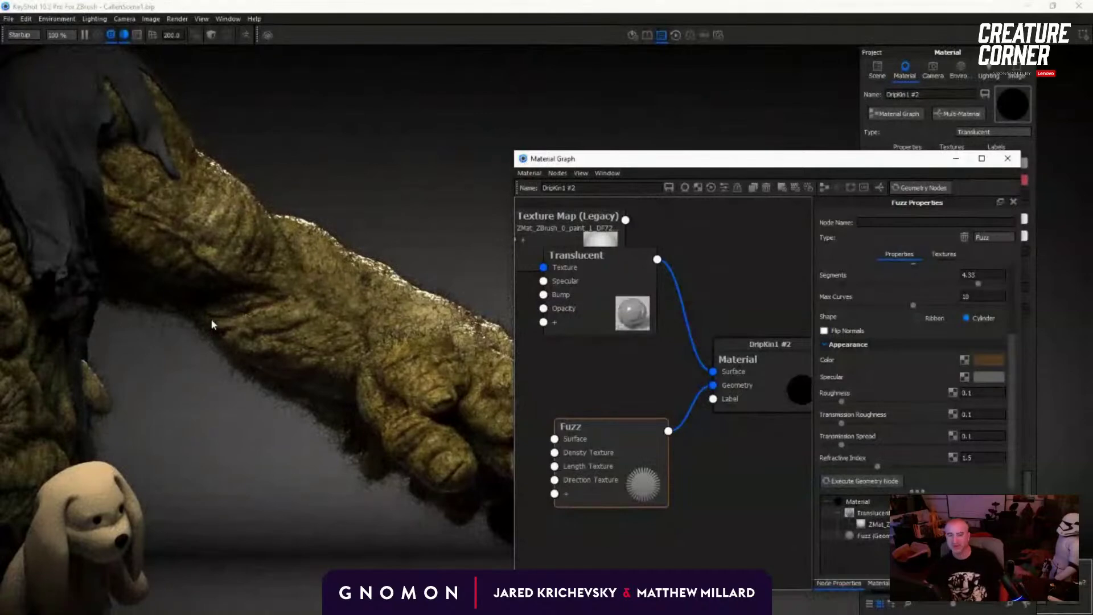
pyautogui.scroll(3, 203, 332)
pyautogui.scroll(1, 204, 332)
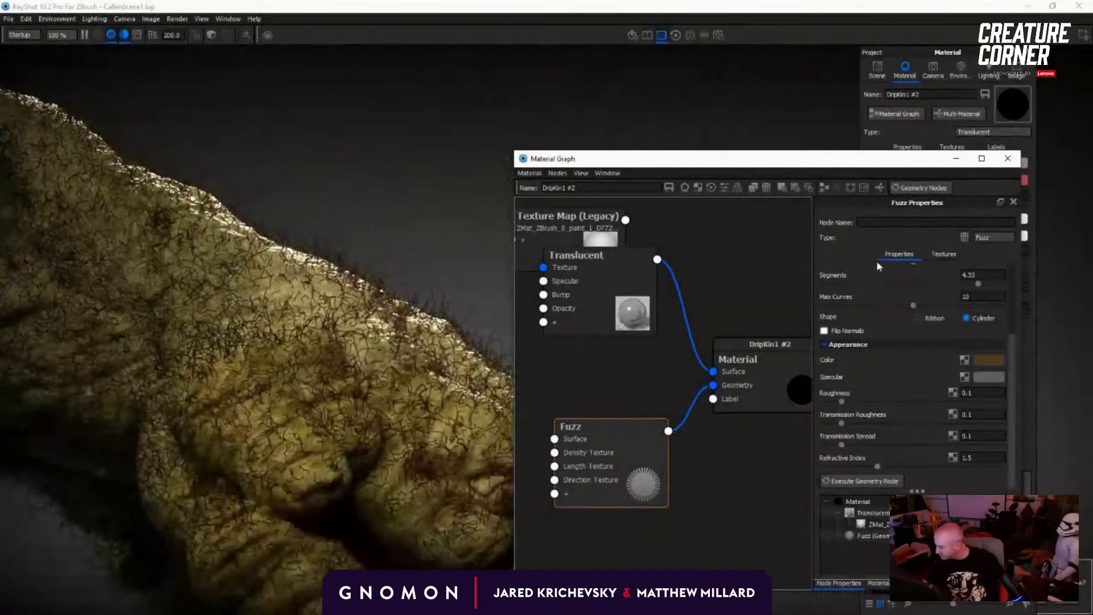
# Step: Set the fuzz randomness to 2.25, radius to 0.000161 and density to 100.8, and execute the geometry node
pyautogui.scroll(3, 954, 265)
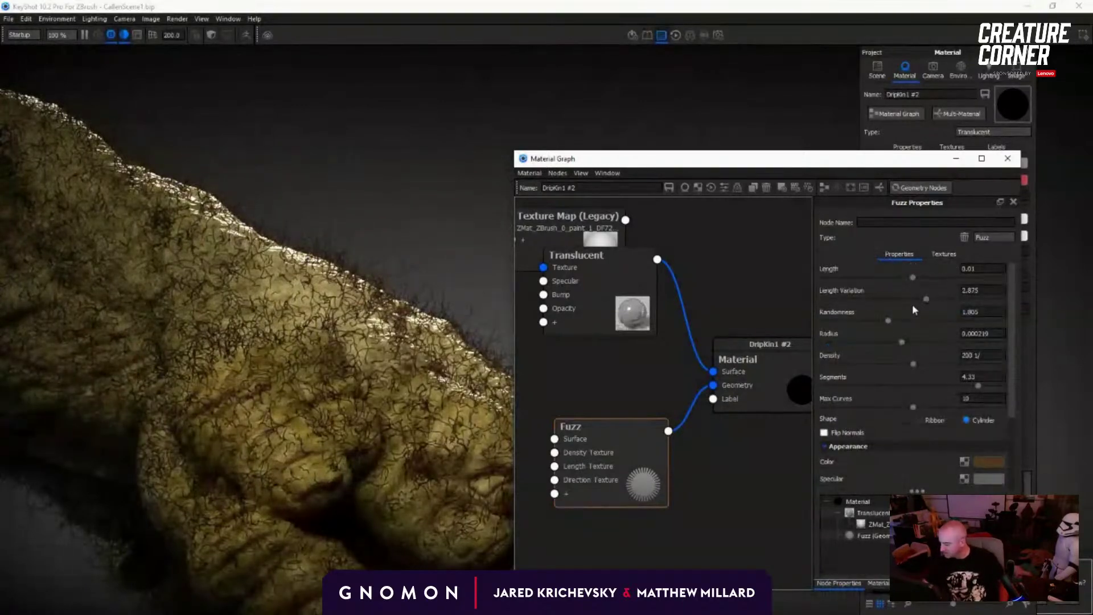
pyautogui.moveTo(888, 321); pyautogui.dragTo(854, 364)
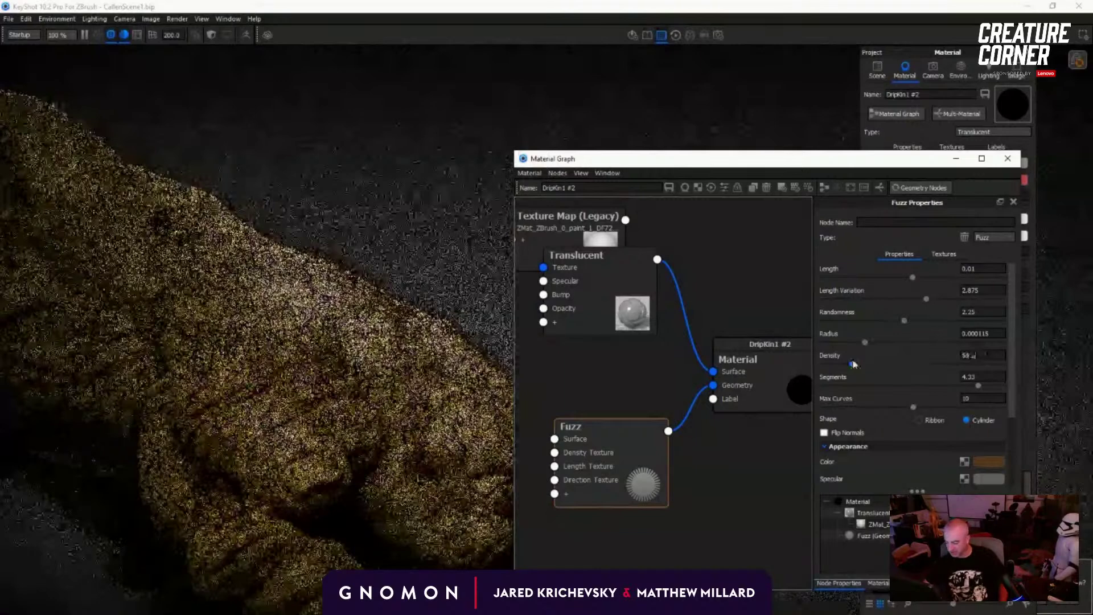
pyautogui.scroll(-3, 851, 362)
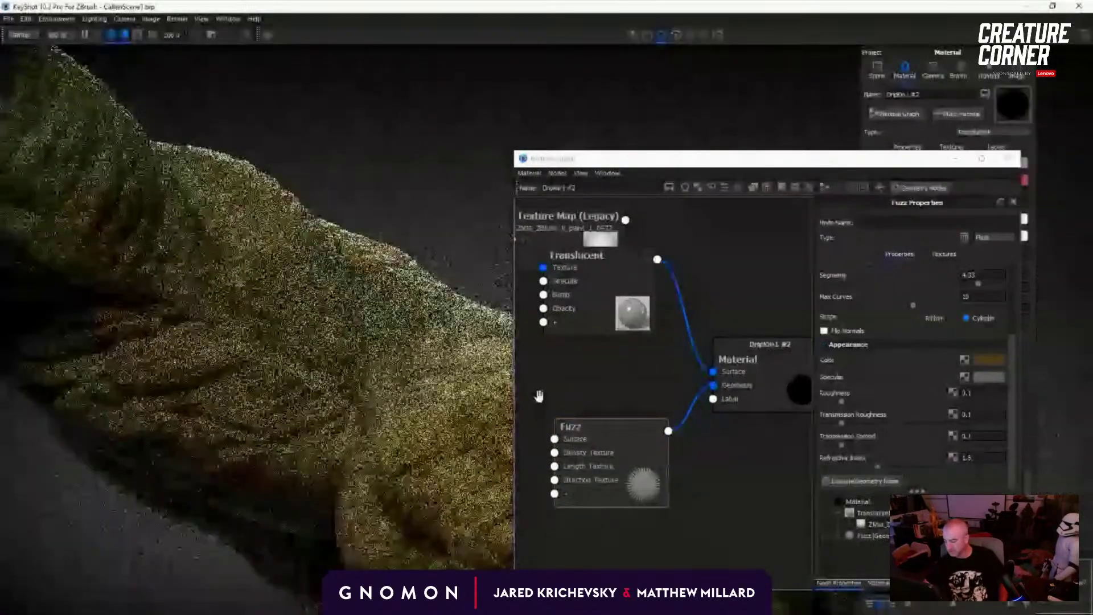
pyautogui.scroll(2, 837, 358)
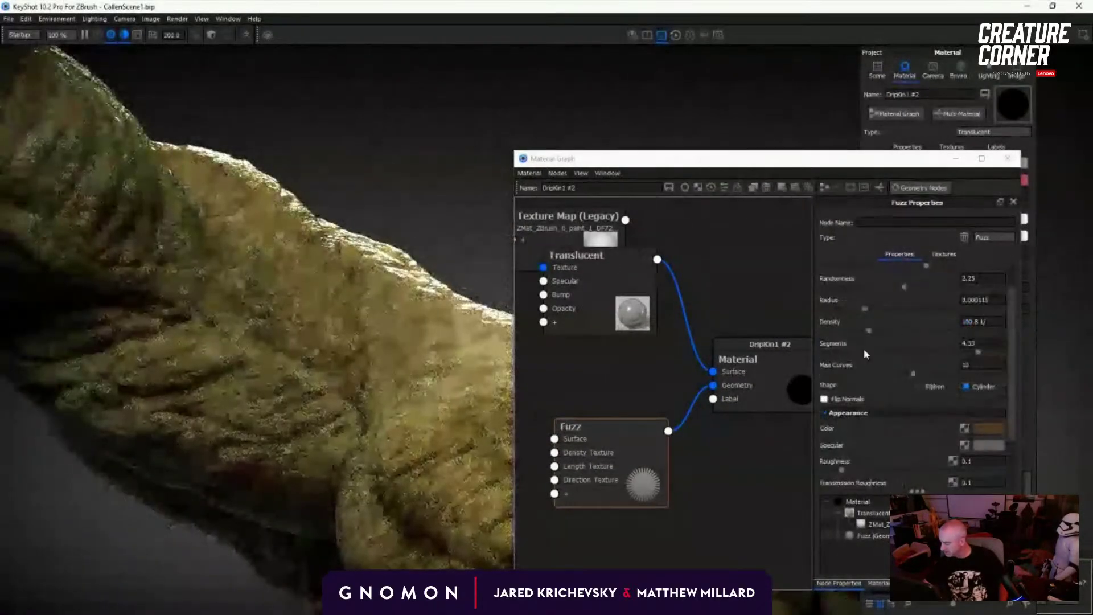
pyautogui.moveTo(865, 308); pyautogui.dragTo(882, 309)
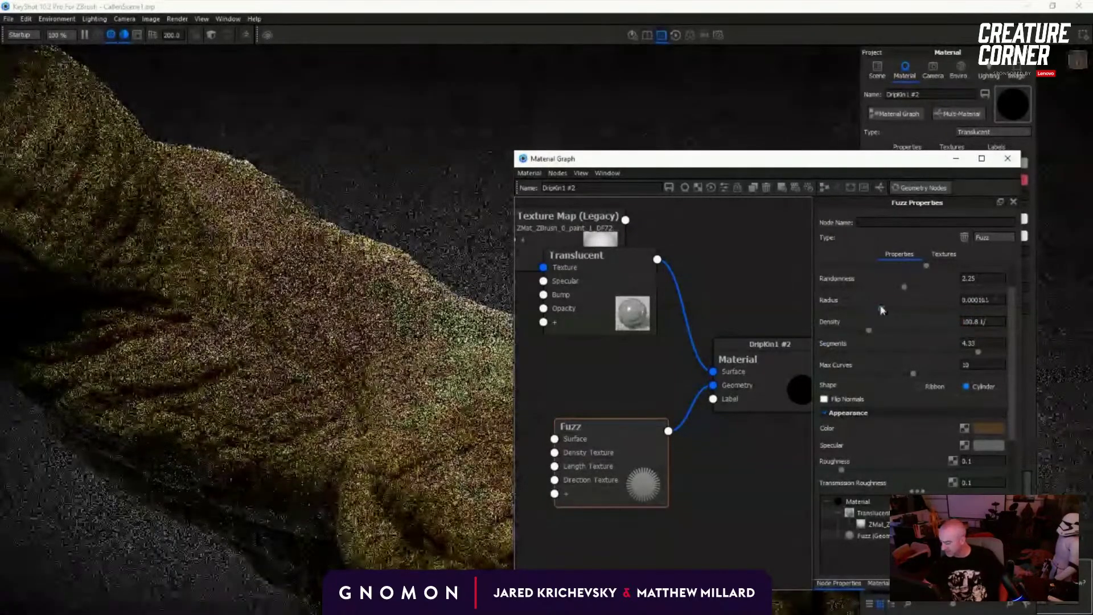
pyautogui.scroll(-2, 882, 309)
pyautogui.click(860, 481)
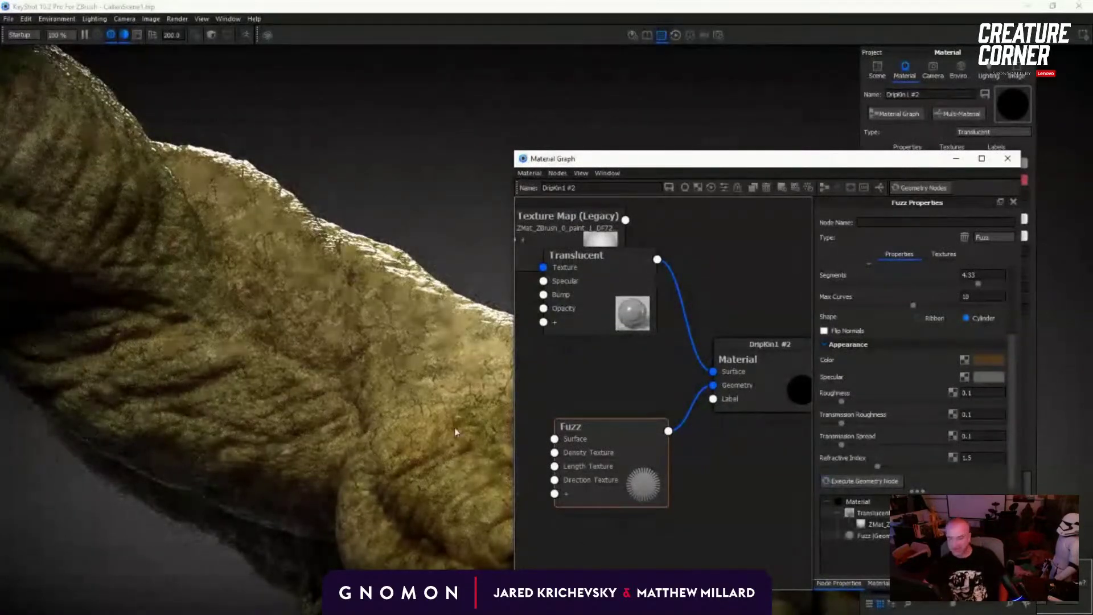
# Step: Change the fuzz color to a lighter tan sampled from the creature's arm in the render and regenerate the fuzz
pyautogui.click(989, 359)
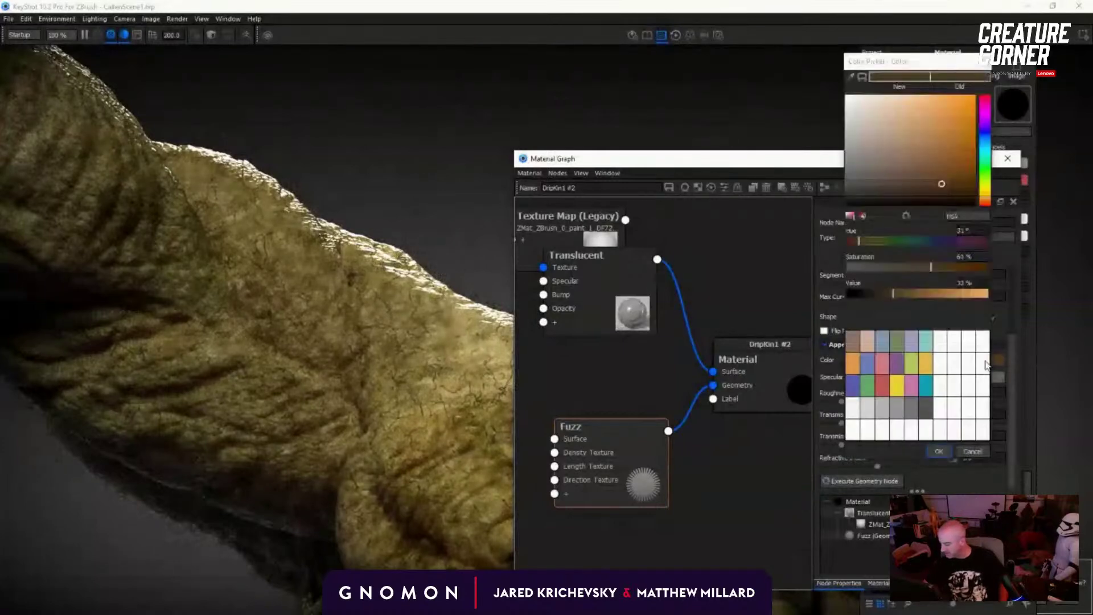
pyautogui.click(851, 76)
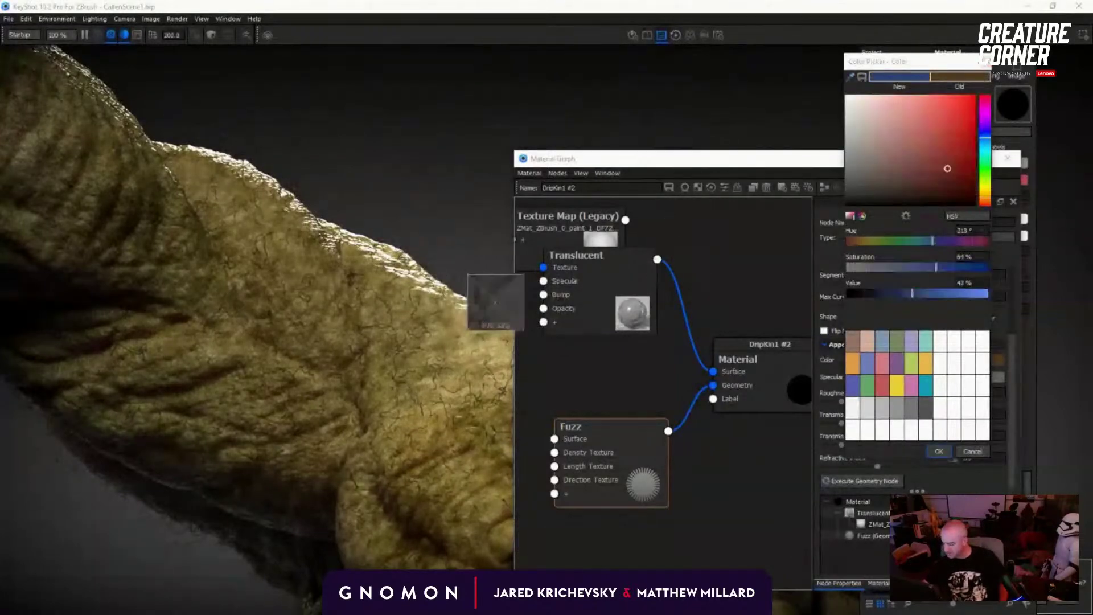
pyautogui.click(431, 331)
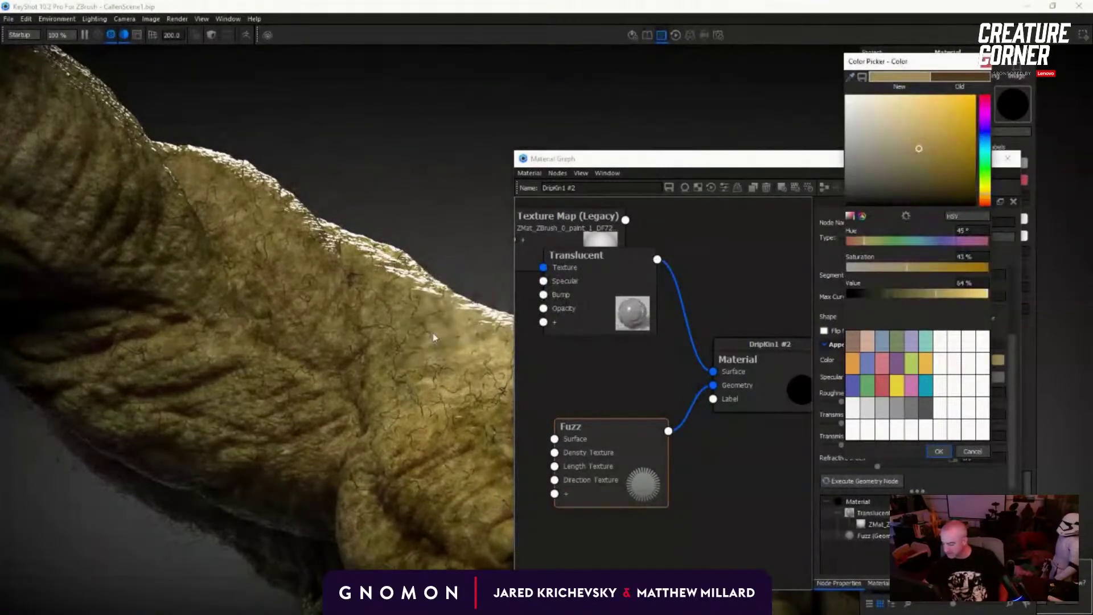
pyautogui.click(936, 451)
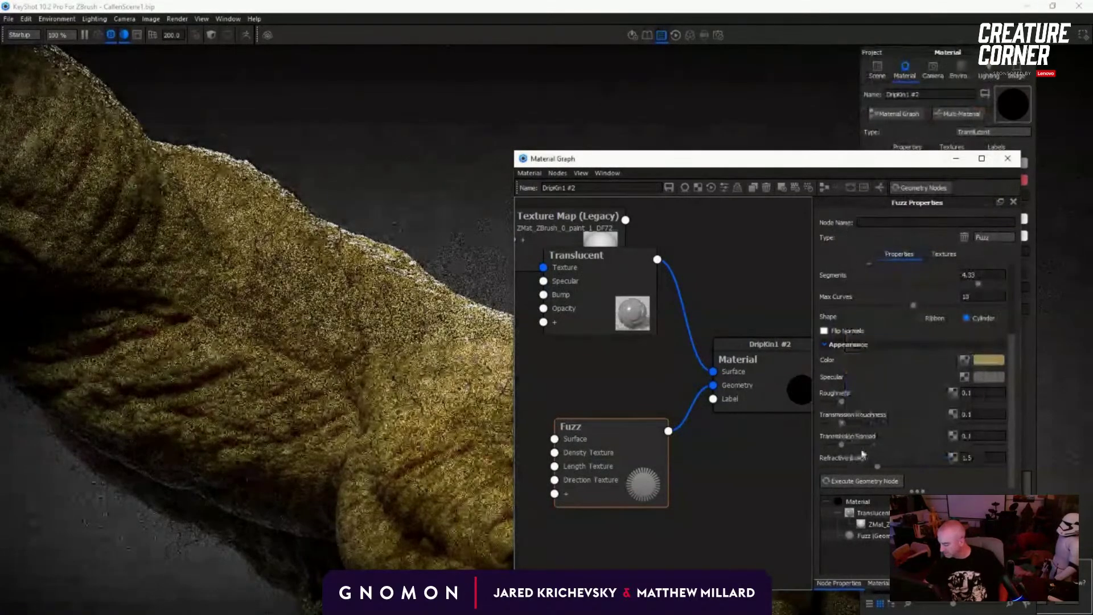
pyautogui.click(853, 483)
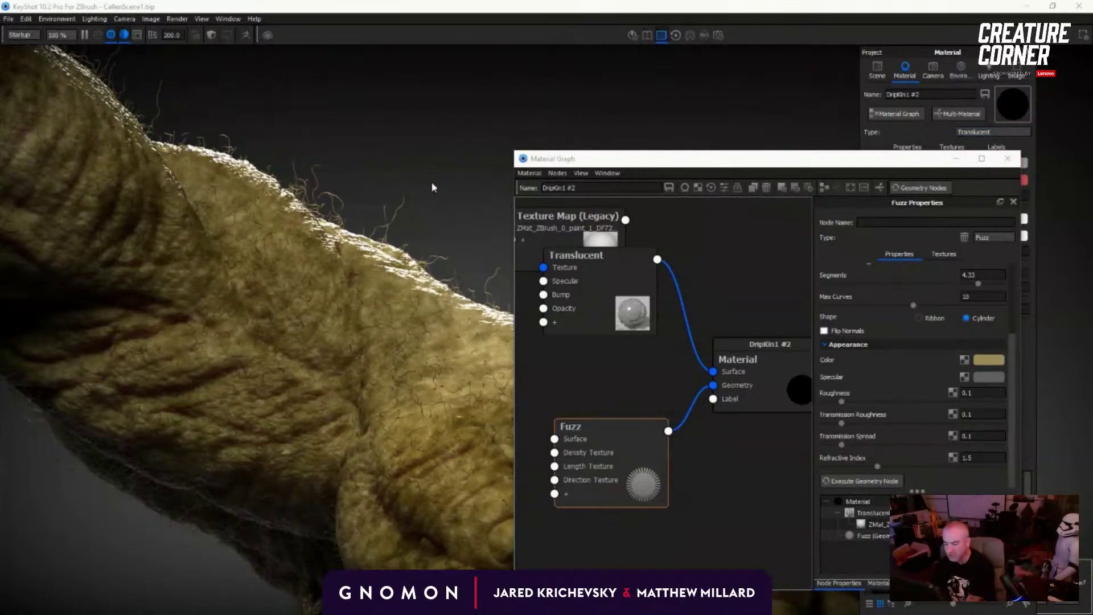
# Step: Shorten the fuzz length to 0.00568, regenerate it and inspect the arm up to the shoulder with the Material Graph closed
pyautogui.scroll(3, 905, 277)
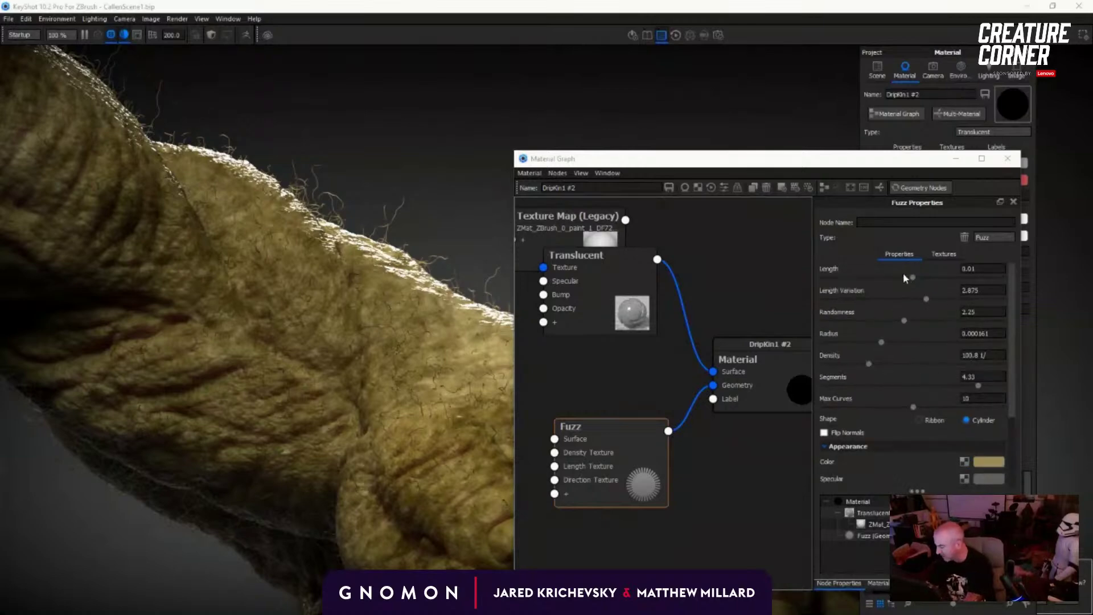
pyautogui.moveTo(911, 277); pyautogui.dragTo(875, 277)
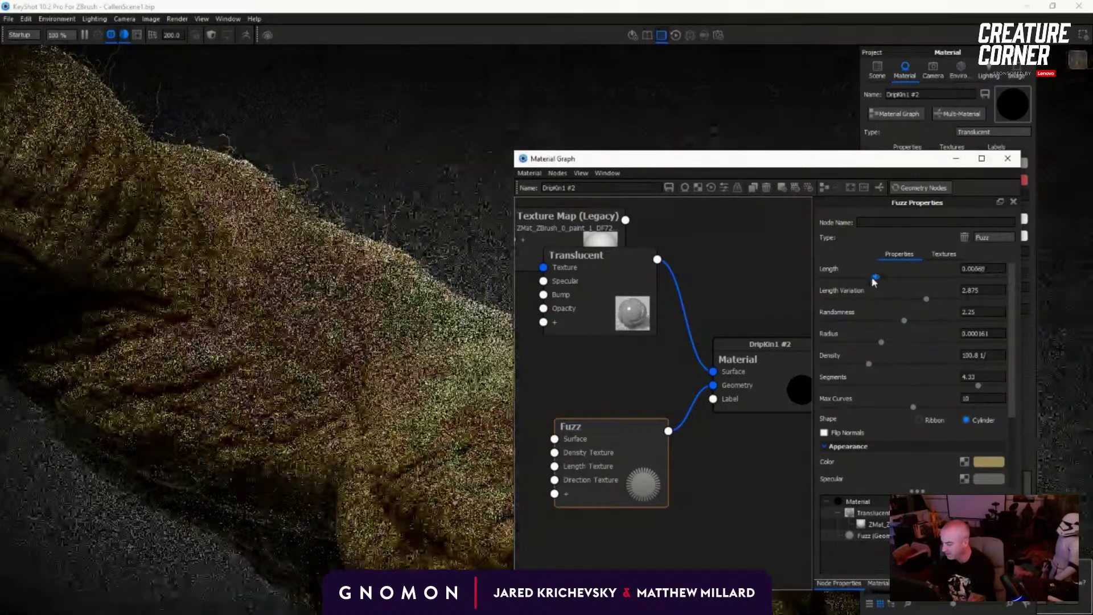
pyautogui.scroll(-3, 845, 385)
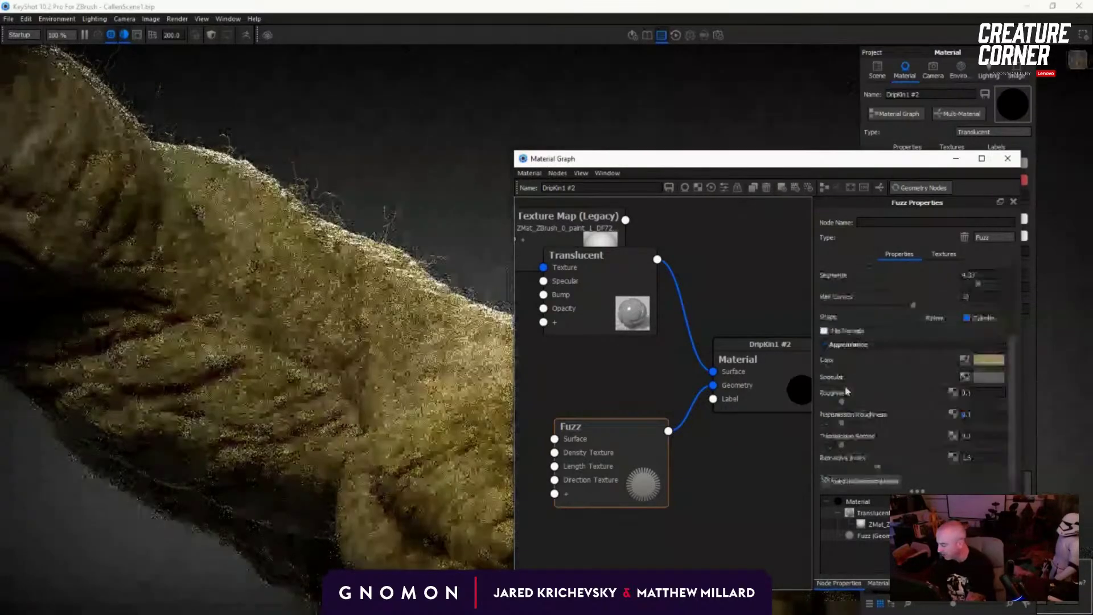
pyautogui.click(830, 478)
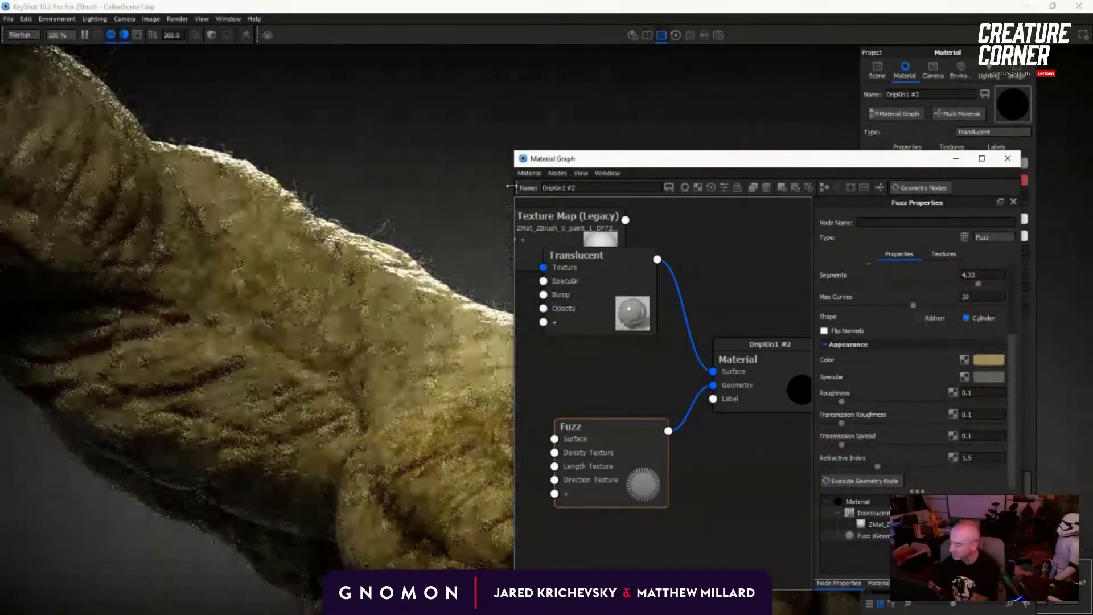
pyautogui.click(1008, 158)
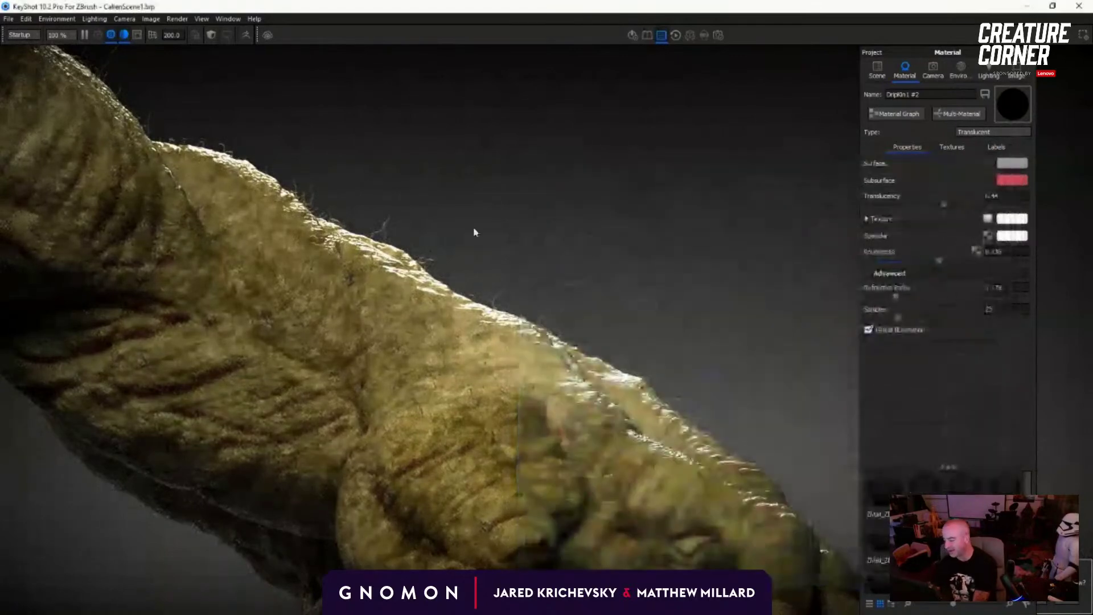
pyautogui.moveTo(474, 232); pyautogui.dragTo(323, 349)
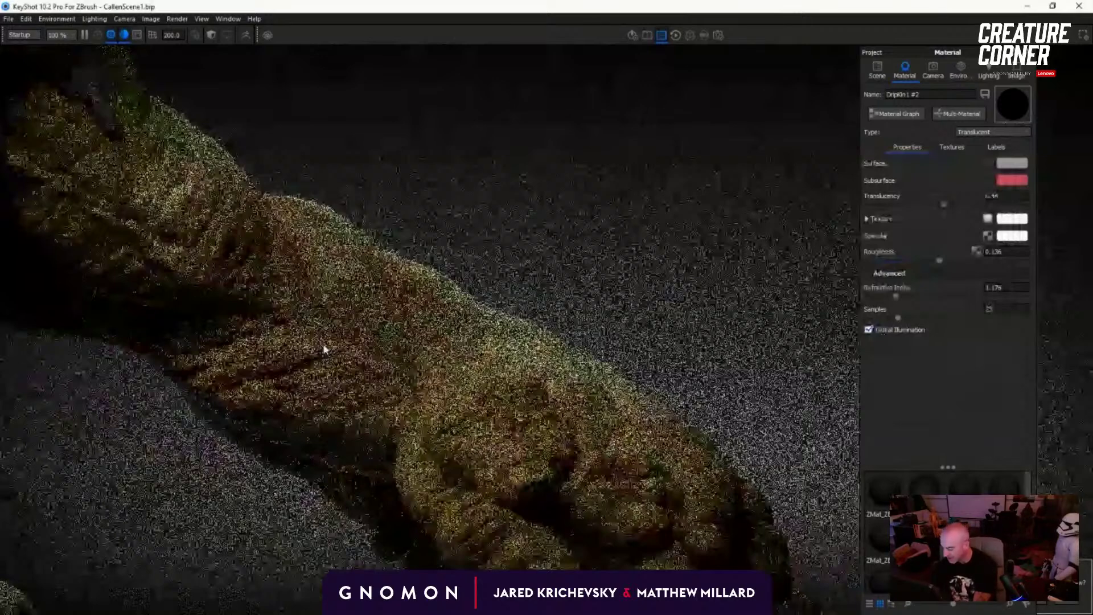
pyautogui.moveTo(323, 346); pyautogui.dragTo(541, 219)
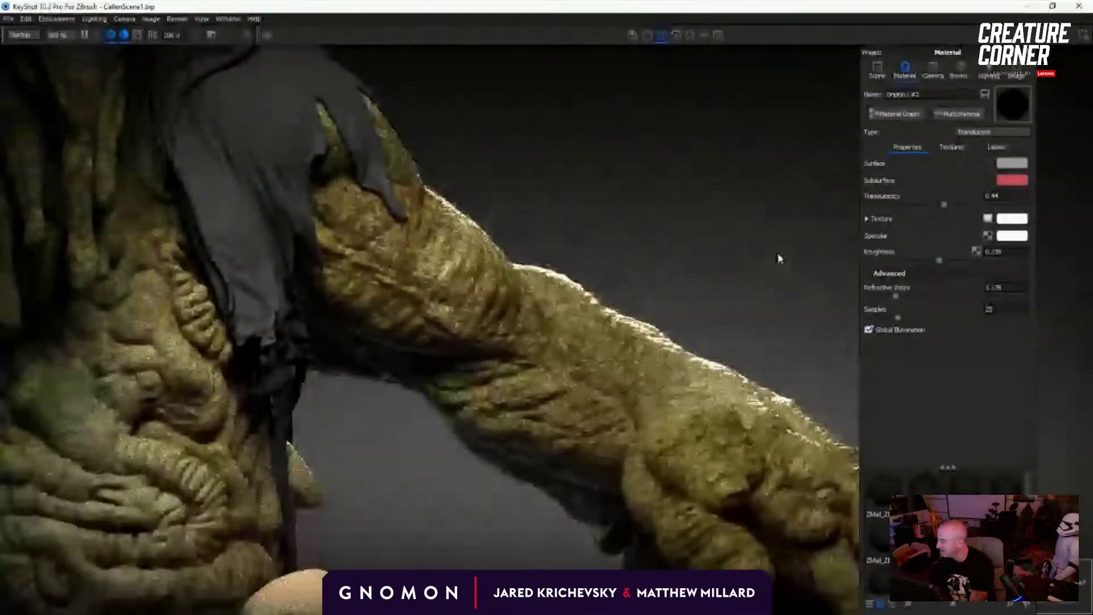
# Step: Reduce the fuzz length variation to 1.98 in the Material Graph, regenerate it and frame the creature's upper body in the render
pyautogui.click(875, 114)
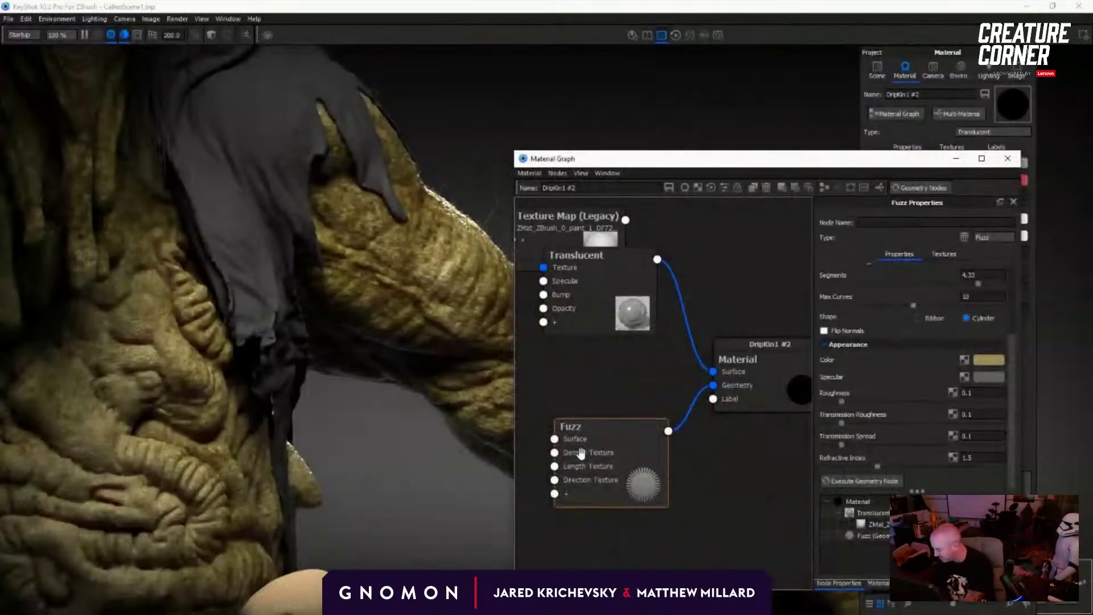
pyautogui.scroll(3, 863, 419)
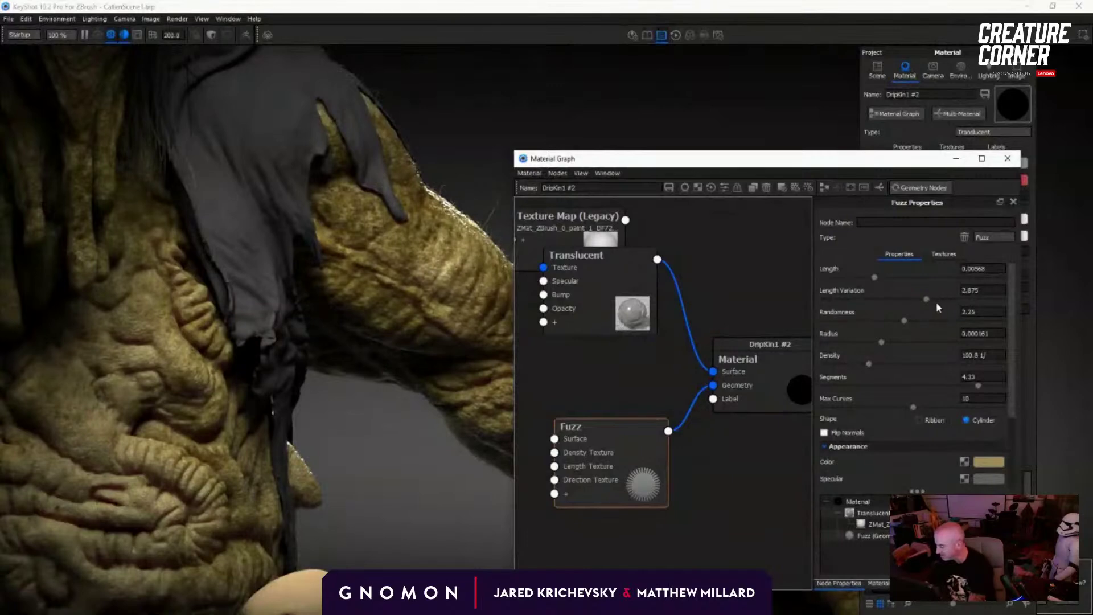
pyautogui.moveTo(926, 299); pyautogui.dragTo(894, 299)
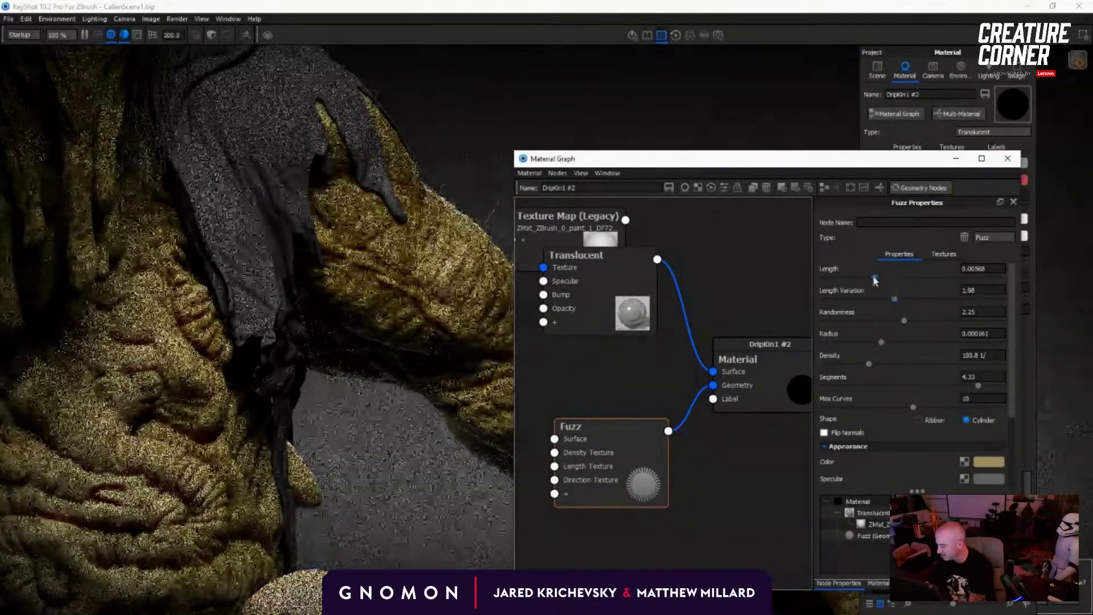
pyautogui.scroll(-3, 876, 280)
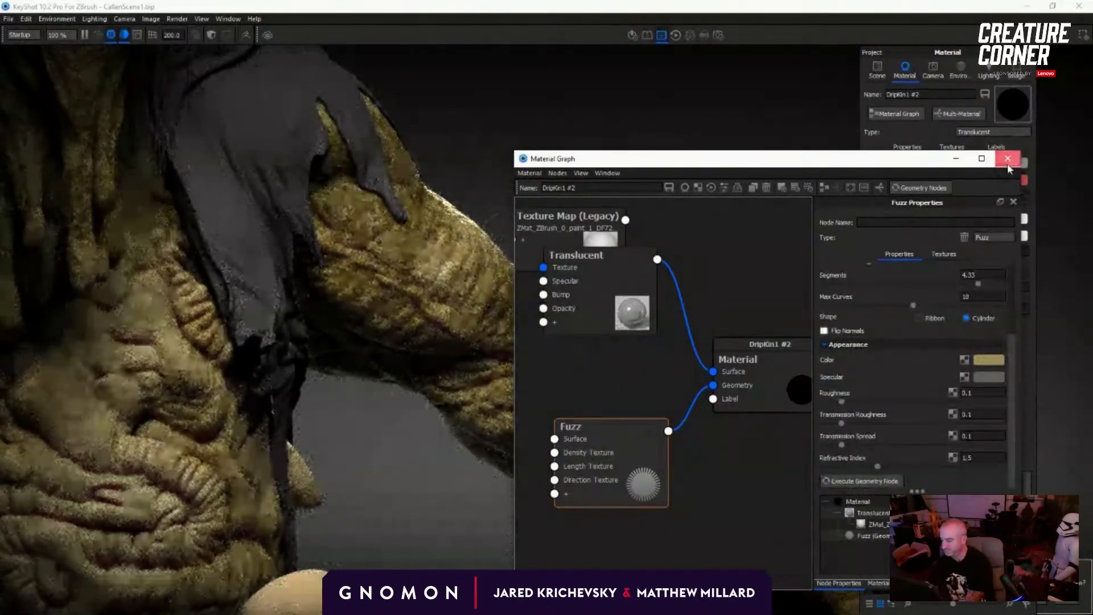
pyautogui.click(1008, 163)
pyautogui.scroll(-4, 357, 426)
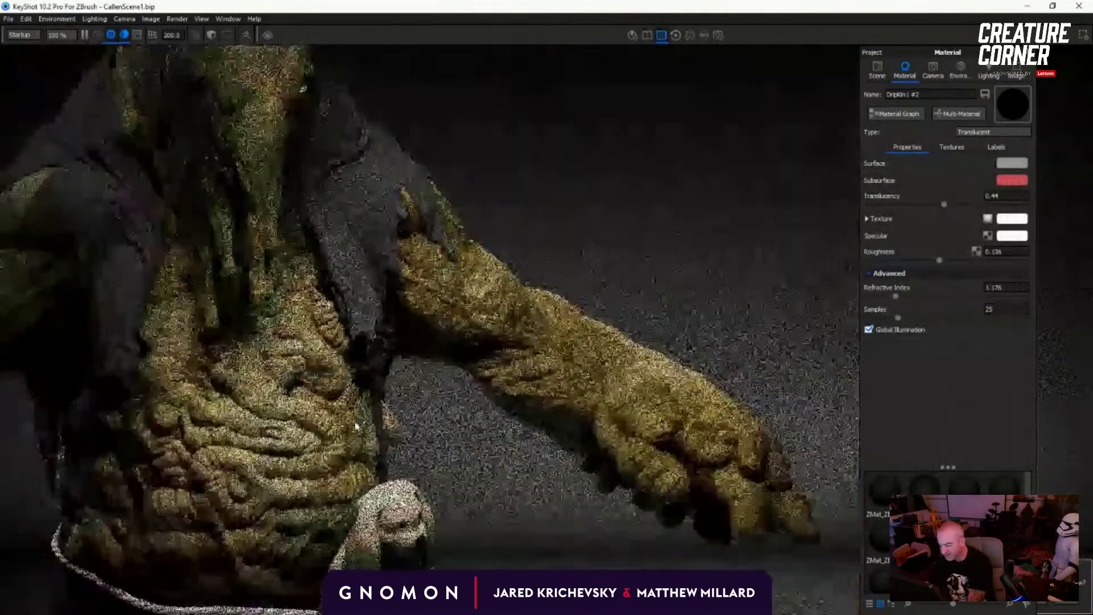
pyautogui.moveTo(356, 426); pyautogui.dragTo(677, 348)
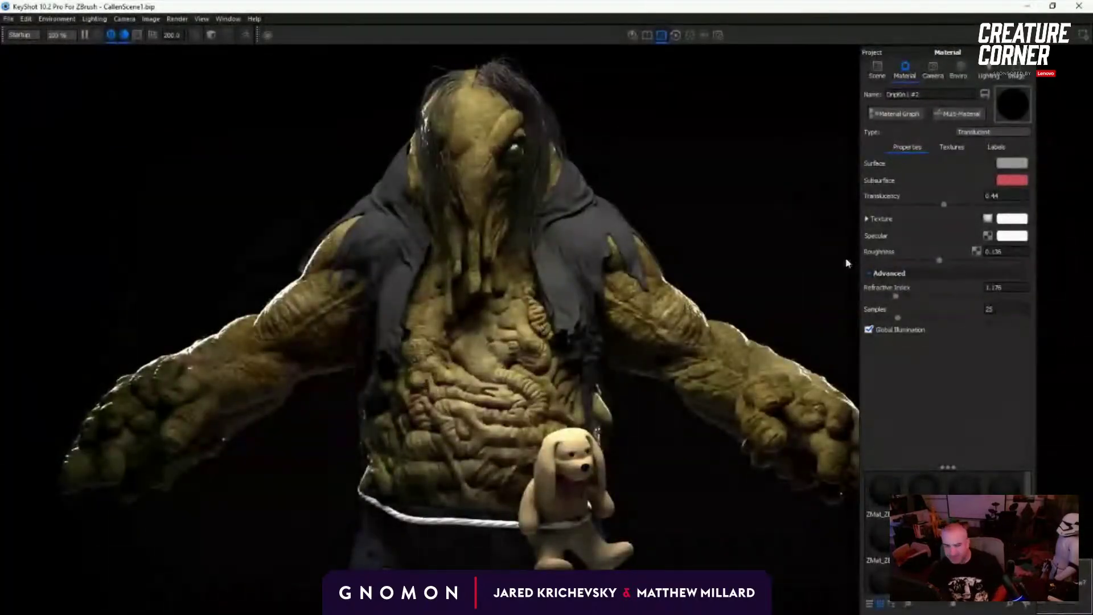
pyautogui.keyDown('ctrl'); pyautogui.moveTo(577, 343); pyautogui.dragTo(583, 372); pyautogui.keyUp('ctrl')
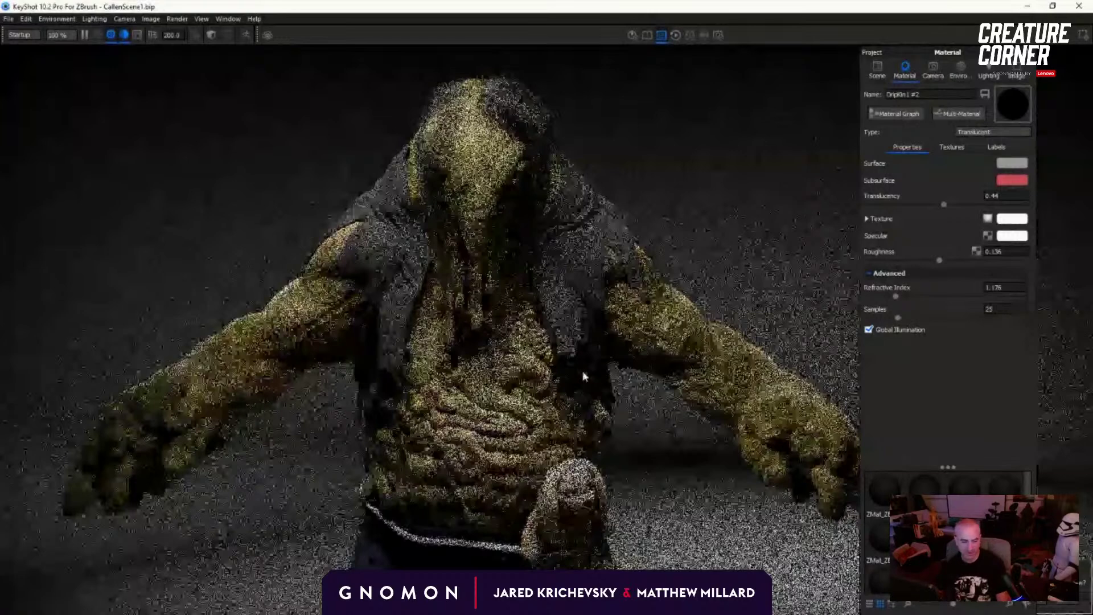
# Step: Switch to ZBrush and spray an olive-tan tone over the creature's mottled torso and arms
pyautogui.hotkey('alt', 'Tab')
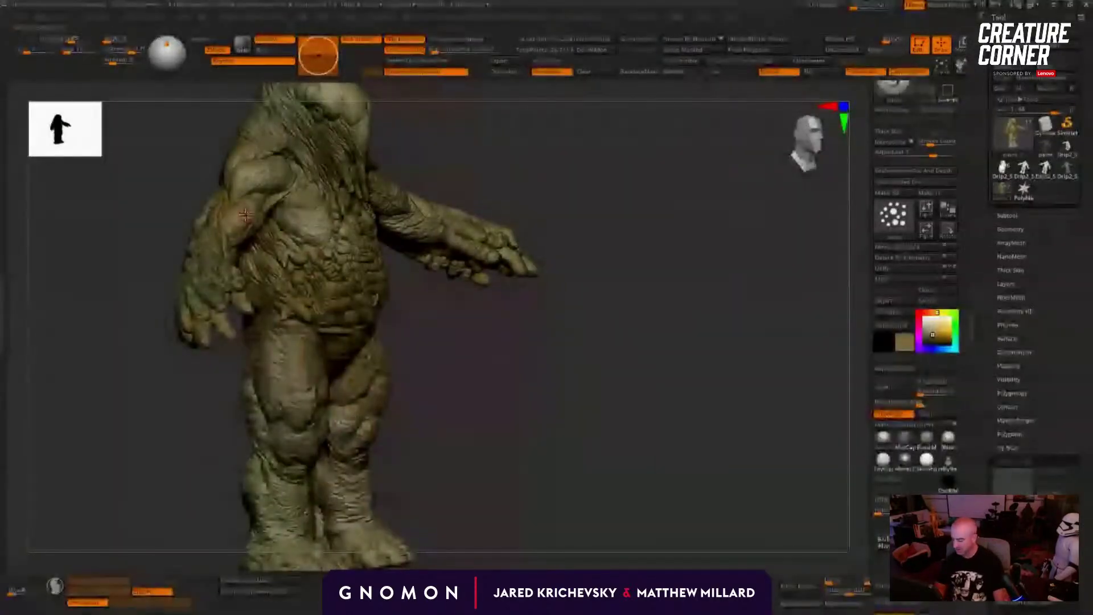
pyautogui.moveTo(545, 426); pyautogui.dragTo(492, 394)
pyautogui.keyDown('ctrl'); pyautogui.moveTo(492, 395); pyautogui.dragTo(583, 359, button='right'); pyautogui.keyUp('ctrl')
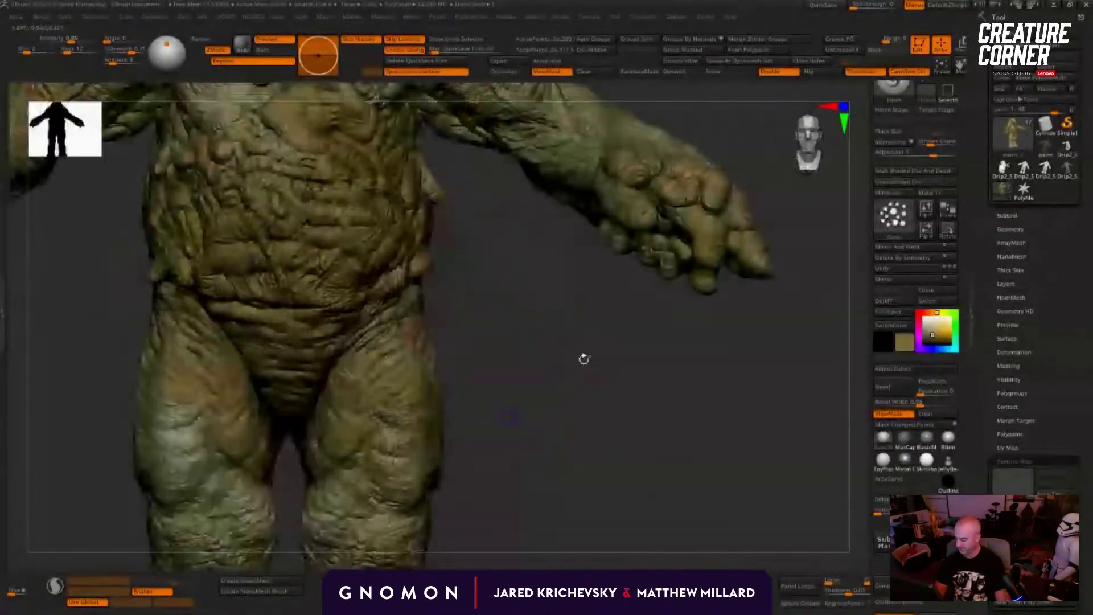
pyautogui.moveTo(583, 358); pyautogui.dragTo(557, 528)
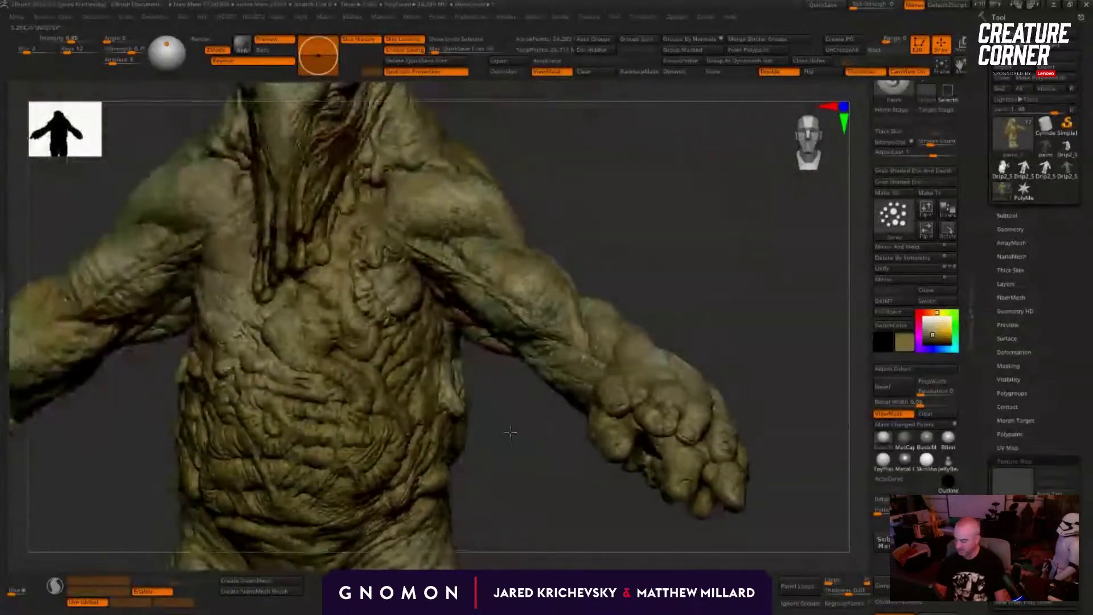
pyautogui.keyDown('alt'); pyautogui.moveTo(510, 435); pyautogui.dragTo(408, 294); pyautogui.keyUp('alt')
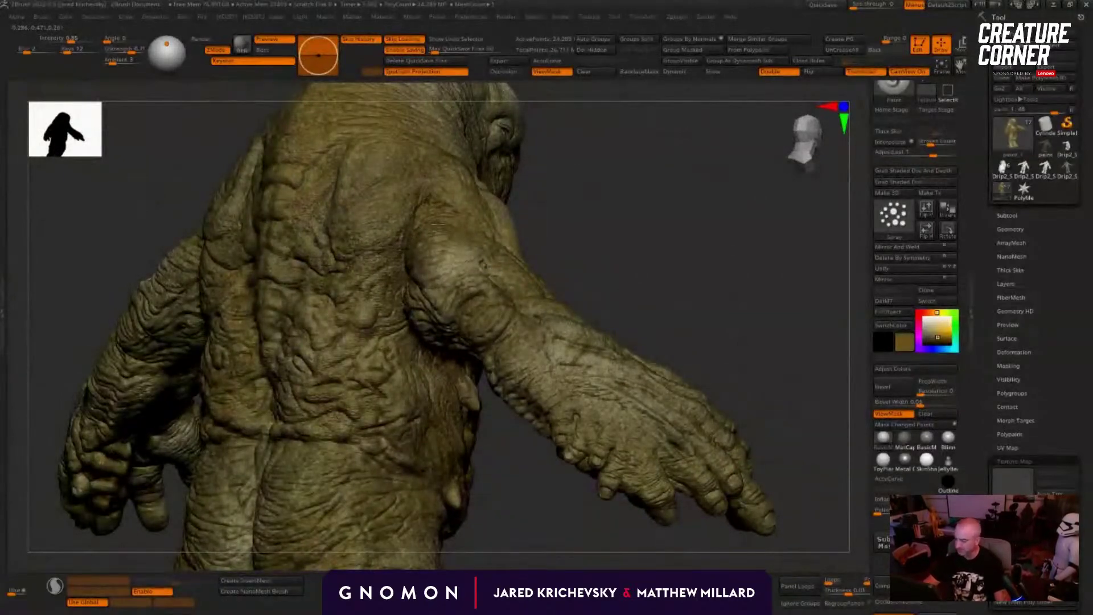
# Step: Spray the olive-tan tone across the creature's back and shoulders and check the front of the body
pyautogui.moveTo(615, 223); pyautogui.dragTo(404, 250)
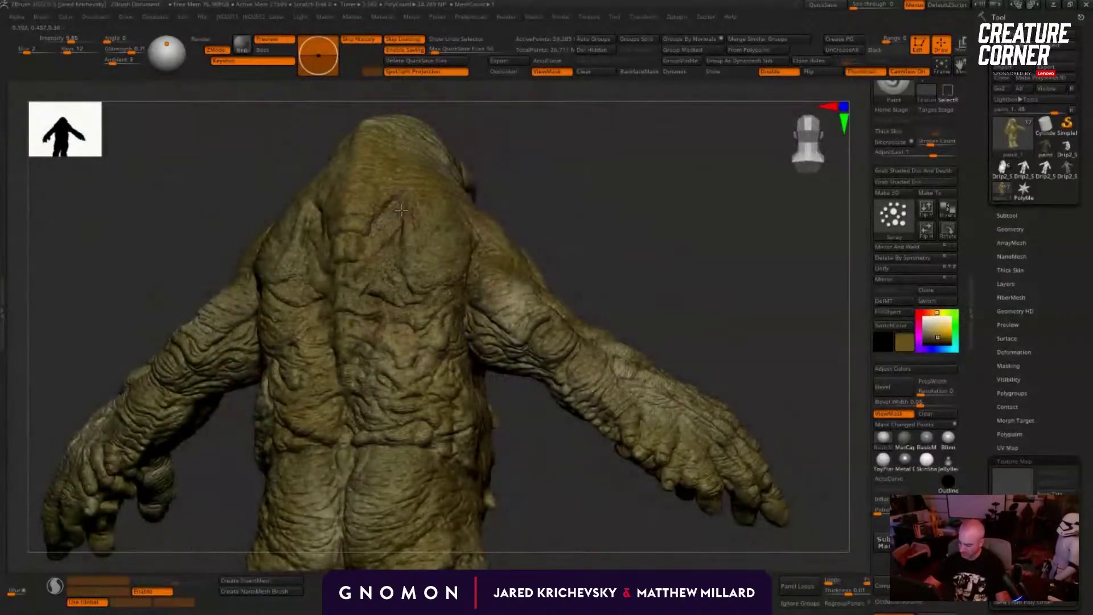
pyautogui.moveTo(549, 138); pyautogui.dragTo(532, 123)
pyautogui.moveTo(322, 225)
pyautogui.mouseDown()
pyautogui.moveTo(296, 240)
pyautogui.moveTo(296, 265)
pyautogui.mouseUp()
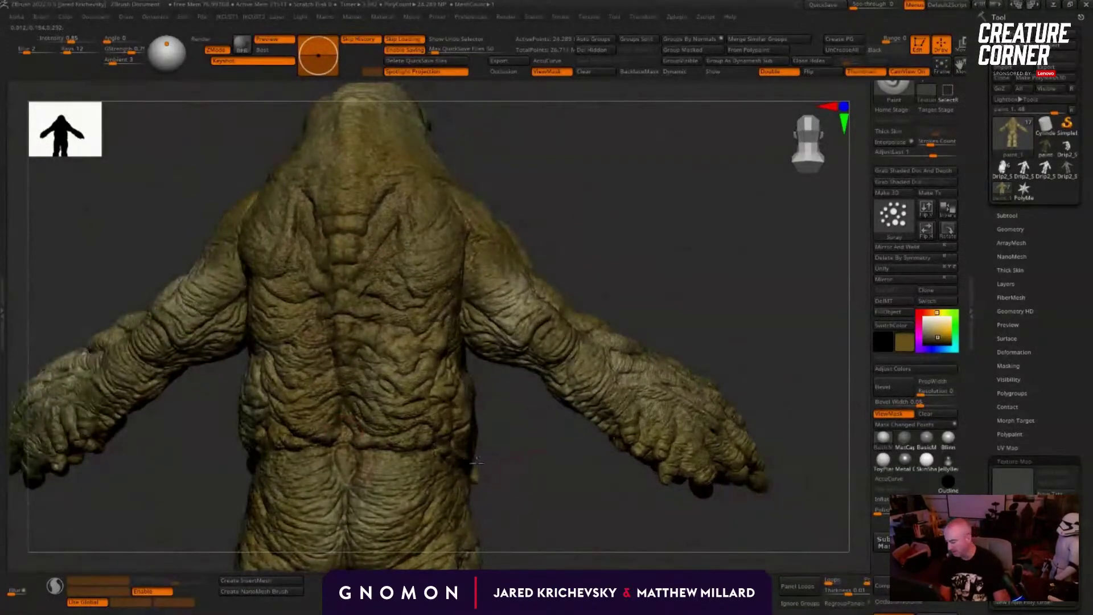
pyautogui.moveTo(536, 484); pyautogui.dragTo(349, 480)
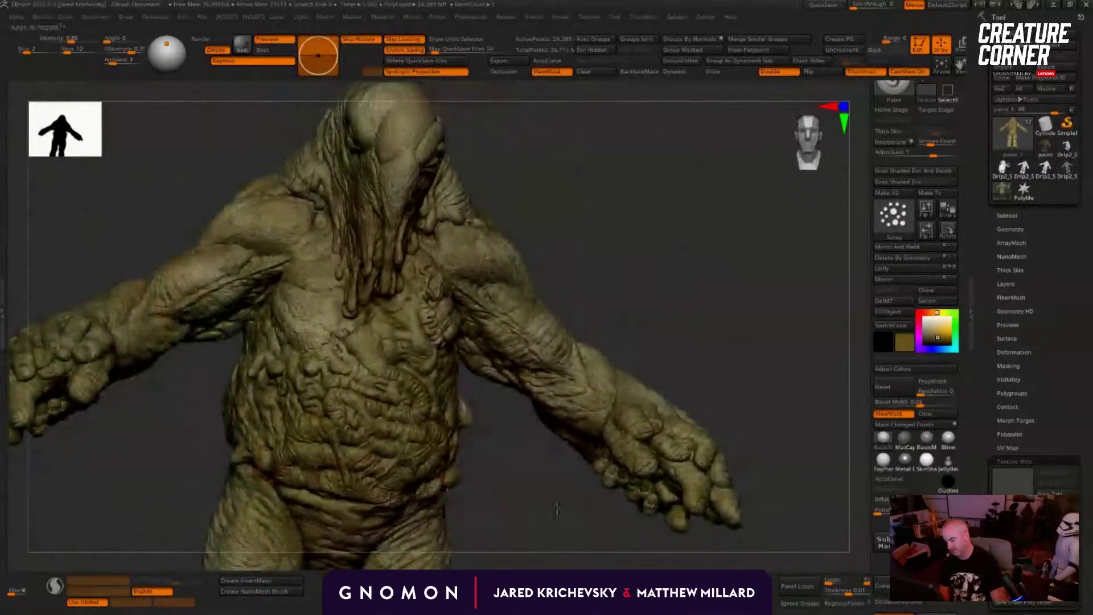
# Step: Spray the olive-tan tone over the sides and backs of the creature's lower legs and feet
pyautogui.keyDown('alt'); pyautogui.moveTo(557, 509); pyautogui.dragTo(380, 407); pyautogui.keyUp('alt')
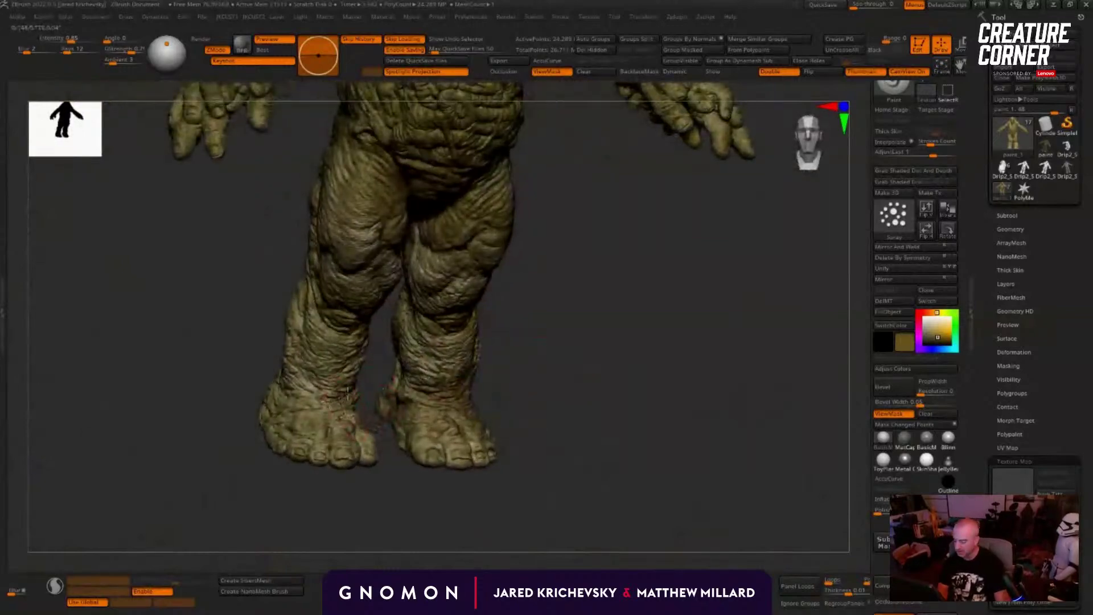
pyautogui.moveTo(208, 423); pyautogui.dragTo(315, 393)
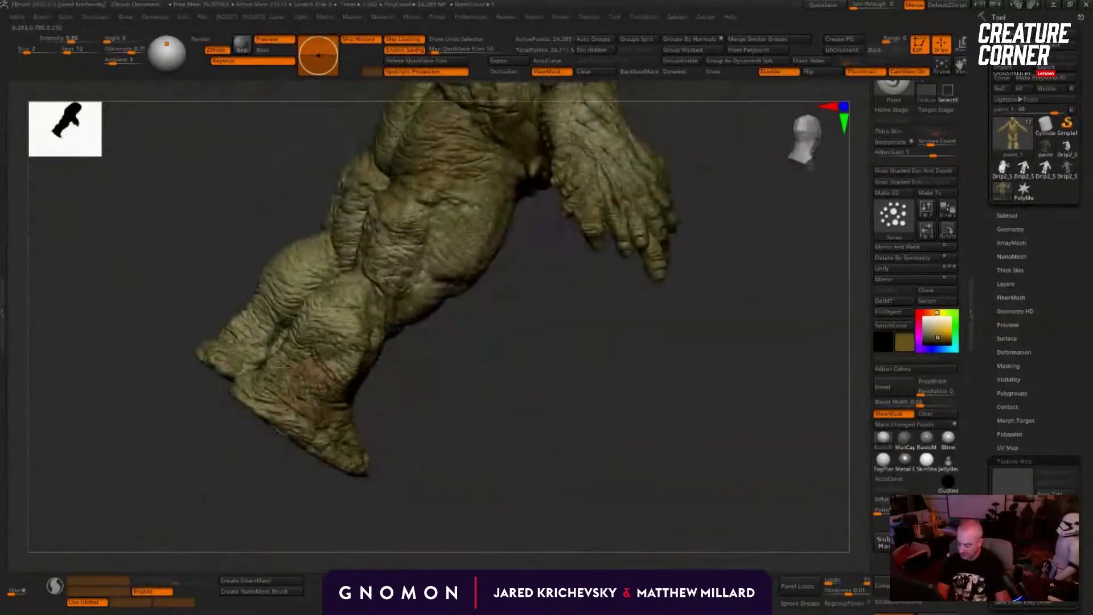
pyautogui.moveTo(269, 352); pyautogui.dragTo(269, 358)
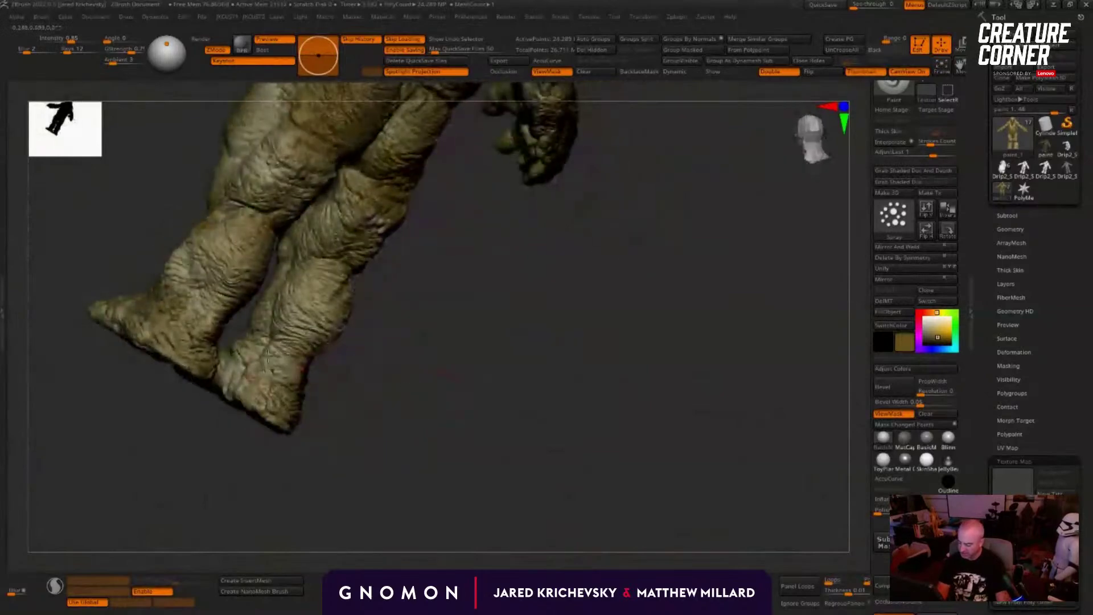
pyautogui.moveTo(336, 385); pyautogui.dragTo(250, 356)
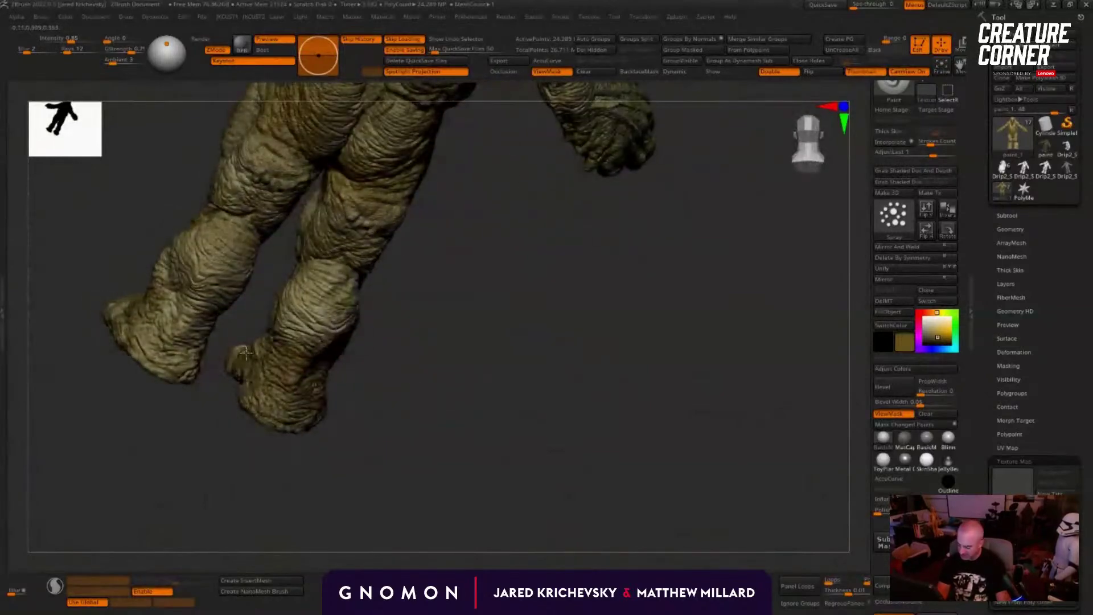
pyautogui.moveTo(336, 411); pyautogui.dragTo(199, 373)
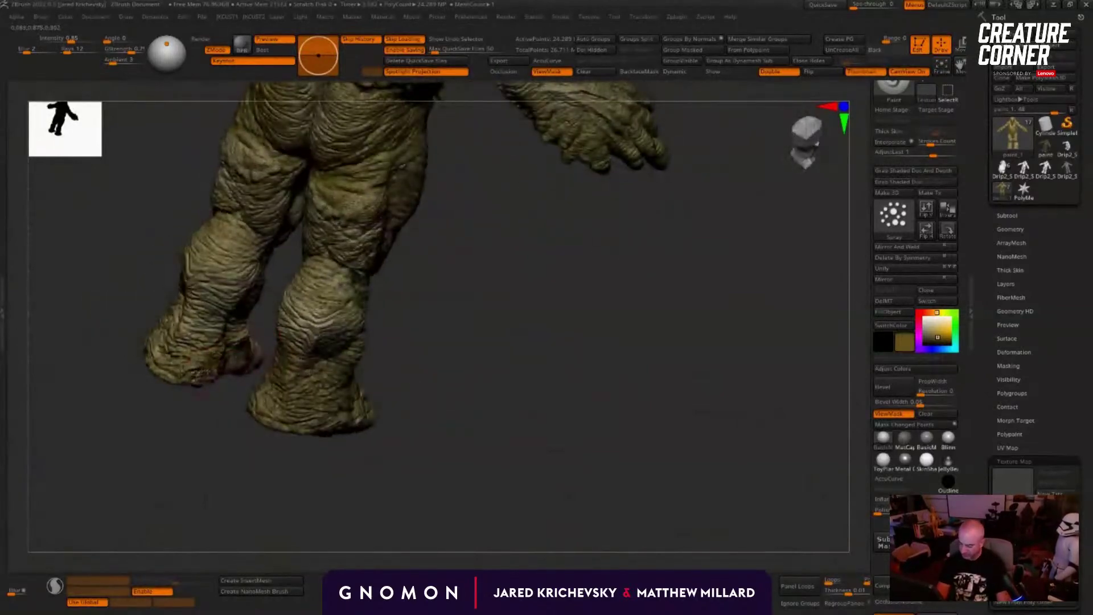
# Step: Spray the olive-tan tone over the fronts of the creature's shins, ankles and toes
pyautogui.moveTo(479, 273); pyautogui.dragTo(402, 411)
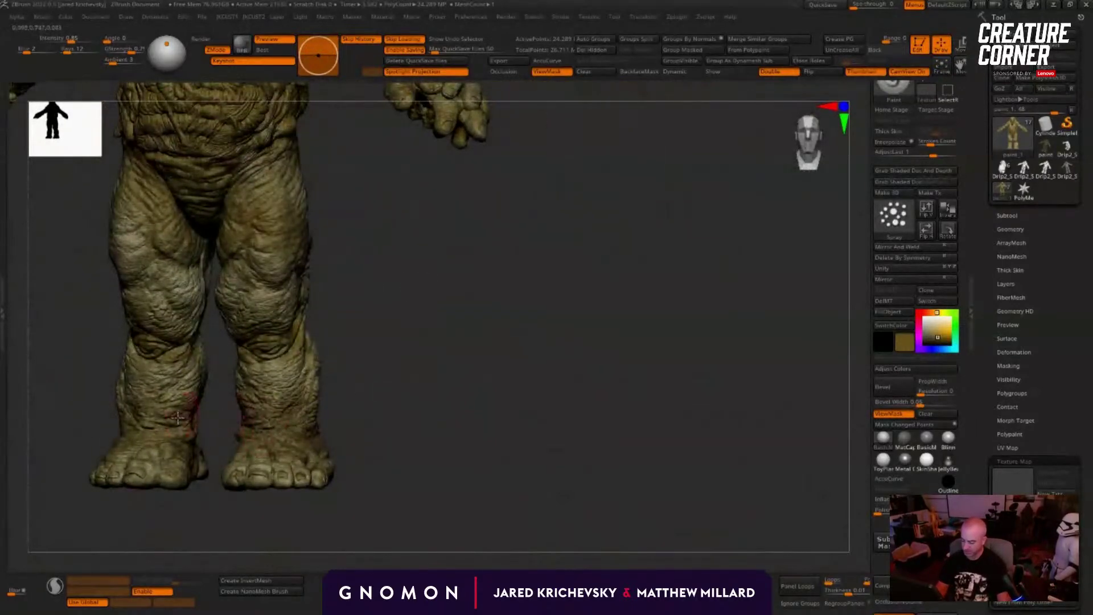
pyautogui.moveTo(154, 413); pyautogui.dragTo(291, 491)
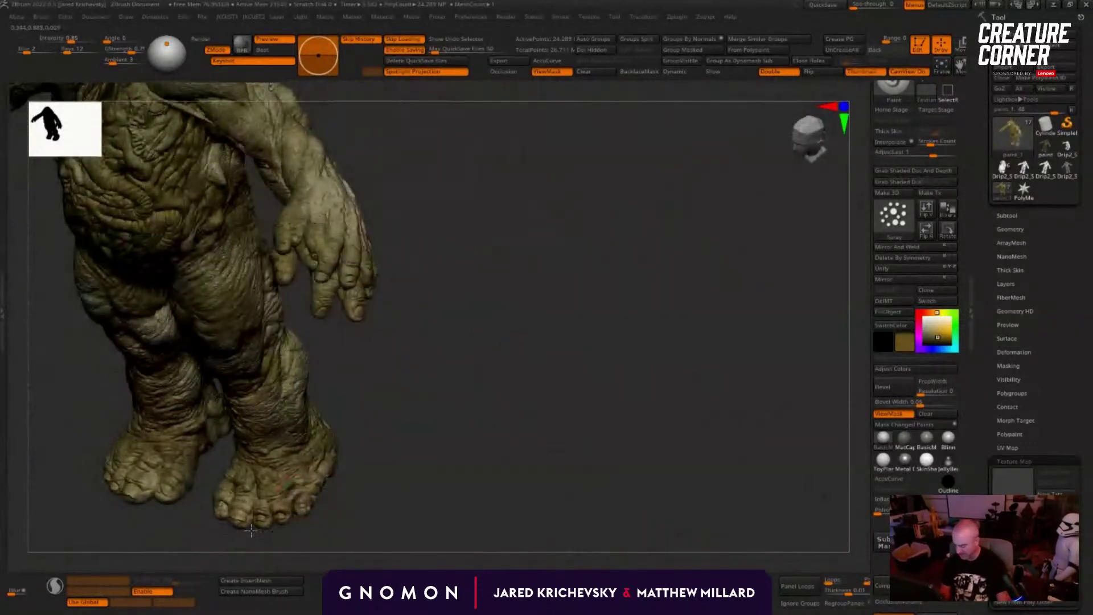
pyautogui.moveTo(387, 493); pyautogui.dragTo(86, 478)
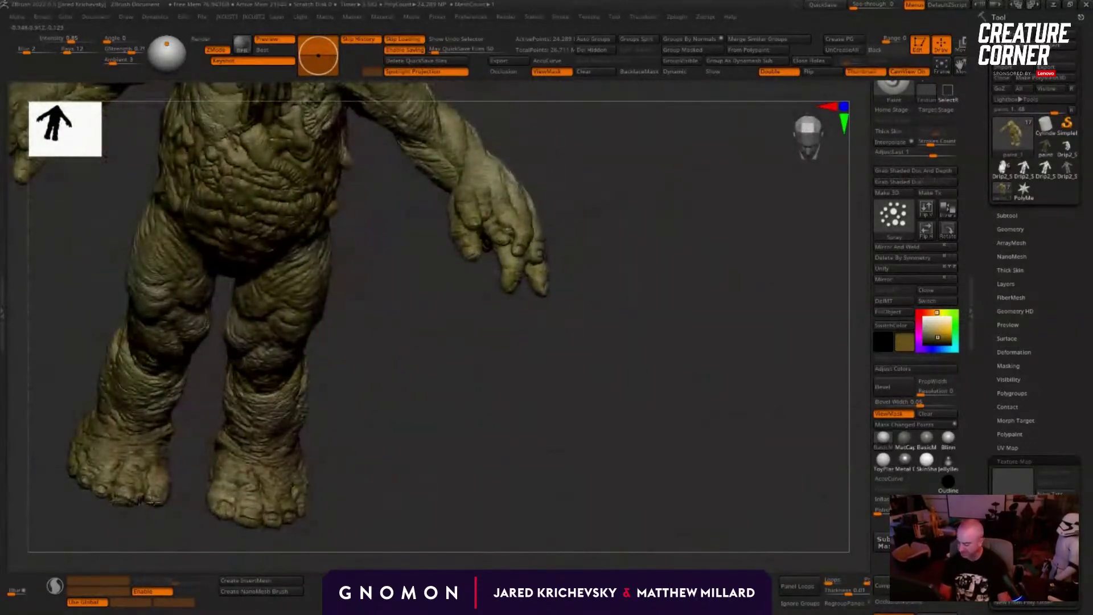
# Step: Spray a muted grey-brown tone around the creature's eye socket and brow
pyautogui.moveTo(341, 470); pyautogui.dragTo(409, 242)
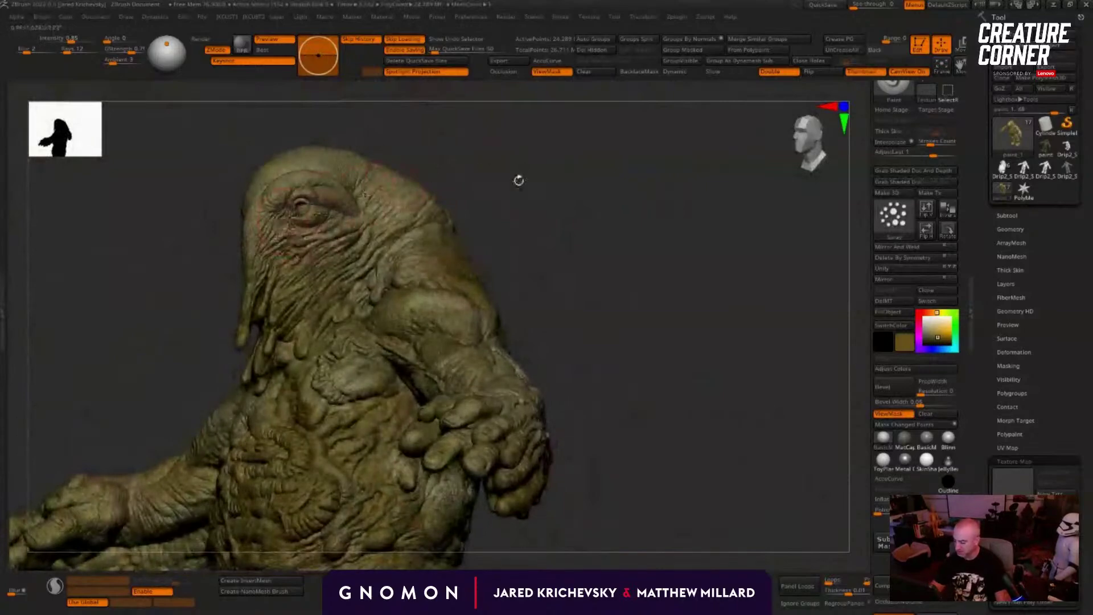
pyautogui.moveTo(518, 178)
pyautogui.keyDown('alt'); pyautogui.mouseDown()
pyautogui.moveTo(477, 365)
pyautogui.moveTo(541, 216)
pyautogui.moveTo(524, 309)
pyautogui.moveTo(463, 268)
pyautogui.mouseUp(); pyautogui.keyUp('alt')
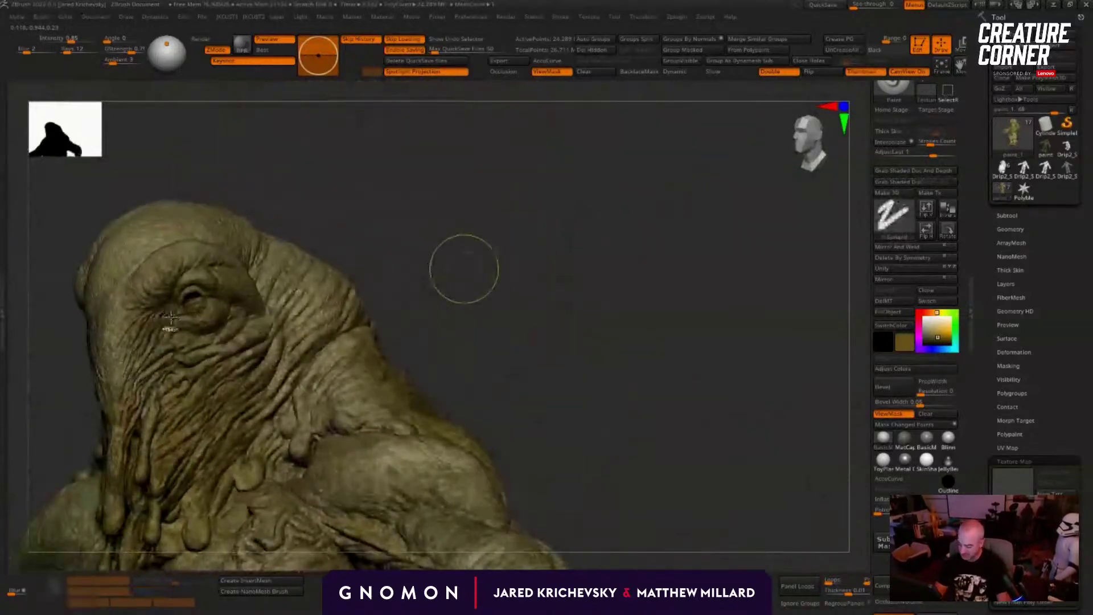
pyautogui.moveTo(169, 313)
pyautogui.mouseDown()
pyautogui.moveTo(184, 306)
pyautogui.moveTo(154, 343)
pyautogui.mouseUp()
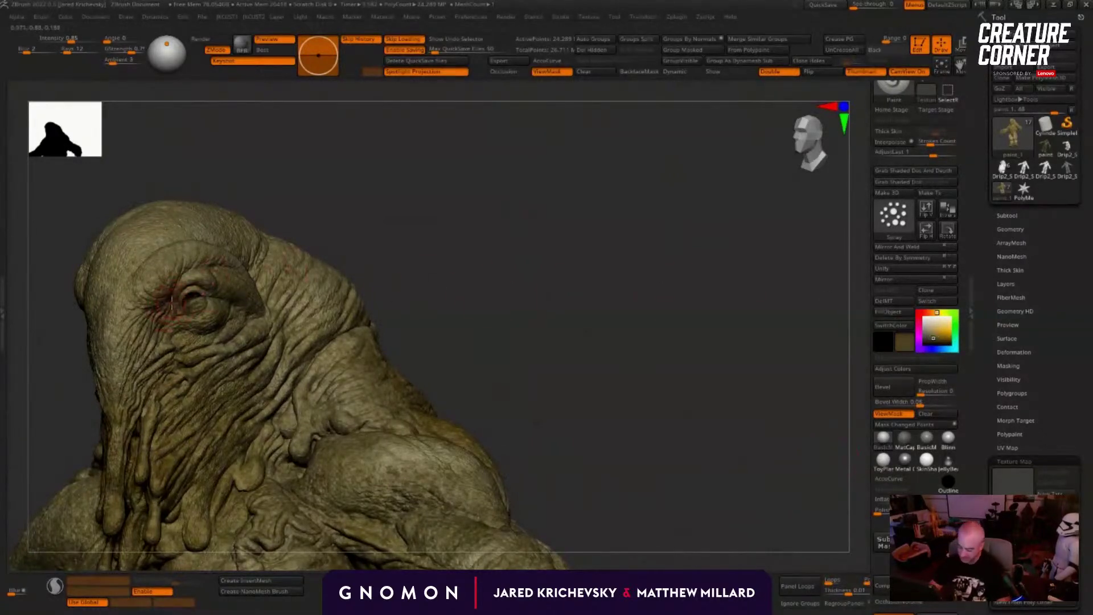
pyautogui.moveTo(343, 202); pyautogui.dragTo(229, 243)
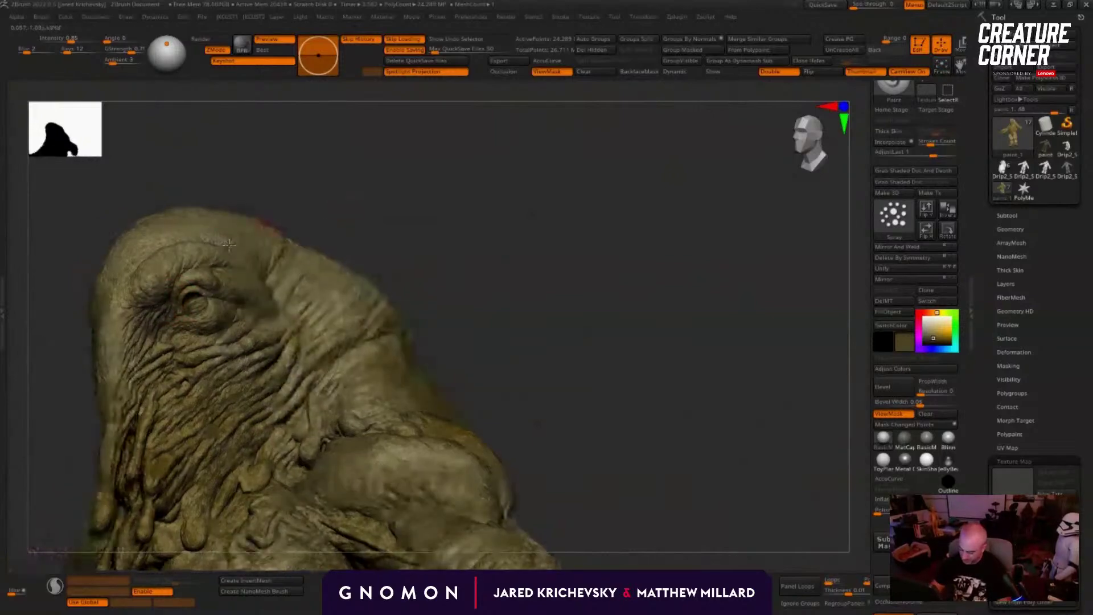
pyautogui.moveTo(165, 285)
pyautogui.mouseDown()
pyautogui.moveTo(191, 256)
pyautogui.moveTo(171, 282)
pyautogui.moveTo(206, 276)
pyautogui.mouseUp()
pyautogui.press('s')
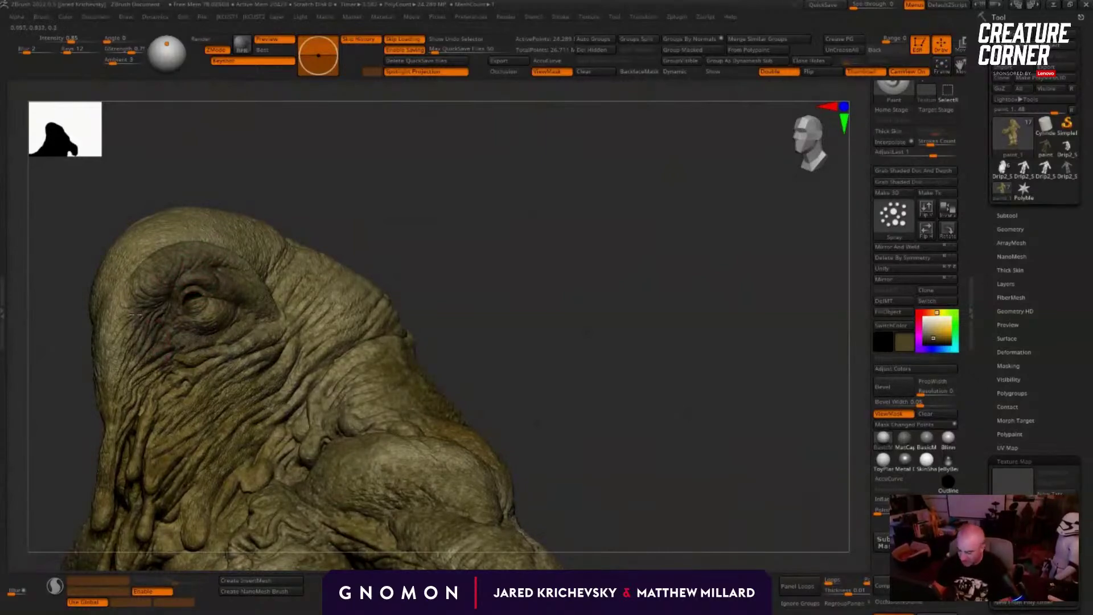
# Step: Sample a lighter tan from the head, blend it around the brow and side of the face, and resample a darker skin tone
pyautogui.keyDown('alt'); pyautogui.moveTo(502, 212); pyautogui.dragTo(565, 239); pyautogui.keyUp('alt')
pyautogui.press('c')
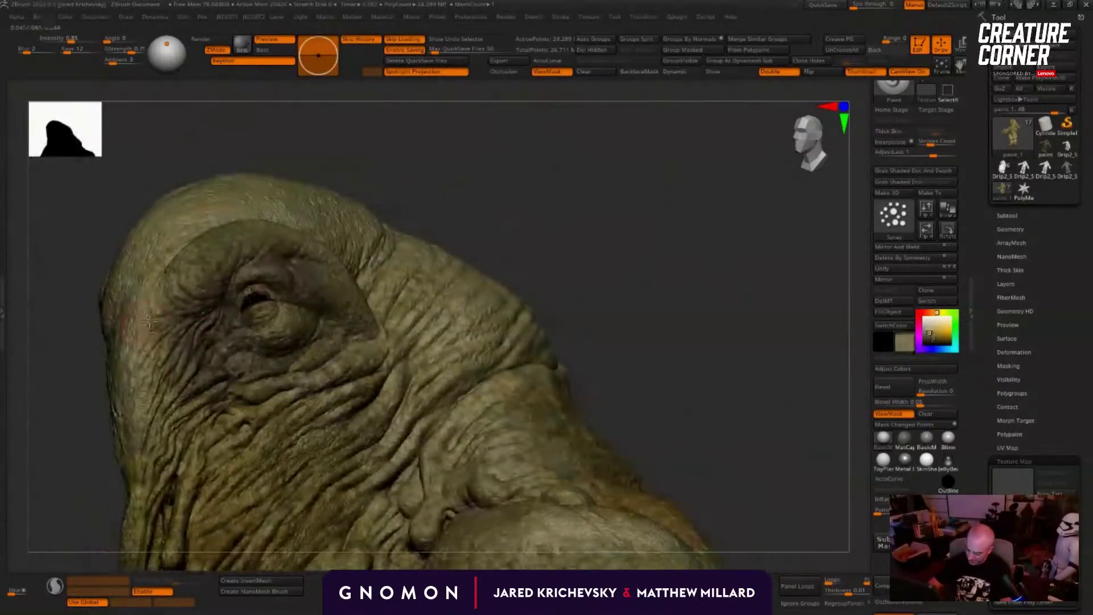
pyautogui.moveTo(149, 316); pyautogui.dragTo(158, 353)
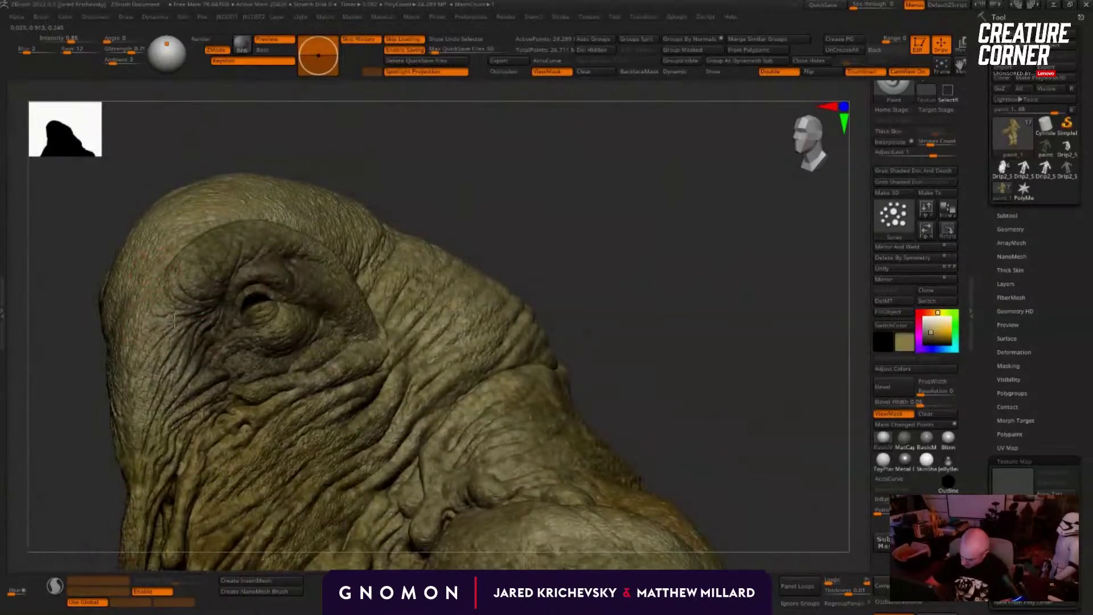
pyautogui.moveTo(234, 225)
pyautogui.mouseDown()
pyautogui.moveTo(222, 259)
pyautogui.moveTo(200, 264)
pyautogui.mouseUp()
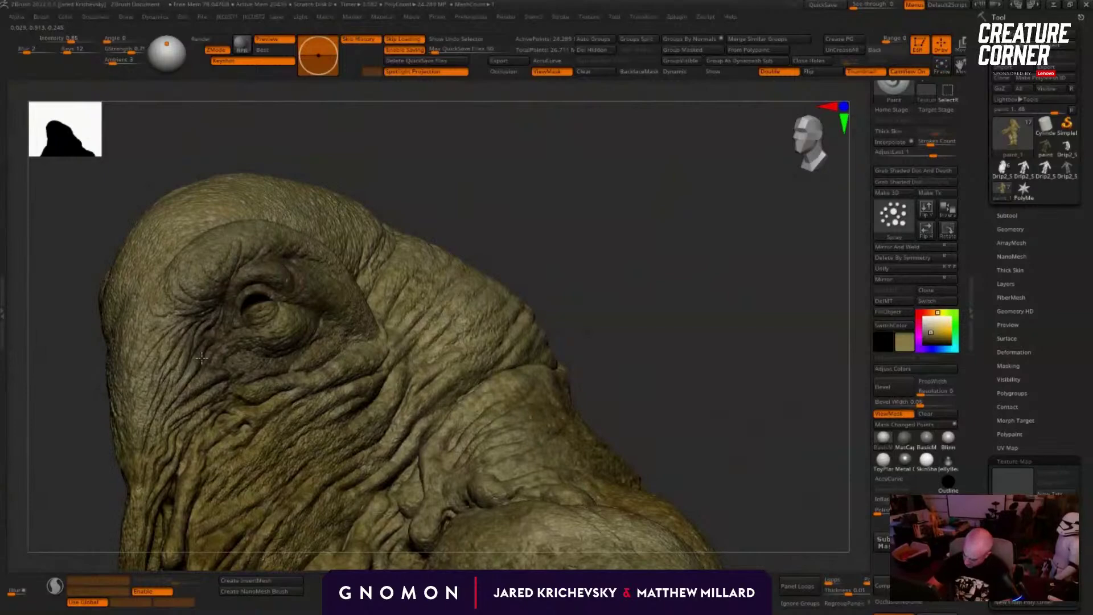
pyautogui.moveTo(202, 357); pyautogui.dragTo(219, 369)
pyautogui.press('c')
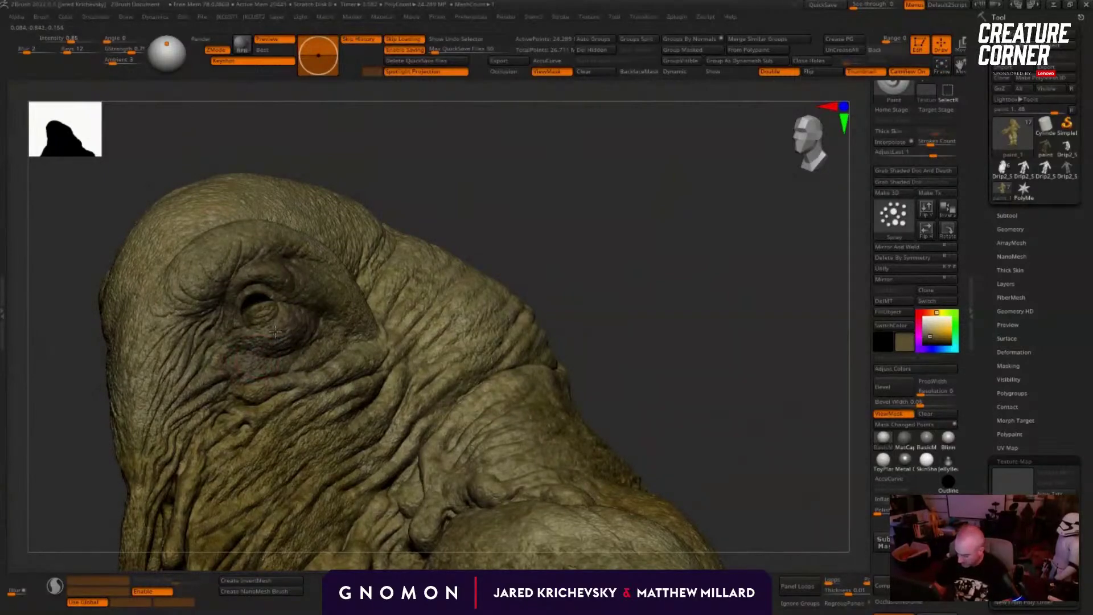
# Step: Spray the sampled grey-brown tone around the eyelids and over the eye on the opposite side of the head
pyautogui.moveTo(454, 222); pyautogui.dragTo(285, 328)
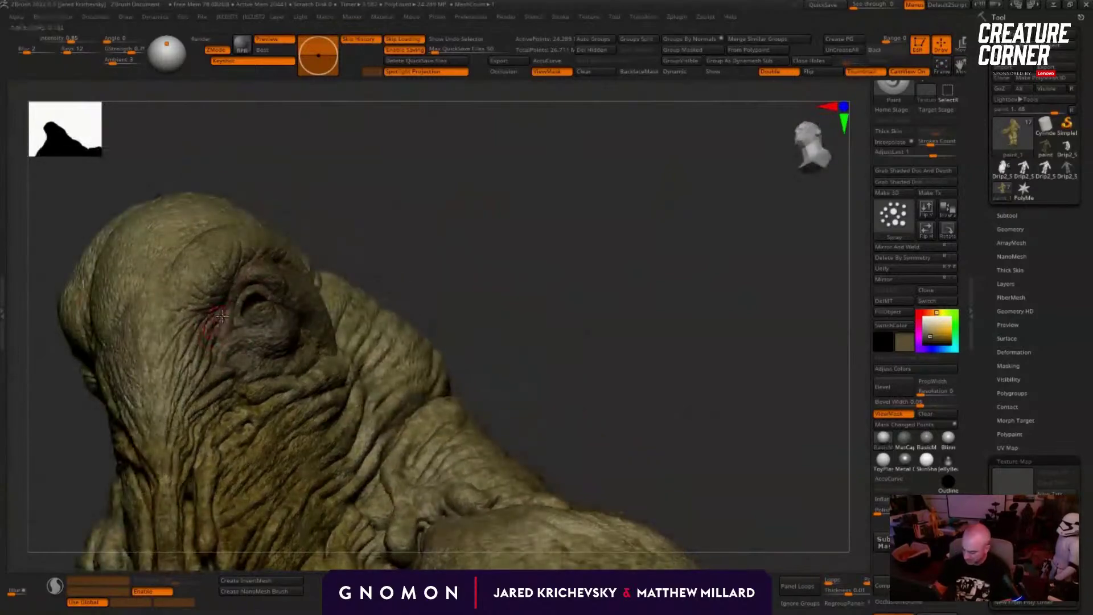
pyautogui.moveTo(468, 298)
pyautogui.mouseDown()
pyautogui.moveTo(439, 271)
pyautogui.moveTo(433, 292)
pyautogui.moveTo(474, 222)
pyautogui.moveTo(501, 228)
pyautogui.mouseUp()
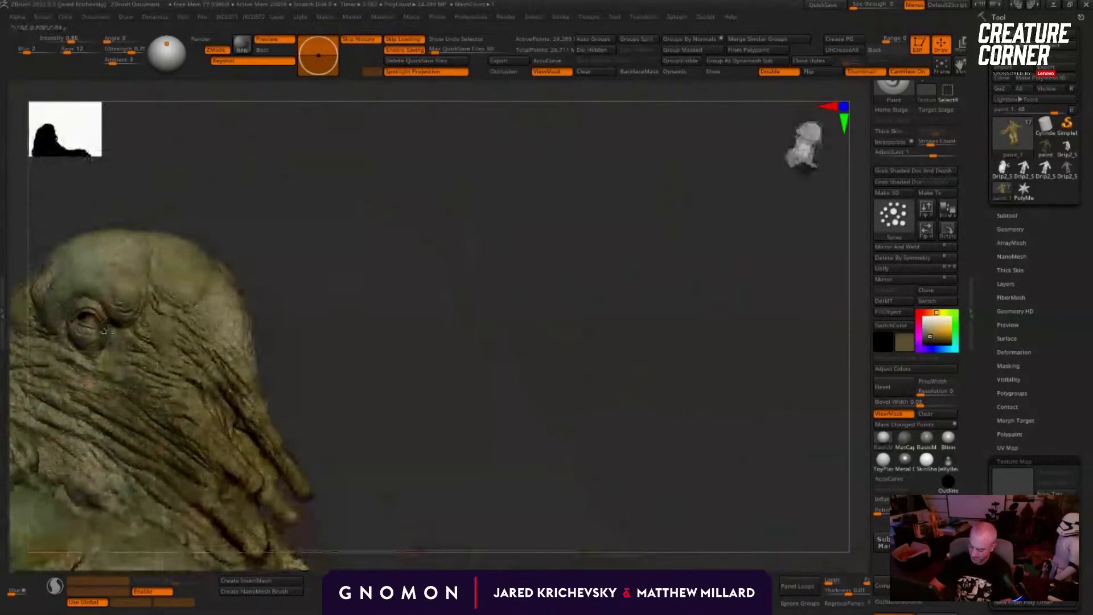
pyautogui.moveTo(78, 312)
pyautogui.mouseDown()
pyautogui.moveTo(89, 337)
pyautogui.moveTo(82, 303)
pyautogui.mouseUp()
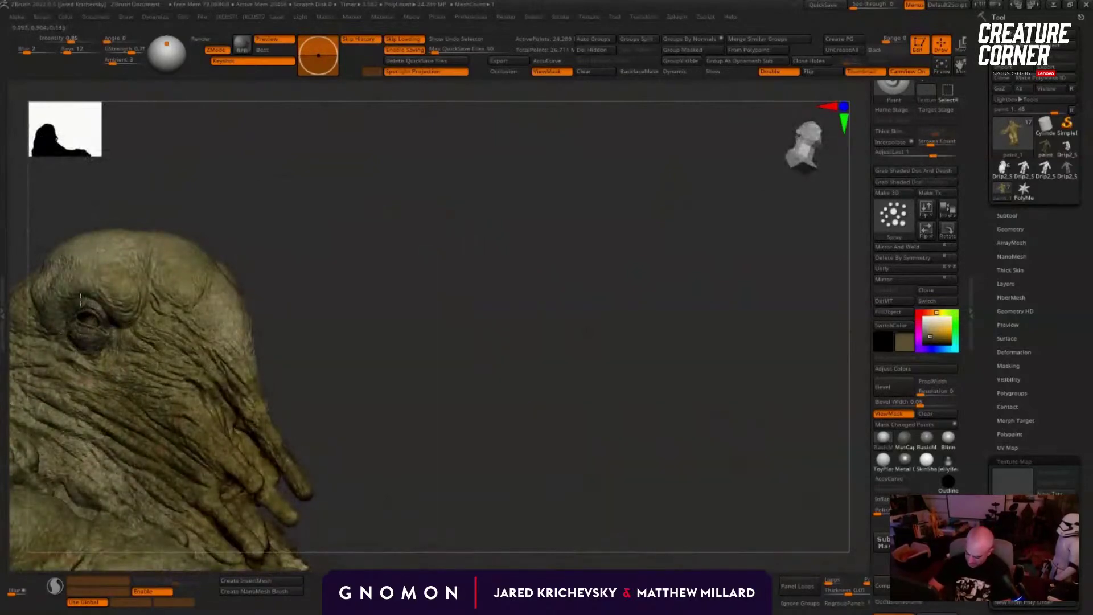
pyautogui.moveTo(496, 228)
pyautogui.mouseDown()
pyautogui.moveTo(454, 224)
pyautogui.moveTo(429, 243)
pyautogui.moveTo(449, 244)
pyautogui.moveTo(416, 341)
pyautogui.moveTo(426, 478)
pyautogui.moveTo(452, 406)
pyautogui.mouseUp()
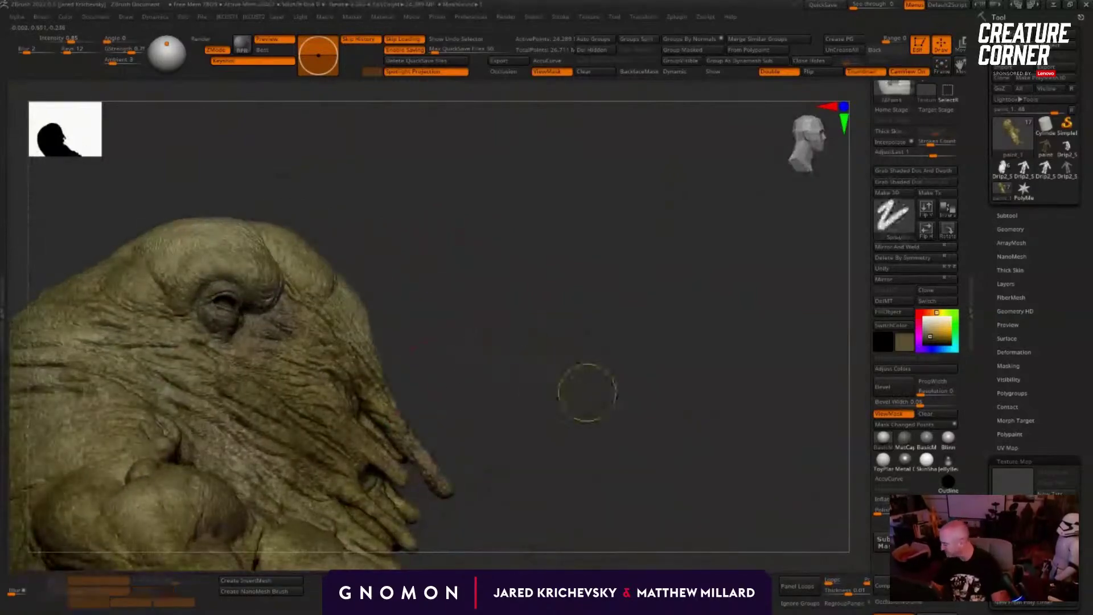
# Step: Pick a warmer brown and spray it over the facial tentacles, cheek wrinkles and neck folds with varying brush sizes
pyautogui.click(932, 338)
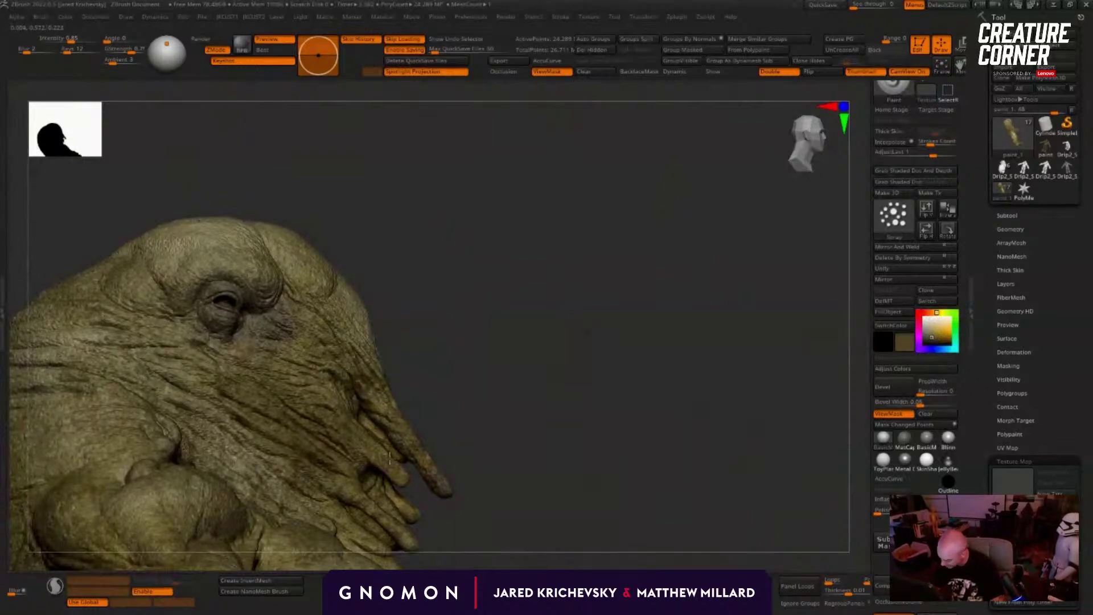
pyautogui.click(936, 338)
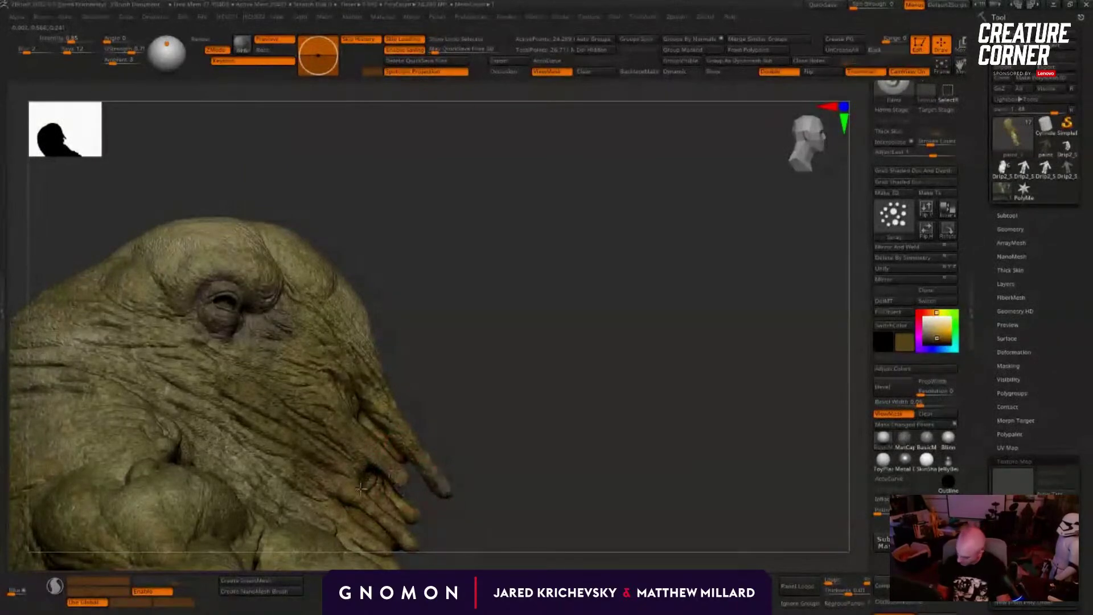
pyautogui.moveTo(360, 489)
pyautogui.mouseDown()
pyautogui.moveTo(392, 538)
pyautogui.moveTo(342, 493)
pyautogui.moveTo(279, 497)
pyautogui.moveTo(197, 448)
pyautogui.moveTo(154, 399)
pyautogui.mouseUp()
pyautogui.press('s')
pyautogui.moveTo(417, 286); pyautogui.dragTo(393, 296)
pyautogui.moveTo(473, 319); pyautogui.dragTo(398, 324)
pyautogui.press('s')
pyautogui.moveTo(165, 393)
pyautogui.mouseDown()
pyautogui.moveTo(124, 363)
pyautogui.moveTo(238, 447)
pyautogui.mouseUp()
pyautogui.moveTo(421, 273); pyautogui.dragTo(506, 279)
pyautogui.moveTo(166, 421); pyautogui.dragTo(41, 363)
pyautogui.moveTo(549, 363)
pyautogui.keyDown('alt'); pyautogui.mouseDown()
pyautogui.moveTo(381, 403)
pyautogui.moveTo(578, 217)
pyautogui.moveTo(529, 234)
pyautogui.moveTo(547, 216)
pyautogui.moveTo(472, 257)
pyautogui.moveTo(376, 284)
pyautogui.mouseUp(); pyautogui.keyUp('alt')
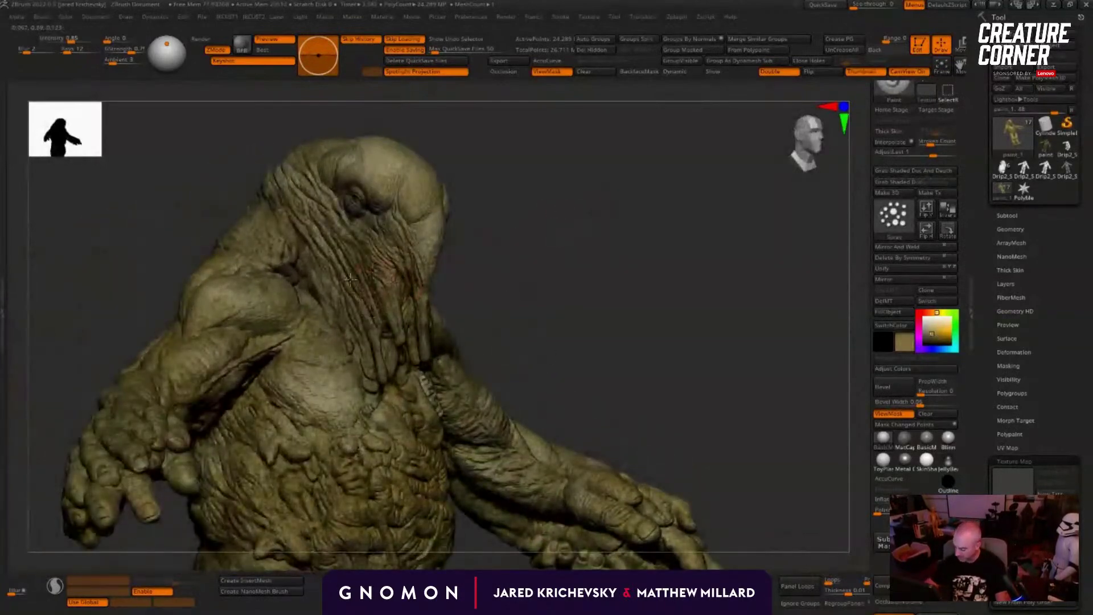
# Step: Choose a deeper olive-brown and spray it into the neck-shoulder crease and around the creature's eye and face
pyautogui.click(936, 337)
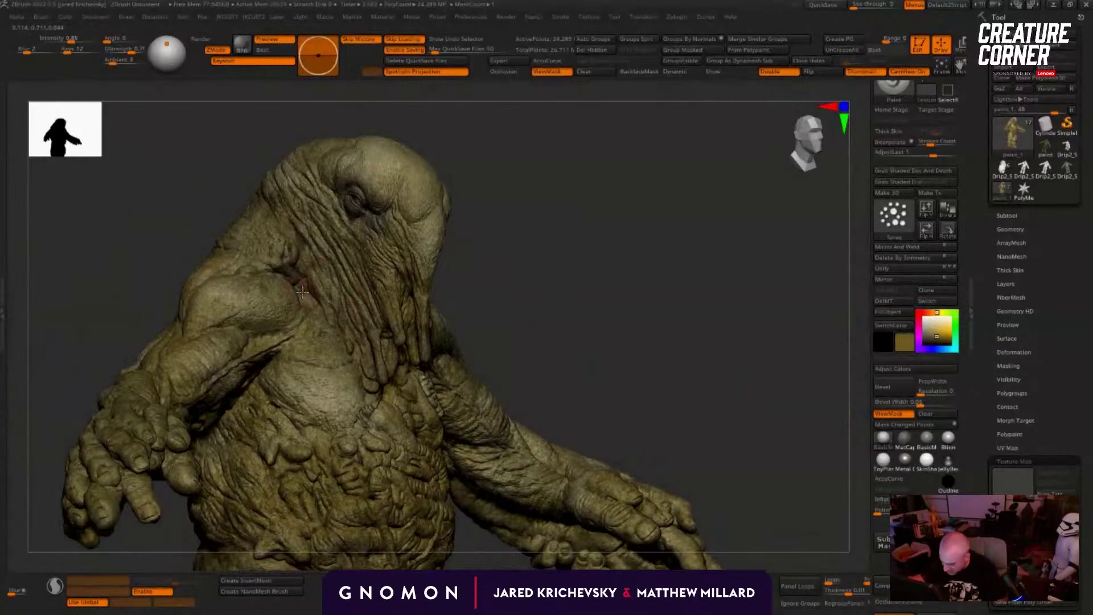
pyautogui.moveTo(544, 276)
pyautogui.mouseDown()
pyautogui.moveTo(507, 266)
pyautogui.moveTo(545, 222)
pyautogui.moveTo(493, 190)
pyautogui.mouseUp()
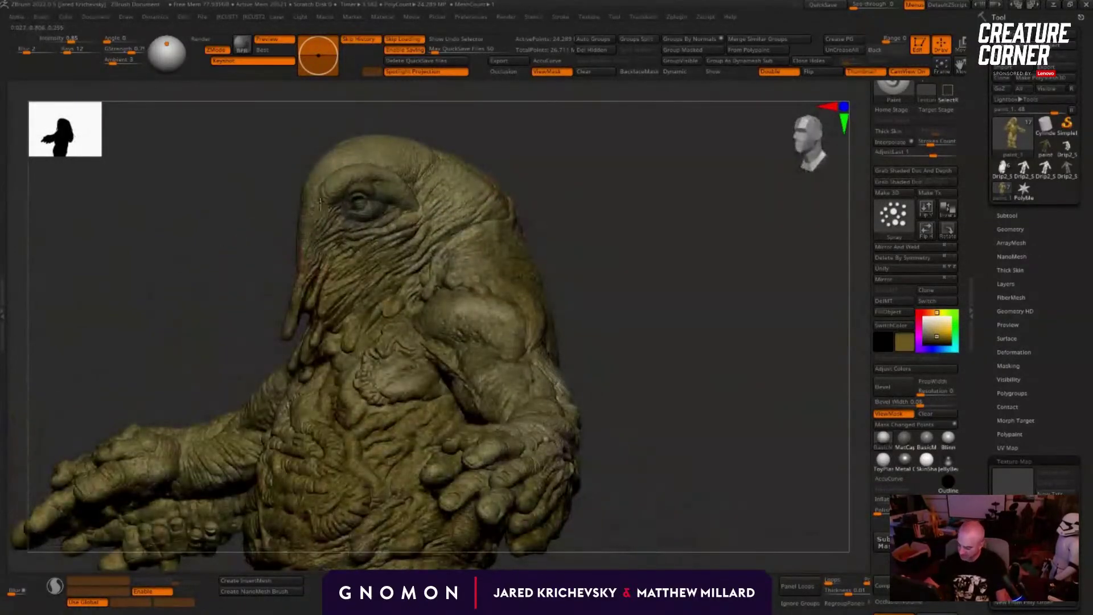
pyautogui.press('s')
pyautogui.moveTo(331, 209); pyautogui.dragTo(328, 208)
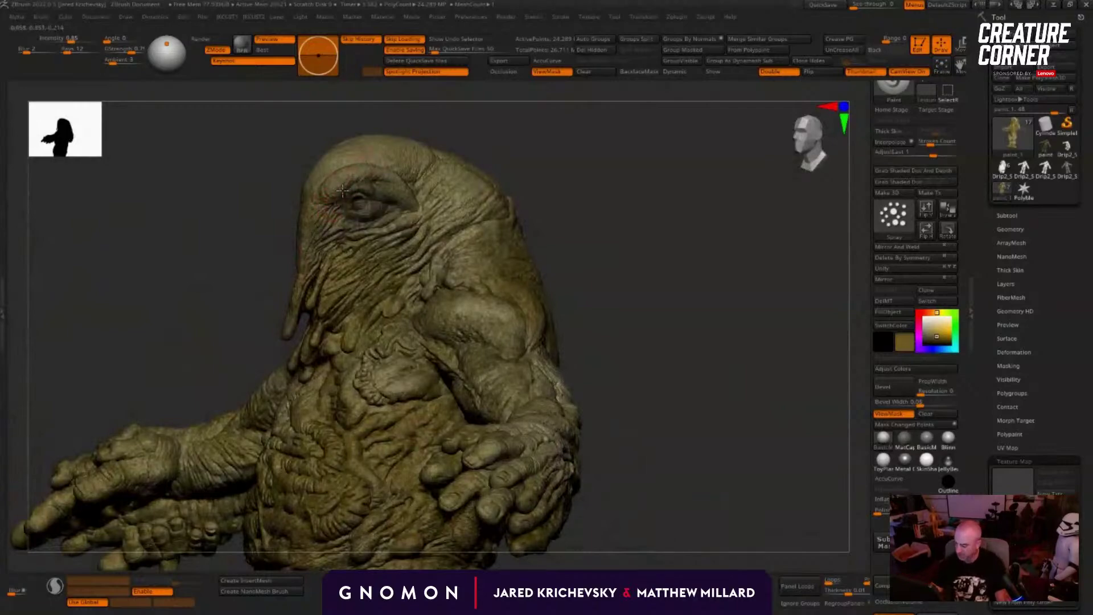
pyautogui.moveTo(560, 140)
pyautogui.mouseDown()
pyautogui.moveTo(547, 241)
pyautogui.moveTo(494, 249)
pyautogui.mouseUp()
pyautogui.moveTo(400, 251); pyautogui.dragTo(302, 274)
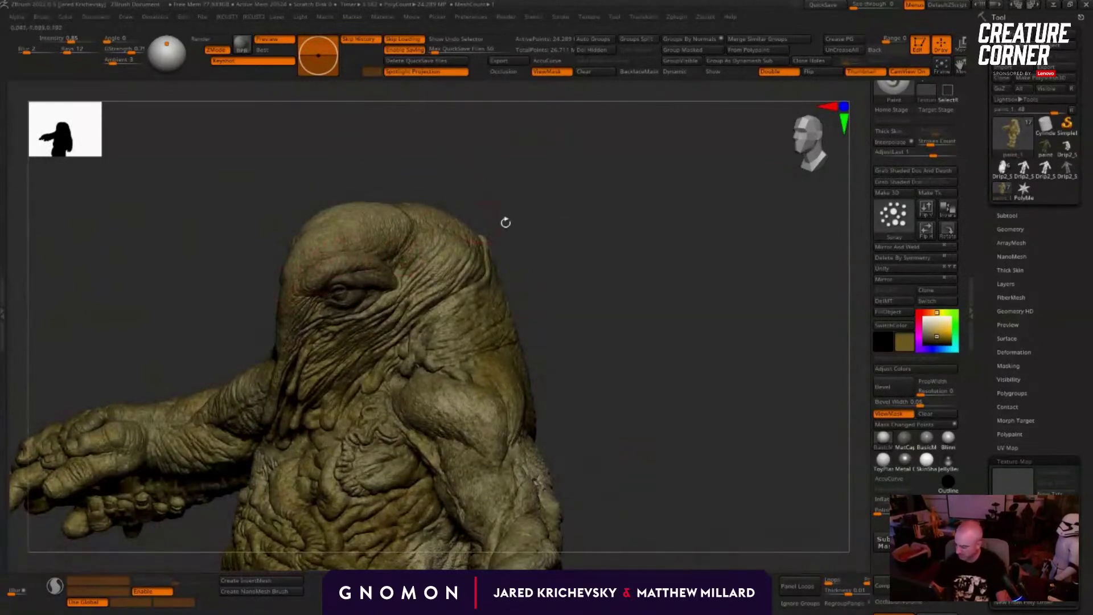
# Step: Spray the olive-brown tone over the brow, temple, cheek wrinkles and neck folds down to the shoulder crease
pyautogui.moveTo(506, 222)
pyautogui.mouseDown()
pyautogui.moveTo(472, 244)
pyautogui.moveTo(569, 247)
pyautogui.moveTo(464, 263)
pyautogui.moveTo(464, 308)
pyautogui.mouseUp()
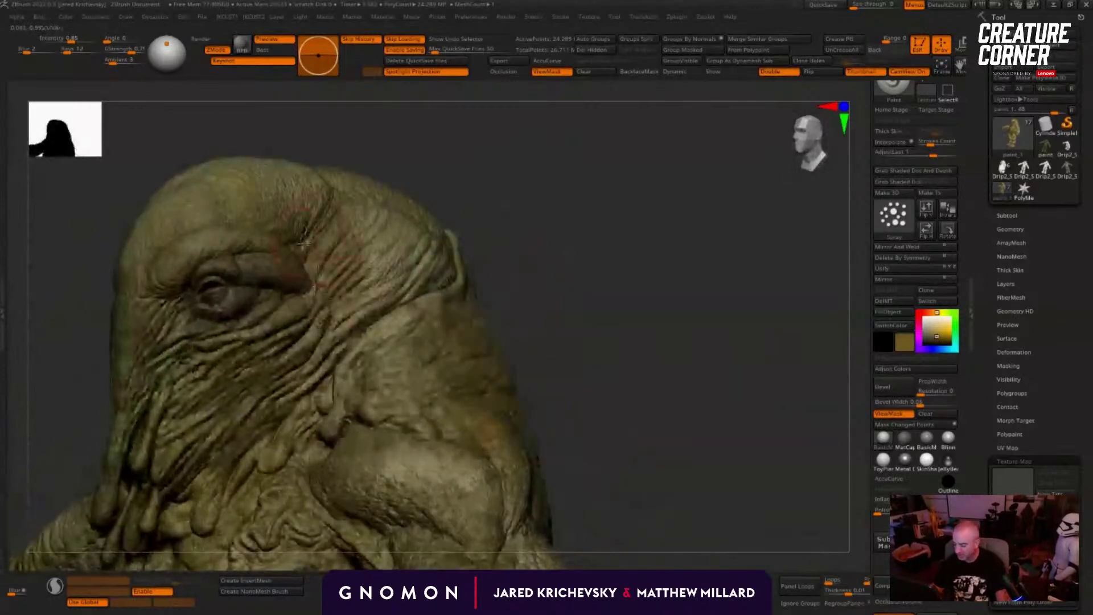
pyautogui.moveTo(304, 243)
pyautogui.mouseDown()
pyautogui.moveTo(307, 202)
pyautogui.moveTo(294, 245)
pyautogui.mouseUp()
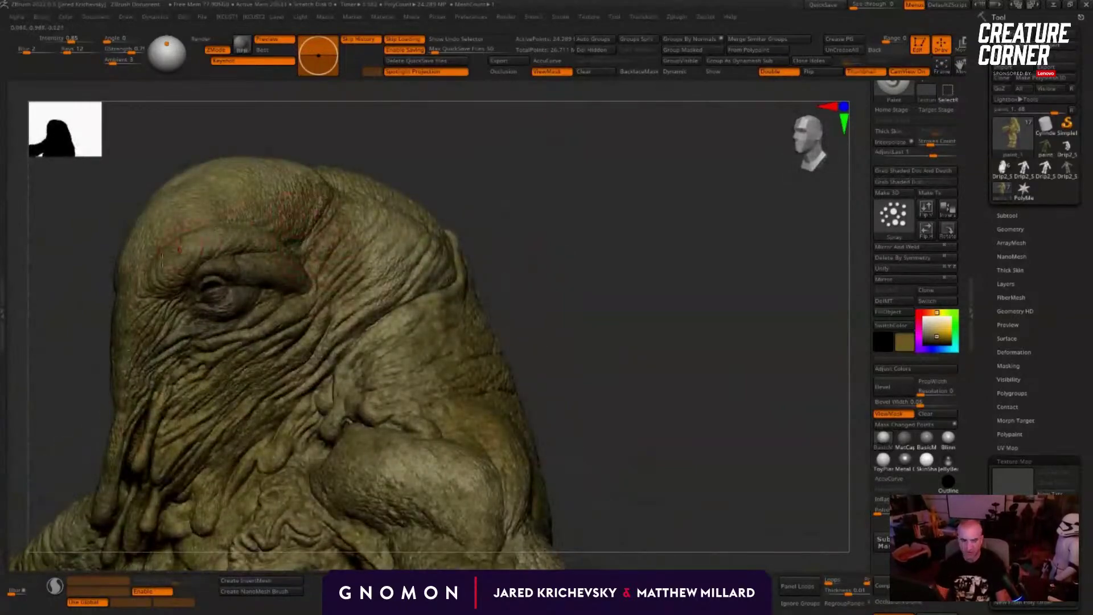
pyautogui.moveTo(359, 333)
pyautogui.mouseDown()
pyautogui.moveTo(411, 296)
pyautogui.moveTo(397, 294)
pyautogui.moveTo(424, 227)
pyautogui.mouseUp()
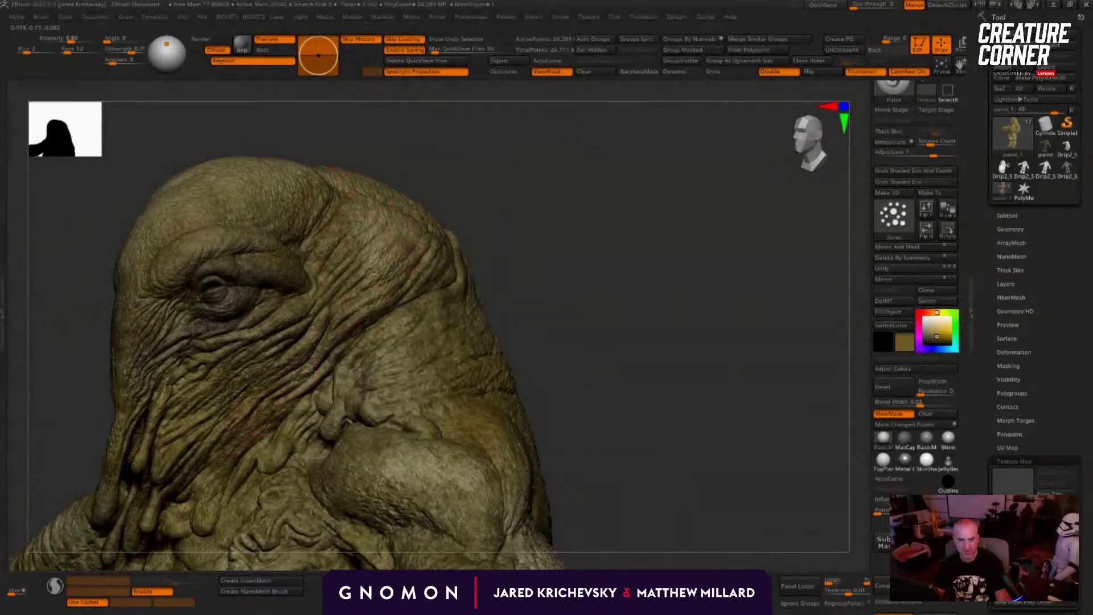
pyautogui.moveTo(376, 358)
pyautogui.mouseDown()
pyautogui.moveTo(336, 382)
pyautogui.moveTo(353, 412)
pyautogui.mouseUp()
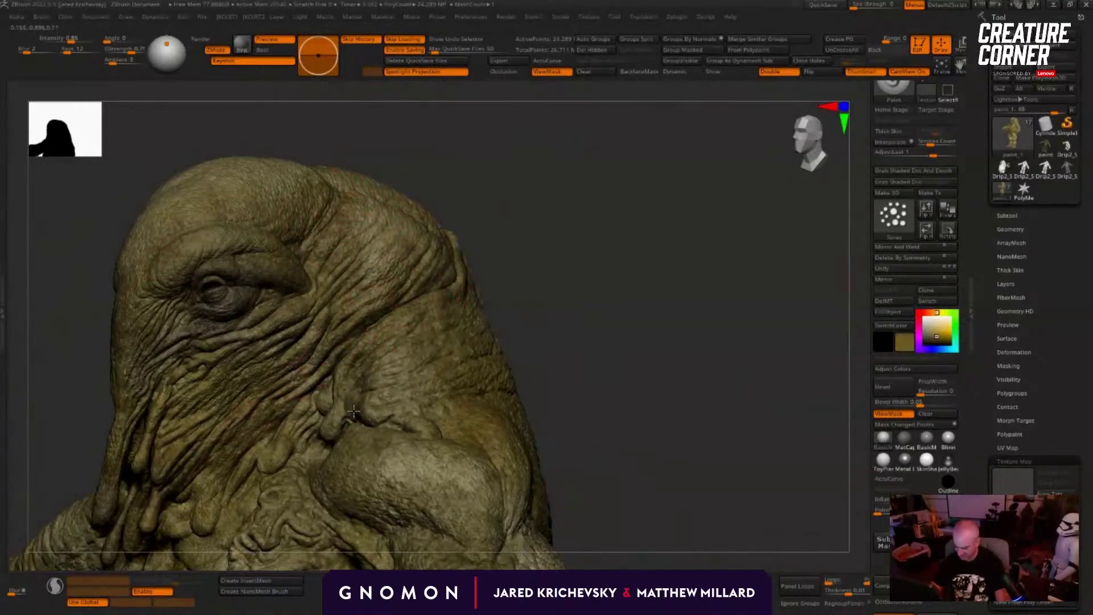
pyautogui.moveTo(531, 335); pyautogui.dragTo(512, 339)
pyautogui.press('s')
pyautogui.click(355, 424)
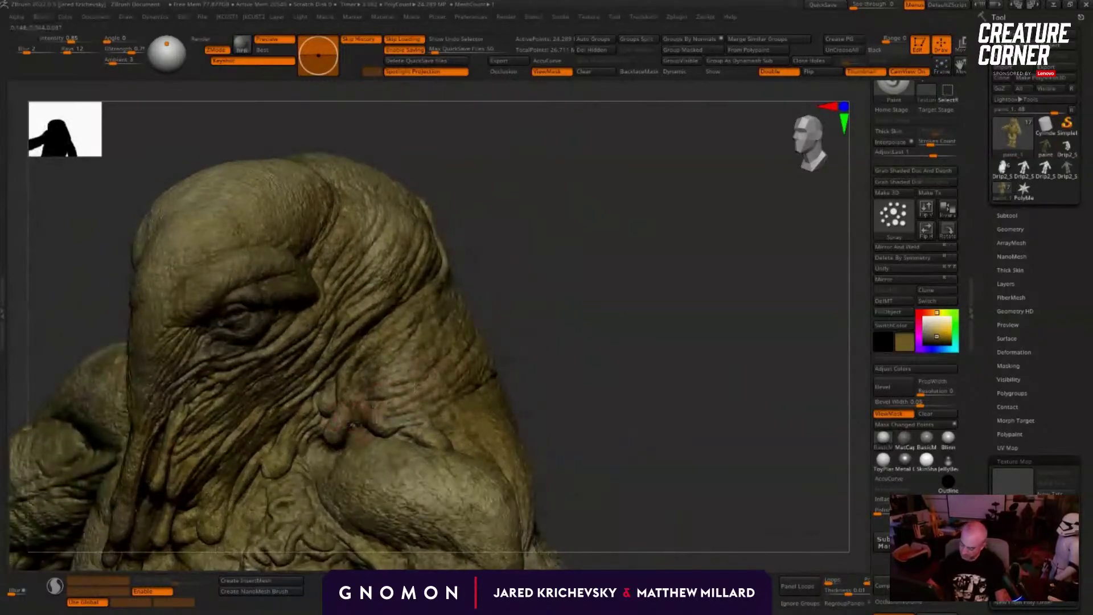
# Step: Spray the olive-brown tone over the neck and shoulder folds, chest, flank and armpit creases
pyautogui.moveTo(519, 390); pyautogui.dragTo(474, 397)
pyautogui.moveTo(631, 337); pyautogui.dragTo(480, 184)
pyautogui.moveTo(277, 248); pyautogui.dragTo(307, 310)
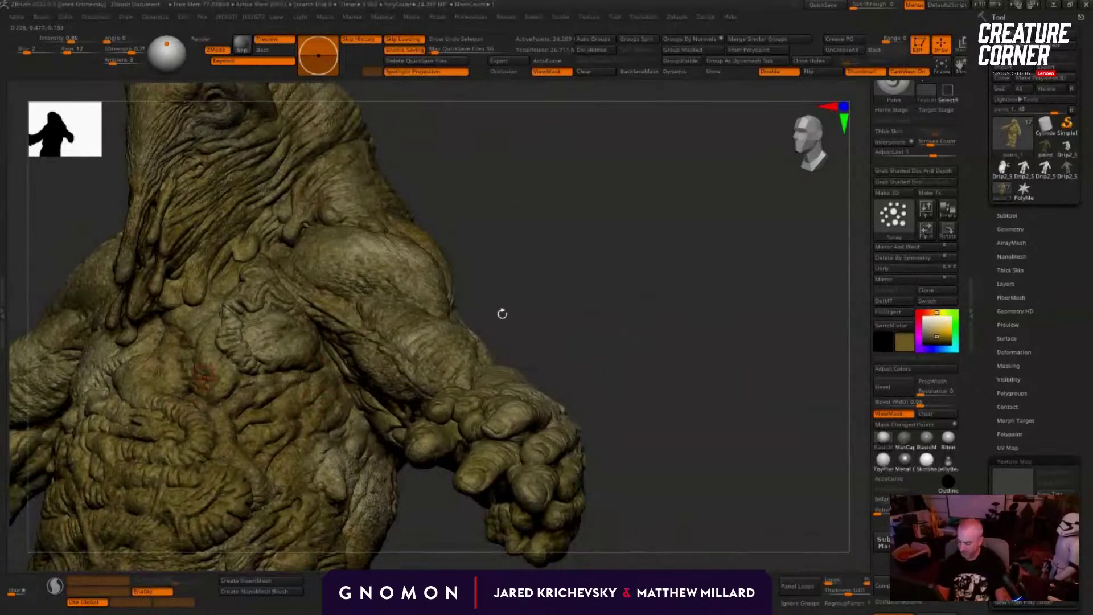
pyautogui.keyDown('alt'); pyautogui.moveTo(558, 331); pyautogui.dragTo(575, 211); pyautogui.keyUp('alt')
pyautogui.keyDown('alt'); pyautogui.moveTo(227, 311); pyautogui.dragTo(410, 247); pyautogui.keyUp('alt')
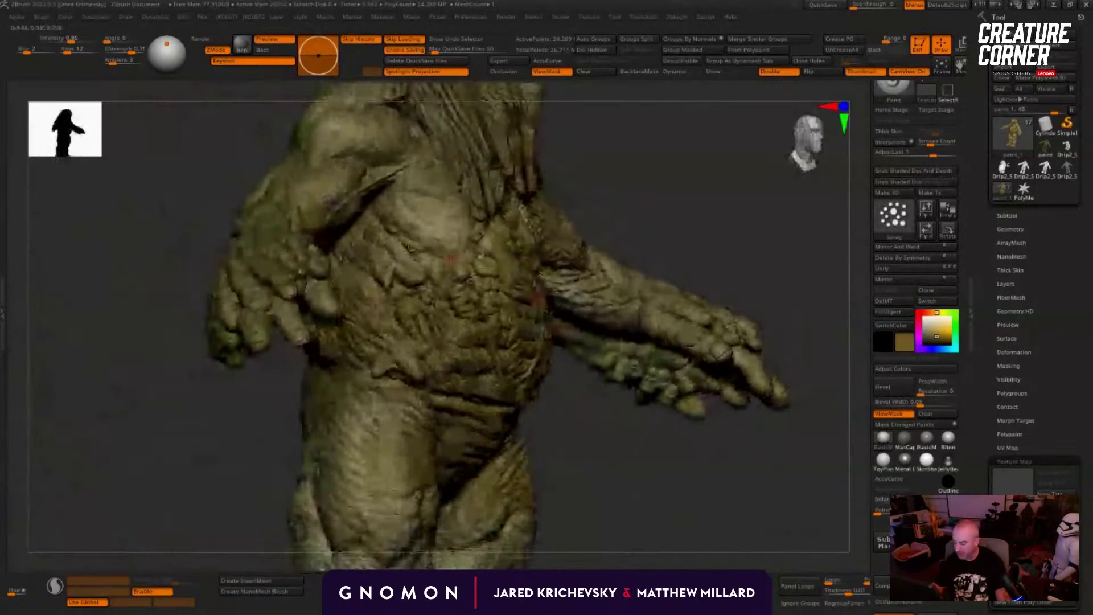
pyautogui.moveTo(605, 484); pyautogui.dragTo(546, 464)
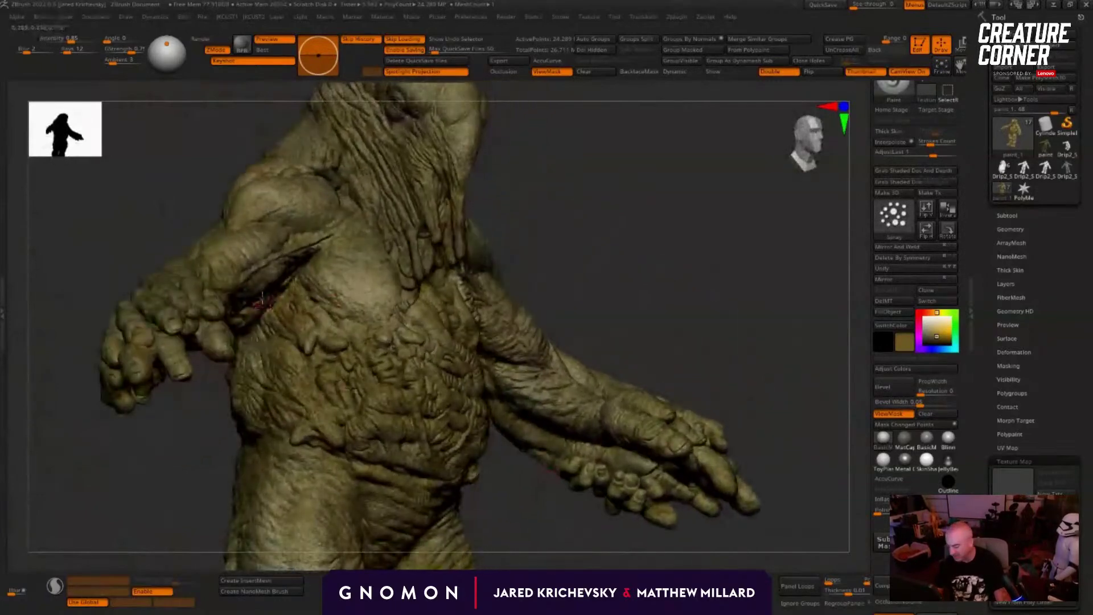
pyautogui.moveTo(605, 228); pyautogui.dragTo(562, 227)
# Step: Sample tan and olive tones from the skin and spray them over the facial tentacles, armpit, chest and upper abdomen
pyautogui.press('c')
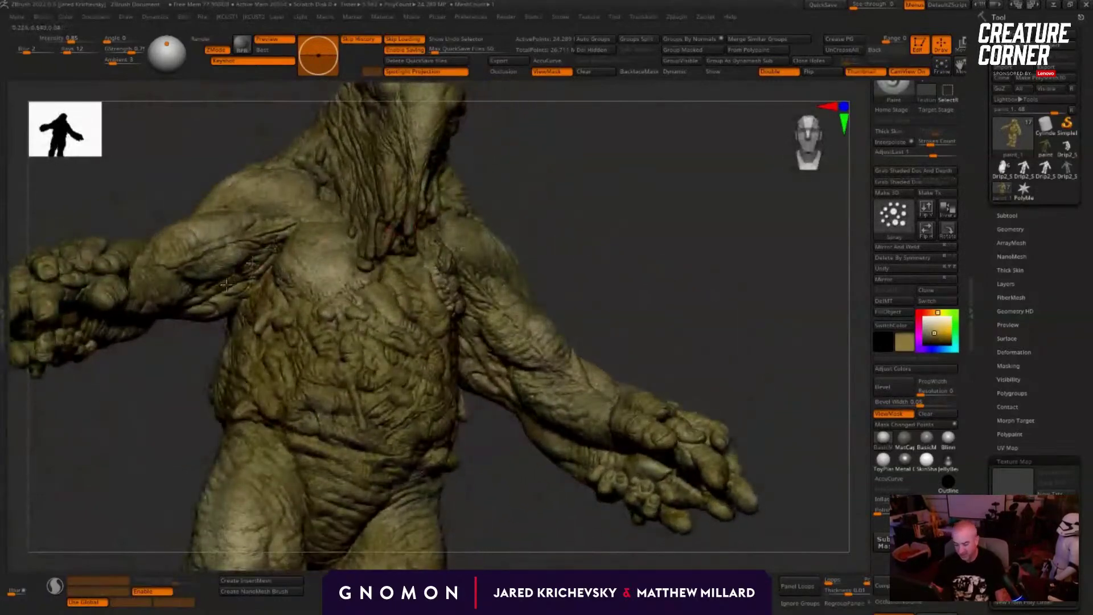
pyautogui.keyDown('alt'); pyautogui.moveTo(113, 399); pyautogui.dragTo(380, 317); pyautogui.keyUp('alt')
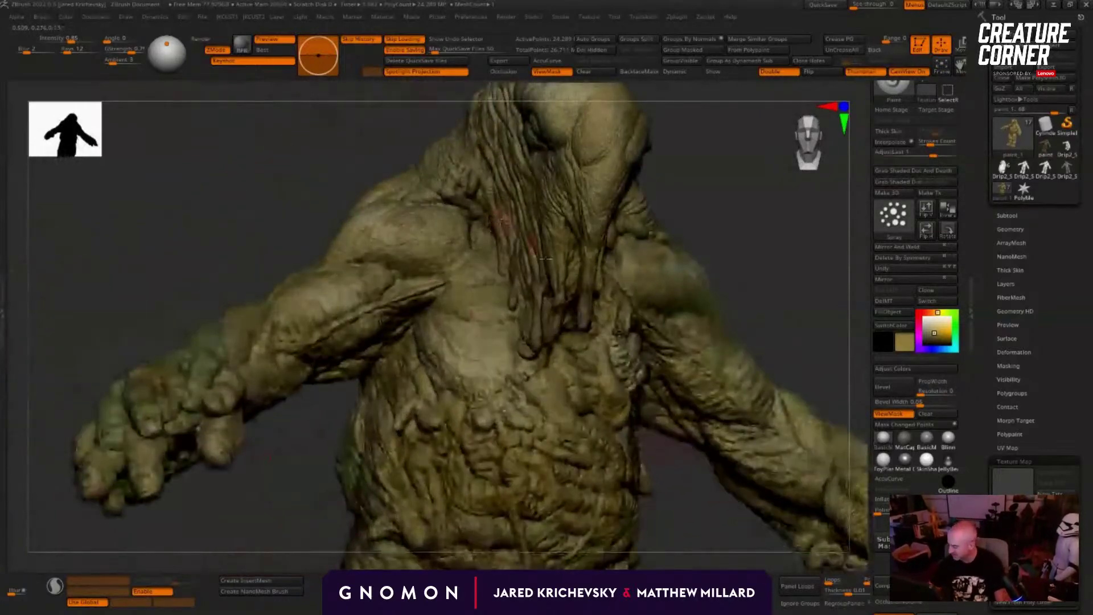
pyautogui.press('c')
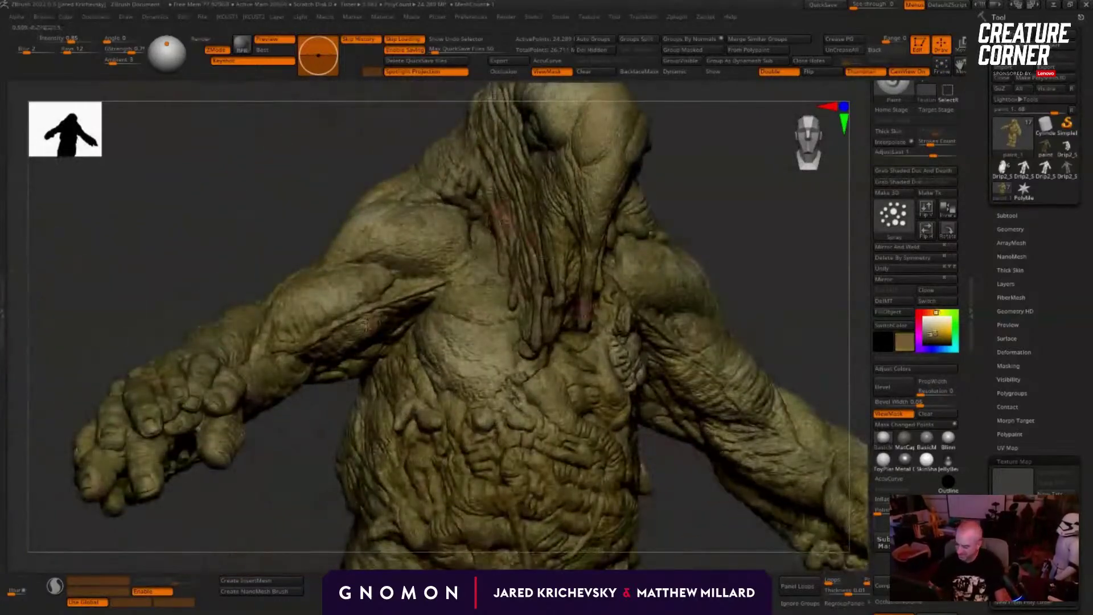
pyautogui.moveTo(306, 412); pyautogui.dragTo(273, 414)
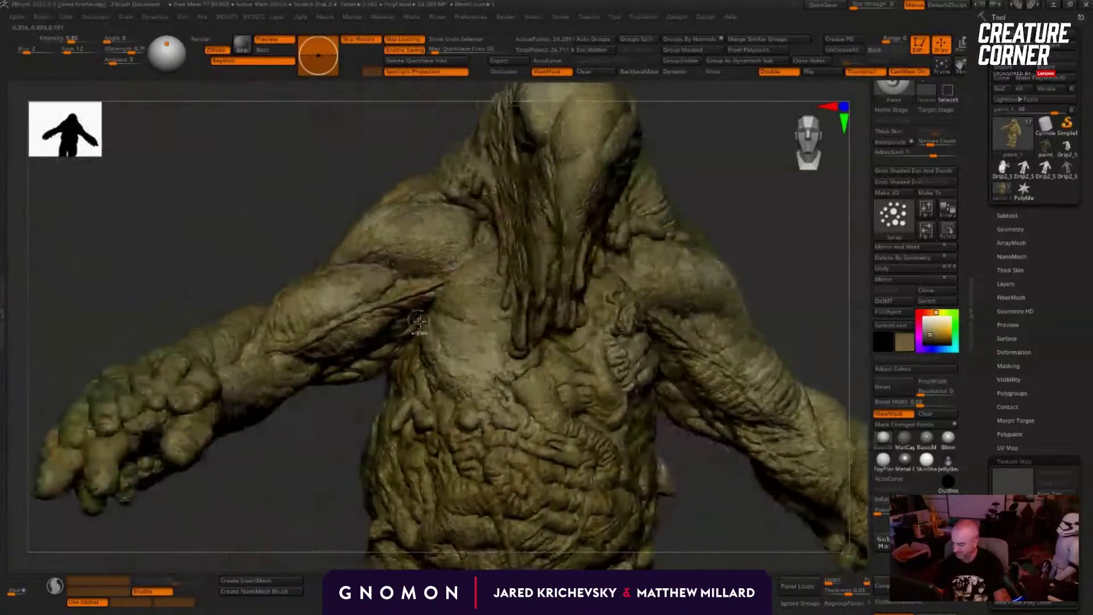
pyautogui.press('ctrl')
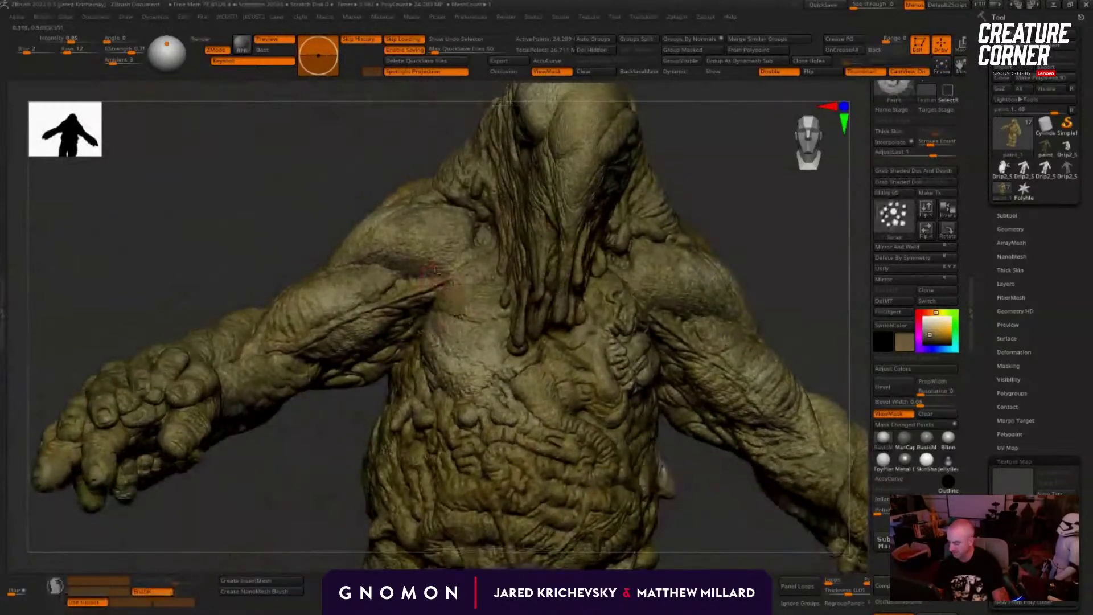
pyautogui.press('c')
pyautogui.moveTo(936, 342); pyautogui.dragTo(936, 338)
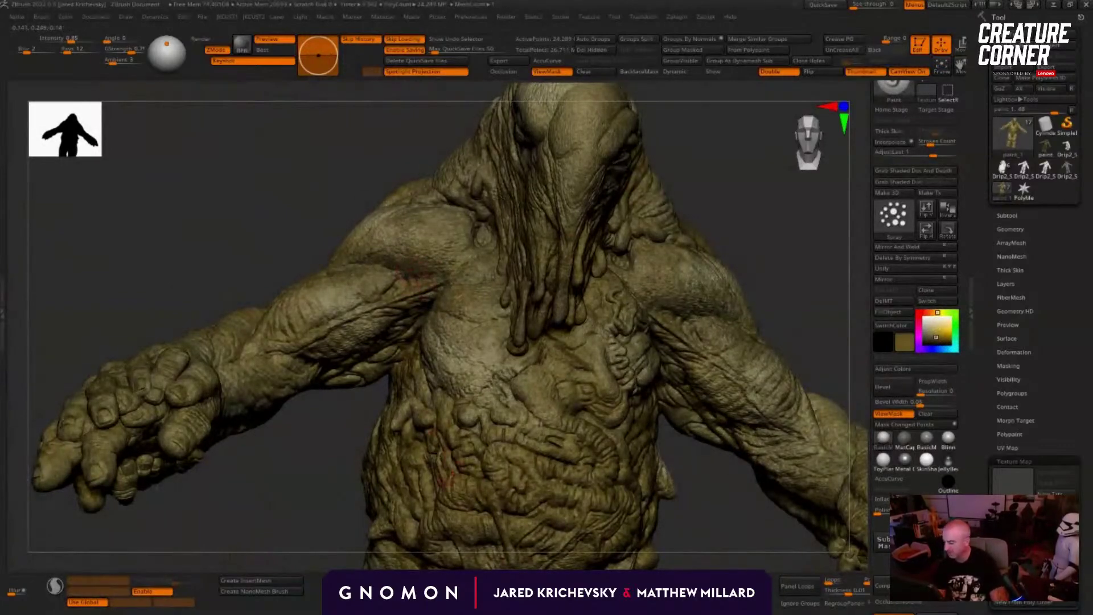
# Step: Compute an ambient occlusion mask for the whole creature
pyautogui.keyDown('ctrl'); pyautogui.moveTo(724, 456); pyautogui.dragTo(492, 197, button='right'); pyautogui.keyUp('ctrl')
pyautogui.moveTo(492, 197); pyautogui.dragTo(274, 220, button='right')
pyautogui.moveTo(398, 480); pyautogui.dragTo(527, 485, button='right')
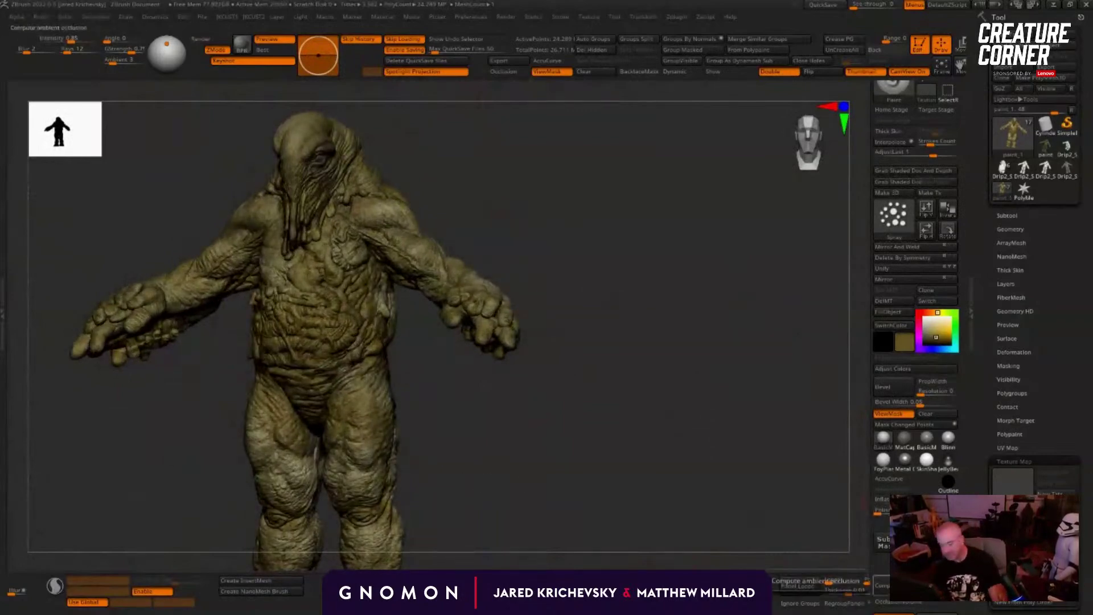
pyautogui.scroll(-10, 889, 268)
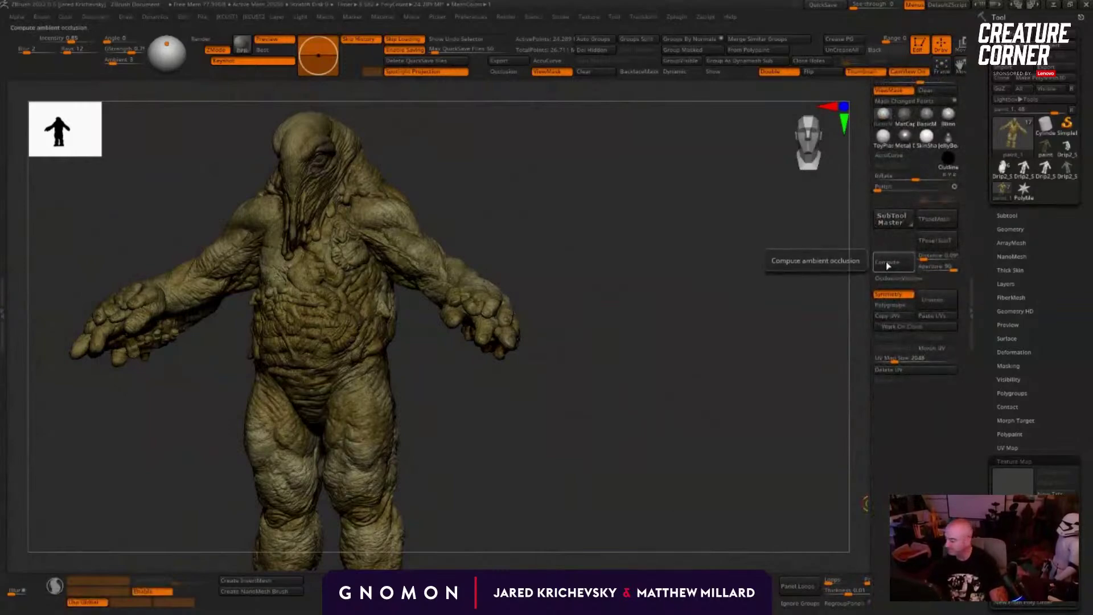
pyautogui.click(886, 265)
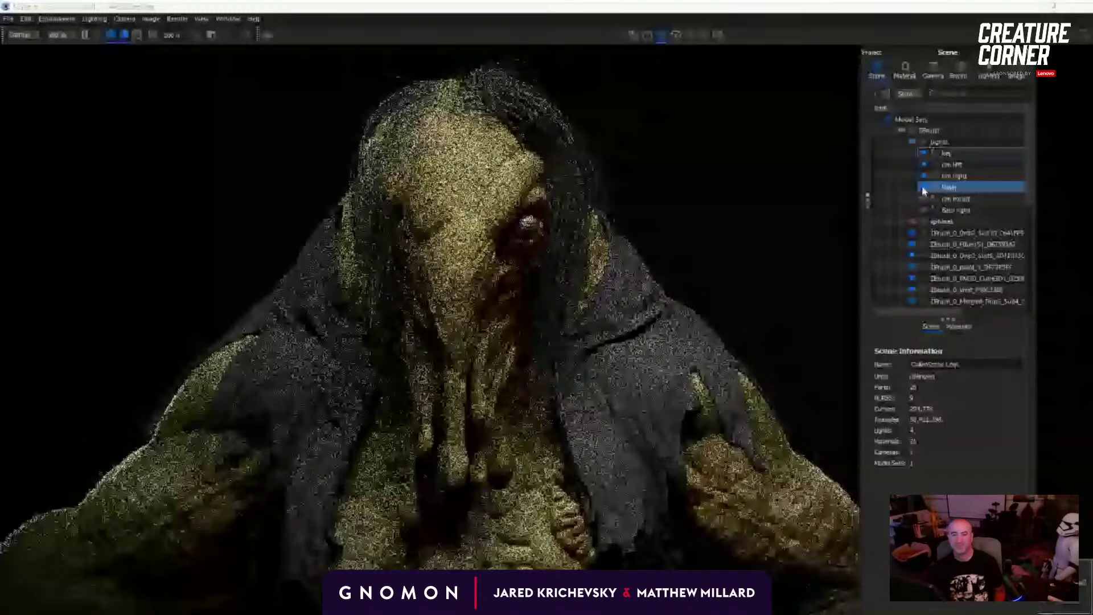
# Step: In the KeyShot scene, open Spotlight Material 1 from the lights group and set its power to 2552 Watt
pyautogui.click(925, 144)
pyautogui.doubleClick(950, 178)
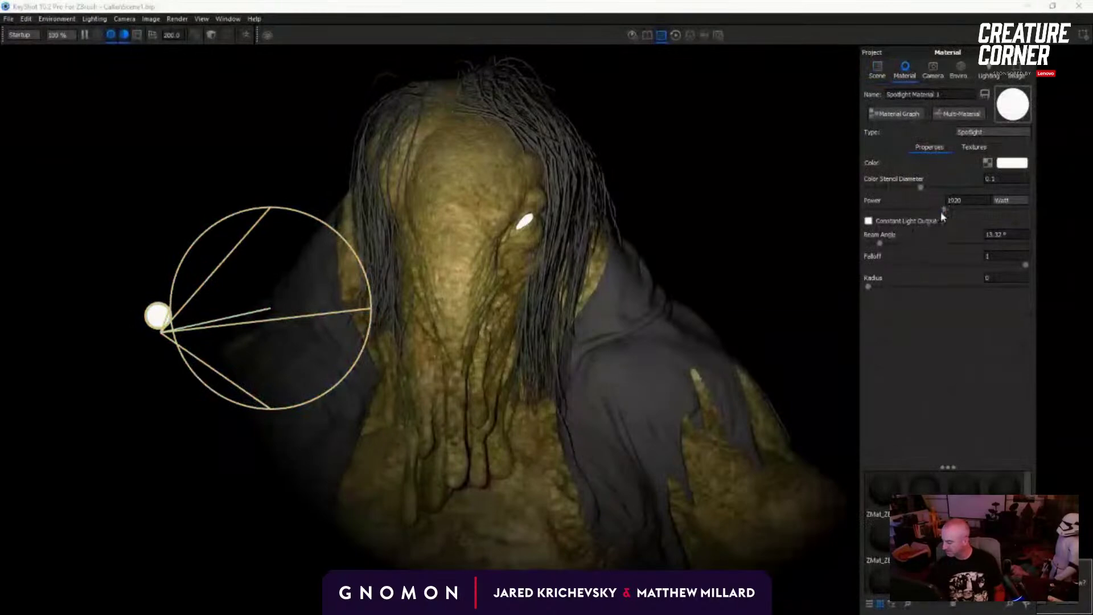
pyautogui.moveTo(943, 211); pyautogui.dragTo(968, 211)
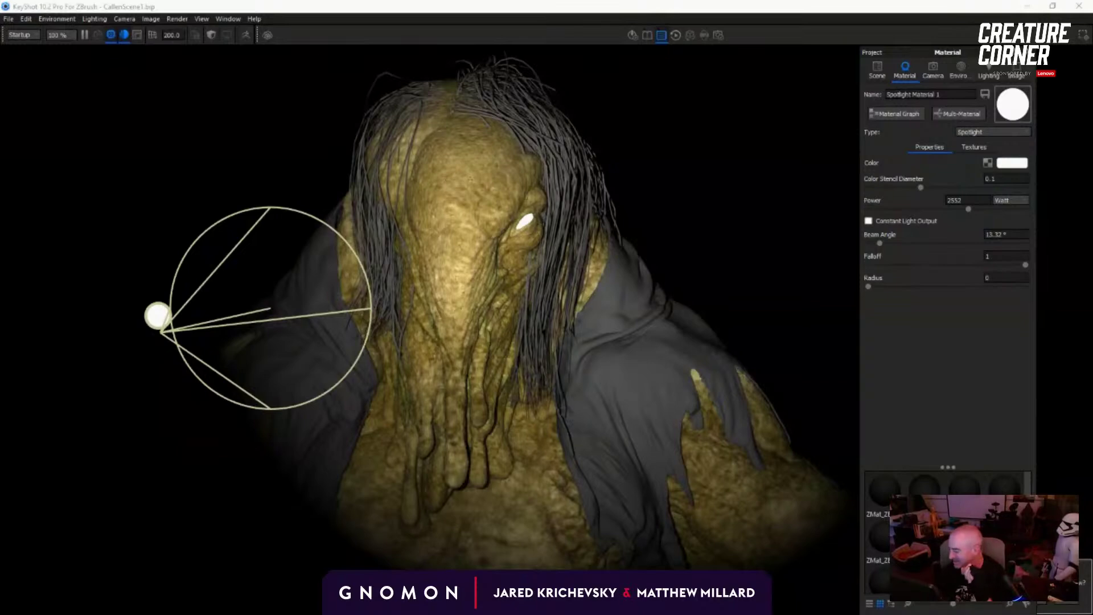
# Step: Examine the spotlit creature from the front and side, including a close look at the eye, skin wrinkles and hair
pyautogui.scroll(-5, 704, 285)
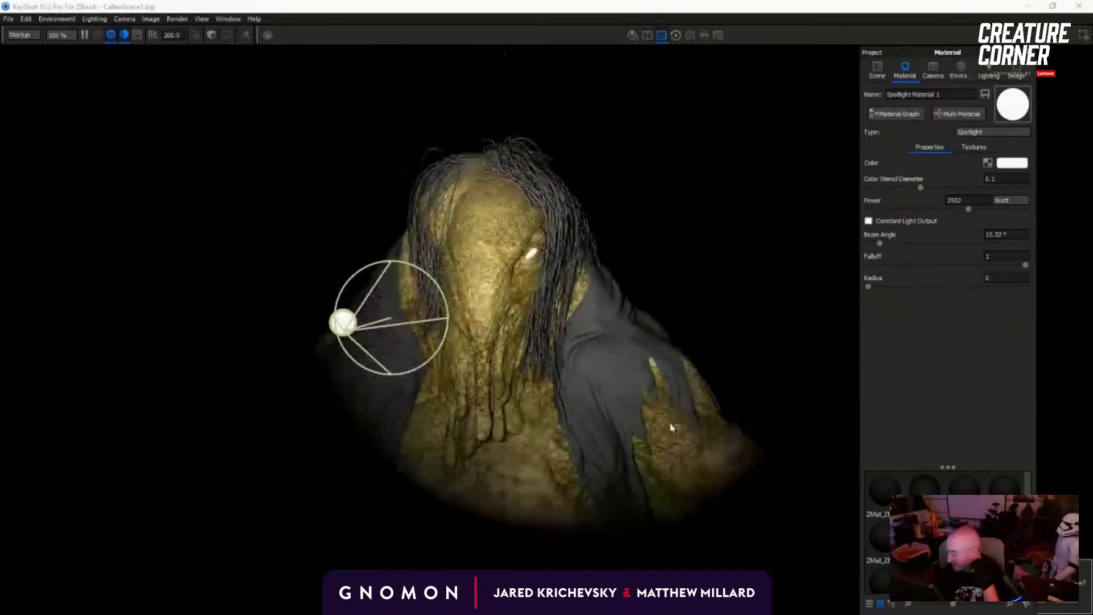
pyautogui.moveTo(670, 424); pyautogui.dragTo(381, 430)
pyautogui.moveTo(479, 352); pyautogui.dragTo(99, 316)
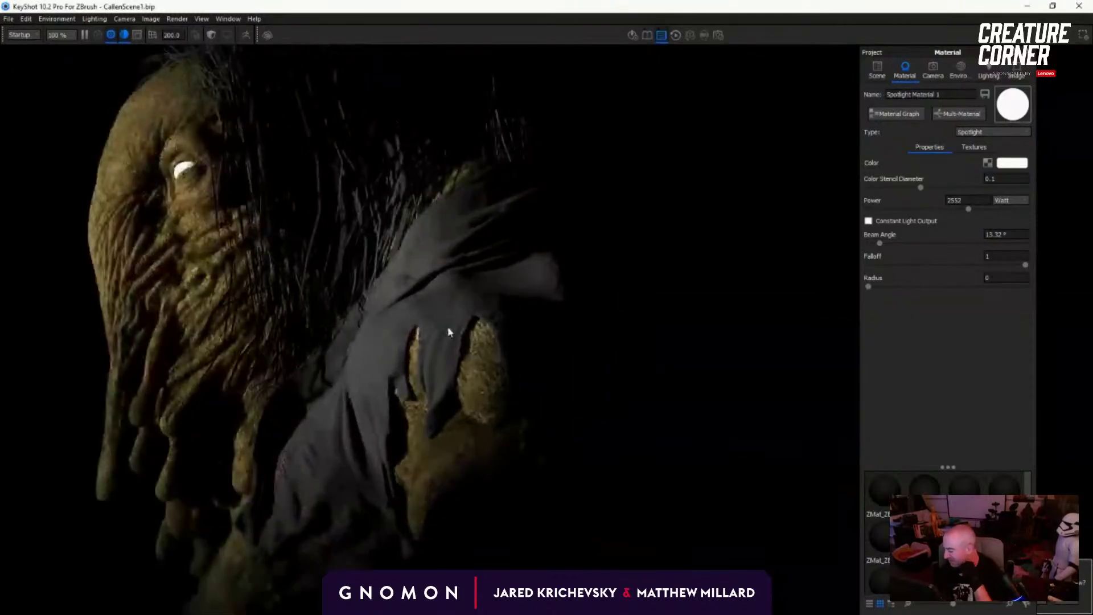
pyautogui.moveTo(447, 330); pyautogui.dragTo(192, 312)
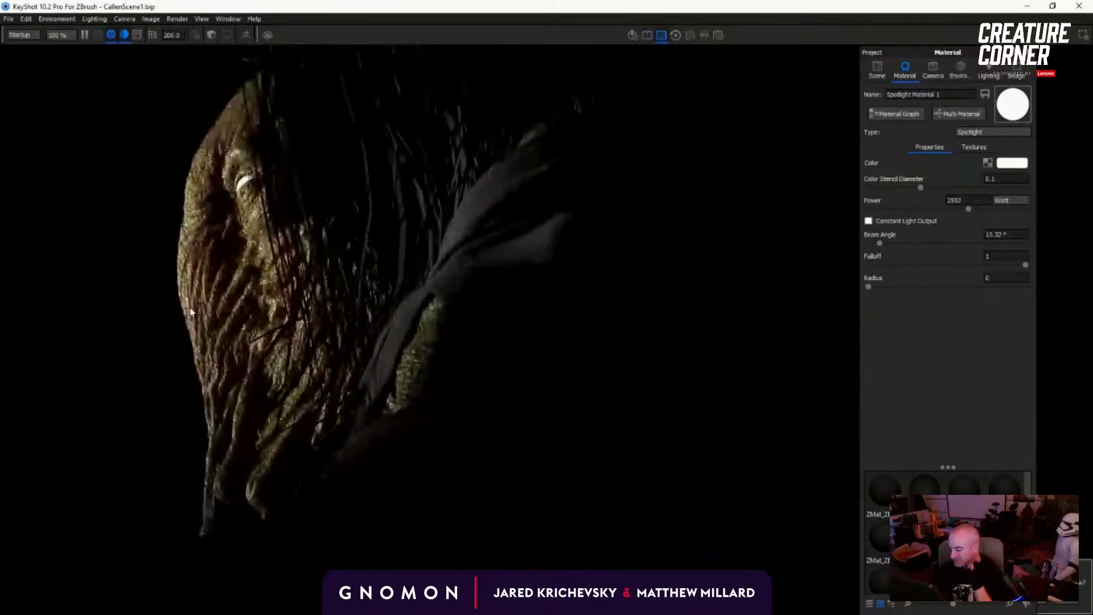
pyautogui.moveTo(161, 224); pyautogui.dragTo(117, 227)
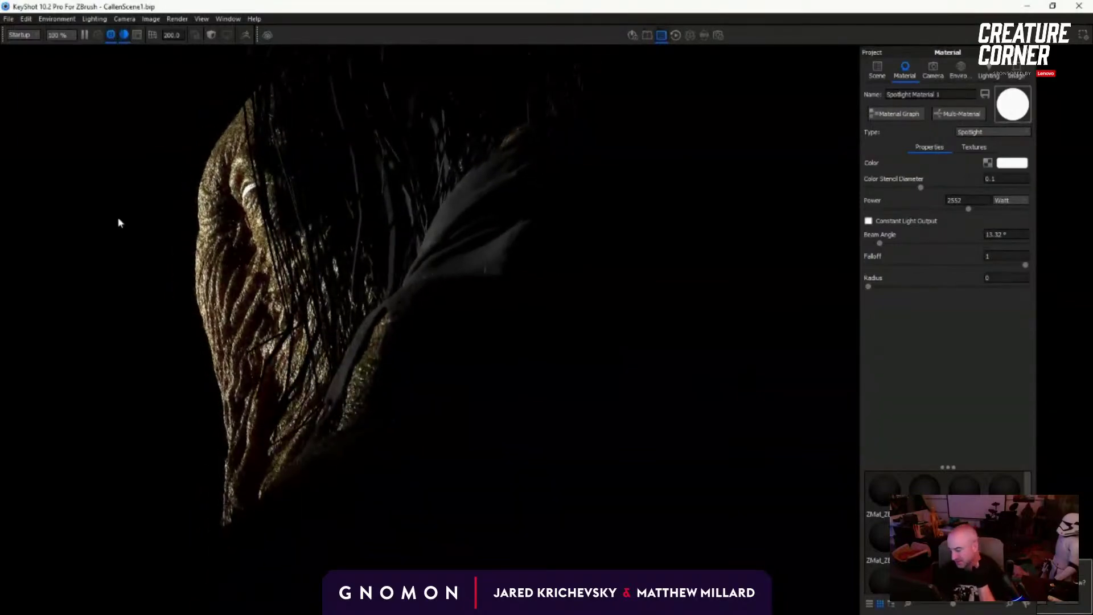
pyautogui.moveTo(119, 217); pyautogui.dragTo(556, 229)
pyautogui.scroll(3, 553, 223)
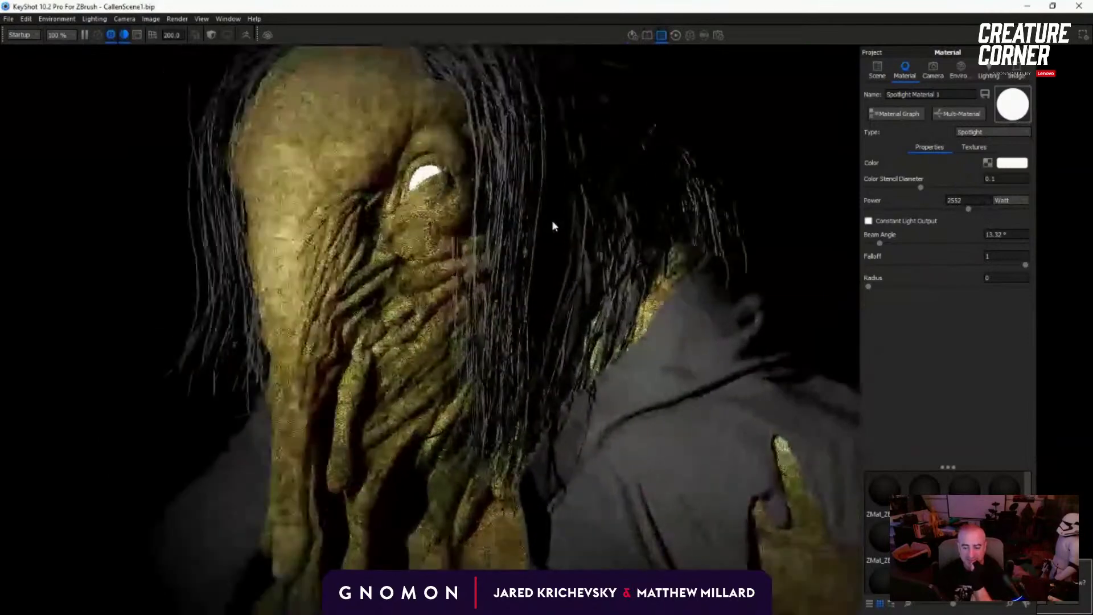
pyautogui.moveTo(525, 232); pyautogui.dragTo(533, 355, button='middle')
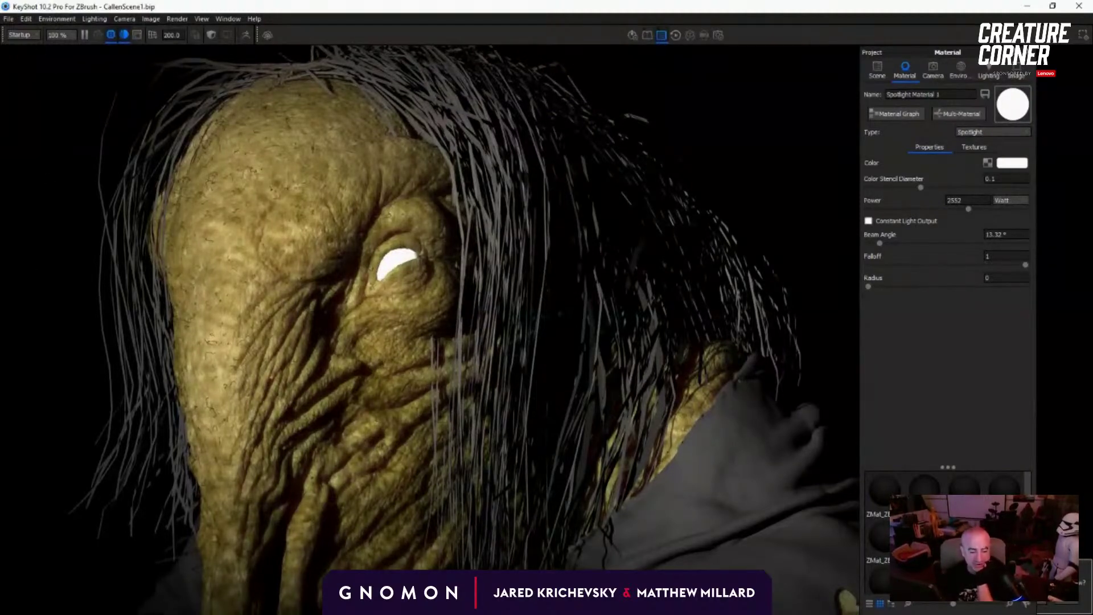
# Step: Return to ZBrush, invert the ambient occlusion mask on the creature and turn off the mask display
pyautogui.hotkey('alt', 'Tab')
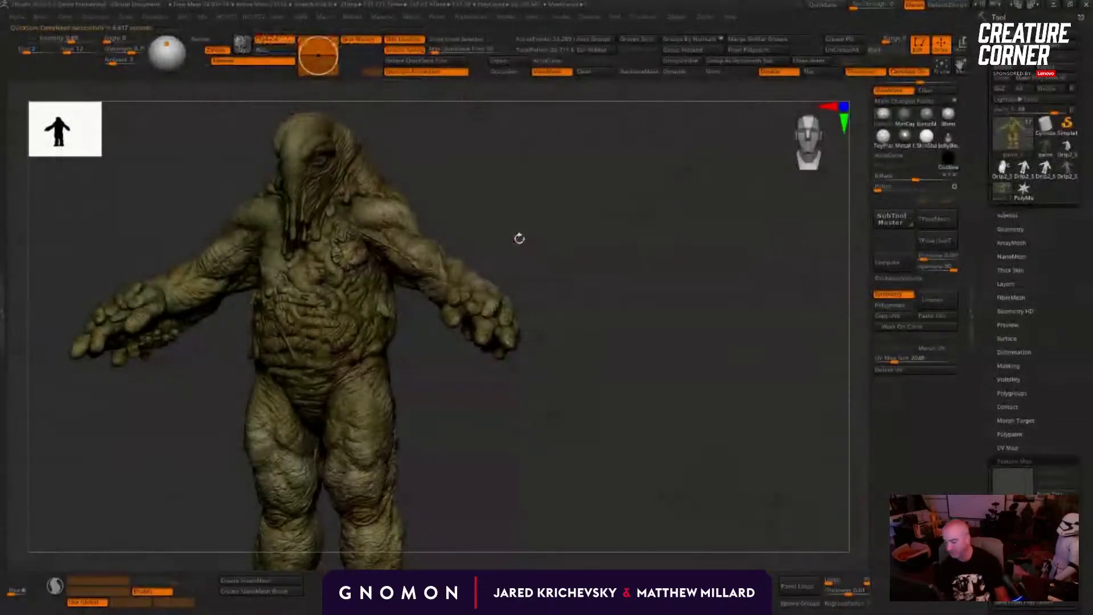
pyautogui.moveTo(467, 163); pyautogui.dragTo(460, 154)
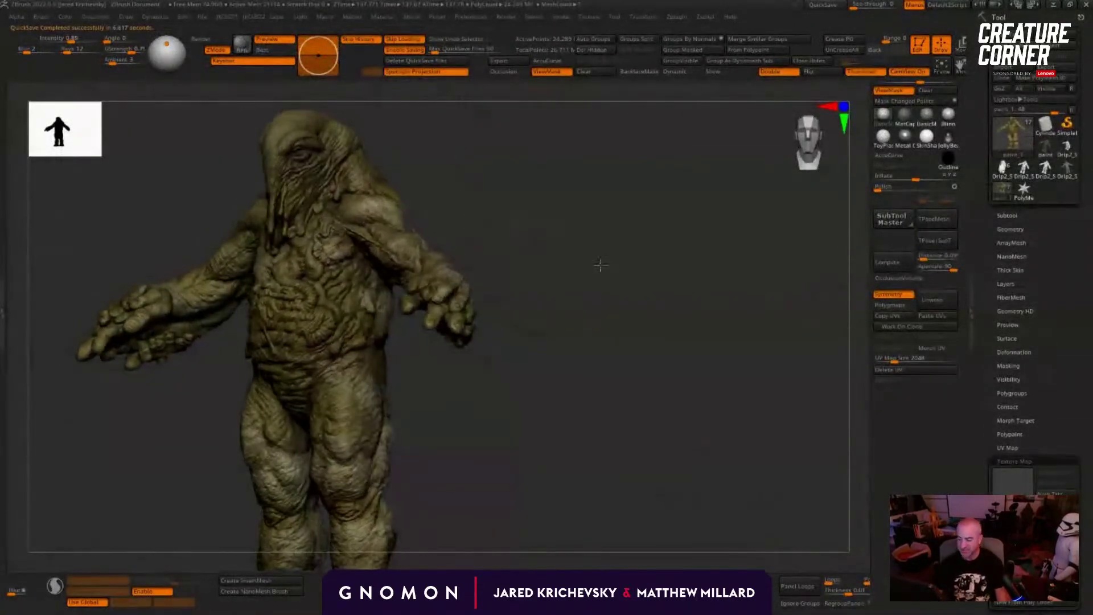
pyautogui.keyDown('alt'); pyautogui.moveTo(581, 251); pyautogui.dragTo(652, 187); pyautogui.keyUp('alt')
pyautogui.keyDown('alt'); pyautogui.moveTo(752, 184); pyautogui.dragTo(671, 227); pyautogui.keyUp('alt')
pyautogui.hotkey('shift', 'r')
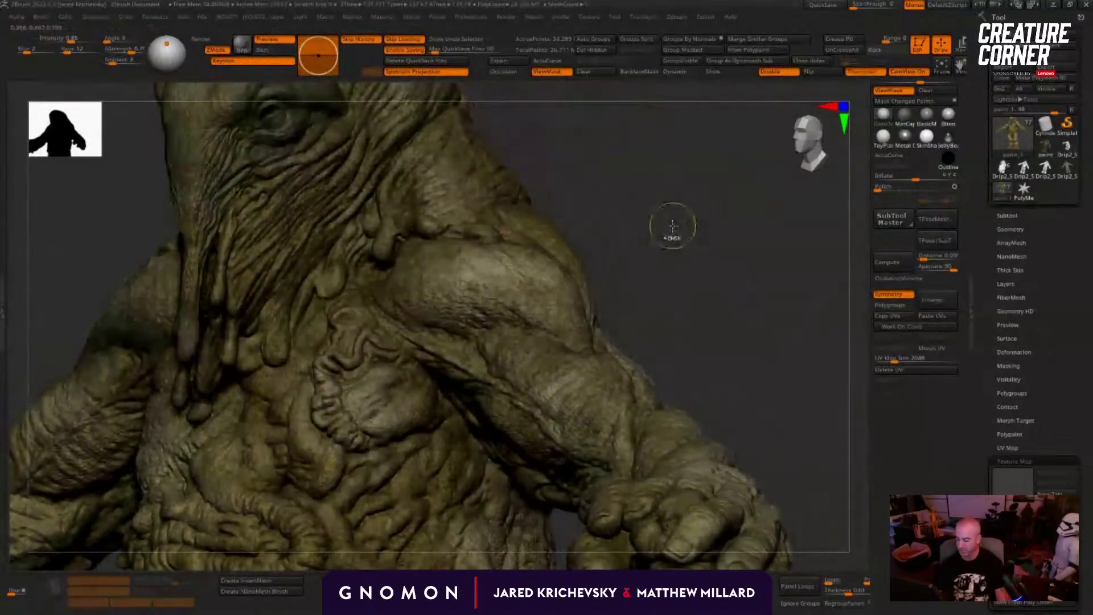
pyautogui.hotkey('ctrl', 'z')
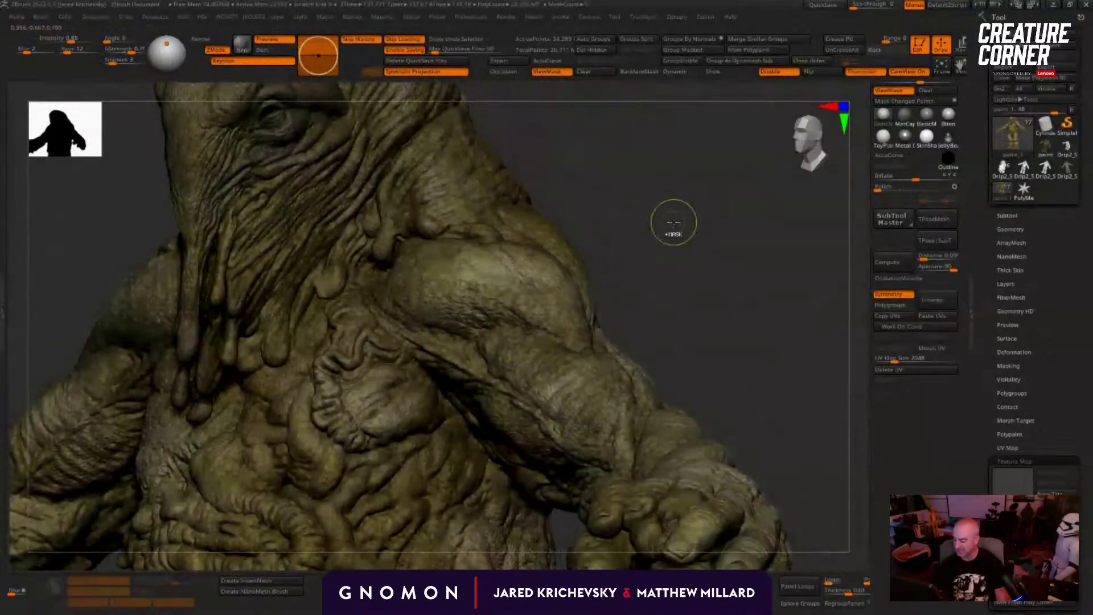
pyautogui.hotkey('ctrl', 'shift', 'z')
pyautogui.moveTo(851, 294); pyautogui.dragTo(858, 295)
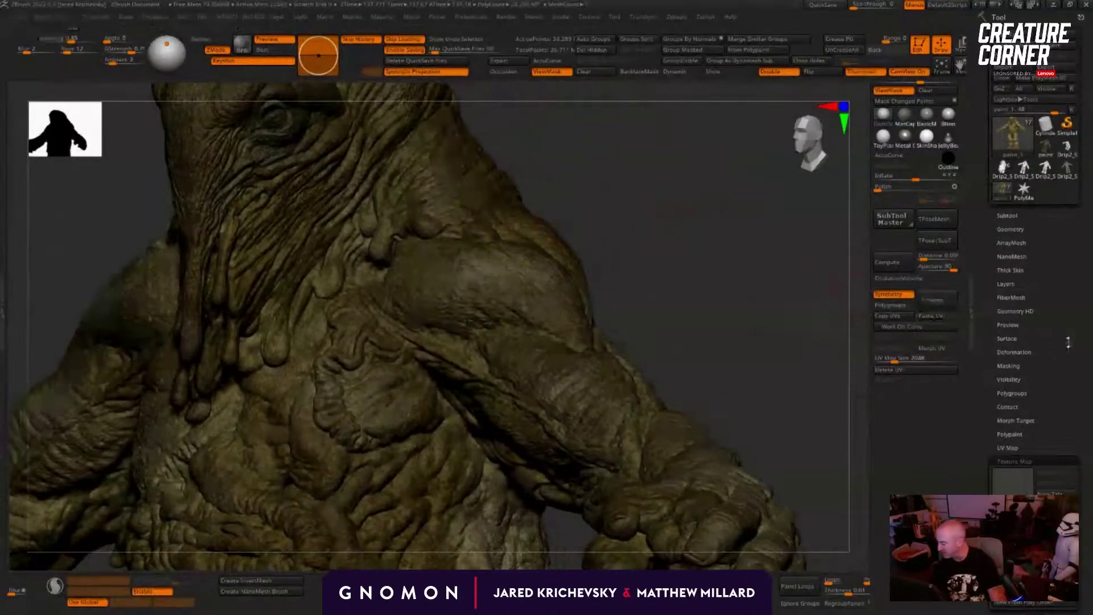
pyautogui.moveTo(923, 447); pyautogui.dragTo(923, 527)
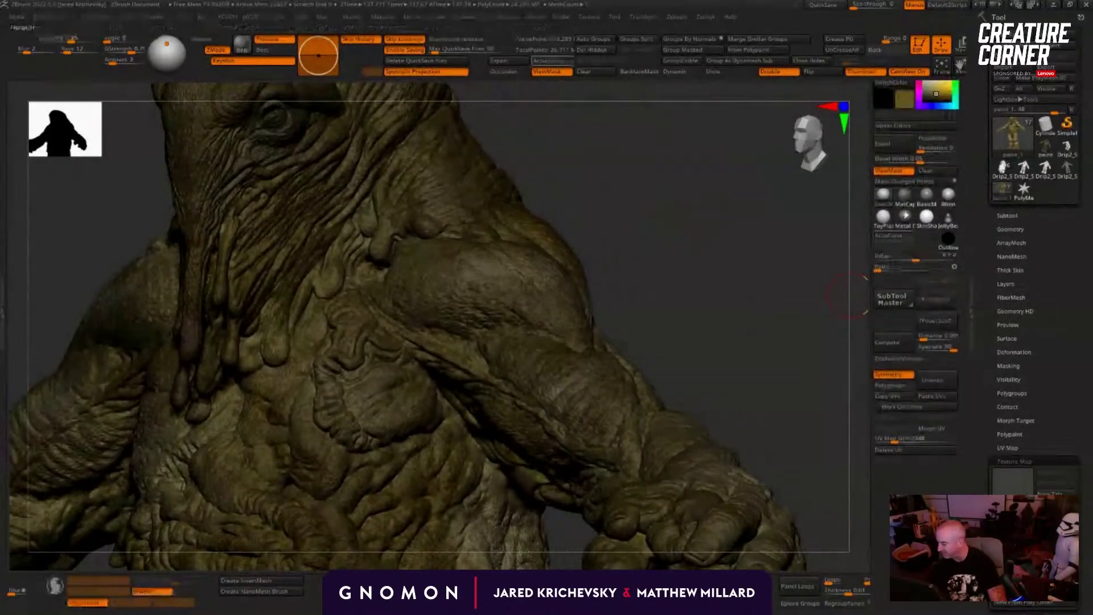
pyautogui.click(891, 171)
# Step: Pick a deeper olive-brown and spray it into the recesses around the eye, neck, shoulder, chest and armpit
pyautogui.moveTo(672, 246)
pyautogui.mouseDown()
pyautogui.moveTo(634, 191)
pyautogui.moveTo(512, 169)
pyautogui.moveTo(862, 428)
pyautogui.mouseUp()
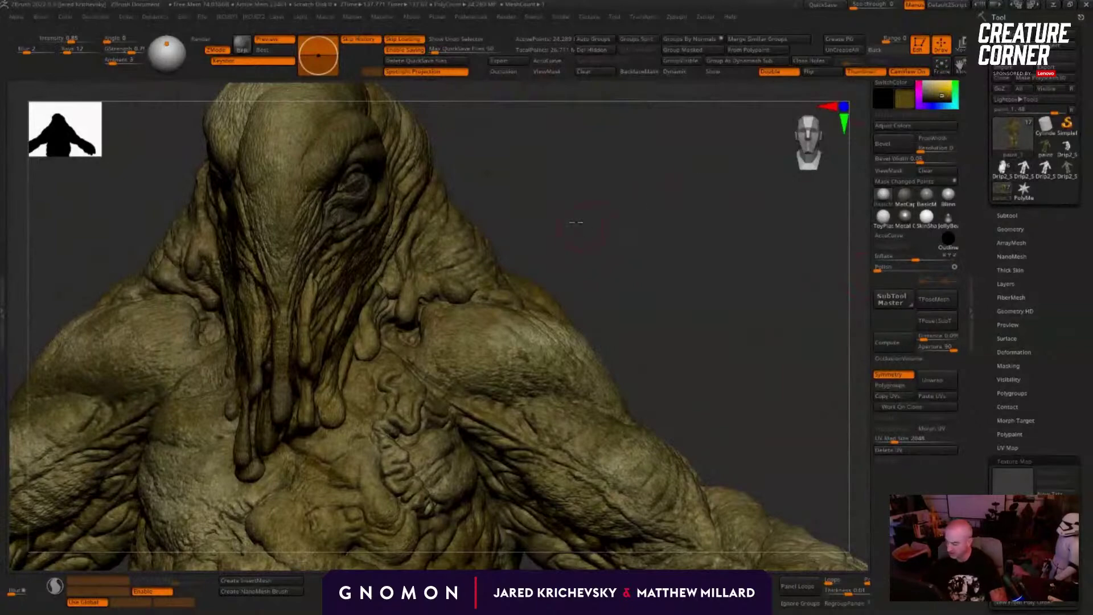
pyautogui.moveTo(576, 222); pyautogui.dragTo(372, 300)
pyautogui.moveTo(402, 340)
pyautogui.mouseDown()
pyautogui.moveTo(410, 333)
pyautogui.moveTo(412, 344)
pyautogui.mouseUp()
pyautogui.moveTo(586, 252); pyautogui.dragTo(449, 309)
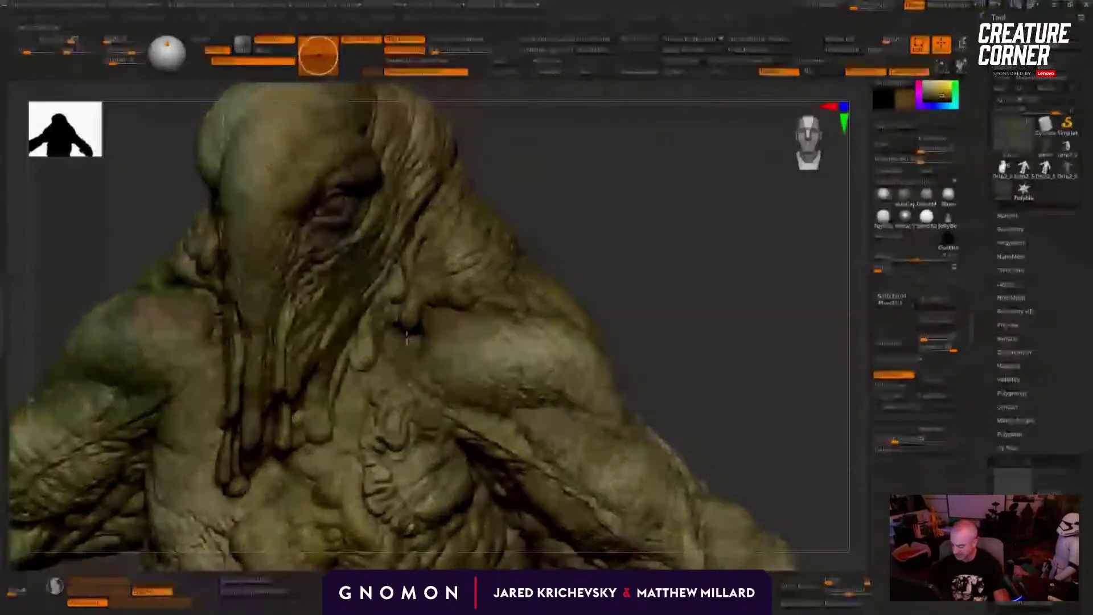
pyautogui.moveTo(615, 317); pyautogui.dragTo(442, 390)
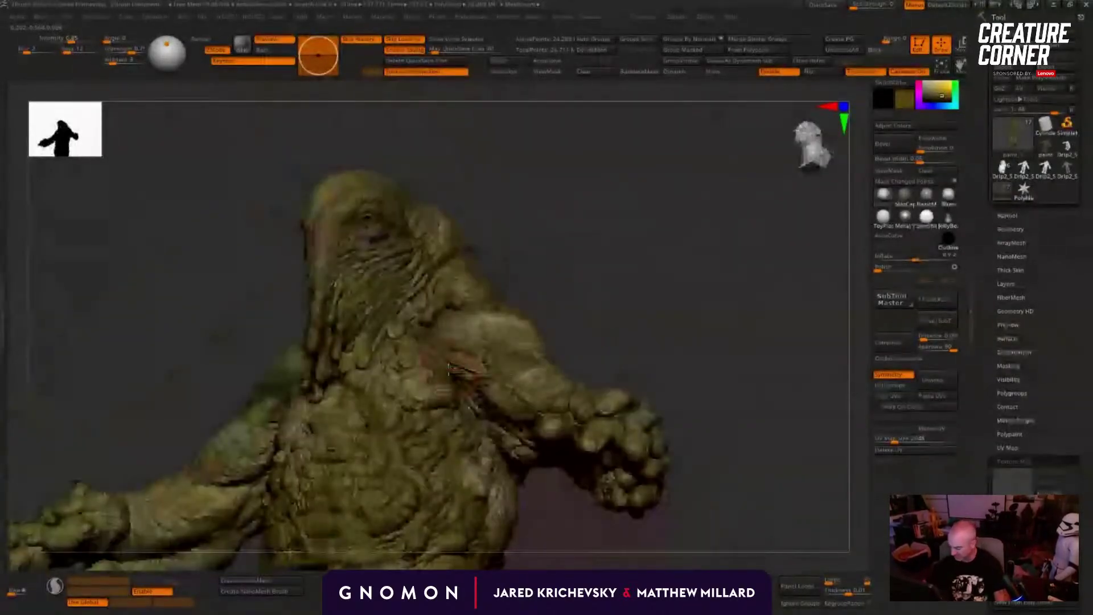
pyautogui.moveTo(487, 435); pyautogui.dragTo(504, 437)
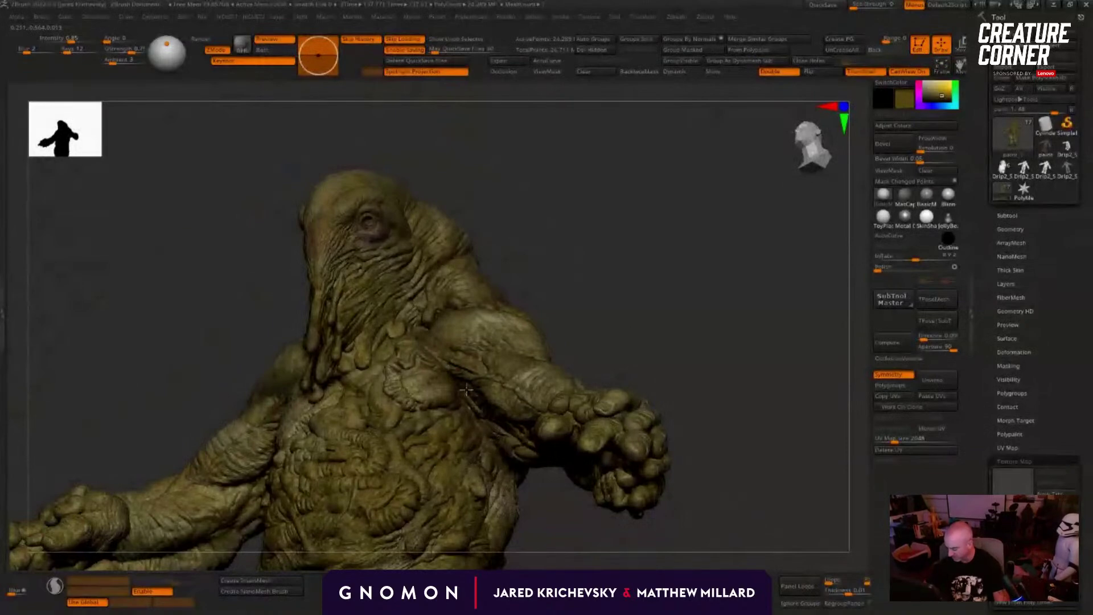
pyautogui.moveTo(520, 501)
pyautogui.mouseDown()
pyautogui.moveTo(319, 308)
pyautogui.moveTo(410, 199)
pyautogui.mouseUp()
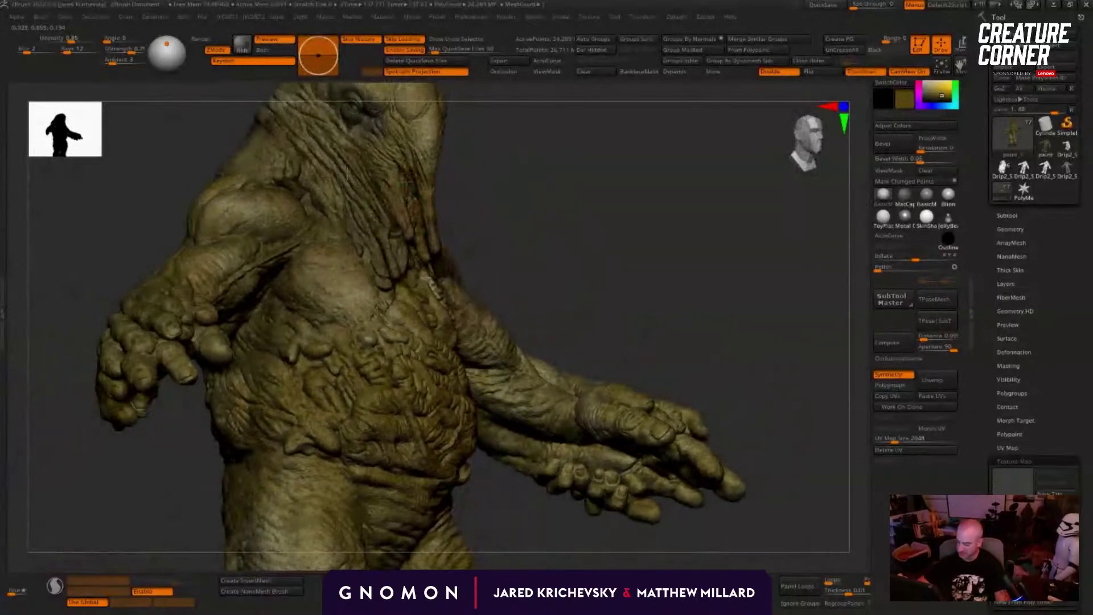
# Step: Spray the deep olive-brown into the tentacle and neck folds and along the underside of the arm with varying brush sizes
pyautogui.press('s')
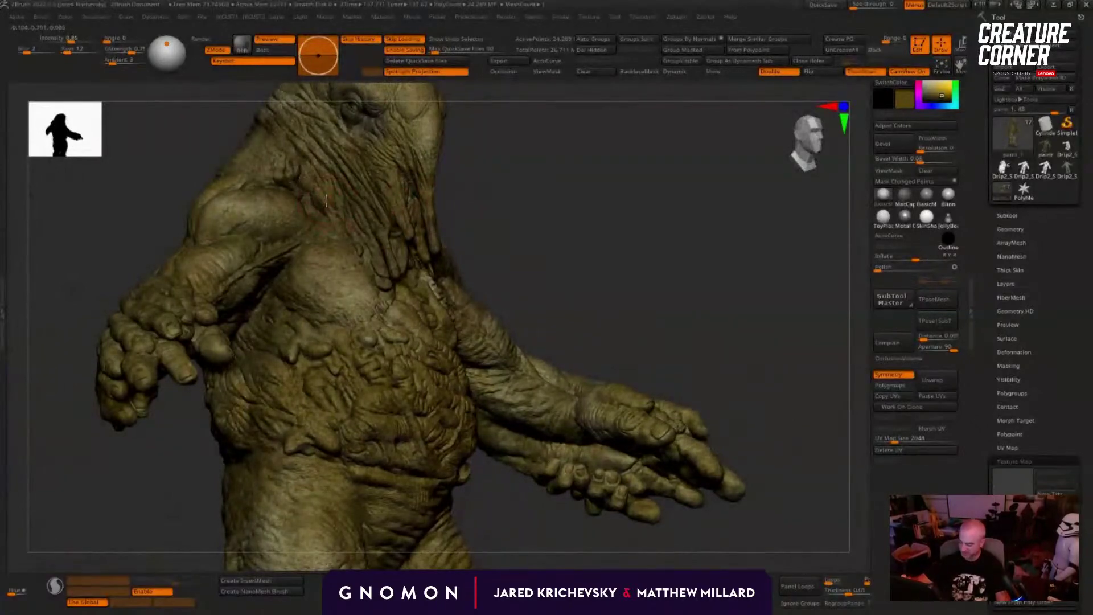
pyautogui.keyDown('alt'); pyautogui.moveTo(561, 208); pyautogui.dragTo(561, 353); pyautogui.keyUp('alt')
pyautogui.moveTo(531, 444); pyautogui.dragTo(548, 393)
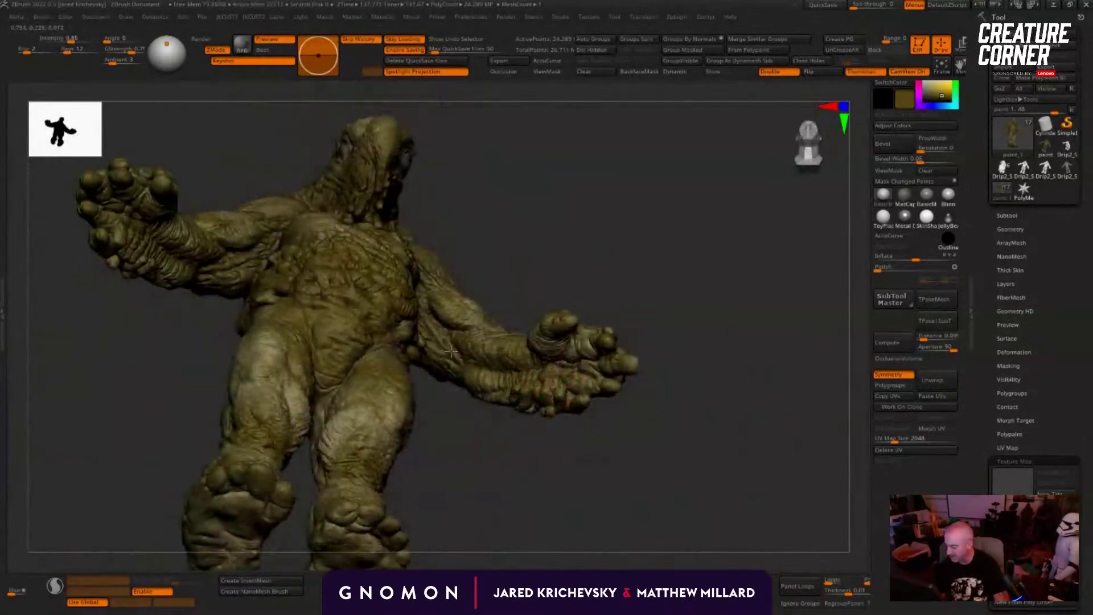
pyautogui.moveTo(420, 304)
pyautogui.mouseDown(button='right')
pyautogui.moveTo(431, 390)
pyautogui.moveTo(419, 371)
pyautogui.mouseUp(button='right')
# Step: Spray the deep olive-brown along the flanks, belly folds, waist and inner thighs, adjusting the brush size as needed
pyautogui.press('s')
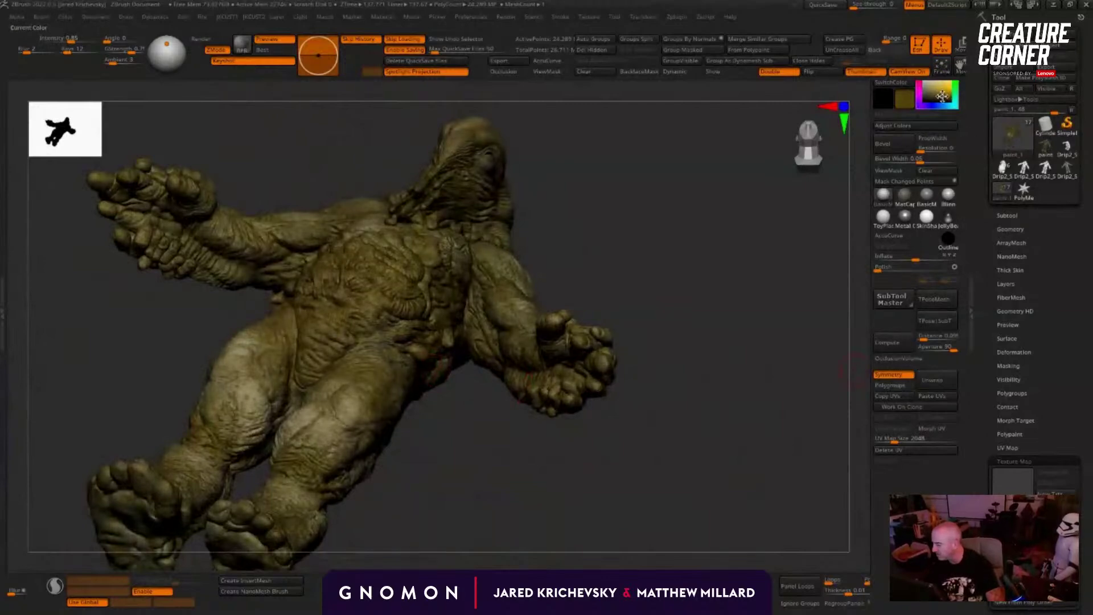
pyautogui.moveTo(442, 438); pyautogui.dragTo(433, 495, button='right')
pyautogui.moveTo(393, 324); pyautogui.dragTo(352, 346)
pyautogui.press('s')
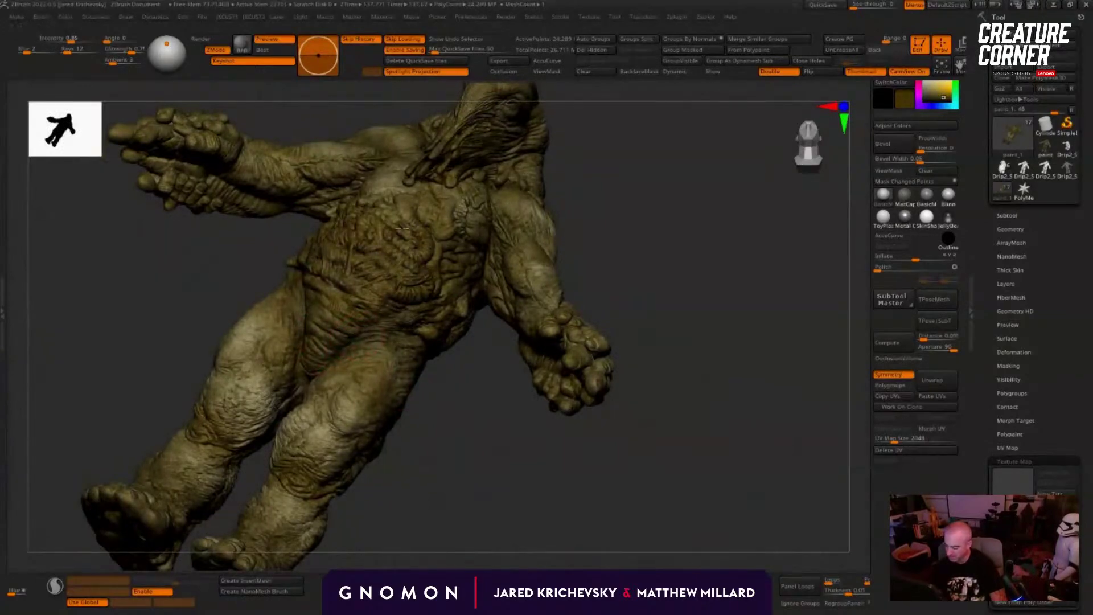
pyautogui.moveTo(459, 430)
pyautogui.mouseDown()
pyautogui.moveTo(444, 378)
pyautogui.moveTo(491, 414)
pyautogui.moveTo(481, 379)
pyautogui.mouseUp()
pyautogui.moveTo(484, 442); pyautogui.dragTo(473, 358)
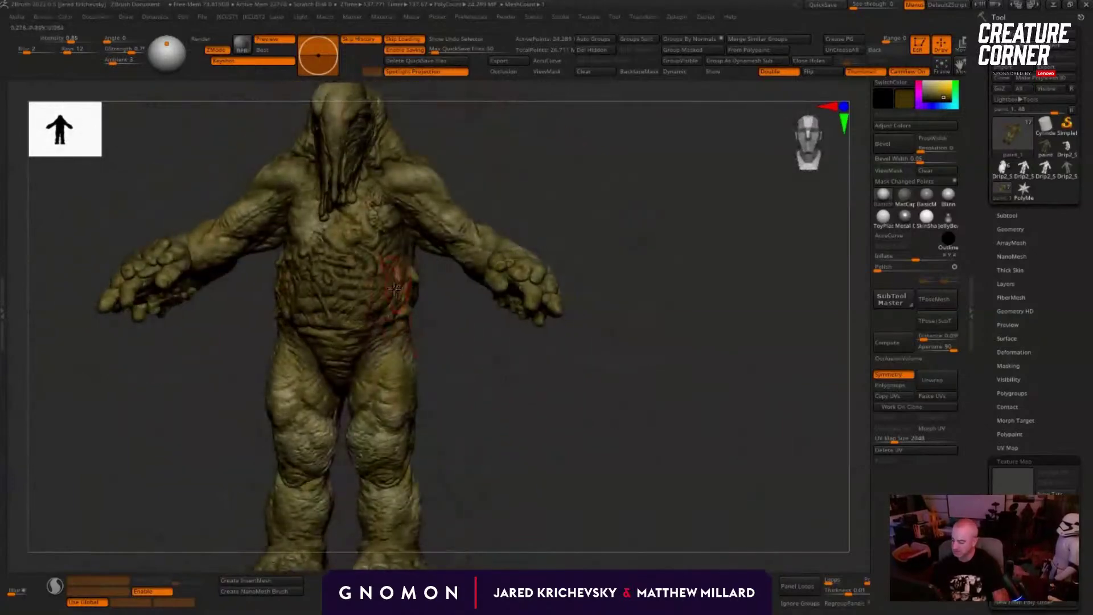
pyautogui.moveTo(520, 153)
pyautogui.keyDown('alt'); pyautogui.mouseDown()
pyautogui.moveTo(493, 251)
pyautogui.moveTo(362, 309)
pyautogui.mouseUp(); pyautogui.keyUp('alt')
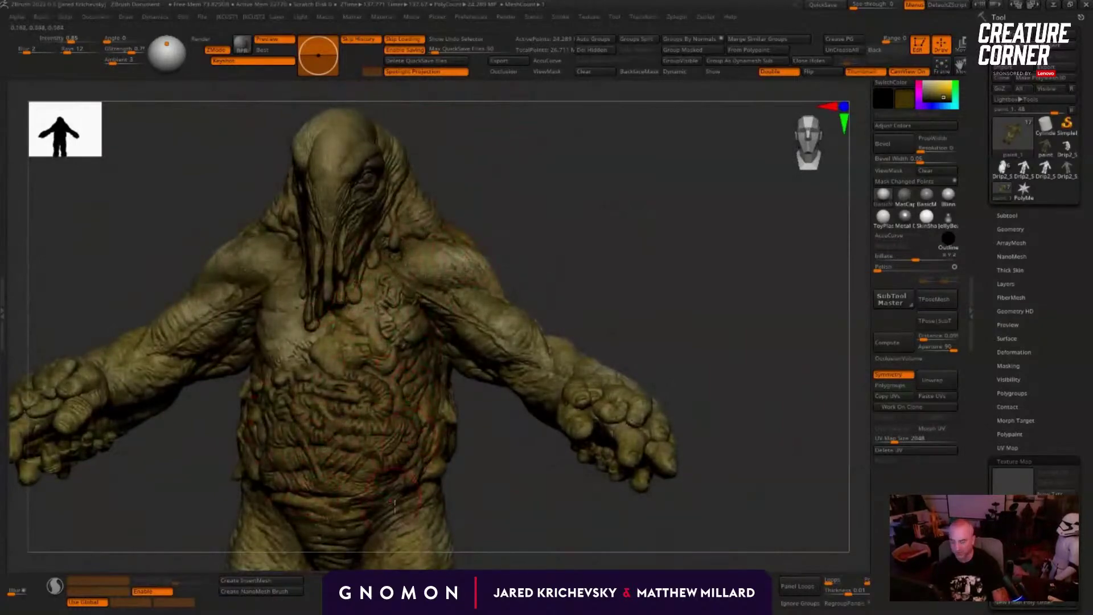
pyautogui.moveTo(463, 525)
pyautogui.keyDown('alt'); pyautogui.mouseDown()
pyautogui.moveTo(494, 367)
pyautogui.moveTo(496, 287)
pyautogui.mouseUp(); pyautogui.keyUp('alt')
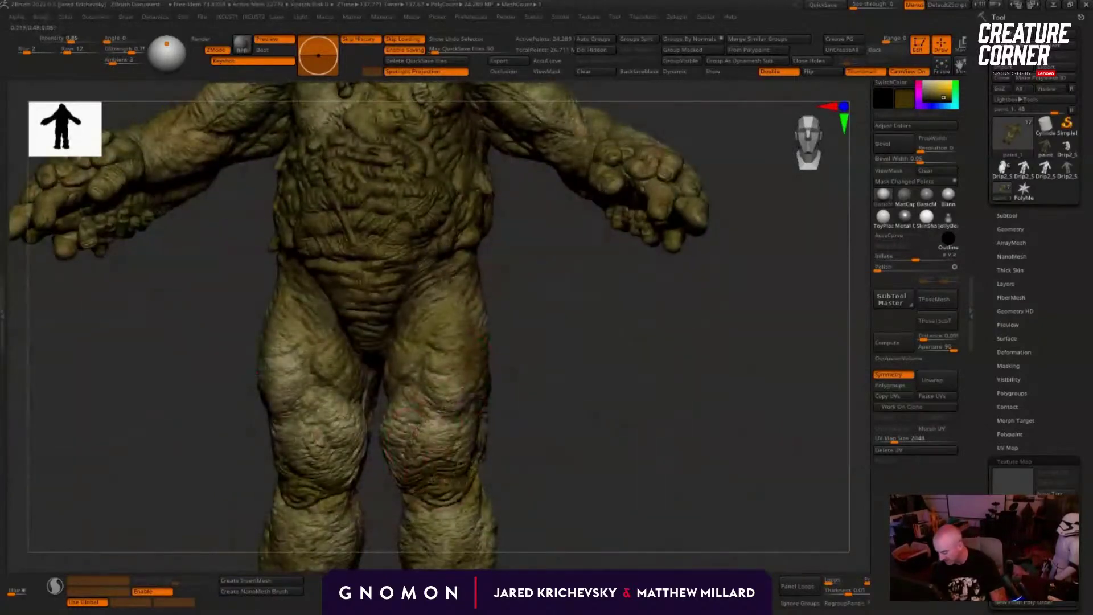
# Step: Spray the deep olive-brown between the legs and across the back, shoulder and upper arm creases
pyautogui.moveTo(378, 487); pyautogui.dragTo(378, 437)
pyautogui.moveTo(548, 383); pyautogui.dragTo(463, 330, button='right')
pyautogui.moveTo(541, 259); pyautogui.dragTo(510, 319, button='right')
pyautogui.moveTo(603, 214); pyautogui.dragTo(581, 222, button='right')
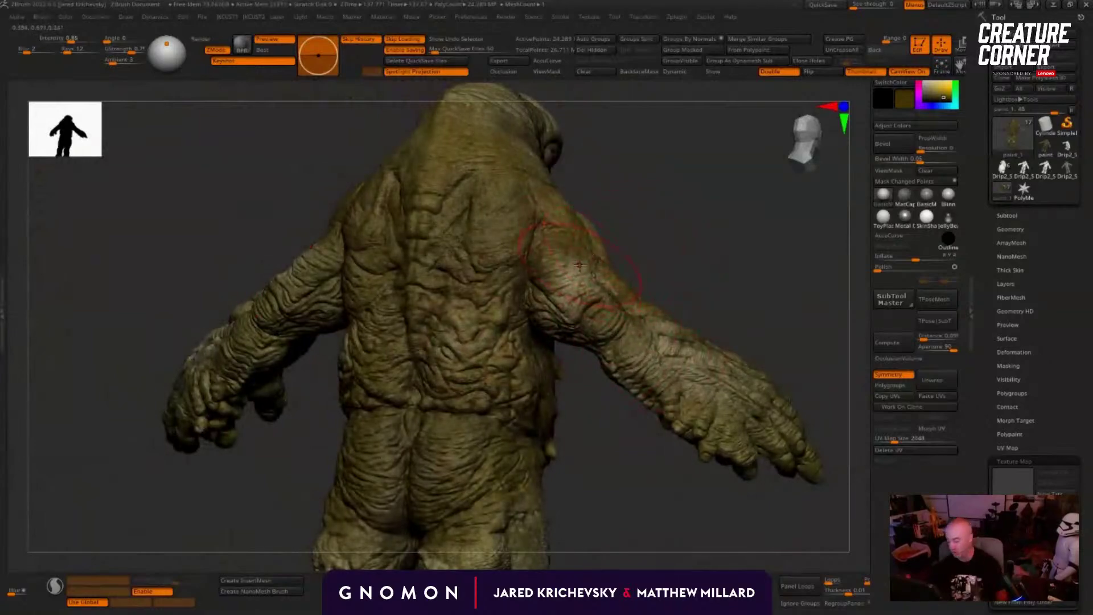
pyautogui.moveTo(619, 206); pyautogui.dragTo(607, 324, button='right')
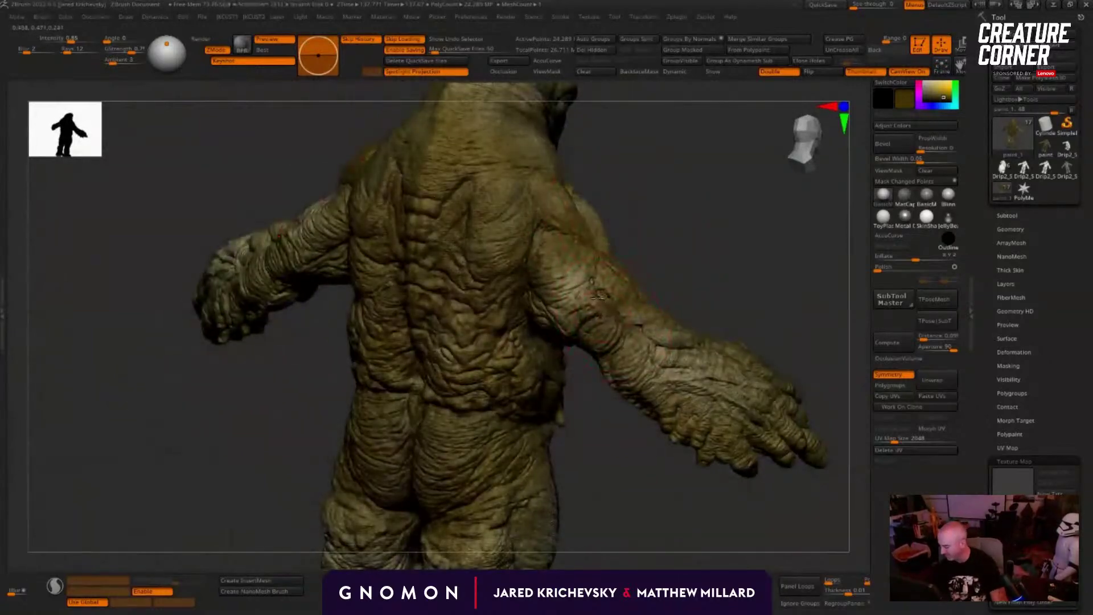
# Step: Darken the soles, heels, calves and outer leg folds with the same deep olive-brown spray
pyautogui.moveTo(666, 348); pyautogui.dragTo(550, 267, button='right')
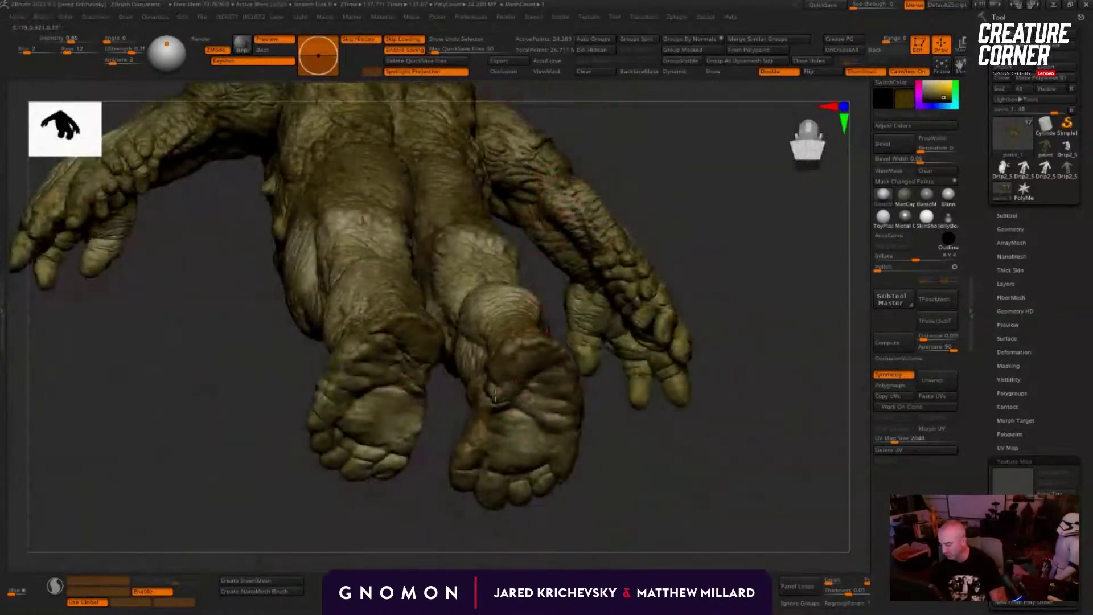
pyautogui.moveTo(639, 488); pyautogui.dragTo(549, 464, button='right')
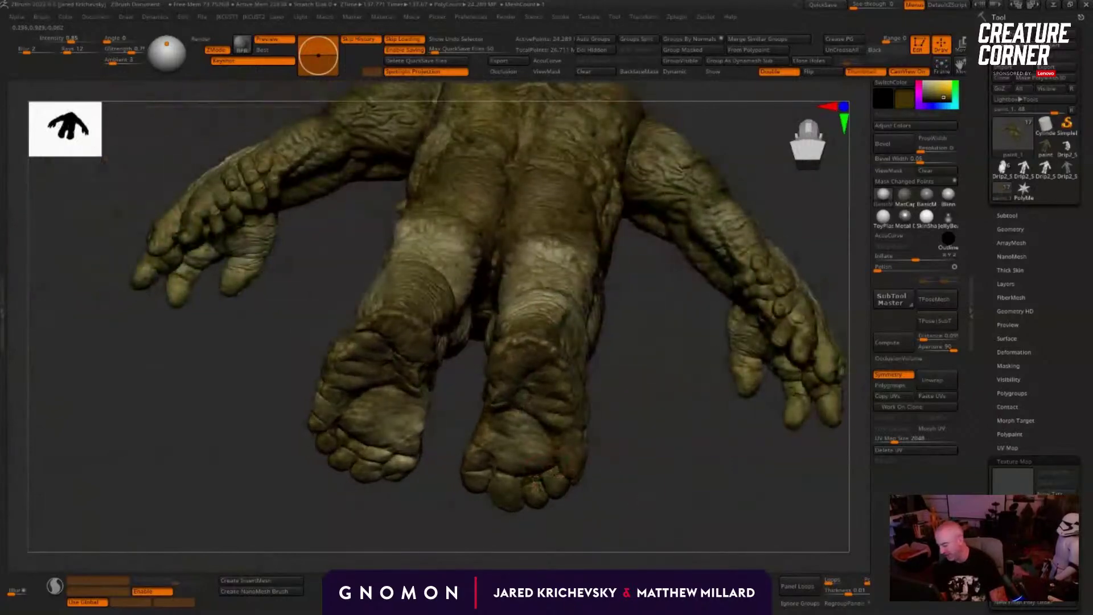
pyautogui.moveTo(535, 483); pyautogui.dragTo(446, 446)
pyautogui.moveTo(519, 395); pyautogui.dragTo(581, 368, button='right')
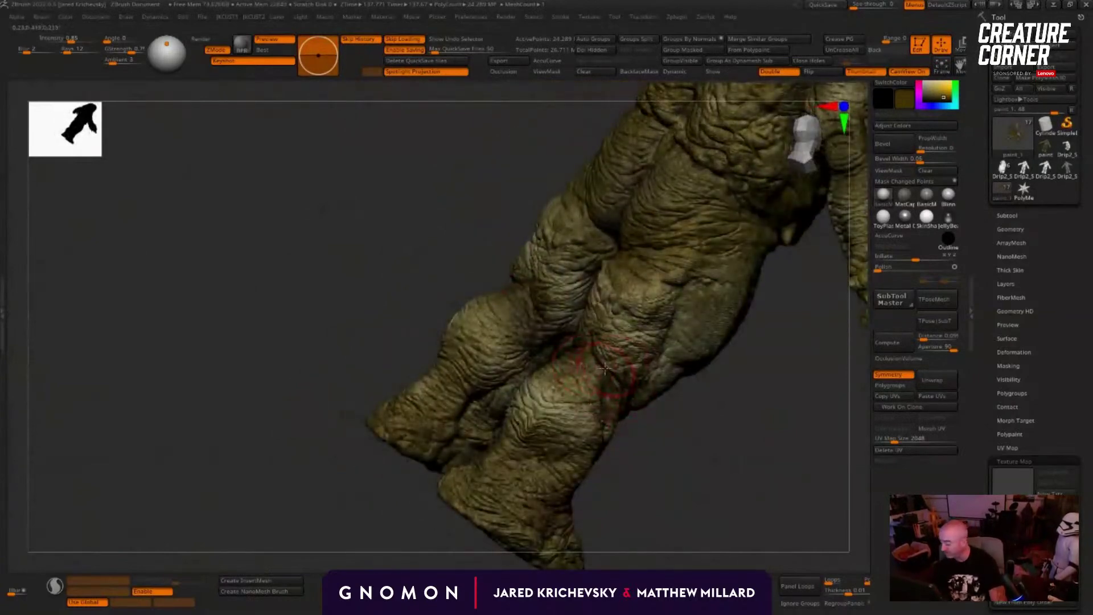
pyautogui.moveTo(646, 444); pyautogui.dragTo(592, 387)
pyautogui.keyDown('alt'); pyautogui.moveTo(422, 435); pyautogui.dragTo(155, 395); pyautogui.keyUp('alt')
# Step: Spray the deep olive-brown into the creases around the knees, shins and ankles from the front
pyautogui.moveTo(374, 324); pyautogui.dragTo(522, 324, button='right')
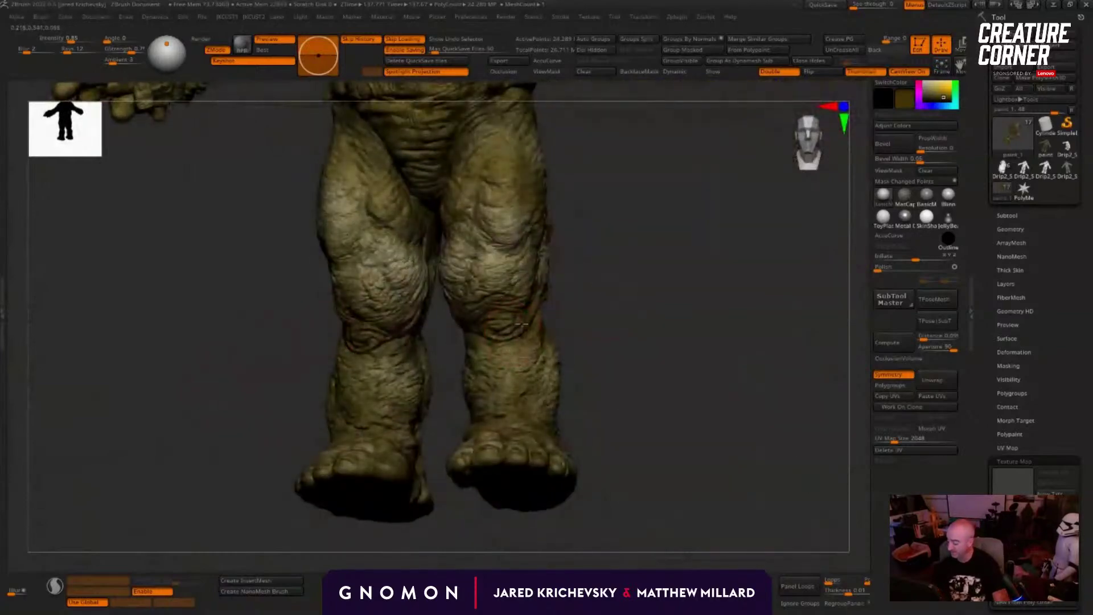
pyautogui.moveTo(604, 278); pyautogui.dragTo(609, 324)
pyautogui.keyDown('alt'); pyautogui.moveTo(610, 324); pyautogui.dragTo(592, 387); pyautogui.keyUp('alt')
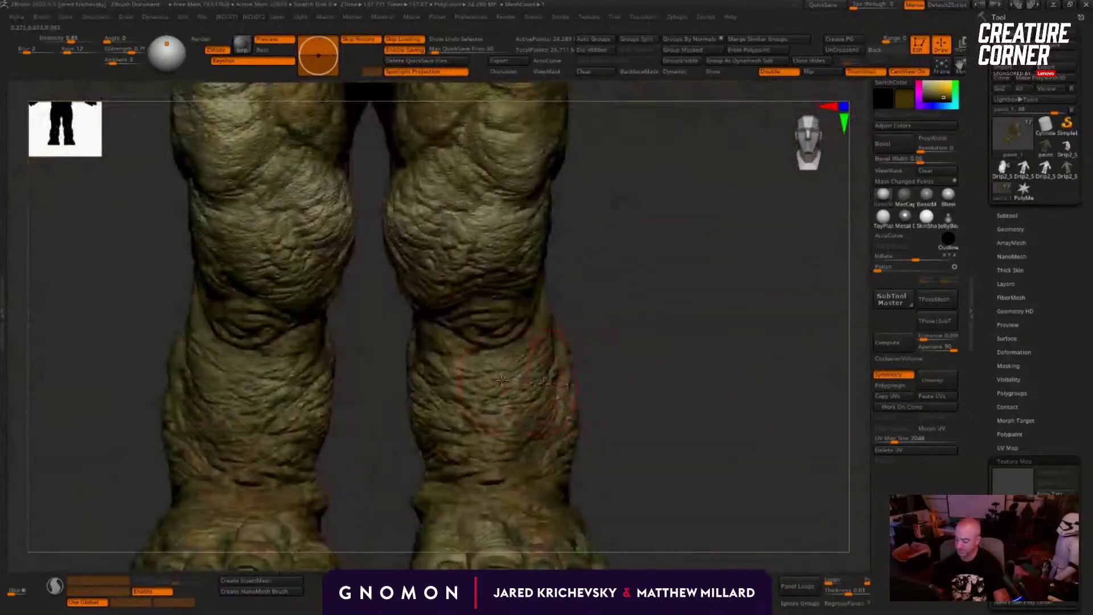
pyautogui.keyDown('alt'); pyautogui.moveTo(641, 315); pyautogui.dragTo(605, 361); pyautogui.keyUp('alt')
pyautogui.moveTo(401, 373); pyautogui.dragTo(485, 376, button='right')
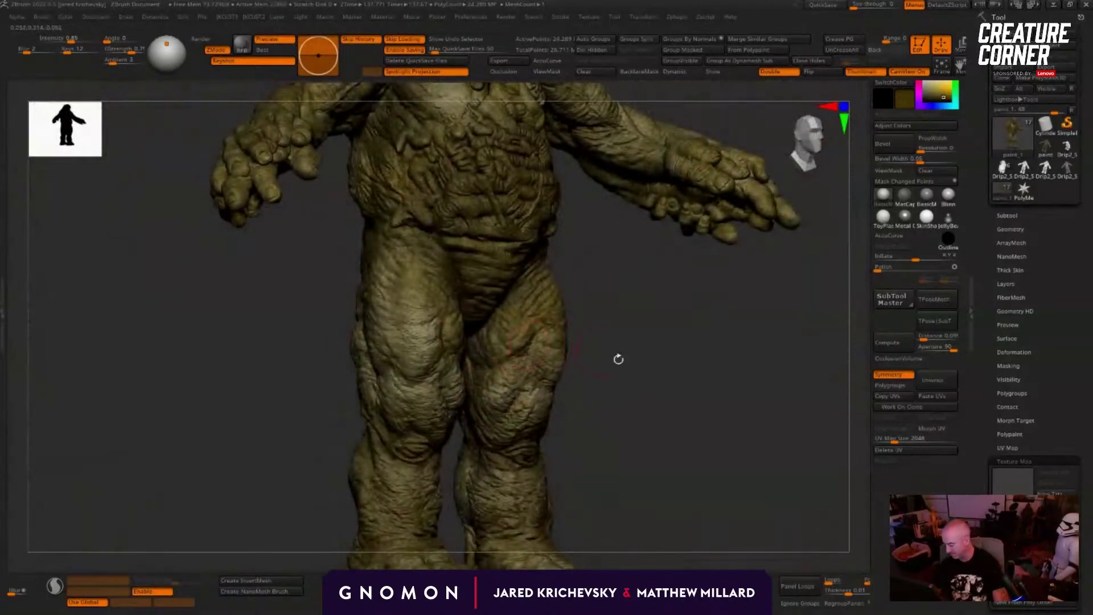
# Step: Continue the deep olive-brown around the thighs, hips and spine, covering the folds down the creature's back
pyautogui.moveTo(619, 359); pyautogui.dragTo(546, 386)
pyautogui.keyDown('alt'); pyautogui.moveTo(618, 251); pyautogui.dragTo(516, 335); pyautogui.keyUp('alt')
pyautogui.moveTo(587, 350); pyautogui.dragTo(494, 421)
pyautogui.moveTo(476, 367); pyautogui.dragTo(401, 323)
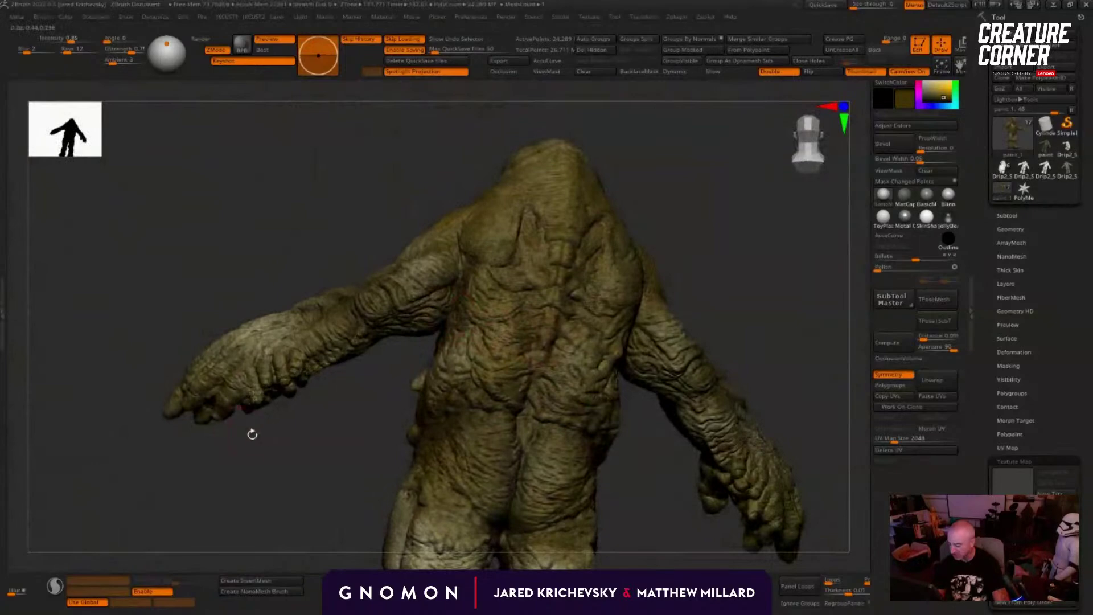
pyautogui.moveTo(253, 434); pyautogui.dragTo(497, 293)
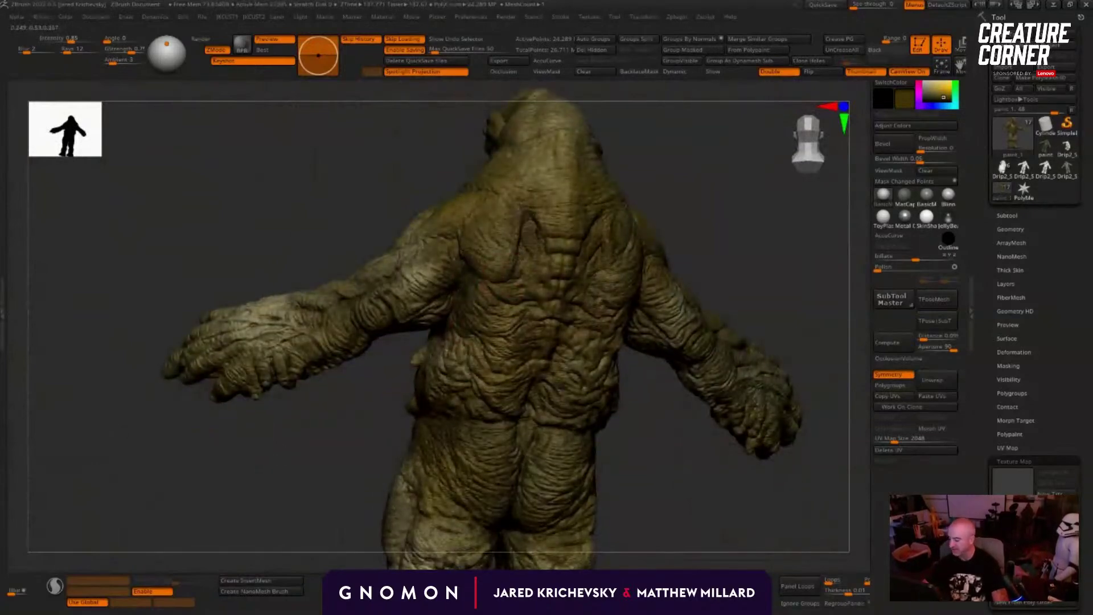
pyautogui.moveTo(740, 239)
pyautogui.mouseDown()
pyautogui.moveTo(571, 222)
pyautogui.moveTo(605, 183)
pyautogui.moveTo(563, 185)
pyautogui.moveTo(532, 166)
pyautogui.moveTo(569, 231)
pyautogui.moveTo(593, 180)
pyautogui.moveTo(584, 170)
pyautogui.mouseUp()
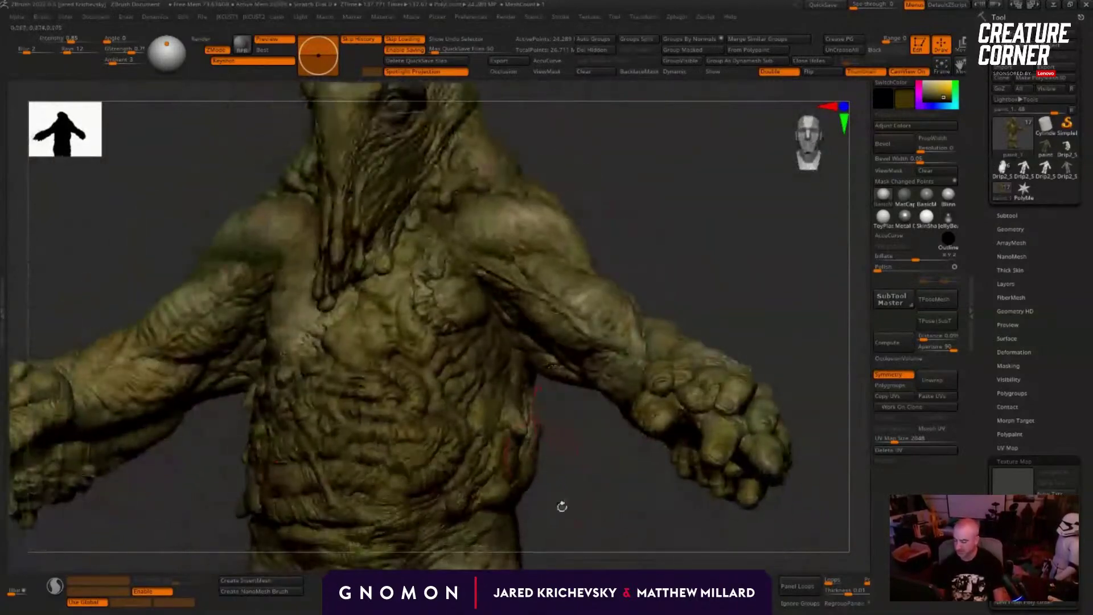
# Step: Select a nudge-type sculpting brush and rework the wrinkles on the lower belly above the waist crease
pyautogui.moveTo(562, 505)
pyautogui.keyDown('alt'); pyautogui.mouseDown()
pyautogui.moveTo(535, 443)
pyautogui.moveTo(566, 307)
pyautogui.moveTo(630, 373)
pyautogui.moveTo(649, 372)
pyautogui.mouseUp(); pyautogui.keyUp('alt')
pyautogui.press('b')
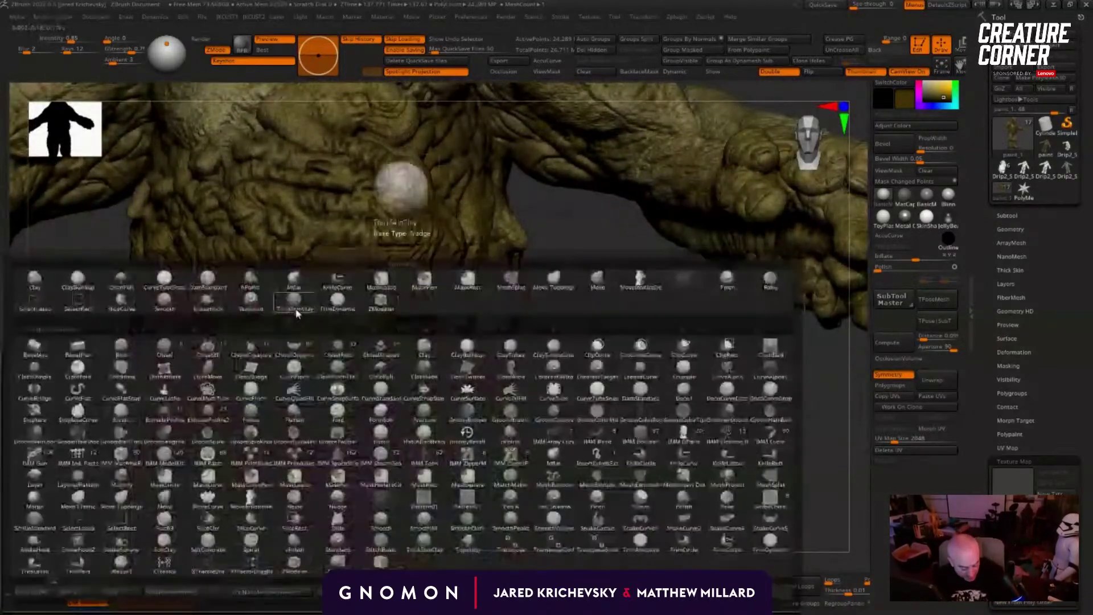
pyautogui.click(294, 310)
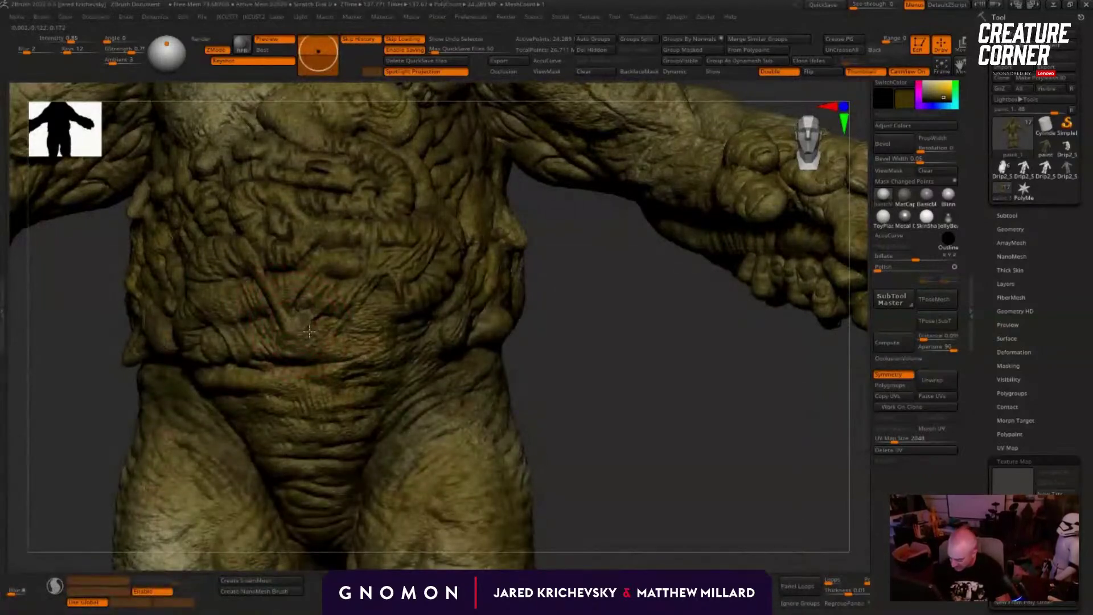
pyautogui.moveTo(604, 376); pyautogui.dragTo(549, 344)
pyautogui.press('s')
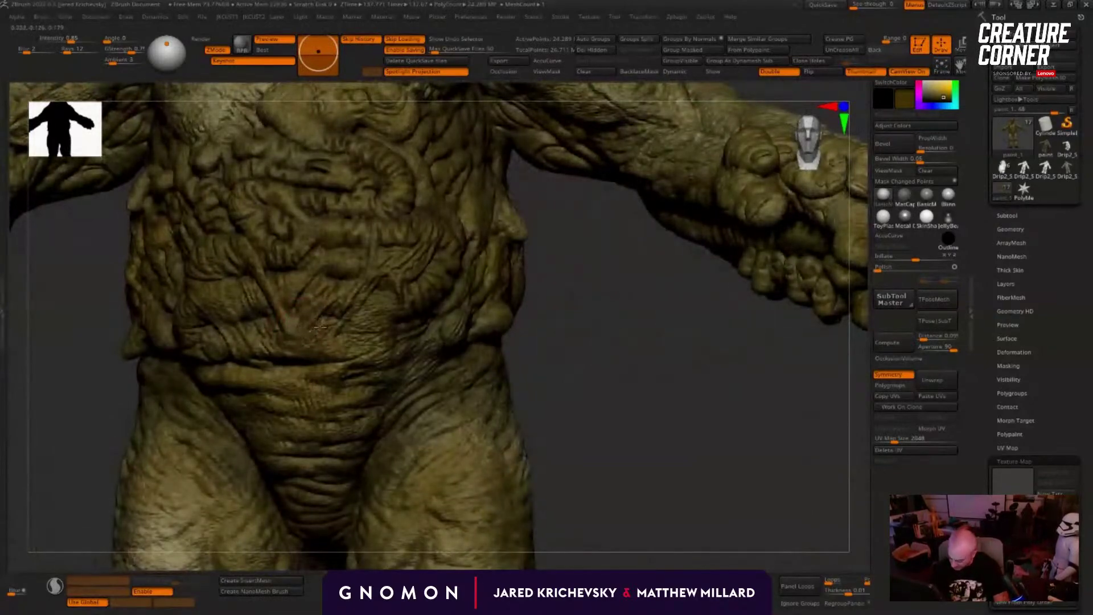
pyautogui.moveTo(599, 382)
pyautogui.keyDown('alt'); pyautogui.mouseDown()
pyautogui.moveTo(666, 422)
pyautogui.moveTo(605, 418)
pyautogui.mouseUp(); pyautogui.keyUp('alt')
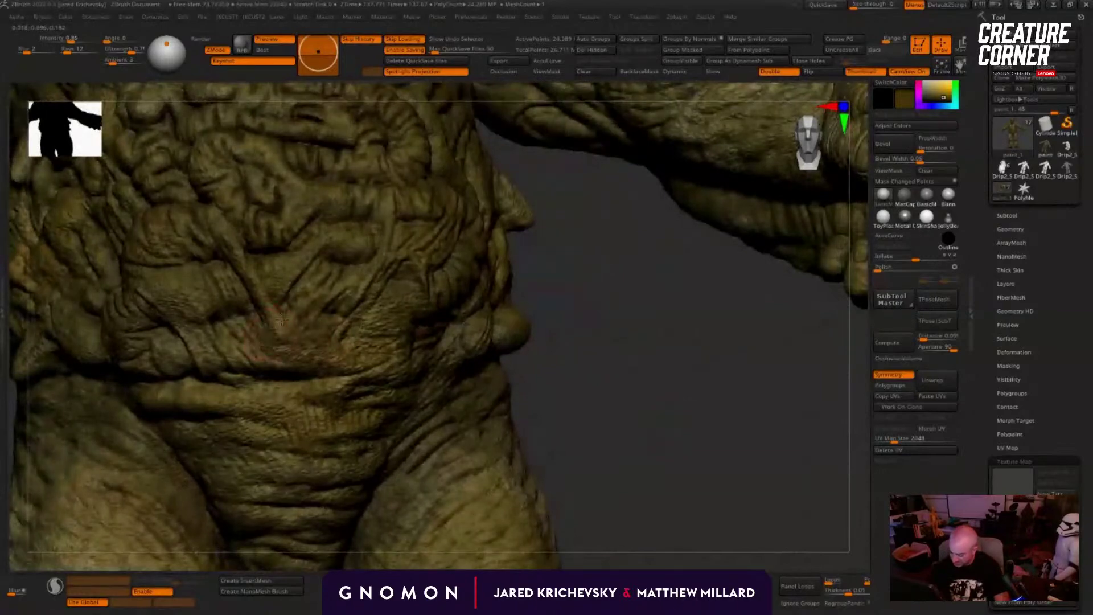
# Step: Adjust the abdominal folds with the Move brush, then refine the creases around them with DamStandard from several angles
pyautogui.press('b')
pyautogui.press('m')
pyautogui.press('v')
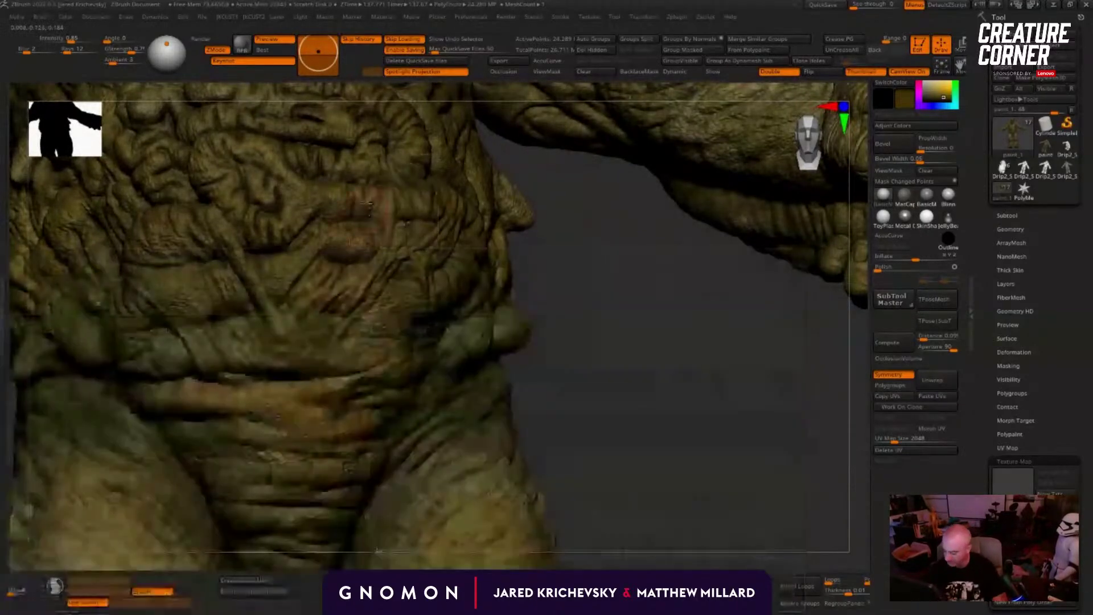
pyautogui.press('b')
pyautogui.press('d')
pyautogui.press('s')
pyautogui.press('s')
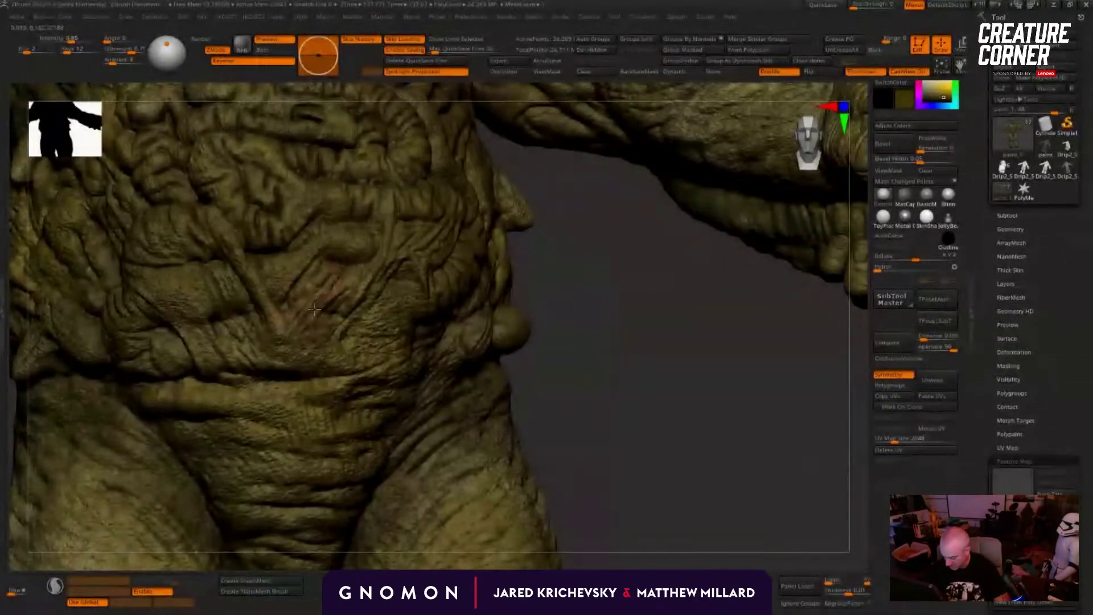
pyautogui.press('space')
pyautogui.moveTo(416, 308); pyautogui.dragTo(454, 304)
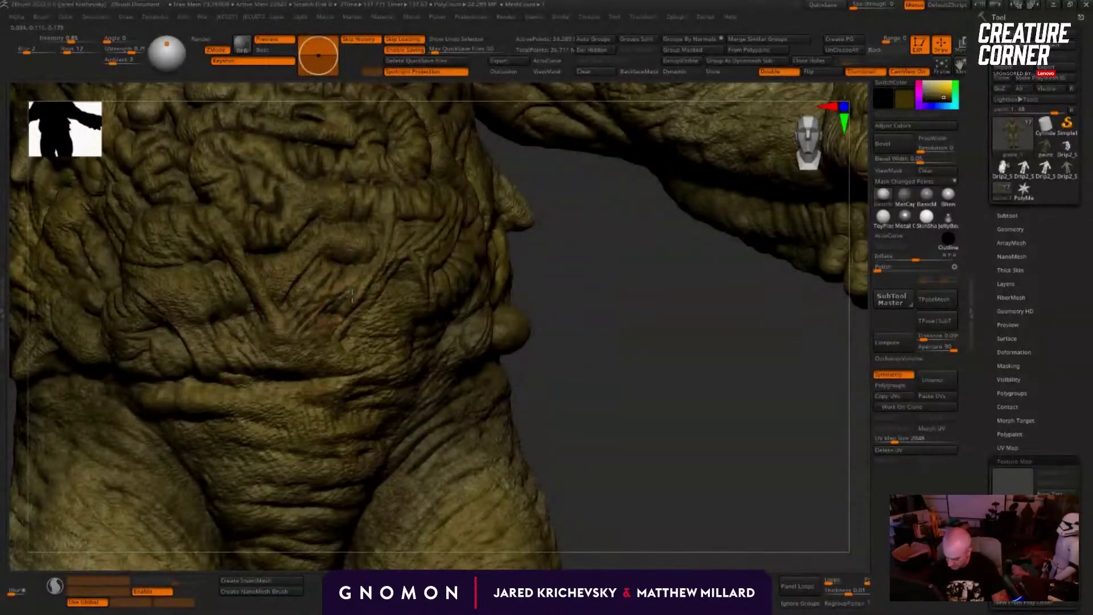
pyautogui.moveTo(643, 356); pyautogui.dragTo(318, 318)
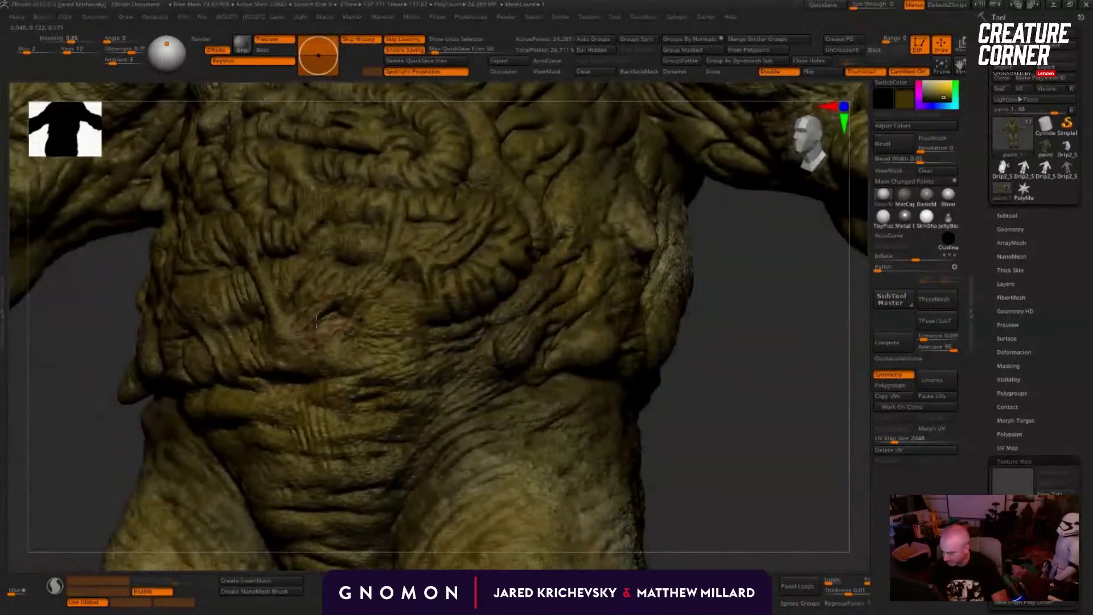
pyautogui.moveTo(723, 403)
pyautogui.mouseDown()
pyautogui.moveTo(512, 353)
pyautogui.moveTo(413, 315)
pyautogui.mouseUp()
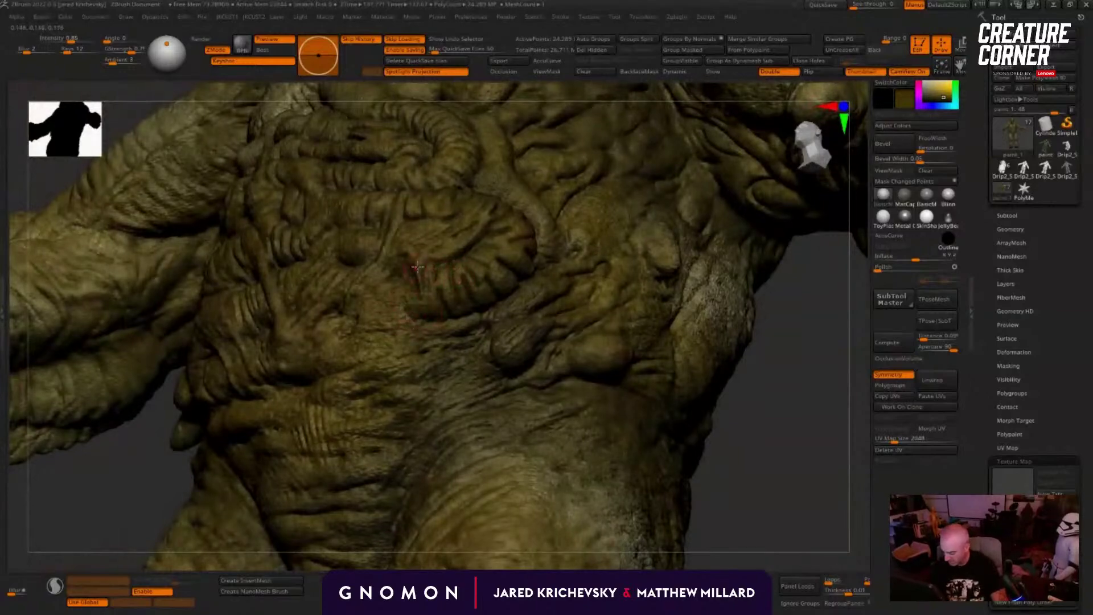
pyautogui.moveTo(758, 437)
pyautogui.mouseDown()
pyautogui.moveTo(622, 361)
pyautogui.moveTo(442, 407)
pyautogui.moveTo(517, 383)
pyautogui.moveTo(435, 345)
pyautogui.mouseUp()
# Step: Switch to another sculpting brush, touch up the lower belly wrinkles and check the full figure from the front
pyautogui.press('b')
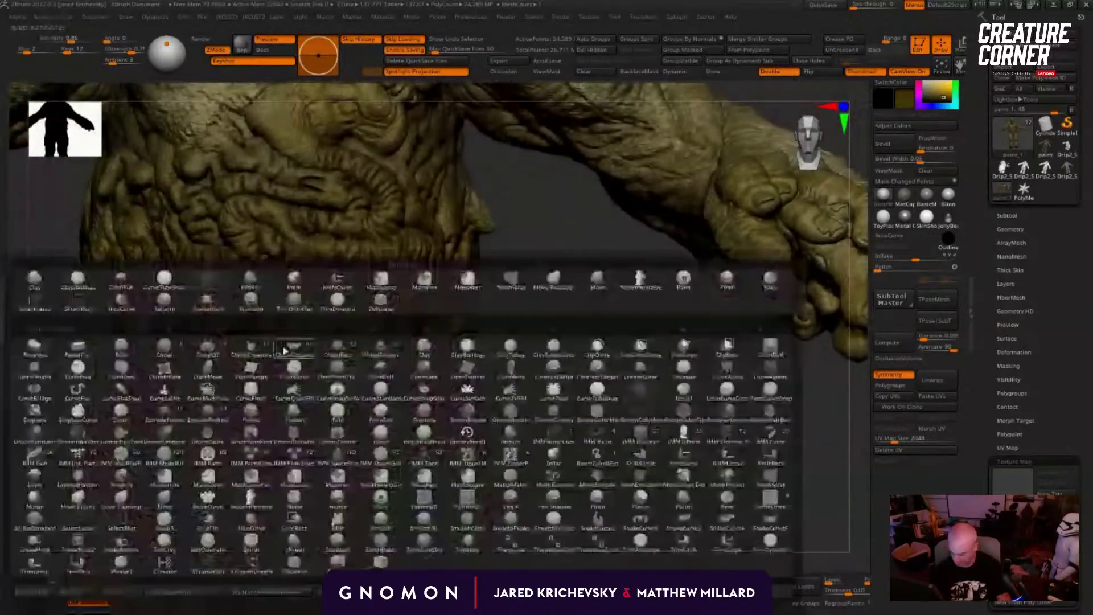
pyautogui.click(286, 349)
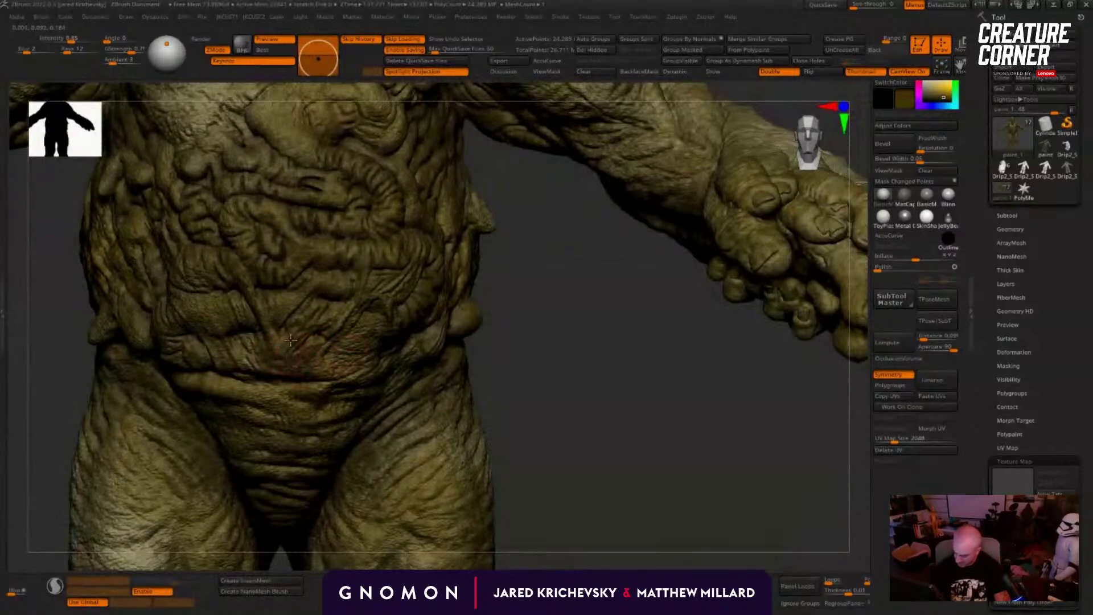
pyautogui.scroll(-5, 334, 357)
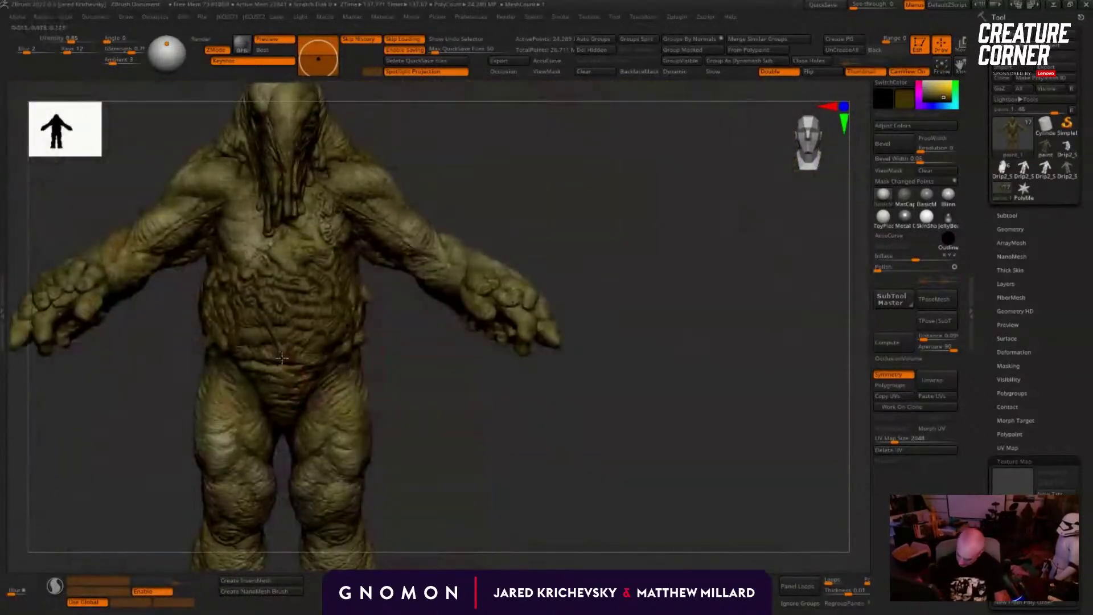
pyautogui.keyDown('alt'); pyautogui.moveTo(476, 478); pyautogui.dragTo(554, 446); pyautogui.keyUp('alt')
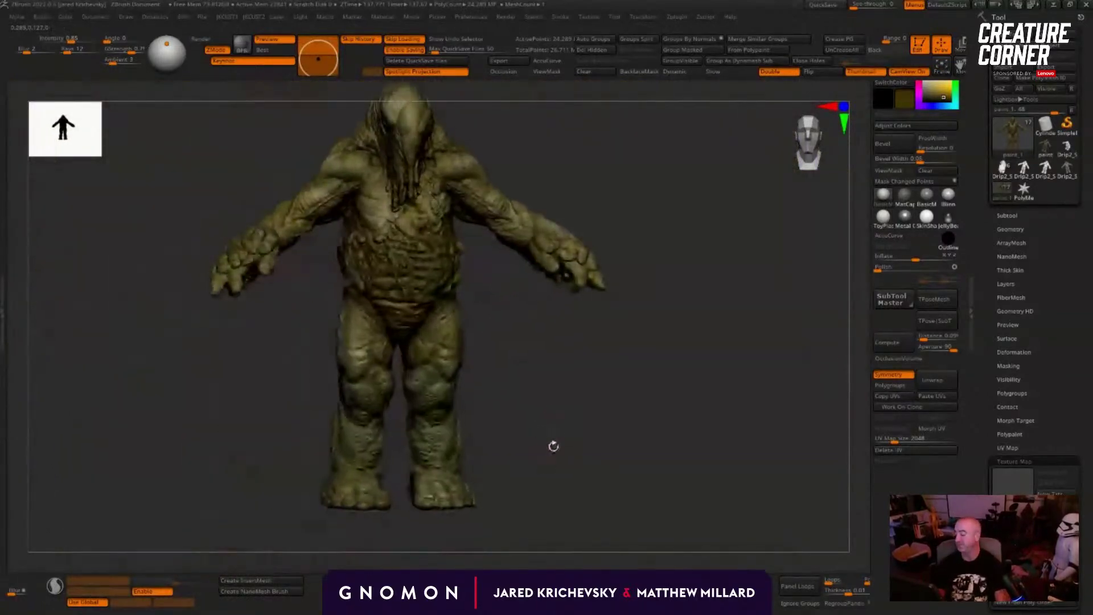
pyautogui.keyDown('alt'); pyautogui.moveTo(552, 388); pyautogui.dragTo(709, 447); pyautogui.keyUp('alt')
pyautogui.moveTo(617, 492); pyautogui.dragTo(649, 500)
pyautogui.keyDown('alt'); pyautogui.moveTo(565, 473); pyautogui.dragTo(415, 444); pyautogui.keyUp('alt')
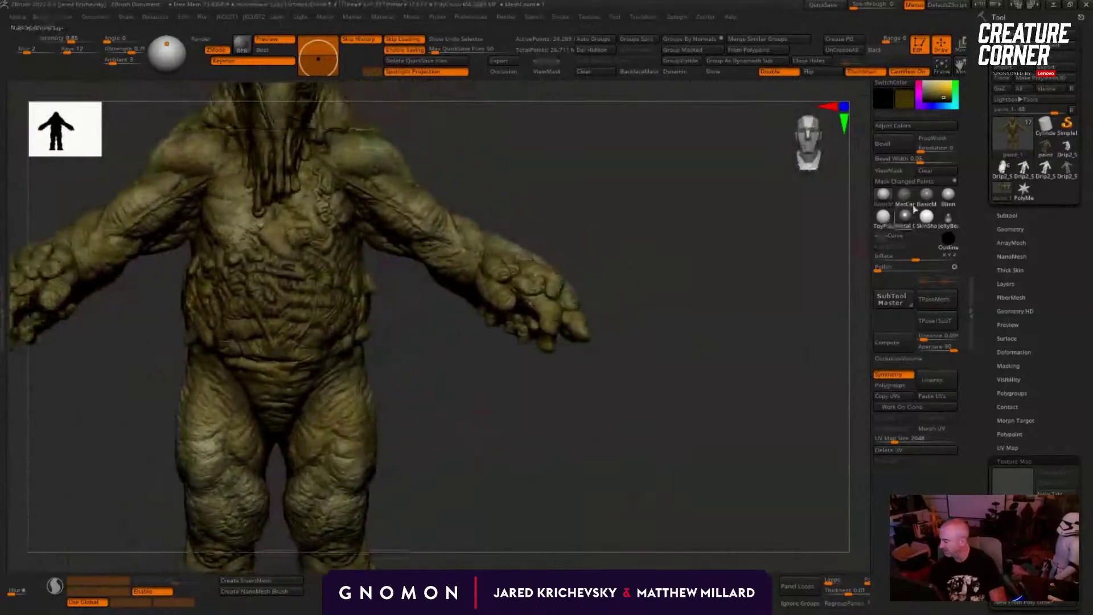
# Step: Select the Paint brush with the Spray stroke, adjust its size and activate symmetry for the legs
pyautogui.scroll(5, 963, 157)
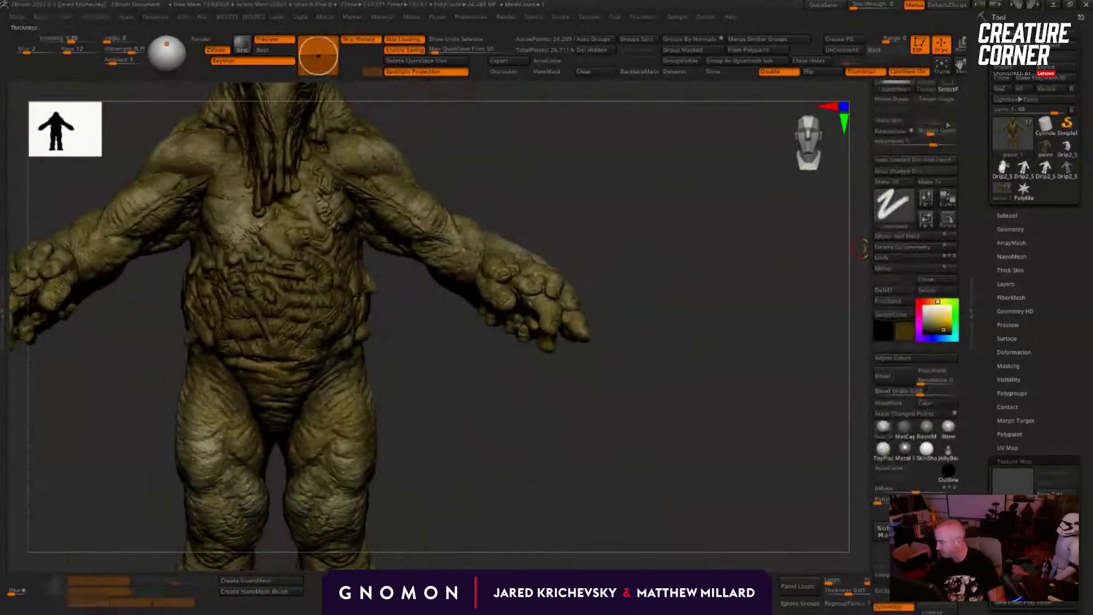
pyautogui.scroll(5, 960, 120)
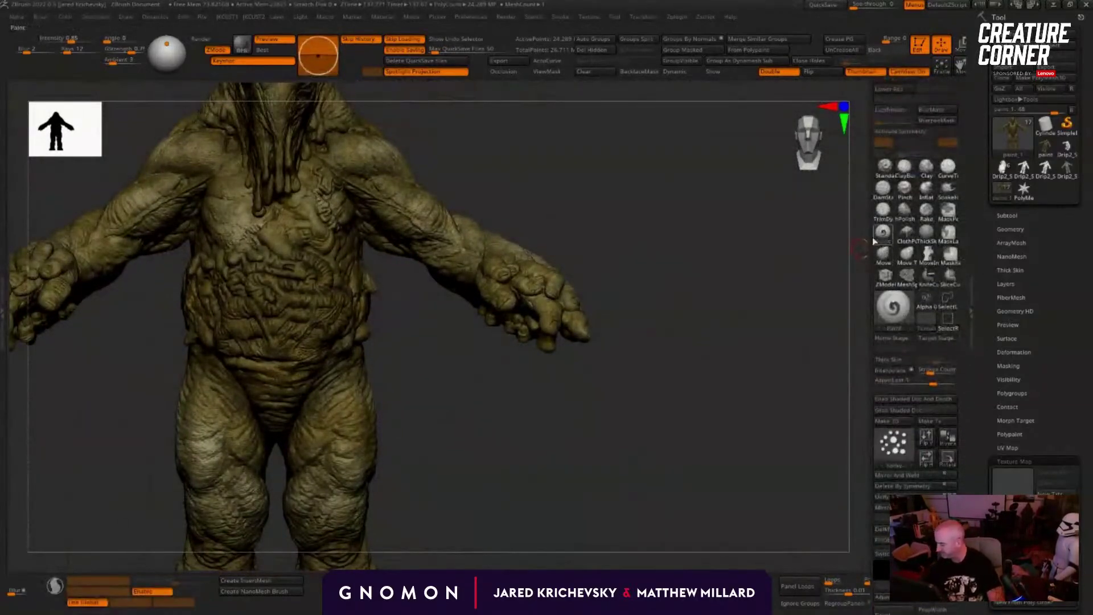
pyautogui.keyDown('alt'); pyautogui.moveTo(449, 386); pyautogui.dragTo(420, 329); pyautogui.keyUp('alt')
pyautogui.moveTo(465, 501)
pyautogui.keyDown('alt'); pyautogui.mouseDown()
pyautogui.moveTo(403, 307)
pyautogui.moveTo(359, 302)
pyautogui.mouseUp(); pyautogui.keyUp('alt')
pyautogui.press('s')
pyautogui.press('x')
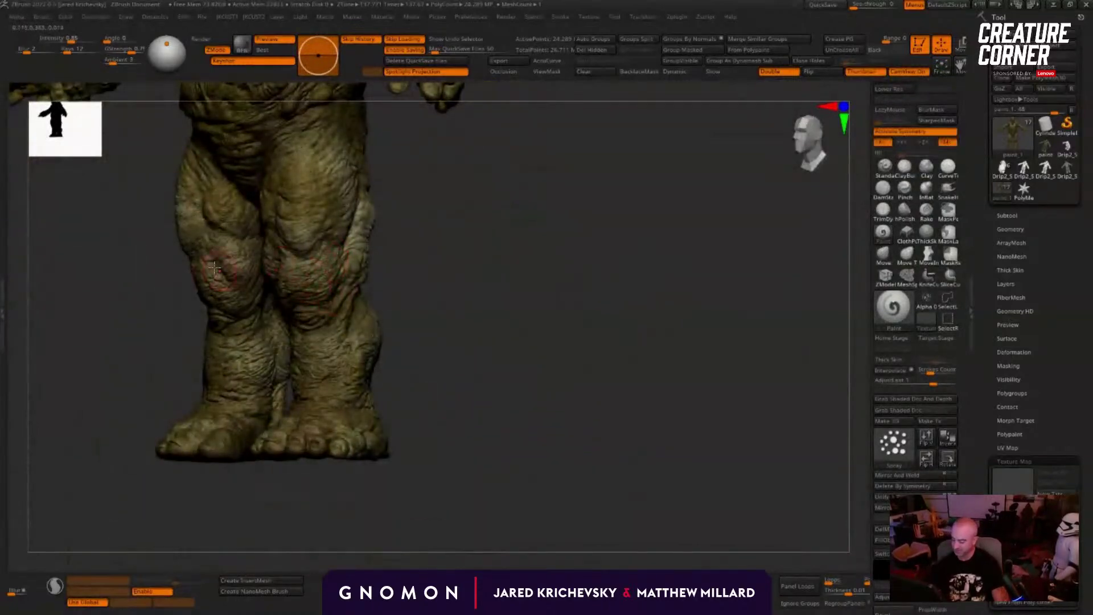
# Step: Turn the mask display back on and invert the mask on the creature
pyautogui.moveTo(414, 232)
pyautogui.keyDown('alt'); pyautogui.mouseDown()
pyautogui.moveTo(461, 432)
pyautogui.moveTo(486, 429)
pyautogui.moveTo(508, 462)
pyautogui.mouseUp(); pyautogui.keyUp('alt')
pyautogui.hotkey('ctrl', 'h')
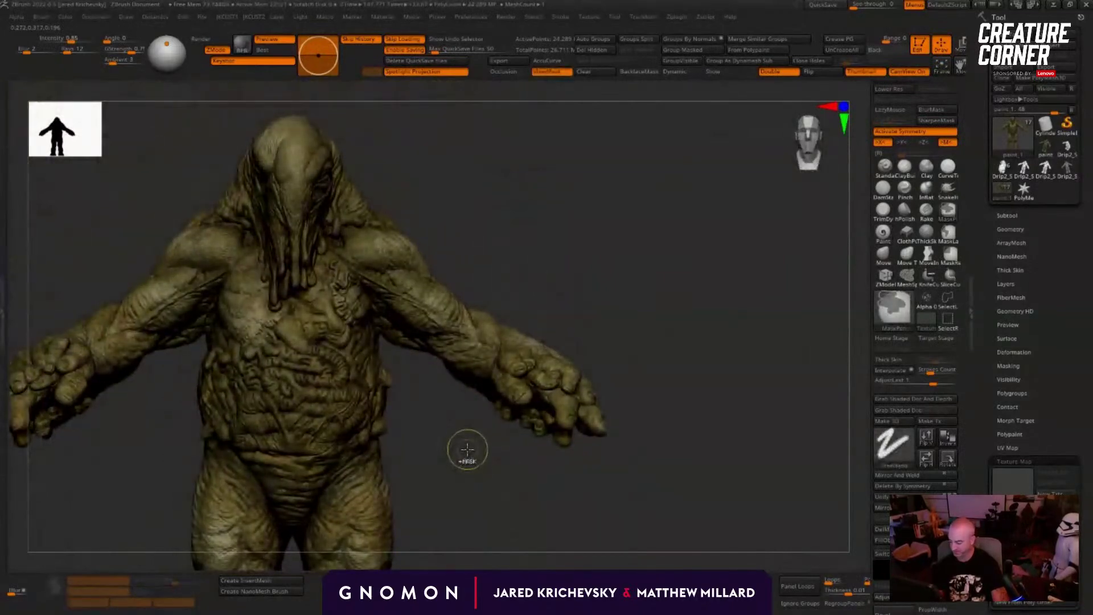
pyautogui.keyDown('ctrl'); pyautogui.click(467, 450); pyautogui.keyUp('ctrl')
pyautogui.keyDown('ctrl'); pyautogui.click(468, 450); pyautogui.keyUp('ctrl')
pyautogui.keyDown('ctrl'); pyautogui.click(468, 451); pyautogui.keyUp('ctrl')
pyautogui.moveTo(467, 452); pyautogui.dragTo(398, 447)
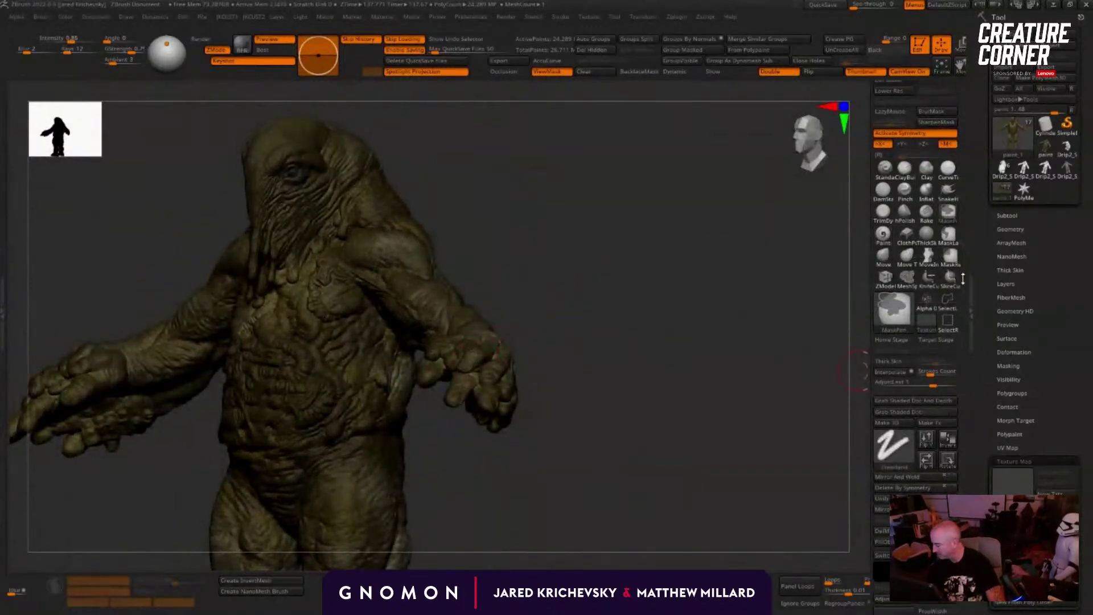
pyautogui.moveTo(962, 280); pyautogui.dragTo(962, 494)
pyautogui.scroll(-5, 974, 307)
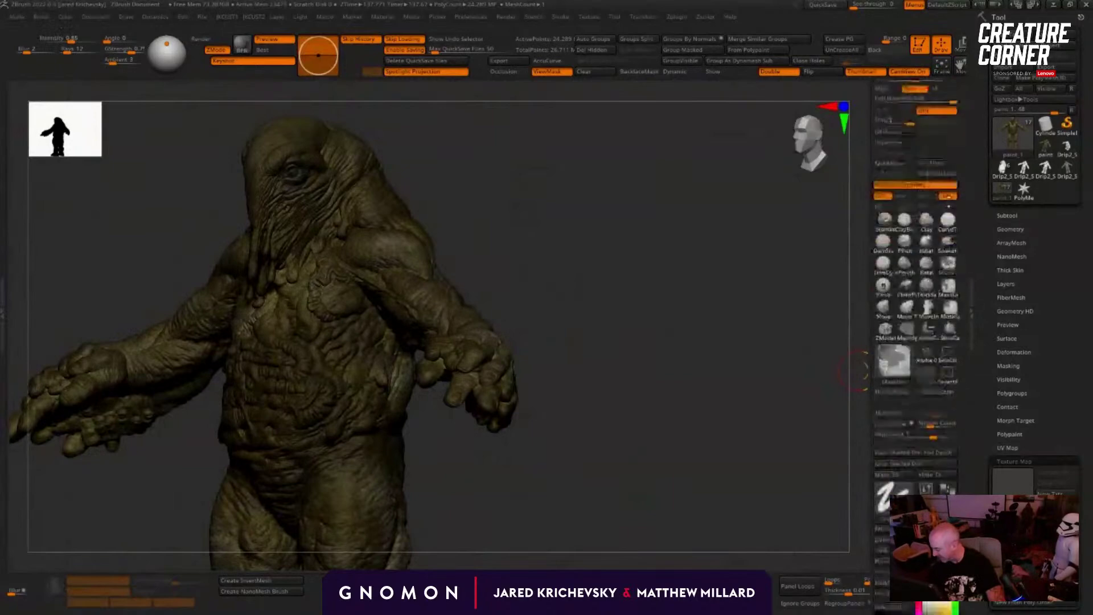
# Step: Set the stroke to Spray and mottle the creature's shoulders, chest and face tentacles with dark olive paint
pyautogui.scroll(-4, 955, 462)
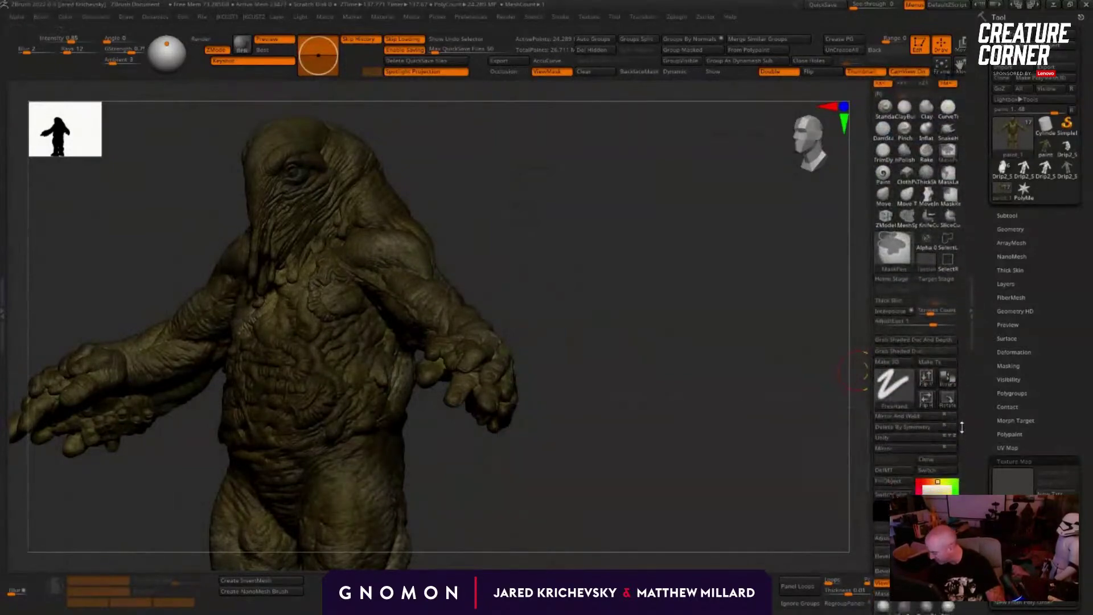
pyautogui.click(893, 399)
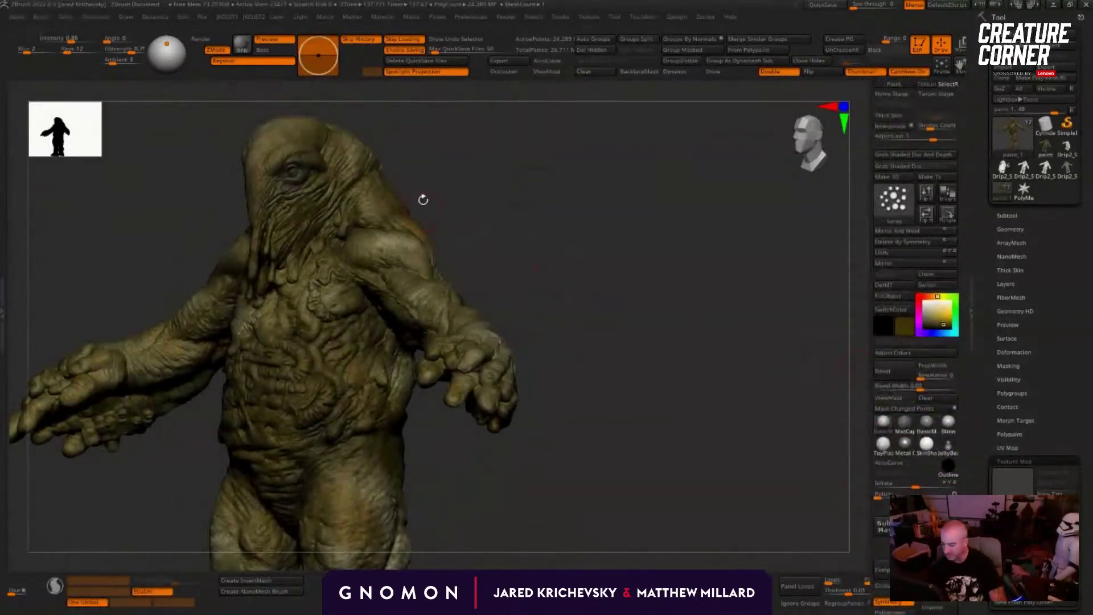
pyautogui.moveTo(422, 200); pyautogui.dragTo(427, 242)
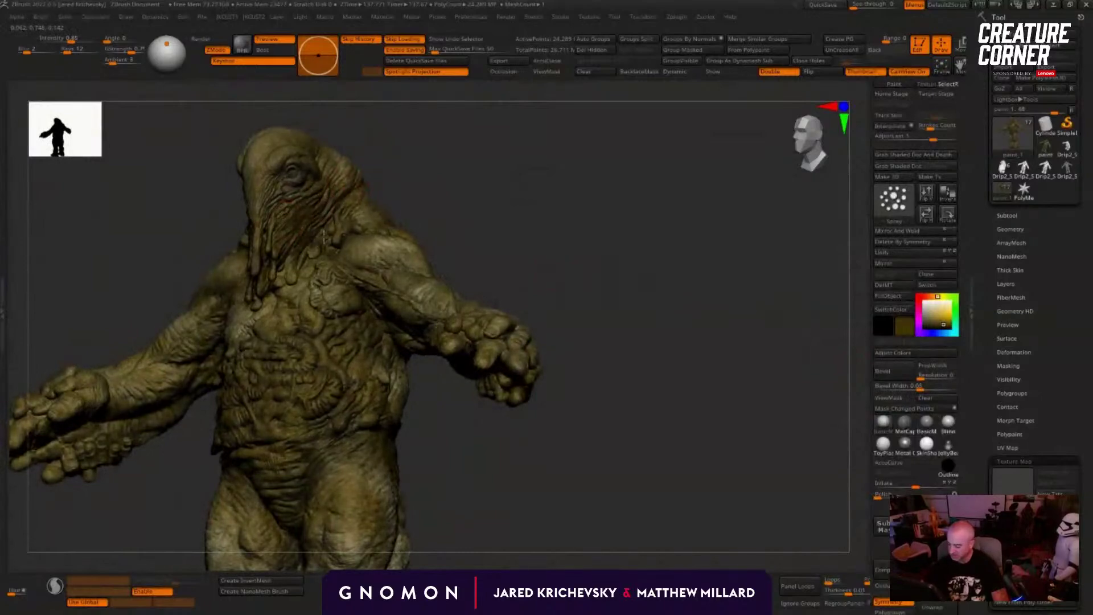
pyautogui.moveTo(444, 203); pyautogui.dragTo(383, 302)
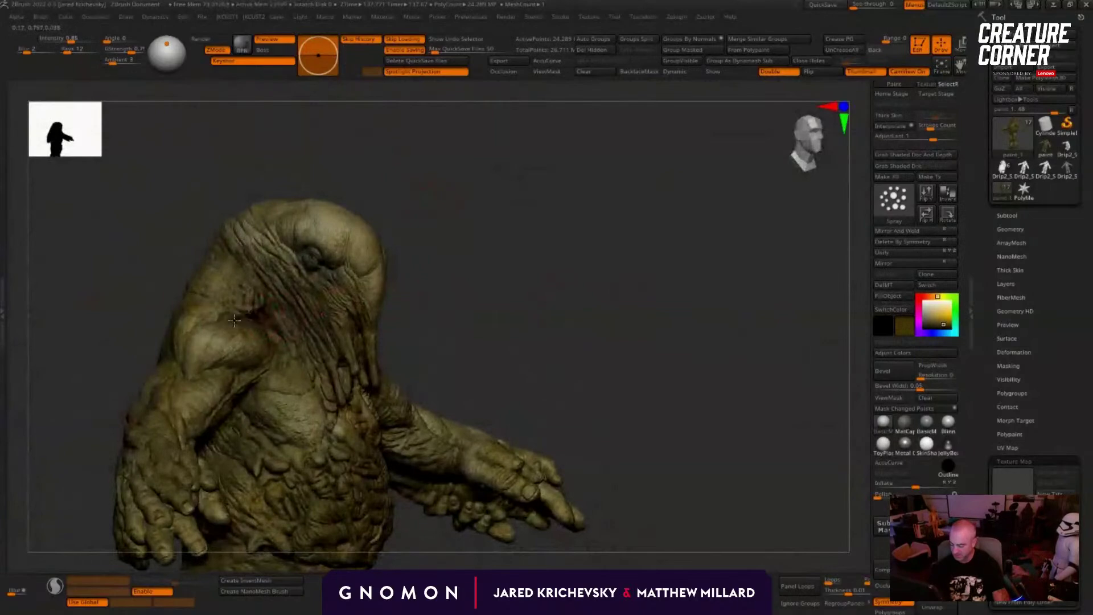
pyautogui.moveTo(468, 285); pyautogui.dragTo(381, 390)
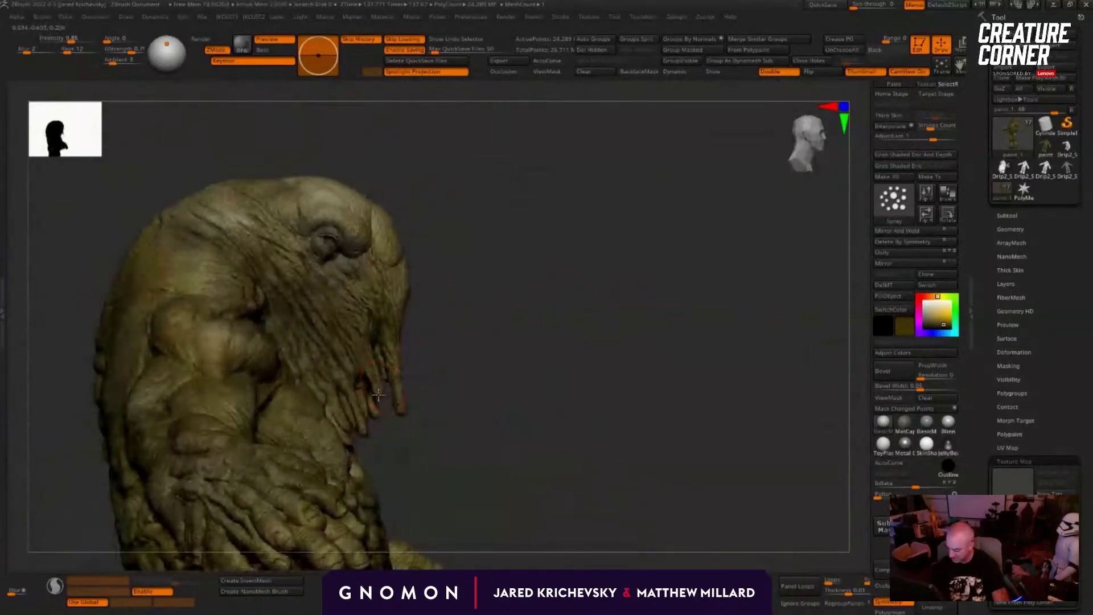
# Step: Spray dark olive colour over the side of the creature's neck, shoulder and upper back
pyautogui.moveTo(432, 228); pyautogui.dragTo(473, 262)
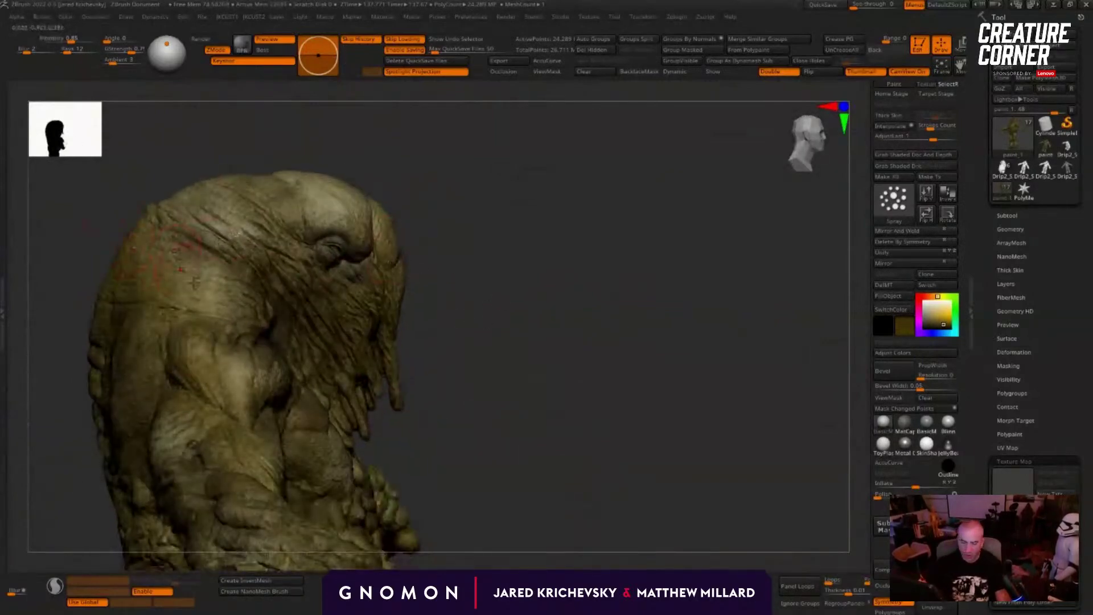
pyautogui.moveTo(138, 228)
pyautogui.mouseDown()
pyautogui.moveTo(183, 225)
pyautogui.moveTo(165, 232)
pyautogui.mouseUp()
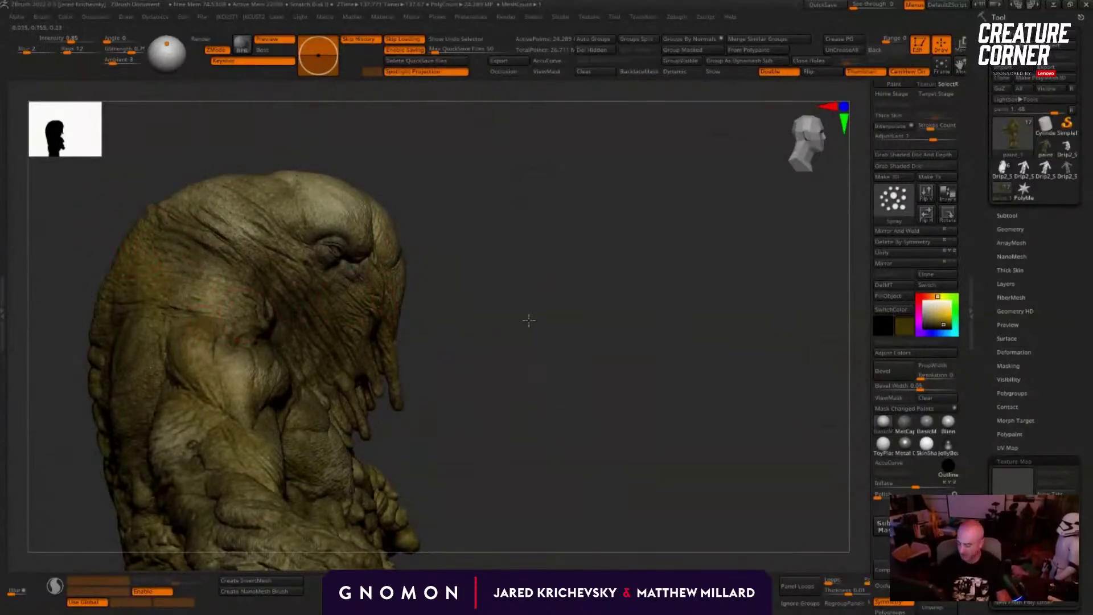
pyautogui.moveTo(527, 320); pyautogui.dragTo(621, 341)
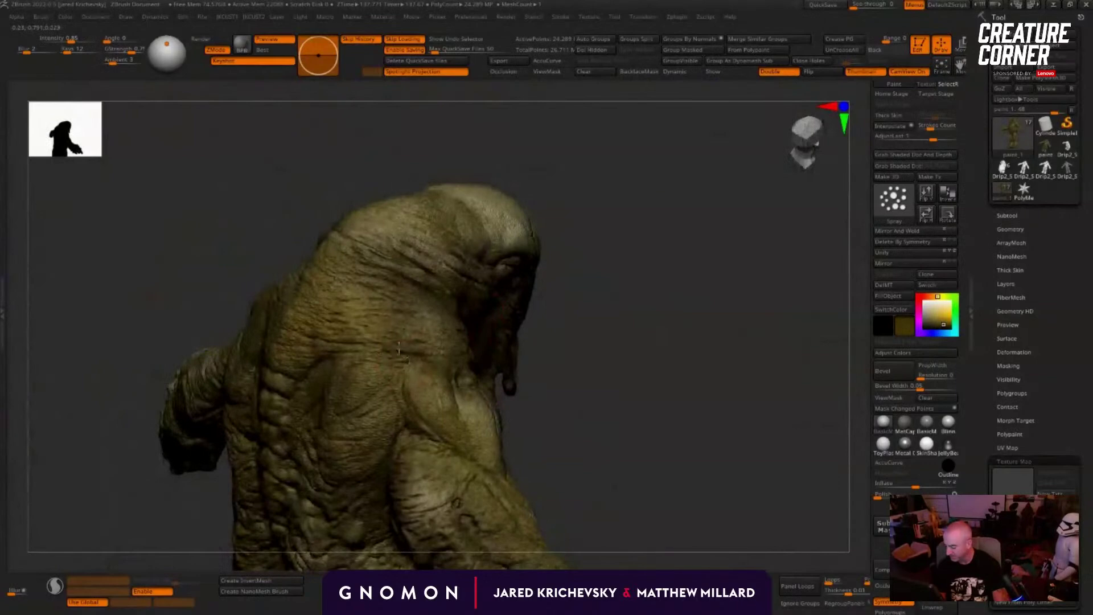
# Step: Spray dark olive mottling over the creature's back and the rear of its thighs and calves
pyautogui.moveTo(488, 359); pyautogui.dragTo(390, 423)
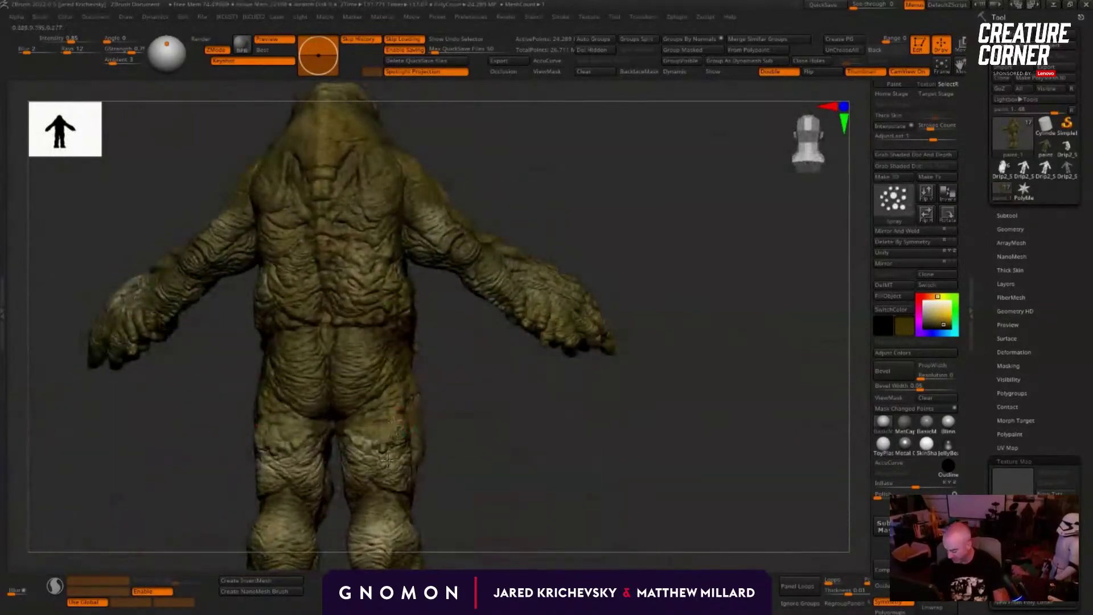
pyautogui.keyDown('alt'); pyautogui.moveTo(475, 459); pyautogui.dragTo(455, 361); pyautogui.keyUp('alt')
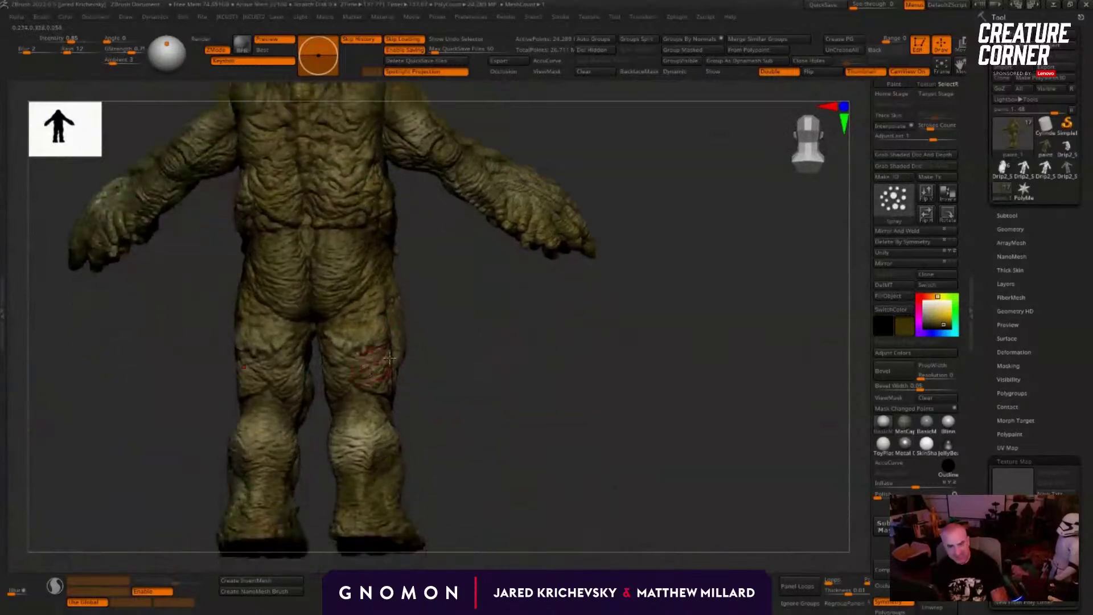
pyautogui.moveTo(482, 428); pyautogui.dragTo(389, 417)
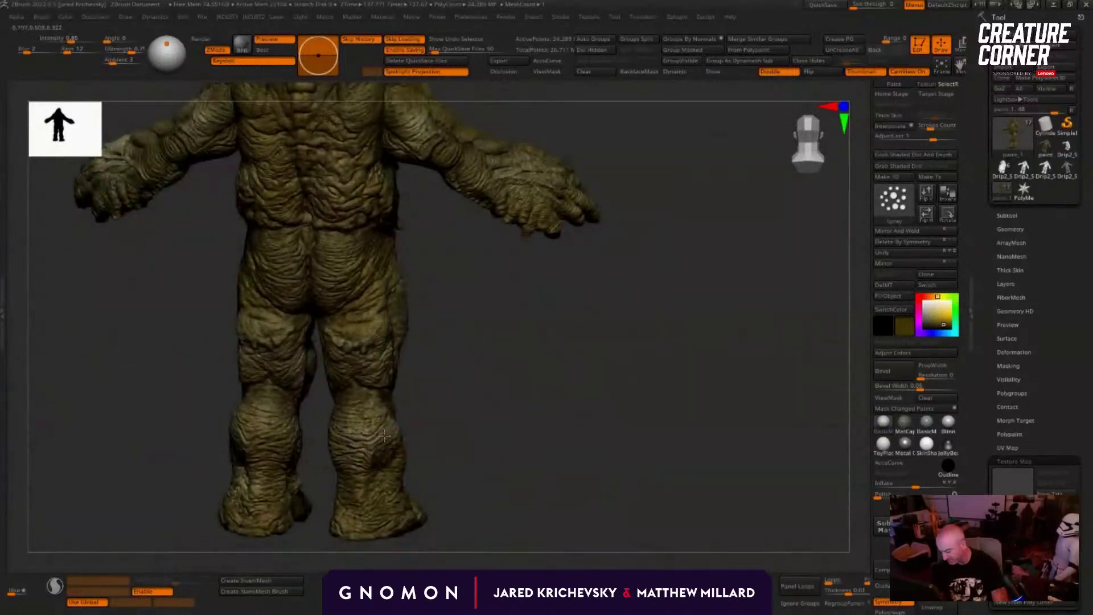
pyautogui.moveTo(526, 438); pyautogui.dragTo(539, 403)
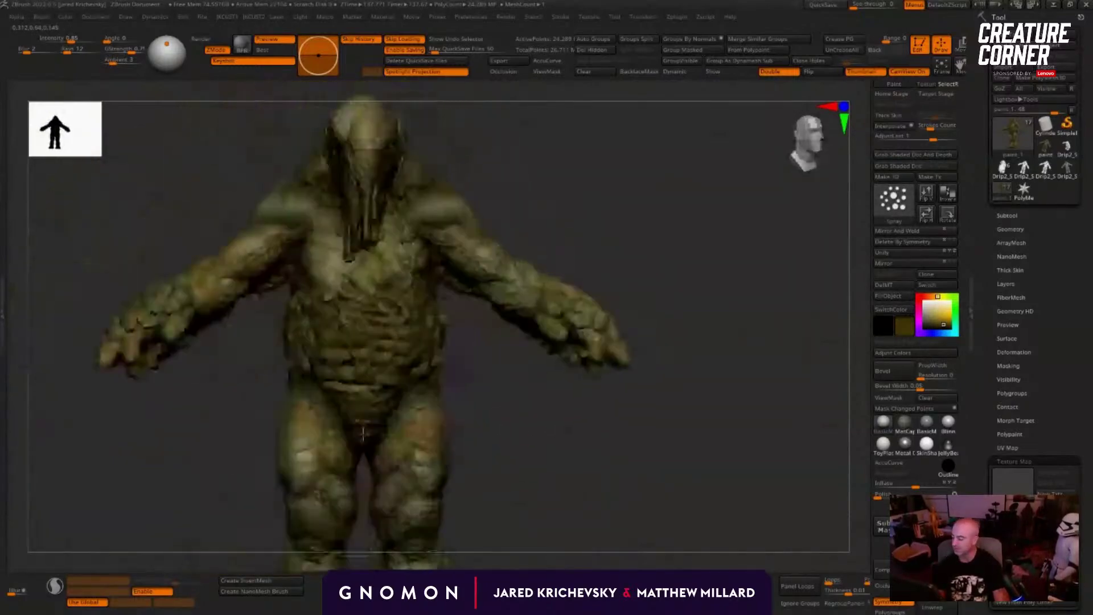
# Step: Sample a lighter olive tan from the skin and spray it over the front of the shoulders, upper arms and head
pyautogui.keyDown('alt'); pyautogui.moveTo(578, 184); pyautogui.dragTo(469, 447); pyautogui.keyUp('alt')
pyautogui.moveTo(515, 163); pyautogui.dragTo(541, 279)
pyautogui.moveTo(499, 367)
pyautogui.keyDown('alt'); pyautogui.mouseDown()
pyautogui.moveTo(496, 283)
pyautogui.moveTo(470, 290)
pyautogui.moveTo(544, 279)
pyautogui.mouseUp(); pyautogui.keyUp('alt')
pyautogui.press('c')
pyautogui.hotkey('ctrl', 'z')
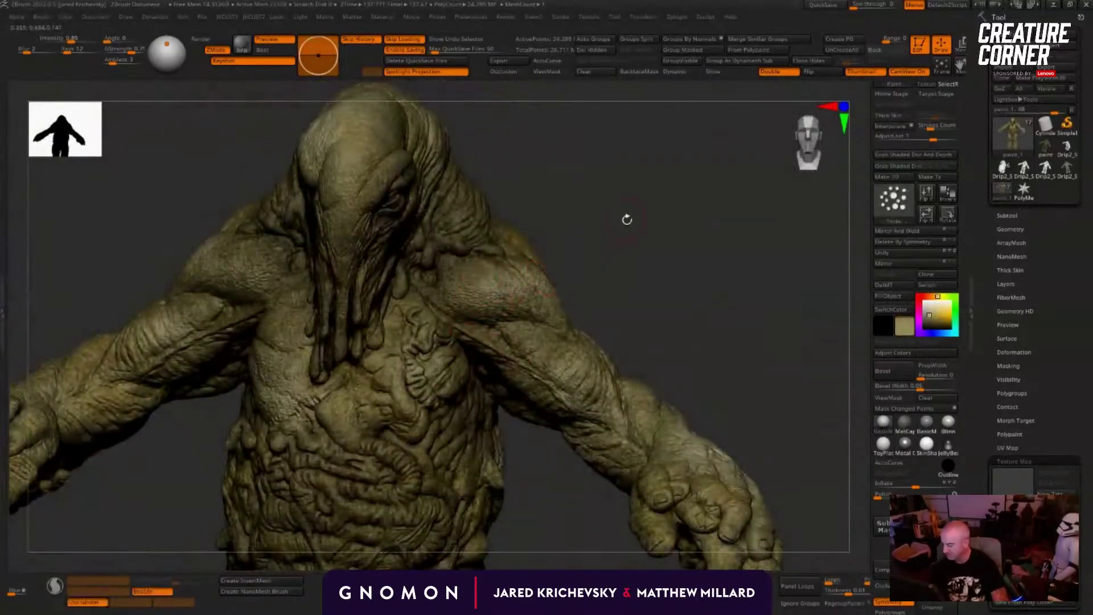
pyautogui.moveTo(627, 220)
pyautogui.mouseDown()
pyautogui.moveTo(603, 279)
pyautogui.moveTo(630, 231)
pyautogui.moveTo(522, 290)
pyautogui.mouseUp()
pyautogui.press('c')
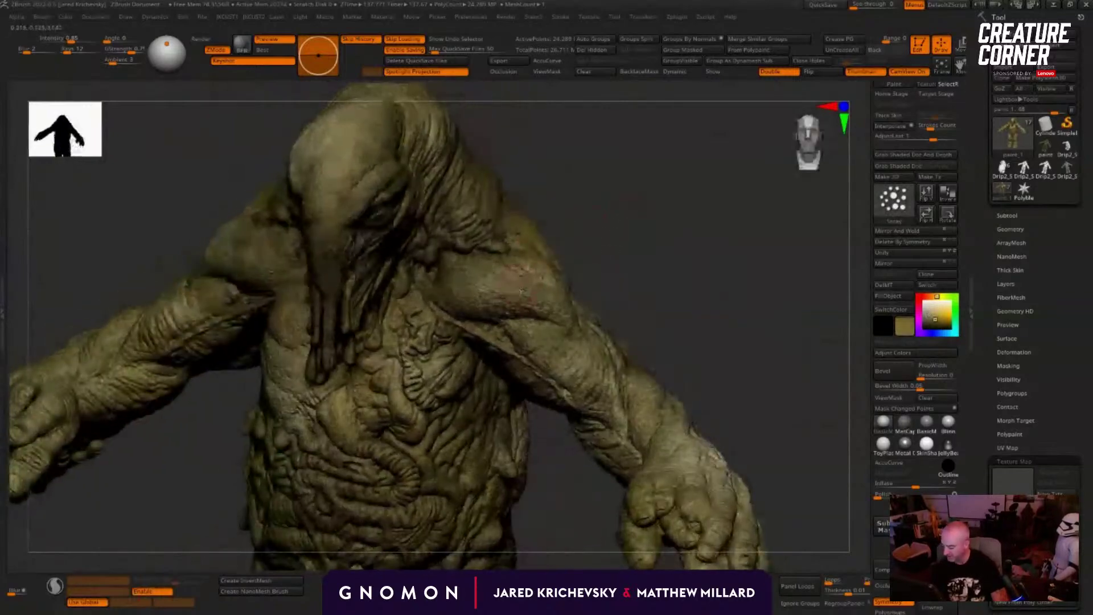
pyautogui.moveTo(602, 233)
pyautogui.mouseDown()
pyautogui.moveTo(613, 207)
pyautogui.moveTo(475, 275)
pyautogui.mouseUp()
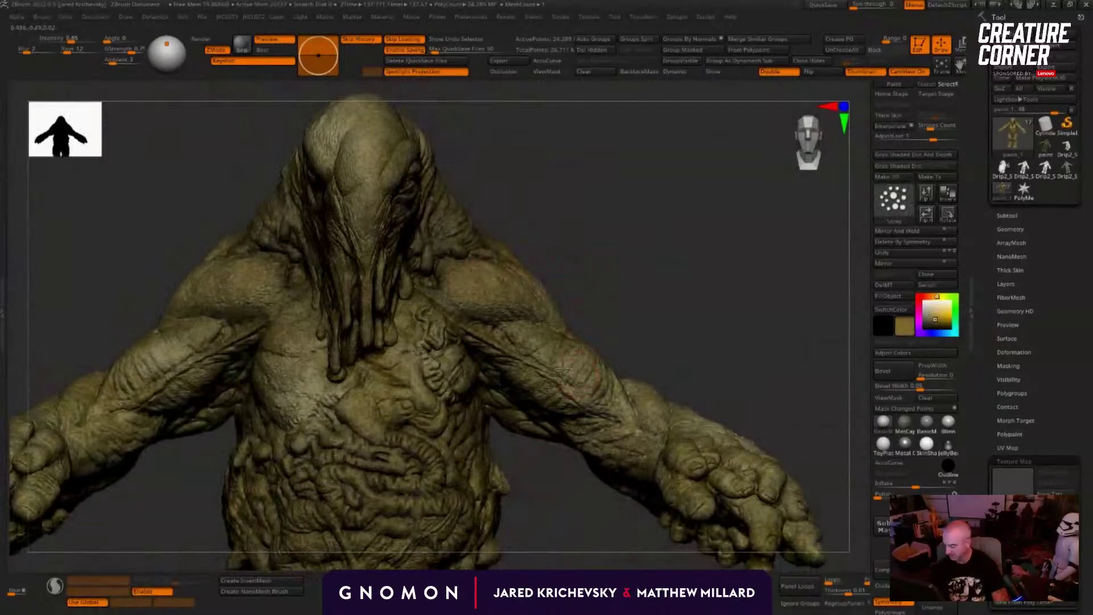
pyautogui.moveTo(567, 353)
pyautogui.mouseDown()
pyautogui.moveTo(485, 268)
pyautogui.moveTo(342, 234)
pyautogui.mouseUp()
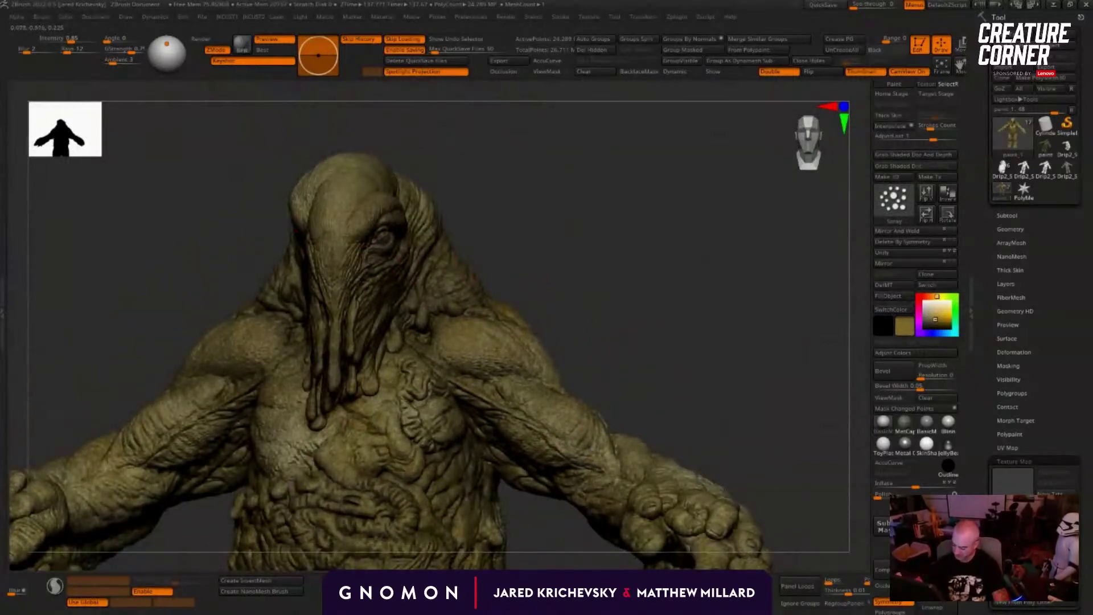
# Step: Choose a slightly warmer tan-brown and spray it across the creature's lower abdomen
pyautogui.moveTo(784, 398)
pyautogui.keyDown('alt'); pyautogui.mouseDown()
pyautogui.moveTo(614, 266)
pyautogui.moveTo(616, 191)
pyautogui.moveTo(548, 293)
pyautogui.moveTo(564, 298)
pyautogui.moveTo(513, 332)
pyautogui.moveTo(796, 361)
pyautogui.moveTo(846, 348)
pyautogui.mouseUp(); pyautogui.keyUp('alt')
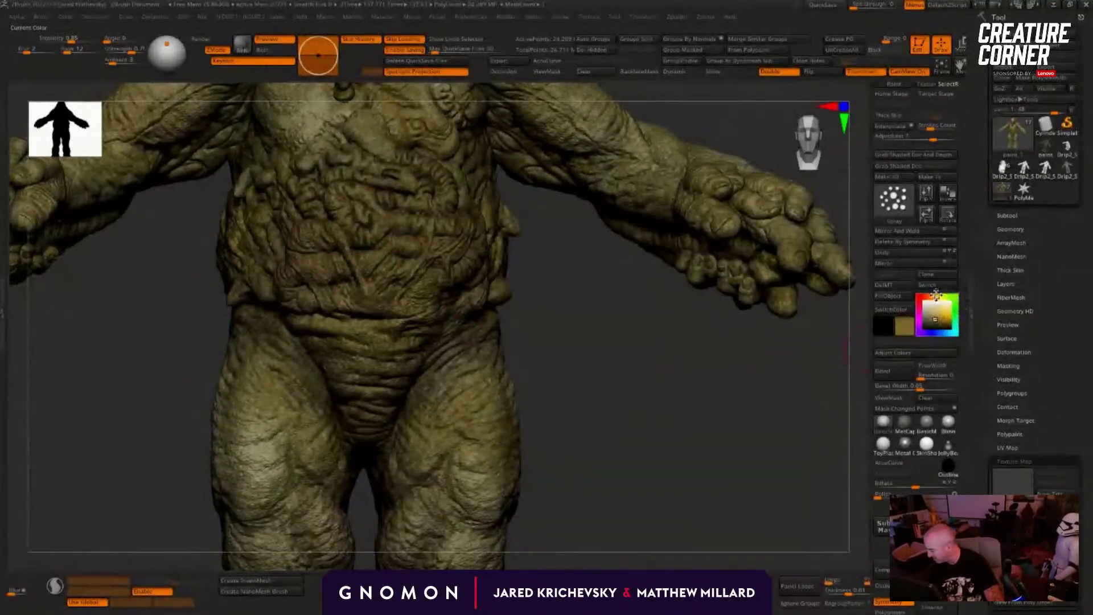
pyautogui.click(939, 320)
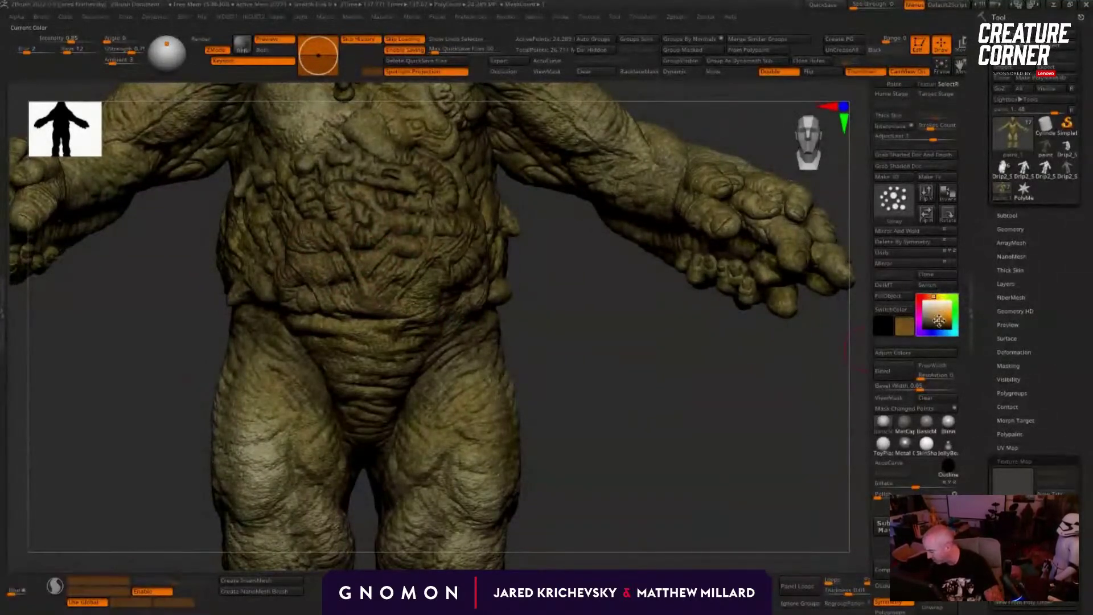
pyautogui.click(936, 297)
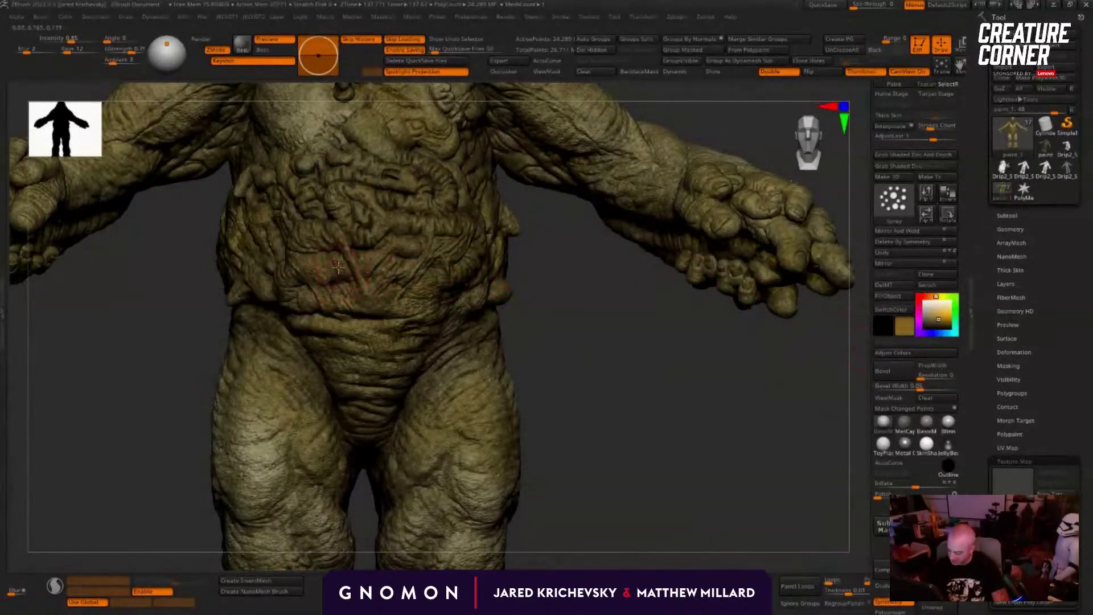
pyautogui.moveTo(339, 267); pyautogui.dragTo(334, 261)
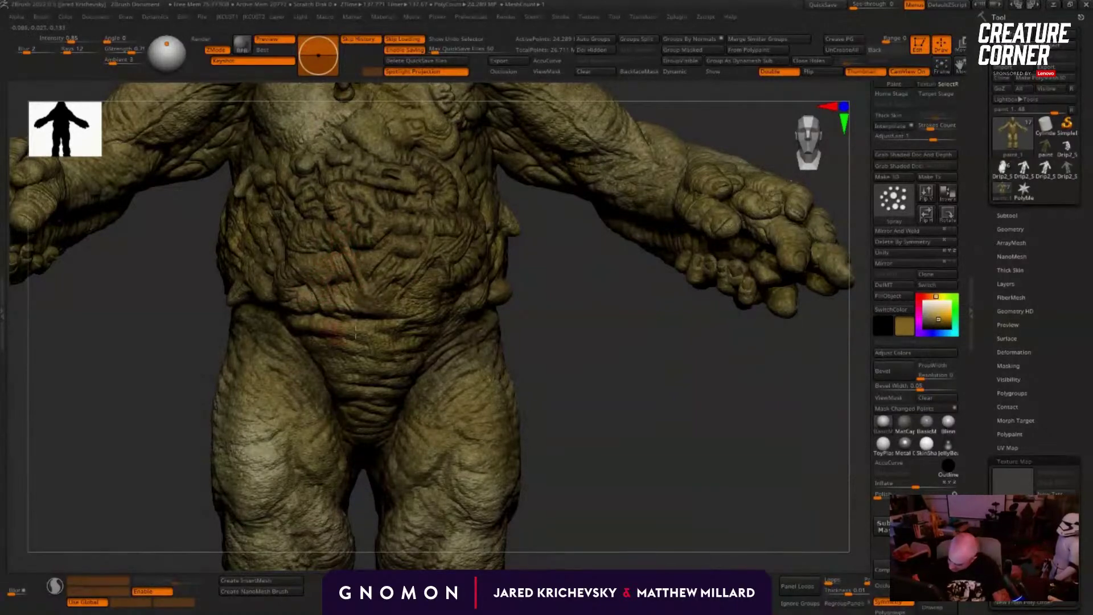
# Step: Pick a more saturated golden ochre and spray it over the intestine-like folds of the belly
pyautogui.keyDown('alt'); pyautogui.moveTo(617, 342); pyautogui.dragTo(604, 438); pyautogui.keyUp('alt')
pyautogui.moveTo(689, 307)
pyautogui.keyDown('alt'); pyautogui.mouseDown()
pyautogui.moveTo(598, 420)
pyautogui.moveTo(602, 410)
pyautogui.mouseUp(); pyautogui.keyUp('alt')
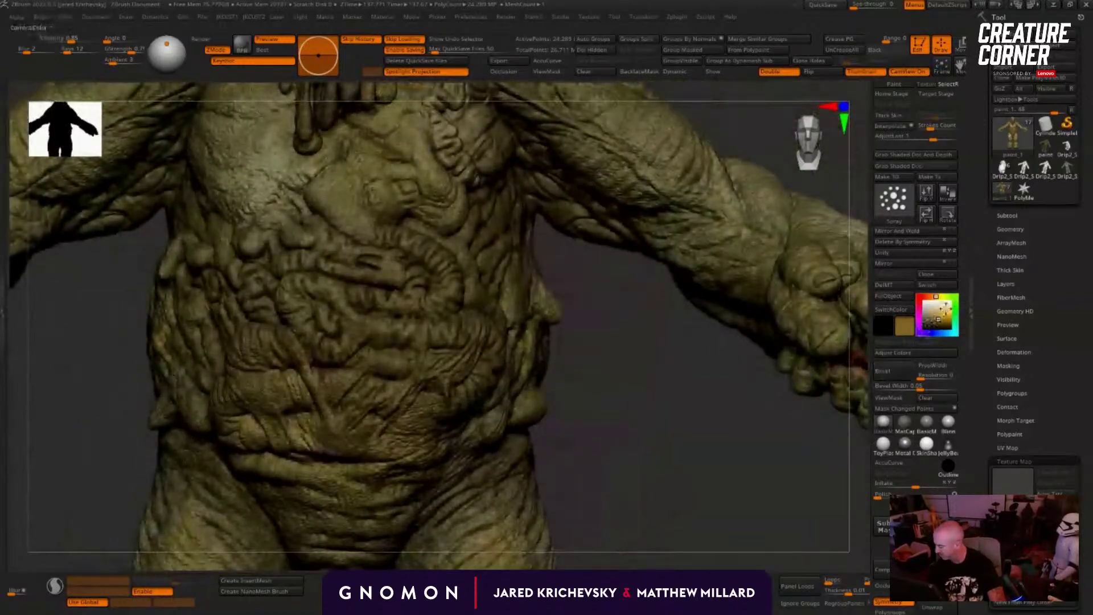
pyautogui.click(941, 323)
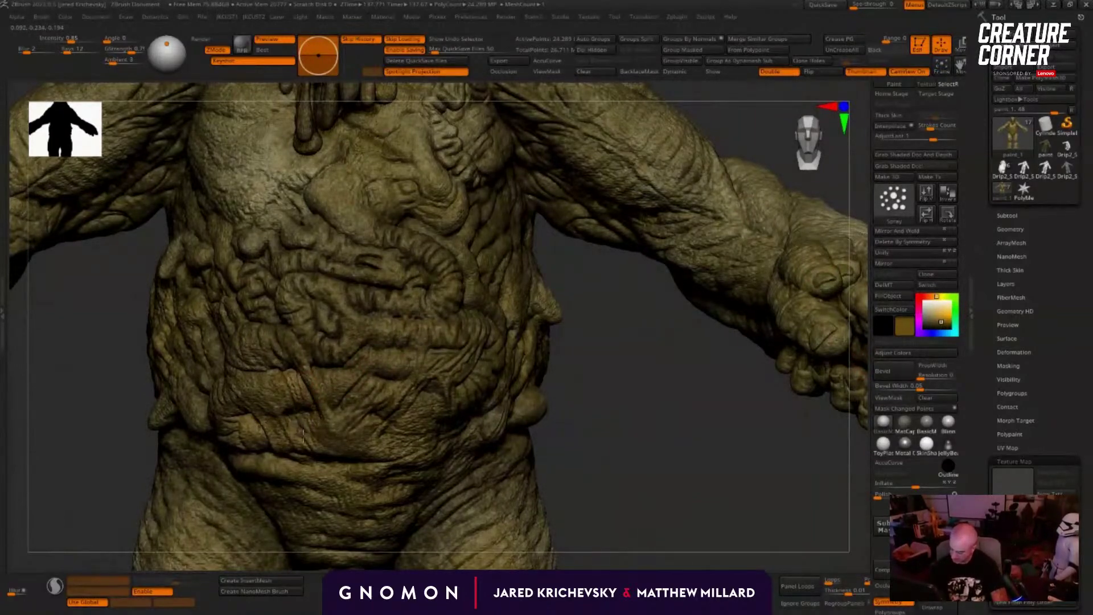
pyautogui.moveTo(608, 431); pyautogui.dragTo(891, 321)
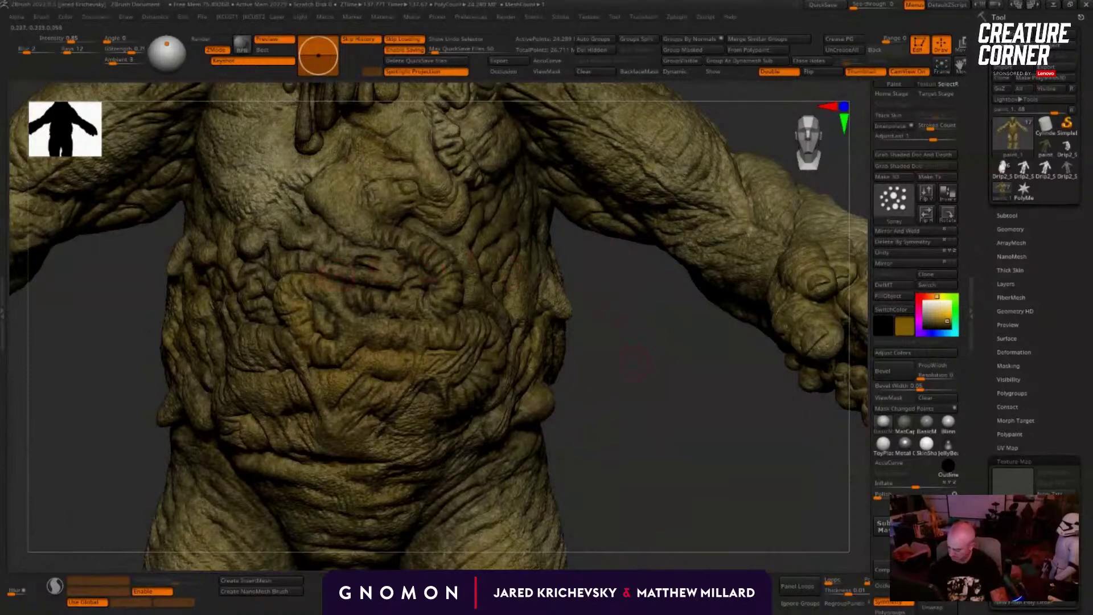
pyautogui.moveTo(635, 362); pyautogui.dragTo(603, 387)
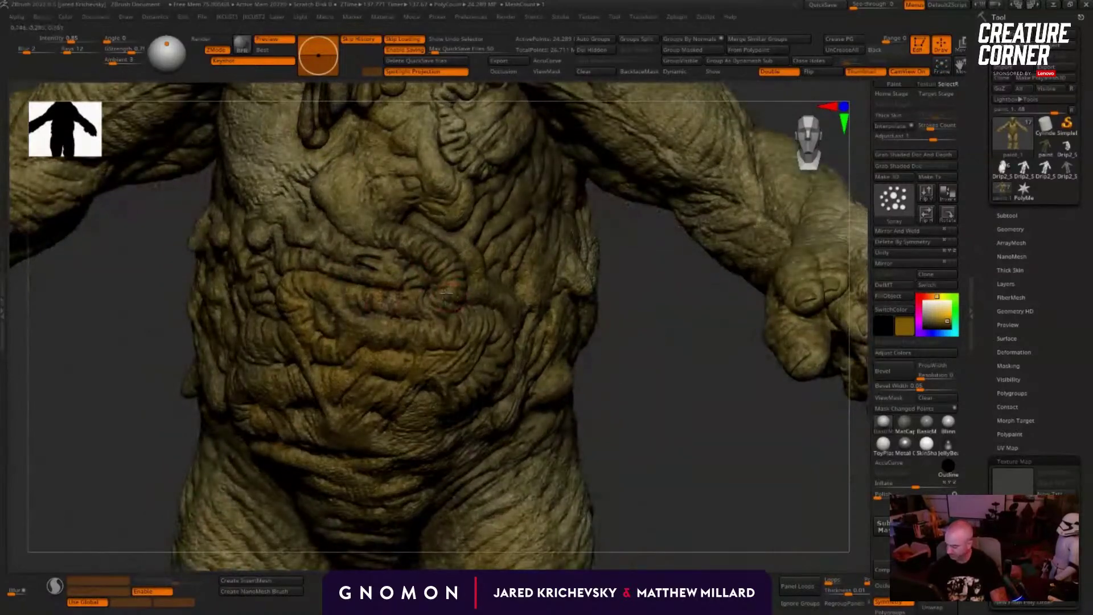
pyautogui.keyDown('alt'); pyautogui.moveTo(628, 412); pyautogui.dragTo(544, 412); pyautogui.keyUp('alt')
# Step: Compare the painted creature with occlusion shading on and off, leaving it off
pyautogui.click(509, 72)
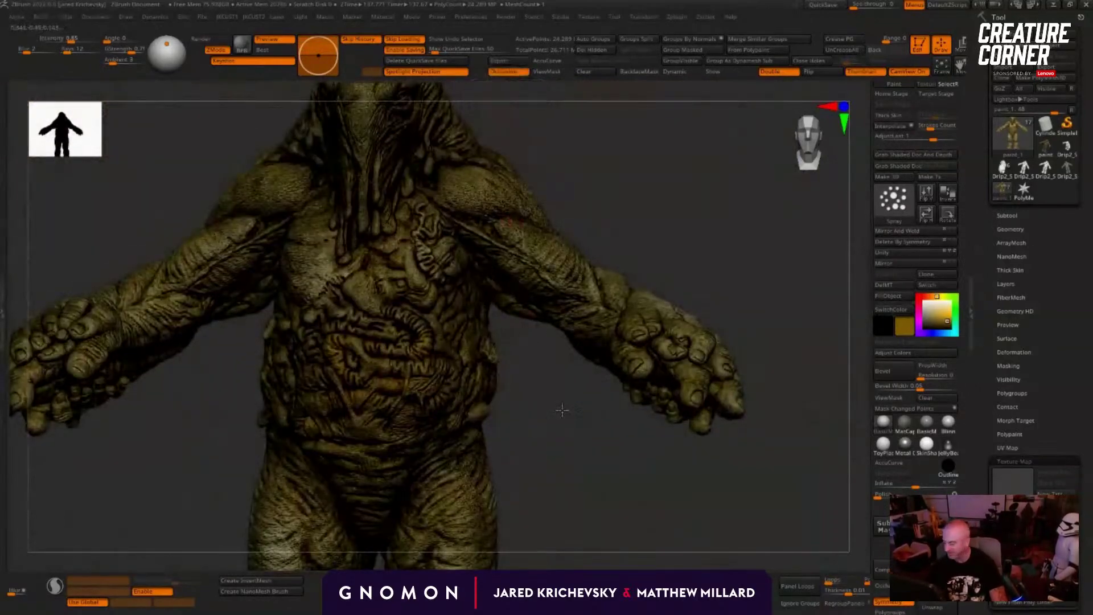
pyautogui.moveTo(504, 144); pyautogui.dragTo(522, 126)
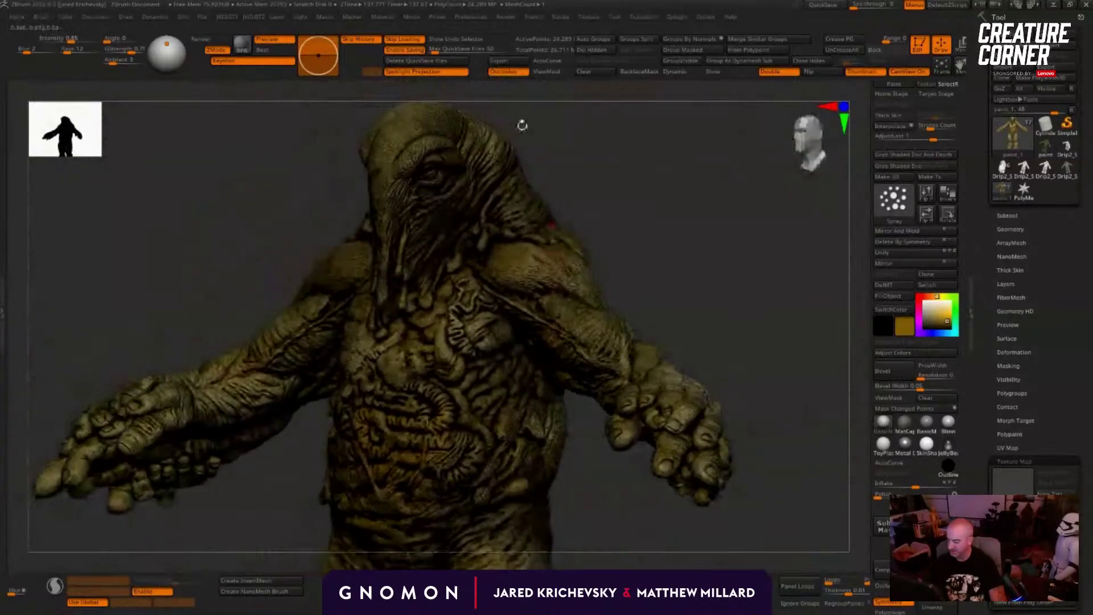
pyautogui.click(509, 73)
pyautogui.click(509, 73)
pyautogui.click(509, 73)
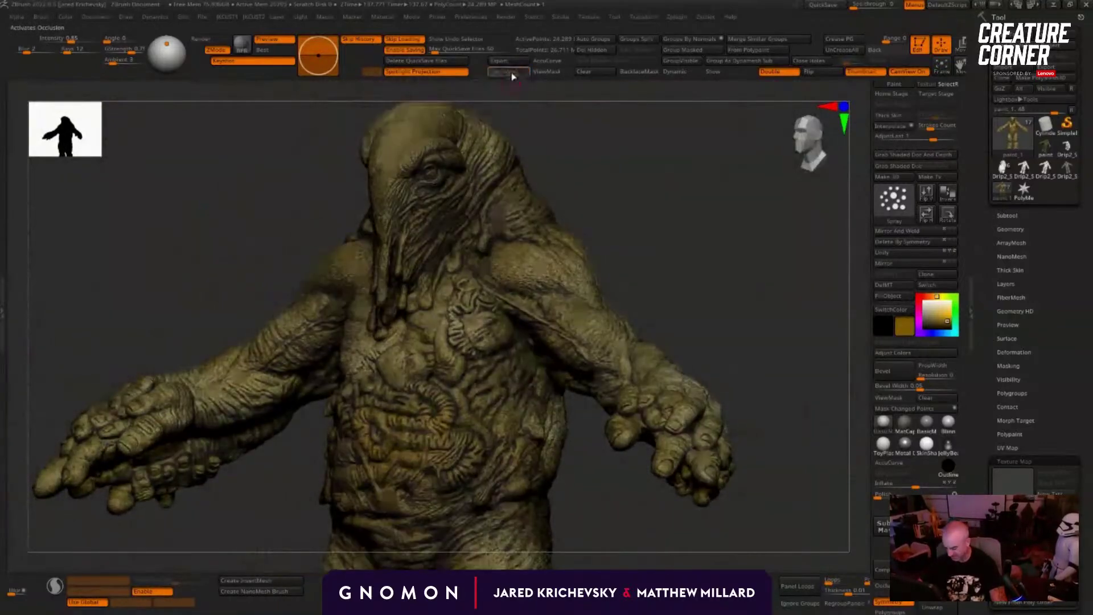
# Step: Compare the basic material with SkinShade4 and keep SkinShade4 on the painted creature
pyautogui.keyDown('alt'); pyautogui.moveTo(622, 551); pyautogui.dragTo(537, 448); pyautogui.keyUp('alt')
pyautogui.click(928, 446)
pyautogui.moveTo(566, 512); pyautogui.dragTo(603, 410)
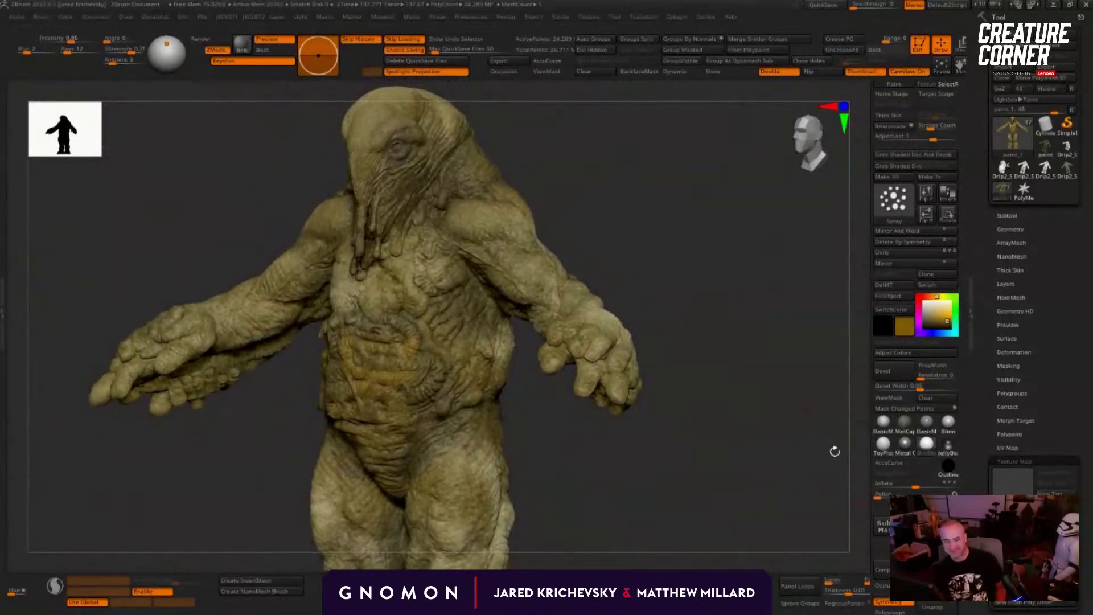
pyautogui.click(883, 421)
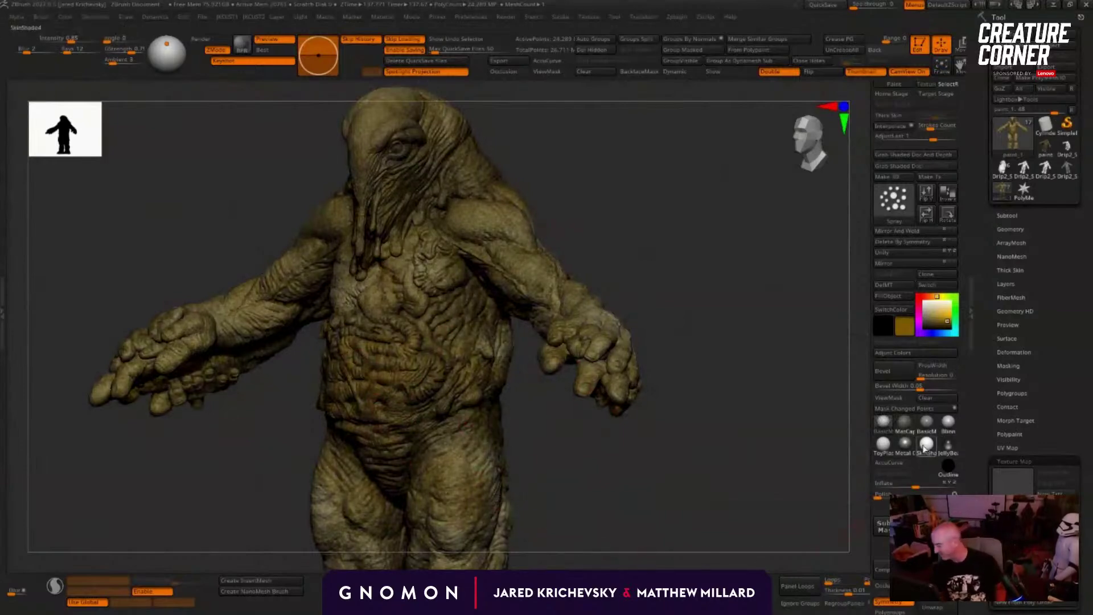
pyautogui.click(926, 444)
pyautogui.moveTo(728, 470); pyautogui.dragTo(759, 473)
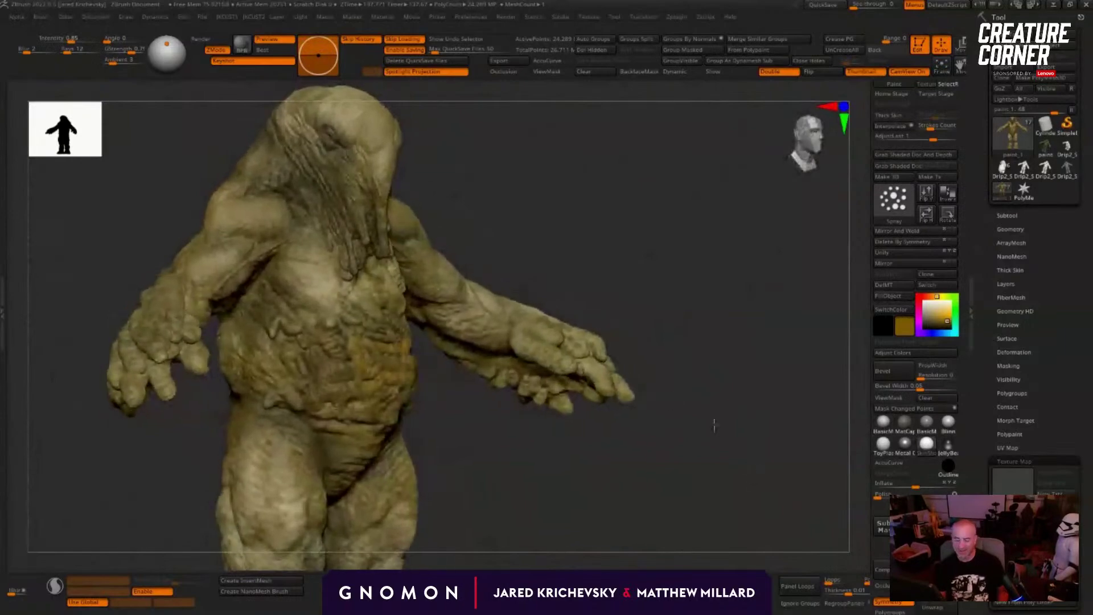
pyautogui.moveTo(615, 490); pyautogui.dragTo(588, 491)
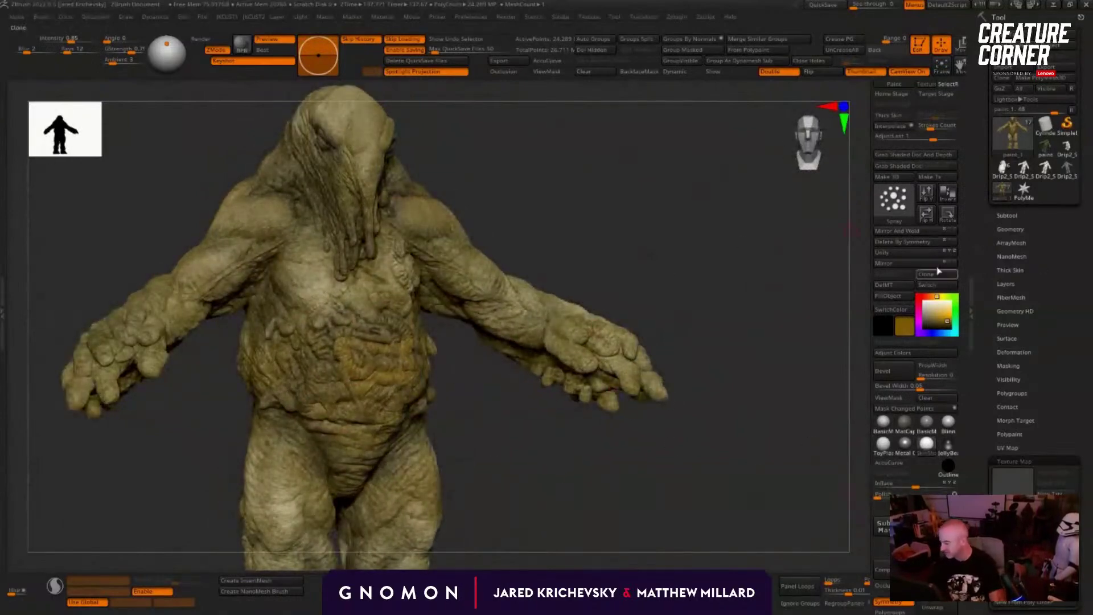
# Step: Examine the creature's painted front under SkinShade4, briefly toggling the polygroup wireframe display
pyautogui.press('space')
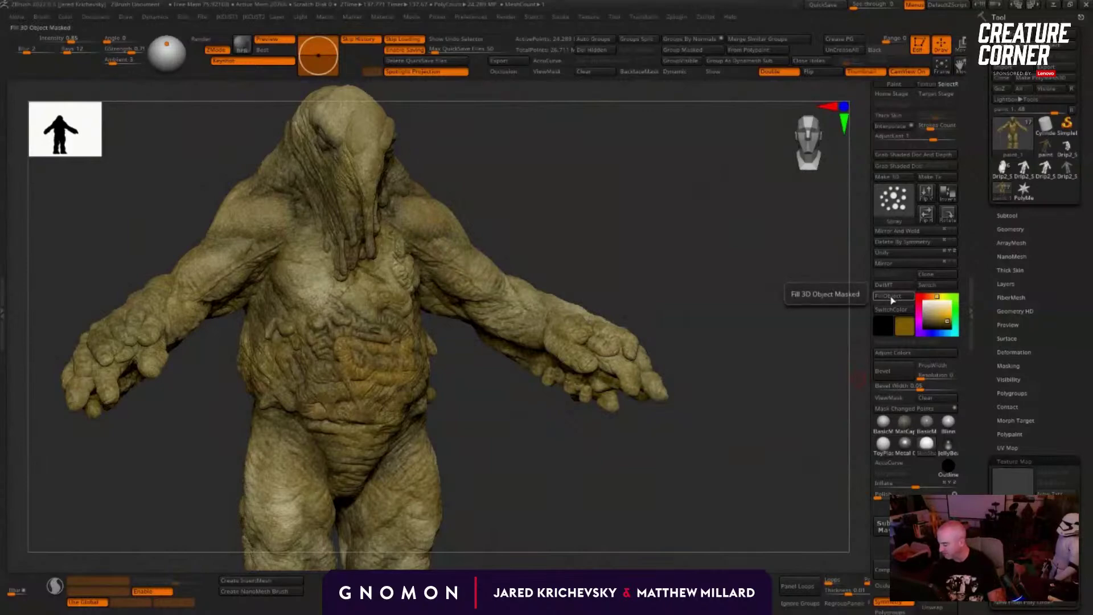
pyautogui.moveTo(557, 207); pyautogui.dragTo(439, 305)
pyautogui.press('space')
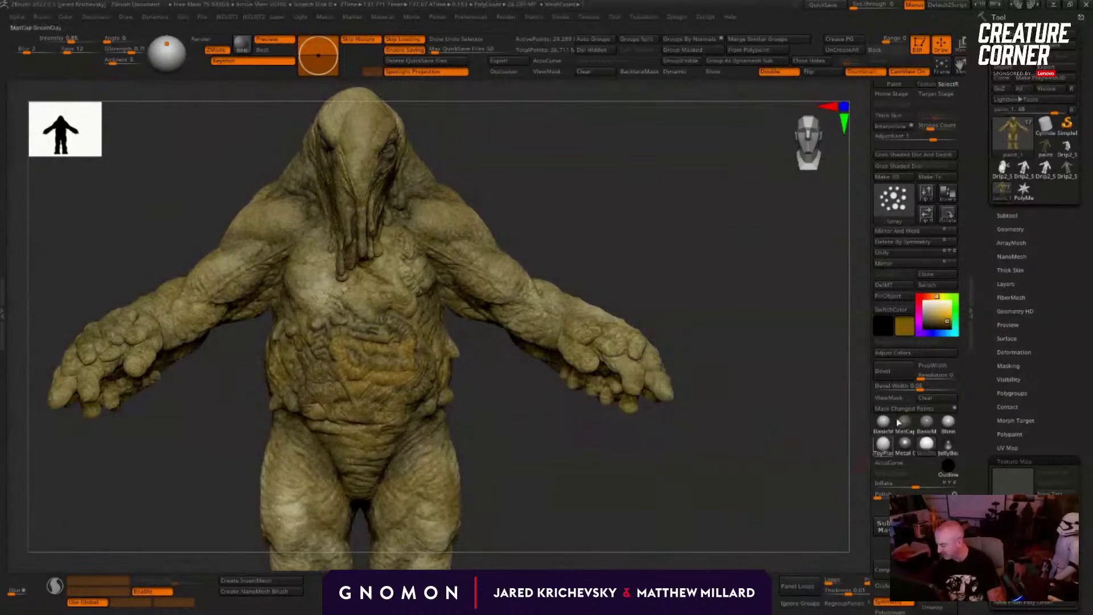
pyautogui.moveTo(886, 422)
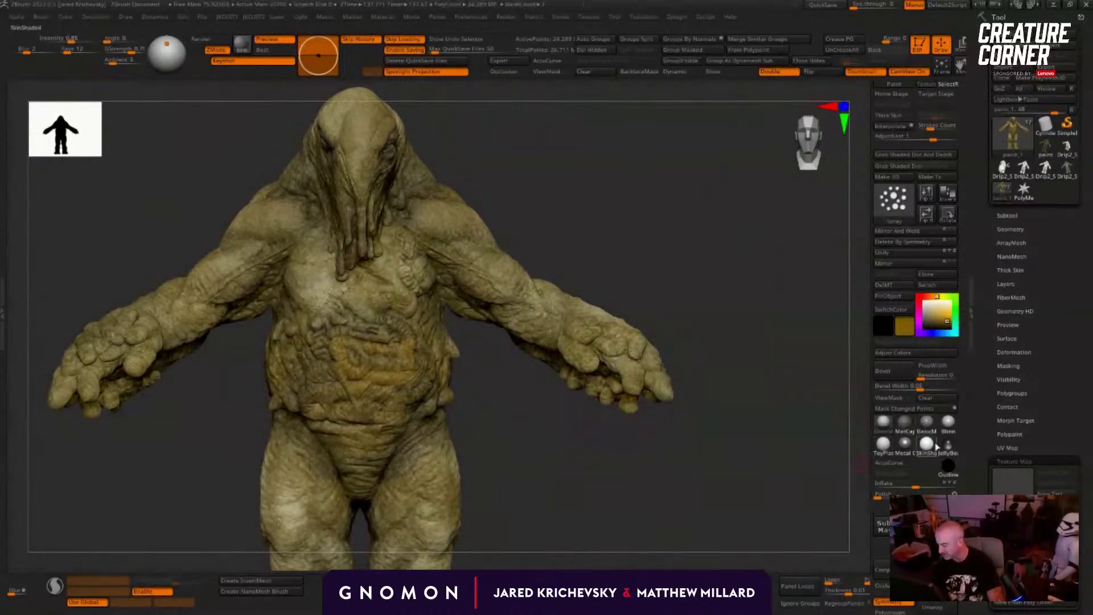
pyautogui.keyDown('alt'); pyautogui.moveTo(541, 481); pyautogui.dragTo(520, 398); pyautogui.keyUp('alt')
pyautogui.hotkey('shift', 'f')
pyautogui.hotkey('shift', 'f')
pyautogui.moveTo(581, 344); pyautogui.dragTo(573, 345)
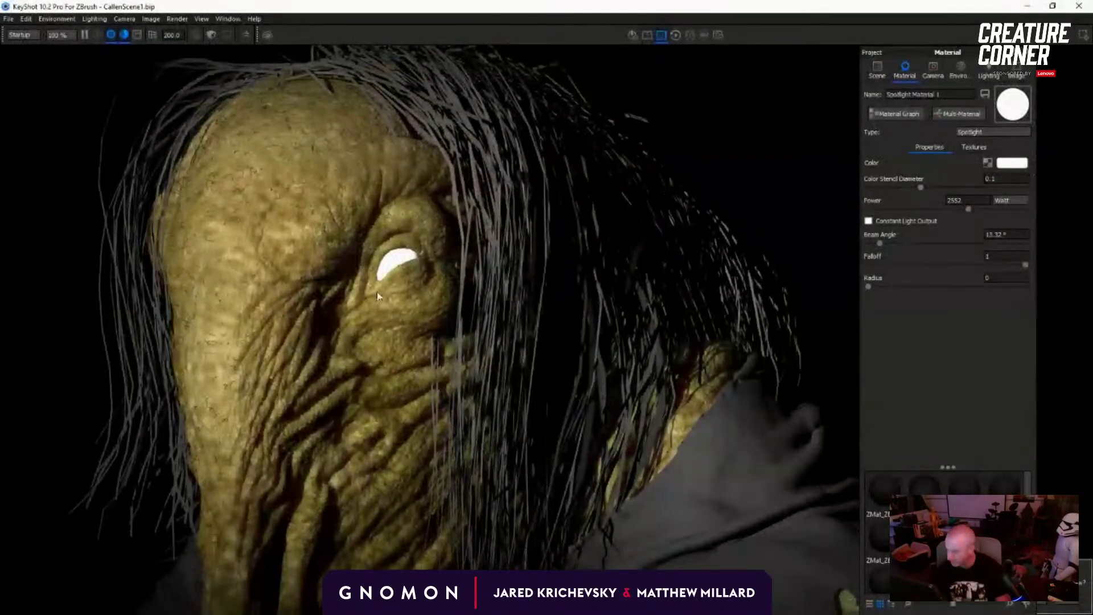
# Step: Switch from the KeyShot render back to ZBrush and isolate the creature's body, hiding the hair, trousers and plush dog
pyautogui.scroll(-3, 276, 308)
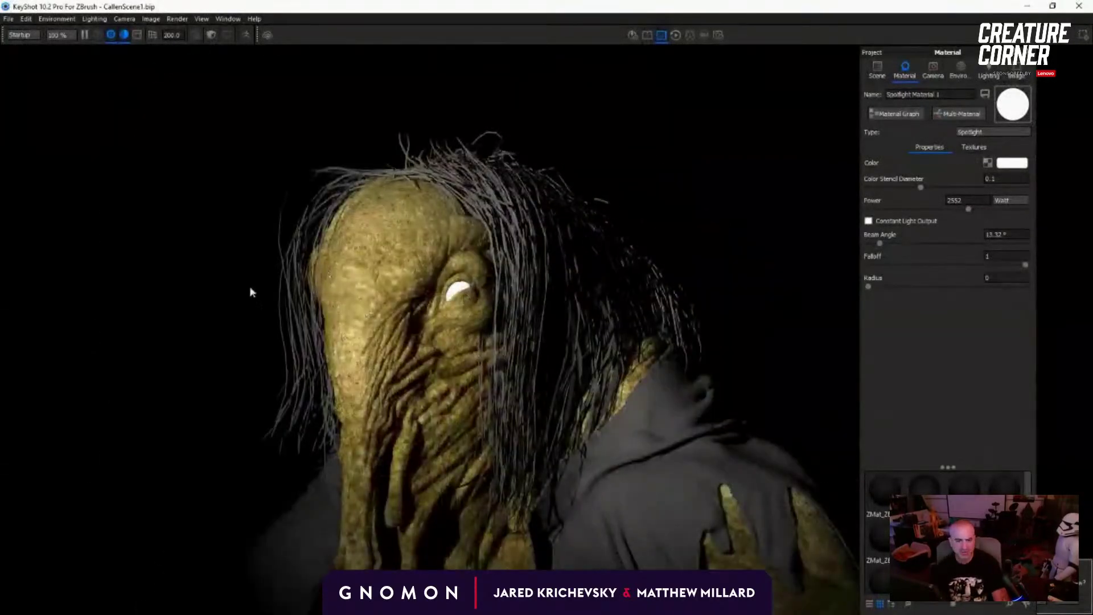
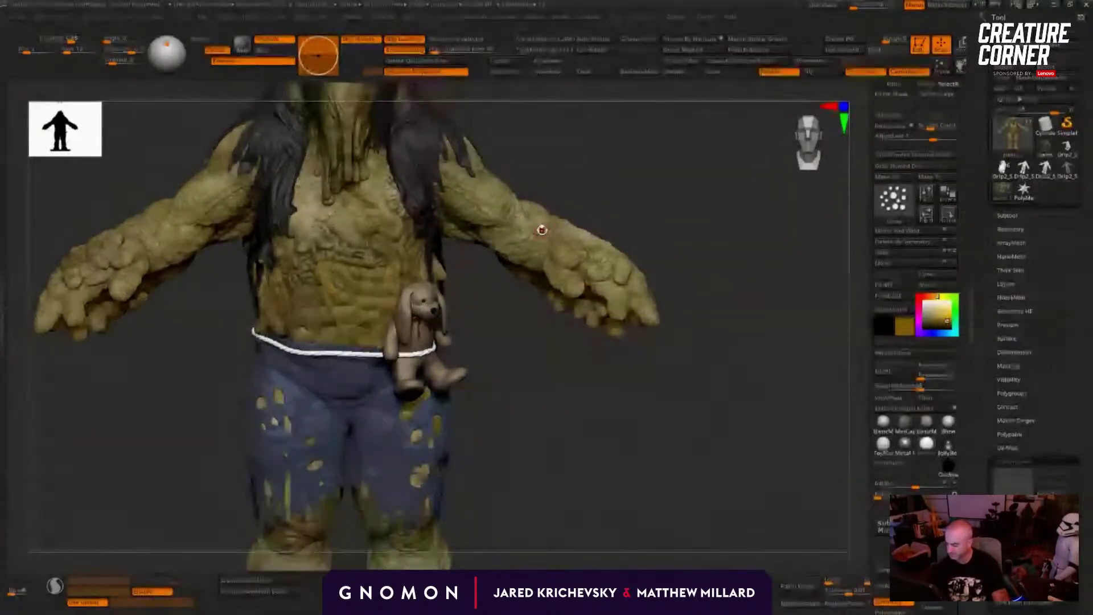
pyautogui.moveTo(542, 431); pyautogui.dragTo(566, 434)
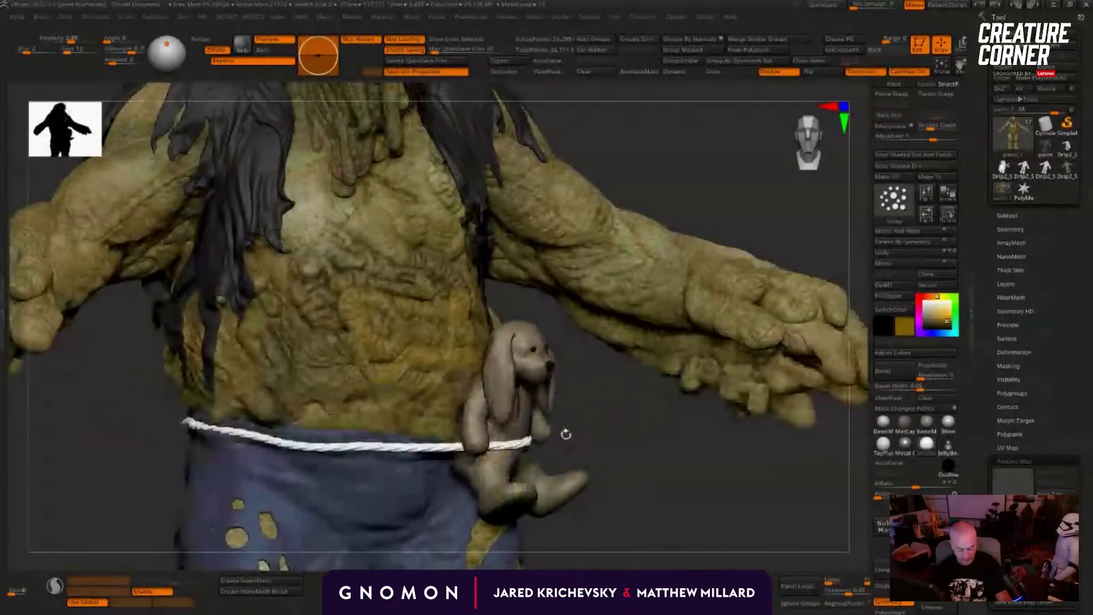
pyautogui.hotkey('shift', 's')
pyautogui.moveTo(642, 443); pyautogui.dragTo(651, 448)
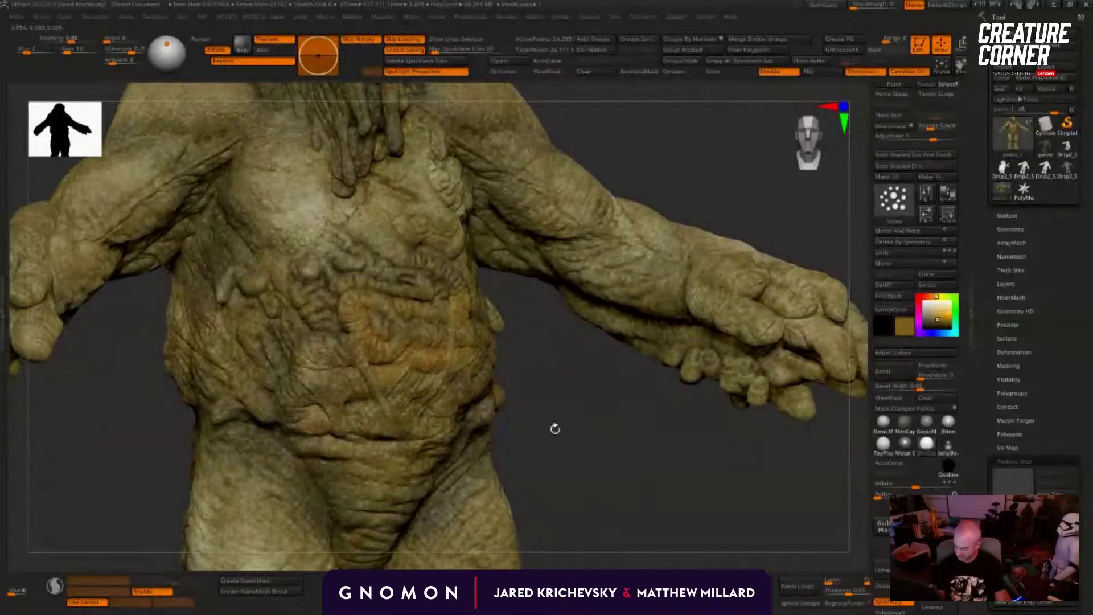
pyautogui.moveTo(555, 428); pyautogui.dragTo(563, 318)
# Step: Turn on occlusion shading and examine the painted body from the front and the side
pyautogui.click(503, 71)
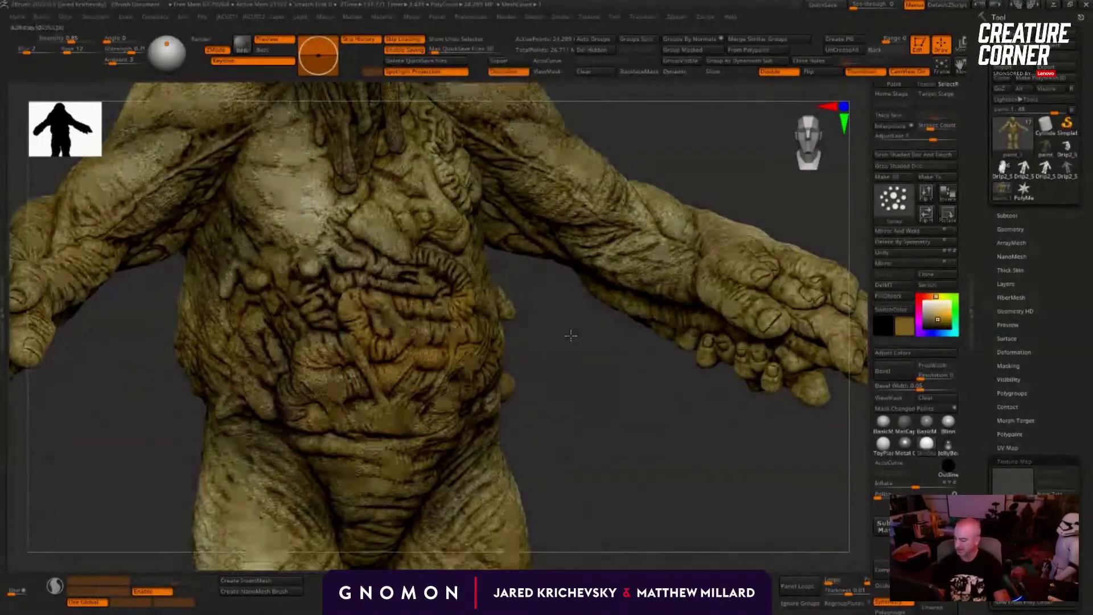
pyautogui.moveTo(570, 336)
pyautogui.keyDown('ctrl'); pyautogui.mouseDown(button='right')
pyautogui.moveTo(478, 311)
pyautogui.moveTo(499, 323)
pyautogui.mouseUp(button='right'); pyautogui.keyUp('ctrl')
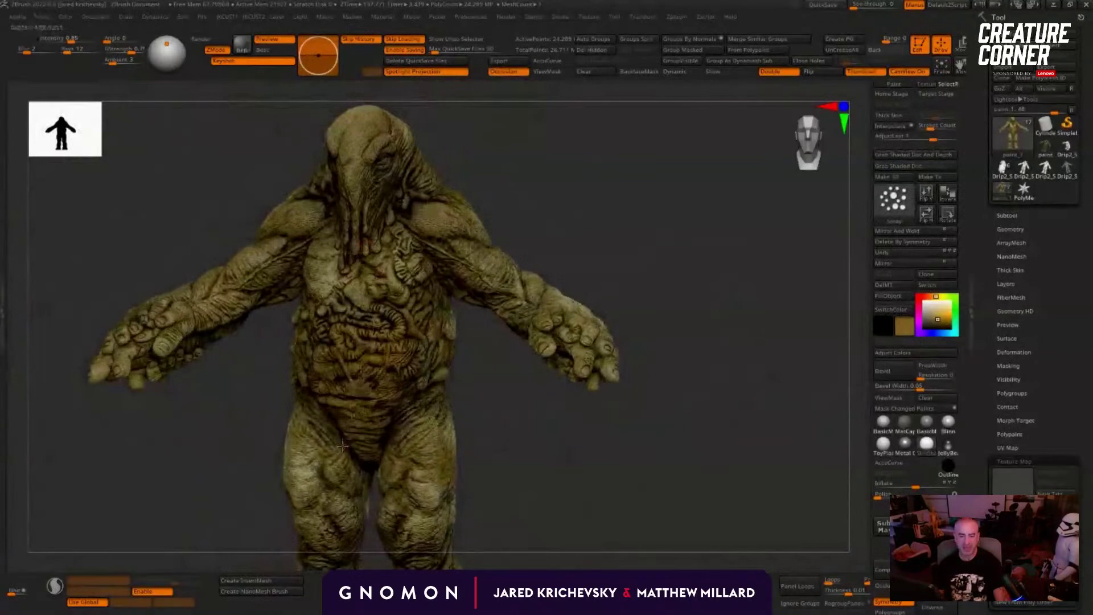
pyautogui.moveTo(566, 203); pyautogui.dragTo(329, 159)
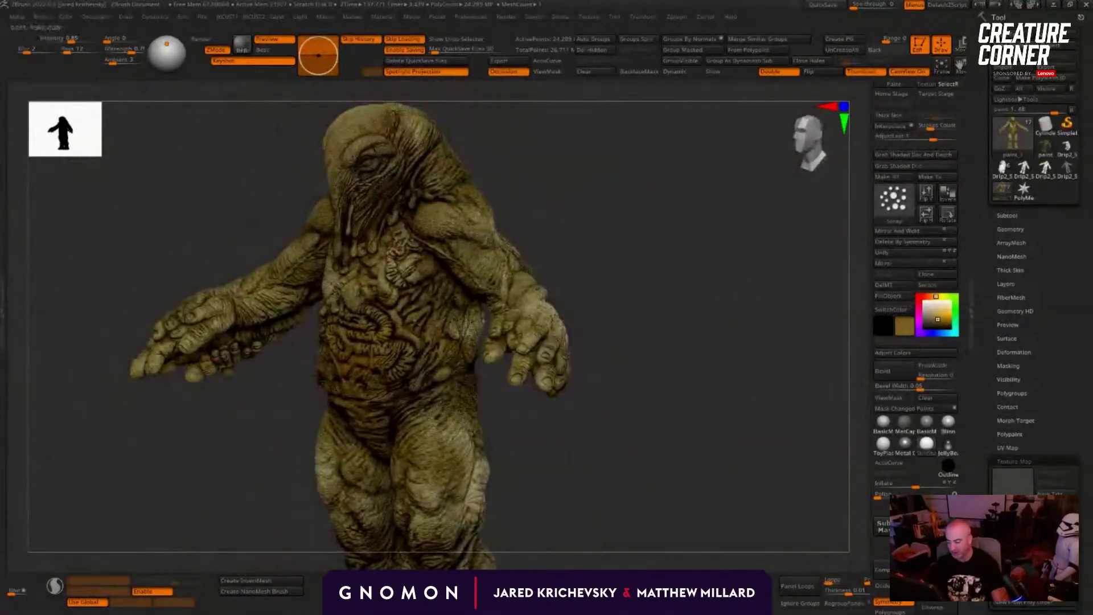
pyautogui.moveTo(572, 421); pyautogui.dragTo(370, 277)
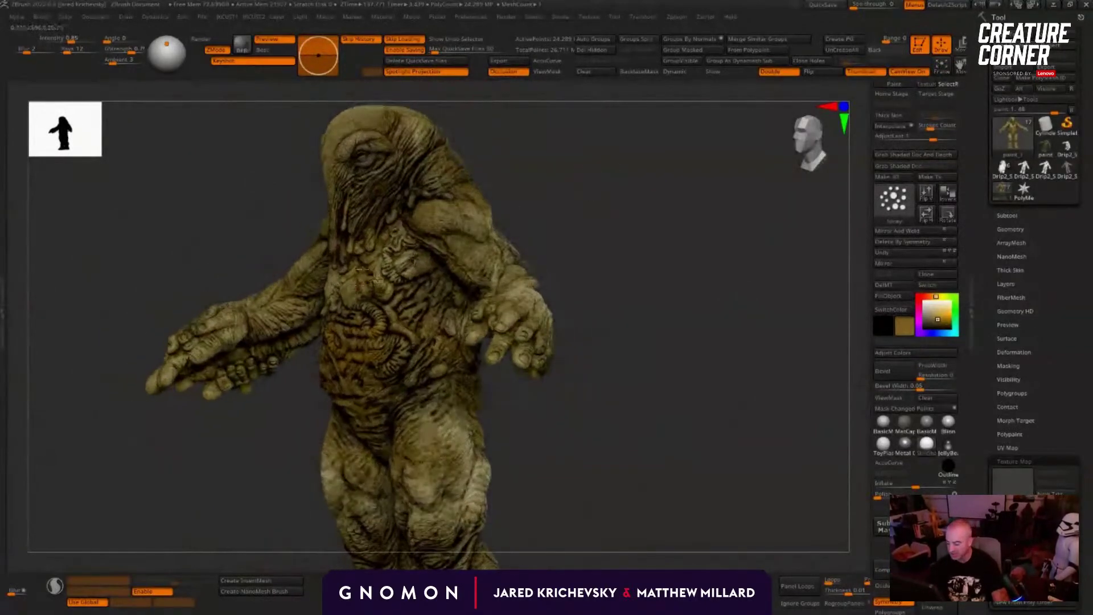
pyautogui.keyDown('alt'); pyautogui.moveTo(525, 159); pyautogui.dragTo(449, 530); pyautogui.keyUp('alt')
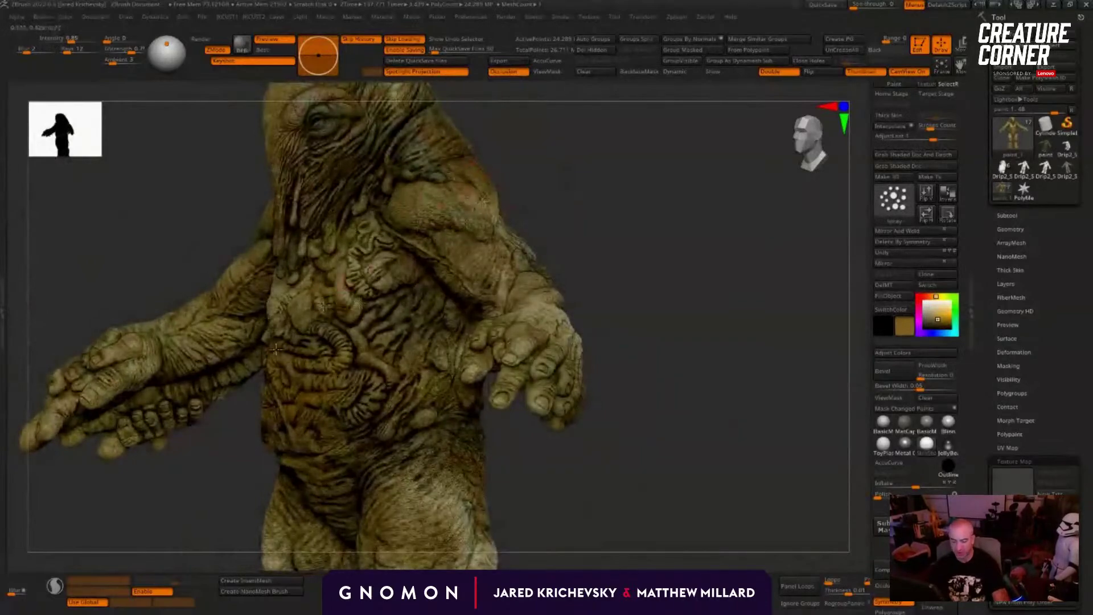
# Step: Find the preview ambient occlusion settings and lower the occlusion intensity
pyautogui.click(686, 17)
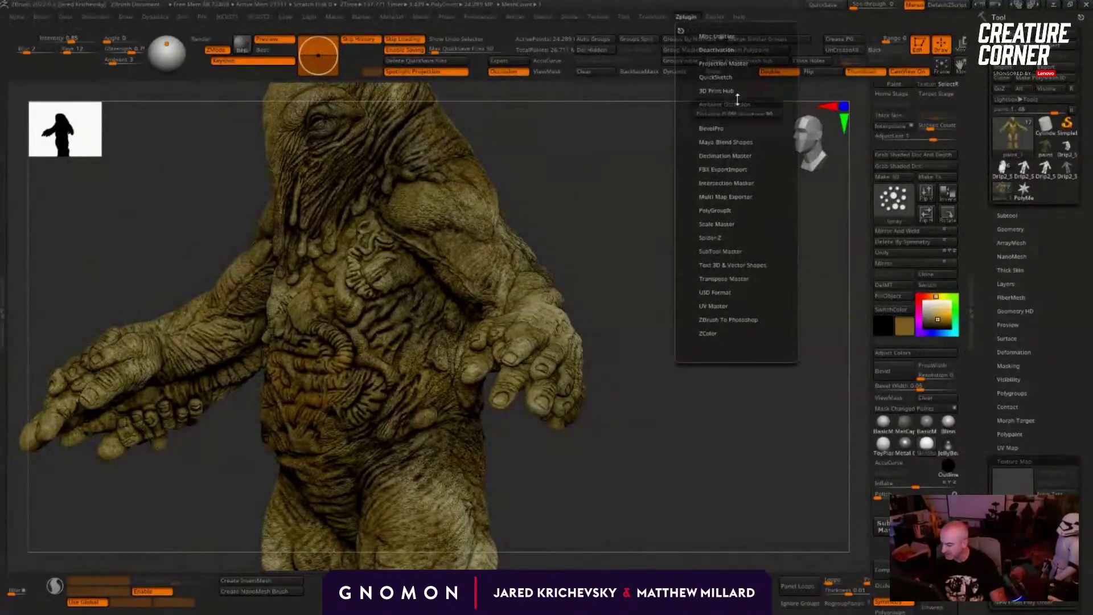
pyautogui.click(740, 104)
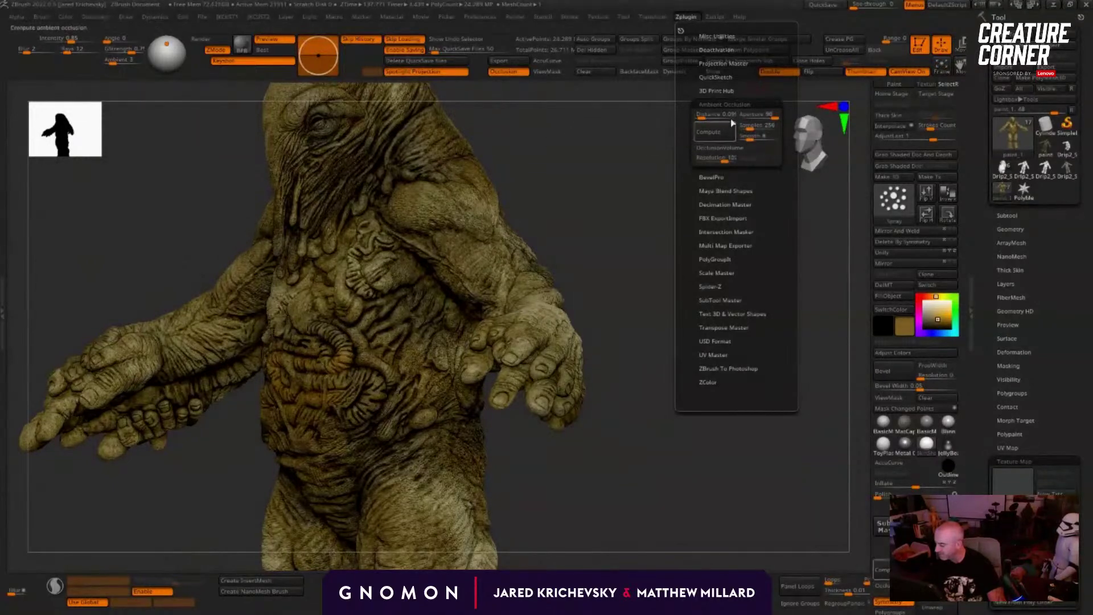
pyautogui.click(515, 18)
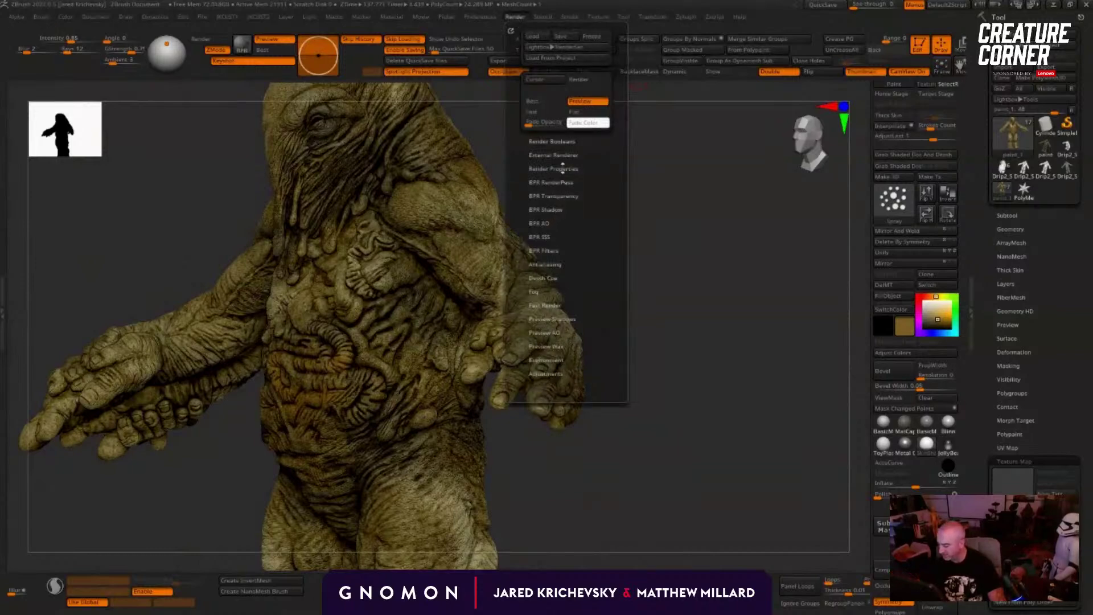
pyautogui.click(558, 334)
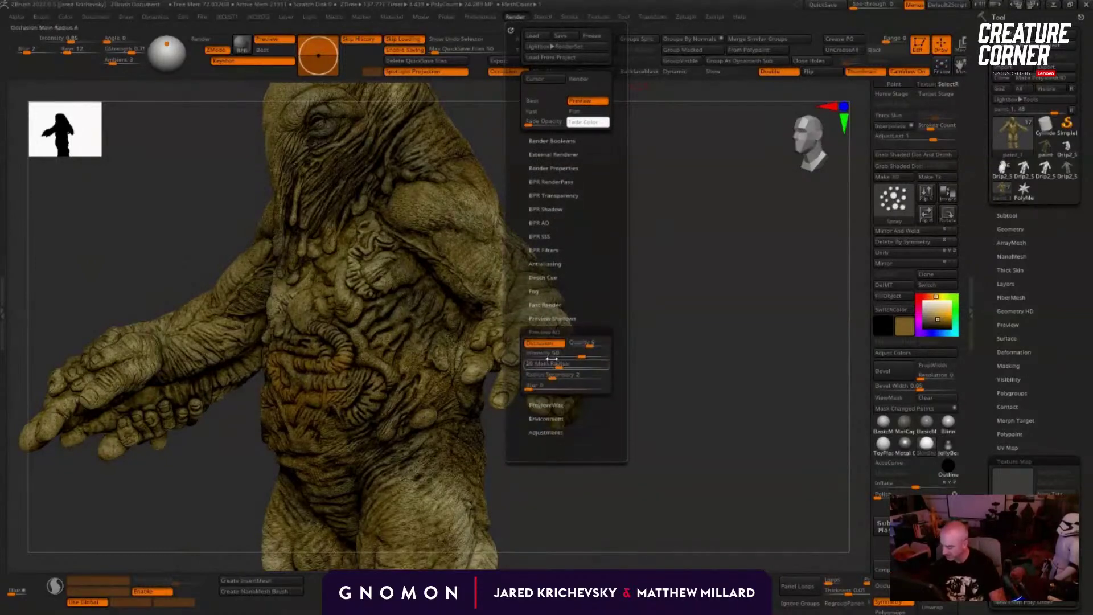
pyautogui.moveTo(561, 357)
pyautogui.mouseDown()
pyautogui.moveTo(549, 356)
pyautogui.moveTo(562, 357)
pyautogui.mouseUp()
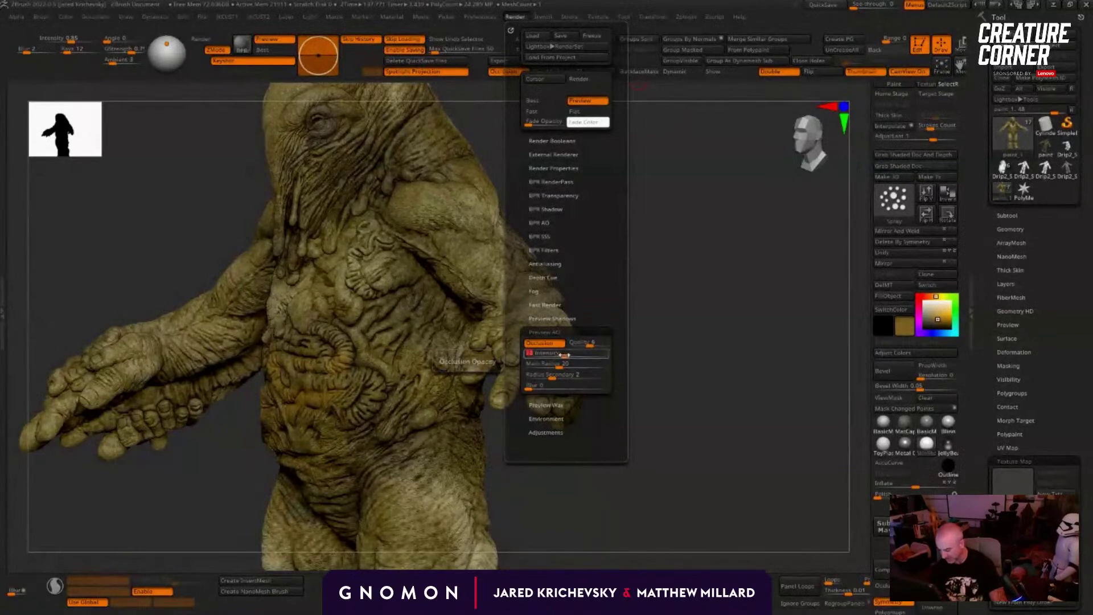
# Step: Review the whole painted body with the softened occlusion, and switch occlusion off
pyautogui.moveTo(675, 319)
pyautogui.mouseDown()
pyautogui.moveTo(628, 268)
pyautogui.moveTo(703, 280)
pyautogui.mouseUp()
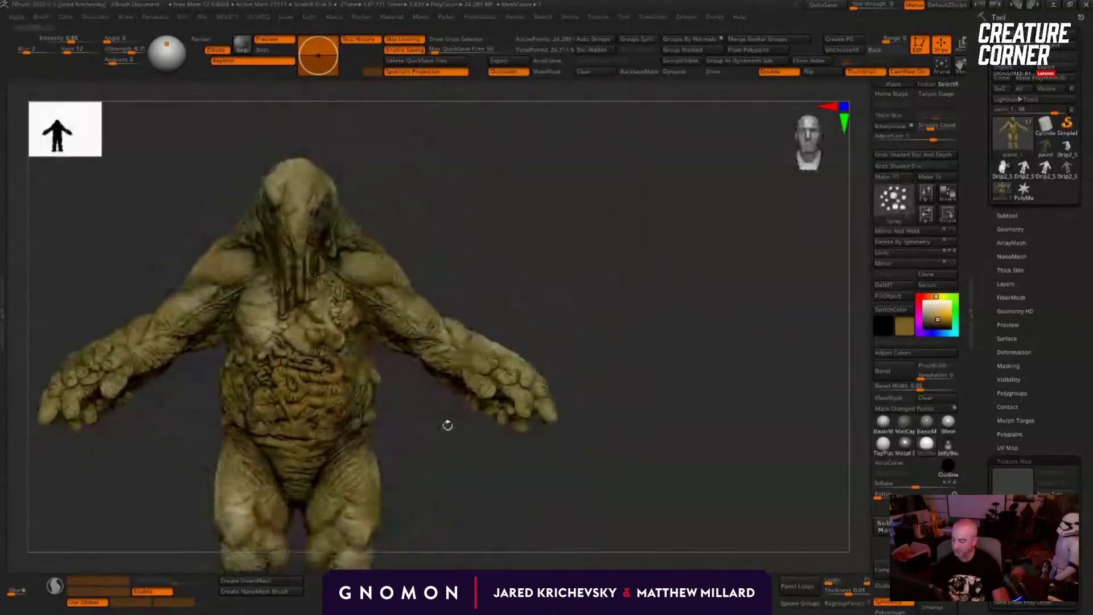
pyautogui.keyDown('alt'); pyautogui.moveTo(446, 425); pyautogui.dragTo(578, 417); pyautogui.keyUp('alt')
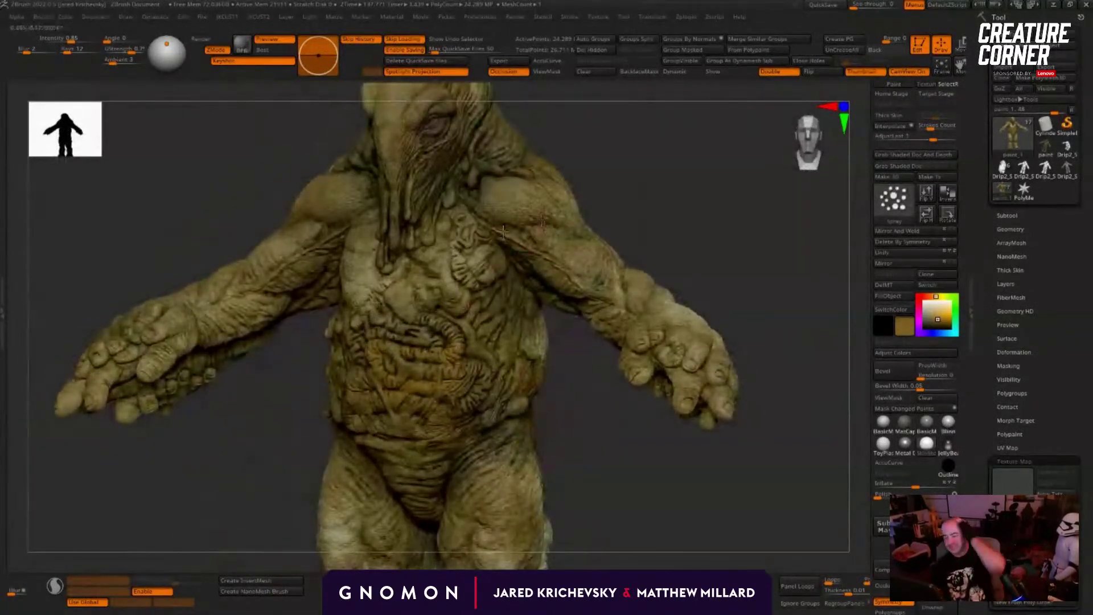
pyautogui.moveTo(604, 474)
pyautogui.mouseDown()
pyautogui.moveTo(637, 468)
pyautogui.moveTo(606, 470)
pyautogui.mouseUp()
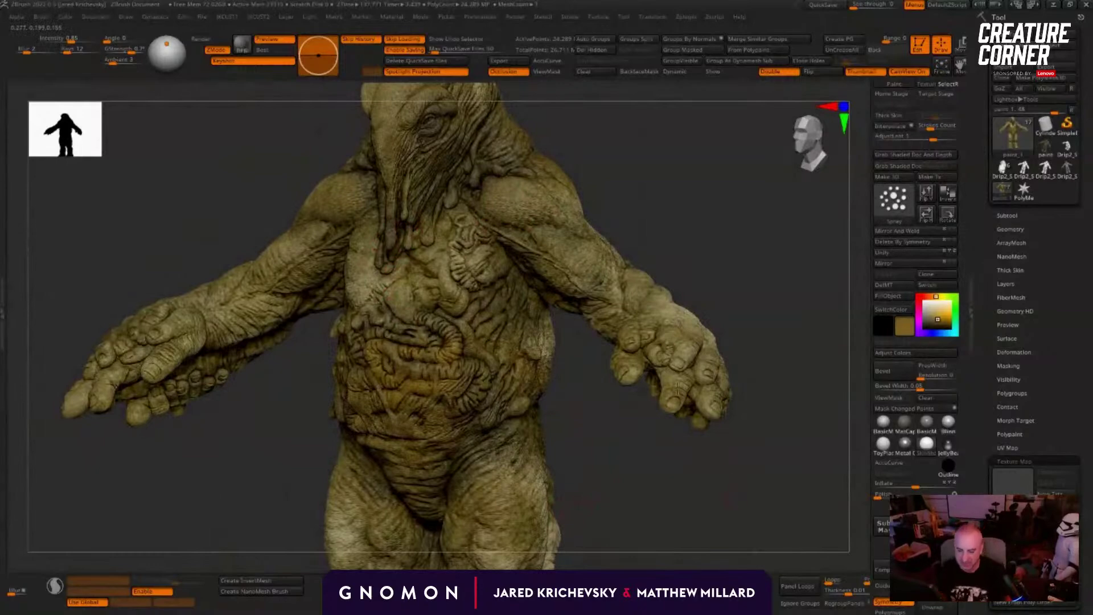
pyautogui.moveTo(600, 404); pyautogui.dragTo(432, 295)
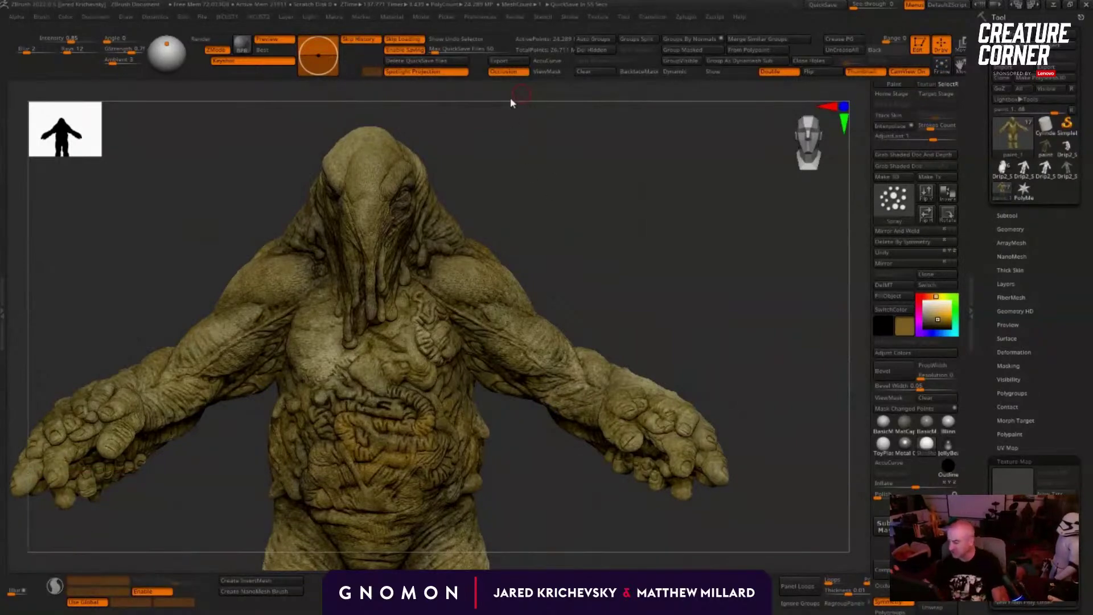
pyautogui.click(511, 74)
# Step: Sample muted olive-brown tones from the body and spray them over the belly folds beside the ochre patch
pyautogui.keyDown('alt'); pyautogui.moveTo(595, 450); pyautogui.dragTo(612, 473); pyautogui.keyUp('alt')
pyautogui.moveTo(493, 359); pyautogui.dragTo(447, 434)
pyautogui.moveTo(644, 419)
pyautogui.mouseDown()
pyautogui.moveTo(647, 429)
pyautogui.moveTo(656, 386)
pyautogui.mouseUp()
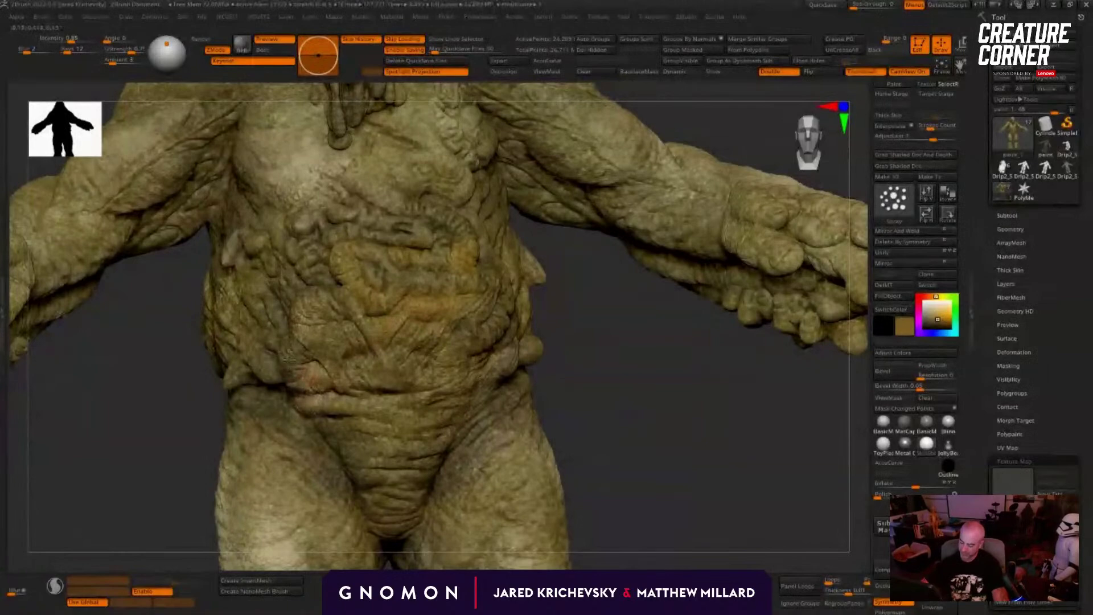
pyautogui.moveTo(596, 360); pyautogui.dragTo(632, 484)
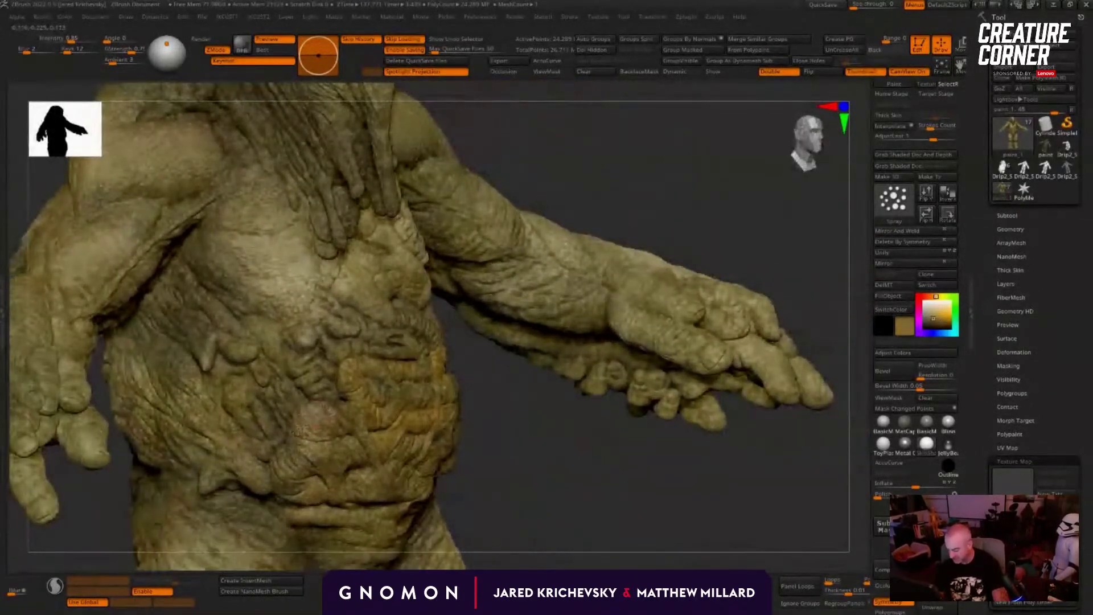
pyautogui.moveTo(551, 468); pyautogui.dragTo(557, 471)
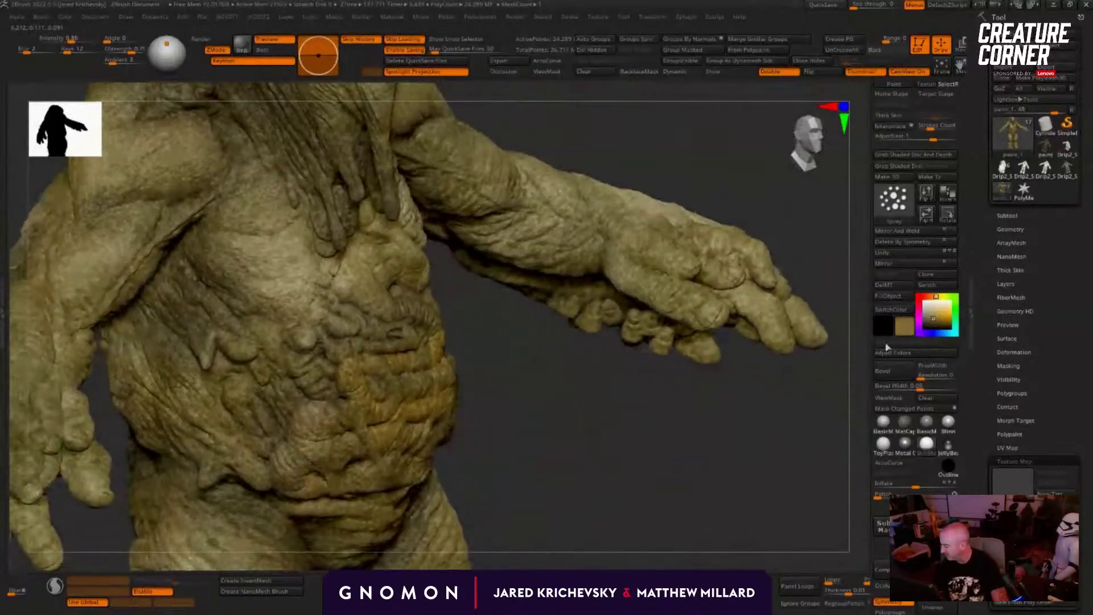
pyautogui.press('c')
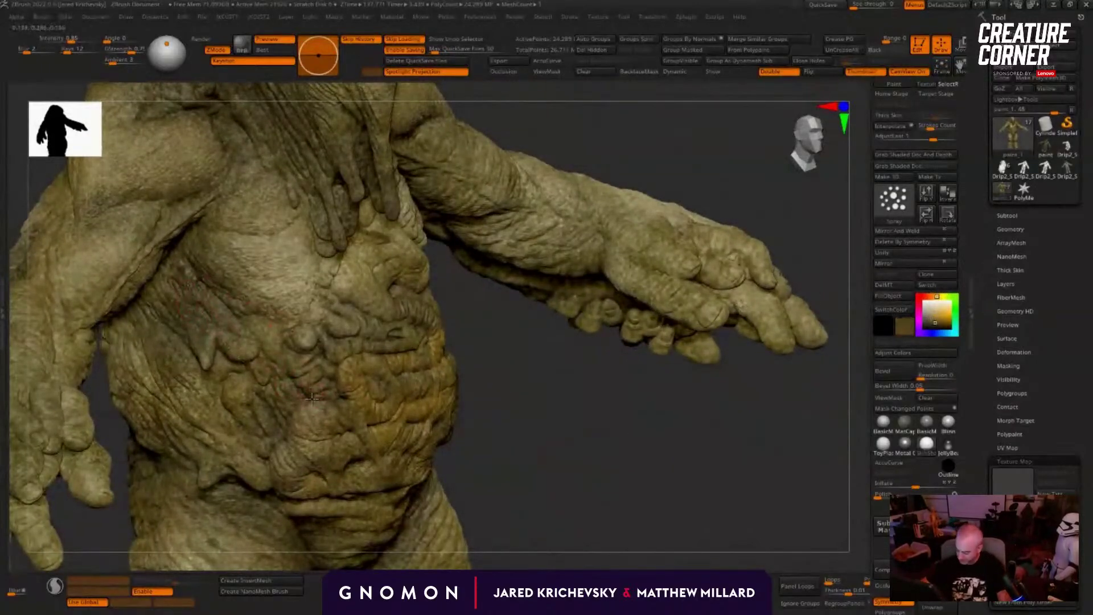
pyautogui.moveTo(295, 362); pyautogui.dragTo(280, 322)
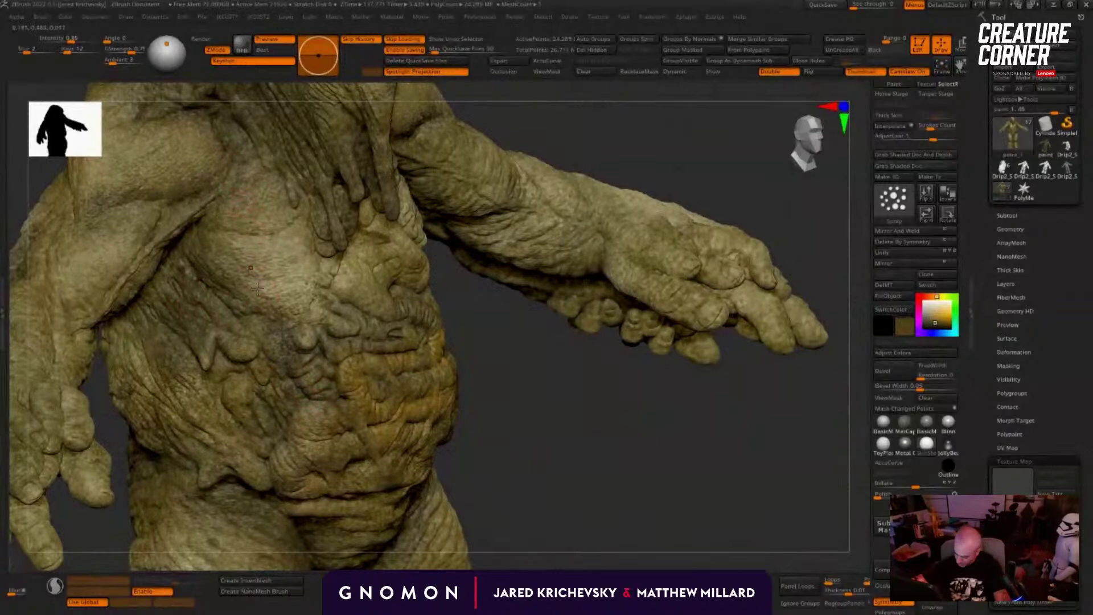
pyautogui.moveTo(534, 400); pyautogui.dragTo(421, 398)
pyautogui.moveTo(623, 397); pyautogui.dragTo(581, 464)
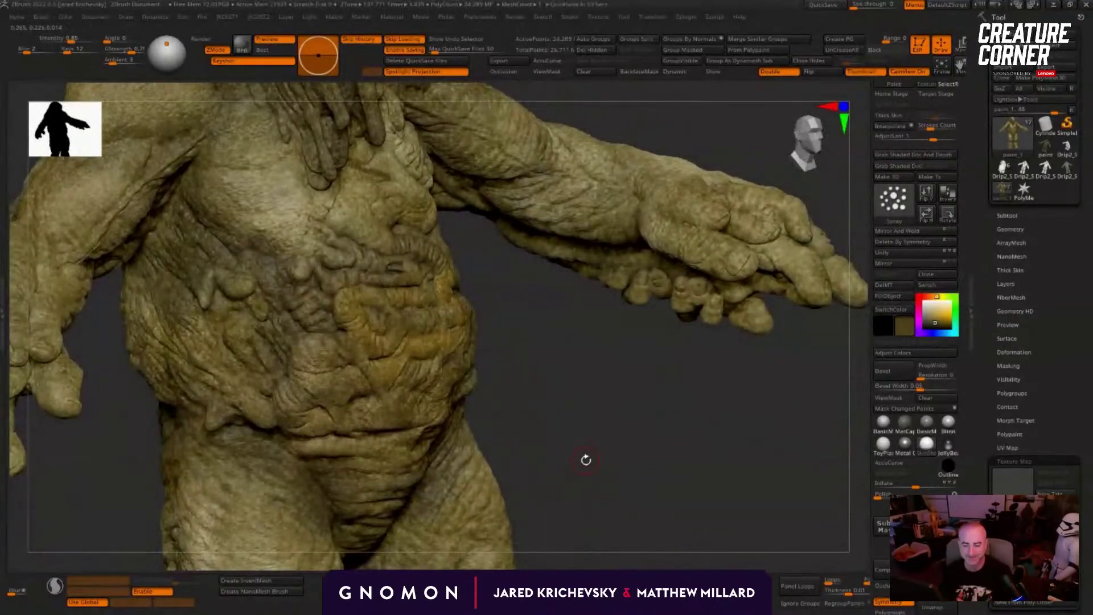
# Step: Spray darker brown-grey accents sampled from the skin into the creases of the belly and around the ochre folds
pyautogui.moveTo(526, 376); pyautogui.dragTo(319, 367, button='right')
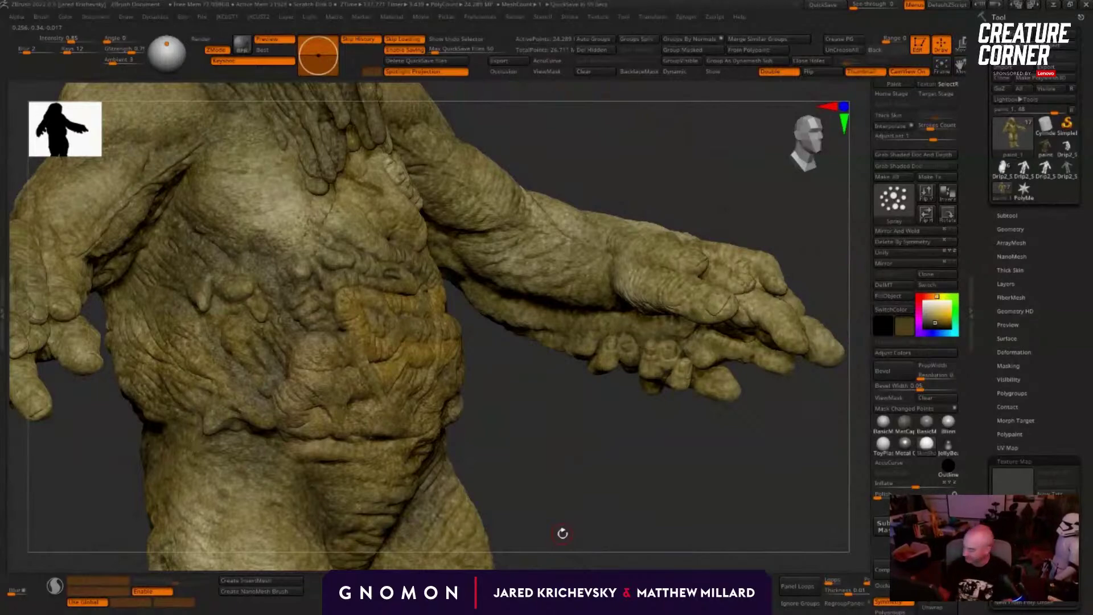
pyautogui.moveTo(562, 534); pyautogui.dragTo(267, 436, button='right')
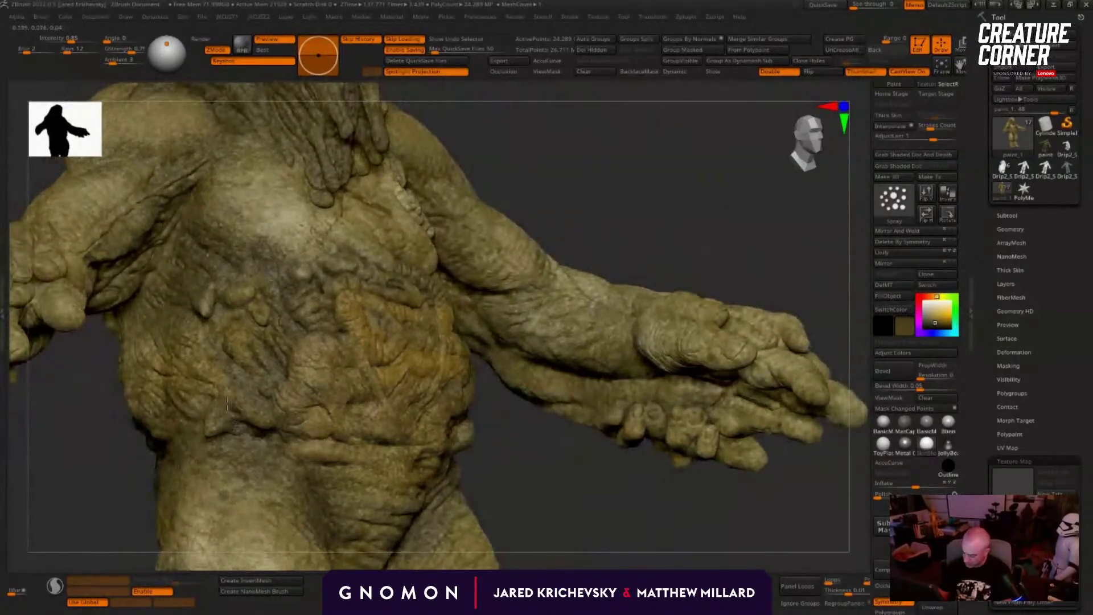
pyautogui.moveTo(598, 449)
pyautogui.mouseDown(button='right')
pyautogui.moveTo(551, 472)
pyautogui.moveTo(503, 417)
pyautogui.moveTo(466, 488)
pyautogui.moveTo(491, 415)
pyautogui.moveTo(603, 441)
pyautogui.mouseUp(button='right')
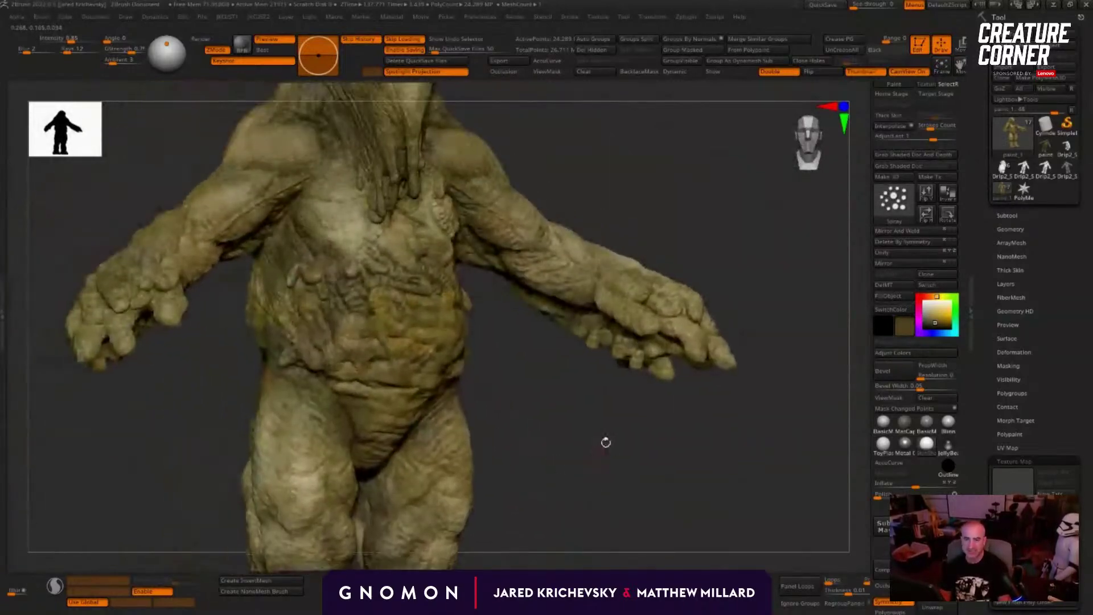
pyautogui.keyDown('alt'); pyautogui.moveTo(665, 473); pyautogui.dragTo(499, 445, button='right'); pyautogui.keyUp('alt')
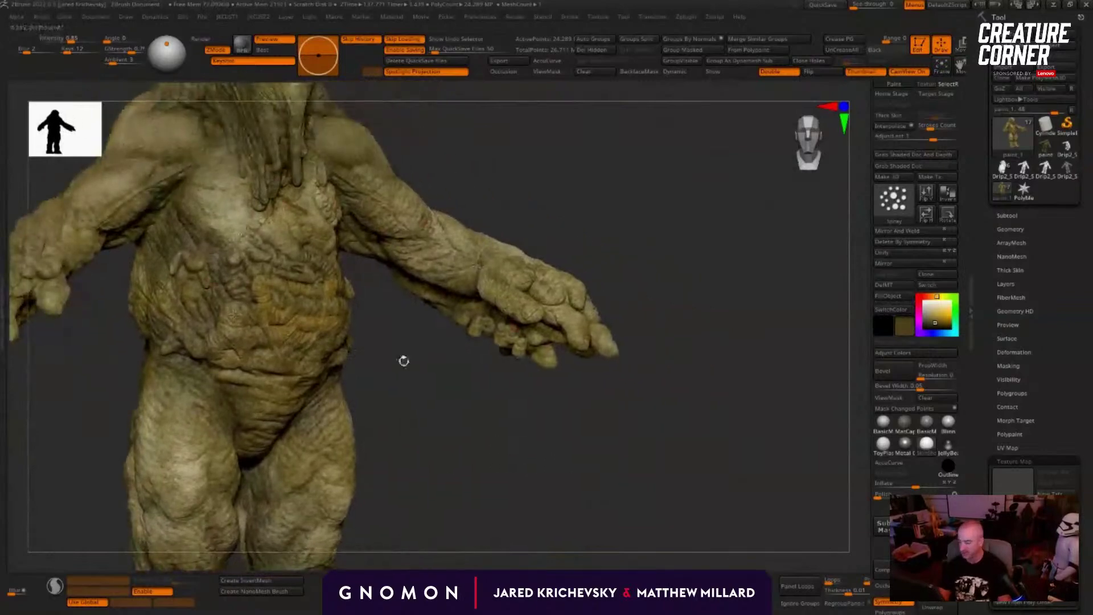
pyautogui.moveTo(403, 361)
pyautogui.keyDown('ctrl'); pyautogui.mouseDown(button='right')
pyautogui.moveTo(472, 456)
pyautogui.moveTo(575, 415)
pyautogui.moveTo(573, 464)
pyautogui.mouseUp(button='right'); pyautogui.keyUp('ctrl')
pyautogui.press('c')
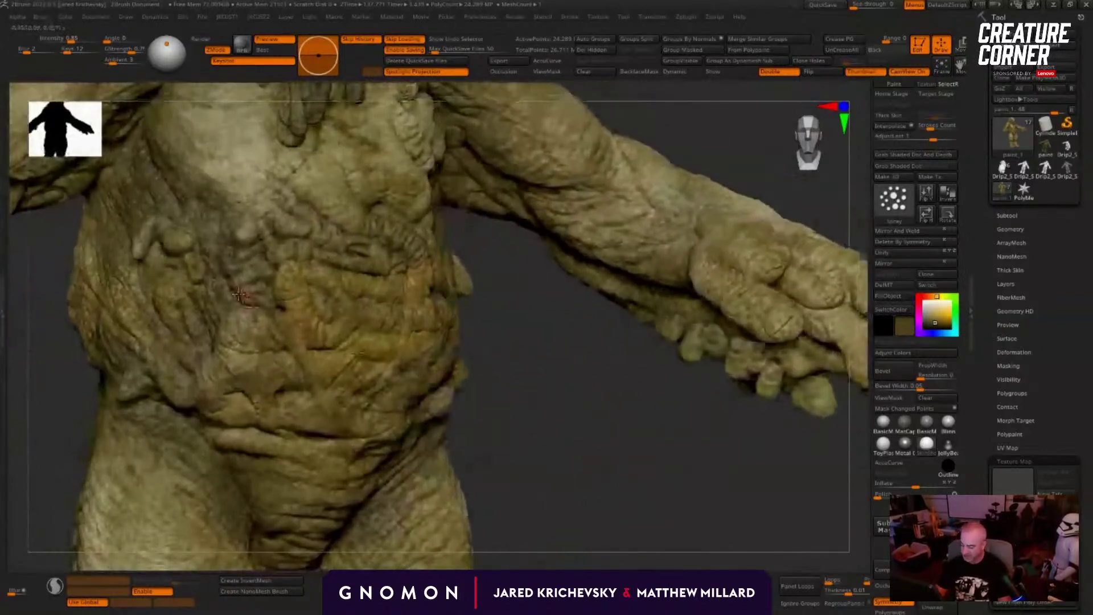
pyautogui.moveTo(505, 396); pyautogui.dragTo(464, 396, button='right')
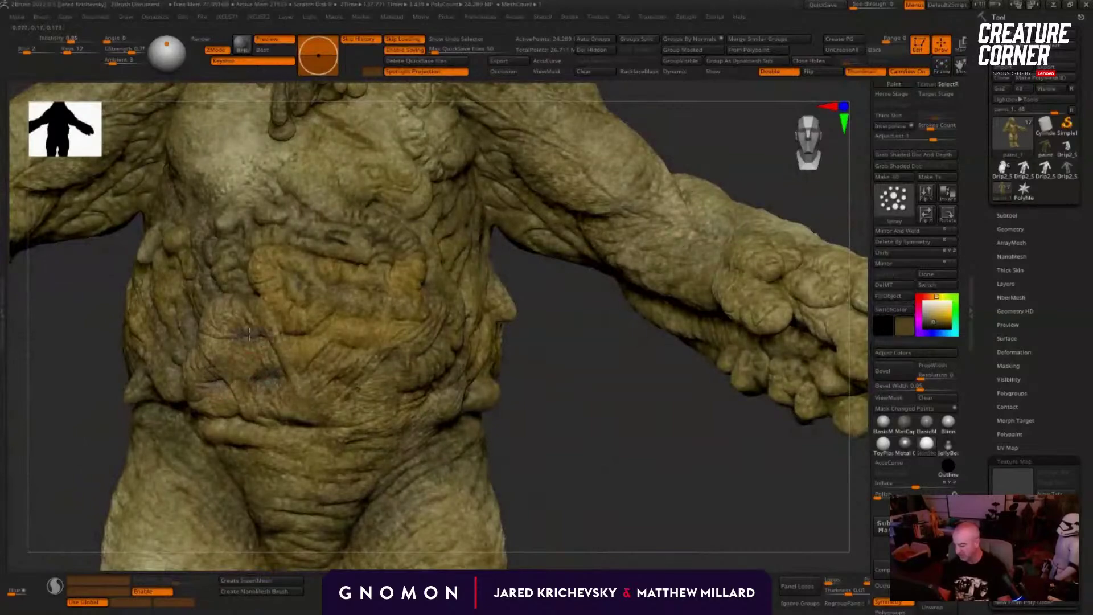
pyautogui.moveTo(249, 333)
pyautogui.mouseDown(button='right')
pyautogui.moveTo(432, 387)
pyautogui.moveTo(605, 415)
pyautogui.mouseUp(button='right')
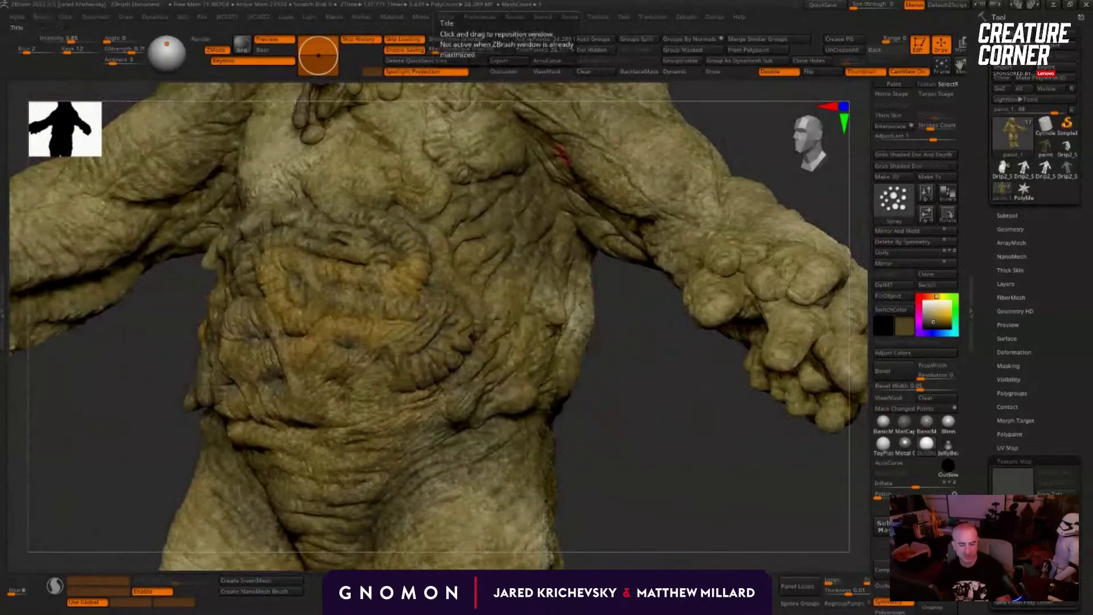
# Step: Switch to KeyShot and frame the creature's face tentacles and chest in the render view
pyautogui.hotkey('alt', 'Tab')
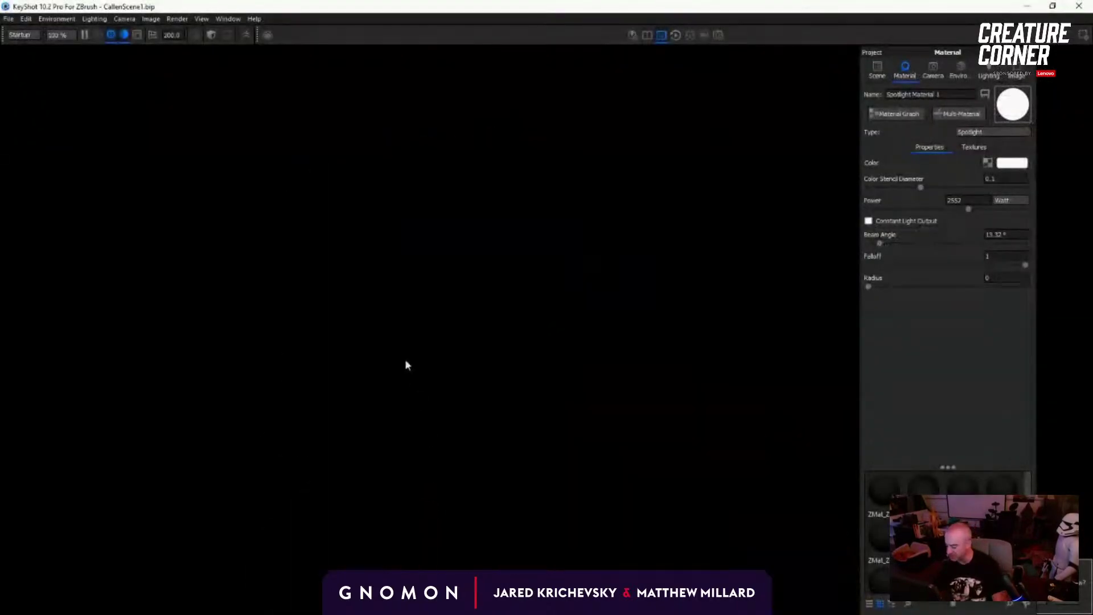
pyautogui.moveTo(332, 389); pyautogui.dragTo(596, 458)
pyautogui.moveTo(438, 319); pyautogui.dragTo(342, 51, button='middle')
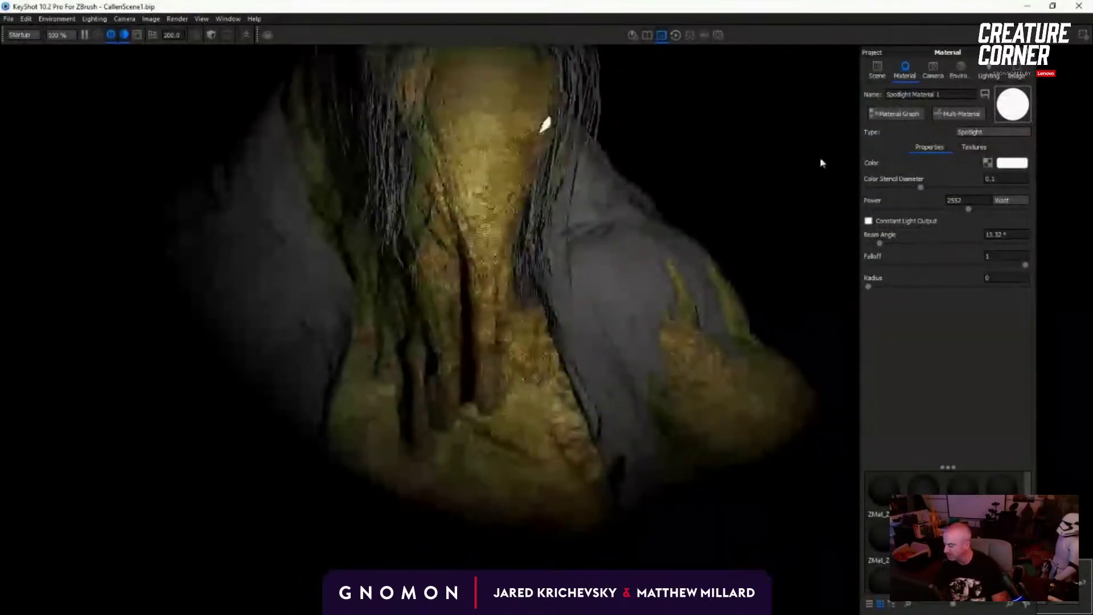
# Step: Hide the flash light in the scene and turn on the rim right and rim left lights
pyautogui.click(877, 70)
pyautogui.click(922, 187)
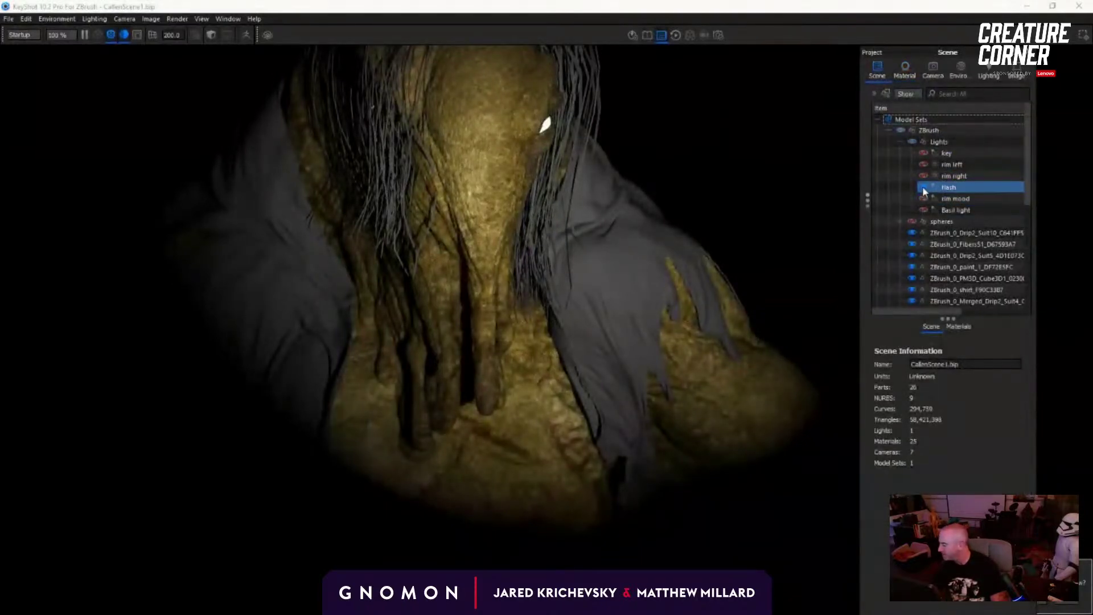
pyautogui.click(923, 188)
pyautogui.click(926, 178)
pyautogui.click(924, 165)
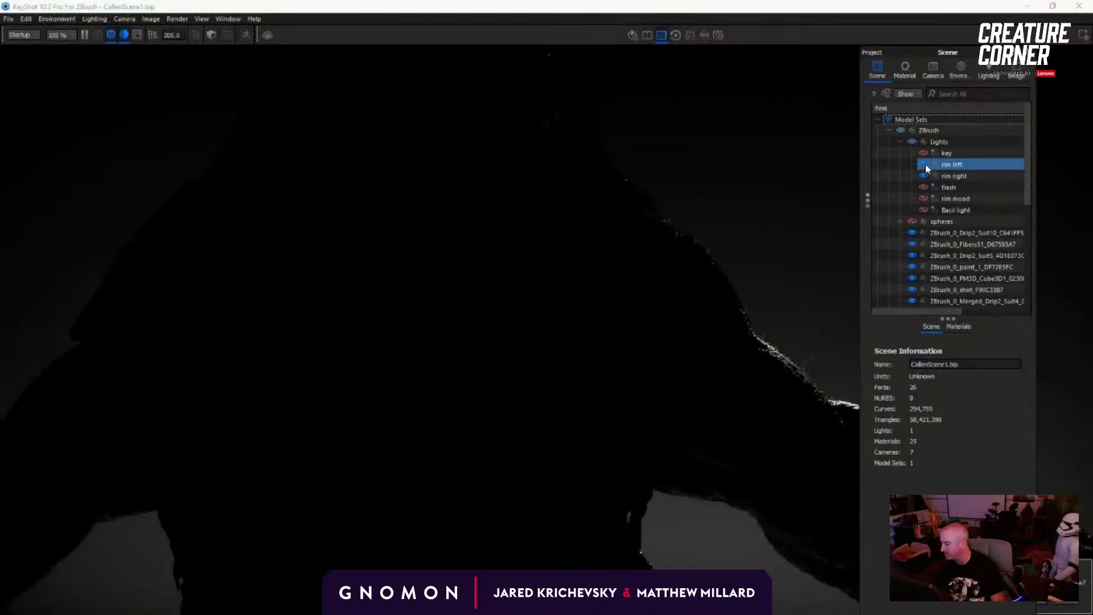
# Step: Turn on the key and rim mood lights and inspect the creature's face, arms and belly under the combined lighting
pyautogui.click(925, 157)
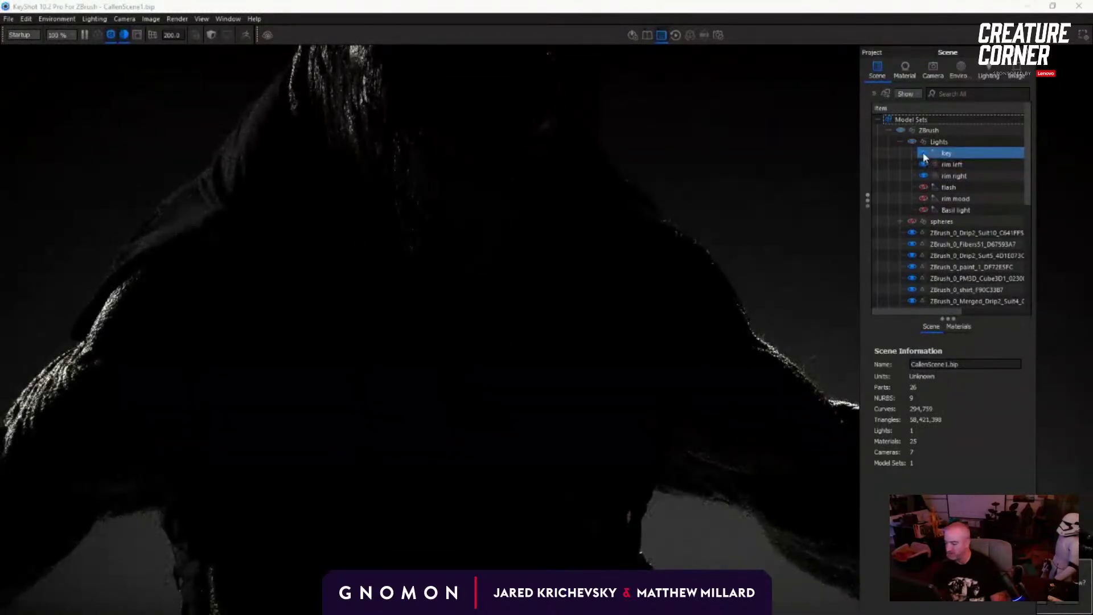
pyautogui.click(923, 154)
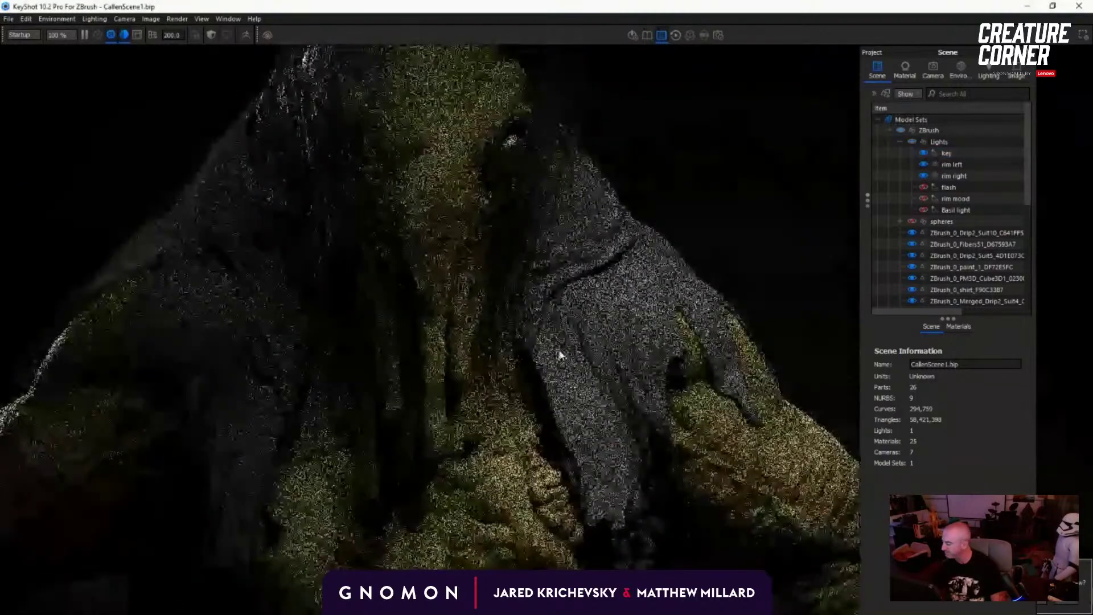
pyautogui.click(923, 199)
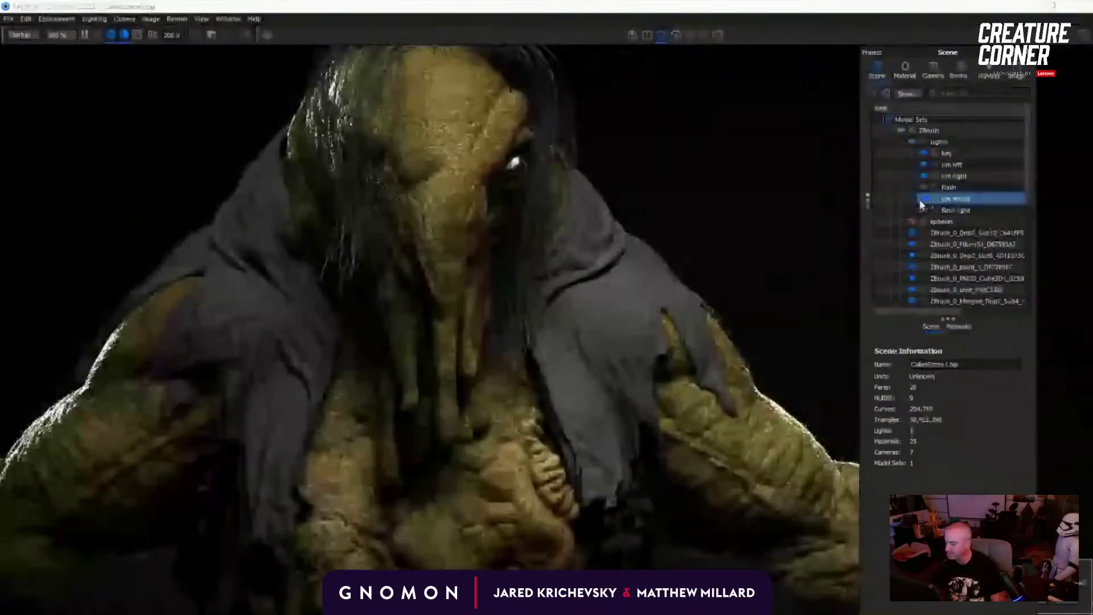
pyautogui.moveTo(469, 264); pyautogui.dragTo(336, 258)
pyautogui.scroll(-4, 326, 296)
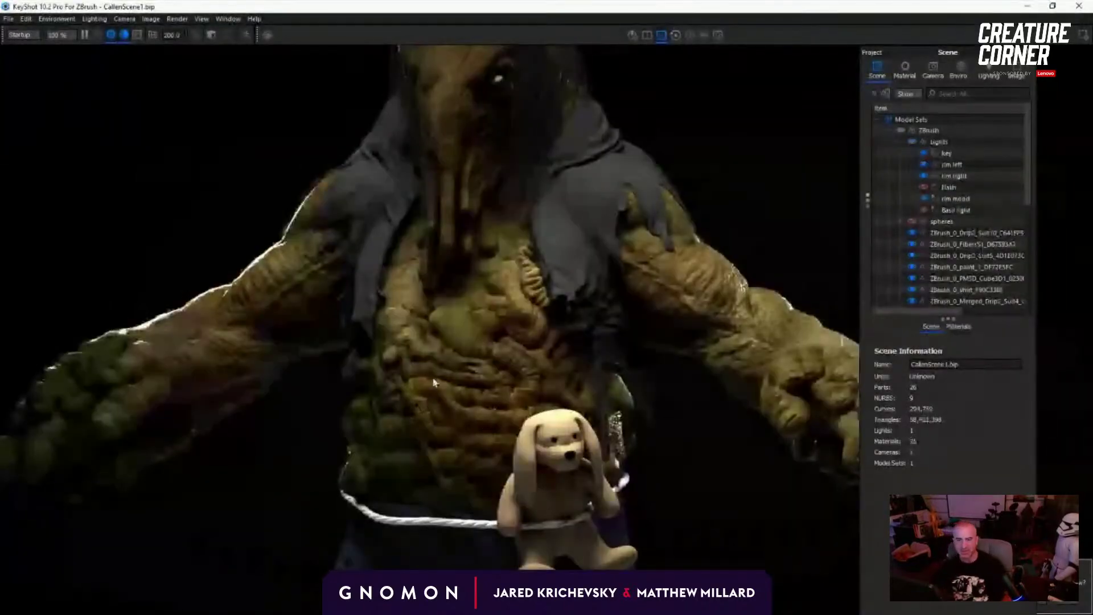
pyautogui.scroll(1, 480, 402)
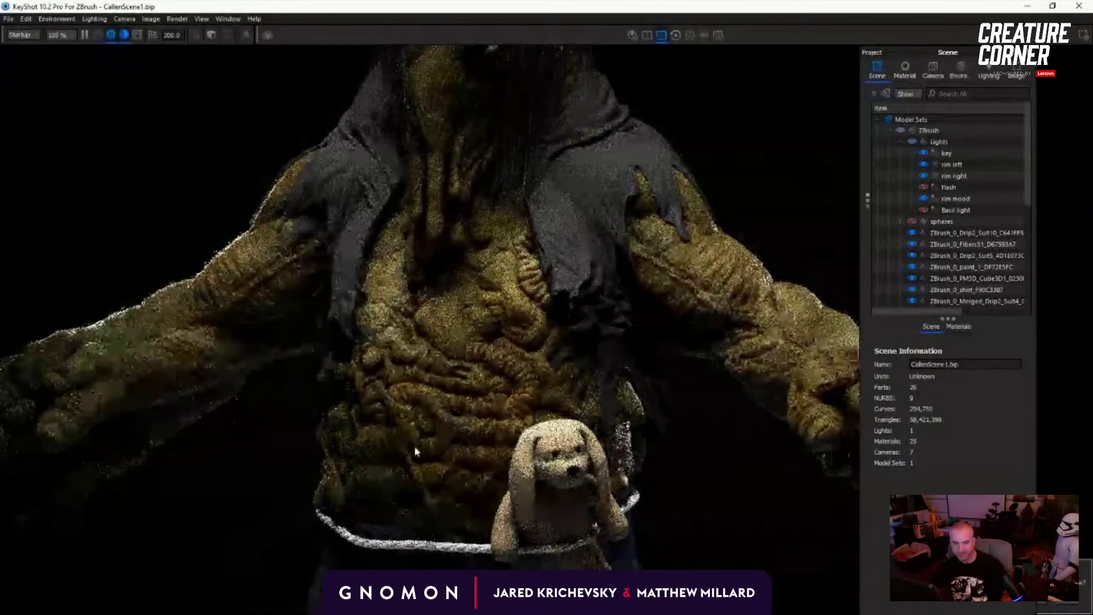
pyautogui.moveTo(501, 327); pyautogui.dragTo(514, 447)
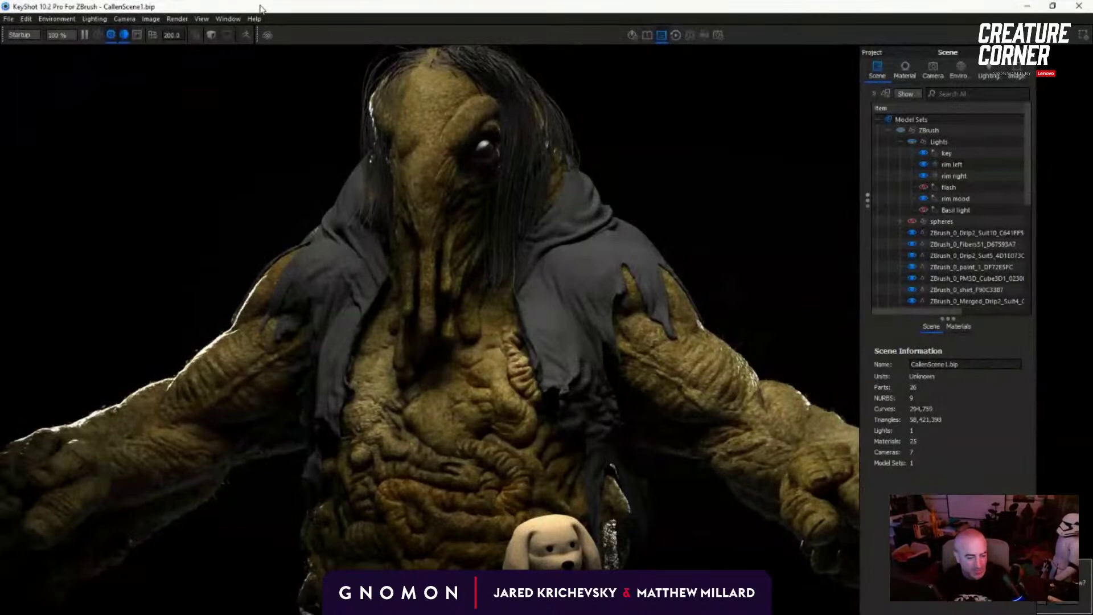
# Step: Switch to ZBrush and spray muted olive-brown tones sampled from the skin over the ochre patch on the belly
pyautogui.hotkey('alt', 'Tab')
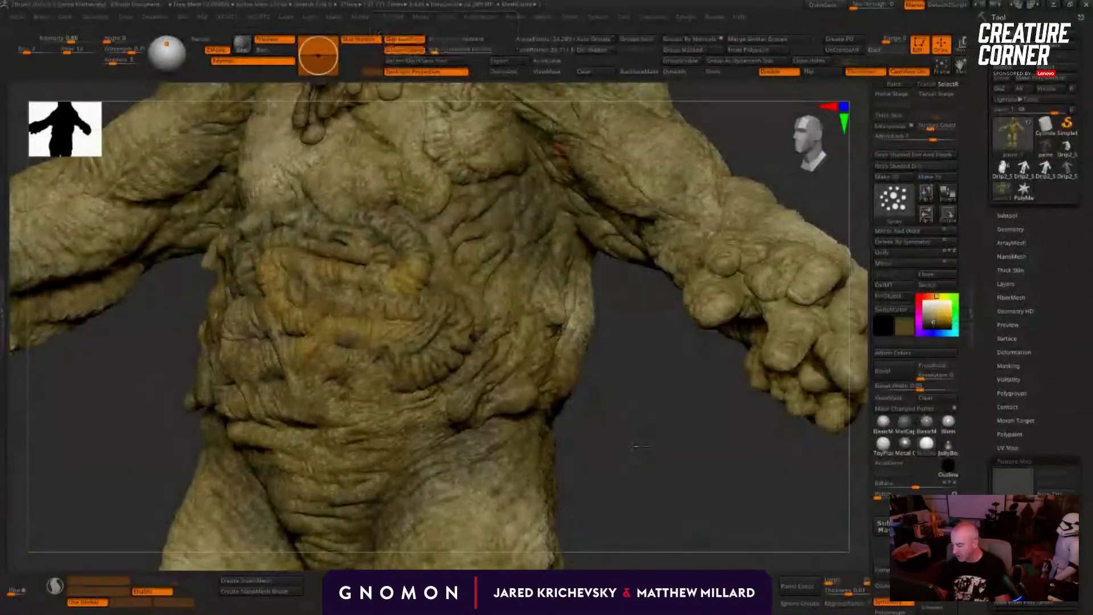
pyautogui.moveTo(633, 441); pyautogui.dragTo(555, 410)
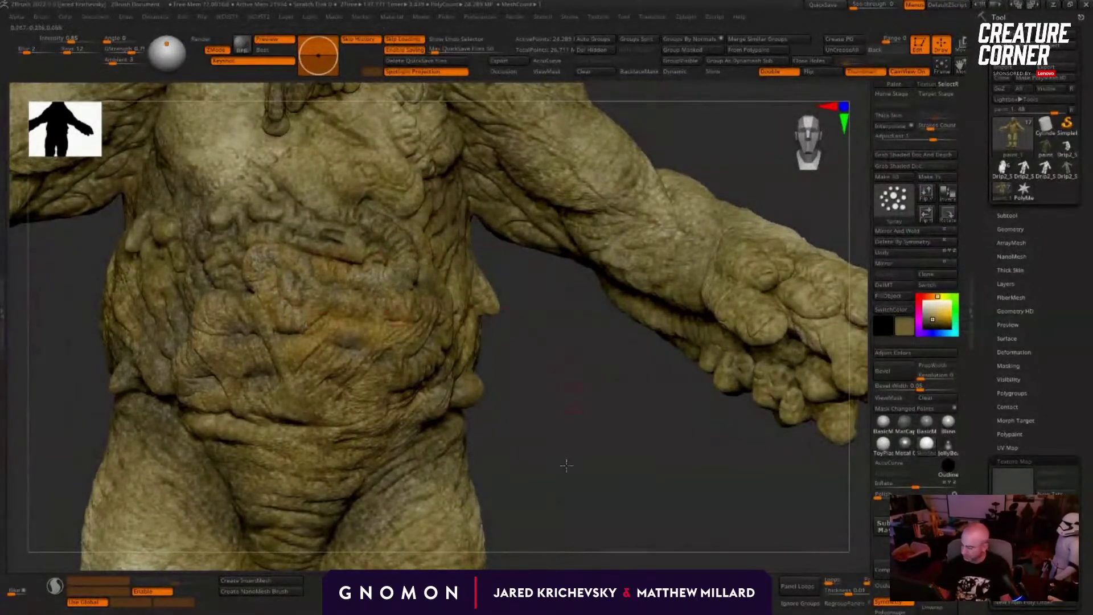
pyautogui.moveTo(567, 465); pyautogui.dragTo(547, 507)
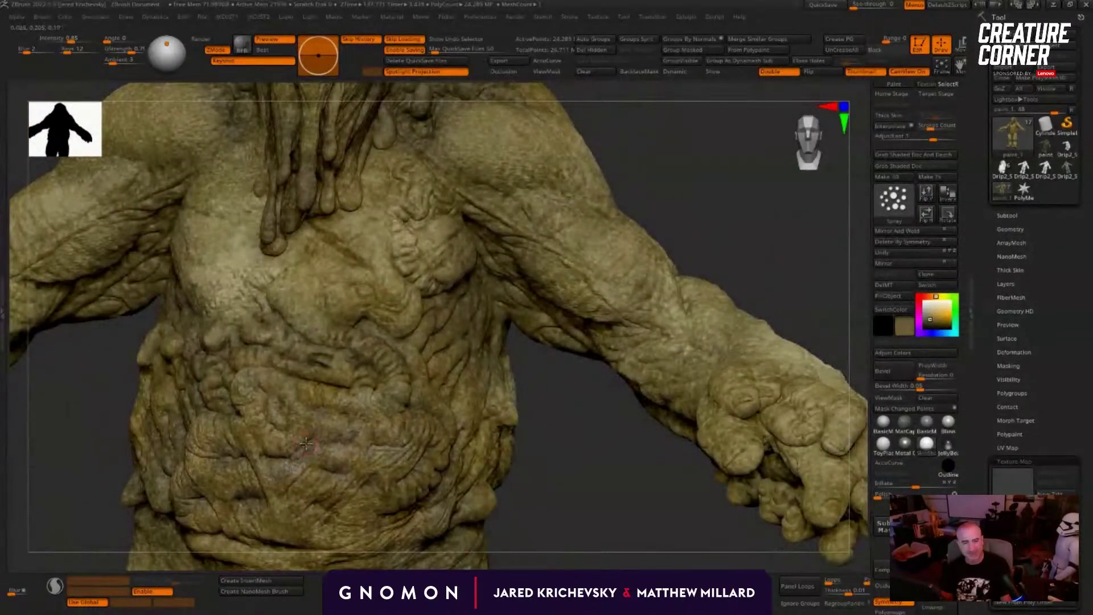
pyautogui.keyDown('alt'); pyautogui.moveTo(583, 498); pyautogui.dragTo(559, 403); pyautogui.keyUp('alt')
pyautogui.moveTo(308, 414); pyautogui.dragTo(246, 417)
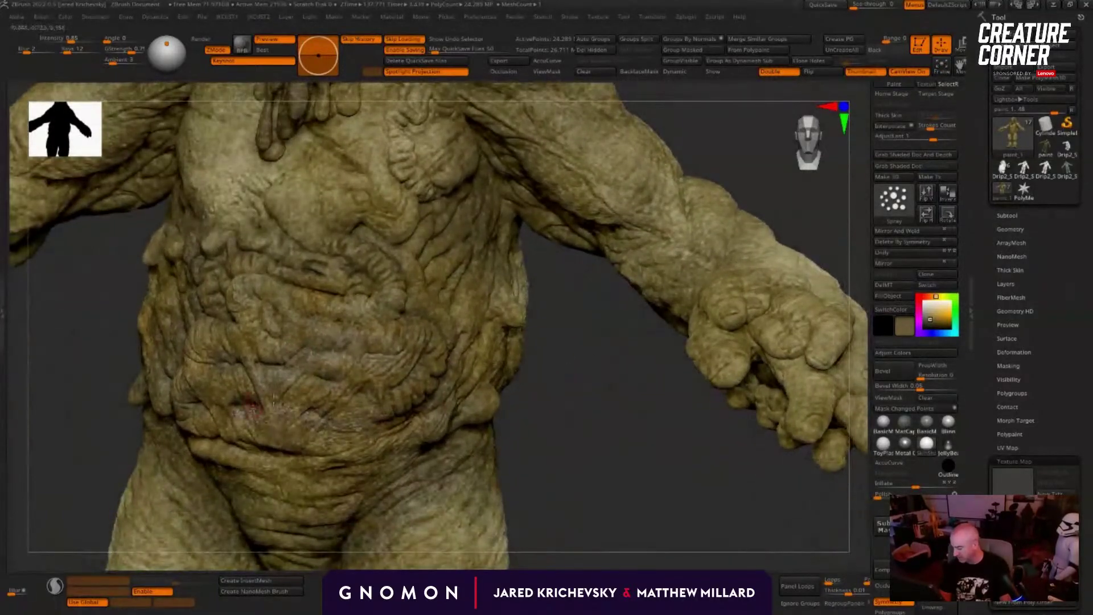
pyautogui.press('c')
pyautogui.moveTo(407, 418); pyautogui.dragTo(334, 429)
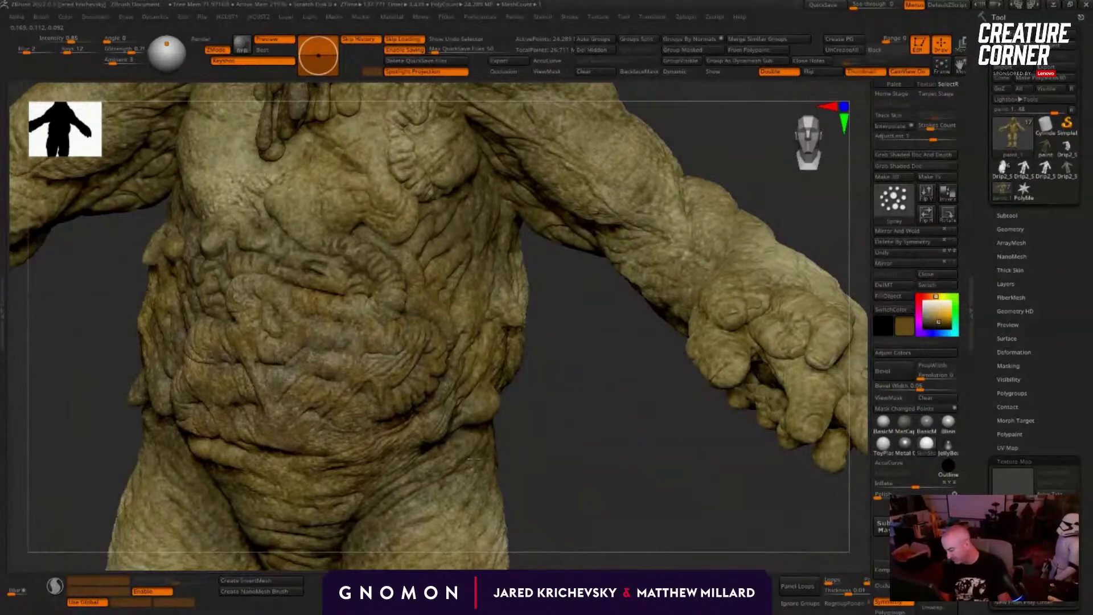
pyautogui.moveTo(561, 499)
pyautogui.keyDown('alt'); pyautogui.mouseDown()
pyautogui.moveTo(558, 439)
pyautogui.moveTo(530, 471)
pyautogui.mouseUp(); pyautogui.keyUp('alt')
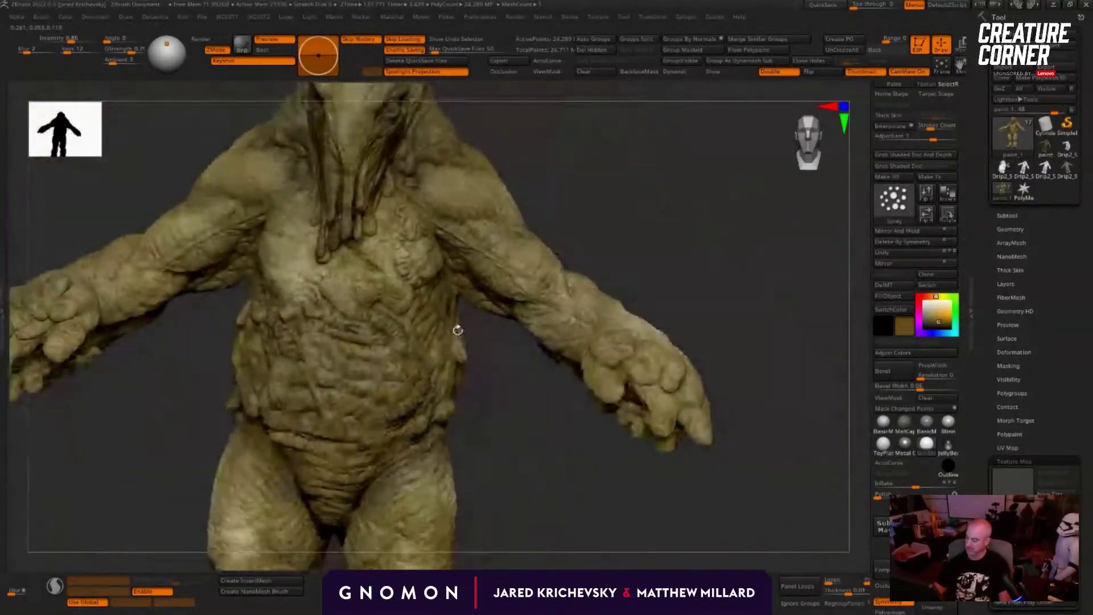
pyautogui.press('c')
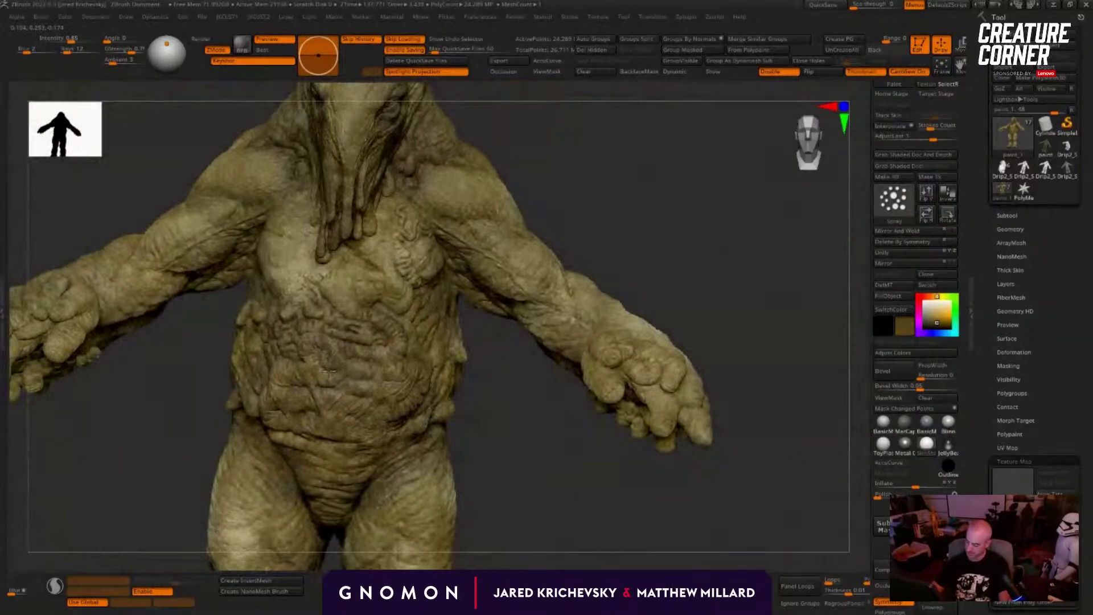
pyautogui.keyDown('alt'); pyautogui.moveTo(614, 515); pyautogui.dragTo(614, 561); pyautogui.keyUp('alt')
# Step: Try a saturated orange-brown on the middle of the belly
pyautogui.click(932, 295)
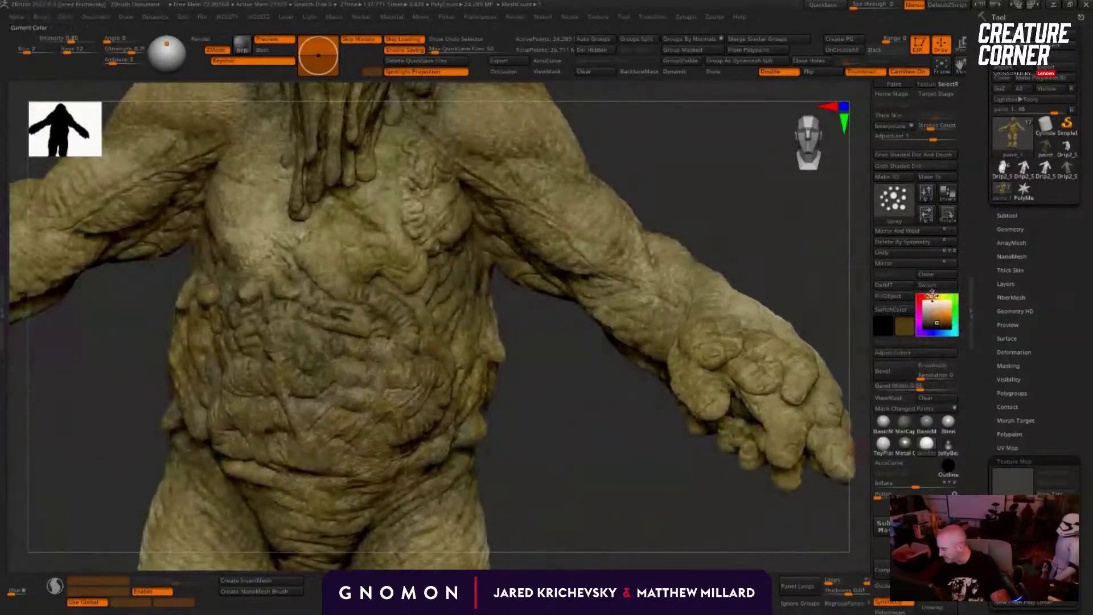
pyautogui.moveTo(940, 322); pyautogui.dragTo(944, 323)
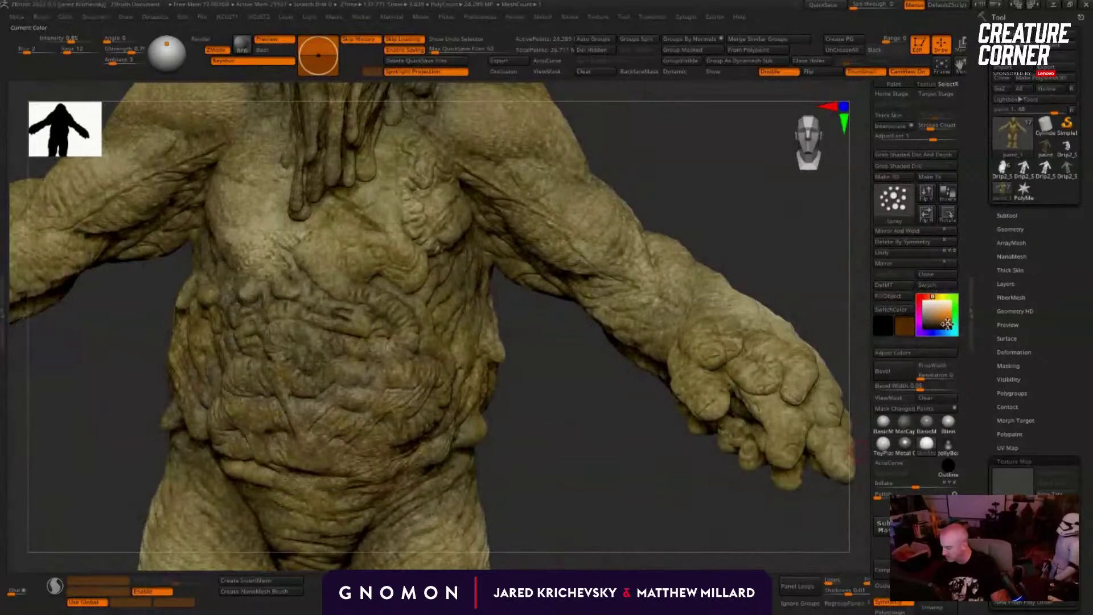
pyautogui.moveTo(349, 385); pyautogui.dragTo(338, 379)
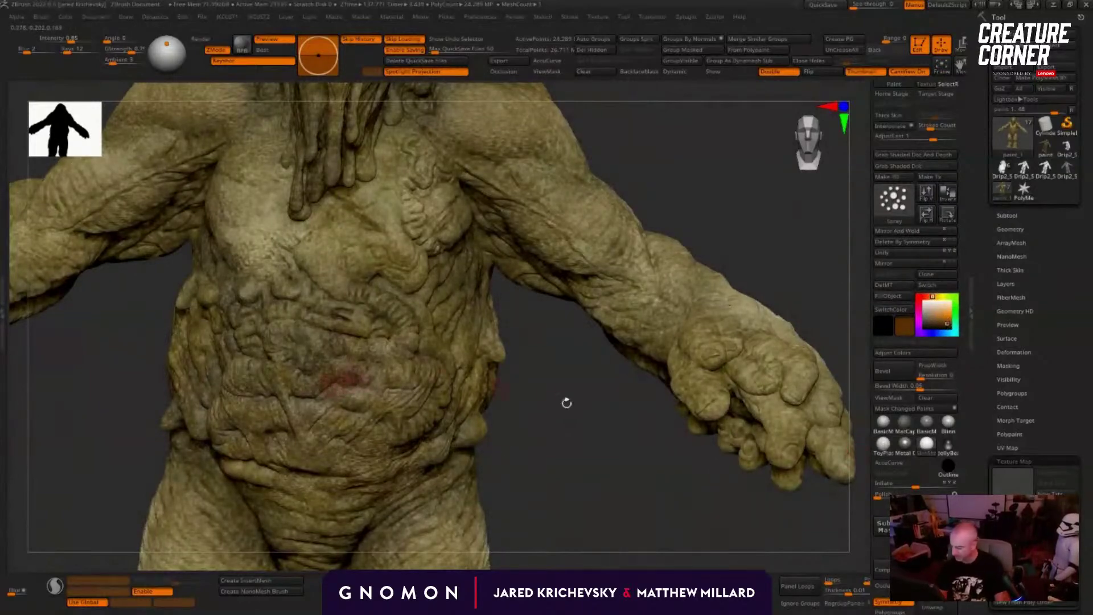
pyautogui.press('ctrl')
pyautogui.hotkey('ctrl', 'z')
# Step: Choose a desaturated dark brown, adjust the brush size and spray the tone broadly across the belly folds
pyautogui.moveTo(947, 323); pyautogui.dragTo(931, 324)
pyautogui.press('s')
pyautogui.moveTo(342, 390)
pyautogui.mouseDown()
pyautogui.moveTo(313, 407)
pyautogui.moveTo(321, 336)
pyautogui.moveTo(256, 325)
pyautogui.moveTo(344, 315)
pyautogui.mouseUp()
pyautogui.moveTo(424, 352); pyautogui.dragTo(393, 448)
pyautogui.moveTo(569, 495); pyautogui.dragTo(604, 501)
pyautogui.moveTo(333, 430)
pyautogui.mouseDown()
pyautogui.moveTo(294, 399)
pyautogui.moveTo(272, 353)
pyautogui.mouseUp()
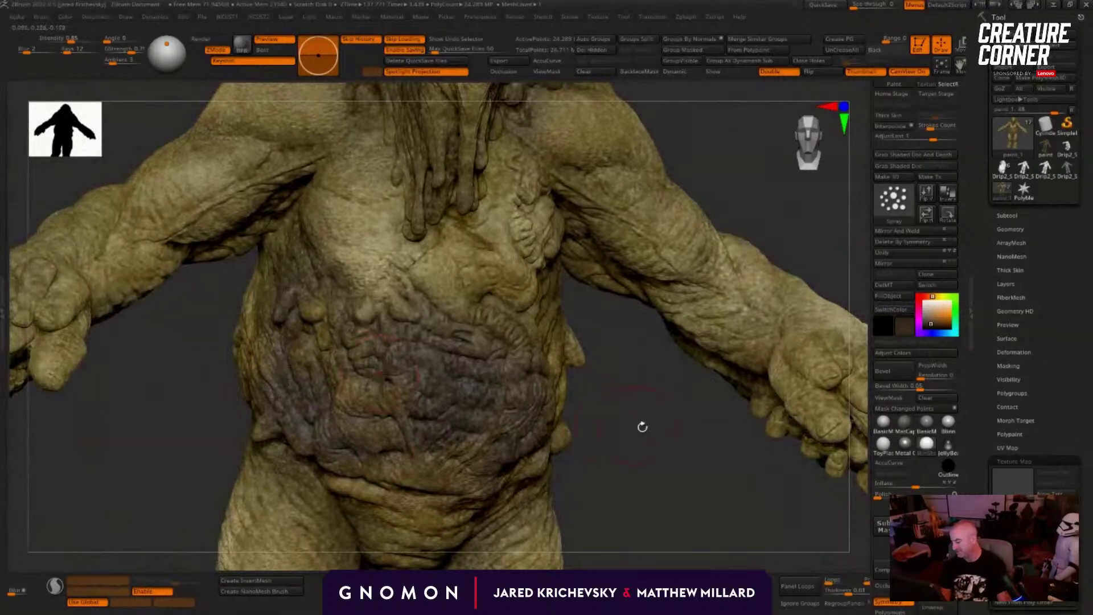
# Step: Extend the dark brown over the upper belly bumps and around the side of the torso below the armpit
pyautogui.moveTo(643, 427)
pyautogui.mouseDown()
pyautogui.moveTo(610, 484)
pyautogui.moveTo(592, 490)
pyautogui.mouseUp()
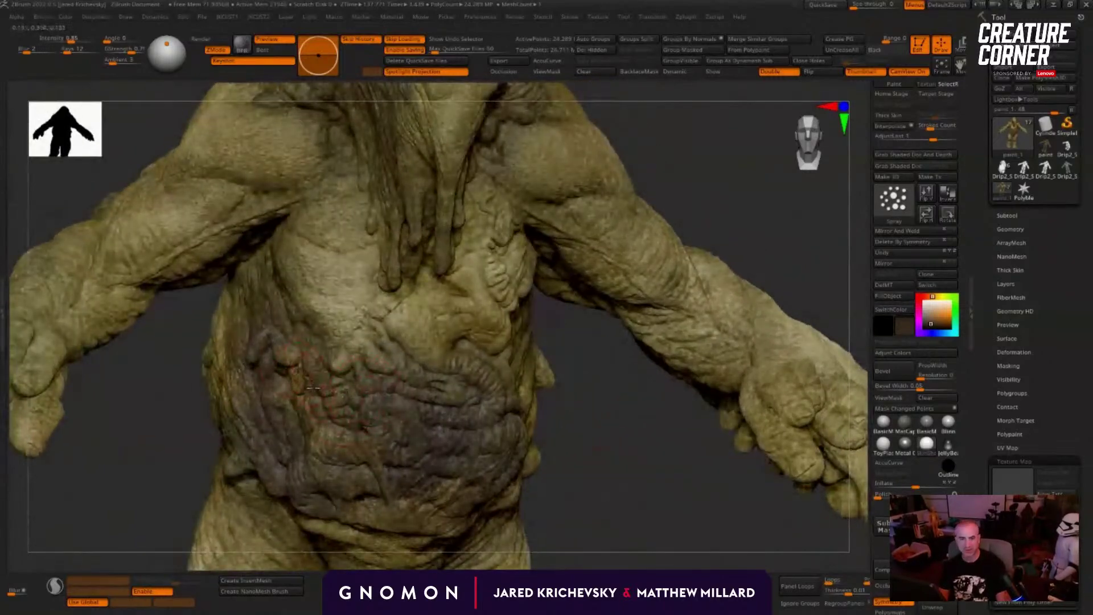
pyautogui.moveTo(365, 411)
pyautogui.mouseDown()
pyautogui.moveTo(310, 378)
pyautogui.moveTo(288, 295)
pyautogui.mouseUp()
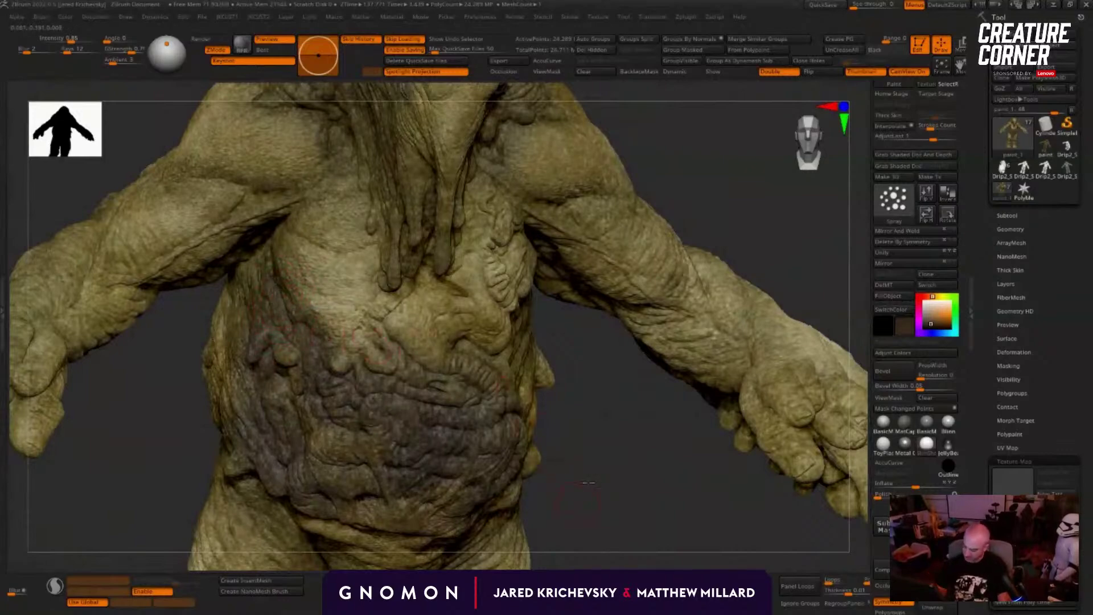
pyautogui.moveTo(587, 479); pyautogui.dragTo(656, 478)
pyautogui.moveTo(307, 288); pyautogui.dragTo(240, 282)
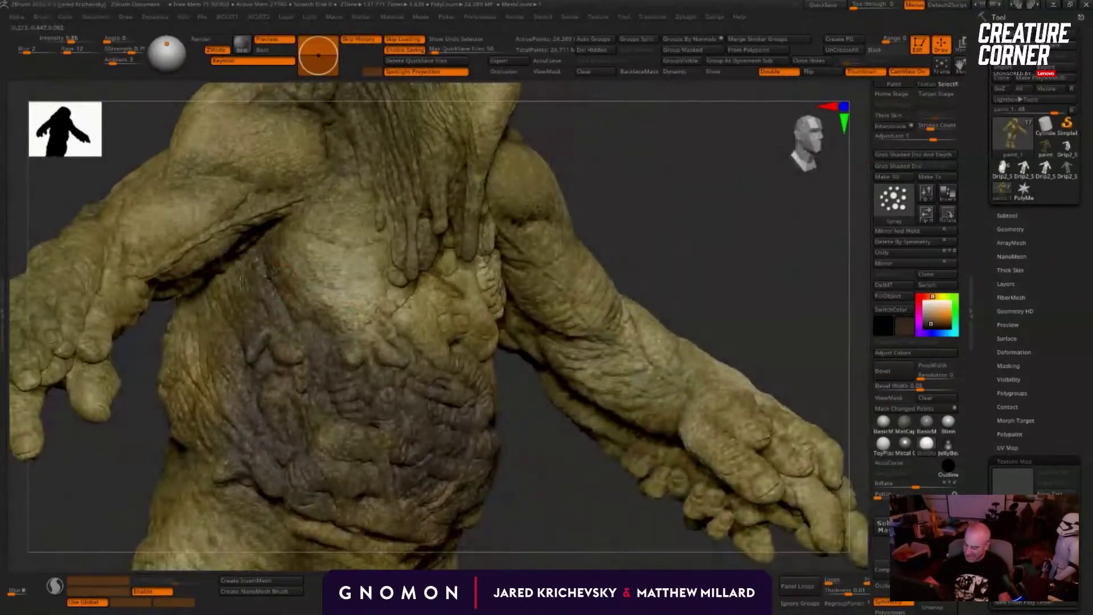
pyautogui.moveTo(203, 363); pyautogui.dragTo(226, 442)
# Step: Sample olive and brown tones from the skin and blend them over the edges of the dark belly patch
pyautogui.press('c')
pyautogui.moveTo(545, 517)
pyautogui.mouseDown()
pyautogui.moveTo(562, 501)
pyautogui.moveTo(541, 398)
pyautogui.moveTo(444, 307)
pyautogui.mouseUp()
pyautogui.moveTo(381, 231); pyautogui.dragTo(325, 270)
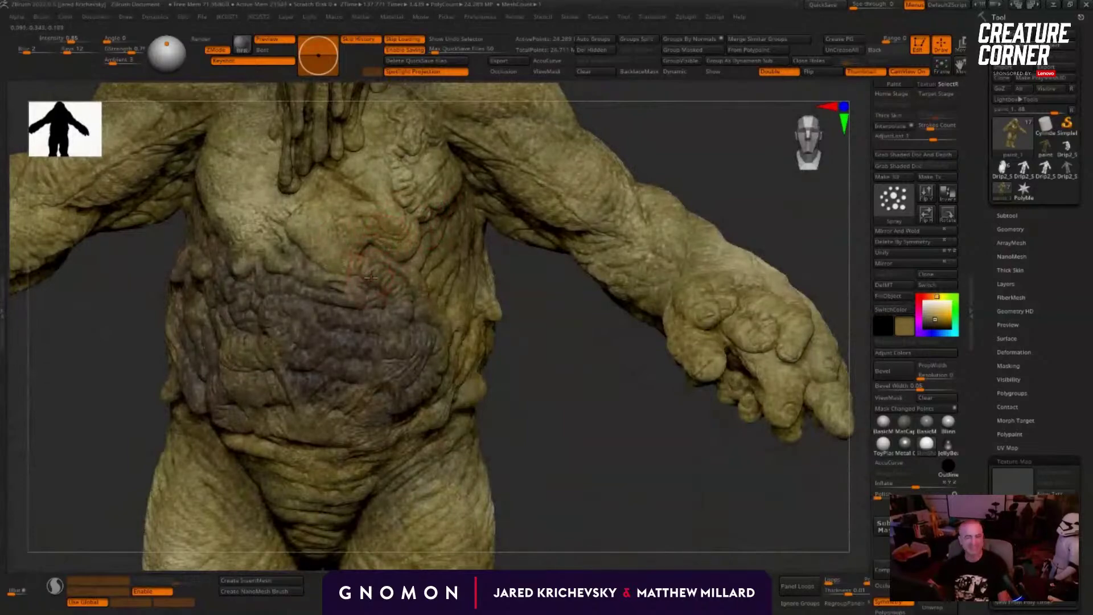
pyautogui.press('c')
pyautogui.moveTo(415, 307); pyautogui.dragTo(371, 309)
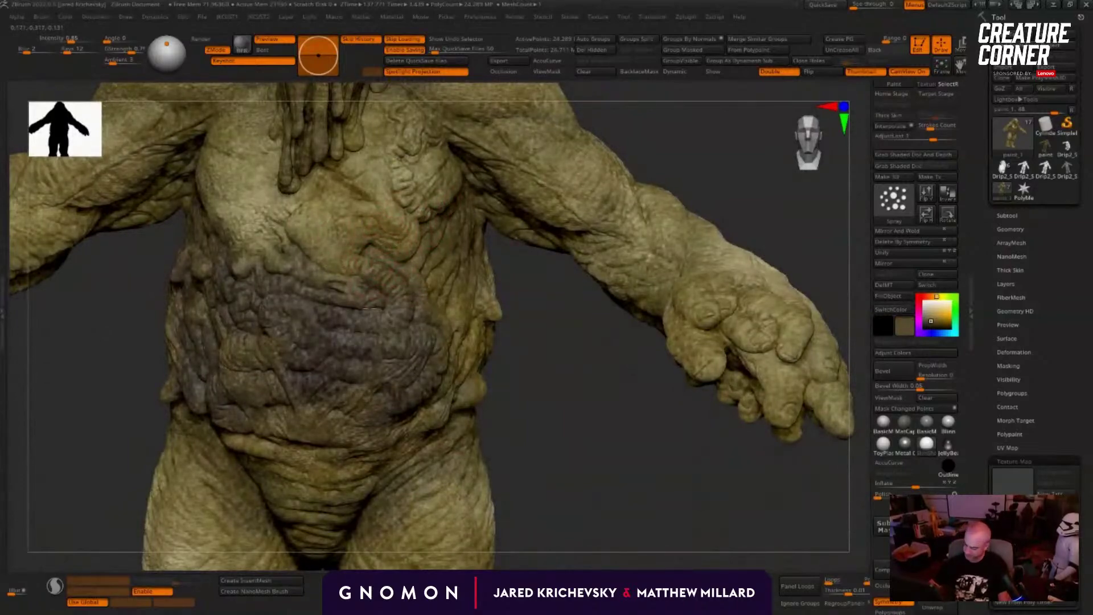
pyautogui.moveTo(638, 341); pyautogui.dragTo(547, 342)
pyautogui.press('c')
pyautogui.moveTo(444, 363); pyautogui.dragTo(360, 292)
pyautogui.moveTo(408, 382); pyautogui.dragTo(411, 441)
# Step: Spray the sampled ochre-olive over the individual belly folds to break up the remaining dark patch
pyautogui.moveTo(587, 455); pyautogui.dragTo(692, 464)
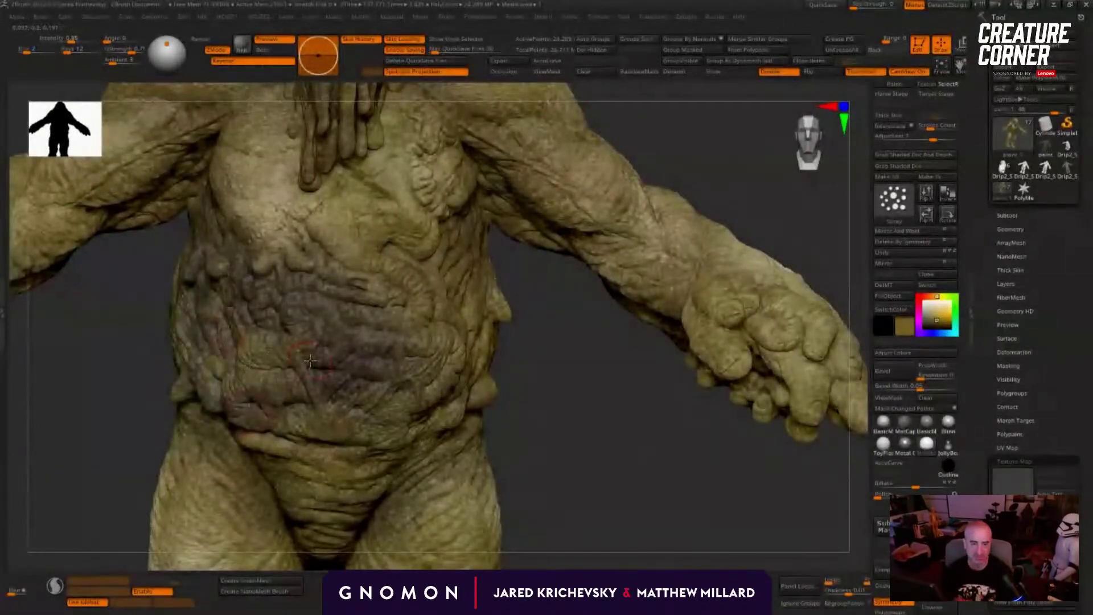
pyautogui.moveTo(551, 429); pyautogui.dragTo(402, 342)
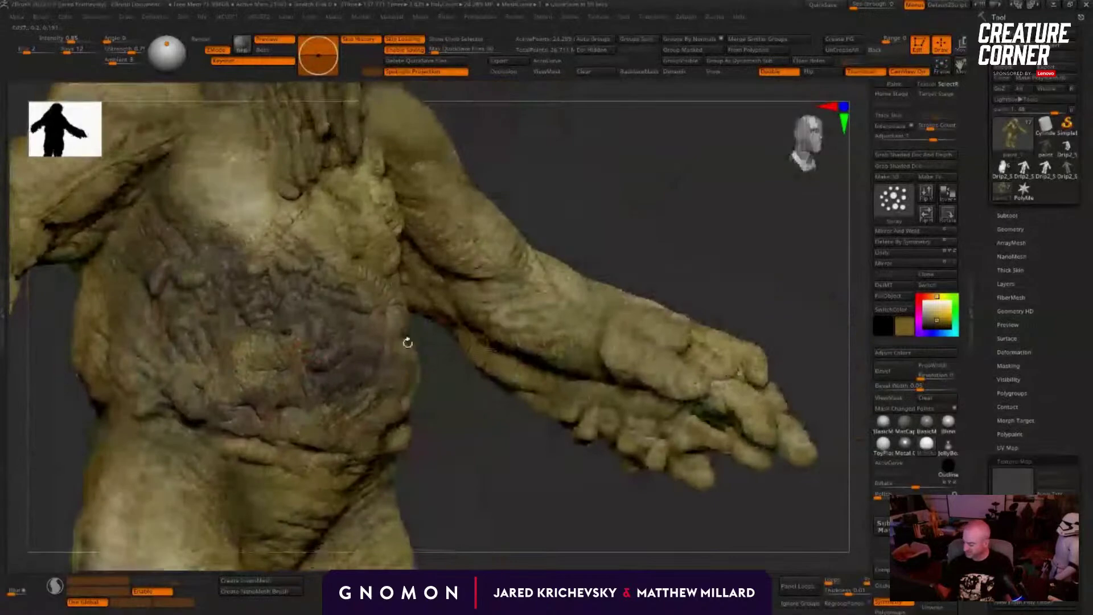
pyautogui.moveTo(457, 444); pyautogui.dragTo(394, 441)
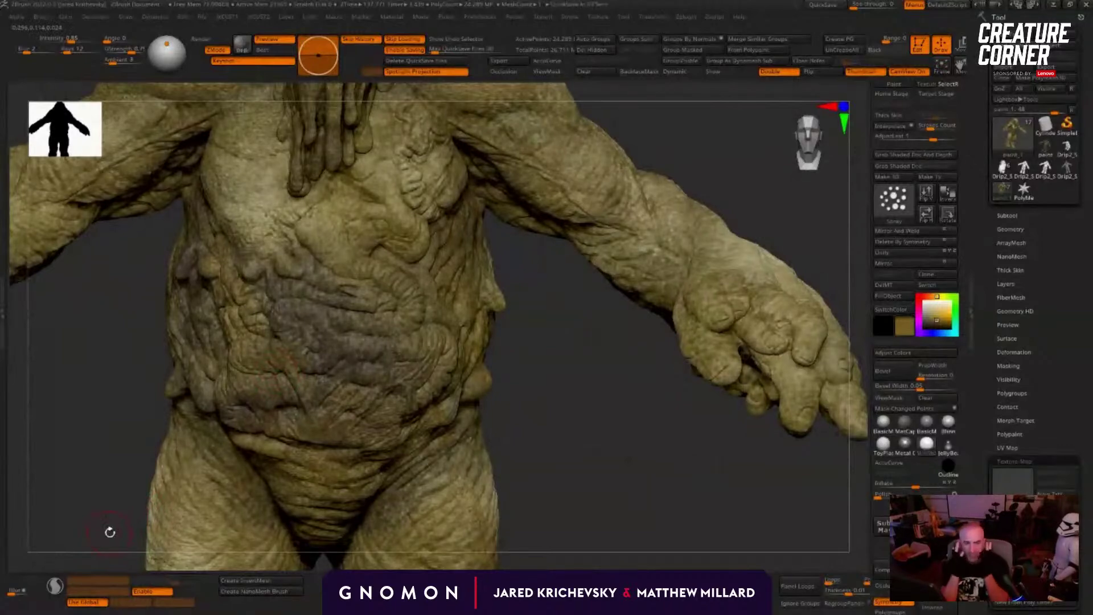
pyautogui.moveTo(564, 455); pyautogui.dragTo(527, 446)
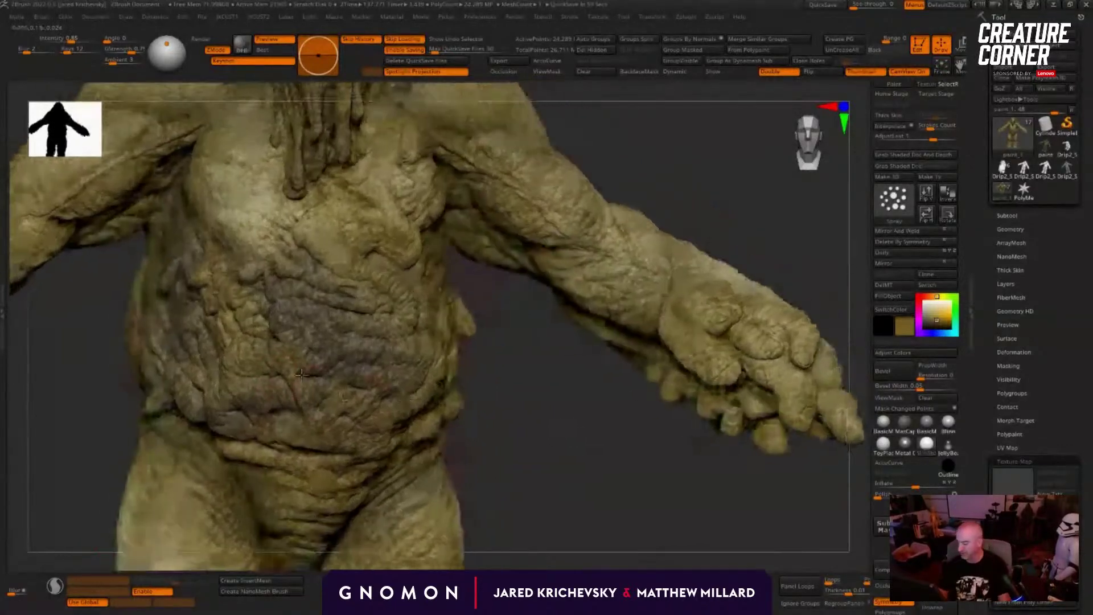
pyautogui.moveTo(305, 348)
pyautogui.mouseDown()
pyautogui.moveTo(303, 287)
pyautogui.moveTo(351, 378)
pyautogui.moveTo(251, 421)
pyautogui.moveTo(329, 451)
pyautogui.mouseUp()
pyautogui.moveTo(496, 361); pyautogui.dragTo(551, 402)
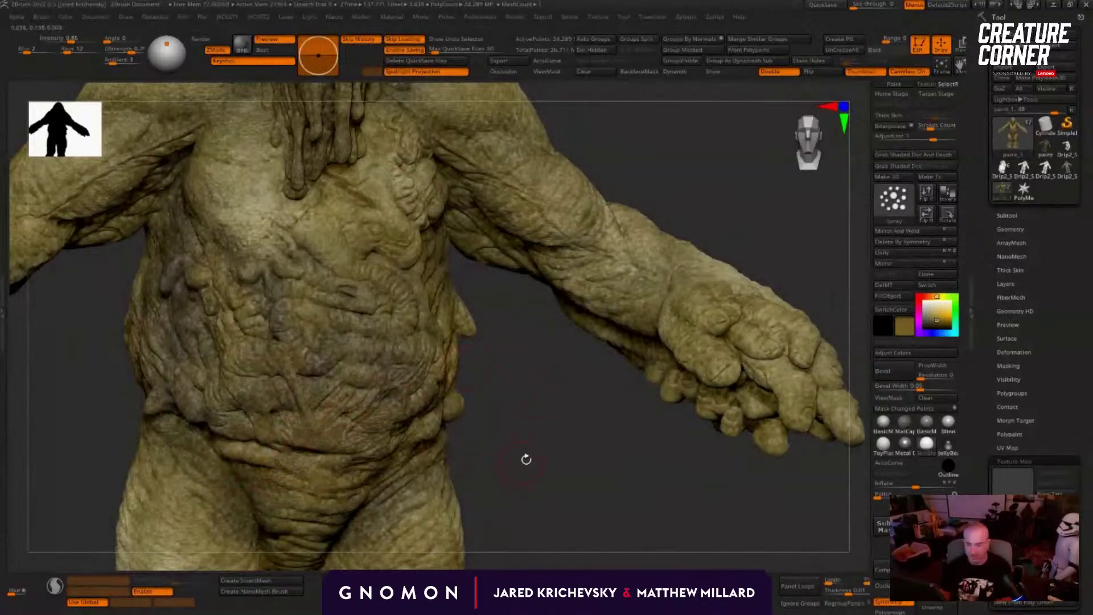
pyautogui.moveTo(517, 474); pyautogui.dragTo(490, 444)
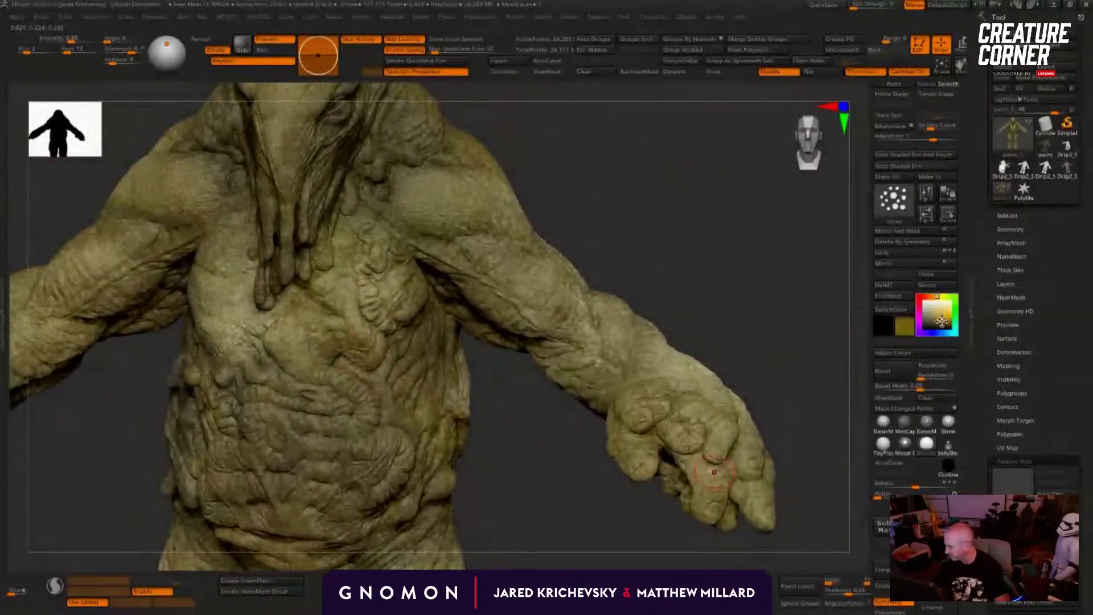
# Step: Choose a darker olive-brown, resize the brush and spray shadow accents beneath the curved chest fold and down the belly side
pyautogui.moveTo(942, 324); pyautogui.dragTo(938, 326)
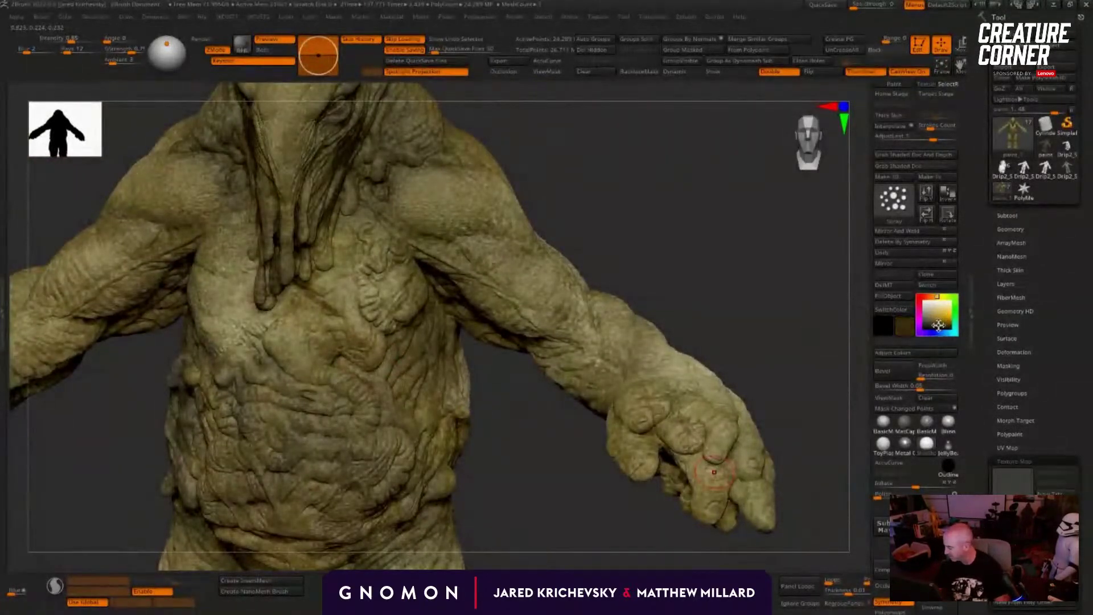
pyautogui.press('s')
pyautogui.moveTo(349, 361); pyautogui.dragTo(357, 371)
pyautogui.moveTo(485, 491); pyautogui.dragTo(444, 467)
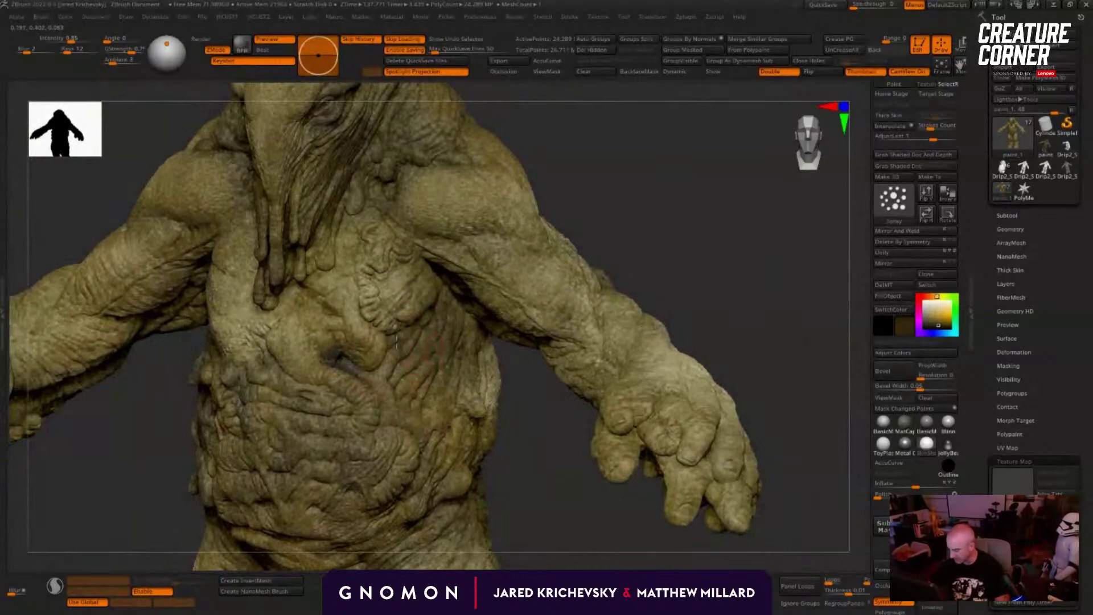
pyautogui.moveTo(397, 339)
pyautogui.mouseDown()
pyautogui.moveTo(444, 345)
pyautogui.moveTo(404, 357)
pyautogui.moveTo(401, 415)
pyautogui.mouseUp()
# Step: Spray dark olive-brown accents into the creases around the swollen chest lump, up to the tips of the face tentacles
pyautogui.moveTo(542, 485)
pyautogui.mouseDown()
pyautogui.moveTo(506, 454)
pyautogui.moveTo(480, 392)
pyautogui.mouseUp()
pyautogui.moveTo(546, 462)
pyautogui.keyDown('alt'); pyautogui.mouseDown()
pyautogui.moveTo(579, 483)
pyautogui.moveTo(630, 487)
pyautogui.mouseUp(); pyautogui.keyUp('alt')
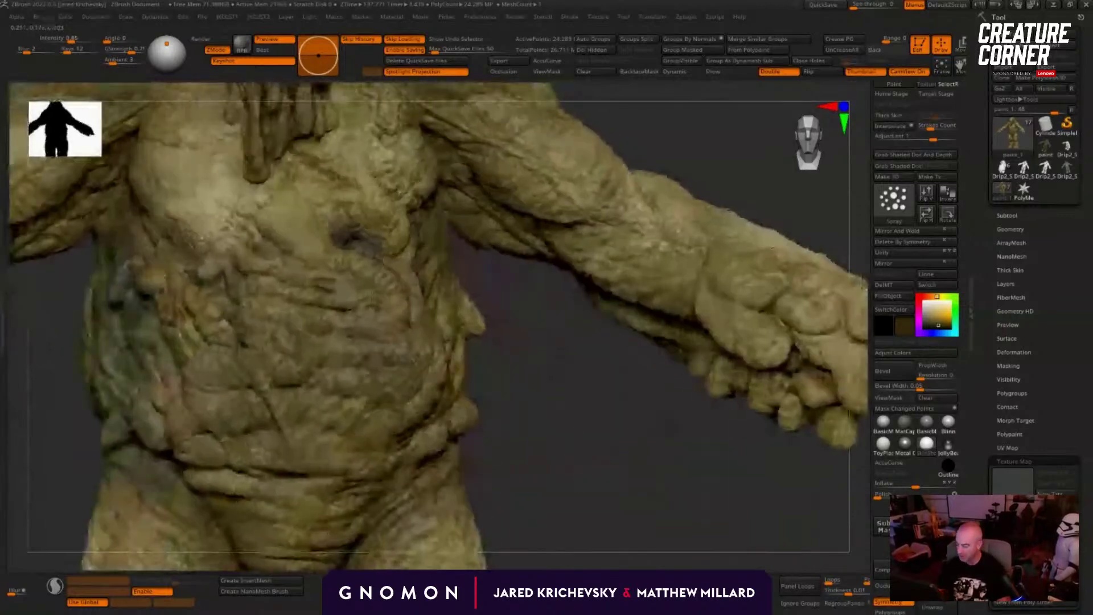
pyautogui.moveTo(266, 238); pyautogui.dragTo(263, 243)
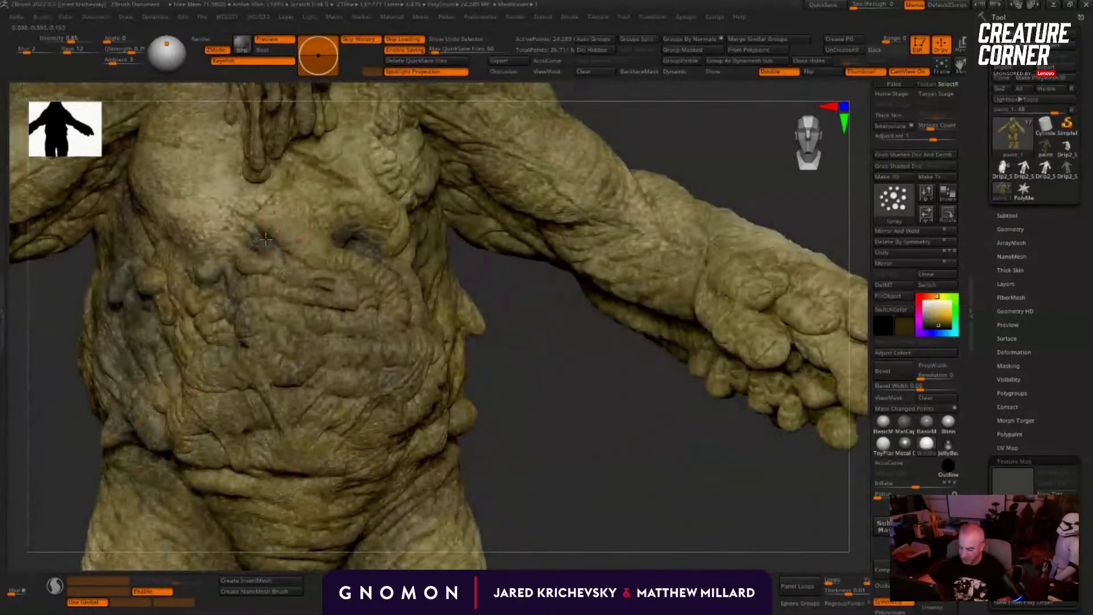
pyautogui.moveTo(263, 204)
pyautogui.mouseDown()
pyautogui.moveTo(257, 236)
pyautogui.moveTo(267, 197)
pyautogui.mouseUp()
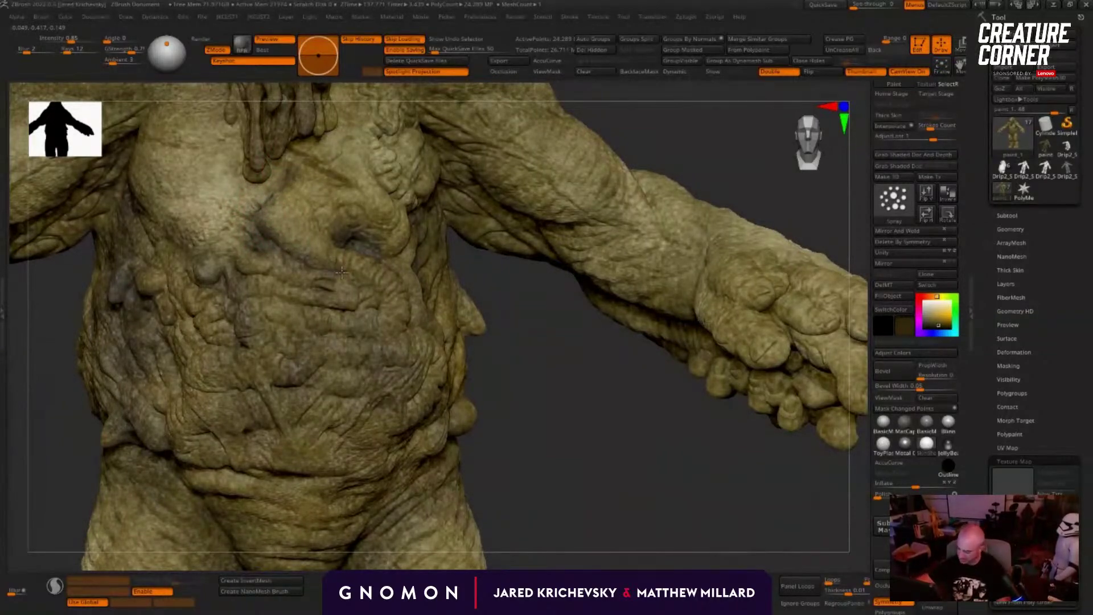
pyautogui.moveTo(479, 339)
pyautogui.keyDown('alt'); pyautogui.mouseDown()
pyautogui.moveTo(497, 480)
pyautogui.moveTo(488, 468)
pyautogui.mouseUp(); pyautogui.keyUp('alt')
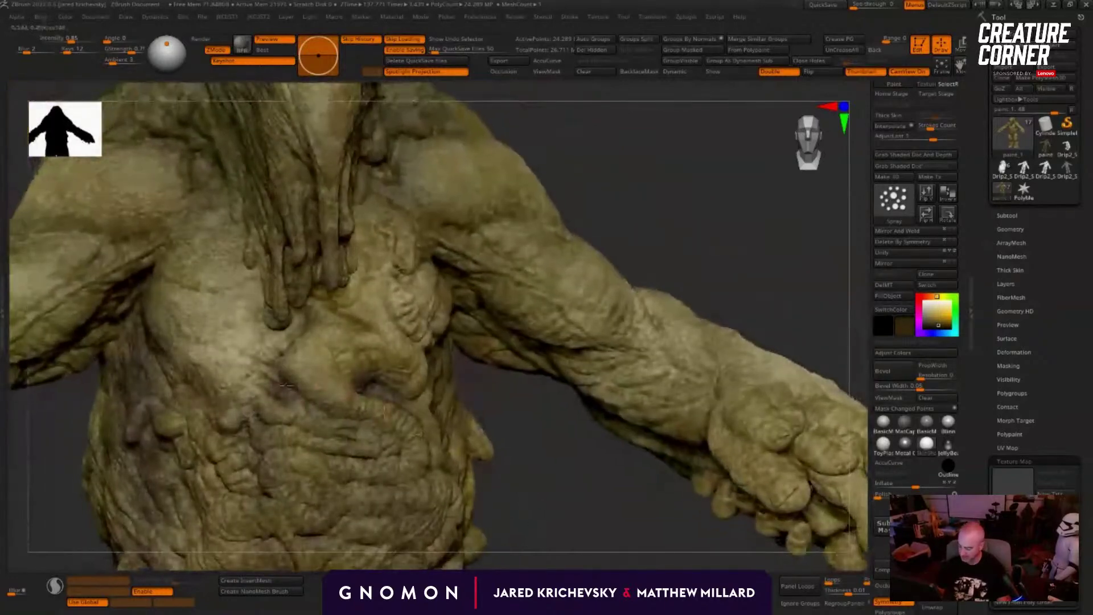
pyautogui.moveTo(280, 364); pyautogui.dragTo(298, 337)
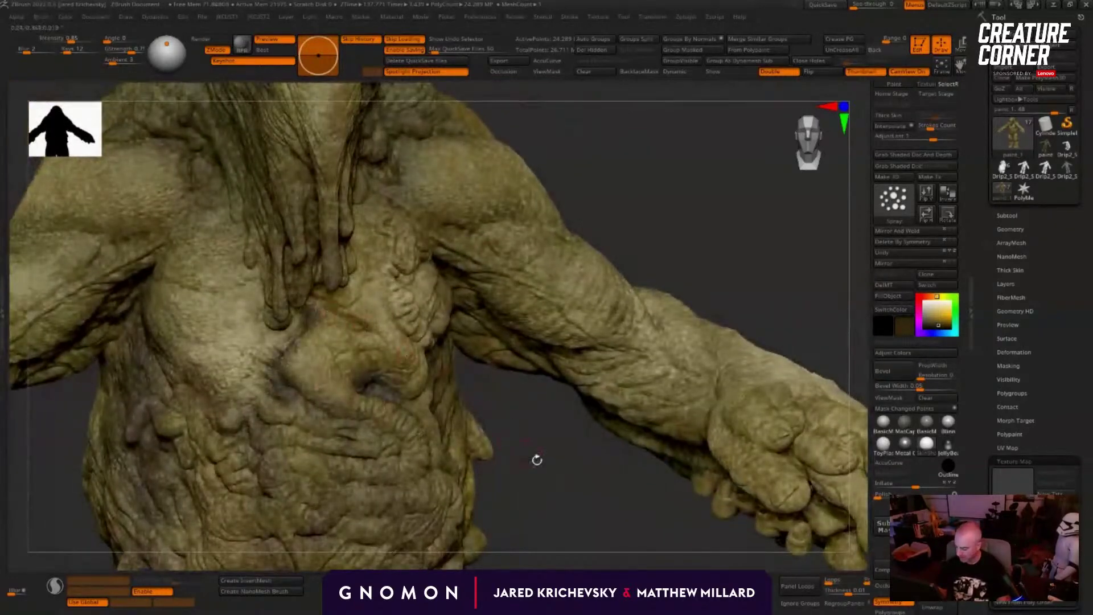
# Step: Spray dark olive-brown accents into the upper belly folds beneath the chest lump and along the side of the torso
pyautogui.moveTo(534, 456); pyautogui.dragTo(405, 466)
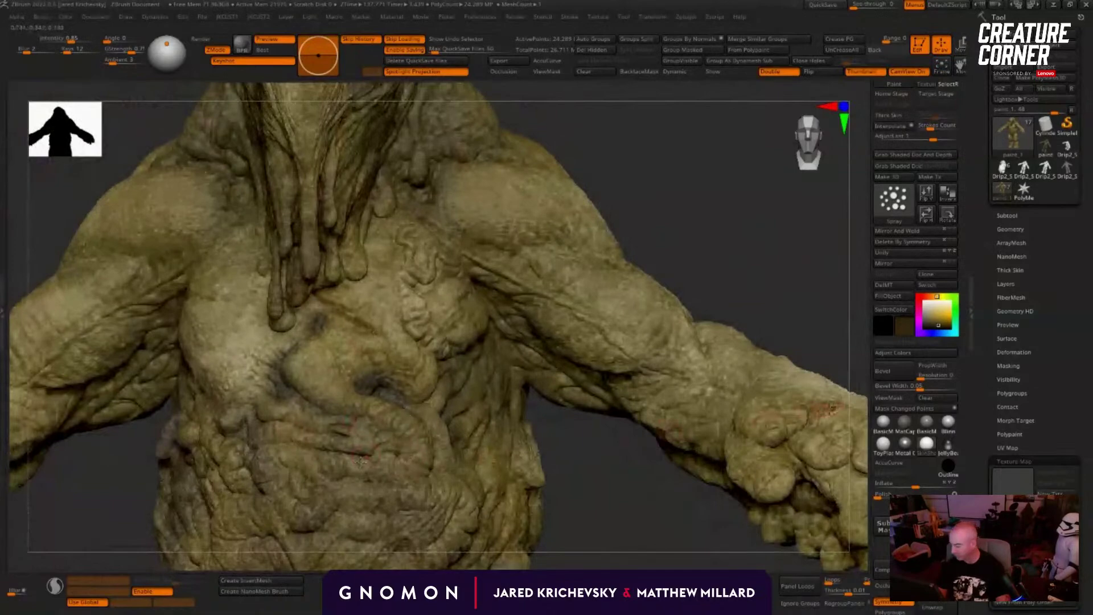
pyautogui.moveTo(266, 406); pyautogui.dragTo(262, 413)
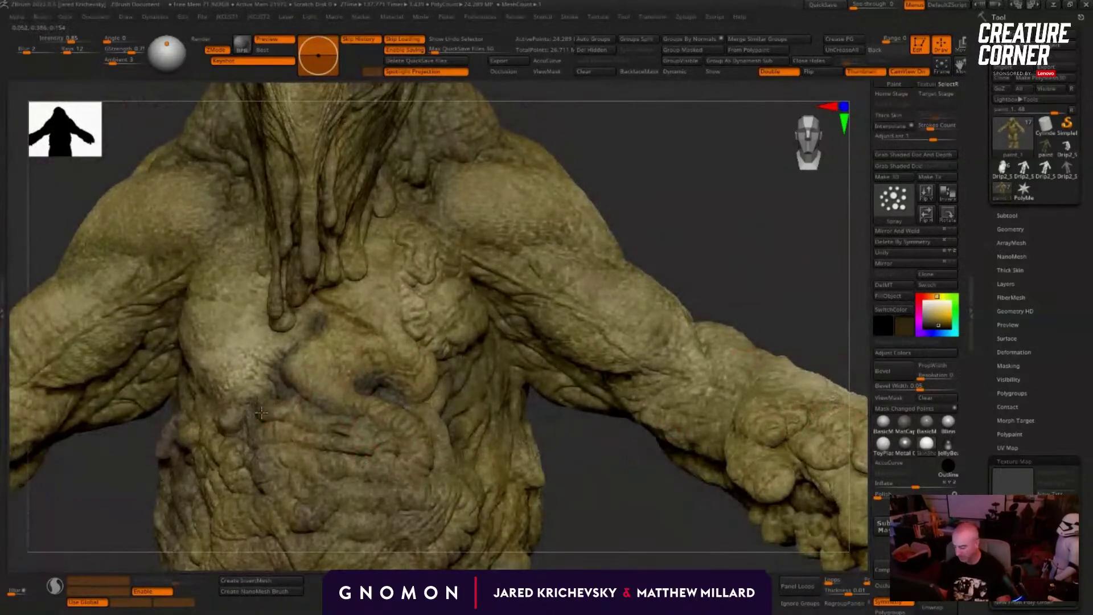
pyautogui.press('s')
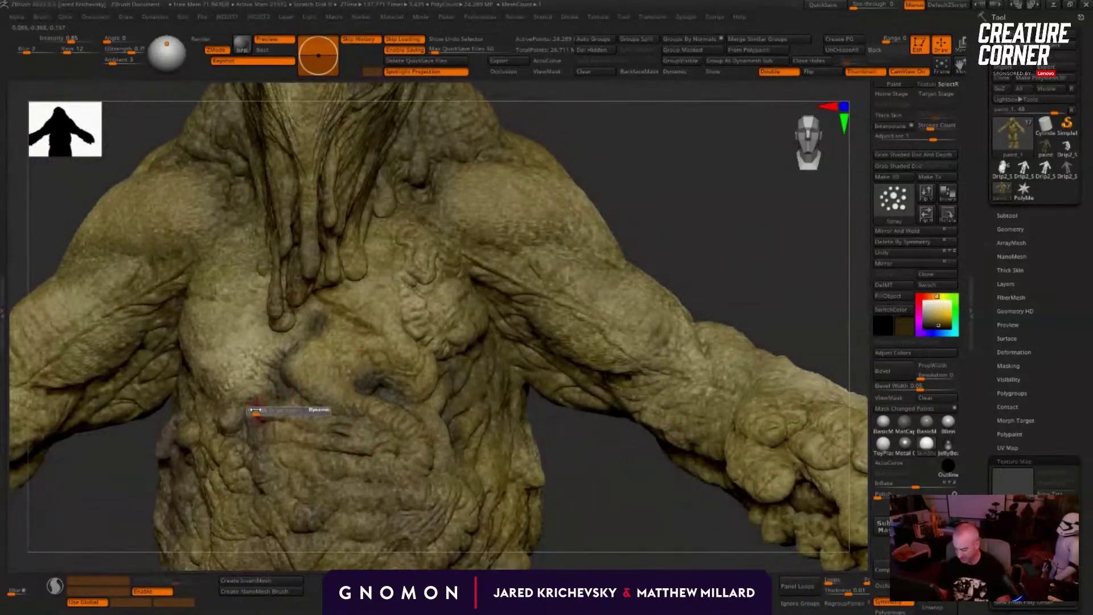
pyautogui.moveTo(70, 523); pyautogui.dragTo(119, 521)
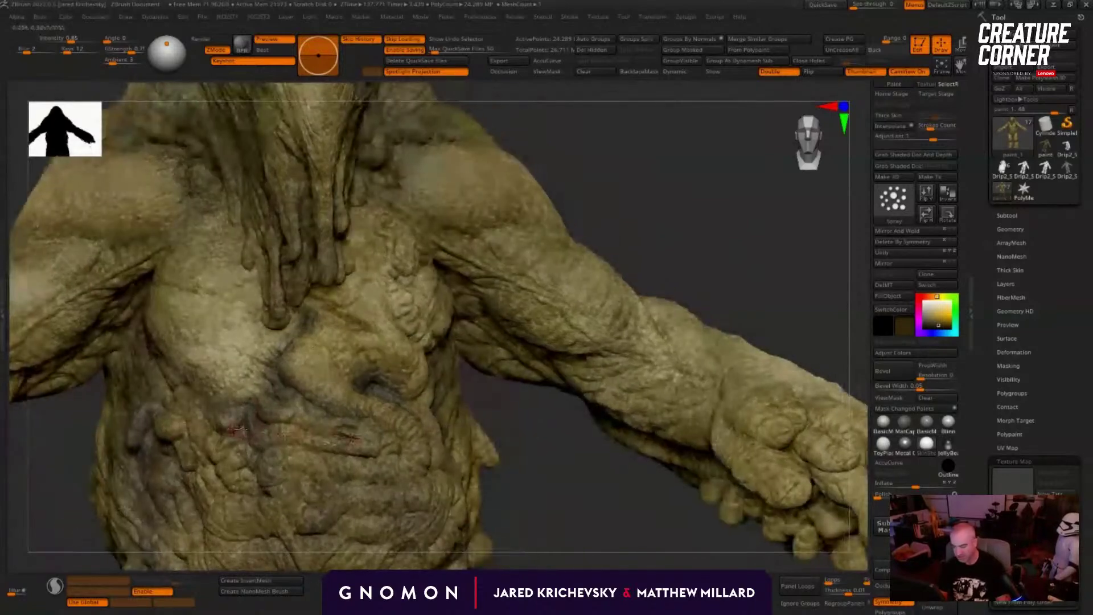
pyautogui.moveTo(537, 495)
pyautogui.mouseDown()
pyautogui.moveTo(529, 505)
pyautogui.moveTo(403, 452)
pyautogui.moveTo(271, 449)
pyautogui.mouseUp()
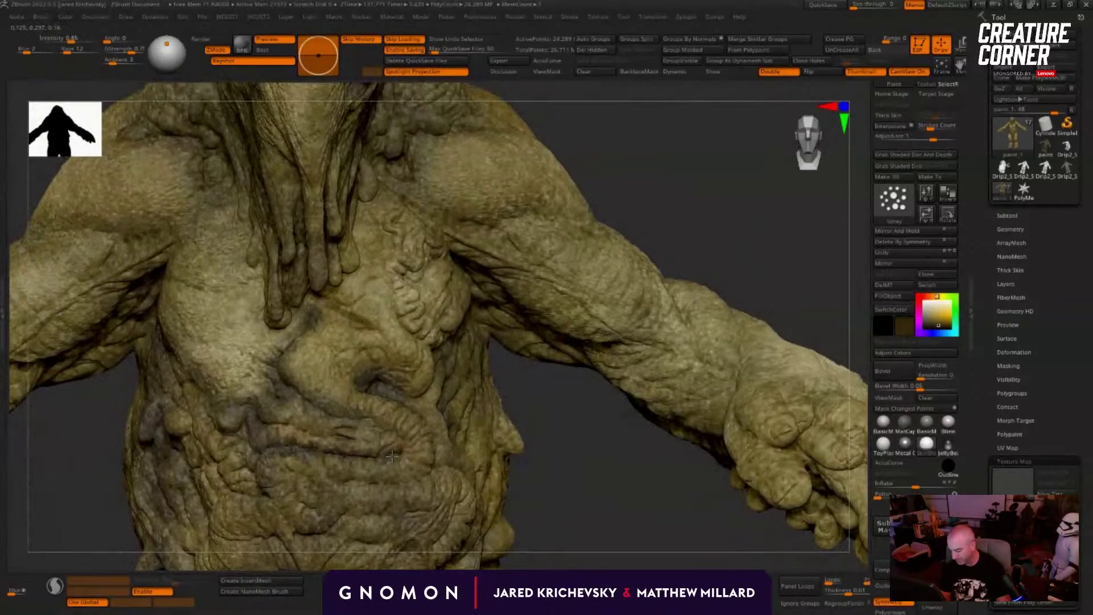
pyautogui.moveTo(566, 467); pyautogui.dragTo(820, 437)
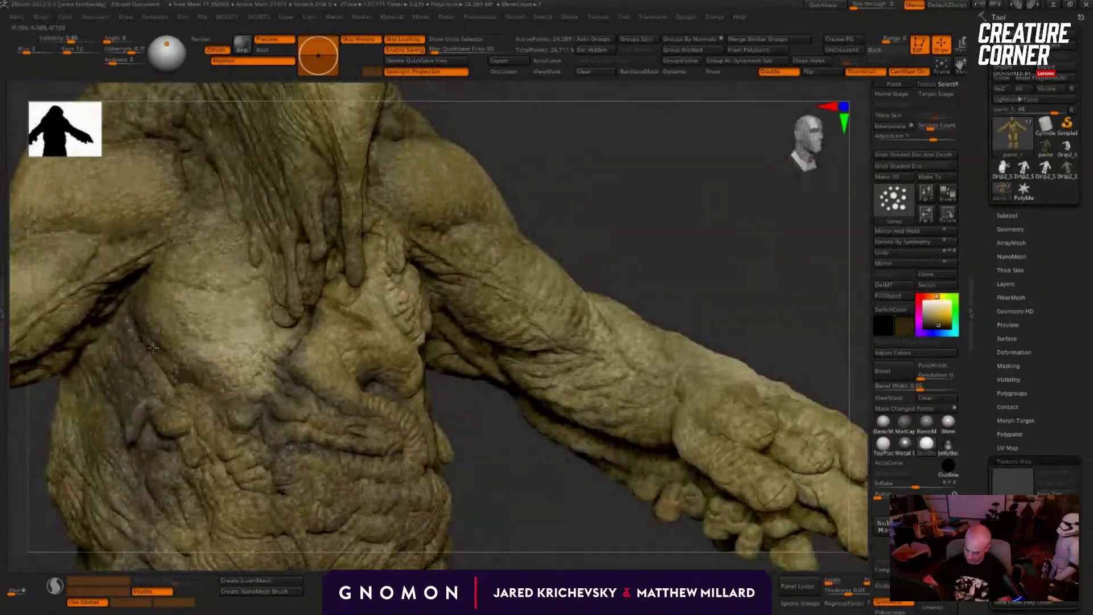
pyautogui.keyDown('alt'); pyautogui.moveTo(492, 471); pyautogui.dragTo(493, 533); pyautogui.keyUp('alt')
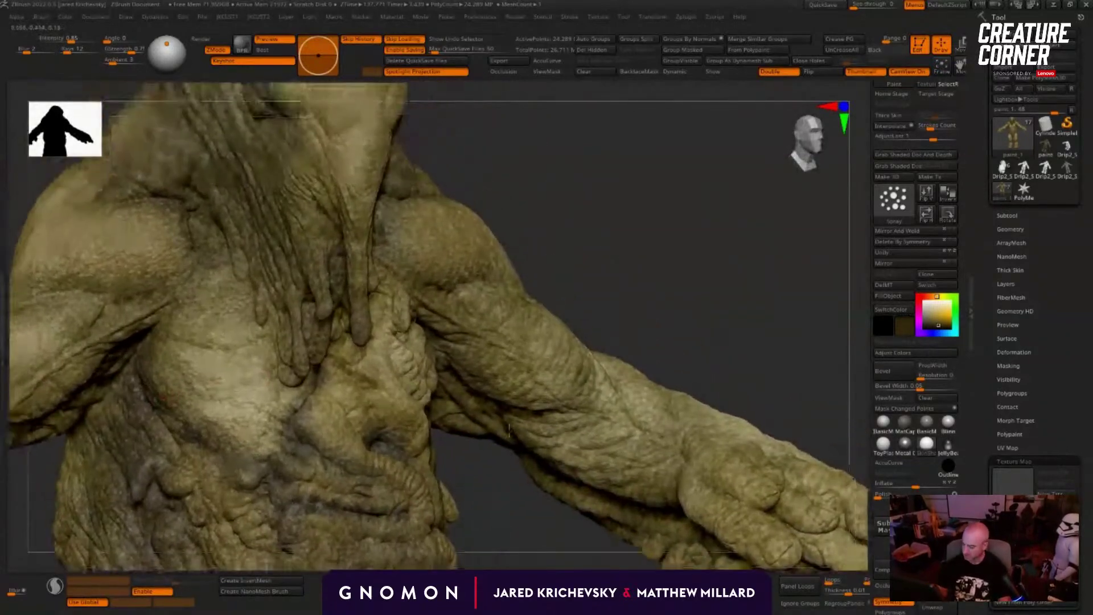
# Step: Spray dark olive-brown shading around the eye socket and the wrinkles beneath it, redoing the overly dark first pass
pyautogui.moveTo(489, 228); pyautogui.dragTo(522, 199)
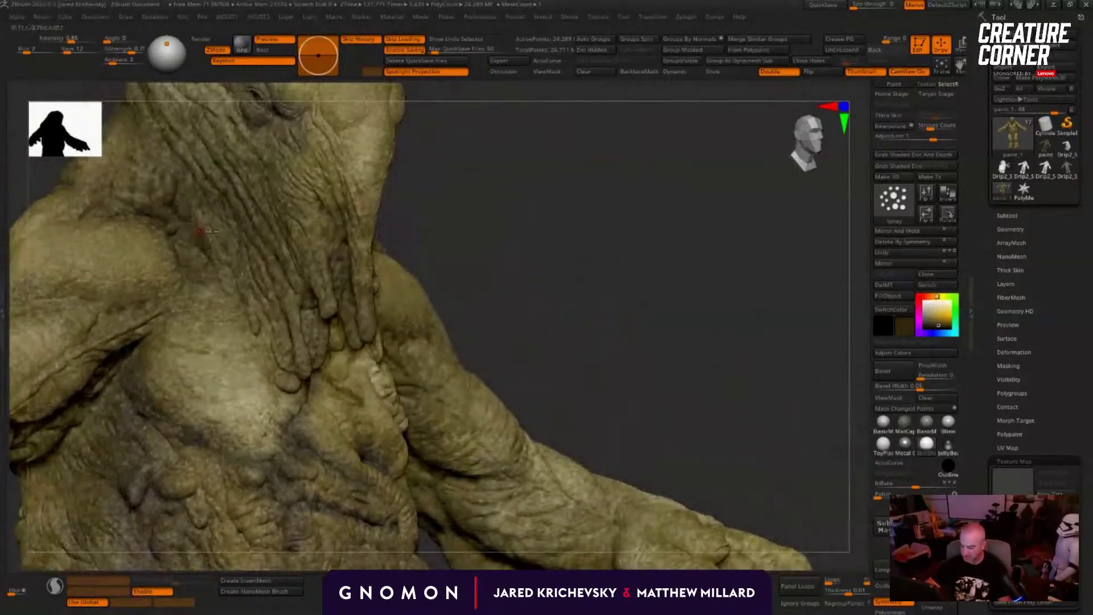
pyautogui.moveTo(194, 228); pyautogui.dragTo(542, 330)
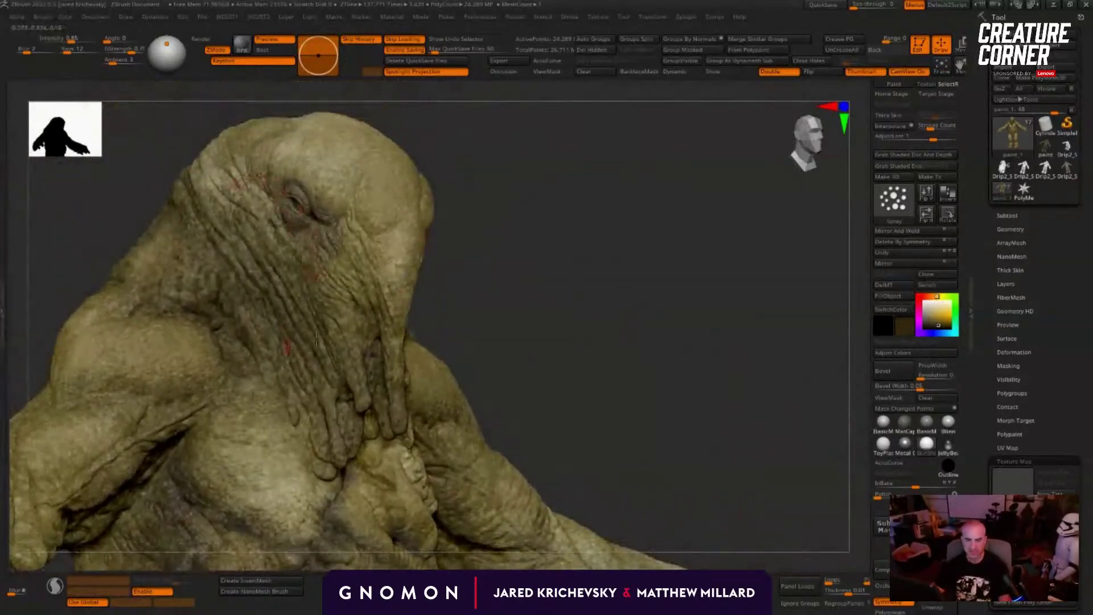
pyautogui.moveTo(529, 267); pyautogui.dragTo(559, 263)
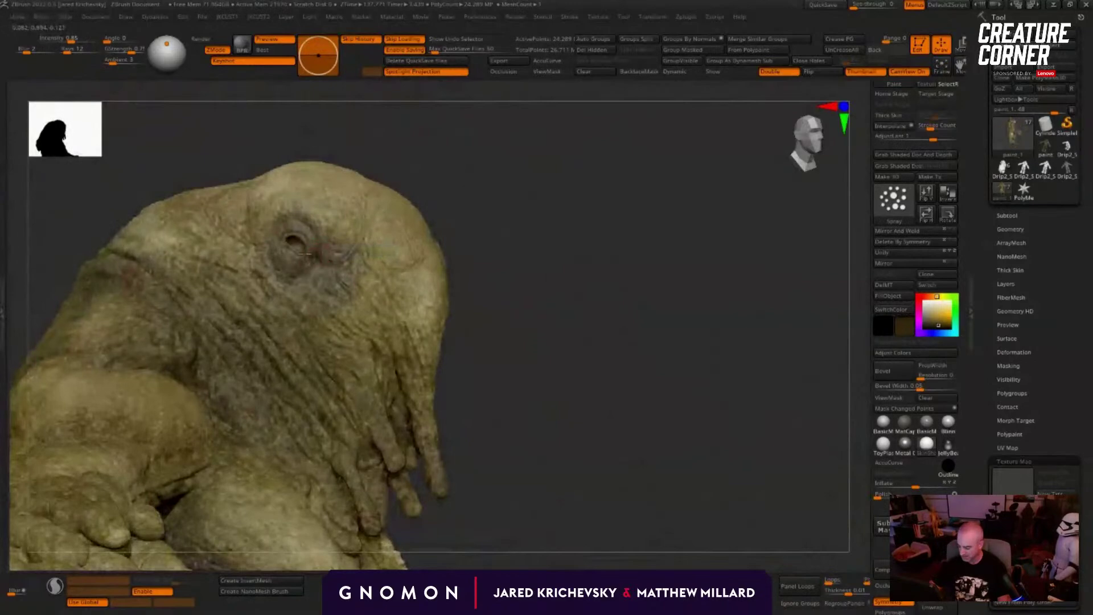
pyautogui.moveTo(303, 254)
pyautogui.mouseDown()
pyautogui.moveTo(285, 228)
pyautogui.moveTo(305, 230)
pyautogui.mouseUp()
pyautogui.press('ctrl')
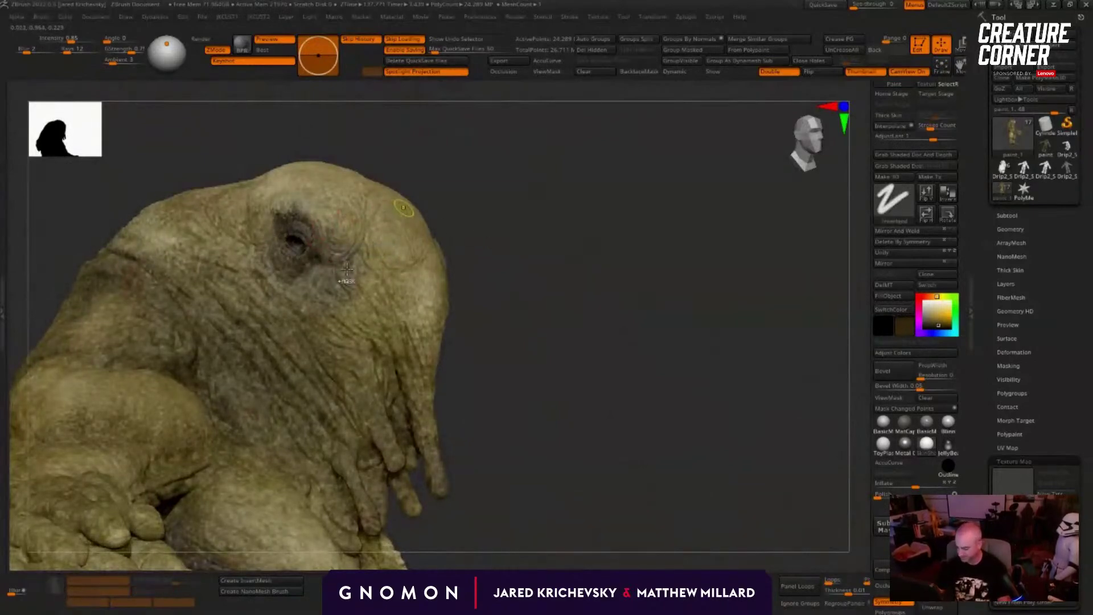
pyautogui.hotkey('ctrl', 'z')
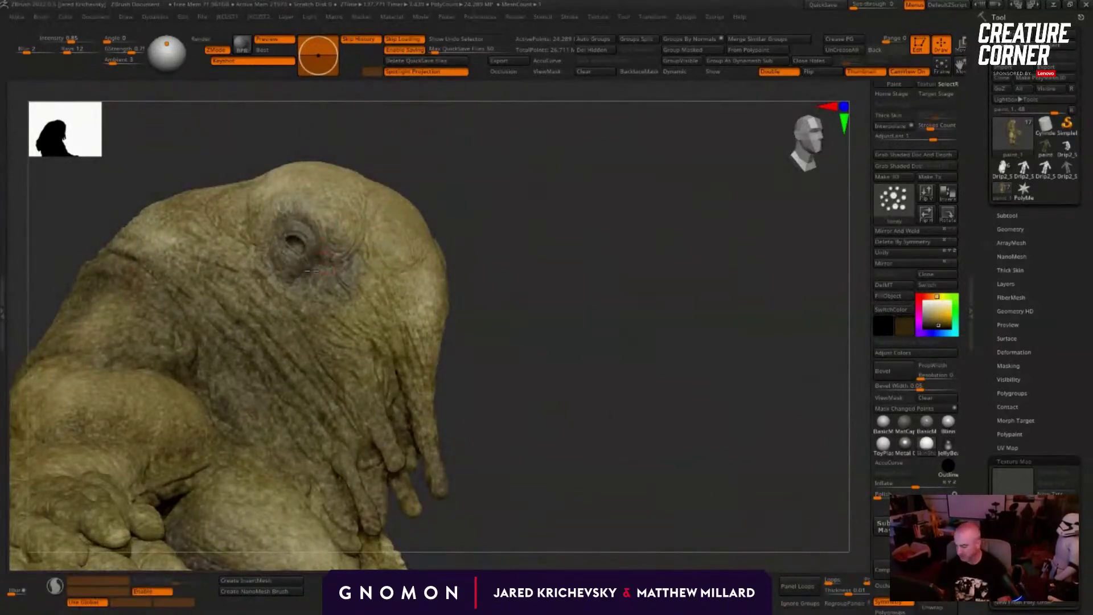
pyautogui.moveTo(324, 263)
pyautogui.mouseDown()
pyautogui.moveTo(354, 268)
pyautogui.moveTo(375, 194)
pyautogui.mouseUp()
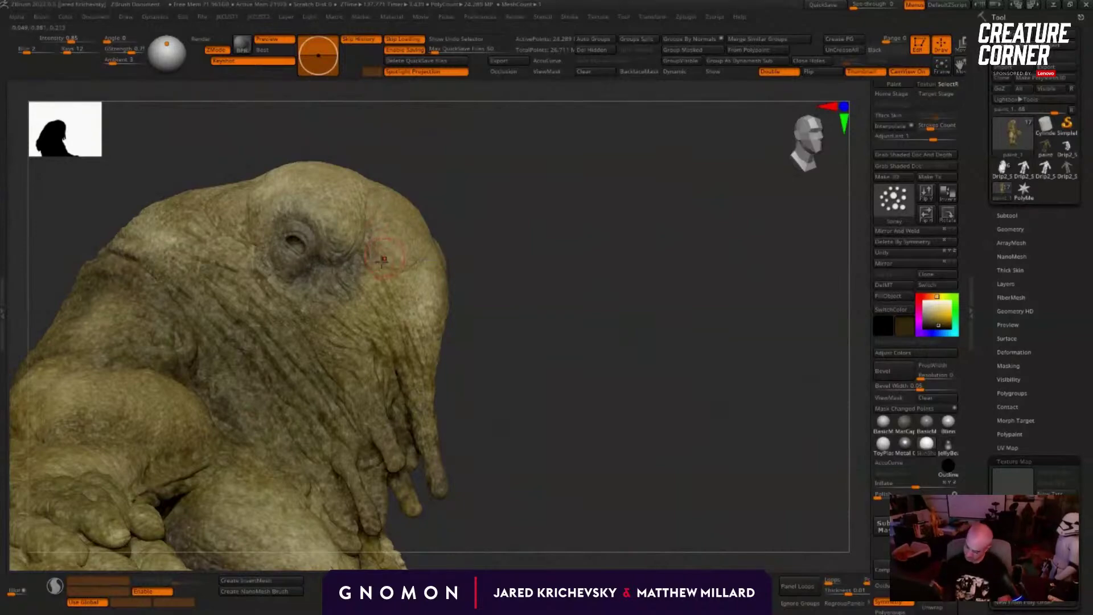
# Step: Shade the crease between the front face tentacles dark brown, then soften it with an olive sampled from the skin
pyautogui.moveTo(383, 259)
pyautogui.mouseDown()
pyautogui.moveTo(377, 288)
pyautogui.moveTo(398, 350)
pyautogui.mouseUp()
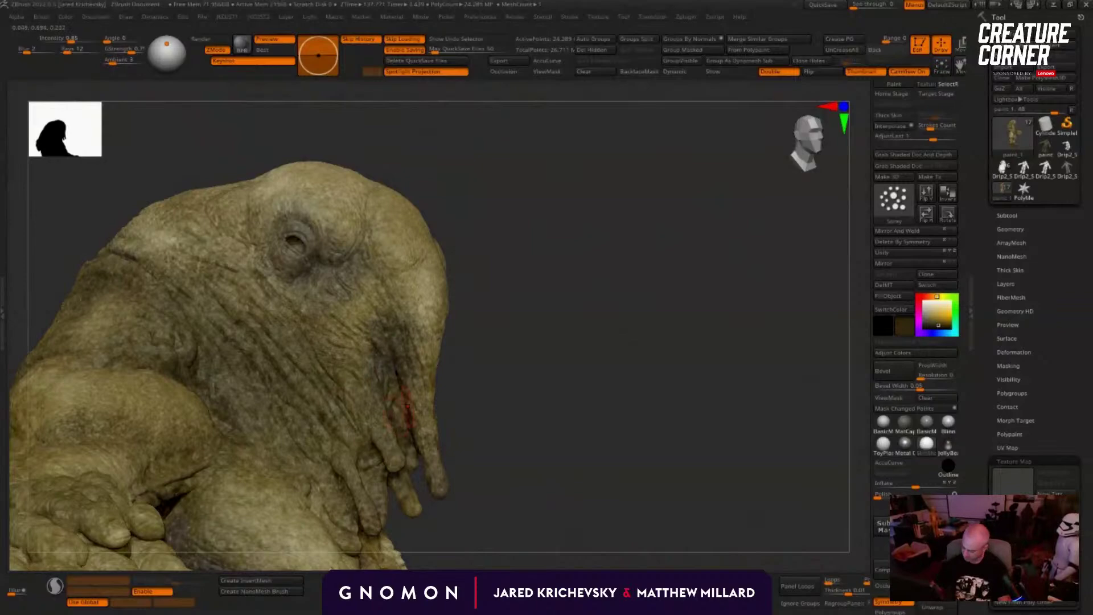
pyautogui.moveTo(486, 327); pyautogui.dragTo(453, 326)
pyautogui.press('c')
pyautogui.moveTo(374, 295)
pyautogui.mouseDown()
pyautogui.moveTo(369, 318)
pyautogui.moveTo(381, 317)
pyautogui.moveTo(393, 362)
pyautogui.mouseUp()
pyautogui.moveTo(398, 367); pyautogui.dragTo(373, 373, button='right')
# Step: Choose a saturated ochre, resize the brush and spray it over the front face tentacles down to their tips
pyautogui.press('s')
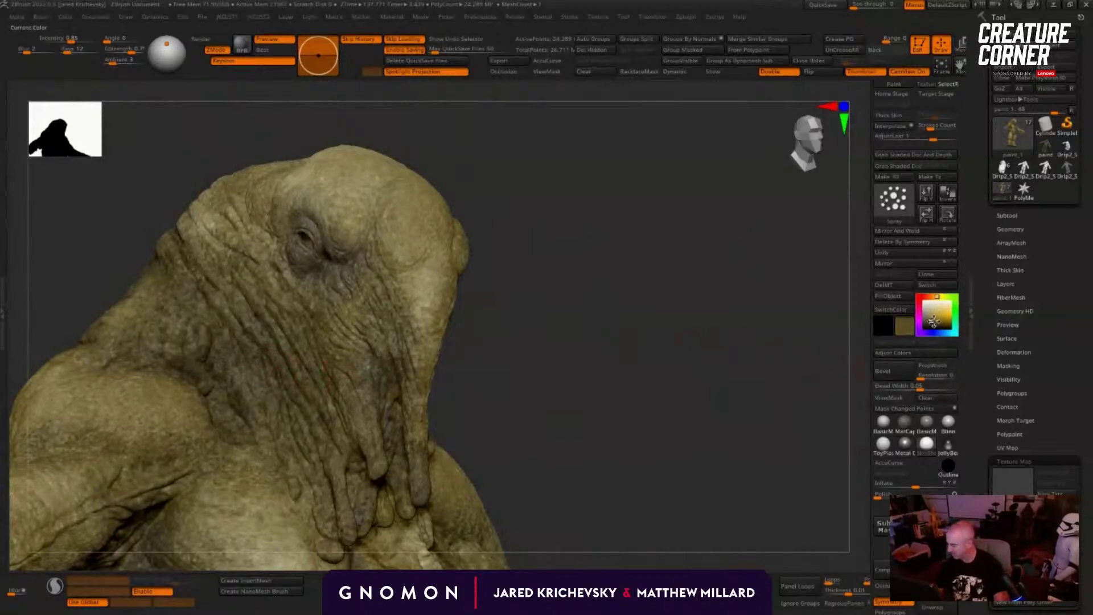
pyautogui.moveTo(935, 321); pyautogui.dragTo(938, 322)
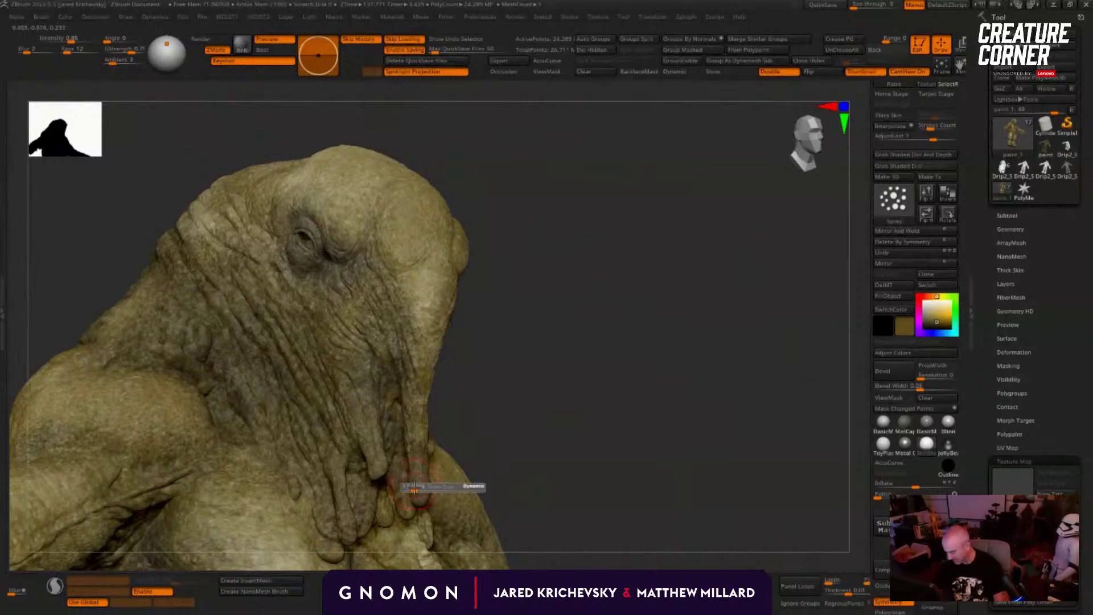
pyautogui.moveTo(561, 403); pyautogui.dragTo(627, 377)
pyautogui.moveTo(948, 317); pyautogui.dragTo(947, 322)
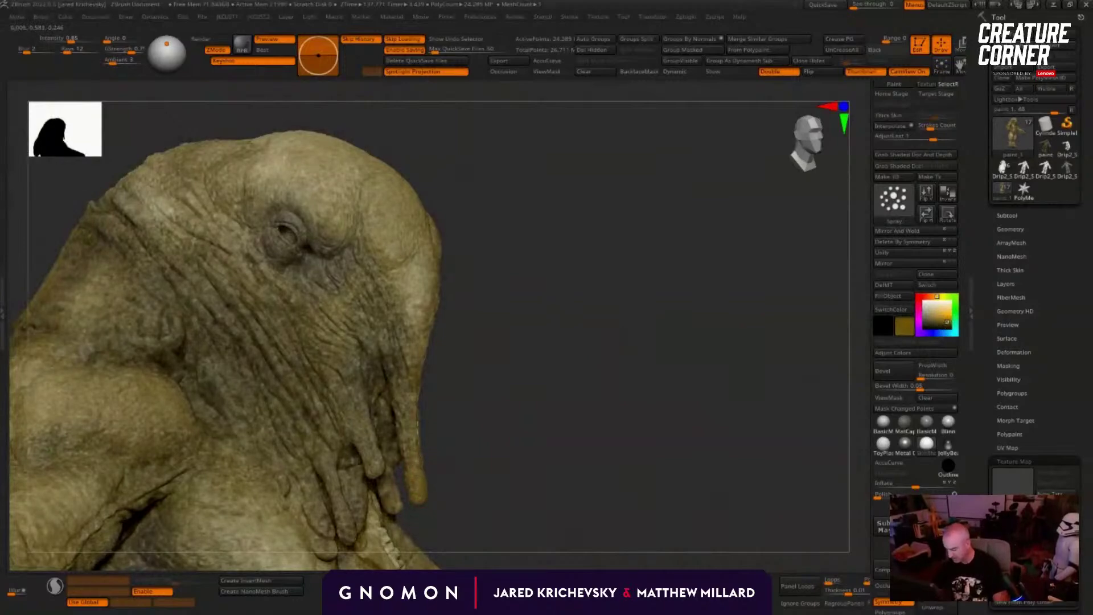
pyautogui.moveTo(444, 387); pyautogui.dragTo(376, 467)
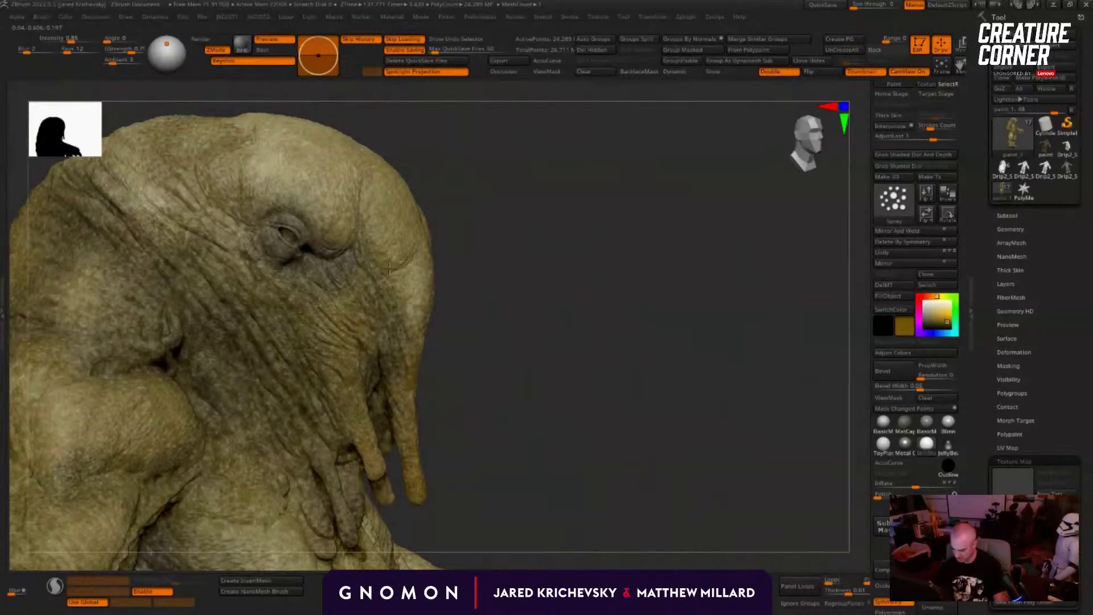
pyautogui.moveTo(415, 333); pyautogui.dragTo(387, 439)
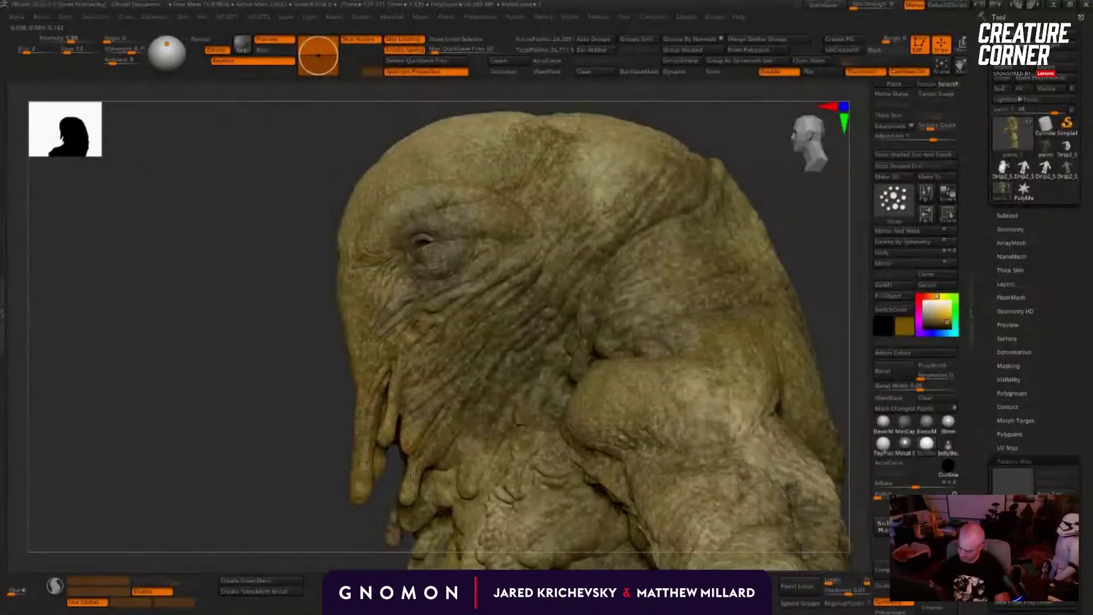
# Step: Carry the ochre onto the remaining face tentacles, switching to a darker ochre-brown for the cheek and neck drips
pyautogui.moveTo(333, 528); pyautogui.dragTo(682, 530)
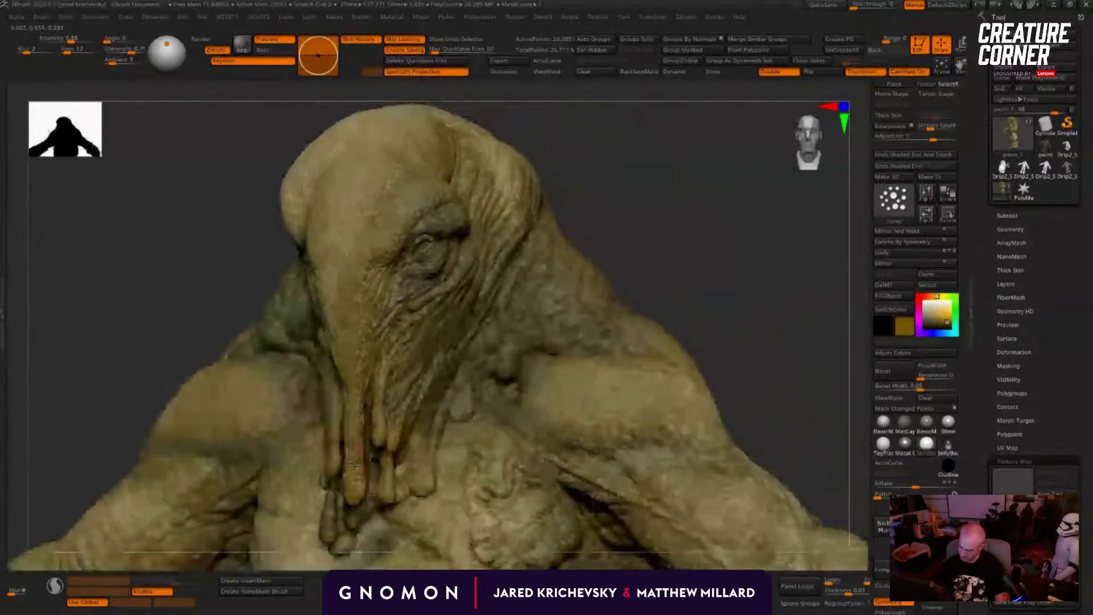
pyautogui.moveTo(649, 278); pyautogui.dragTo(599, 270)
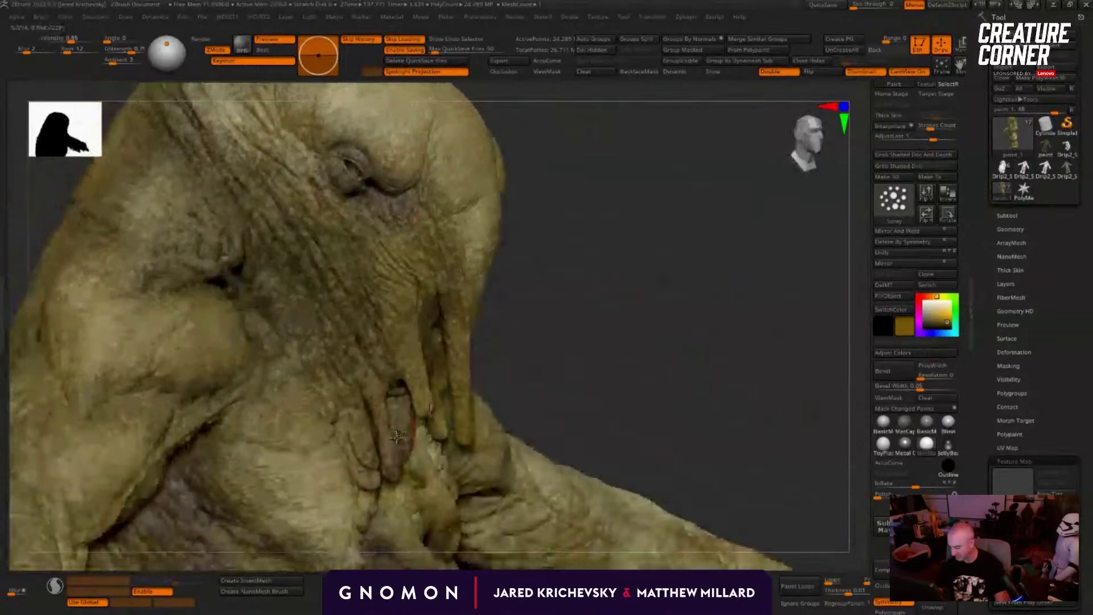
pyautogui.moveTo(401, 456); pyautogui.dragTo(470, 391)
pyautogui.moveTo(161, 391); pyautogui.dragTo(122, 374)
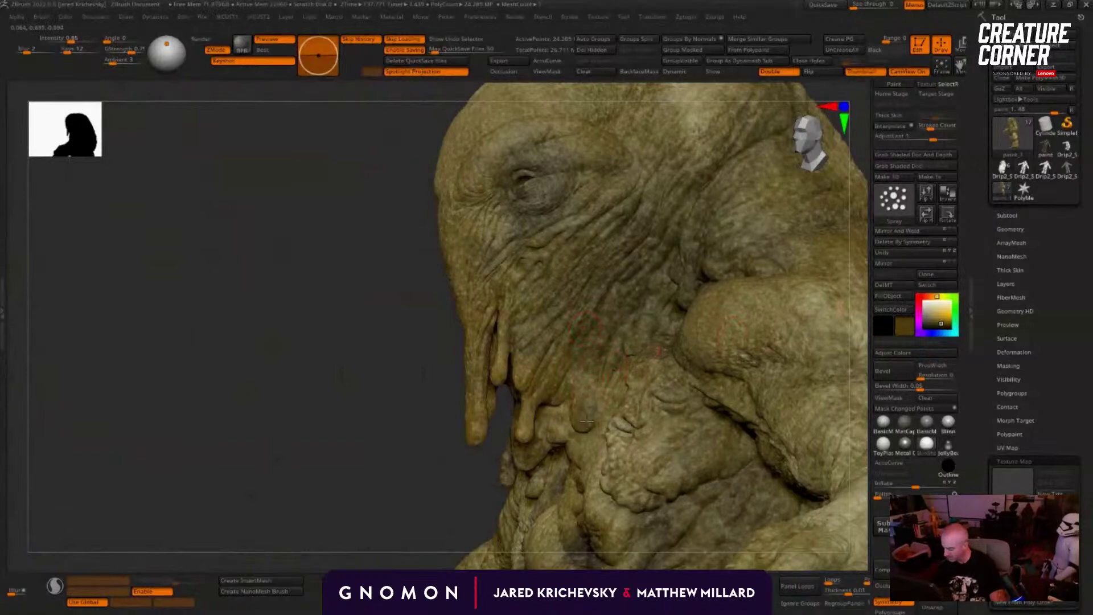
pyautogui.moveTo(593, 373)
pyautogui.mouseDown()
pyautogui.moveTo(551, 424)
pyautogui.moveTo(568, 430)
pyautogui.mouseUp()
pyautogui.press('s')
pyautogui.moveTo(355, 411); pyautogui.dragTo(735, 368)
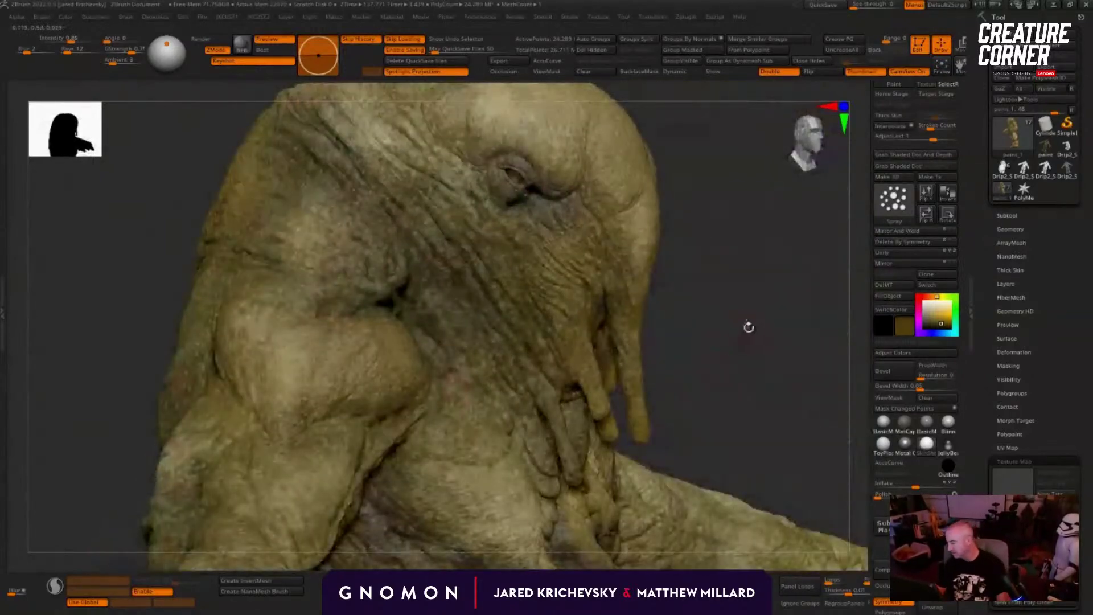
# Step: Spray ochre-brown mottling over the temple, the inner eye corner and the top of the head
pyautogui.moveTo(749, 325); pyautogui.dragTo(262, 212)
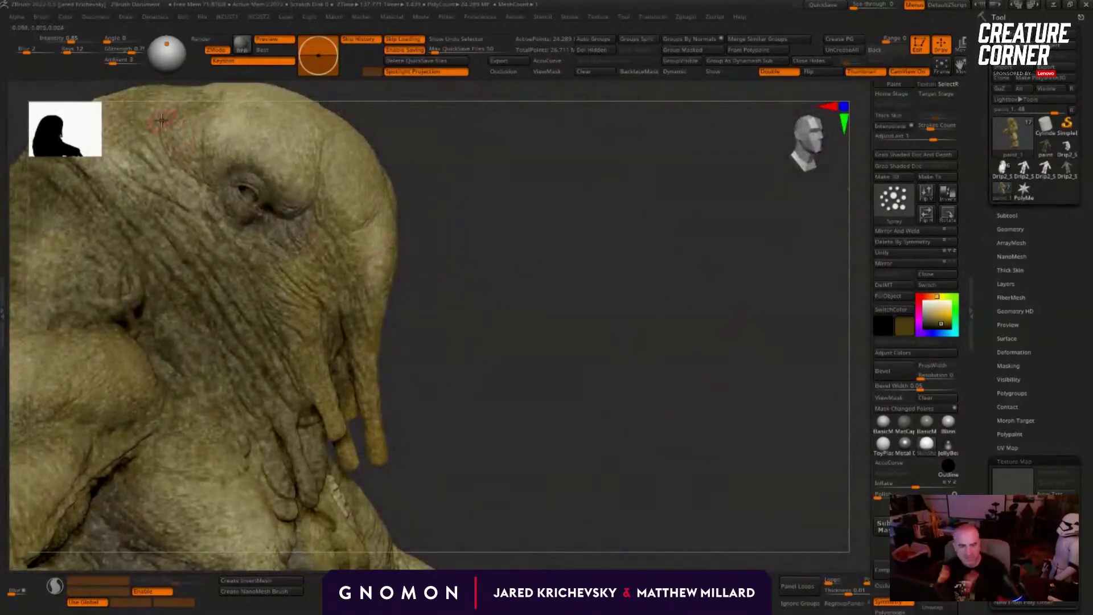
pyautogui.moveTo(480, 246)
pyautogui.mouseDown()
pyautogui.moveTo(500, 200)
pyautogui.moveTo(259, 191)
pyautogui.moveTo(240, 165)
pyautogui.moveTo(288, 214)
pyautogui.moveTo(197, 121)
pyautogui.moveTo(275, 195)
pyautogui.mouseUp()
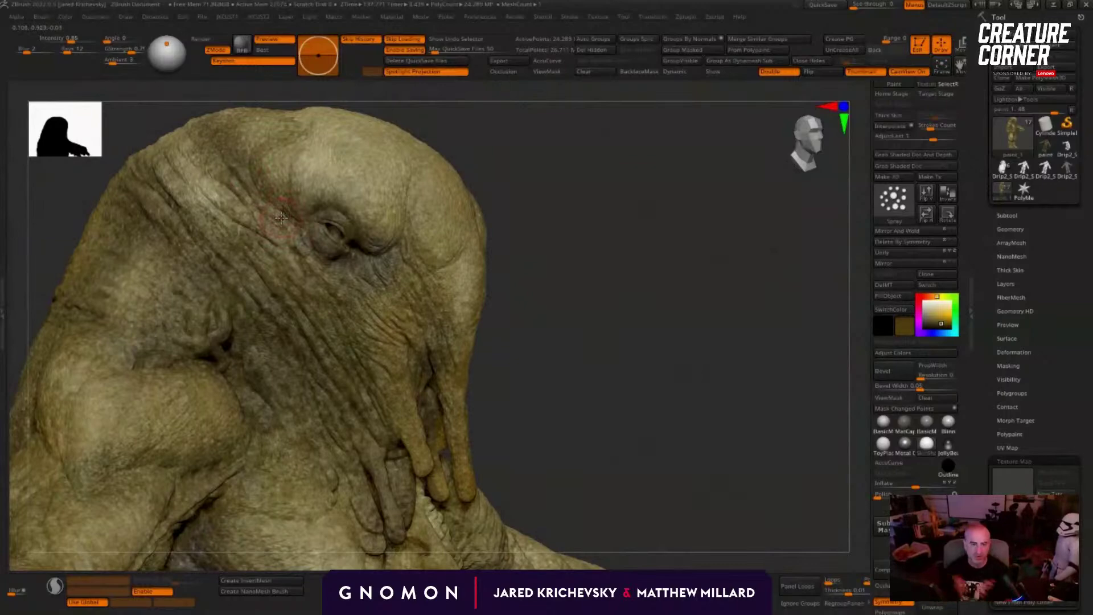
pyautogui.moveTo(530, 255); pyautogui.dragTo(555, 242)
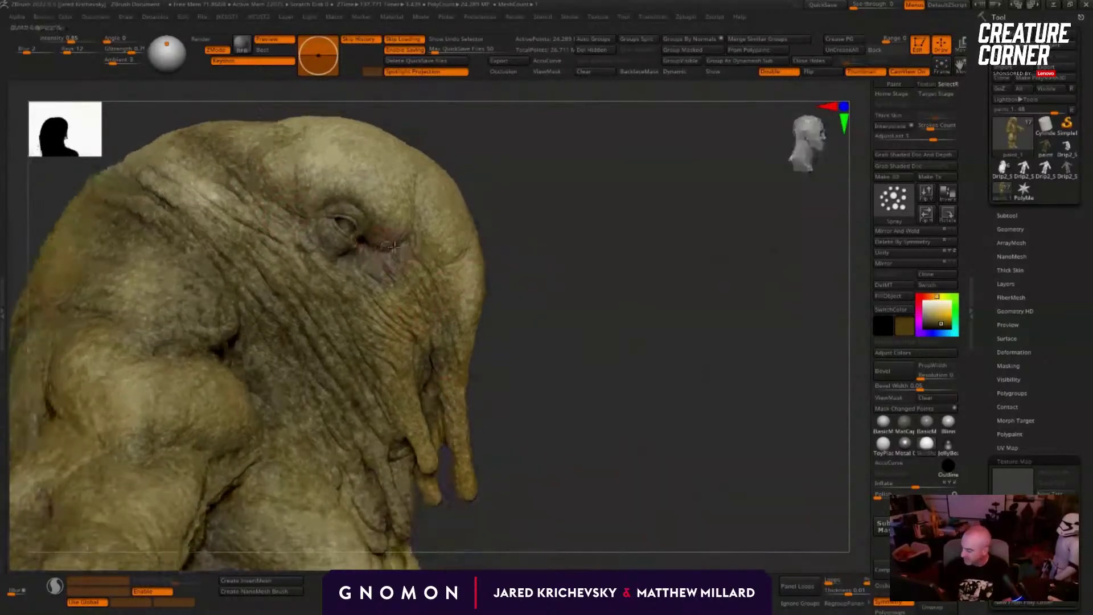
pyautogui.moveTo(397, 250); pyautogui.dragTo(421, 159)
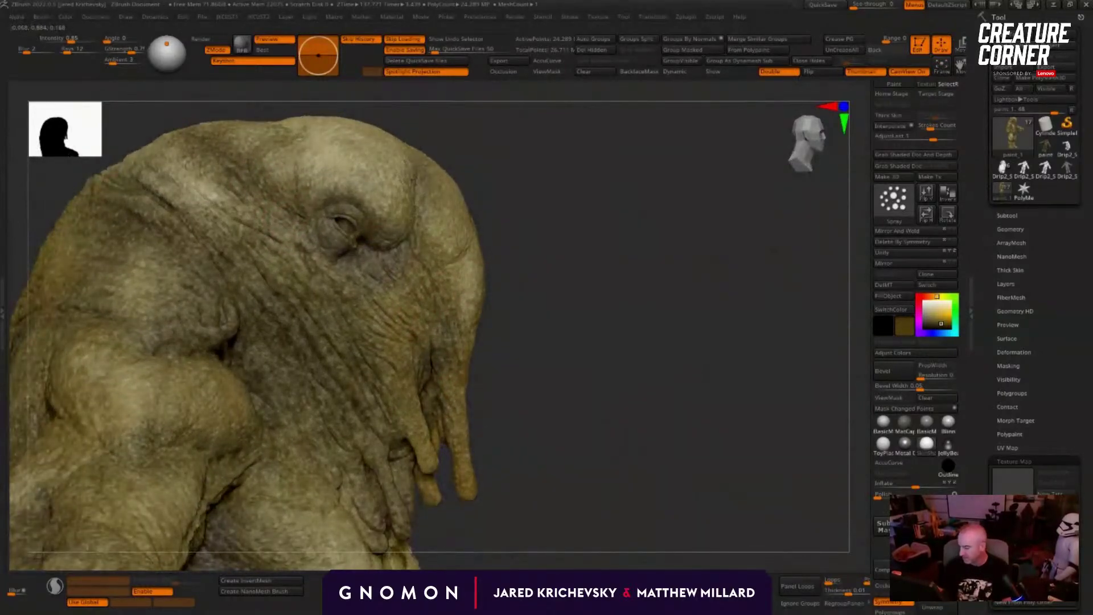
pyautogui.moveTo(300, 129); pyautogui.dragTo(408, 157)
pyautogui.moveTo(495, 169)
pyautogui.mouseDown()
pyautogui.moveTo(389, 161)
pyautogui.moveTo(405, 166)
pyautogui.mouseUp()
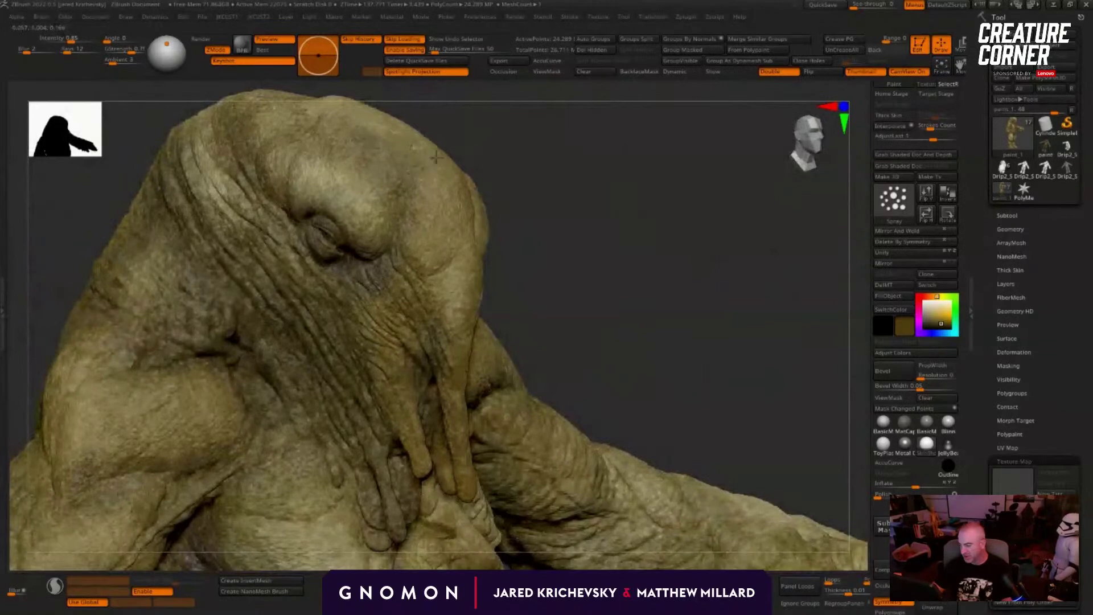
# Step: Spray brown mottling around the forehead ridge and the edges of the swollen brow
pyautogui.moveTo(454, 199)
pyautogui.mouseDown()
pyautogui.moveTo(466, 236)
pyautogui.moveTo(459, 261)
pyautogui.moveTo(427, 263)
pyautogui.mouseUp()
pyautogui.moveTo(559, 249)
pyautogui.mouseDown()
pyautogui.moveTo(546, 279)
pyautogui.moveTo(554, 264)
pyautogui.mouseUp()
pyautogui.moveTo(288, 238); pyautogui.dragTo(301, 215)
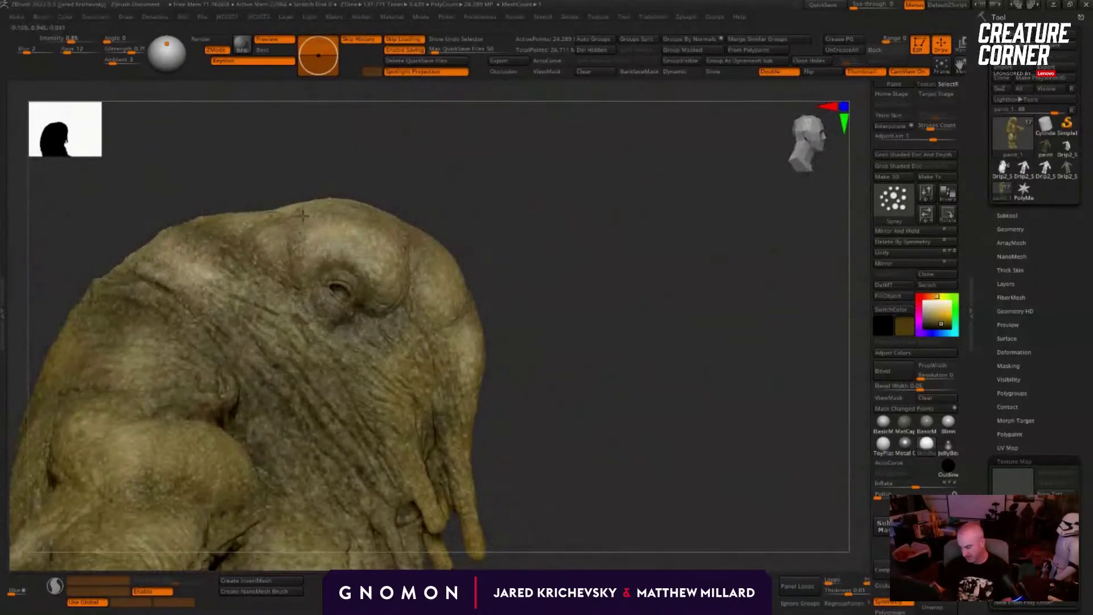
pyautogui.moveTo(434, 191); pyautogui.dragTo(411, 219)
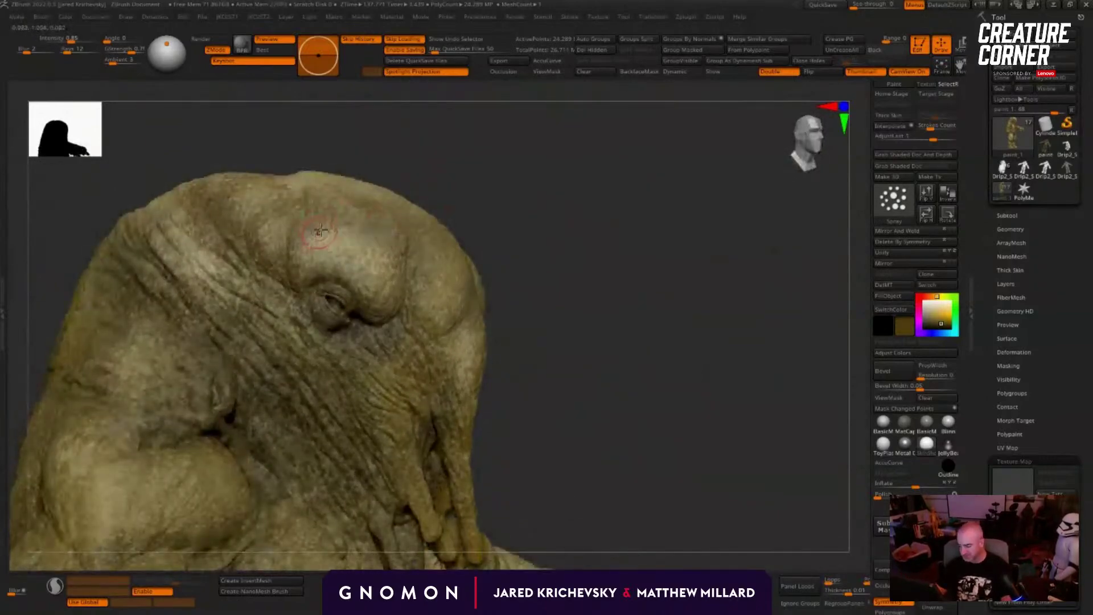
pyautogui.moveTo(322, 232)
pyautogui.mouseDown()
pyautogui.moveTo(305, 256)
pyautogui.moveTo(343, 234)
pyautogui.mouseUp()
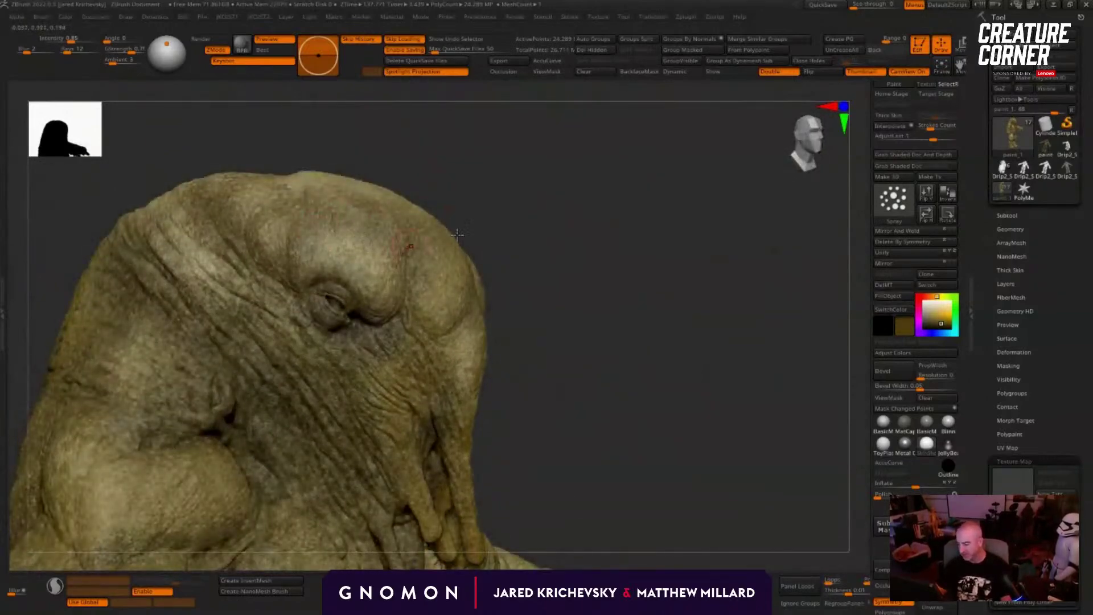
pyautogui.moveTo(457, 234)
pyautogui.mouseDown()
pyautogui.moveTo(531, 251)
pyautogui.moveTo(362, 277)
pyautogui.mouseUp()
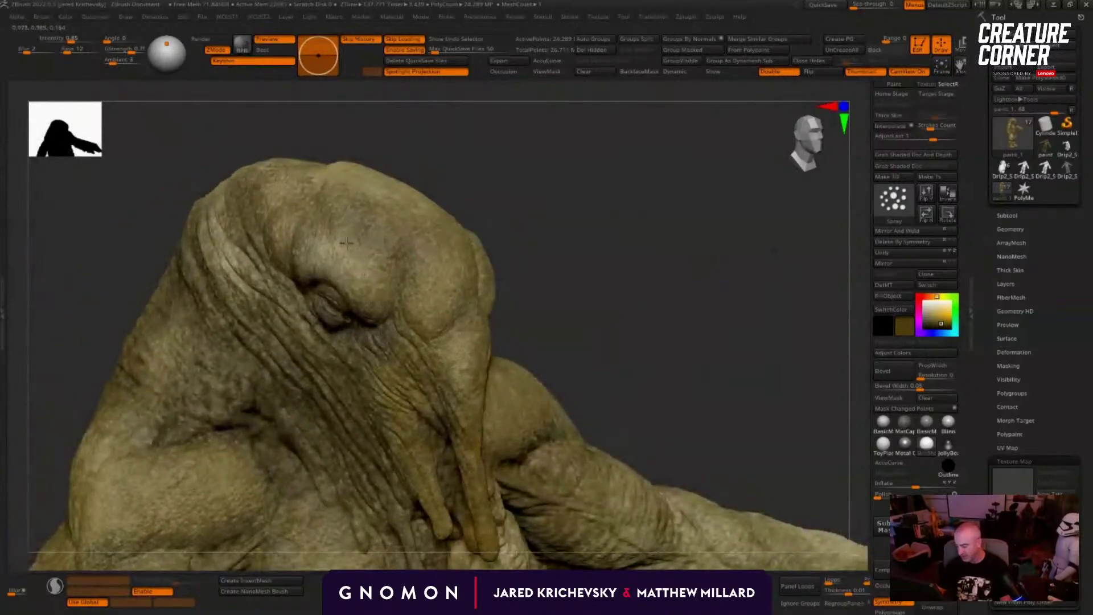
# Step: Switch to a pale tan, resize the brush and spray light highlights across the brow bulge and forehead
pyautogui.moveTo(545, 247); pyautogui.dragTo(345, 263)
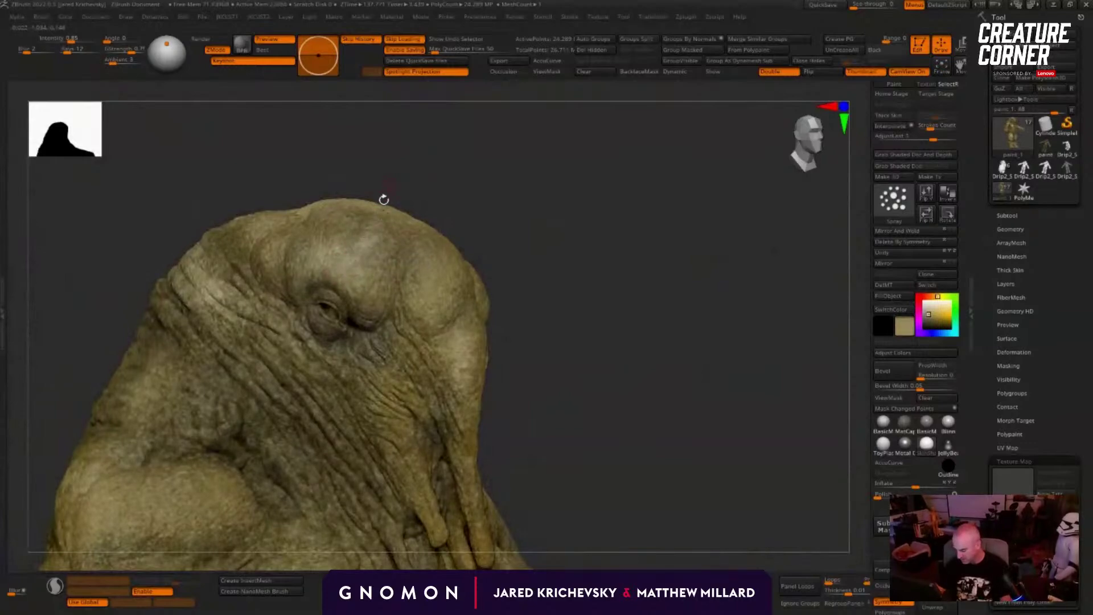
pyautogui.keyDown('ctrl'); pyautogui.moveTo(536, 164); pyautogui.dragTo(355, 248); pyautogui.keyUp('ctrl')
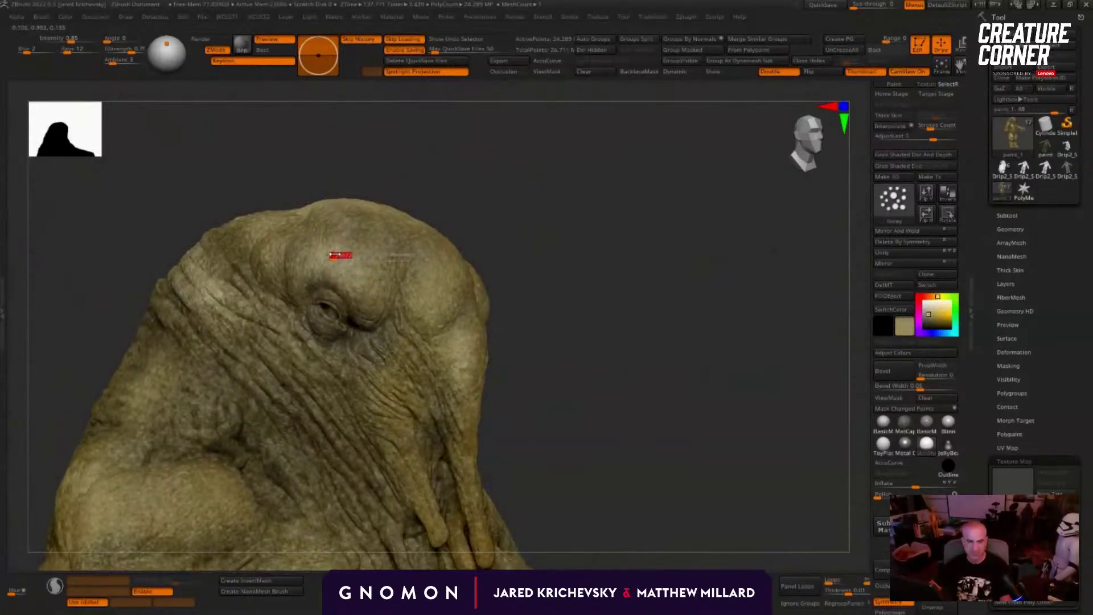
pyautogui.moveTo(363, 256)
pyautogui.mouseDown()
pyautogui.moveTo(388, 232)
pyautogui.moveTo(420, 231)
pyautogui.mouseUp()
pyautogui.moveTo(485, 220); pyautogui.dragTo(473, 218)
pyautogui.moveTo(501, 263); pyautogui.dragTo(505, 319)
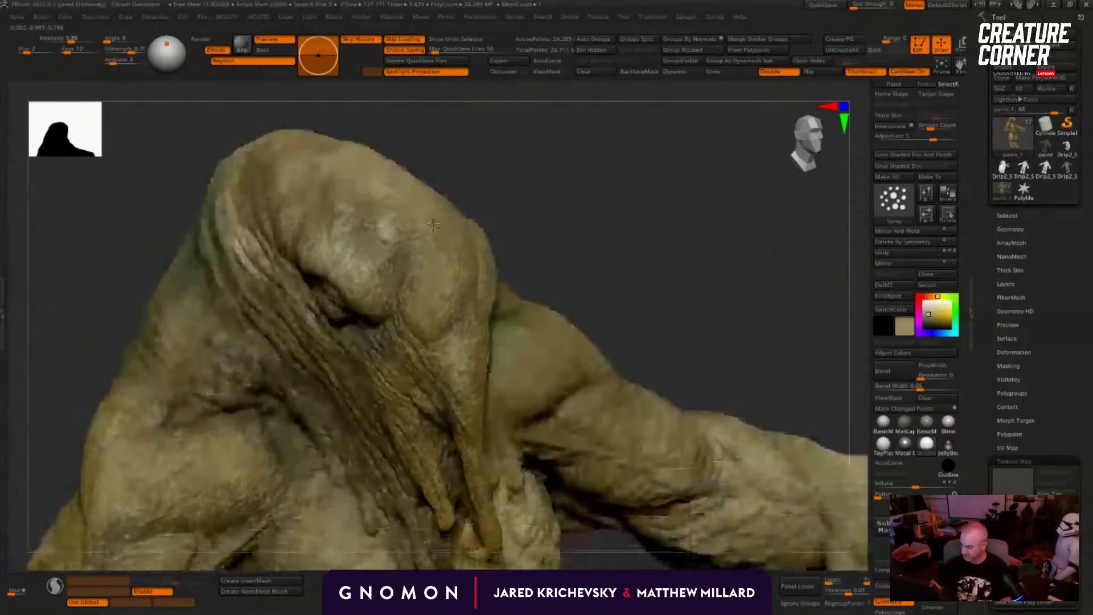
# Step: Sample tan and ochre tones from the skin and spray them over the brow bulge and the area below the eye
pyautogui.press('c')
pyautogui.moveTo(374, 223); pyautogui.dragTo(403, 252)
pyautogui.moveTo(504, 273); pyautogui.dragTo(516, 219)
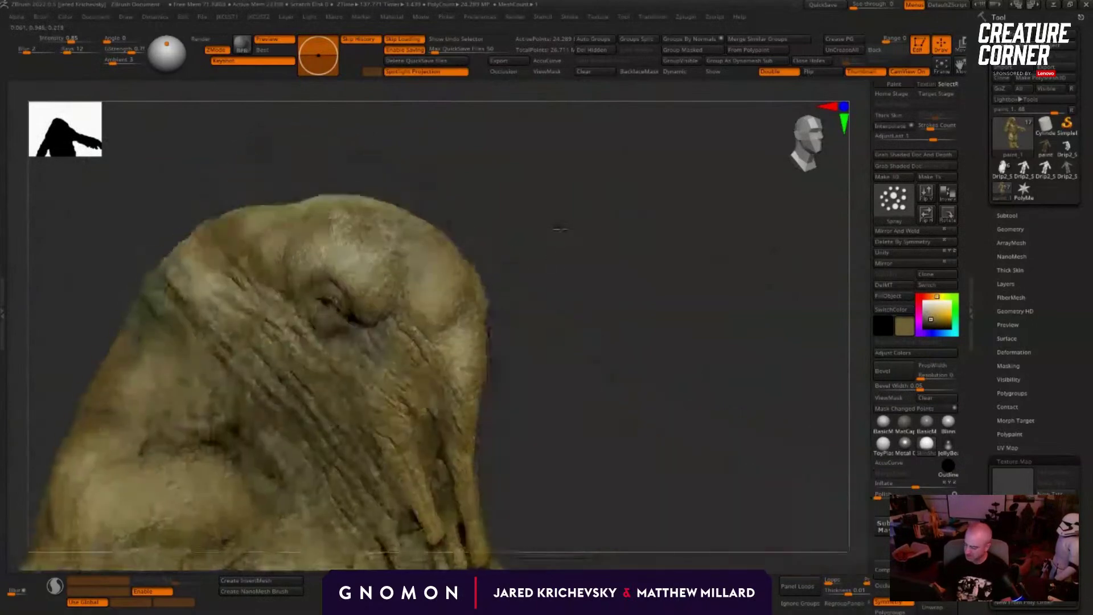
pyautogui.press('c')
pyautogui.press('c')
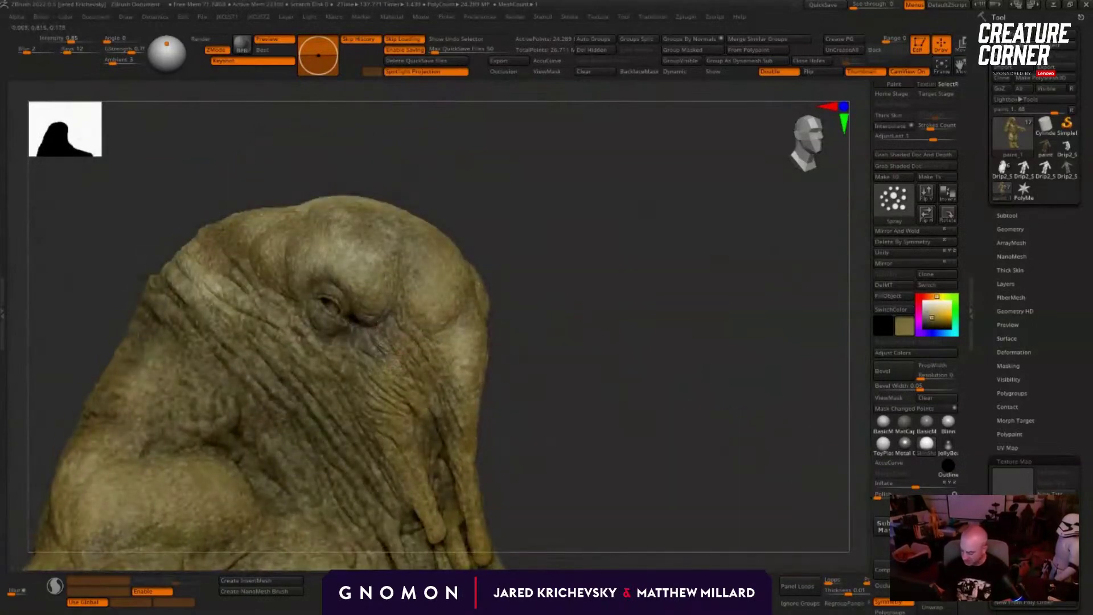
pyautogui.moveTo(374, 365); pyautogui.dragTo(336, 341)
pyautogui.moveTo(485, 310); pyautogui.dragTo(499, 276)
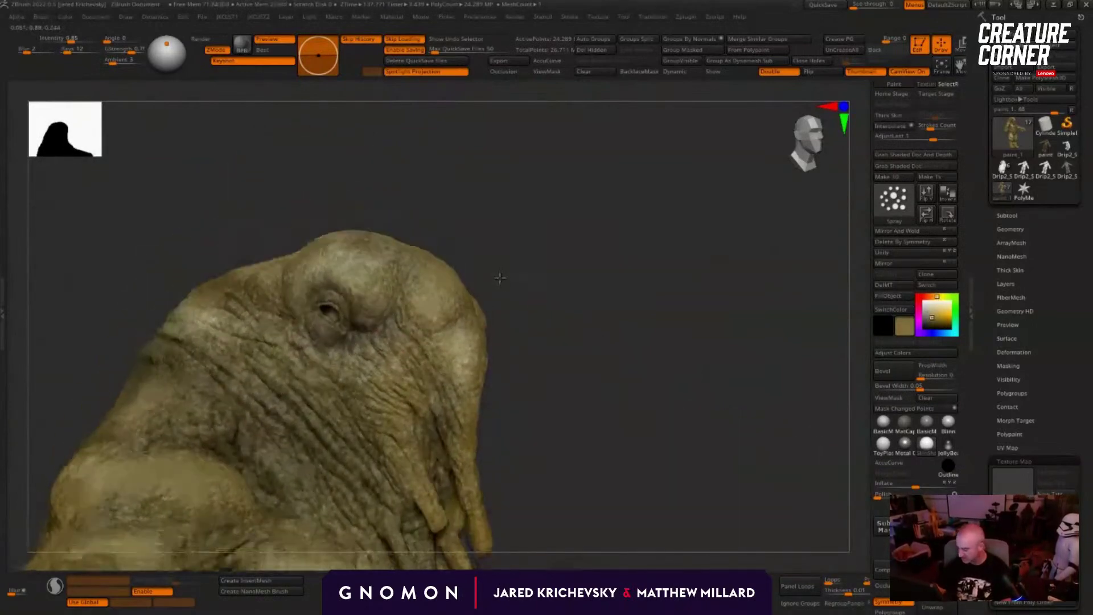
# Step: Sample a dark brown and spray it around the eye socket, across the temple and over the forehead ridge
pyautogui.press('c')
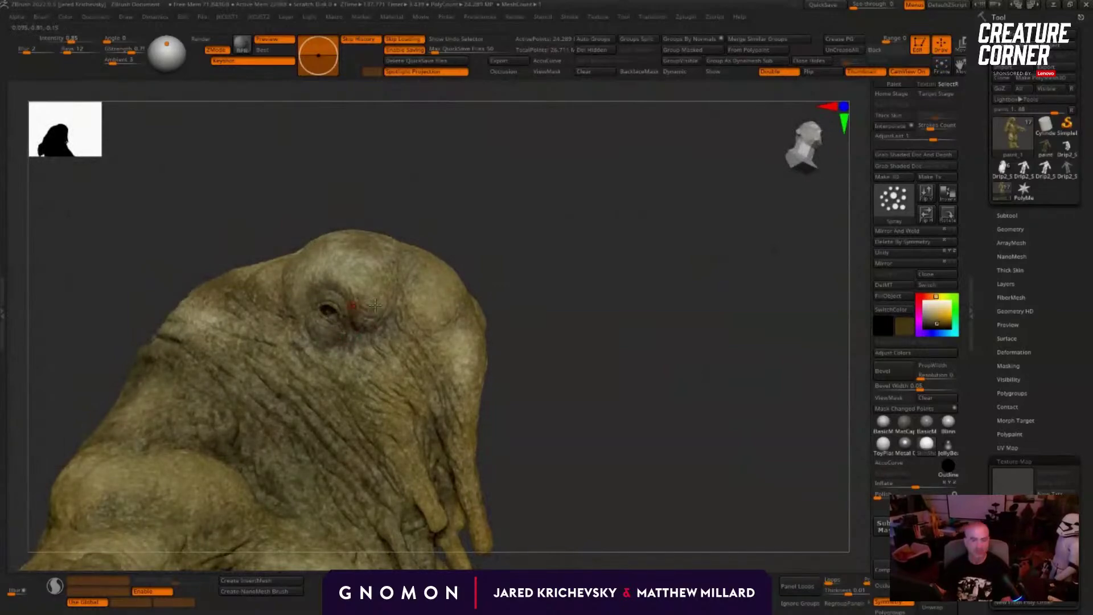
pyautogui.moveTo(545, 326)
pyautogui.mouseDown()
pyautogui.moveTo(549, 301)
pyautogui.moveTo(507, 340)
pyautogui.moveTo(536, 342)
pyautogui.moveTo(541, 331)
pyautogui.mouseUp()
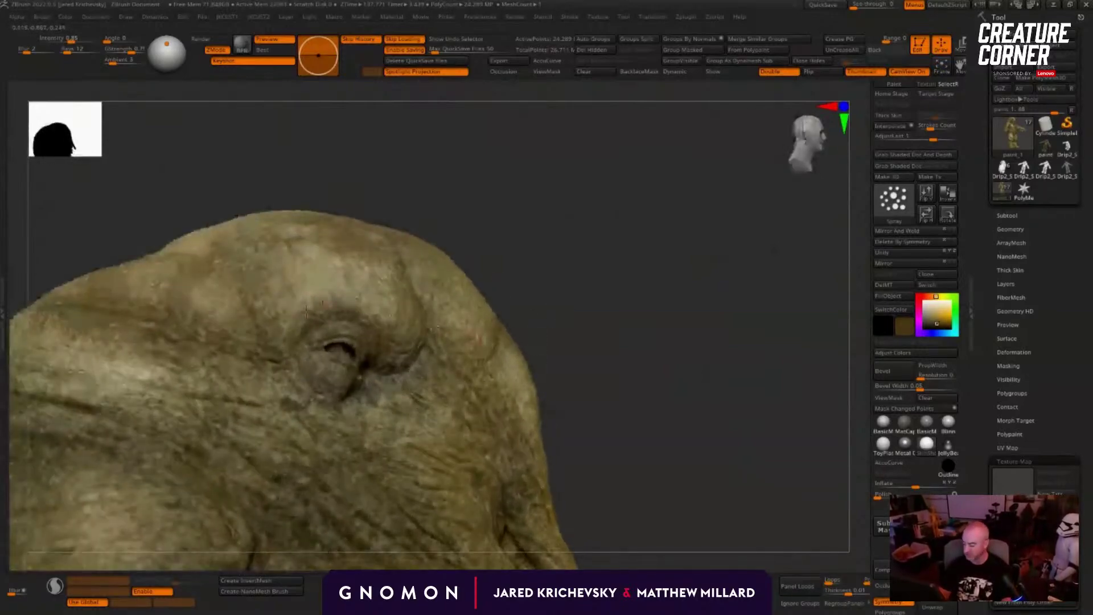
pyautogui.moveTo(387, 343)
pyautogui.mouseDown()
pyautogui.moveTo(371, 358)
pyautogui.moveTo(287, 363)
pyautogui.mouseUp()
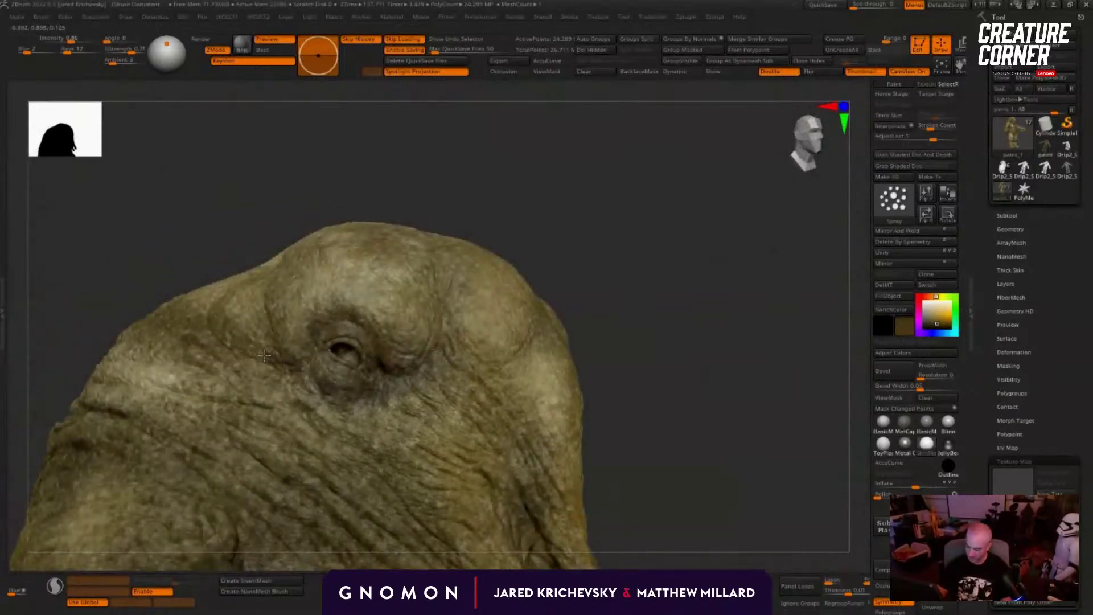
pyautogui.moveTo(204, 325)
pyautogui.mouseDown()
pyautogui.moveTo(211, 368)
pyautogui.moveTo(142, 350)
pyautogui.mouseUp()
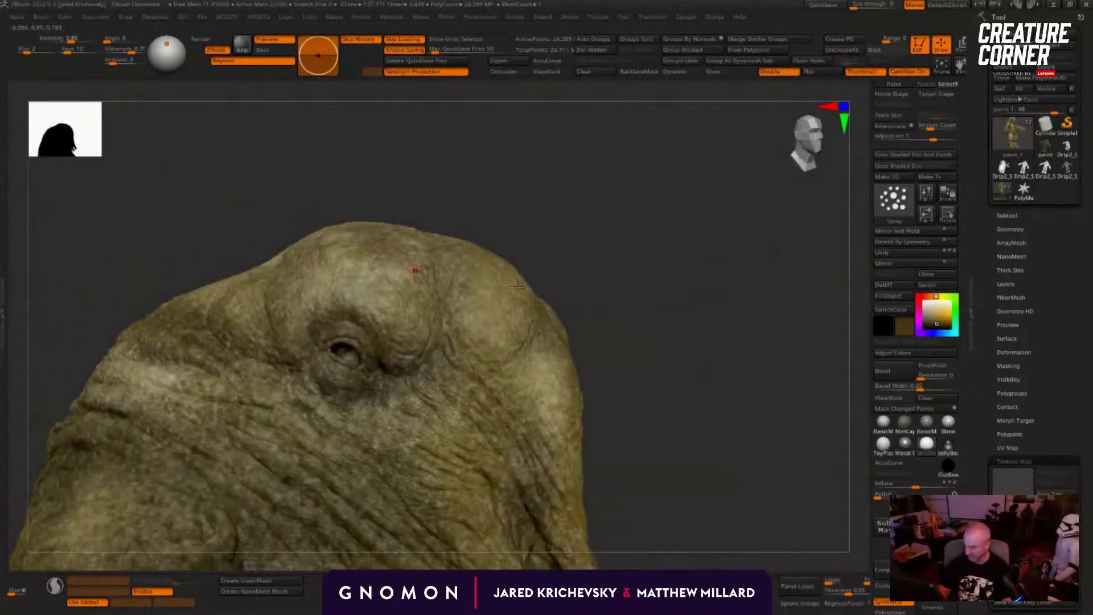
pyautogui.moveTo(517, 288); pyautogui.dragTo(228, 244)
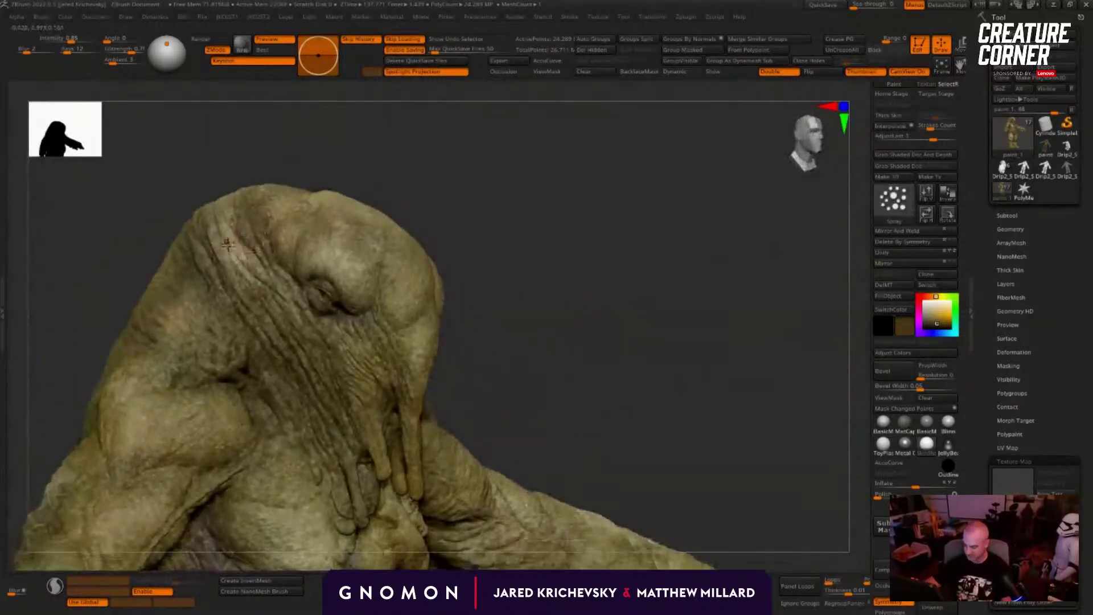
# Step: Sample pale tan and ochre tones and mottle the neck folds and the long hanging cheek wrinkles
pyautogui.press('c')
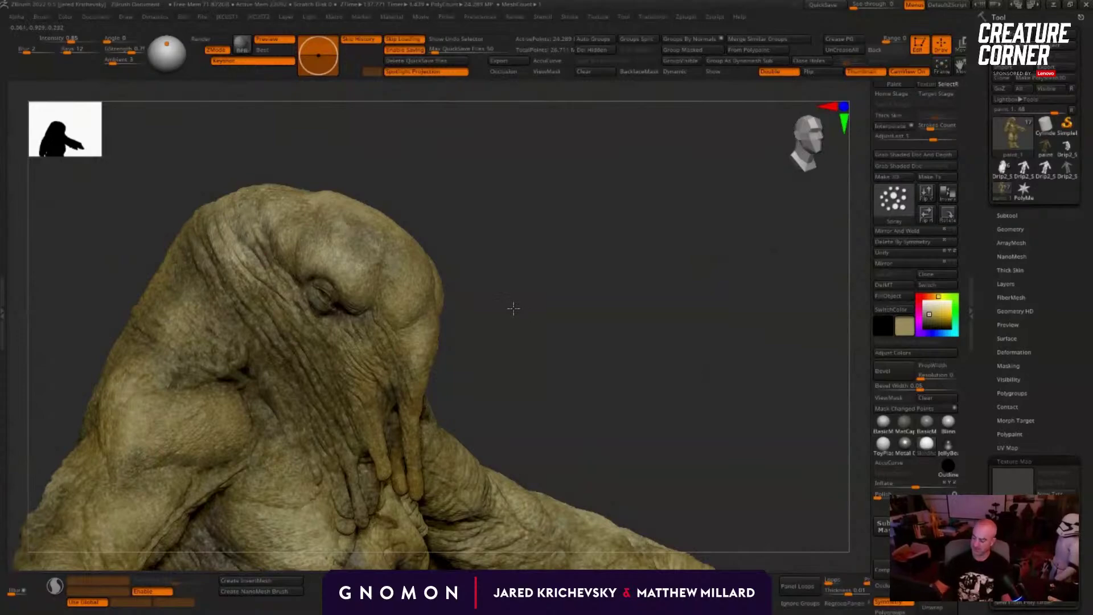
pyautogui.moveTo(514, 309)
pyautogui.keyDown('alt'); pyautogui.mouseDown()
pyautogui.moveTo(508, 186)
pyautogui.moveTo(444, 227)
pyautogui.mouseUp(); pyautogui.keyUp('alt')
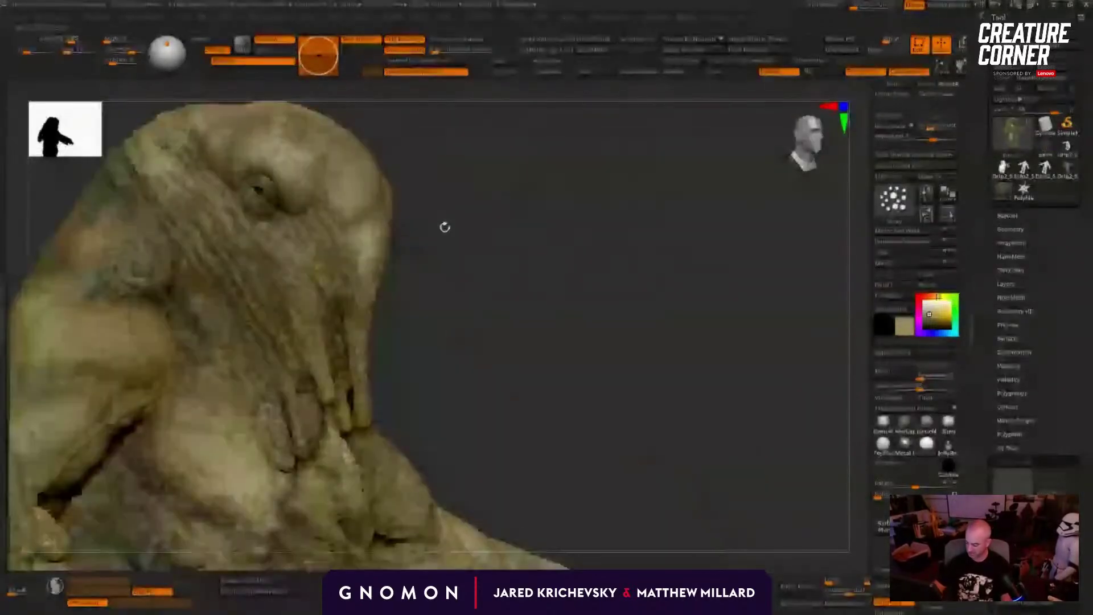
pyautogui.press('c')
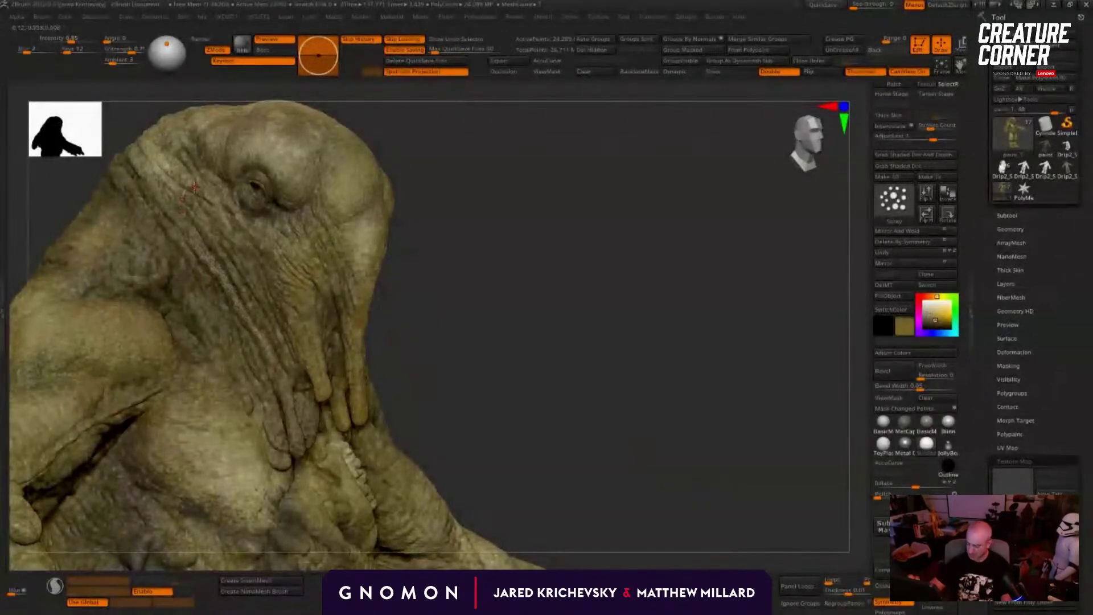
pyautogui.moveTo(444, 244); pyautogui.dragTo(253, 299)
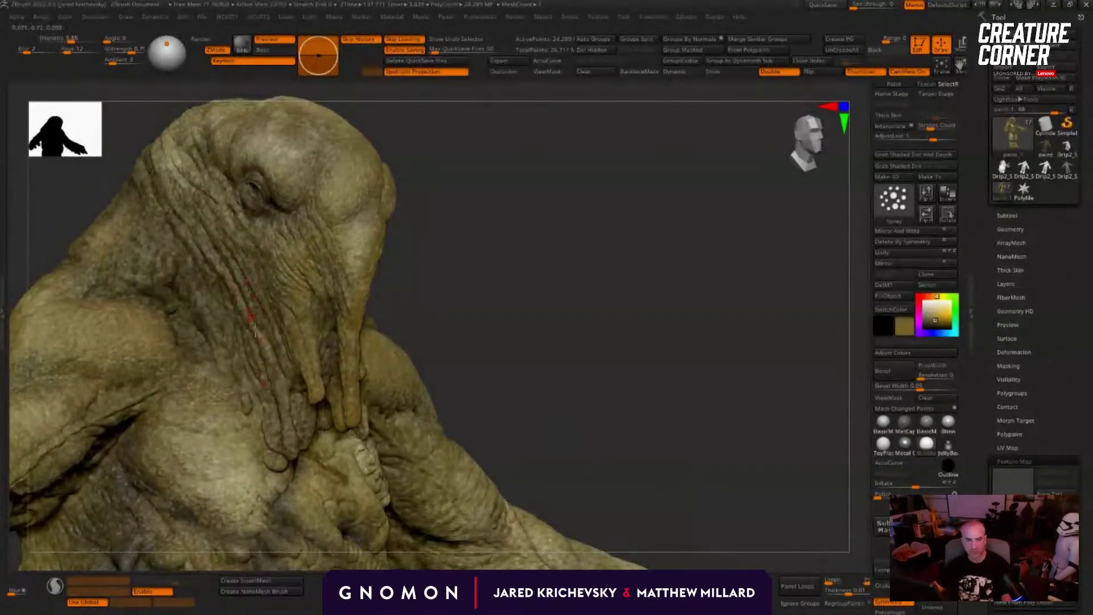
pyautogui.moveTo(500, 299); pyautogui.dragTo(408, 285)
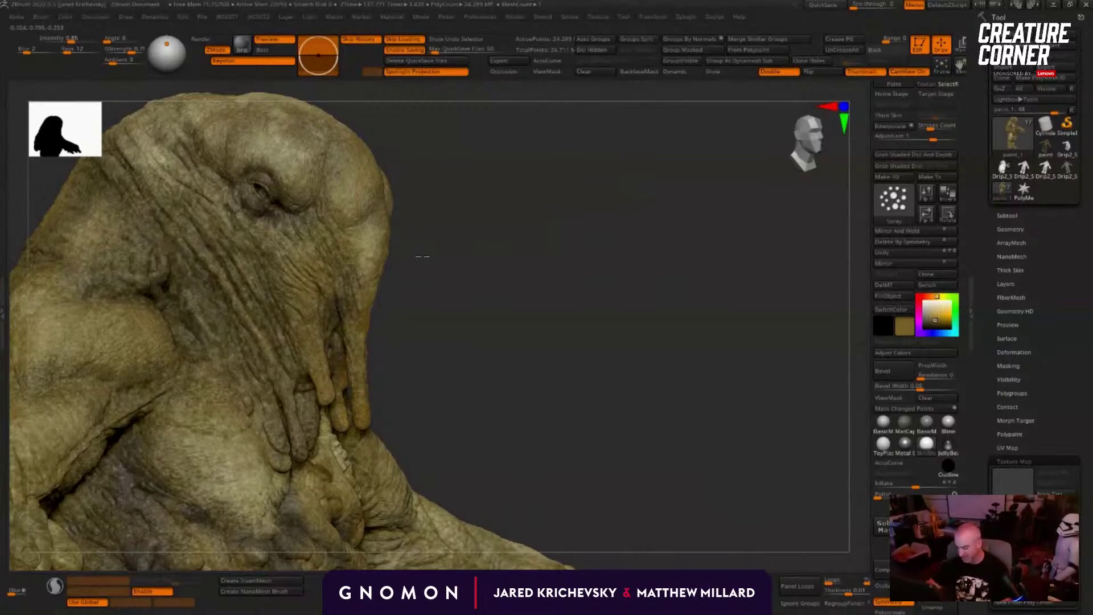
pyautogui.moveTo(422, 256); pyautogui.dragTo(341, 259)
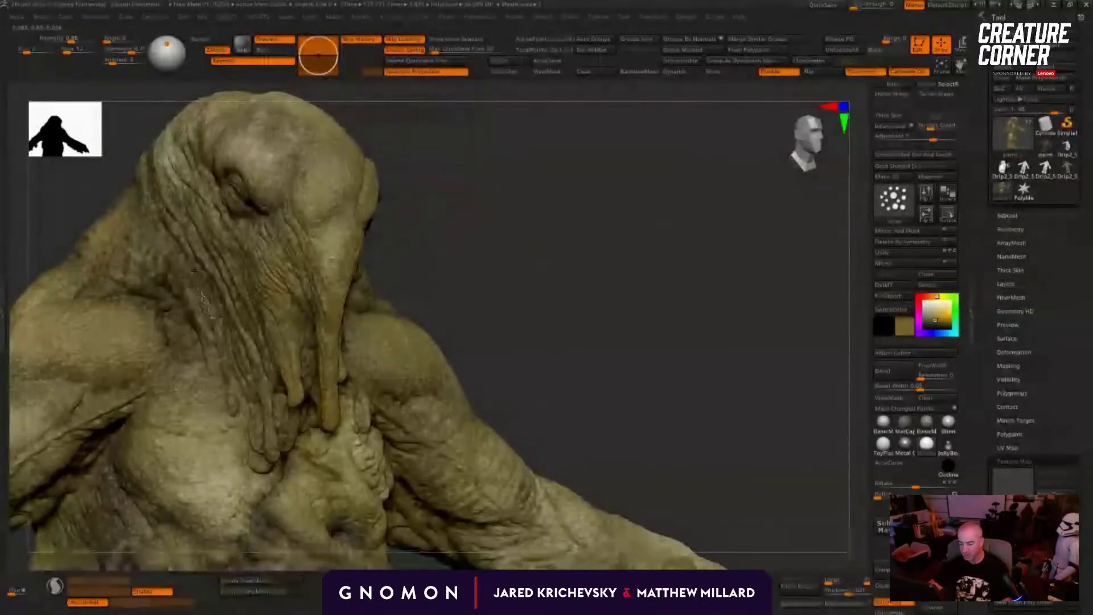
pyautogui.moveTo(375, 264); pyautogui.dragTo(256, 343)
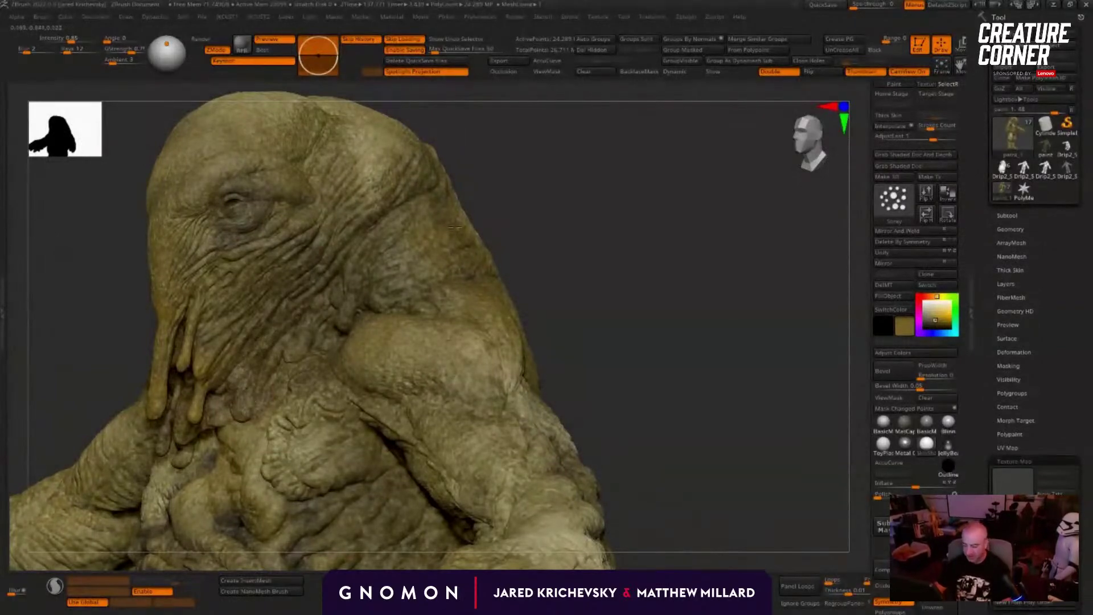
# Step: Spray ochre and dark brown over the lower face tentacles and cheek wrinkles on the opposite side of the head
pyautogui.moveTo(508, 225)
pyautogui.keyDown('alt'); pyautogui.mouseDown()
pyautogui.moveTo(566, 279)
pyautogui.moveTo(629, 252)
pyautogui.moveTo(495, 312)
pyautogui.mouseUp(); pyautogui.keyUp('alt')
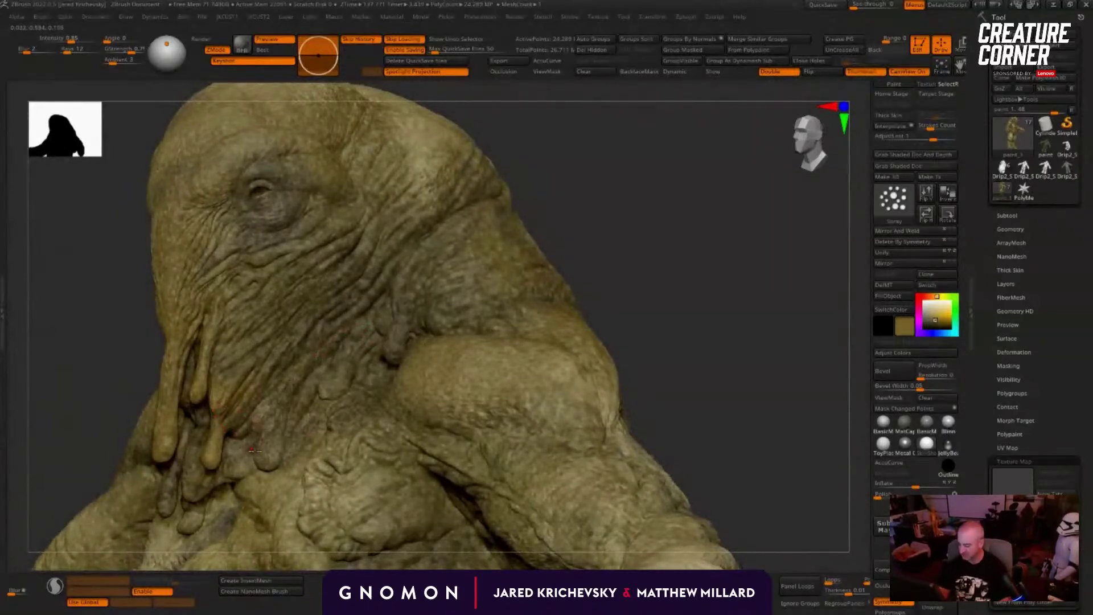
pyautogui.moveTo(48, 521); pyautogui.dragTo(247, 469)
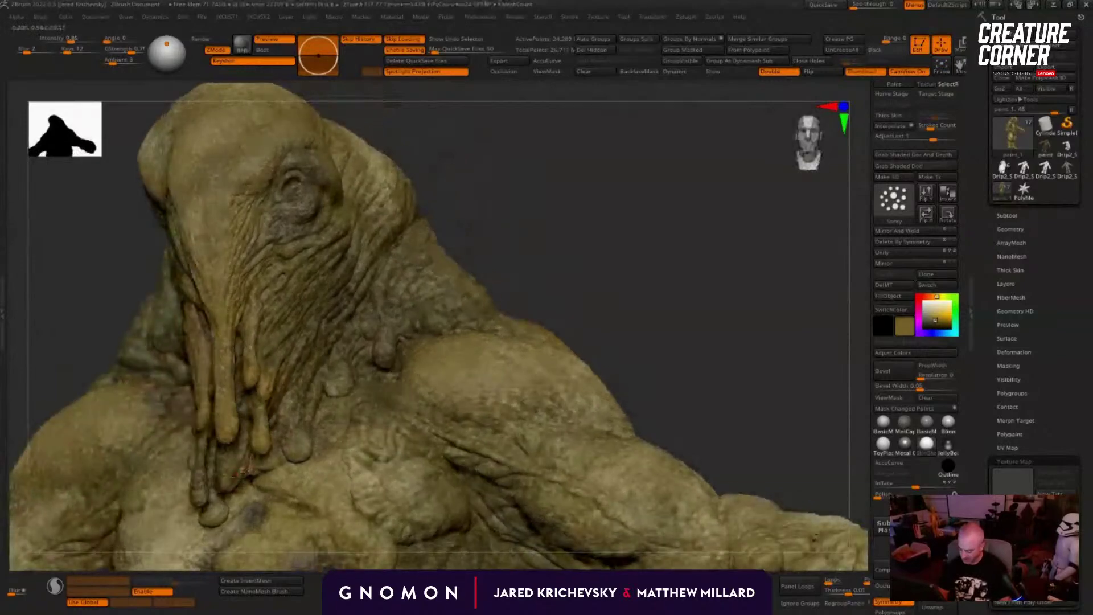
pyautogui.moveTo(532, 288); pyautogui.dragTo(296, 353)
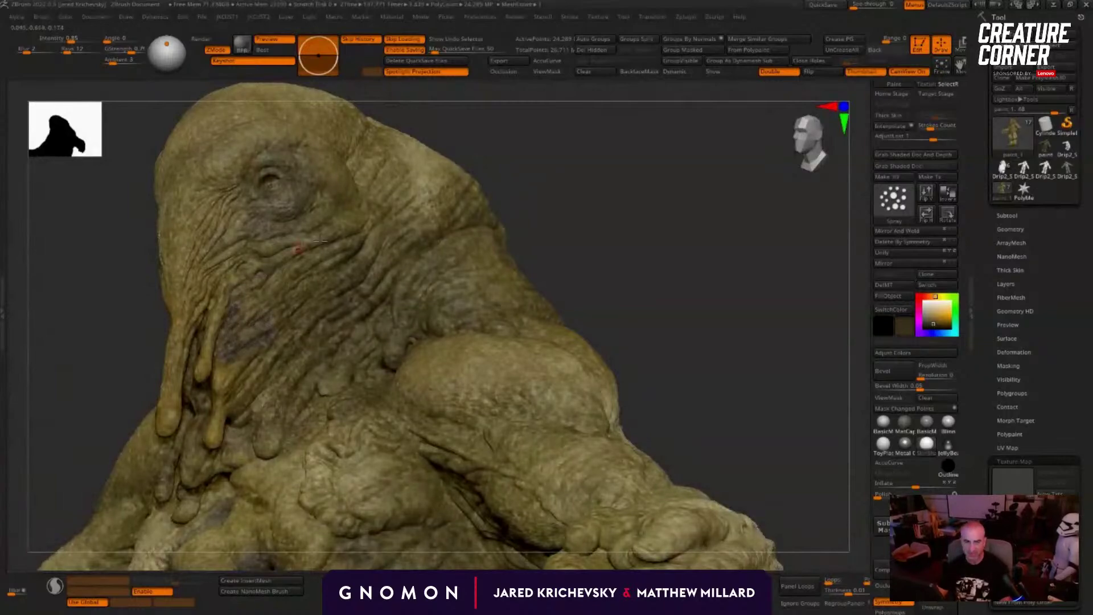
# Step: Spray dark brown over the brow and inner eye corner, undo the last stroke, and shade lightly around the eye
pyautogui.keyDown('alt'); pyautogui.moveTo(582, 204); pyautogui.dragTo(551, 306); pyautogui.keyUp('alt')
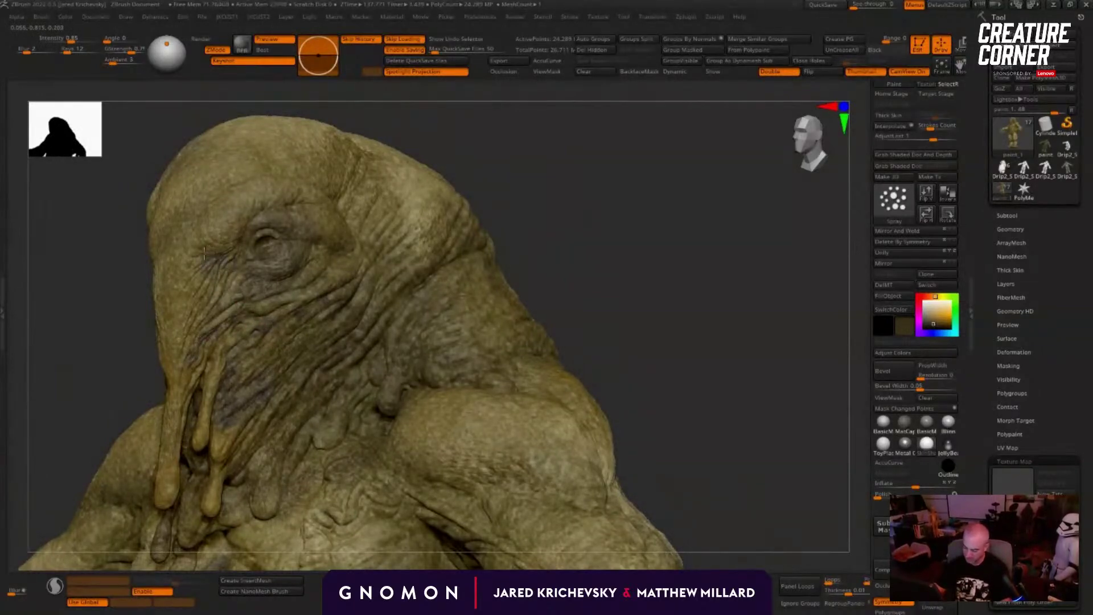
pyautogui.moveTo(204, 254)
pyautogui.mouseDown()
pyautogui.moveTo(215, 251)
pyautogui.moveTo(192, 239)
pyautogui.moveTo(180, 274)
pyautogui.mouseUp()
pyautogui.press('ctrl')
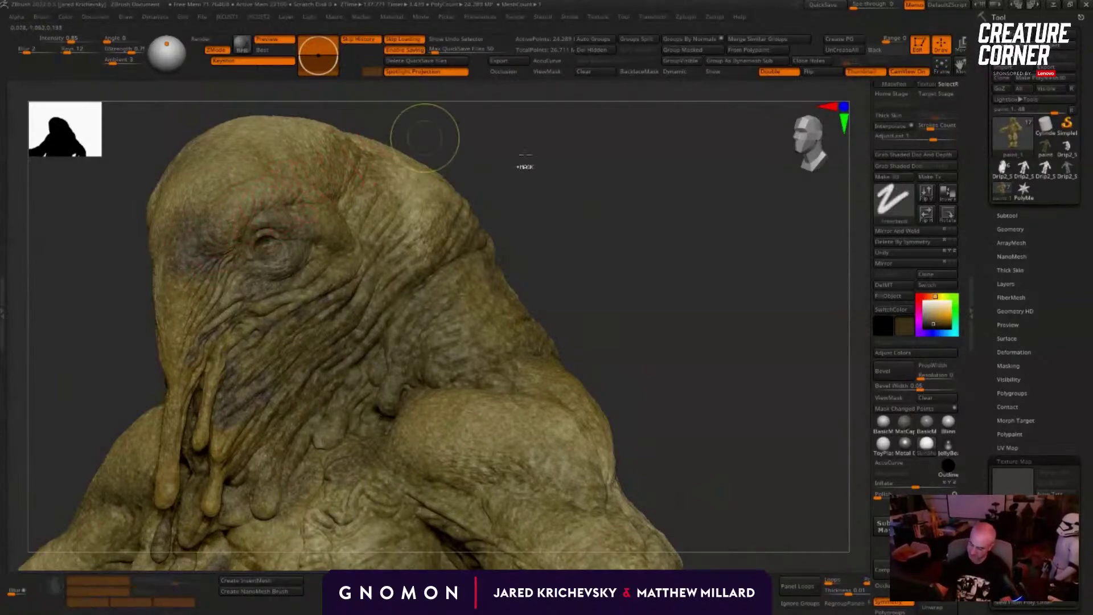
pyautogui.hotkey('ctrl', 'z')
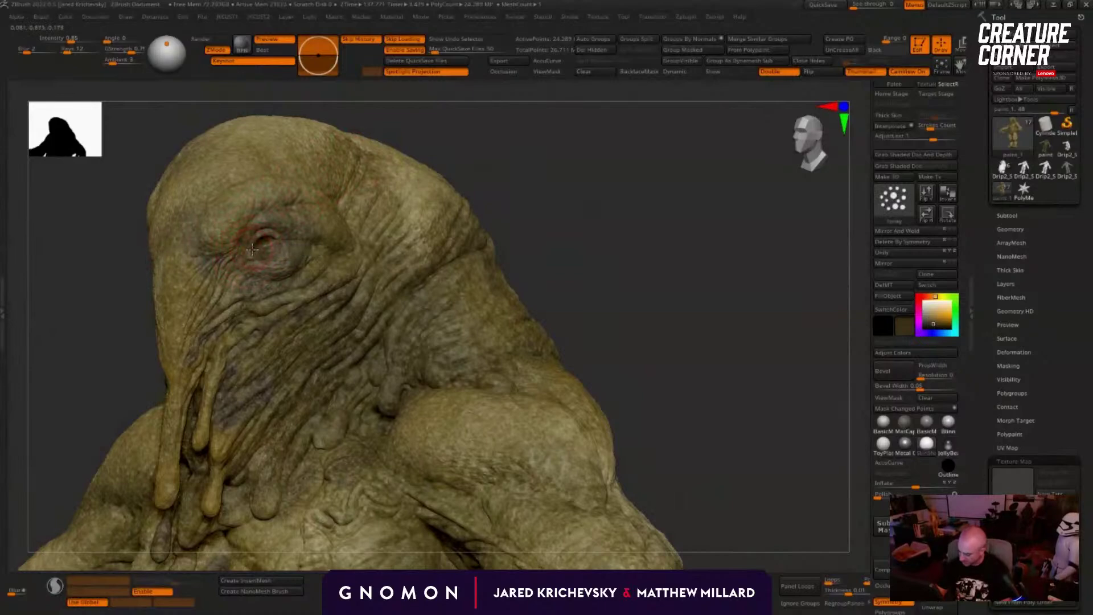
pyautogui.moveTo(455, 199)
pyautogui.mouseDown()
pyautogui.moveTo(562, 200)
pyautogui.moveTo(468, 205)
pyautogui.moveTo(510, 246)
pyautogui.moveTo(432, 239)
pyautogui.mouseUp()
pyautogui.moveTo(336, 305)
pyautogui.mouseDown()
pyautogui.moveTo(293, 312)
pyautogui.moveTo(271, 336)
pyautogui.mouseUp()
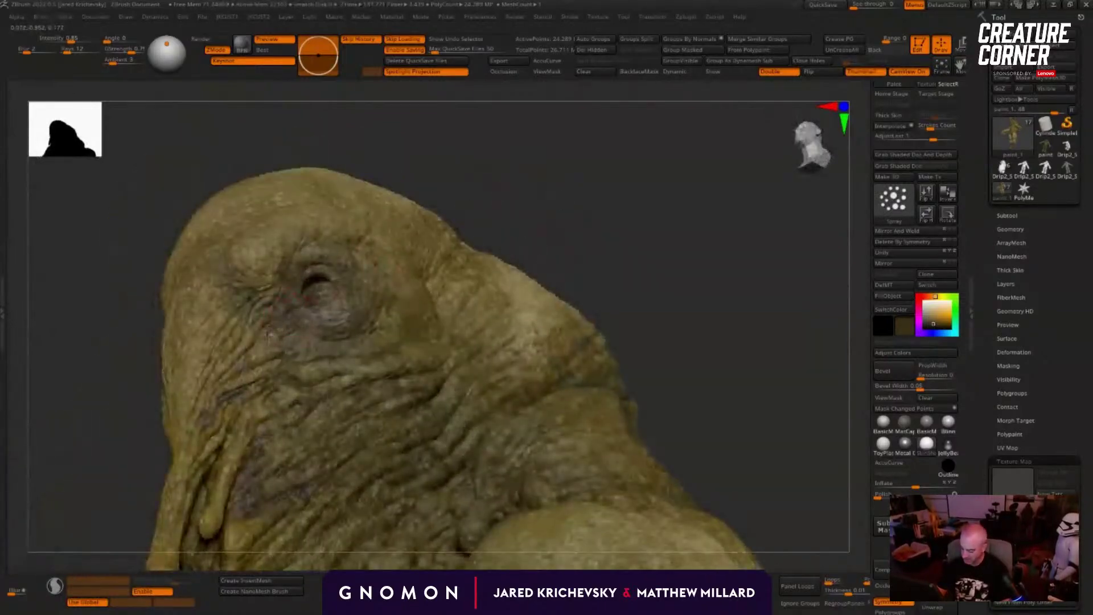
# Step: Sample an ochre from the skin and spray it over the front of the face and the cheek wrinkles
pyautogui.moveTo(574, 205); pyautogui.dragTo(495, 211)
pyautogui.press('c')
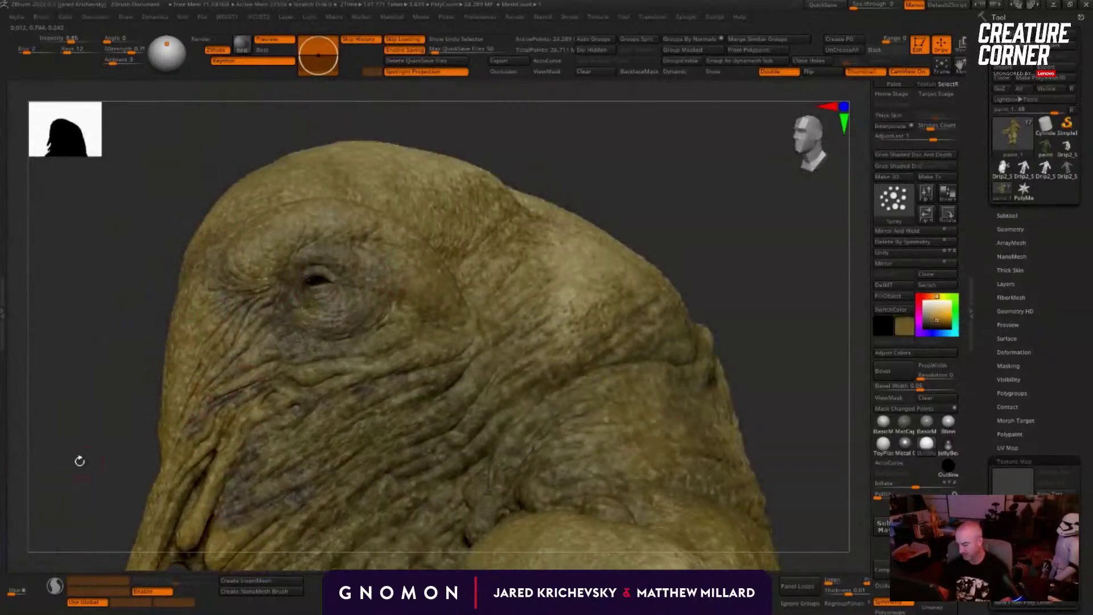
pyautogui.moveTo(79, 461); pyautogui.dragTo(487, 253)
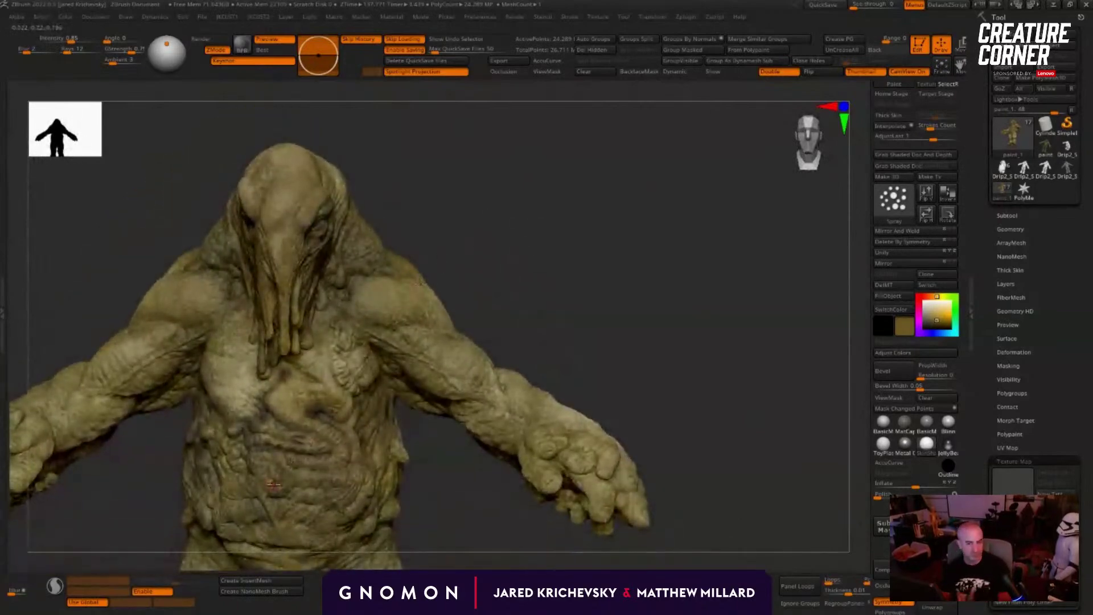
# Step: Sample a dark olive-brown and spray it into the belly folds, the flanks and the crease above the hips
pyautogui.moveTo(581, 355); pyautogui.dragTo(501, 364)
pyautogui.press('c')
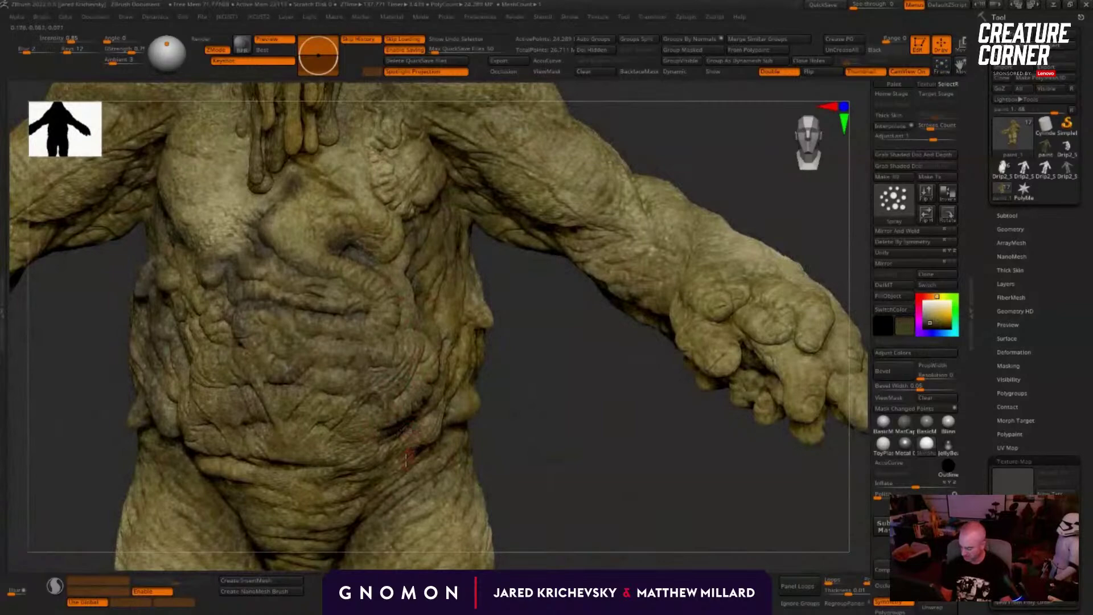
pyautogui.moveTo(359, 467); pyautogui.dragTo(394, 451, button='right')
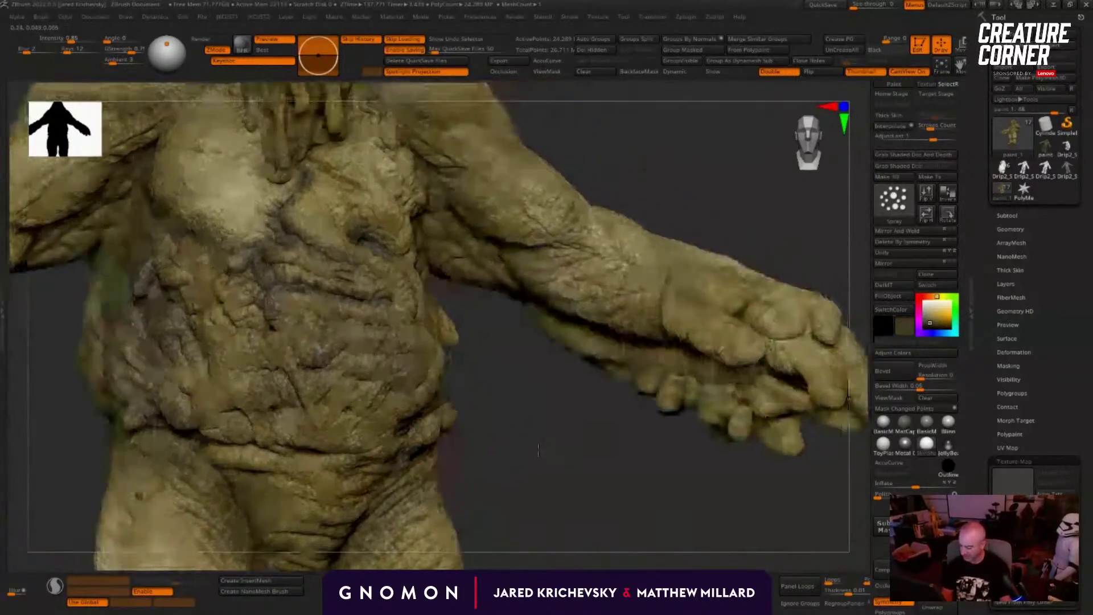
pyautogui.moveTo(354, 456)
pyautogui.mouseDown()
pyautogui.moveTo(314, 454)
pyautogui.moveTo(340, 451)
pyautogui.moveTo(349, 483)
pyautogui.moveTo(255, 477)
pyautogui.mouseUp()
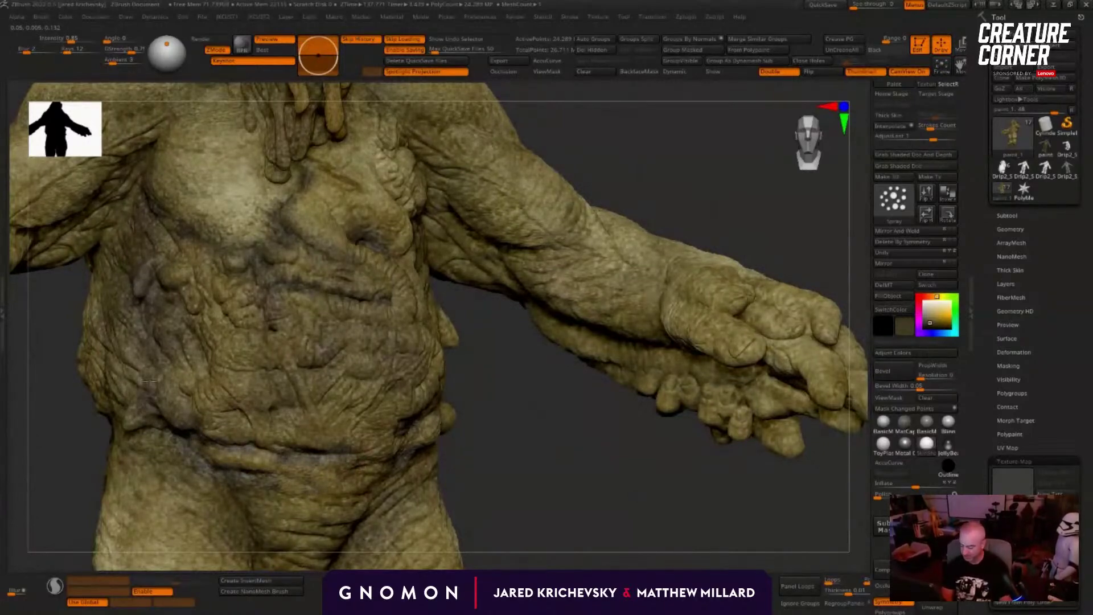
pyautogui.moveTo(569, 279); pyautogui.dragTo(509, 261)
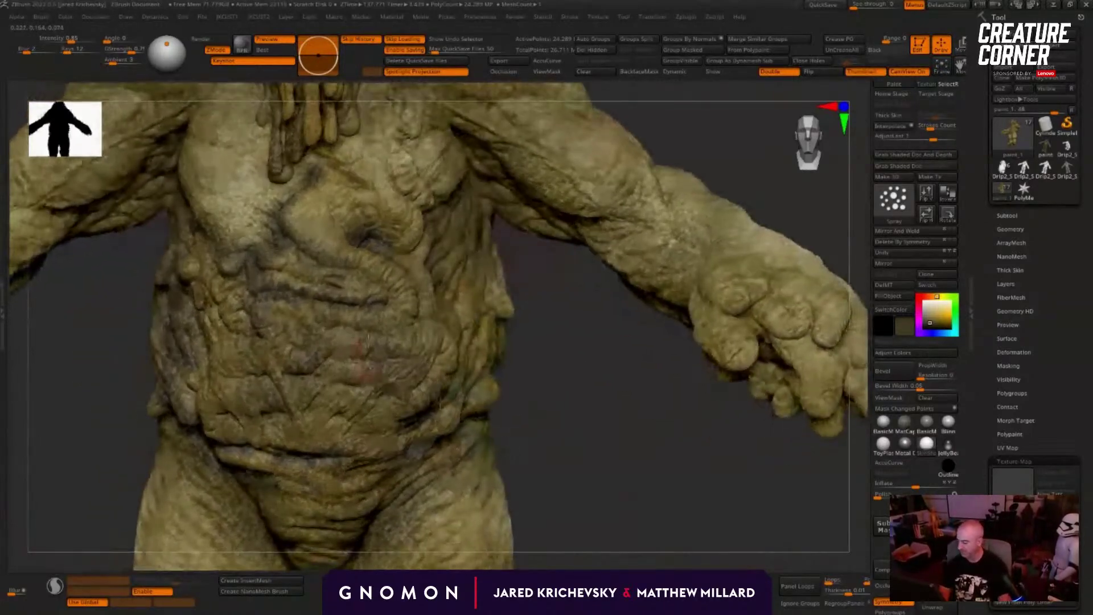
# Step: Choose a saturated orange-brown, adjust the brush size and spray it across the middle of the belly
pyautogui.press('c')
pyautogui.moveTo(942, 320); pyautogui.dragTo(950, 324)
pyautogui.press('s')
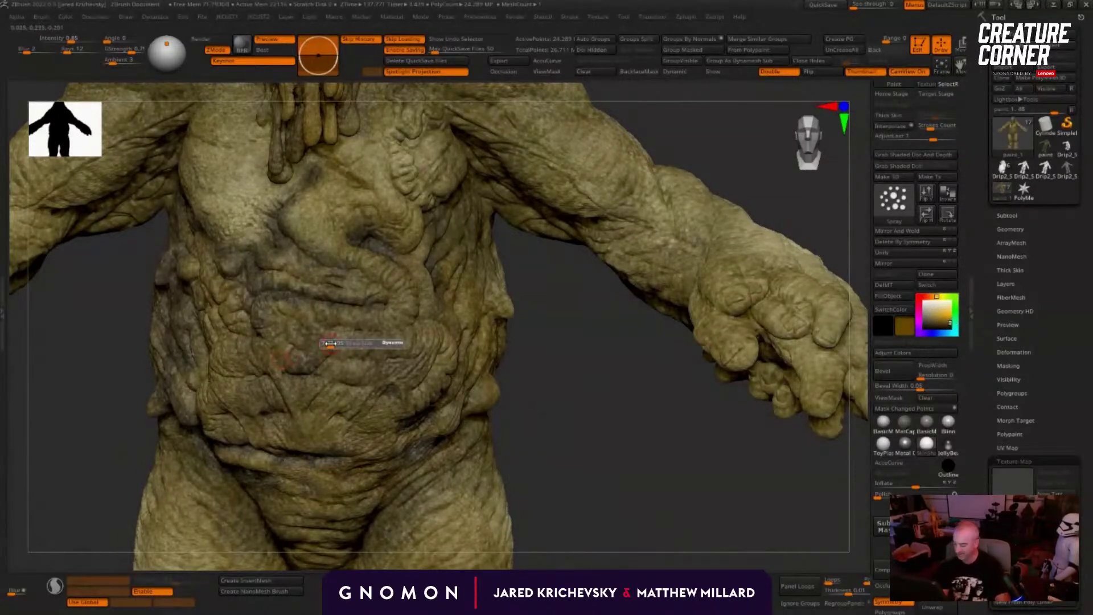
pyautogui.click(330, 343)
pyautogui.moveTo(372, 322); pyautogui.dragTo(333, 314)
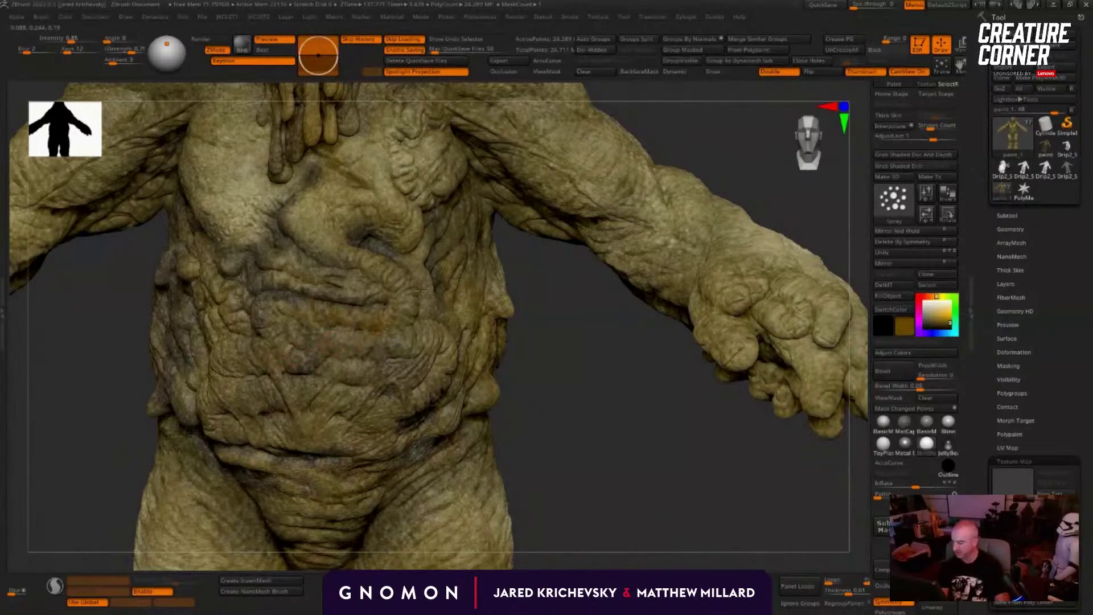
# Step: Turn on Occlusion, spray orange-brown along the coiled intestine and the belly fold beneath it, and turn Occlusion off again
pyautogui.click(509, 74)
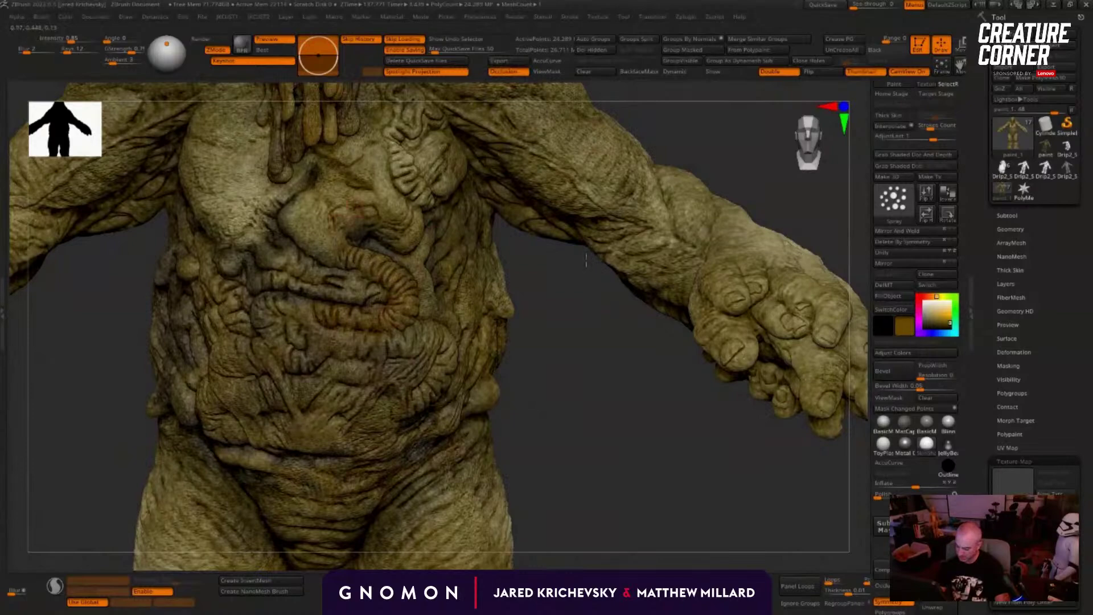
pyautogui.moveTo(572, 370); pyautogui.dragTo(561, 361)
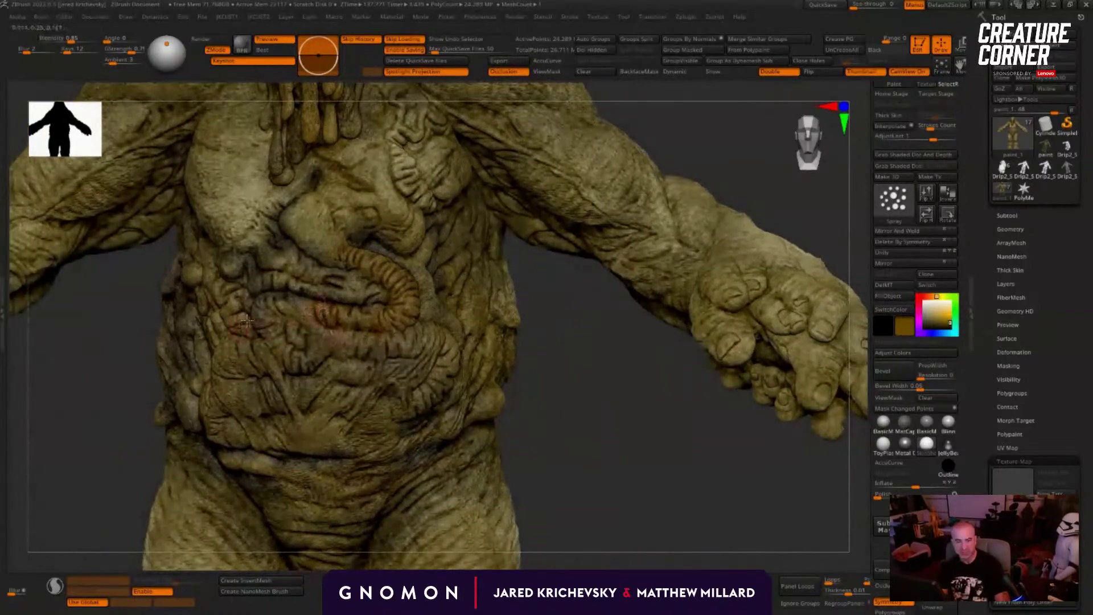
pyautogui.moveTo(563, 426)
pyautogui.mouseDown()
pyautogui.moveTo(566, 444)
pyautogui.moveTo(559, 408)
pyautogui.mouseUp()
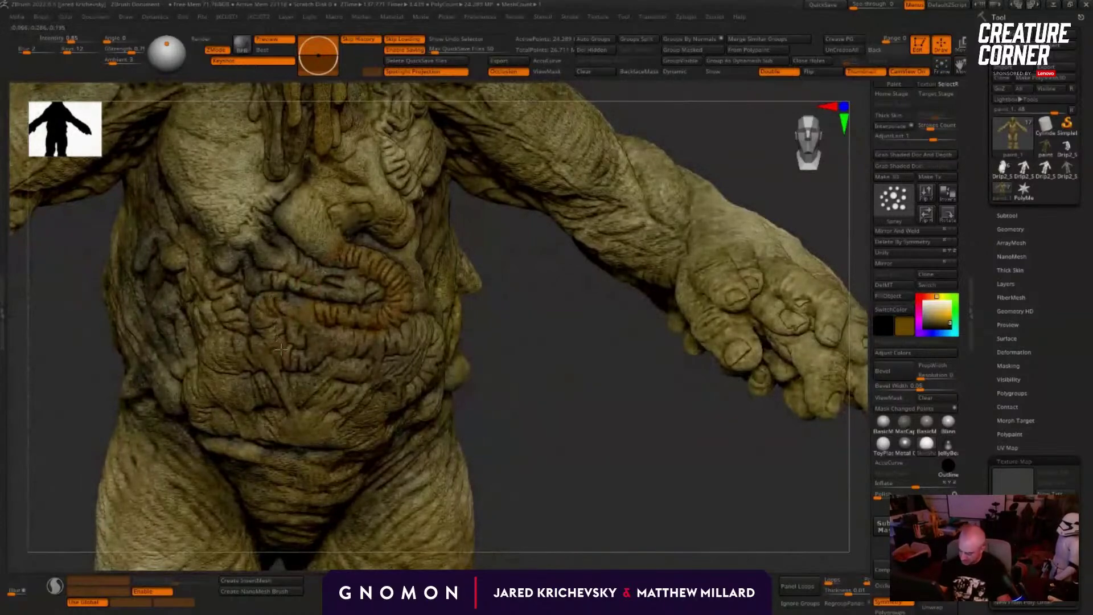
pyautogui.moveTo(528, 439); pyautogui.dragTo(572, 430)
pyautogui.click(508, 72)
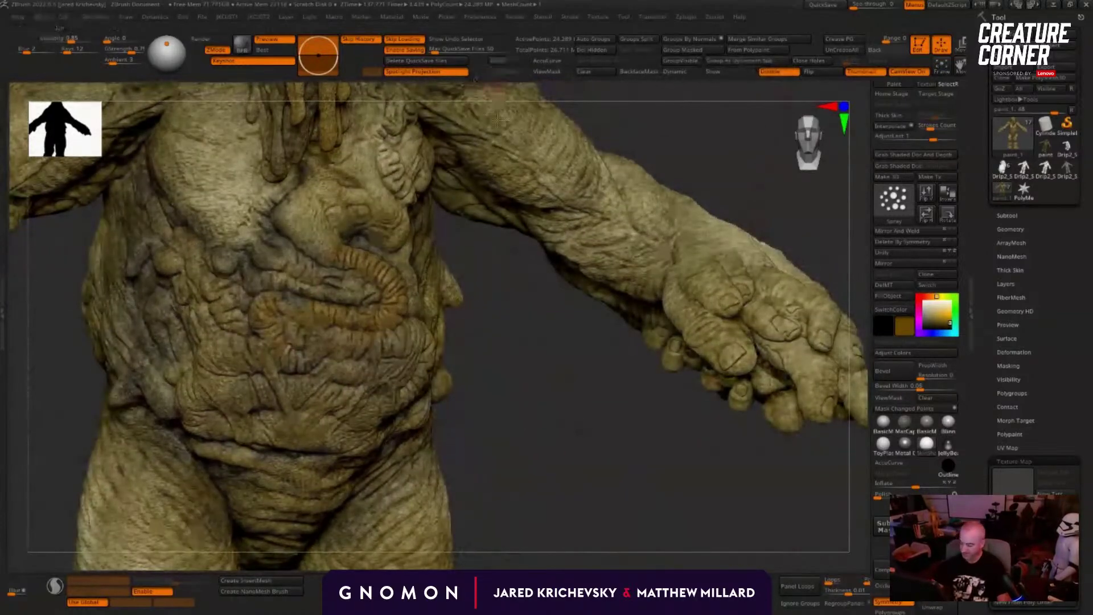
# Step: Choose a muted grey-brown and spray it over the coils in the middle of the belly to tone down the orange
pyautogui.moveTo(499, 119); pyautogui.dragTo(644, 427)
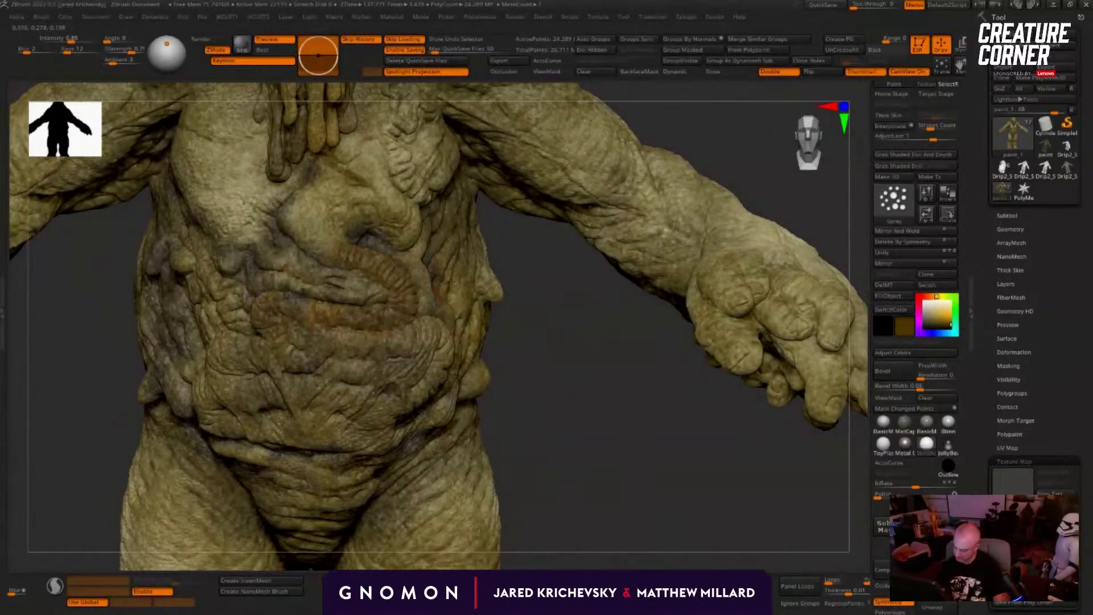
pyautogui.moveTo(948, 322); pyautogui.dragTo(933, 320)
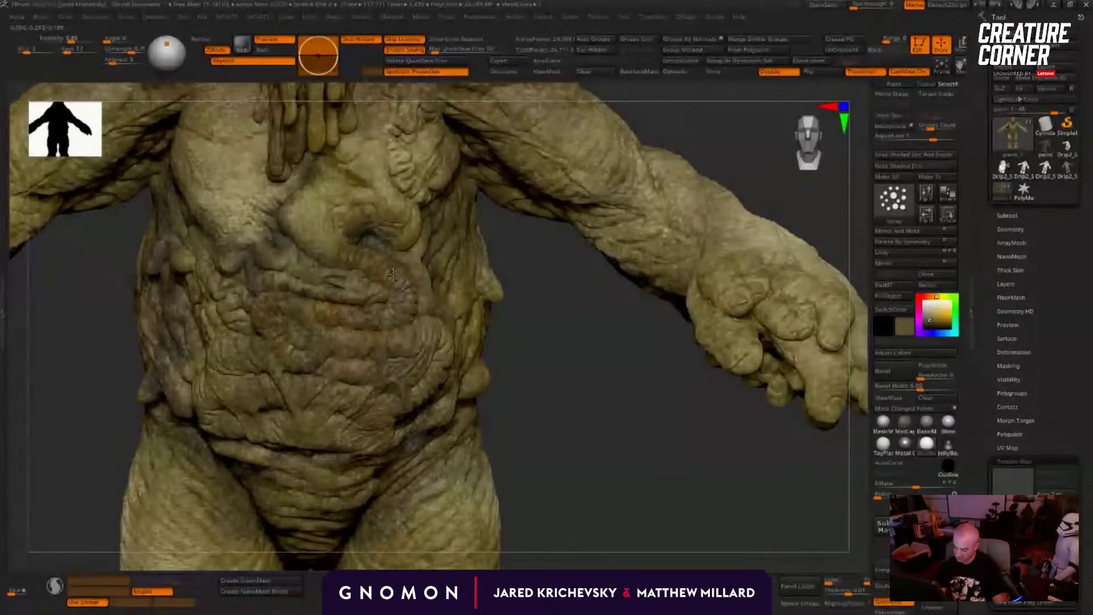
pyautogui.moveTo(569, 349)
pyautogui.mouseDown()
pyautogui.moveTo(517, 418)
pyautogui.moveTo(650, 468)
pyautogui.moveTo(690, 468)
pyautogui.moveTo(581, 449)
pyautogui.moveTo(615, 493)
pyautogui.mouseUp()
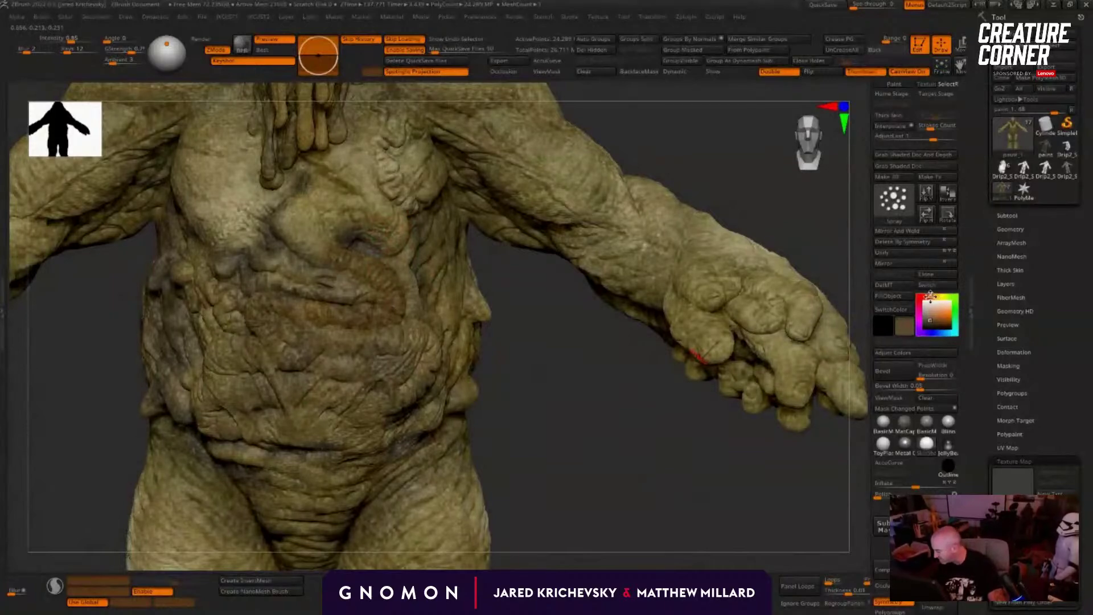
# Step: Choose a dark red-brown, spray it over the belly coils and folds, and undo the last heavy coat
pyautogui.moveTo(933, 322); pyautogui.dragTo(936, 324)
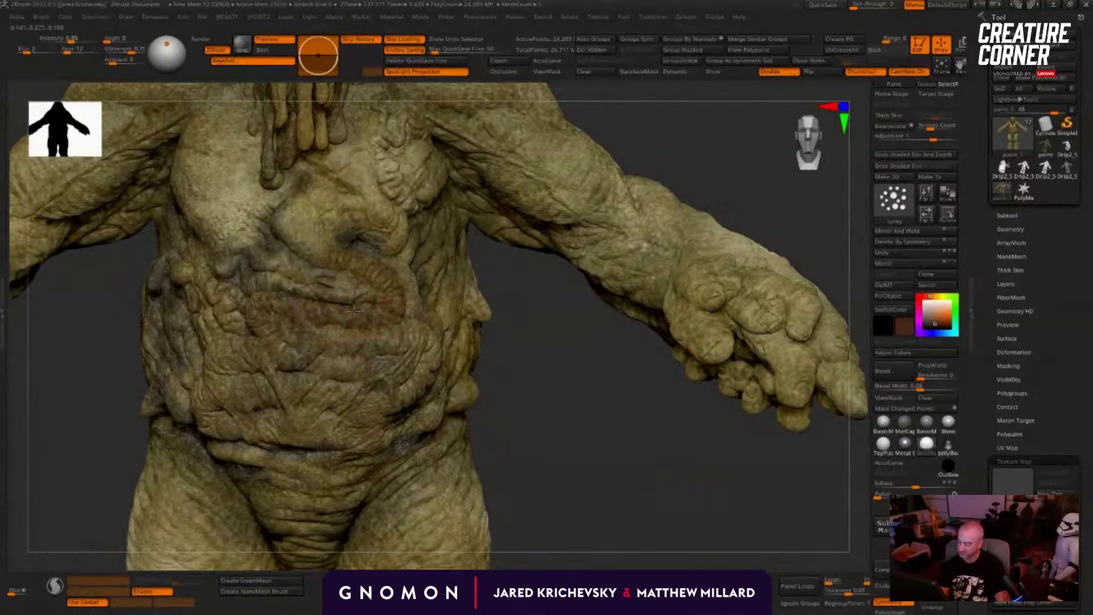
pyautogui.moveTo(375, 330)
pyautogui.mouseDown()
pyautogui.moveTo(256, 410)
pyautogui.moveTo(421, 341)
pyautogui.moveTo(217, 341)
pyautogui.moveTo(320, 337)
pyautogui.mouseUp()
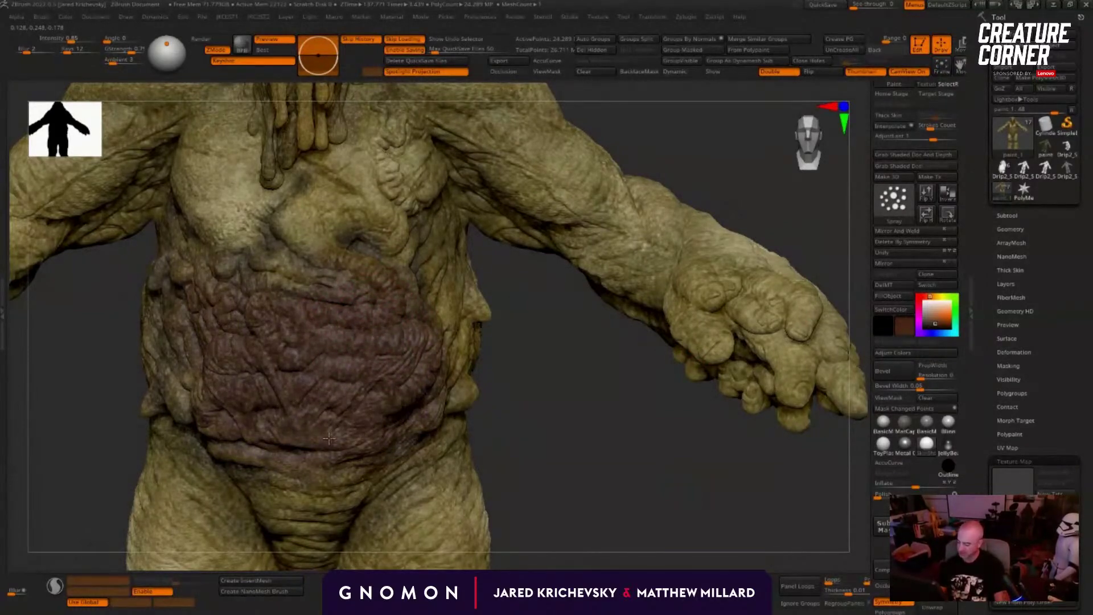
pyautogui.press('f')
pyautogui.moveTo(498, 488); pyautogui.dragTo(594, 525)
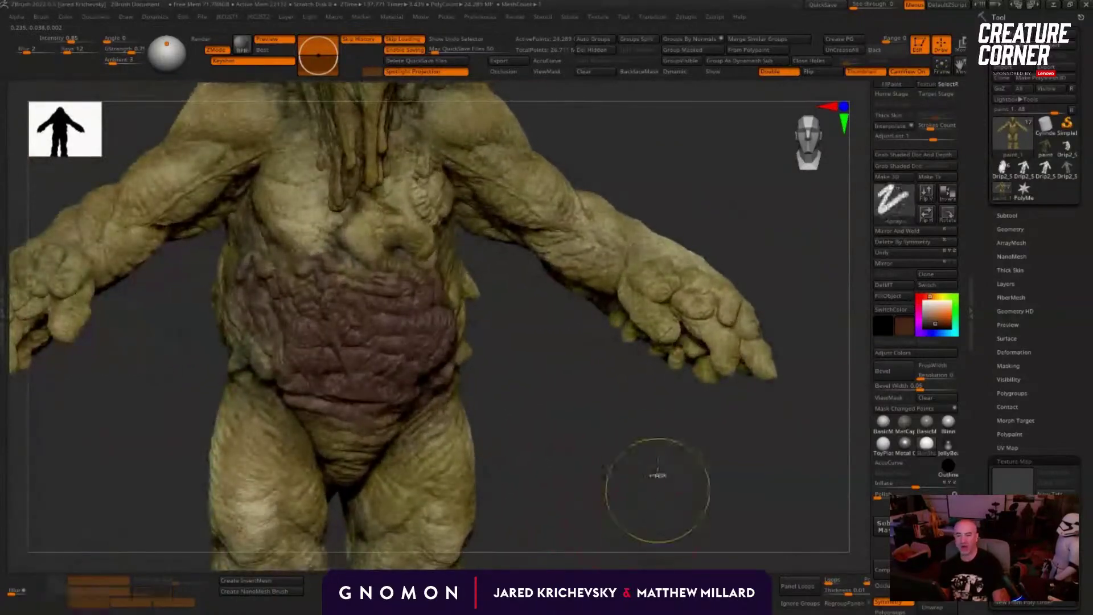
pyautogui.hotkey('ctrl', 'z')
# Step: Shift the paint to a dark yellow-brown, spray it lightly over the mid-belly folds, and undo the last stroke
pyautogui.keyDown('alt'); pyautogui.moveTo(508, 326); pyautogui.dragTo(492, 439); pyautogui.keyUp('alt')
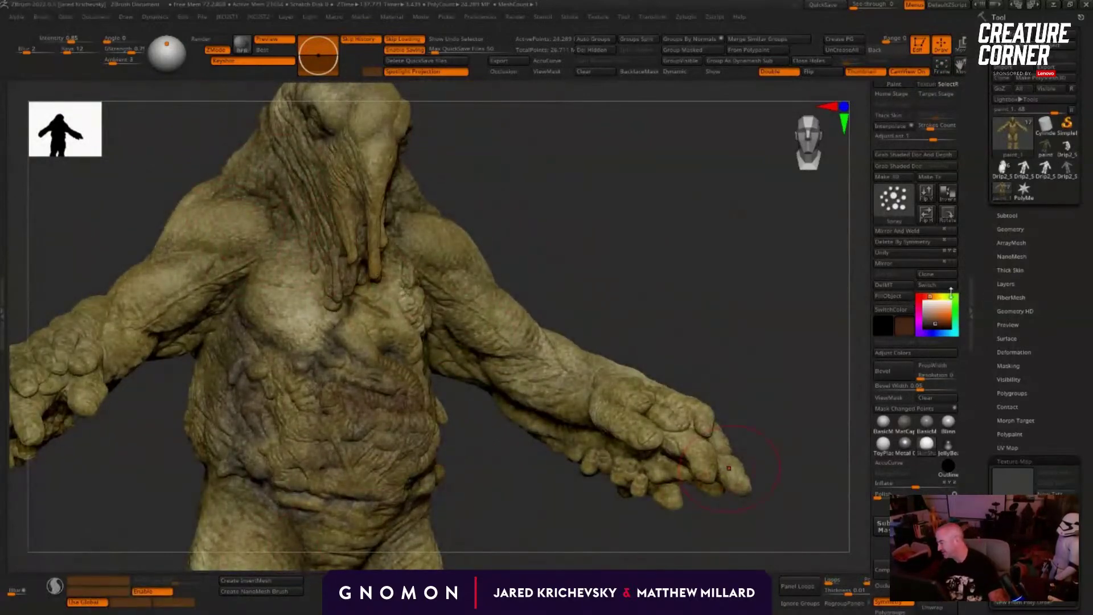
pyautogui.click(937, 296)
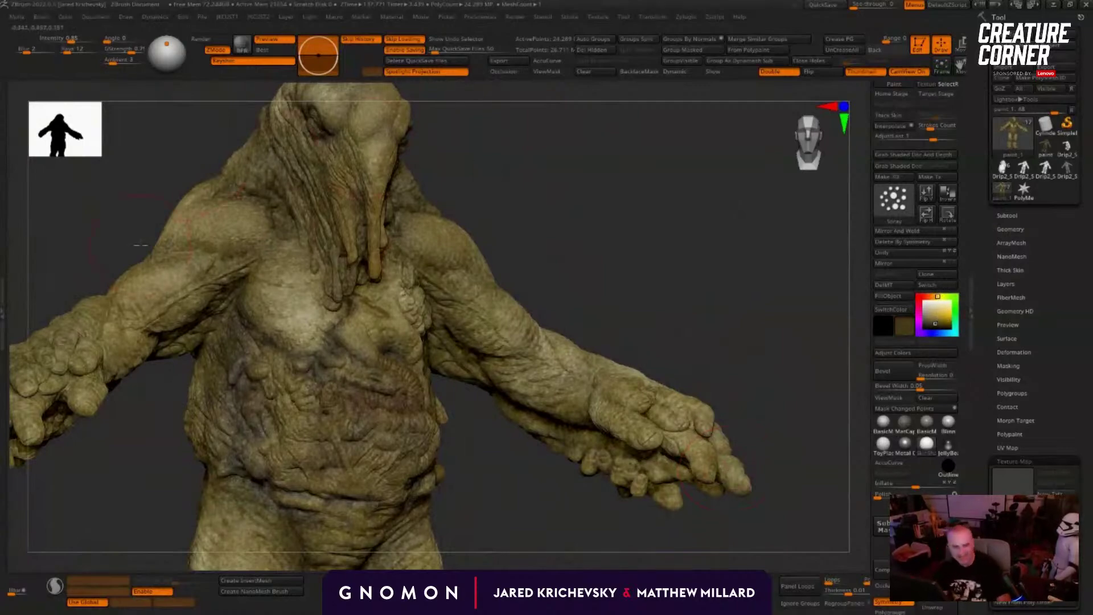
pyautogui.moveTo(511, 516)
pyautogui.mouseDown()
pyautogui.moveTo(495, 515)
pyautogui.moveTo(495, 454)
pyautogui.mouseUp()
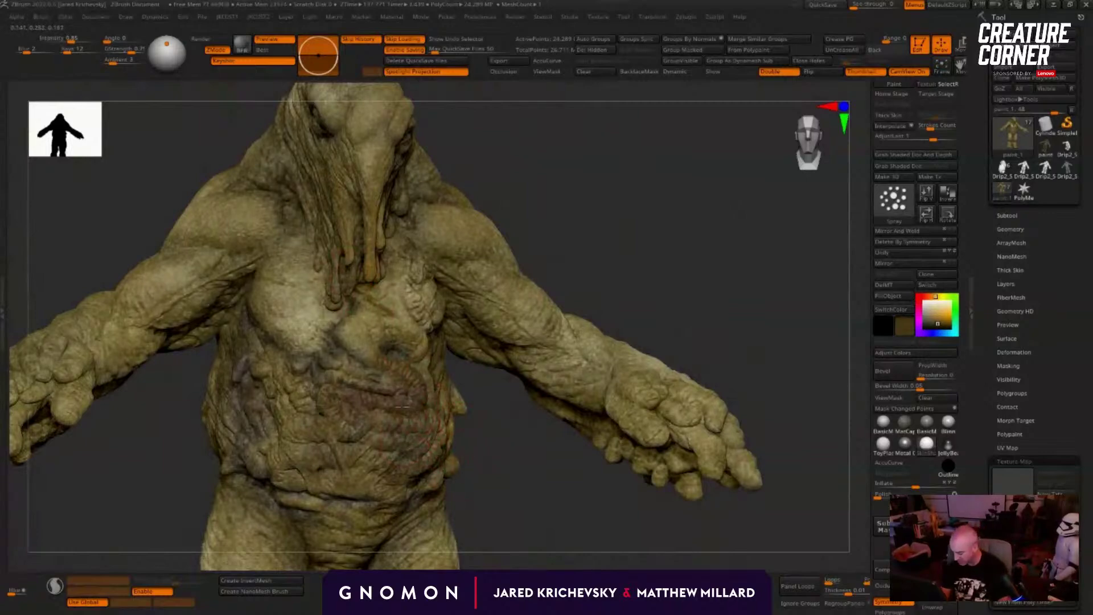
pyautogui.keyDown('alt'); pyautogui.moveTo(540, 503); pyautogui.dragTo(534, 540); pyautogui.keyUp('alt')
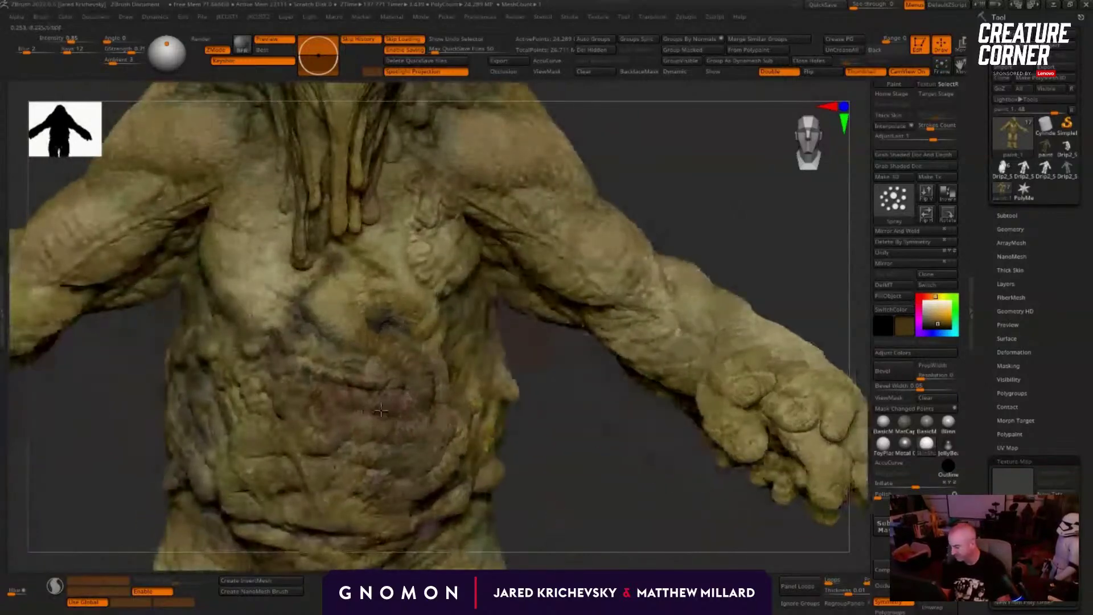
pyautogui.hotkey('ctrl', 'z')
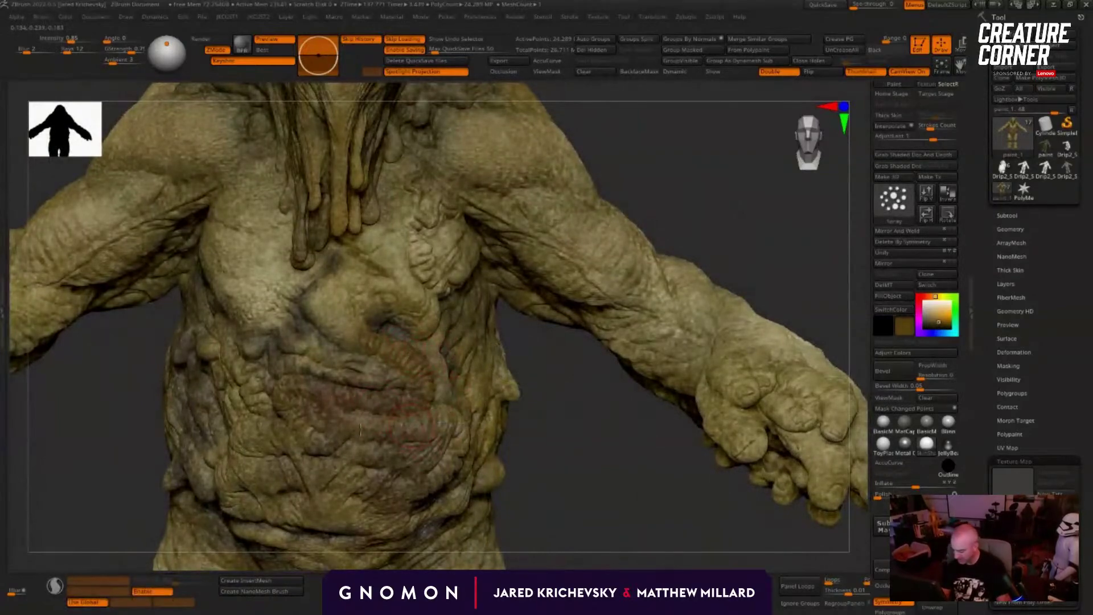
# Step: Turn on Occlusion and spray warm brown across the belly coils, the lower belly and the folds towards the flanks
pyautogui.moveTo(581, 450); pyautogui.dragTo(604, 433)
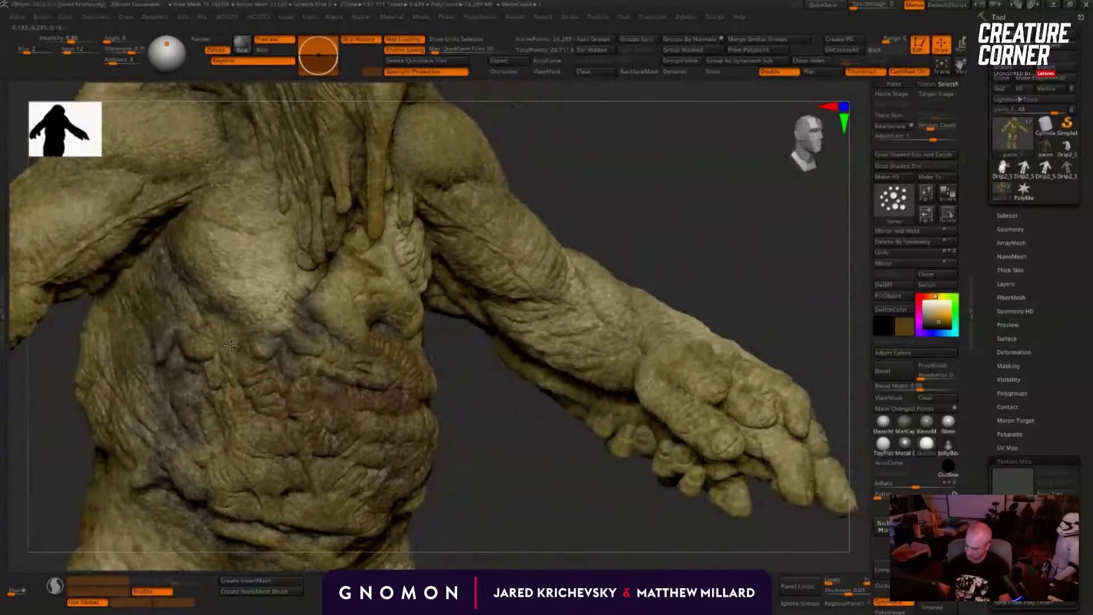
pyautogui.click(504, 71)
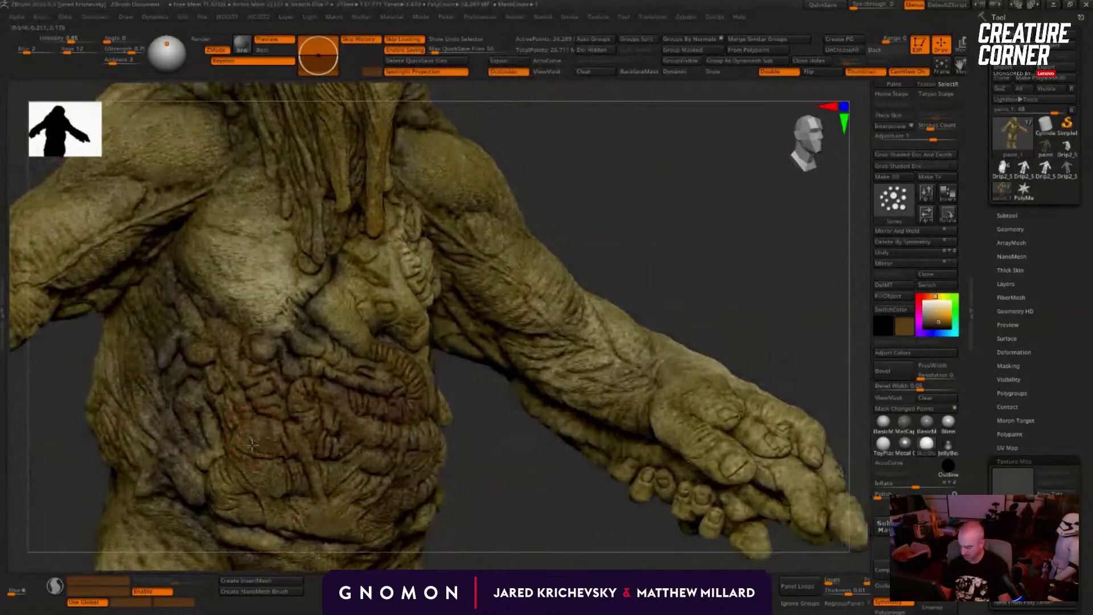
pyautogui.moveTo(510, 444)
pyautogui.keyDown('alt'); pyautogui.mouseDown()
pyautogui.moveTo(525, 296)
pyautogui.moveTo(530, 324)
pyautogui.mouseUp(); pyautogui.keyUp('alt')
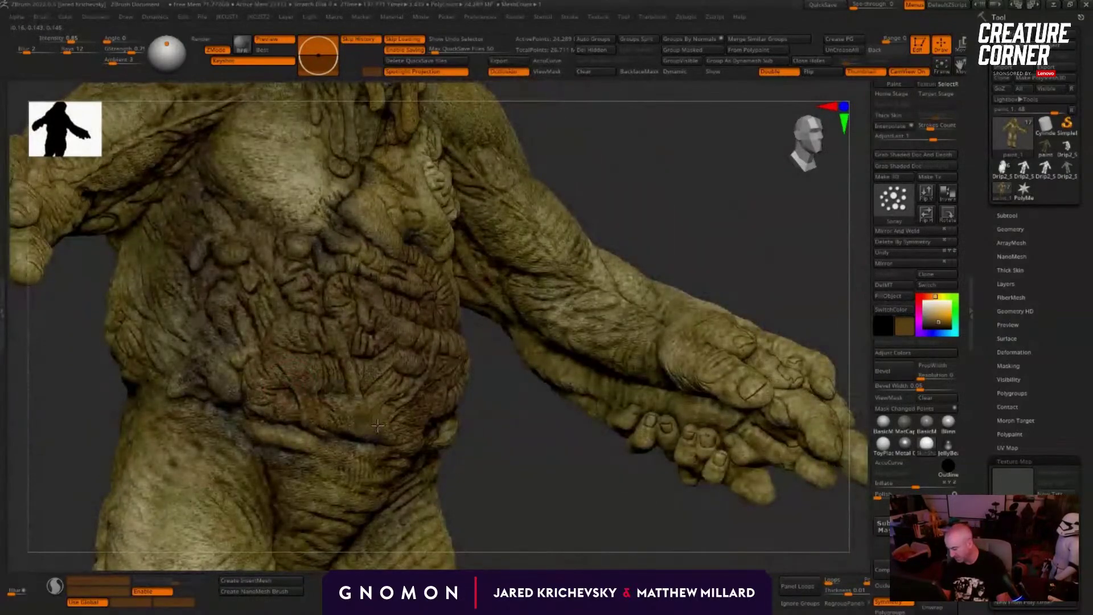
pyautogui.moveTo(554, 445); pyautogui.dragTo(460, 376)
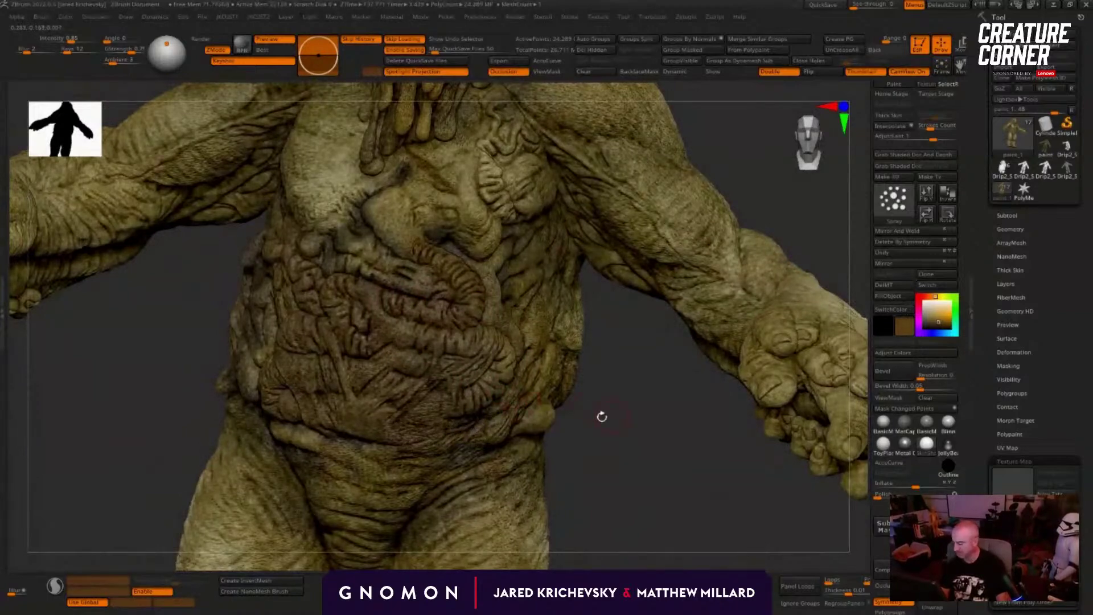
pyautogui.moveTo(602, 417); pyautogui.dragTo(455, 343)
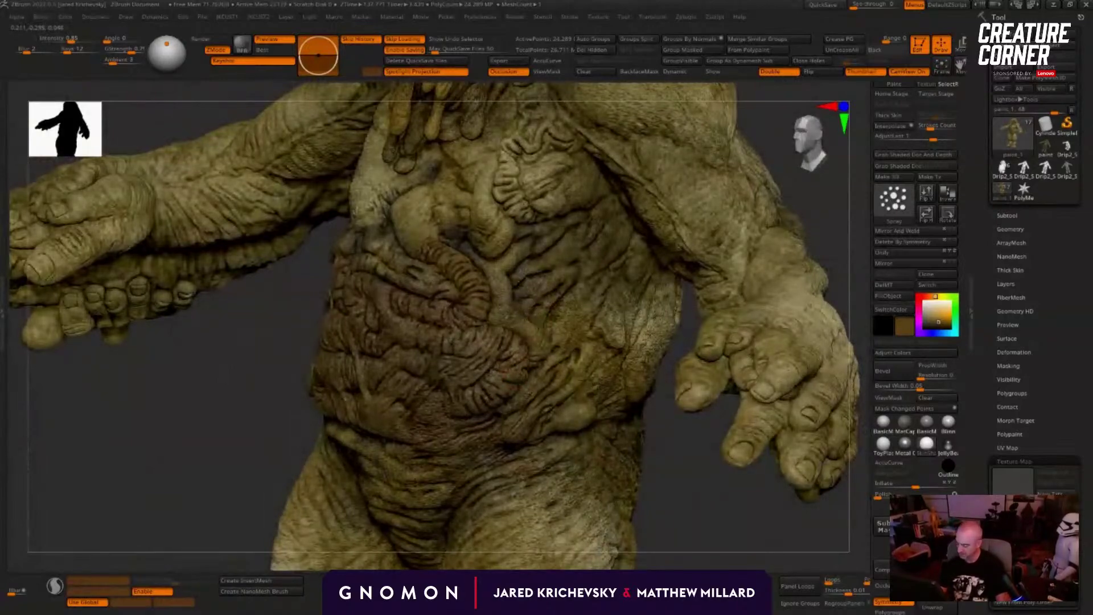
# Step: Toggle the mask display on and off while examining the painted body from a distance, and turn off Occlusion
pyautogui.hotkey('ctrl', 'h')
pyautogui.moveTo(695, 505); pyautogui.dragTo(702, 470)
pyautogui.keyDown('ctrl'); pyautogui.moveTo(702, 470); pyautogui.dragTo(698, 401, button='right'); pyautogui.keyUp('ctrl')
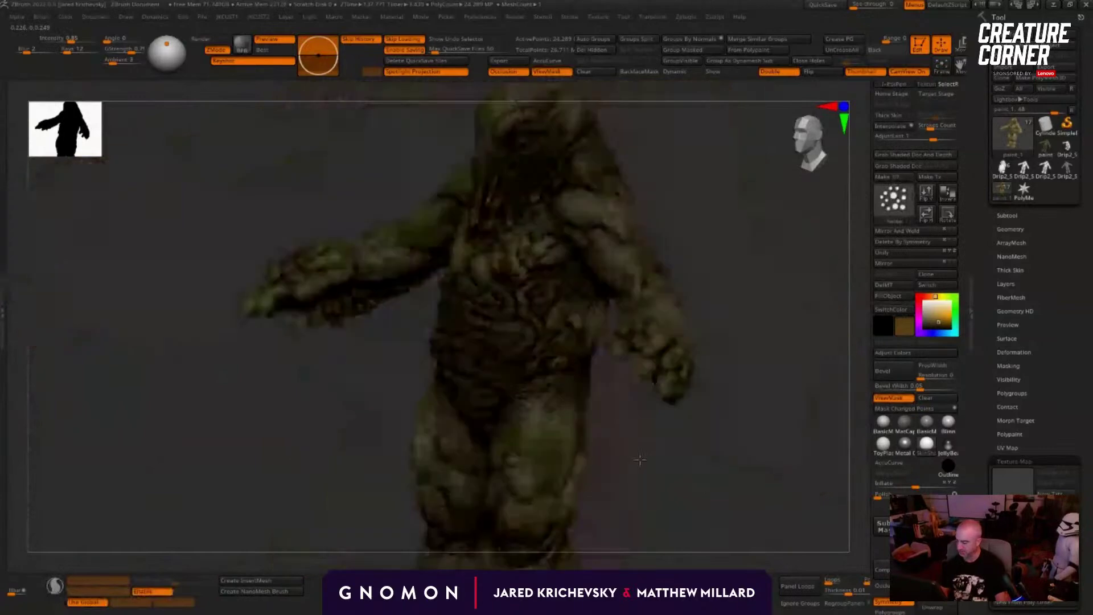
pyautogui.moveTo(615, 456); pyautogui.dragTo(665, 455, button='right')
pyautogui.hotkey('ctrl', 'h')
pyautogui.moveTo(723, 518); pyautogui.dragTo(621, 417, button='right')
pyautogui.click(504, 71)
pyautogui.moveTo(620, 417); pyautogui.dragTo(479, 406)
# Step: Send the creature to KeyShot for rendering and examine its painted skin from a side angle
pyautogui.hotkey('shift', 'r')
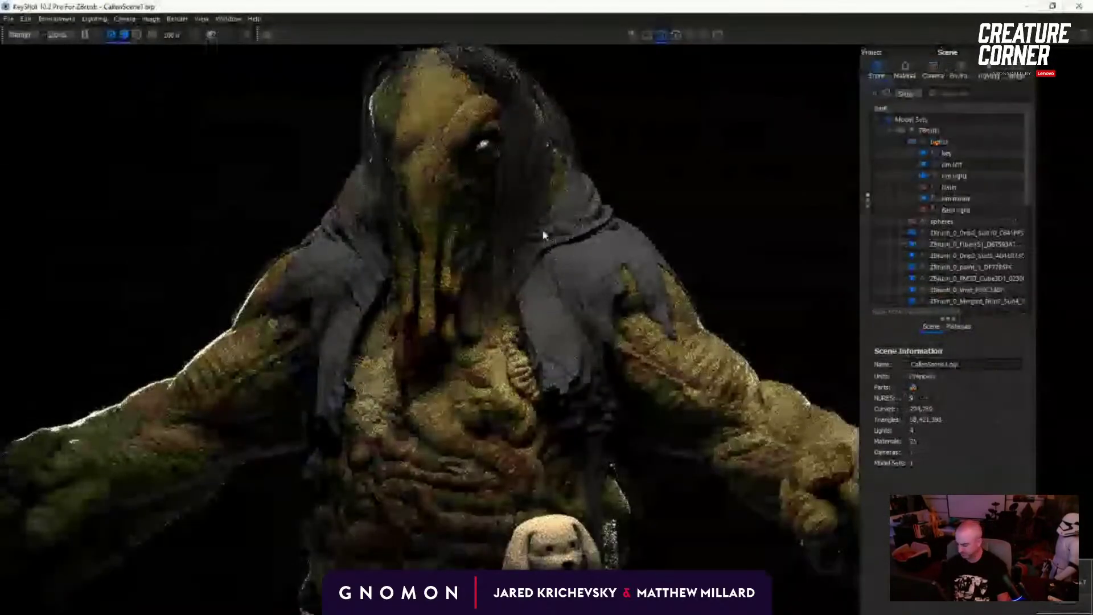
pyautogui.scroll(-1, 573, 334)
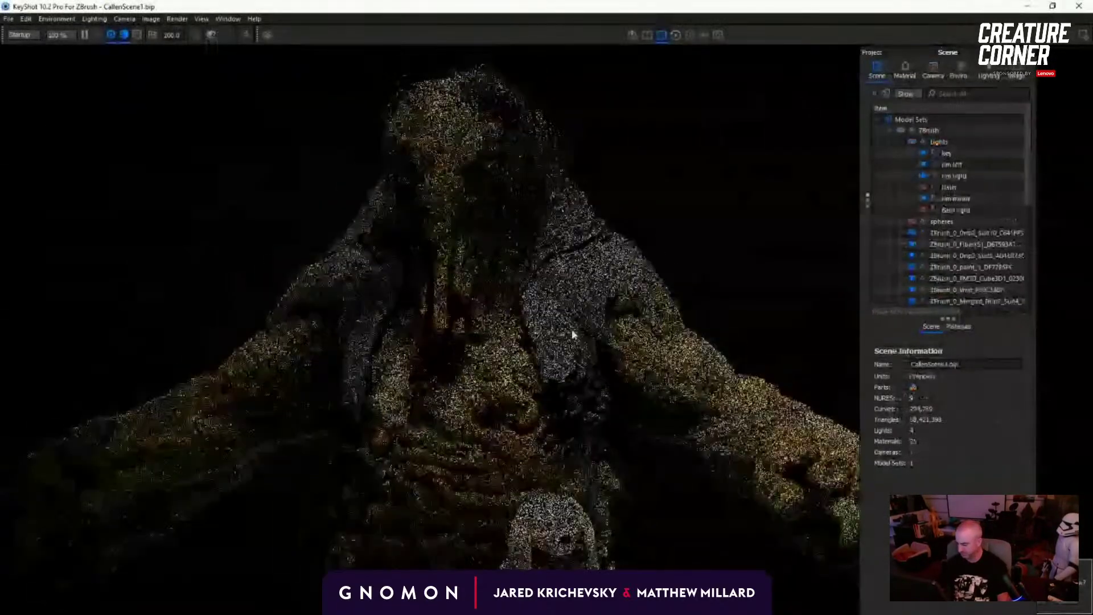
pyautogui.moveTo(573, 334); pyautogui.dragTo(573, 373)
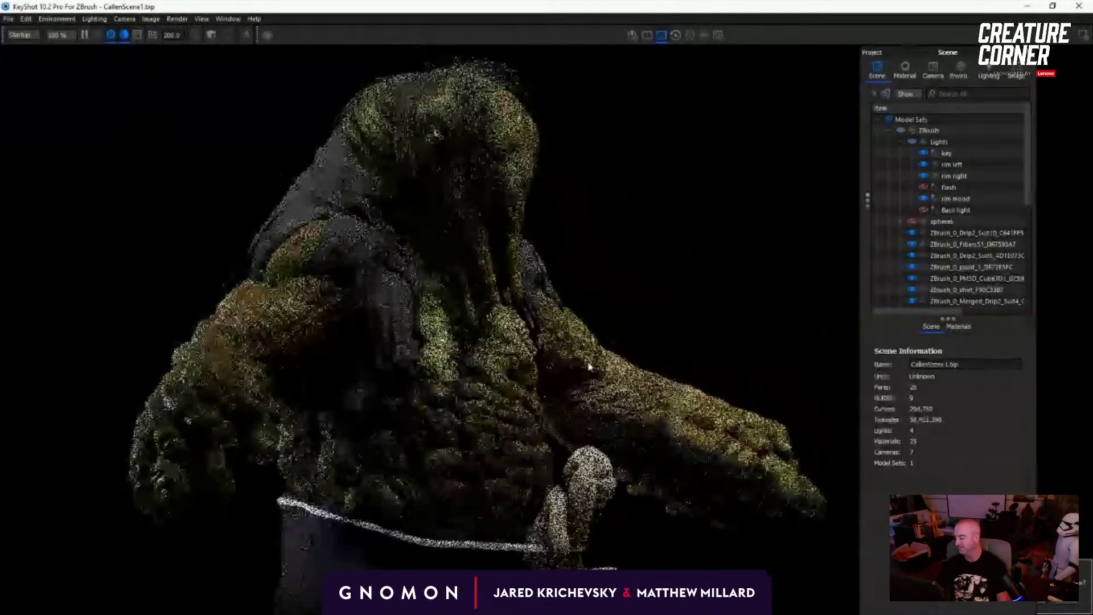
# Step: Open the creature's skin material, set its roughness to 0.0282 and refractive index to 1.312, and inspect the render from the front
pyautogui.click(464, 446)
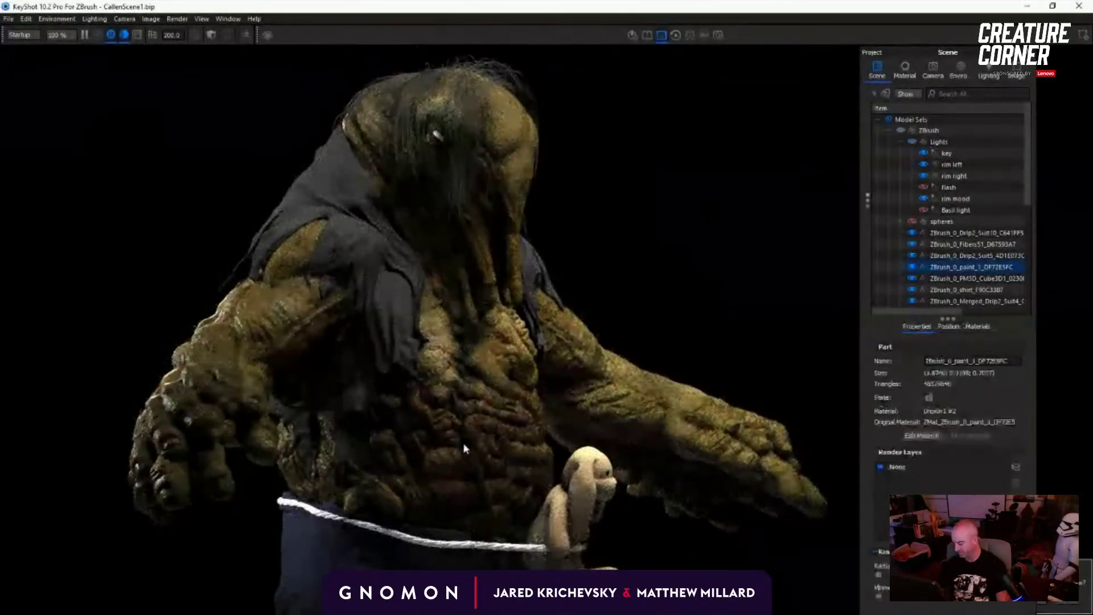
pyautogui.doubleClick(487, 359)
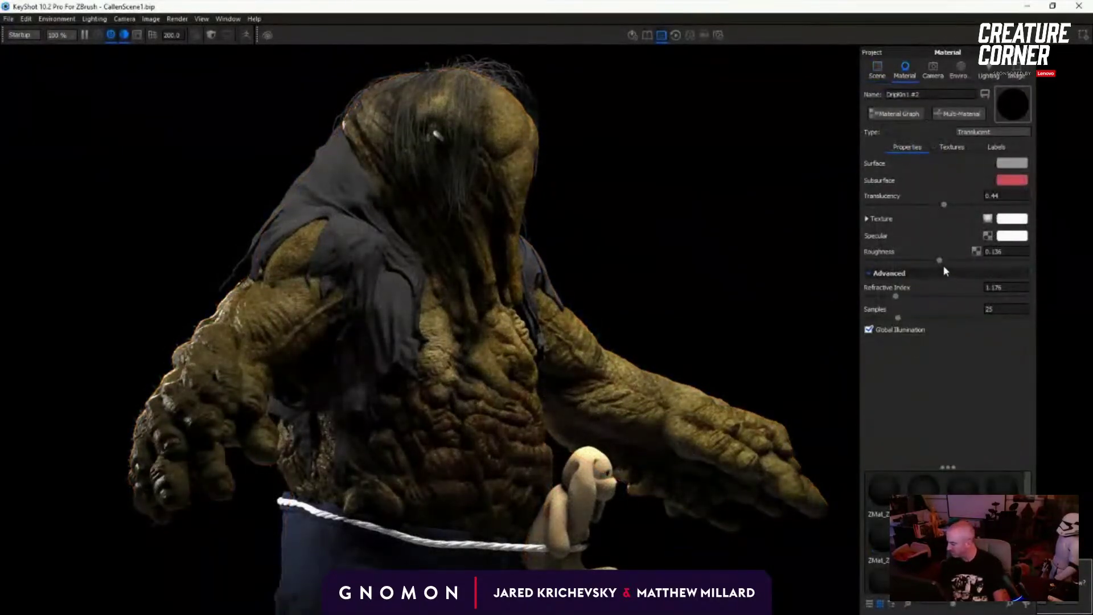
pyautogui.moveTo(940, 261); pyautogui.dragTo(885, 261)
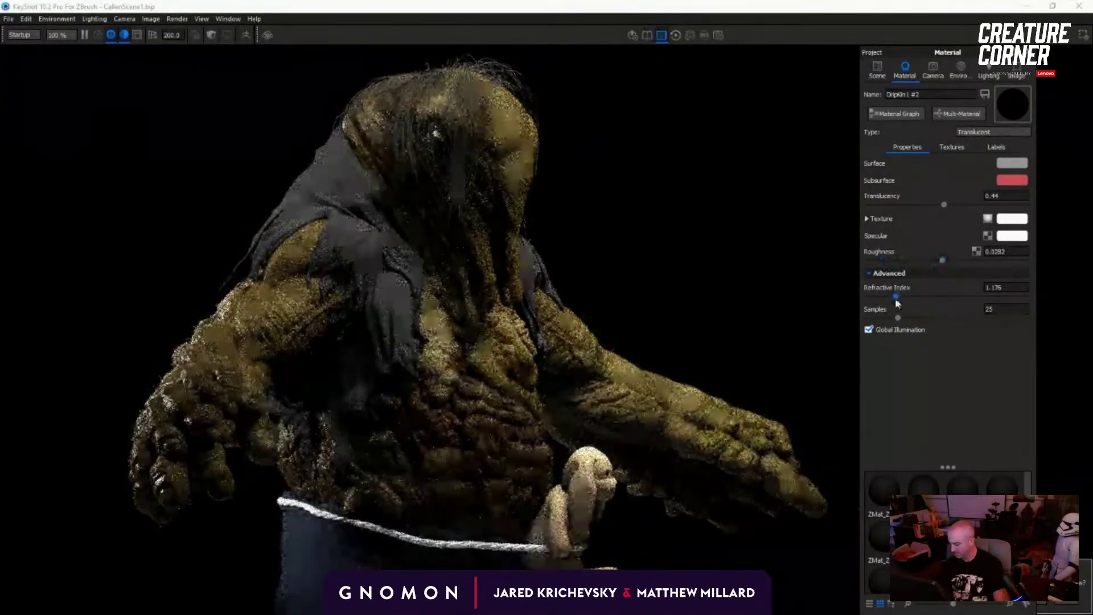
pyautogui.moveTo(895, 296)
pyautogui.mouseDown()
pyautogui.moveTo(941, 294)
pyautogui.moveTo(917, 296)
pyautogui.mouseUp()
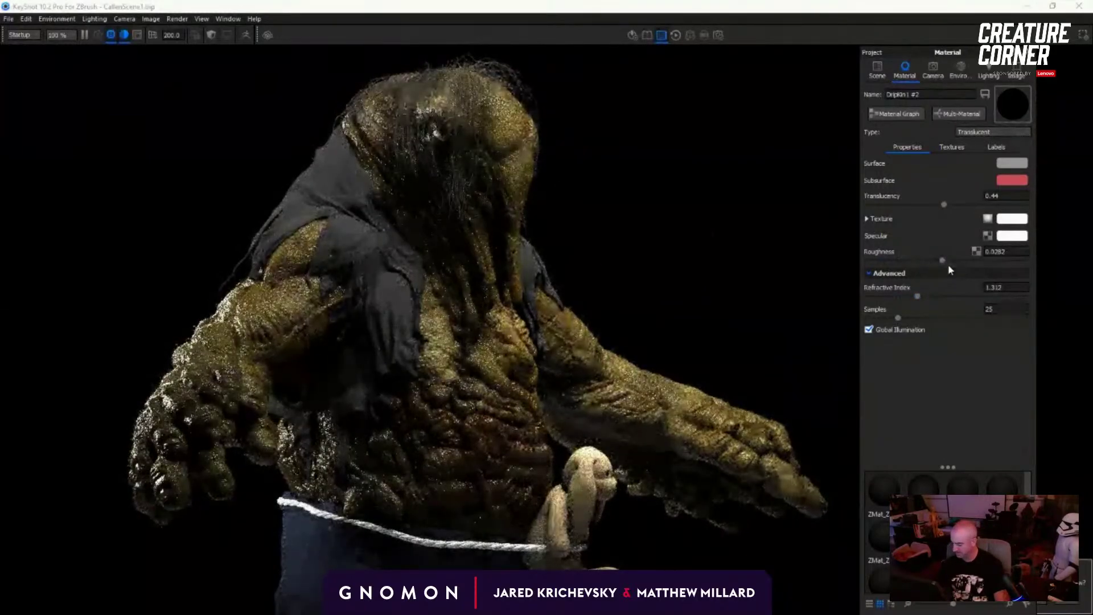
pyautogui.moveTo(640, 232); pyautogui.dragTo(492, 224)
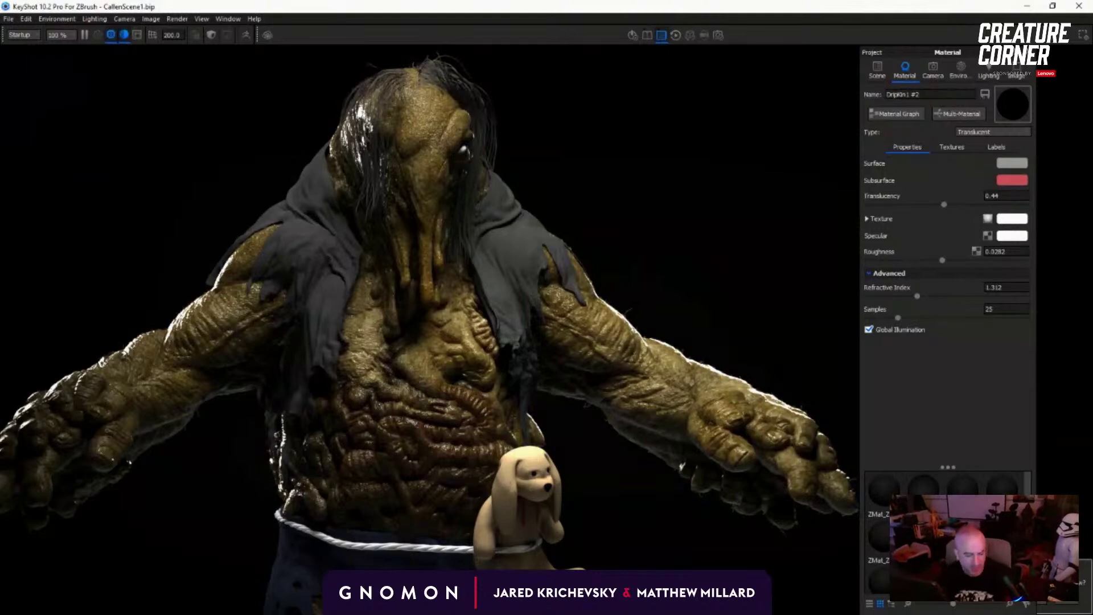
# Step: Switch back to ZBrush, sample a skin tone on the body, darken it to a deep olive-brown and spray it over the belly
pyautogui.hotkey('alt', 'Tab')
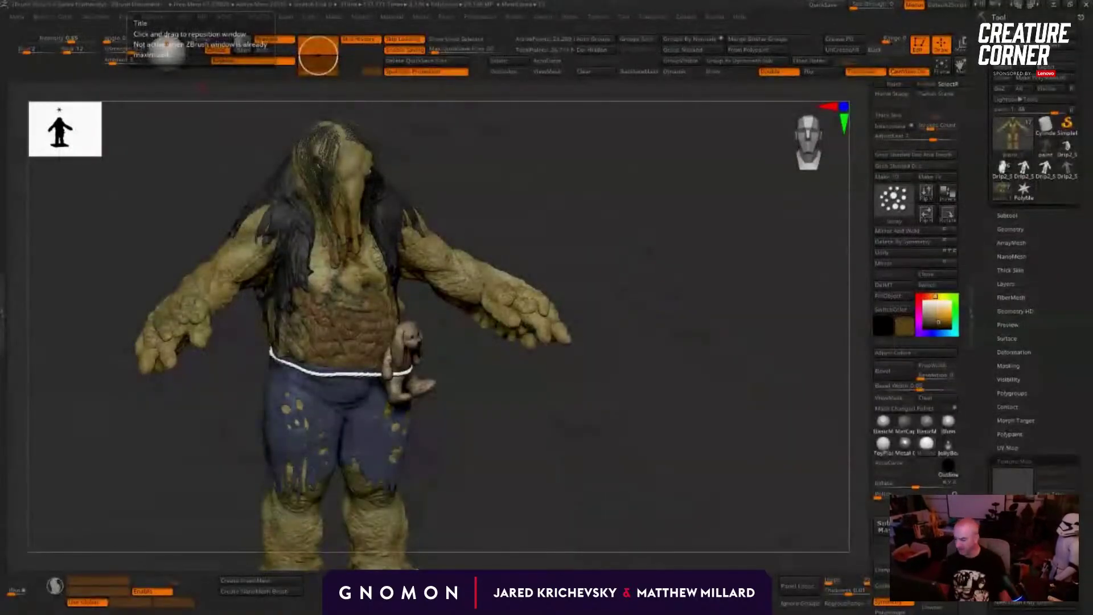
pyautogui.moveTo(528, 466); pyautogui.dragTo(522, 398)
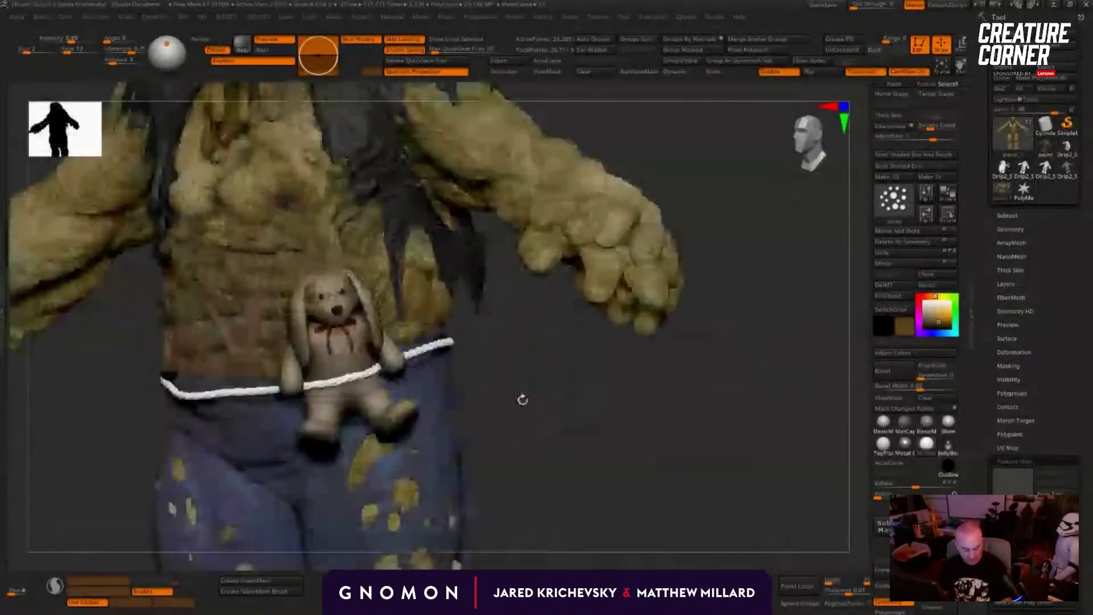
pyautogui.moveTo(515, 330); pyautogui.dragTo(538, 484)
pyautogui.press('c')
pyautogui.moveTo(482, 397); pyautogui.dragTo(451, 400)
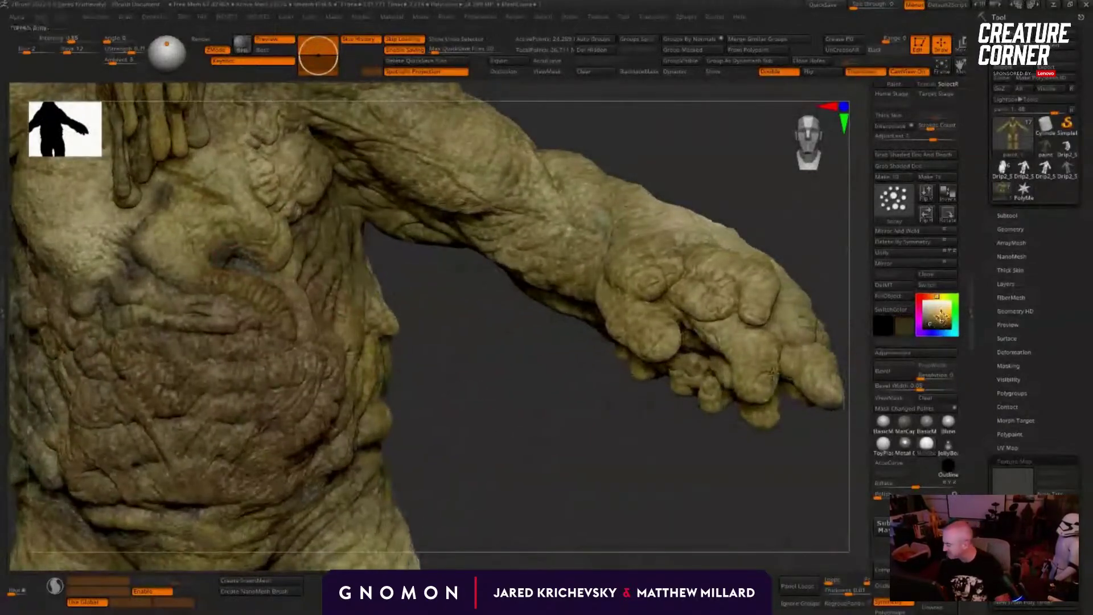
pyautogui.click(932, 324)
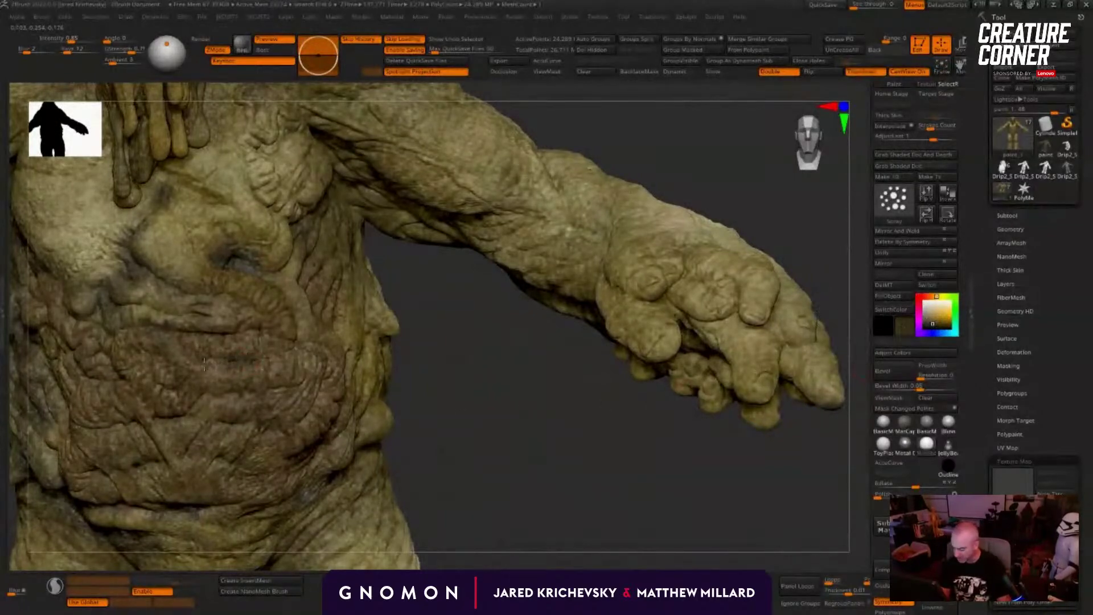
# Step: Mask the creature's body by Peaks and Valleys and show the mask on the skin
pyautogui.moveTo(484, 399); pyautogui.dragTo(575, 360)
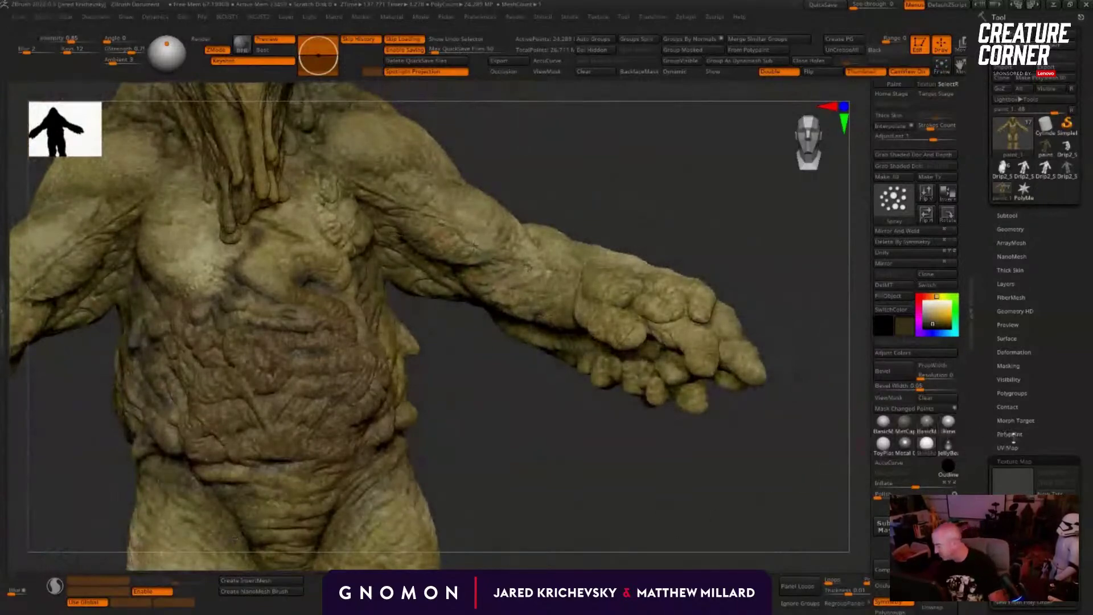
pyautogui.click(1008, 365)
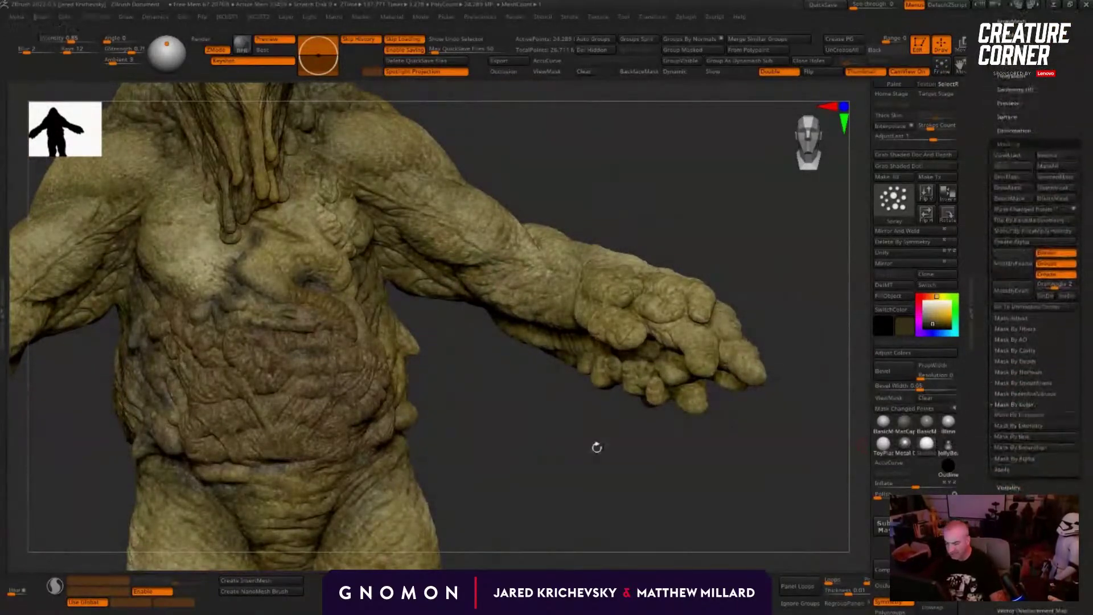
pyautogui.moveTo(513, 478); pyautogui.dragTo(477, 524)
pyautogui.moveTo(667, 492); pyautogui.dragTo(649, 496)
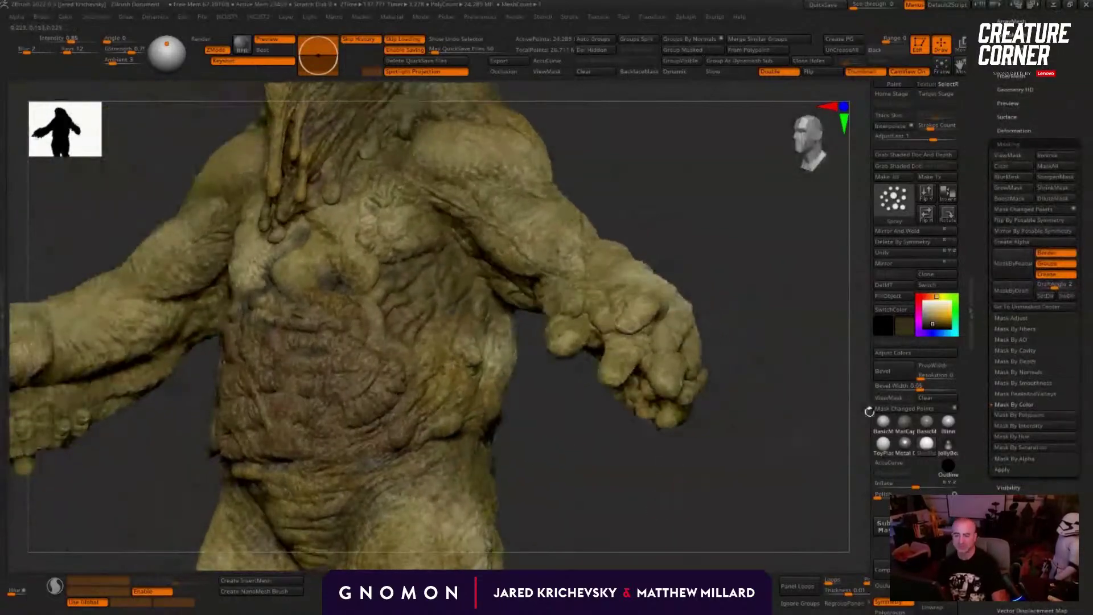
pyautogui.click(1038, 337)
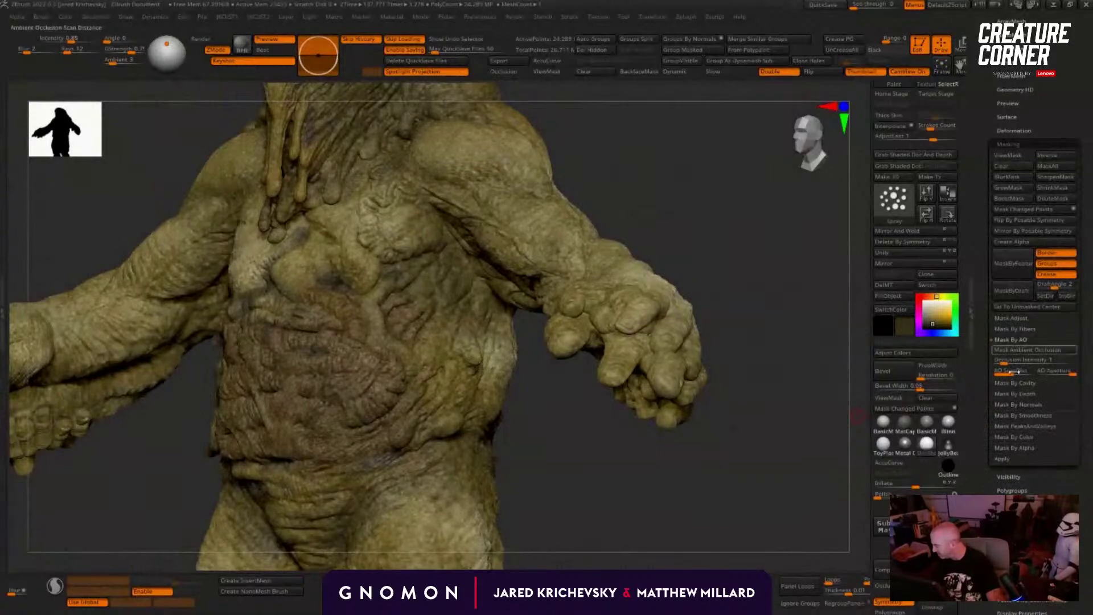
pyautogui.click(1025, 426)
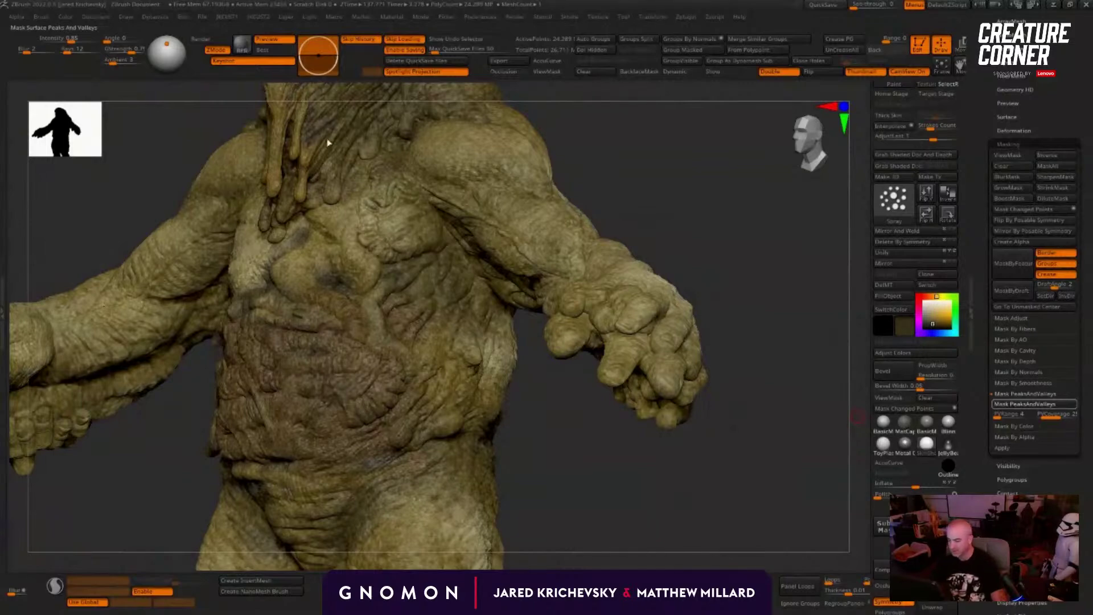
pyautogui.hotkey('ctrl', 'h')
pyautogui.moveTo(561, 458); pyautogui.dragTo(691, 430)
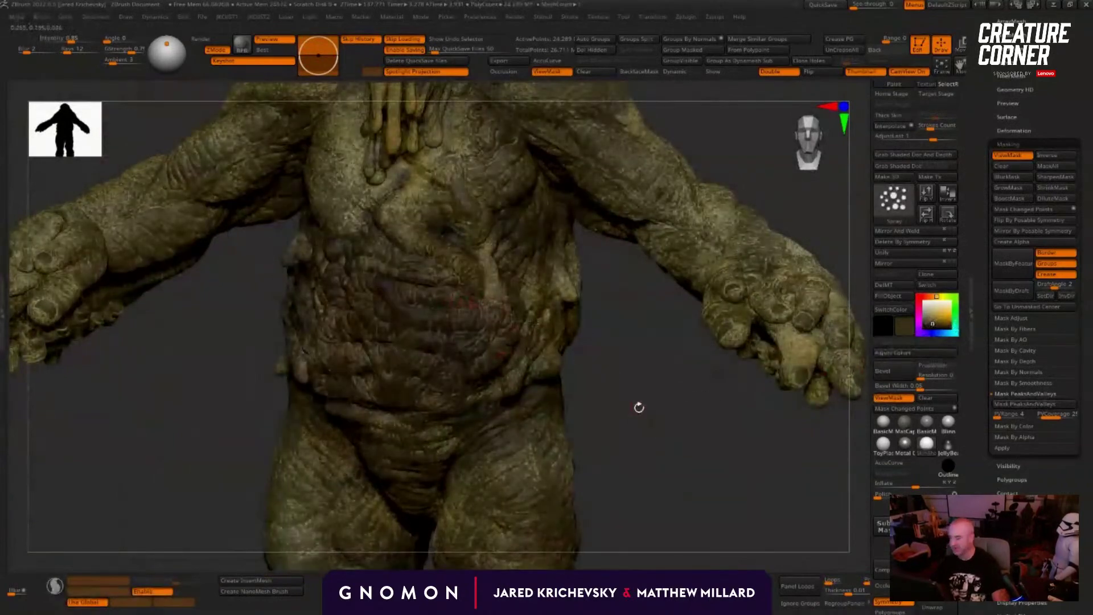
# Step: Invert the Peaks and Valleys mask on the body and hide the mask display
pyautogui.press('ctrl')
pyautogui.keyDown('ctrl'); pyautogui.click(638, 407); pyautogui.keyUp('ctrl')
pyautogui.keyDown('ctrl'); pyautogui.click(637, 407); pyautogui.keyUp('ctrl')
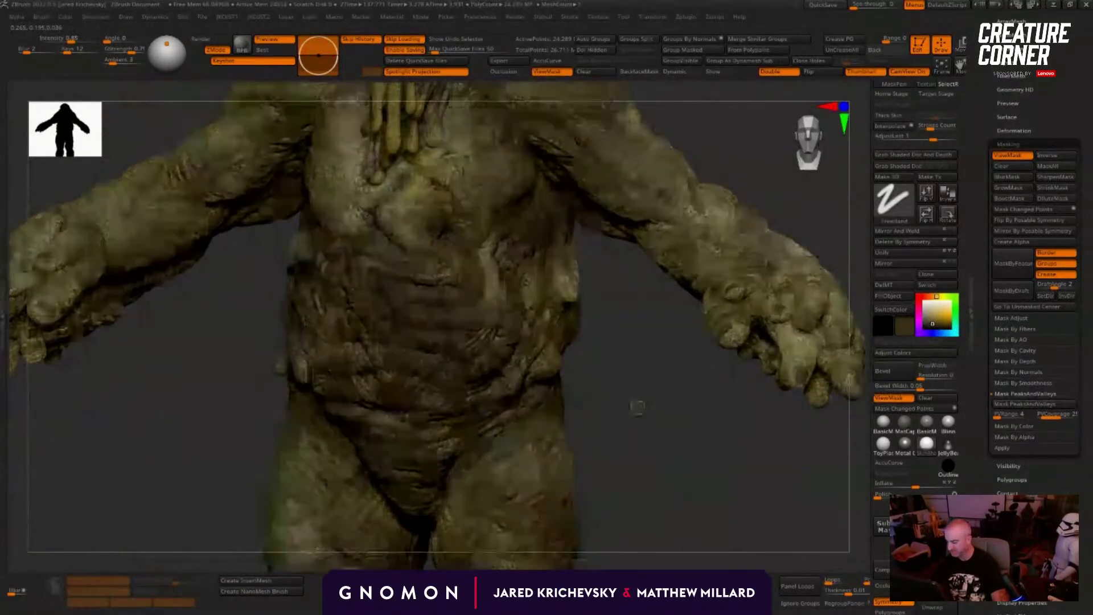
pyautogui.keyDown('ctrl'); pyautogui.click(638, 407); pyautogui.keyUp('ctrl')
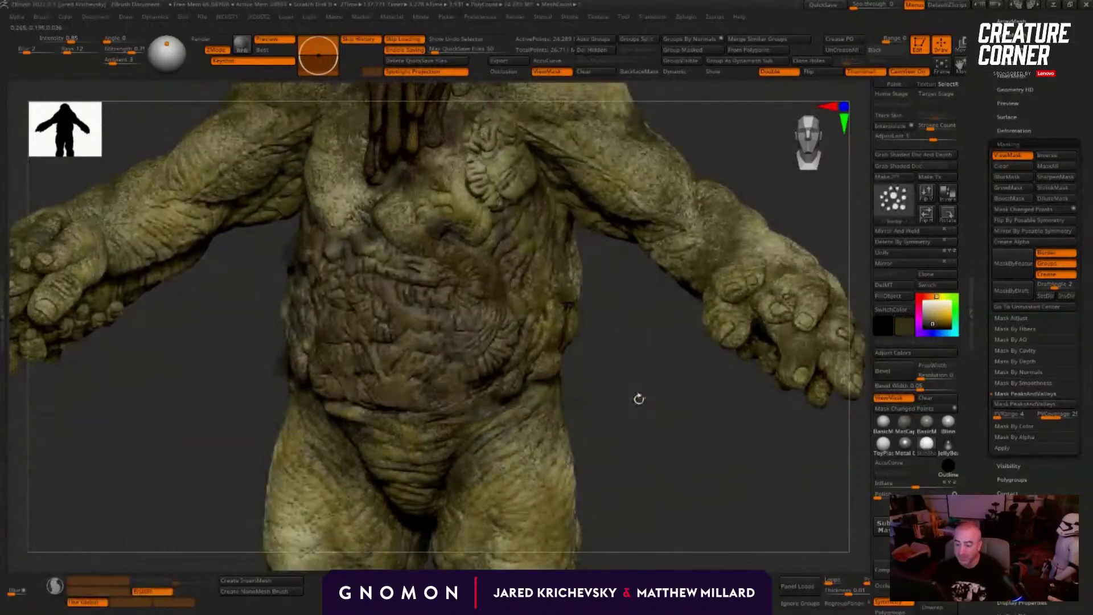
pyautogui.click(1004, 157)
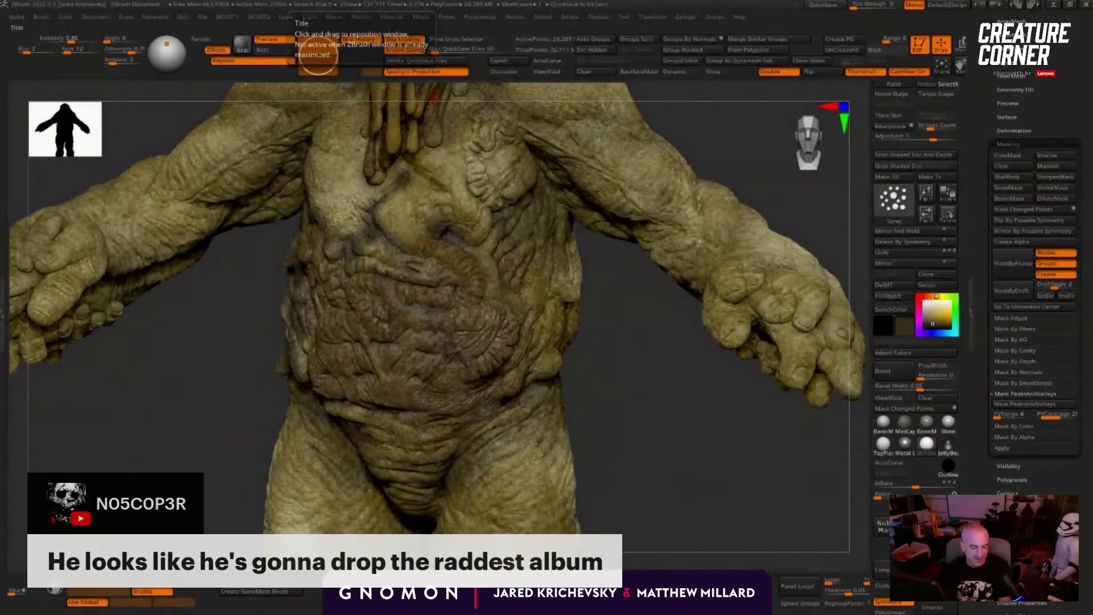
# Step: Switch to KeyShot and examine the creature's head, chest and skin in a closer front render
pyautogui.hotkey('alt', 'Tab')
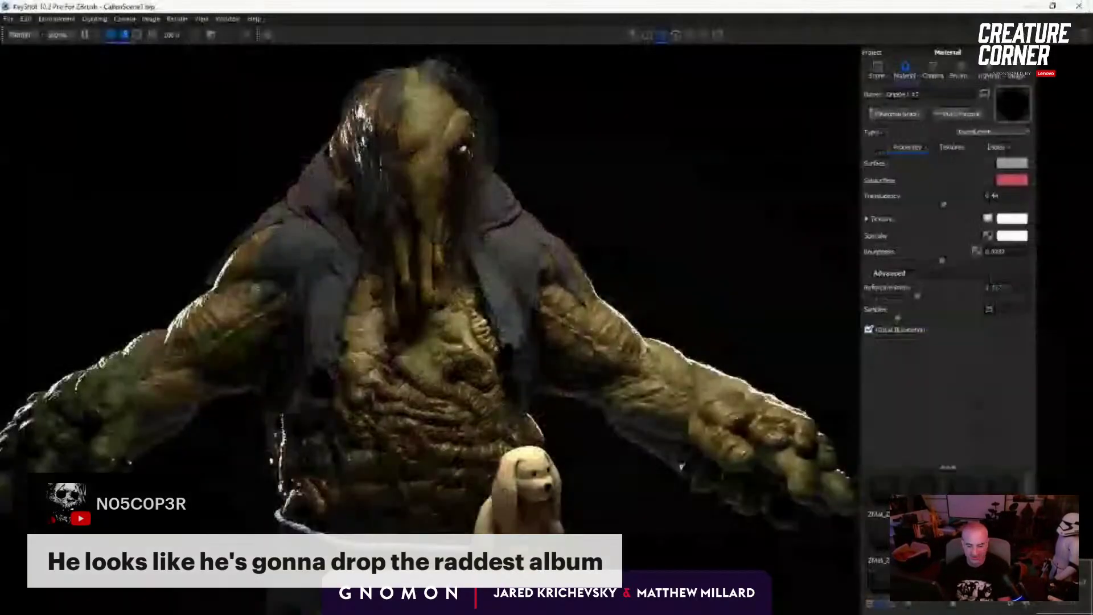
pyautogui.moveTo(419, 291); pyautogui.dragTo(460, 316)
pyautogui.scroll(4, 462, 308)
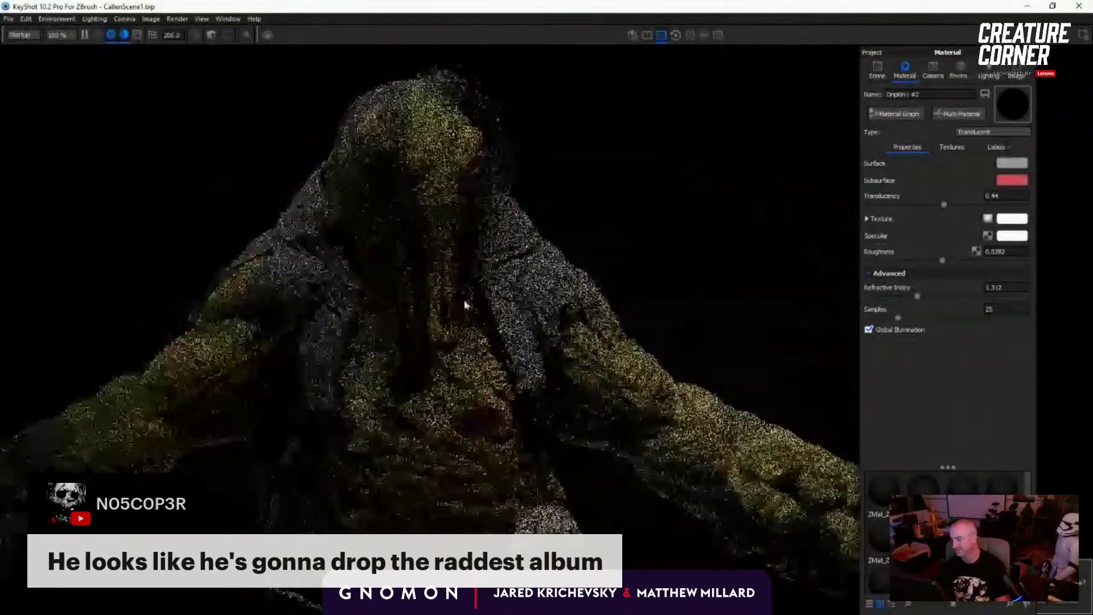
pyautogui.moveTo(463, 305); pyautogui.dragTo(354, 298, button='middle')
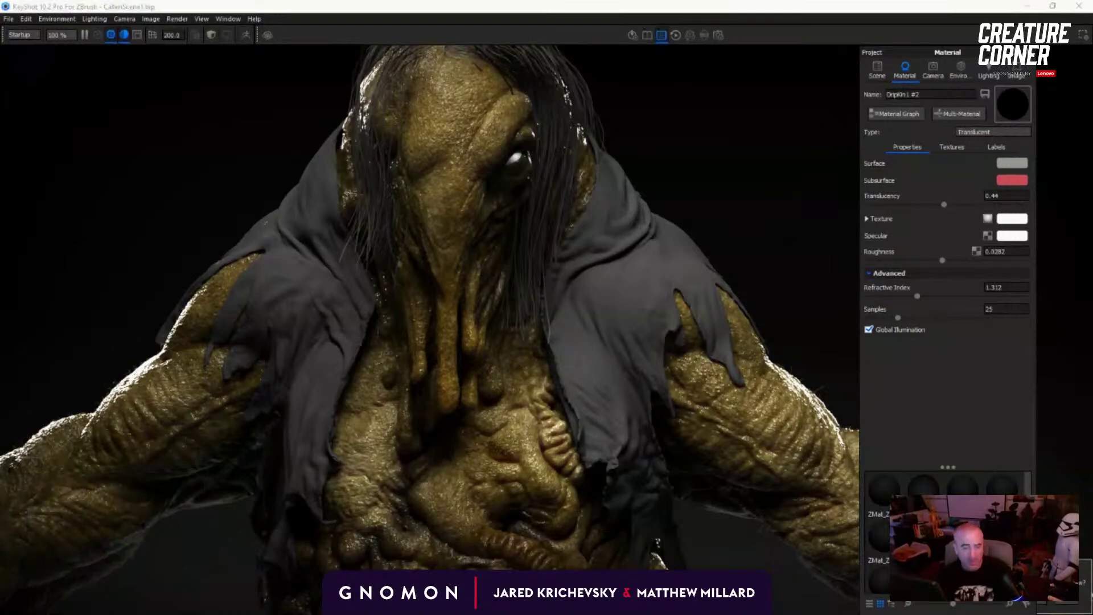
# Step: Switch back to ZBrush and spray the dark olive-brown over the lower folds and side of the belly
pyautogui.hotkey('alt', 'Tab')
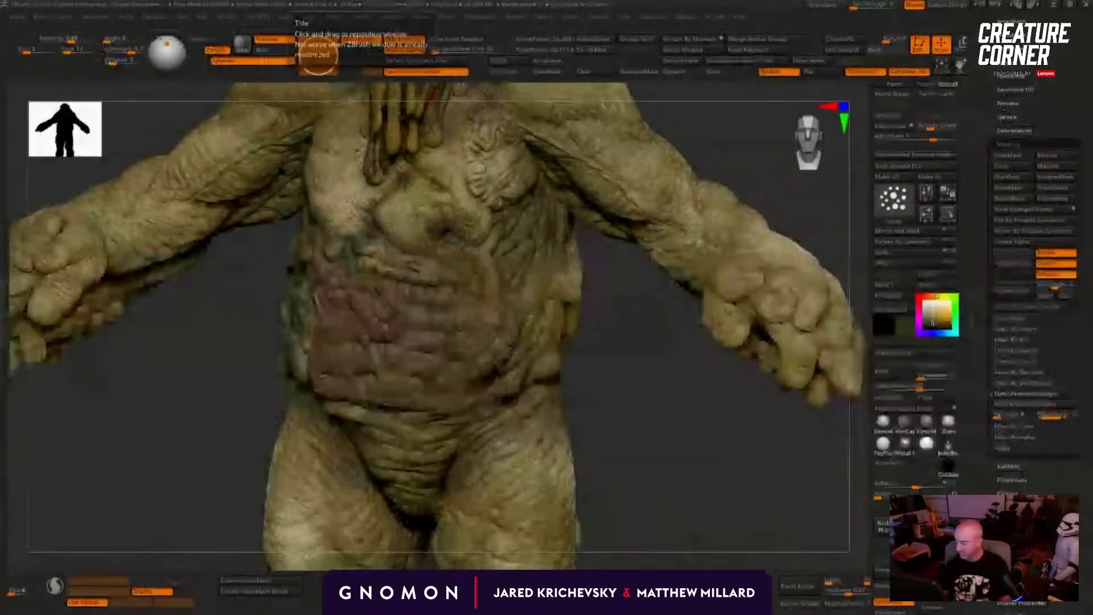
pyautogui.moveTo(632, 398); pyautogui.dragTo(575, 410)
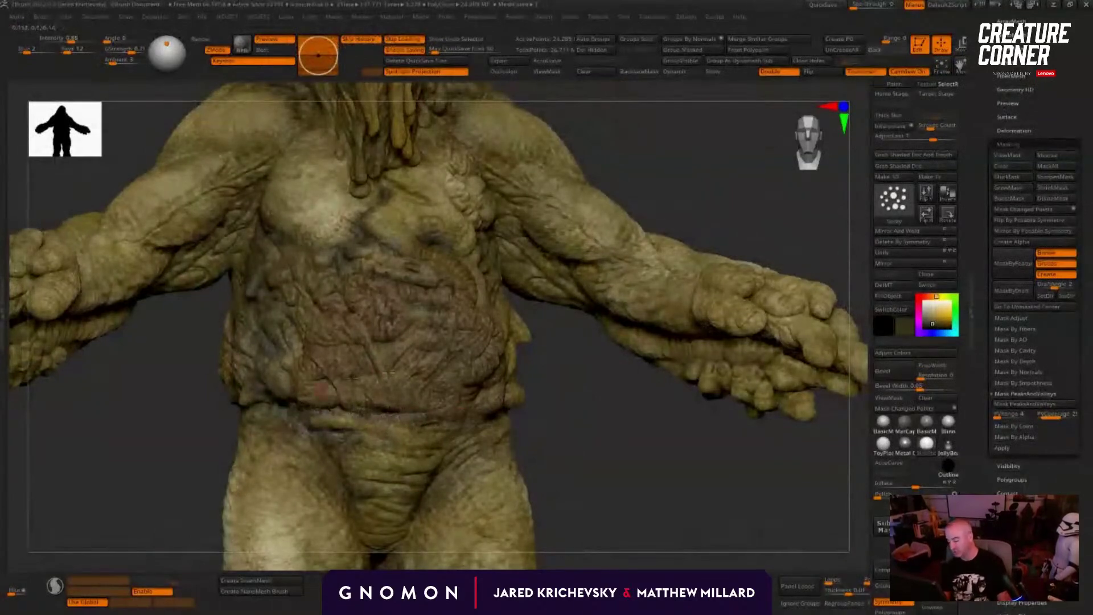
pyautogui.moveTo(572, 451); pyautogui.dragTo(566, 420)
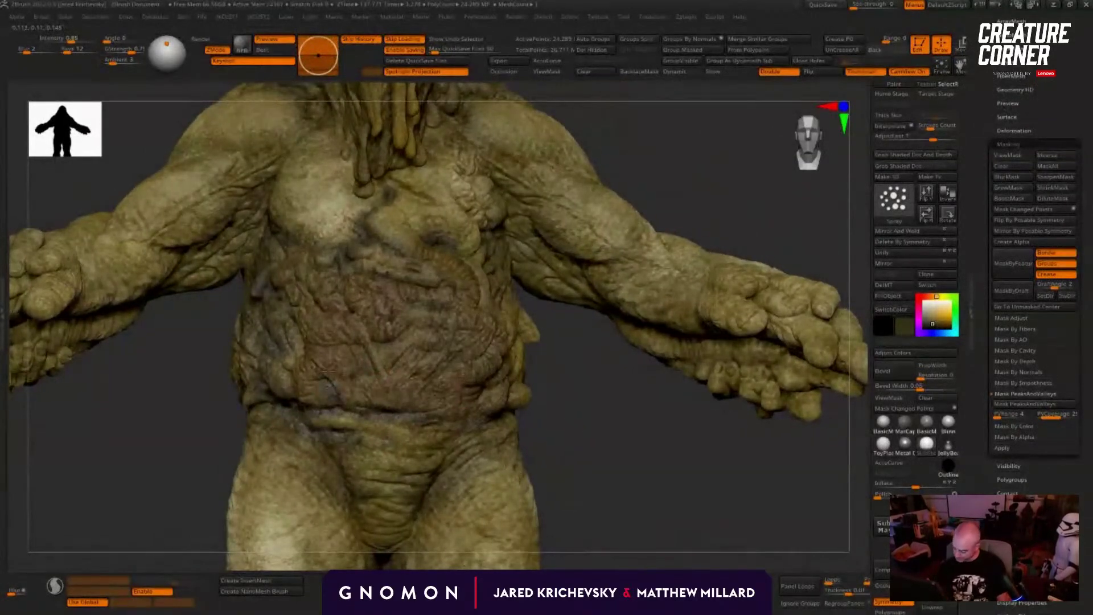
pyautogui.moveTo(333, 393); pyautogui.dragTo(335, 356, button='right')
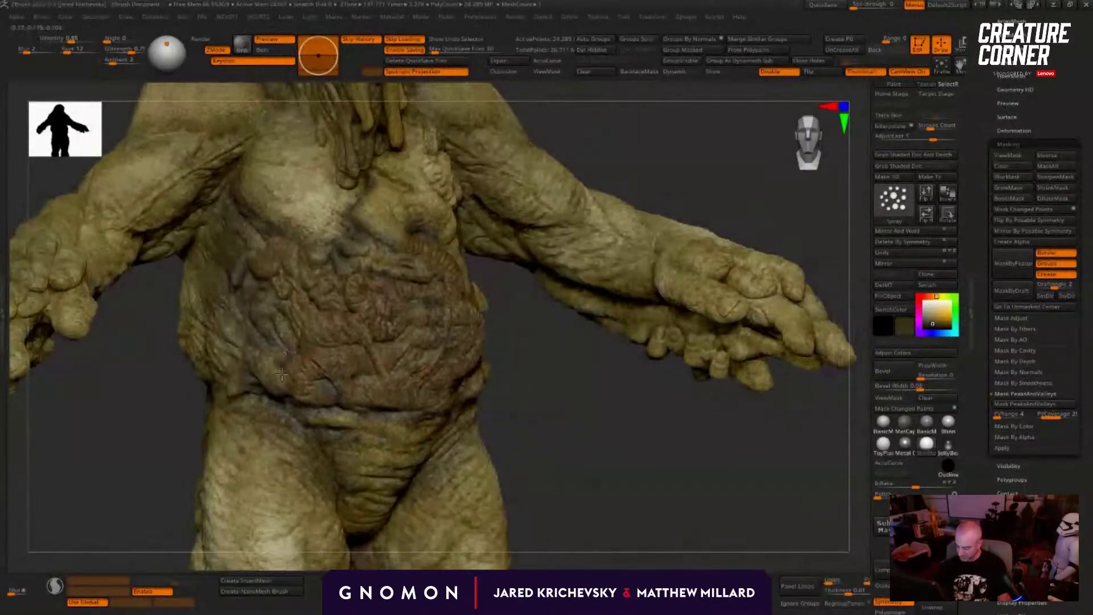
pyautogui.moveTo(576, 415); pyautogui.dragTo(554, 407, button='right')
# Step: With Occlusion turned on, spray dark olive-brown over the belly coils and flank, and turn Occlusion off again
pyautogui.click(517, 74)
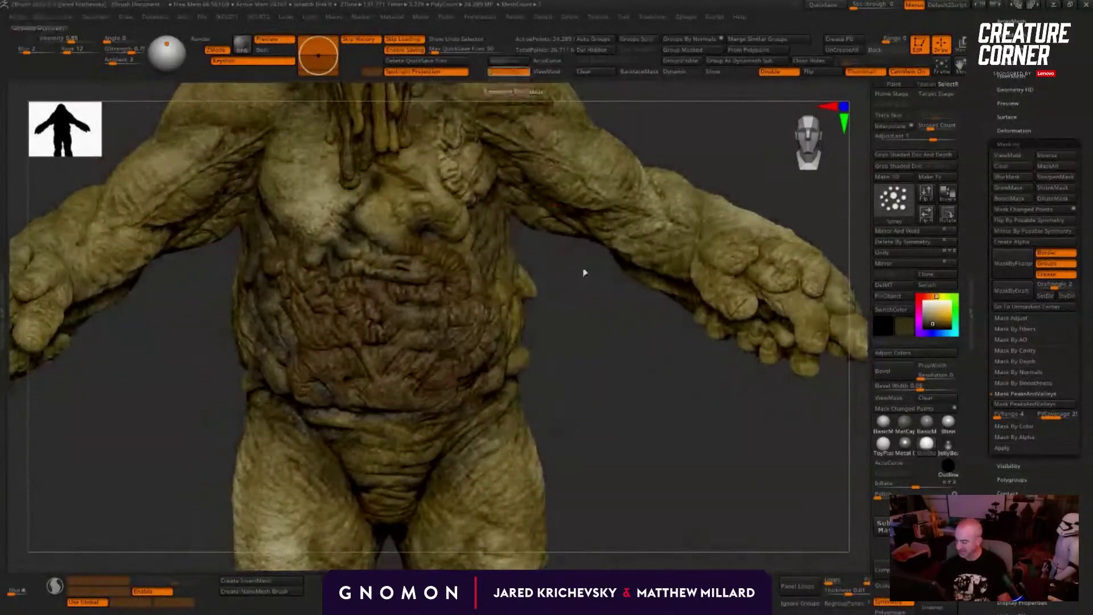
pyautogui.moveTo(627, 424)
pyautogui.mouseDown(button='right')
pyautogui.moveTo(630, 437)
pyautogui.moveTo(468, 355)
pyautogui.mouseUp(button='right')
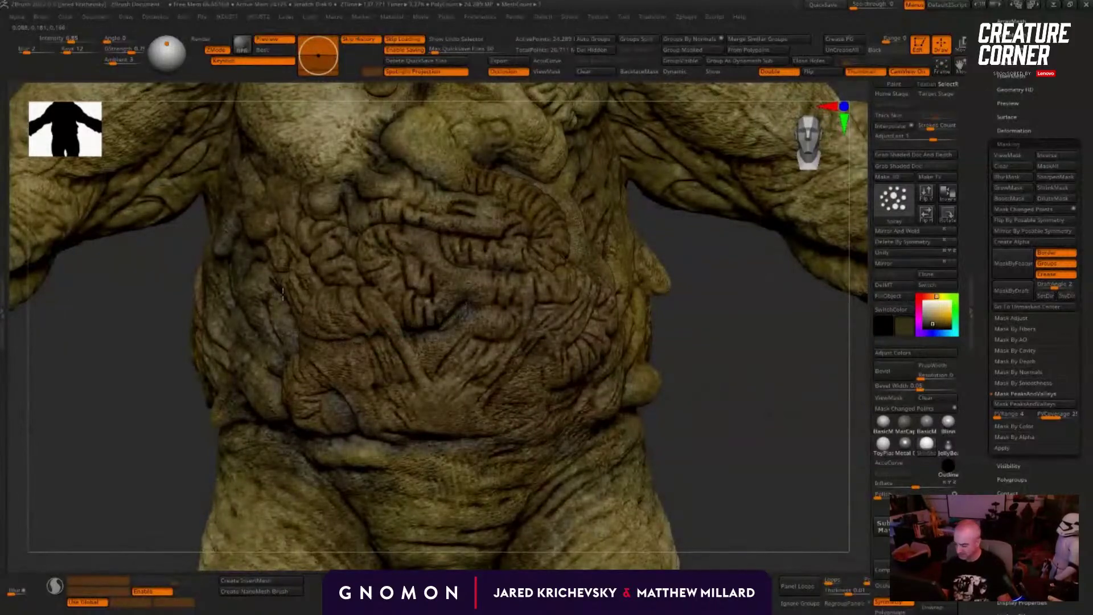
pyautogui.keyDown('alt'); pyautogui.moveTo(733, 415); pyautogui.dragTo(502, 340); pyautogui.keyUp('alt')
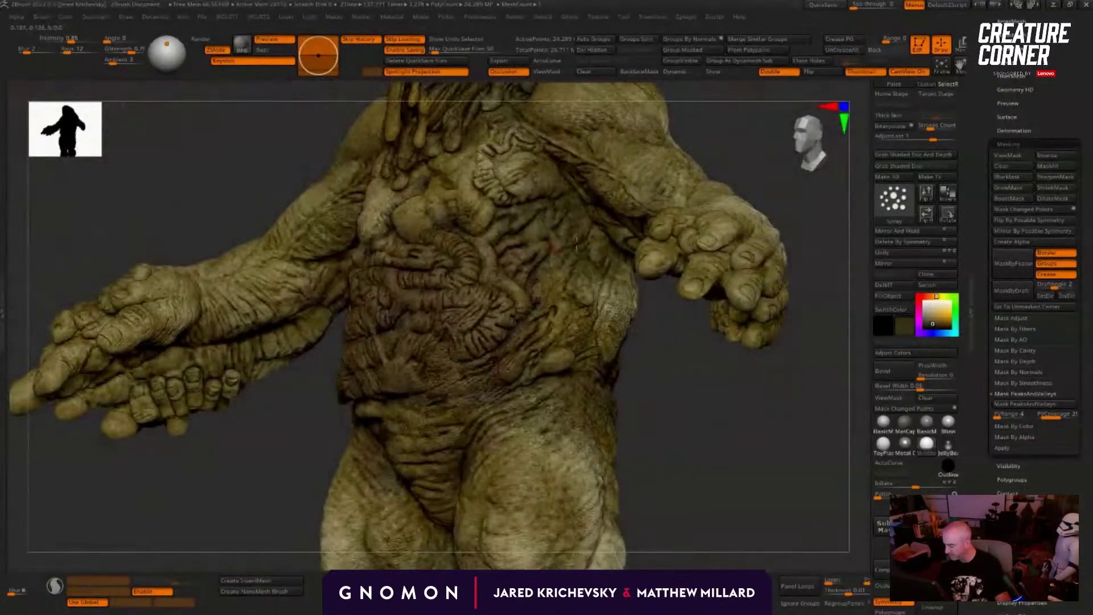
pyautogui.moveTo(577, 243); pyautogui.dragTo(501, 384)
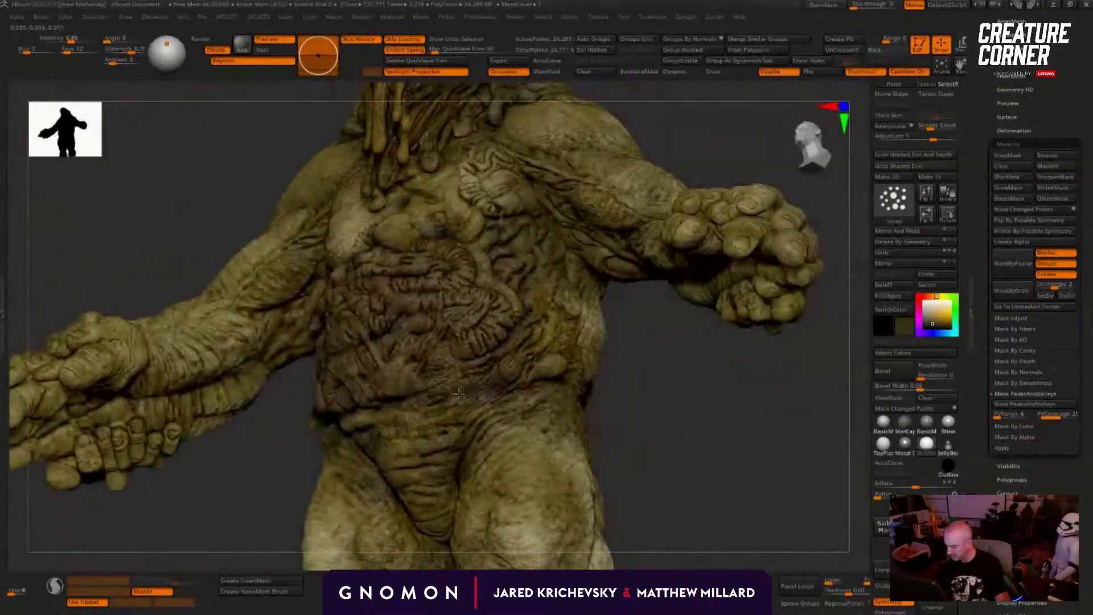
pyautogui.moveTo(651, 380); pyautogui.dragTo(448, 282)
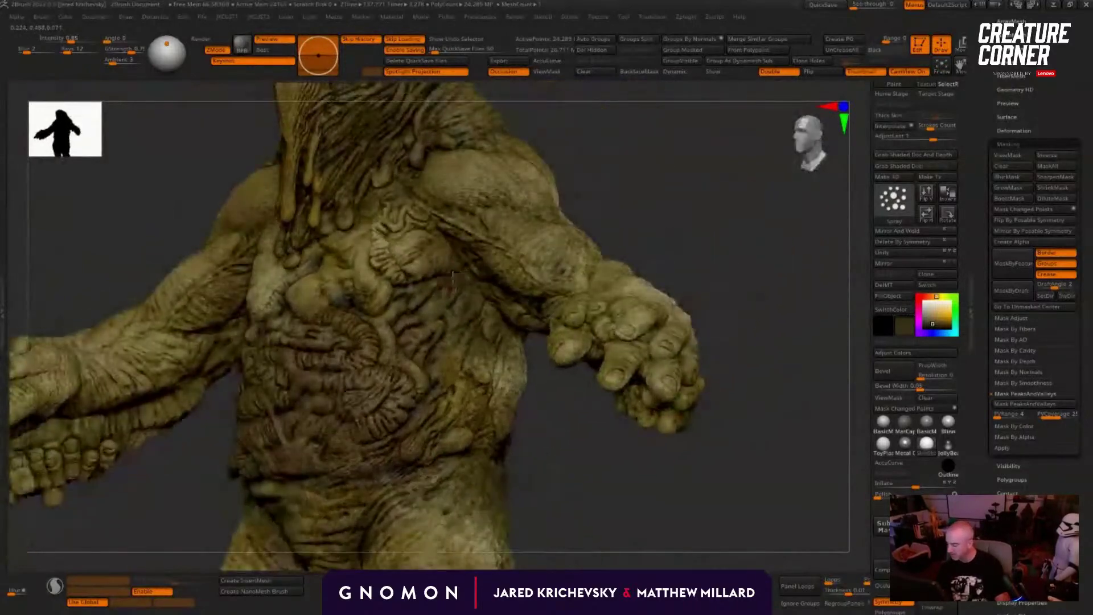
pyautogui.moveTo(554, 475); pyautogui.dragTo(495, 499)
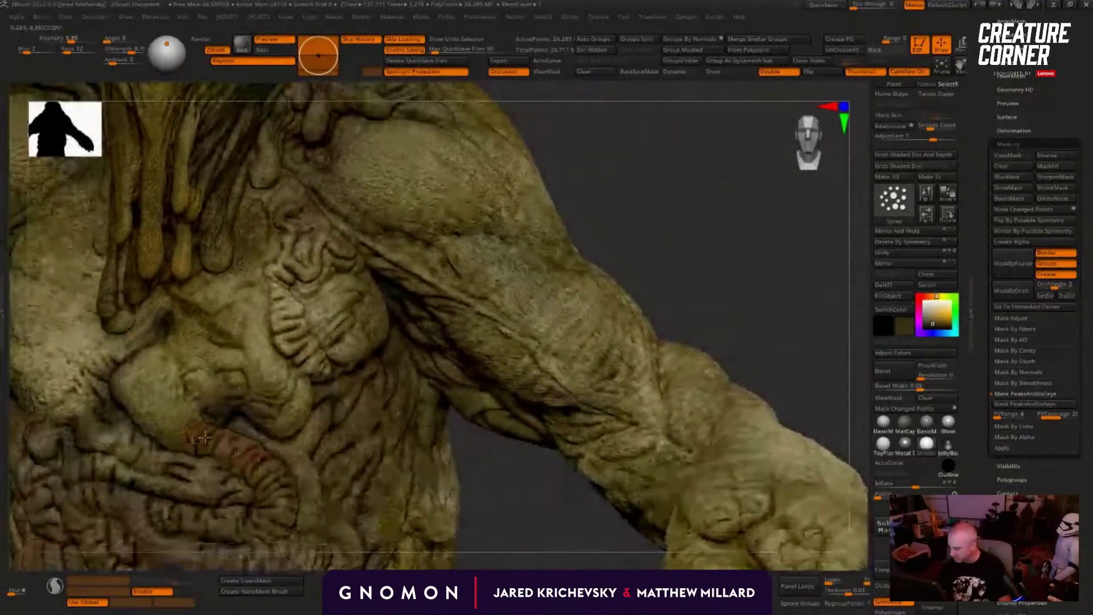
pyautogui.click(503, 71)
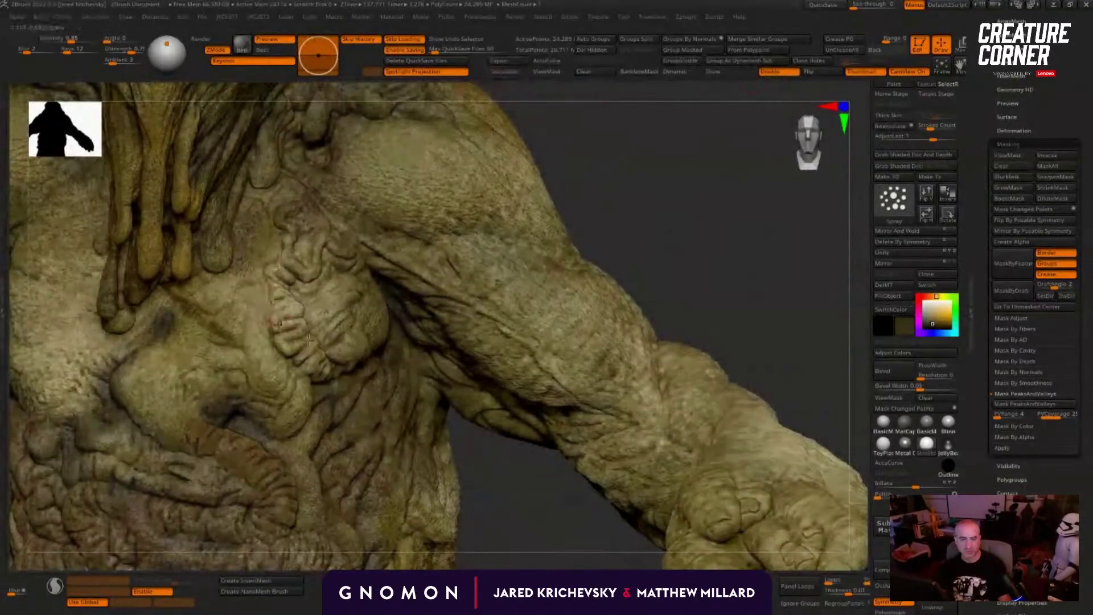
# Step: Sample a warm brown skin tone and spray it along the coiled ridge beside the tentacles on the chest
pyautogui.moveTo(570, 512)
pyautogui.keyDown('alt'); pyautogui.mouseDown()
pyautogui.moveTo(555, 547)
pyautogui.moveTo(563, 497)
pyautogui.moveTo(518, 497)
pyautogui.mouseUp(); pyautogui.keyUp('alt')
pyautogui.press('c')
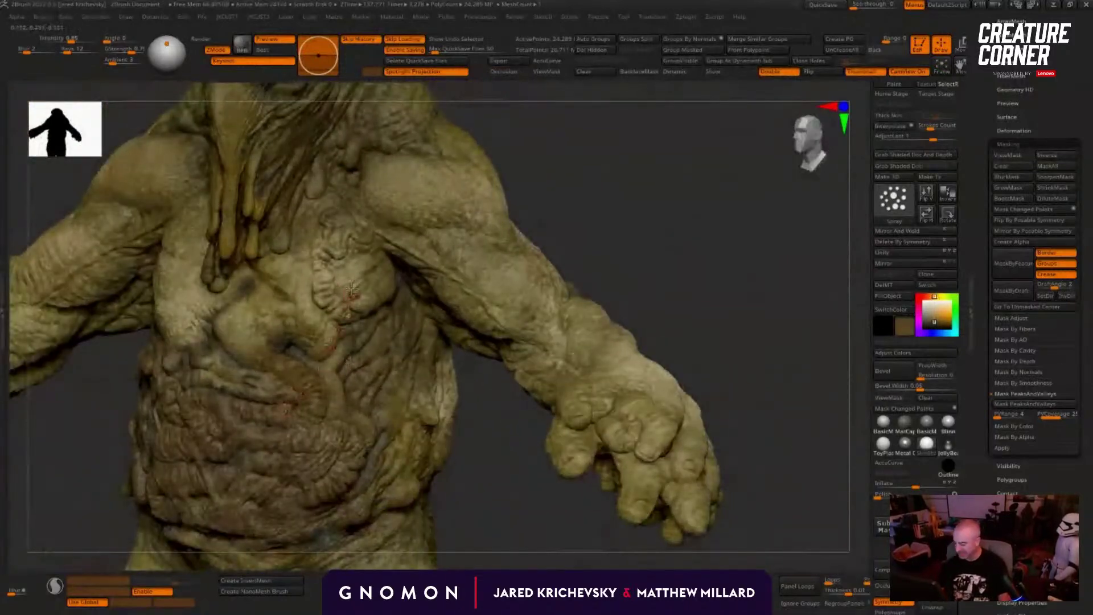
pyautogui.moveTo(324, 285); pyautogui.dragTo(319, 261)
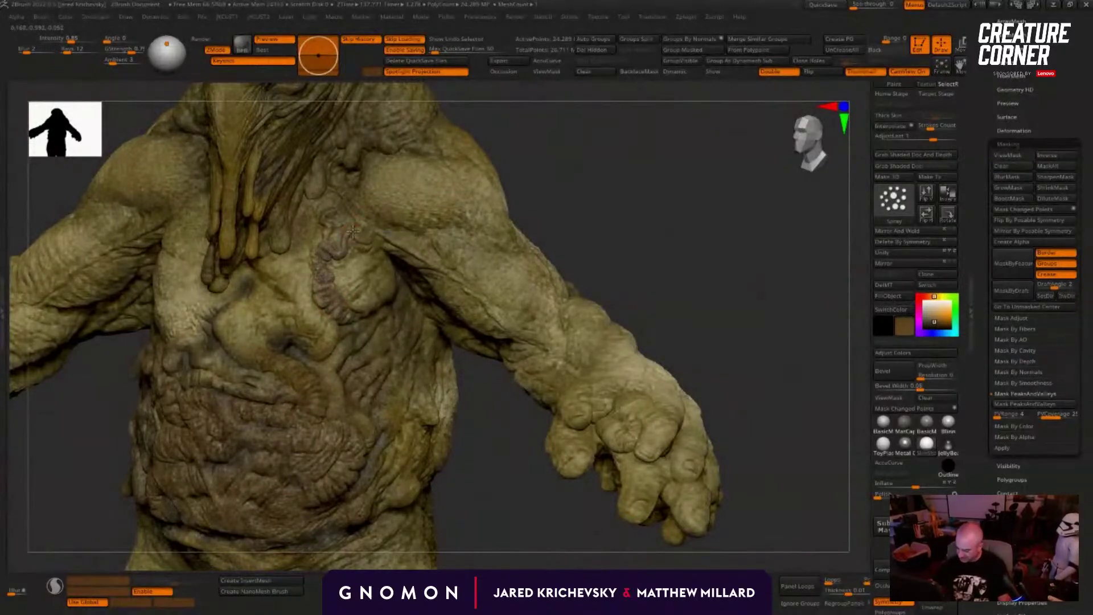
pyautogui.keyDown('alt'); pyautogui.moveTo(578, 155); pyautogui.dragTo(566, 319); pyautogui.keyUp('alt')
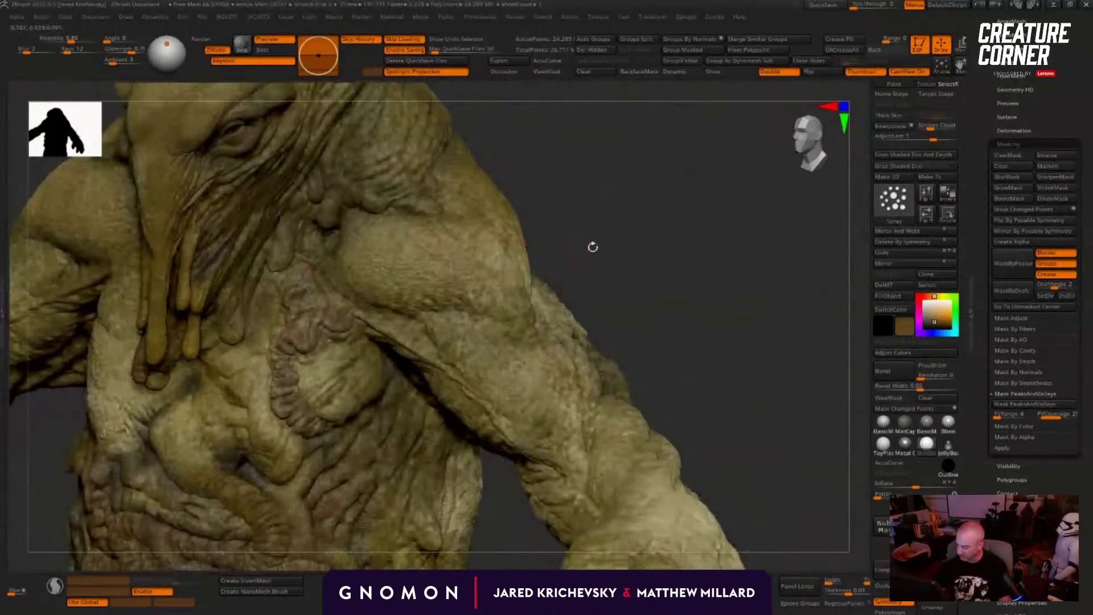
pyautogui.moveTo(593, 247); pyautogui.dragTo(607, 234)
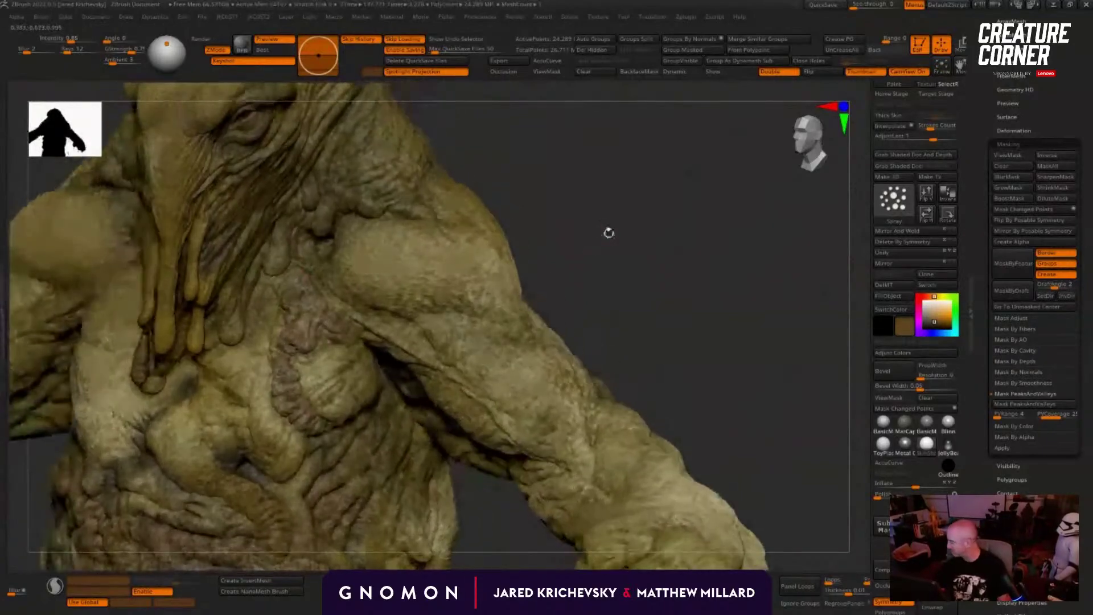
# Step: Pick a darker olive-brown and spray it along the coiled chest ridge, from its lower curve up to the loops near the armpit
pyautogui.click(938, 322)
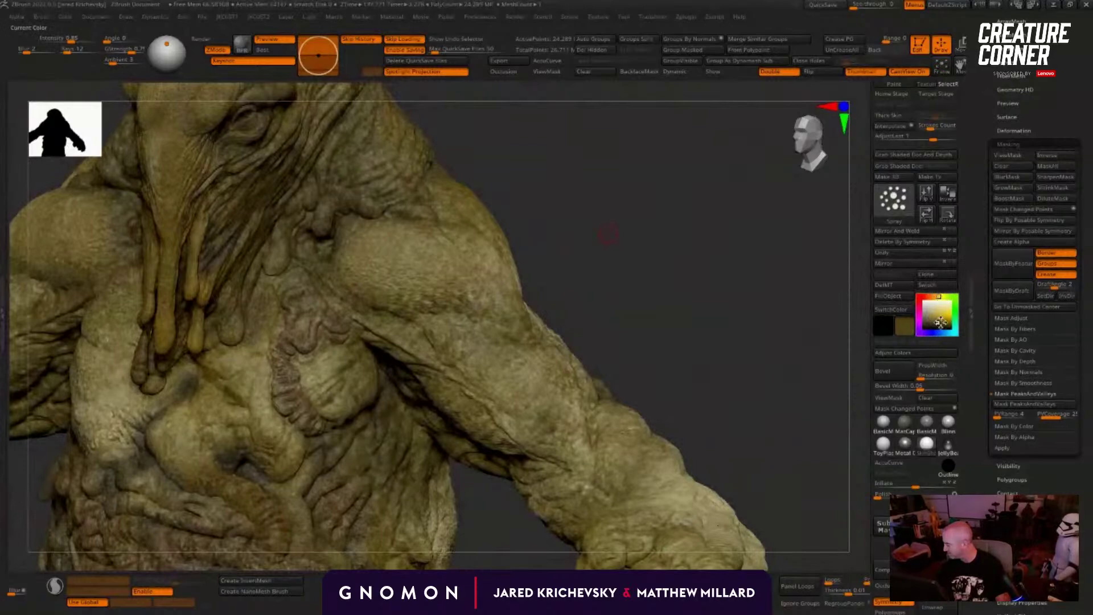
pyautogui.moveTo(941, 323); pyautogui.dragTo(942, 324)
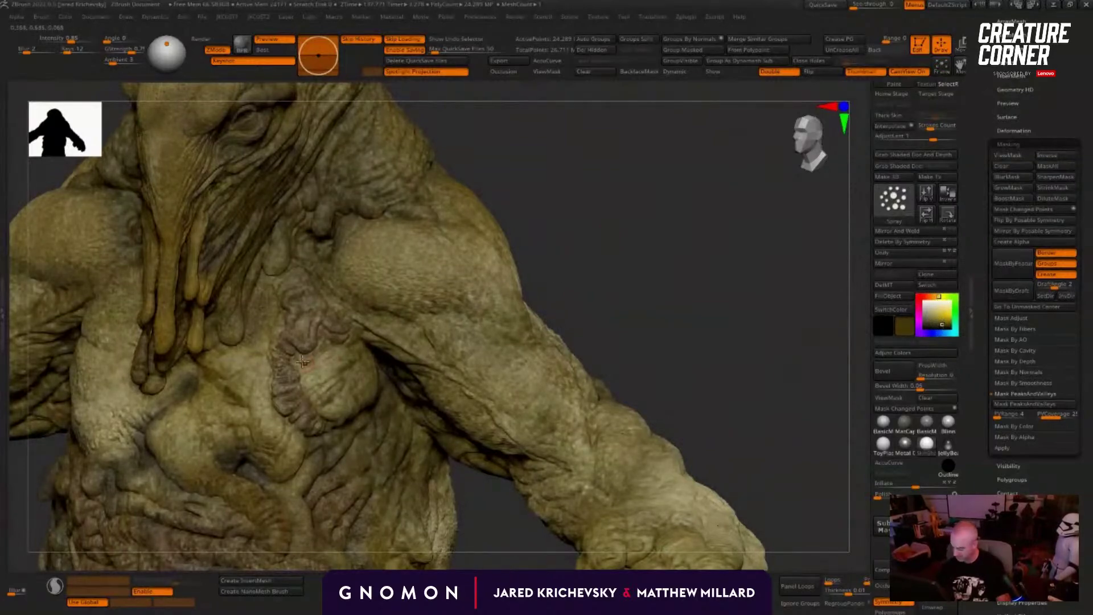
pyautogui.moveTo(286, 360); pyautogui.dragTo(281, 381)
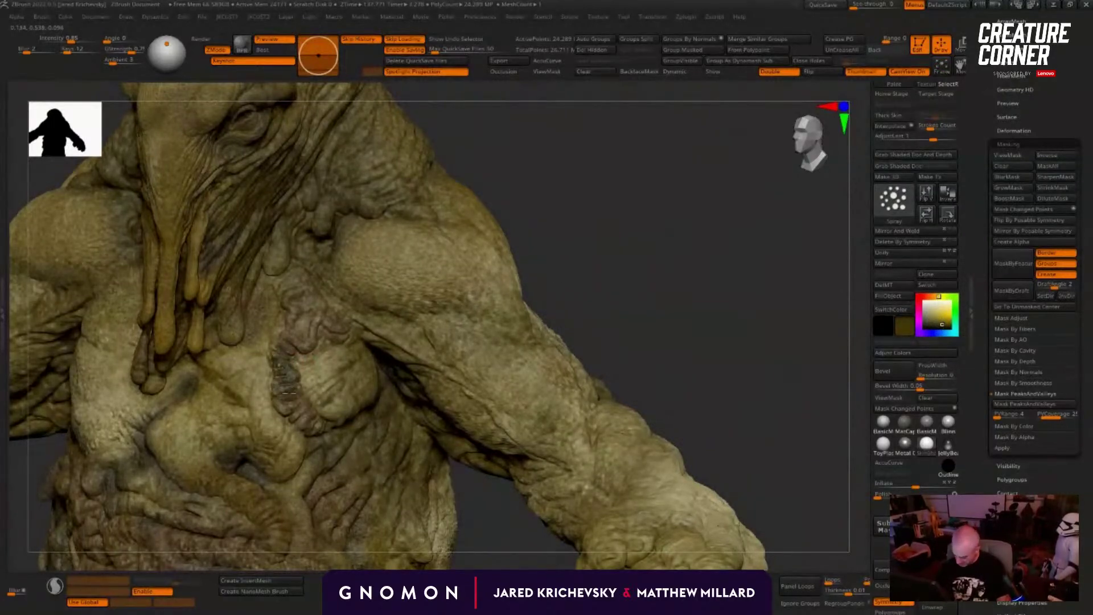
pyautogui.moveTo(585, 290); pyautogui.dragTo(433, 304)
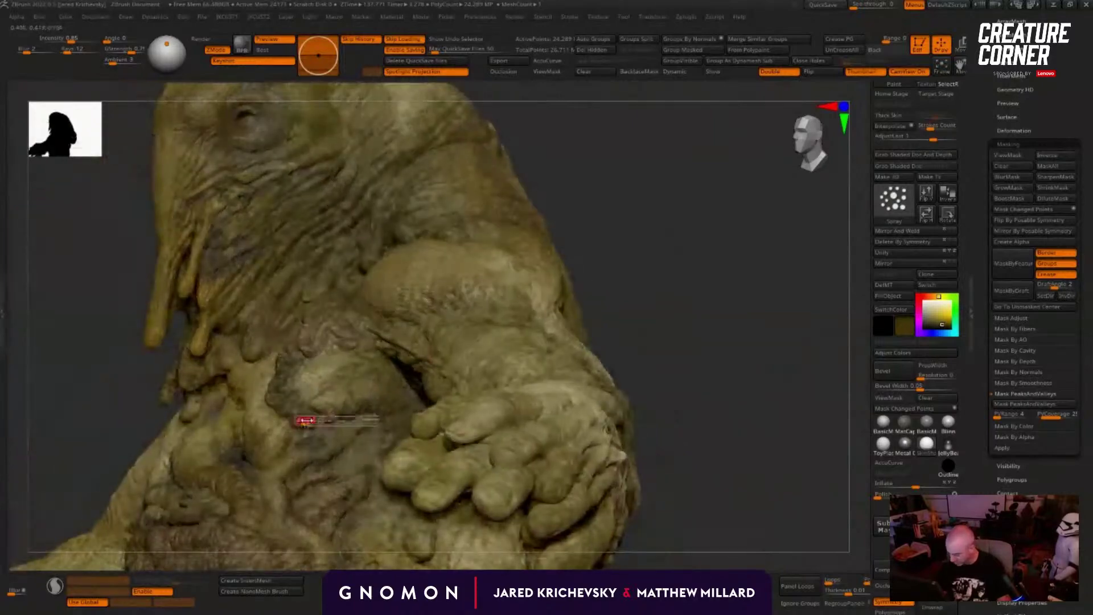
pyautogui.moveTo(622, 275); pyautogui.dragTo(643, 299)
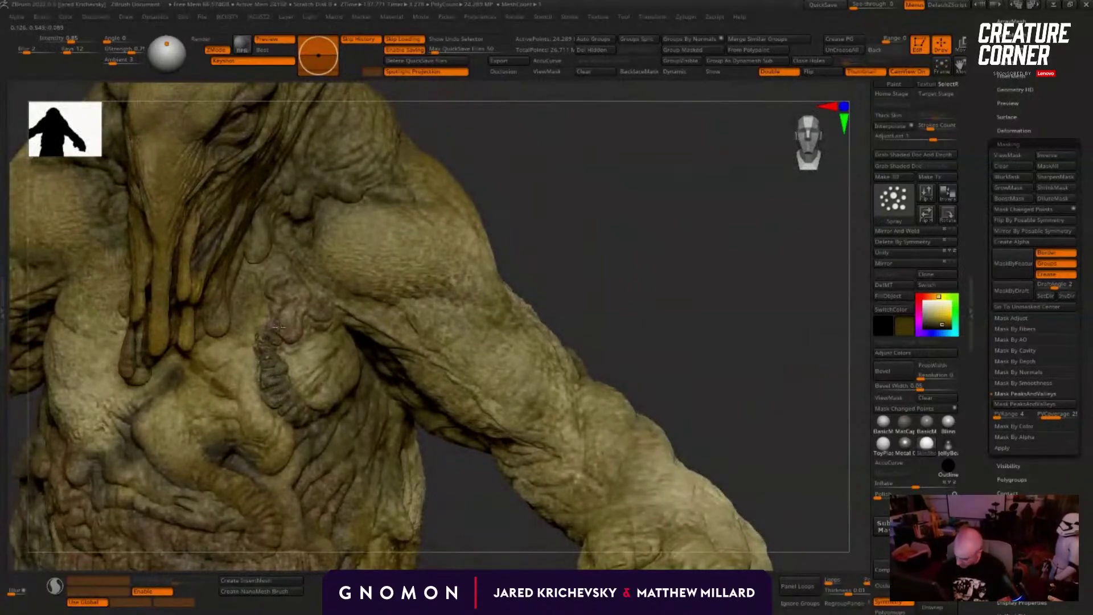
pyautogui.press('s')
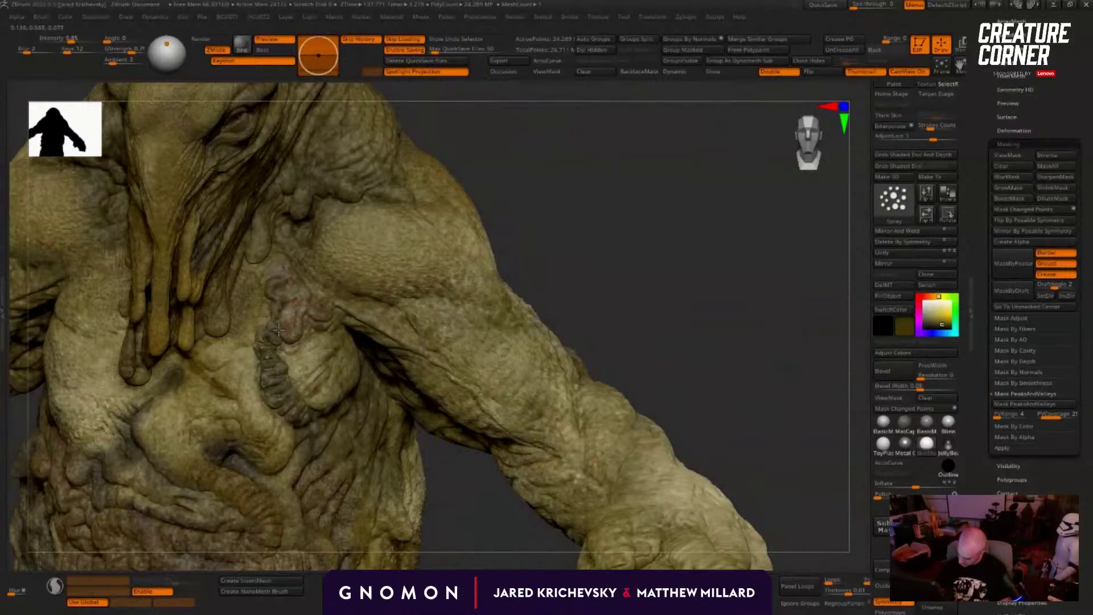
pyautogui.moveTo(278, 329); pyautogui.dragTo(297, 328)
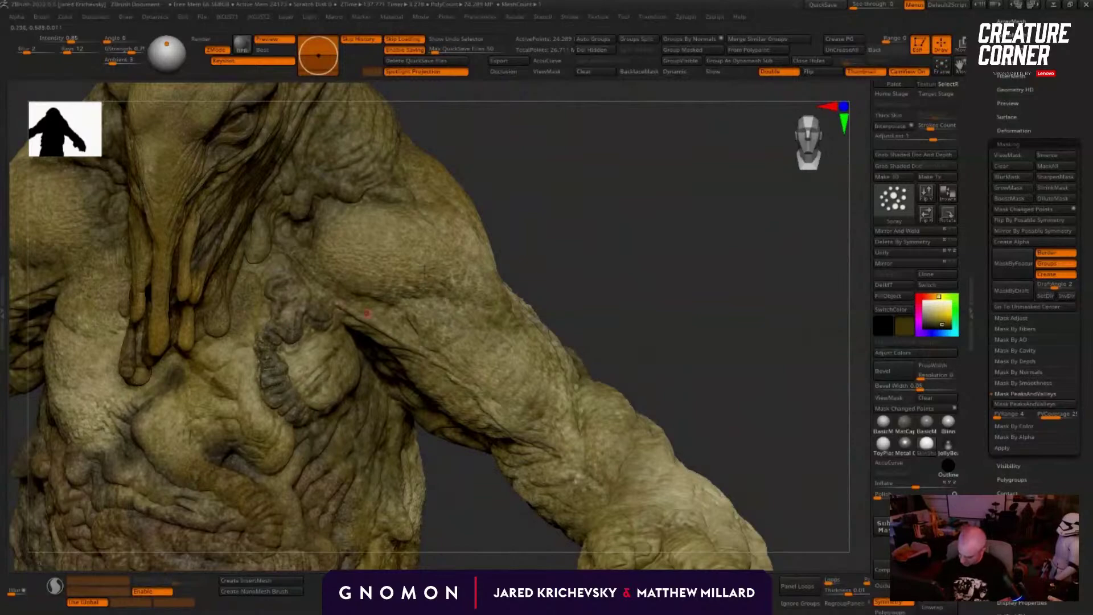
pyautogui.moveTo(536, 209)
pyautogui.keyDown('ctrl'); pyautogui.mouseDown()
pyautogui.moveTo(560, 269)
pyautogui.moveTo(532, 220)
pyautogui.moveTo(482, 203)
pyautogui.moveTo(512, 212)
pyautogui.moveTo(576, 268)
pyautogui.moveTo(555, 267)
pyautogui.mouseUp(); pyautogui.keyUp('ctrl')
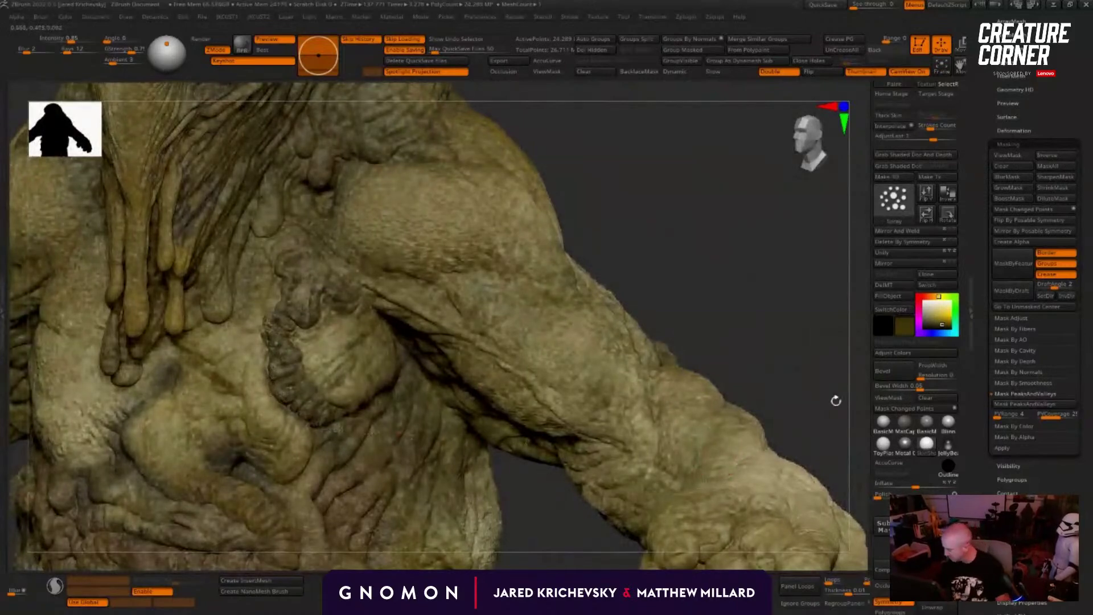
# Step: Pick a dark olive-brown to deepen the coiled chest ridge, and sample a lighter beige to touch up the mound inside it
pyautogui.click(947, 325)
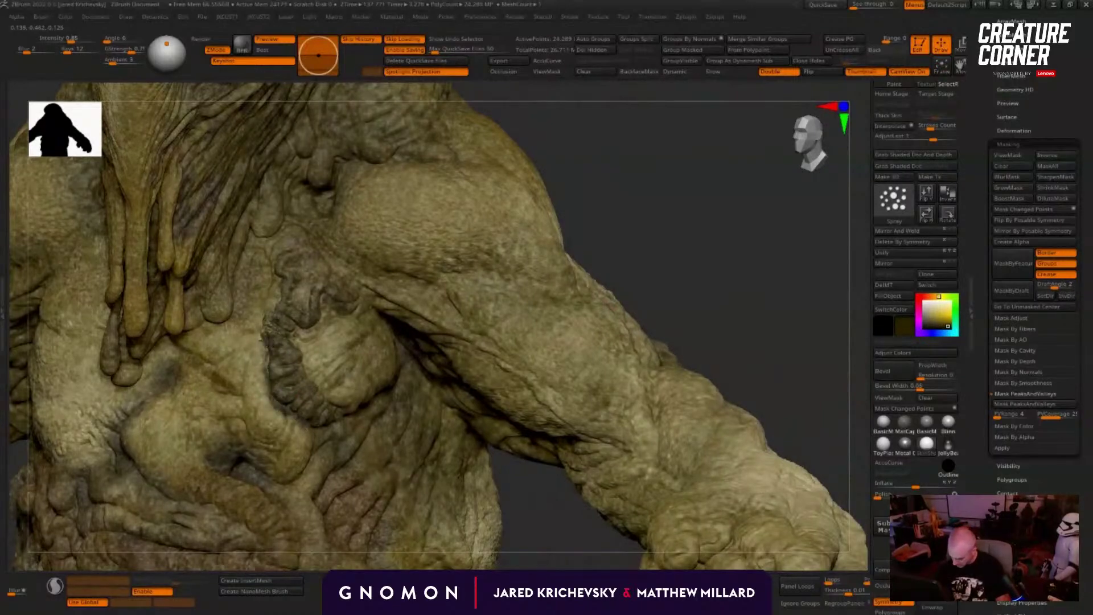
pyautogui.moveTo(285, 311)
pyautogui.mouseDown()
pyautogui.moveTo(322, 382)
pyautogui.moveTo(347, 401)
pyautogui.mouseUp()
pyautogui.press('c')
pyautogui.moveTo(330, 330)
pyautogui.mouseDown()
pyautogui.moveTo(312, 345)
pyautogui.moveTo(331, 383)
pyautogui.moveTo(329, 346)
pyautogui.mouseUp()
pyautogui.moveTo(656, 251); pyautogui.dragTo(625, 212)
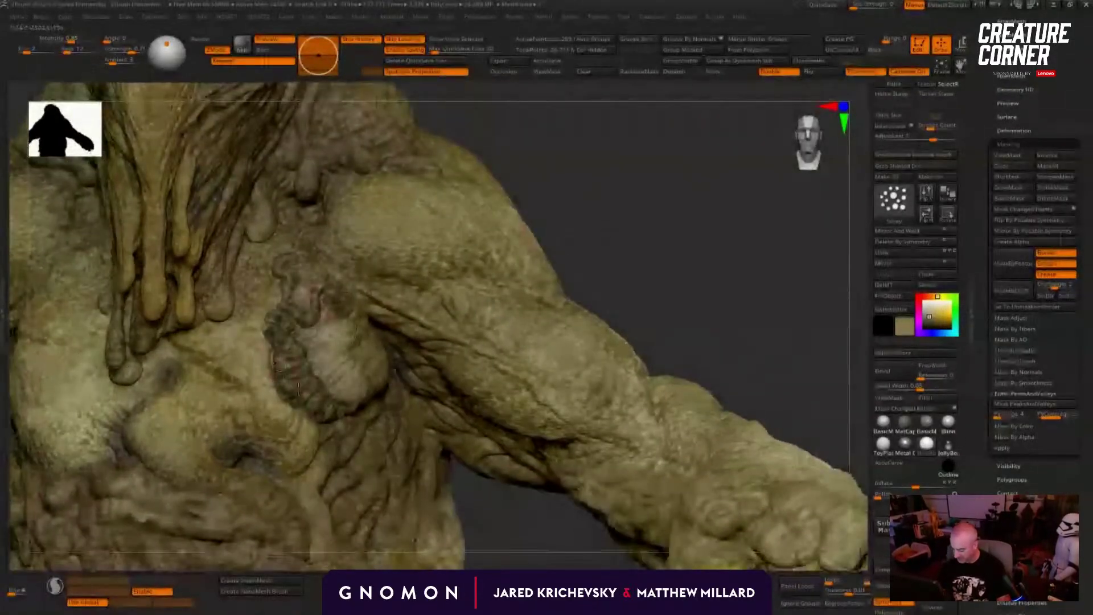
# Step: Sample a mid olive-brown from the skin and spray it along the outer edge of the coiled chest ridge
pyautogui.press('c')
pyautogui.press('s')
pyautogui.moveTo(274, 373); pyautogui.dragTo(272, 362)
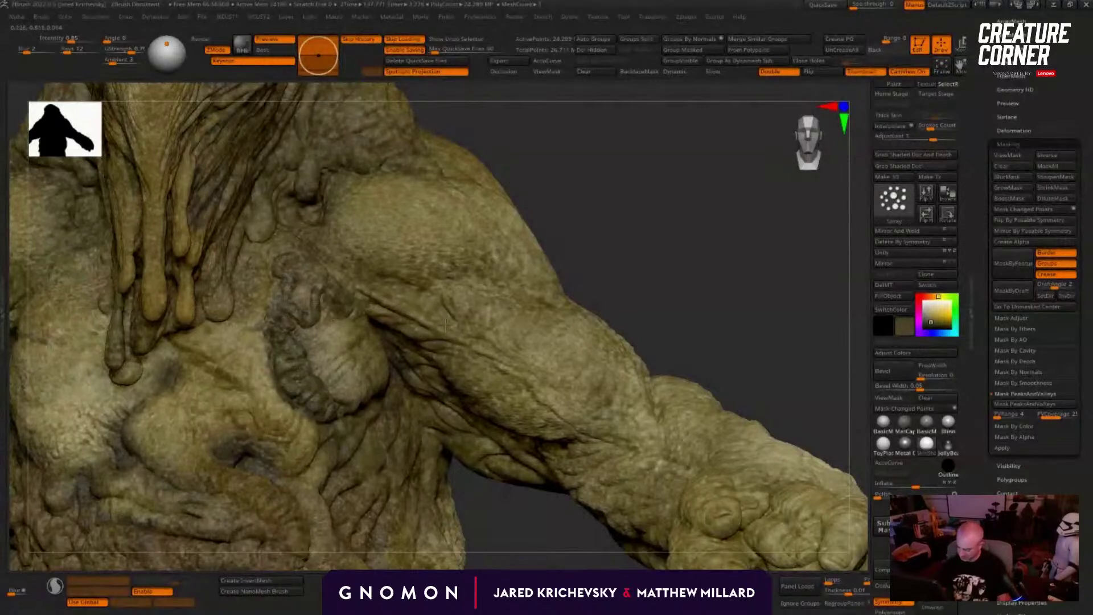
# Step: Sample a darker brown and spray it over the upper chest beside the tentacles, on the side opposite the coiled ridge
pyautogui.keyDown('alt'); pyautogui.moveTo(555, 245); pyautogui.dragTo(502, 254); pyautogui.keyUp('alt')
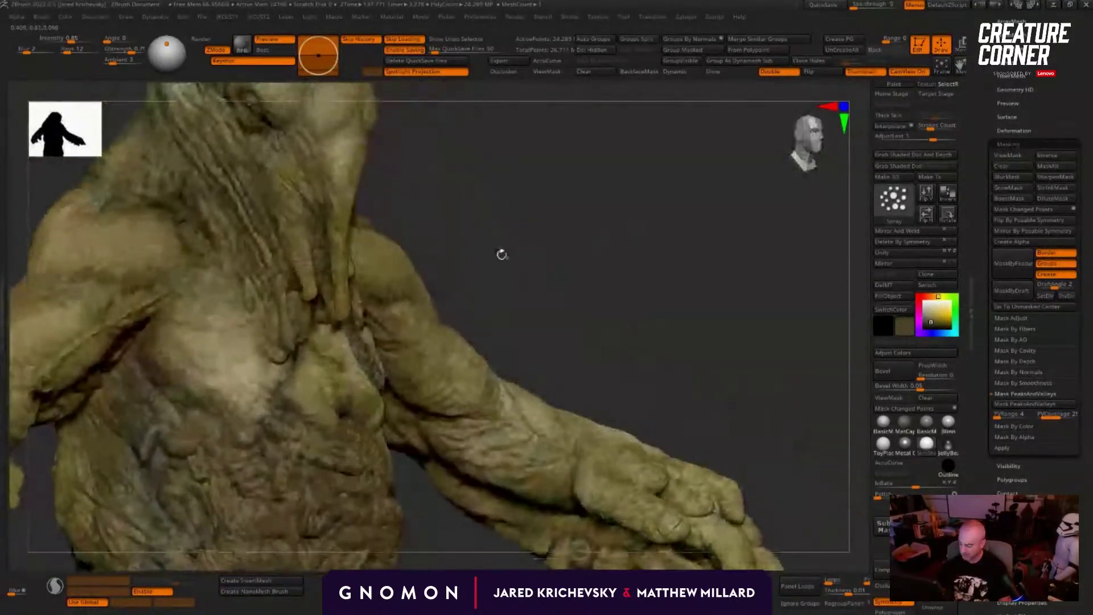
pyautogui.press('c')
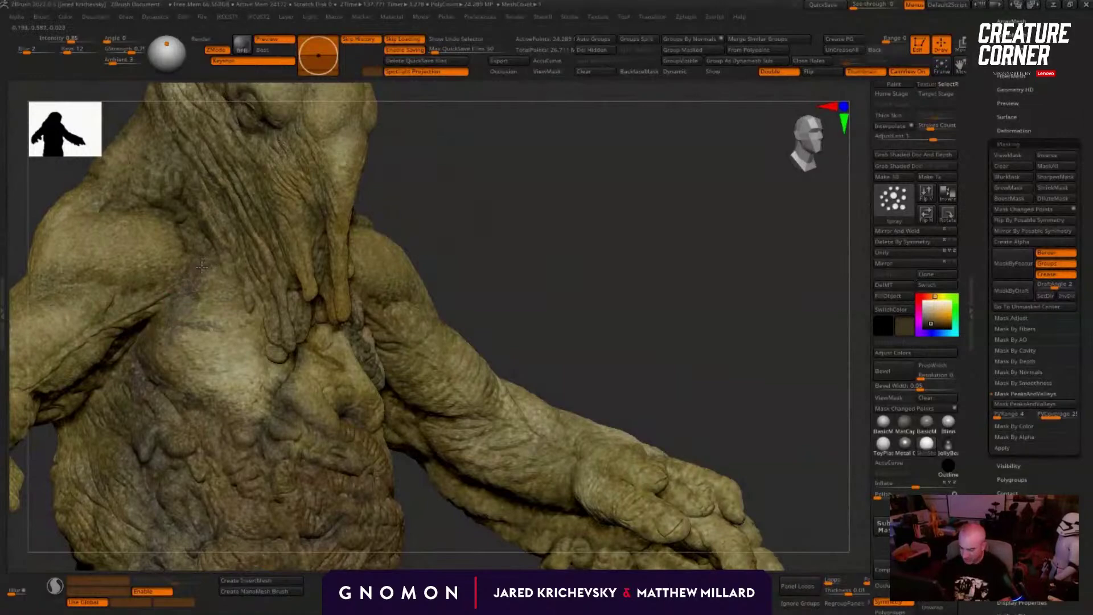
pyautogui.moveTo(441, 176); pyautogui.dragTo(516, 325)
pyautogui.press('s')
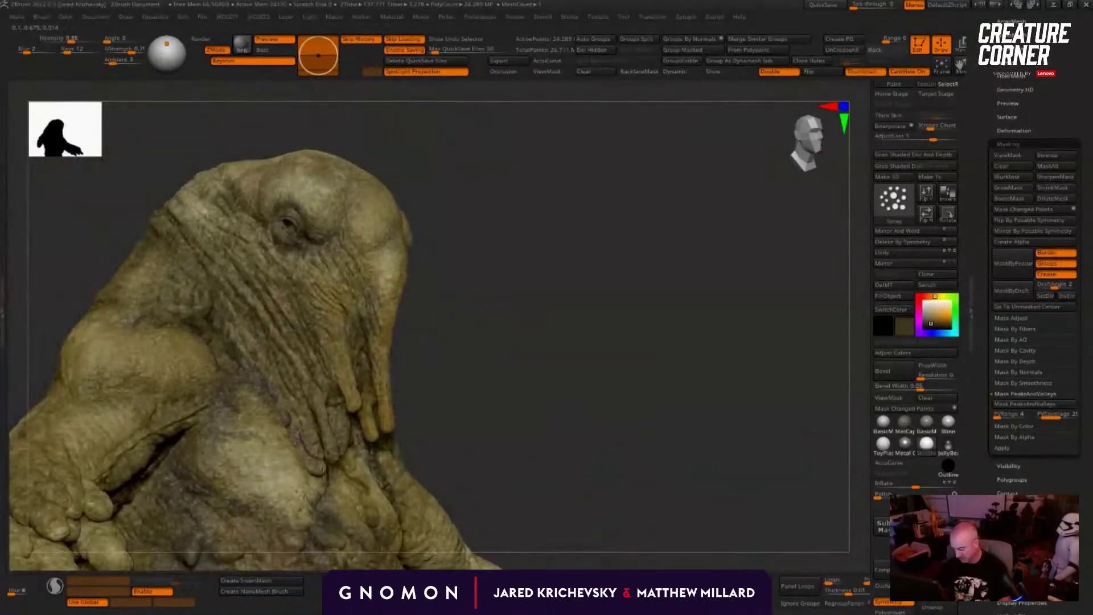
pyautogui.moveTo(529, 398); pyautogui.dragTo(413, 387)
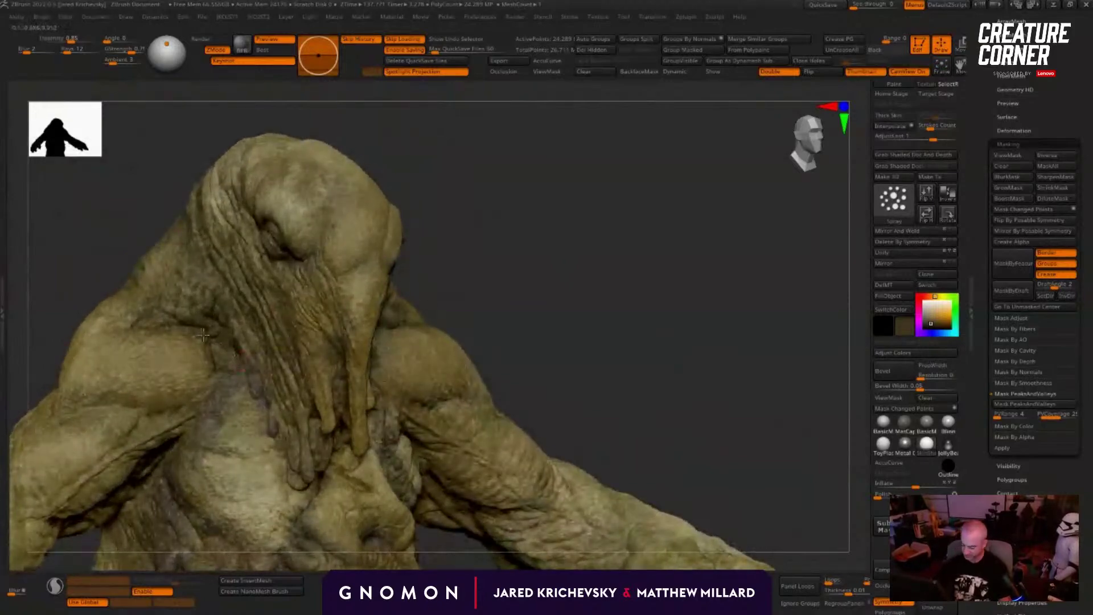
pyautogui.moveTo(533, 307); pyautogui.dragTo(510, 315)
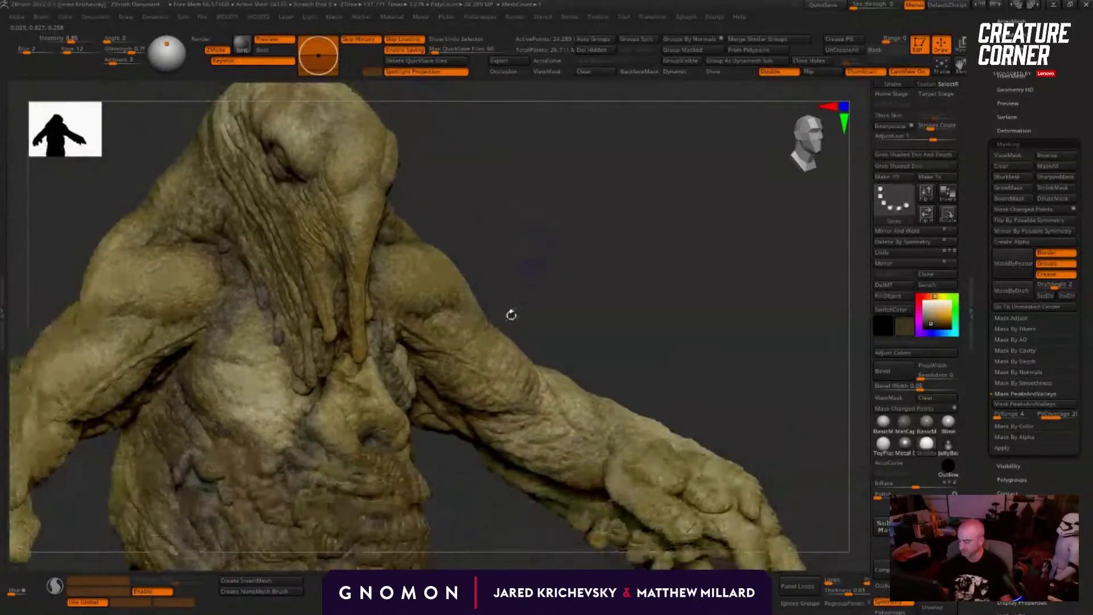
# Step: Check the polygroups and mask everything except the polygroup covering the front of the torso
pyautogui.hotkey('shift', 'f')
pyautogui.hotkey('shift', 'f')
pyautogui.hotkey('shift', 'f')
pyautogui.hotkey('shift', 'f')
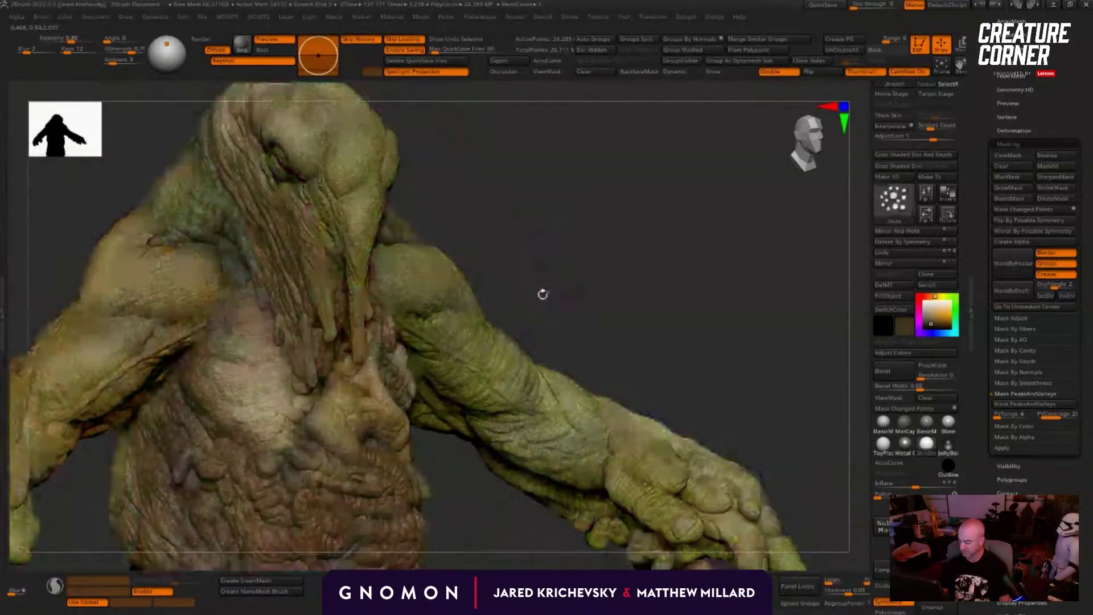
pyautogui.press('w')
pyautogui.keyDown('ctrl'); pyautogui.click(250, 411); pyautogui.keyUp('ctrl')
pyautogui.press('q')
# Step: Sample a very dark olive-brown and spray it on the unmasked upper chest, along the tentacles and up towards both shoulders
pyautogui.keyDown('alt'); pyautogui.moveTo(605, 295); pyautogui.dragTo(573, 185); pyautogui.keyUp('alt')
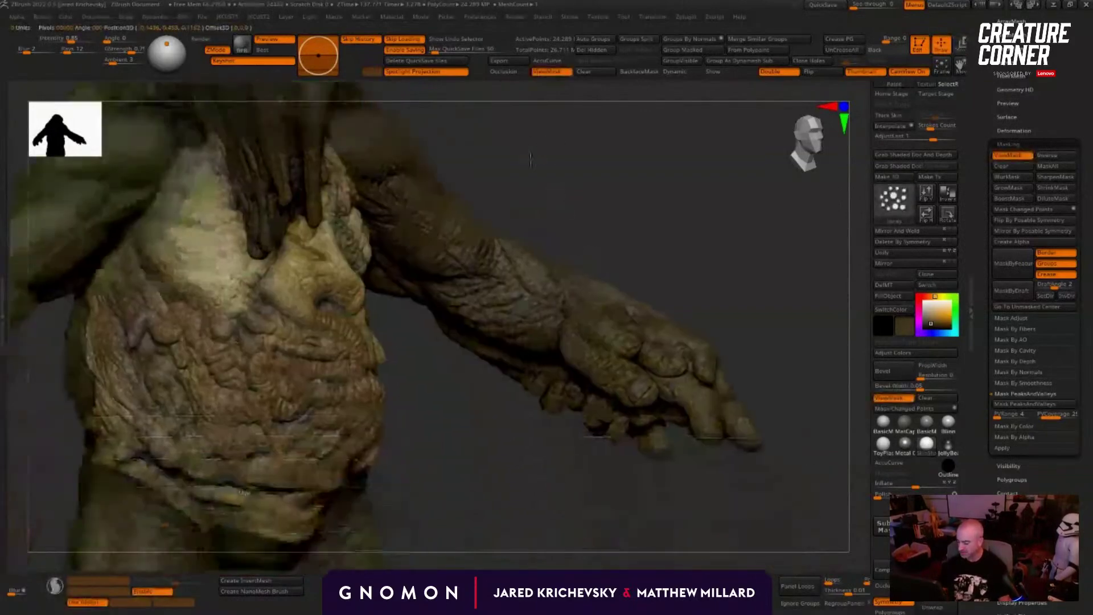
pyautogui.moveTo(547, 376); pyautogui.dragTo(424, 403)
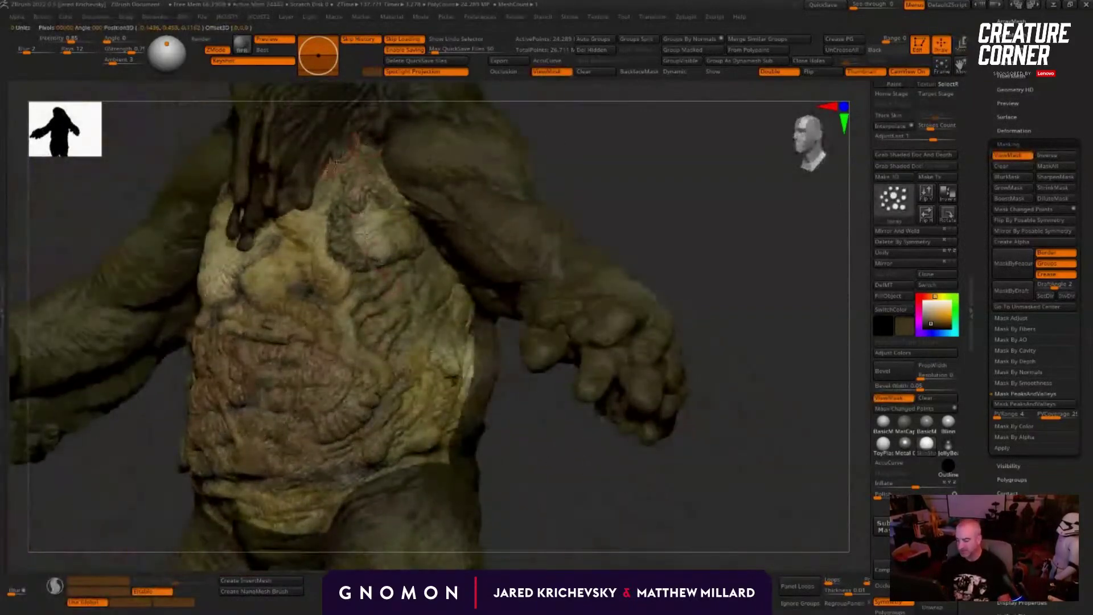
pyautogui.moveTo(569, 188)
pyautogui.keyDown('alt'); pyautogui.mouseDown()
pyautogui.moveTo(456, 390)
pyautogui.moveTo(464, 424)
pyautogui.mouseUp(); pyautogui.keyUp('alt')
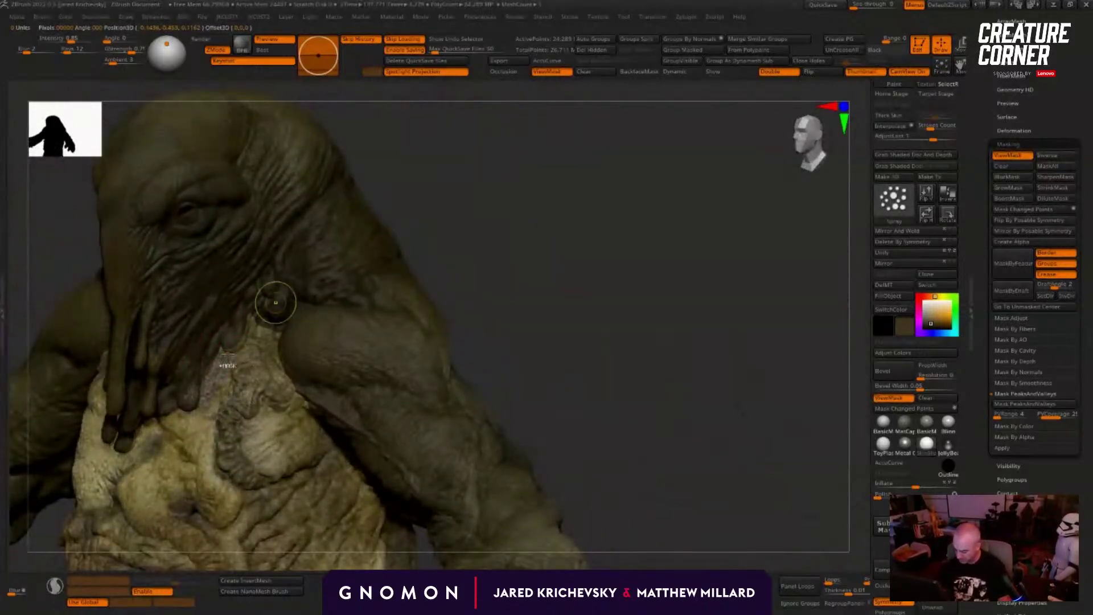
pyautogui.press('c')
pyautogui.press('s')
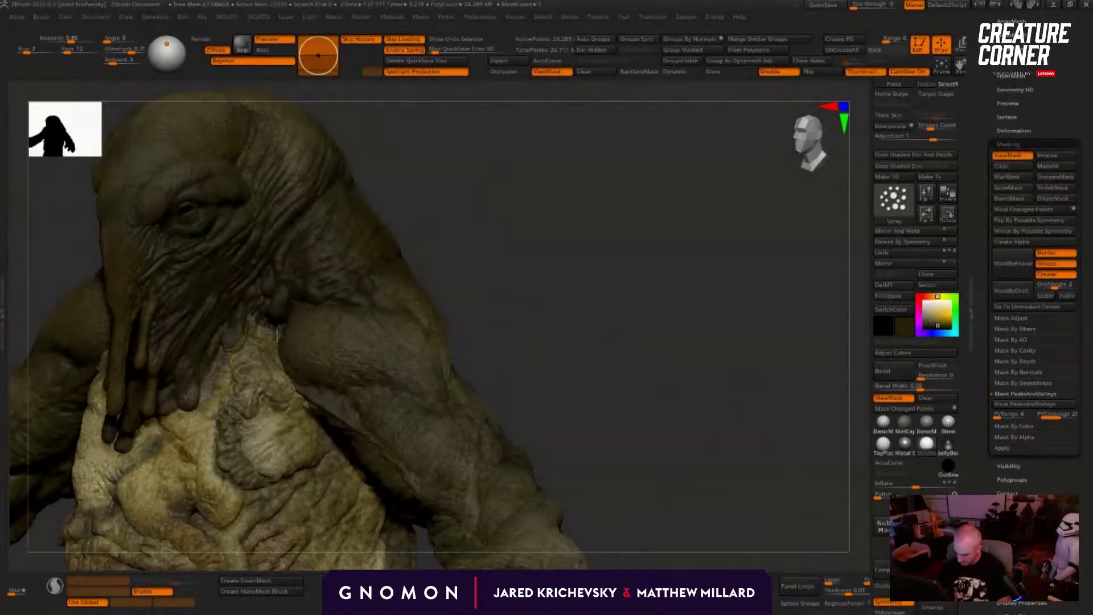
pyautogui.moveTo(206, 399); pyautogui.dragTo(170, 420)
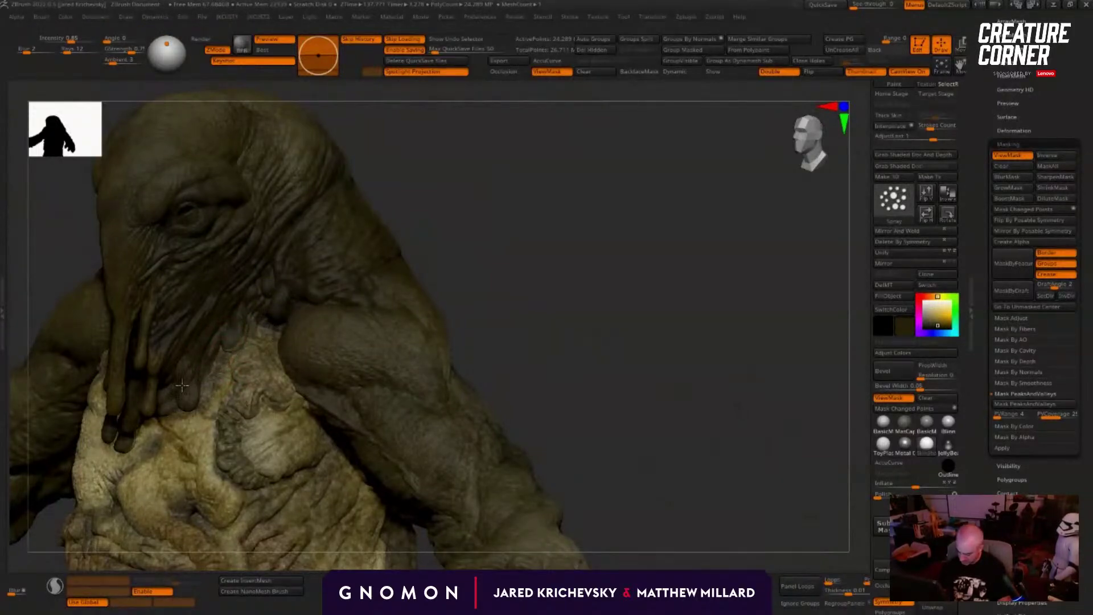
pyautogui.moveTo(525, 268); pyautogui.dragTo(655, 284)
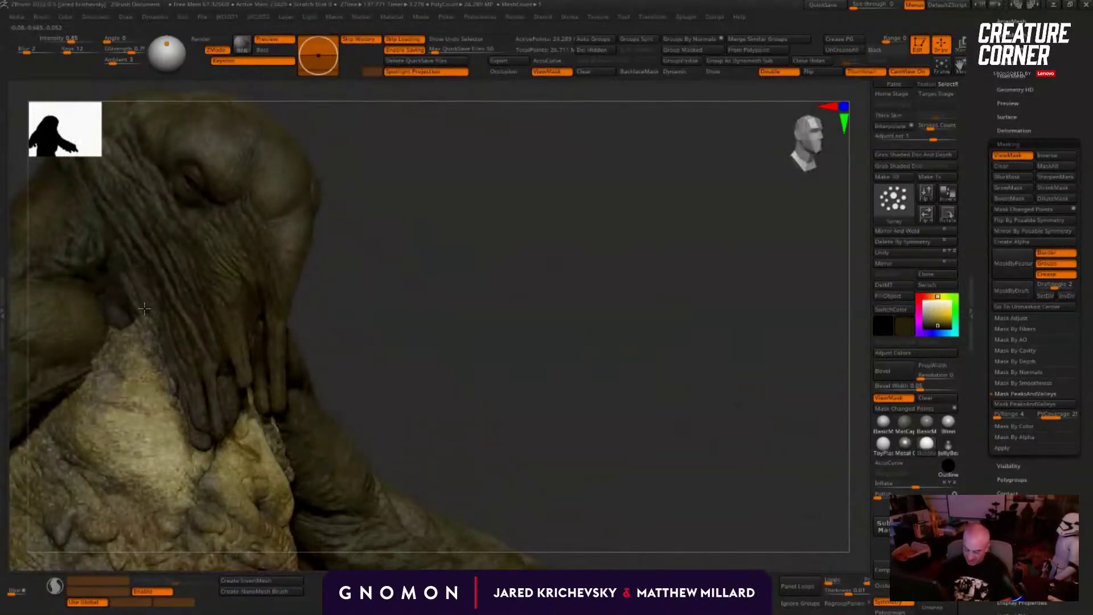
pyautogui.moveTo(177, 429); pyautogui.dragTo(121, 434, button='right')
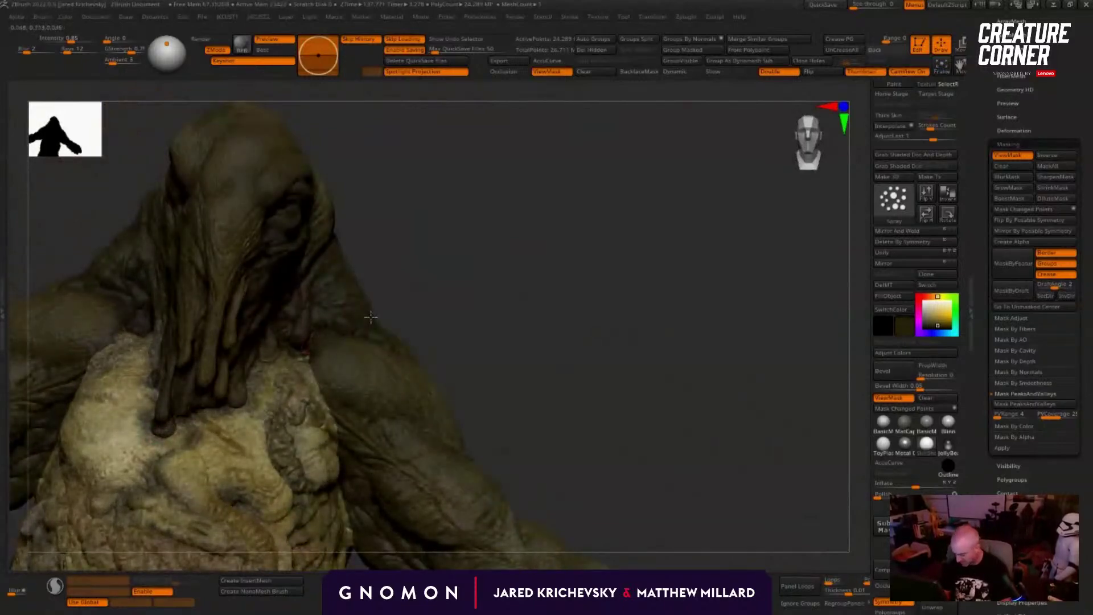
pyautogui.moveTo(371, 317); pyautogui.dragTo(202, 421, button='right')
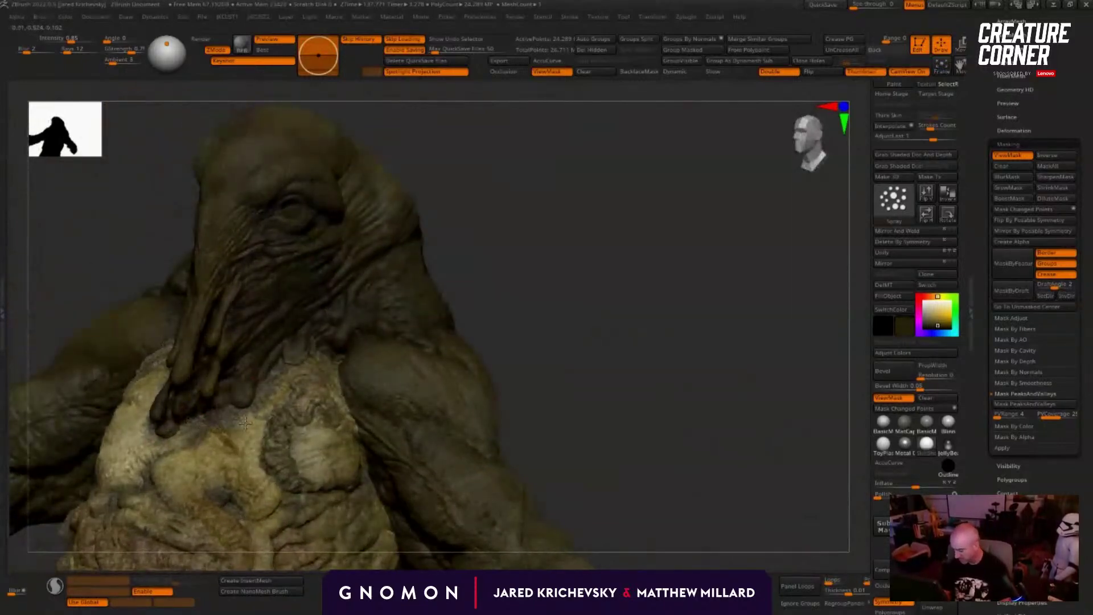
# Step: Sample light beige skin tones and spray them over the unmasked chest below the tentacles and on the opposite upper chest
pyautogui.press('c')
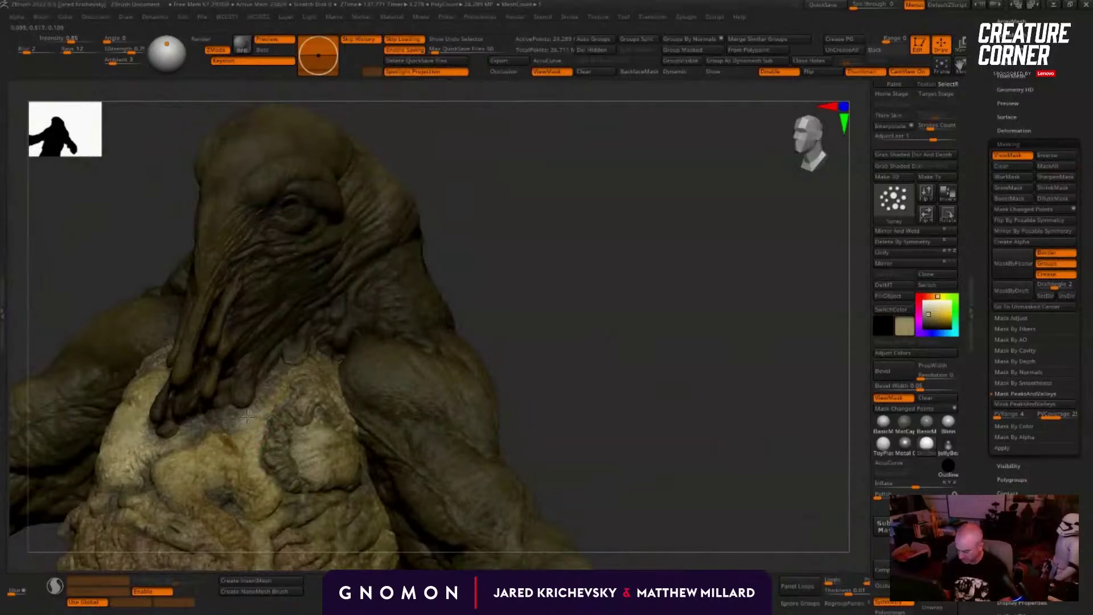
pyautogui.moveTo(247, 416); pyautogui.dragTo(238, 424)
pyautogui.moveTo(508, 336); pyautogui.dragTo(561, 385)
pyautogui.press('c')
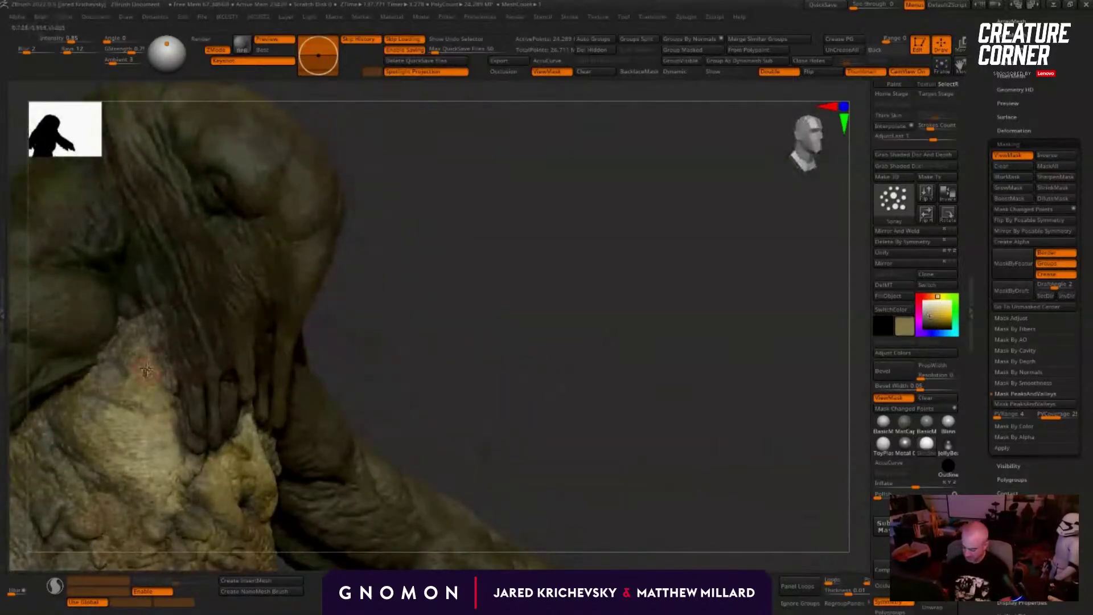
pyautogui.moveTo(146, 370); pyautogui.dragTo(159, 381)
pyautogui.moveTo(376, 338); pyautogui.dragTo(424, 265)
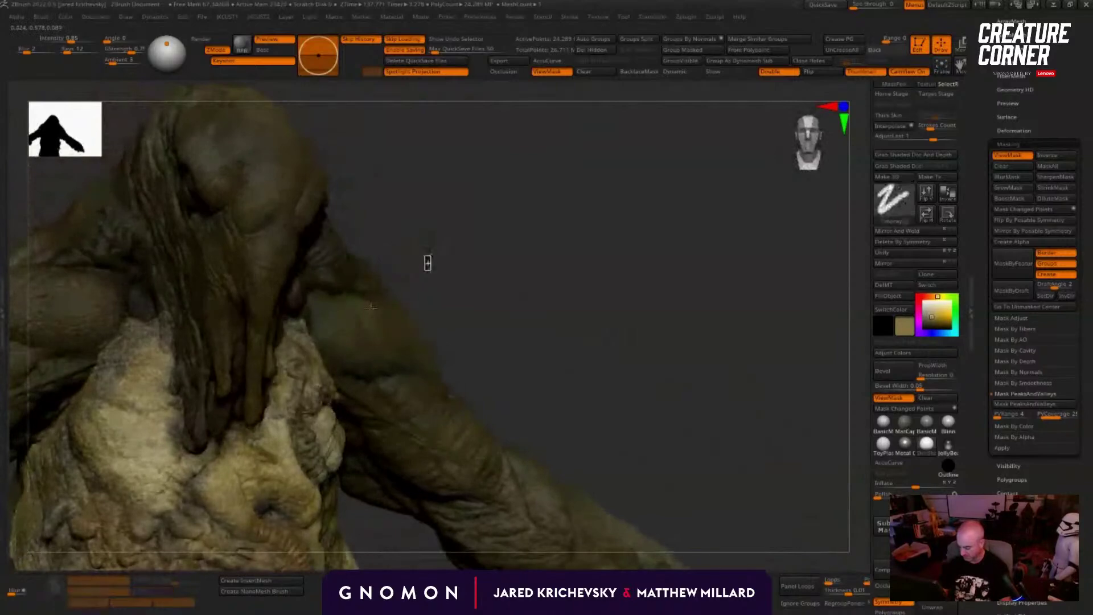
# Step: Hide the mask display and spray the sampled beige tone on the chest around the tentacle tips
pyautogui.hotkey('ctrl', 'h')
pyautogui.moveTo(168, 431); pyautogui.dragTo(173, 446)
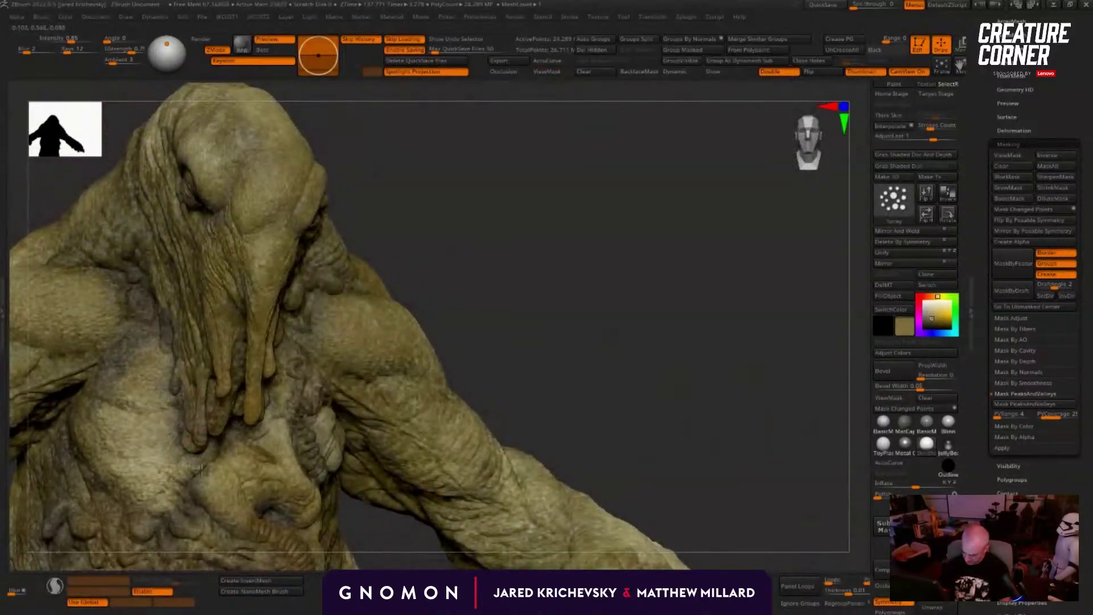
pyautogui.moveTo(455, 314); pyautogui.dragTo(393, 299)
pyautogui.moveTo(219, 445); pyautogui.dragTo(217, 457)
pyautogui.moveTo(501, 284); pyautogui.dragTo(487, 251)
# Step: Sample a dark olive-brown and spray it around the tentacle bases and up into the neck folds above the shoulder
pyautogui.press('c')
pyautogui.moveTo(218, 422); pyautogui.dragTo(259, 398)
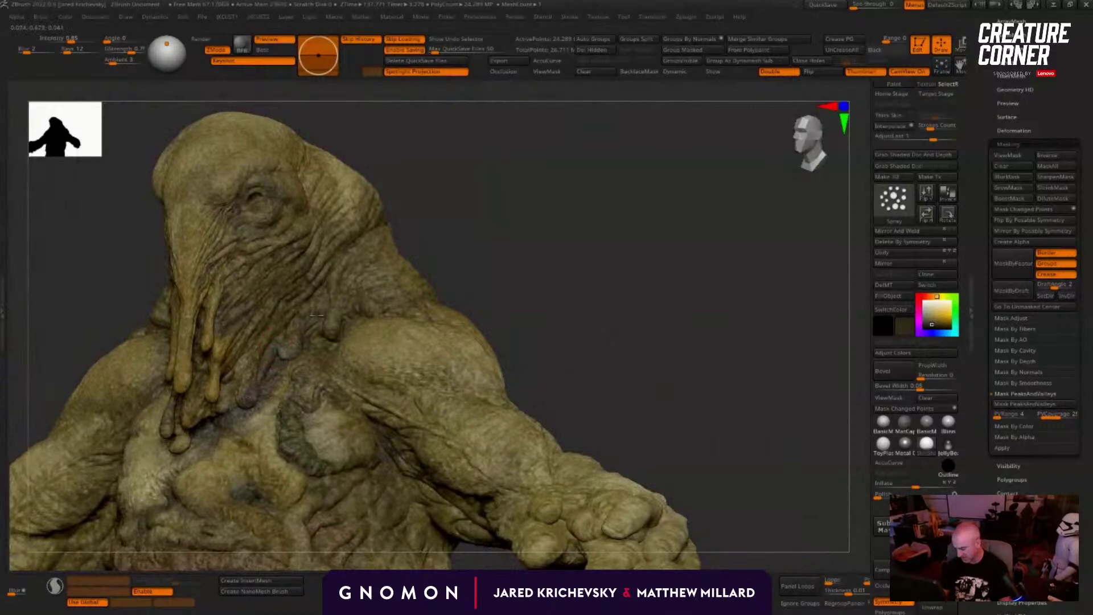
pyautogui.moveTo(587, 247); pyautogui.dragTo(561, 225)
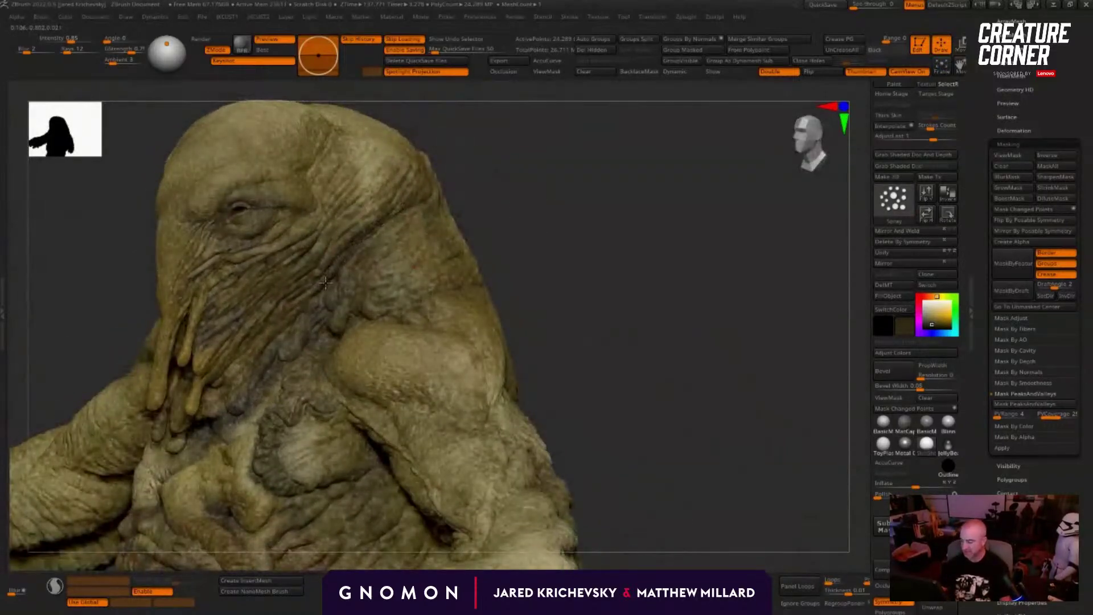
pyautogui.moveTo(513, 285); pyautogui.dragTo(490, 285)
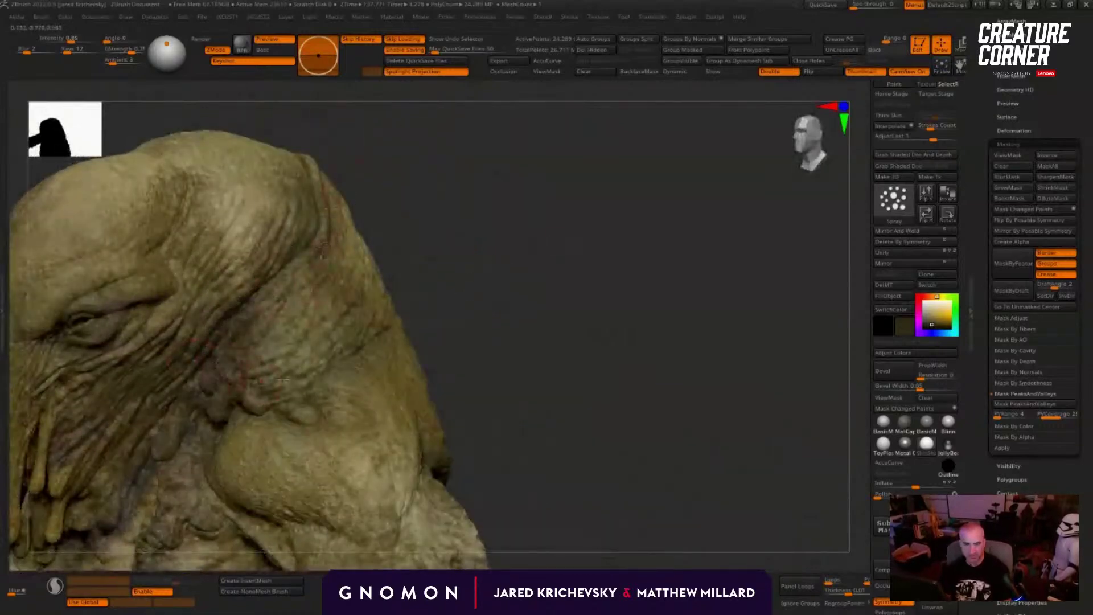
pyautogui.moveTo(289, 304); pyautogui.dragTo(327, 388, button='right')
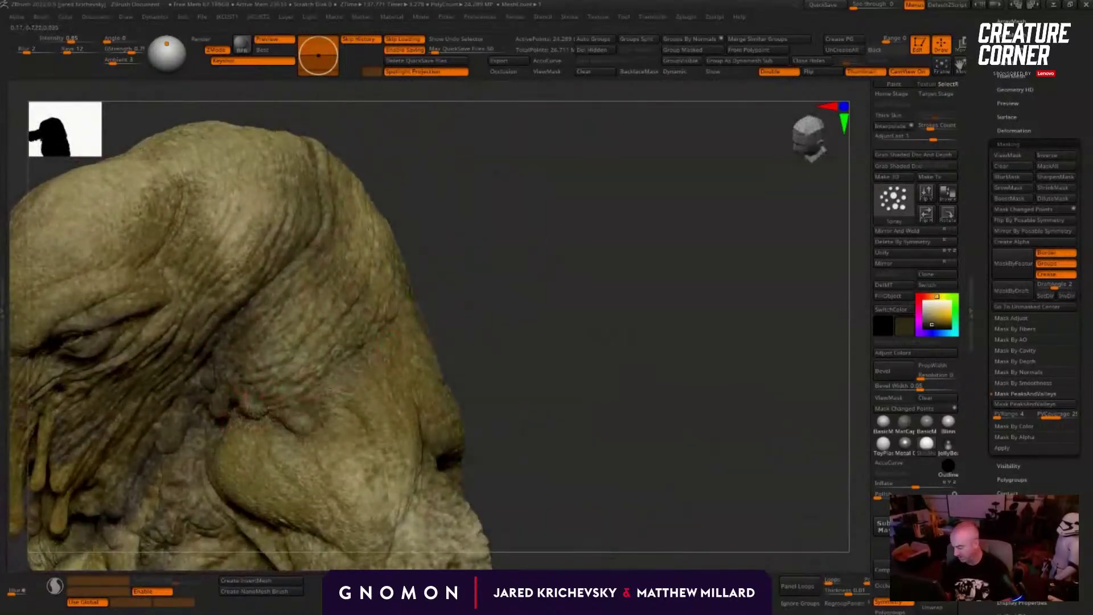
# Step: Spray the dark olive-brown along the crease between the neck and the shoulder, working towards the back
pyautogui.moveTo(481, 289); pyautogui.dragTo(333, 362)
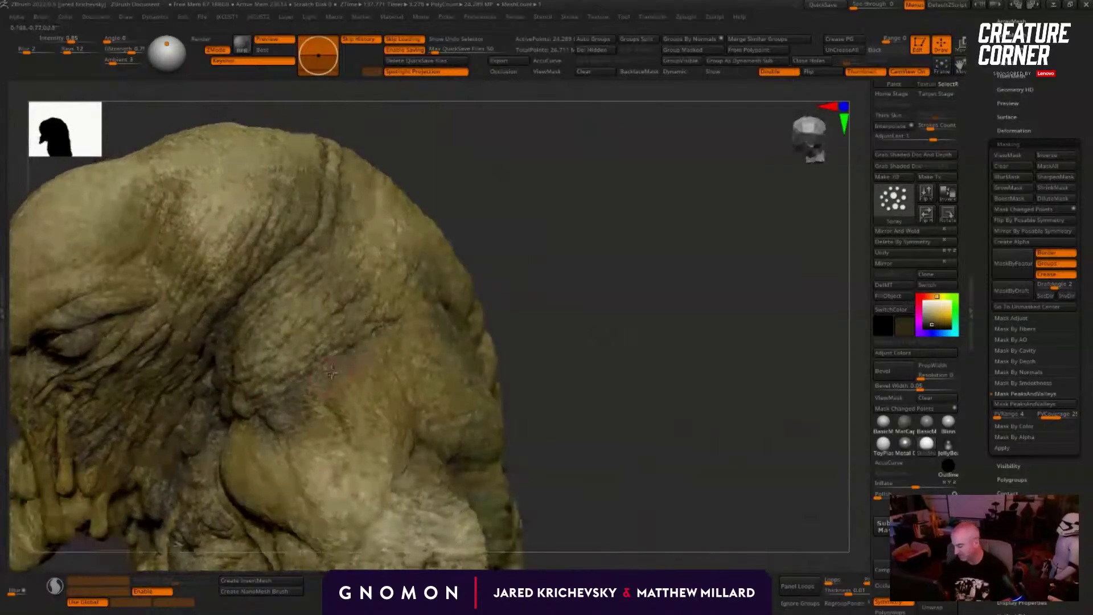
pyautogui.moveTo(505, 247); pyautogui.dragTo(376, 327)
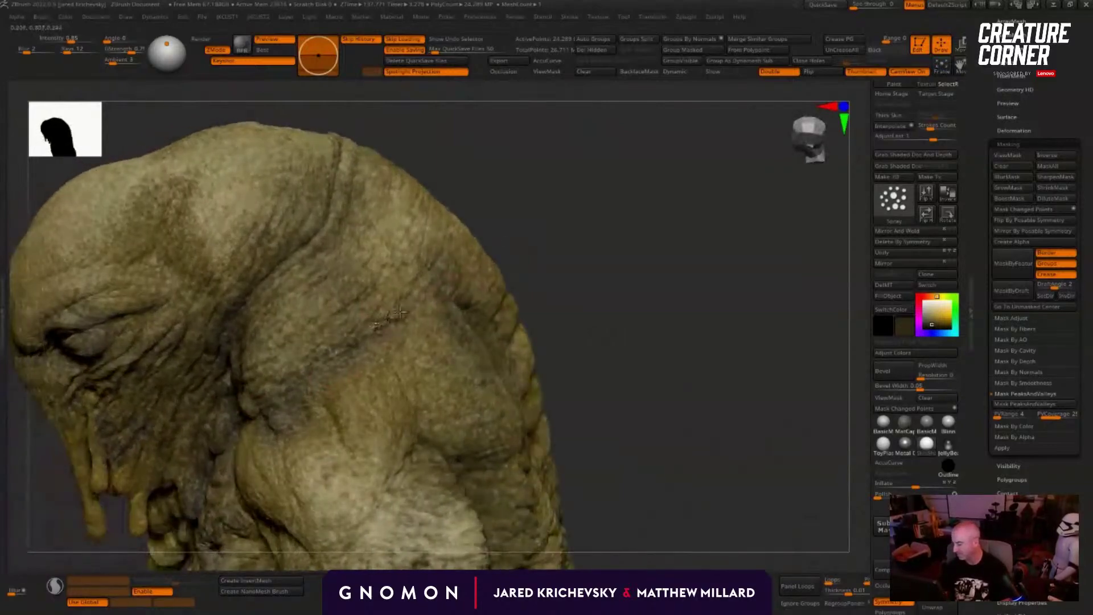
pyautogui.moveTo(444, 269); pyautogui.dragTo(512, 164)
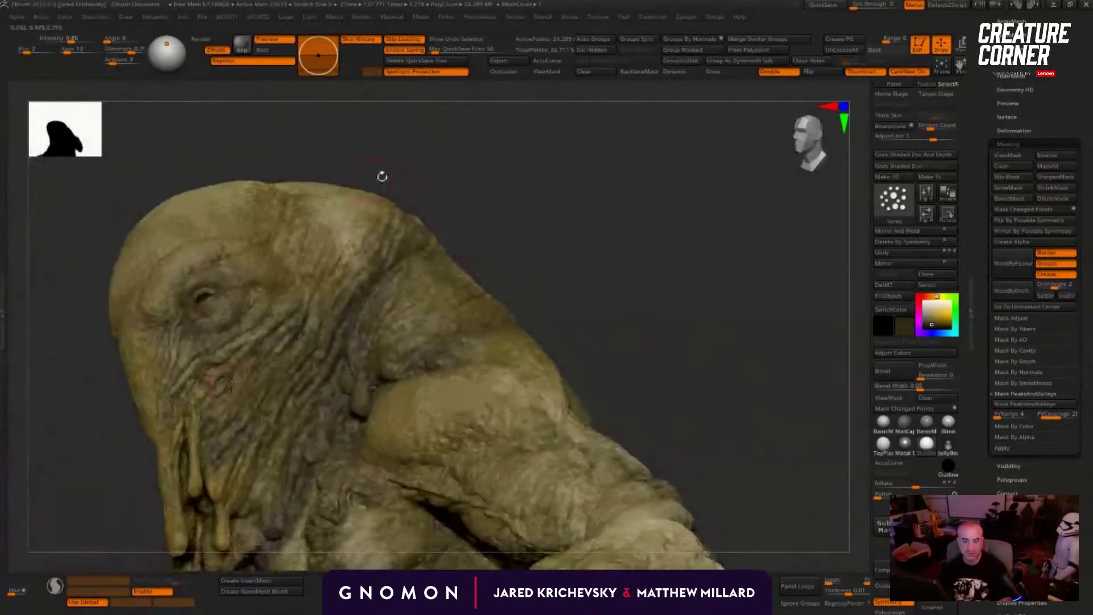
# Step: Spray the dark olive-brown into the folds behind the eye and up over the temple
pyautogui.moveTo(509, 229); pyautogui.dragTo(464, 197)
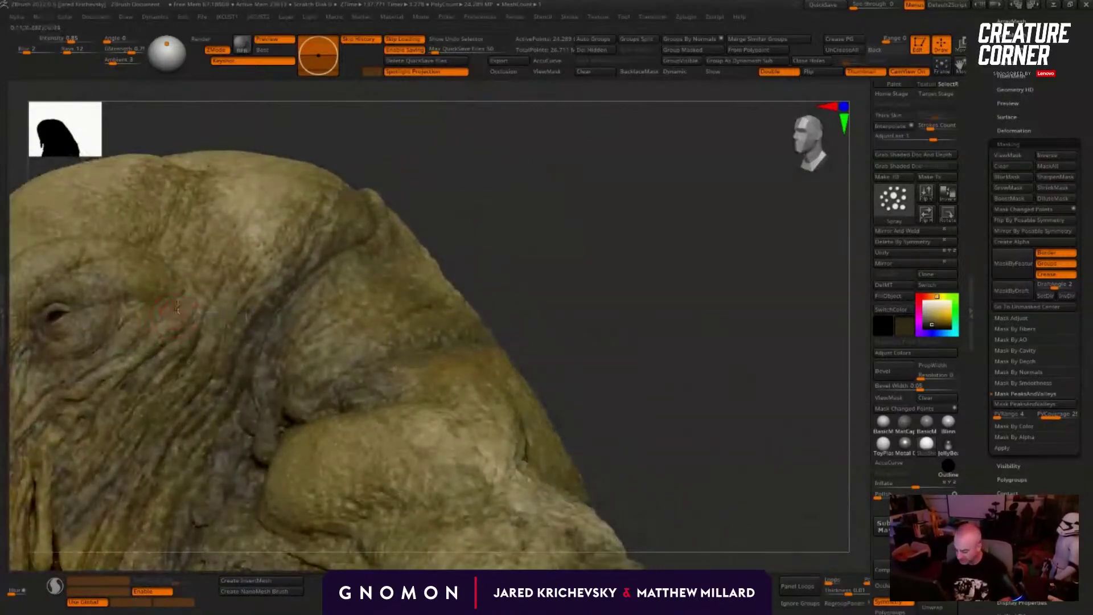
pyautogui.moveTo(184, 289)
pyautogui.mouseDown()
pyautogui.moveTo(171, 298)
pyautogui.moveTo(188, 293)
pyautogui.moveTo(149, 244)
pyautogui.mouseUp()
pyautogui.moveTo(471, 195); pyautogui.dragTo(626, 188)
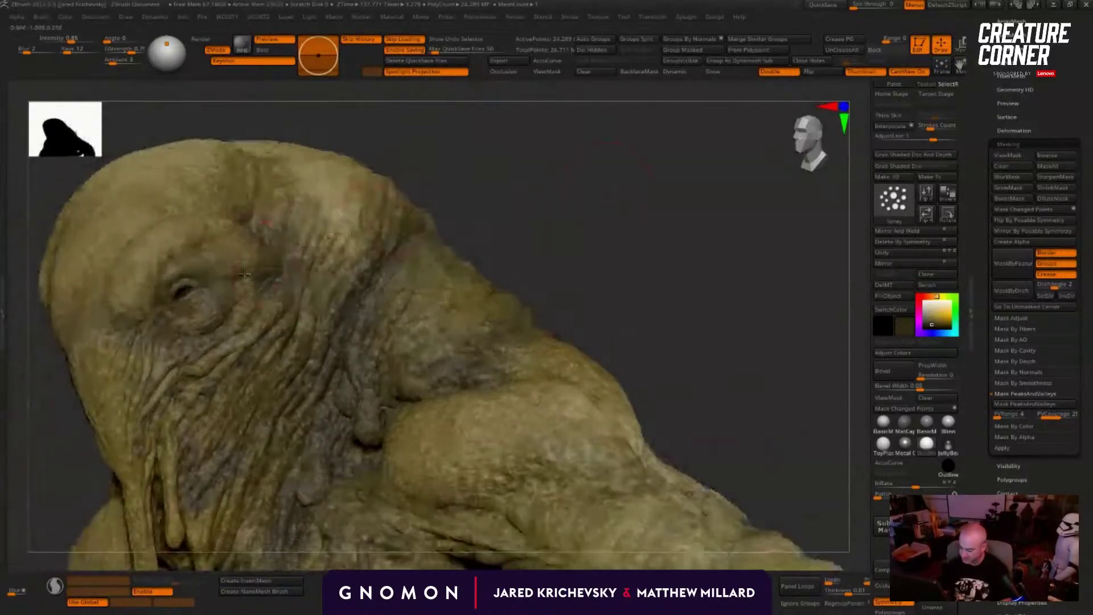
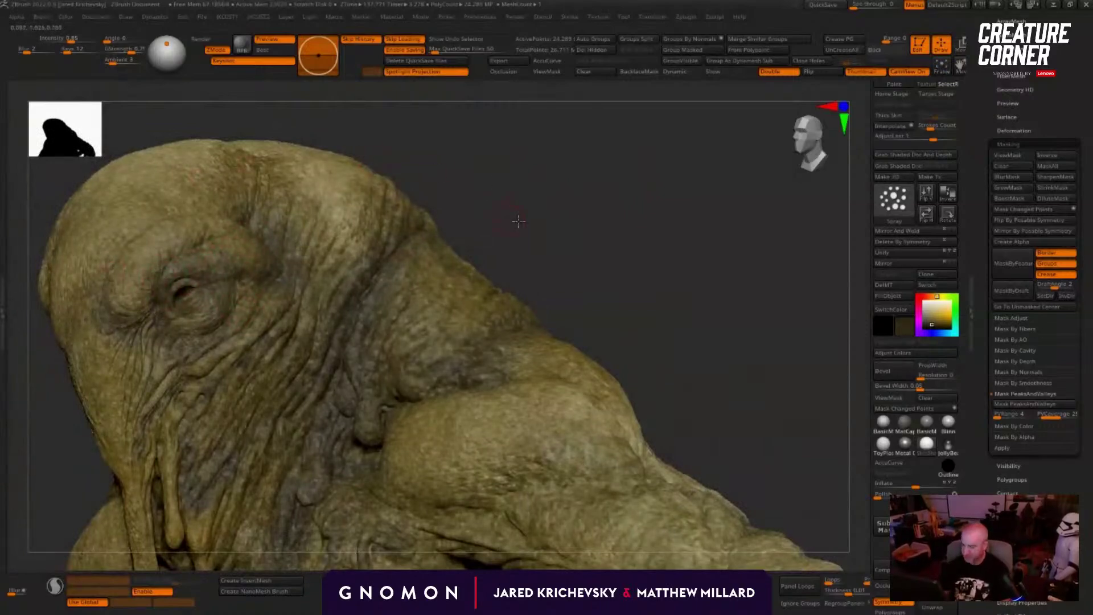
# Step: Spray the dark olive-brown over the brow bridge and inner eye corner, and around the lower lid folds
pyautogui.moveTo(518, 221); pyautogui.dragTo(312, 265)
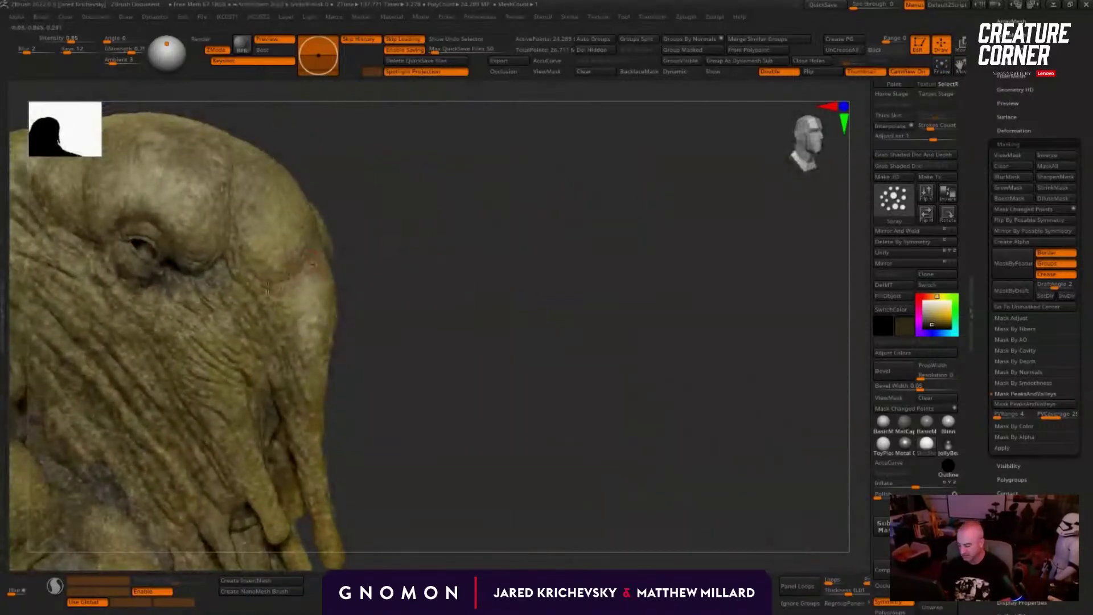
pyautogui.moveTo(267, 291)
pyautogui.mouseDown()
pyautogui.moveTo(243, 256)
pyautogui.moveTo(316, 268)
pyautogui.moveTo(200, 279)
pyautogui.moveTo(238, 218)
pyautogui.moveTo(191, 126)
pyautogui.moveTo(252, 228)
pyautogui.moveTo(238, 276)
pyautogui.mouseUp()
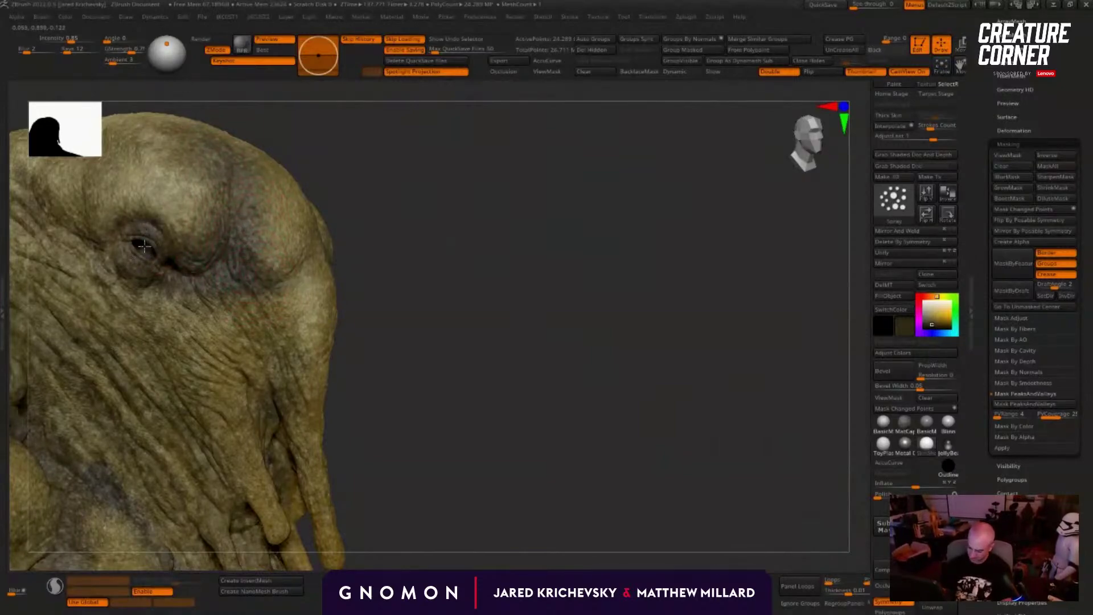
pyautogui.moveTo(432, 250)
pyautogui.mouseDown()
pyautogui.moveTo(342, 222)
pyautogui.moveTo(382, 216)
pyautogui.moveTo(319, 225)
pyautogui.mouseUp()
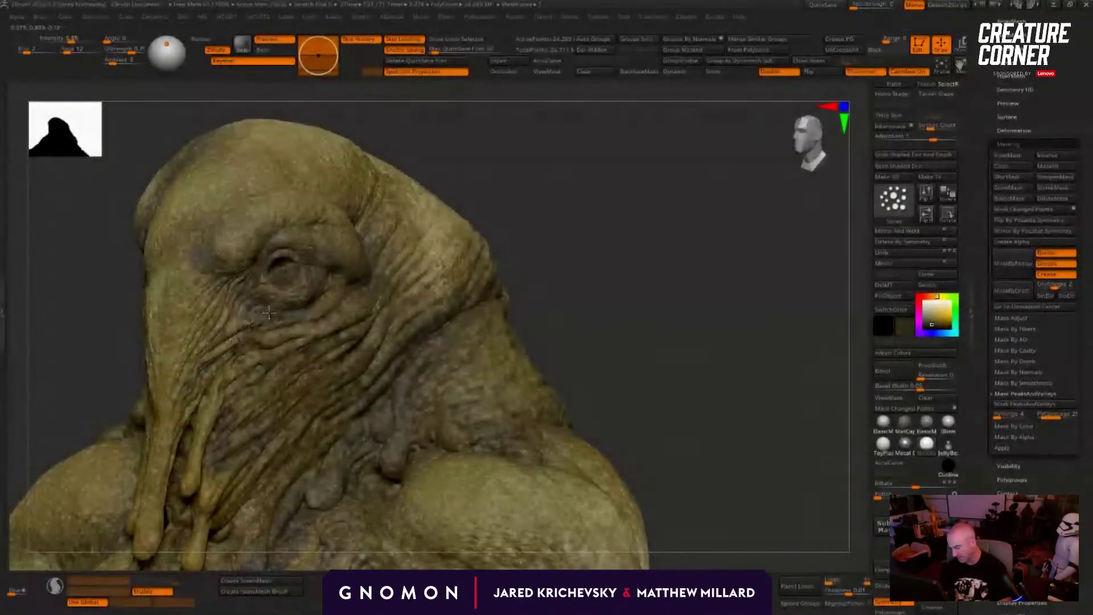
pyautogui.moveTo(524, 238); pyautogui.dragTo(466, 248)
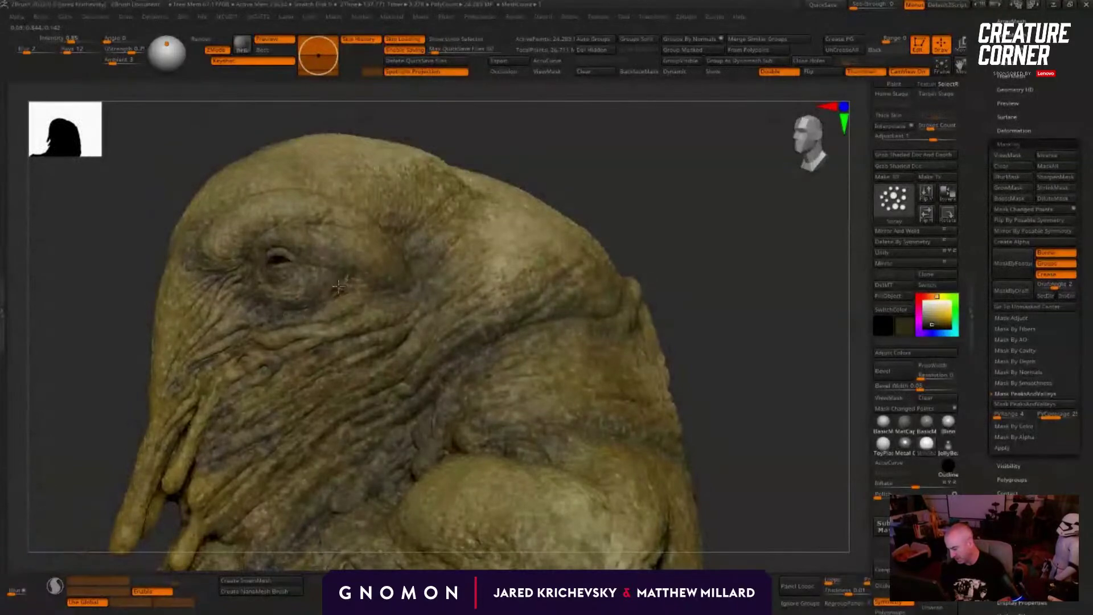
# Step: Sample a lighter tan from the head and spray it over the brow bridge and the skin beside the eye
pyautogui.moveTo(651, 279); pyautogui.dragTo(250, 116)
pyautogui.press('c')
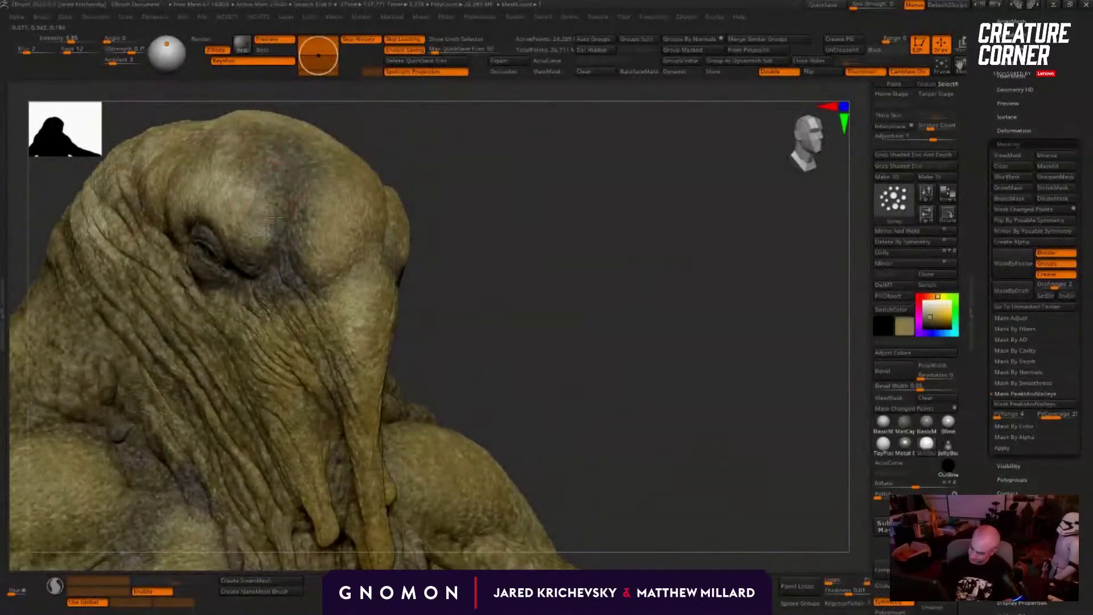
pyautogui.moveTo(447, 198); pyautogui.dragTo(325, 257)
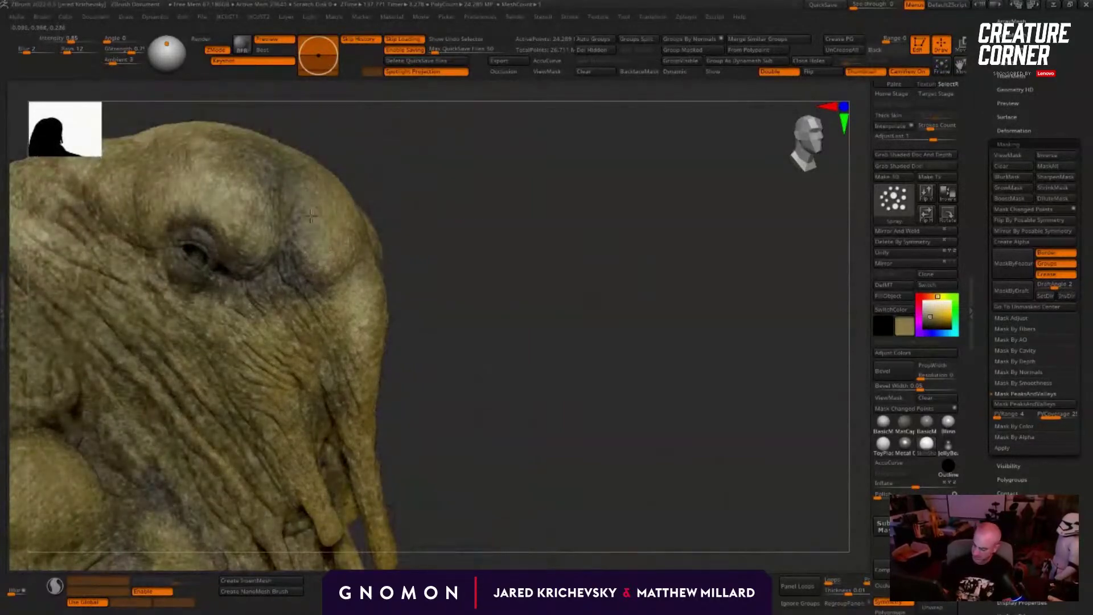
pyautogui.moveTo(285, 302); pyautogui.dragTo(280, 297)
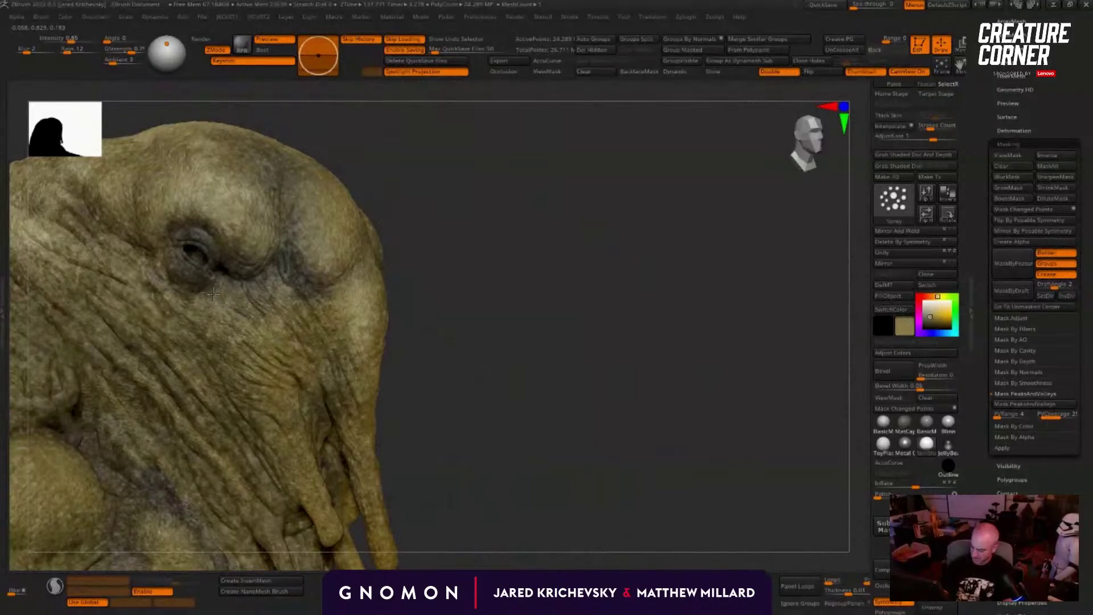
# Step: Sample olive-tan tones from the head and spray them over the forehead, the brow bulges and the top of the snout
pyautogui.keyDown('alt'); pyautogui.moveTo(485, 339); pyautogui.dragTo(391, 291); pyautogui.keyUp('alt')
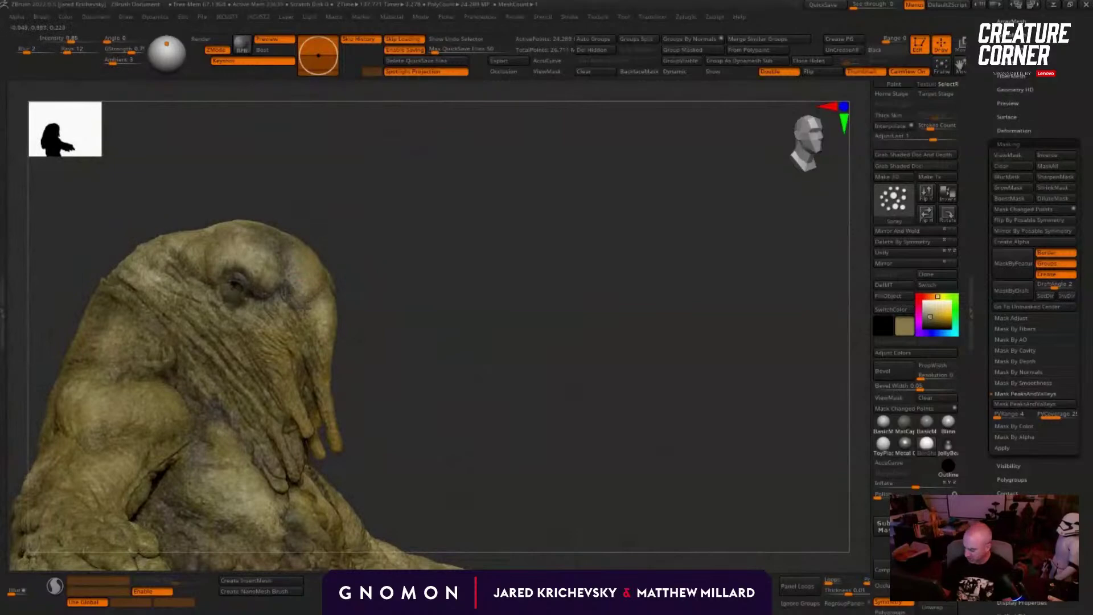
pyautogui.keyDown('alt'); pyautogui.moveTo(461, 320); pyautogui.dragTo(430, 338); pyautogui.keyUp('alt')
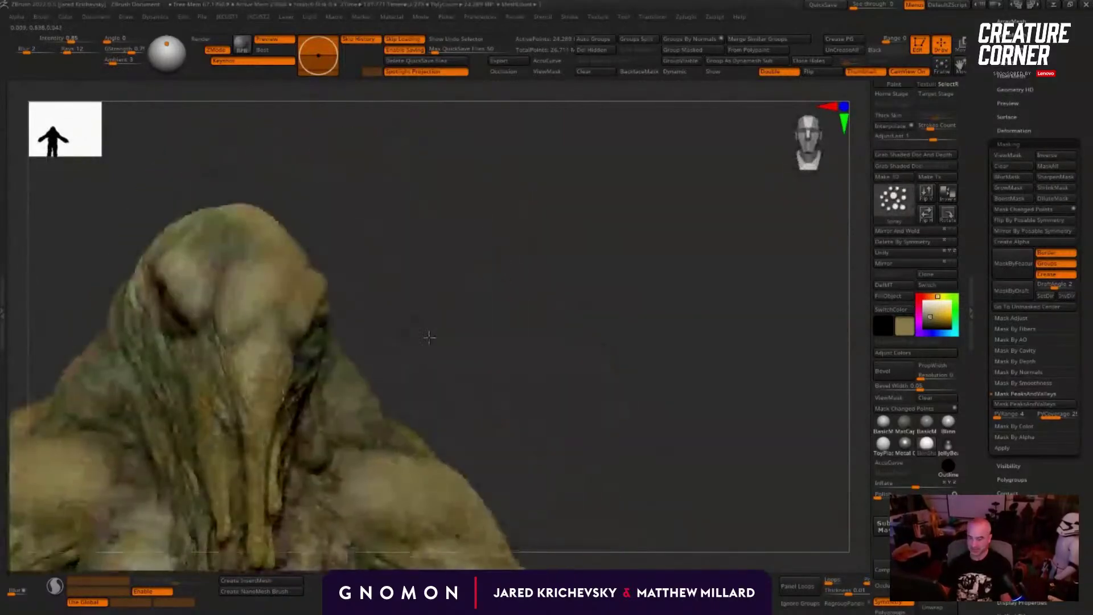
pyautogui.moveTo(317, 243); pyautogui.dragTo(254, 281)
pyautogui.press('c')
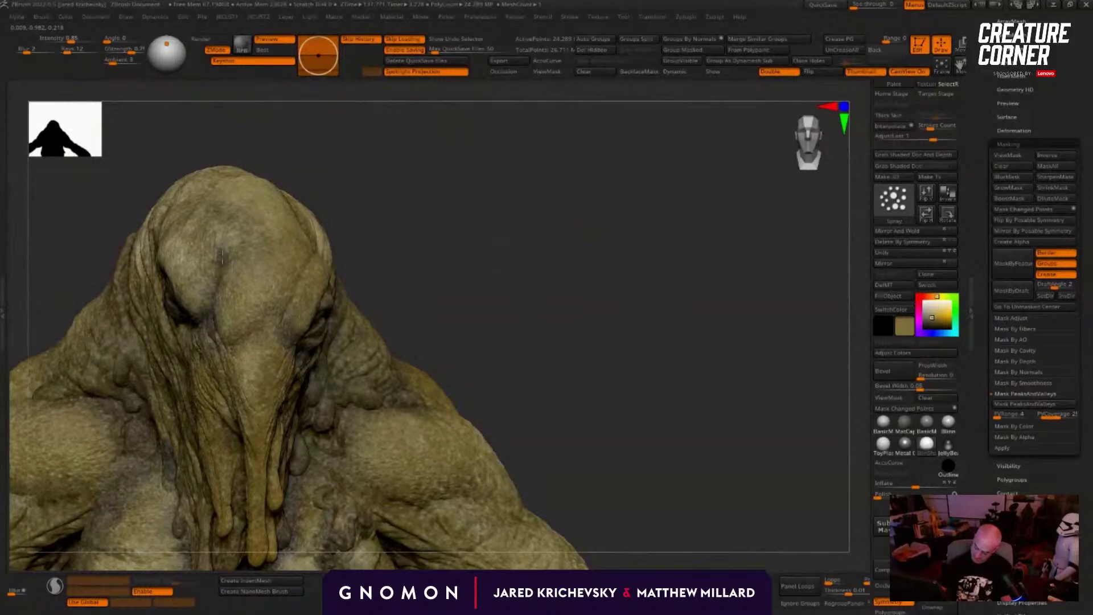
pyautogui.moveTo(431, 254); pyautogui.dragTo(167, 247)
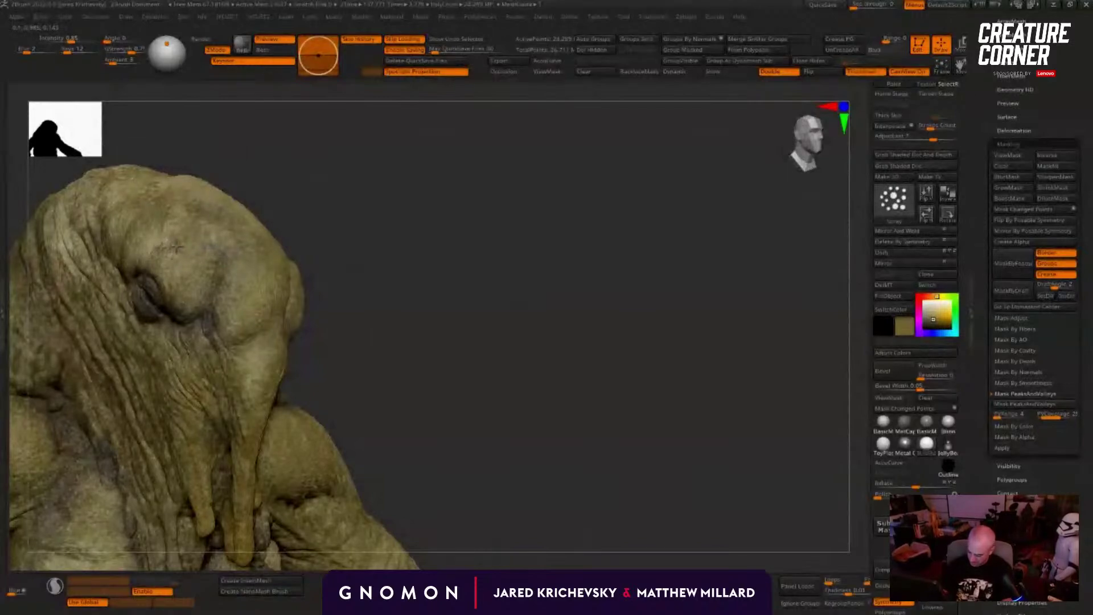
pyautogui.moveTo(315, 195); pyautogui.dragTo(221, 257)
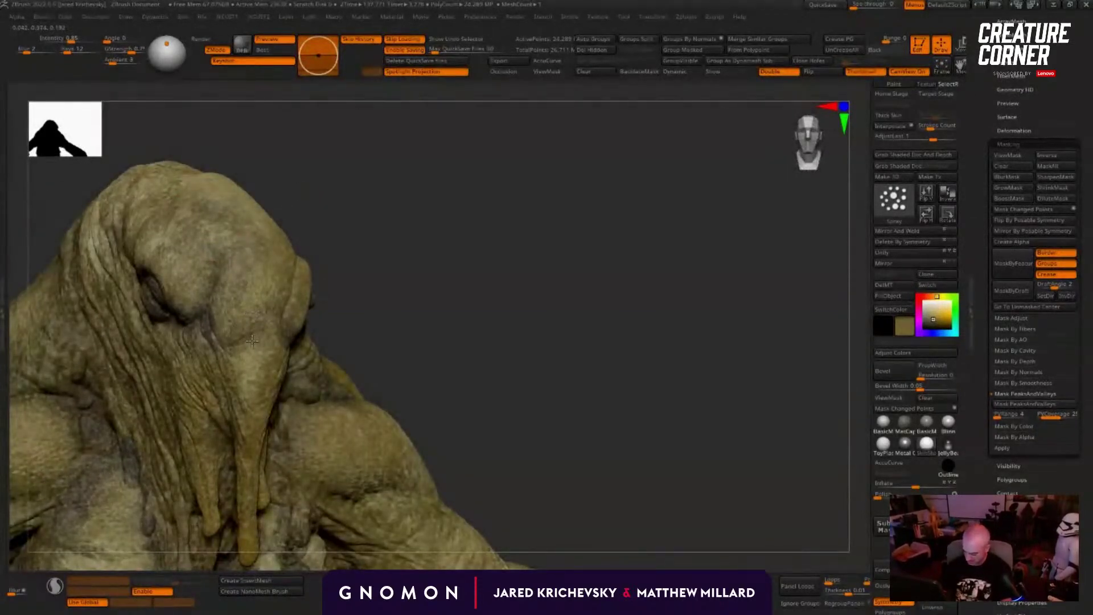
# Step: Sample the skin tone, shift it to a more saturated ochre and spray it over the tips of the face tentacles
pyautogui.moveTo(443, 350)
pyautogui.mouseDown()
pyautogui.moveTo(504, 287)
pyautogui.moveTo(432, 234)
pyautogui.moveTo(449, 356)
pyautogui.moveTo(441, 171)
pyautogui.mouseUp()
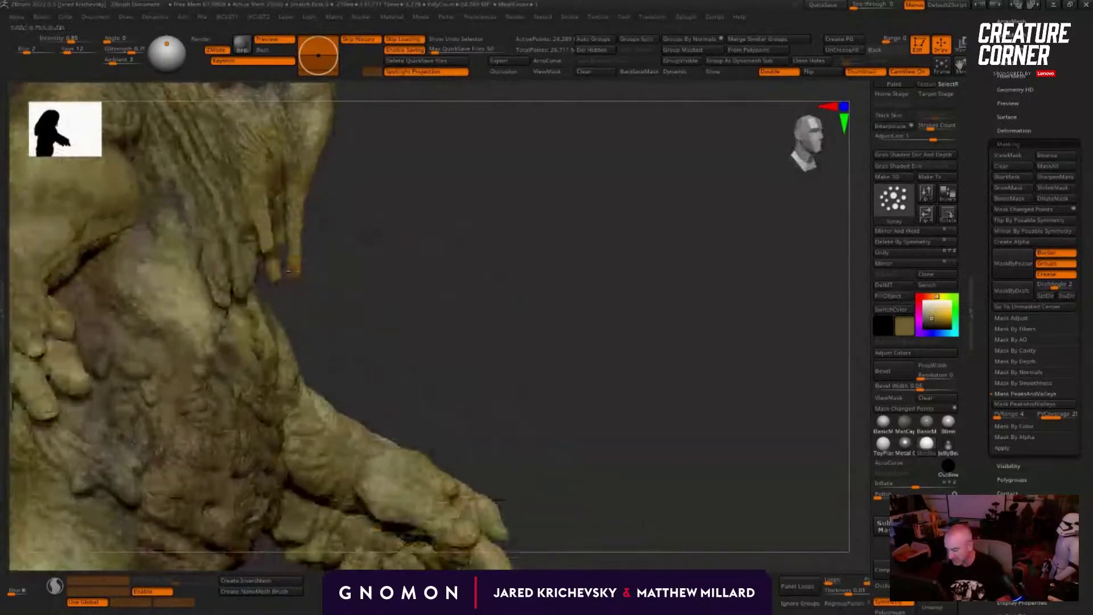
pyautogui.moveTo(456, 323); pyautogui.dragTo(282, 316)
pyautogui.press('c')
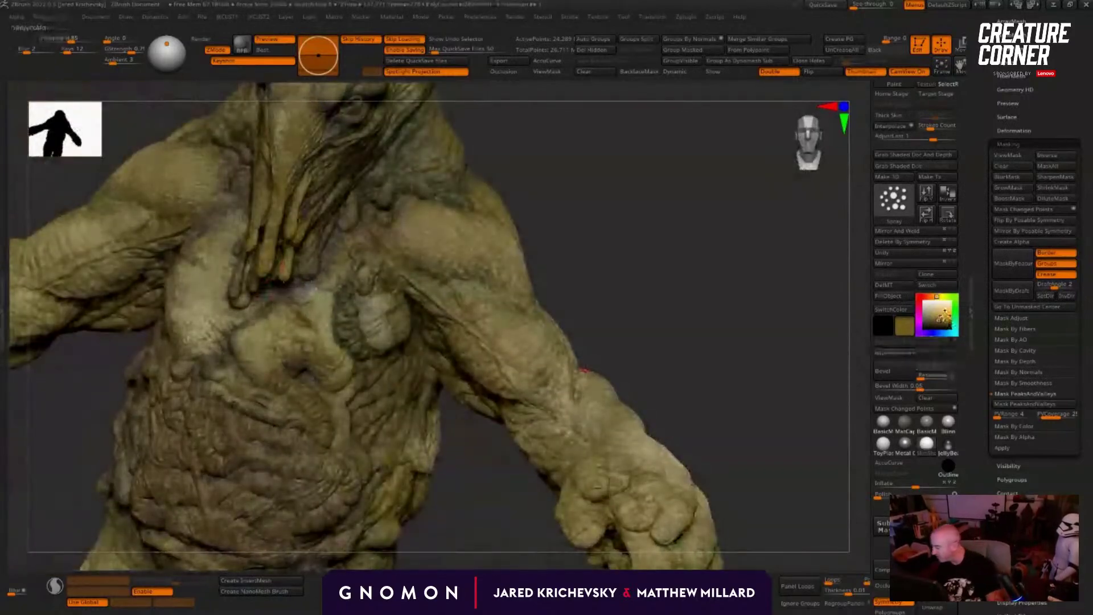
pyautogui.moveTo(940, 321); pyautogui.dragTo(944, 319)
pyautogui.moveTo(611, 269); pyautogui.dragTo(286, 268)
pyautogui.keyDown('alt'); pyautogui.moveTo(569, 303); pyautogui.dragTo(512, 427); pyautogui.keyUp('alt')
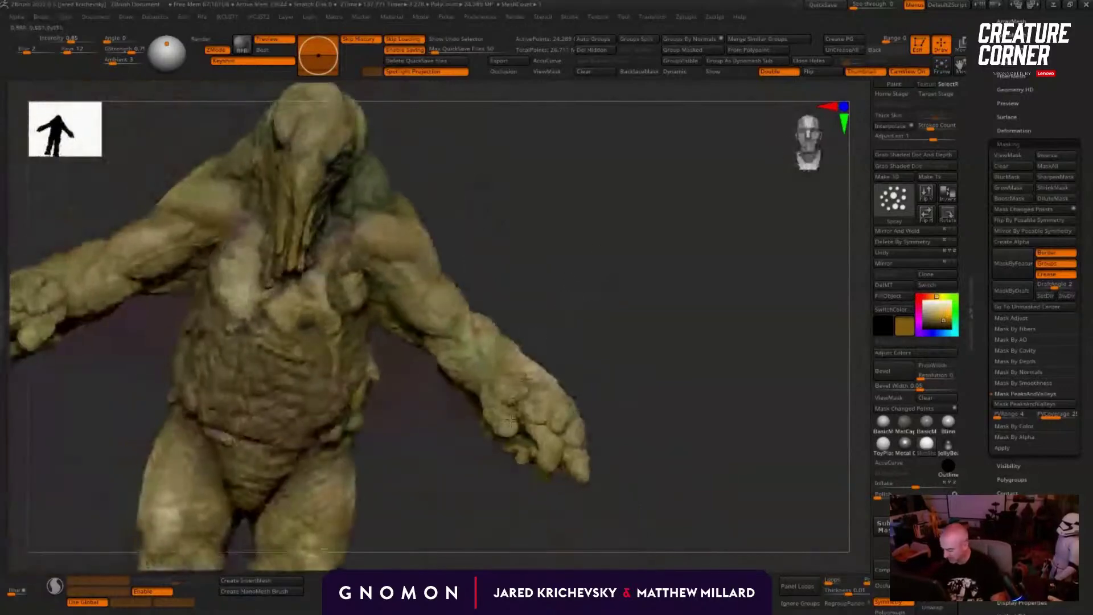
# Step: Spray the saturated ochre over the palm lumps, fingers and fingertips of the hand from several sides
pyautogui.moveTo(495, 463); pyautogui.dragTo(500, 417)
pyautogui.moveTo(476, 488); pyautogui.dragTo(575, 418)
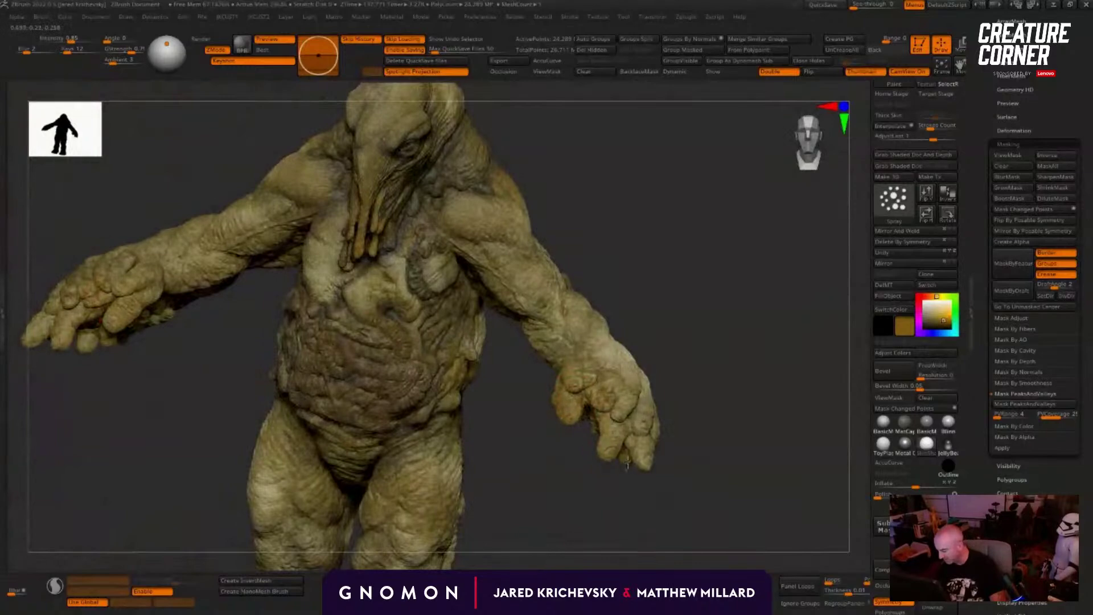
pyautogui.moveTo(683, 462); pyautogui.dragTo(618, 450)
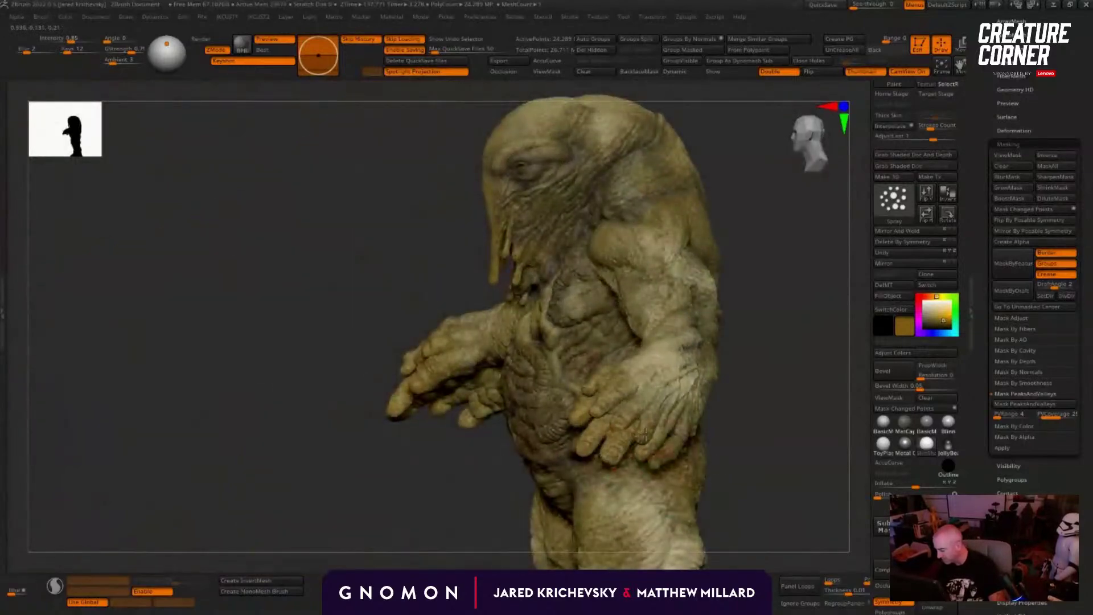
pyautogui.moveTo(777, 436); pyautogui.dragTo(849, 419)
pyautogui.moveTo(658, 490); pyautogui.dragTo(736, 451)
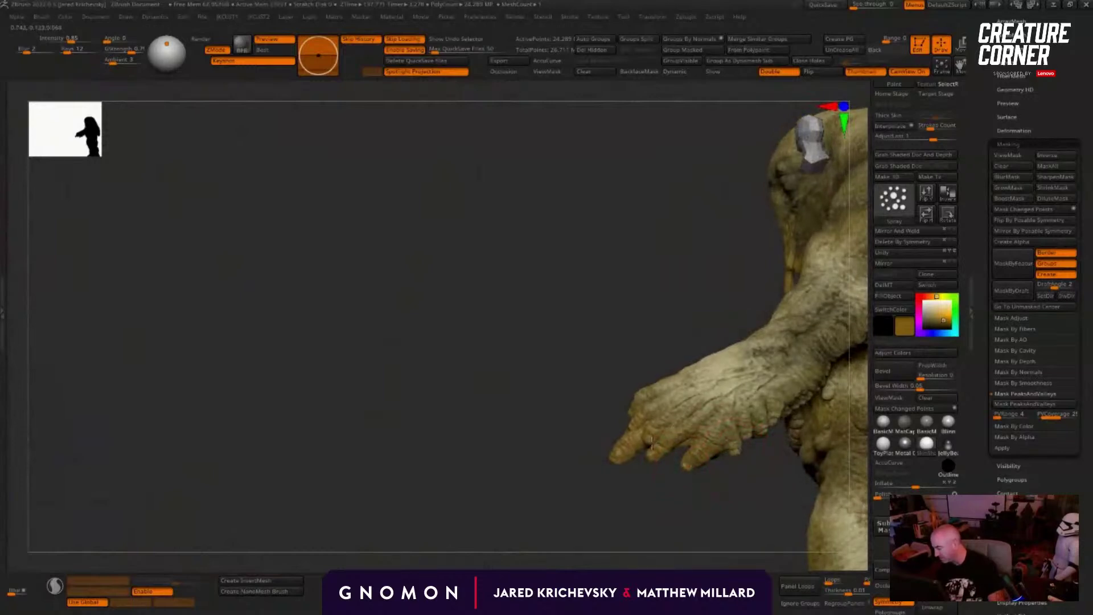
pyautogui.moveTo(592, 487); pyautogui.dragTo(673, 415)
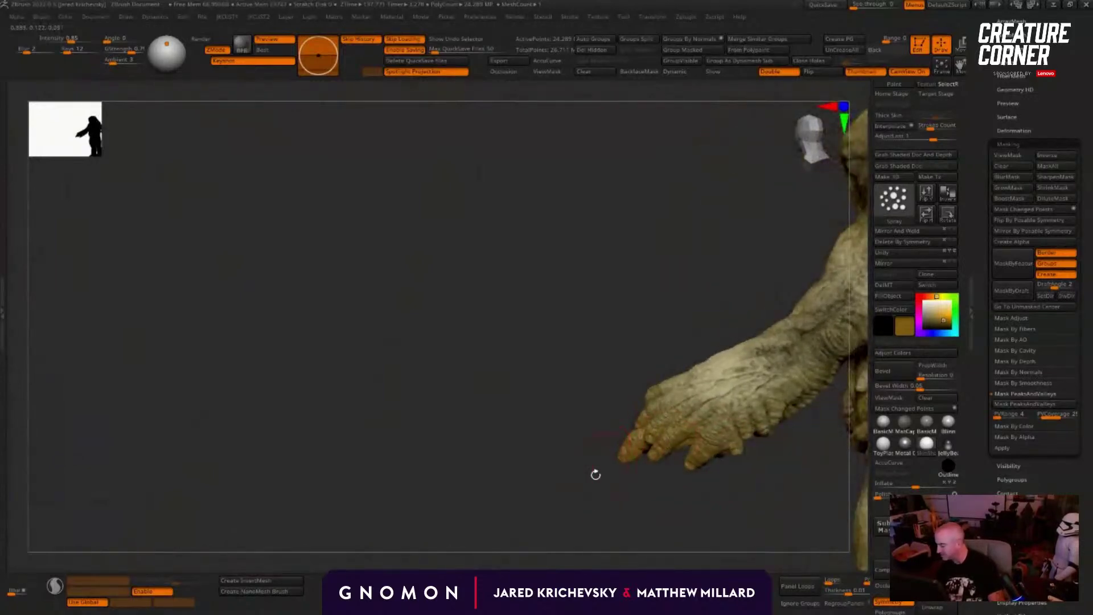
pyautogui.moveTo(596, 474); pyautogui.dragTo(663, 414)
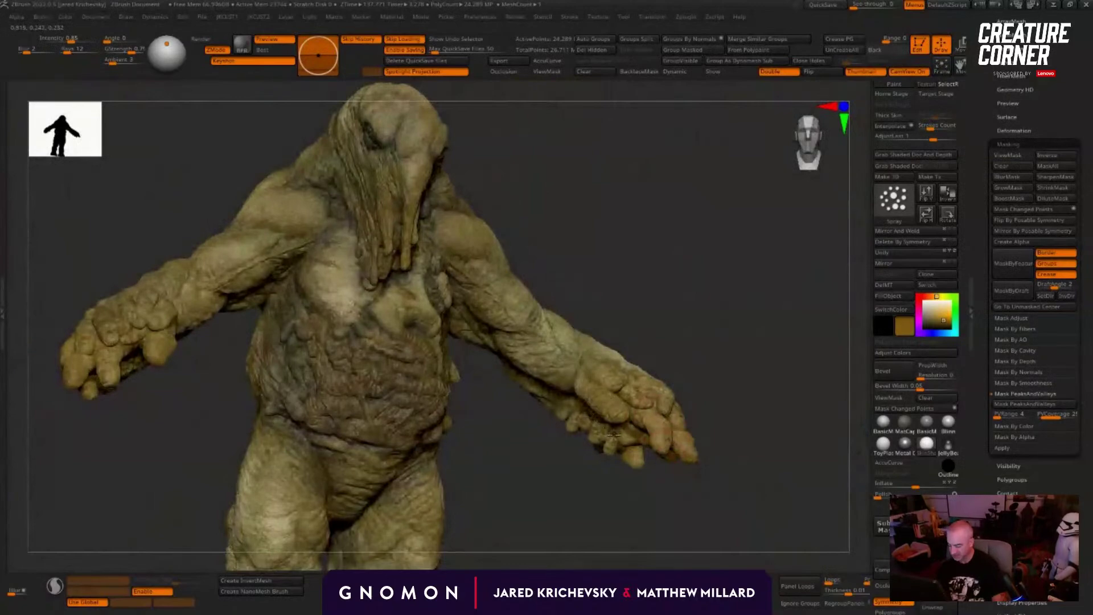
pyautogui.moveTo(617, 491)
pyautogui.mouseDown()
pyautogui.moveTo(644, 451)
pyautogui.moveTo(488, 444)
pyautogui.moveTo(444, 402)
pyautogui.mouseUp()
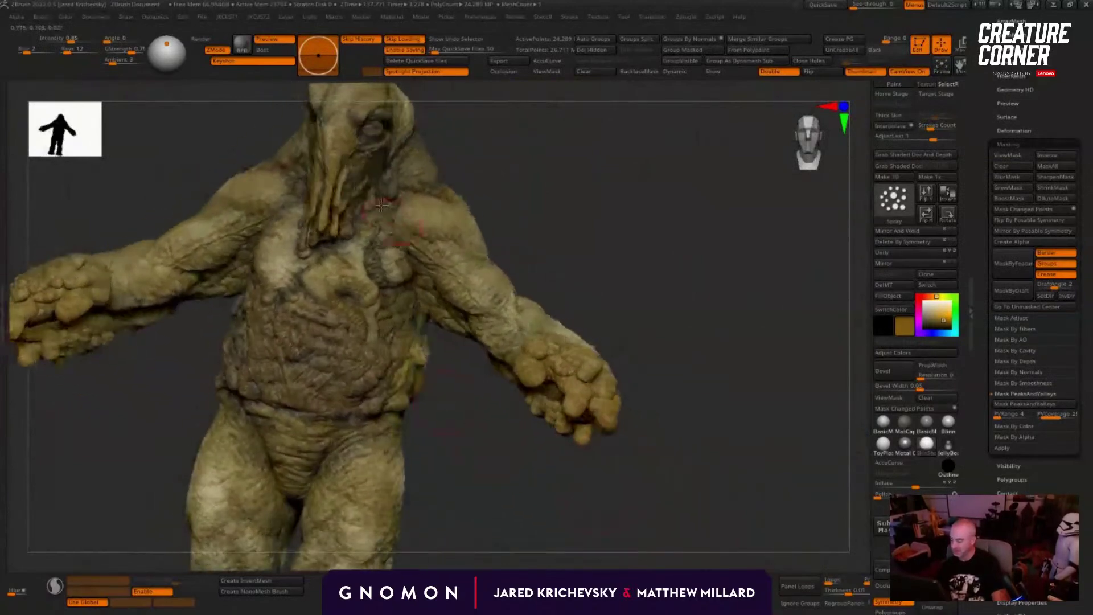
# Step: Sample a dark olive-brown, undo the first palm stroke and spray the colour into the gaps at the base of the fingers
pyautogui.press('c')
pyautogui.moveTo(605, 266)
pyautogui.keyDown('alt'); pyautogui.mouseDown()
pyautogui.moveTo(556, 241)
pyautogui.moveTo(513, 302)
pyautogui.mouseUp(); pyautogui.keyUp('alt')
pyautogui.moveTo(341, 250); pyautogui.dragTo(362, 257)
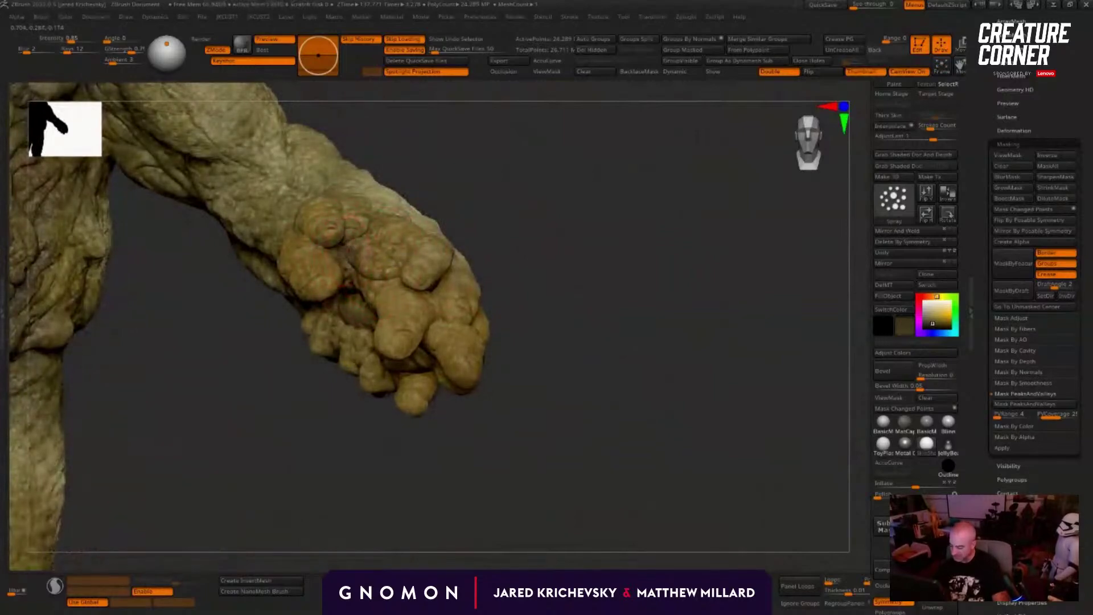
pyautogui.hotkey('ctrl', 'z')
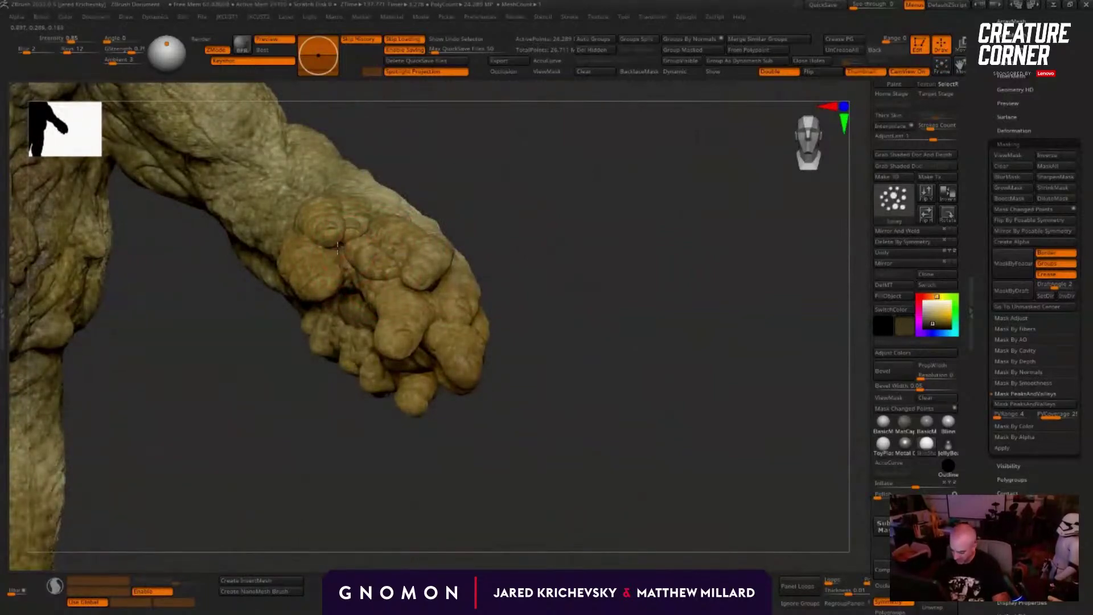
pyautogui.moveTo(390, 259); pyautogui.dragTo(395, 225, button='right')
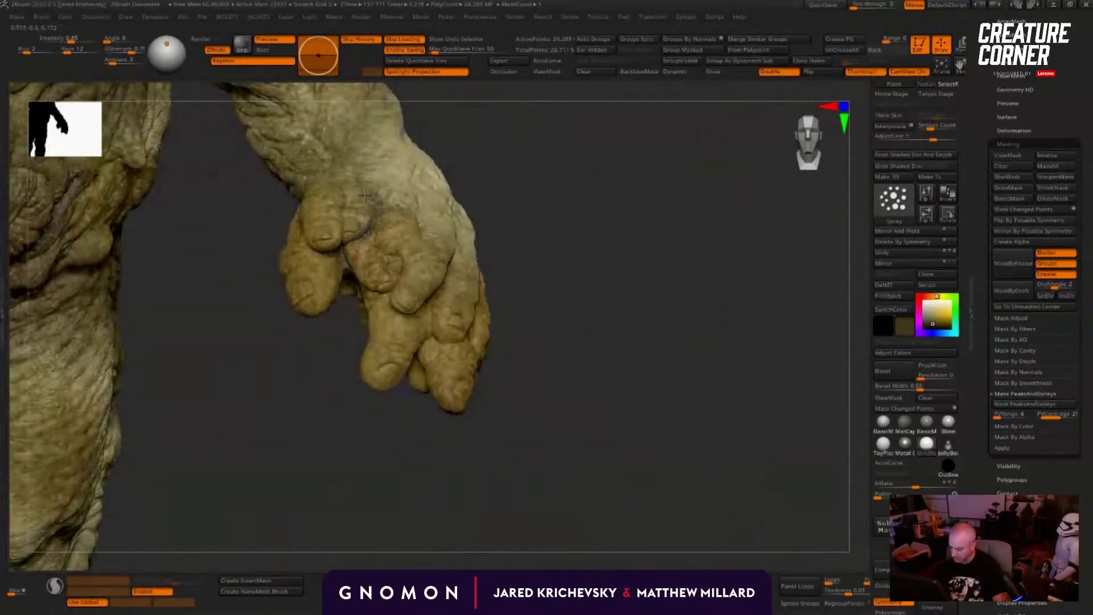
# Step: Spray the dark olive-brown around the small curled finger and the creases between the neighbouring knuckles
pyautogui.keyDown('alt'); pyautogui.moveTo(526, 189); pyautogui.dragTo(521, 327); pyautogui.keyUp('alt')
pyautogui.moveTo(392, 246); pyautogui.dragTo(375, 227, button='right')
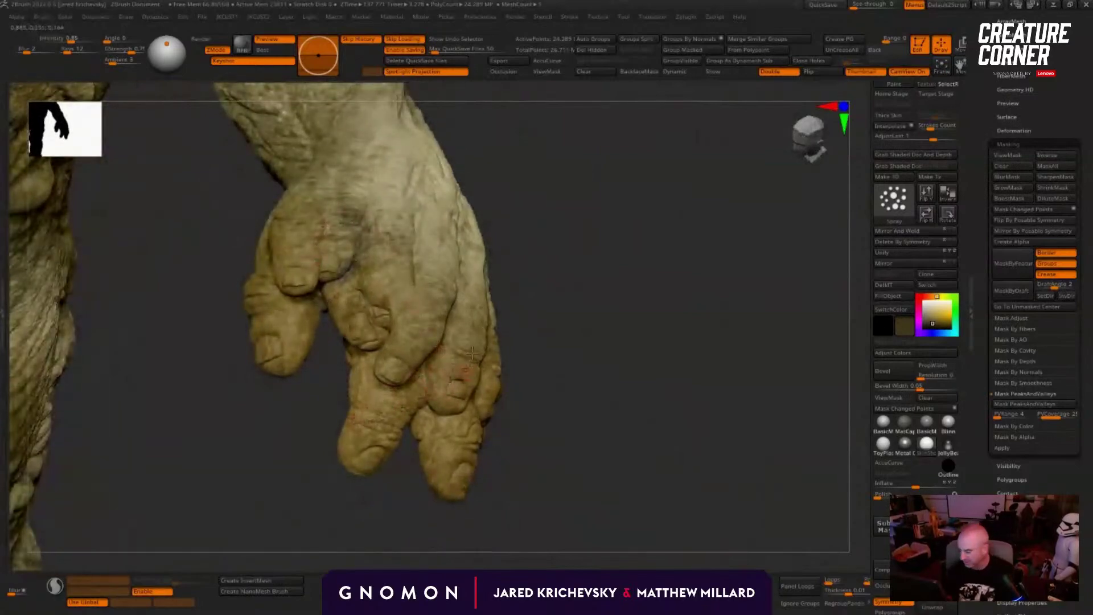
pyautogui.moveTo(527, 322); pyautogui.dragTo(517, 306, button='right')
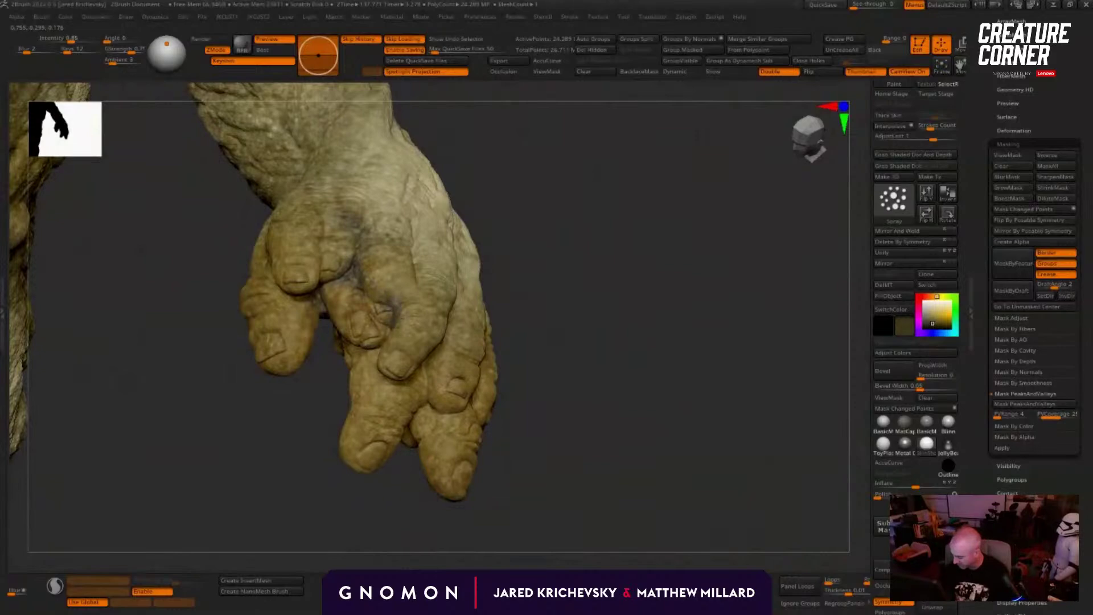
pyautogui.moveTo(362, 372); pyautogui.dragTo(428, 338, button='right')
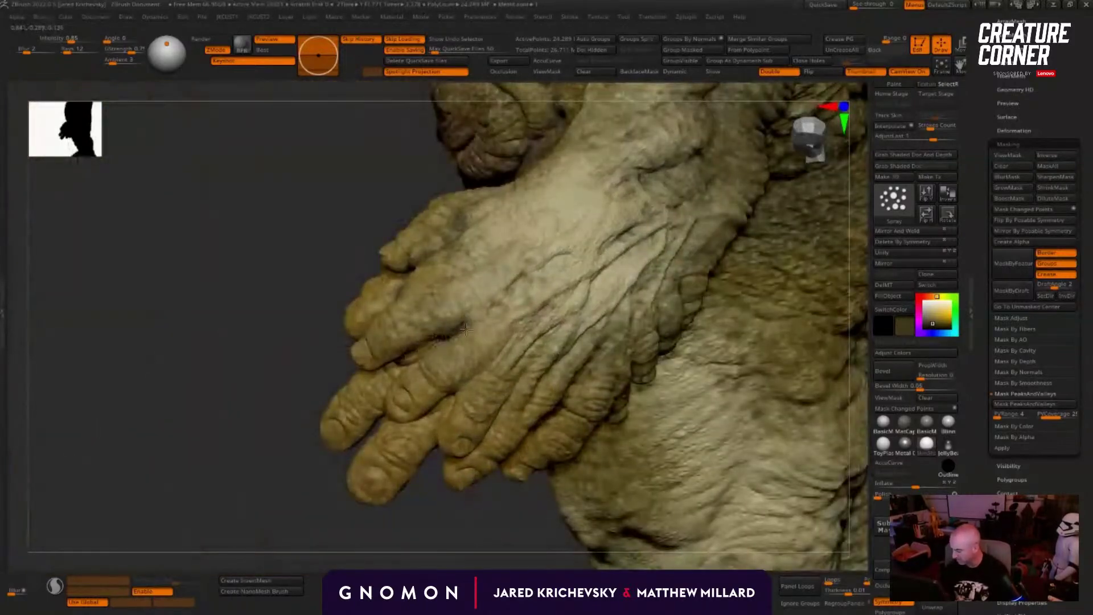
# Step: Spray the dark olive-brown between the knuckles on the back of the hand and down into the finger gaps
pyautogui.click(492, 314)
pyautogui.moveTo(479, 366); pyautogui.dragTo(461, 390)
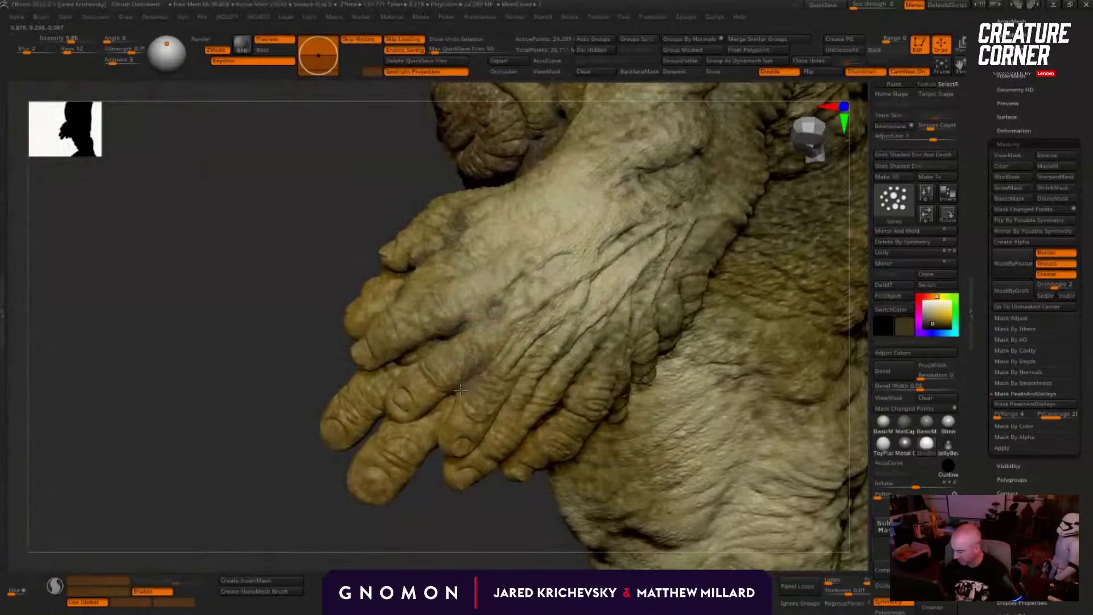
pyautogui.moveTo(462, 392); pyautogui.dragTo(493, 424, button='right')
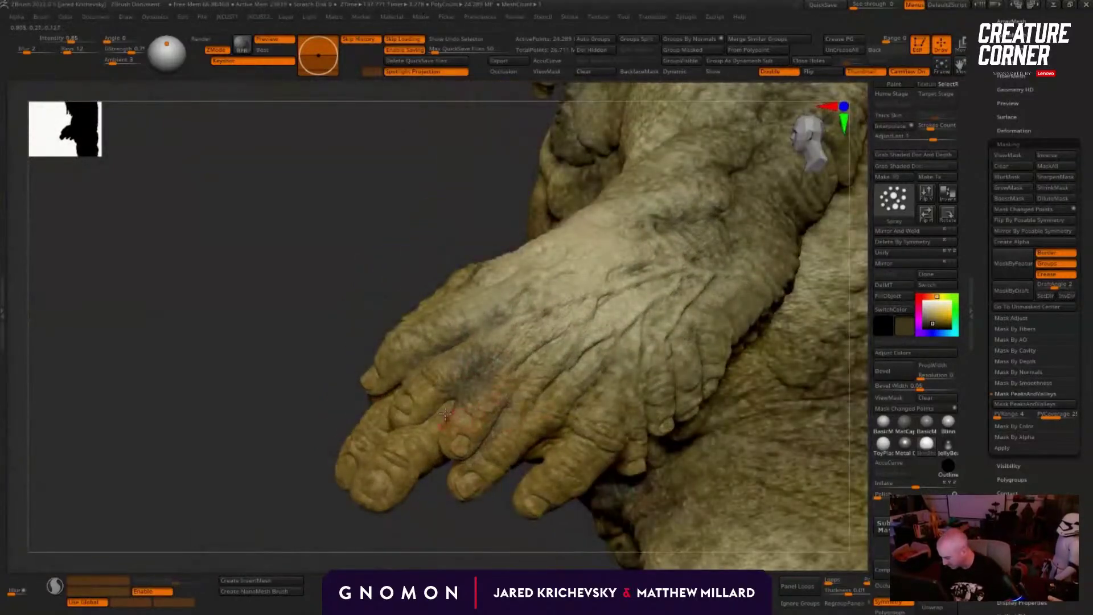
pyautogui.moveTo(430, 428); pyautogui.dragTo(389, 388, button='right')
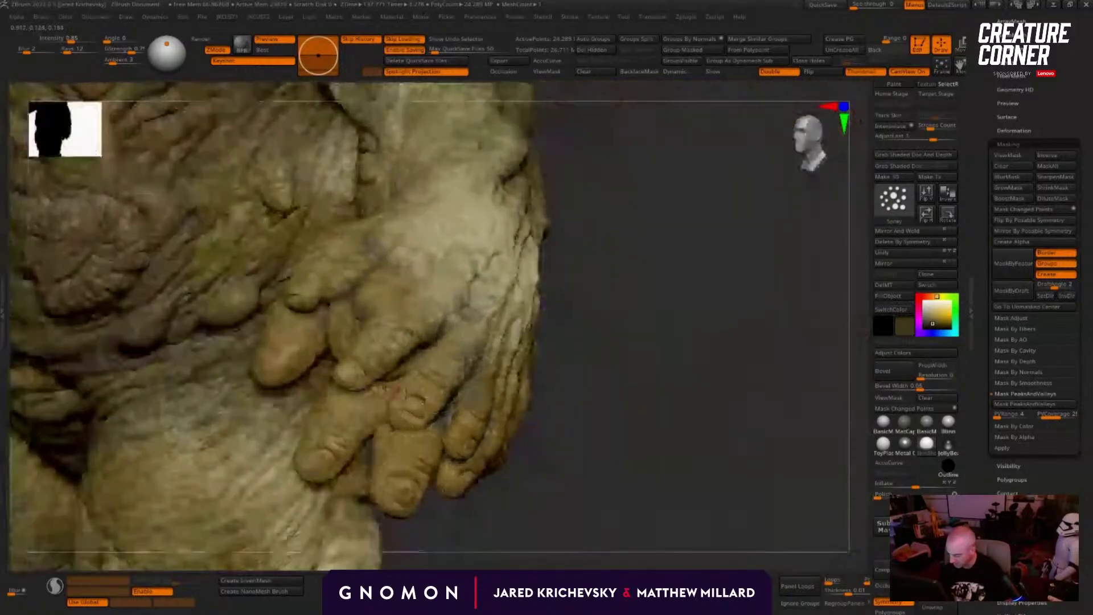
# Step: Darken the gaps between the lower fingers with olive-brown, then soften the edge below the small finger with a sampled ochre
pyautogui.moveTo(593, 413); pyautogui.dragTo(345, 355, button='right')
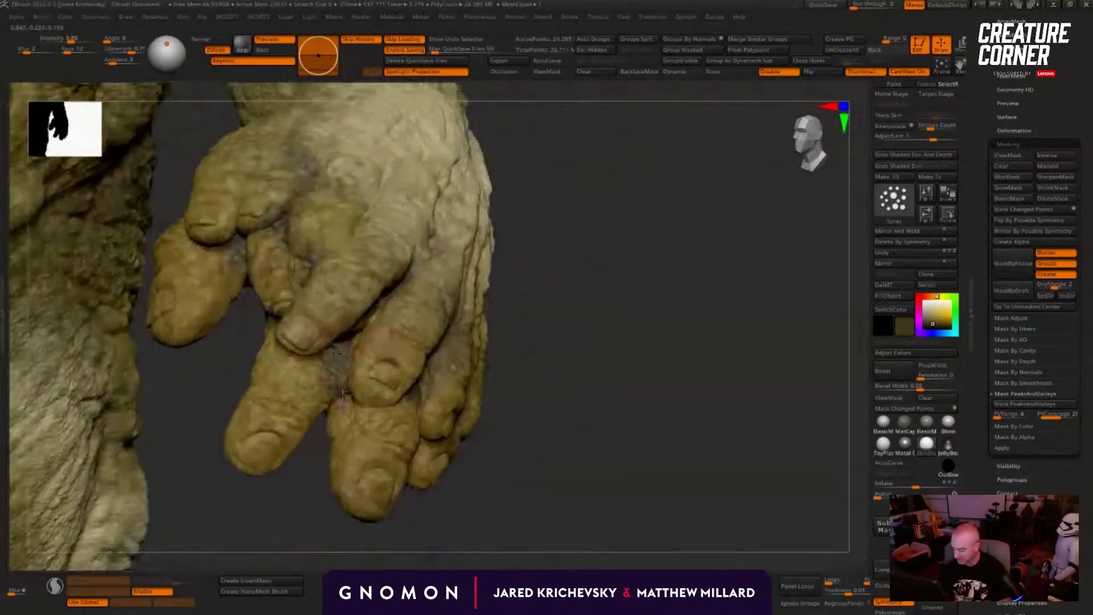
pyautogui.moveTo(524, 302); pyautogui.dragTo(351, 356, button='right')
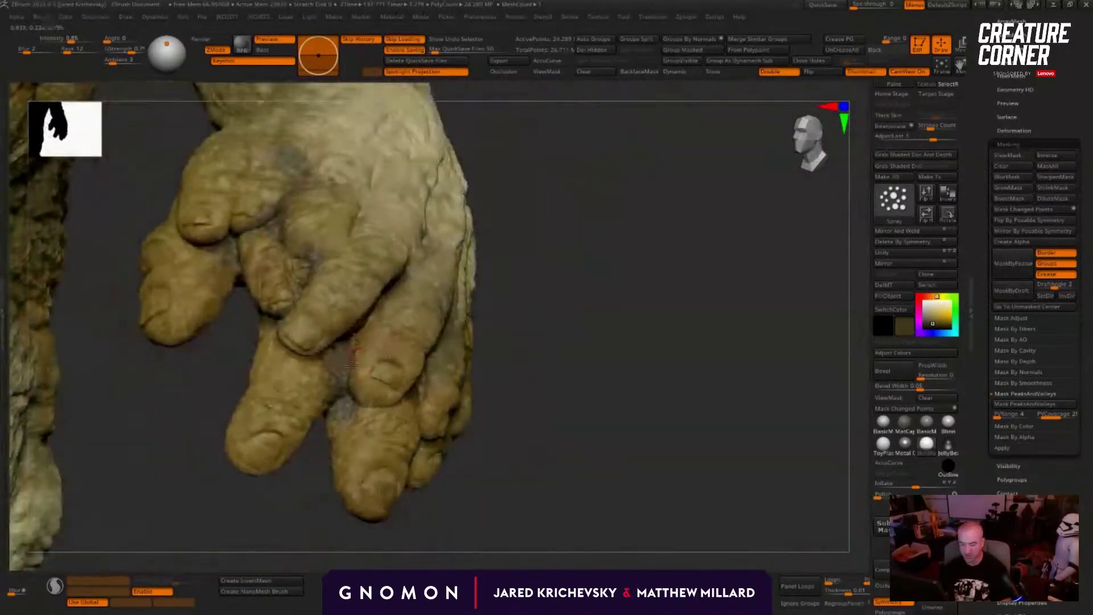
pyautogui.moveTo(501, 319); pyautogui.dragTo(524, 320)
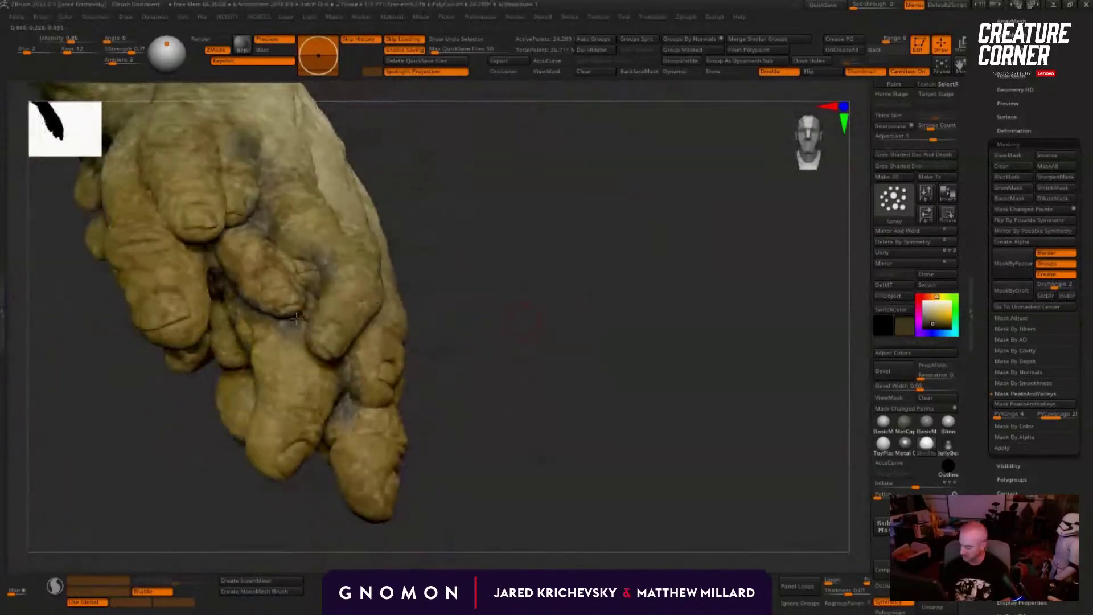
pyautogui.press('c')
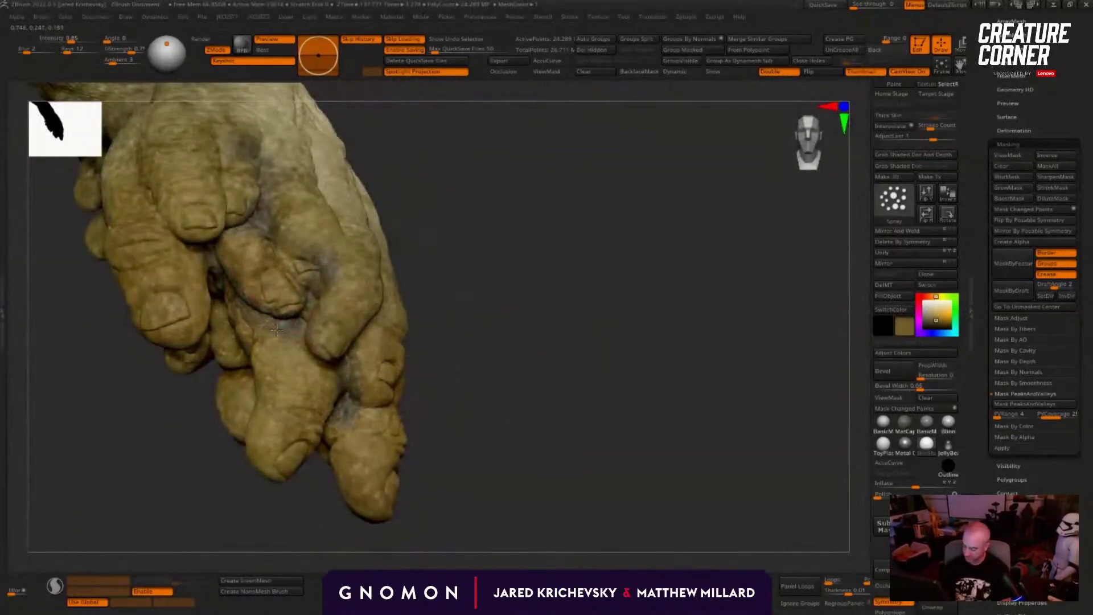
pyautogui.moveTo(277, 330); pyautogui.dragTo(295, 338)
# Step: Sample the dark olive-brown again and spray it along the creases between the upper fingers
pyautogui.moveTo(420, 208); pyautogui.dragTo(424, 239)
pyautogui.press('c')
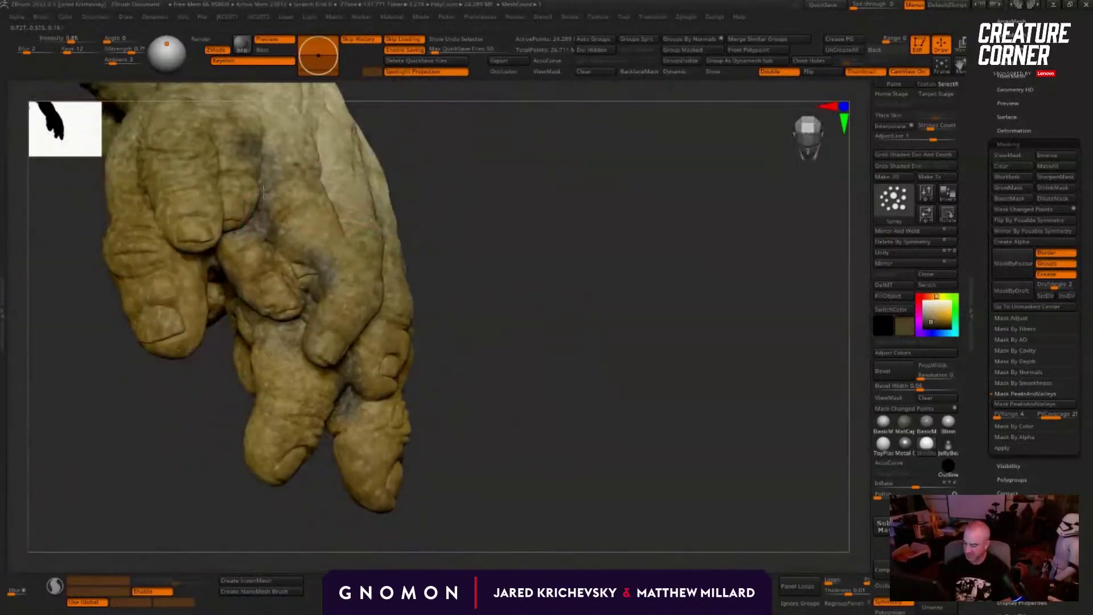
pyautogui.moveTo(263, 191)
pyautogui.mouseDown()
pyautogui.moveTo(222, 145)
pyautogui.moveTo(213, 100)
pyautogui.moveTo(216, 175)
pyautogui.mouseUp()
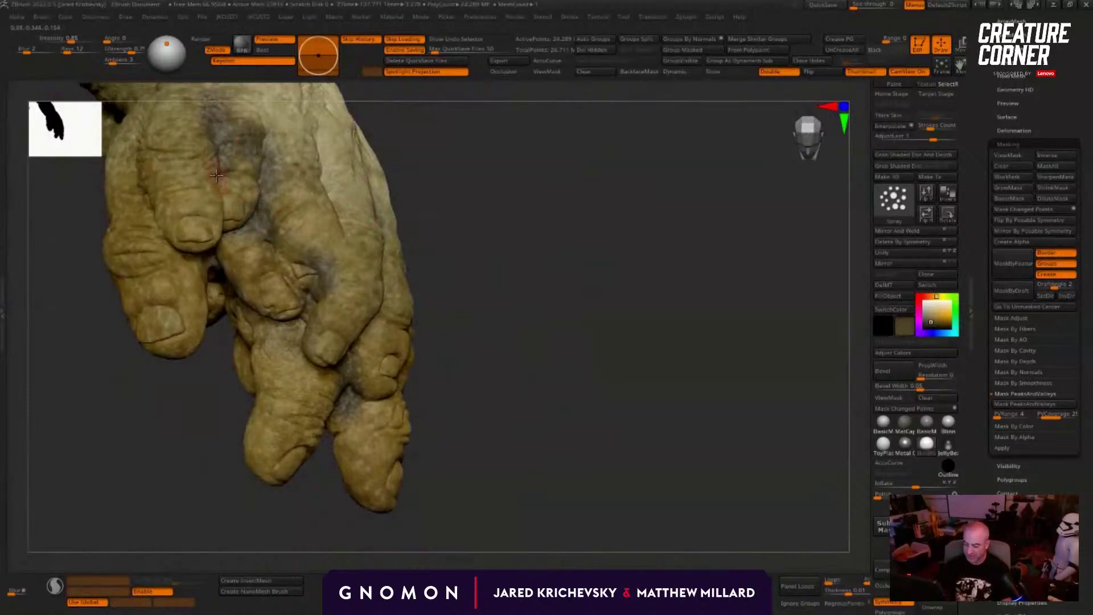
# Step: Spray the dark olive-brown between the uppermost fingers and over their bases up onto the wrist
pyautogui.keyDown('alt'); pyautogui.moveTo(433, 159); pyautogui.dragTo(419, 268); pyautogui.keyUp('alt')
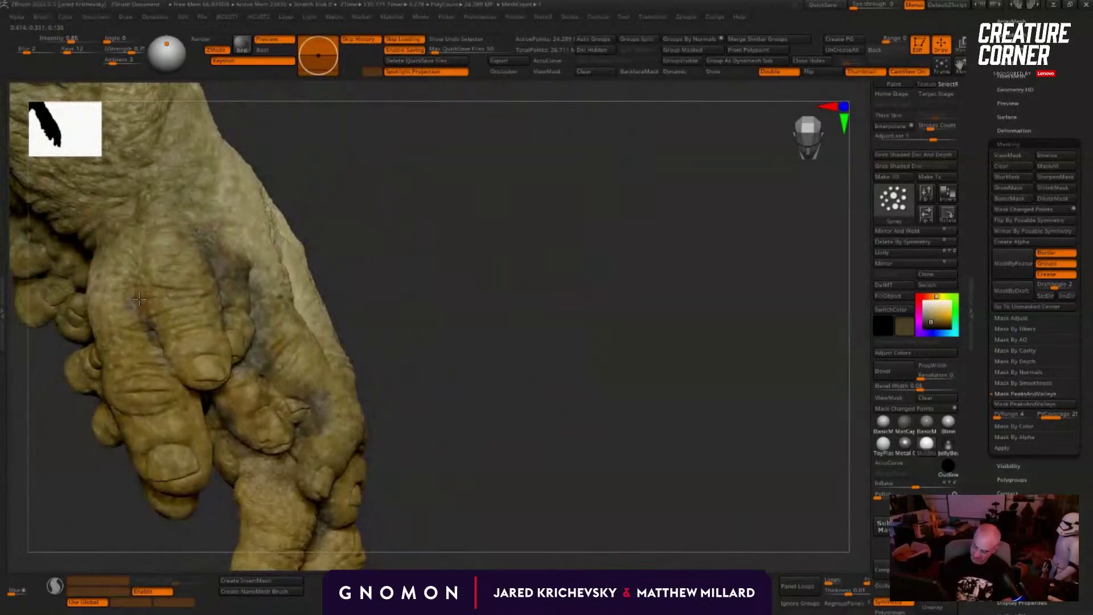
pyautogui.moveTo(136, 243); pyautogui.dragTo(133, 253)
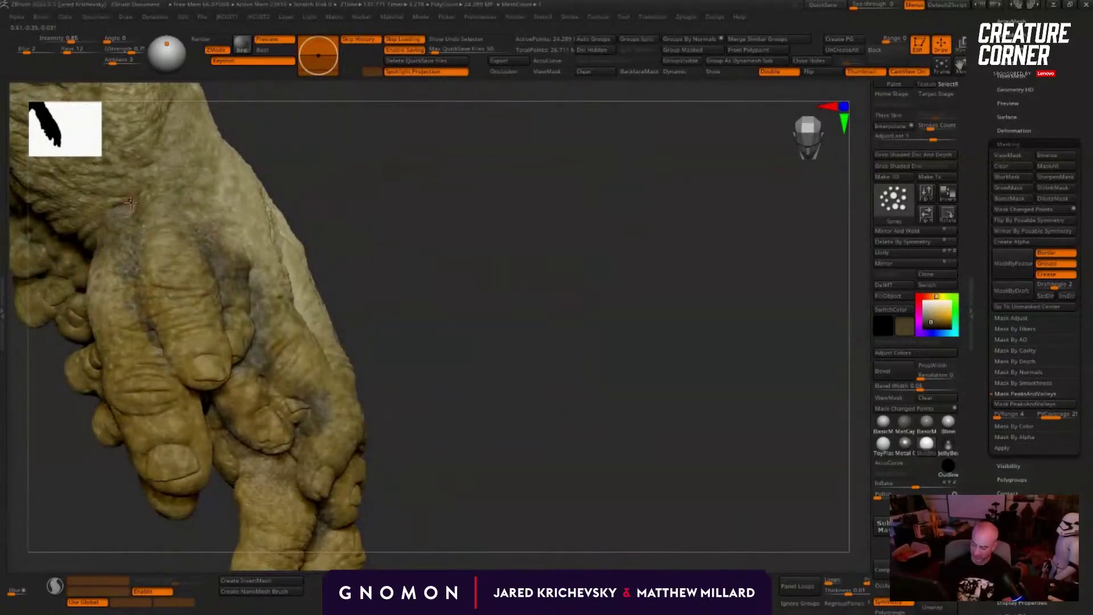
pyautogui.moveTo(130, 203)
pyautogui.mouseDown()
pyautogui.moveTo(176, 210)
pyautogui.moveTo(137, 154)
pyautogui.moveTo(152, 133)
pyautogui.mouseUp()
pyautogui.keyDown('alt'); pyautogui.moveTo(358, 190); pyautogui.dragTo(418, 203); pyautogui.keyUp('alt')
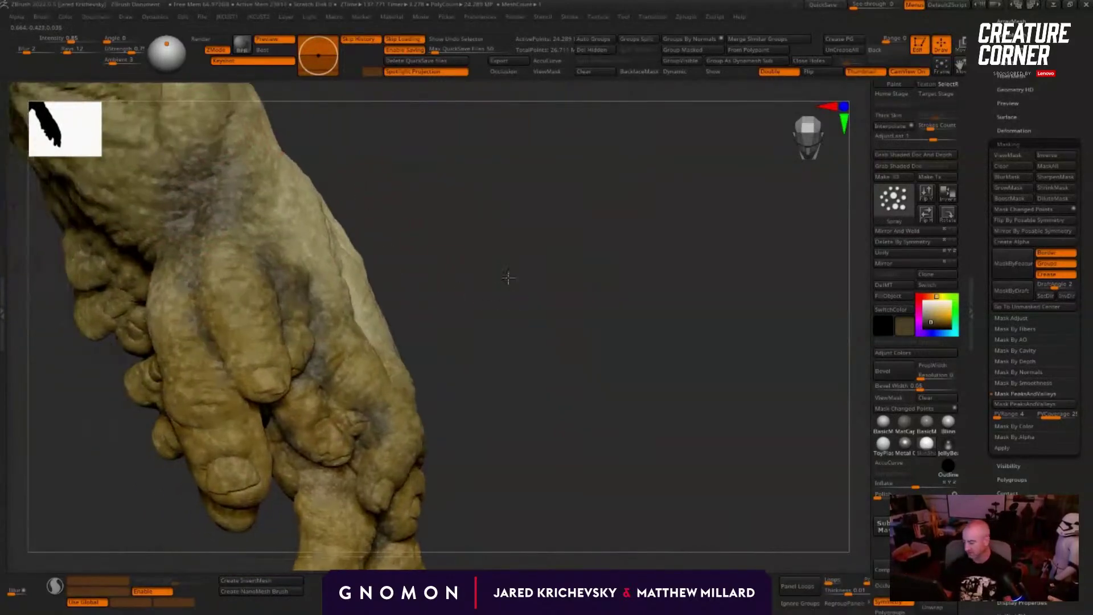
# Step: Sample a lighter ochre from the hand, adjust the brush size and spray it over the first knuckle and finger
pyautogui.moveTo(508, 277); pyautogui.dragTo(467, 273)
pyautogui.press('c')
pyautogui.press('s')
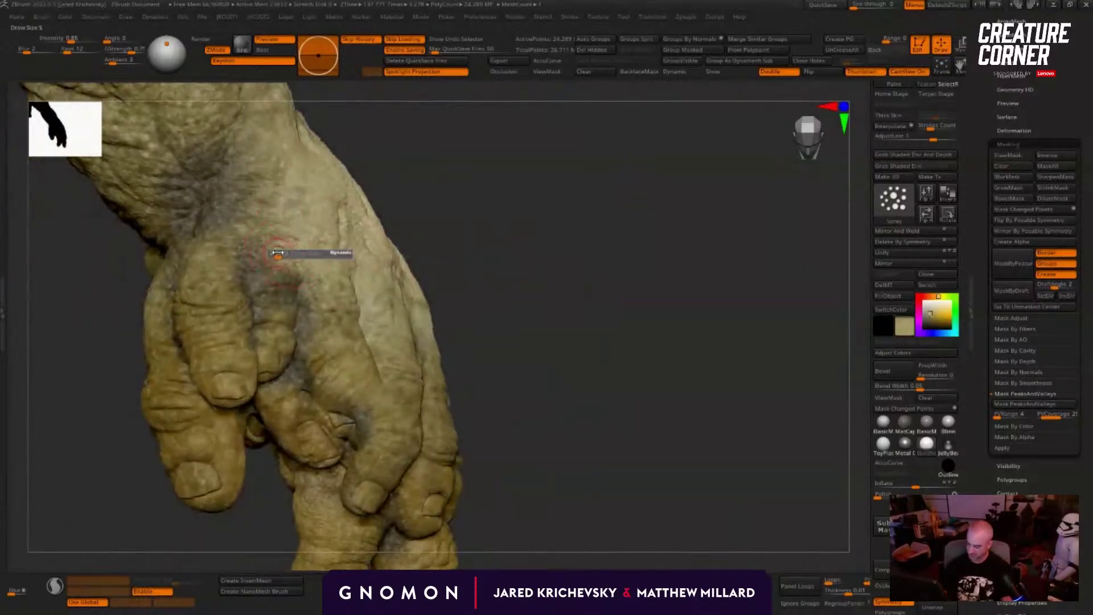
pyautogui.moveTo(209, 257)
pyautogui.mouseDown()
pyautogui.moveTo(240, 264)
pyautogui.moveTo(234, 314)
pyautogui.mouseUp()
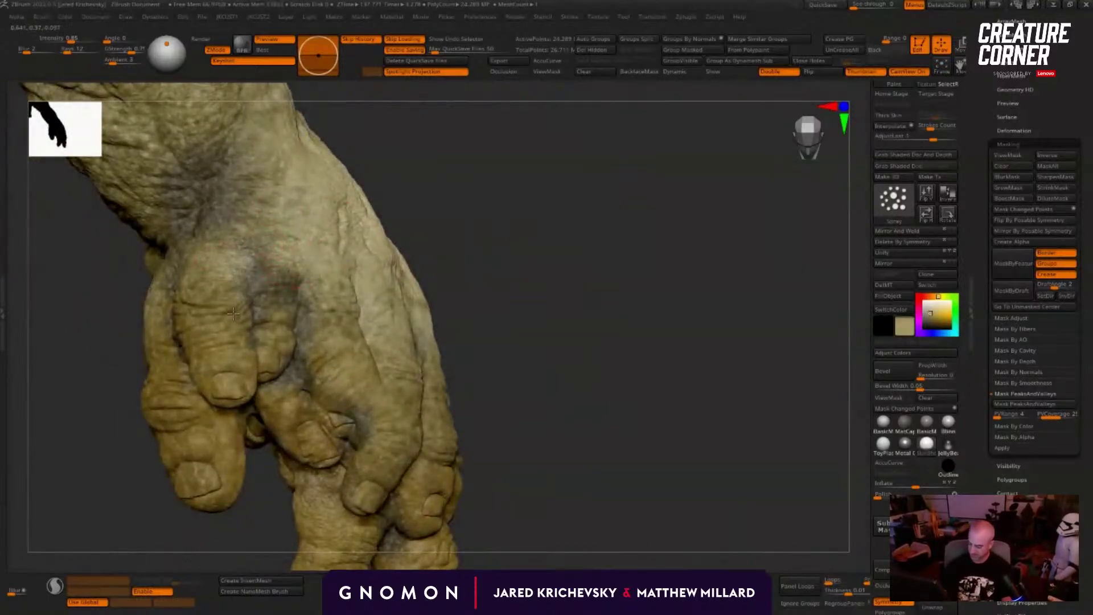
# Step: Sample a darker olive-brown and spray it around the finger bases and knuckles on the back of the hand
pyautogui.moveTo(530, 296); pyautogui.dragTo(393, 288)
pyautogui.press('c')
pyautogui.moveTo(294, 286); pyautogui.dragTo(228, 308)
pyautogui.keyDown('alt'); pyautogui.moveTo(597, 429); pyautogui.dragTo(506, 491); pyautogui.keyUp('alt')
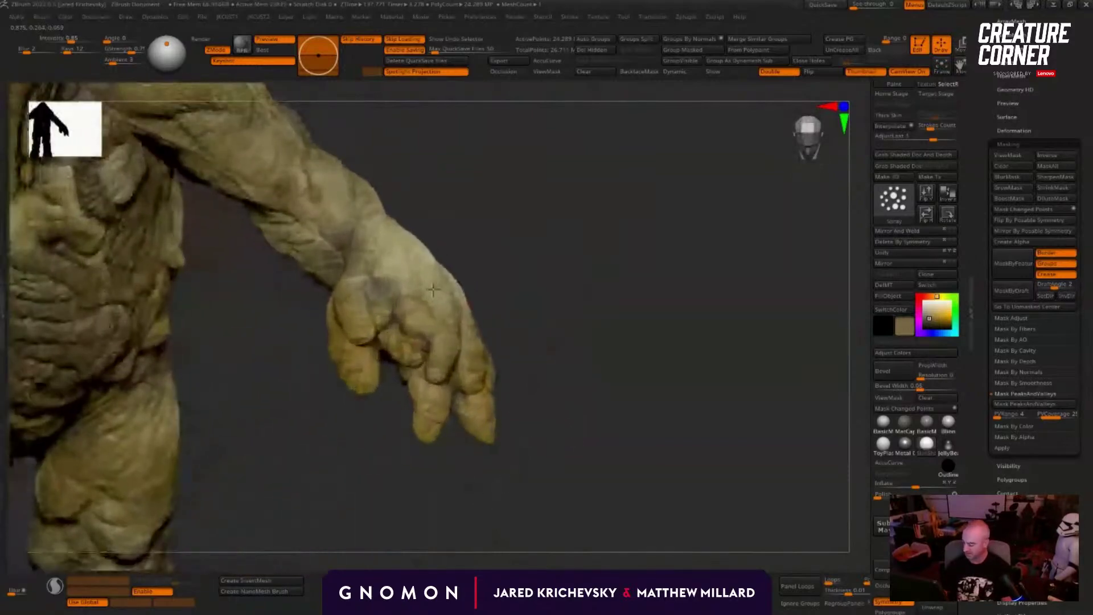
# Step: Sample a lighter ochre from the skin and blend it over the back of the hand and wrist
pyautogui.press('c')
pyautogui.moveTo(481, 217); pyautogui.dragTo(410, 256)
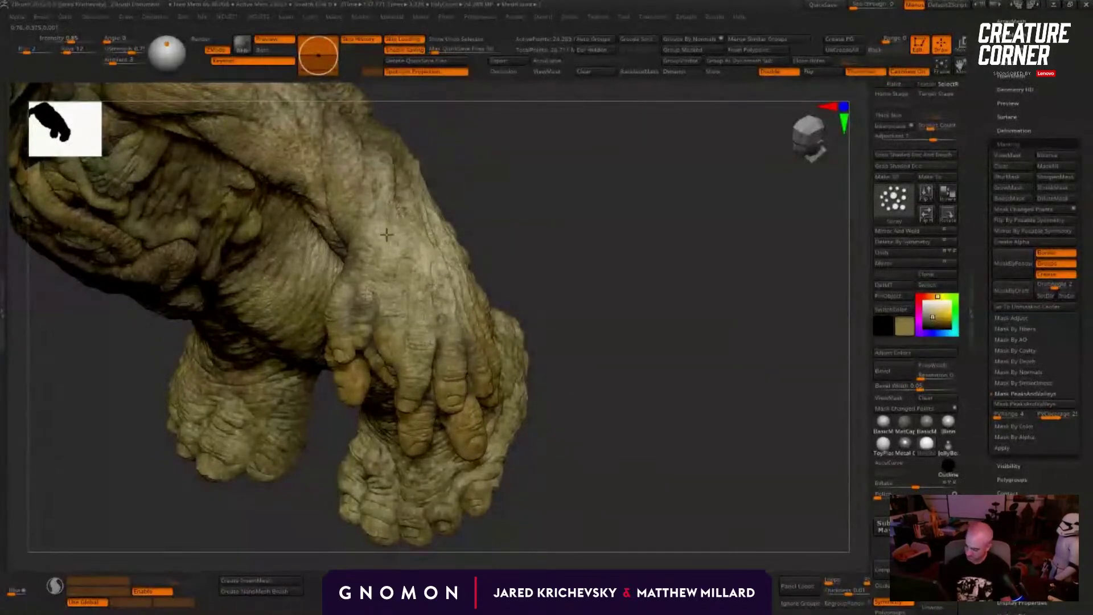
pyautogui.moveTo(578, 293); pyautogui.dragTo(447, 284)
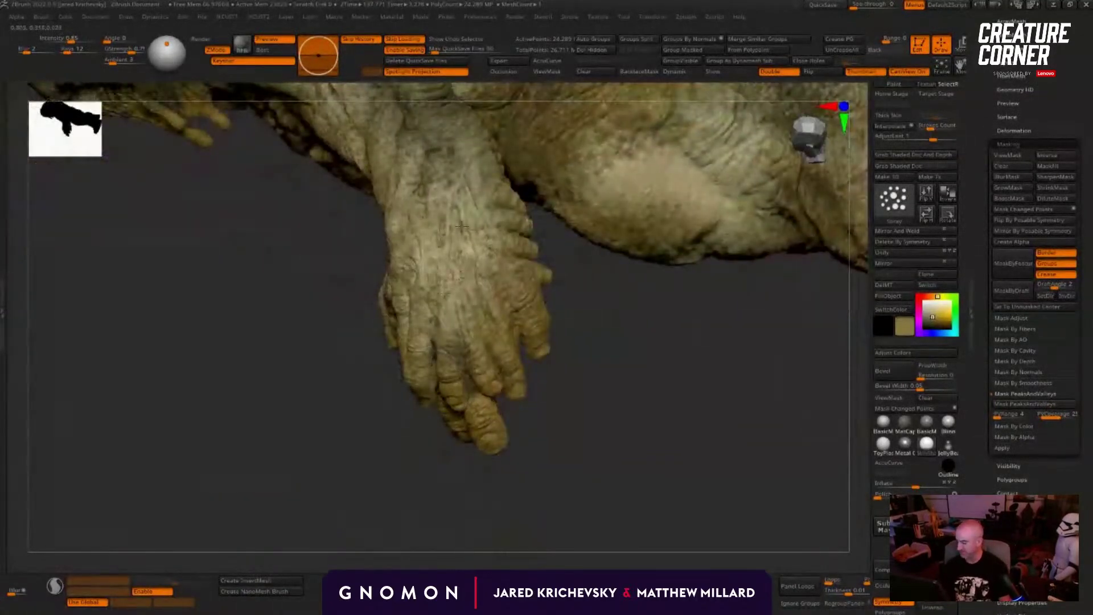
# Step: Sample darker olive-brown tones from the skin and touch up the palm and finger bases
pyautogui.keyDown('alt'); pyautogui.moveTo(404, 513); pyautogui.dragTo(420, 416); pyautogui.keyUp('alt')
pyautogui.press('c')
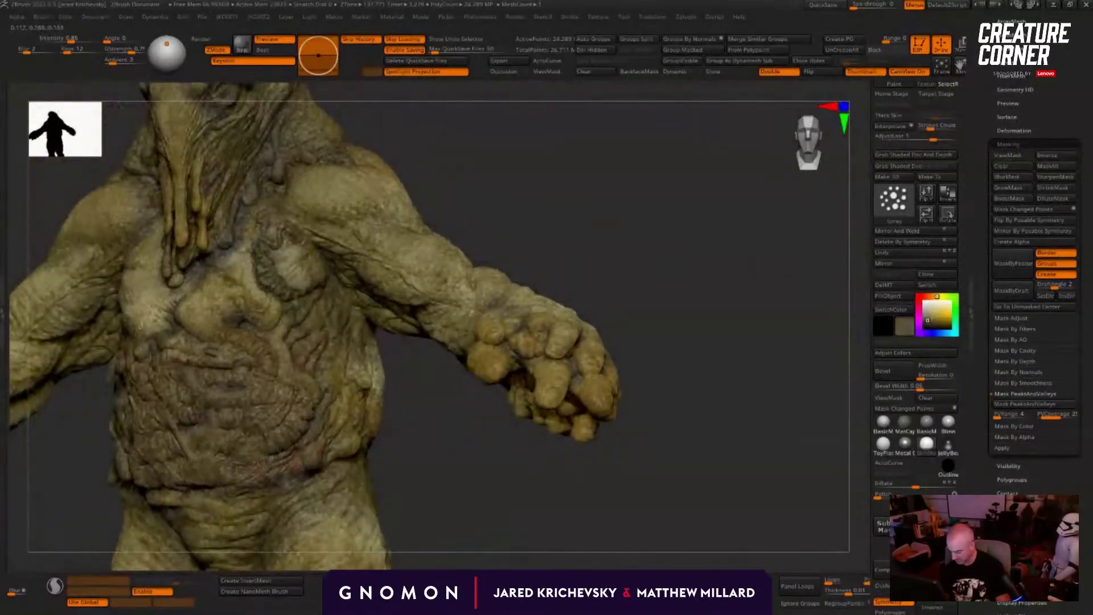
pyautogui.moveTo(377, 452); pyautogui.dragTo(455, 398)
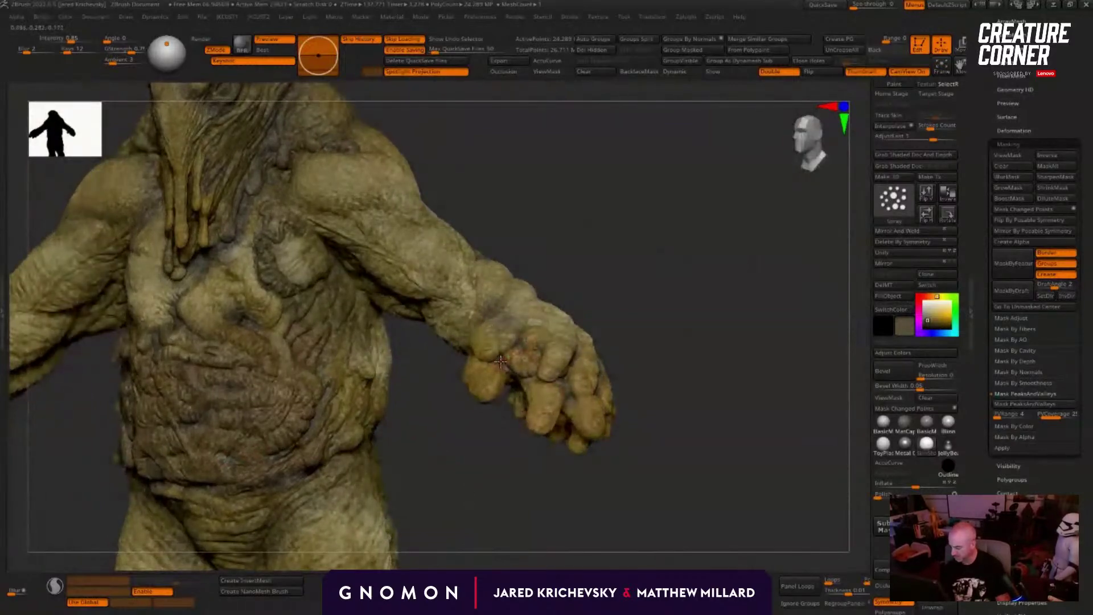
pyautogui.press('c')
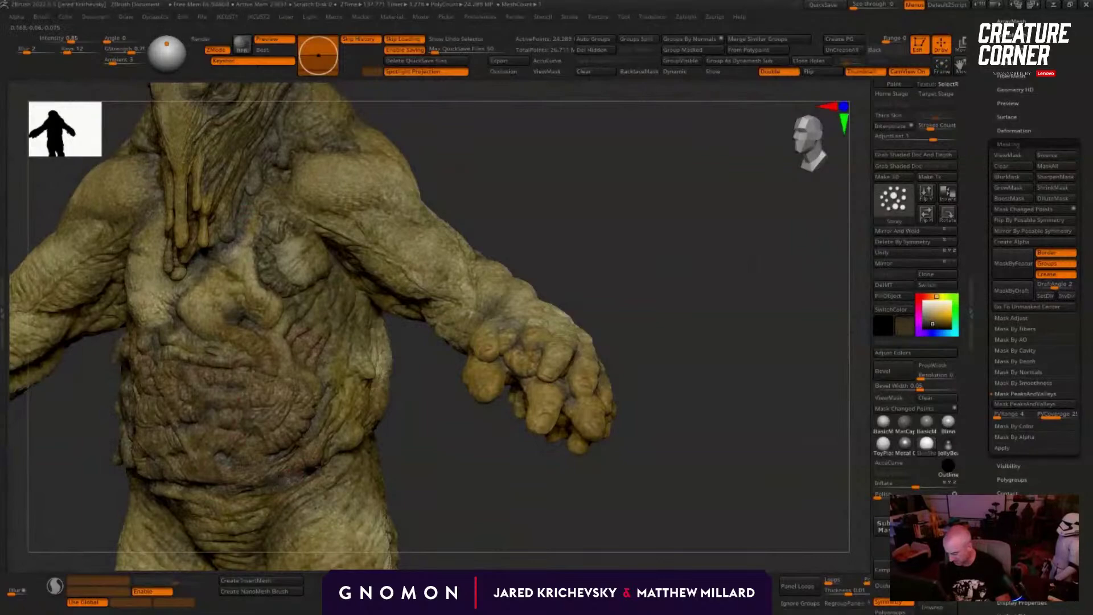
pyautogui.moveTo(443, 455); pyautogui.dragTo(153, 425)
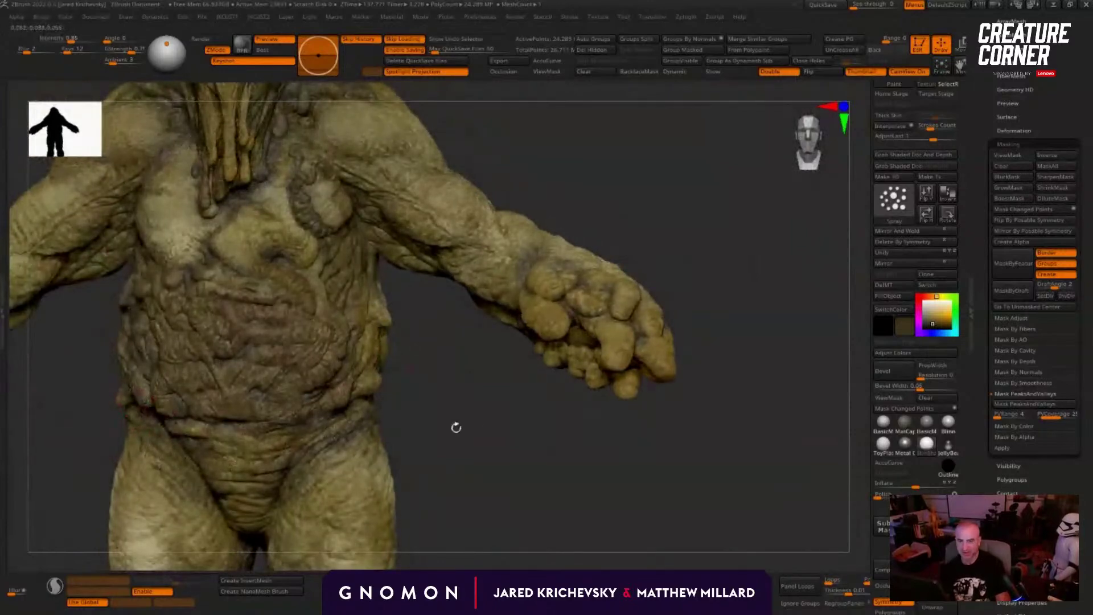
# Step: Show the clothing and stuffed rabbit again and examine the painted skin together with them from several angles
pyautogui.hotkey('alt', 's')
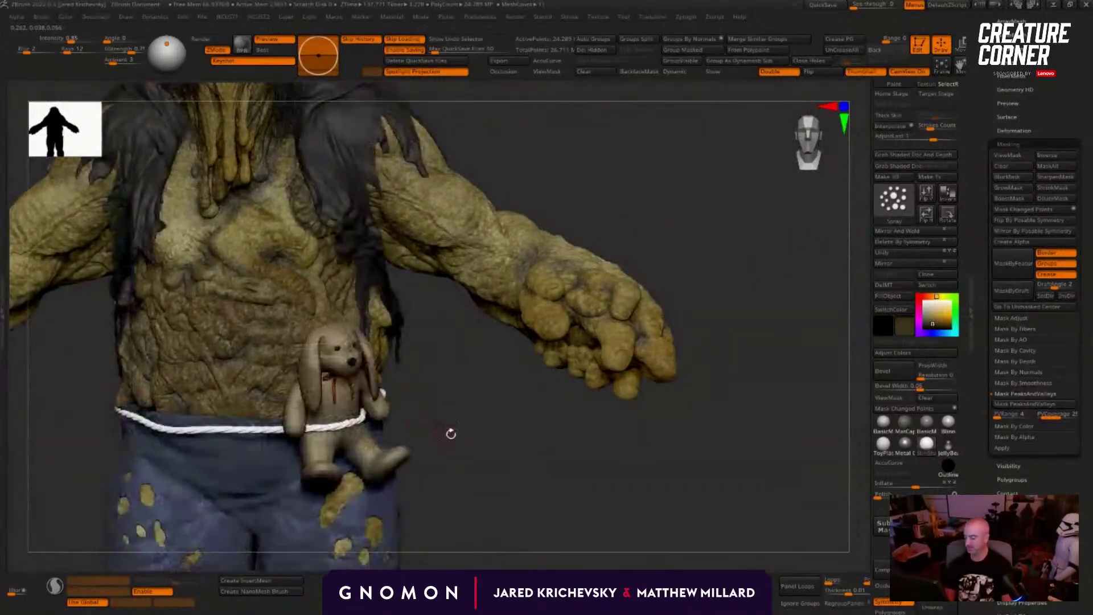
pyautogui.moveTo(465, 447); pyautogui.dragTo(398, 379)
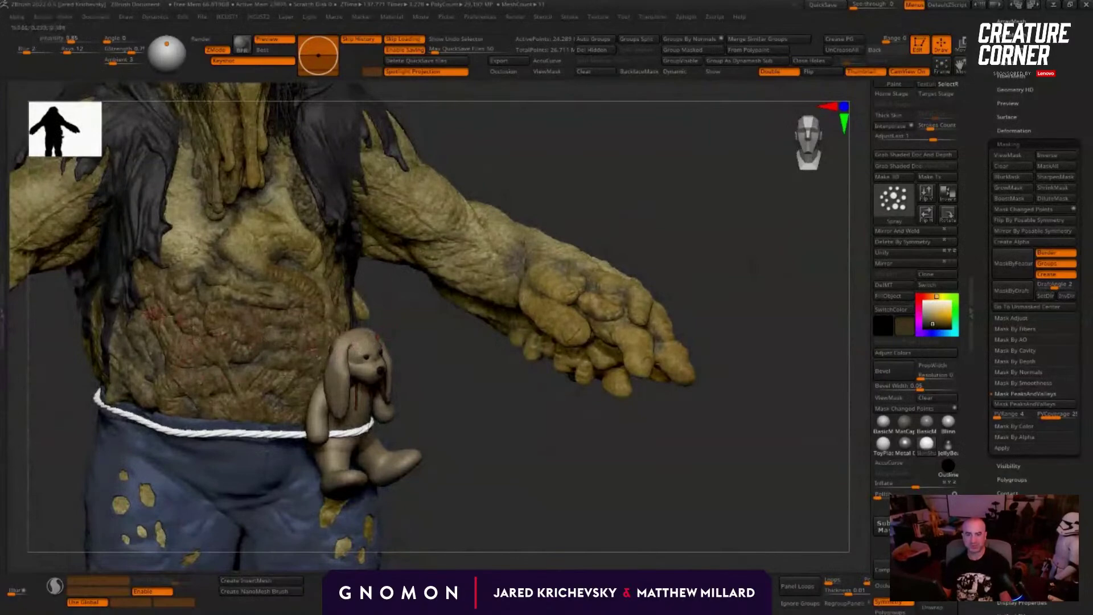
pyautogui.moveTo(488, 449); pyautogui.dragTo(143, 373)
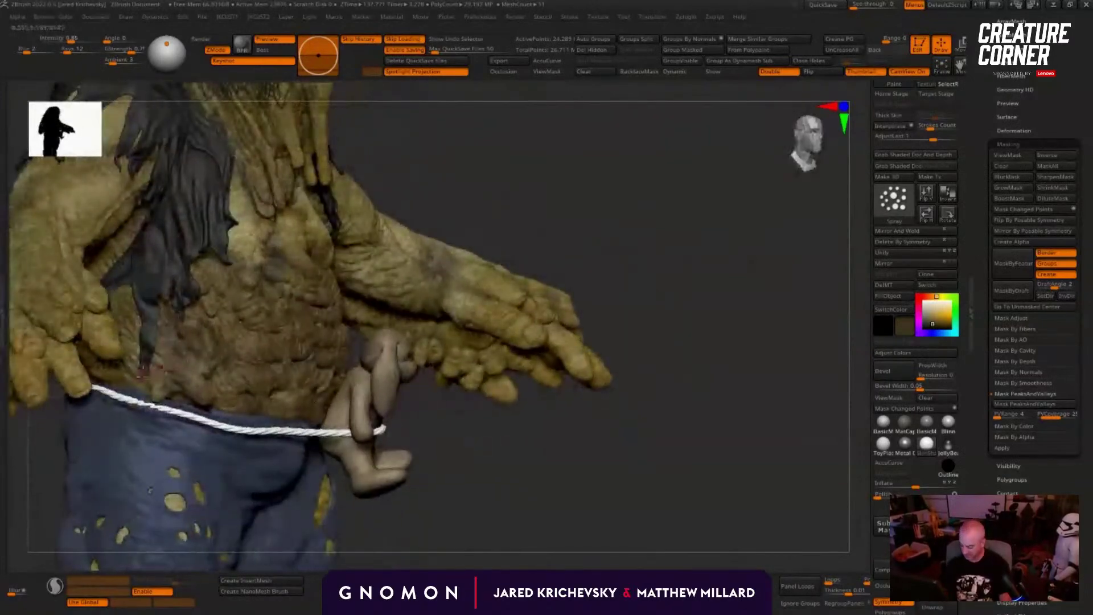
pyautogui.keyDown('alt'); pyautogui.moveTo(472, 451); pyautogui.dragTo(624, 454); pyautogui.keyUp('alt')
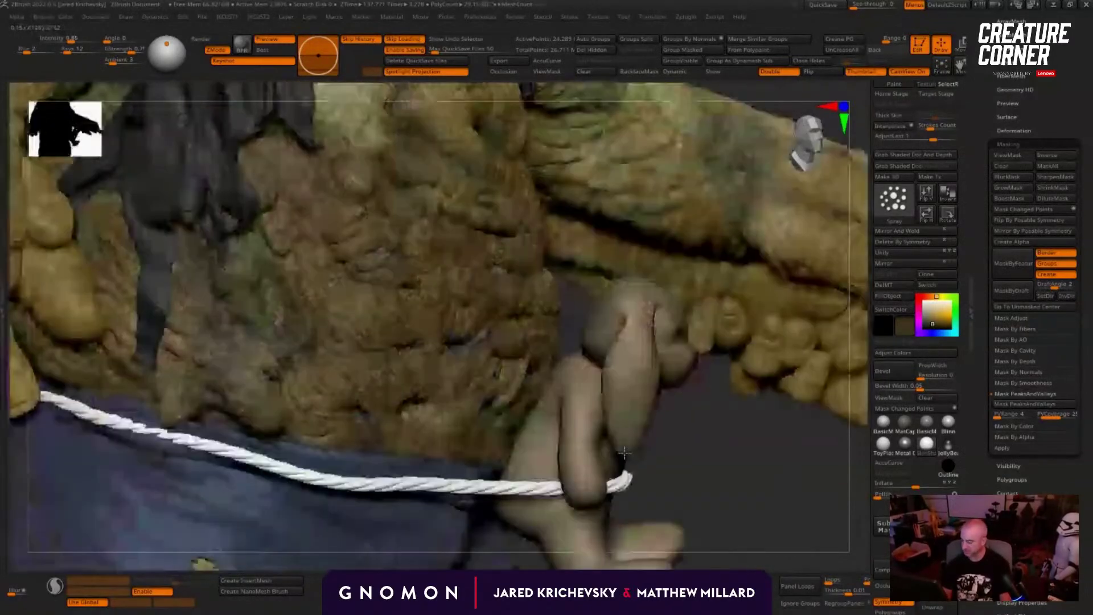
pyautogui.keyDown('alt'); pyautogui.moveTo(714, 457); pyautogui.dragTo(544, 426); pyautogui.keyUp('alt')
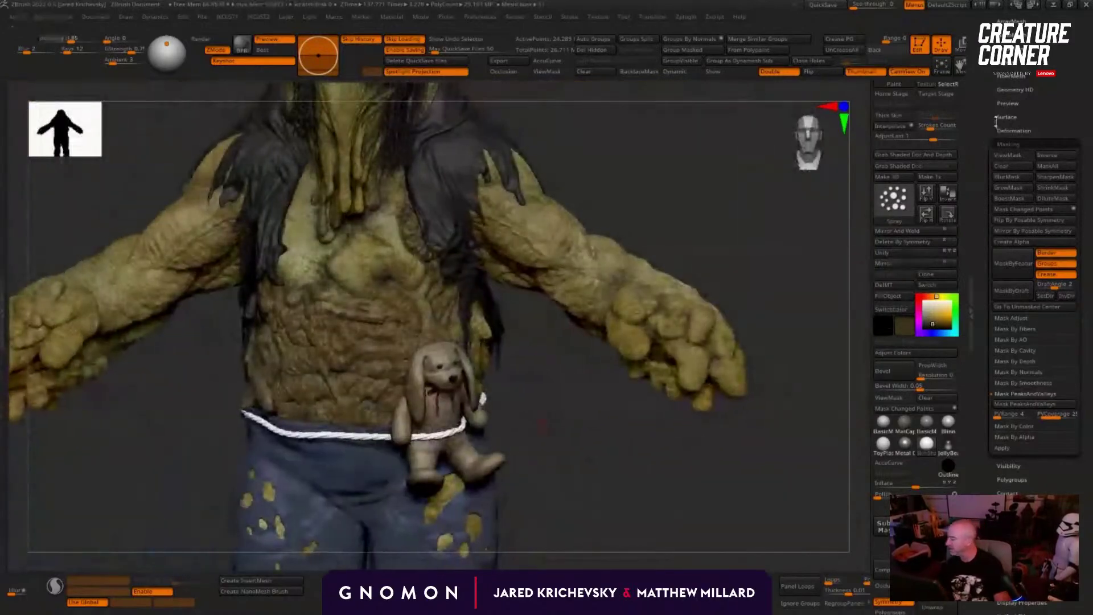
# Step: Hide the shirt subtool and the bear folder containing the stuffed toy
pyautogui.moveTo(996, 119); pyautogui.dragTo(996, 183)
pyautogui.click(1007, 58)
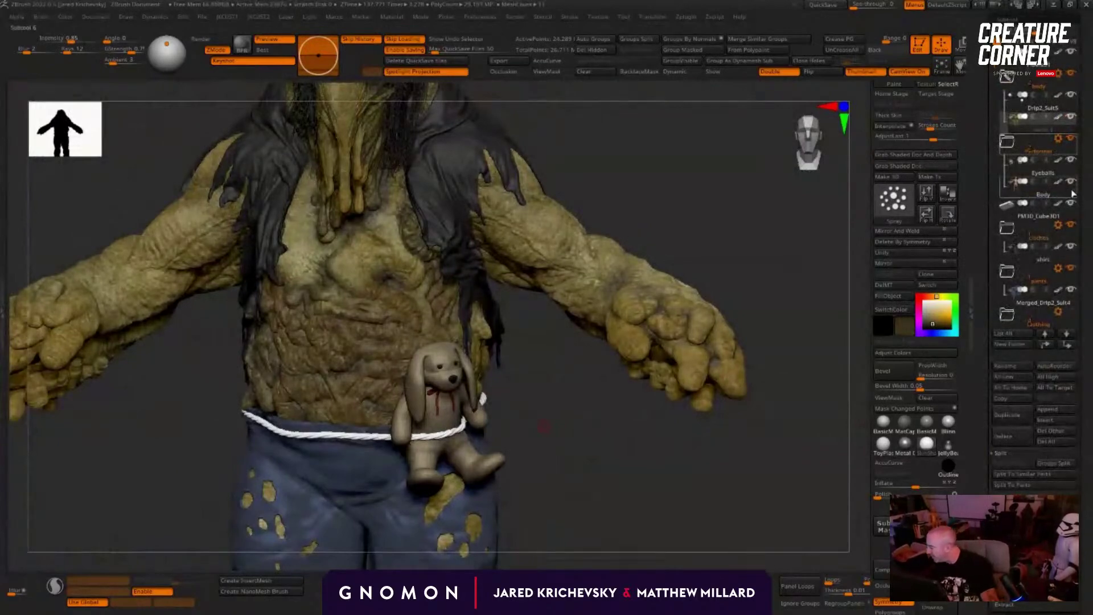
pyautogui.moveTo(1074, 303)
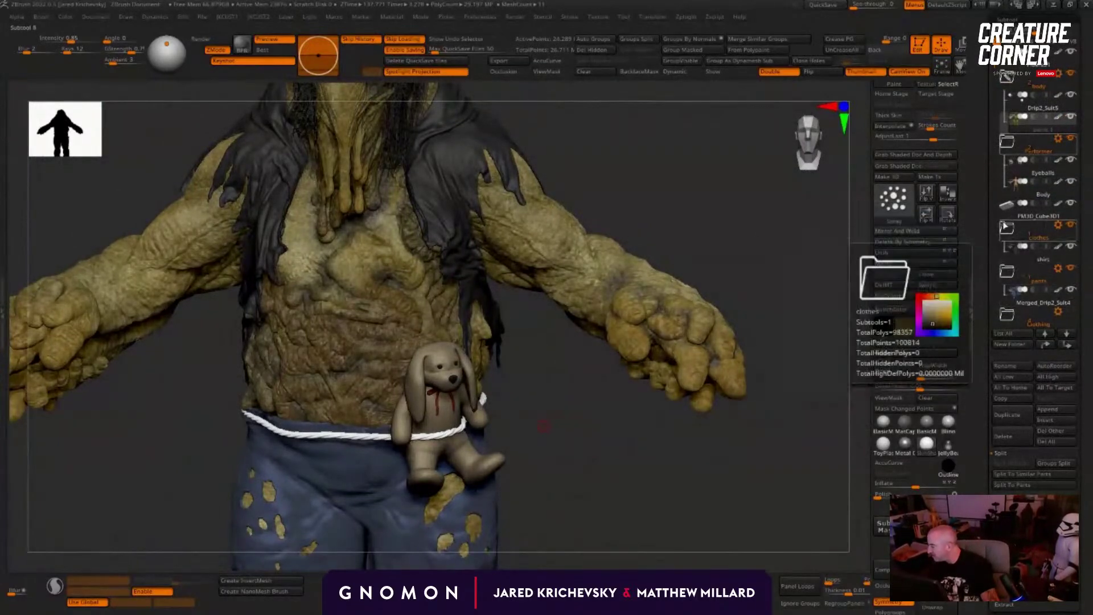
pyautogui.click(1071, 247)
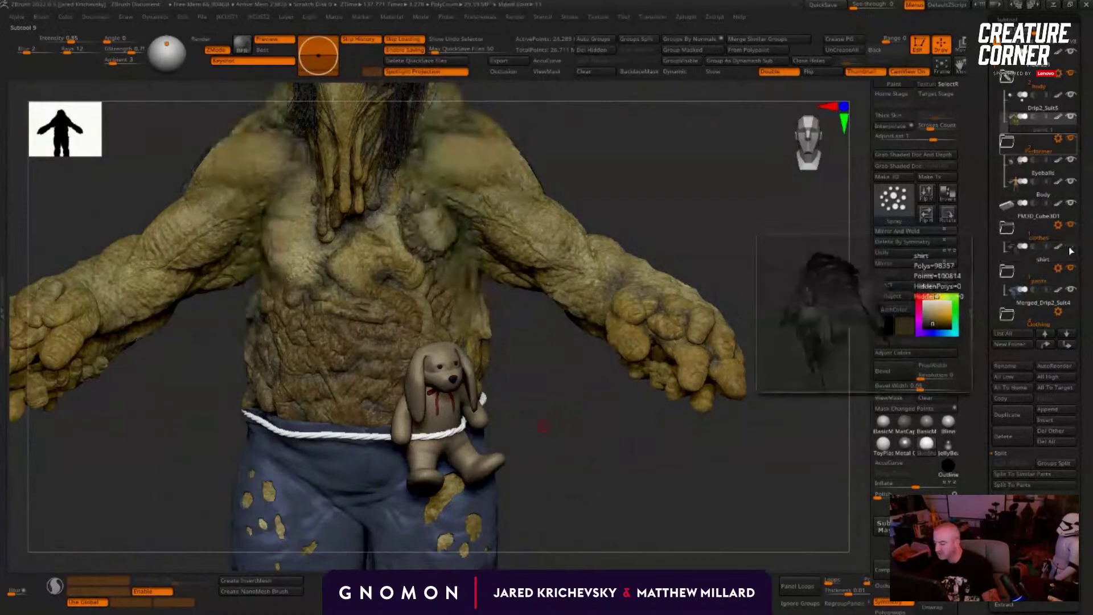
pyautogui.moveTo(1013, 117)
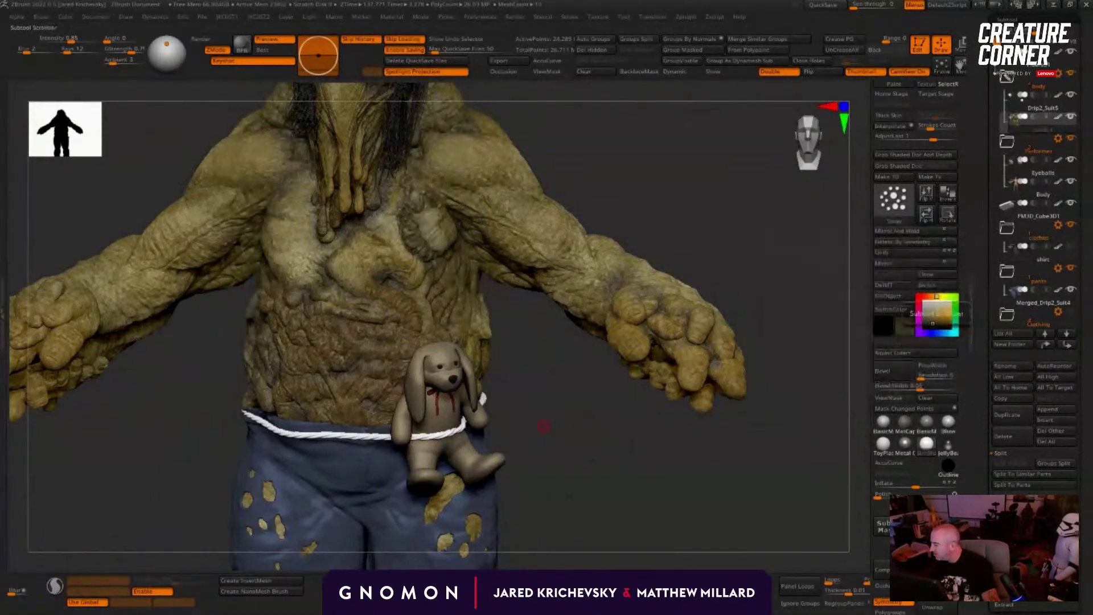
pyautogui.moveTo(991, 99); pyautogui.dragTo(991, 133)
pyautogui.scroll(-3, 991, 133)
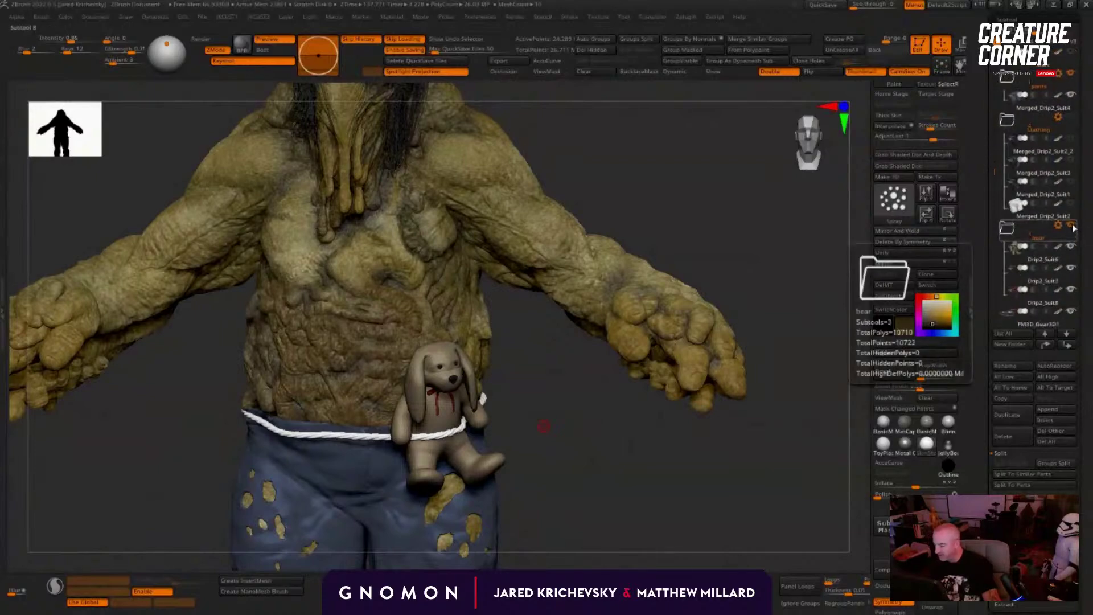
pyautogui.click(1073, 227)
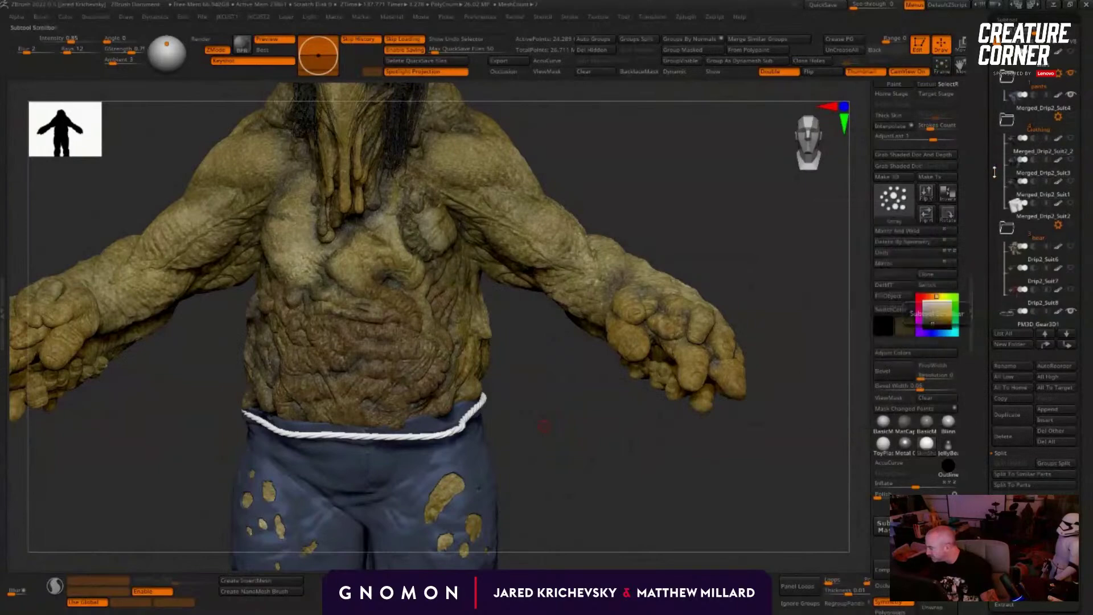
# Step: Select the white trouser mesh Merged_Drip2_Suit2 in the Clothing folder and permanently delete it
pyautogui.scroll(-1, 1019, 217)
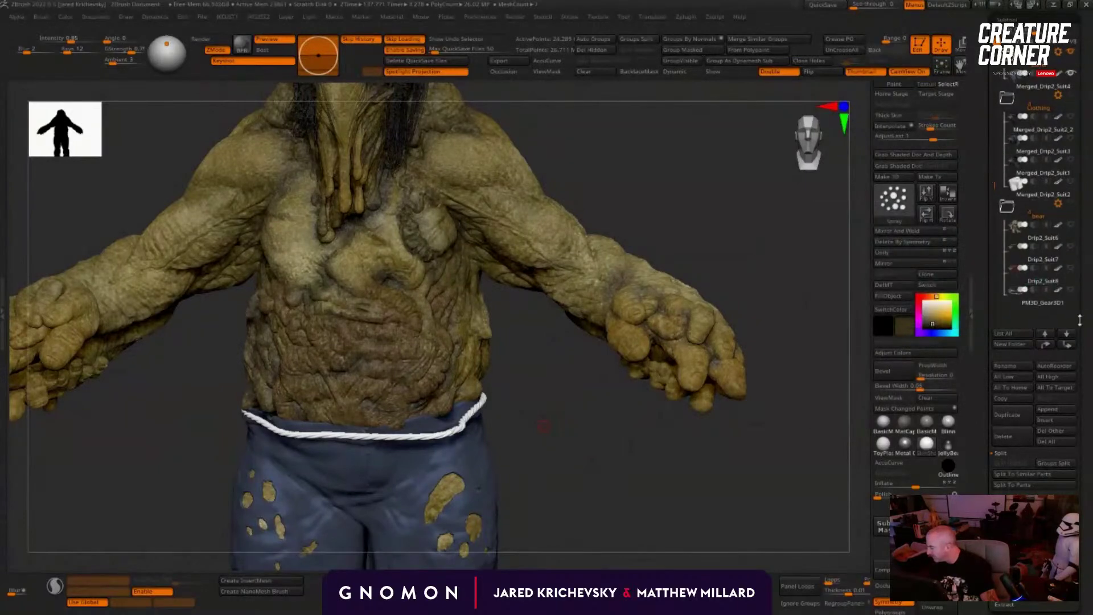
pyautogui.click(1056, 191)
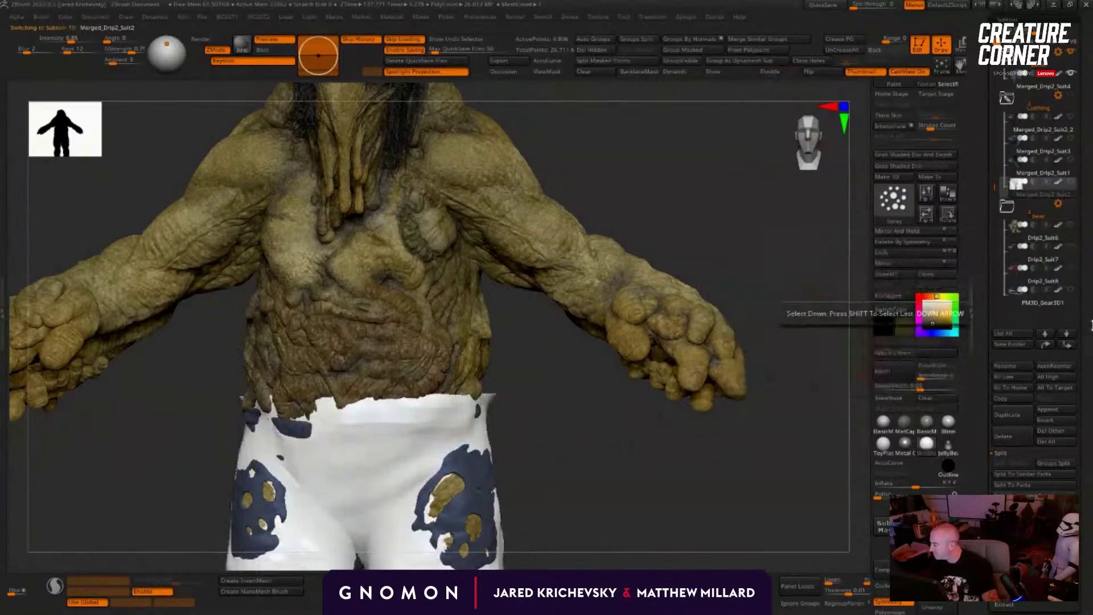
pyautogui.hotkey('shift', 'f')
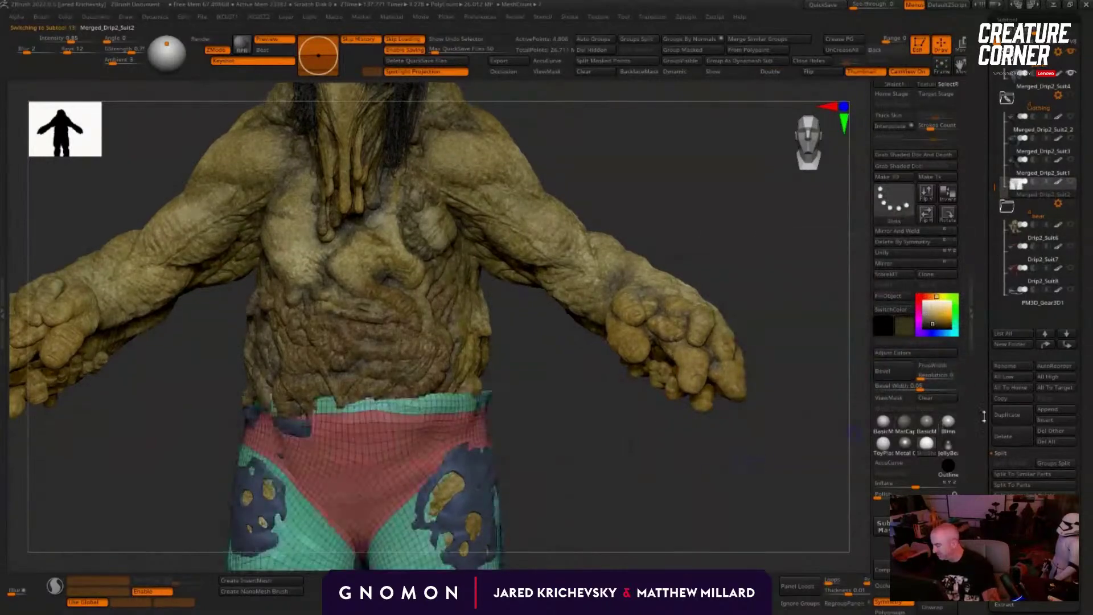
pyautogui.click(1005, 436)
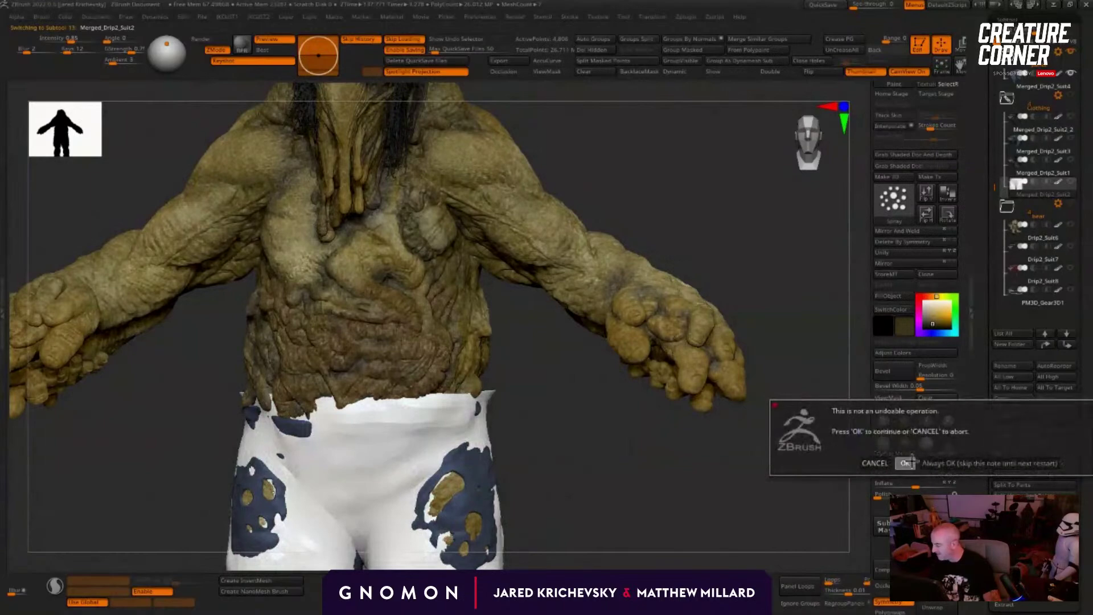
pyautogui.click(907, 460)
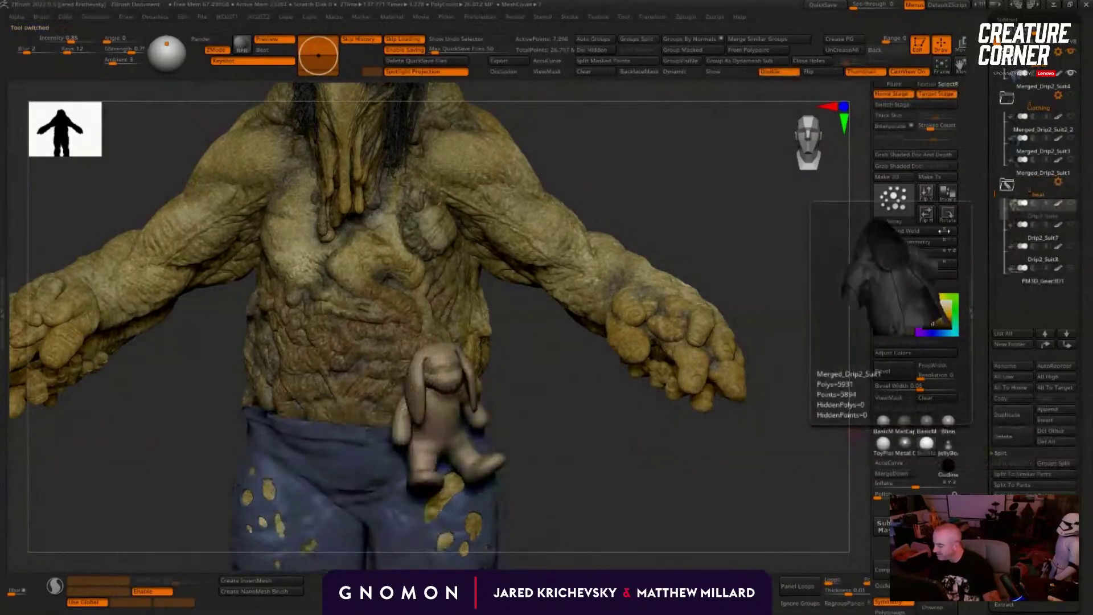
# Step: Select the old jacket mesh Merged_Drip2_Suit1, inspect it from the side and permanently delete it
pyautogui.click(1048, 174)
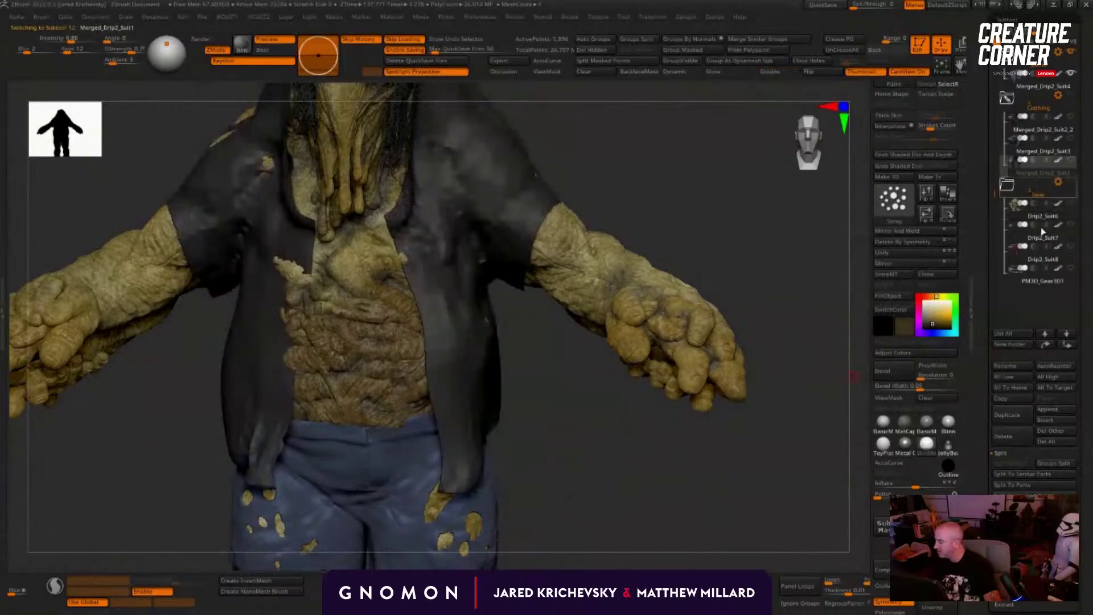
pyautogui.moveTo(625, 460); pyautogui.dragTo(755, 504)
pyautogui.click(1011, 438)
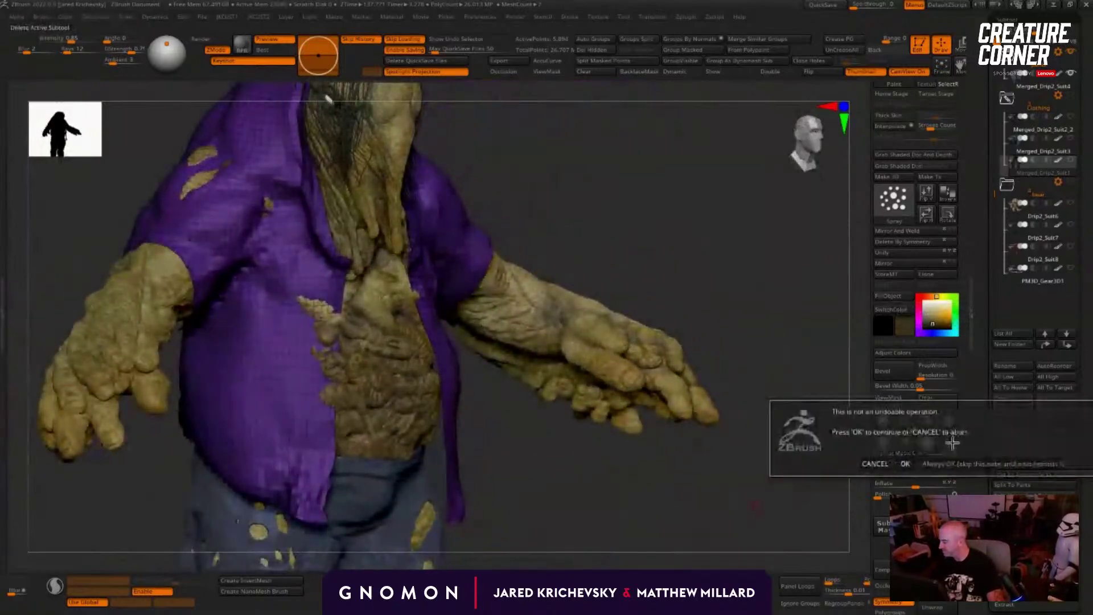
pyautogui.click(906, 463)
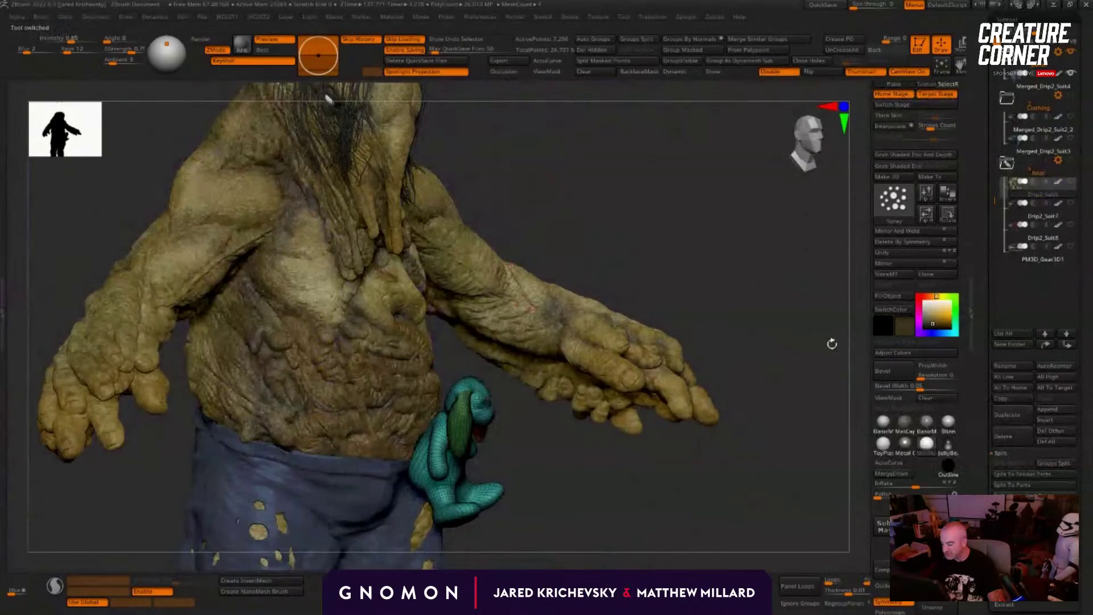
# Step: Preview the Merged_Drip2_Suit3 and Merged_Drip2_Suit2_2 clothing pieces, and move the Merged_Drip2_Suit4 pants into the Clothing folder
pyautogui.click(1050, 150)
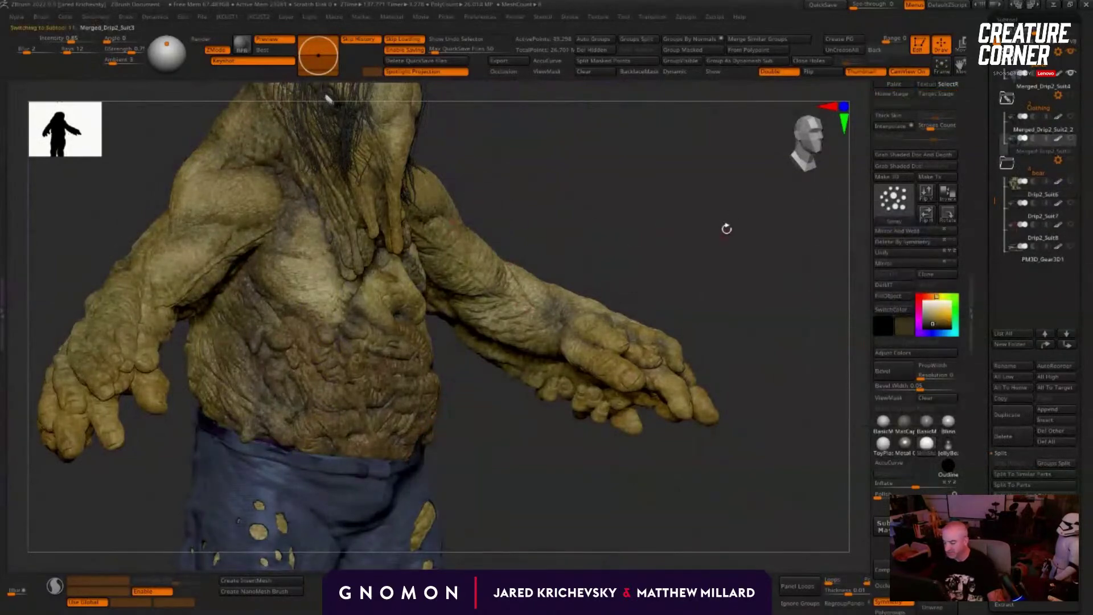
pyautogui.moveTo(726, 228)
pyautogui.mouseDown()
pyautogui.moveTo(734, 213)
pyautogui.moveTo(754, 237)
pyautogui.mouseUp()
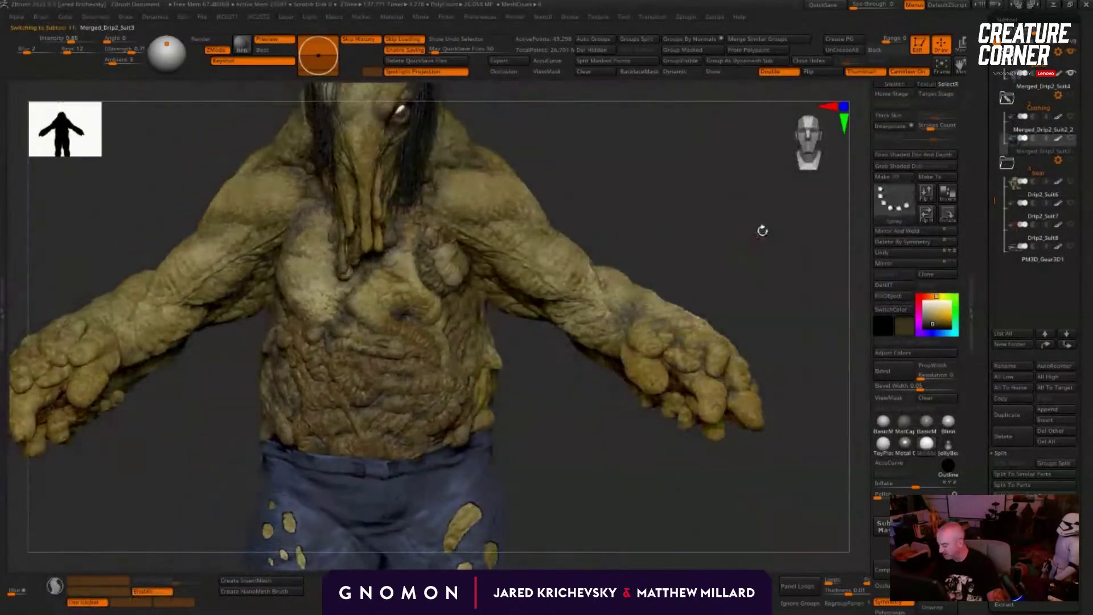
pyautogui.click(1032, 135)
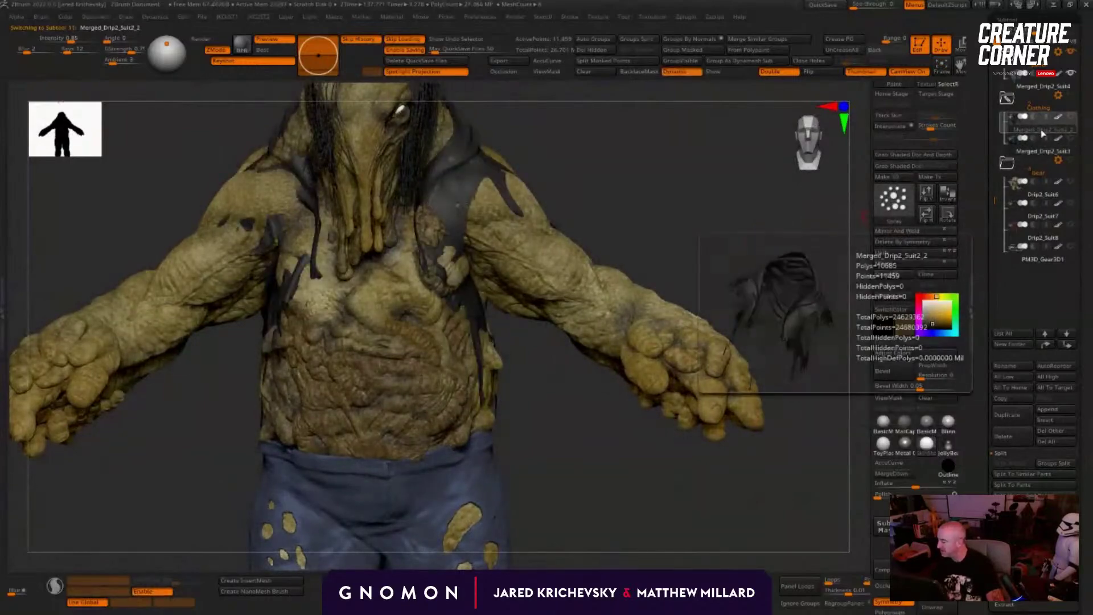
pyautogui.moveTo(988, 197); pyautogui.dragTo(996, 127)
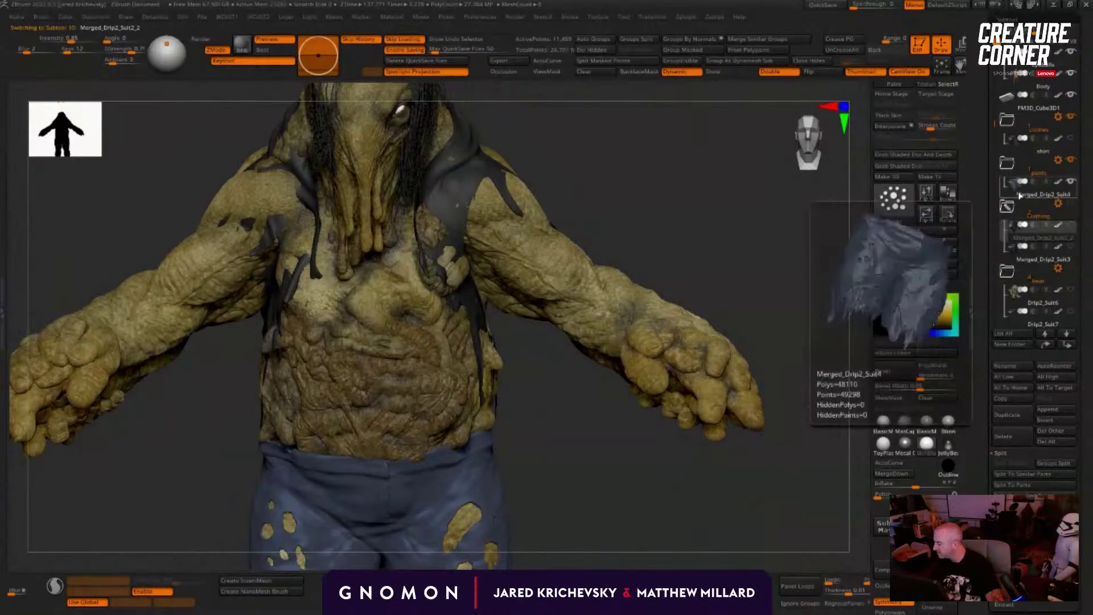
pyautogui.moveTo(1018, 188); pyautogui.dragTo(1015, 227)
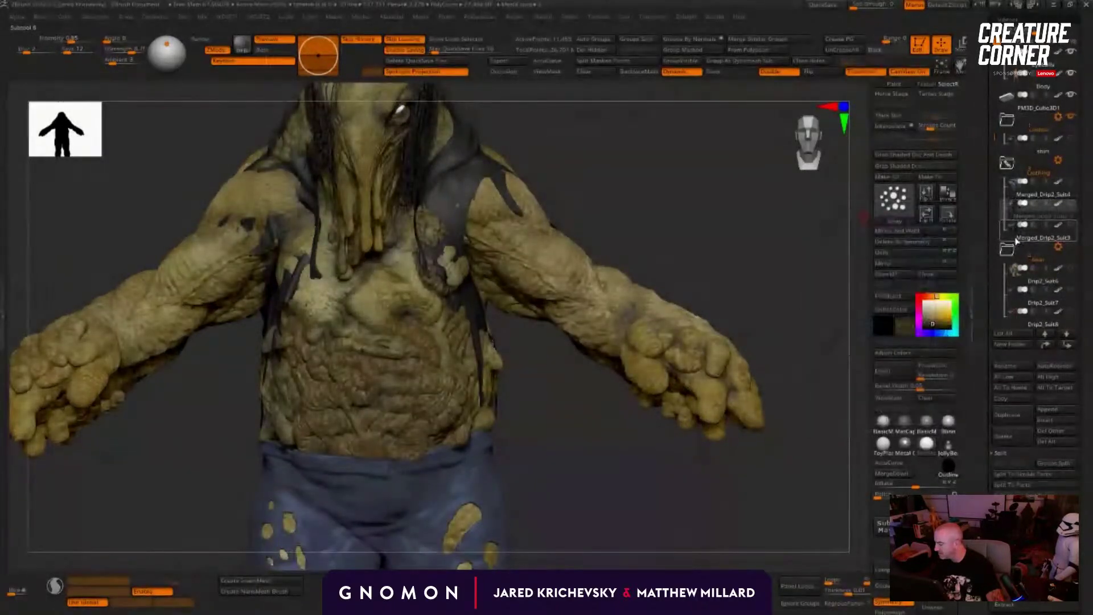
# Step: Delete the Merged_Drip2_Suit3 subtool and confirm its removal
pyautogui.click(1064, 242)
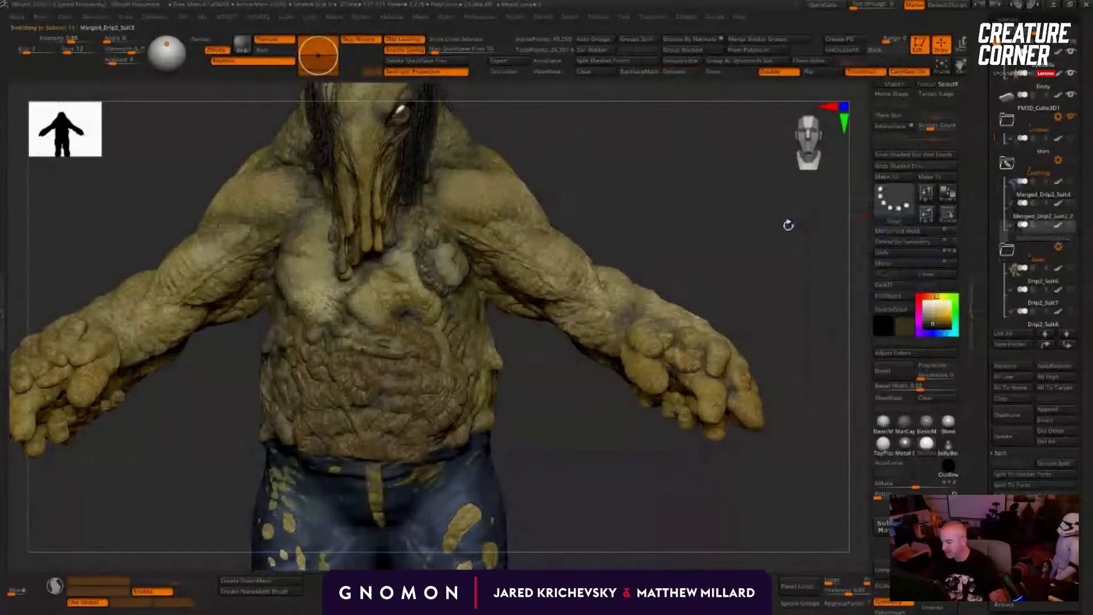
pyautogui.click(1013, 438)
pyautogui.click(904, 459)
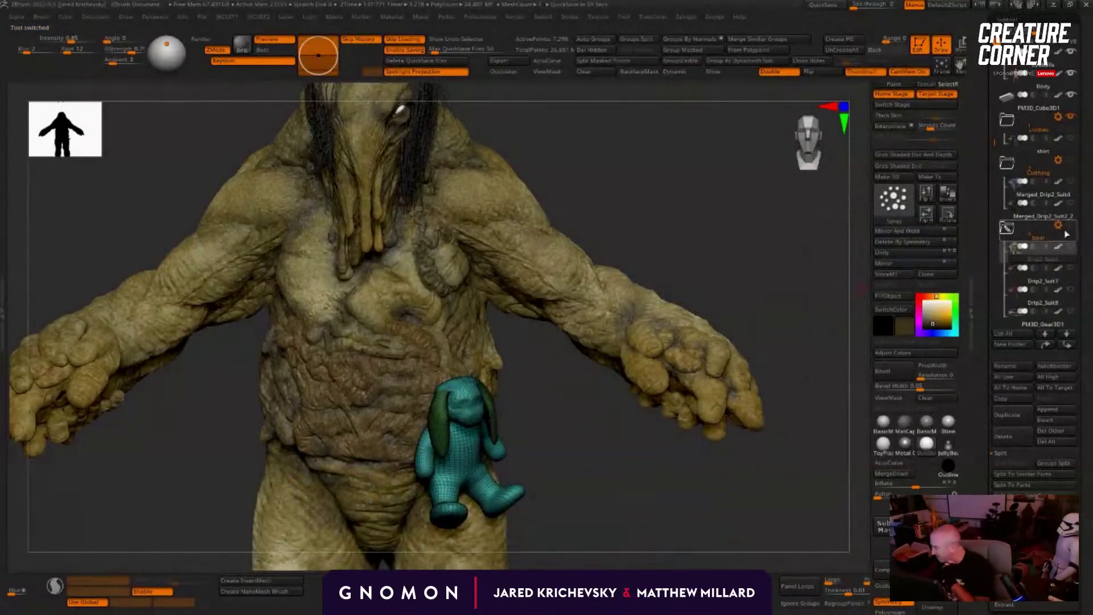
# Step: Show the clothing subtools again and delete the old torn shirt subtool Merged_Drip2_Suit2_2, confirming its removal
pyautogui.click(1070, 183)
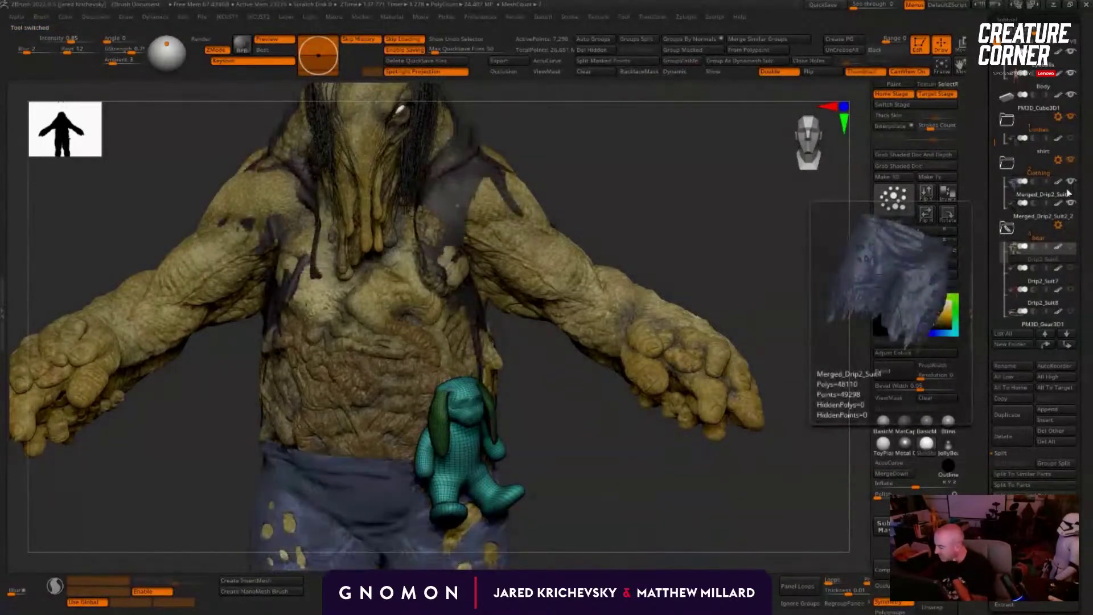
pyautogui.moveTo(754, 186); pyautogui.dragTo(961, 194)
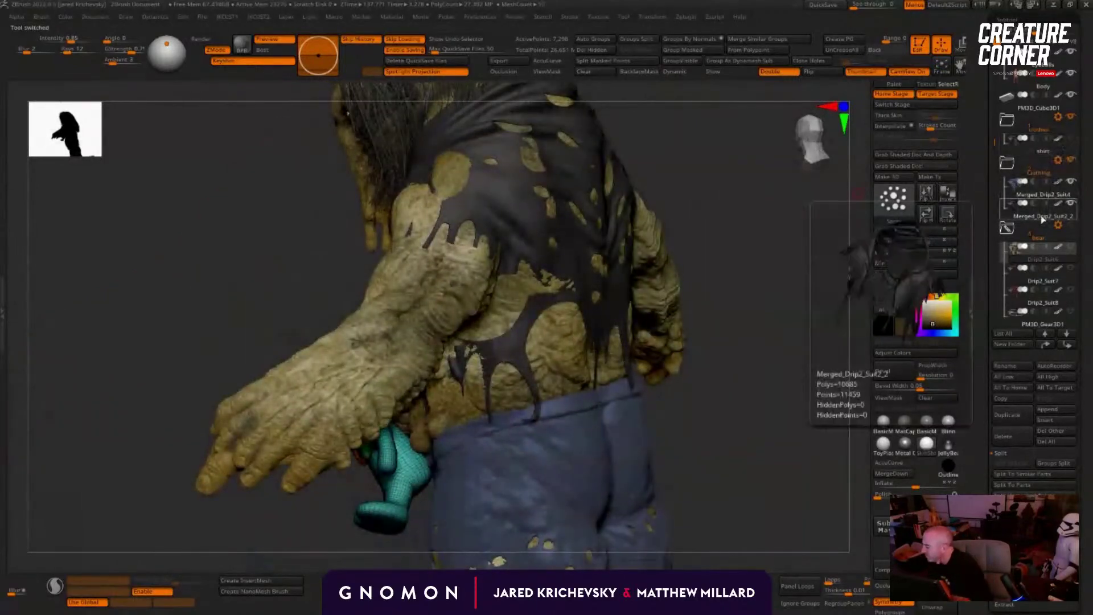
pyautogui.click(1064, 221)
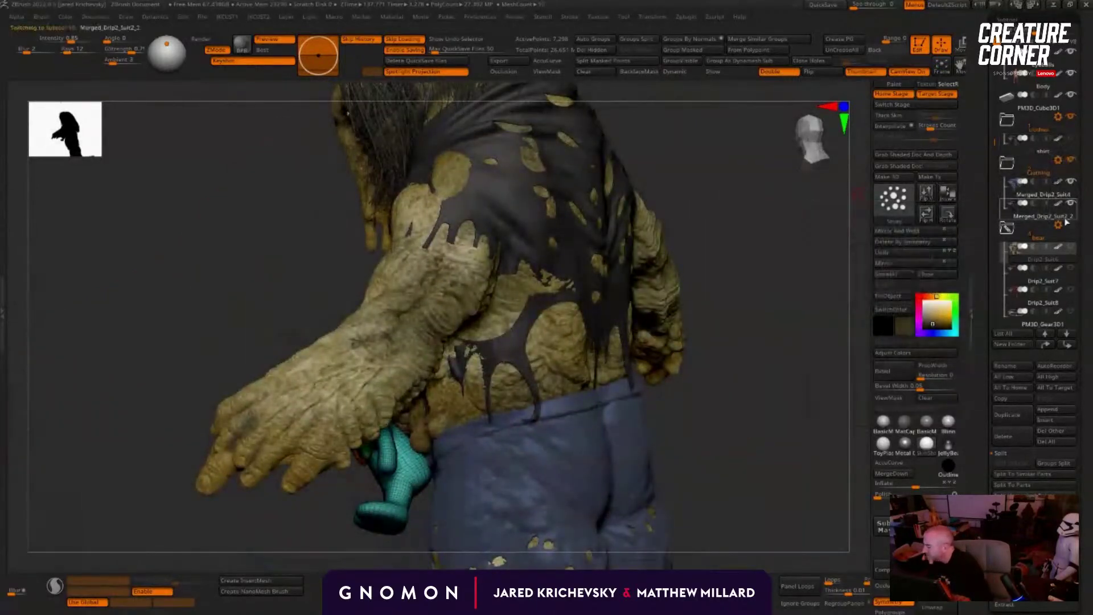
pyautogui.click(1007, 443)
pyautogui.click(905, 468)
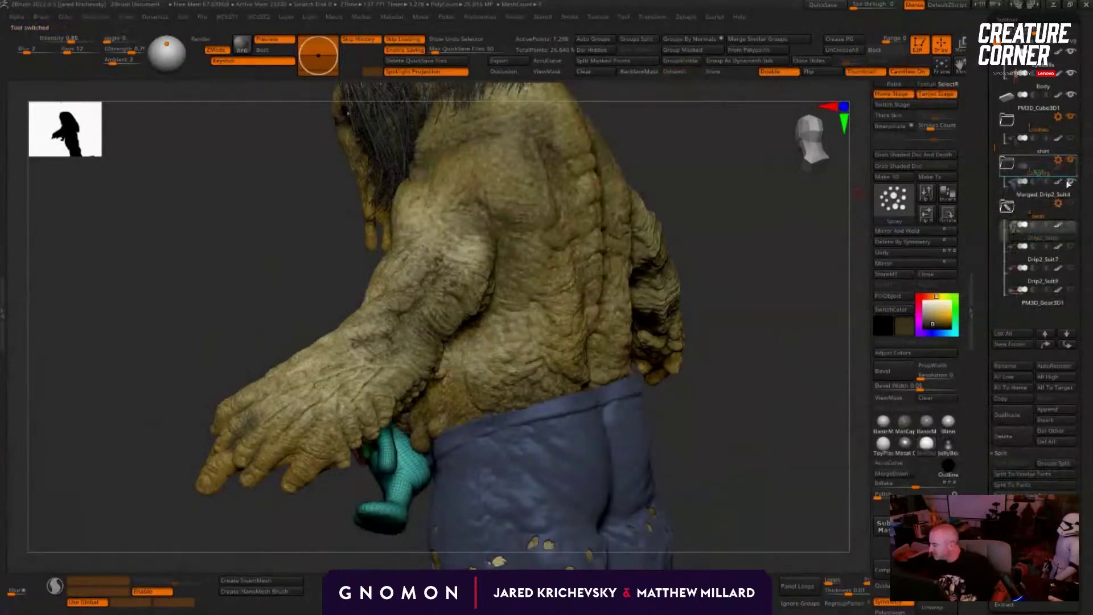
# Step: Show the remaining shirt subtool to check it from the back and front, and hide it again
pyautogui.click(1071, 139)
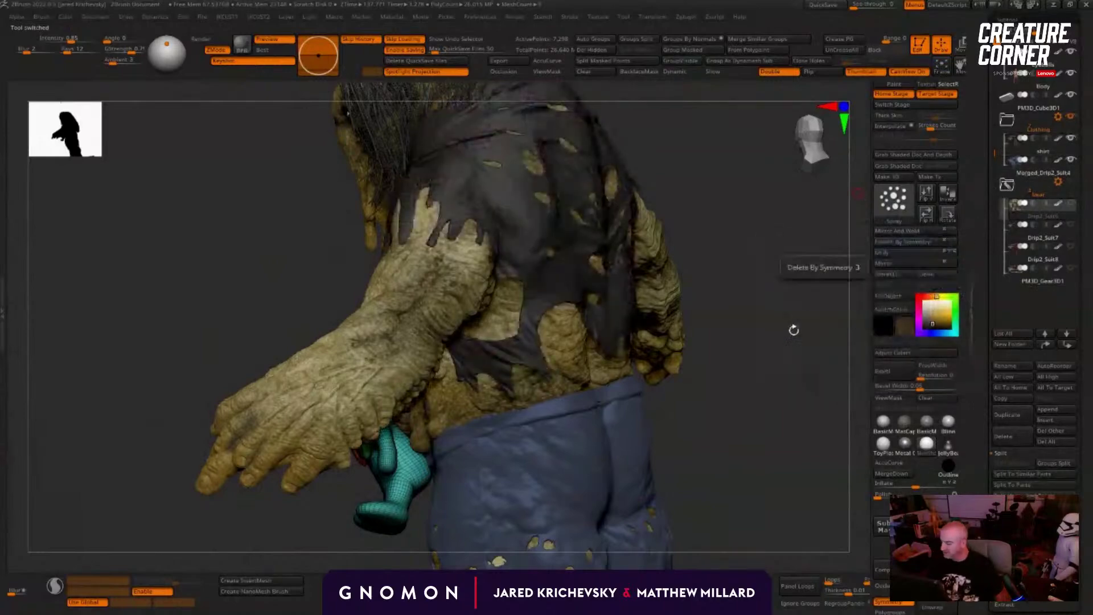
pyautogui.moveTo(793, 326); pyautogui.dragTo(699, 226)
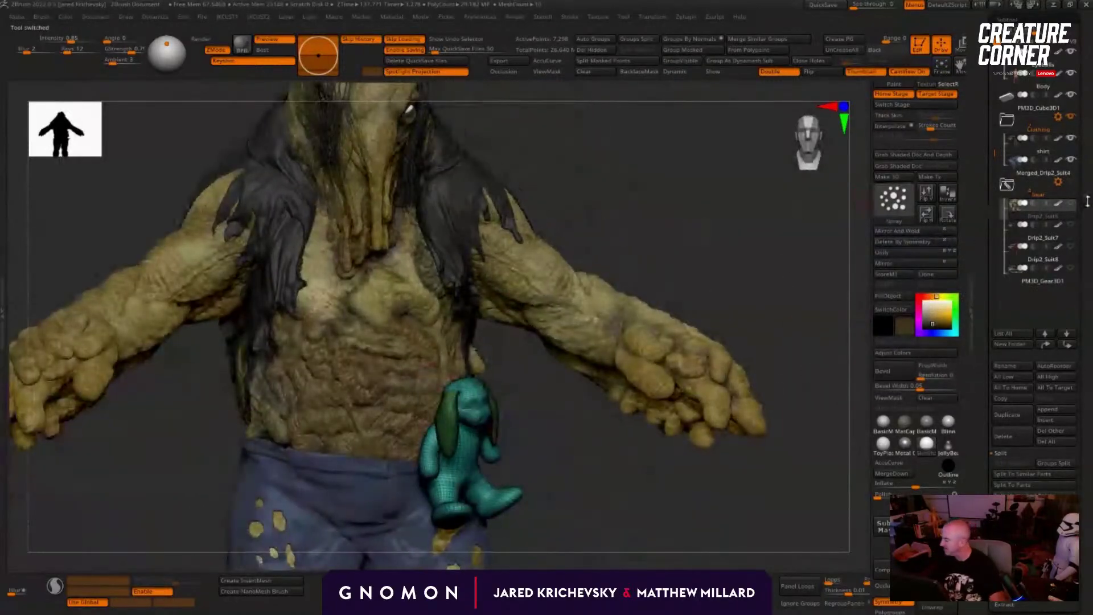
pyautogui.click(1061, 137)
# Step: Make the creature's body the active subtool with the polyframe off, and sample a skin colour from it
pyautogui.moveTo(773, 237); pyautogui.dragTo(649, 157)
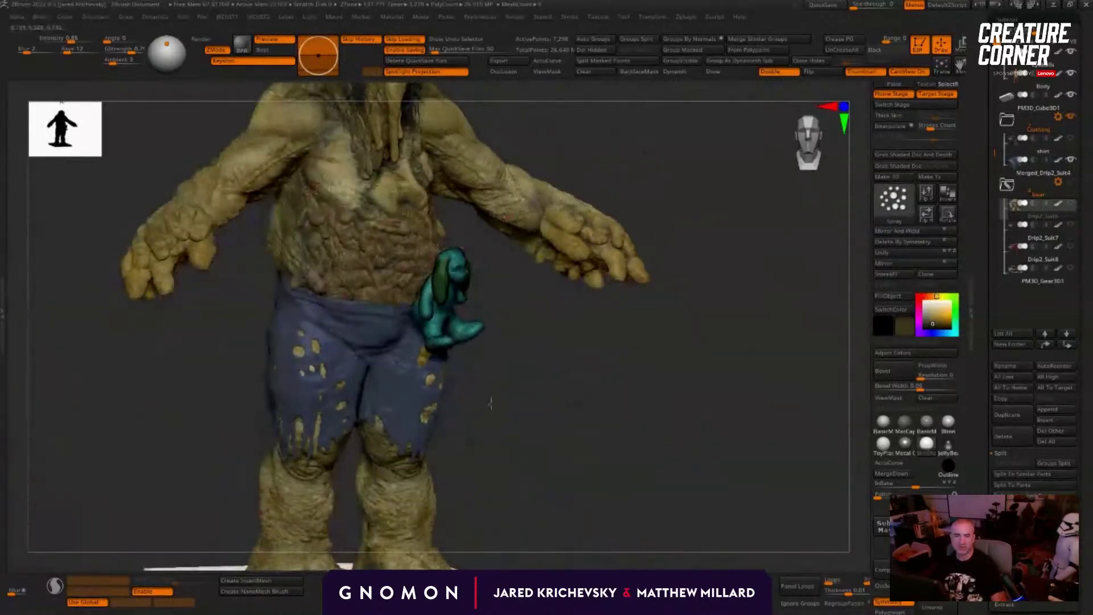
pyautogui.moveTo(637, 463); pyautogui.dragTo(569, 485)
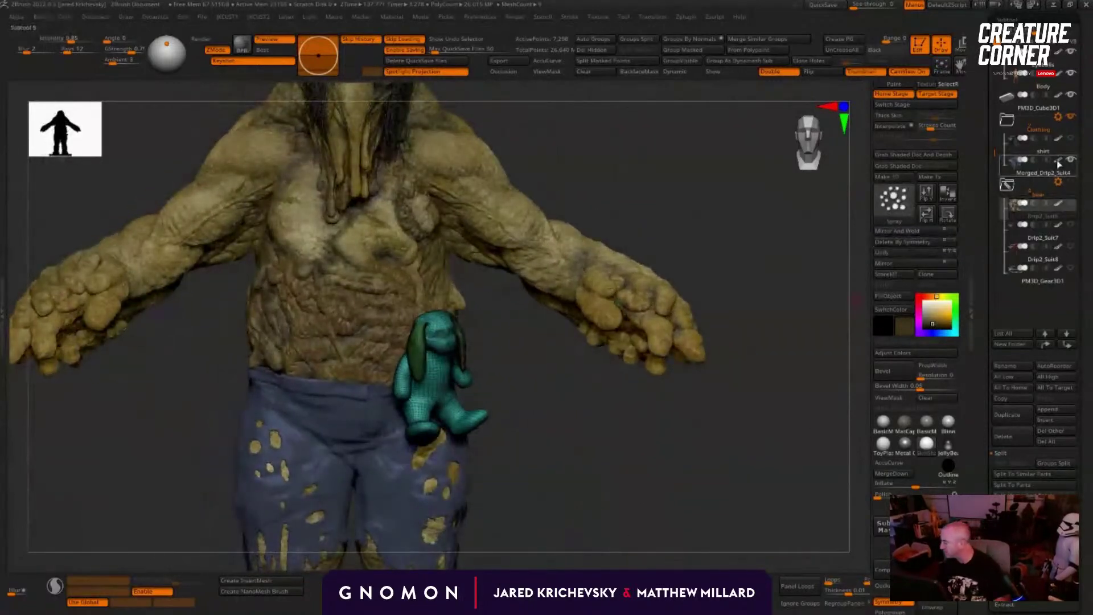
pyautogui.moveTo(731, 212); pyautogui.dragTo(724, 171)
pyautogui.hotkey('shift', 'f')
pyautogui.moveTo(591, 413); pyautogui.dragTo(511, 302)
pyautogui.press('c')
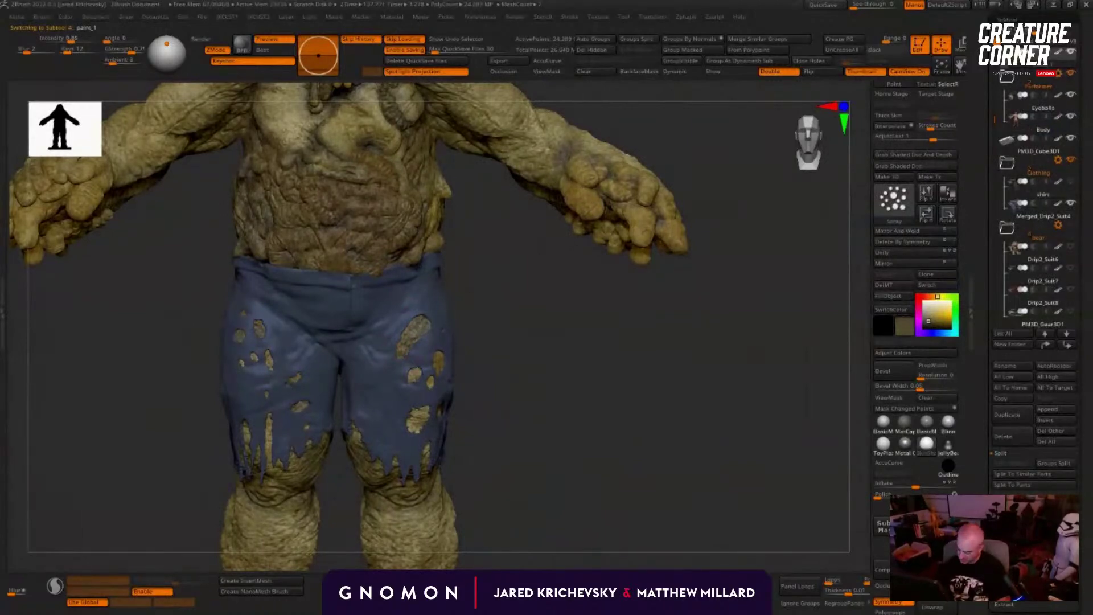
# Step: Choose a darker olive-brown colour and paint shading on the skin behind the knees, below the torn pants
pyautogui.moveTo(527, 405); pyautogui.dragTo(443, 418)
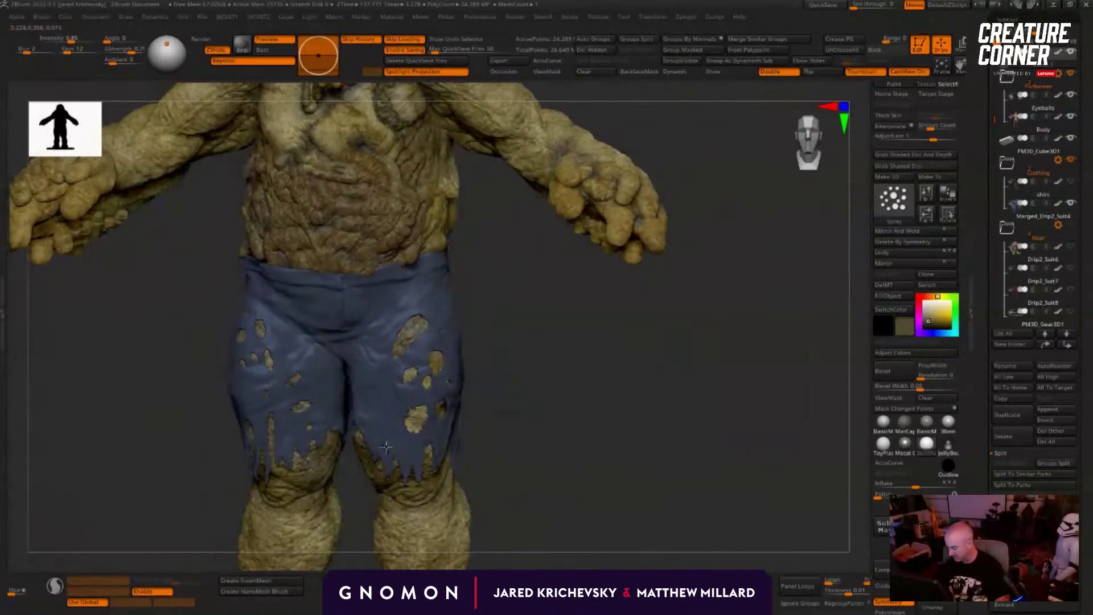
pyautogui.moveTo(585, 431); pyautogui.dragTo(404, 458)
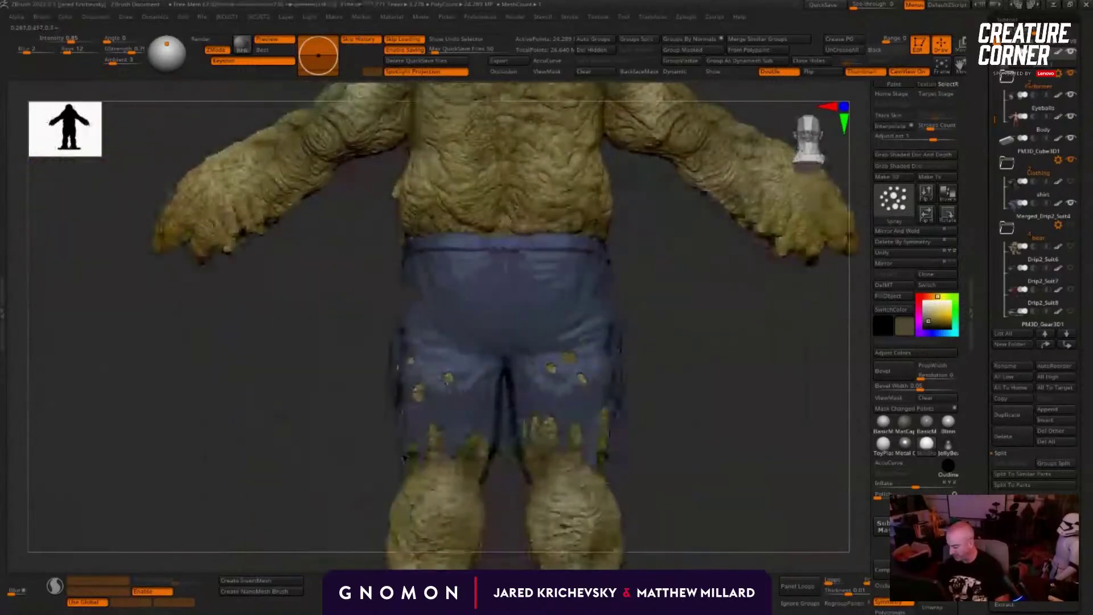
pyautogui.moveTo(673, 381); pyautogui.dragTo(632, 377)
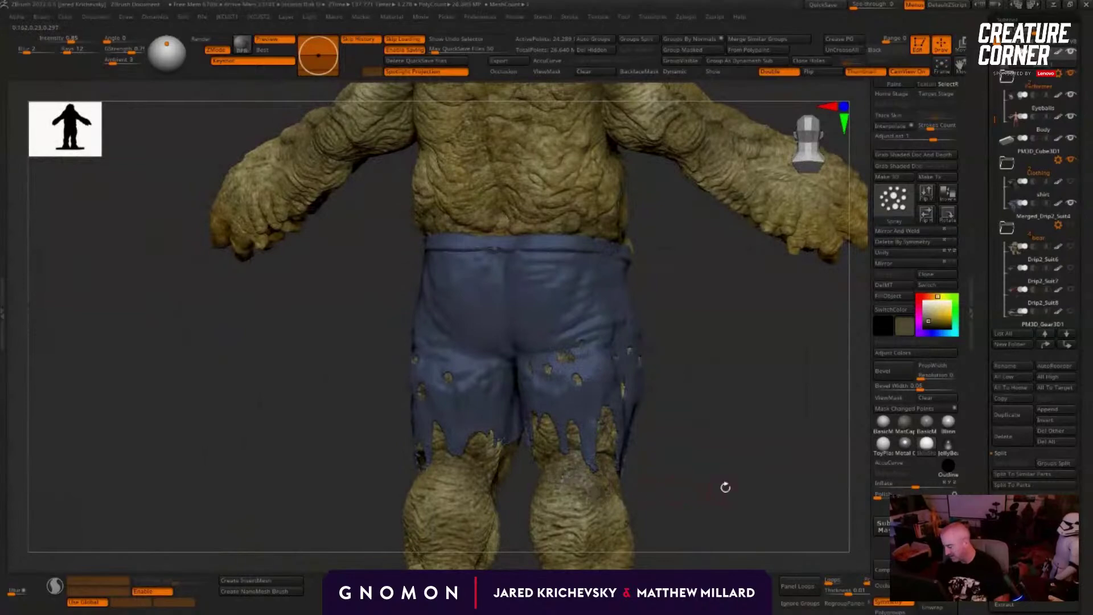
pyautogui.keyDown('alt'); pyautogui.moveTo(725, 485); pyautogui.dragTo(536, 432); pyautogui.keyUp('alt')
pyautogui.click(935, 324)
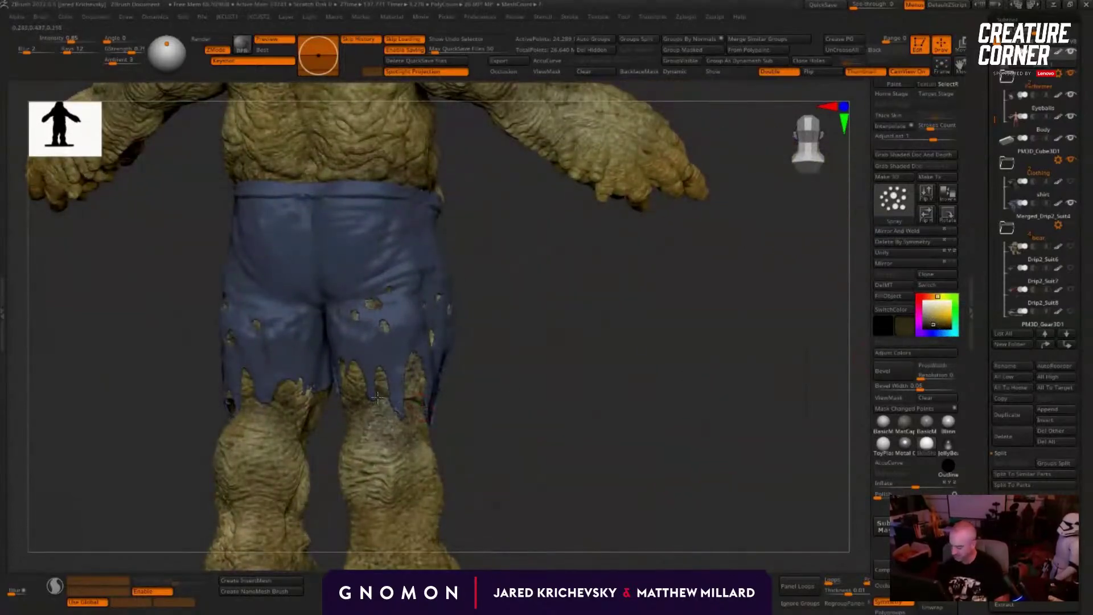
pyautogui.moveTo(478, 388)
pyautogui.mouseDown()
pyautogui.moveTo(433, 391)
pyautogui.moveTo(477, 390)
pyautogui.moveTo(456, 401)
pyautogui.mouseUp()
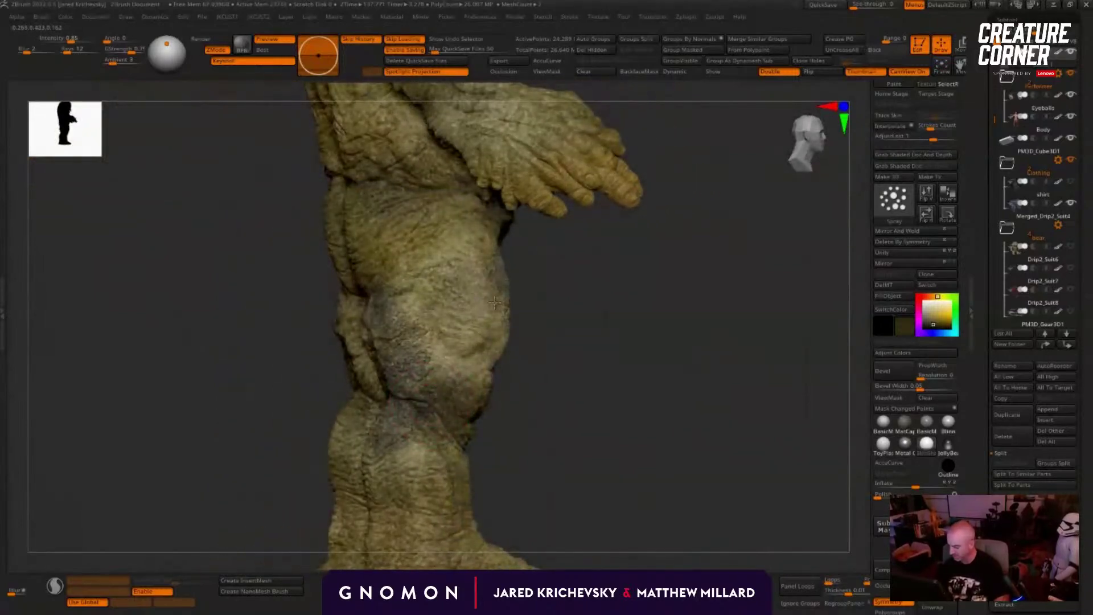
# Step: Sample a lighter yellow-brown skin tone and blend it over the hips and thighs with the pants hidden
pyautogui.moveTo(495, 303)
pyautogui.mouseDown()
pyautogui.moveTo(438, 264)
pyautogui.moveTo(420, 293)
pyautogui.mouseUp()
pyautogui.press('c')
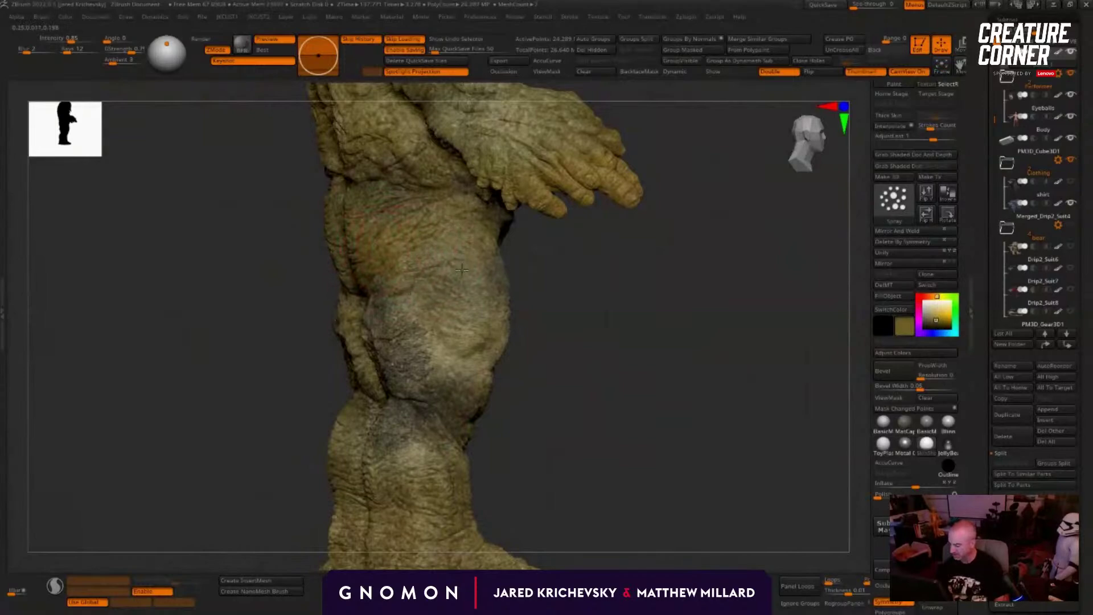
pyautogui.moveTo(566, 291); pyautogui.dragTo(379, 258)
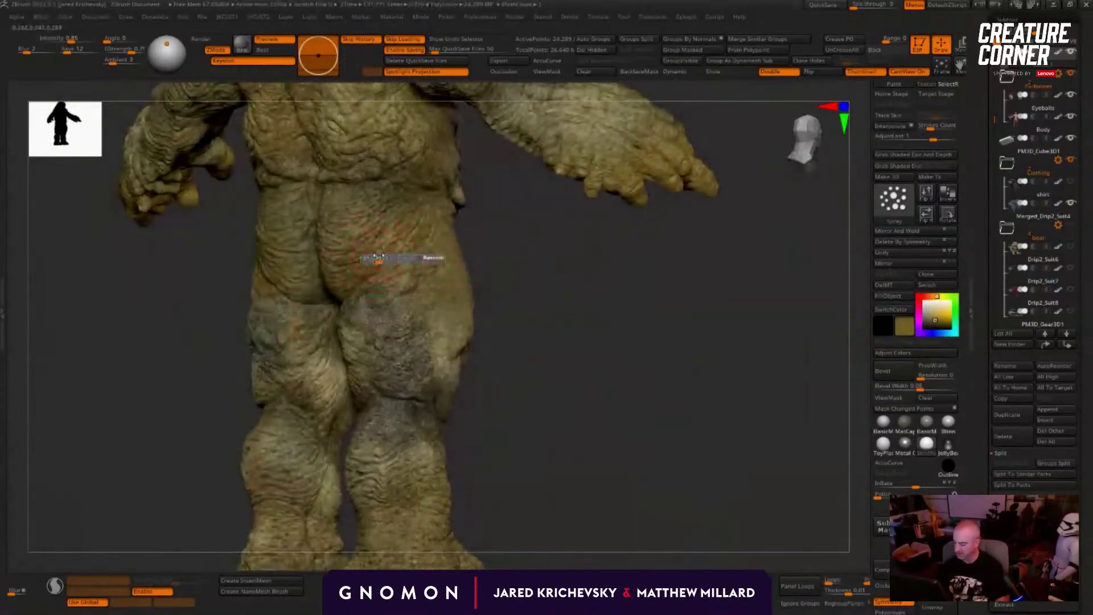
pyautogui.moveTo(520, 249); pyautogui.dragTo(501, 250)
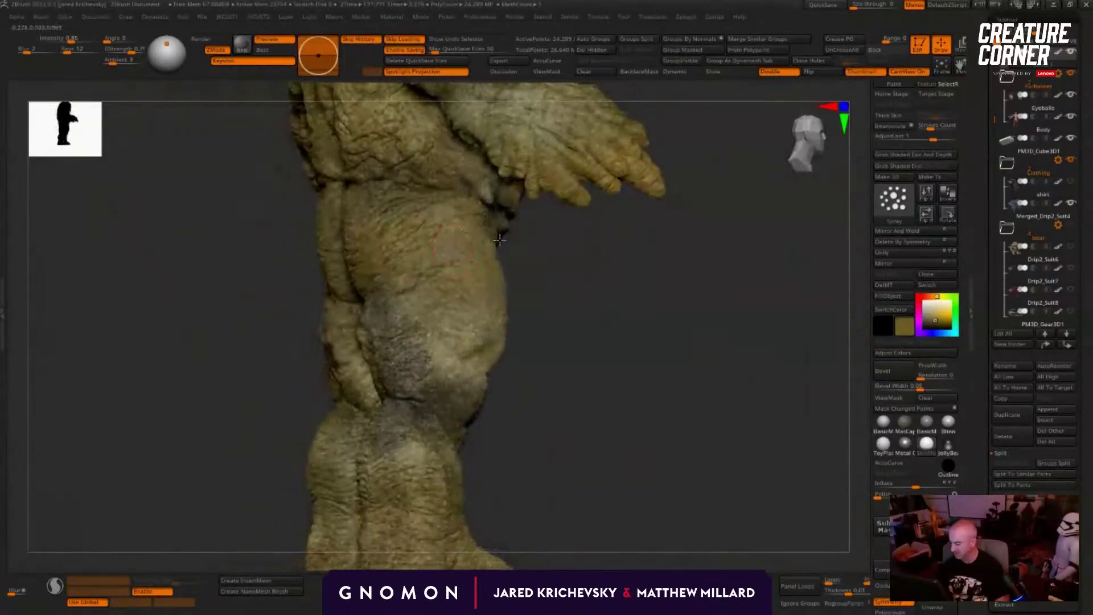
pyautogui.moveTo(588, 292); pyautogui.dragTo(475, 252)
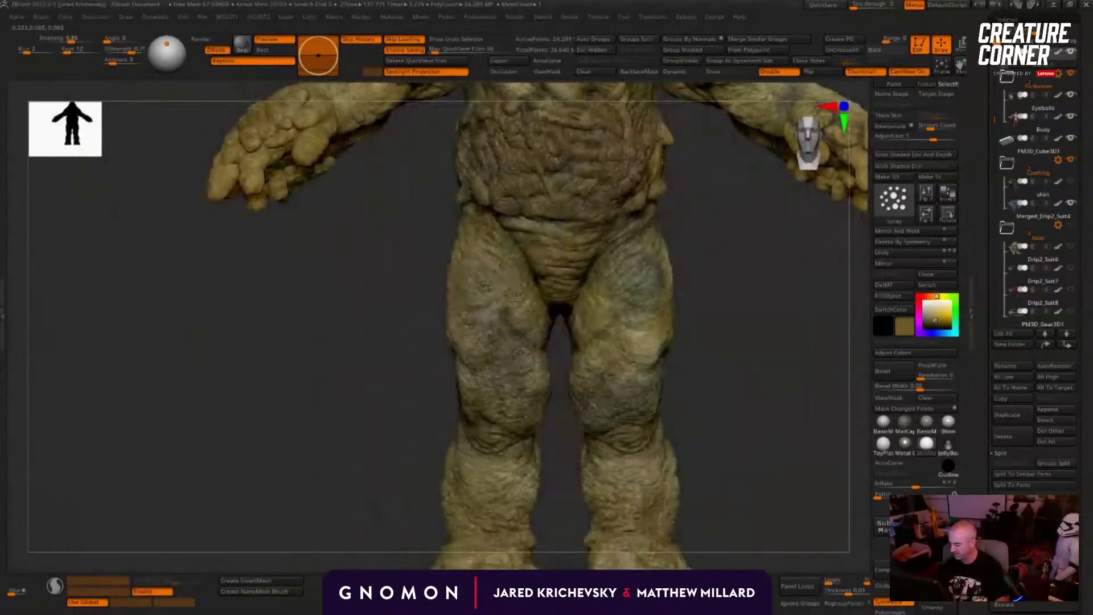
pyautogui.keyDown('alt'); pyautogui.moveTo(710, 330); pyautogui.dragTo(573, 299); pyautogui.keyUp('alt')
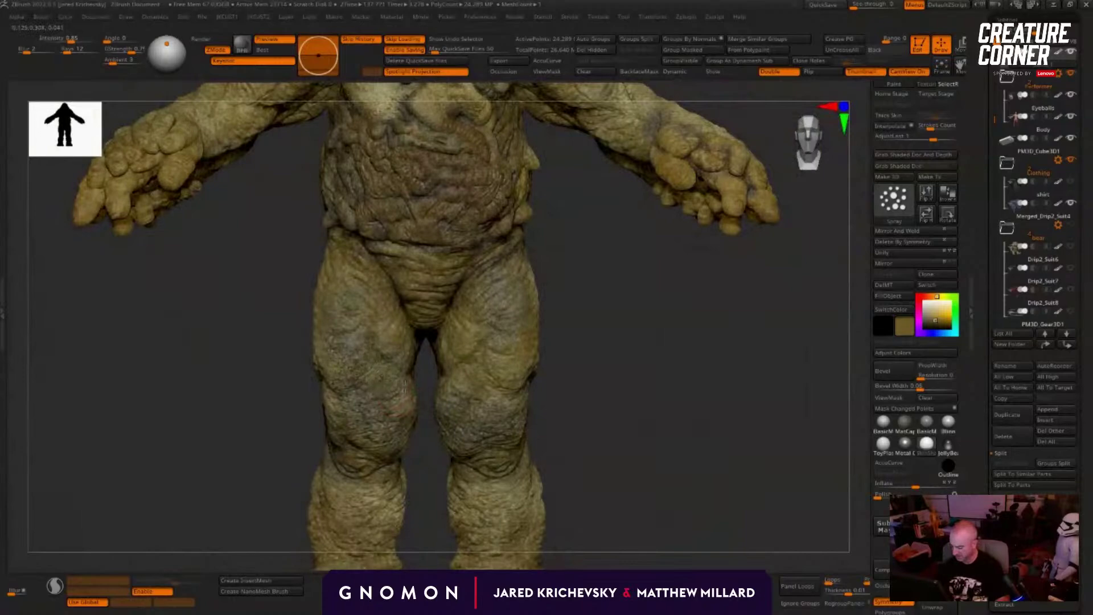
# Step: Bring the pants back into view and sample skin tones from the torso for touching up the body paint
pyautogui.hotkey('alt', 's')
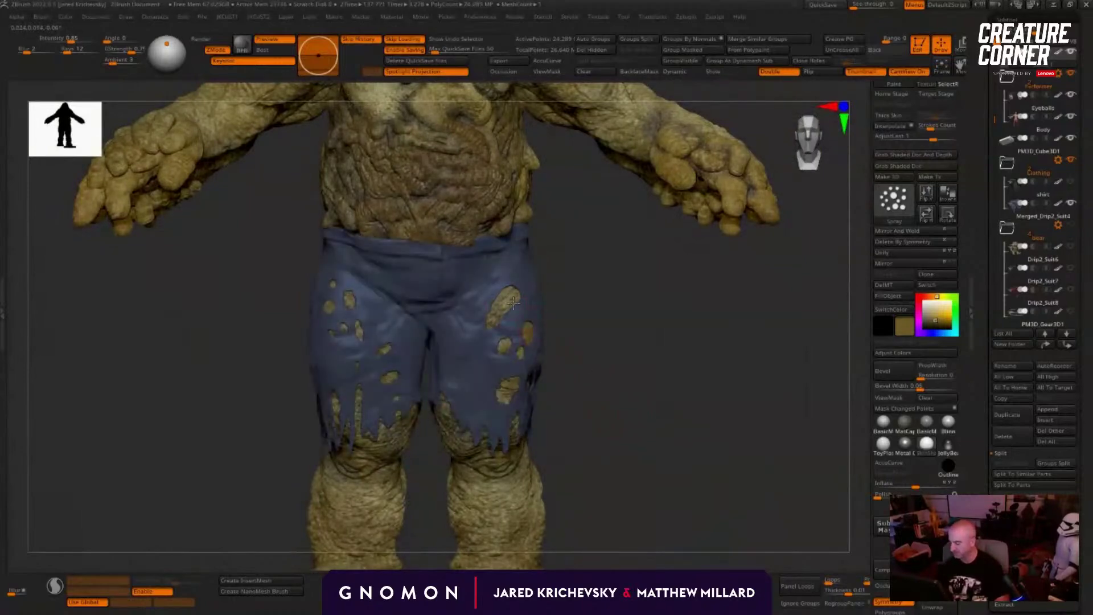
pyautogui.keyDown('alt'); pyautogui.moveTo(513, 303); pyautogui.dragTo(400, 385, button='right'); pyautogui.keyUp('alt')
pyautogui.press('c')
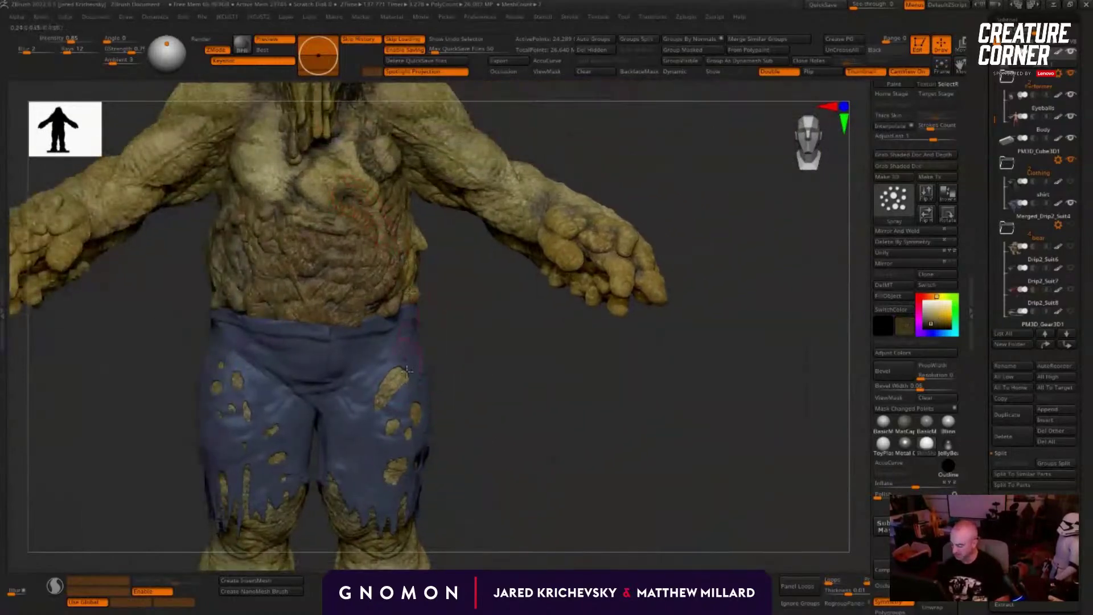
pyautogui.moveTo(484, 333); pyautogui.dragTo(493, 330, button='right')
pyautogui.press('c')
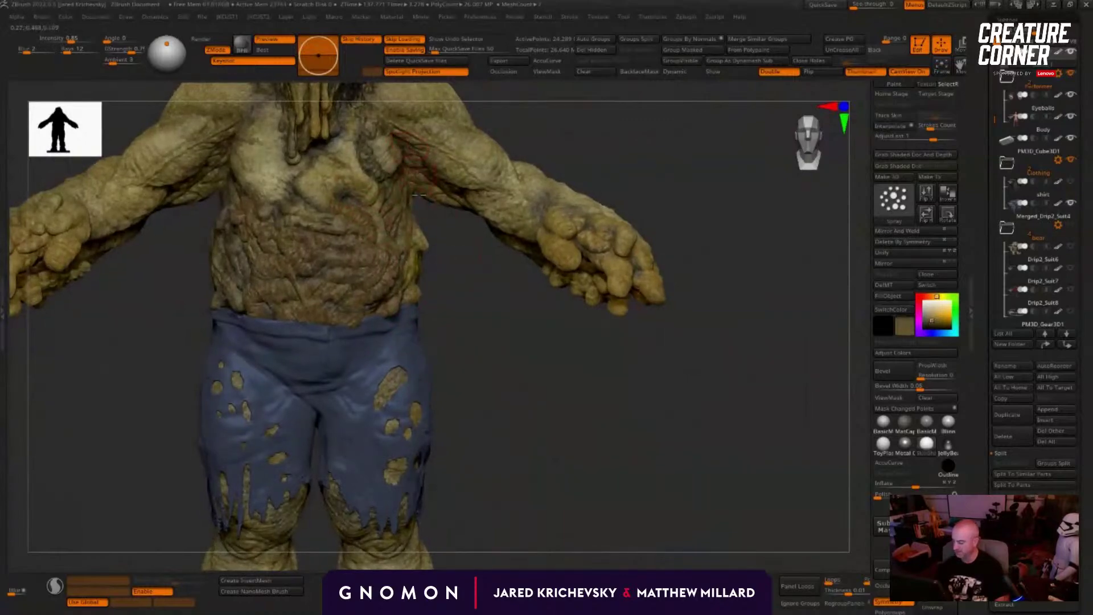
# Step: Turn on Occlusion to check the pants and the full figure, and turn it off again
pyautogui.keyDown('alt'); pyautogui.moveTo(404, 495); pyautogui.dragTo(459, 271, button='right'); pyautogui.keyUp('alt')
pyautogui.click(496, 74)
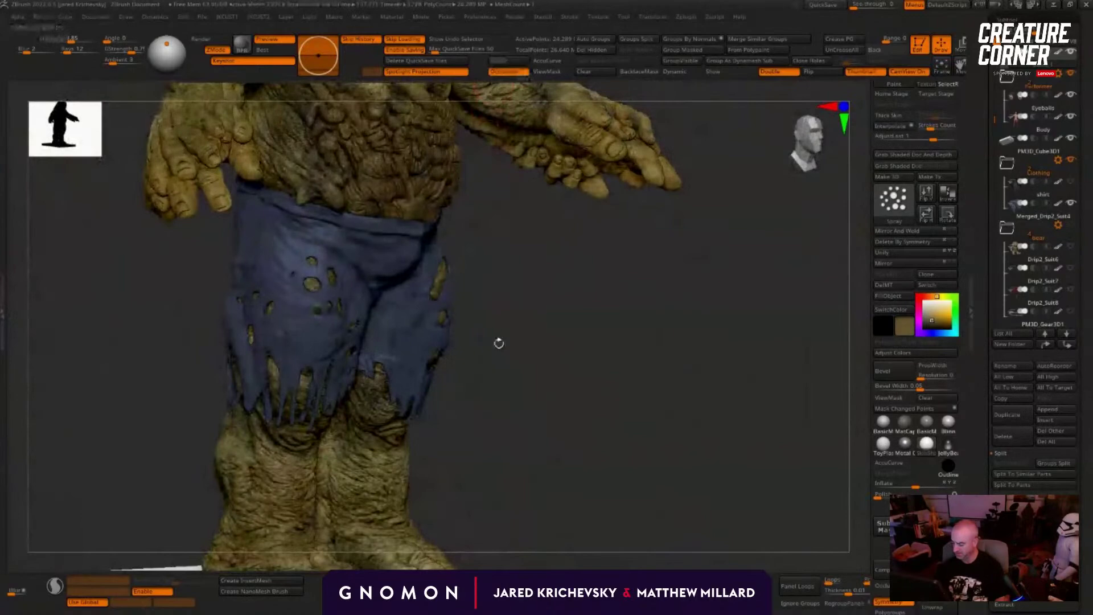
pyautogui.keyDown('alt'); pyautogui.moveTo(498, 341); pyautogui.dragTo(462, 354, button='right'); pyautogui.keyUp('alt')
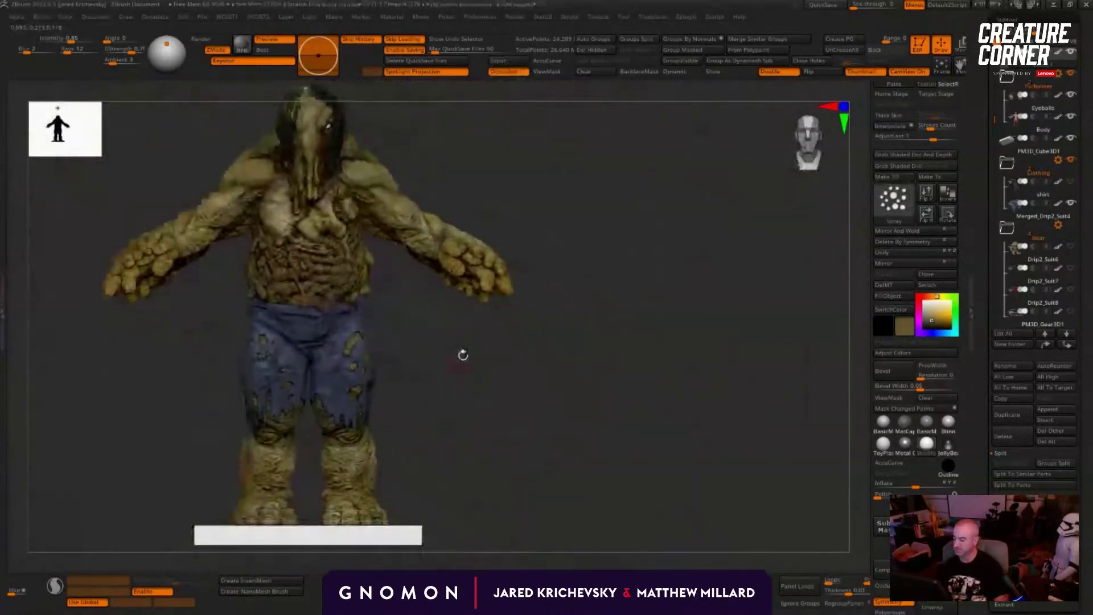
pyautogui.click(496, 73)
# Step: Pick a darker olive-brown and paint shading across the creature's back and behind the upper arm
pyautogui.moveTo(529, 381); pyautogui.dragTo(397, 370, button='right')
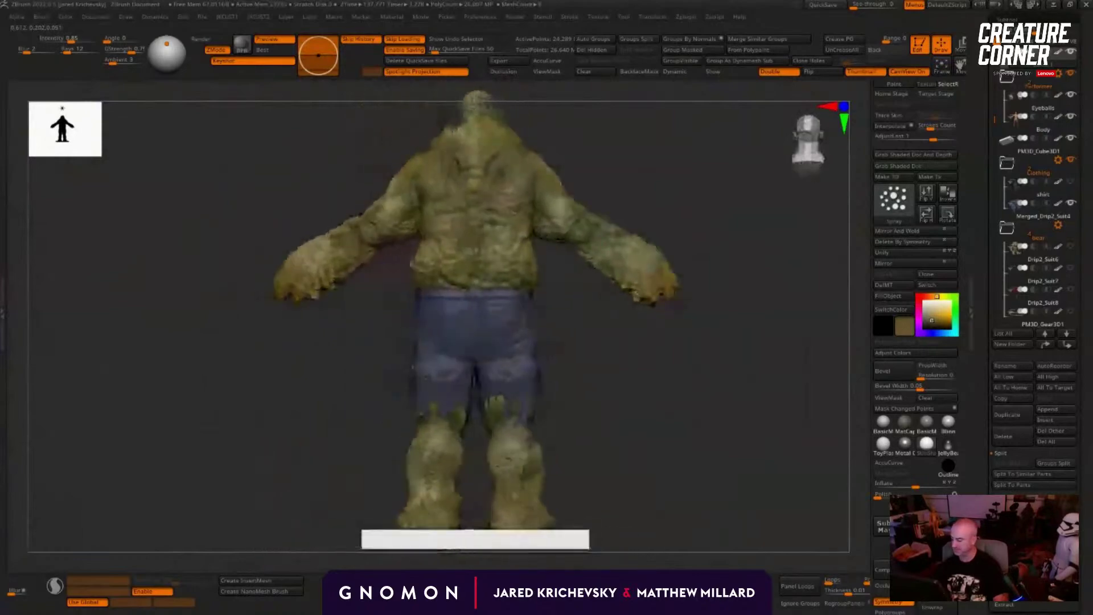
pyautogui.keyDown('alt'); pyautogui.moveTo(655, 342); pyautogui.dragTo(484, 450, button='right'); pyautogui.keyUp('alt')
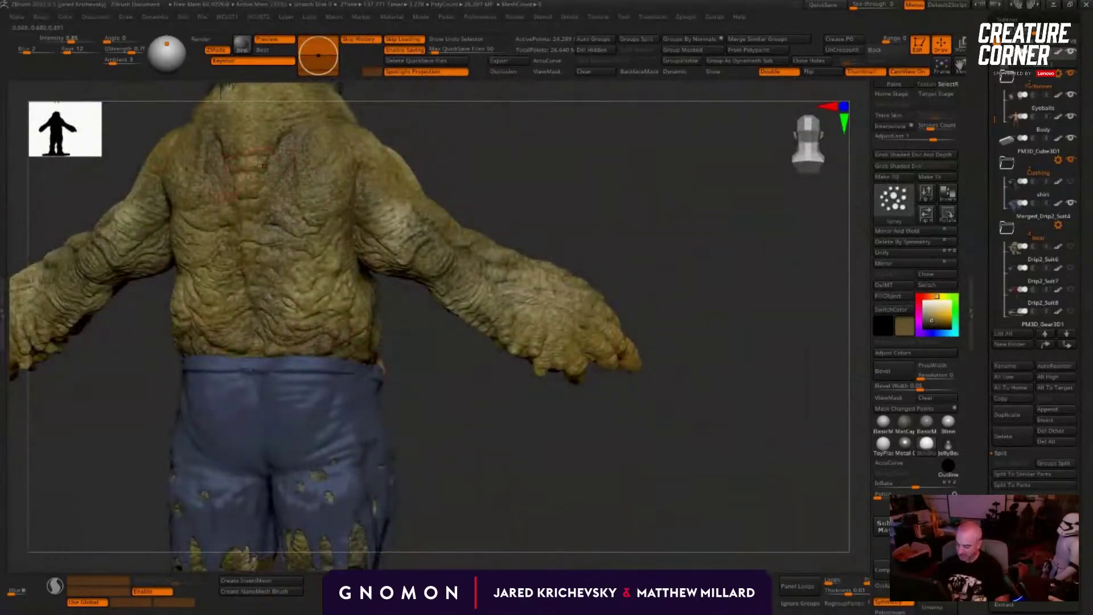
pyautogui.moveTo(432, 345)
pyautogui.keyDown('alt'); pyautogui.mouseDown(button='right')
pyautogui.moveTo(467, 418)
pyautogui.moveTo(440, 442)
pyautogui.moveTo(415, 435)
pyautogui.mouseUp(button='right'); pyautogui.keyUp('alt')
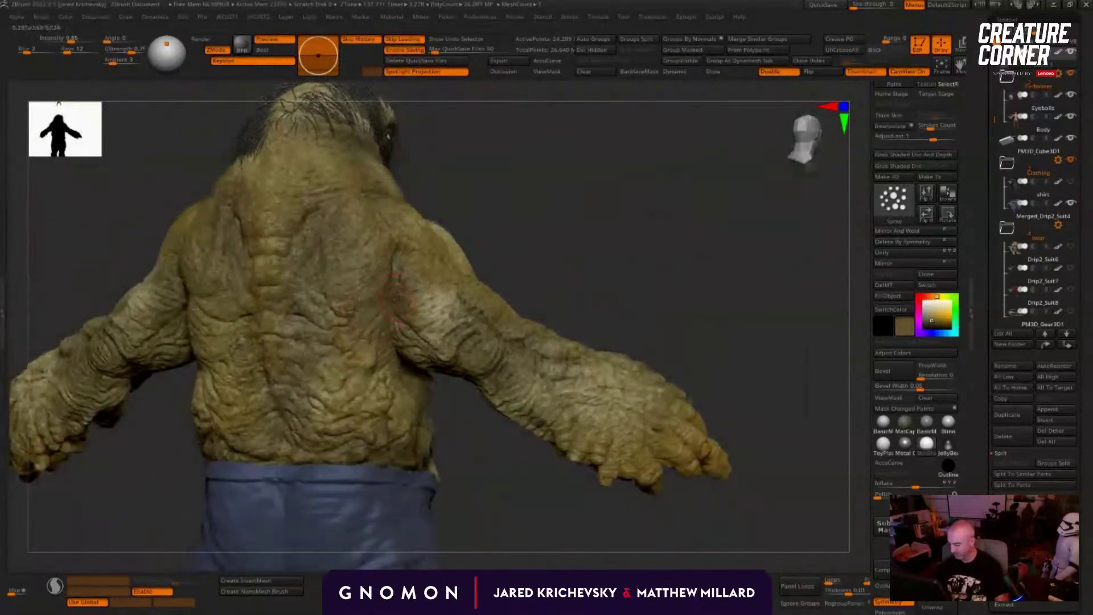
pyautogui.moveTo(397, 299); pyautogui.dragTo(377, 308, button='right')
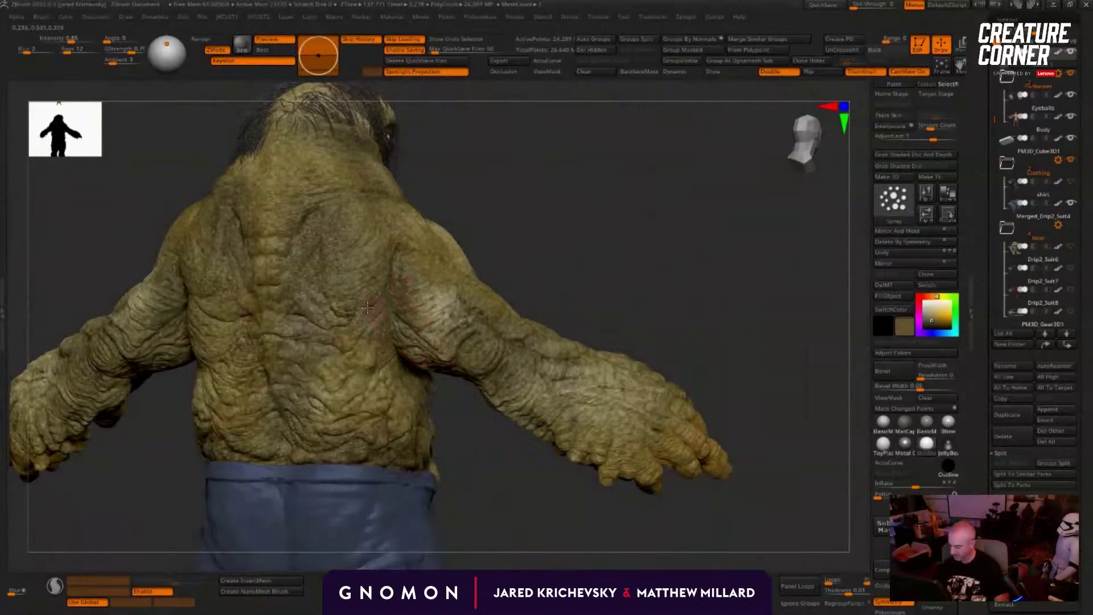
pyautogui.moveTo(934, 316); pyautogui.dragTo(933, 322)
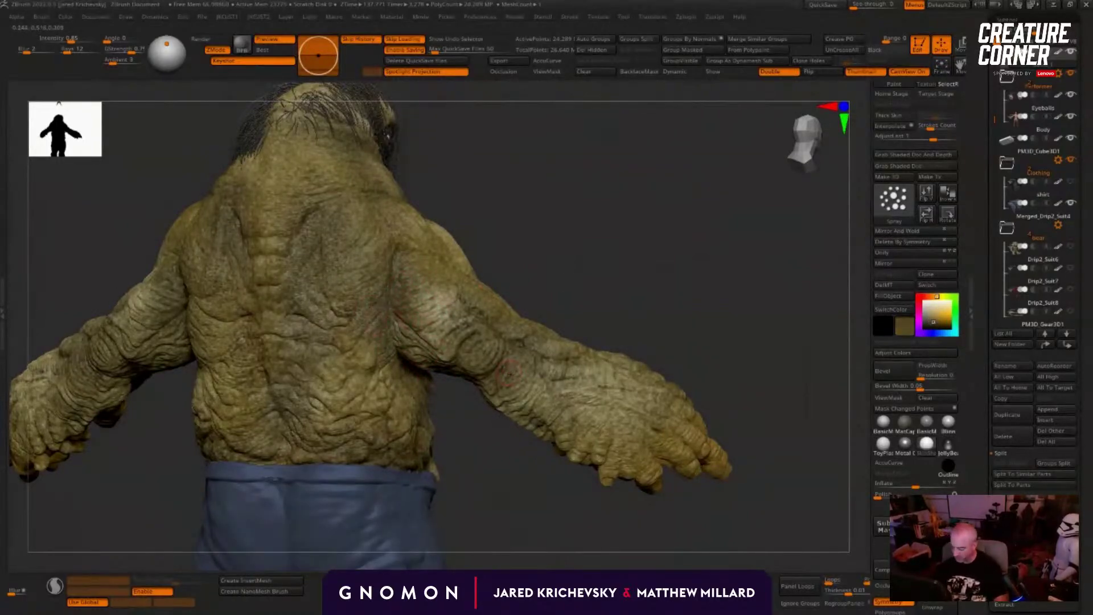
pyautogui.moveTo(478, 430); pyautogui.dragTo(552, 434)
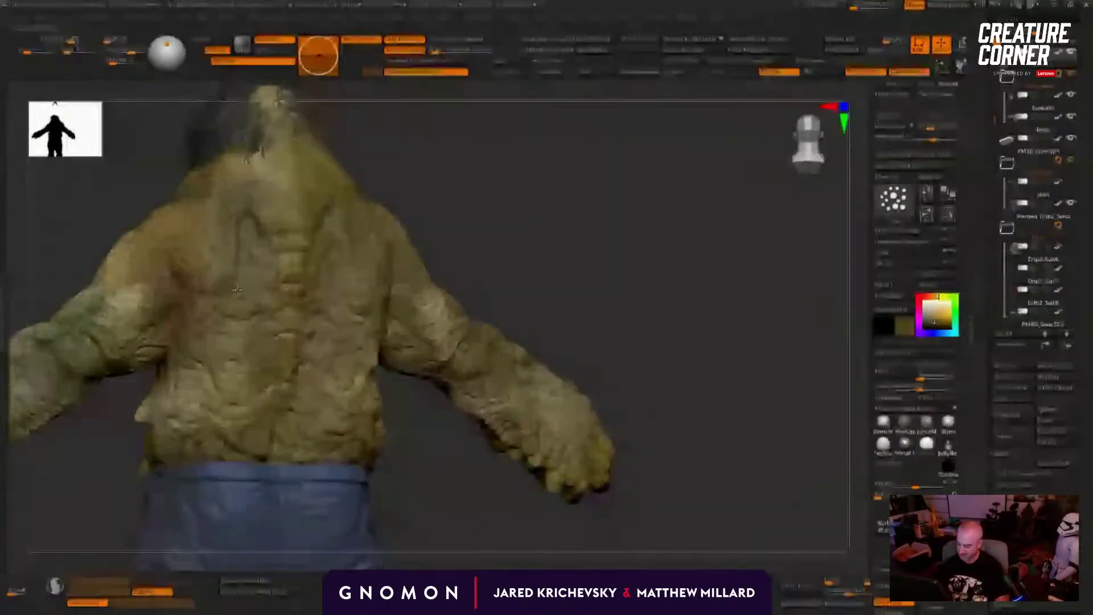
pyautogui.moveTo(542, 222); pyautogui.dragTo(498, 218)
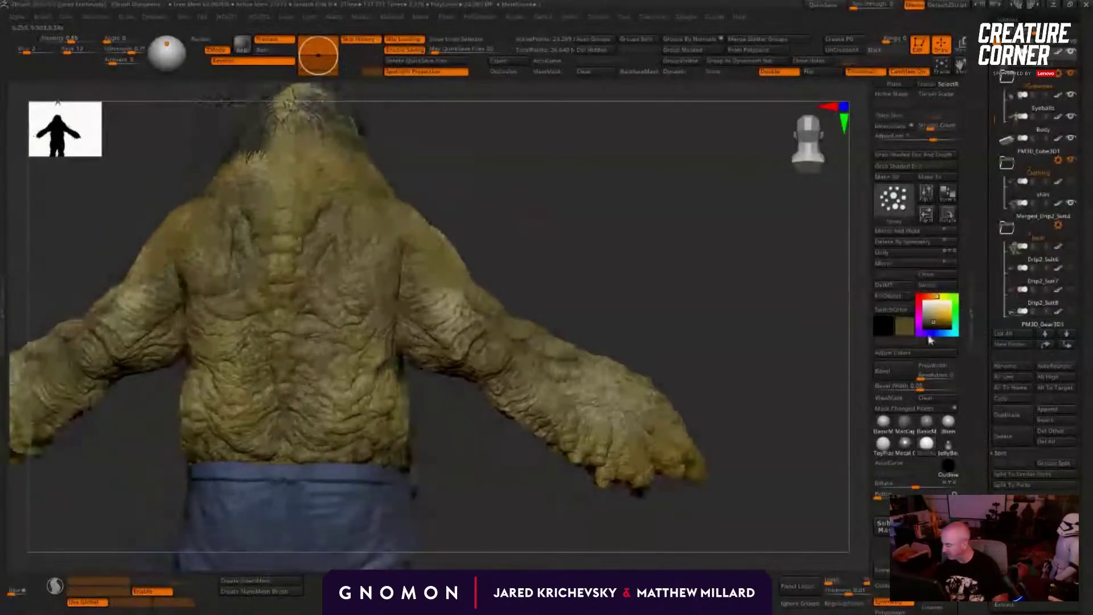
# Step: Adjust the paint colour to a slightly darker brown and shade the grooves around the shoulder blades
pyautogui.click(936, 322)
pyautogui.moveTo(936, 322); pyautogui.dragTo(935, 324)
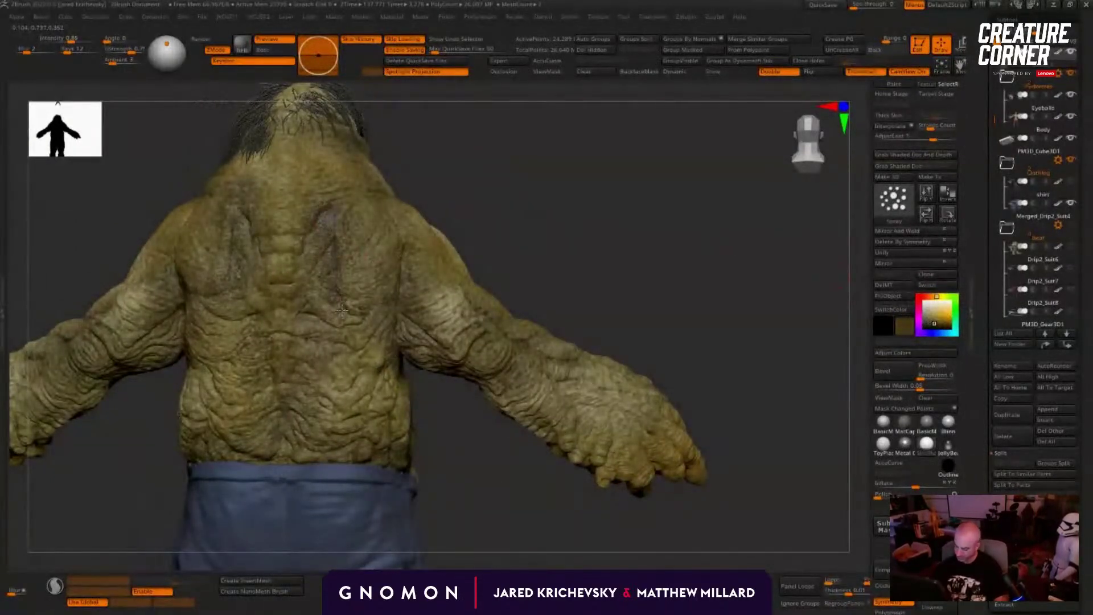
pyautogui.moveTo(483, 206); pyautogui.dragTo(501, 210)
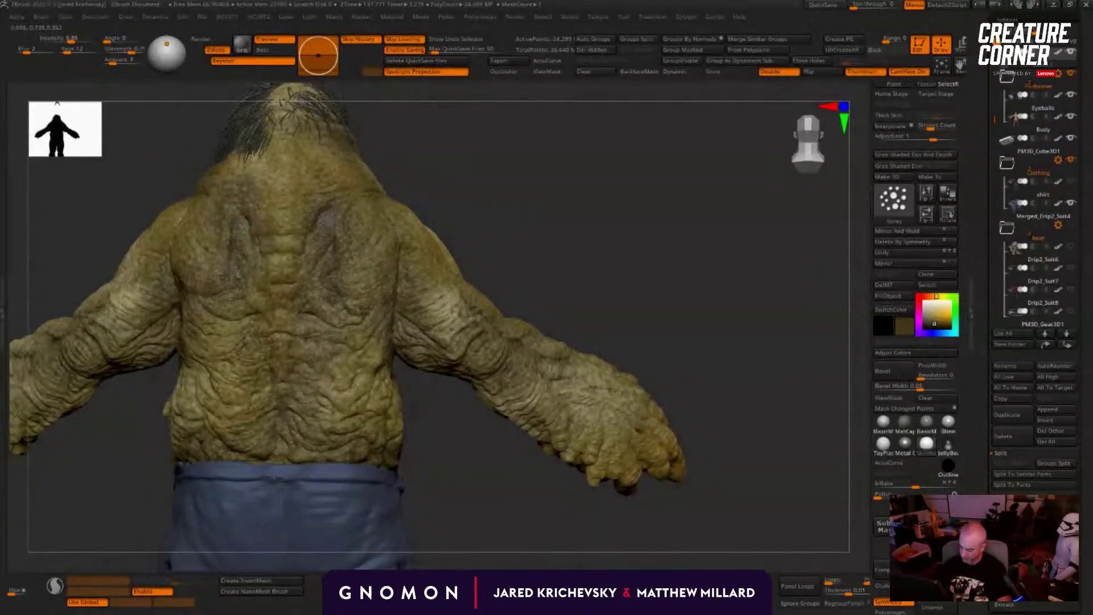
# Step: Paint brown shading into the grooves along both sides of the spine and down the lower back
pyautogui.moveTo(450, 166); pyautogui.dragTo(468, 173)
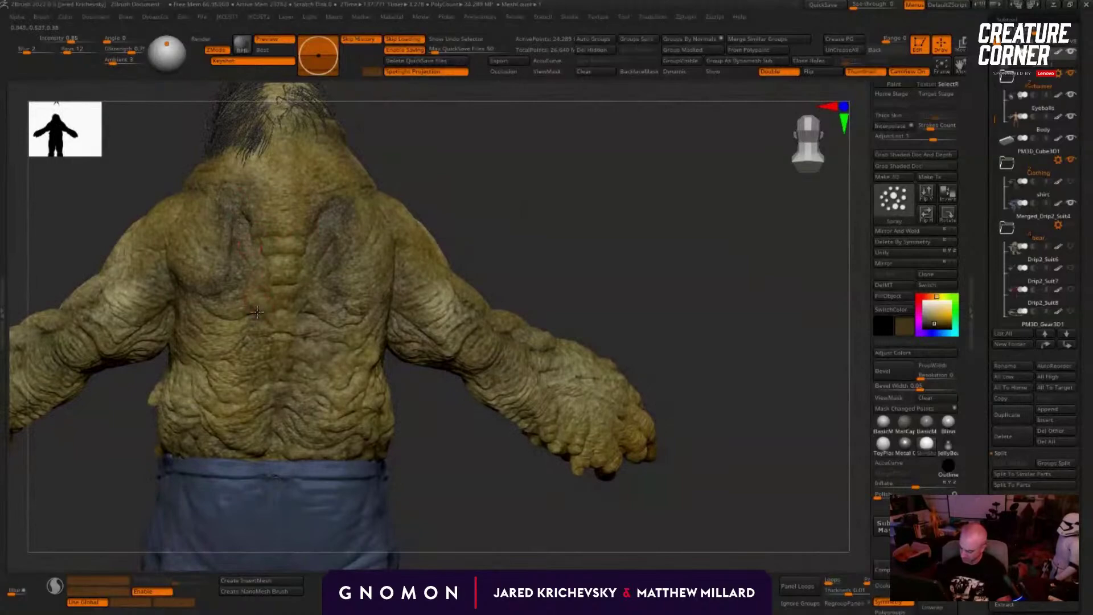
pyautogui.moveTo(256, 312)
pyautogui.mouseDown()
pyautogui.moveTo(212, 328)
pyautogui.moveTo(265, 345)
pyautogui.mouseUp()
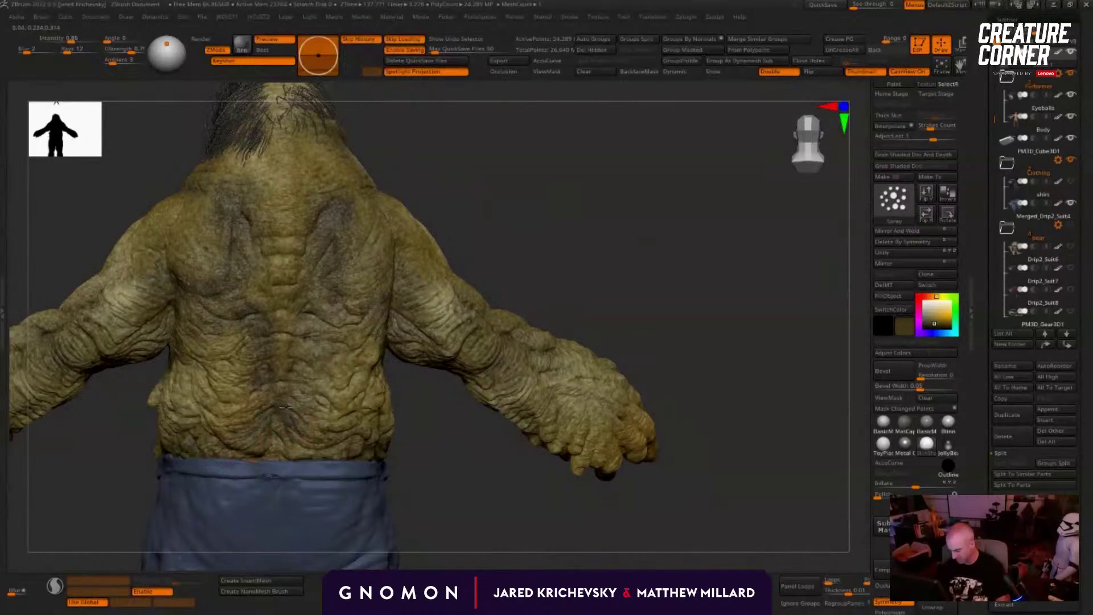
pyautogui.moveTo(302, 340); pyautogui.dragTo(307, 326)
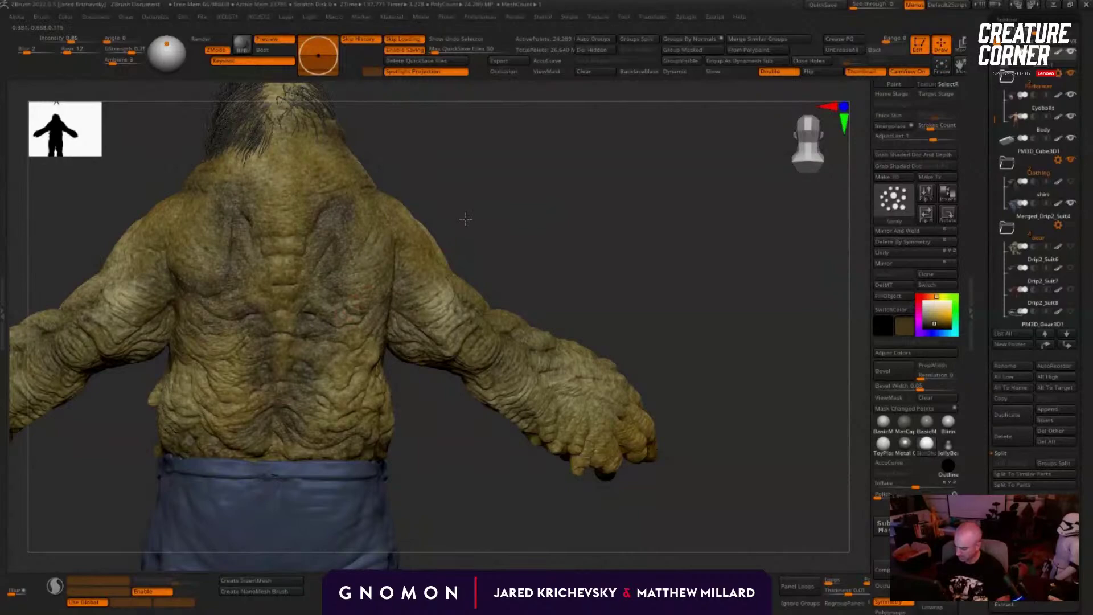
# Step: Darken the skin folds just above the pants waistband across the lower back and around the side
pyautogui.moveTo(466, 219); pyautogui.dragTo(435, 226)
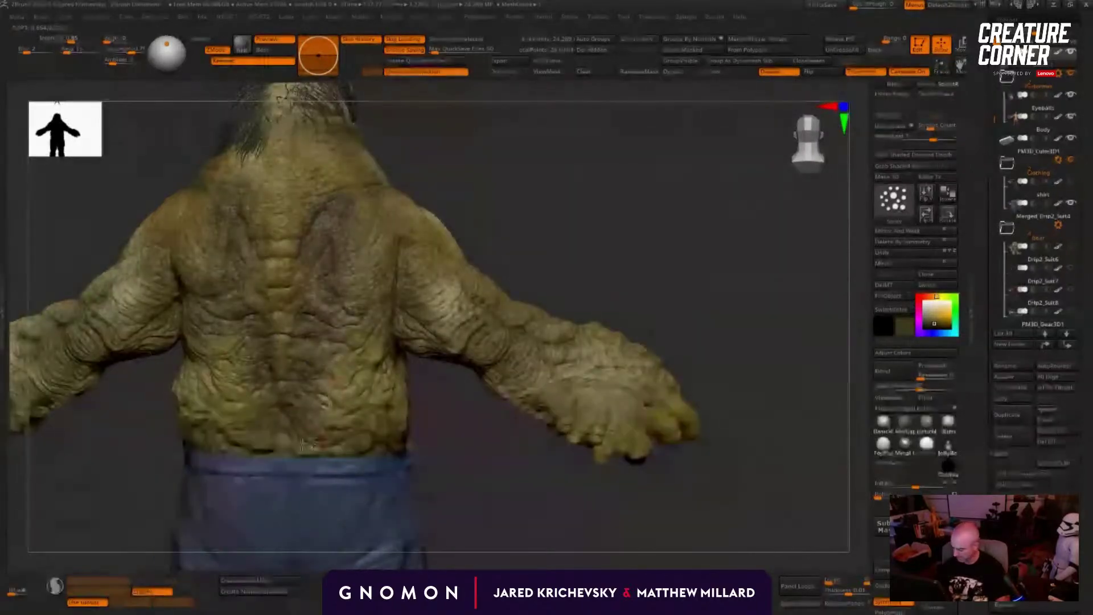
pyautogui.moveTo(293, 449); pyautogui.dragTo(246, 450)
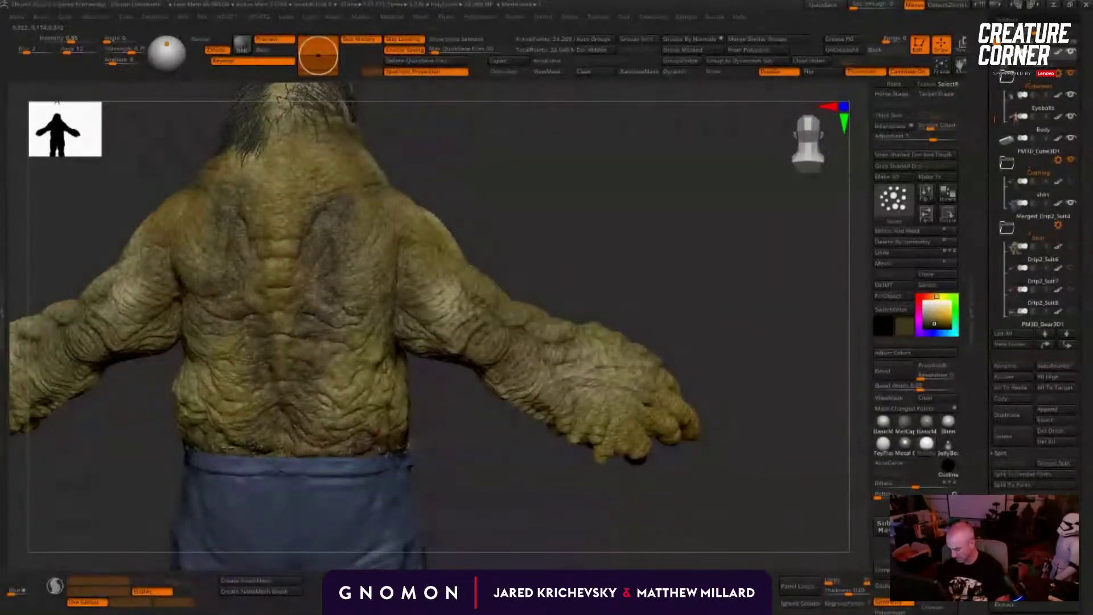
pyautogui.moveTo(162, 465); pyautogui.dragTo(178, 444)
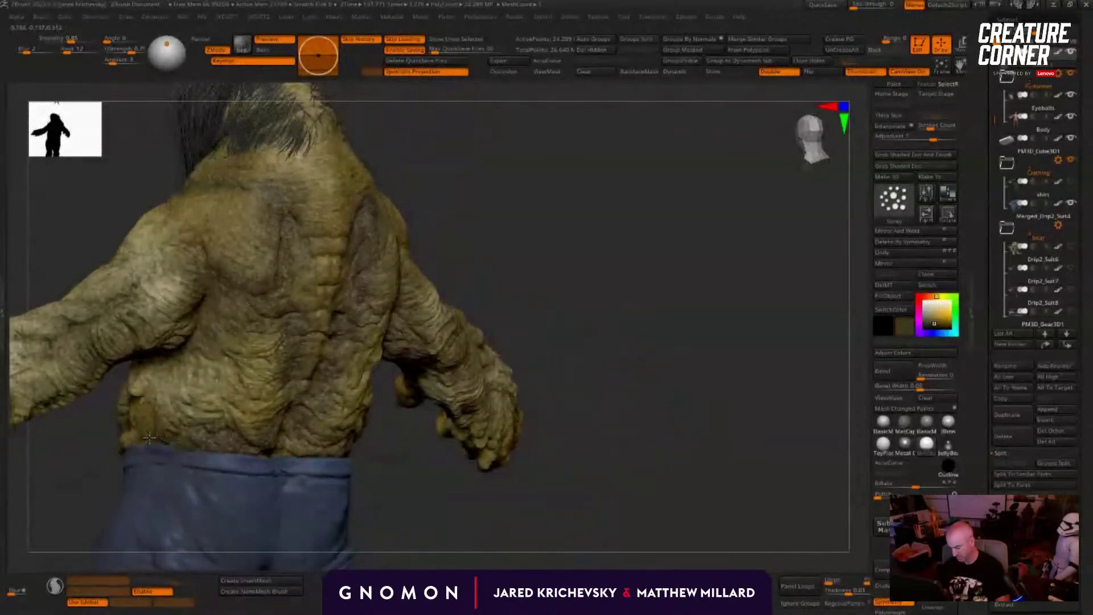
pyautogui.moveTo(432, 463); pyautogui.dragTo(333, 448)
pyautogui.moveTo(513, 458); pyautogui.dragTo(403, 472)
pyautogui.press('f')
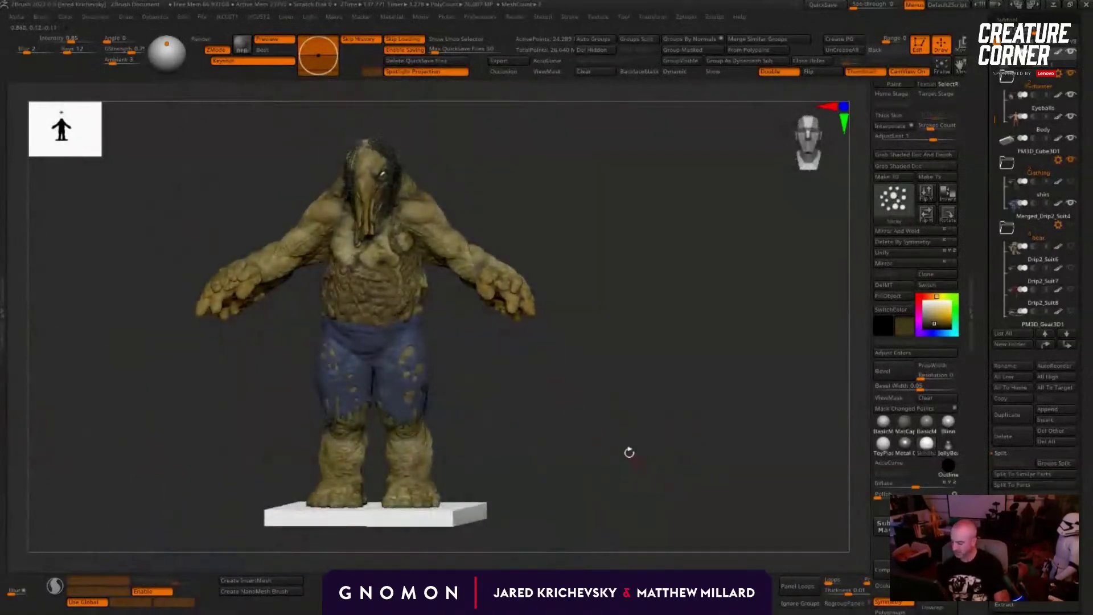
# Step: Paint dark brown shading over the toes and front edges of both feet
pyautogui.moveTo(558, 379); pyautogui.dragTo(482, 386)
pyautogui.moveTo(450, 482); pyautogui.dragTo(400, 510)
pyautogui.moveTo(431, 471); pyautogui.dragTo(291, 443)
pyautogui.moveTo(482, 453); pyautogui.dragTo(422, 510)
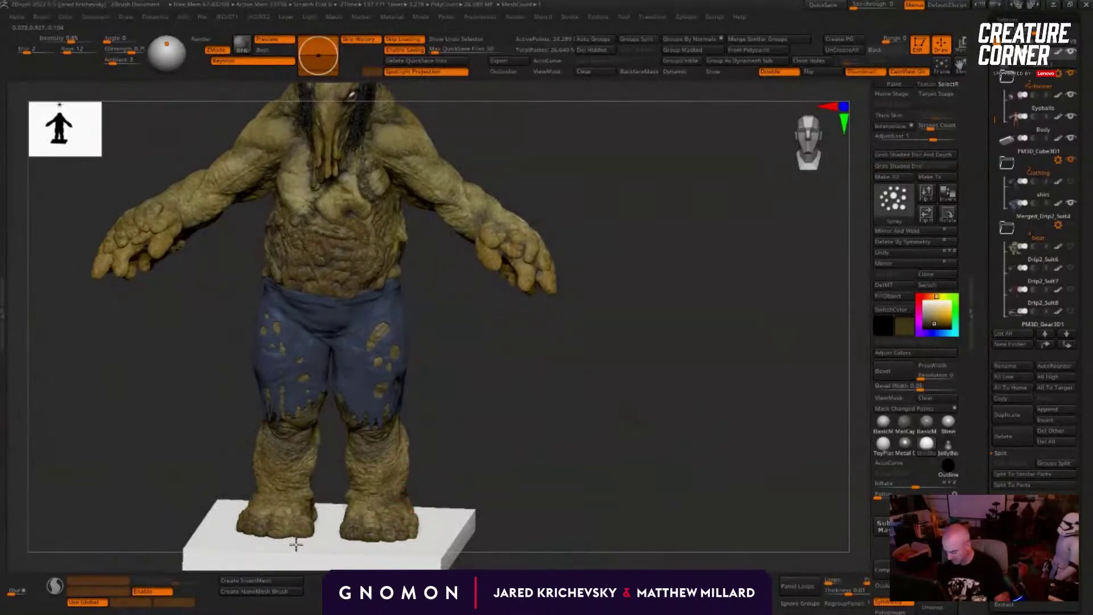
pyautogui.moveTo(489, 474); pyautogui.dragTo(338, 520)
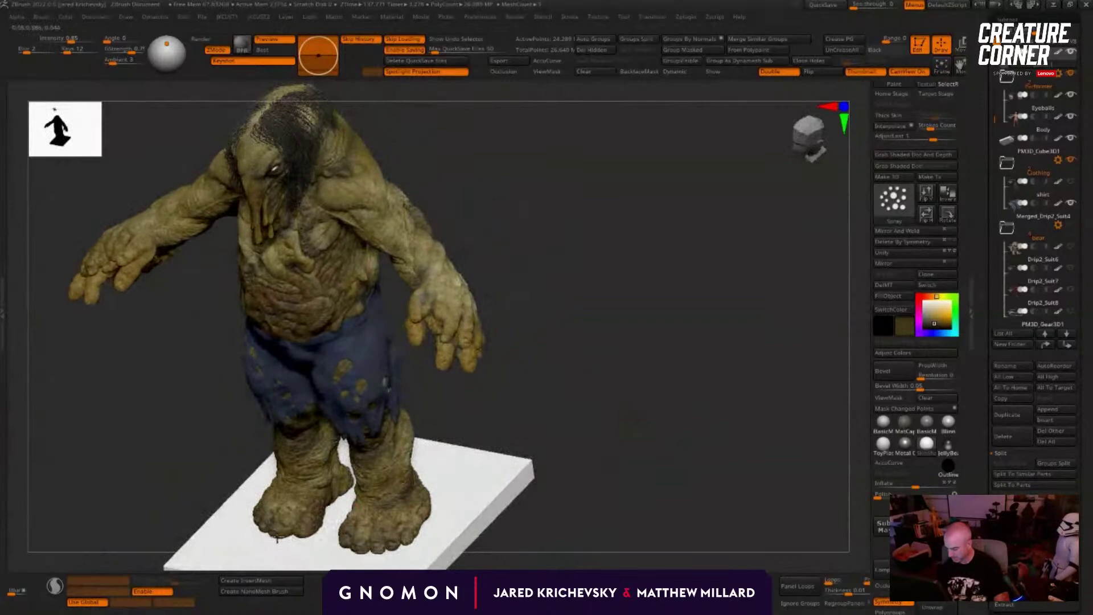
# Step: Shade the heels and the backs of both feet where they meet the base
pyautogui.moveTo(540, 463); pyautogui.dragTo(620, 398)
pyautogui.moveTo(301, 430); pyautogui.dragTo(210, 373)
pyautogui.moveTo(225, 183); pyautogui.dragTo(280, 327)
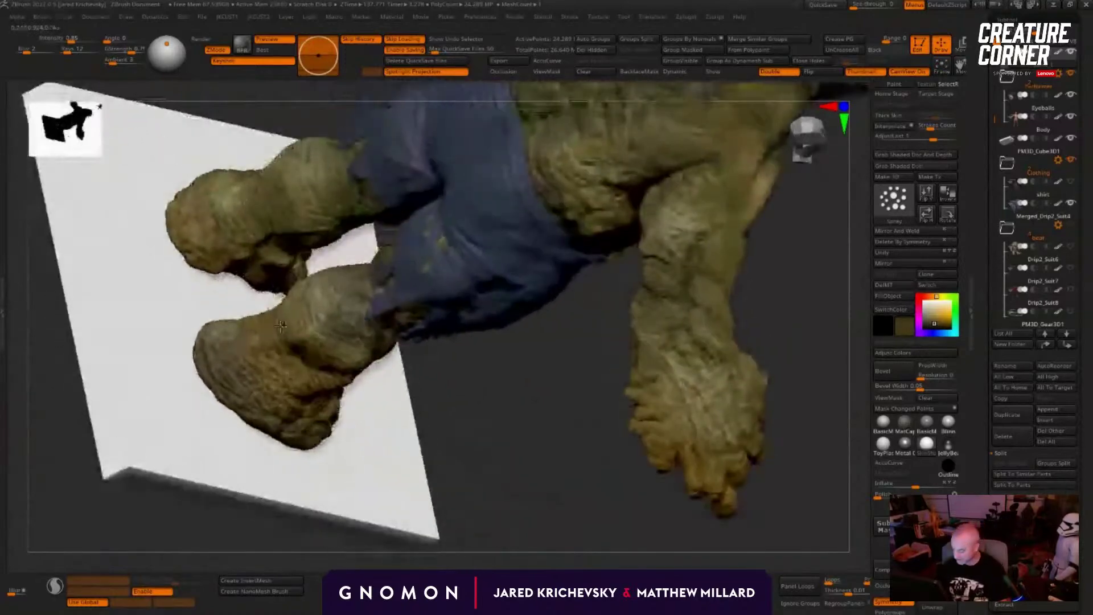
pyautogui.moveTo(205, 350); pyautogui.dragTo(210, 315)
pyautogui.moveTo(192, 239)
pyautogui.mouseDown()
pyautogui.moveTo(185, 225)
pyautogui.moveTo(201, 266)
pyautogui.mouseUp()
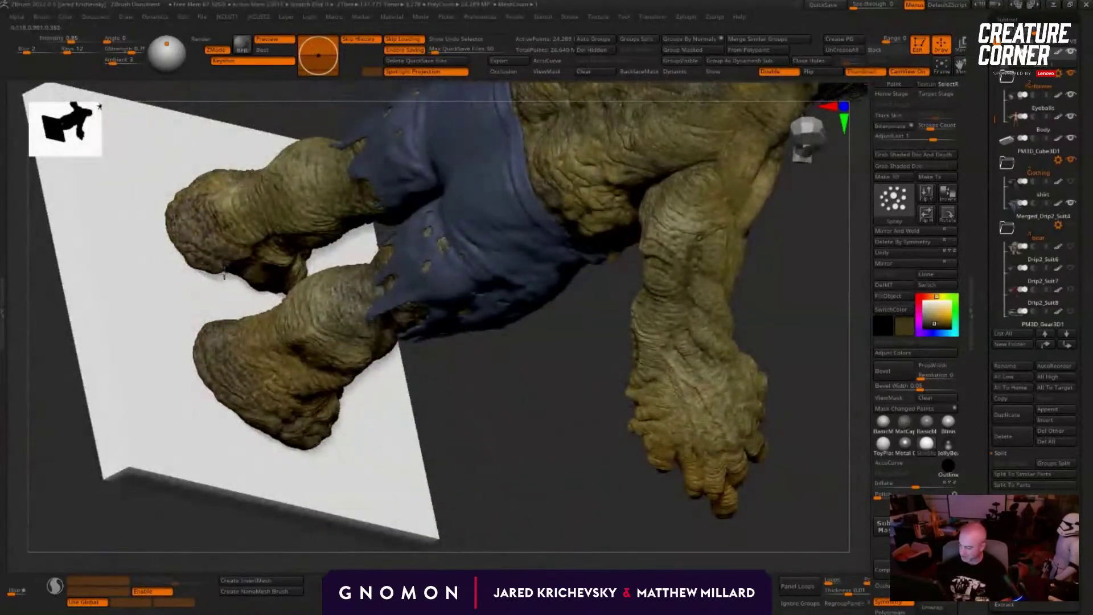
# Step: Extend the dark shading along the inner sides of the feet and ankles
pyautogui.moveTo(499, 460)
pyautogui.mouseDown()
pyautogui.moveTo(441, 424)
pyautogui.moveTo(488, 459)
pyautogui.mouseUp()
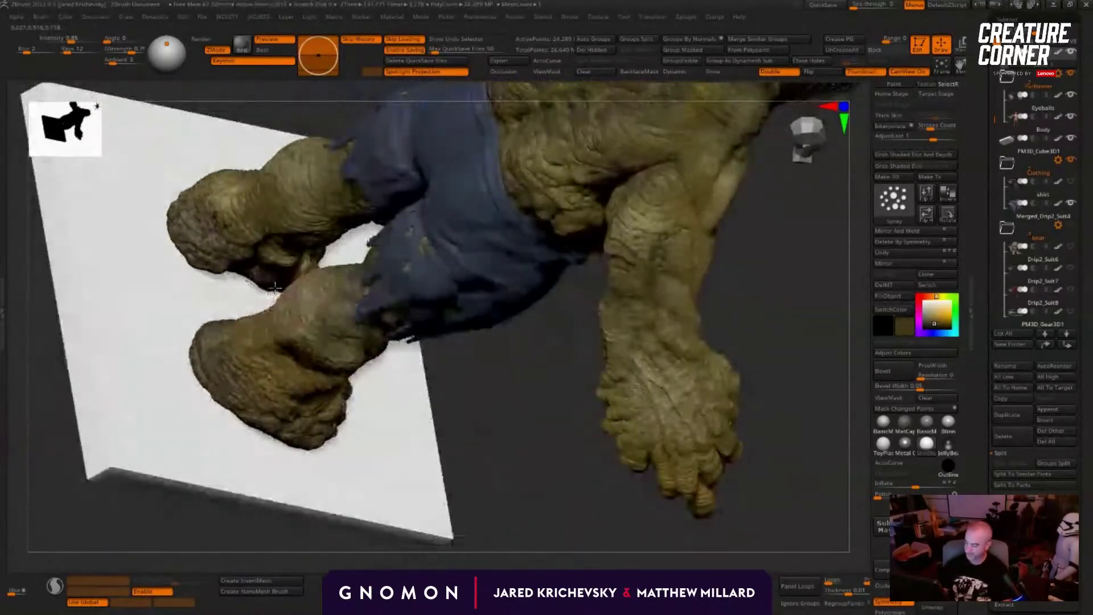
pyautogui.moveTo(467, 364)
pyautogui.mouseDown()
pyautogui.moveTo(537, 383)
pyautogui.moveTo(515, 295)
pyautogui.moveTo(447, 307)
pyautogui.mouseUp()
pyautogui.moveTo(271, 316); pyautogui.dragTo(278, 304)
pyautogui.moveTo(528, 260); pyautogui.dragTo(501, 296)
pyautogui.moveTo(557, 398); pyautogui.dragTo(572, 359)
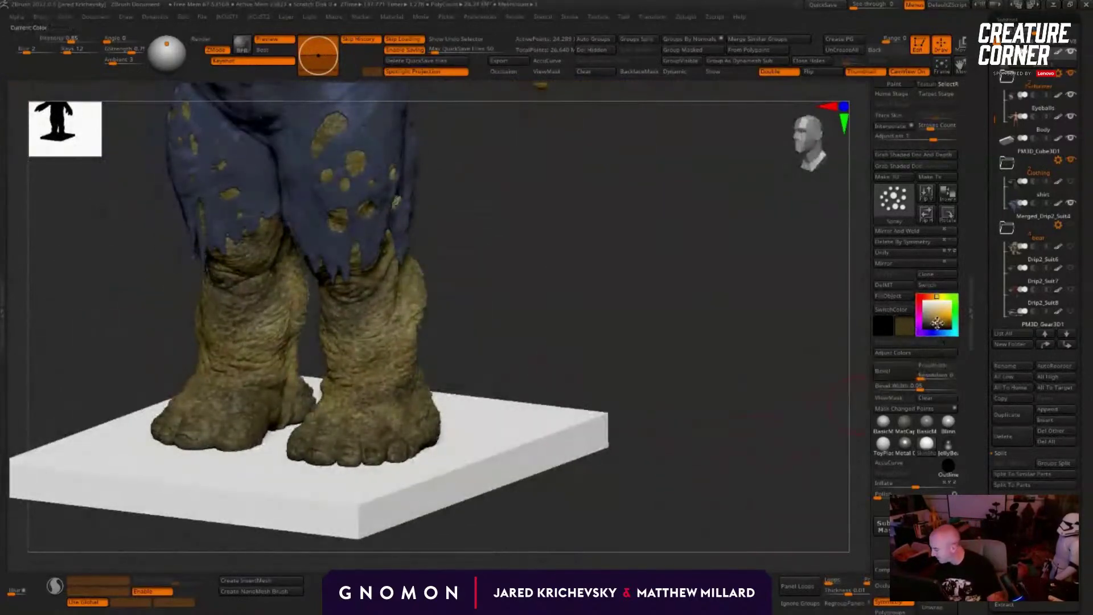
# Step: Shift the paint colour to a slightly more saturated brown and shade around the edges of the feet and heels
pyautogui.moveTo(938, 327); pyautogui.dragTo(941, 324)
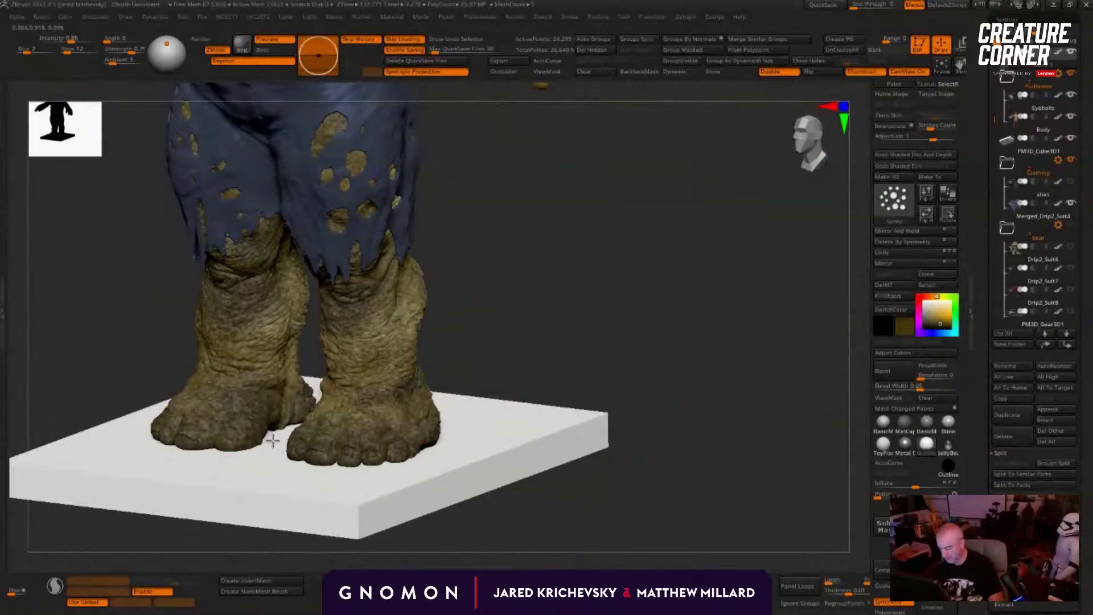
pyautogui.moveTo(488, 353); pyautogui.dragTo(497, 393)
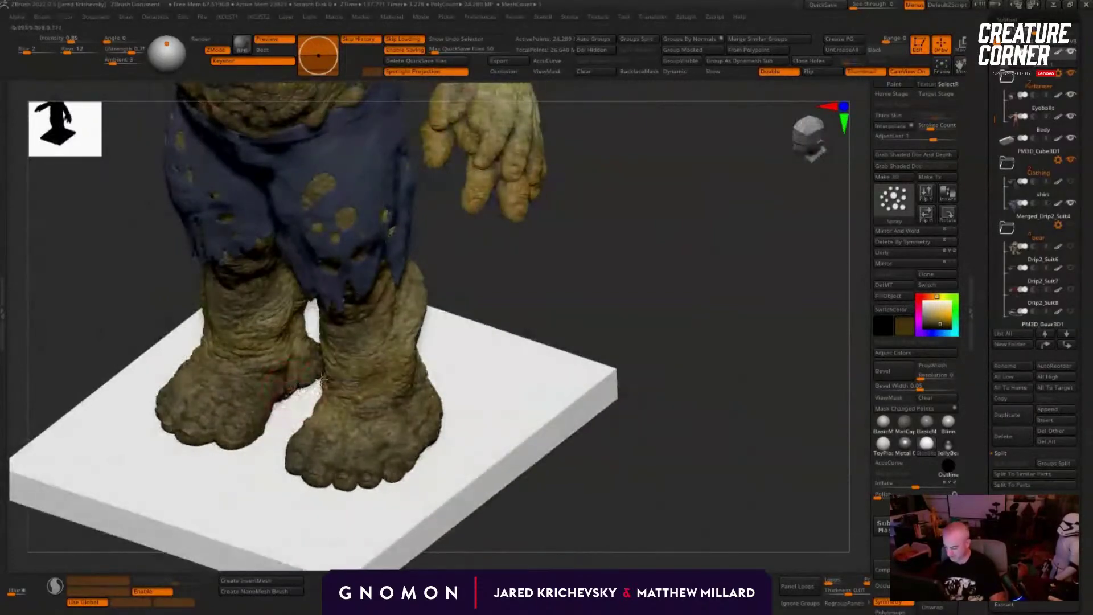
pyautogui.moveTo(524, 293); pyautogui.dragTo(347, 416)
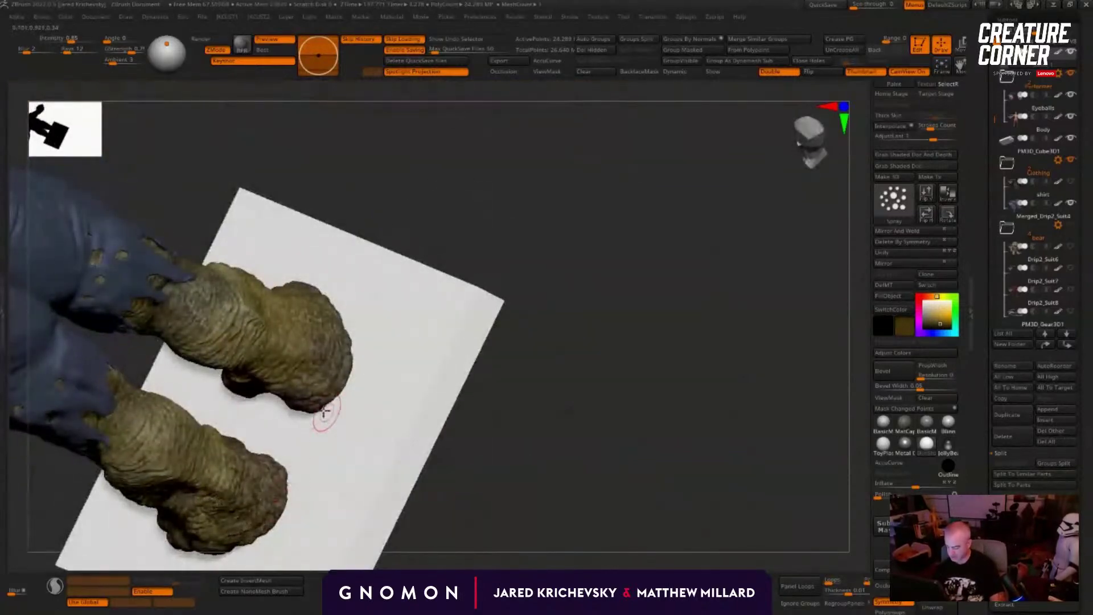
pyautogui.moveTo(393, 276)
pyautogui.mouseDown()
pyautogui.moveTo(356, 323)
pyautogui.moveTo(266, 349)
pyautogui.moveTo(226, 345)
pyautogui.mouseUp()
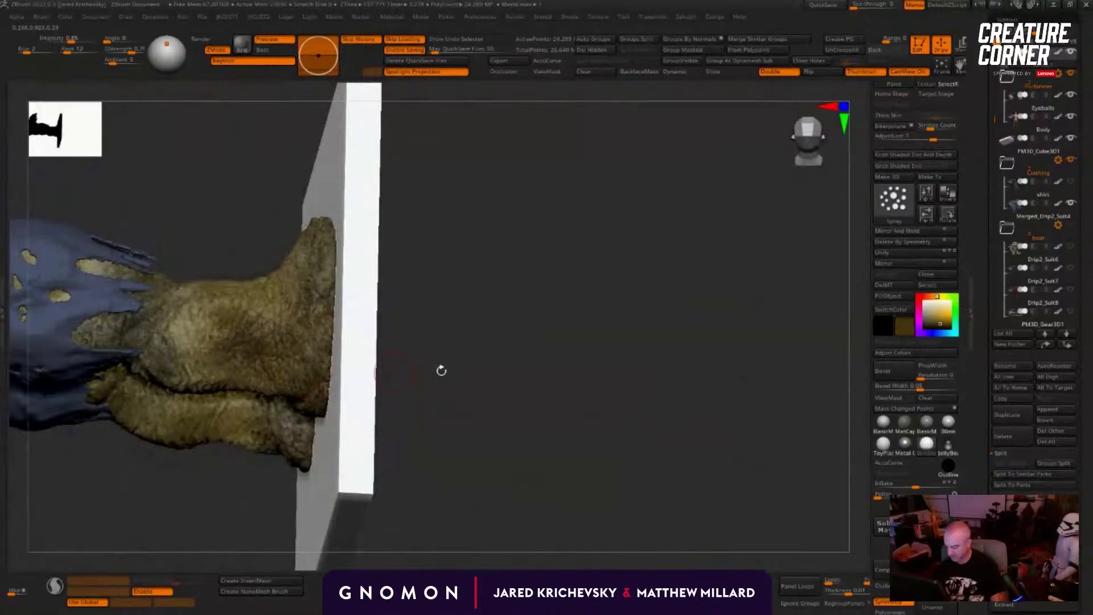
pyautogui.moveTo(441, 370); pyautogui.dragTo(194, 473)
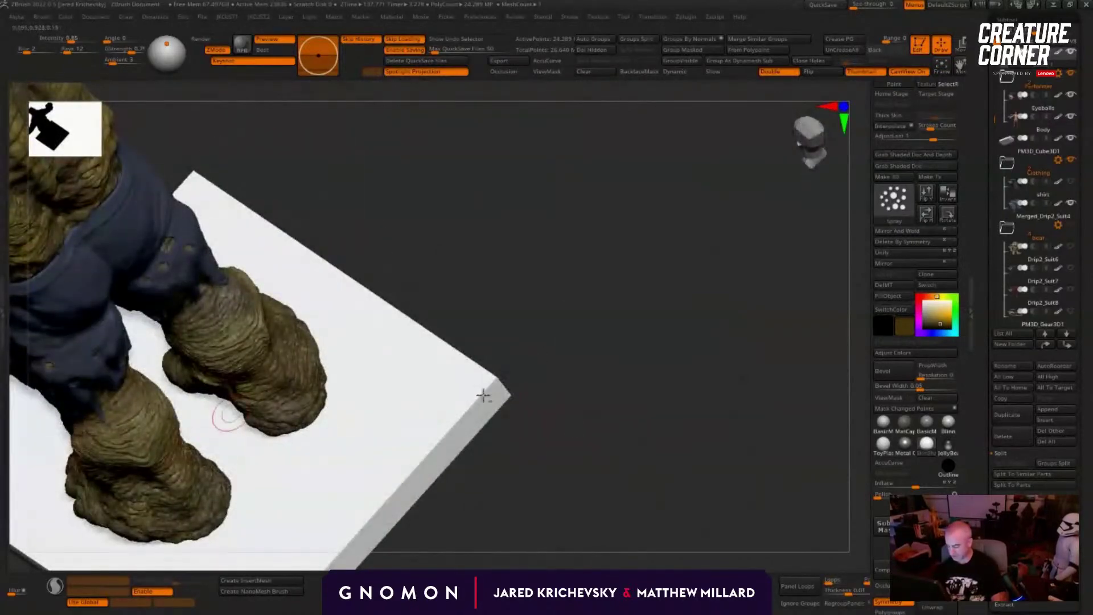
pyautogui.moveTo(224, 415); pyautogui.dragTo(223, 278)
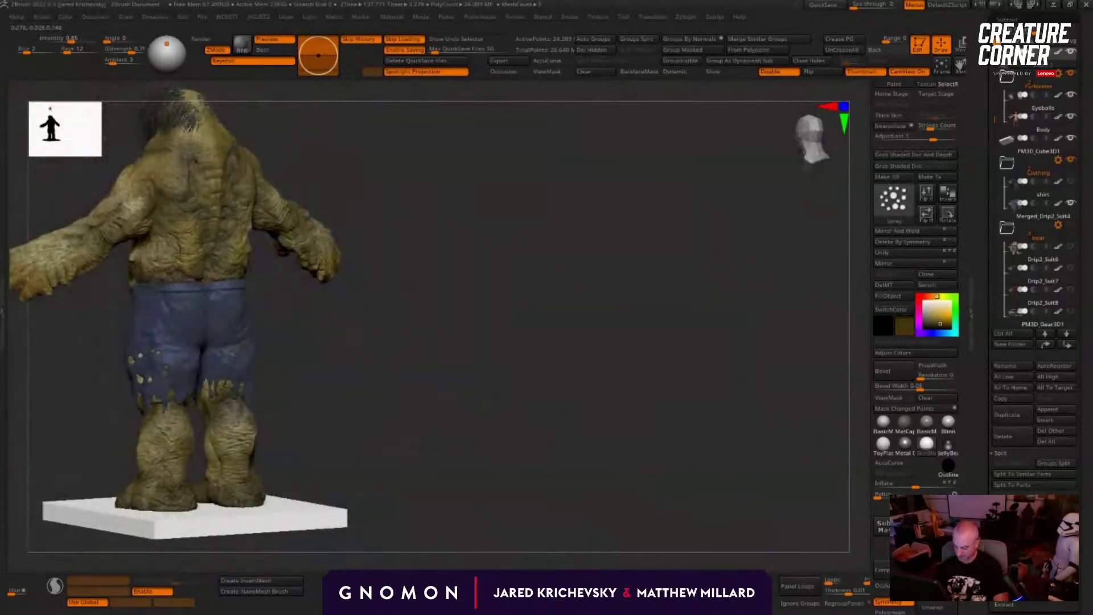
# Step: Paint brown shading into the gaps between the creature's fingers
pyautogui.moveTo(274, 287); pyautogui.dragTo(421, 387)
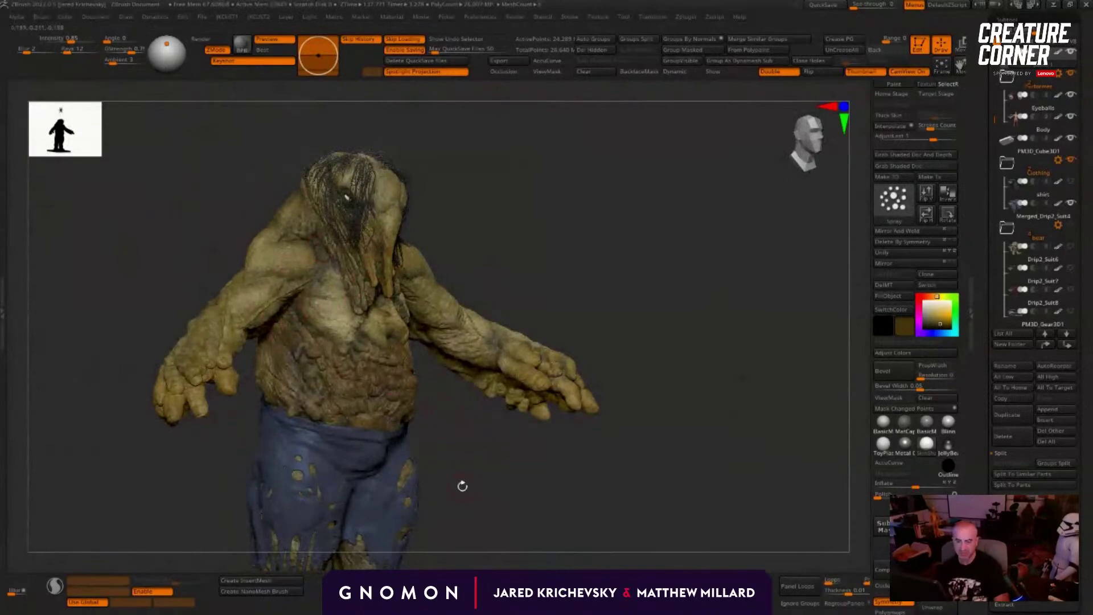
pyautogui.keyDown('alt'); pyautogui.moveTo(462, 486); pyautogui.dragTo(593, 412); pyautogui.keyUp('alt')
pyautogui.moveTo(723, 329); pyautogui.dragTo(325, 331)
pyautogui.keyDown('alt'); pyautogui.moveTo(700, 301); pyautogui.dragTo(565, 374); pyautogui.keyUp('alt')
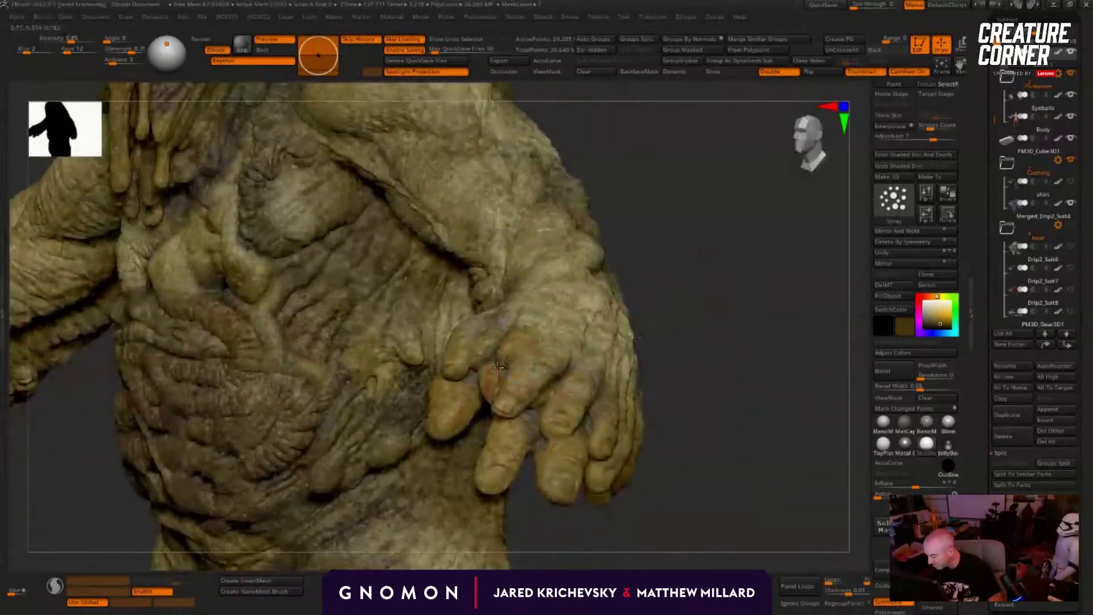
pyautogui.moveTo(669, 339); pyautogui.dragTo(279, 208)
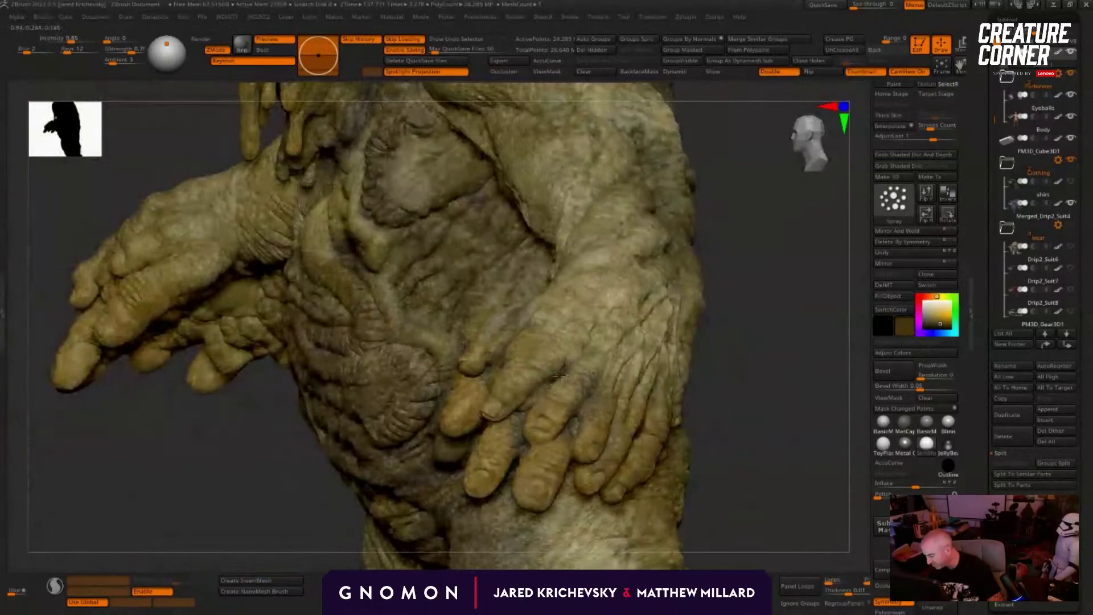
# Step: Shade the knuckles and the grooves between the tendons on the back of the hand
pyautogui.moveTo(736, 394); pyautogui.dragTo(620, 426)
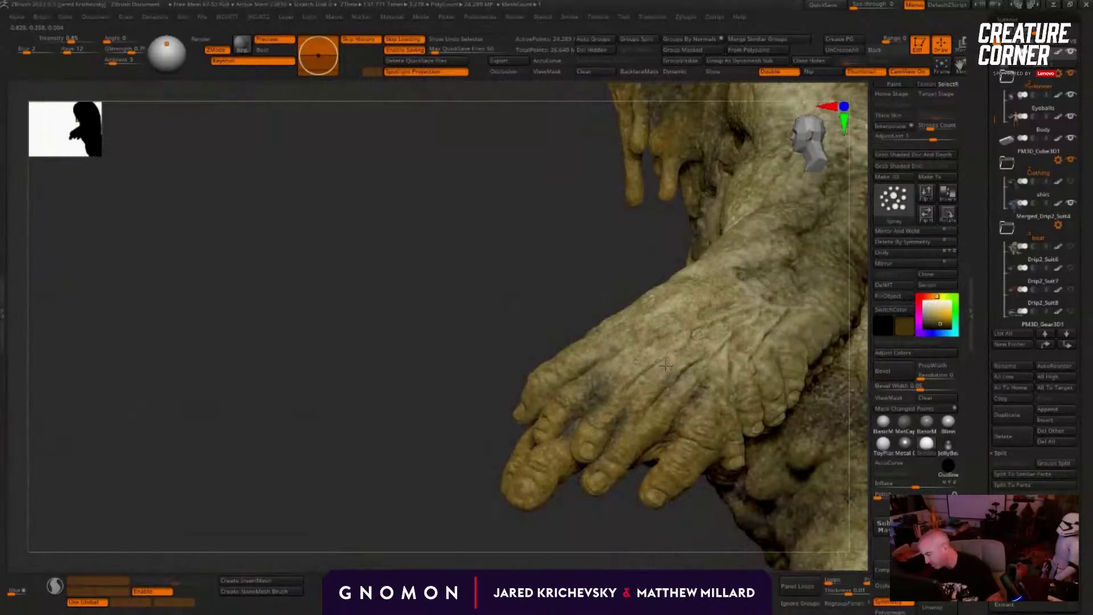
pyautogui.moveTo(643, 390); pyautogui.dragTo(621, 349)
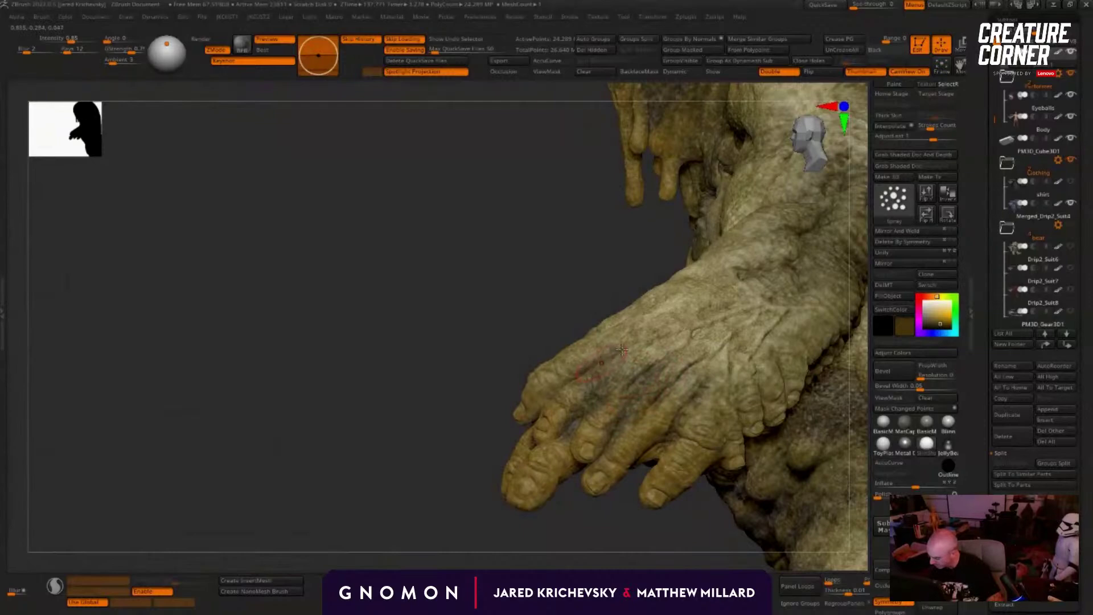
pyautogui.moveTo(693, 385); pyautogui.dragTo(732, 343)
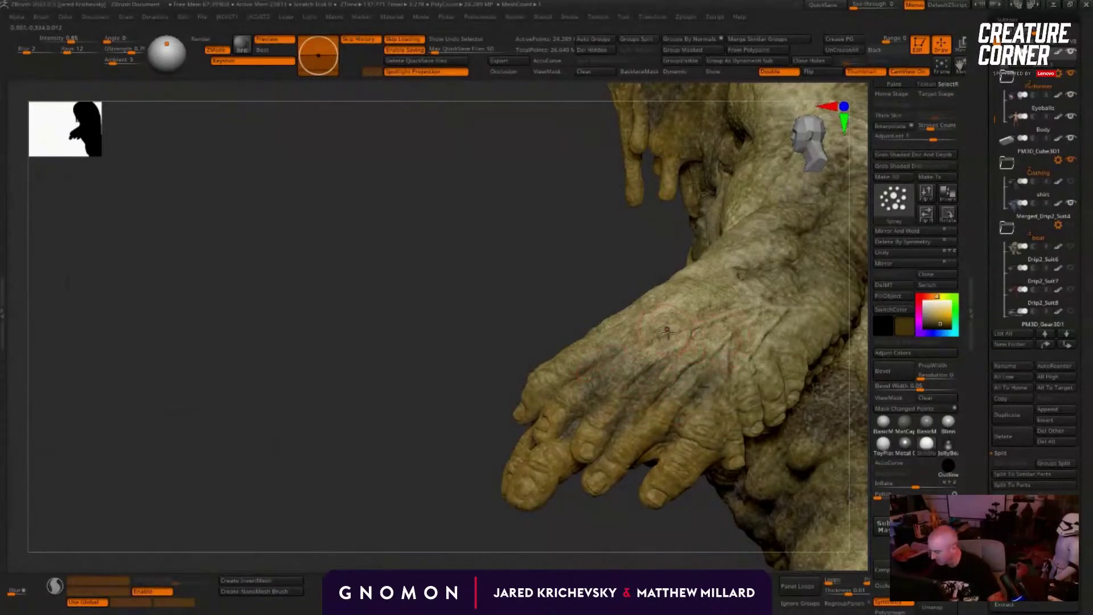
pyautogui.moveTo(667, 331); pyautogui.dragTo(607, 371)
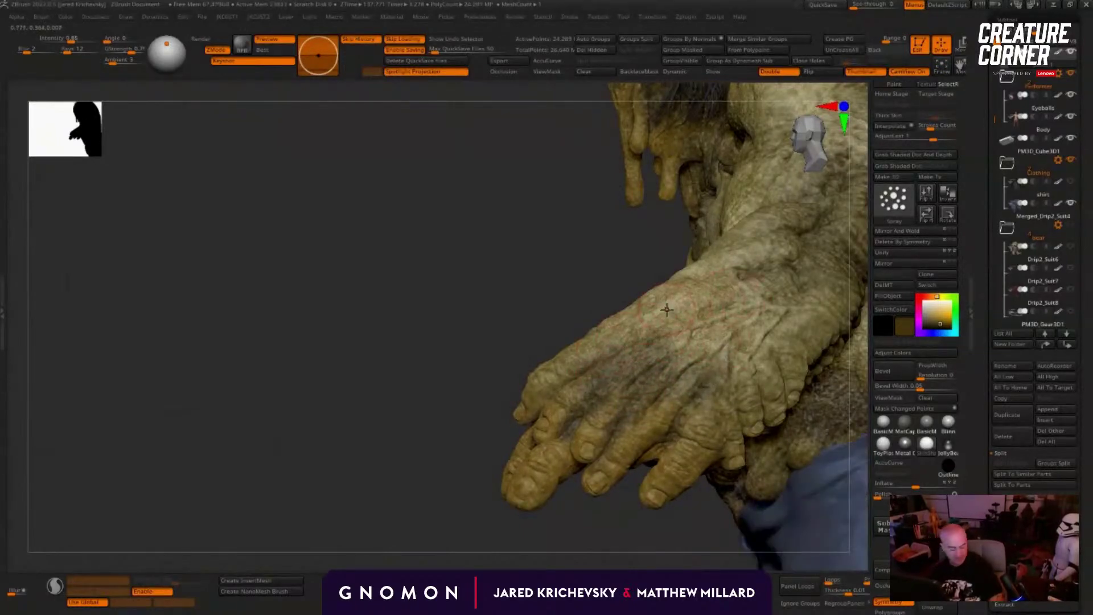
# Step: Sample a lighter brown from the skin and blend it over the back of the hand and the fingers
pyautogui.press('c')
pyautogui.moveTo(667, 307)
pyautogui.mouseDown()
pyautogui.moveTo(640, 391)
pyautogui.moveTo(605, 373)
pyautogui.mouseUp()
pyautogui.moveTo(301, 448)
pyautogui.mouseDown()
pyautogui.moveTo(296, 398)
pyautogui.moveTo(295, 427)
pyautogui.mouseUp()
pyautogui.press('c')
pyautogui.moveTo(578, 336)
pyautogui.mouseDown()
pyautogui.moveTo(536, 371)
pyautogui.moveTo(569, 326)
pyautogui.mouseUp()
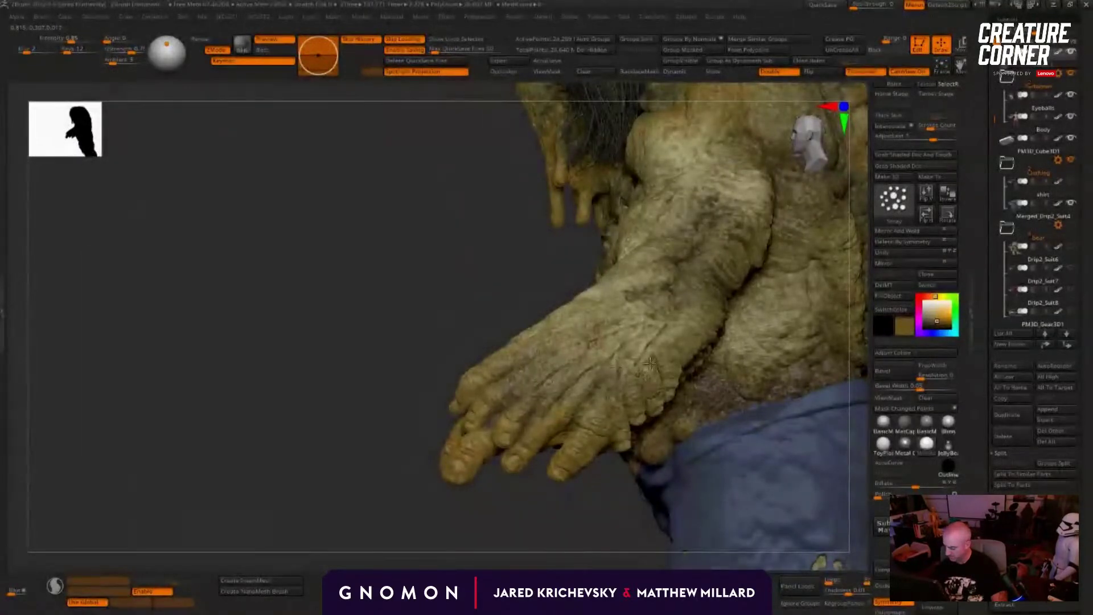
pyautogui.moveTo(650, 362)
pyautogui.mouseDown()
pyautogui.moveTo(631, 345)
pyautogui.moveTo(675, 333)
pyautogui.moveTo(579, 367)
pyautogui.mouseUp()
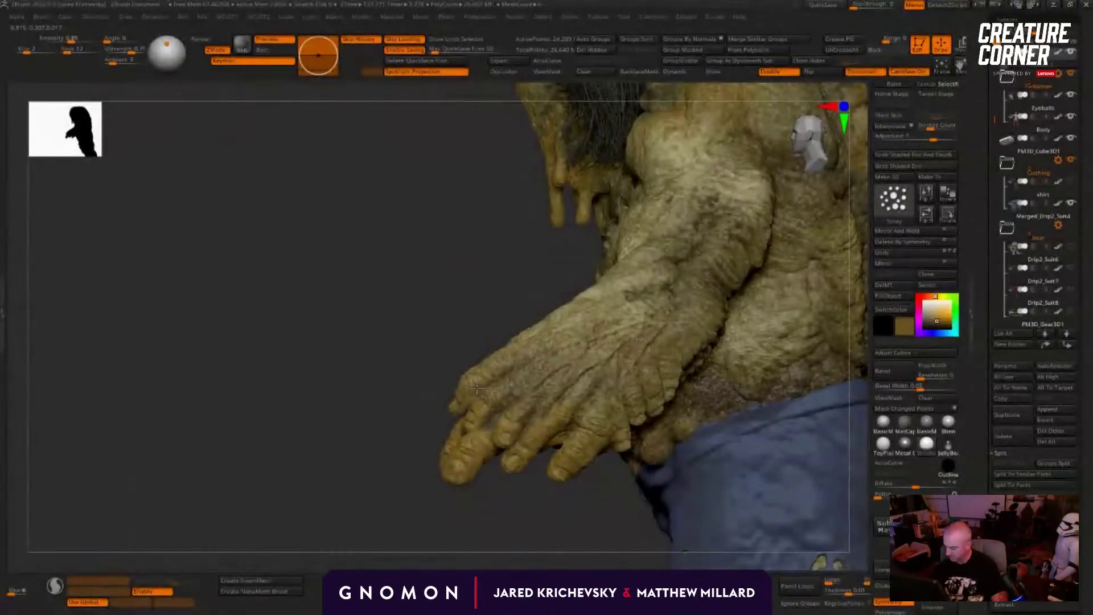
# Step: Touch up the front of the hand and the fingers with the sampled brown
pyautogui.keyDown('alt'); pyautogui.moveTo(303, 454); pyautogui.dragTo(479, 467); pyautogui.keyUp('alt')
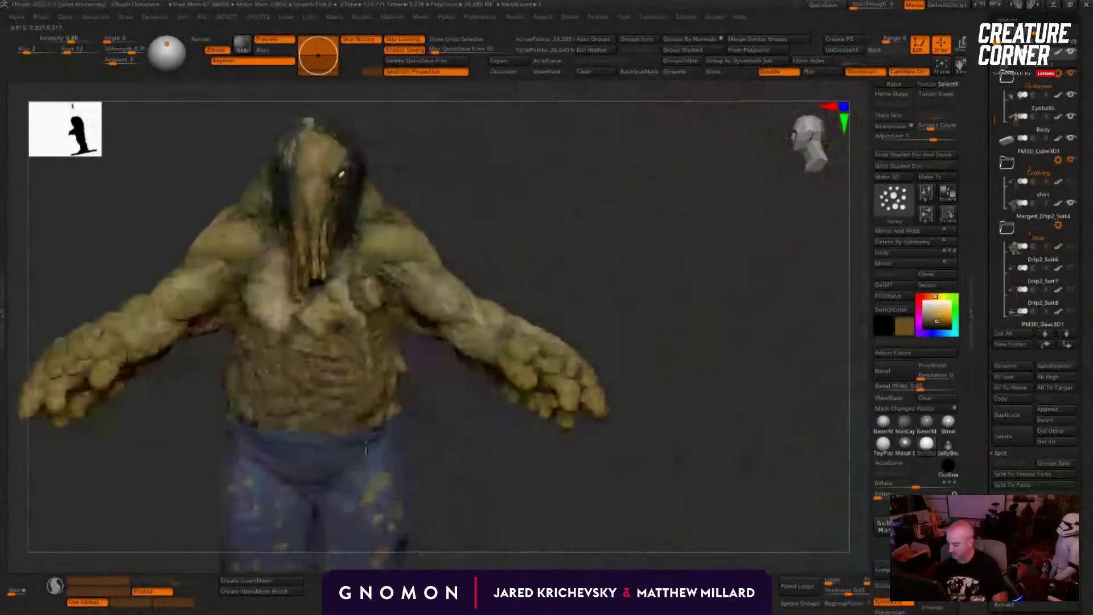
pyautogui.keyDown('alt'); pyautogui.moveTo(572, 480); pyautogui.dragTo(478, 424); pyautogui.keyUp('alt')
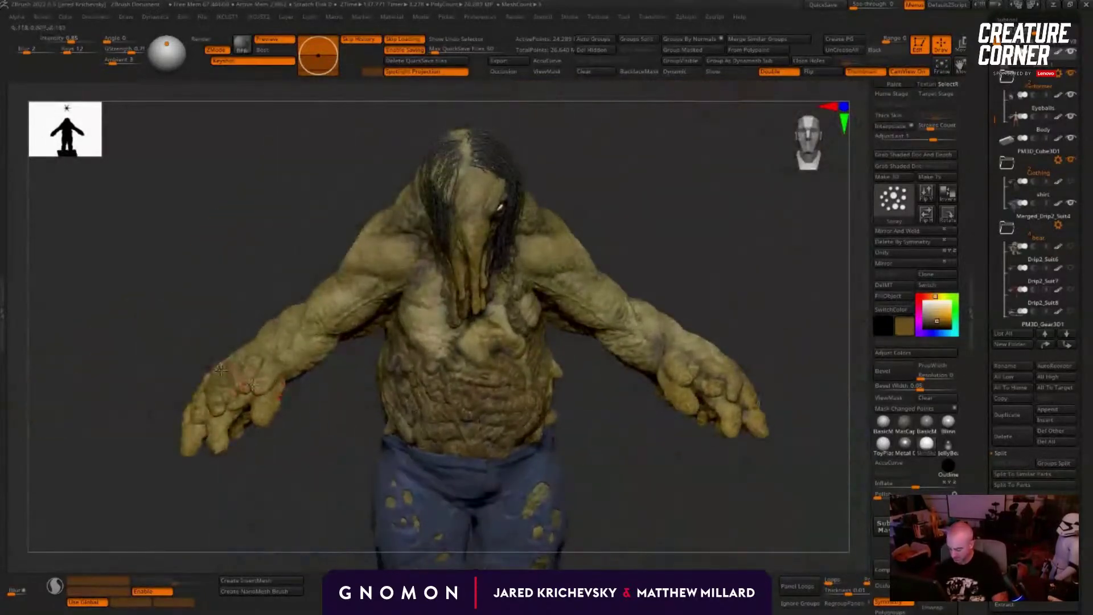
pyautogui.moveTo(249, 359); pyautogui.dragTo(244, 390)
# Step: Send the repainted creature to KeyShot for rendering, and switch back to ZBrush
pyautogui.moveTo(212, 428); pyautogui.dragTo(555, 421)
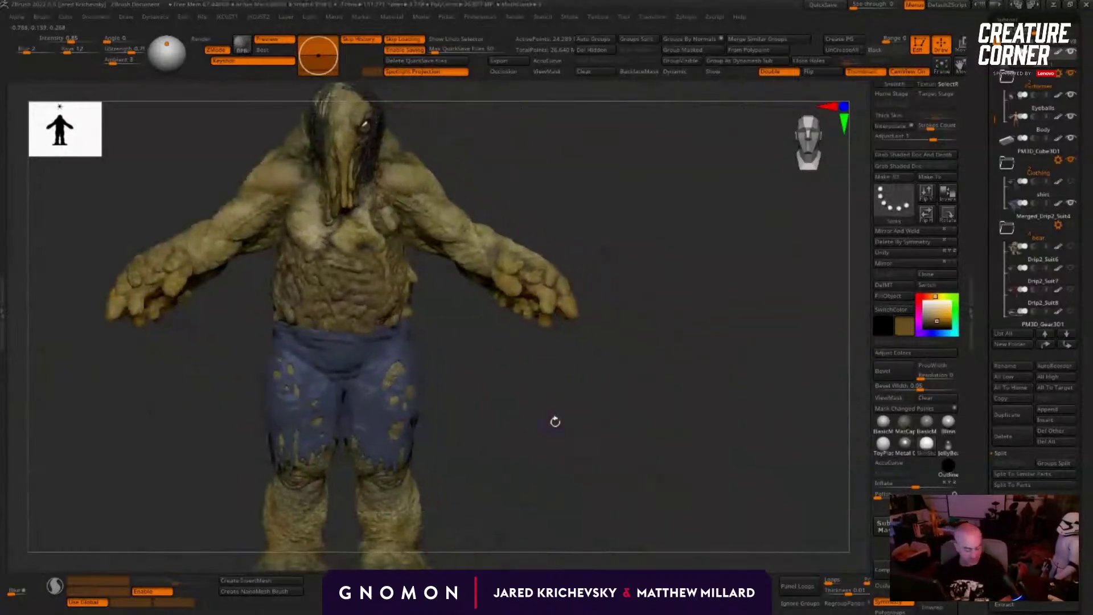
pyautogui.hotkey('shift', 'r')
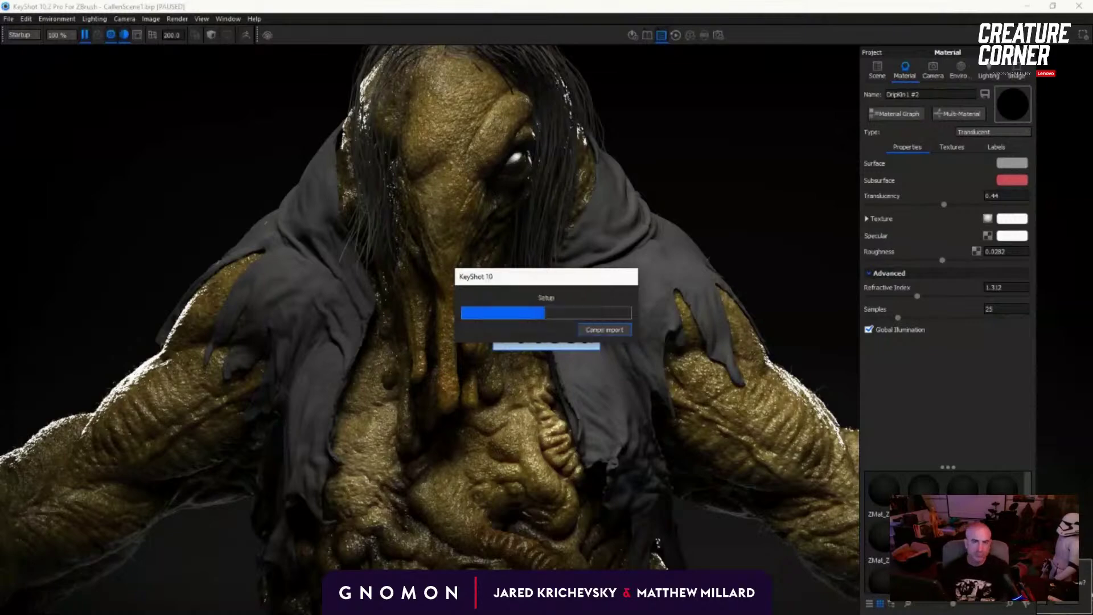
pyautogui.hotkey('alt', 'Tab')
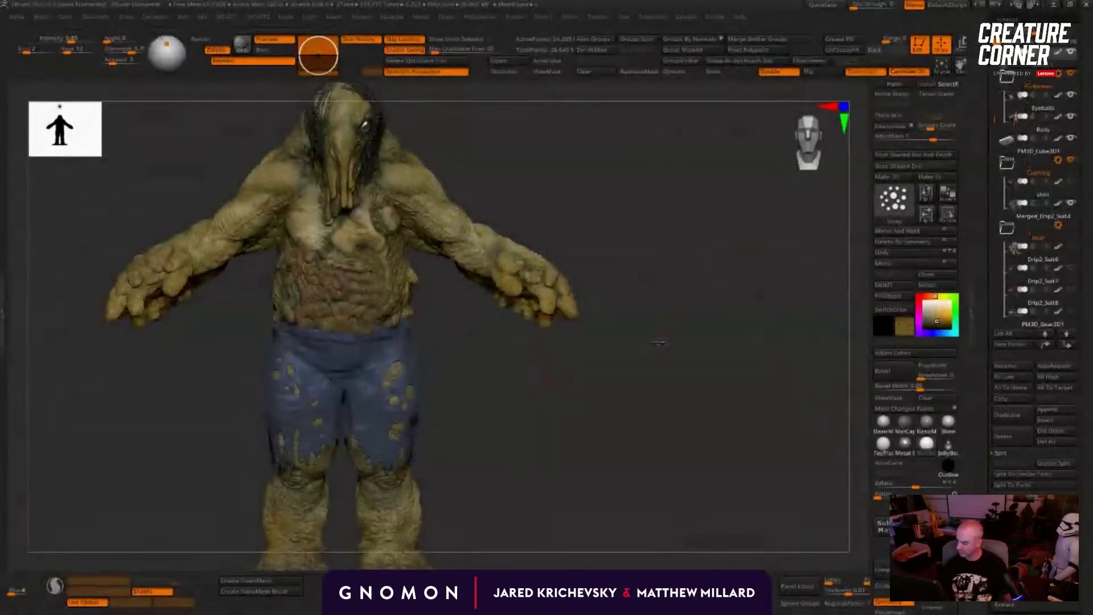
pyautogui.moveTo(658, 343); pyautogui.dragTo(729, 350)
pyautogui.keyDown('alt'); pyautogui.moveTo(431, 242); pyautogui.dragTo(650, 306); pyautogui.keyUp('alt')
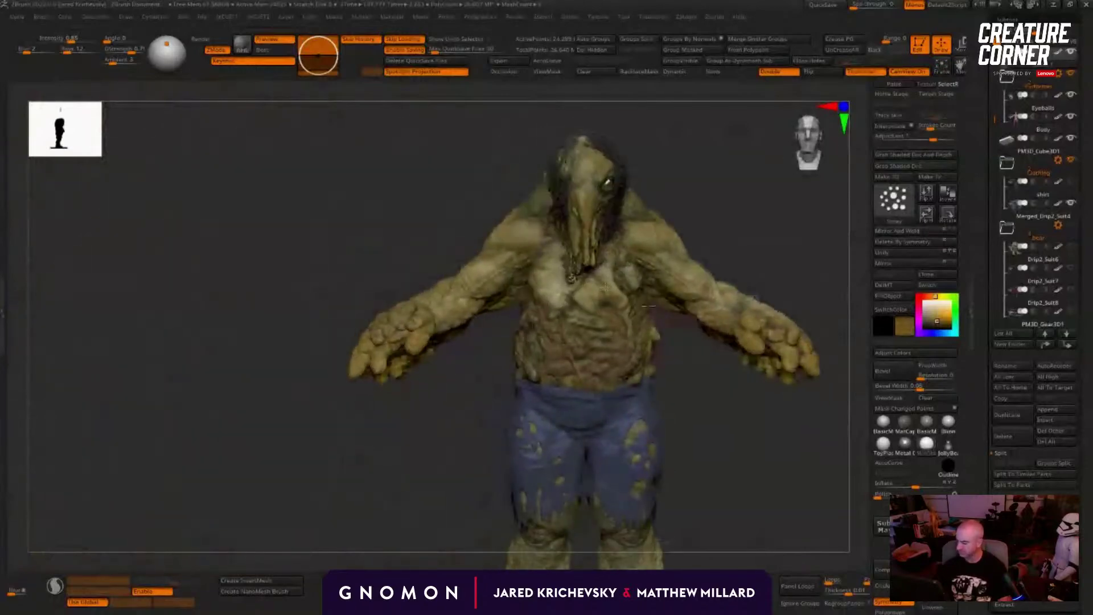
pyautogui.moveTo(747, 410); pyautogui.dragTo(574, 312)
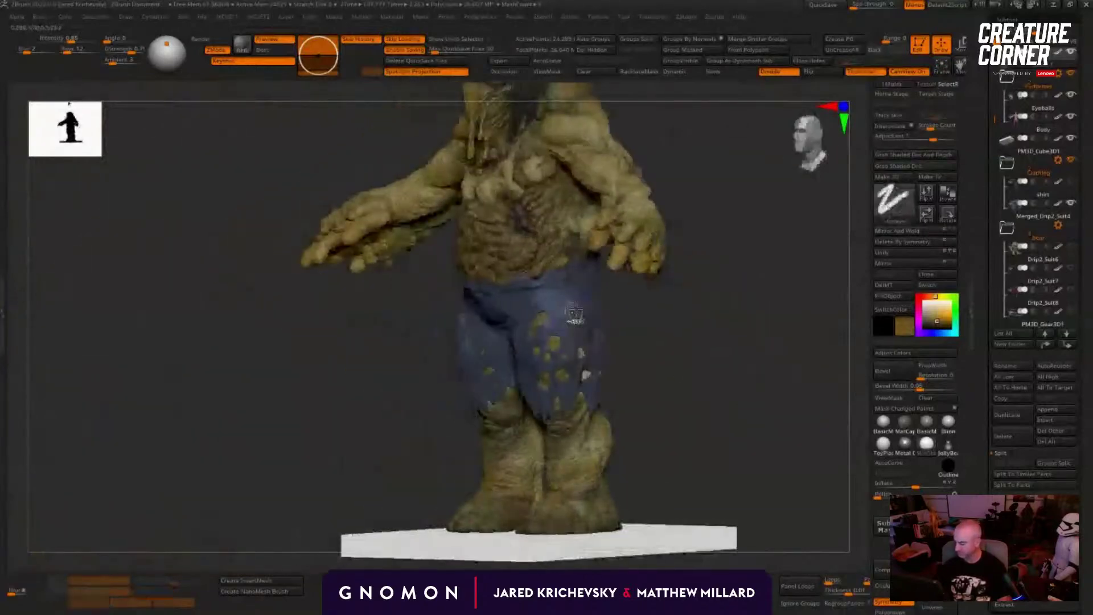
# Step: Switch to KeyShot and examine the updated creature render from the front, both sides and the back
pyautogui.moveTo(649, 323); pyautogui.dragTo(8, 130)
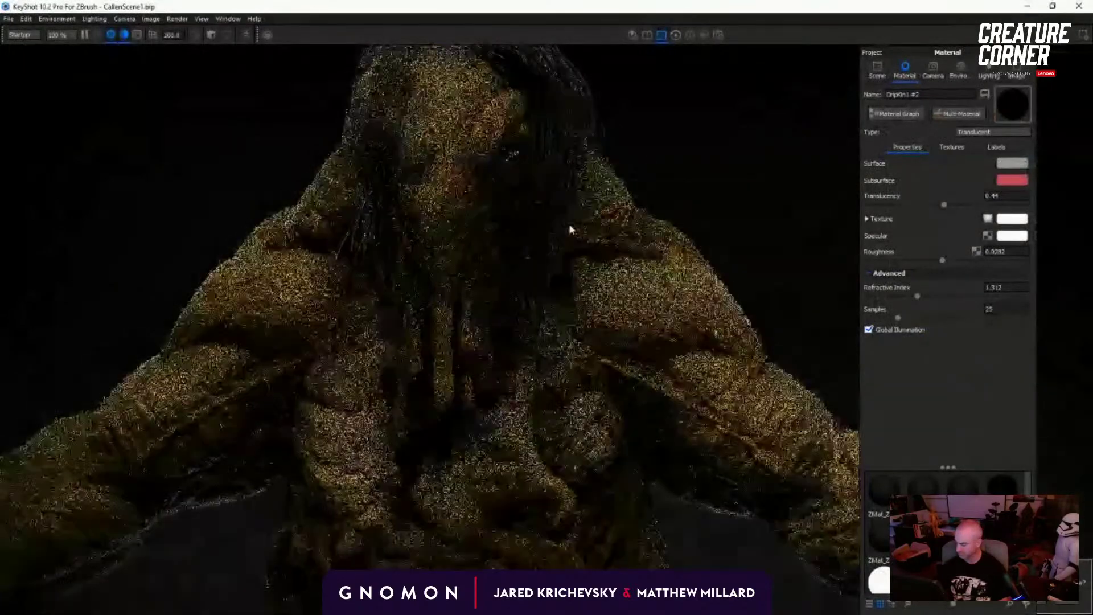
pyautogui.scroll(-5, 569, 223)
pyautogui.moveTo(520, 181); pyautogui.dragTo(532, 155)
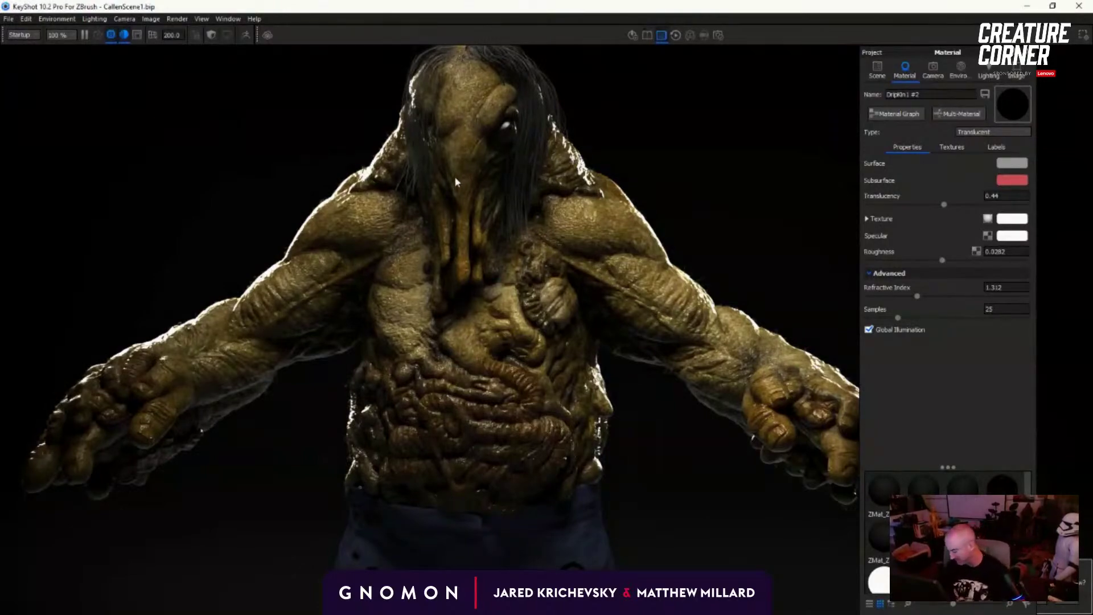
pyautogui.moveTo(364, 221); pyautogui.dragTo(495, 146)
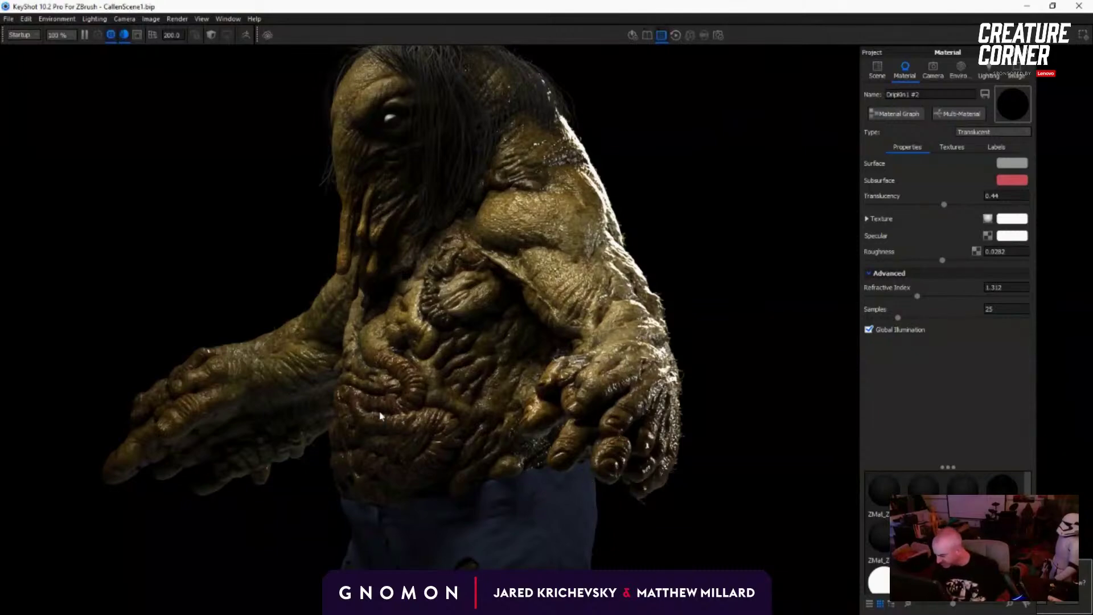
pyautogui.moveTo(322, 334); pyautogui.dragTo(126, 292)
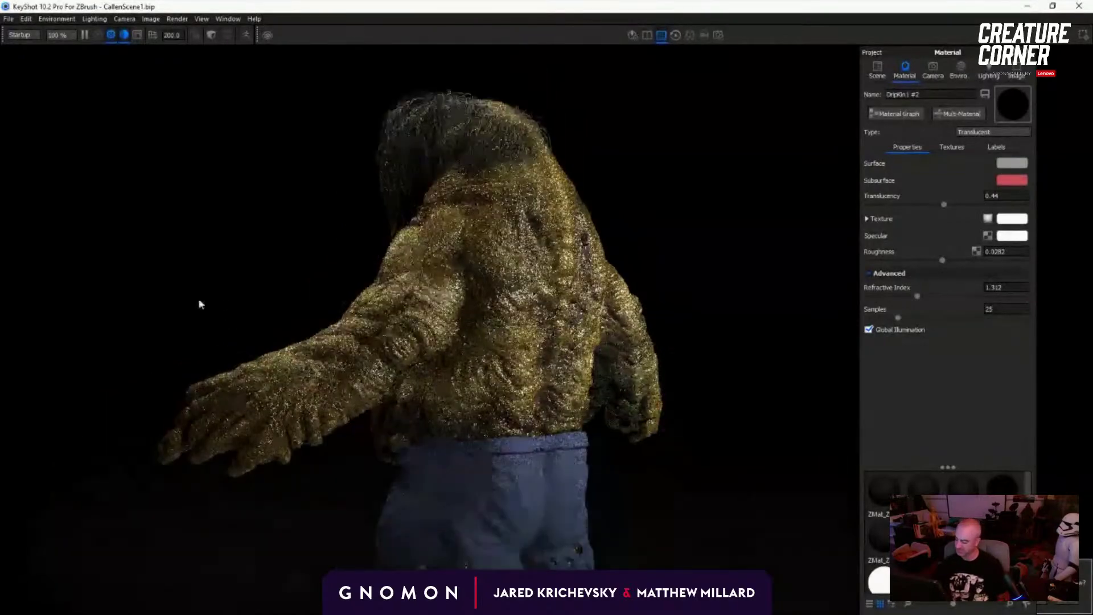
pyautogui.moveTo(200, 302); pyautogui.dragTo(793, 358)
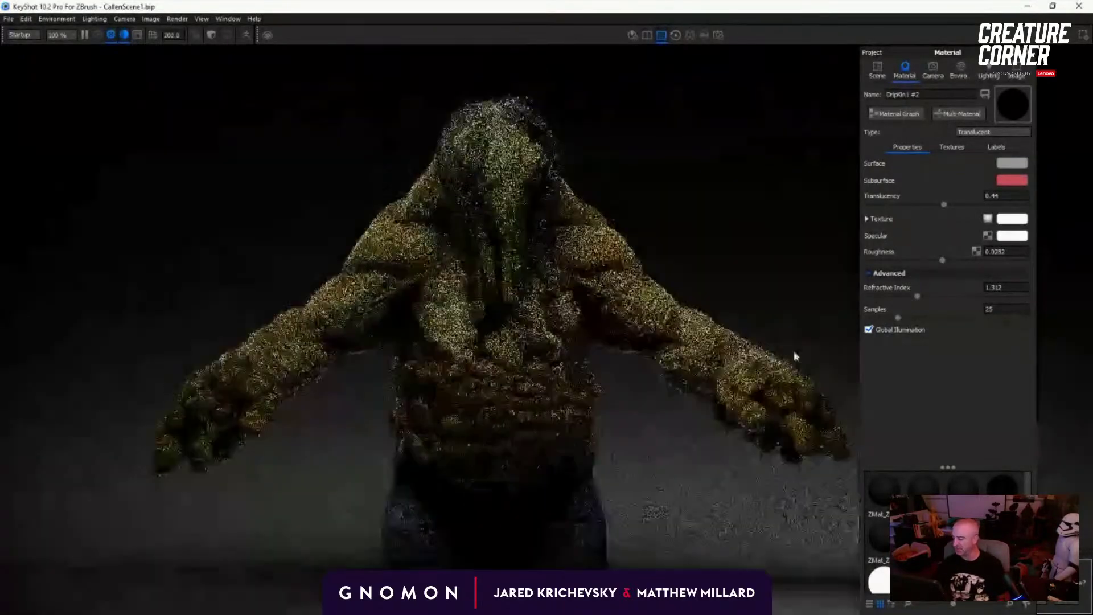
pyautogui.moveTo(708, 303); pyautogui.dragTo(712, 296)
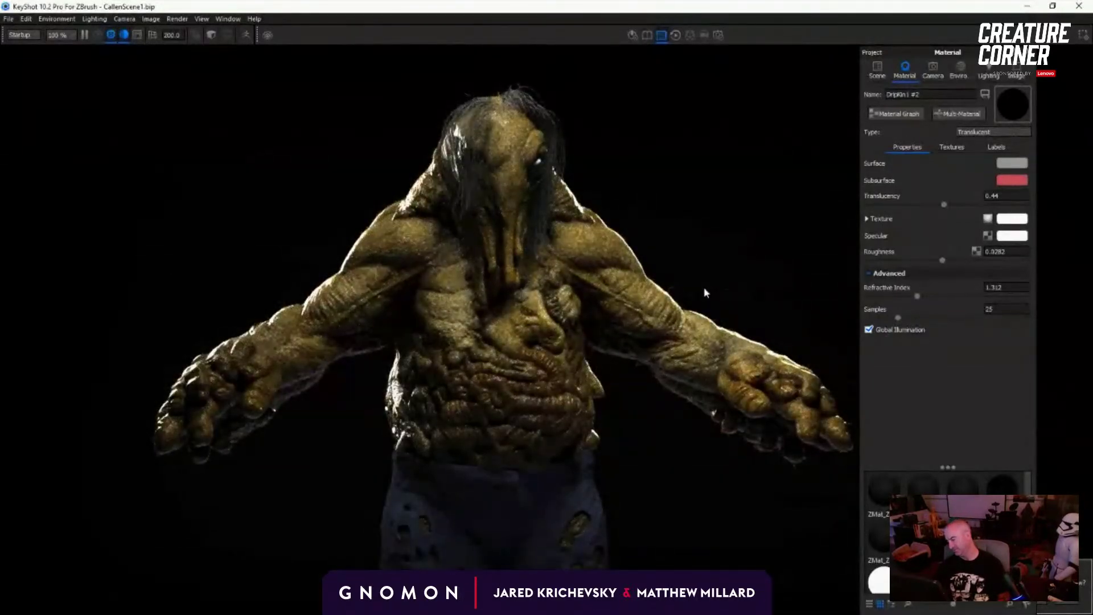
pyautogui.scroll(2, 559, 264)
pyautogui.moveTo(685, 262); pyautogui.dragTo(506, 320)
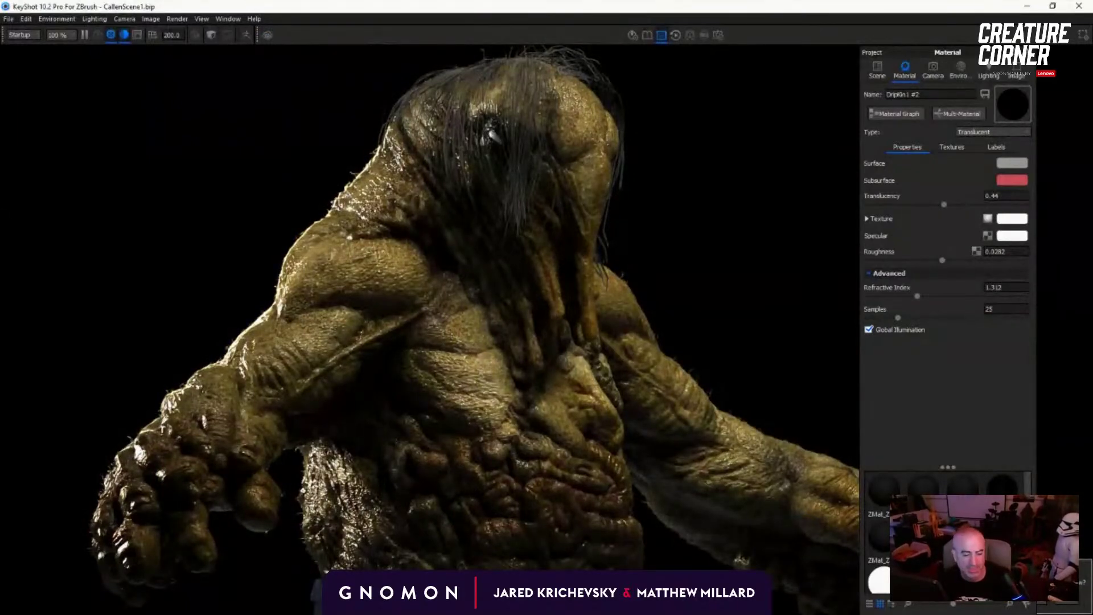
# Step: Switch back to ZBrush and touch up the skin color along the creature's upper arm with the current brown
pyautogui.hotkey('alt', 'Tab')
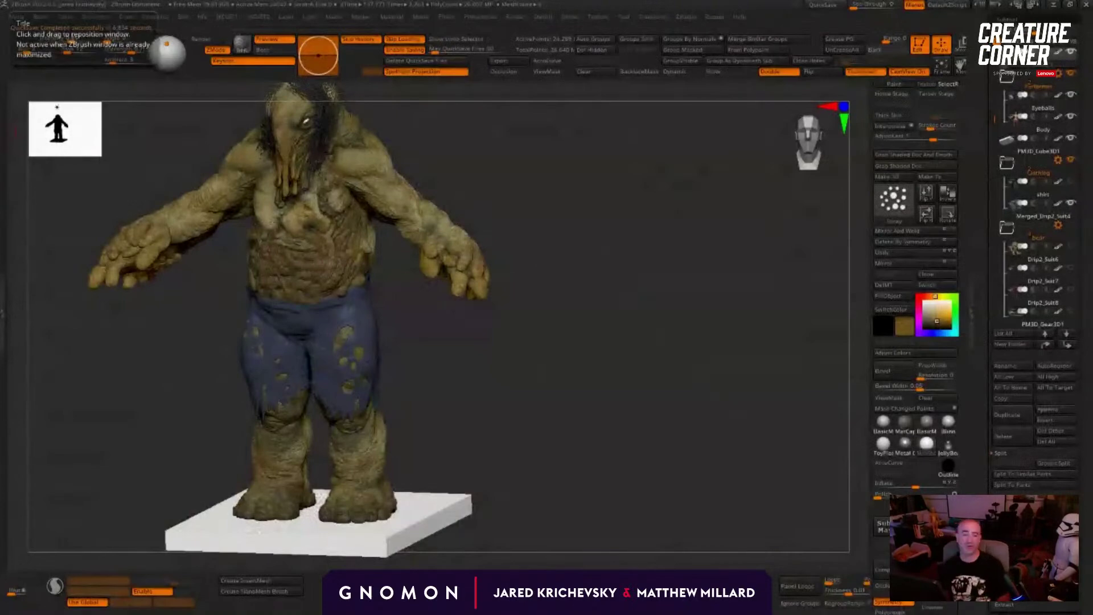
pyautogui.moveTo(482, 427); pyautogui.dragTo(481, 454)
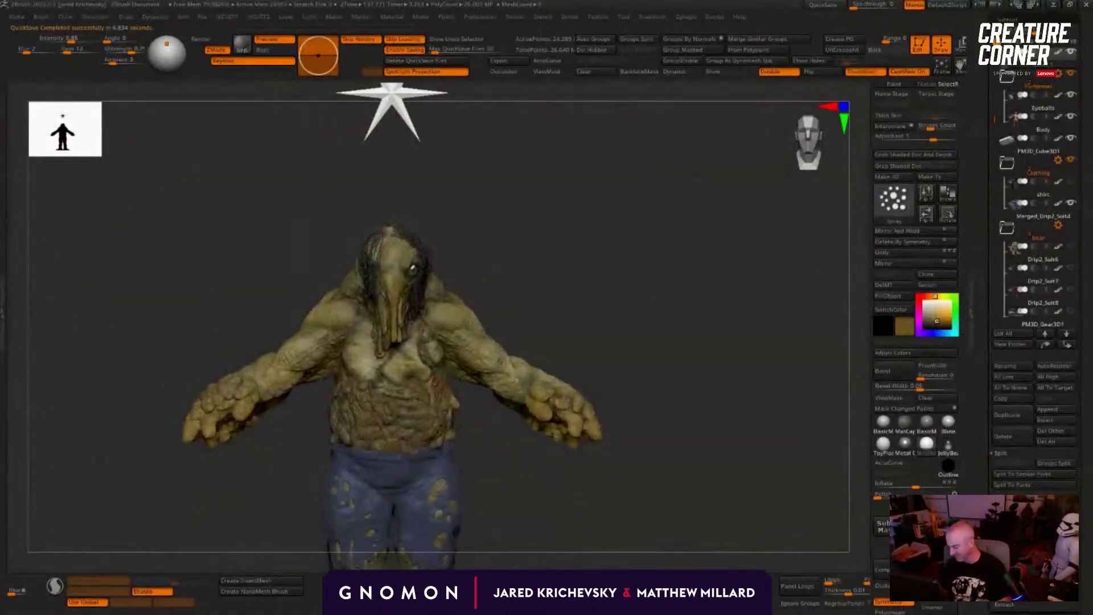
pyautogui.keyDown('alt'); pyautogui.moveTo(516, 457); pyautogui.dragTo(655, 456); pyautogui.keyUp('alt')
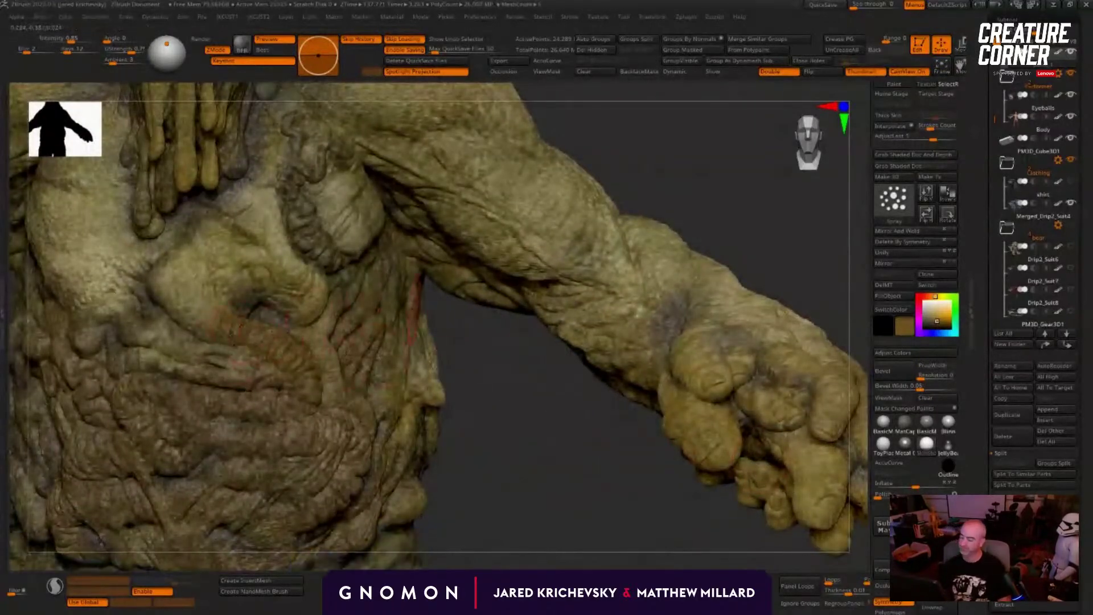
pyautogui.keyDown('alt'); pyautogui.moveTo(495, 348); pyautogui.dragTo(509, 409); pyautogui.keyUp('alt')
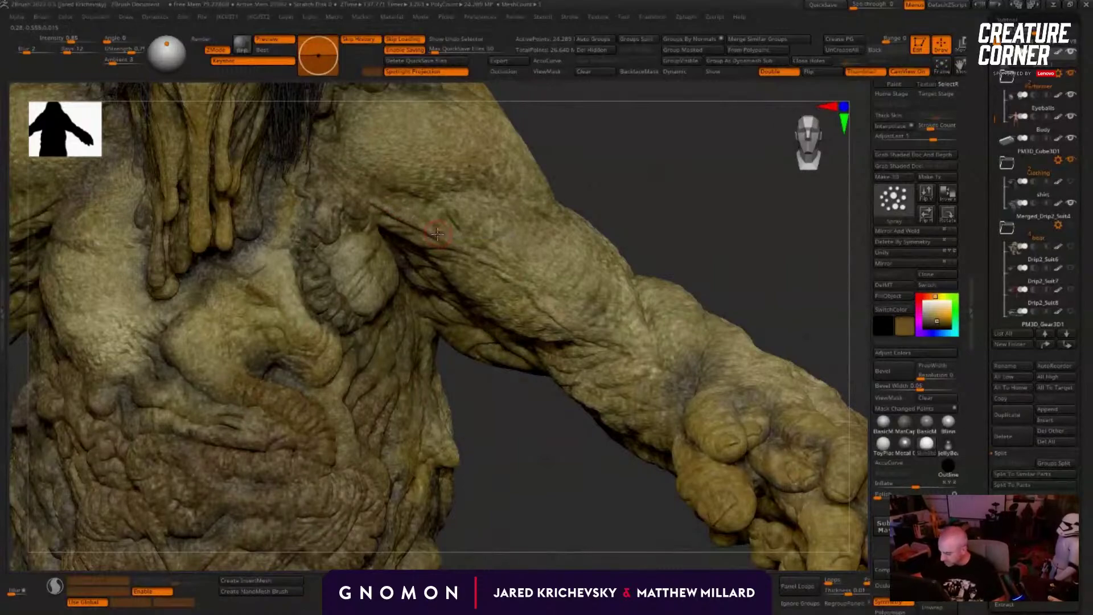
pyautogui.moveTo(442, 234)
pyautogui.mouseDown()
pyautogui.moveTo(538, 288)
pyautogui.moveTo(564, 319)
pyautogui.mouseUp()
pyautogui.keyDown('alt'); pyautogui.moveTo(544, 474); pyautogui.dragTo(422, 303); pyautogui.keyUp('alt')
# Step: Sample a greyish brown and an ochre from the skin and blend them over the shoulder and outer upper arm
pyautogui.press('c')
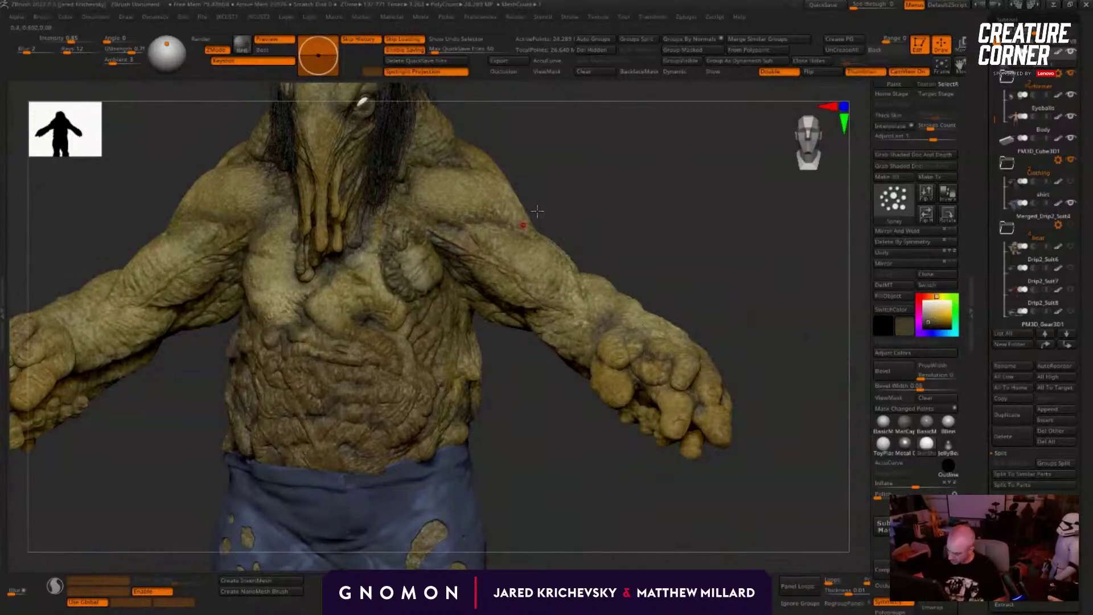
pyautogui.moveTo(515, 227)
pyautogui.mouseDown(button='right')
pyautogui.moveTo(572, 199)
pyautogui.moveTo(533, 220)
pyautogui.moveTo(577, 175)
pyautogui.mouseUp(button='right')
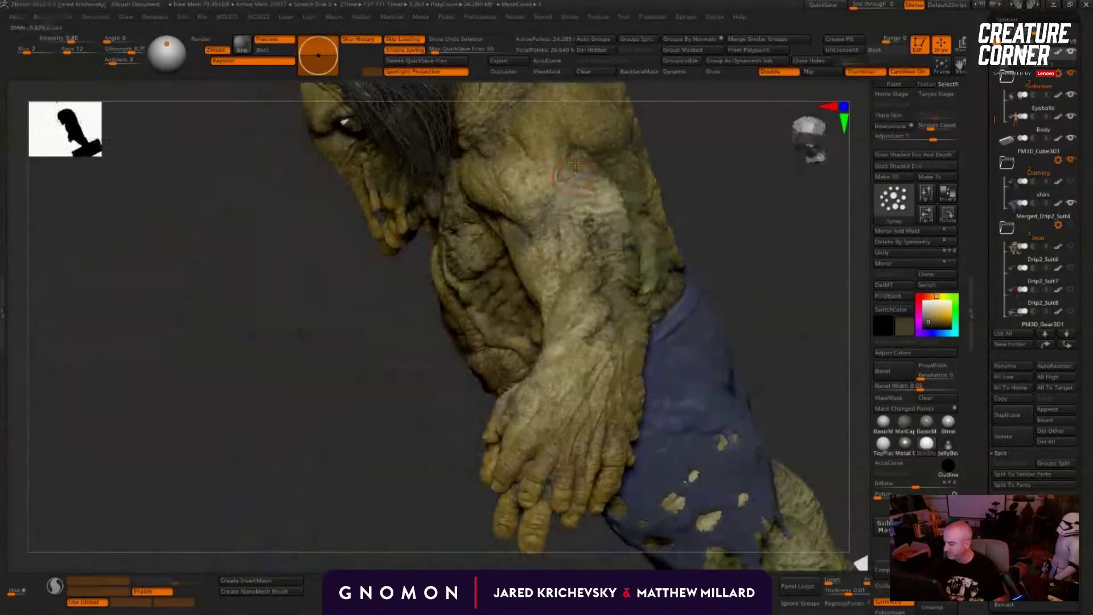
pyautogui.moveTo(572, 171); pyautogui.dragTo(560, 190)
pyautogui.press('c')
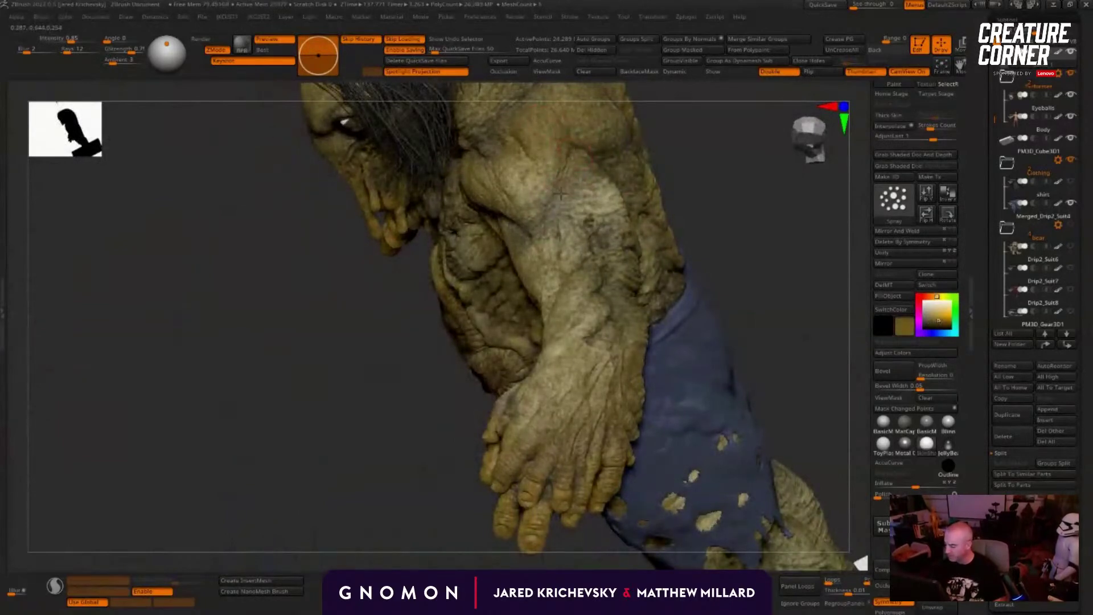
pyautogui.moveTo(557, 181); pyautogui.dragTo(593, 191, button='right')
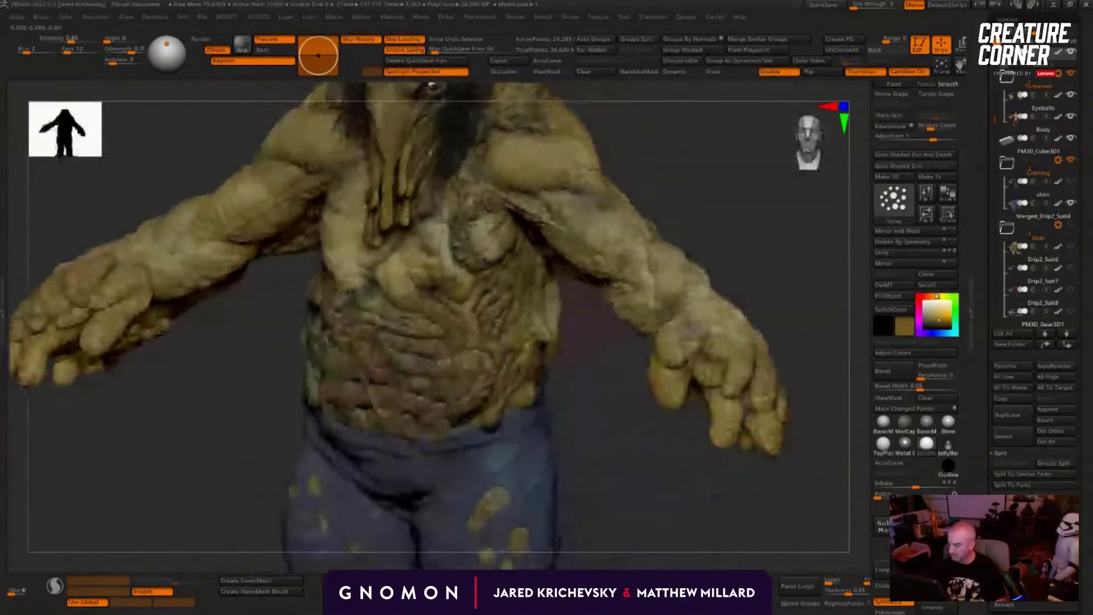
pyautogui.moveTo(709, 153)
pyautogui.mouseDown(button='right')
pyautogui.moveTo(456, 216)
pyautogui.moveTo(282, 281)
pyautogui.moveTo(319, 274)
pyautogui.moveTo(346, 309)
pyautogui.mouseUp(button='right')
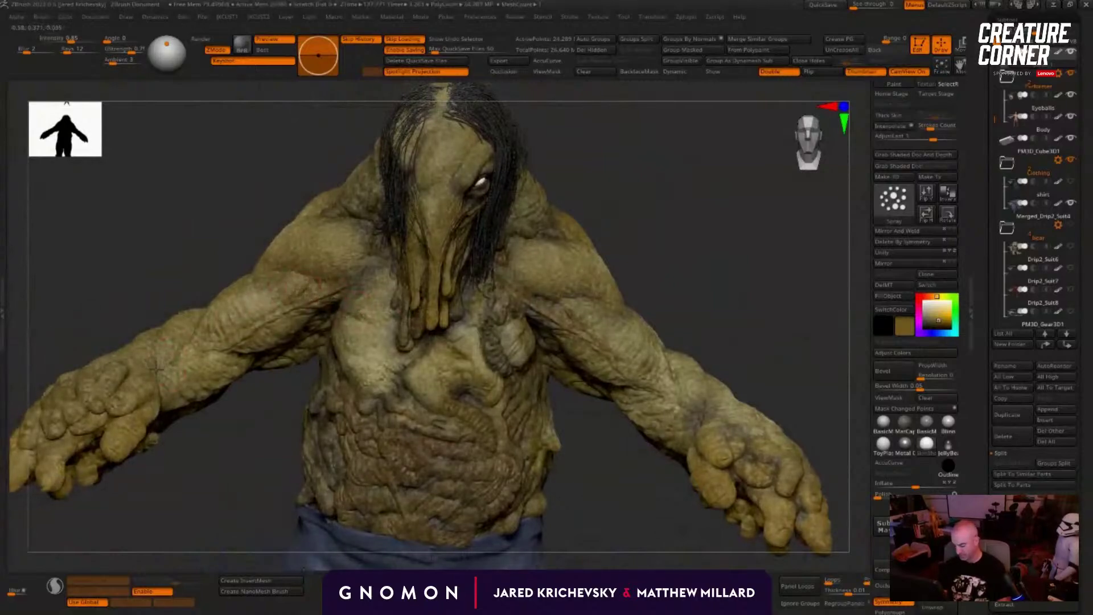
# Step: Sample a dark brown from the skin, adjust the brush size, and darken the creases between the belly folds
pyautogui.moveTo(156, 503)
pyautogui.keyDown('alt'); pyautogui.mouseDown(button='right')
pyautogui.moveTo(224, 420)
pyautogui.moveTo(202, 403)
pyautogui.moveTo(249, 456)
pyautogui.moveTo(273, 452)
pyautogui.mouseUp(button='right'); pyautogui.keyUp('alt')
pyautogui.press('c')
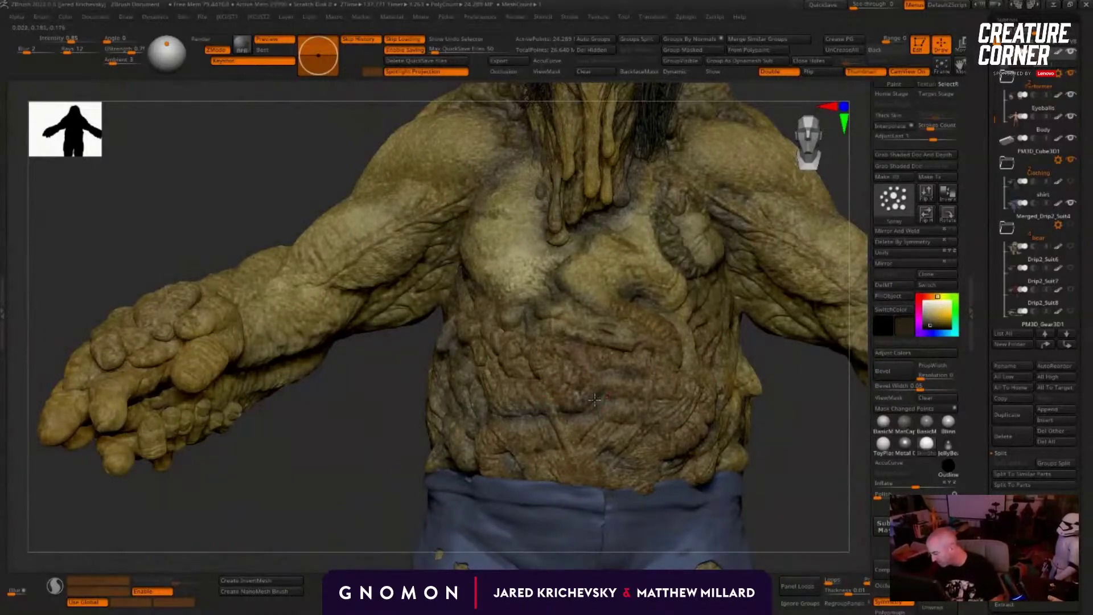
pyautogui.press('space')
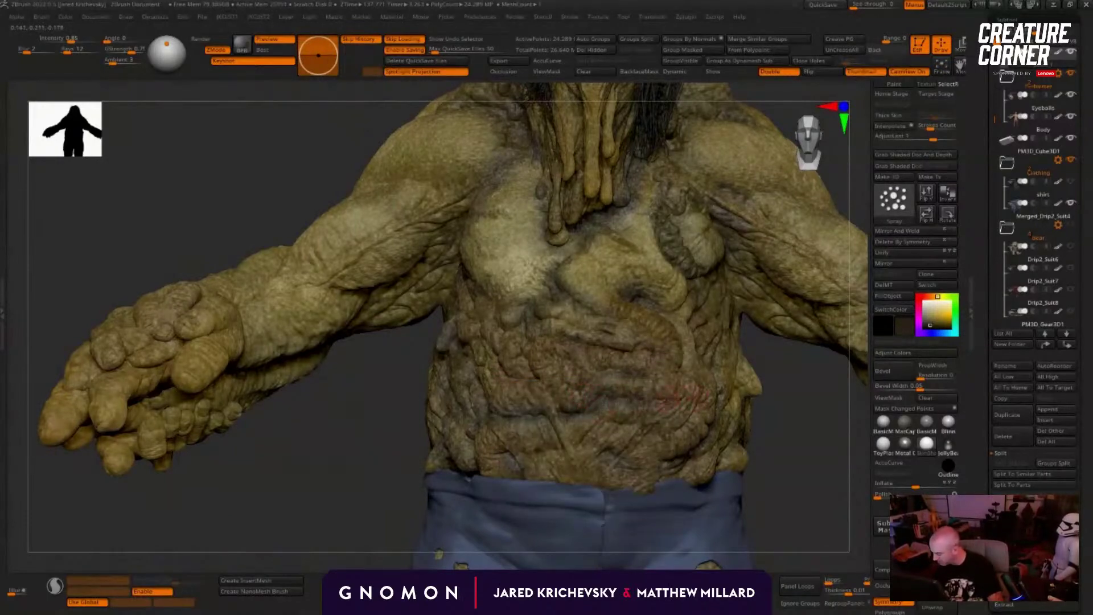
pyautogui.press('s')
pyautogui.press('s')
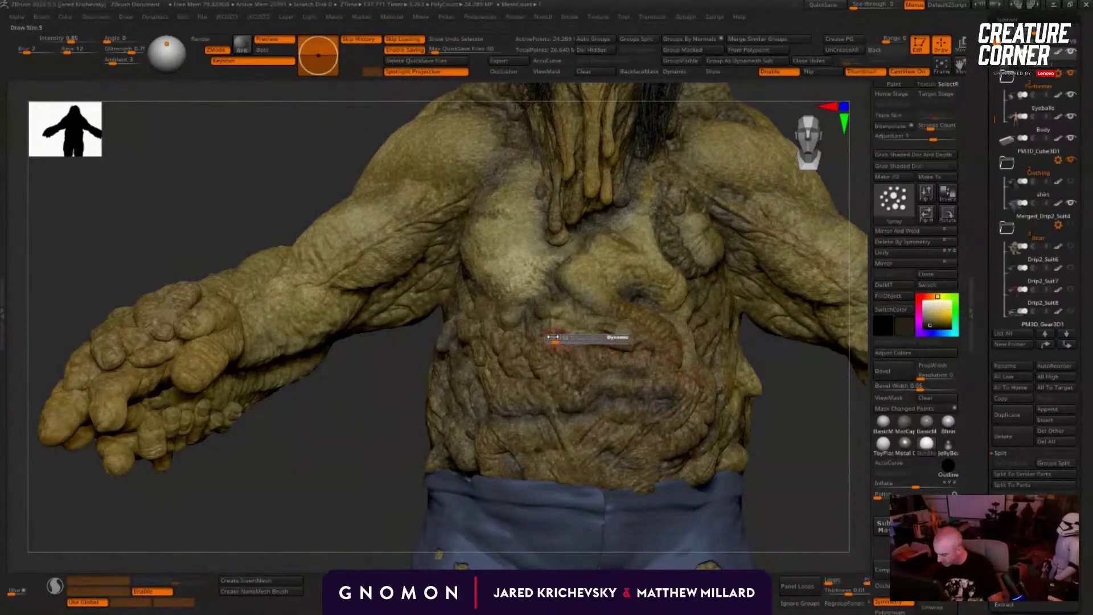
pyautogui.moveTo(531, 345)
pyautogui.mouseDown()
pyautogui.moveTo(523, 357)
pyautogui.moveTo(536, 378)
pyautogui.mouseUp()
pyautogui.moveTo(415, 486); pyautogui.dragTo(398, 487)
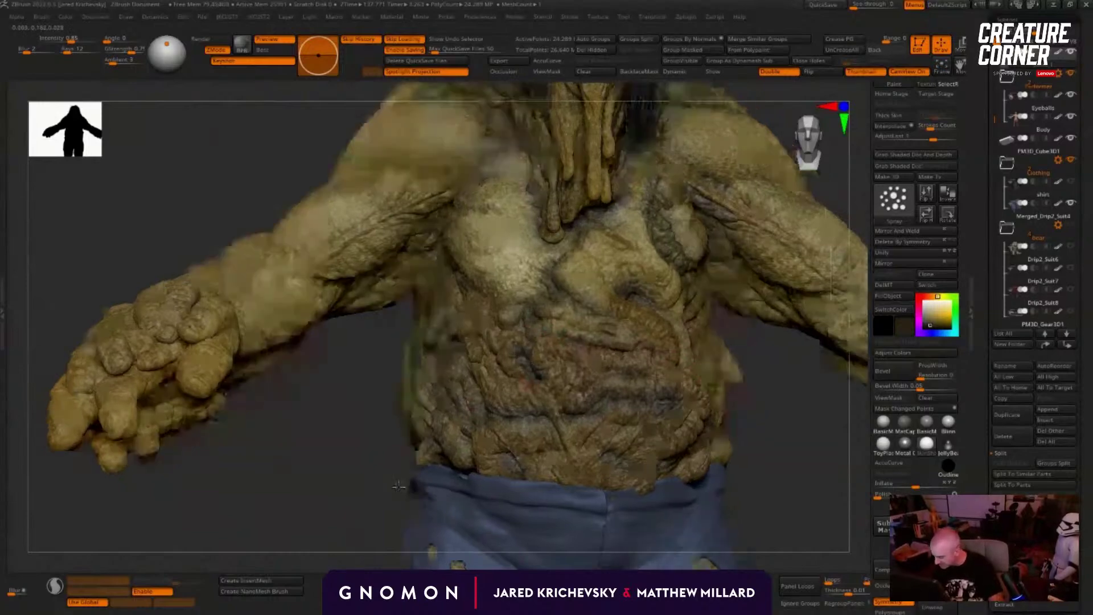
# Step: Shade the wrinkles and recesses along the side of the torso with the dark brown
pyautogui.moveTo(398, 486); pyautogui.dragTo(515, 337, button='right')
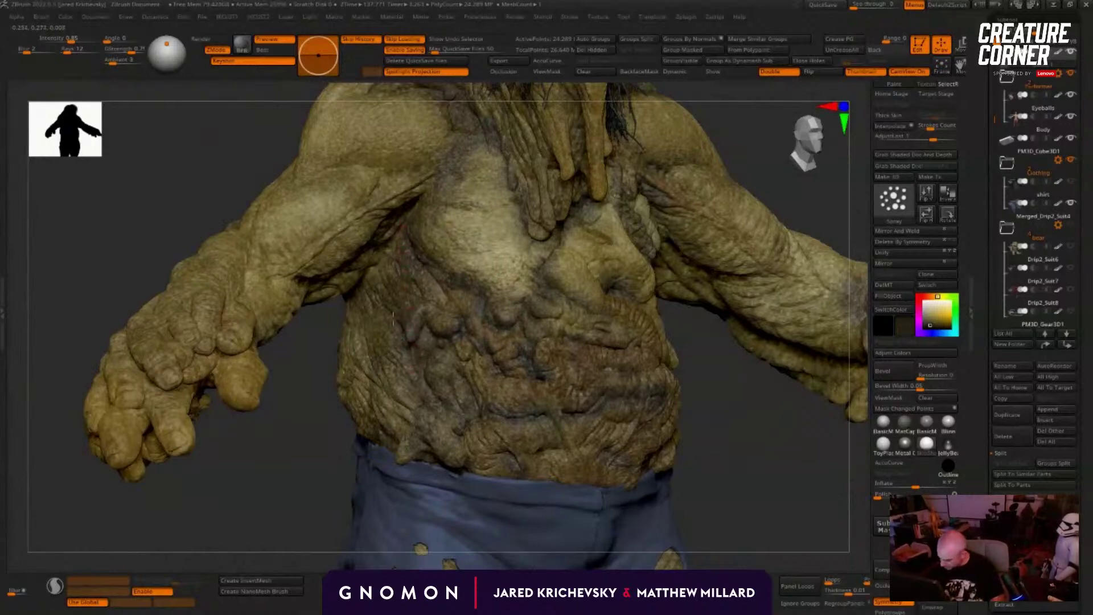
pyautogui.moveTo(359, 336); pyautogui.dragTo(349, 321, button='right')
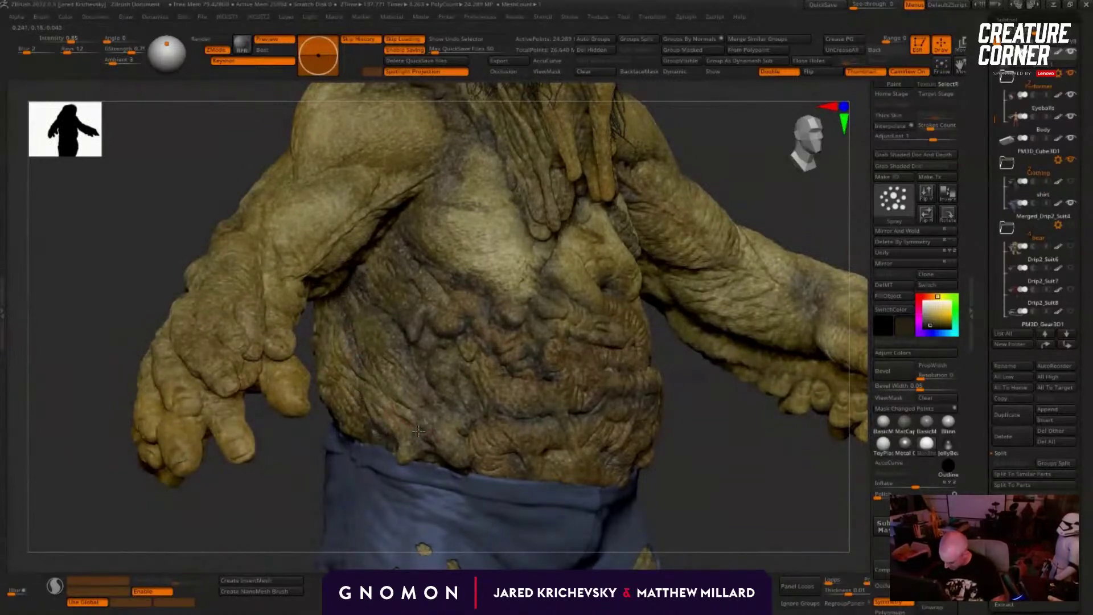
pyautogui.moveTo(418, 431)
pyautogui.mouseDown()
pyautogui.moveTo(372, 394)
pyautogui.moveTo(371, 376)
pyautogui.mouseUp()
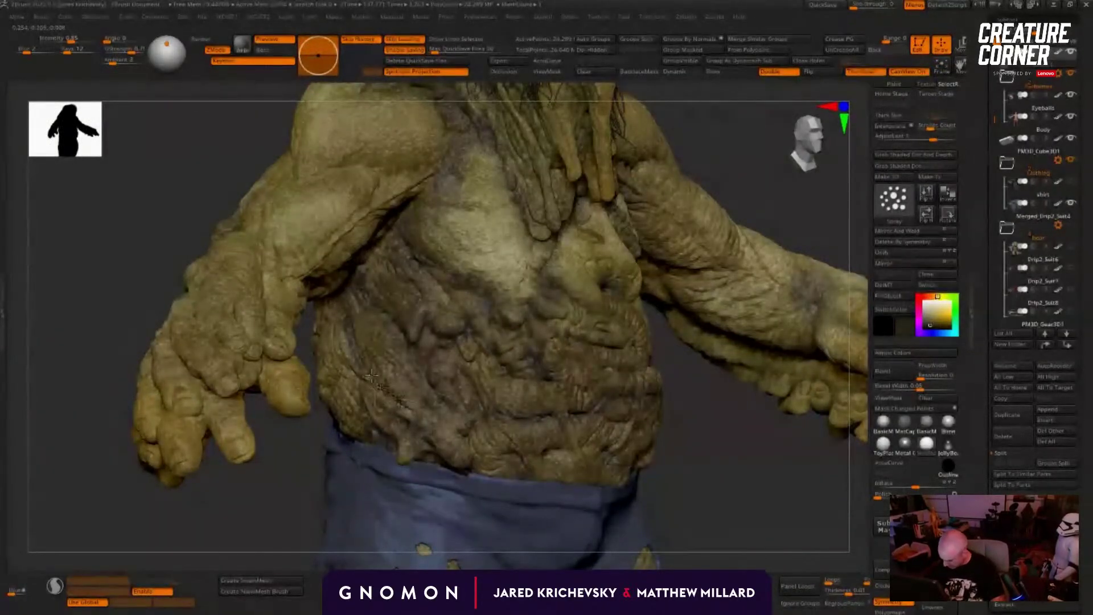
pyautogui.moveTo(301, 513)
pyautogui.keyDown('ctrl'); pyautogui.mouseDown(button='right')
pyautogui.moveTo(319, 473)
pyautogui.moveTo(285, 473)
pyautogui.mouseUp(button='right'); pyautogui.keyUp('ctrl')
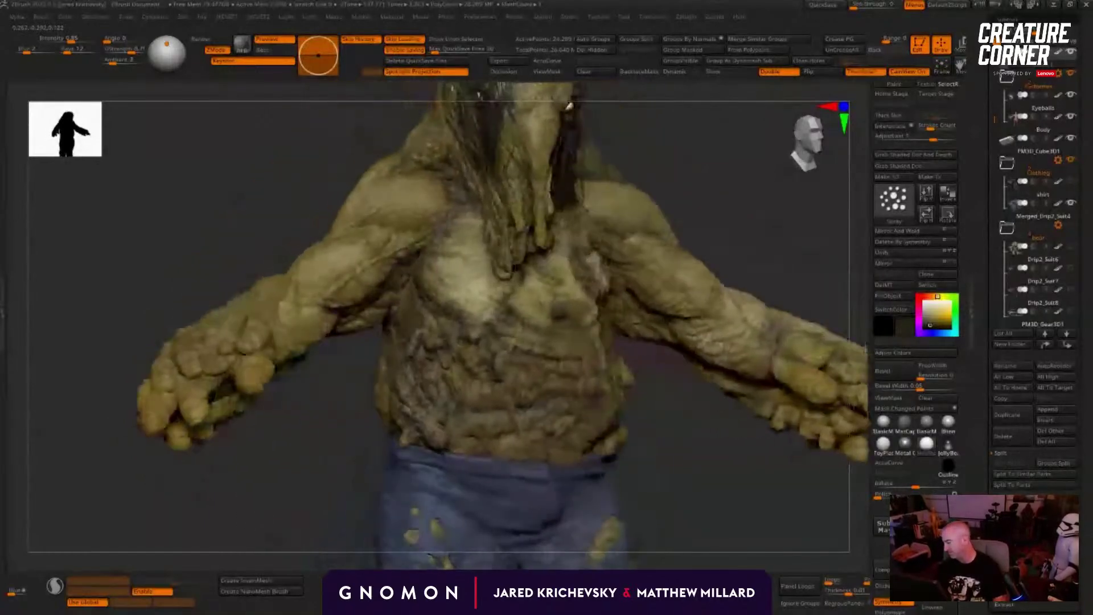
pyautogui.moveTo(866, 349); pyautogui.dragTo(757, 370)
# Step: Sample lighter skin tones from the chest and blend them over the pale patch above the belly folds
pyautogui.keyDown('alt'); pyautogui.moveTo(245, 501); pyautogui.dragTo(245, 561); pyautogui.keyUp('alt')
pyautogui.press('c')
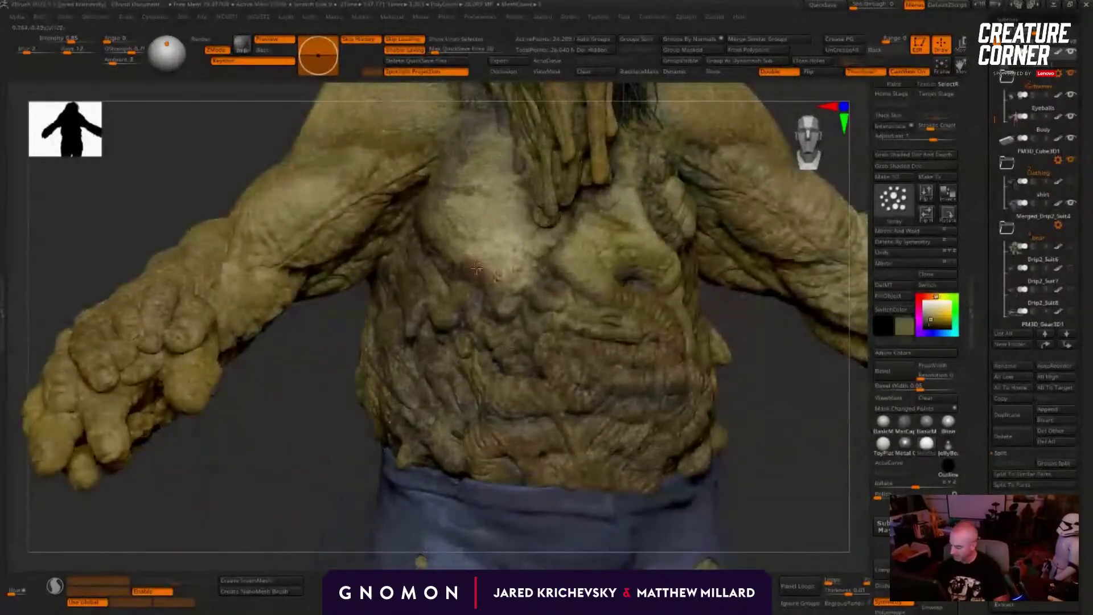
pyautogui.moveTo(477, 268)
pyautogui.mouseDown()
pyautogui.moveTo(509, 276)
pyautogui.moveTo(518, 259)
pyautogui.moveTo(464, 238)
pyautogui.mouseUp()
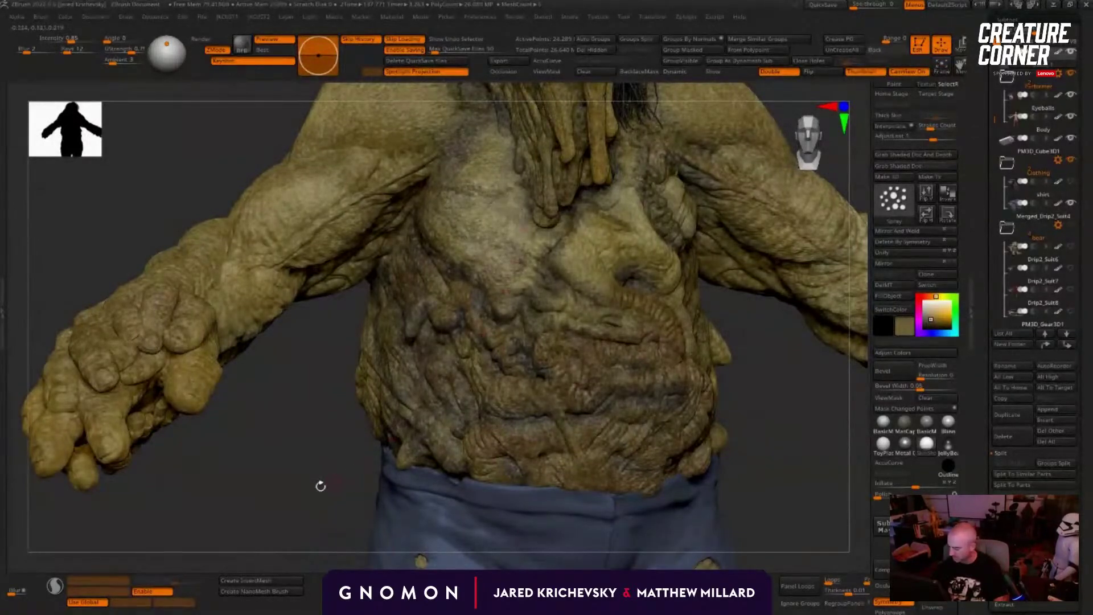
pyautogui.keyDown('alt'); pyautogui.moveTo(320, 486); pyautogui.dragTo(203, 497); pyautogui.keyUp('alt')
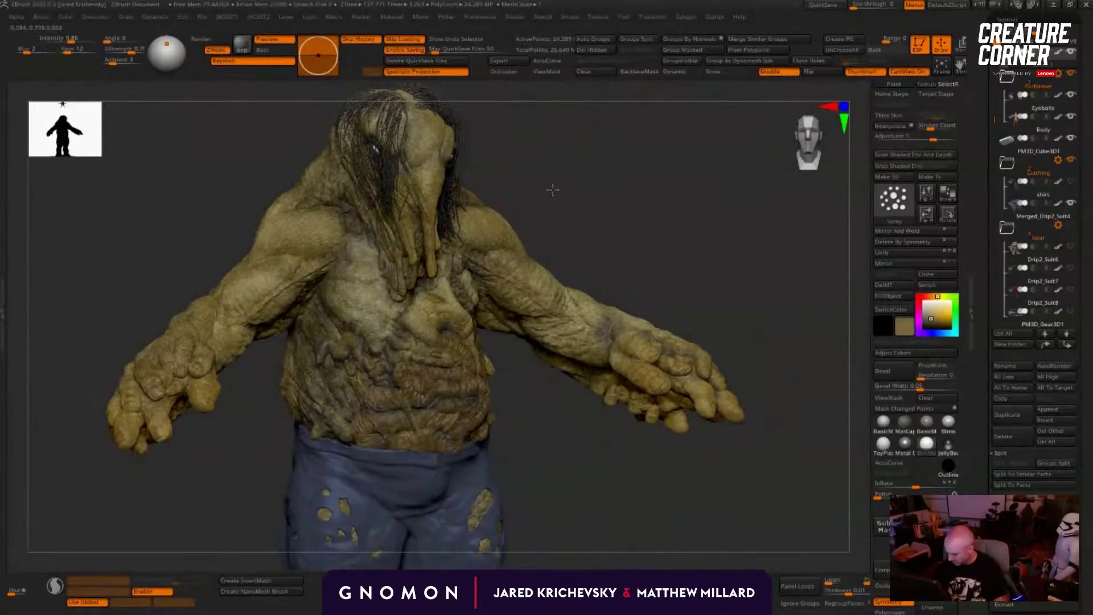
# Step: Sample further tan tones from the skin and touch up the chest and the area beside the trunk tendrils
pyautogui.moveTo(553, 190); pyautogui.dragTo(362, 255)
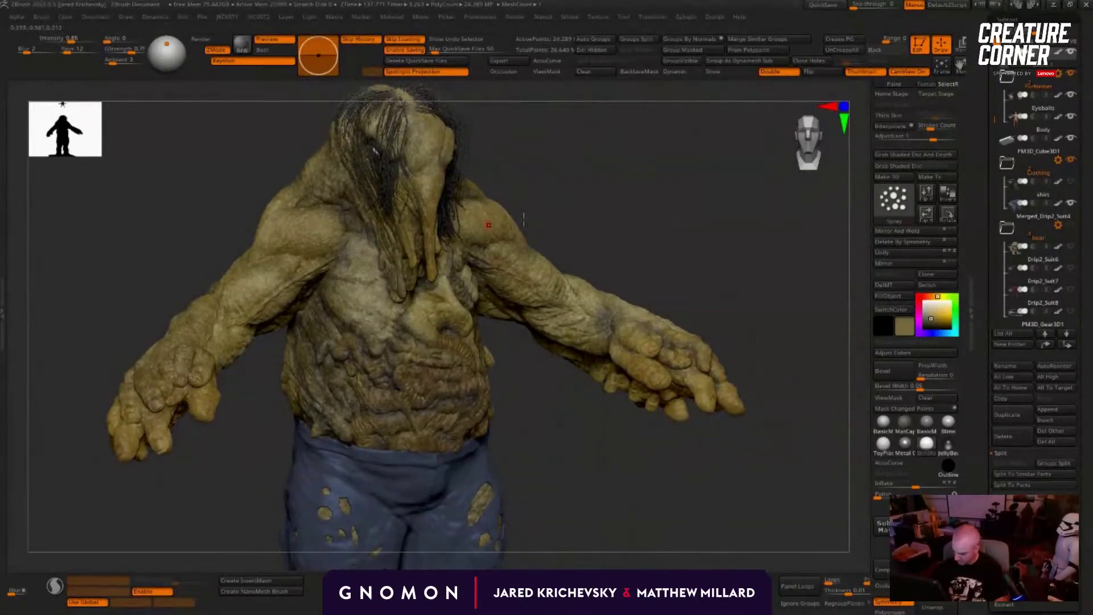
pyautogui.moveTo(562, 210); pyautogui.dragTo(360, 263)
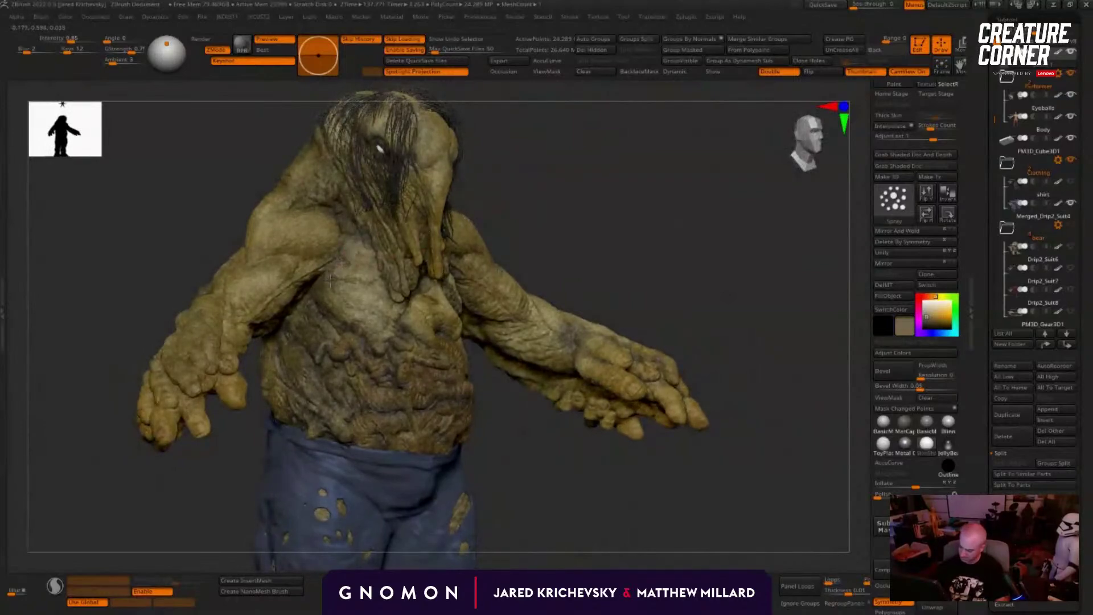
pyautogui.press('c')
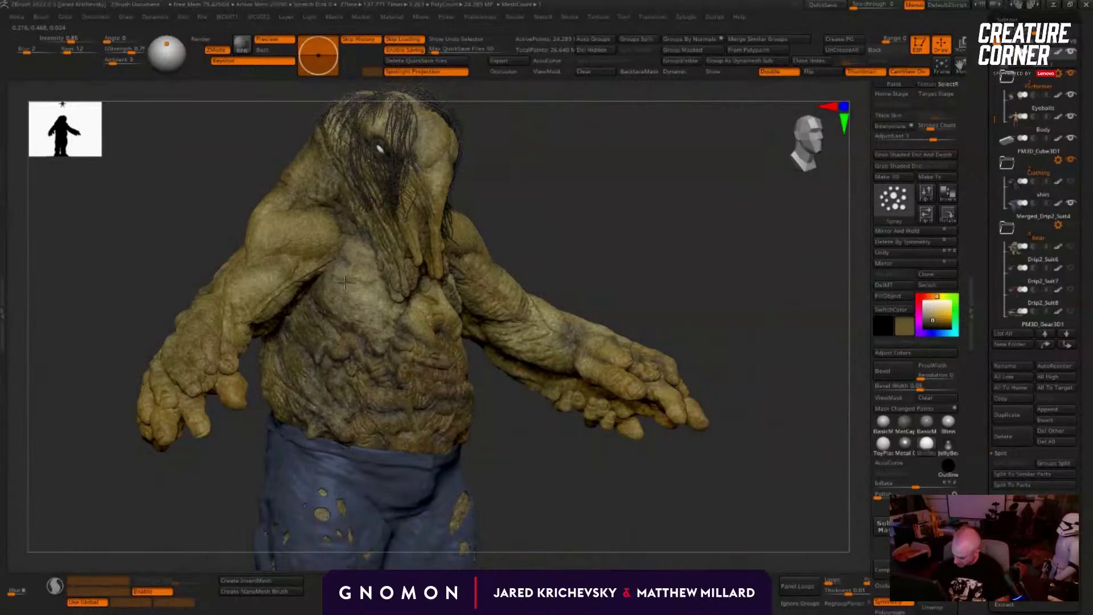
pyautogui.moveTo(585, 193); pyautogui.dragTo(557, 201)
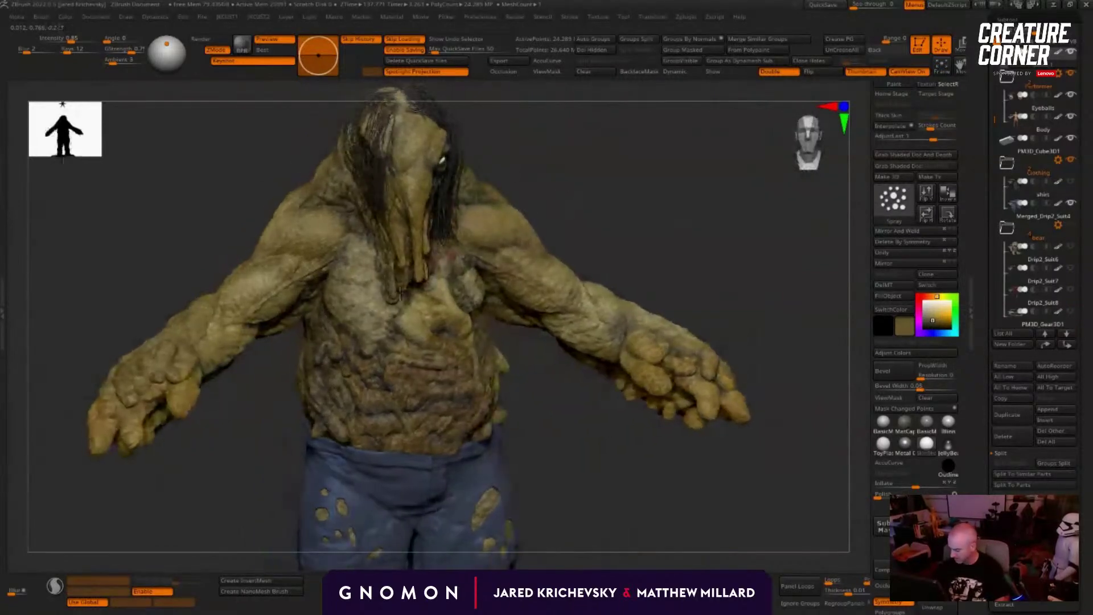
pyautogui.press('c')
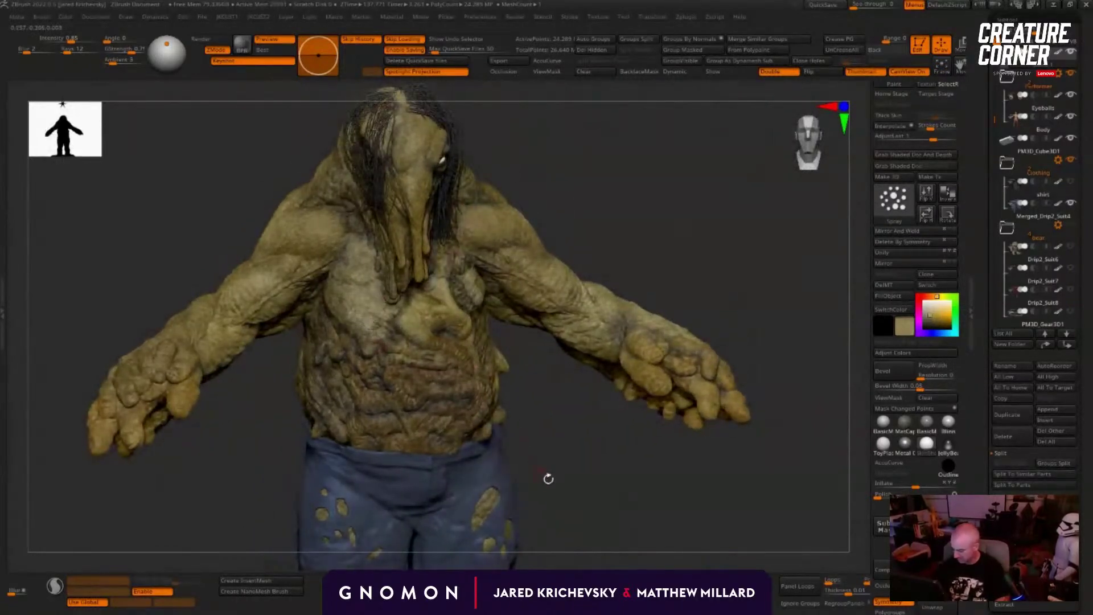
# Step: Sample a dark reddish brown from the belly and tint the folds in the middle of the belly with it
pyautogui.keyDown('alt'); pyautogui.moveTo(548, 479); pyautogui.dragTo(589, 495); pyautogui.keyUp('alt')
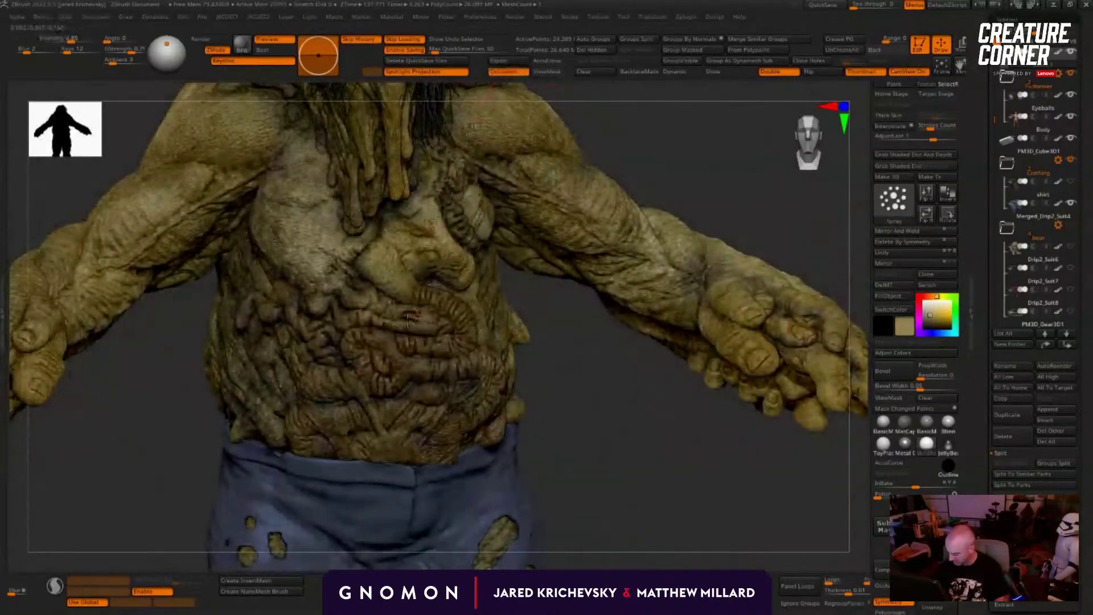
pyautogui.press('c')
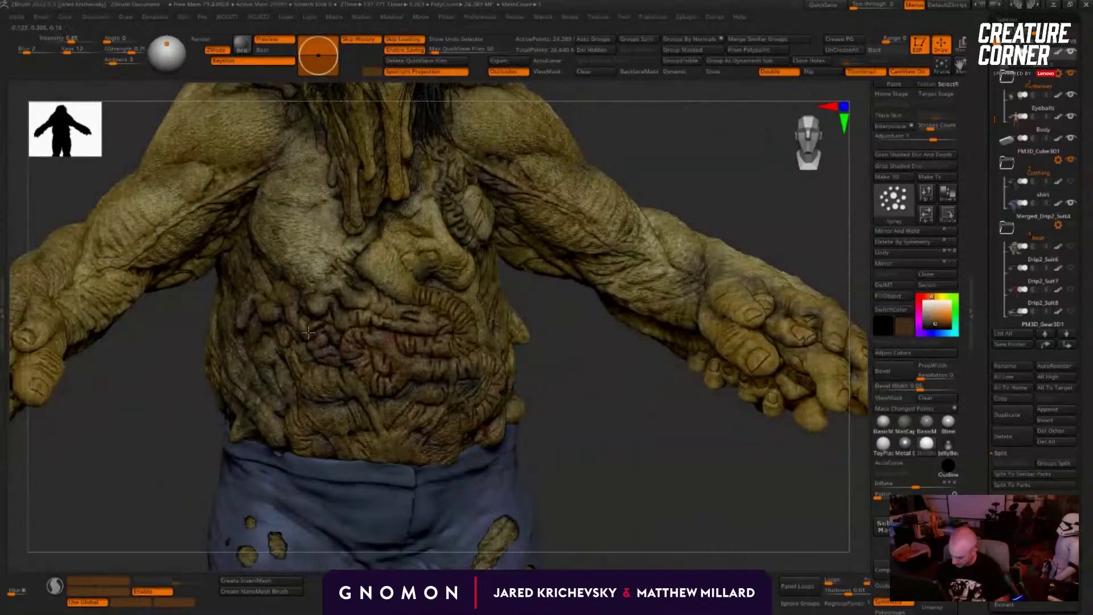
pyautogui.moveTo(556, 370); pyautogui.dragTo(536, 371)
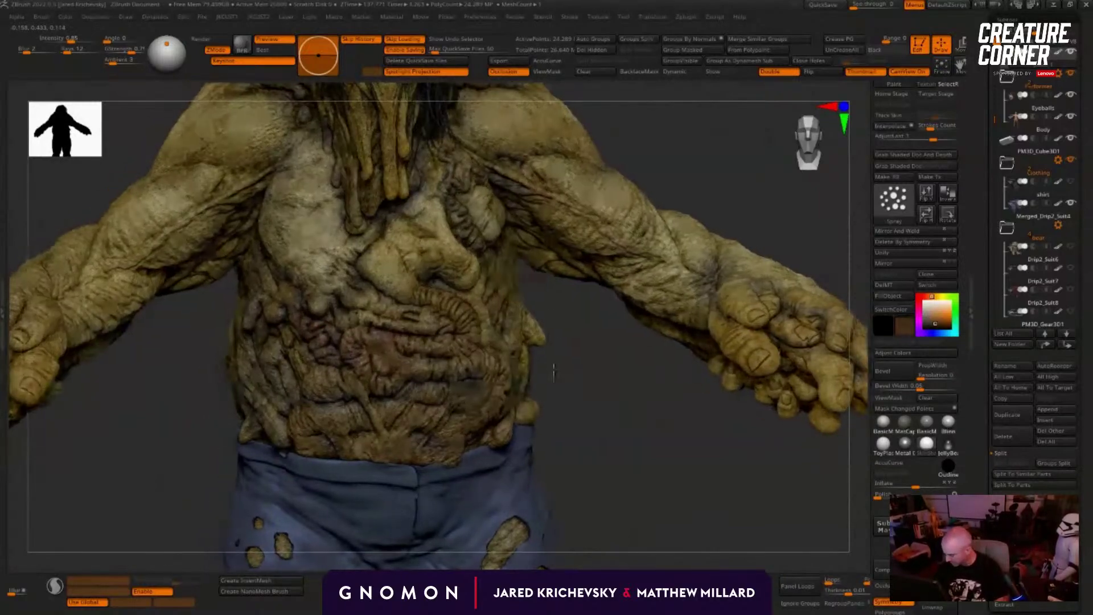
pyautogui.moveTo(436, 416); pyautogui.dragTo(422, 410)
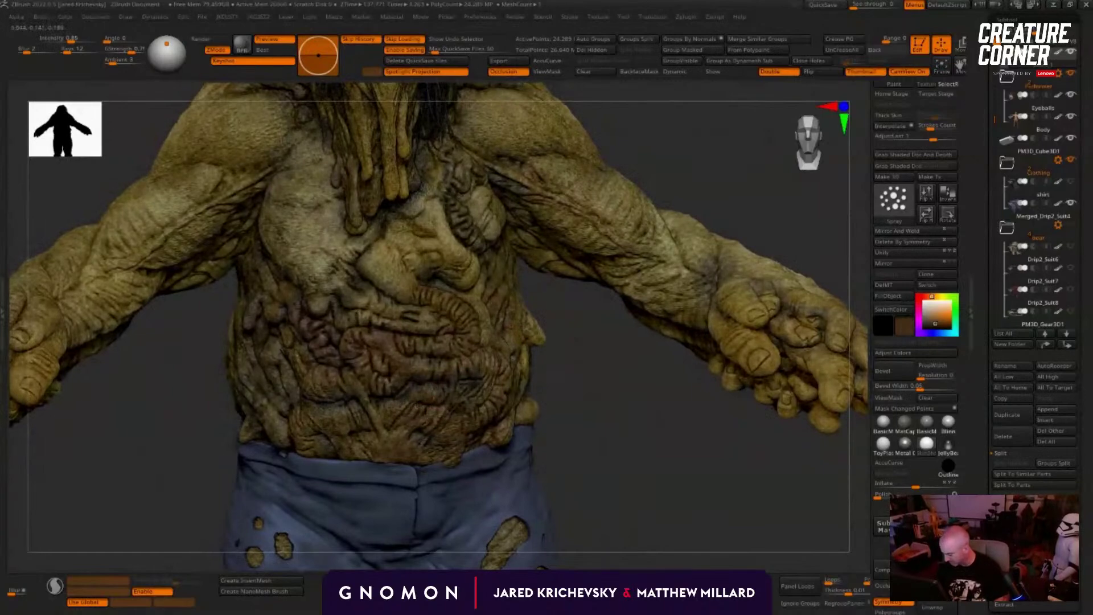
pyautogui.moveTo(592, 434)
pyautogui.mouseDown()
pyautogui.moveTo(478, 422)
pyautogui.moveTo(497, 406)
pyautogui.moveTo(479, 367)
pyautogui.moveTo(421, 348)
pyautogui.mouseUp()
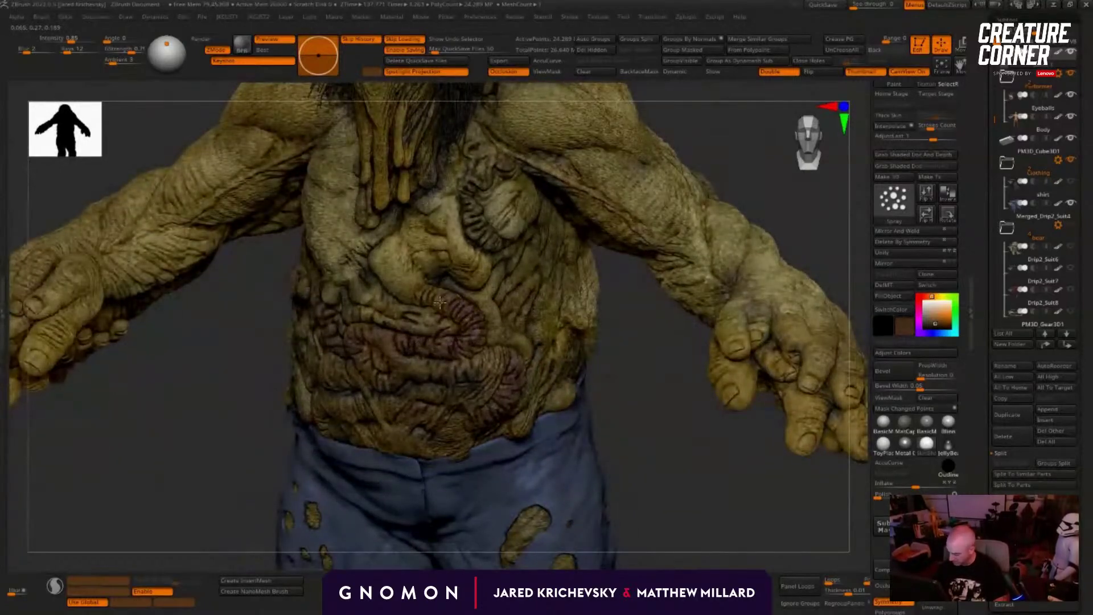
# Step: Continue the reddish-brown tint along the coiled folds at the side of the belly and on the chest
pyautogui.moveTo(605, 326); pyautogui.dragTo(483, 256)
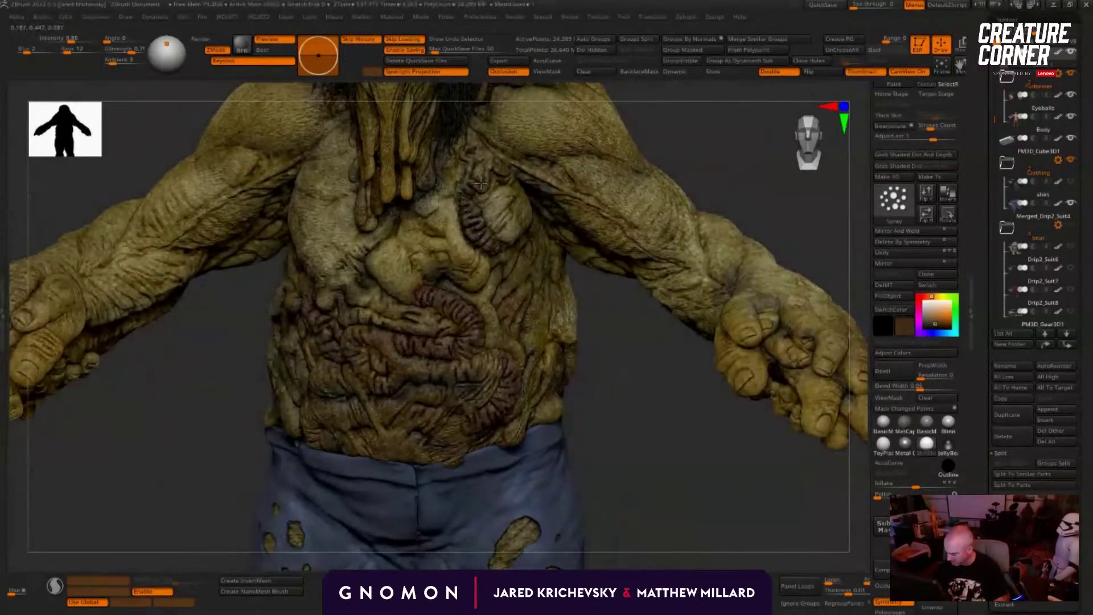
pyautogui.moveTo(595, 344); pyautogui.dragTo(506, 262)
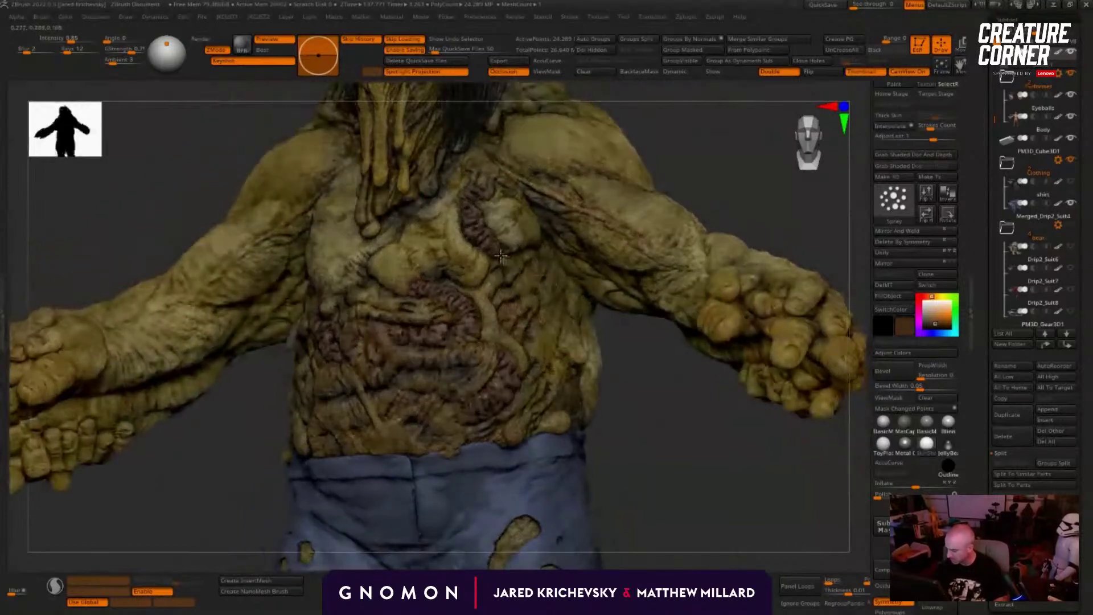
pyautogui.moveTo(621, 411); pyautogui.dragTo(695, 406)
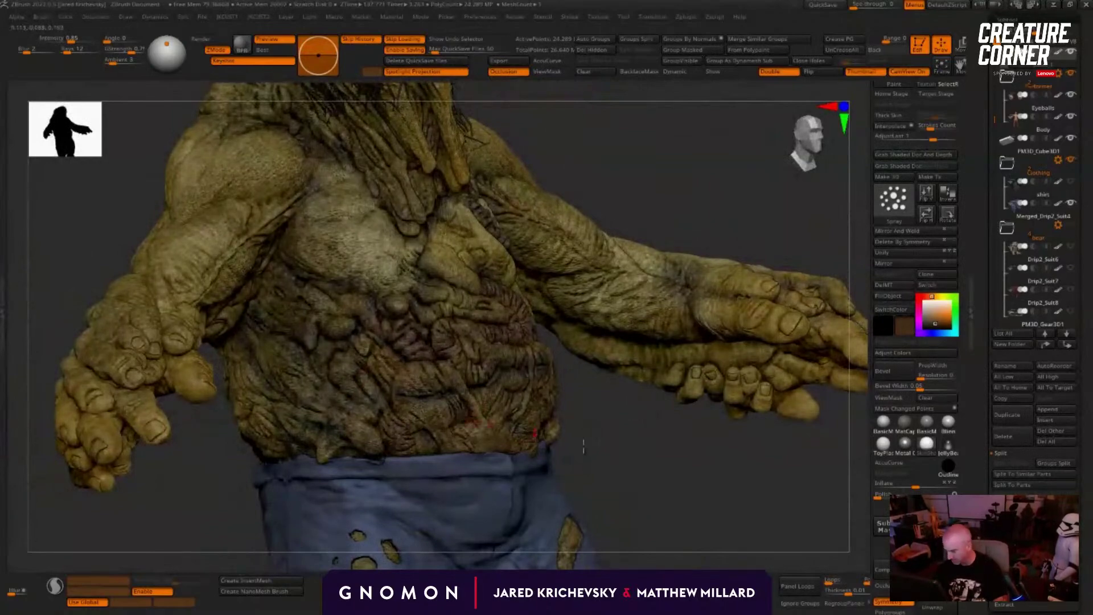
pyautogui.keyDown('alt'); pyautogui.moveTo(655, 484); pyautogui.dragTo(655, 415); pyautogui.keyUp('alt')
pyautogui.moveTo(697, 501); pyautogui.dragTo(641, 505)
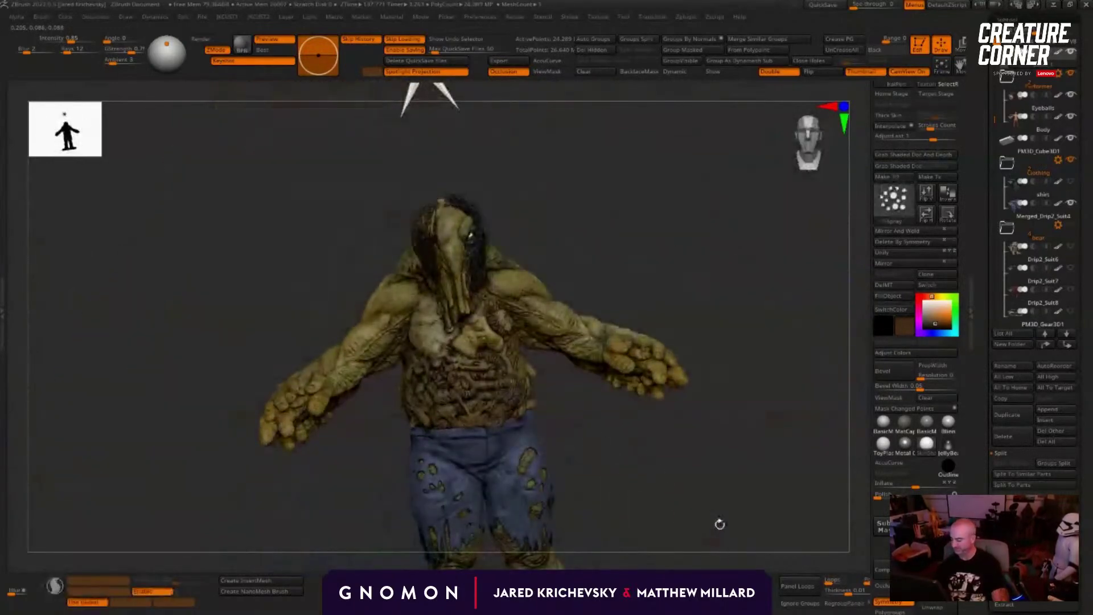
pyautogui.moveTo(720, 524); pyautogui.dragTo(371, 441)
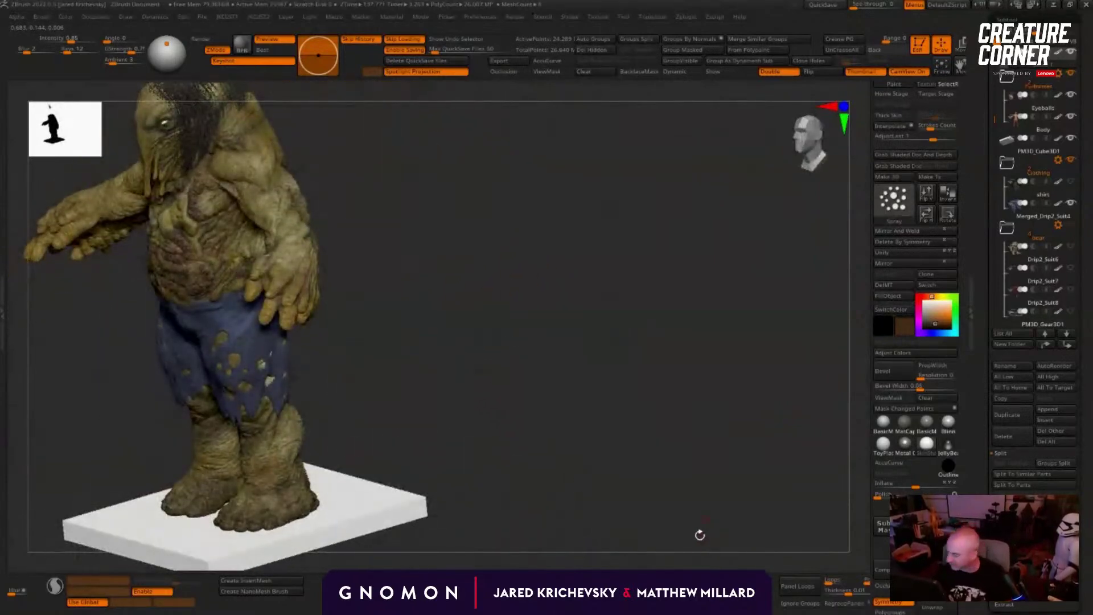
pyautogui.moveTo(608, 280); pyautogui.dragTo(672, 233)
pyautogui.moveTo(587, 308); pyautogui.dragTo(595, 225)
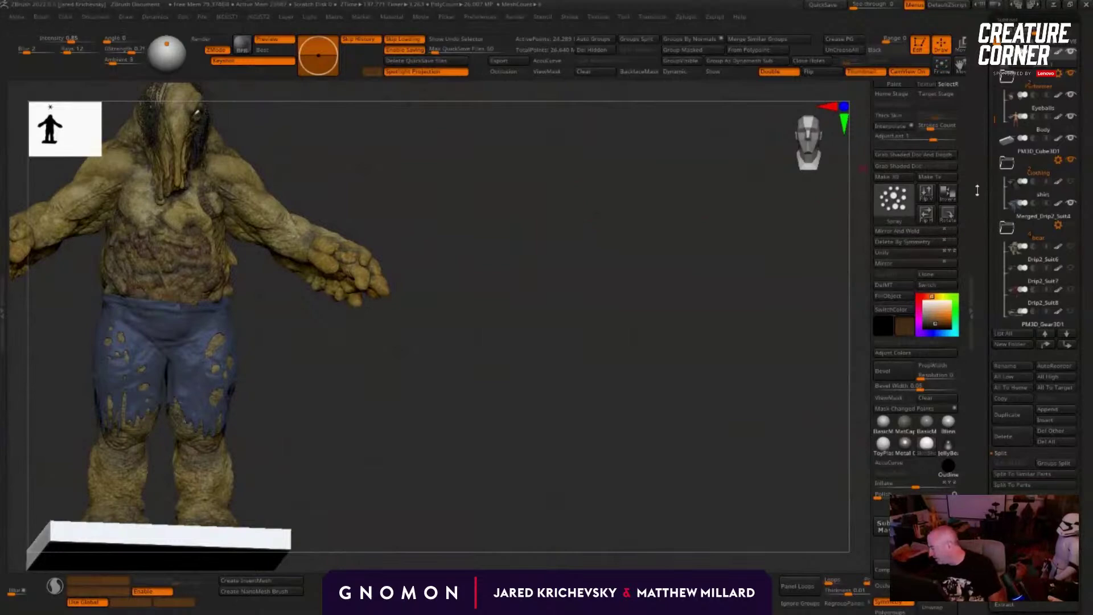
# Step: Clone the Paint brush and make the copy the active brush
pyautogui.press('ctrl')
pyautogui.moveTo(967, 134); pyautogui.dragTo(957, 408)
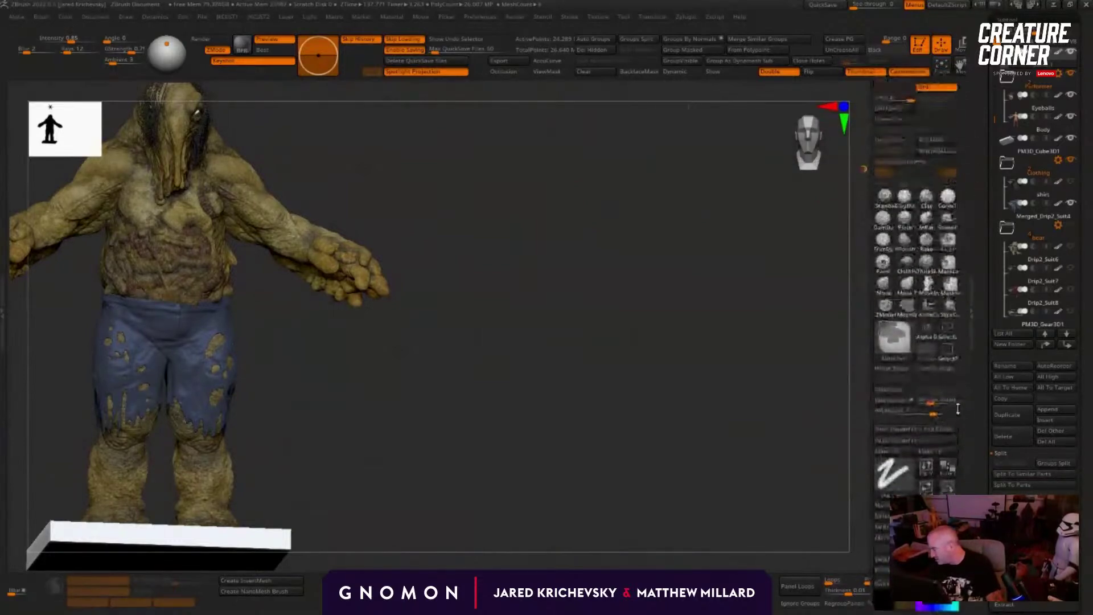
pyautogui.moveTo(659, 347)
pyautogui.mouseDown()
pyautogui.moveTo(517, 339)
pyautogui.moveTo(749, 450)
pyautogui.moveTo(415, 480)
pyautogui.mouseUp()
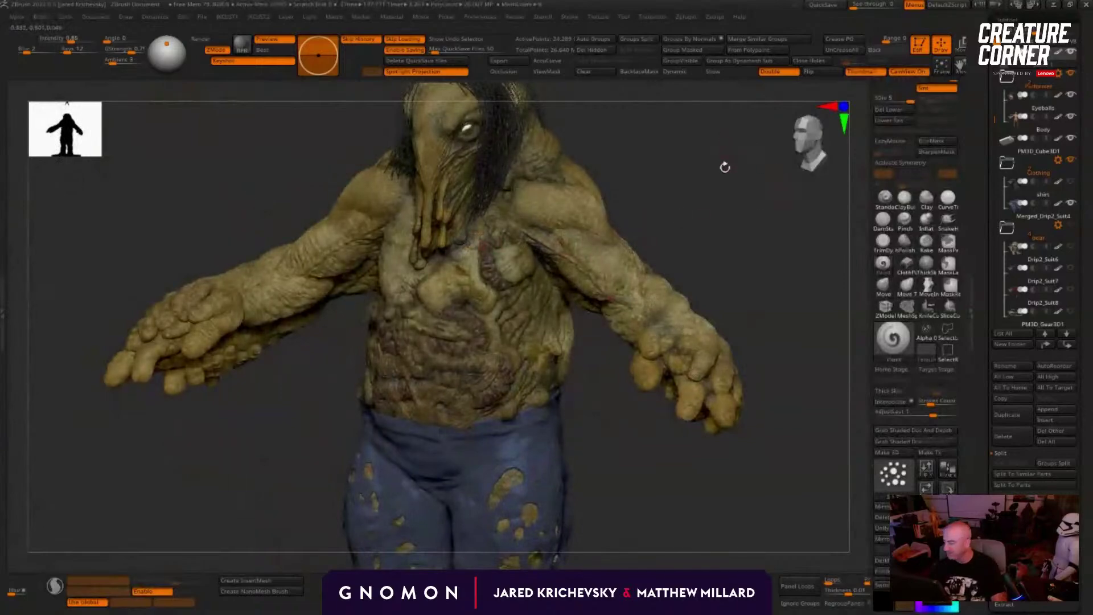
pyautogui.keyDown('alt'); pyautogui.moveTo(724, 167); pyautogui.dragTo(739, 246); pyautogui.keyUp('alt')
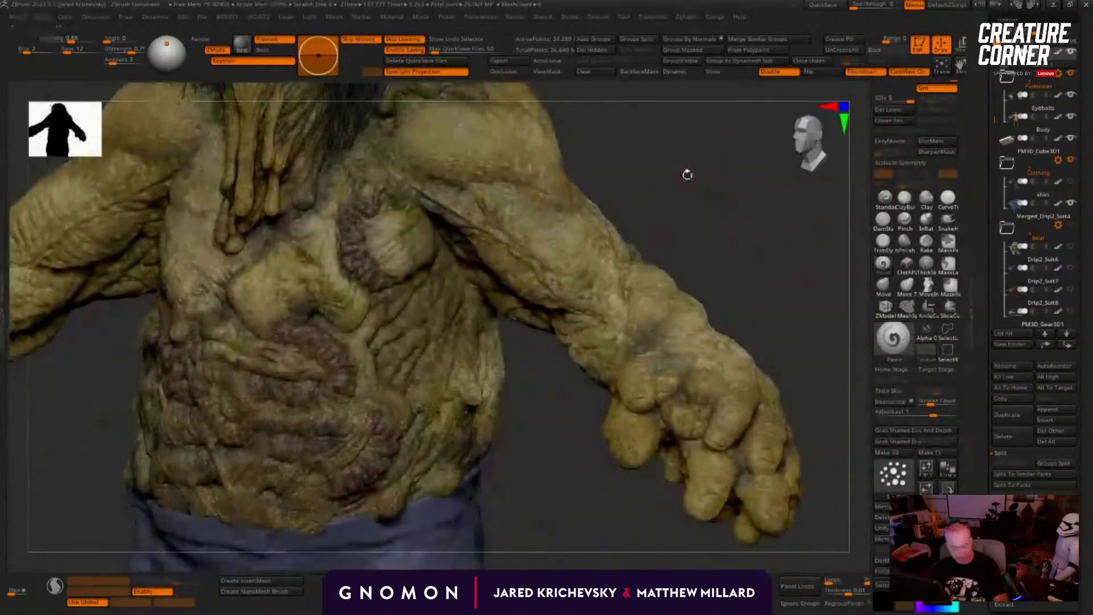
pyautogui.press('b')
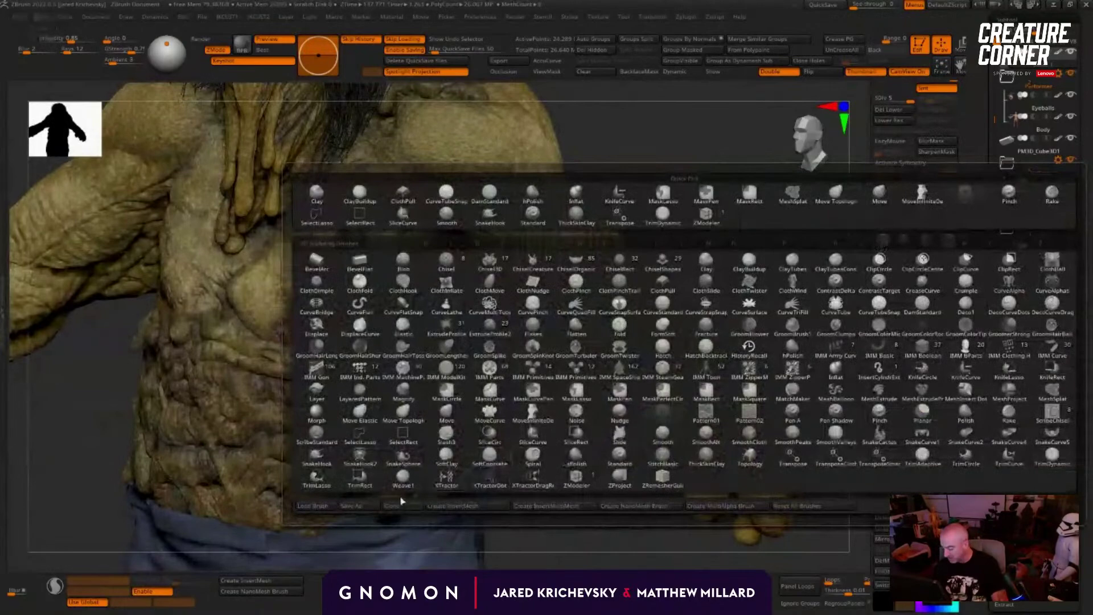
pyautogui.click(399, 507)
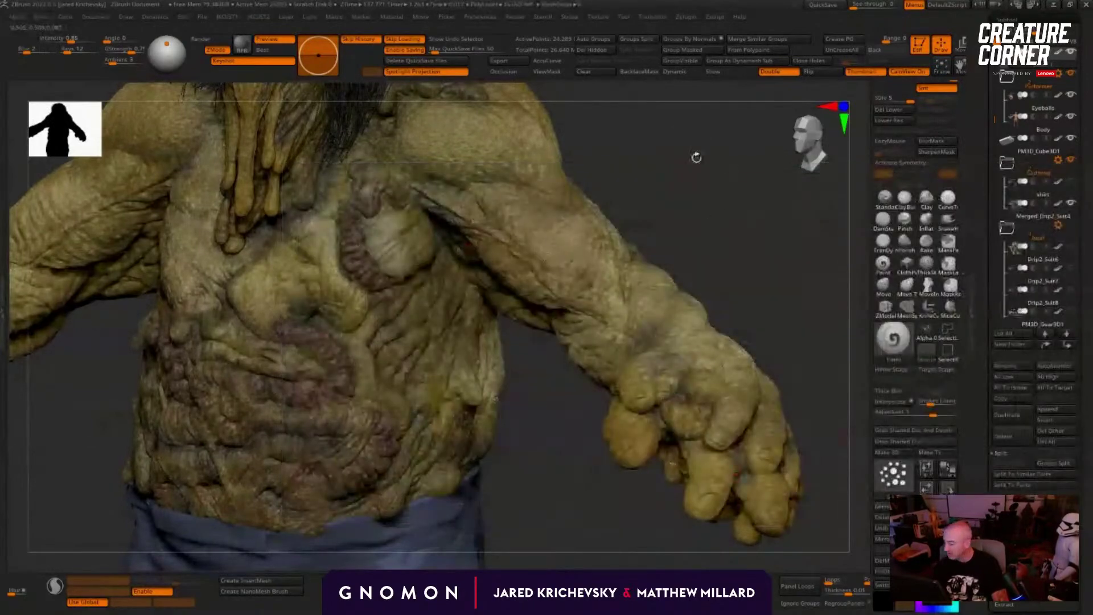
pyautogui.press('b')
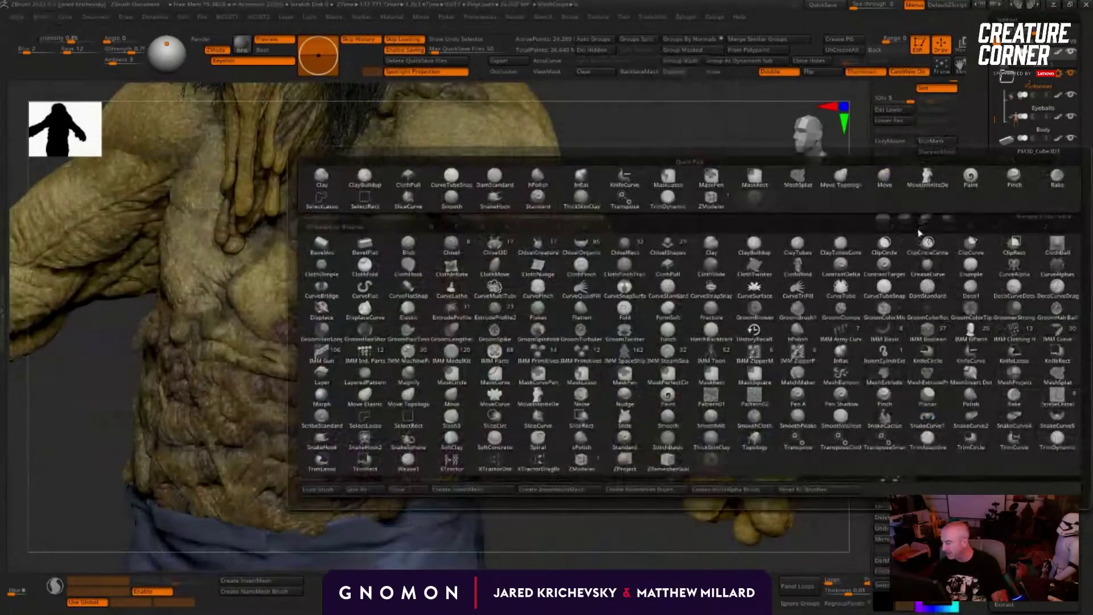
pyautogui.press('Escape')
pyautogui.press('b')
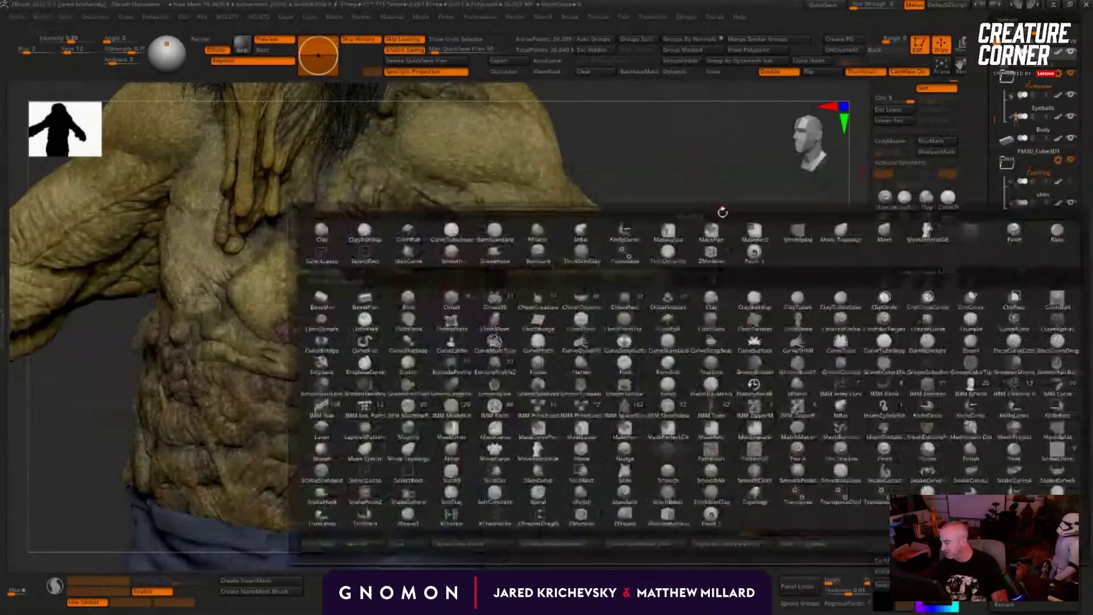
pyautogui.click(746, 257)
# Step: Set the cloned brush to Mrgb and choose a light khaki colour
pyautogui.press('space')
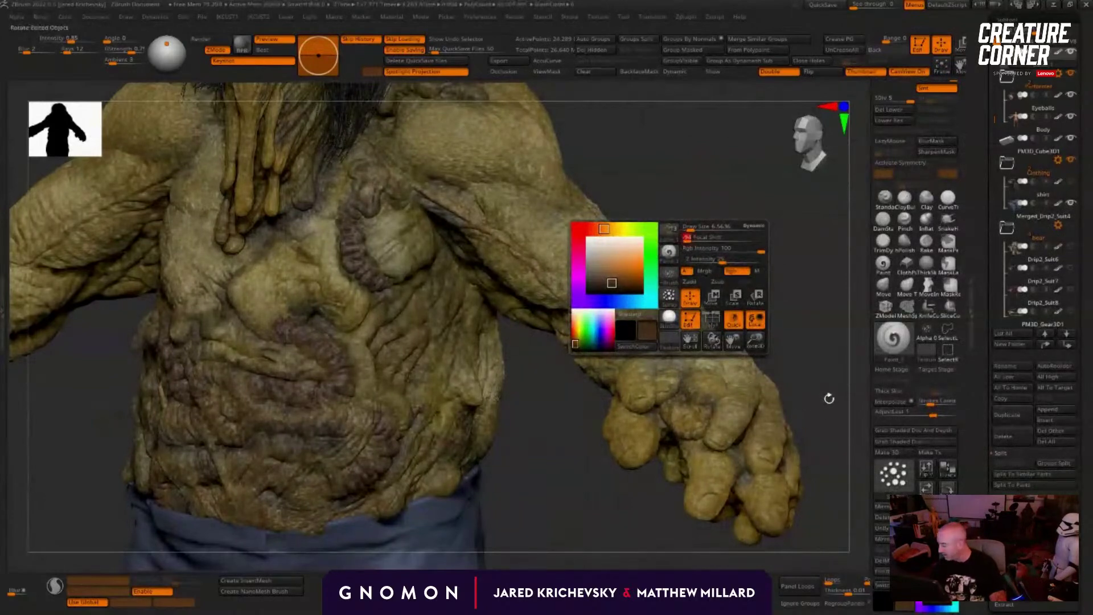
pyautogui.press('space')
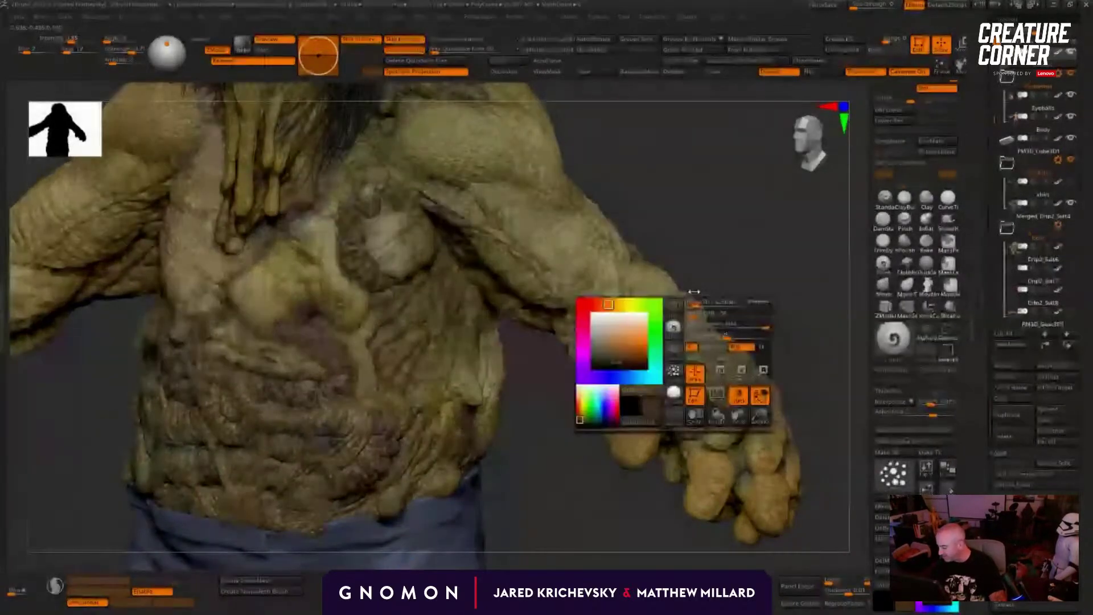
pyautogui.click(711, 346)
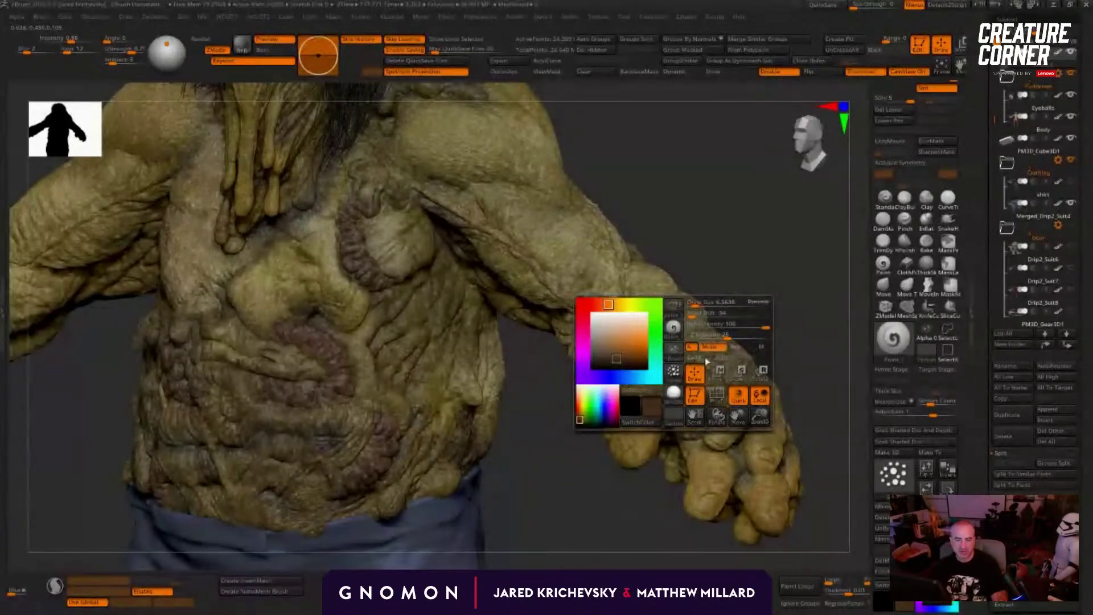
pyautogui.press('ctrl')
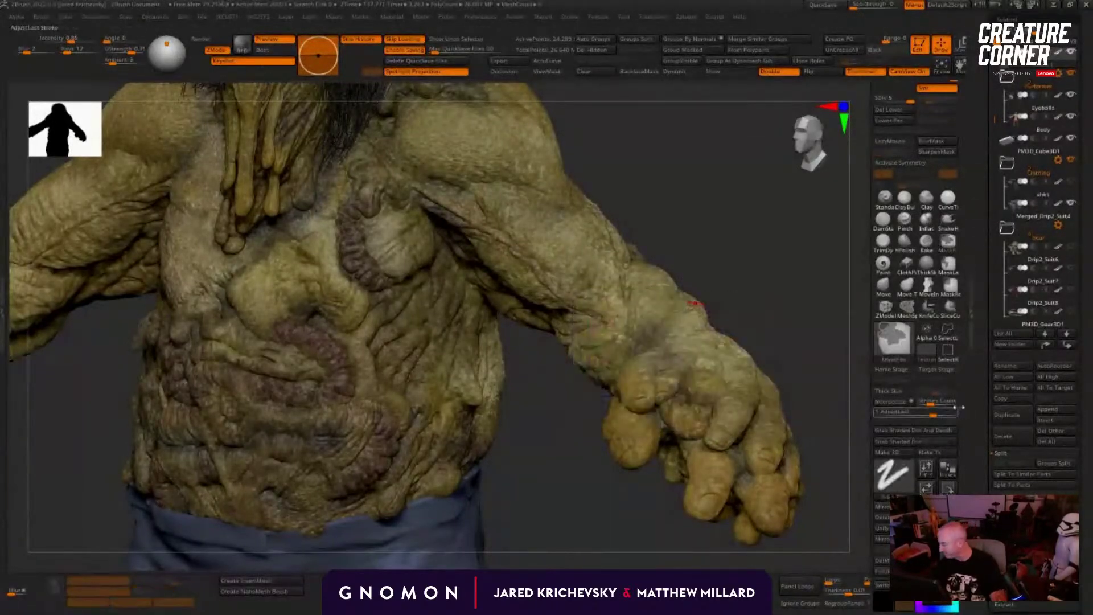
pyautogui.scroll(-5, 964, 400)
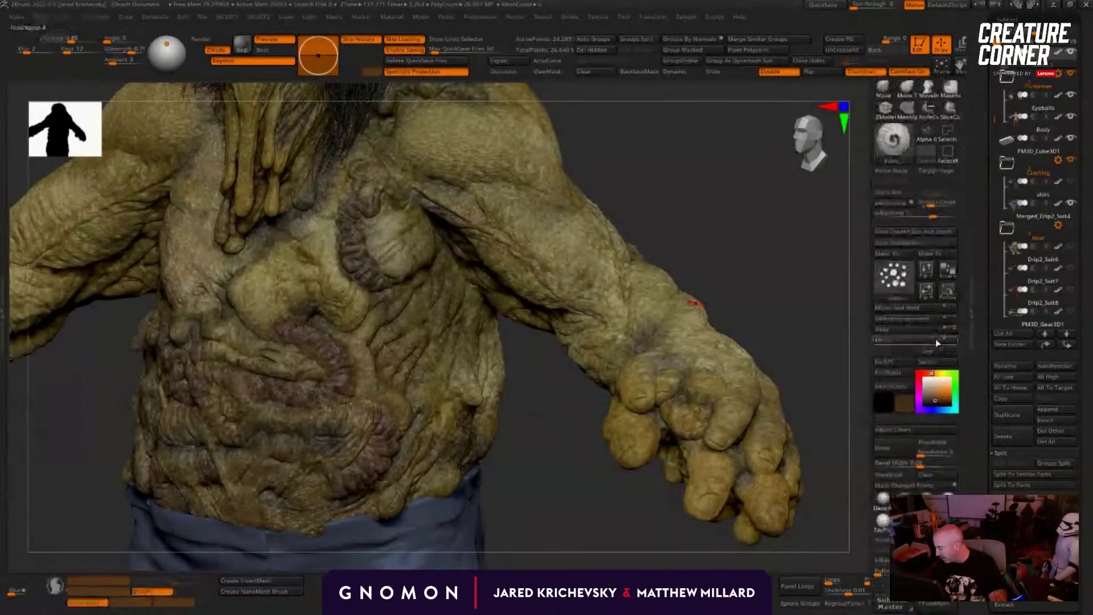
pyautogui.moveTo(932, 382); pyautogui.dragTo(929, 393)
pyautogui.click(940, 374)
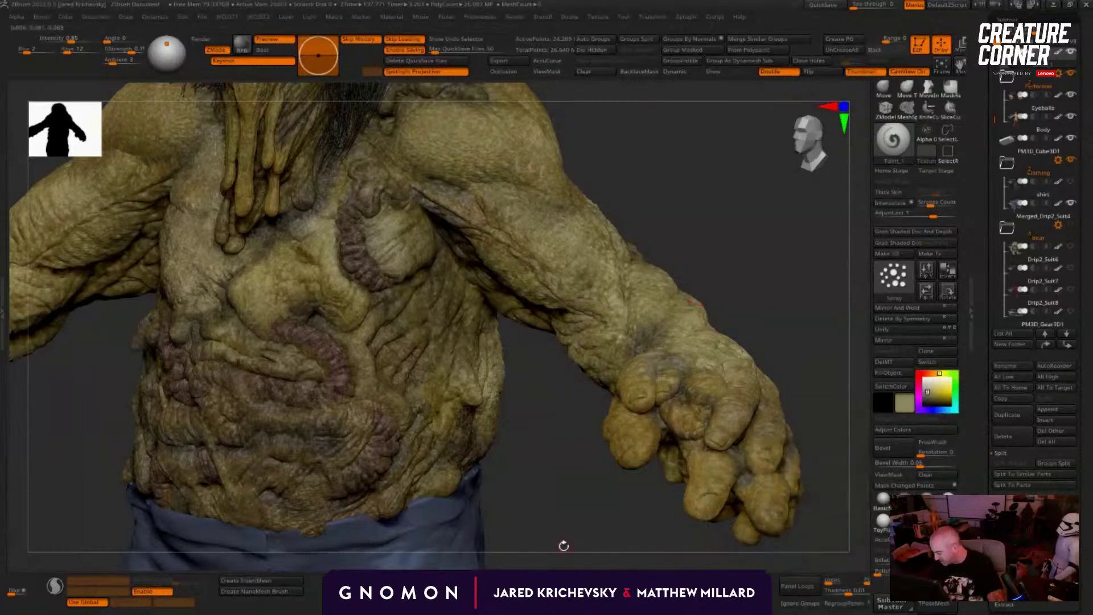
# Step: Examine the polygroups on the fingers and fingernails by switching the polyframe display on and off
pyautogui.keyDown('alt'); pyautogui.moveTo(564, 488); pyautogui.dragTo(639, 388); pyautogui.keyUp('alt')
pyautogui.hotkey('shift', 'f')
pyautogui.hotkey('shift', 'f')
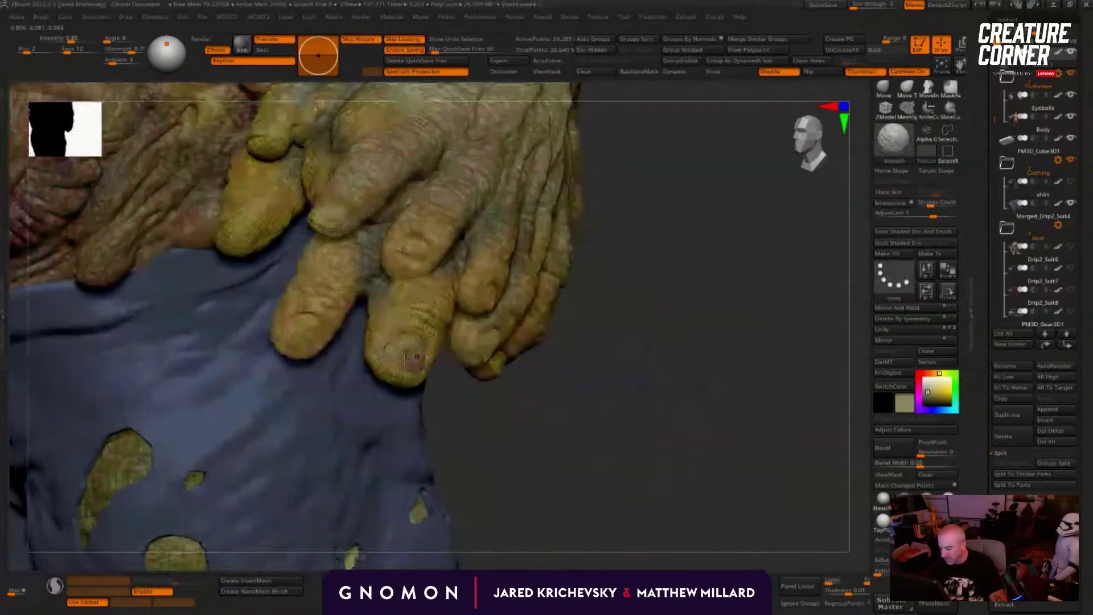
pyautogui.hotkey('shift', 'f')
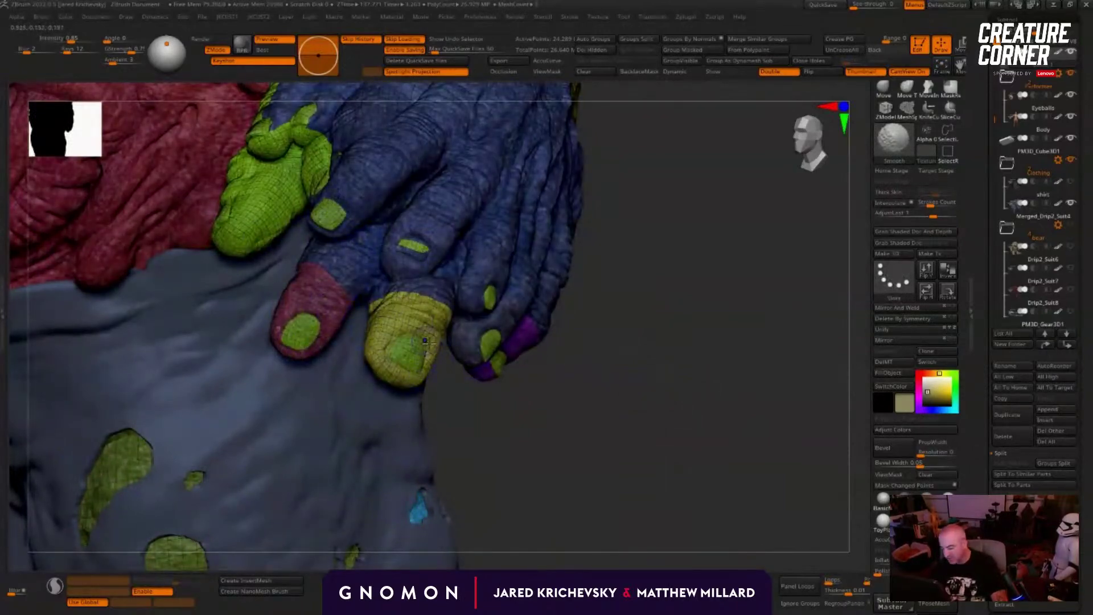
pyautogui.hotkey('shift', 'f')
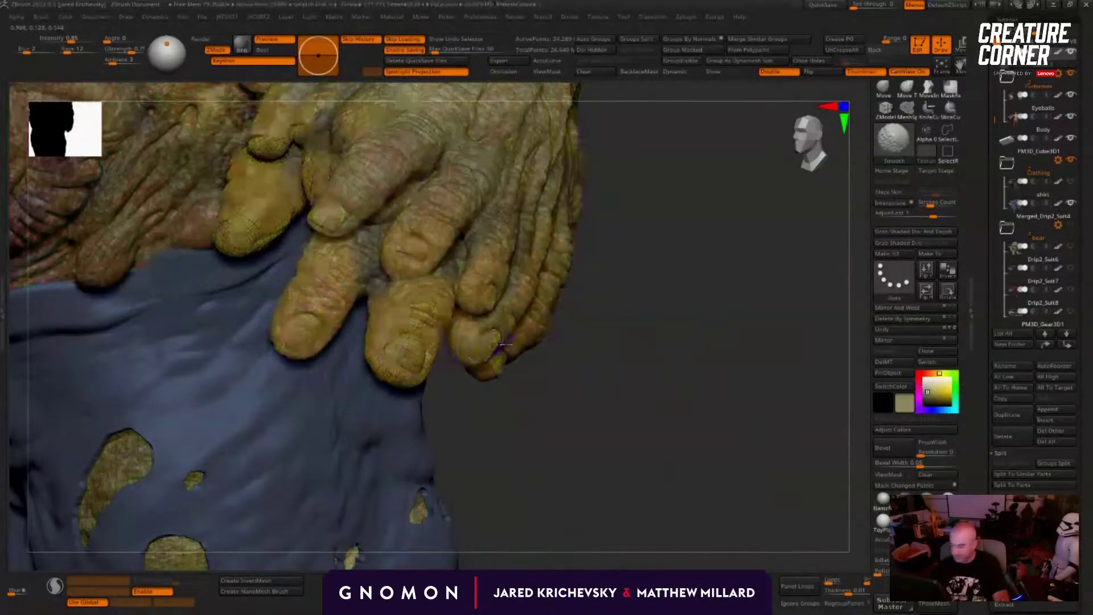
pyautogui.hotkey('shift', 'f')
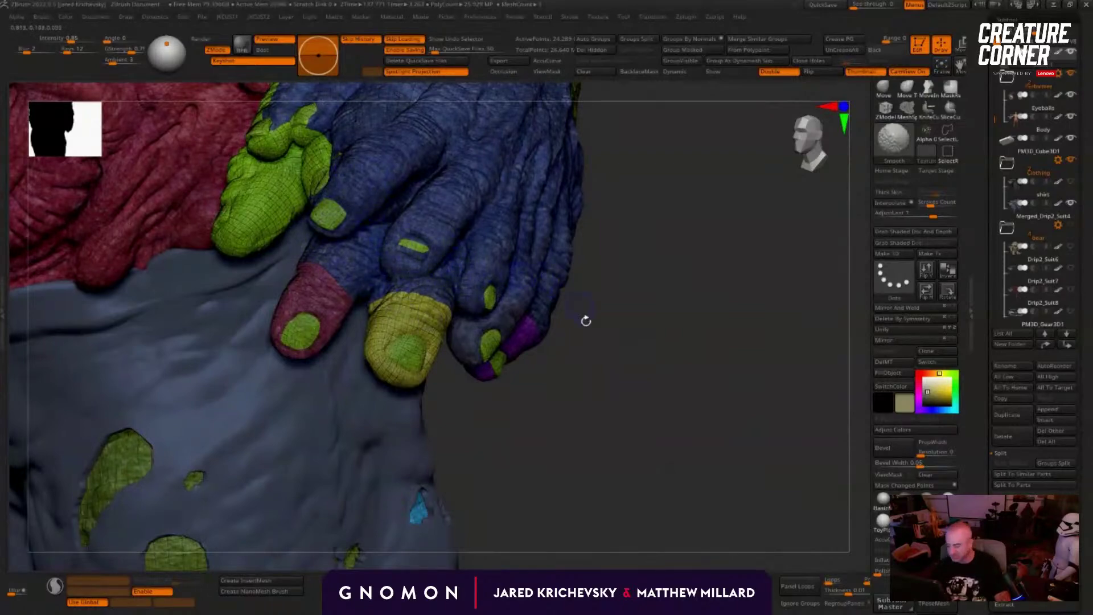
pyautogui.hotkey('shift', 'f')
pyautogui.hotkey('shift', 'f')
pyautogui.hotkey('shift', 'f')
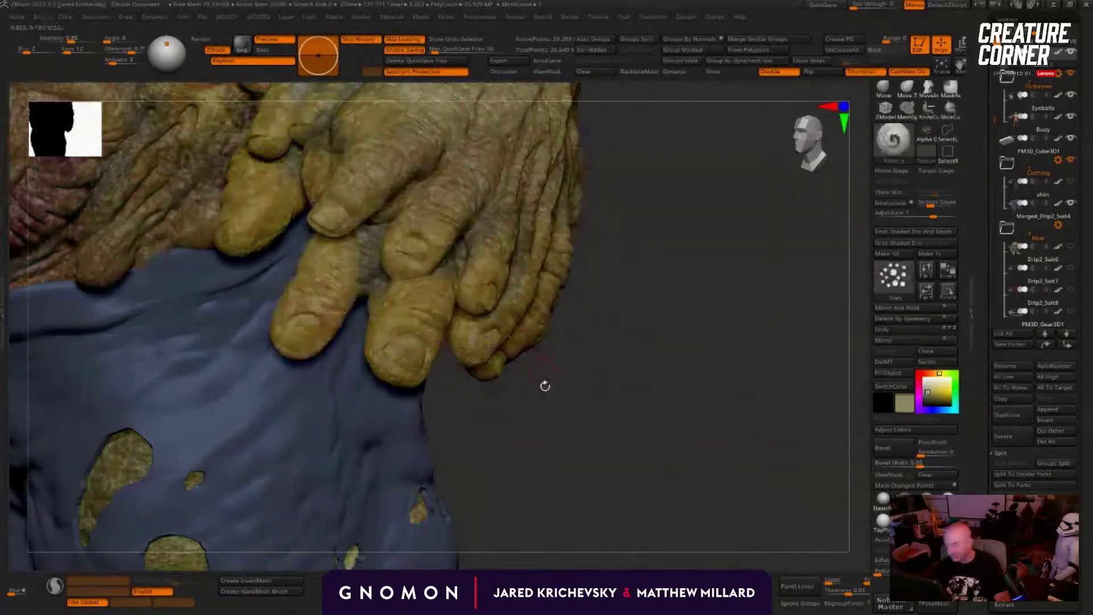
# Step: Change the cloned brush's stroke from Spray to FreeHand
pyautogui.moveTo(527, 379)
pyautogui.mouseDown()
pyautogui.moveTo(566, 420)
pyautogui.moveTo(509, 386)
pyautogui.moveTo(566, 378)
pyautogui.moveTo(583, 387)
pyautogui.moveTo(586, 411)
pyautogui.moveTo(531, 390)
pyautogui.moveTo(287, 392)
pyautogui.mouseUp()
pyautogui.hotkey('shift', 'f')
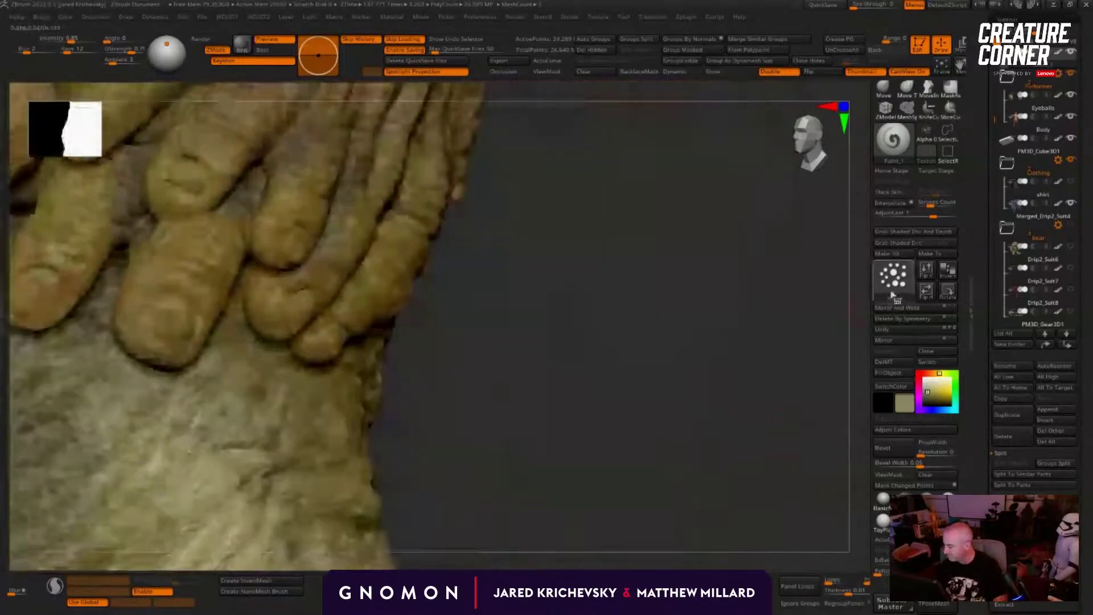
pyautogui.click(893, 276)
pyautogui.click(661, 291)
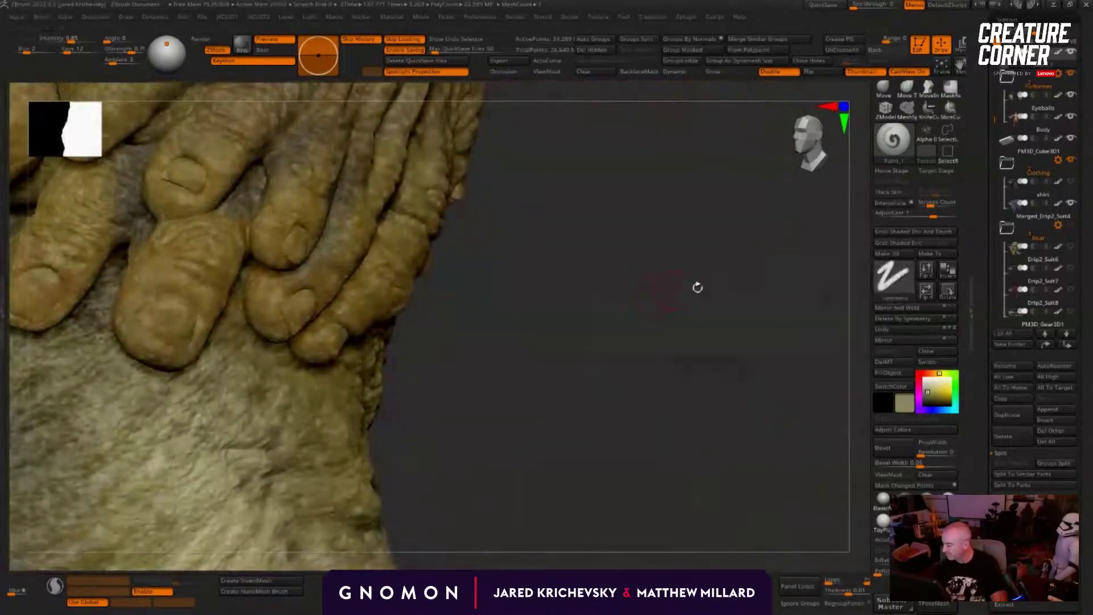
pyautogui.moveTo(795, 229)
pyautogui.mouseDown()
pyautogui.moveTo(534, 363)
pyautogui.moveTo(512, 359)
pyautogui.mouseUp()
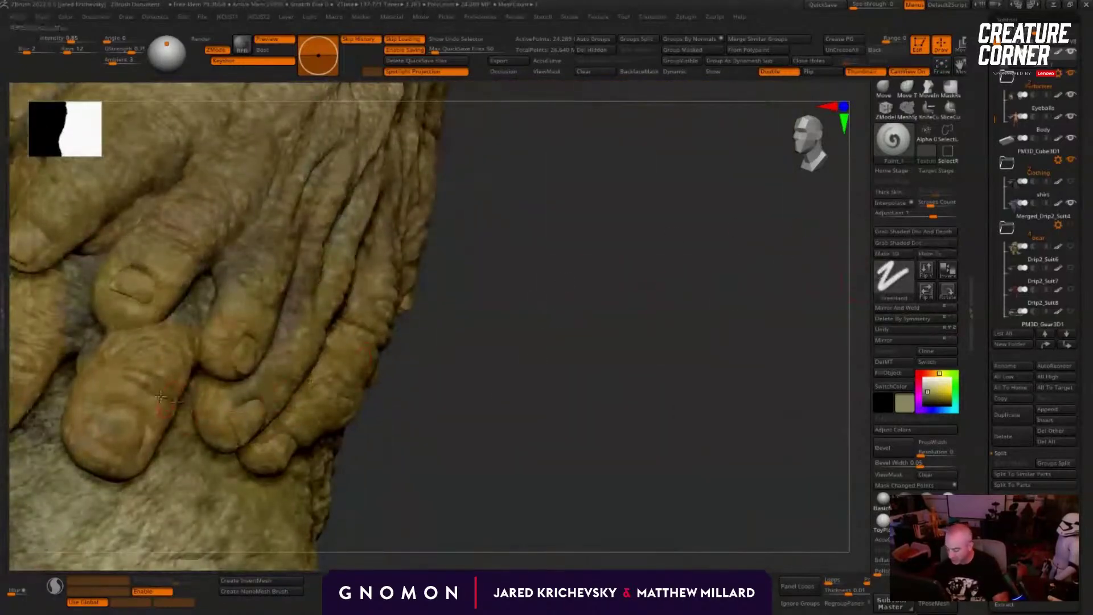
# Step: Try painting a glossy cream stroke freehand on the unmasked fingernails, and undo the last stroke
pyautogui.press('s')
pyautogui.moveTo(127, 281); pyautogui.dragTo(134, 282)
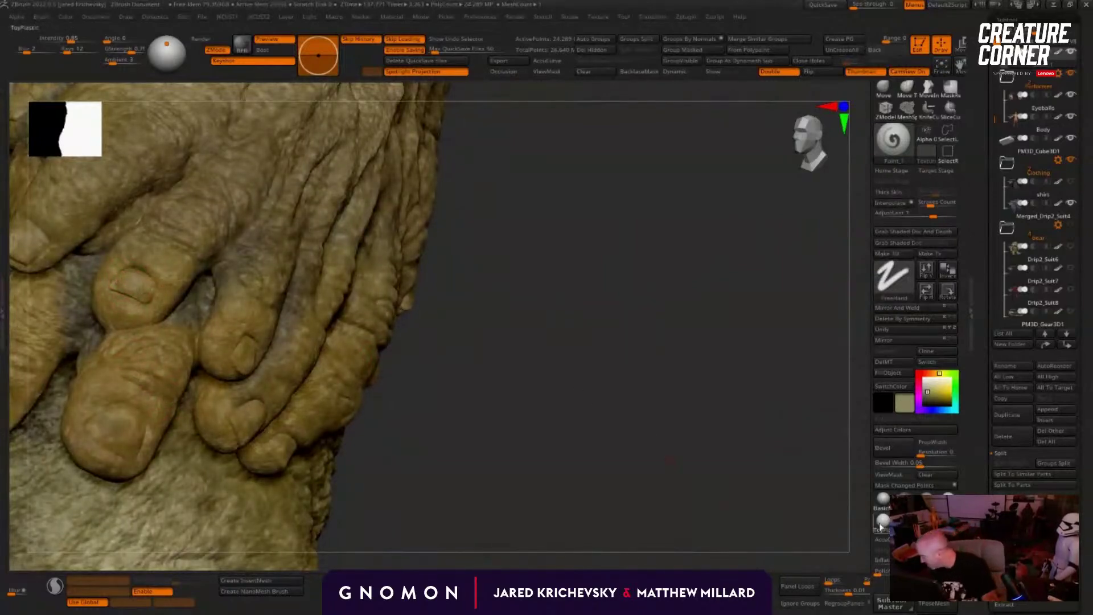
pyautogui.moveTo(598, 464); pyautogui.dragTo(586, 388)
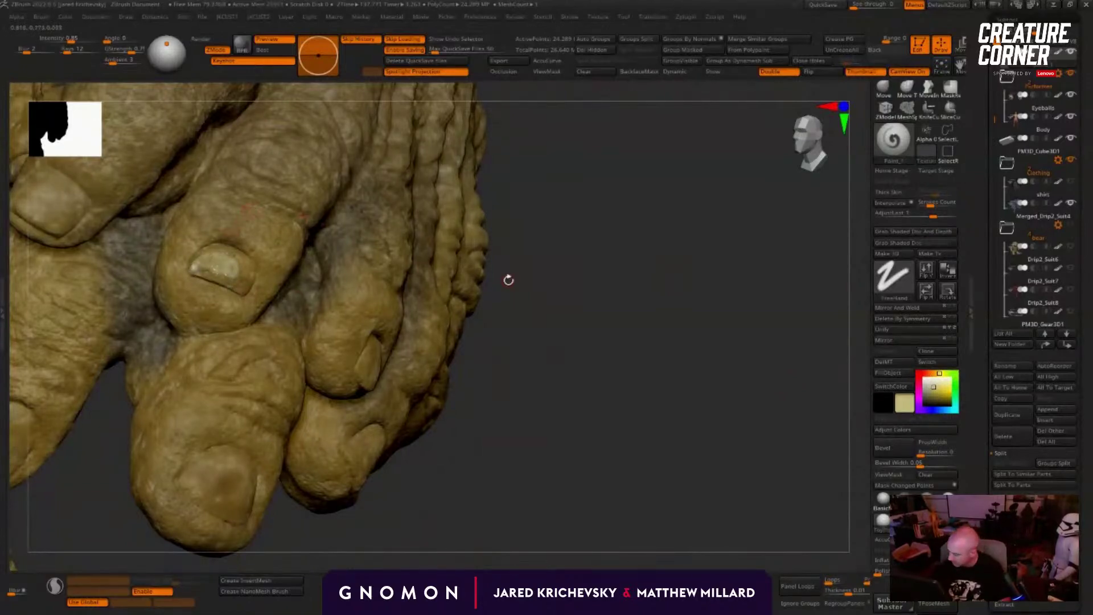
pyautogui.press('space')
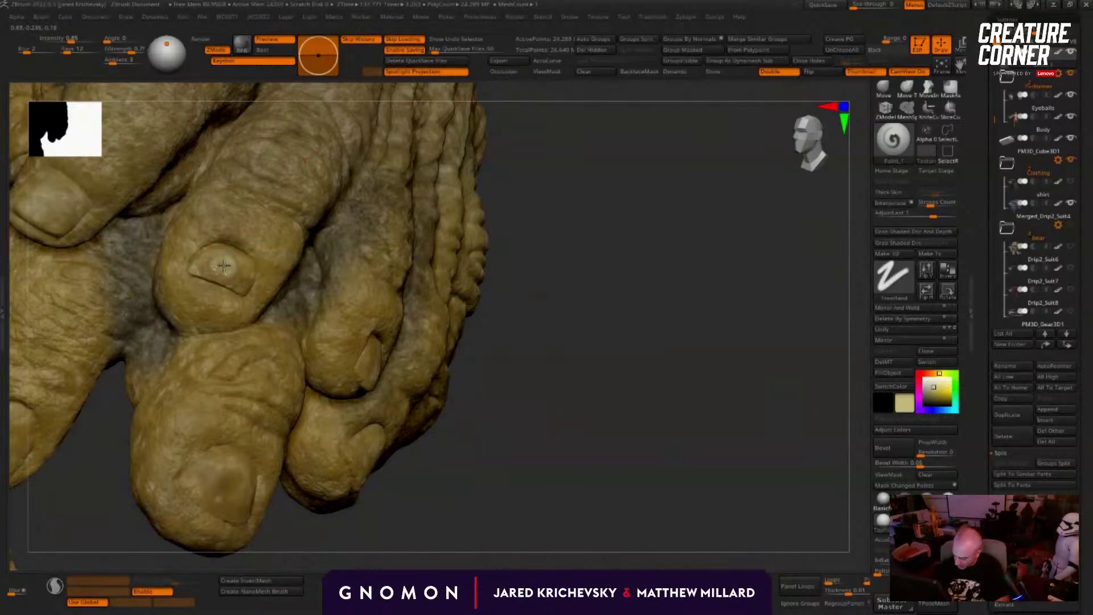
pyautogui.moveTo(224, 265); pyautogui.dragTo(222, 270)
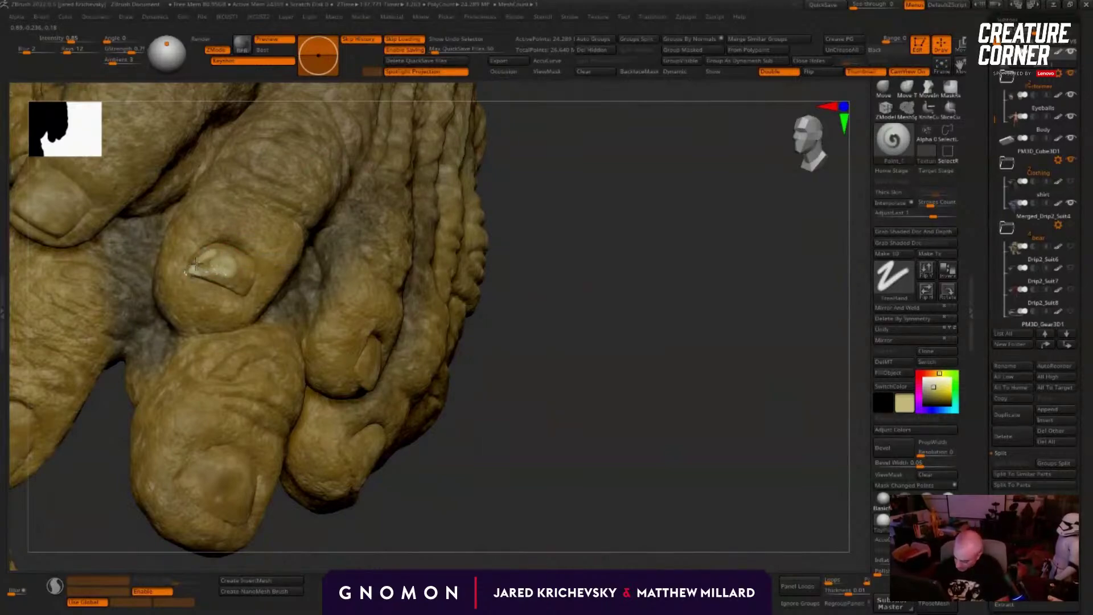
pyautogui.hotkey('ctrl', 'z')
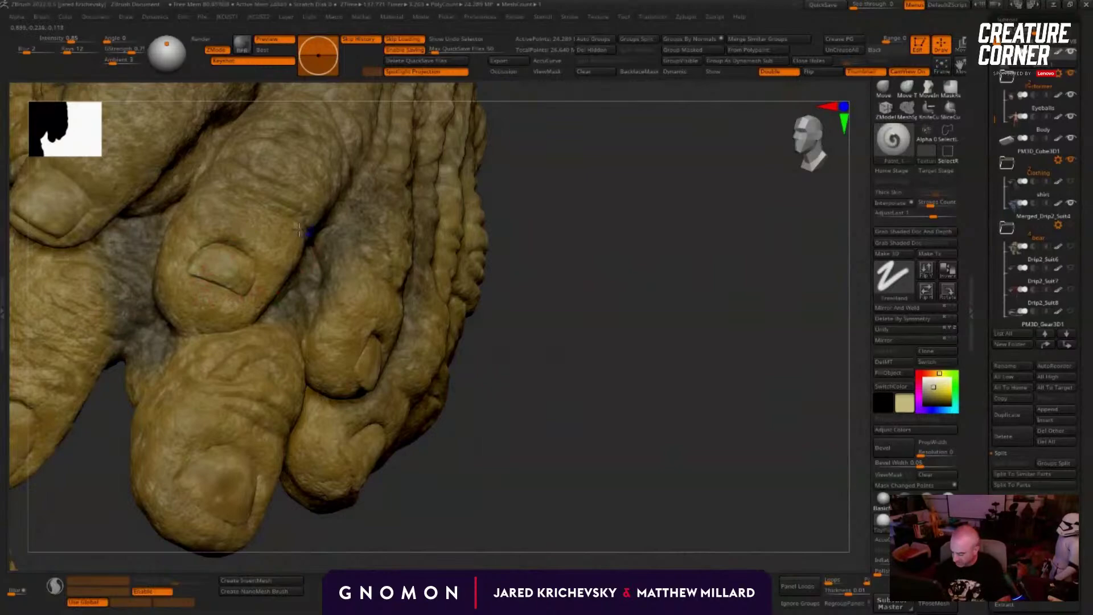
# Step: Mask everything except the fingernail polygroup, using the polyframe display to check it, and return to Draw mode
pyautogui.hotkey('shift', 'f')
pyautogui.hotkey('shift', 'f')
pyautogui.press('w')
pyautogui.keyDown('ctrl'); pyautogui.click(238, 473); pyautogui.keyUp('ctrl')
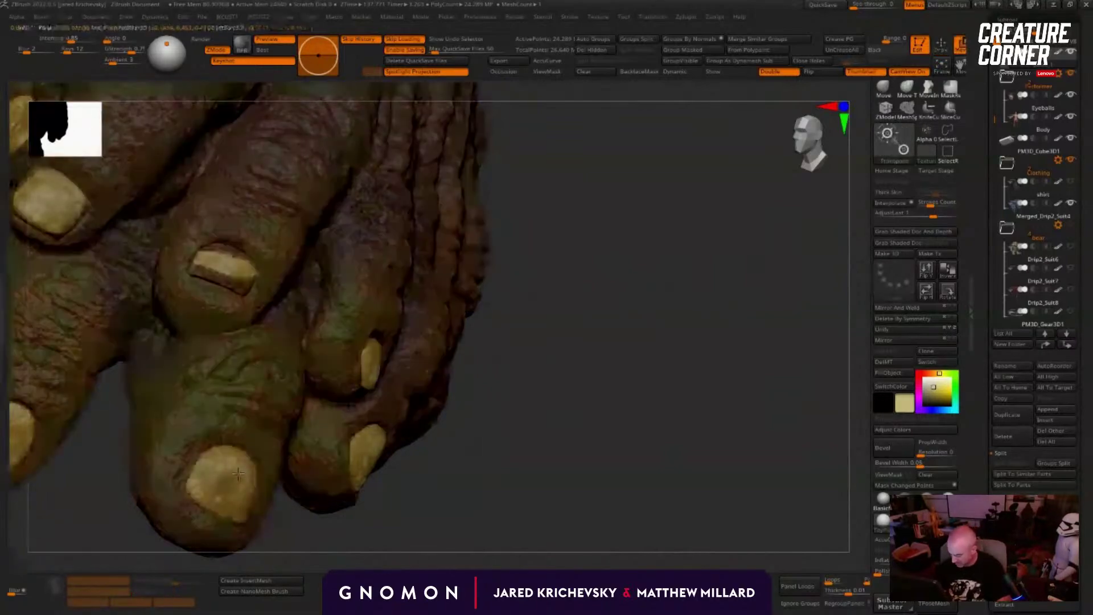
pyautogui.press('q')
# Step: Adjust the brush size, paint the large fingernail cream, and set the brush's alpha to Alpha Off
pyautogui.press('s')
pyautogui.press('s')
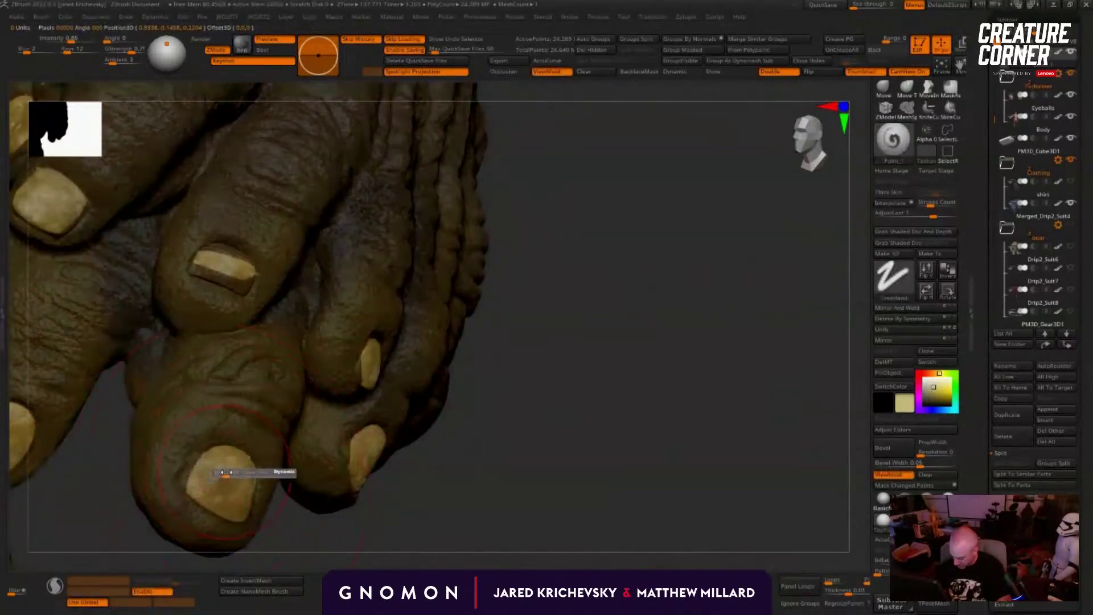
pyautogui.moveTo(226, 472); pyautogui.dragTo(224, 488)
pyautogui.press('space')
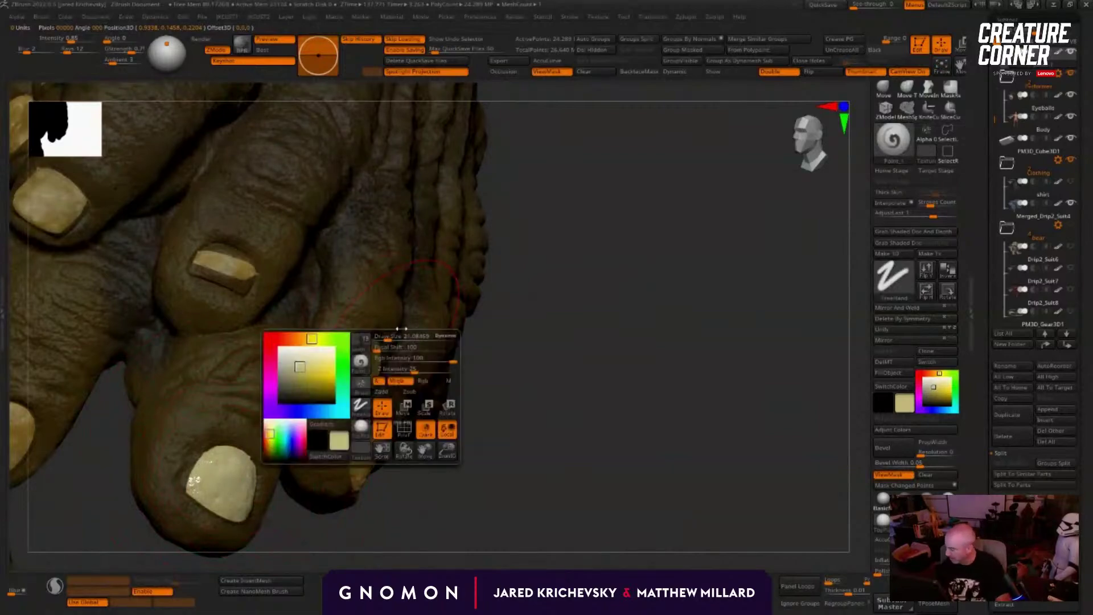
pyautogui.click(927, 131)
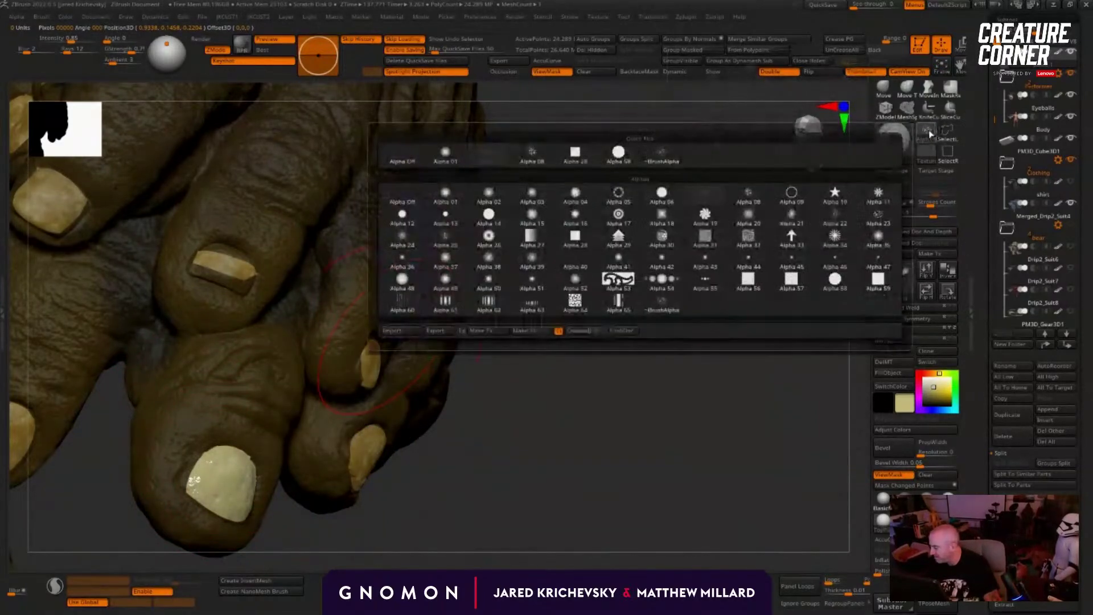
pyautogui.click(402, 196)
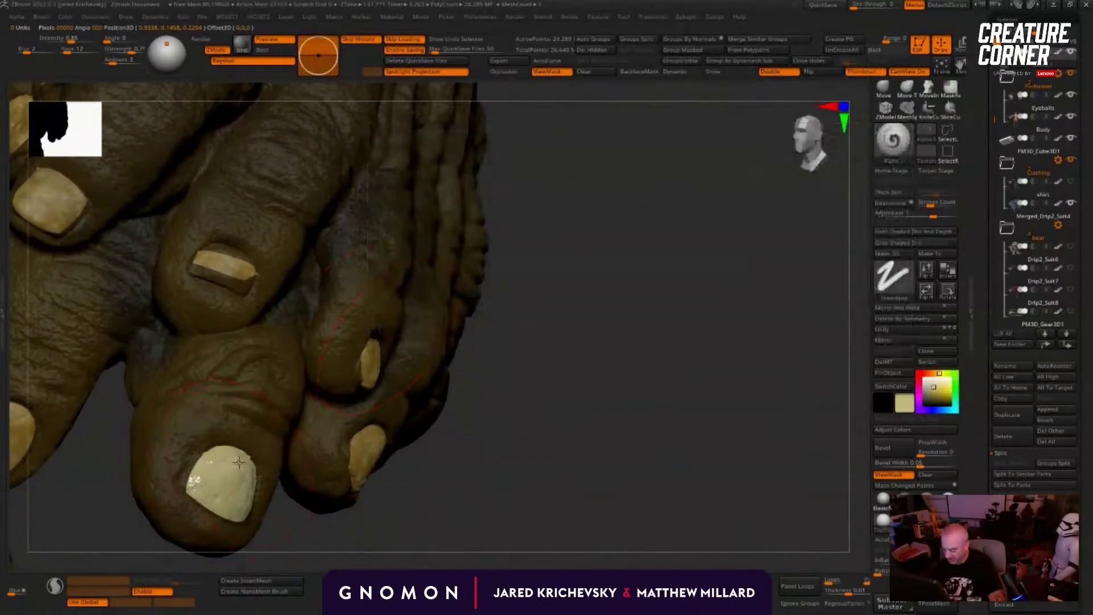
# Step: Paint the neighbouring unmasked fingernails across the hand with the same cream colour and glossy material
pyautogui.moveTo(212, 263); pyautogui.dragTo(235, 273)
pyautogui.moveTo(583, 439)
pyautogui.mouseDown()
pyautogui.moveTo(562, 383)
pyautogui.moveTo(483, 371)
pyautogui.mouseUp()
pyautogui.press('s')
pyautogui.moveTo(317, 336)
pyautogui.mouseDown()
pyautogui.moveTo(330, 336)
pyautogui.moveTo(315, 327)
pyautogui.mouseUp()
pyautogui.moveTo(330, 376); pyautogui.dragTo(337, 383)
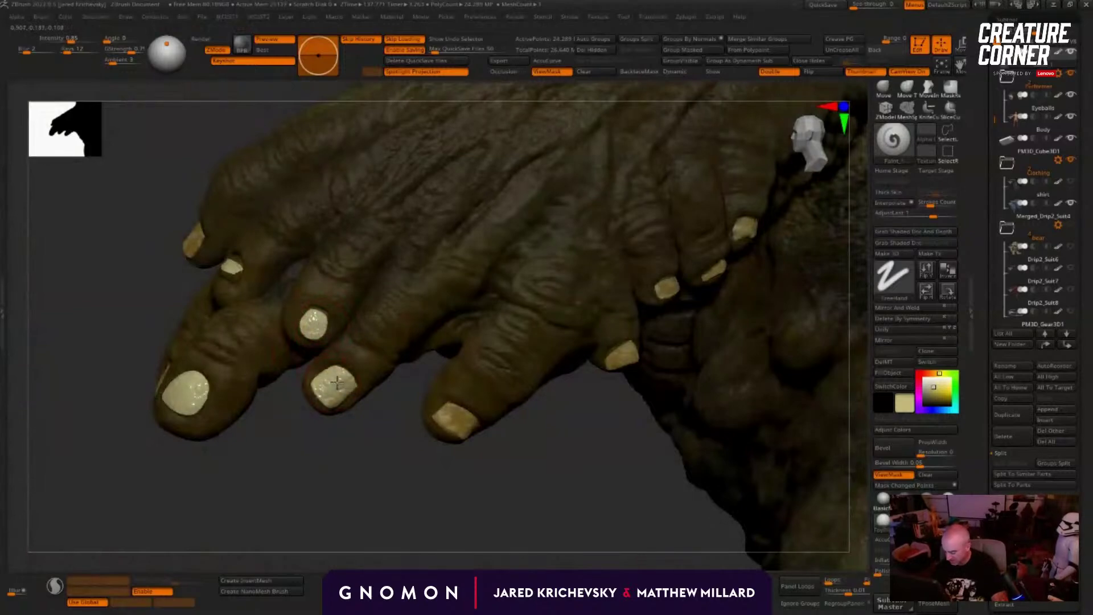
pyautogui.moveTo(366, 483); pyautogui.dragTo(405, 480, button='right')
pyautogui.moveTo(453, 415); pyautogui.dragTo(475, 427)
pyautogui.moveTo(628, 361); pyautogui.dragTo(640, 358)
pyautogui.moveTo(677, 287); pyautogui.dragTo(737, 276)
pyautogui.moveTo(764, 228); pyautogui.dragTo(760, 224)
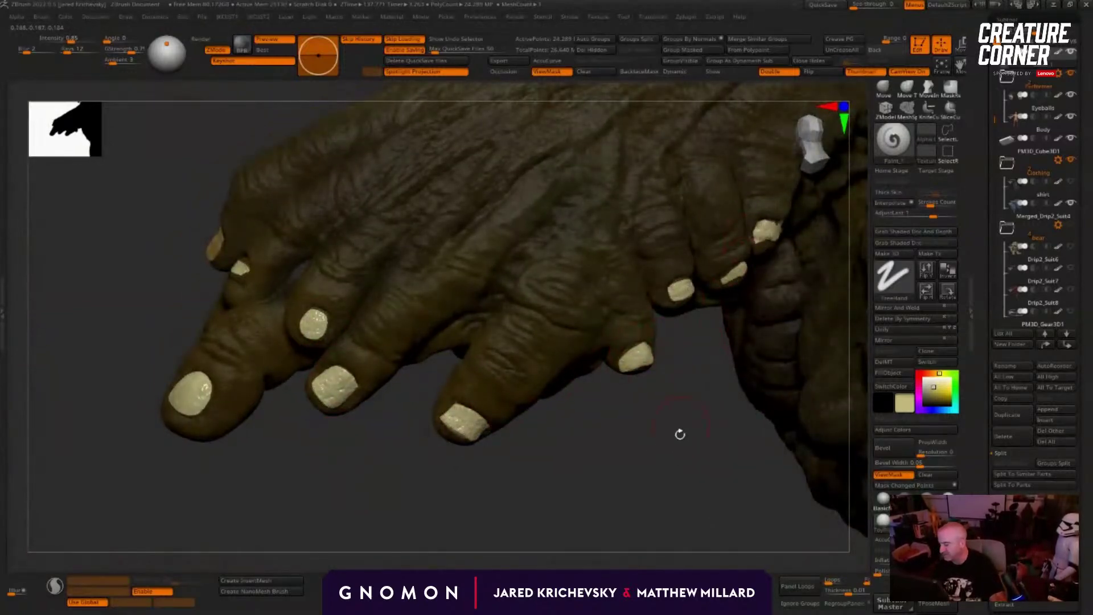
# Step: Fill all the remaining unmasked fingernails with the cream colour and glossy material, and hide the mask display
pyautogui.moveTo(681, 435); pyautogui.dragTo(440, 438, button='right')
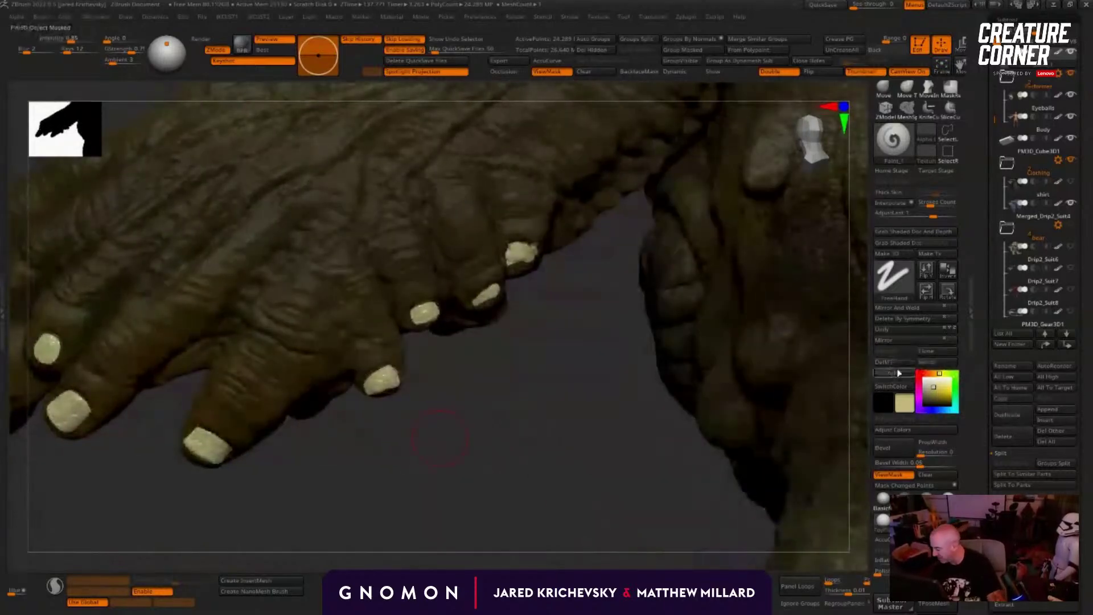
pyautogui.moveTo(588, 462); pyautogui.dragTo(621, 352, button='right')
pyautogui.moveTo(711, 399); pyautogui.dragTo(307, 294, button='right')
pyautogui.hotkey('ctrl', 'h')
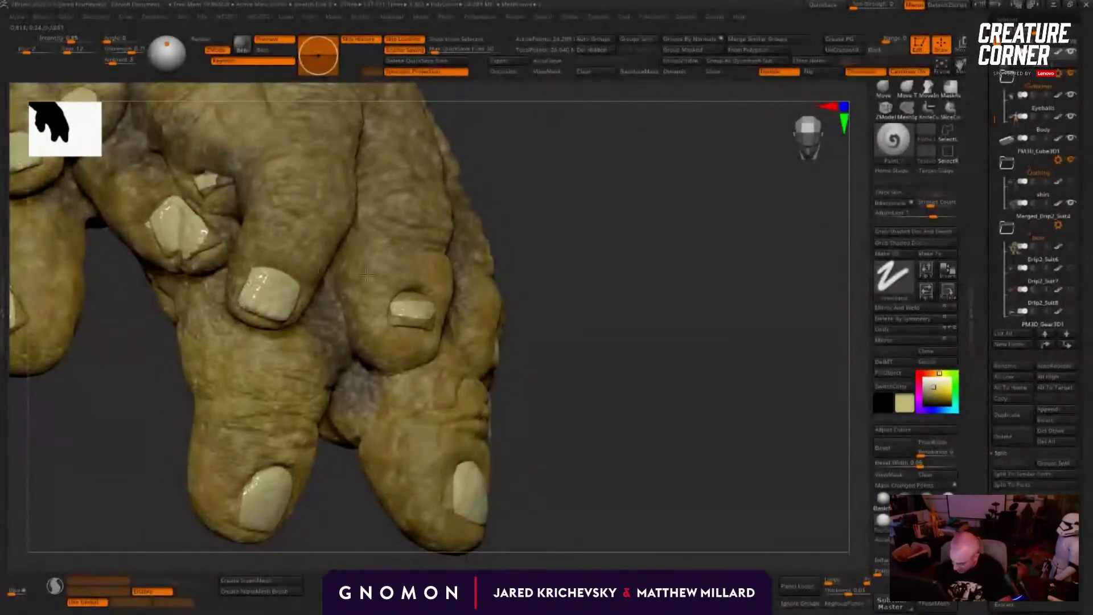
# Step: Touch up the cream paint along the edges and tips of the fingernails on the long fingers
pyautogui.moveTo(367, 275); pyautogui.dragTo(249, 303, button='right')
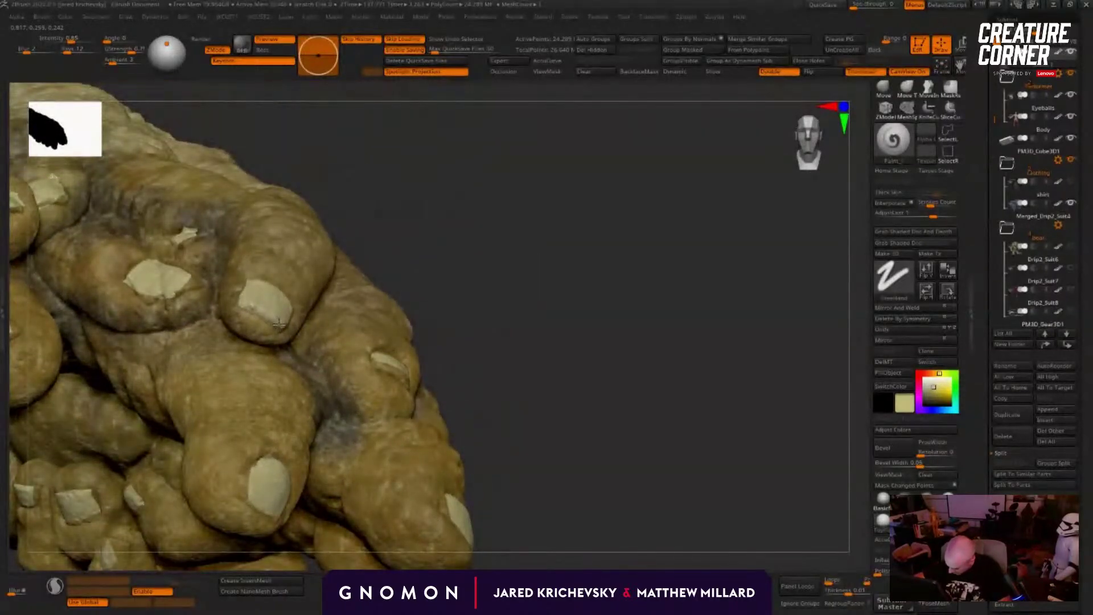
pyautogui.moveTo(443, 249); pyautogui.dragTo(294, 314)
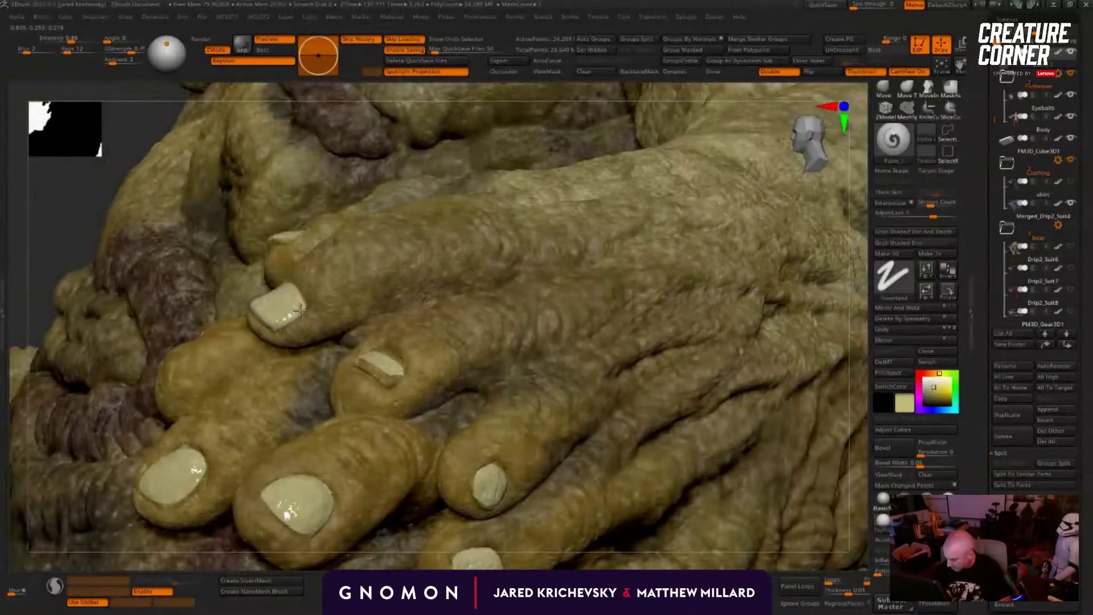
pyautogui.moveTo(49, 287); pyautogui.dragTo(30, 272)
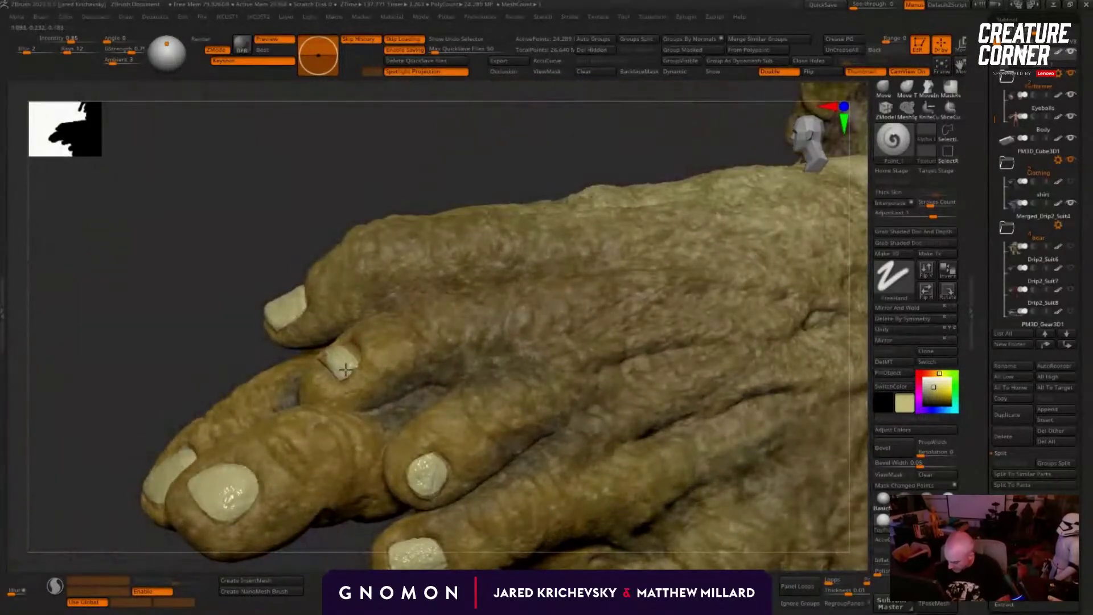
pyautogui.moveTo(123, 423); pyautogui.dragTo(105, 402)
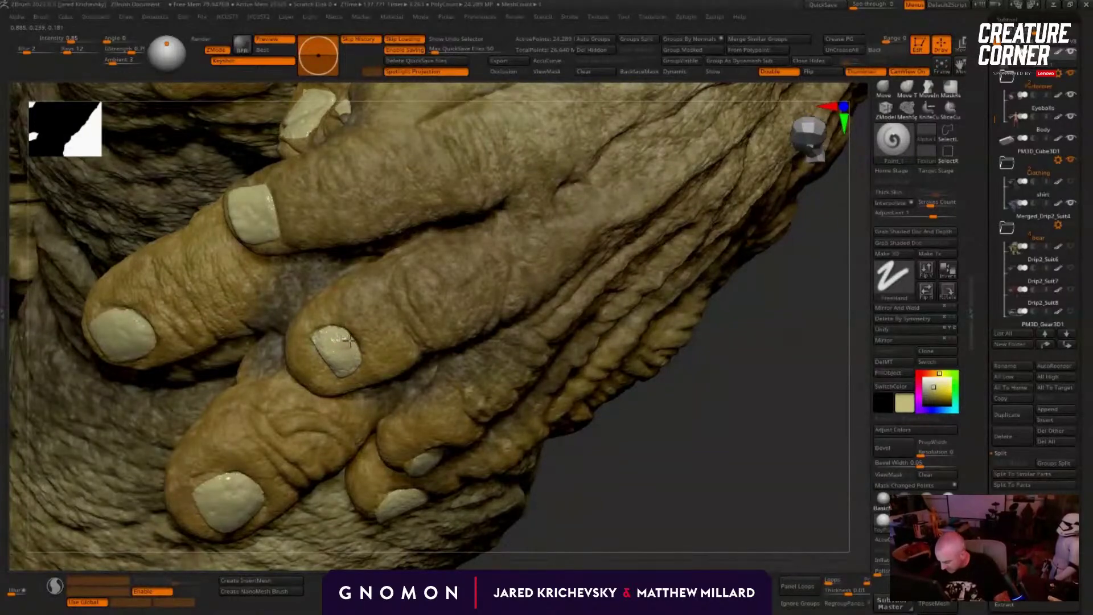
pyautogui.moveTo(613, 466); pyautogui.dragTo(312, 336)
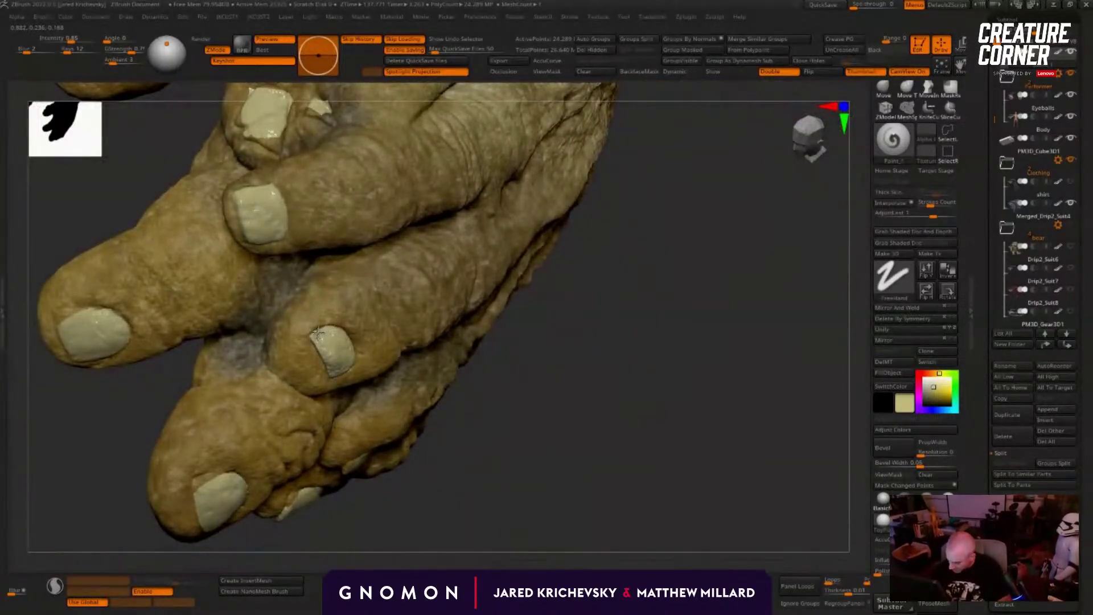
pyautogui.moveTo(505, 420); pyautogui.dragTo(399, 370)
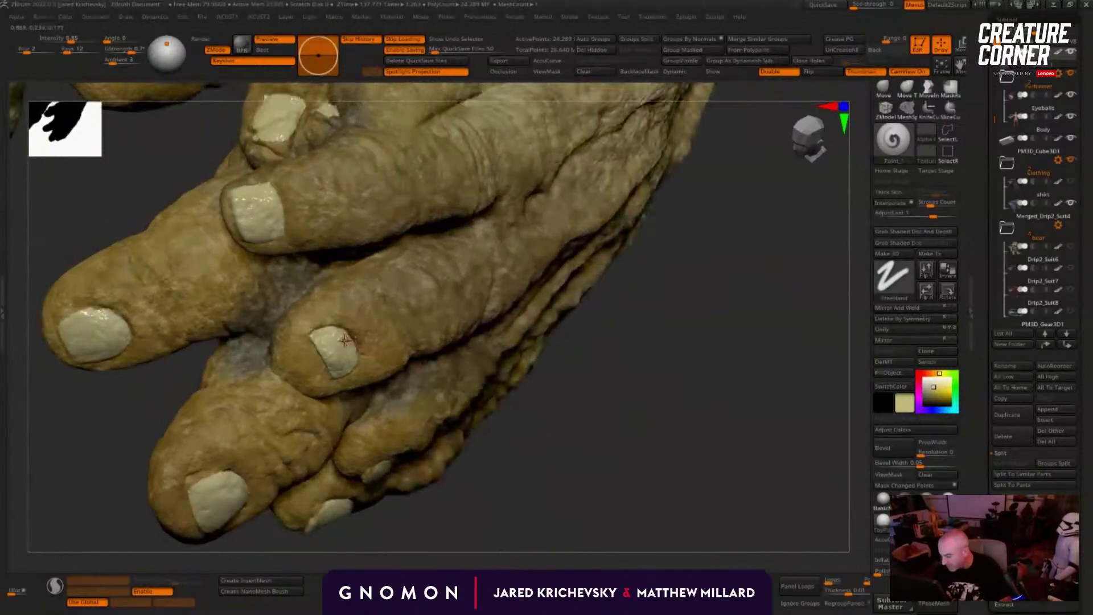
pyautogui.moveTo(528, 442); pyautogui.dragTo(422, 342)
pyautogui.moveTo(419, 406); pyautogui.dragTo(195, 217)
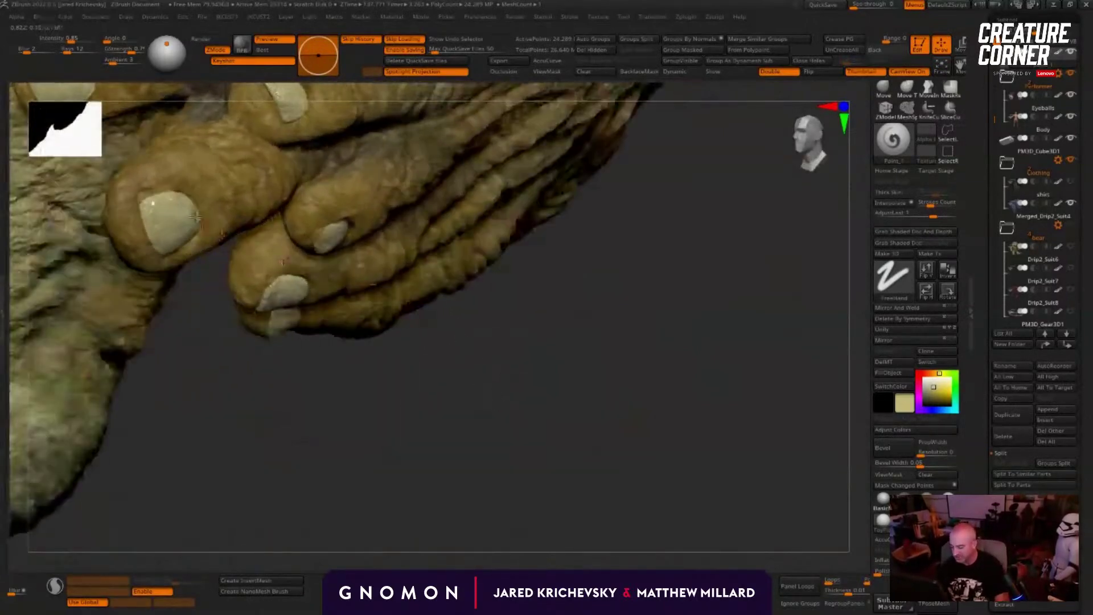
# Step: Continue cleaning up the cream nail borders on the middle and outer fingers of the same hand
pyautogui.moveTo(514, 442); pyautogui.dragTo(476, 359)
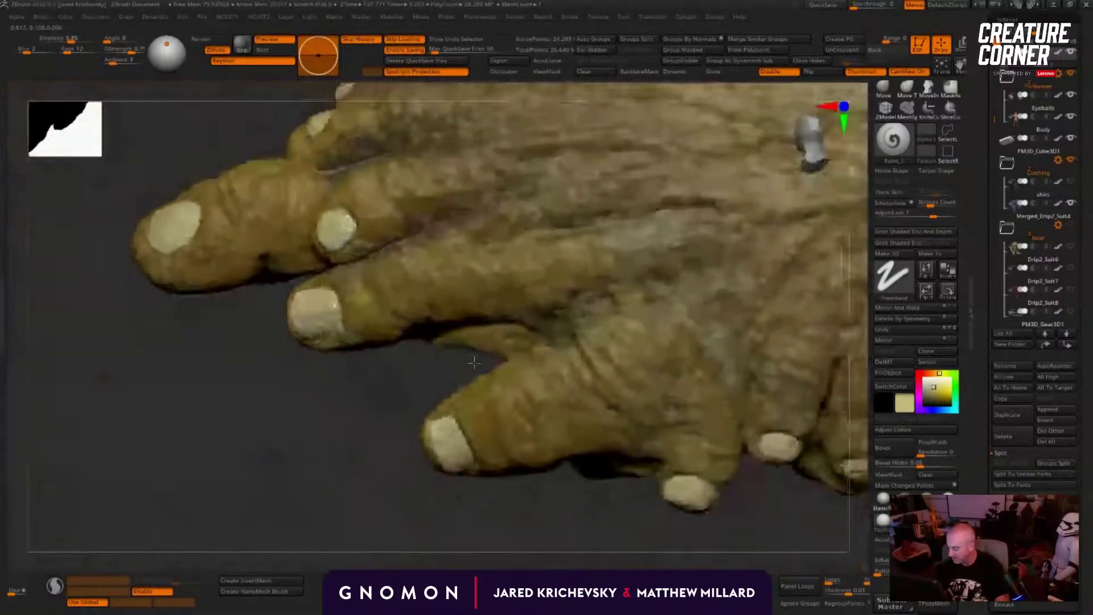
pyautogui.keyDown('alt'); pyautogui.moveTo(234, 399); pyautogui.dragTo(154, 484); pyautogui.keyUp('alt')
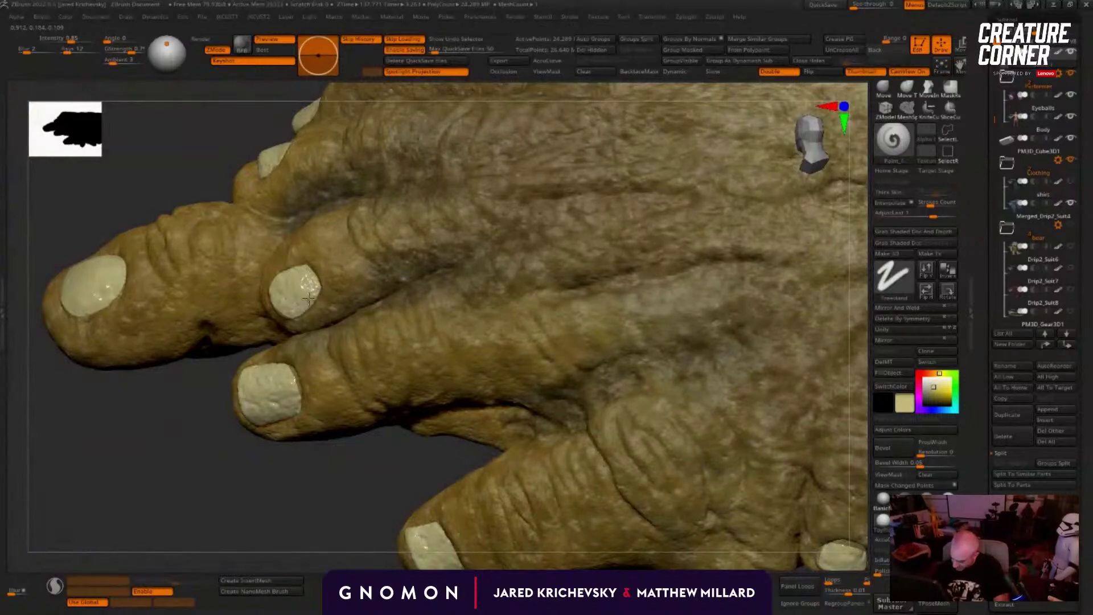
pyautogui.moveTo(214, 444); pyautogui.dragTo(274, 300)
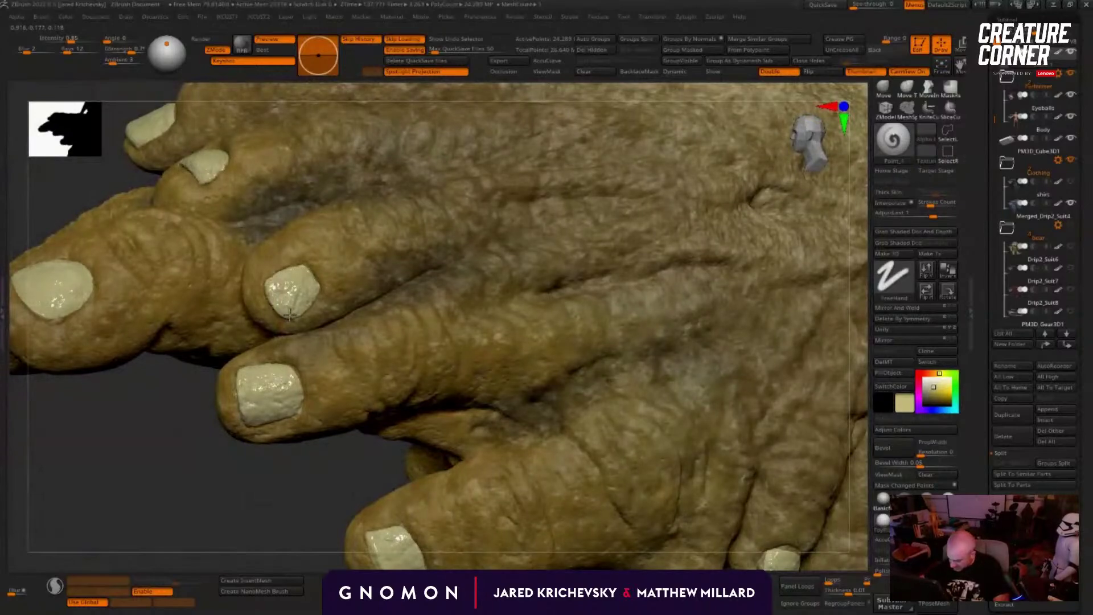
pyautogui.moveTo(220, 507); pyautogui.dragTo(272, 302)
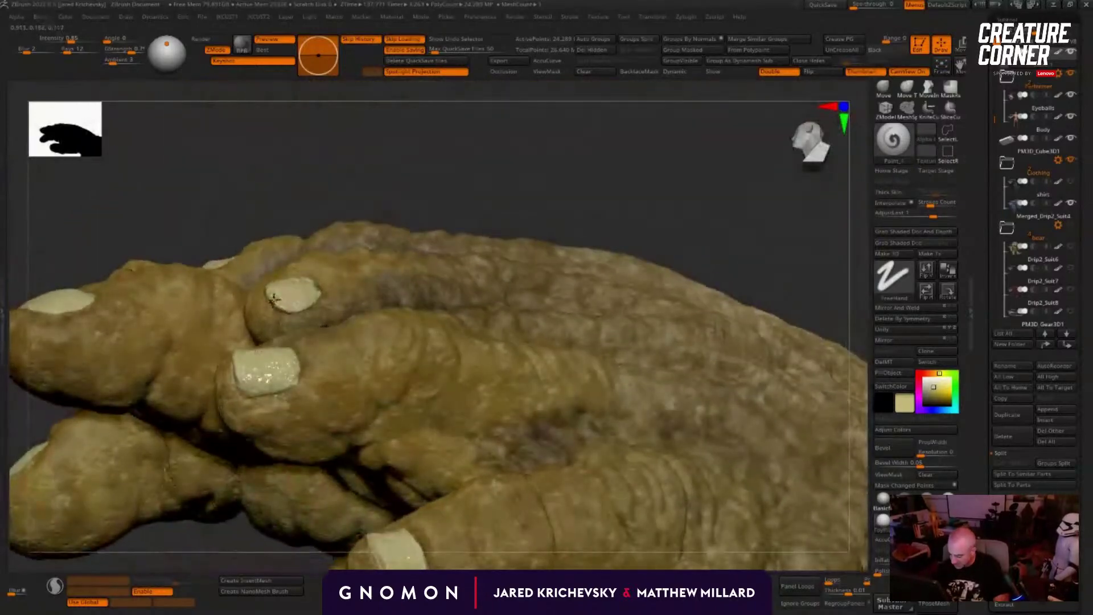
pyautogui.moveTo(285, 196); pyautogui.dragTo(328, 190)
pyautogui.moveTo(257, 282); pyautogui.dragTo(273, 296)
pyautogui.moveTo(408, 196); pyautogui.dragTo(299, 333)
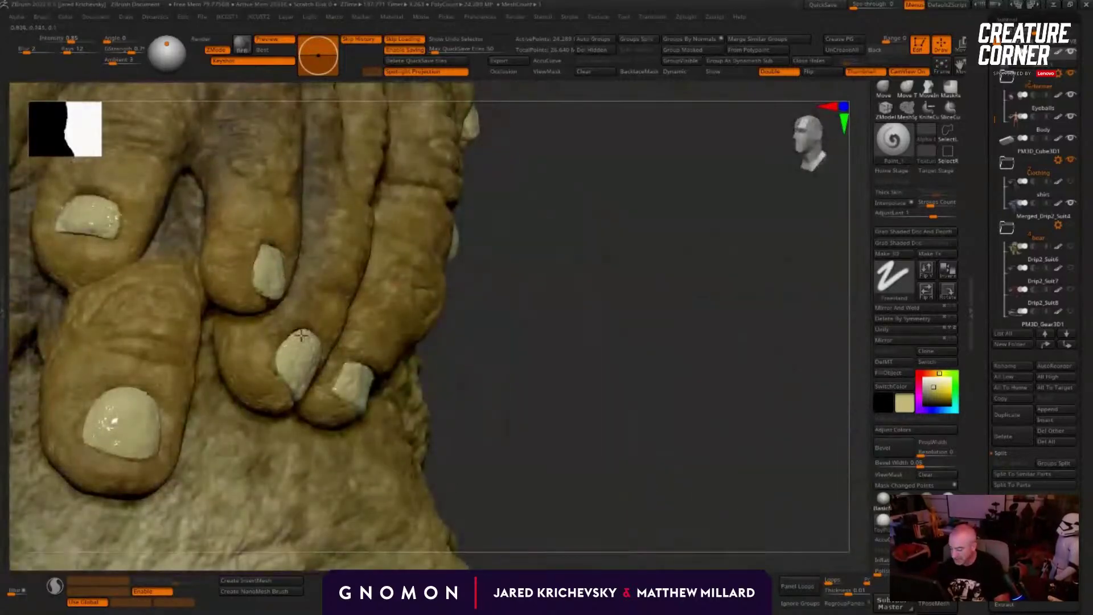
pyautogui.moveTo(451, 329); pyautogui.dragTo(379, 353)
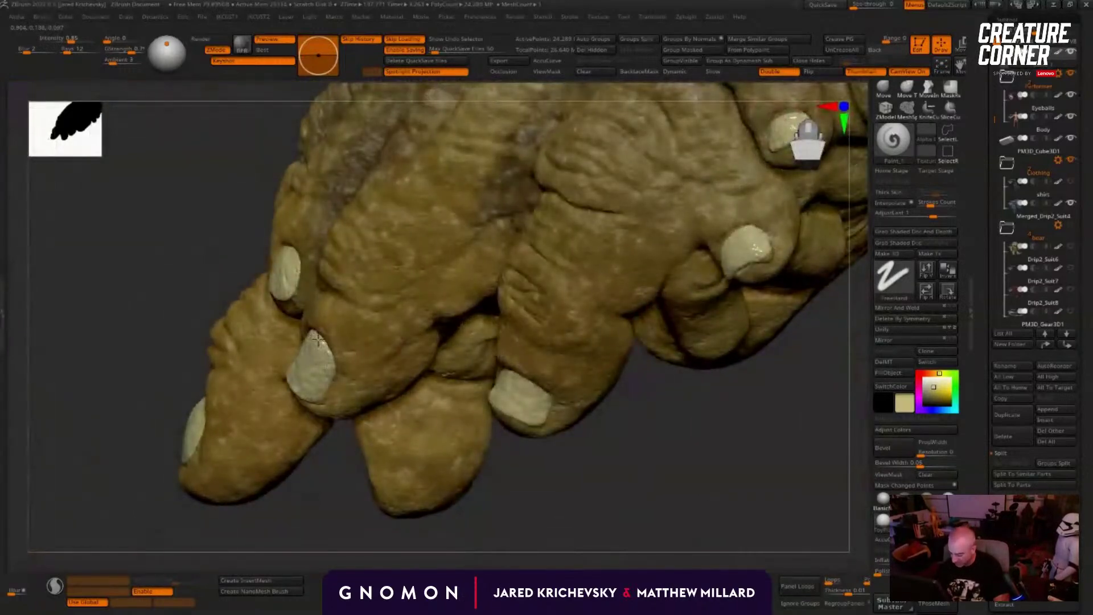
pyautogui.moveTo(576, 489); pyautogui.dragTo(420, 456)
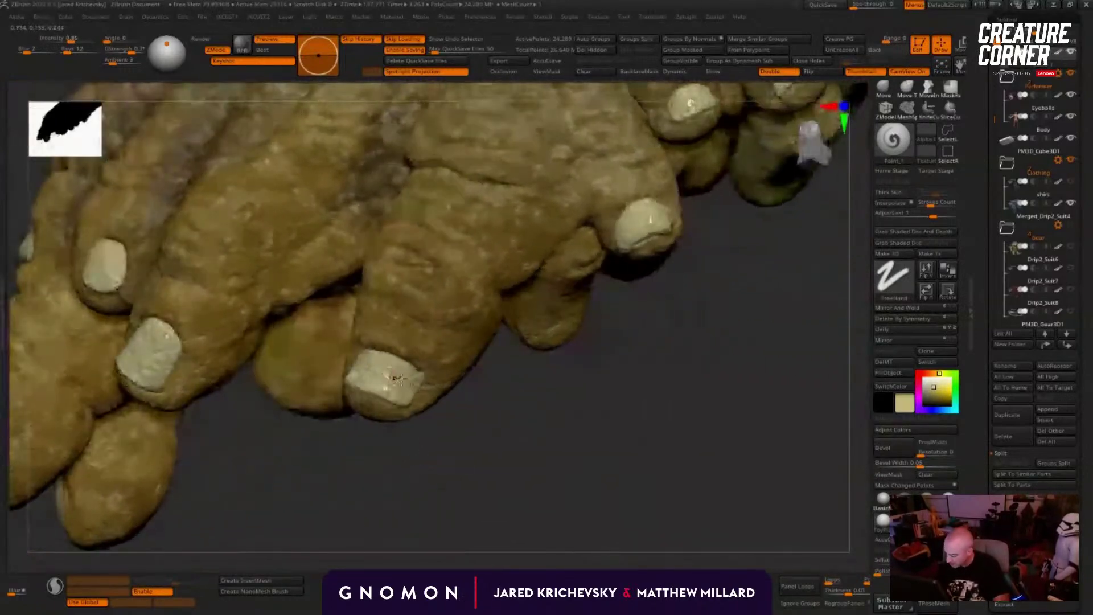
# Step: Sample the brown skin colour beside the broad fingertip's nail and repaint the skin around that nail's edge
pyautogui.moveTo(601, 457); pyautogui.dragTo(313, 360)
pyautogui.press('c')
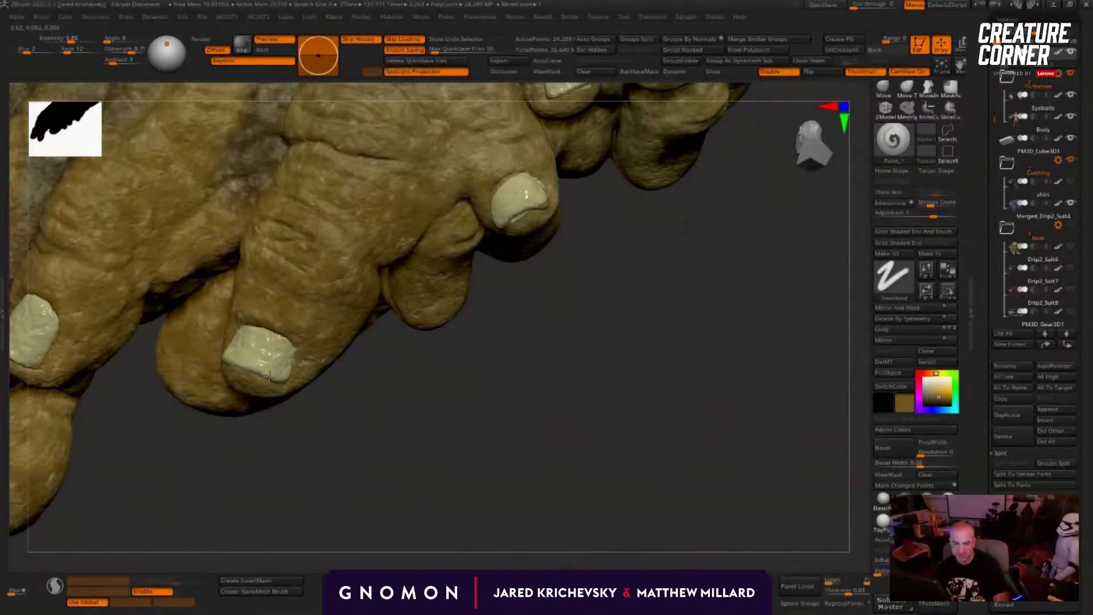
pyautogui.moveTo(433, 449); pyautogui.dragTo(300, 339)
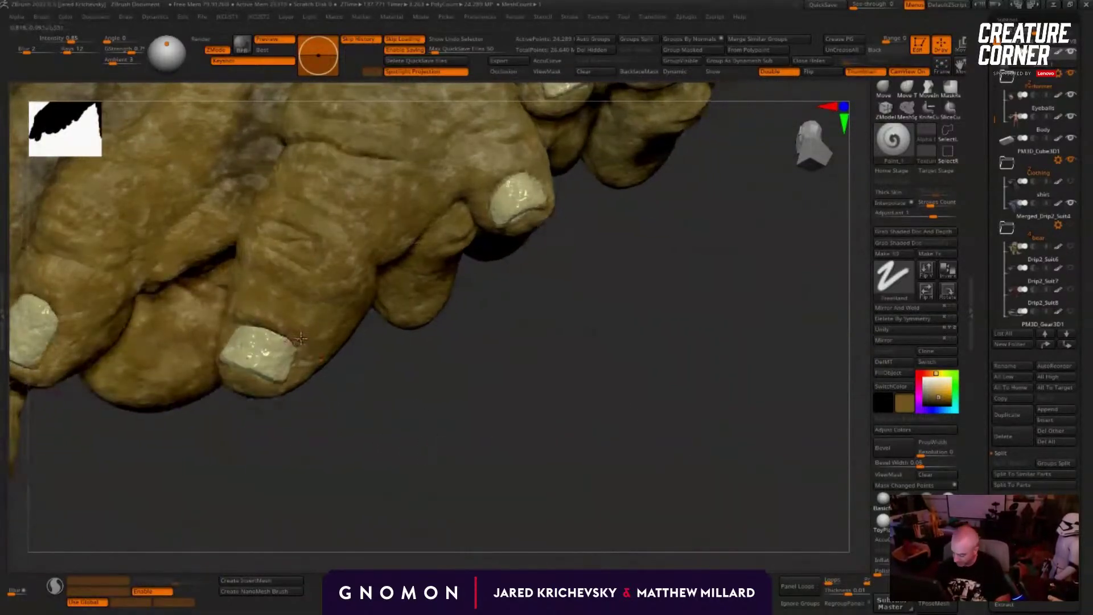
pyautogui.moveTo(302, 372); pyautogui.dragTo(223, 365, button='right')
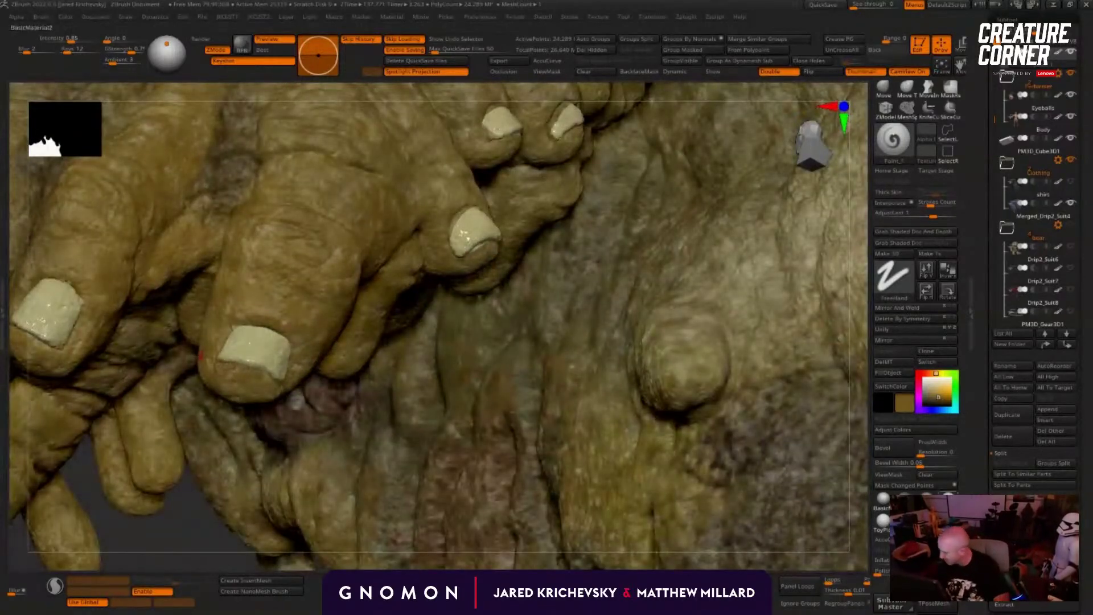
# Step: Sample the cream nail colour and touch up the nail edges on the broad fingertip and its neighbouring fingers
pyautogui.press('c')
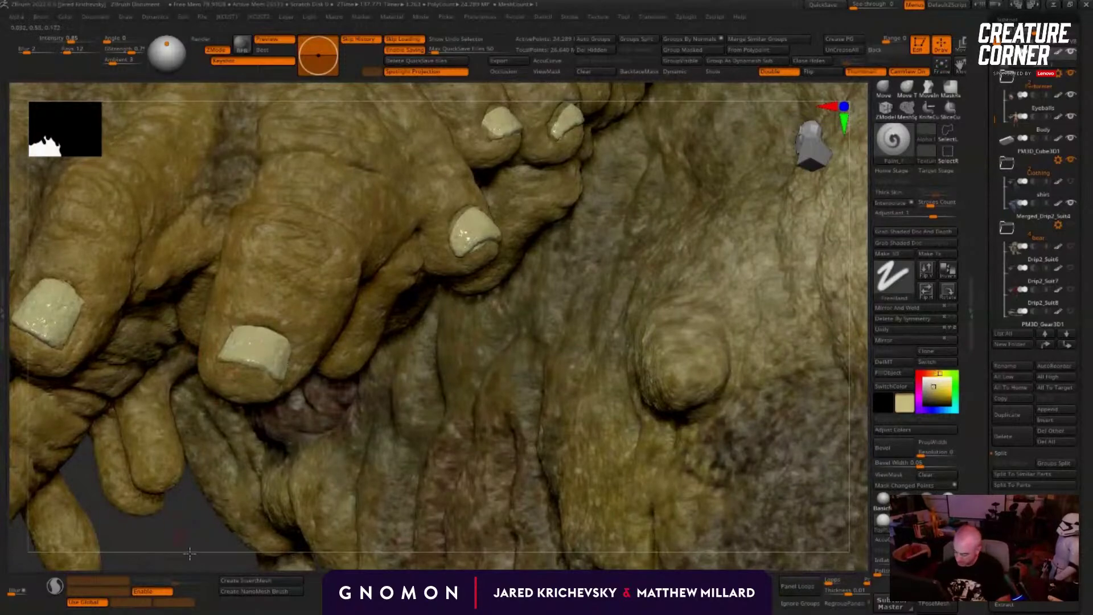
pyautogui.moveTo(189, 553)
pyautogui.mouseDown()
pyautogui.moveTo(228, 358)
pyautogui.moveTo(275, 328)
pyautogui.mouseUp()
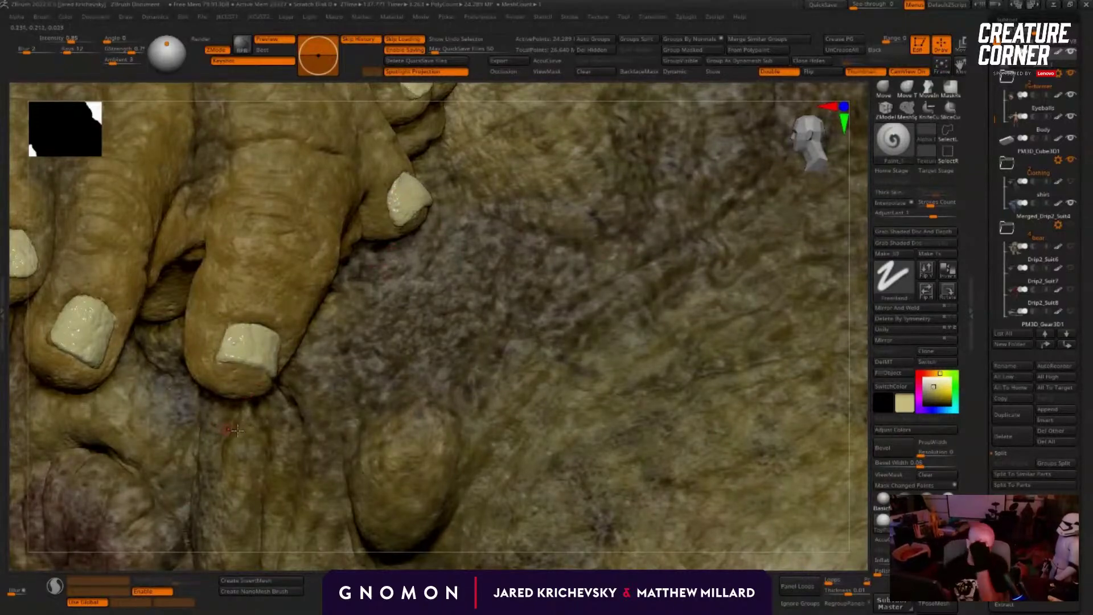
pyautogui.moveTo(237, 431)
pyautogui.mouseDown()
pyautogui.moveTo(378, 486)
pyautogui.moveTo(341, 473)
pyautogui.moveTo(327, 396)
pyautogui.moveTo(365, 432)
pyautogui.moveTo(400, 391)
pyautogui.moveTo(342, 336)
pyautogui.mouseUp()
pyautogui.press('f')
pyautogui.keyDown('alt'); pyautogui.moveTo(366, 412); pyautogui.dragTo(279, 310); pyautogui.keyUp('alt')
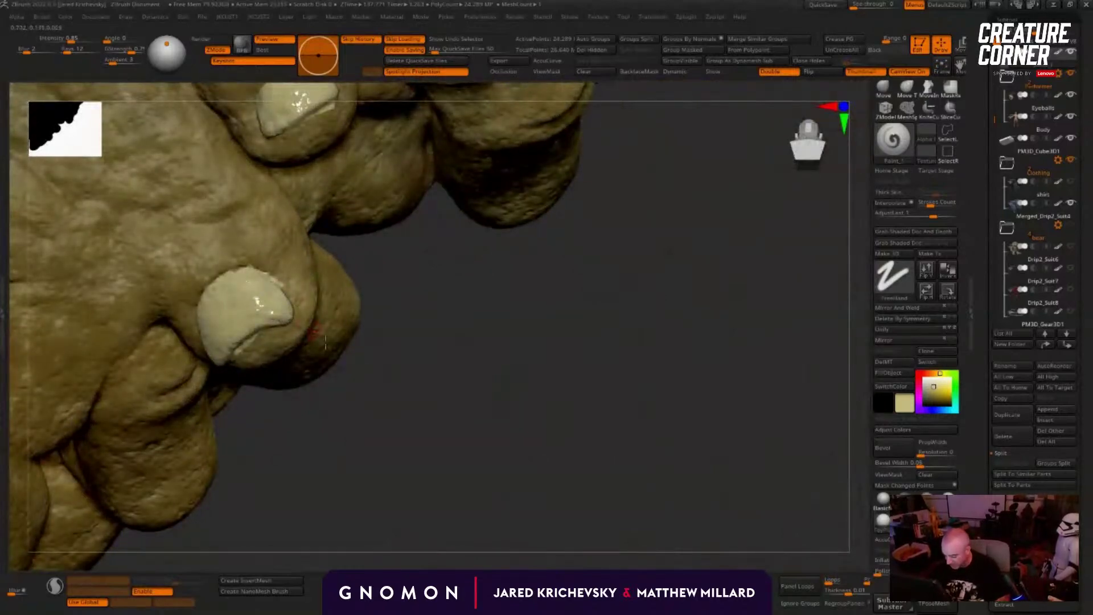
pyautogui.moveTo(376, 364); pyautogui.dragTo(427, 327)
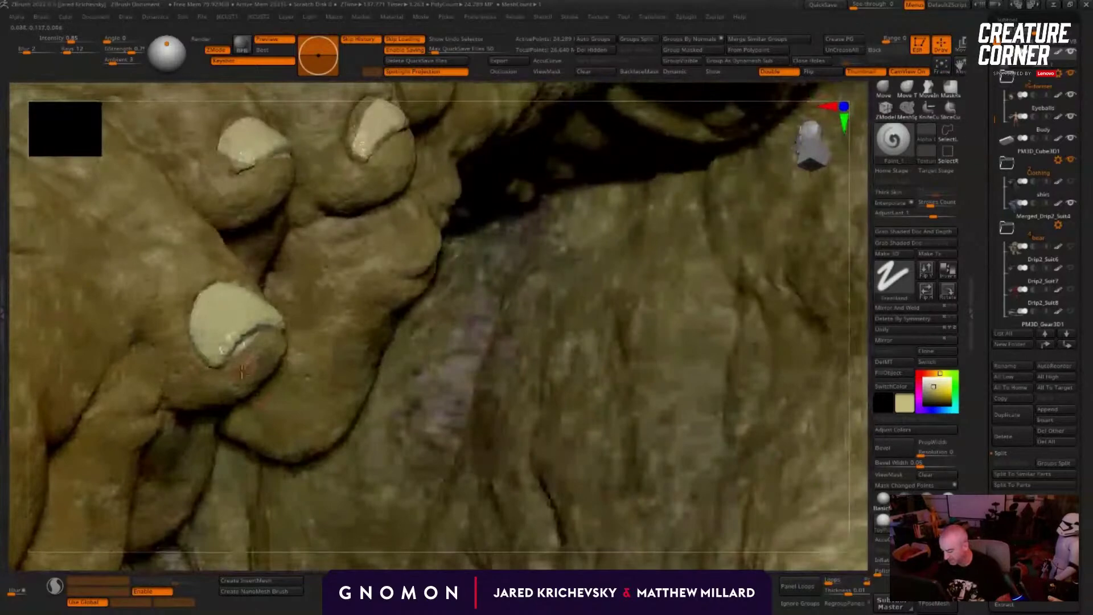
# Step: Undo the cream stroke below the small fingertip's nail, sample the brown skin colour and clean the skin along that nail's lower edge
pyautogui.moveTo(272, 340); pyautogui.dragTo(241, 355)
pyautogui.press('ctrl')
pyautogui.hotkey('ctrl', 'z')
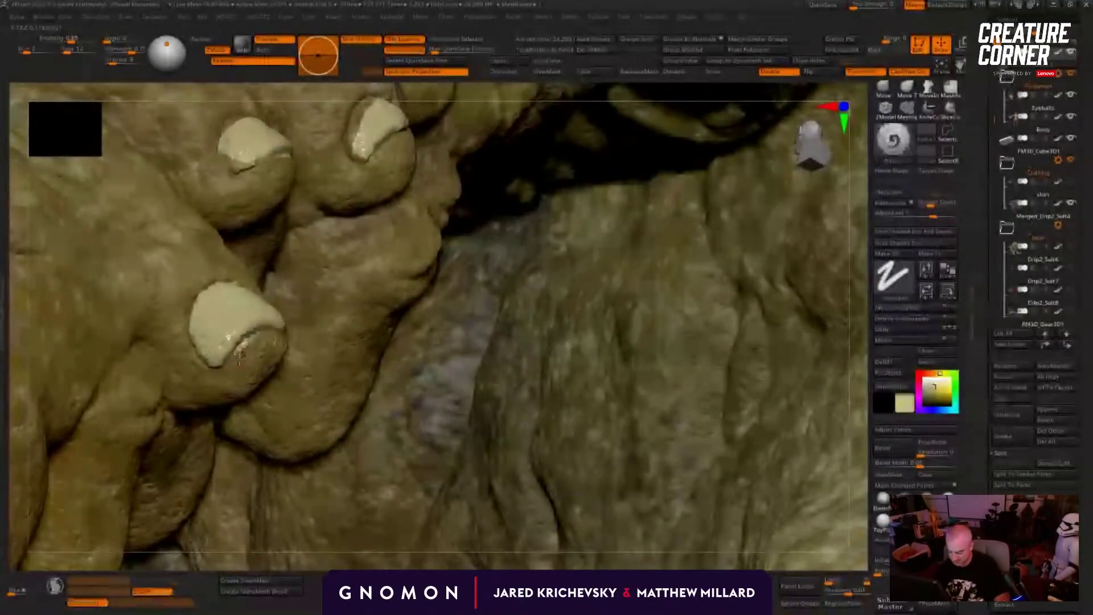
pyautogui.press('c')
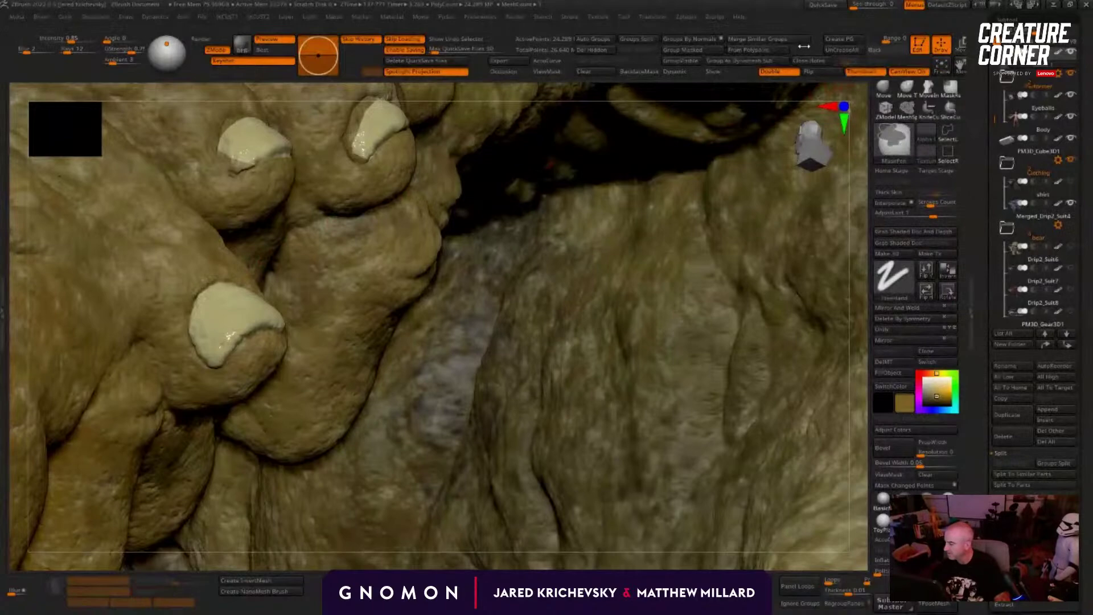
pyautogui.keyDown('ctrl'); pyautogui.moveTo(805, 75); pyautogui.dragTo(451, 157); pyautogui.keyUp('ctrl')
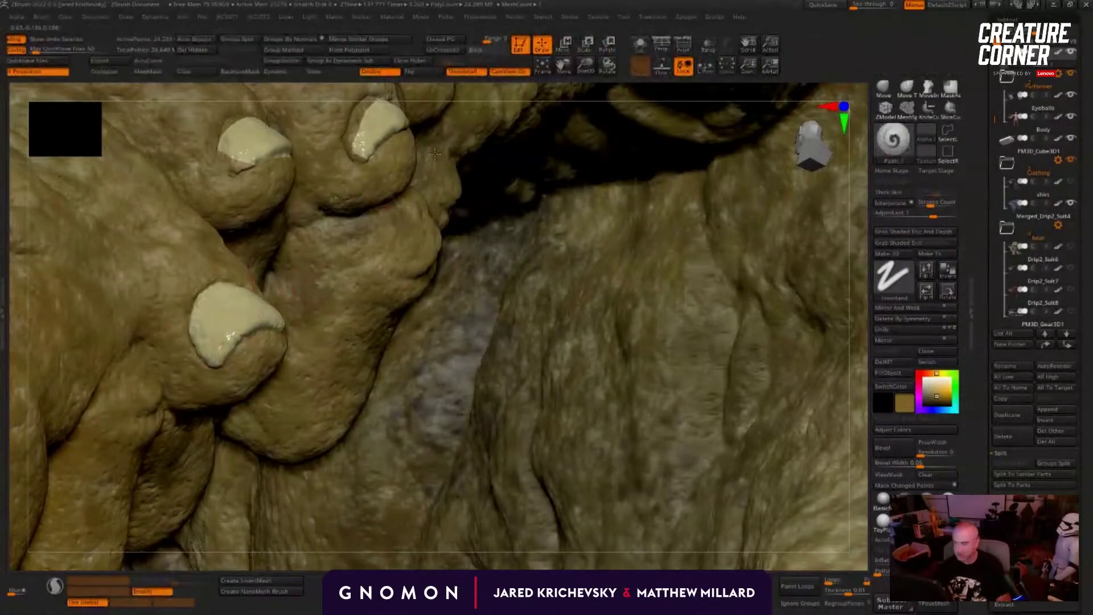
pyautogui.moveTo(607, 66); pyautogui.dragTo(676, 107)
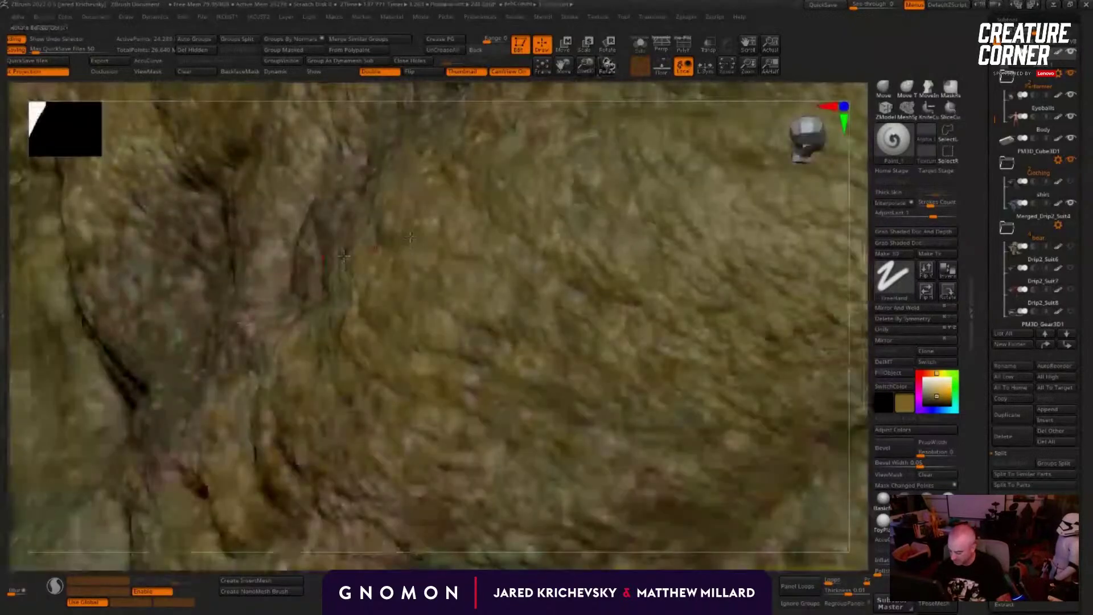
pyautogui.moveTo(607, 65); pyautogui.dragTo(607, 66)
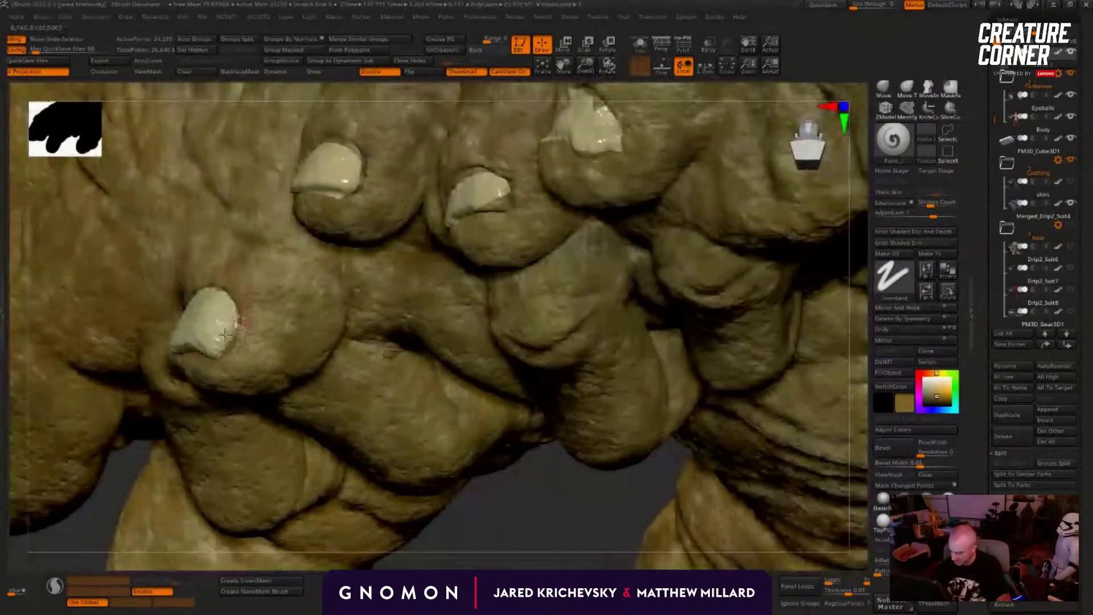
# Step: Sample the cream colour and paint out the side edges of the nail on the second fingertip
pyautogui.press('c')
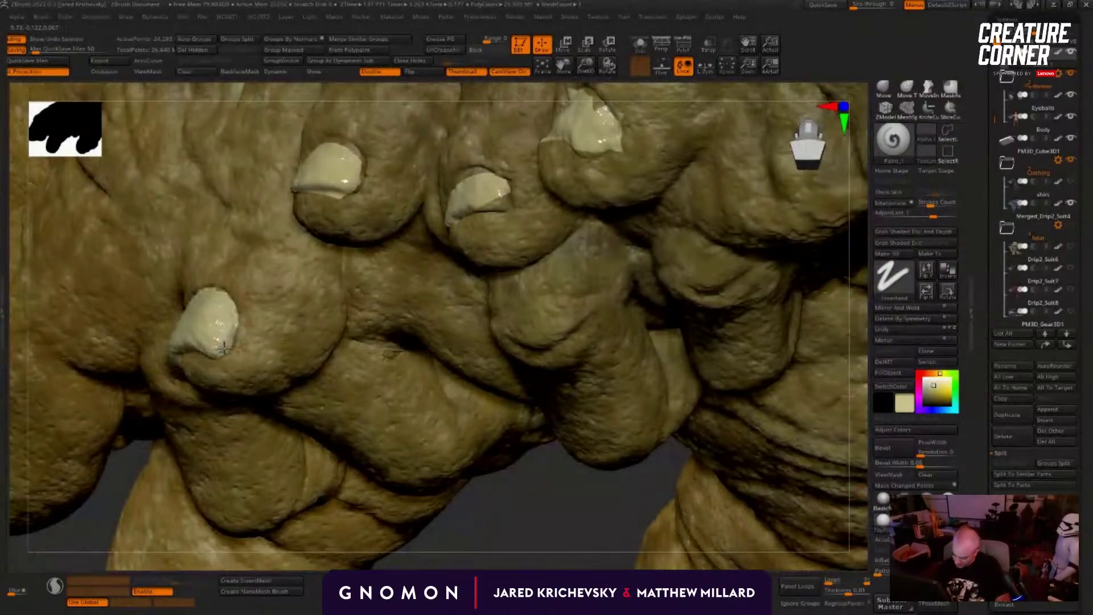
pyautogui.moveTo(506, 503); pyautogui.dragTo(519, 520)
pyautogui.moveTo(368, 204)
pyautogui.mouseDown()
pyautogui.moveTo(349, 149)
pyautogui.moveTo(370, 163)
pyautogui.moveTo(363, 147)
pyautogui.moveTo(337, 152)
pyautogui.moveTo(366, 165)
pyautogui.mouseUp()
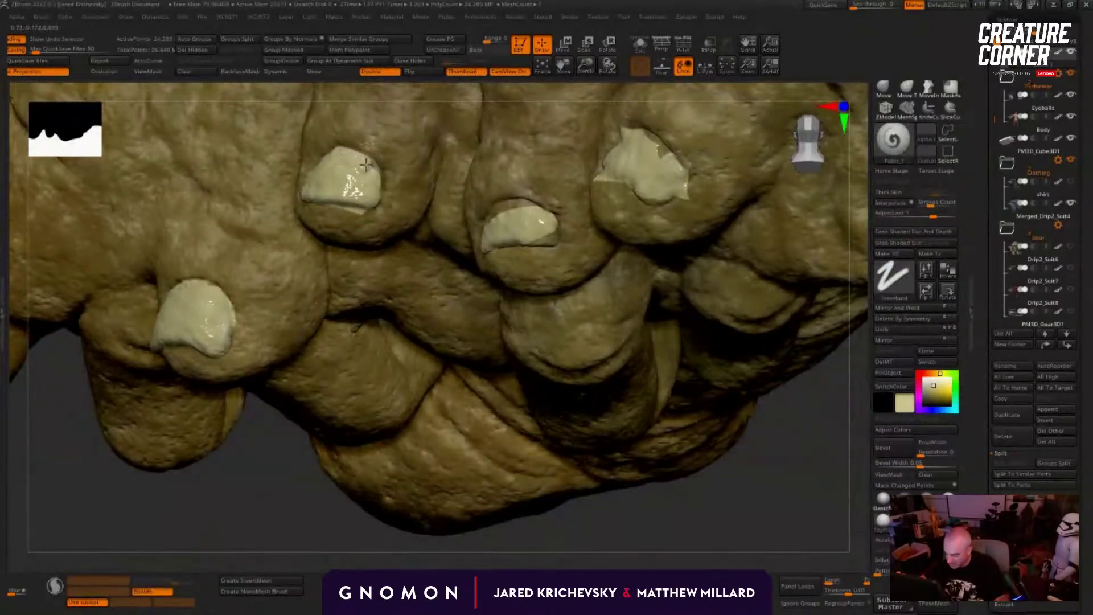
pyautogui.moveTo(251, 475); pyautogui.dragTo(288, 495)
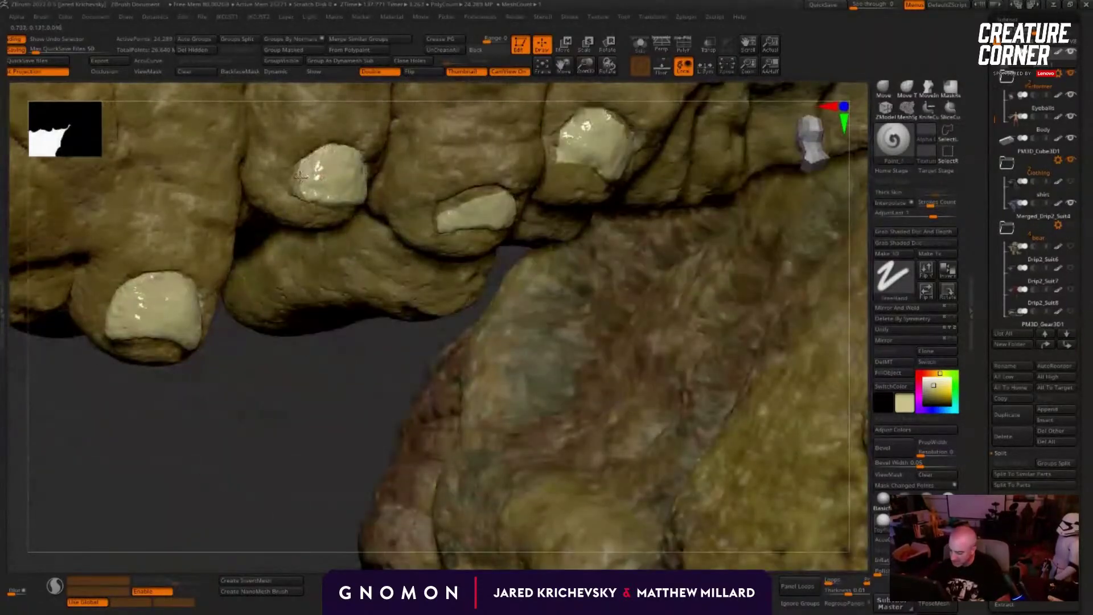
pyautogui.moveTo(295, 187); pyautogui.dragTo(304, 209)
pyautogui.moveTo(276, 441)
pyautogui.mouseDown()
pyautogui.moveTo(336, 410)
pyautogui.moveTo(398, 342)
pyautogui.mouseUp()
# Step: Alternate between sampled brown skin and cream nail colours to even out the outline of the middle fingertip's nail
pyautogui.press('c')
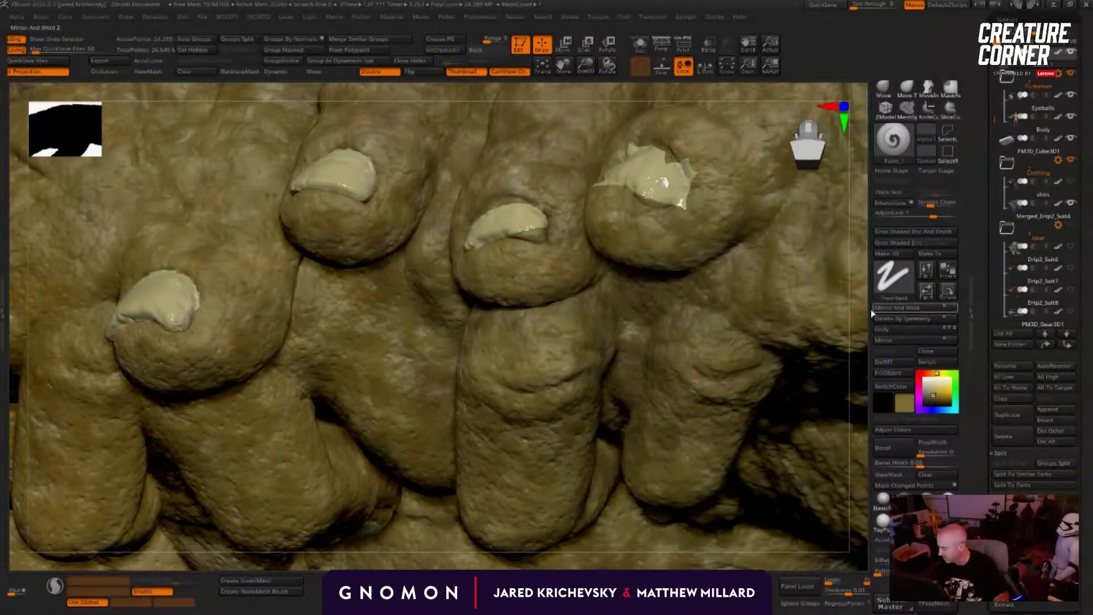
pyautogui.press('c')
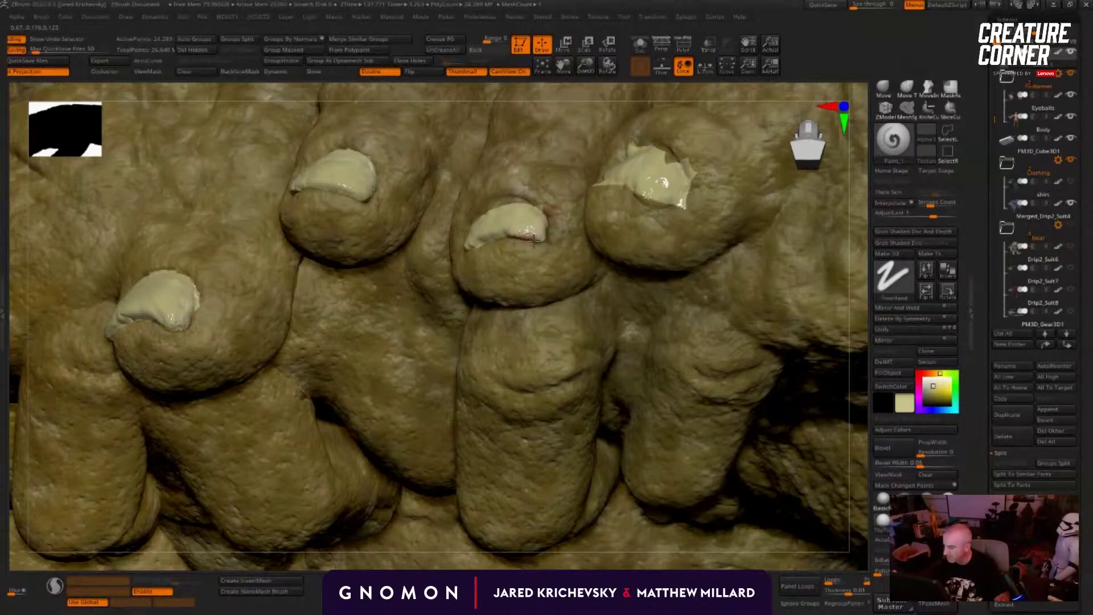
pyautogui.moveTo(607, 64); pyautogui.dragTo(521, 200)
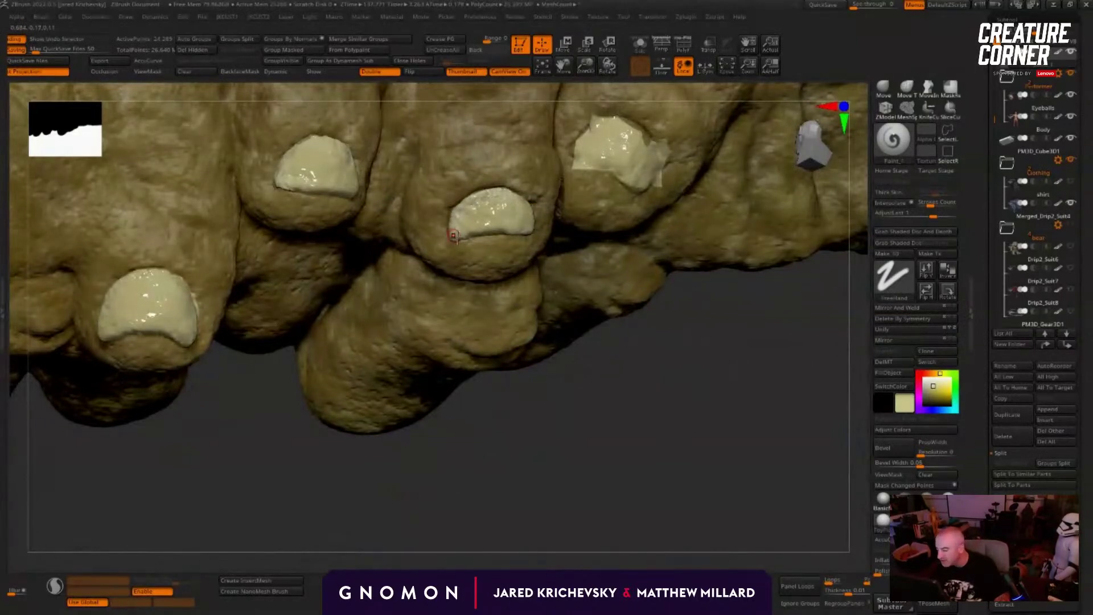
pyautogui.moveTo(485, 451); pyautogui.dragTo(807, 450)
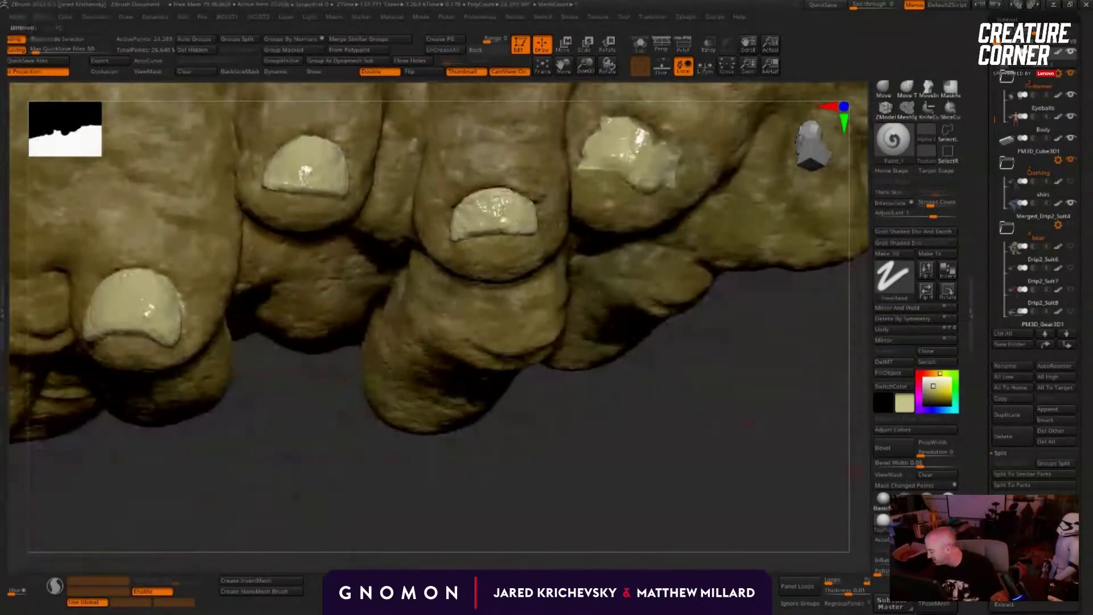
pyautogui.press('c')
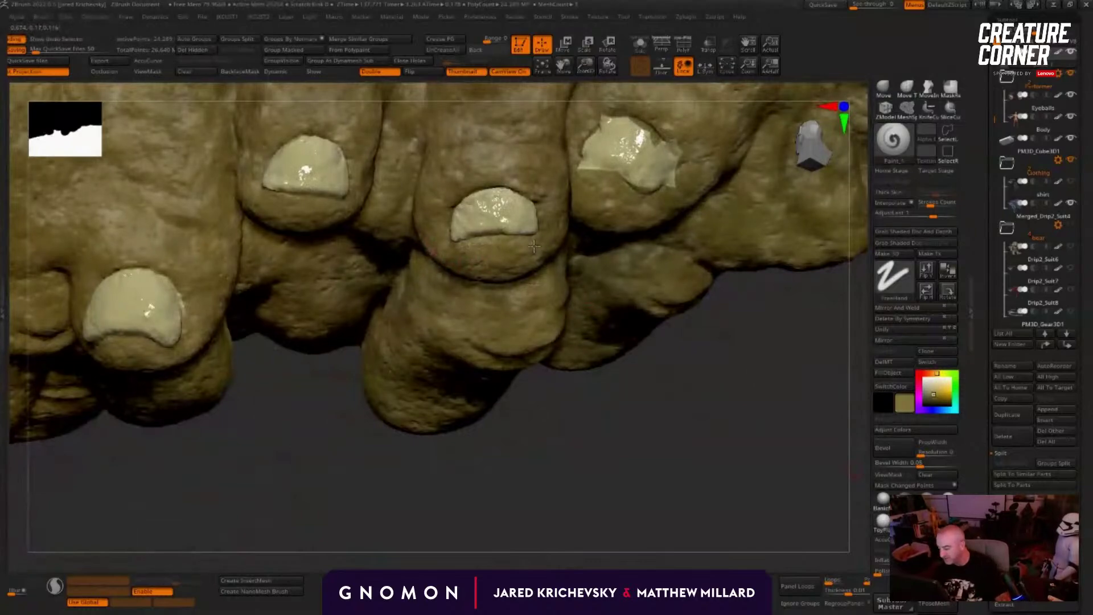
# Step: Repaint brown skin over the jagged corners of the outermost finger's nail and fill its remaining edge with the sampled cream colour
pyautogui.moveTo(642, 452)
pyautogui.mouseDown()
pyautogui.moveTo(378, 481)
pyautogui.moveTo(443, 204)
pyautogui.mouseUp()
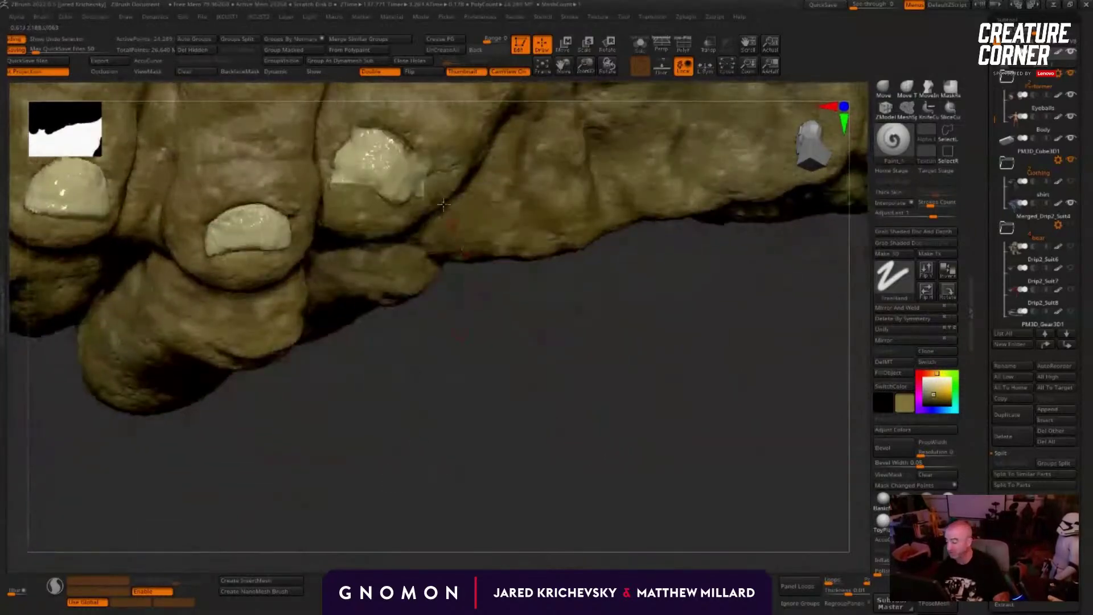
pyautogui.press('c')
pyautogui.moveTo(428, 163); pyautogui.dragTo(424, 197)
pyautogui.moveTo(340, 189)
pyautogui.mouseDown()
pyautogui.moveTo(327, 174)
pyautogui.moveTo(358, 192)
pyautogui.mouseUp()
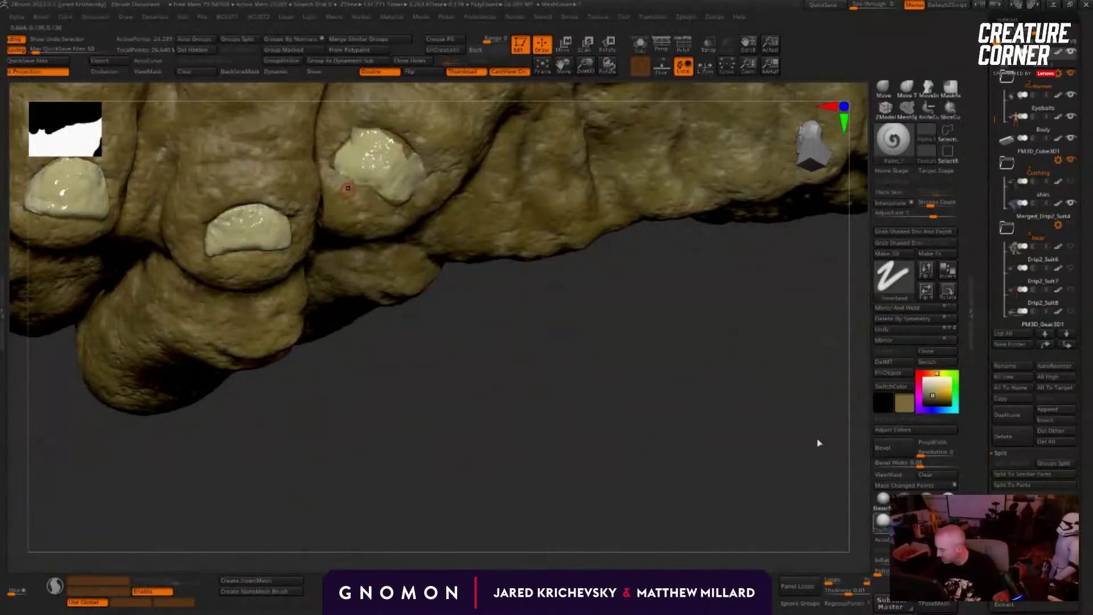
pyautogui.press('c')
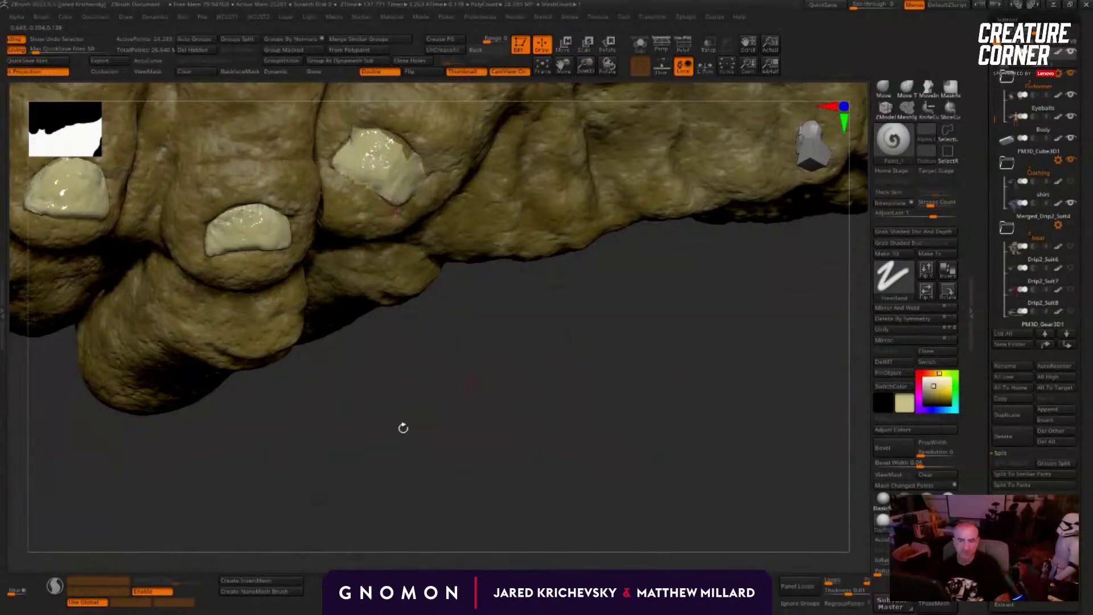
pyautogui.moveTo(403, 427); pyautogui.dragTo(353, 399)
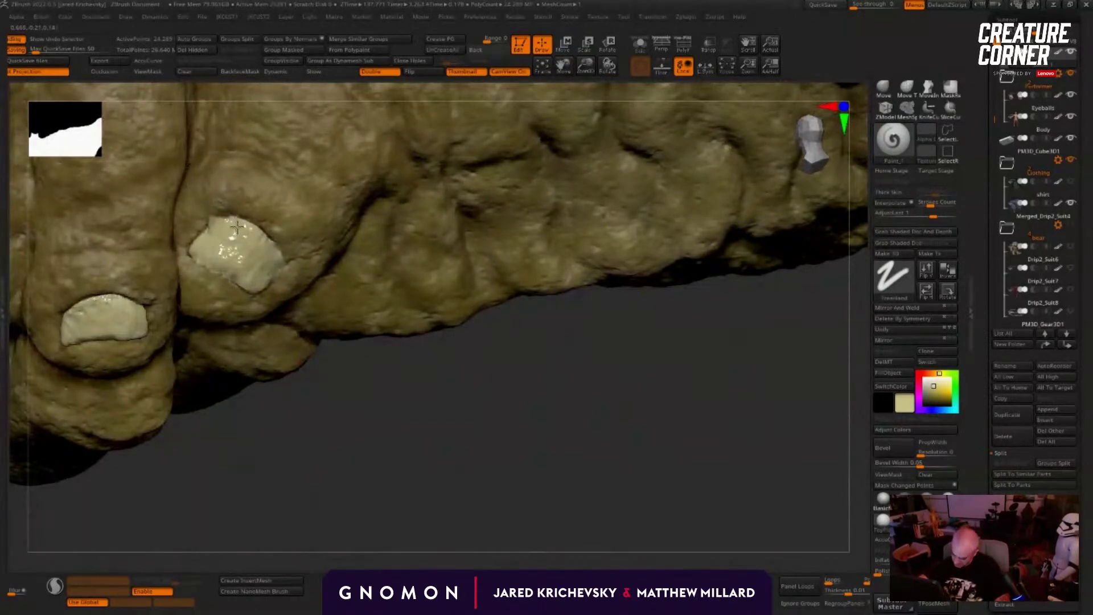
pyautogui.moveTo(487, 456); pyautogui.dragTo(256, 244)
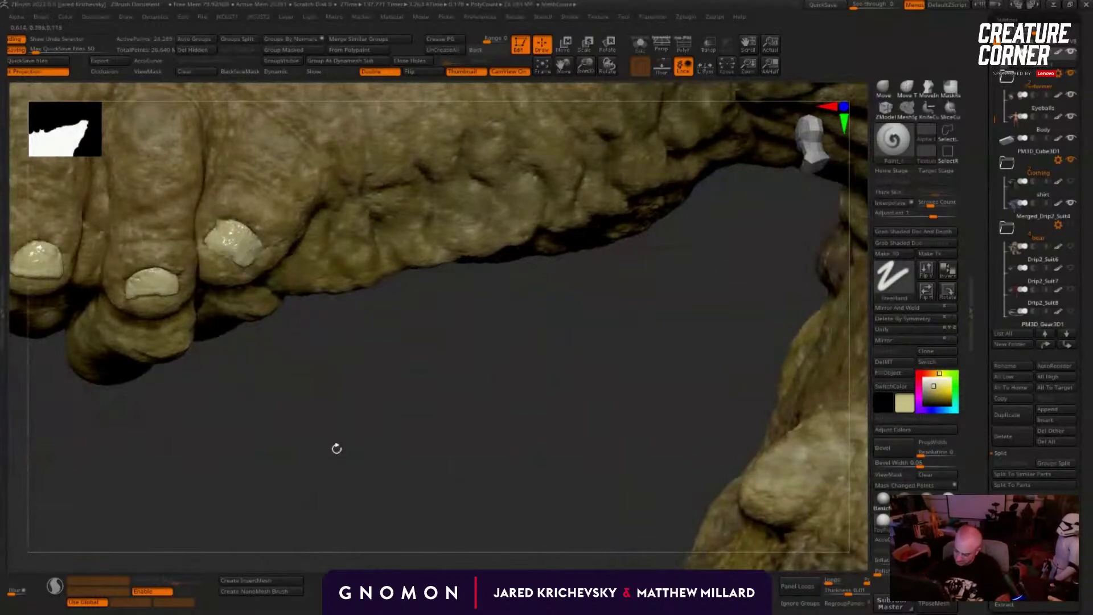
# Step: Examine the painted nails across the whole hand, switch to KeyShot and inspect the rendered creature and its hands up close
pyautogui.moveTo(337, 449); pyautogui.dragTo(284, 451)
pyautogui.moveTo(244, 394); pyautogui.dragTo(286, 410)
pyautogui.moveTo(198, 444); pyautogui.dragTo(200, 484)
pyautogui.keyDown('alt'); pyautogui.moveTo(197, 444); pyautogui.dragTo(208, 539); pyautogui.keyUp('alt')
pyautogui.press('shift')
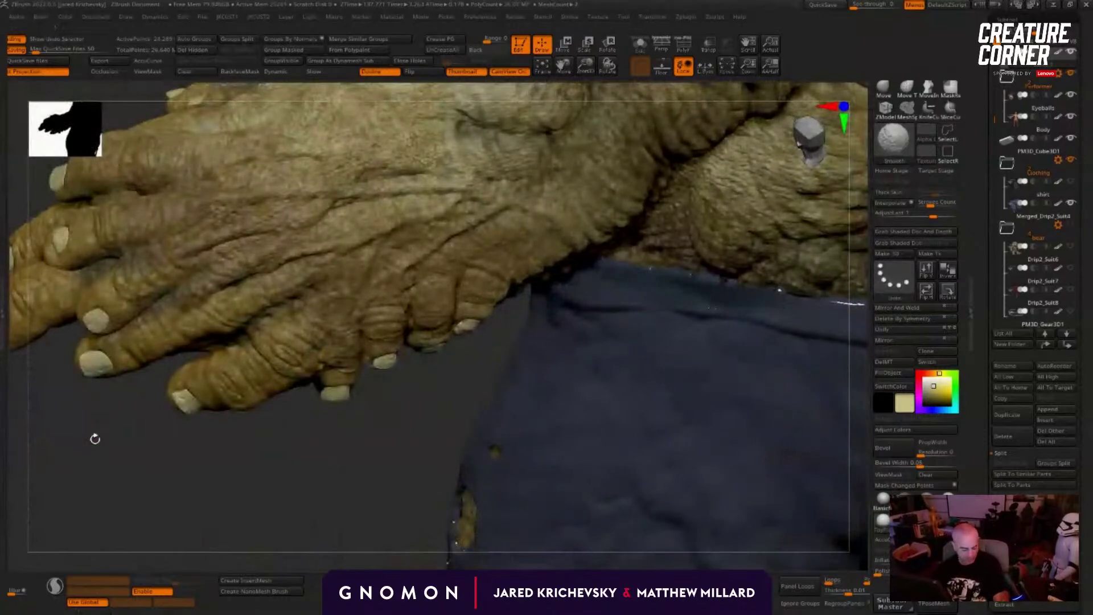
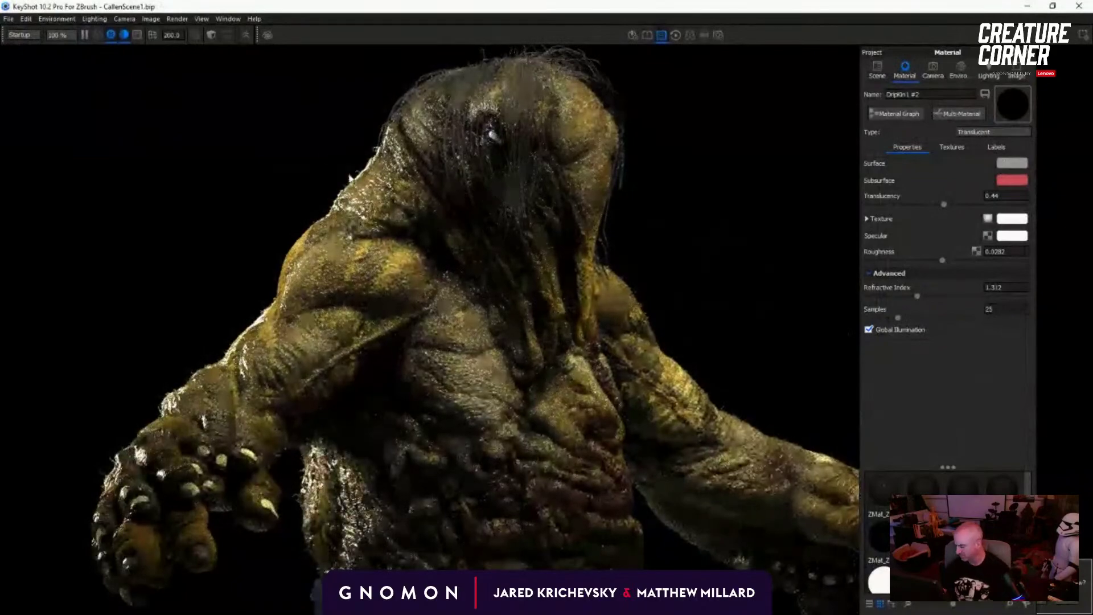
pyautogui.moveTo(247, 246); pyautogui.dragTo(201, 293)
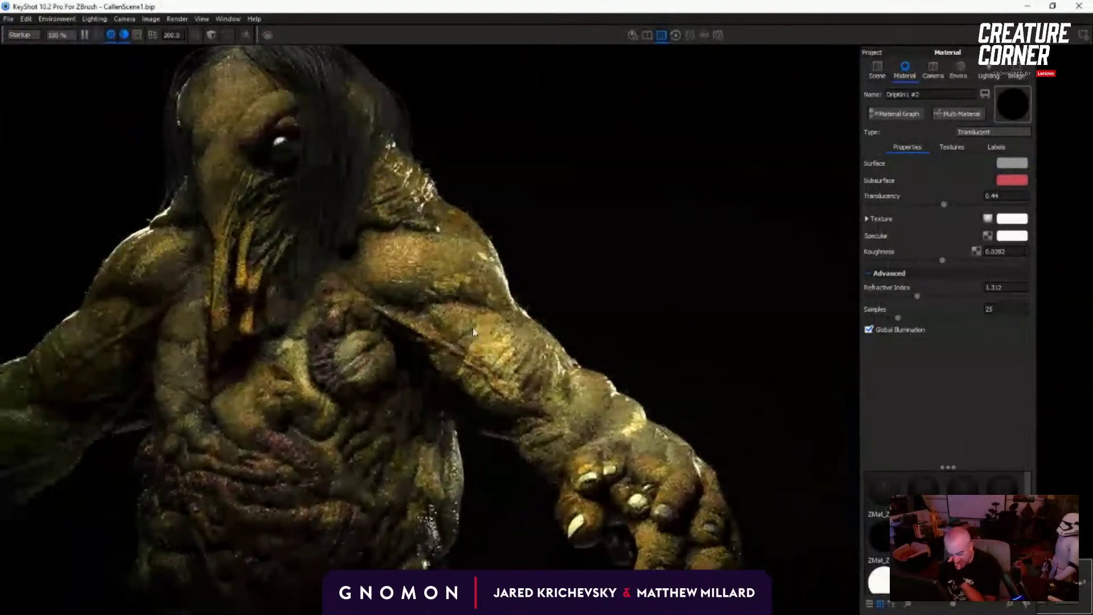
pyautogui.keyDown('alt'); pyautogui.moveTo(459, 241); pyautogui.dragTo(464, 414, button='right'); pyautogui.keyUp('alt')
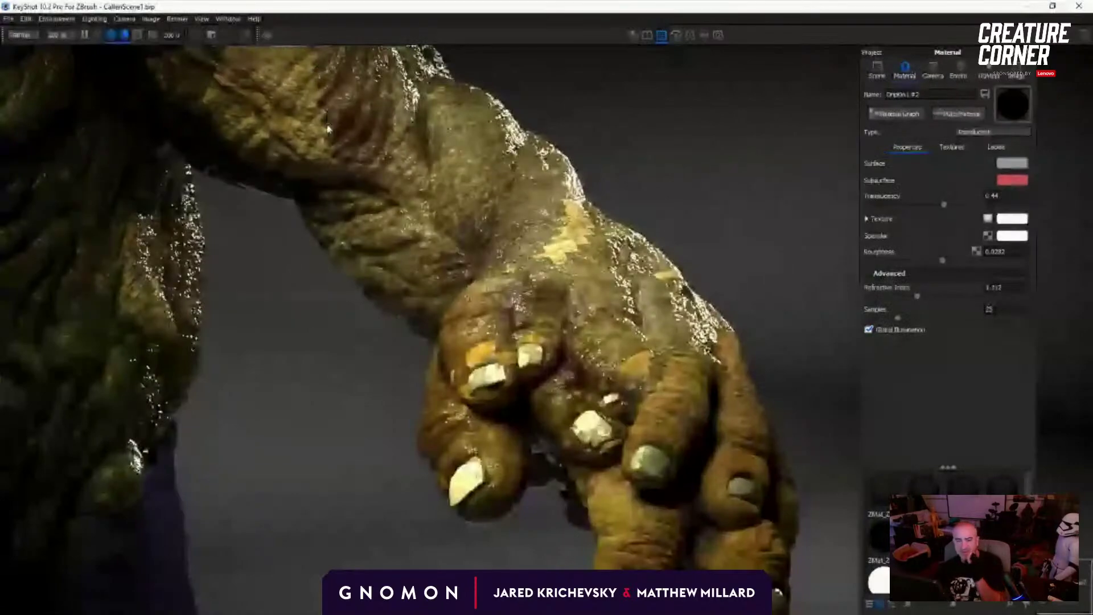
pyautogui.moveTo(376, 295); pyautogui.dragTo(203, 363)
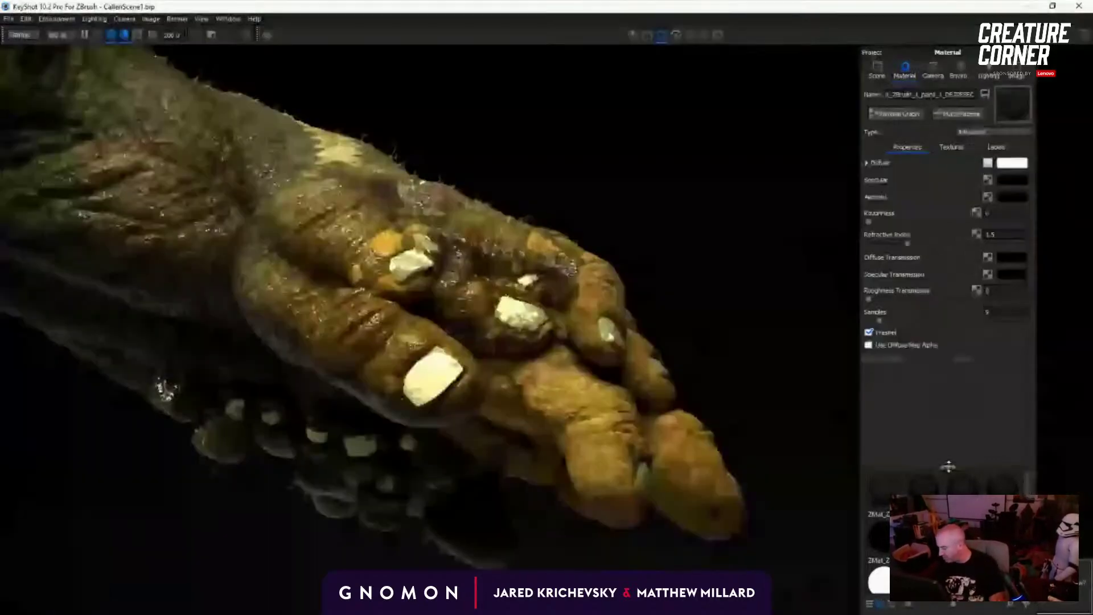
# Step: Paste the copied translucent skin material onto the ZBrush_1_paint_1 part that contains the fingernails
pyautogui.moveTo(949, 467); pyautogui.dragTo(948, 320)
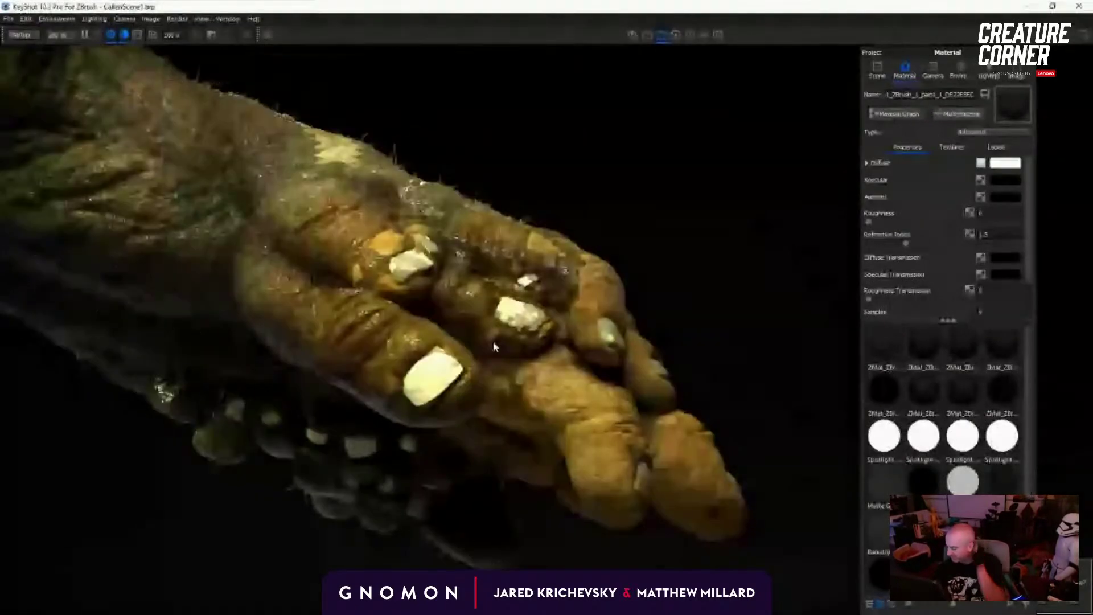
pyautogui.click(878, 71)
pyautogui.click(424, 384)
pyautogui.rightClick(423, 384)
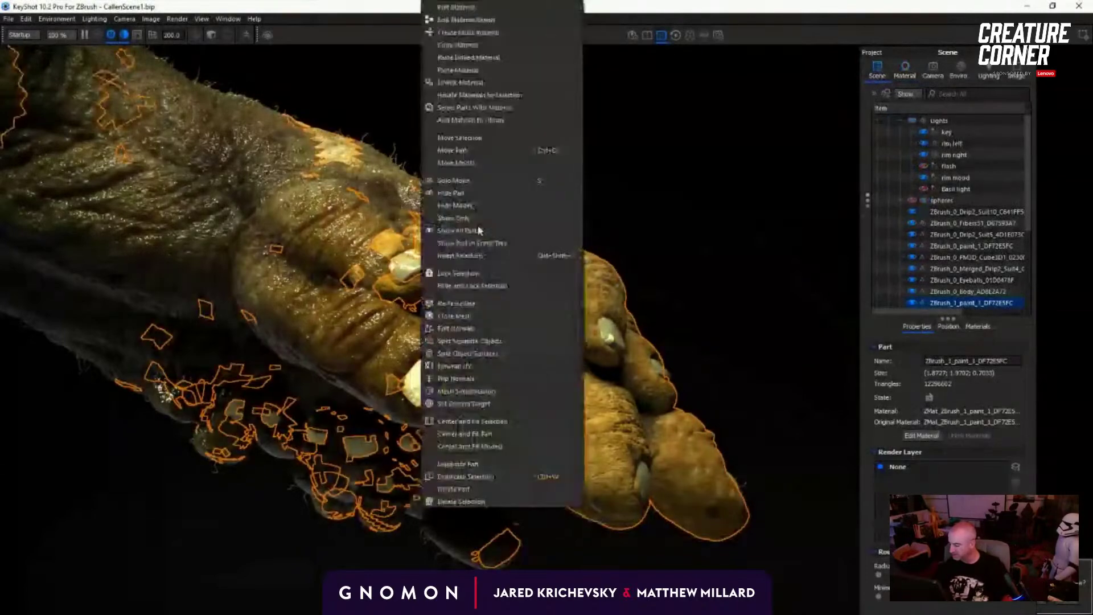
pyautogui.click(444, 70)
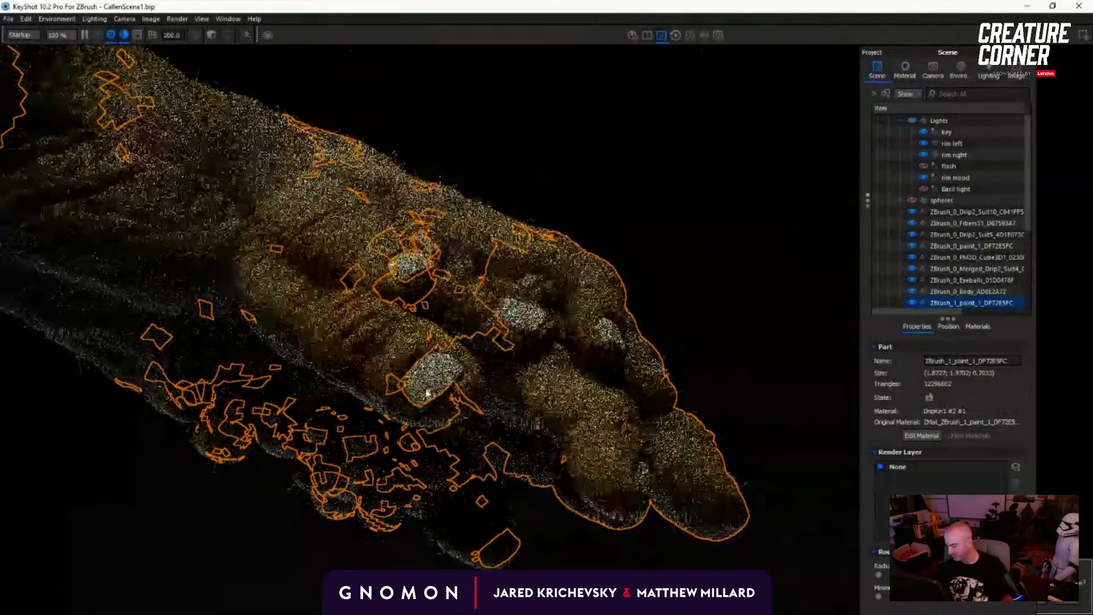
pyautogui.click(588, 197)
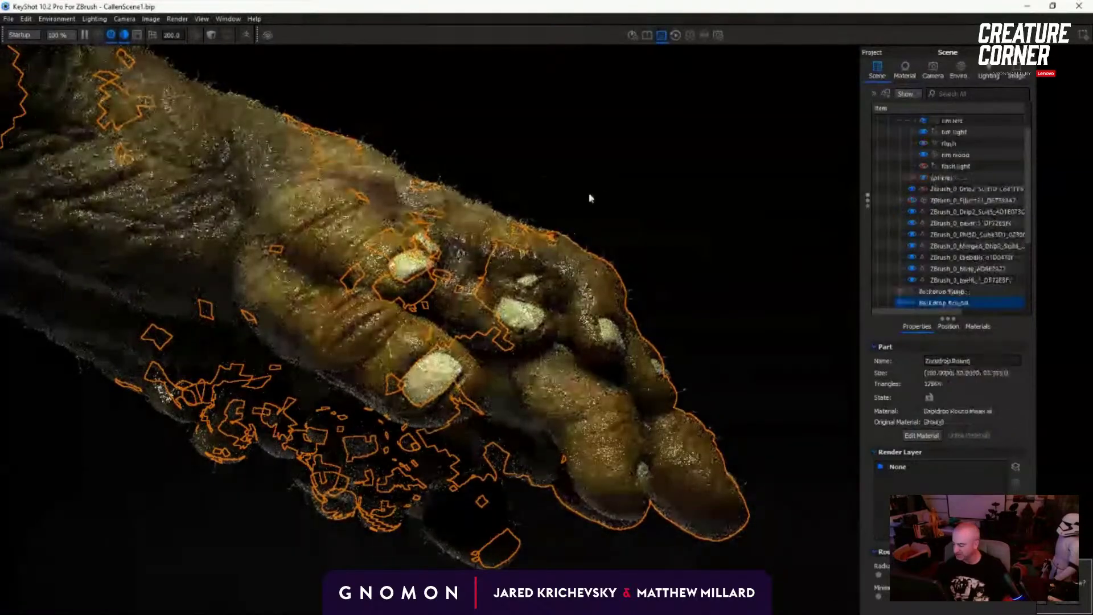
# Step: Open the fingernail part's material and try a pale yellow subsurface colour
pyautogui.doubleClick(436, 383)
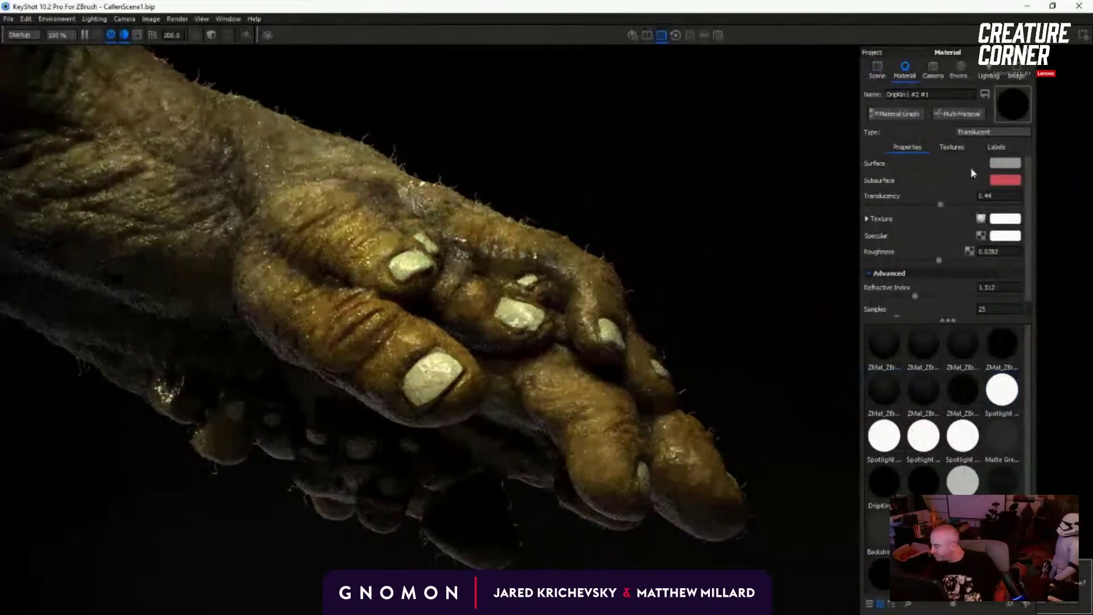
pyautogui.click(1001, 183)
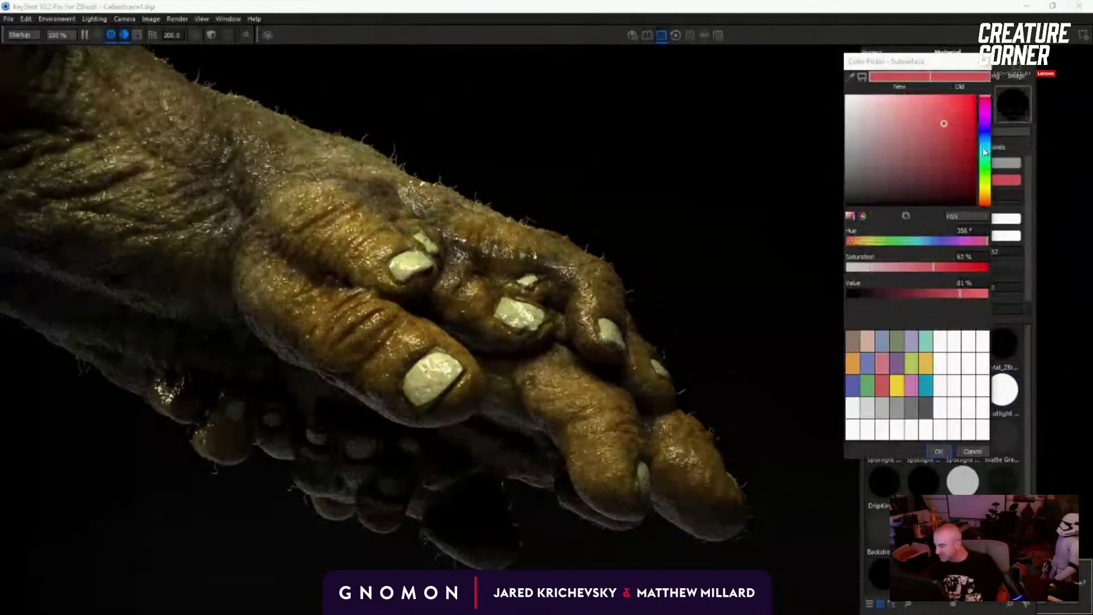
pyautogui.moveTo(986, 199); pyautogui.dragTo(985, 190)
pyautogui.click(878, 105)
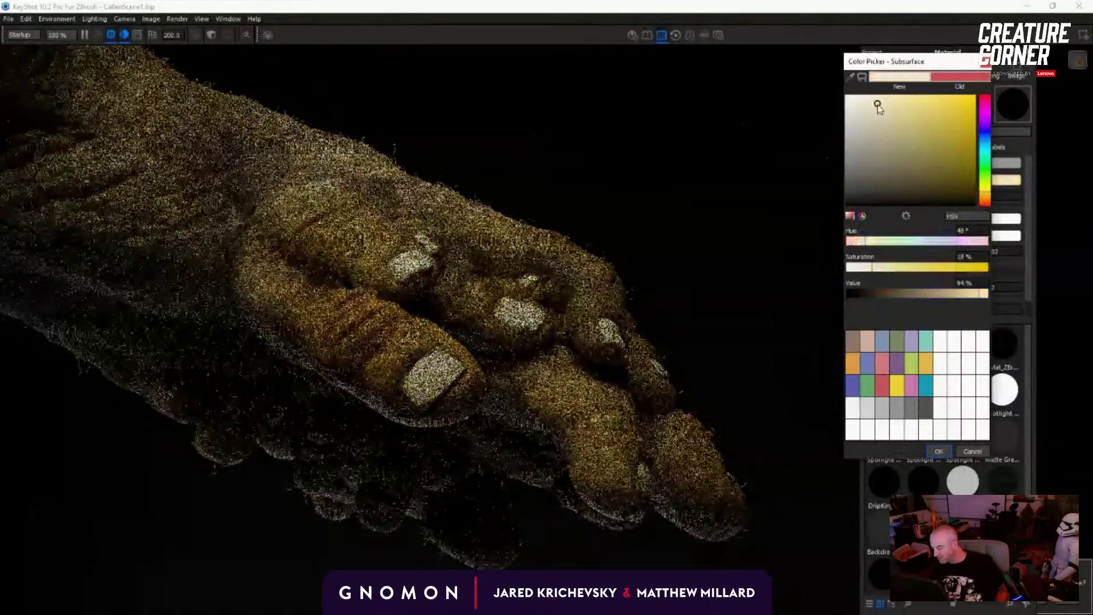
pyautogui.moveTo(877, 105); pyautogui.dragTo(881, 110)
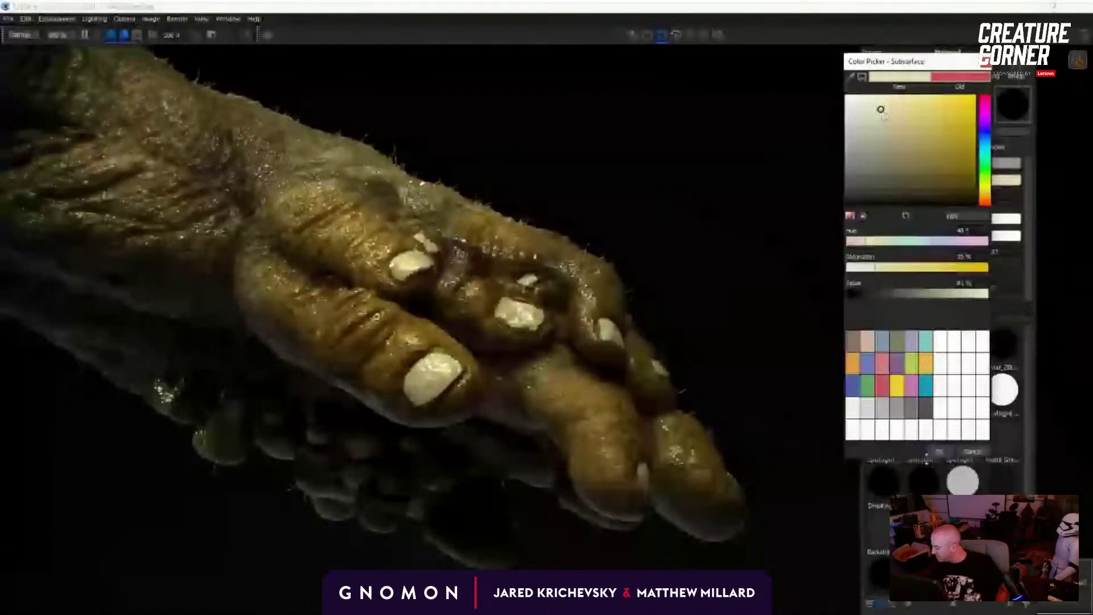
pyautogui.click(972, 451)
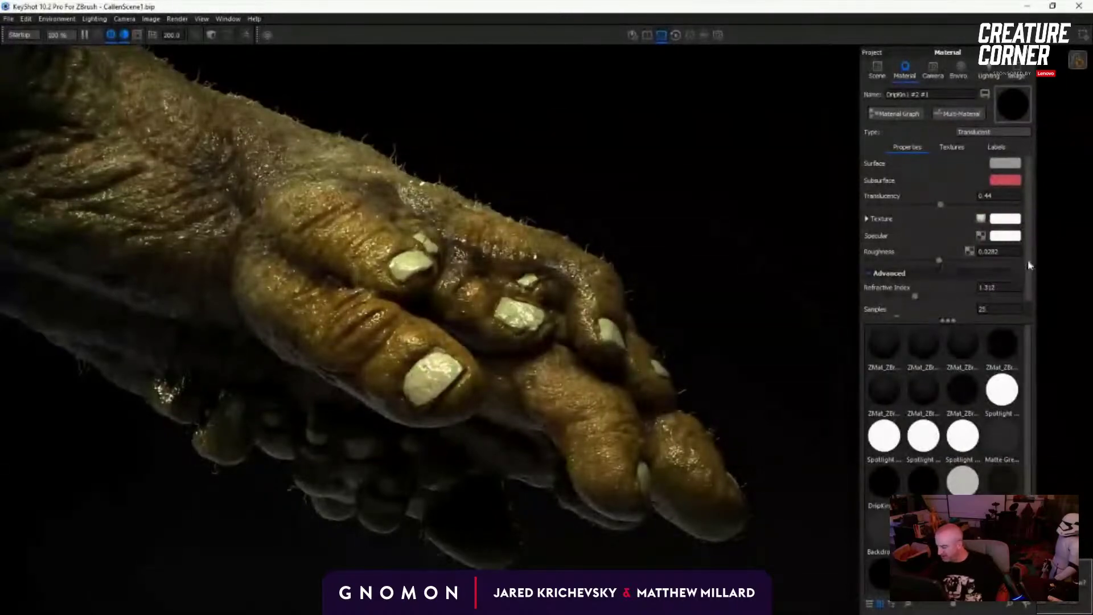
# Step: Set the fingernail material's subsurface colour to a pale tan with hue 32°, saturation 29% and value 87%
pyautogui.click(1006, 181)
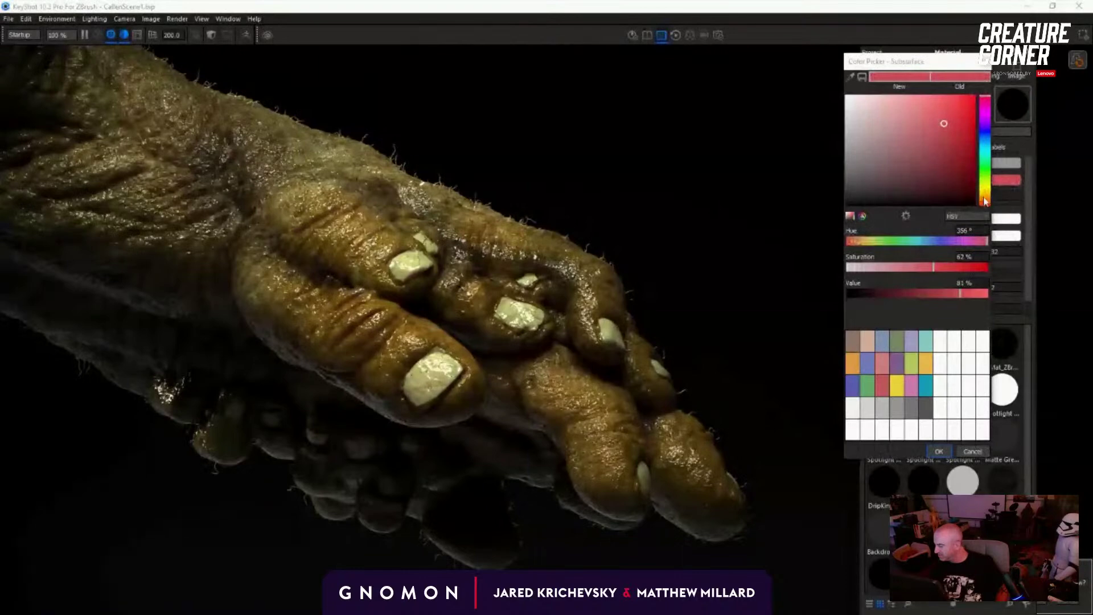
pyautogui.moveTo(984, 200); pyautogui.dragTo(984, 193)
pyautogui.click(898, 117)
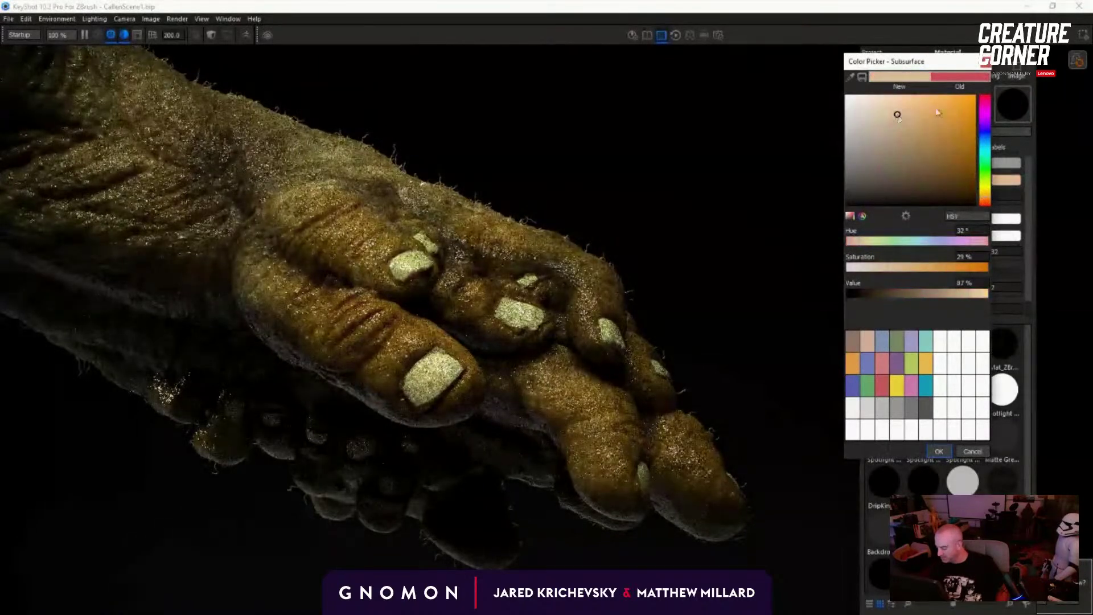
pyautogui.click(939, 451)
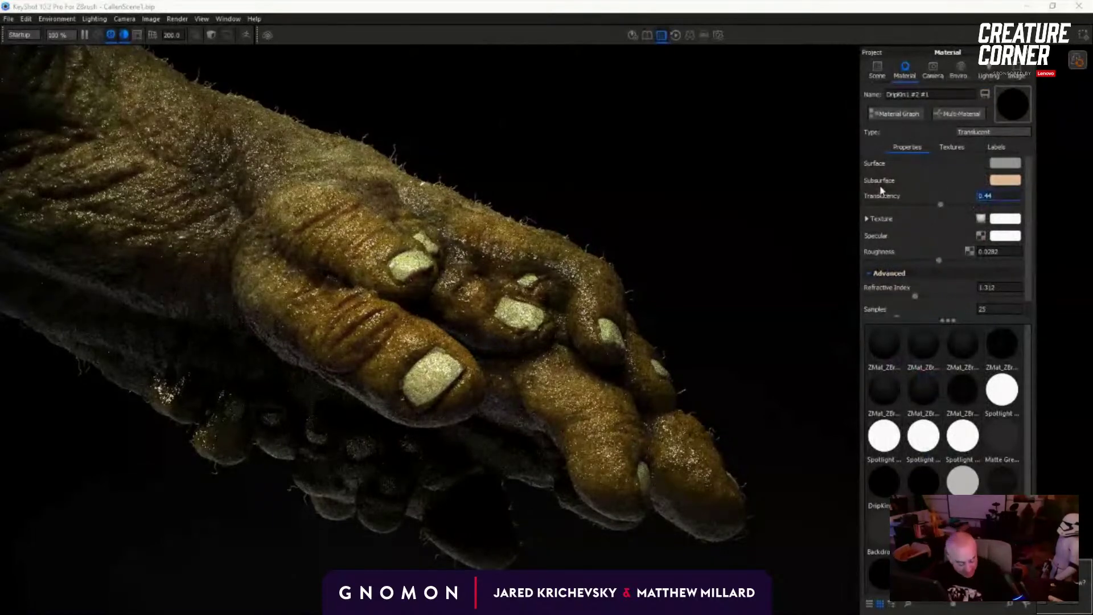
# Step: Try a translucency of 2 and a higher roughness on the fingernail material and undo these changes
pyautogui.write('2')
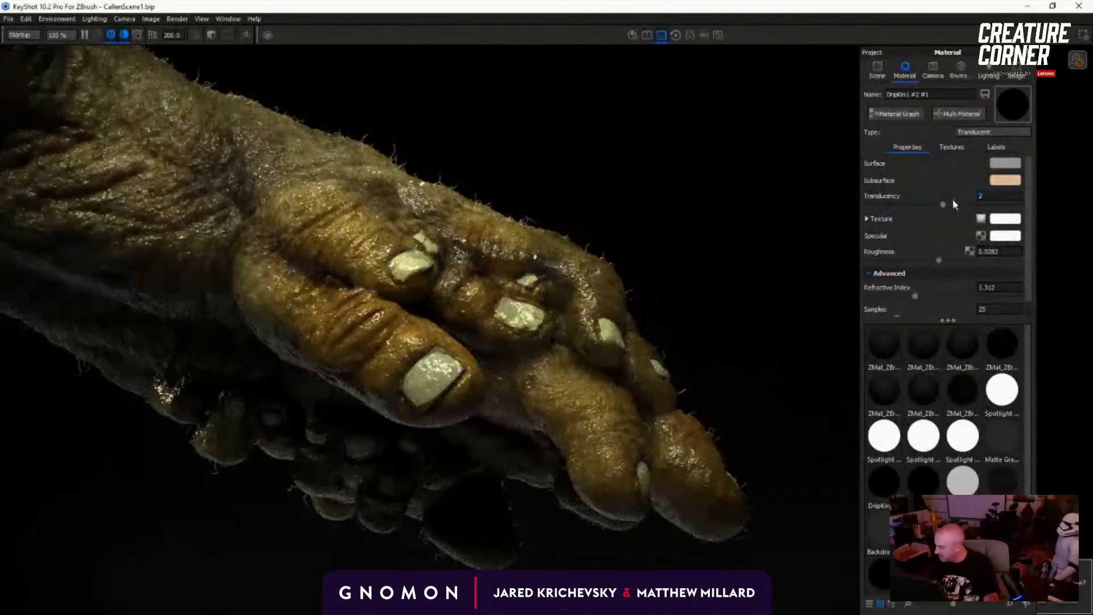
pyautogui.moveTo(938, 263); pyautogui.dragTo(961, 262)
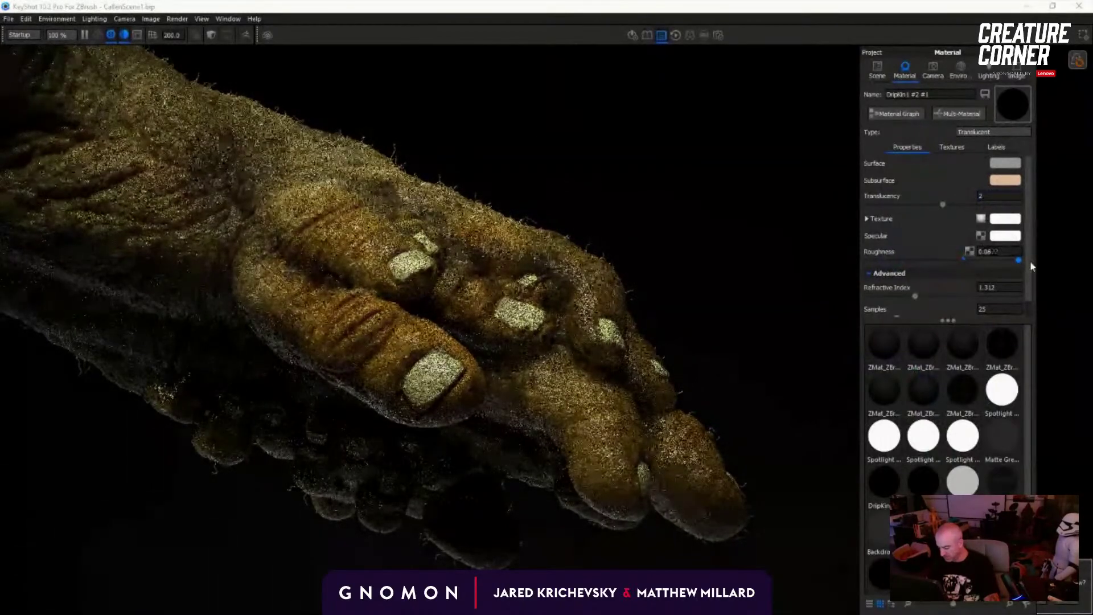
pyautogui.moveTo(961, 262); pyautogui.dragTo(924, 295)
pyautogui.hotkey('ctrl', 'z')
pyautogui.hotkey('ctrl', 'z')
pyautogui.hotkey('ctrl', 'z')
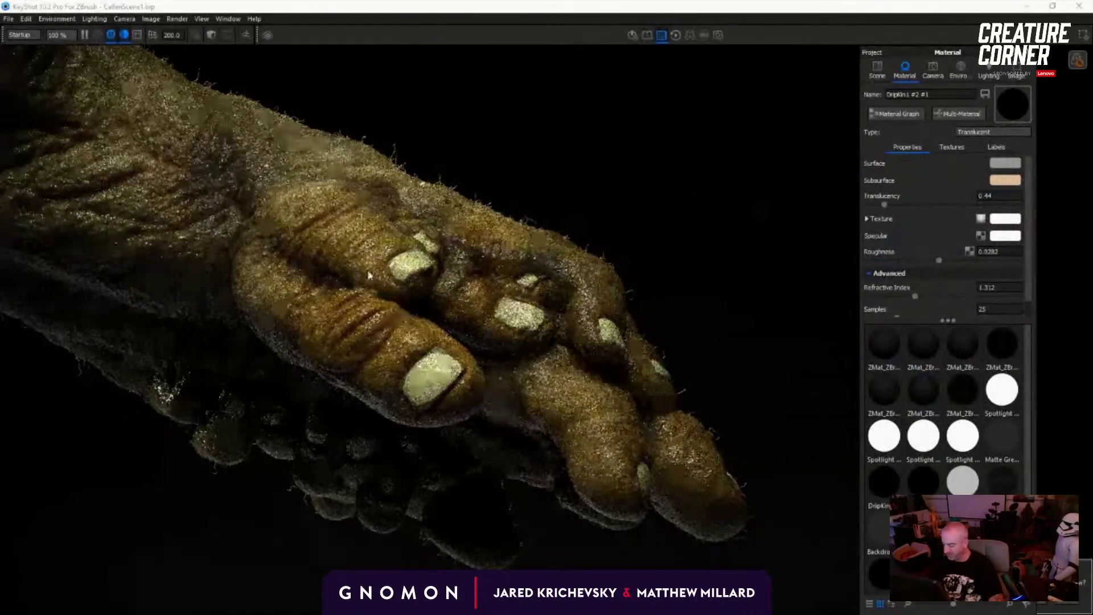
# Step: Separate the ZBrush_1_paint_1 part's material from the other parts and check the fingernails with that part selected
pyautogui.click(877, 70)
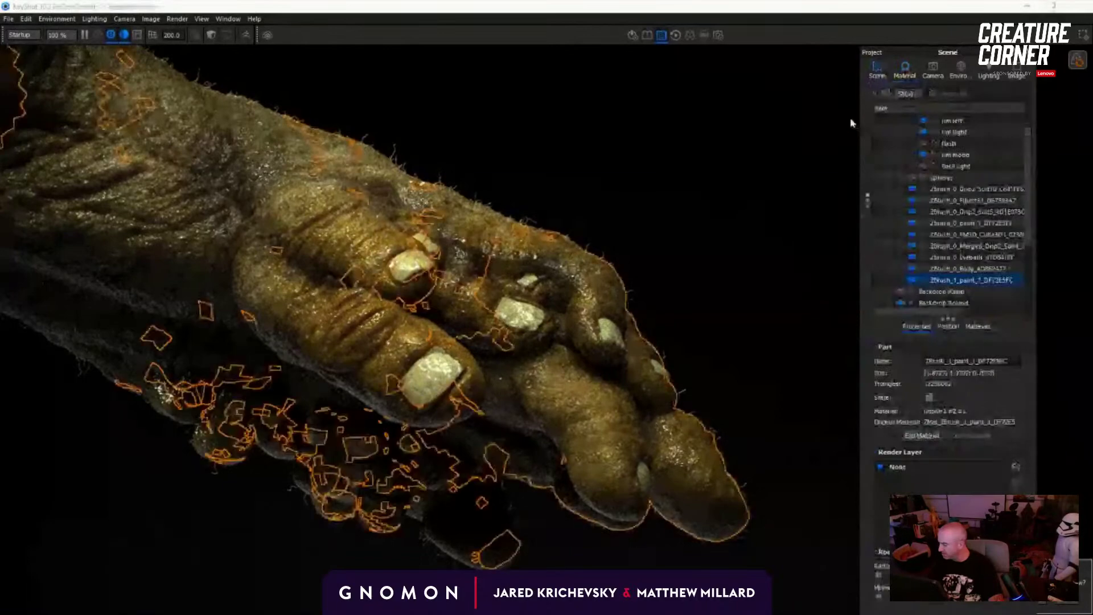
pyautogui.click(441, 365)
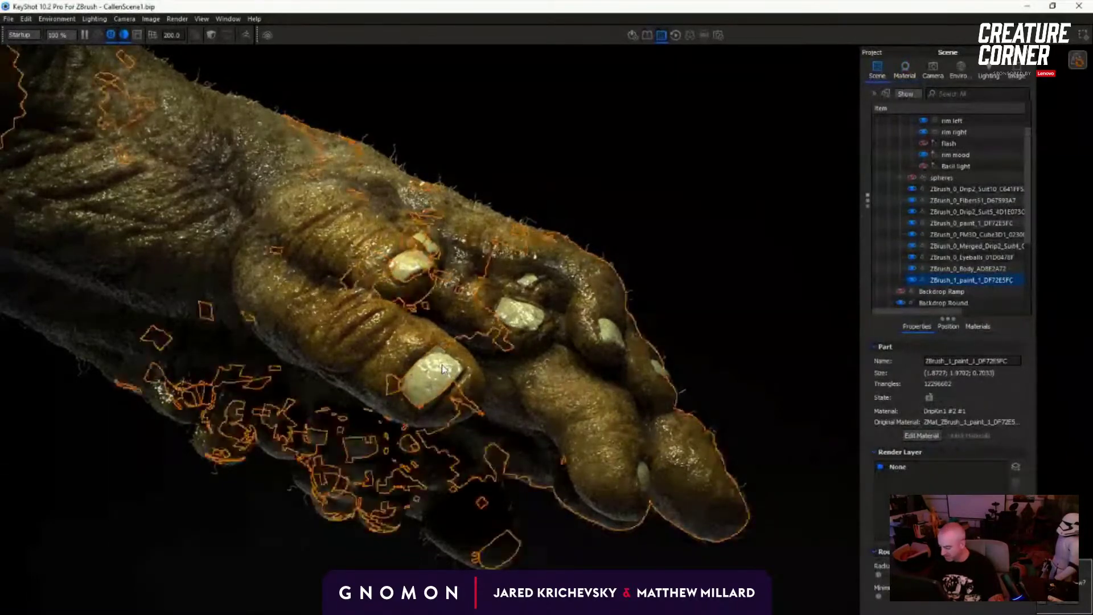
pyautogui.rightClick(615, 343)
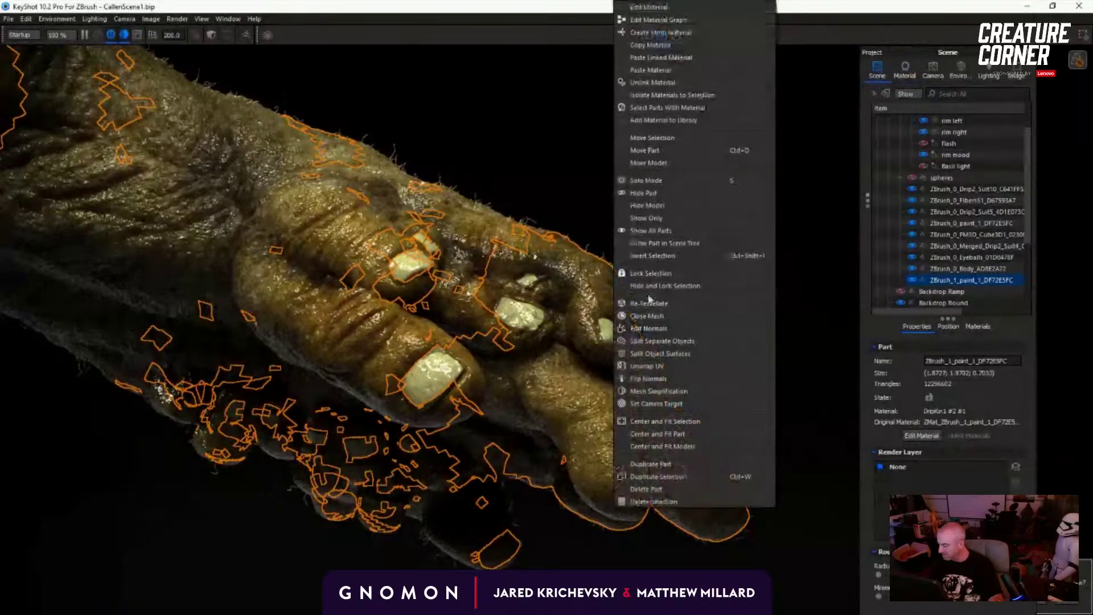
pyautogui.click(640, 91)
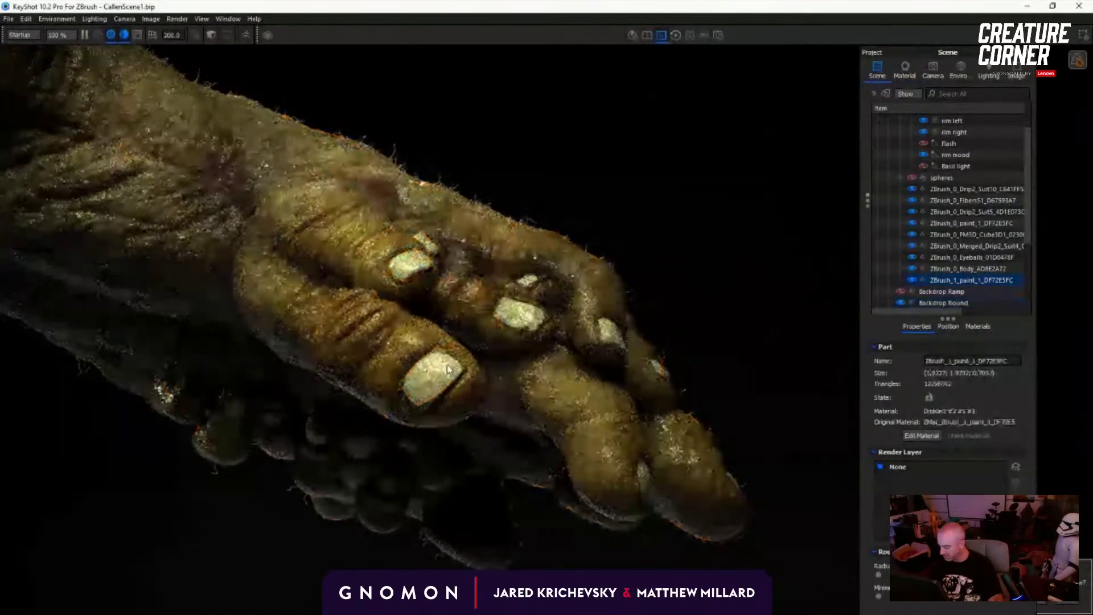
pyautogui.click(430, 367)
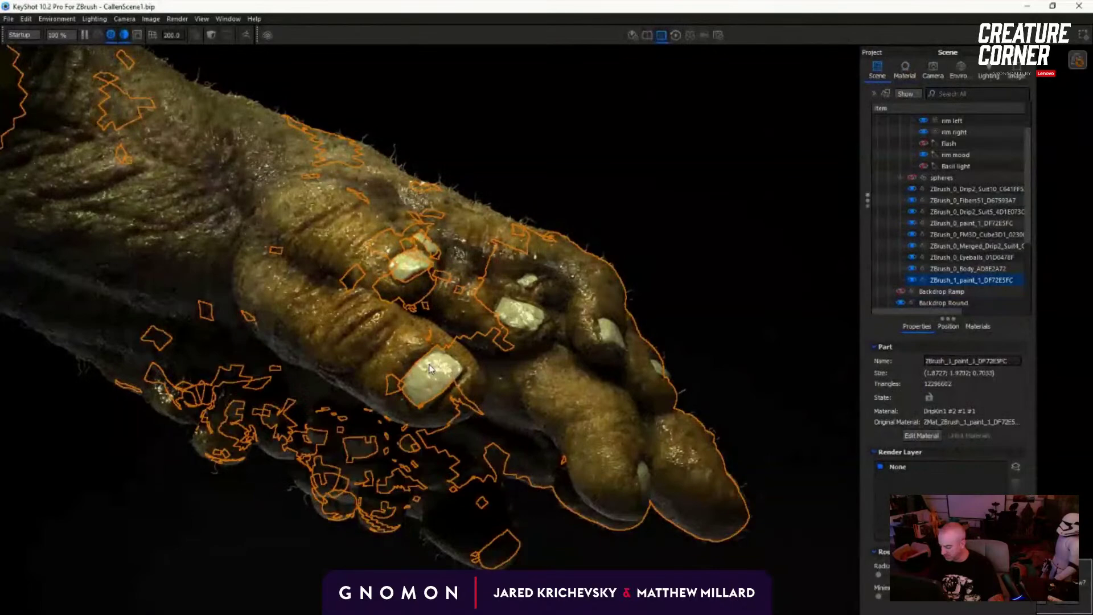
pyautogui.moveTo(302, 393); pyautogui.dragTo(291, 394)
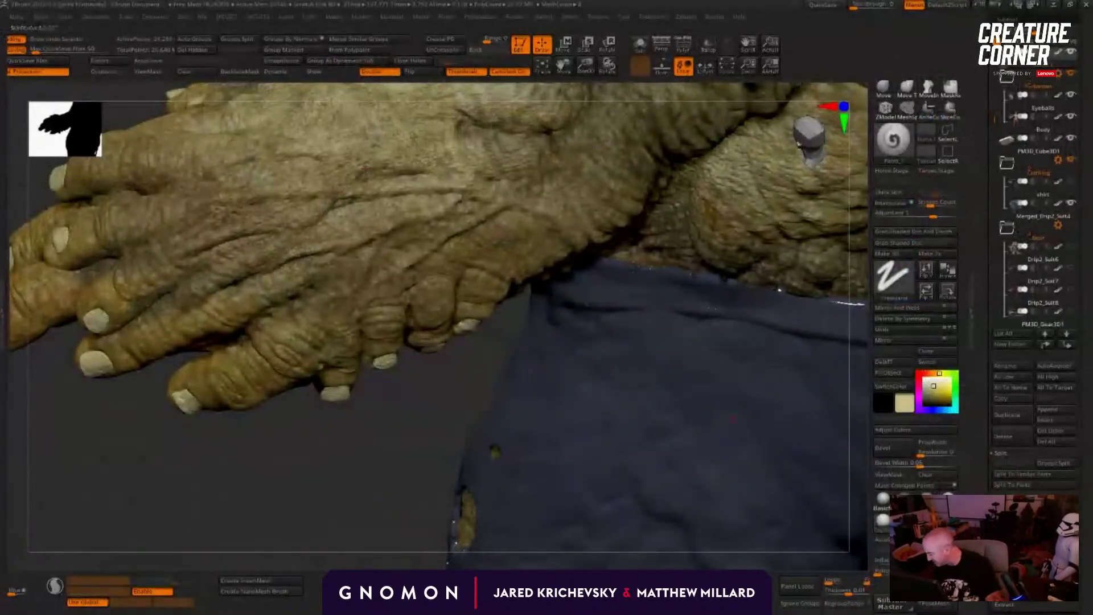
# Step: Switch to ZBrush and show only the creature's body without its clothing
pyautogui.moveTo(291, 512)
pyautogui.mouseDown()
pyautogui.moveTo(232, 433)
pyautogui.moveTo(345, 495)
pyautogui.mouseUp()
pyautogui.hotkey('shift', 's')
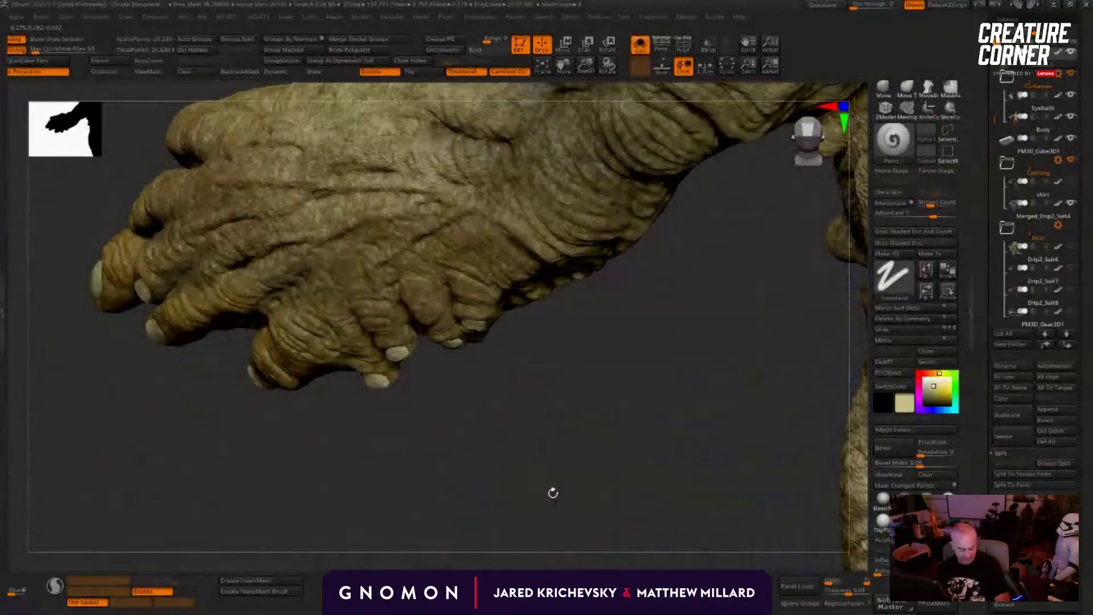
pyautogui.moveTo(553, 493)
pyautogui.keyDown('alt'); pyautogui.mouseDown()
pyautogui.moveTo(542, 435)
pyautogui.moveTo(467, 410)
pyautogui.moveTo(247, 459)
pyautogui.moveTo(313, 399)
pyautogui.mouseUp(); pyautogui.keyUp('alt')
pyautogui.press('s')
pyautogui.press('s')
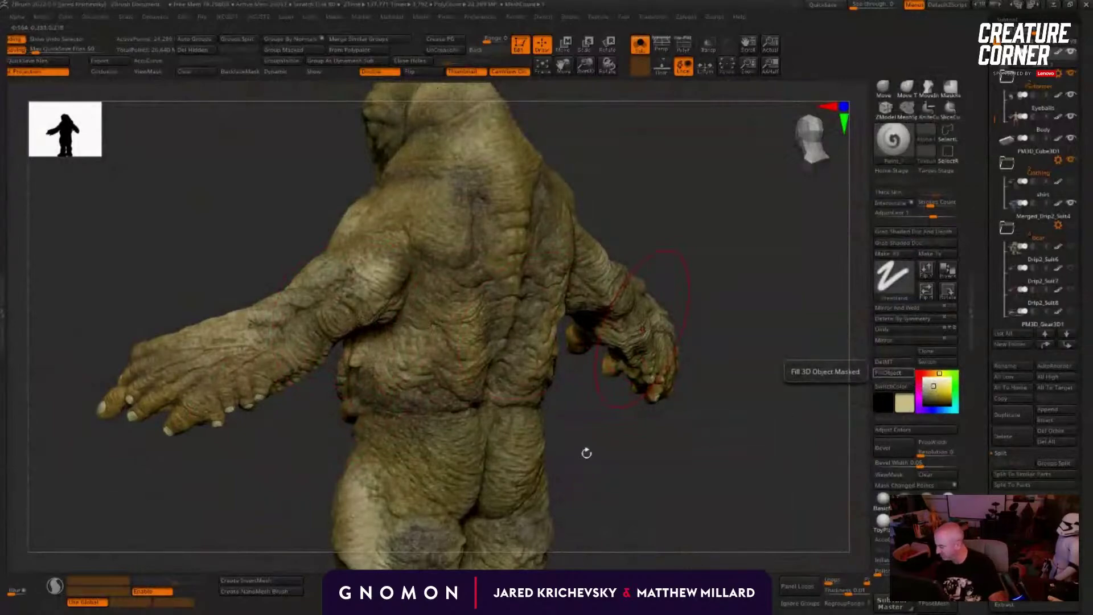
# Step: Try to fill the body with the current cream colour and undo the fill
pyautogui.click(889, 372)
pyautogui.hotkey('ctrl', 'z')
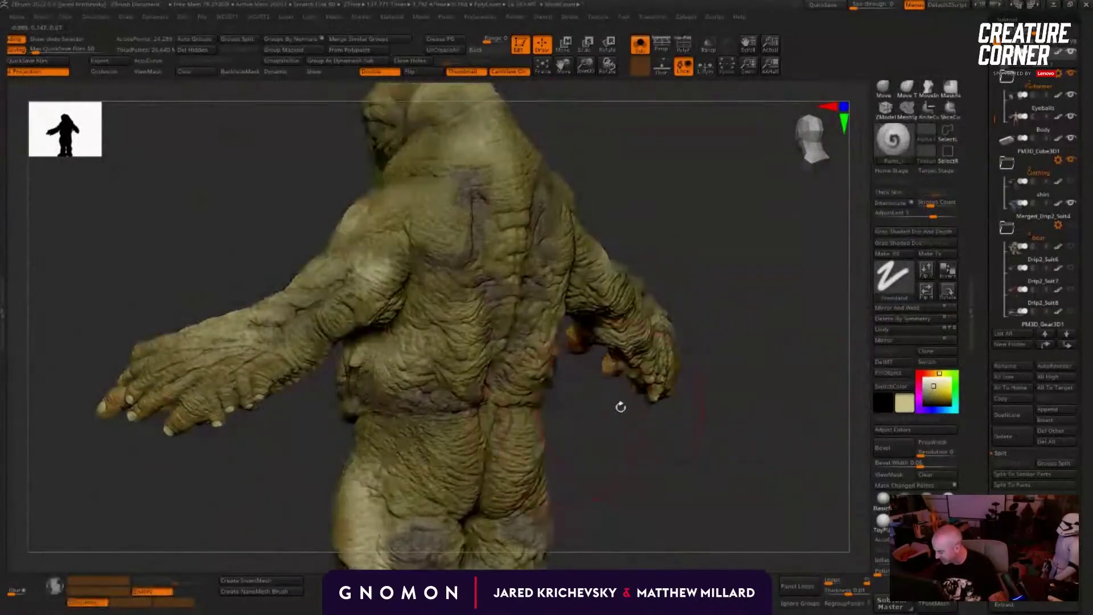
pyautogui.press('space')
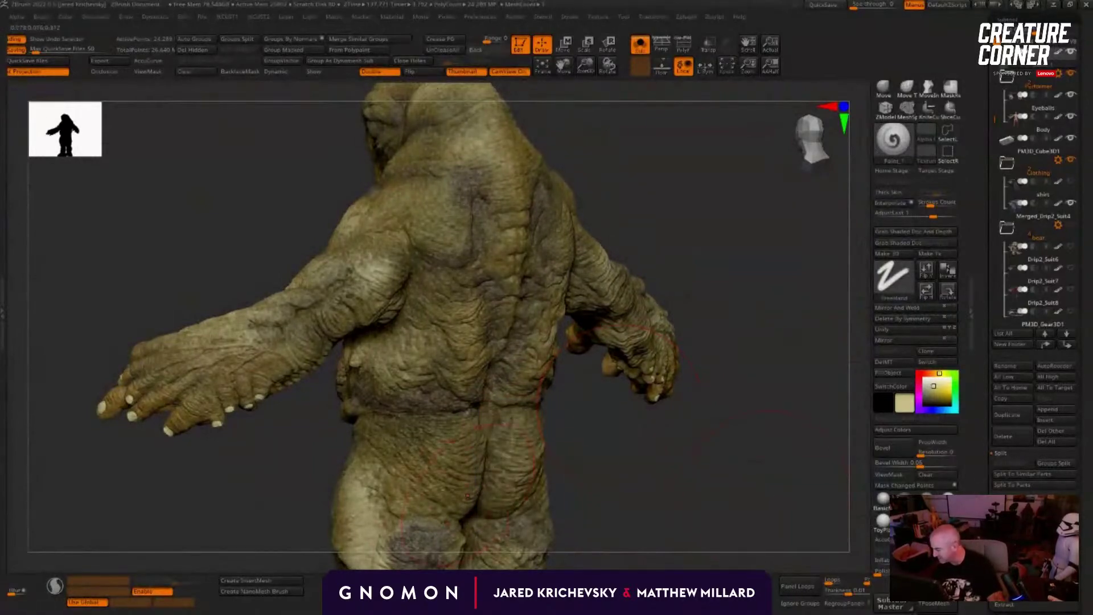
# Step: Delete the body's stored morph target and open its layer settings
pyautogui.moveTo(732, 426); pyautogui.dragTo(706, 455)
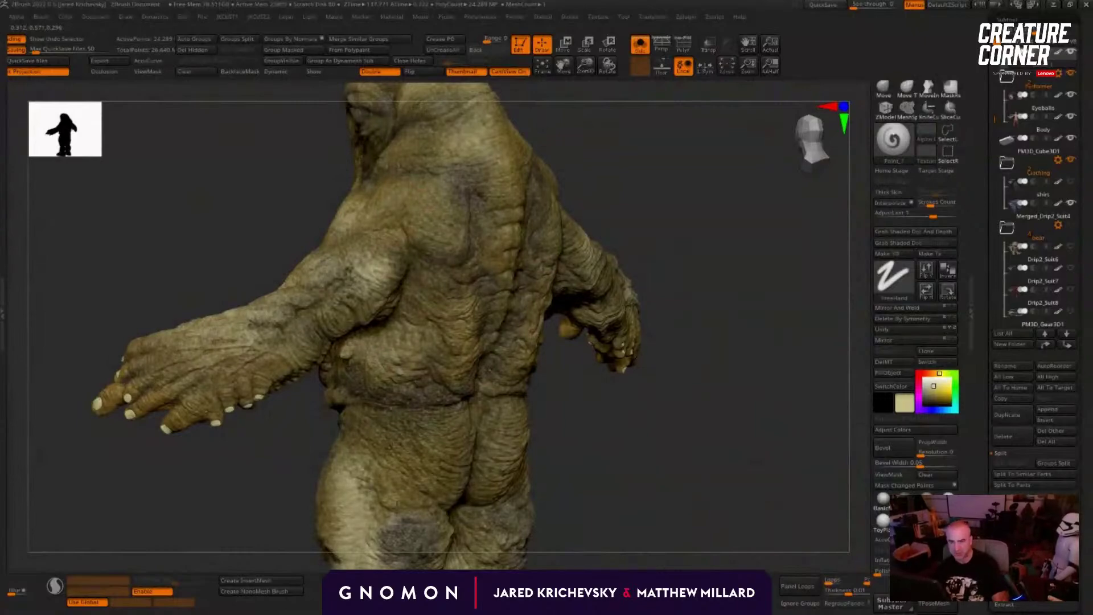
pyautogui.keyDown('alt'); pyautogui.moveTo(599, 466); pyautogui.dragTo(632, 261); pyautogui.keyUp('alt')
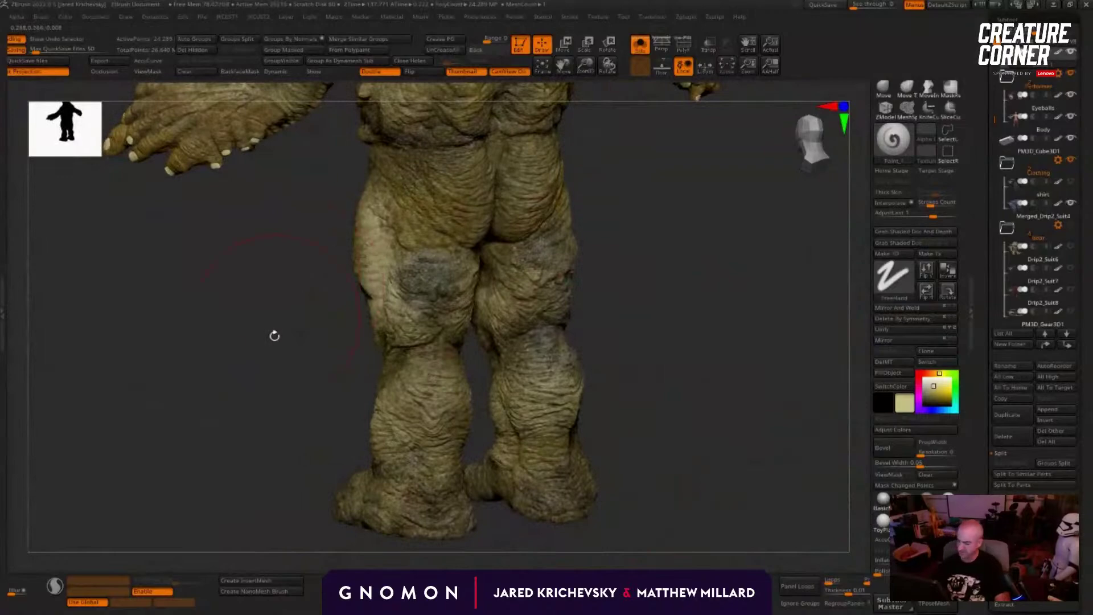
pyautogui.moveTo(274, 336); pyautogui.dragTo(335, 282)
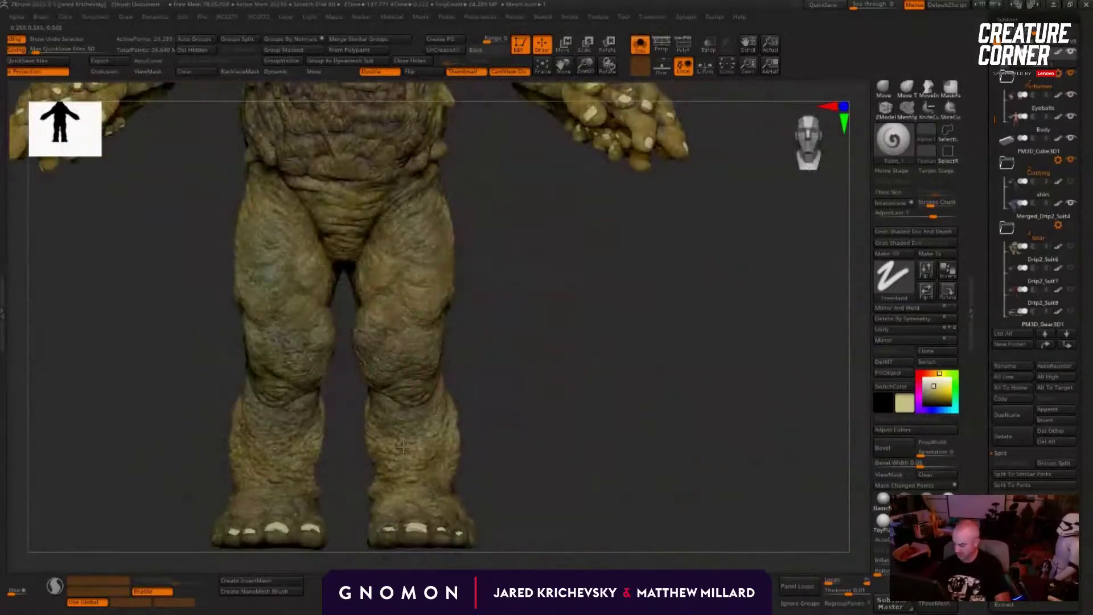
pyautogui.keyDown('alt'); pyautogui.moveTo(500, 354); pyautogui.dragTo(626, 558); pyautogui.keyUp('alt')
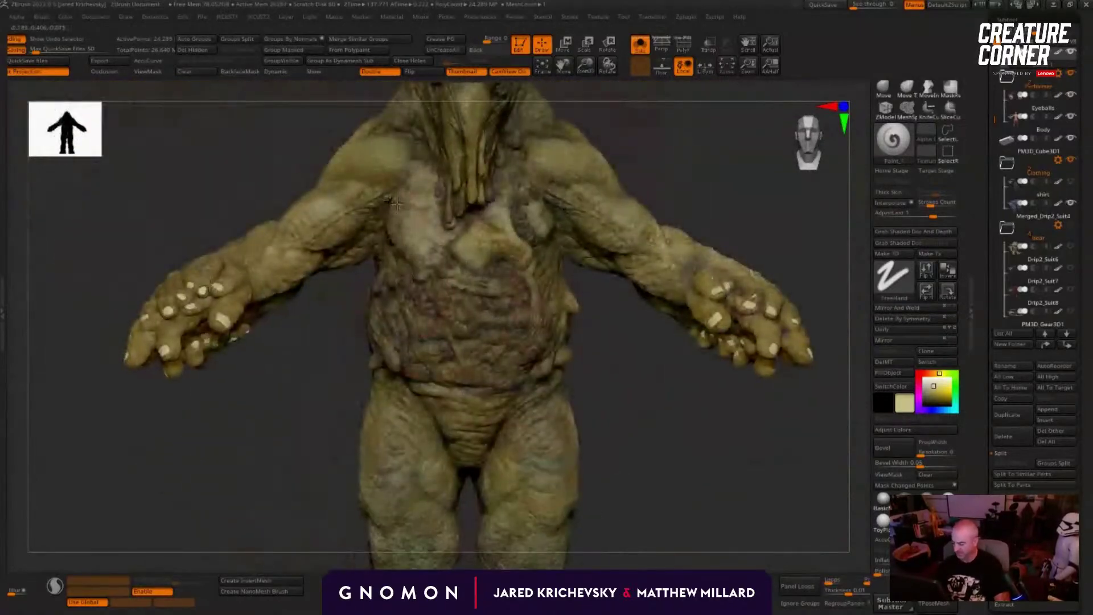
pyautogui.moveTo(773, 464); pyautogui.dragTo(181, 416)
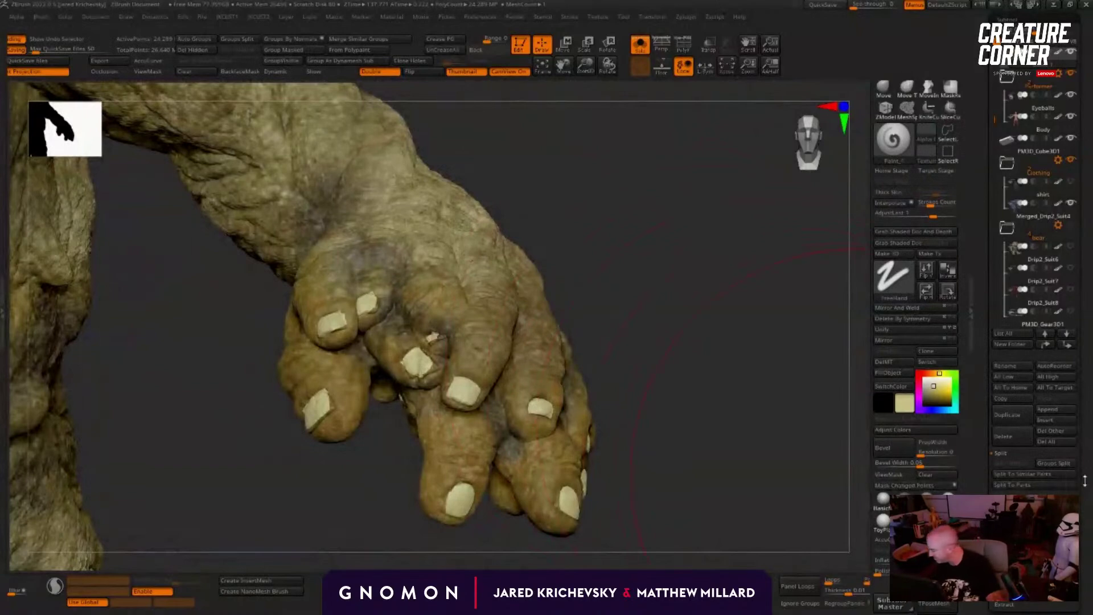
pyautogui.moveTo(1085, 481); pyautogui.dragTo(1070, 365)
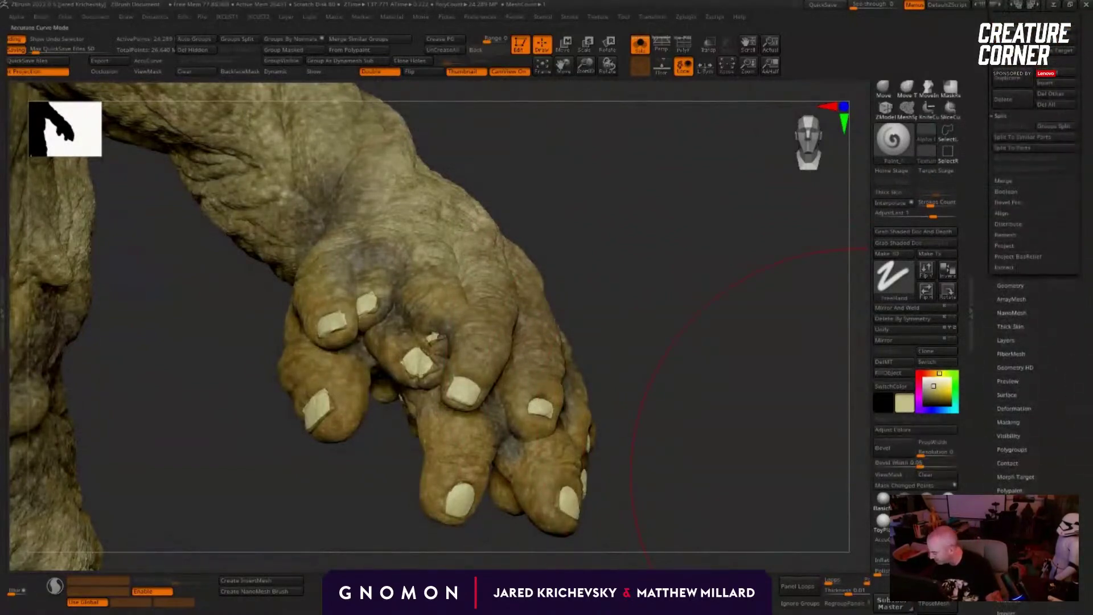
pyautogui.click(888, 362)
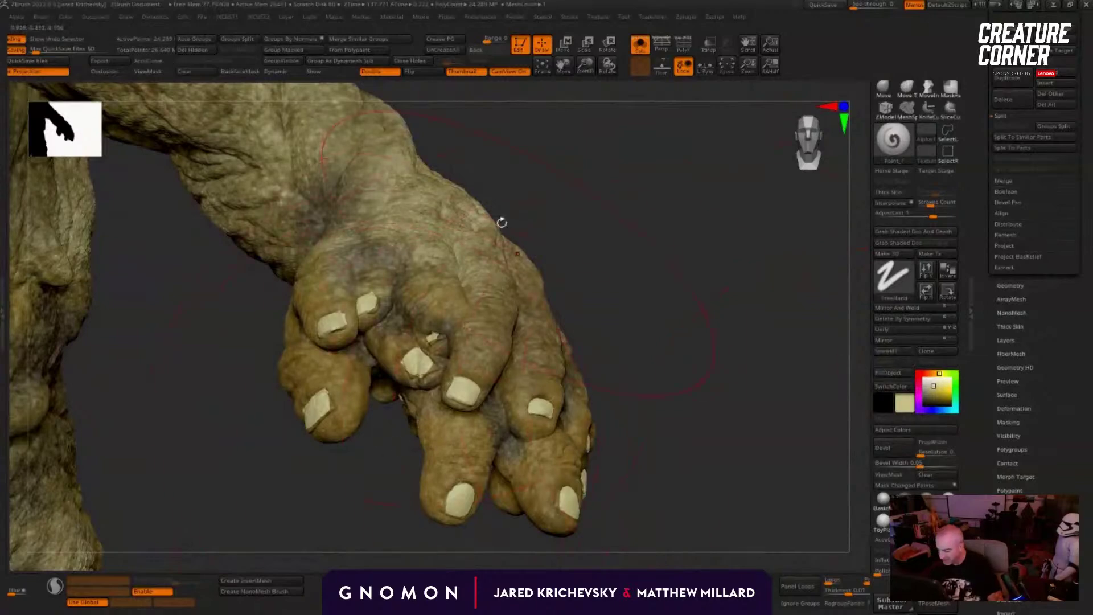
pyautogui.click(1006, 340)
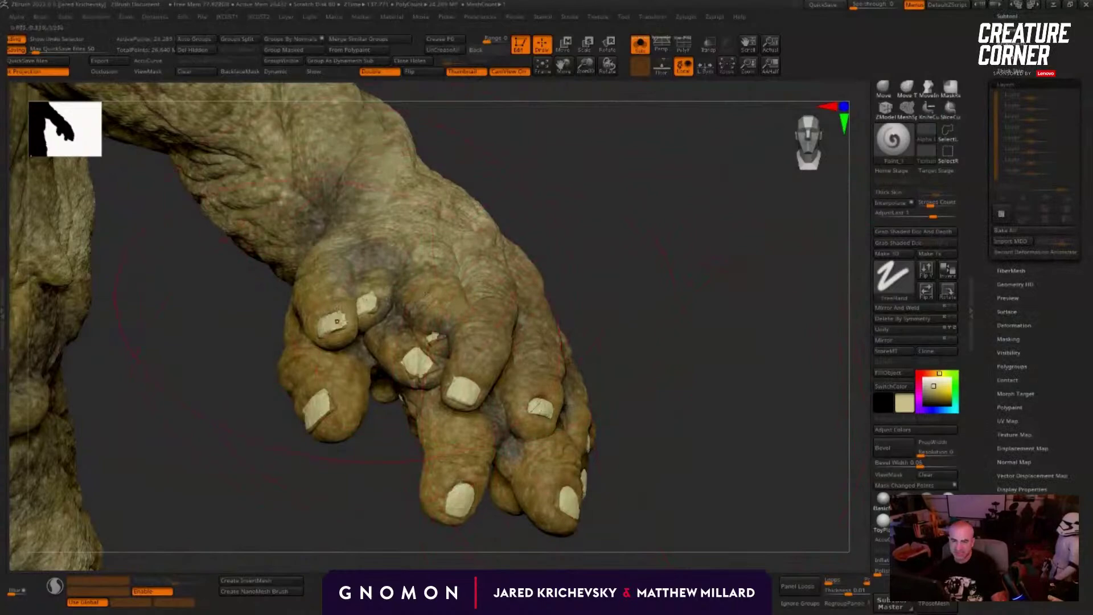
pyautogui.press('shift')
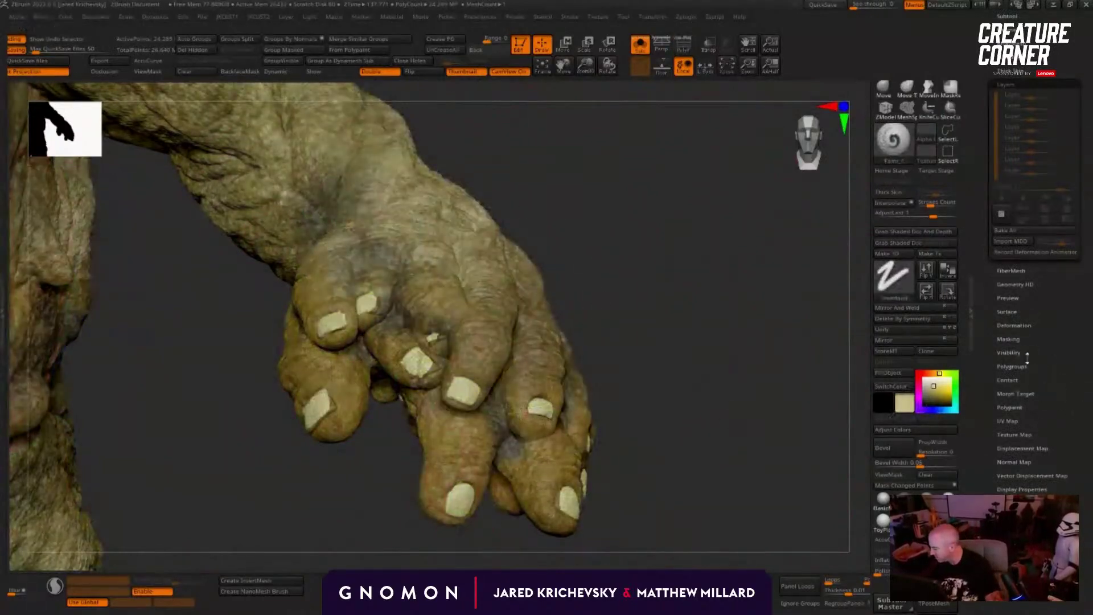
# Step: Mask the body by polypaint, picking the fingernails' cream colour from the hand and lowering that colour's tolerance
pyautogui.click(1019, 338)
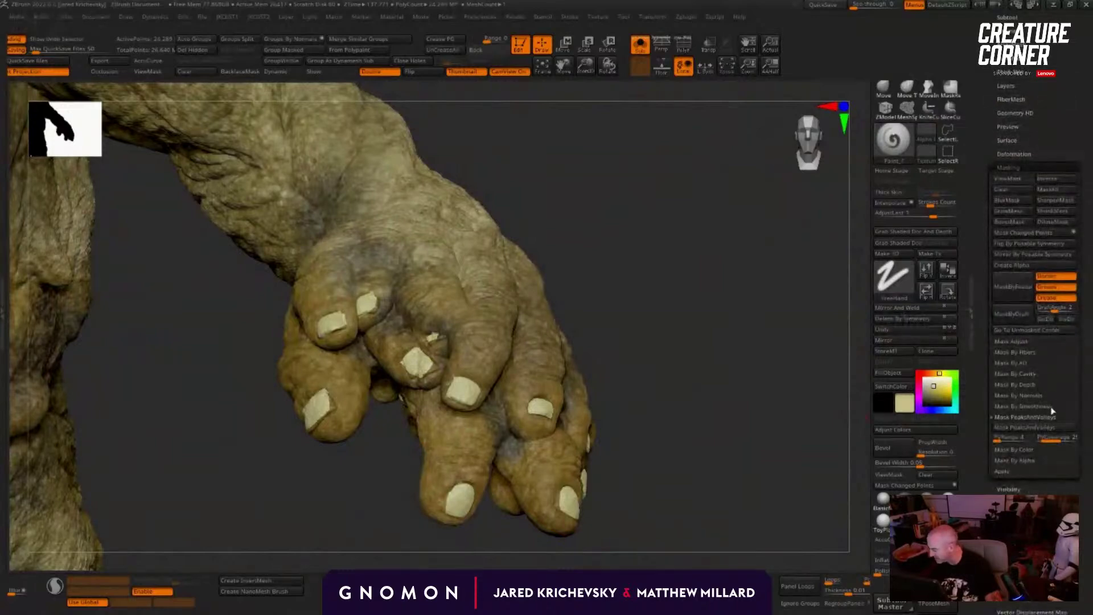
pyautogui.click(1032, 451)
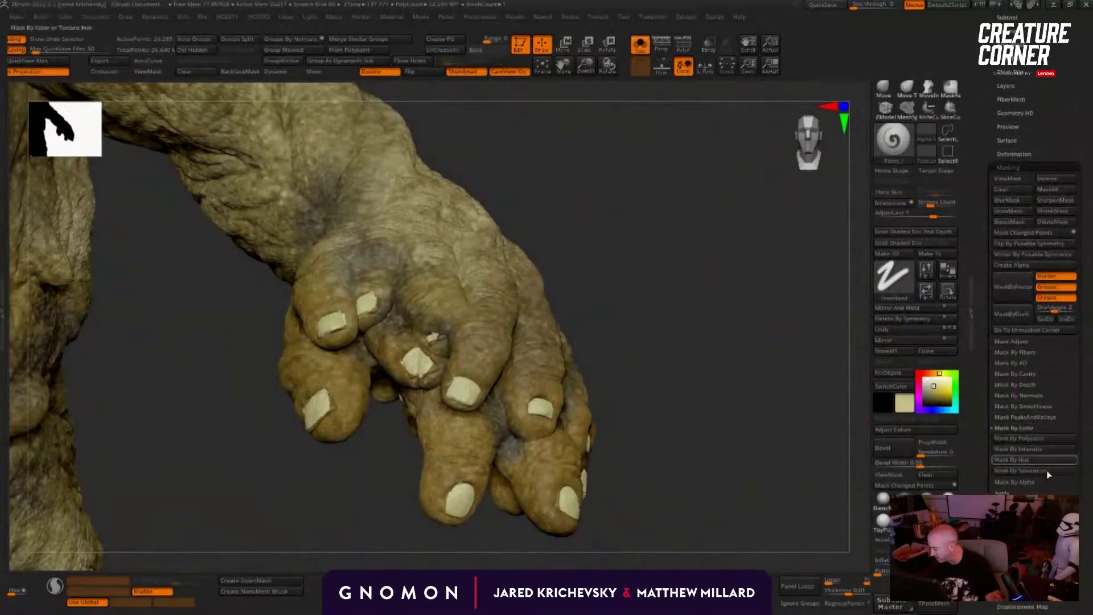
pyautogui.click(1024, 441)
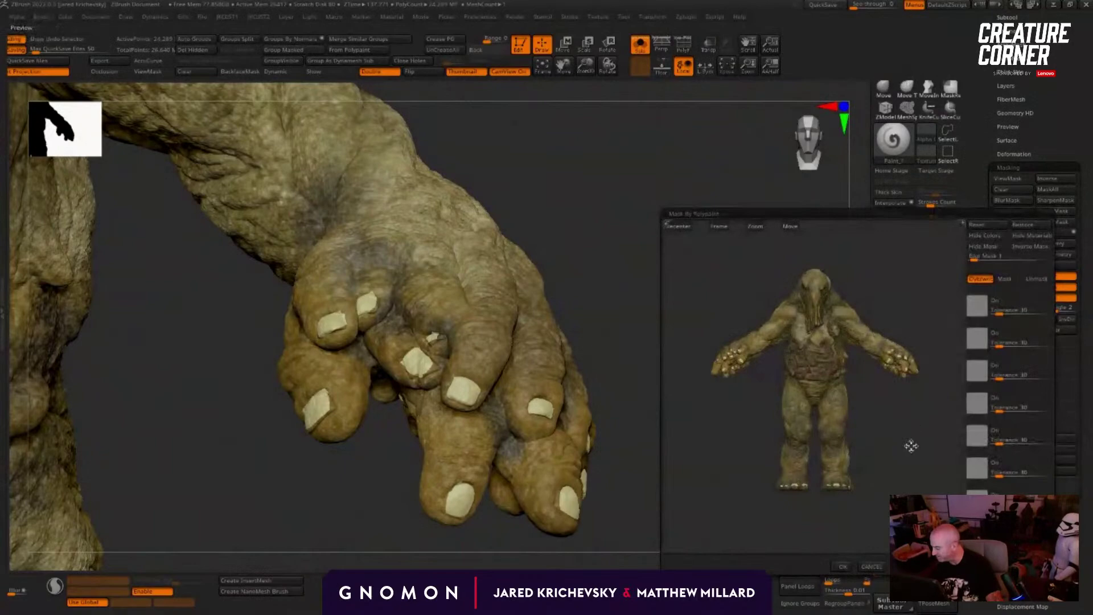
pyautogui.keyDown('alt'); pyautogui.moveTo(911, 446); pyautogui.dragTo(741, 444); pyautogui.keyUp('alt')
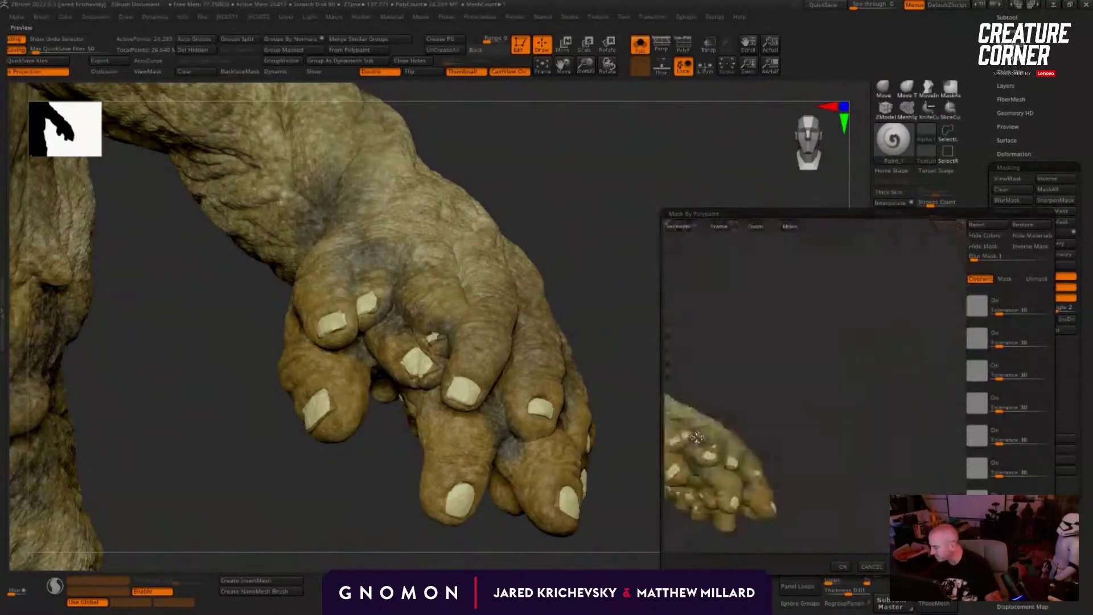
pyautogui.moveTo(810, 462); pyautogui.dragTo(911, 399)
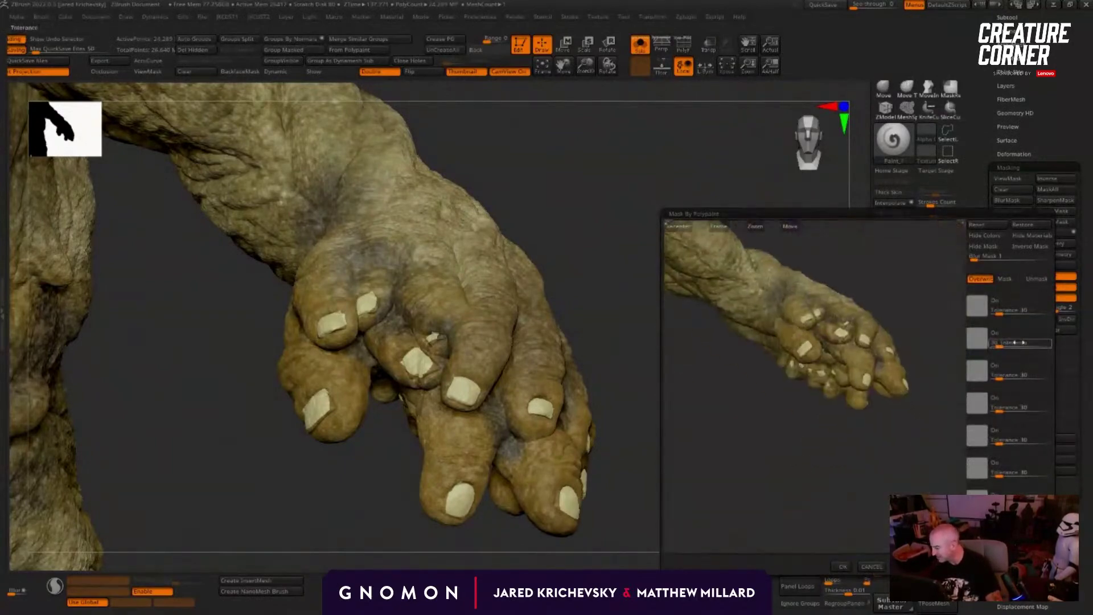
pyautogui.click(806, 348)
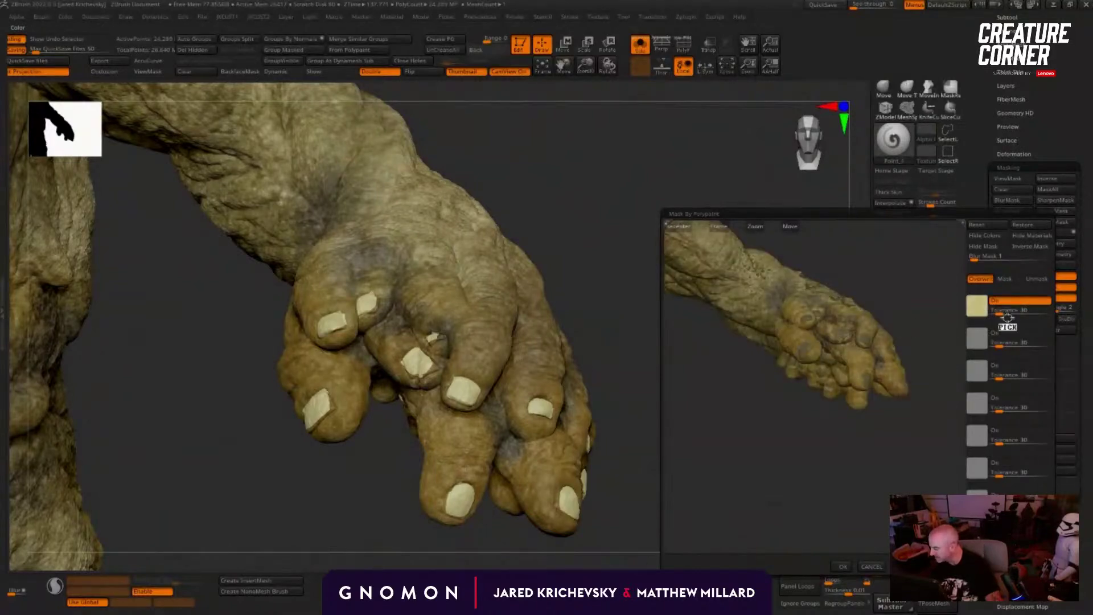
pyautogui.moveTo(1015, 313); pyautogui.dragTo(992, 317)
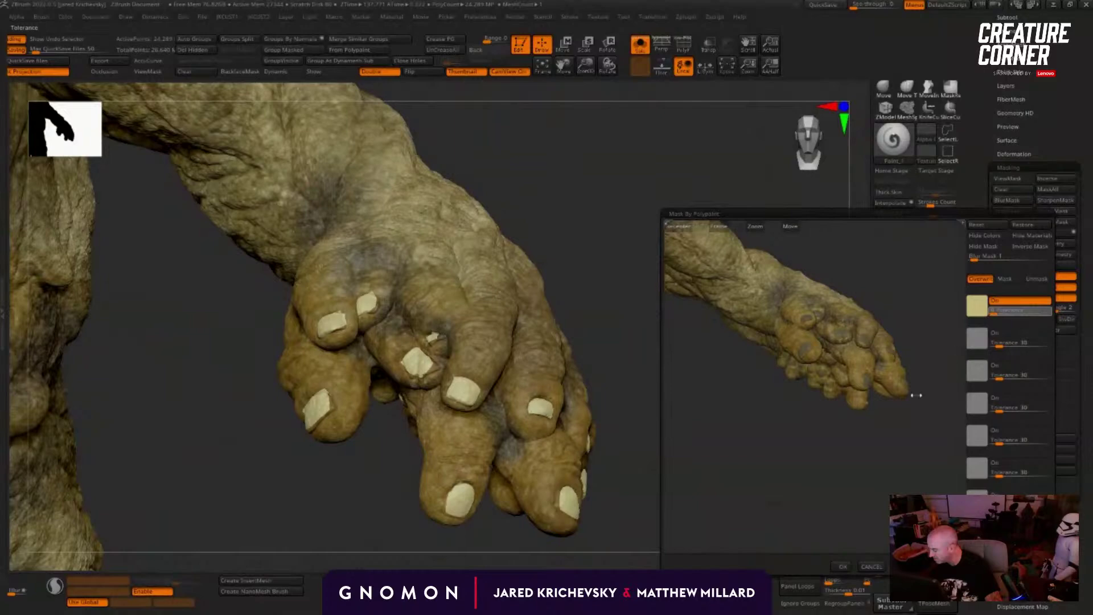
pyautogui.click(840, 567)
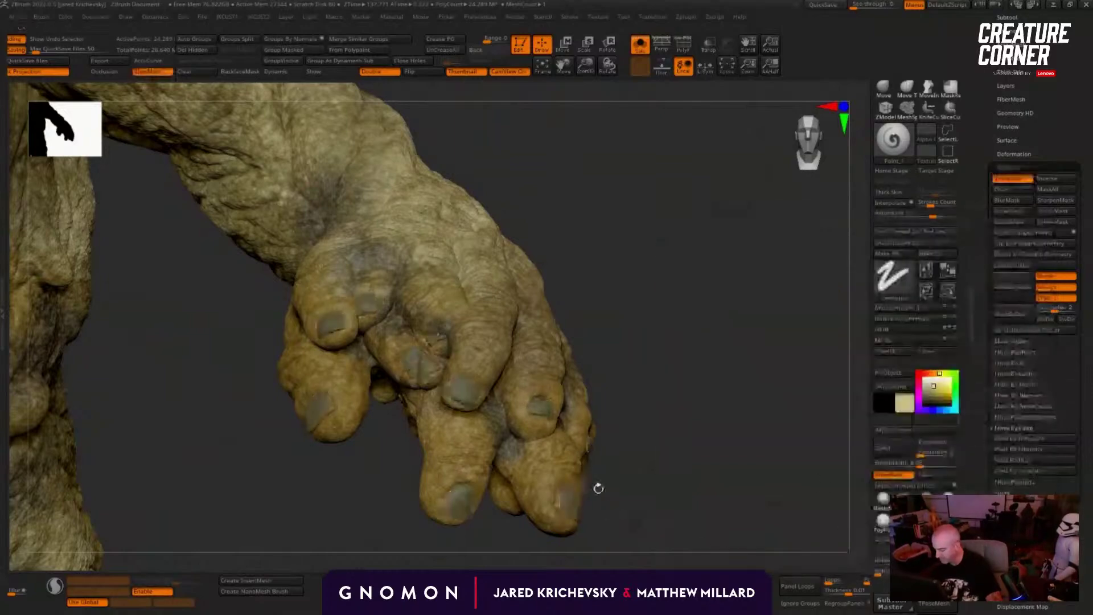
# Step: Invert the mask and fill only the unmasked fingernails with the current material
pyautogui.hotkey('ctrl', 'h')
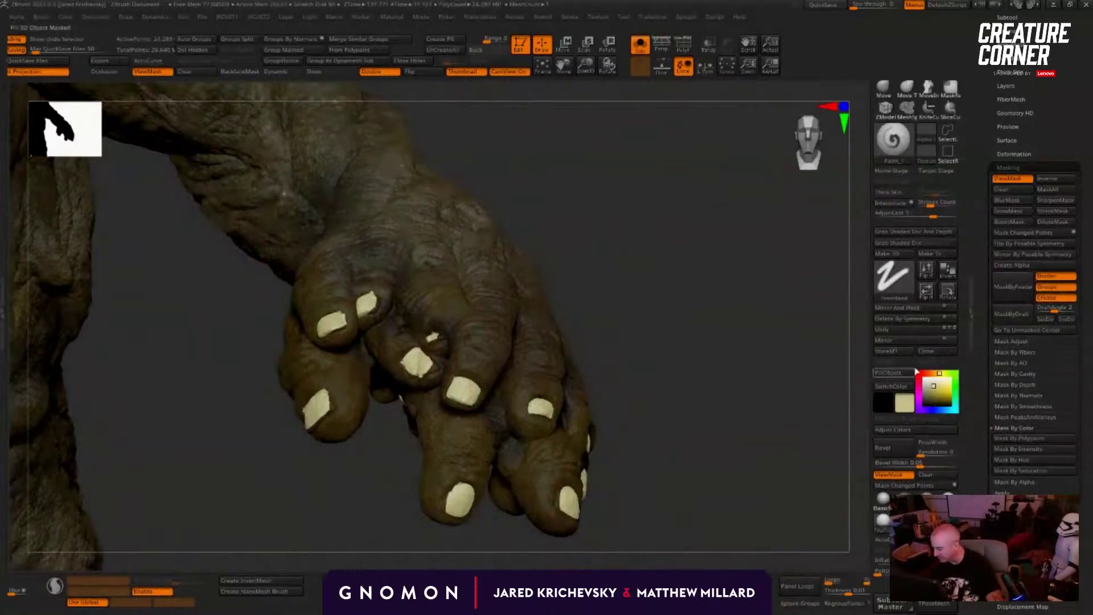
pyautogui.click(896, 373)
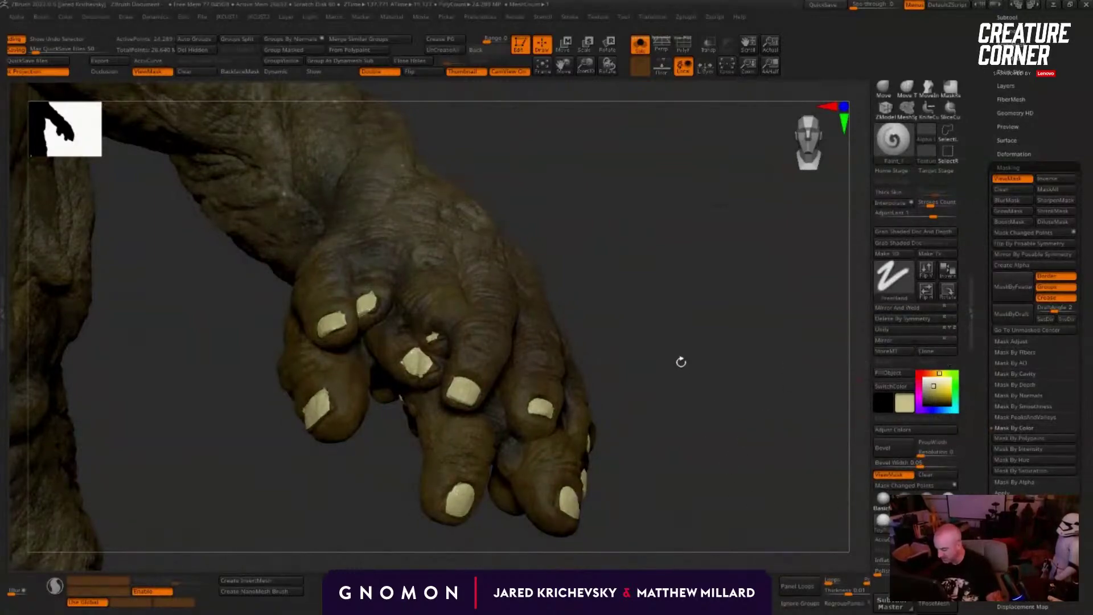
pyautogui.moveTo(674, 329); pyautogui.dragTo(676, 388)
pyautogui.hotkey('ctrl', 'h')
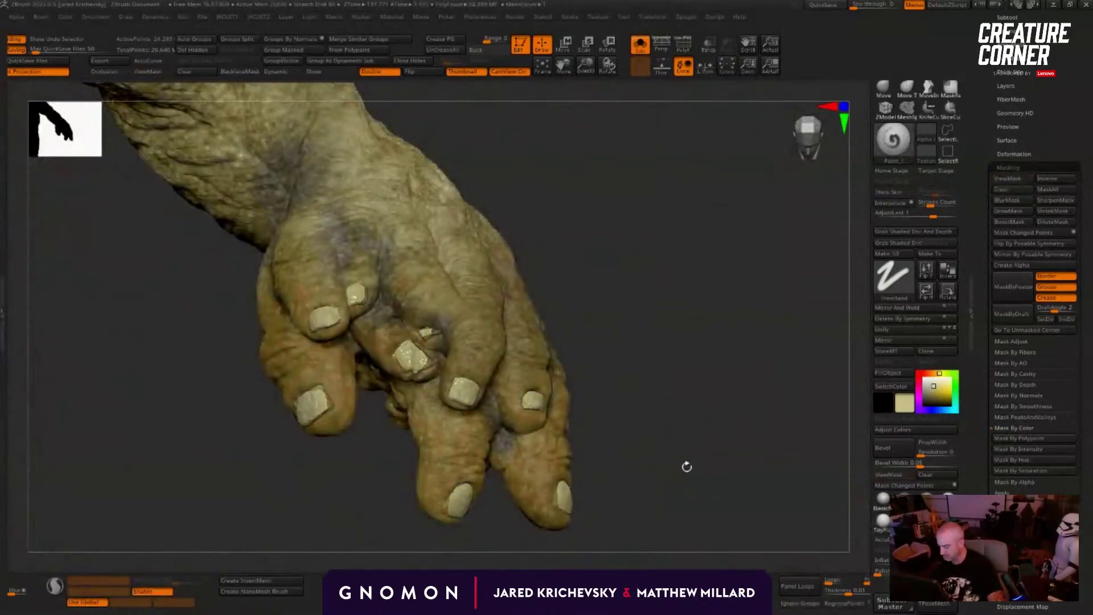
# Step: Check the fingernails up close on the hand and send the body to KeyShot through the bridge
pyautogui.press('f')
pyautogui.click(916, 464)
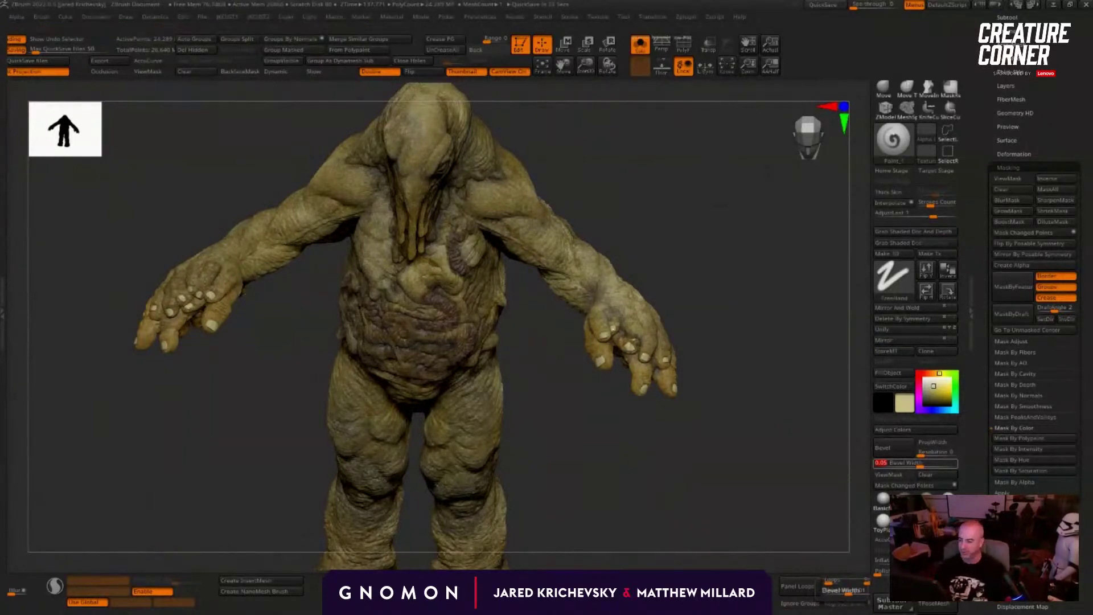
pyautogui.moveTo(794, 492); pyautogui.dragTo(420, 481)
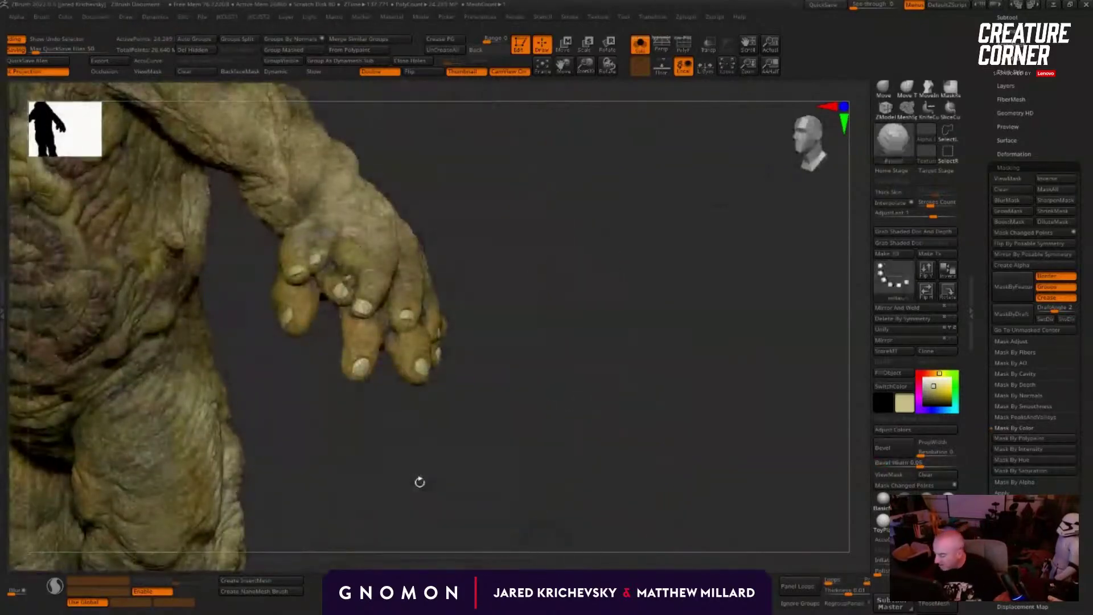
pyautogui.hotkey('shift', 'f')
pyautogui.hotkey('shift', 'f')
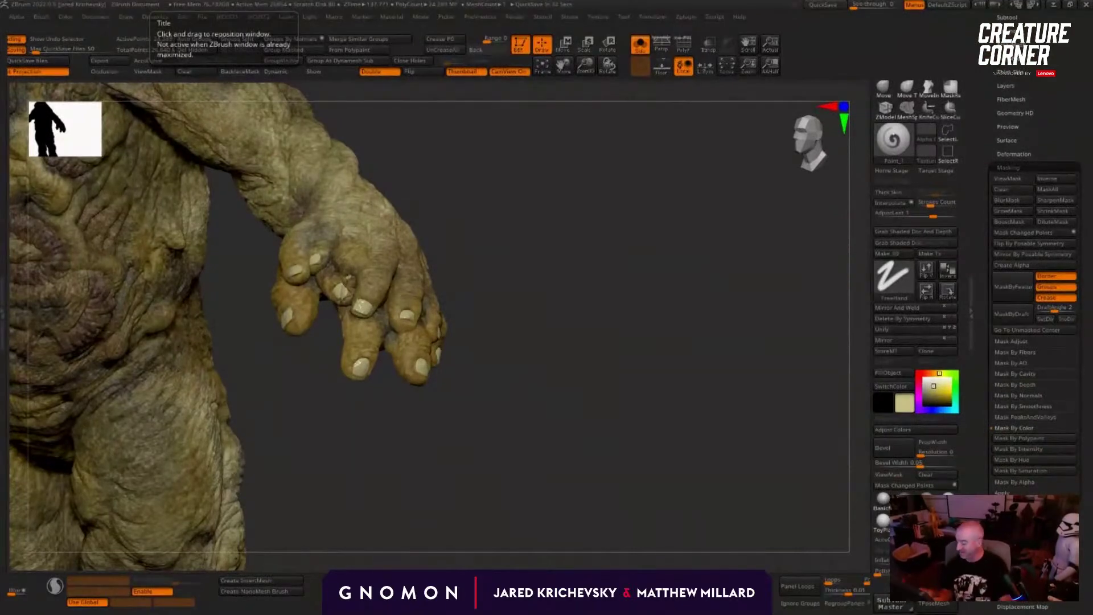
pyautogui.moveTo(530, 391); pyautogui.dragTo(638, 530)
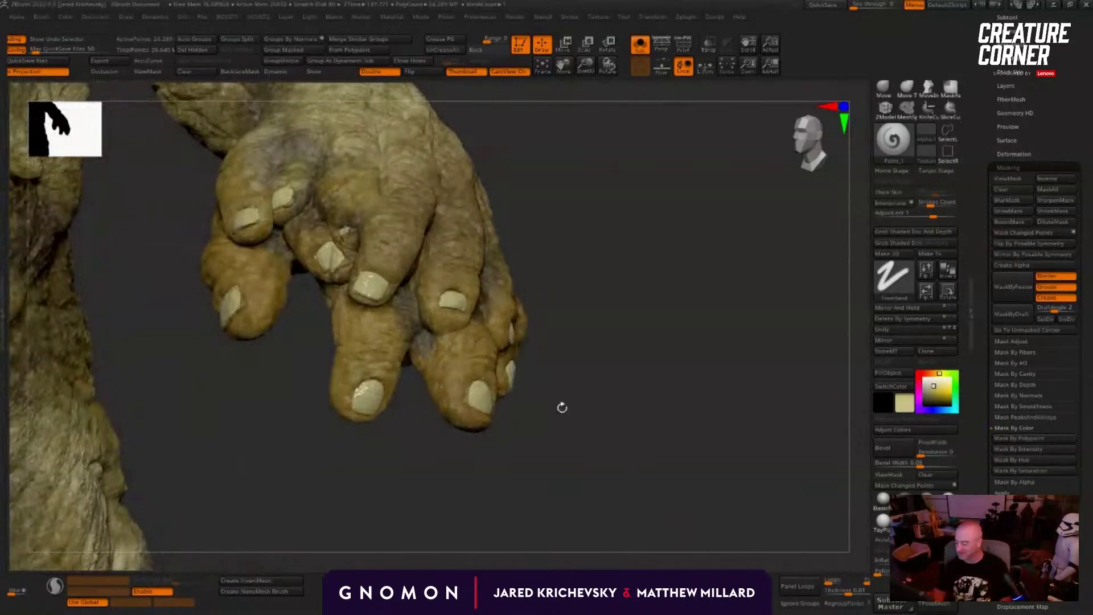
pyautogui.moveTo(562, 408); pyautogui.dragTo(593, 498)
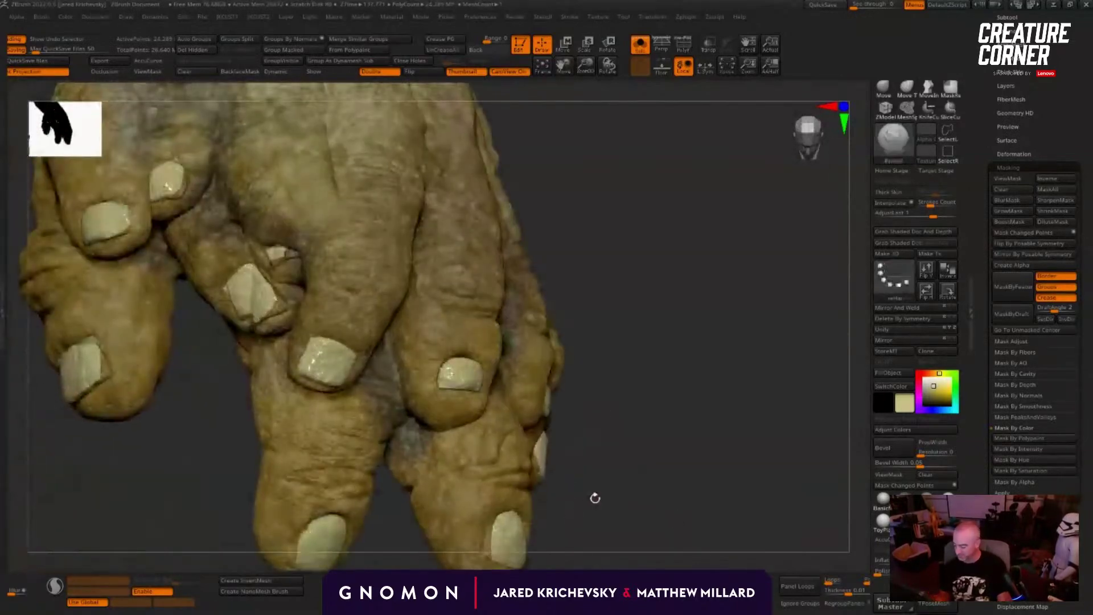
pyautogui.press('shift')
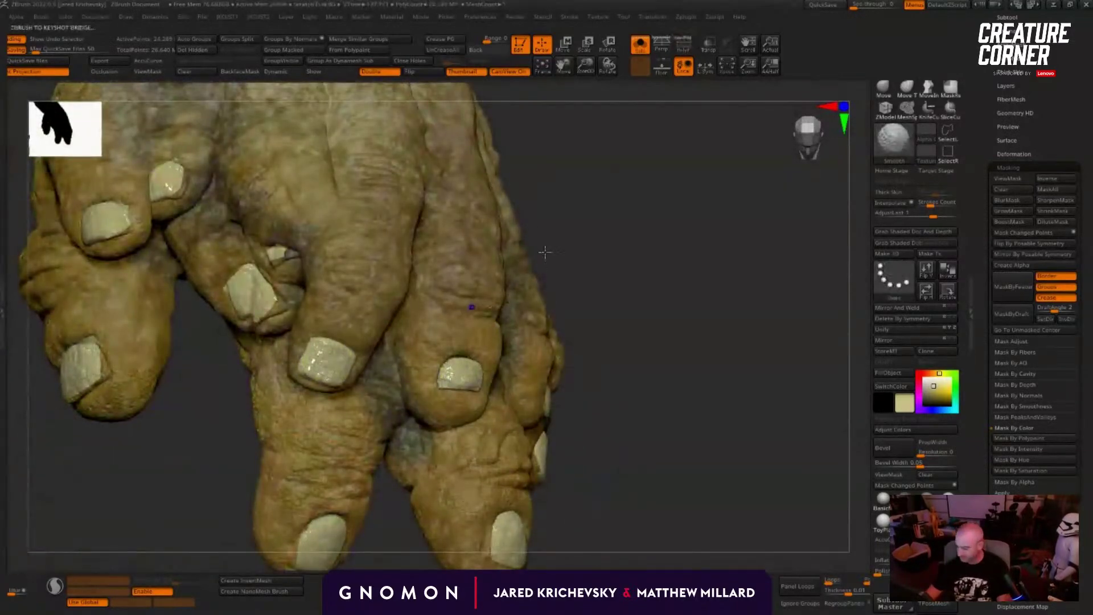
pyautogui.hotkey('shift', 'r')
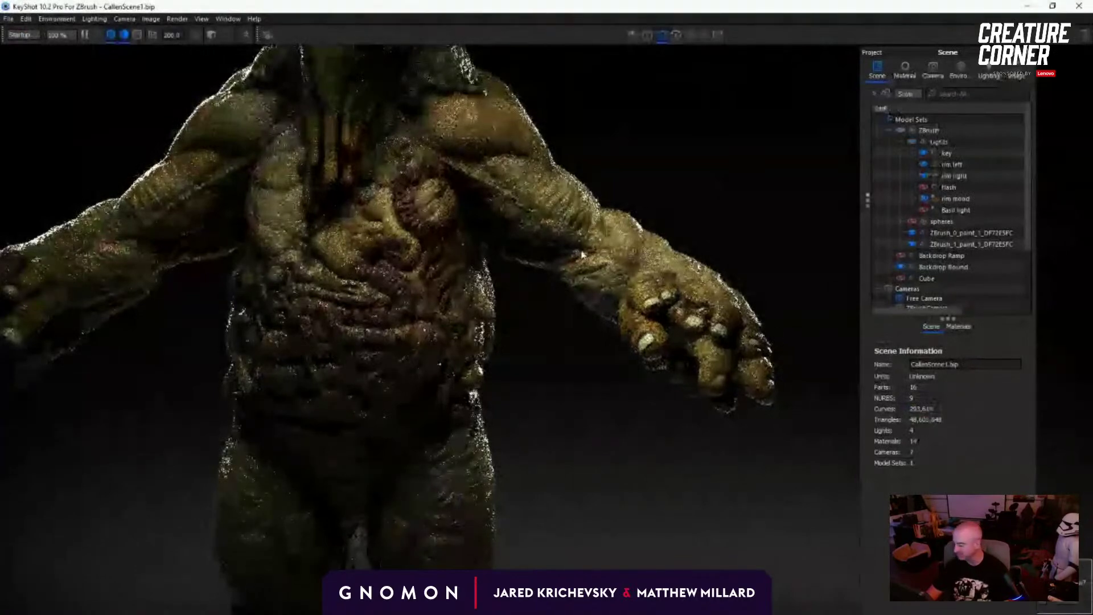
# Step: Examine the creature's hand up close in KeyShot and select the ZBrush_0_paint_1 part to check its outline around the fingernails
pyautogui.moveTo(582, 255); pyautogui.dragTo(515, 355)
pyautogui.moveTo(548, 291); pyautogui.dragTo(491, 317, button='middle')
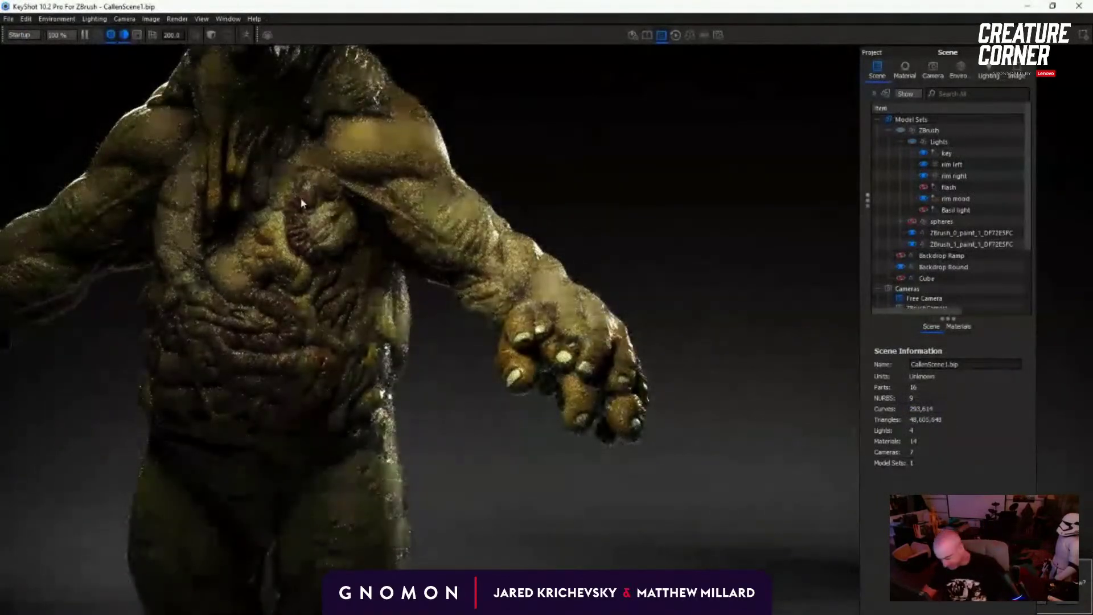
pyautogui.click(326, 296)
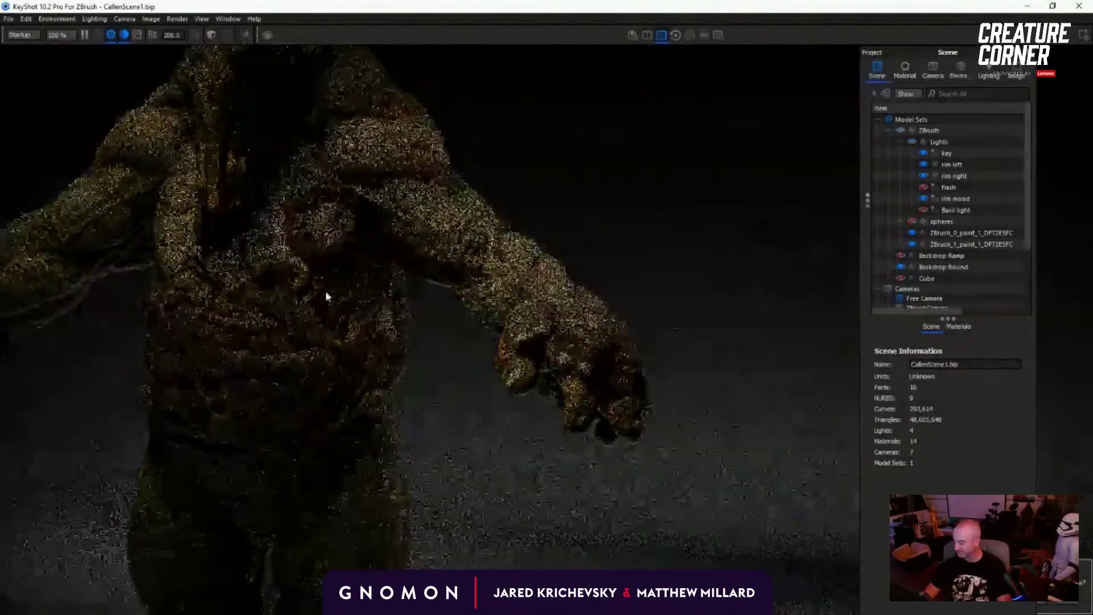
pyautogui.moveTo(429, 286); pyautogui.dragTo(298, 288, button='middle')
pyautogui.scroll(5, 299, 289)
pyautogui.moveTo(558, 259); pyautogui.dragTo(583, 256)
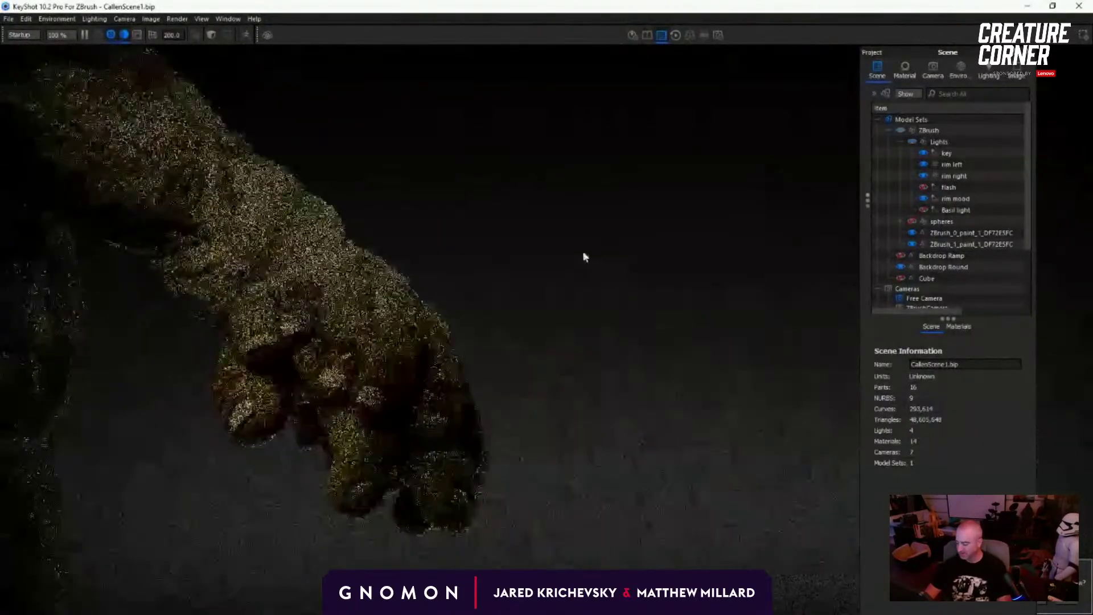
pyautogui.click(409, 371)
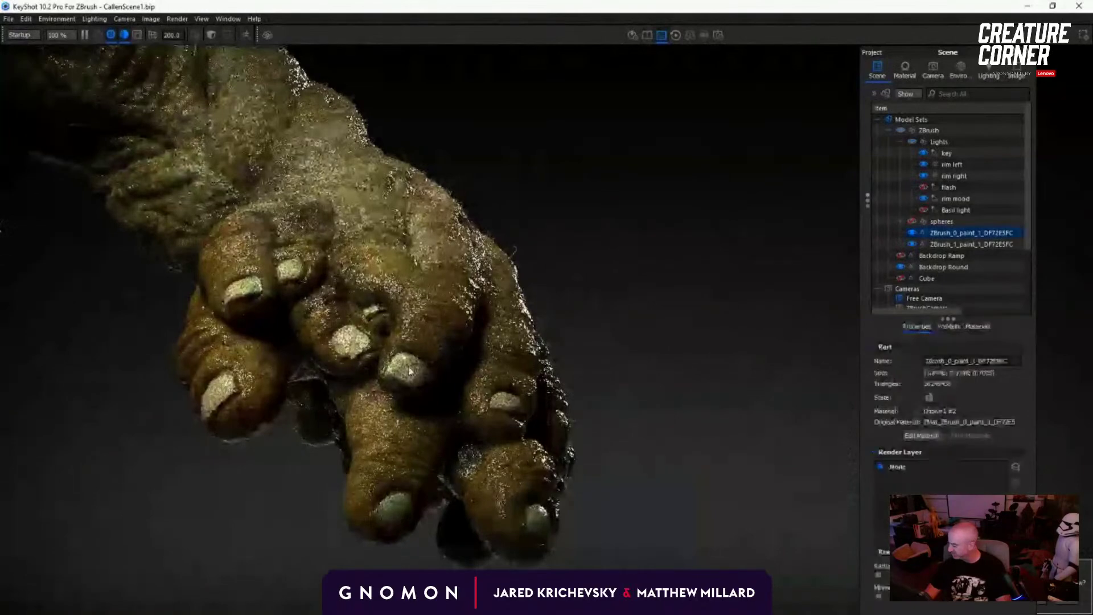
pyautogui.doubleClick(408, 371)
pyautogui.click(877, 71)
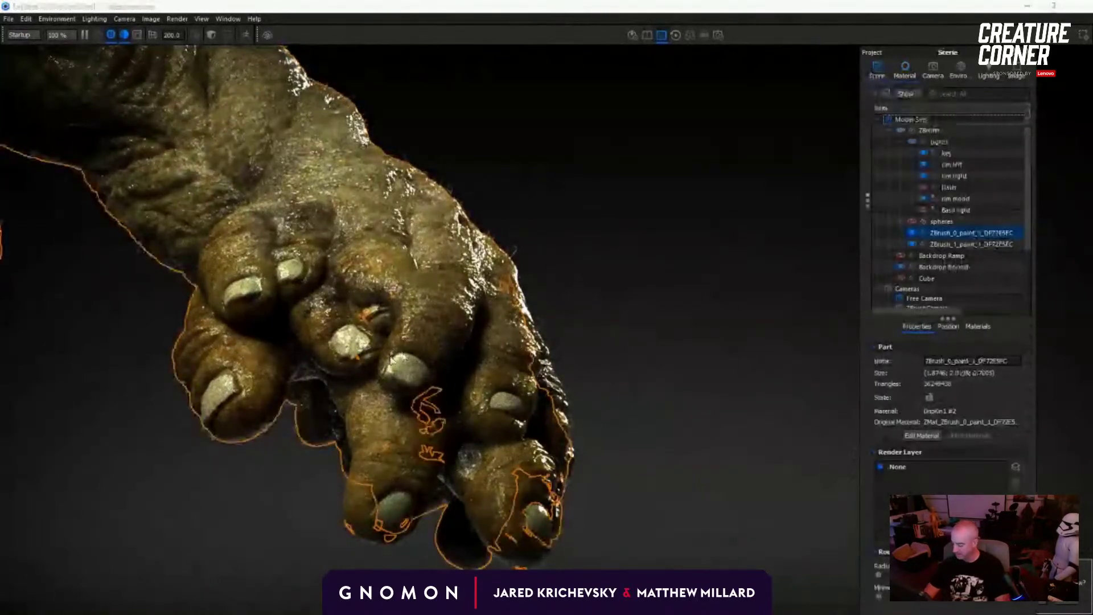
pyautogui.press('Down')
pyautogui.press('Up')
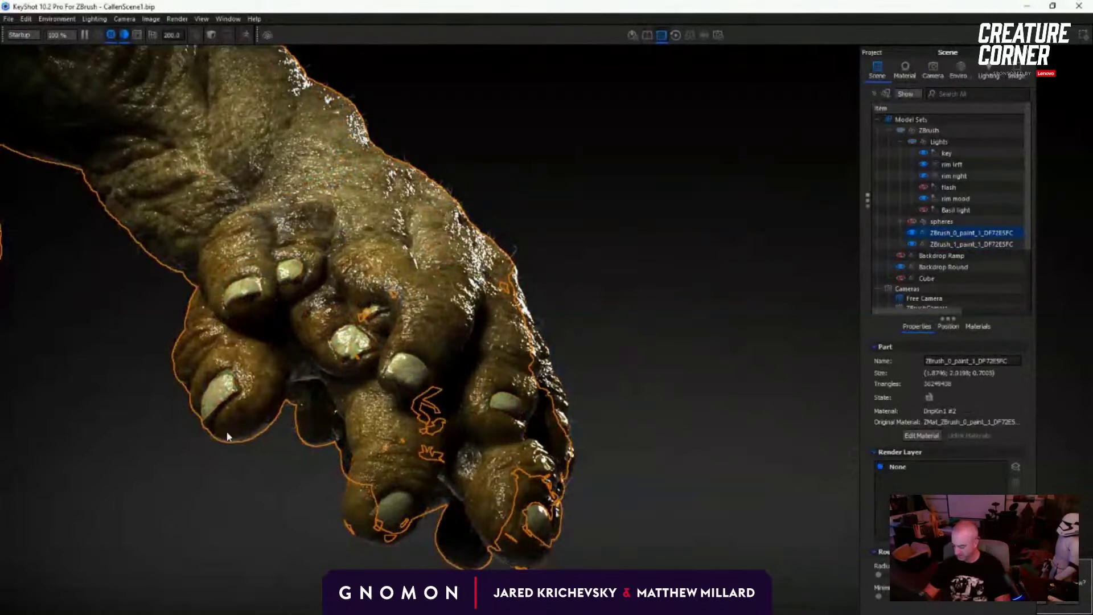
# Step: Hide the ZBrush_0_paint_1 part to inspect which areas the ZBrush_1_paint_1 part covers, and show it again
pyautogui.click(913, 233)
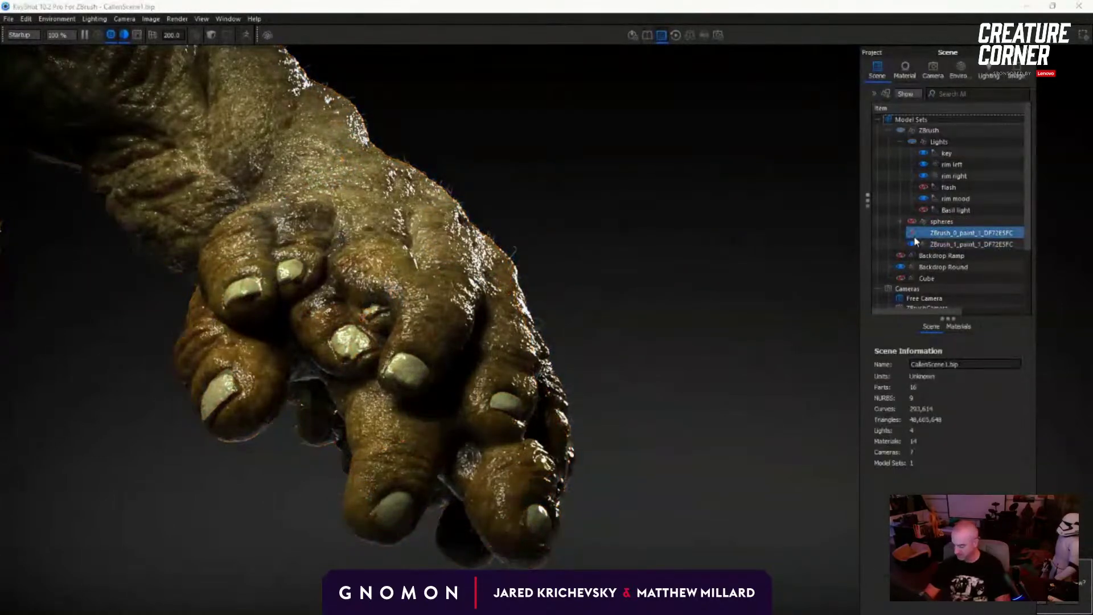
pyautogui.click(912, 234)
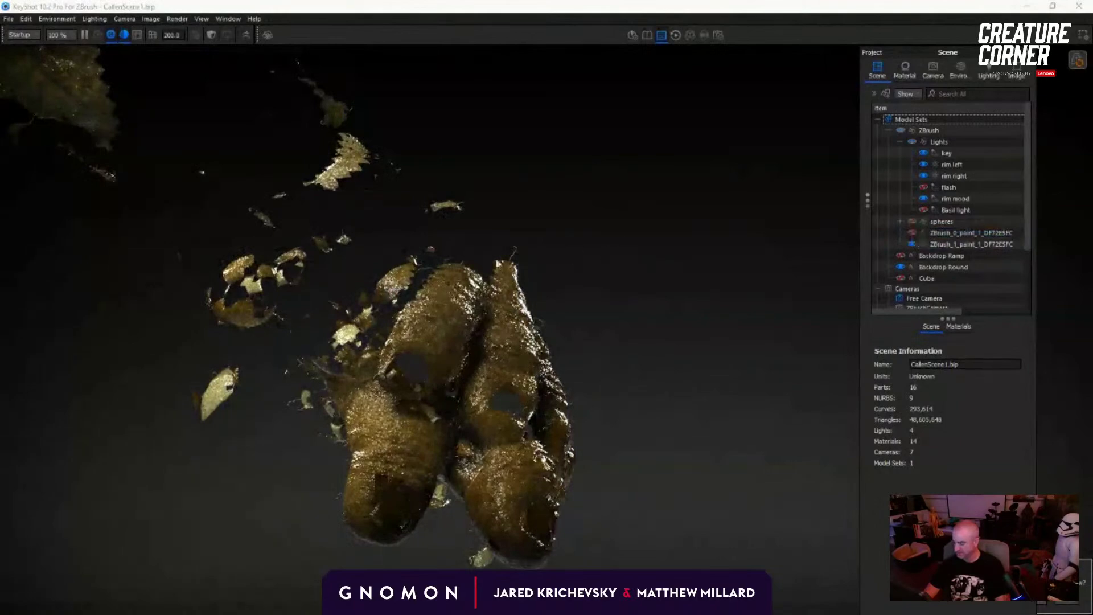
pyautogui.scroll(-5, 610, 330)
pyautogui.moveTo(610, 330); pyautogui.dragTo(549, 317)
pyautogui.scroll(-4, 444, 298)
pyautogui.moveTo(445, 298); pyautogui.dragTo(325, 293)
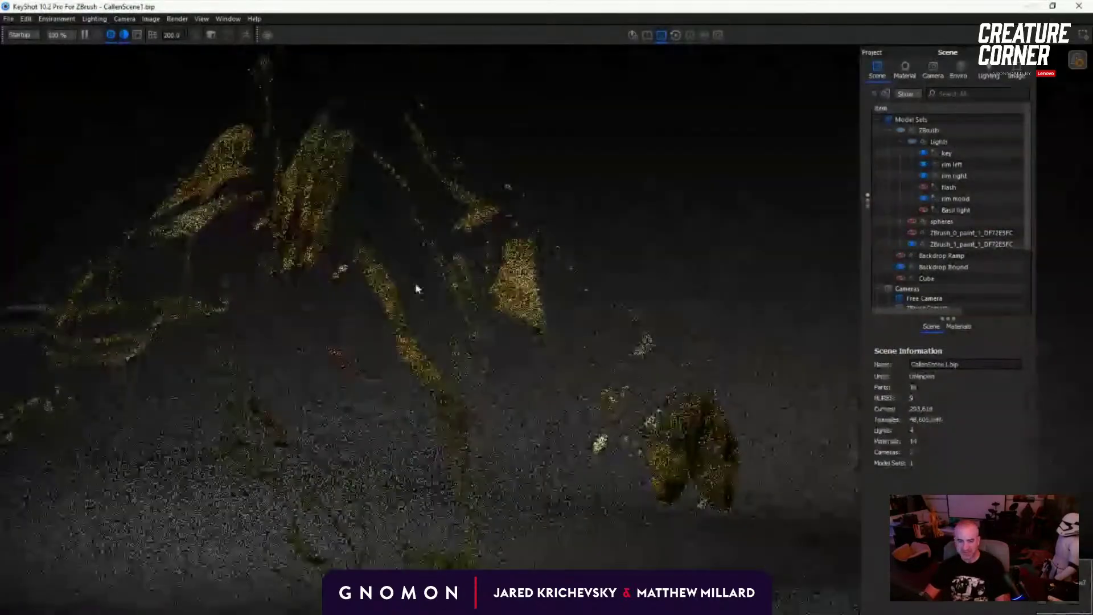
pyautogui.moveTo(415, 288); pyautogui.dragTo(293, 219)
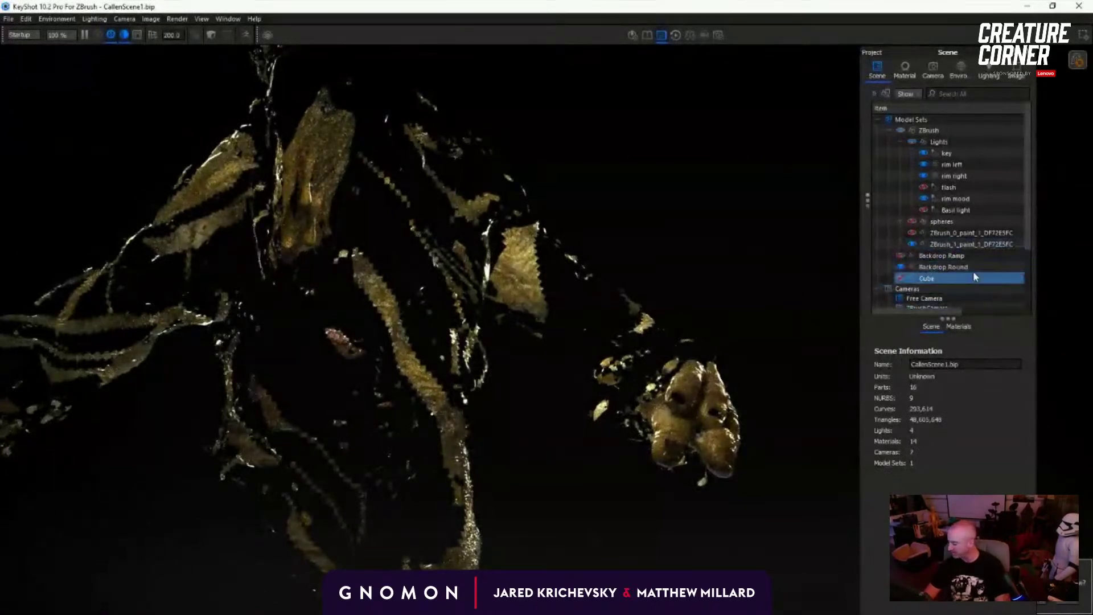
pyautogui.click(932, 244)
pyautogui.click(915, 233)
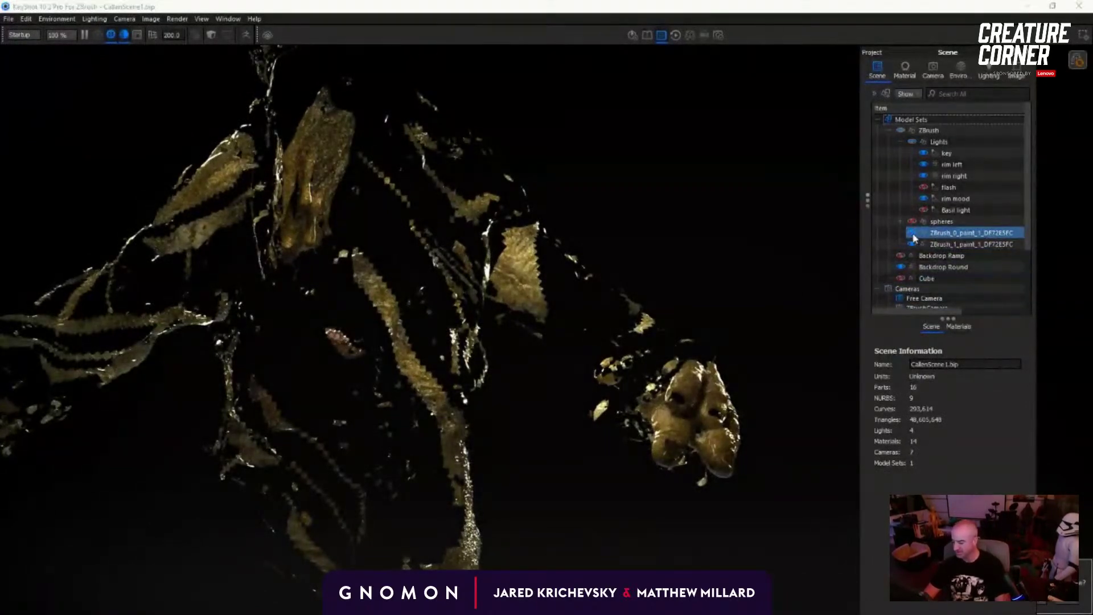
pyautogui.click(913, 235)
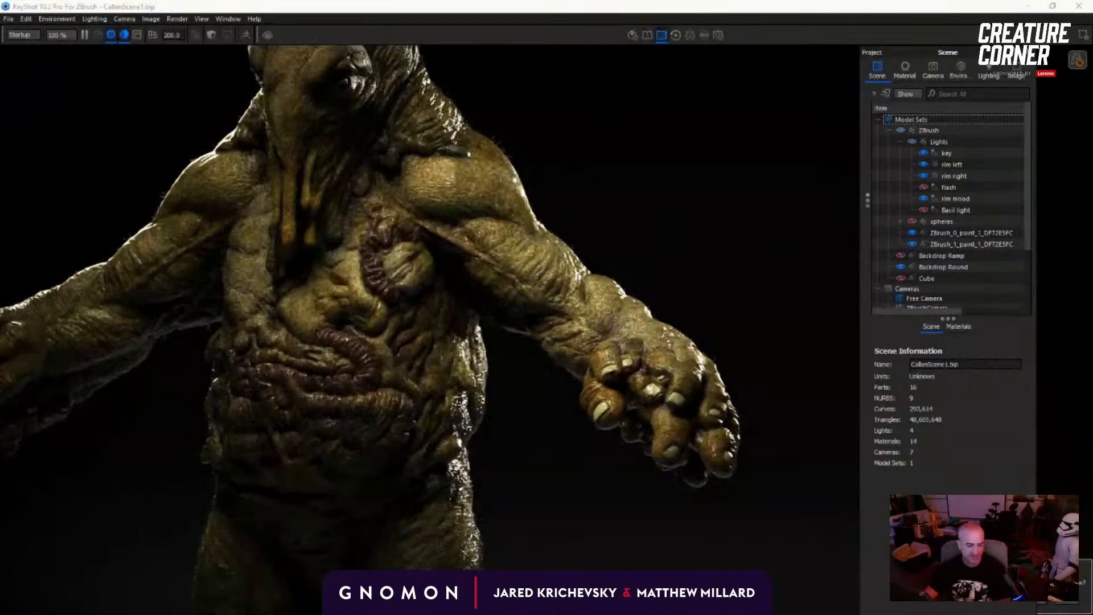
# Step: Switch to ZBrush, fill the whole unmasked body with the current material and resend it to KeyShot
pyautogui.hotkey('alt', 'Tab')
pyautogui.keyDown('ctrl'); pyautogui.moveTo(651, 241); pyautogui.dragTo(682, 344); pyautogui.keyUp('ctrl')
pyautogui.keyDown('ctrl'); pyautogui.moveTo(713, 168); pyautogui.dragTo(788, 285); pyautogui.keyUp('ctrl')
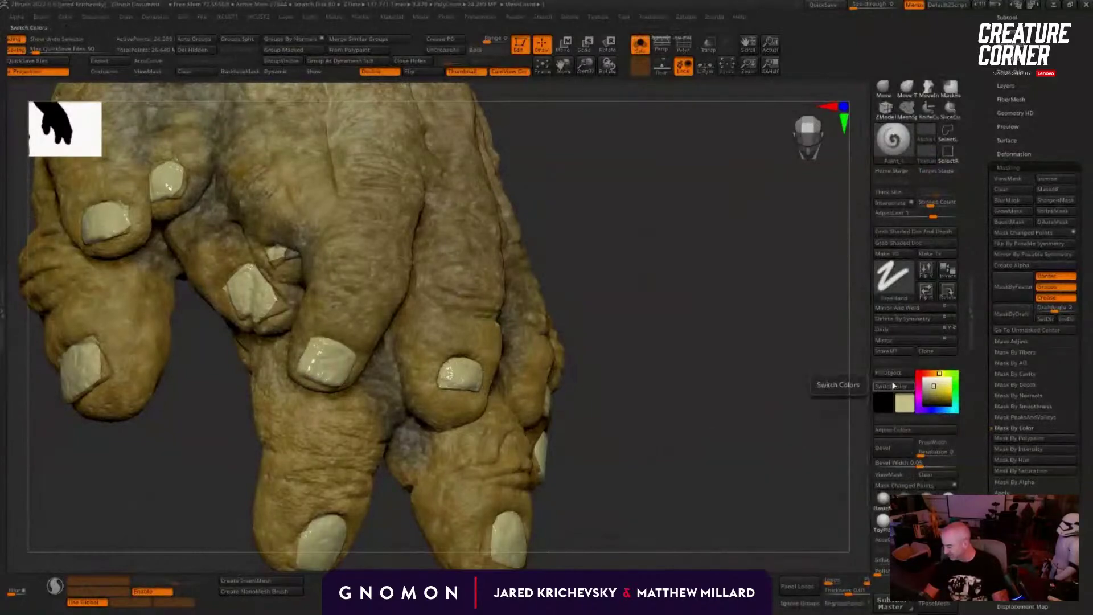
pyautogui.click(877, 373)
pyautogui.keyDown('alt'); pyautogui.moveTo(695, 404); pyautogui.dragTo(617, 379); pyautogui.keyUp('alt')
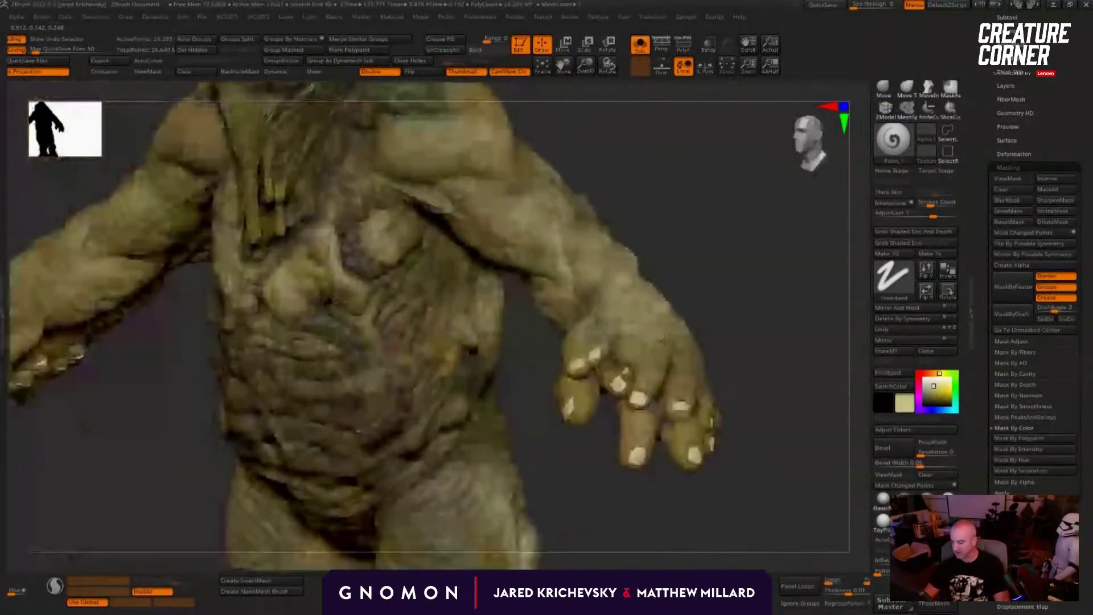
pyautogui.press('shift')
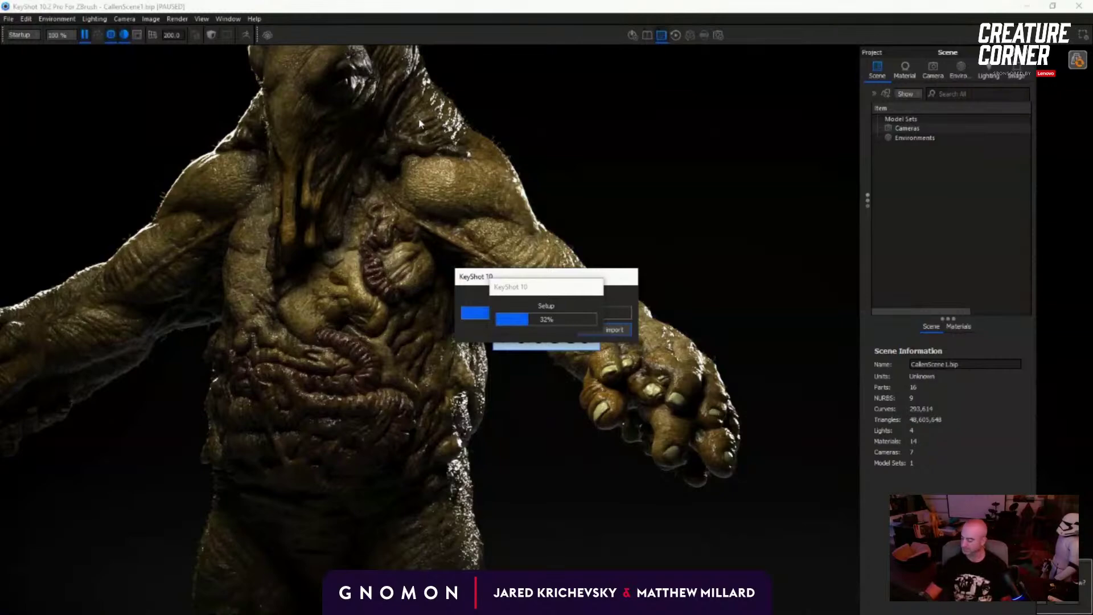
pyautogui.hotkey('alt', 'Tab')
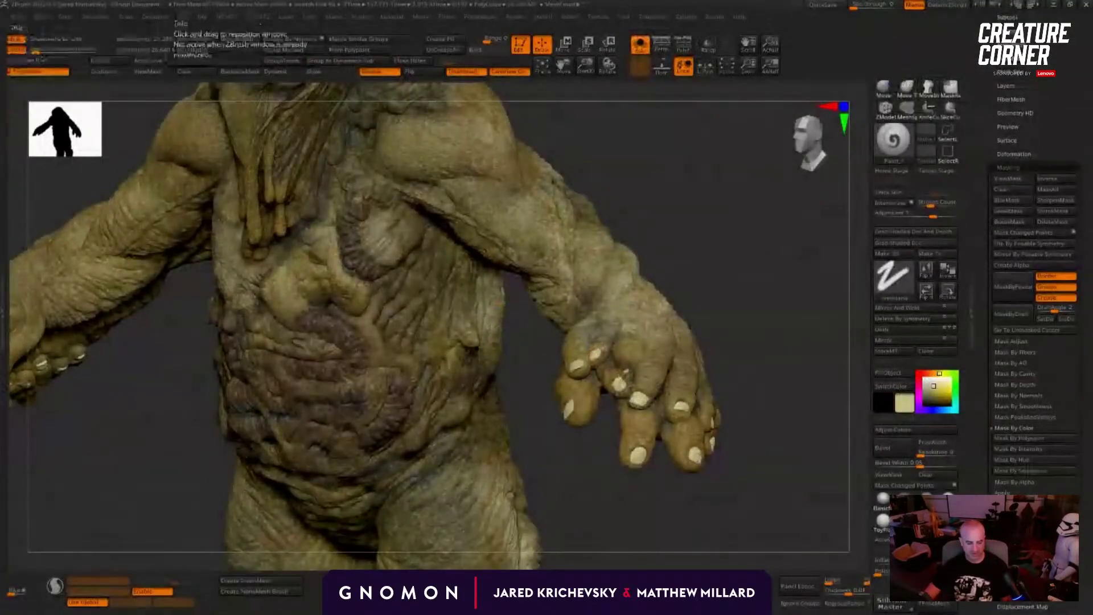
pyautogui.hotkey('alt', 'Tab')
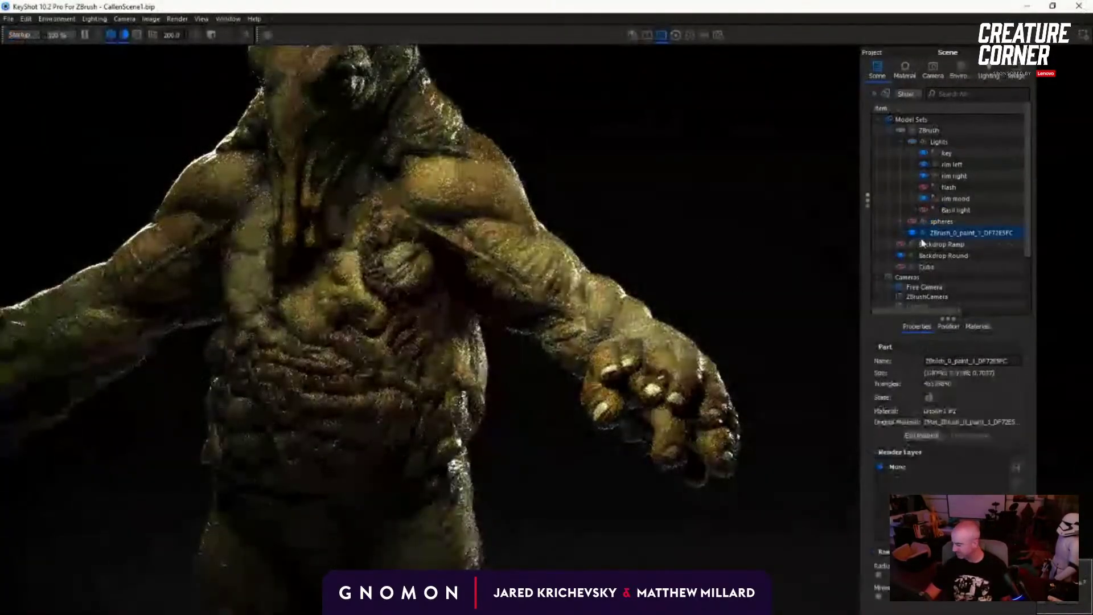
# Step: Toggle the resent ZBrush_0_paint_1 part off and on, and examine the creature's head, torso and hands in KeyShot
pyautogui.click(911, 234)
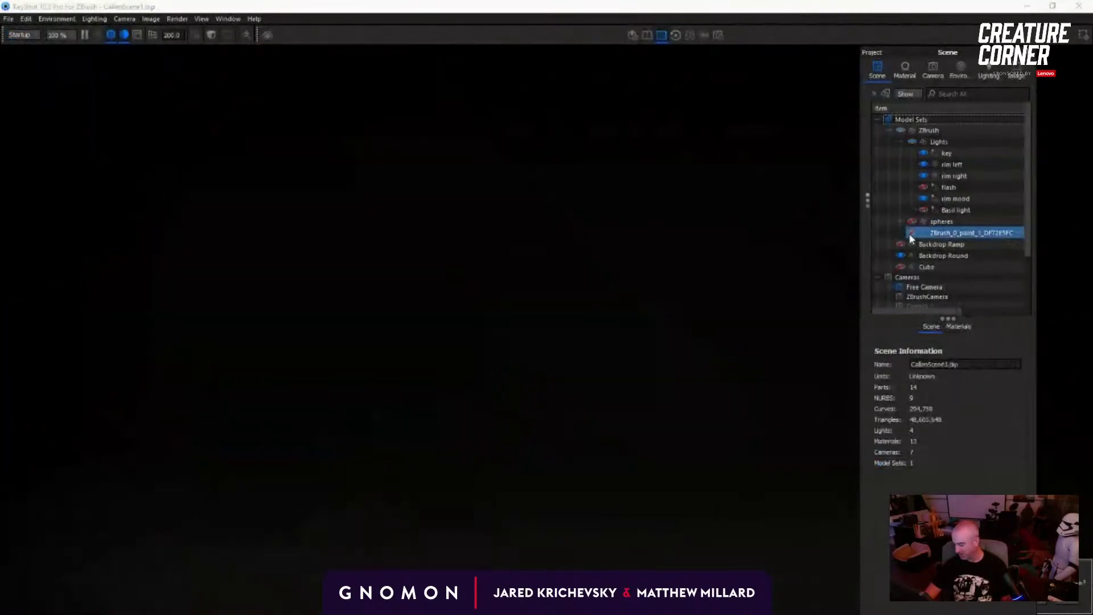
pyautogui.click(912, 234)
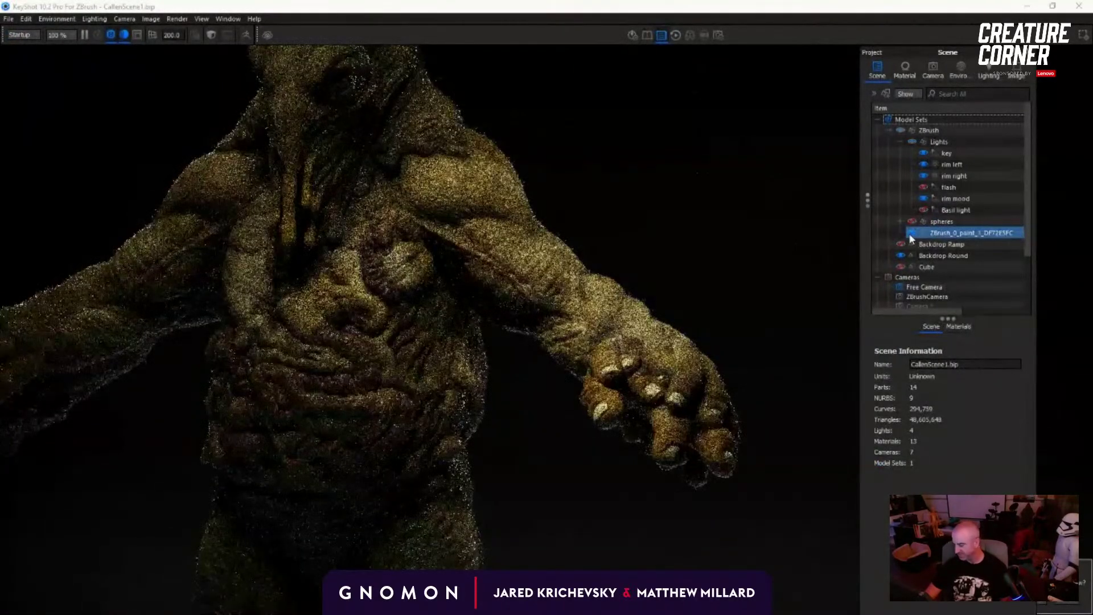
pyautogui.moveTo(455, 225); pyautogui.dragTo(510, 288, button='middle')
pyautogui.moveTo(510, 288); pyautogui.dragTo(674, 277)
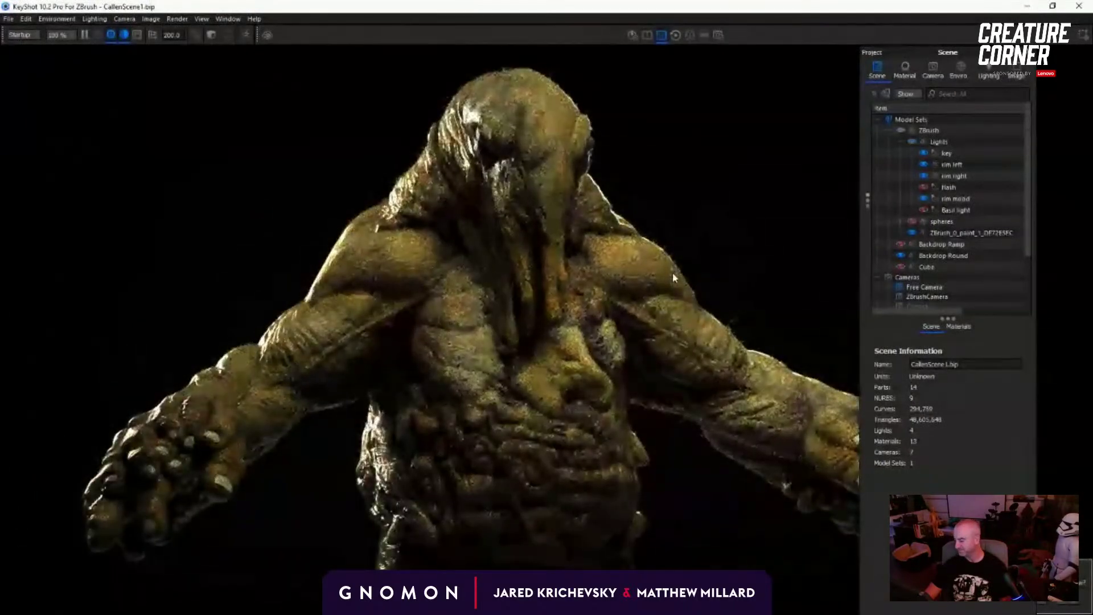
pyautogui.moveTo(674, 277); pyautogui.dragTo(487, 302)
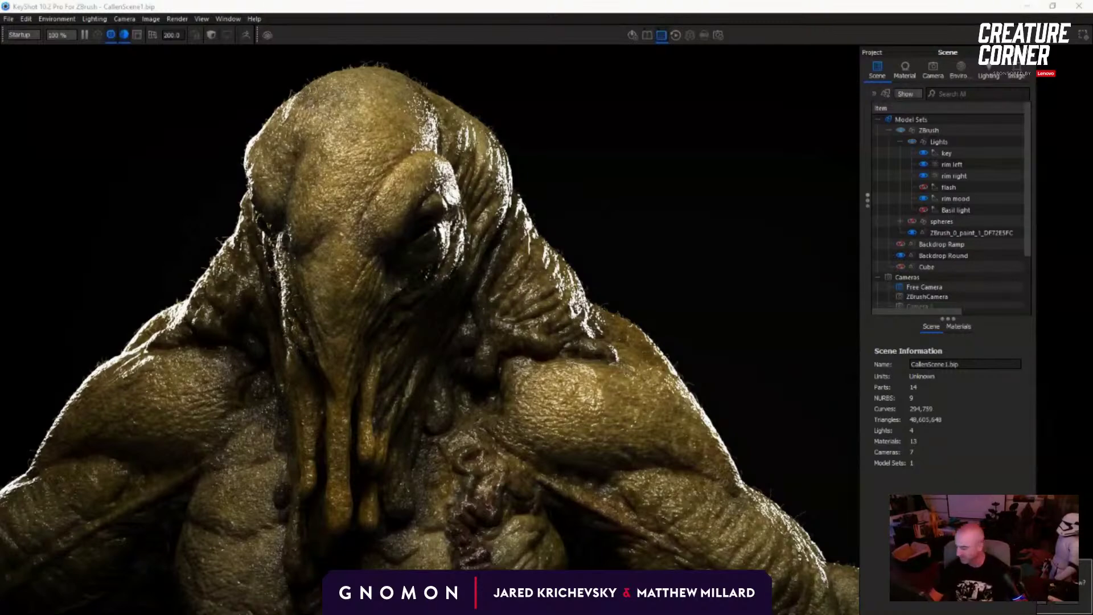
pyautogui.scroll(-5, 484, 341)
pyautogui.moveTo(468, 188); pyautogui.dragTo(400, 383, button='middle')
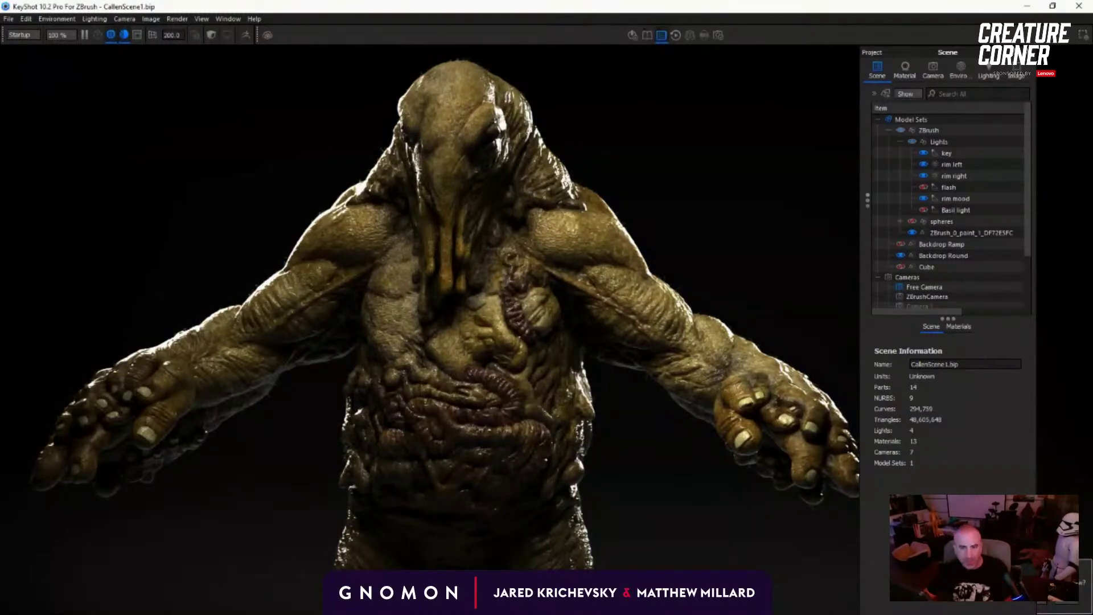
# Step: Switch to ZBrush and isolate the creature's body with Solo, framing the fingertips of the hand
pyautogui.hotkey('alt', 'Tab')
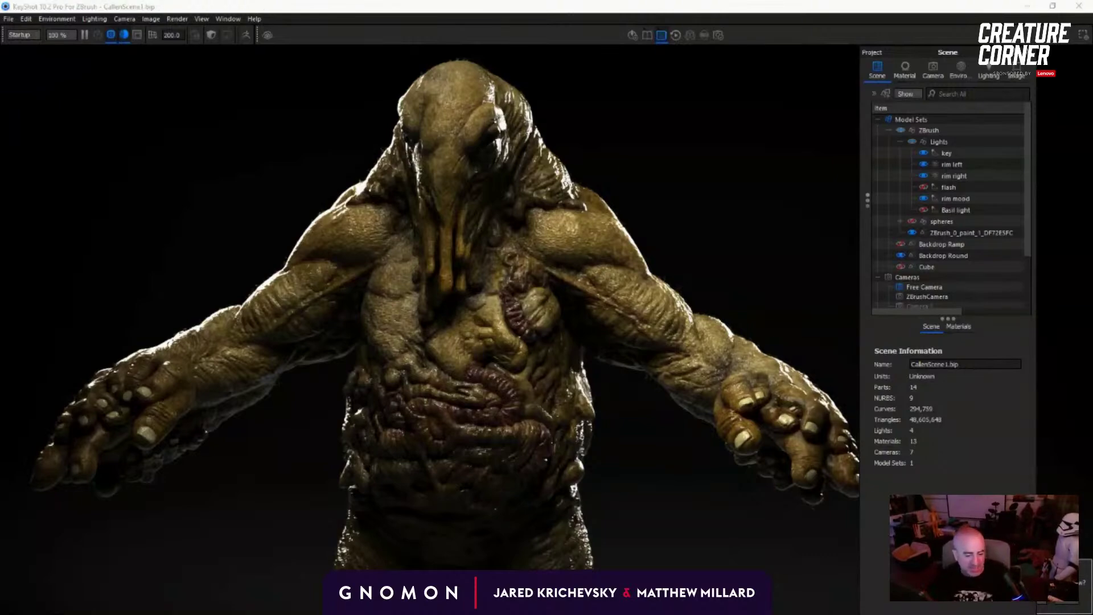
pyautogui.moveTo(615, 495)
pyautogui.mouseDown()
pyautogui.moveTo(353, 509)
pyautogui.moveTo(270, 405)
pyautogui.moveTo(225, 395)
pyautogui.moveTo(293, 522)
pyautogui.moveTo(729, 484)
pyautogui.moveTo(316, 493)
pyautogui.moveTo(114, 538)
pyautogui.mouseUp()
pyautogui.keyDown('alt'); pyautogui.moveTo(325, 463); pyautogui.dragTo(683, 423); pyautogui.keyUp('alt')
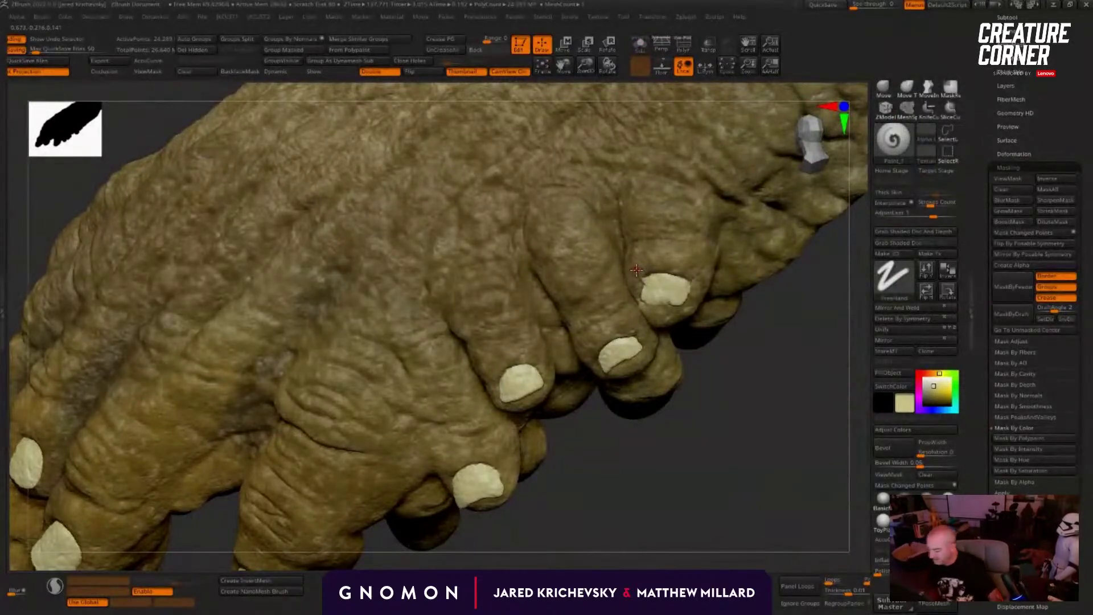
pyautogui.moveTo(671, 476); pyautogui.dragTo(711, 266)
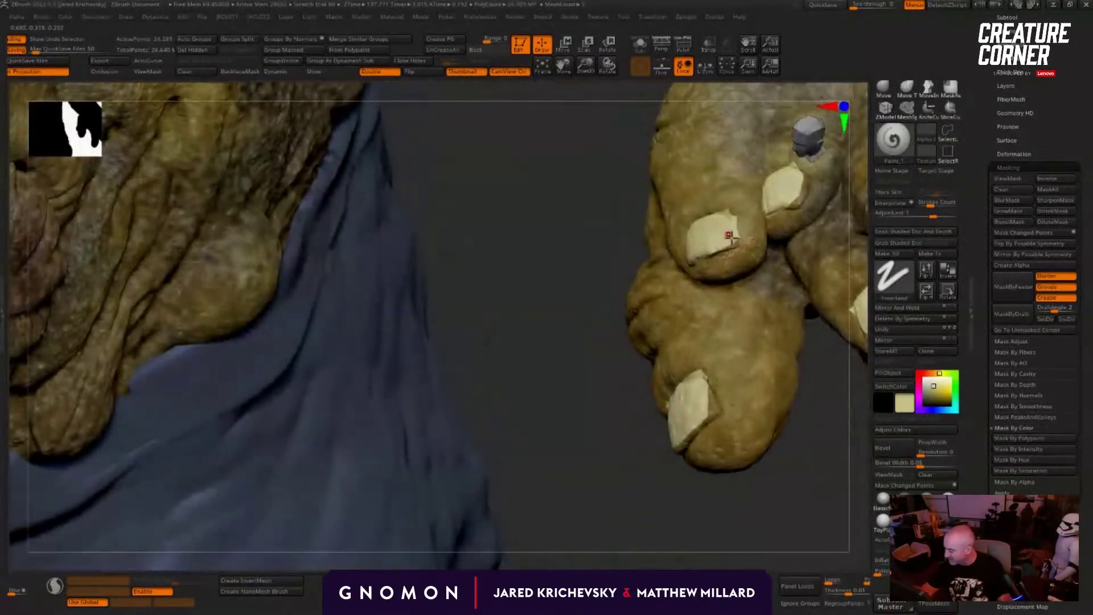
pyautogui.hotkey('shift', 's')
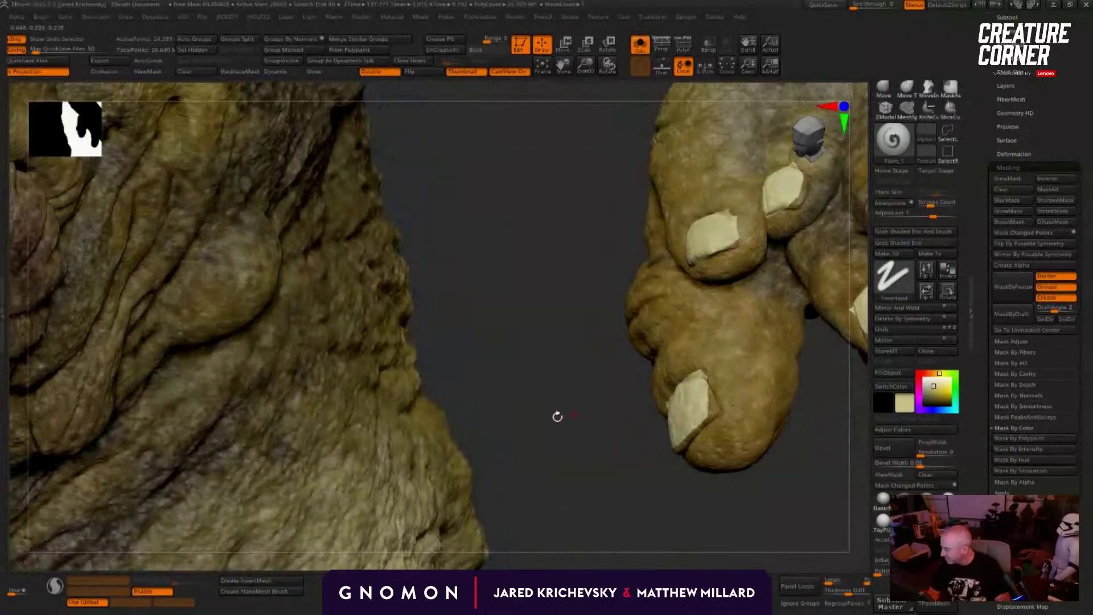
pyautogui.keyDown('alt'); pyautogui.moveTo(556, 415); pyautogui.dragTo(401, 506); pyautogui.keyUp('alt')
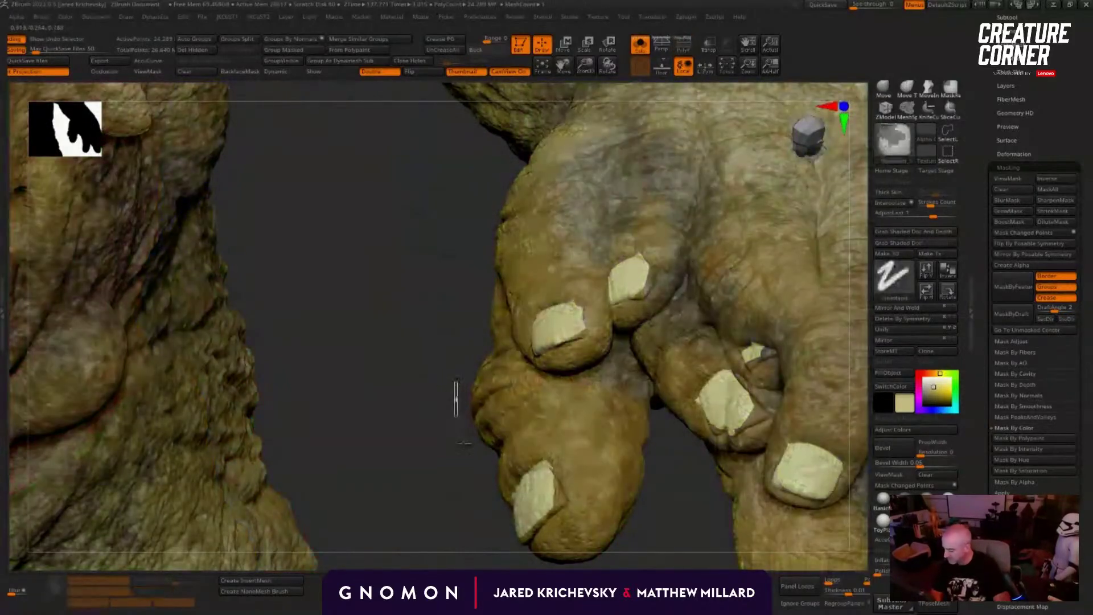
# Step: Clean up the outline of the nail on the large foremost finger, painting with colours sampled from the nail and skin
pyautogui.press('space')
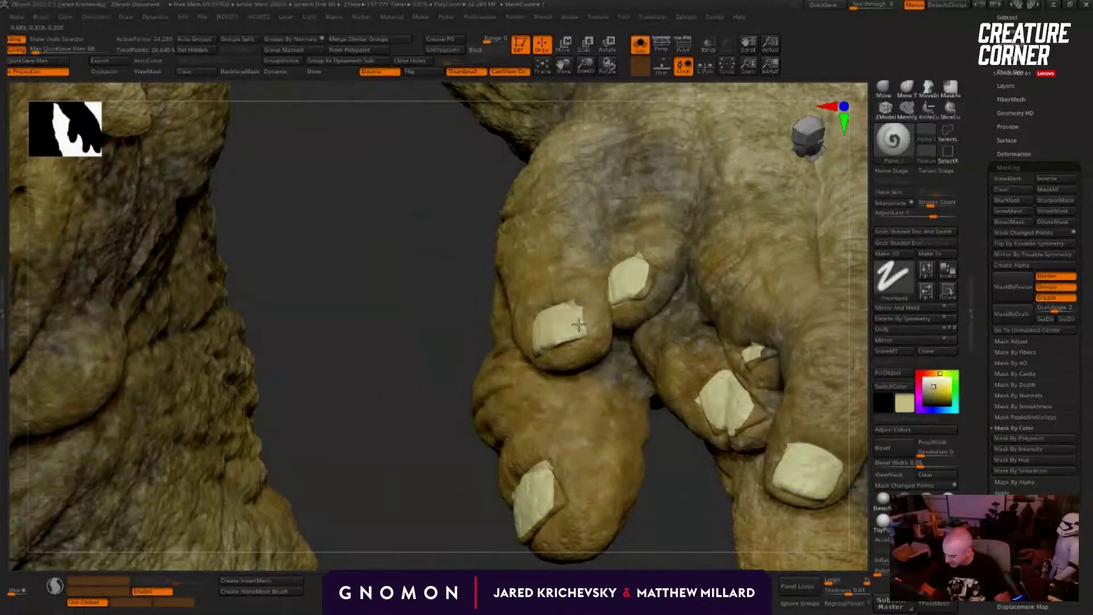
pyautogui.moveTo(571, 328); pyautogui.dragTo(581, 303, button='right')
pyautogui.press('c')
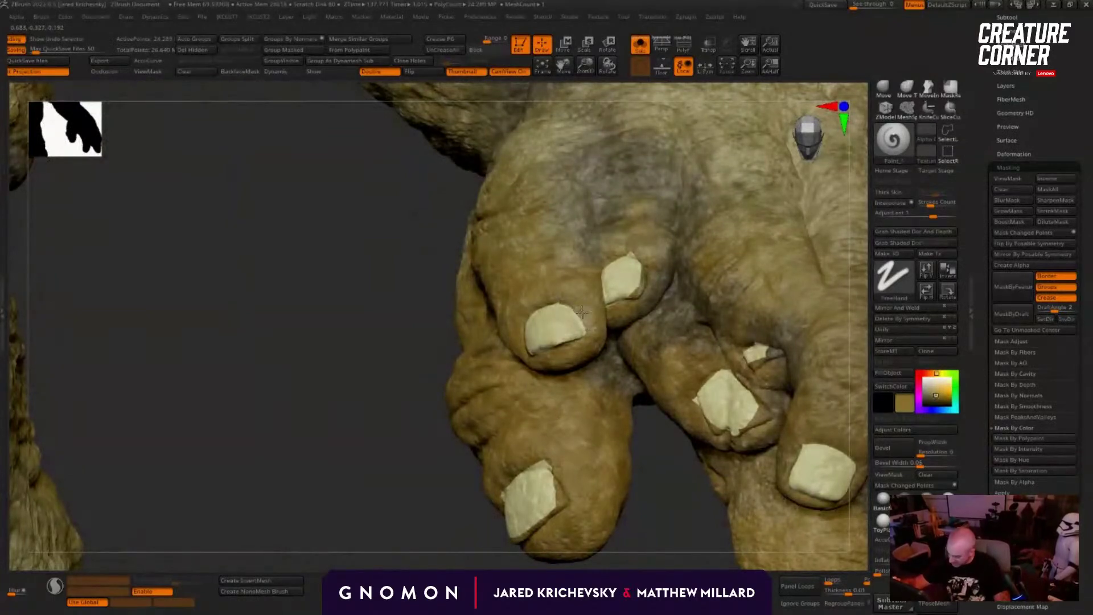
pyautogui.moveTo(436, 496); pyautogui.dragTo(427, 512)
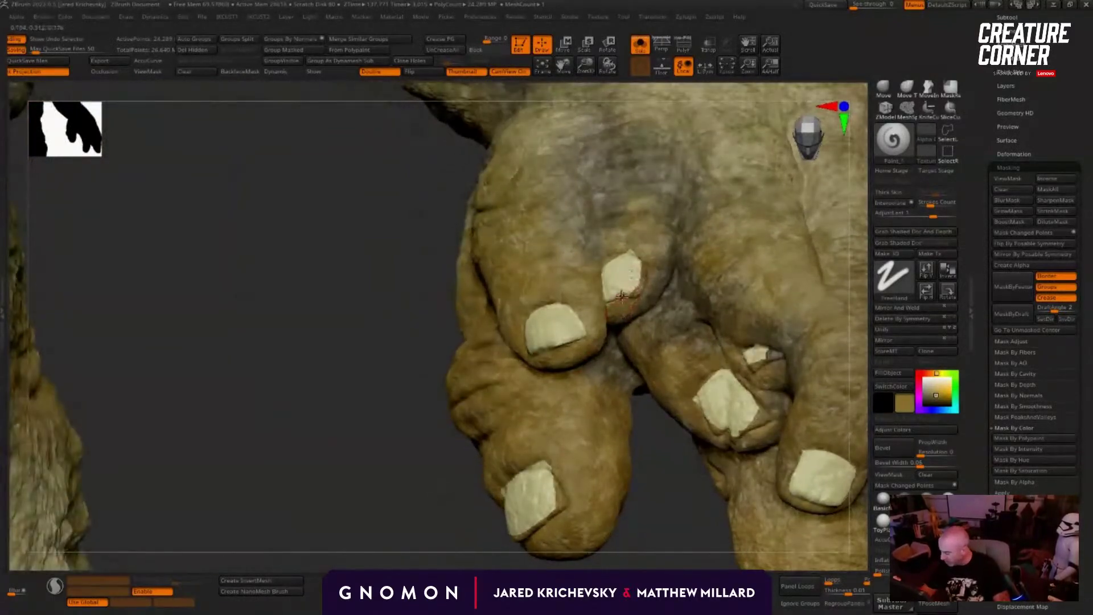
# Step: Fill out the ragged nail on the finger behind it with nail colour and trim its edges with sampled skin colours
pyautogui.press('c')
pyautogui.moveTo(630, 279)
pyautogui.mouseDown()
pyautogui.moveTo(629, 289)
pyautogui.moveTo(631, 259)
pyautogui.moveTo(610, 264)
pyautogui.moveTo(643, 273)
pyautogui.moveTo(644, 287)
pyautogui.mouseUp()
pyautogui.press('c')
pyautogui.moveTo(641, 248); pyautogui.dragTo(619, 247)
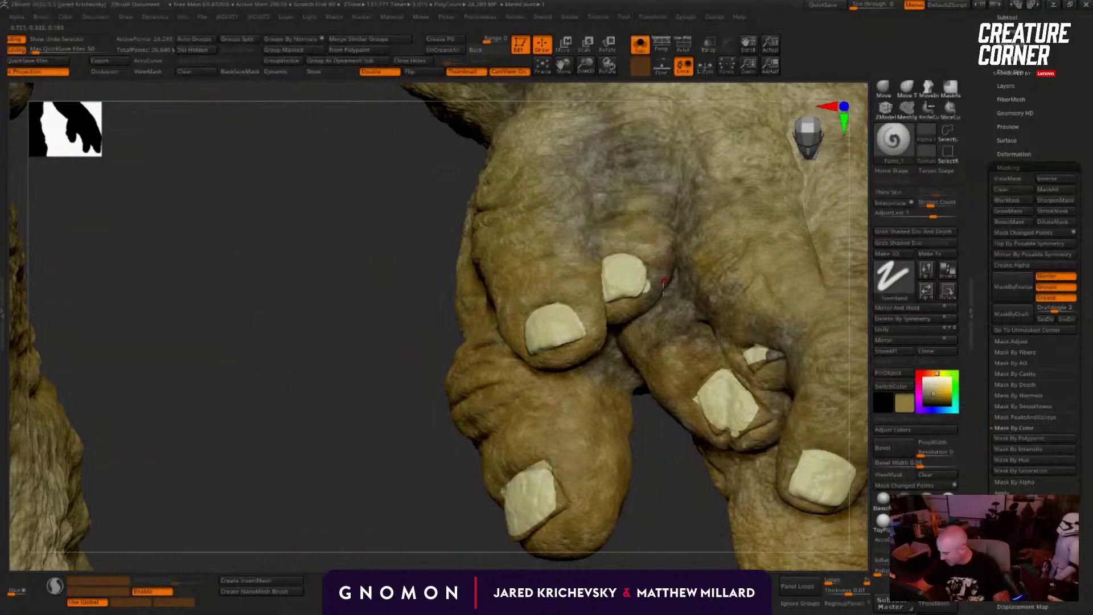
pyautogui.moveTo(657, 278); pyautogui.dragTo(649, 291)
pyautogui.press('c')
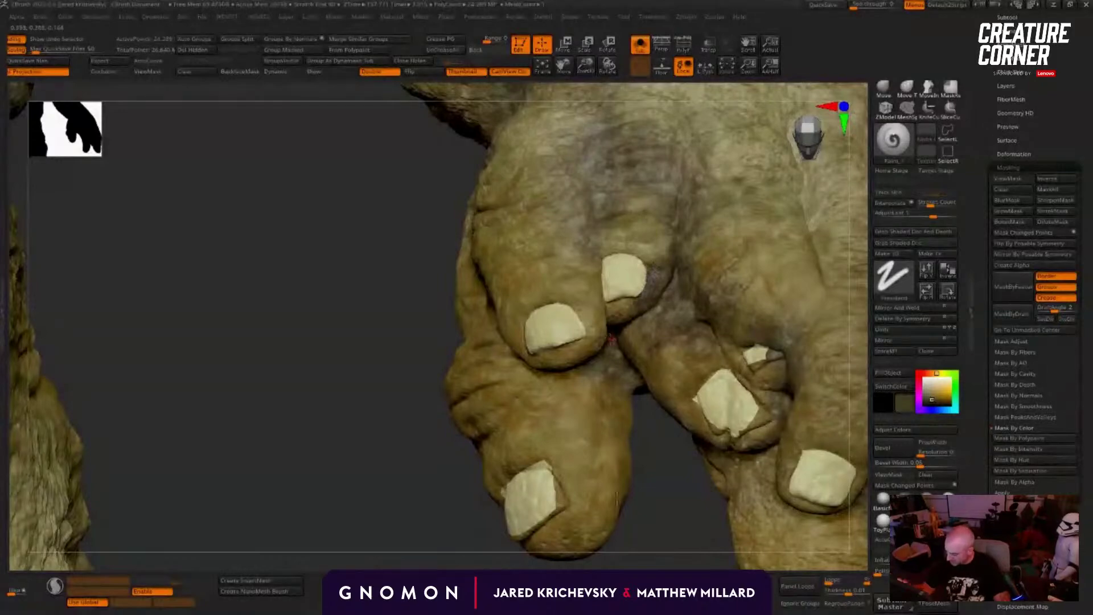
# Step: Extend the side of the large finger's nail with sampled nail colour and tidy its border with skin colour
pyautogui.keyDown('alt'); pyautogui.moveTo(677, 527); pyautogui.dragTo(621, 459); pyautogui.keyUp('alt')
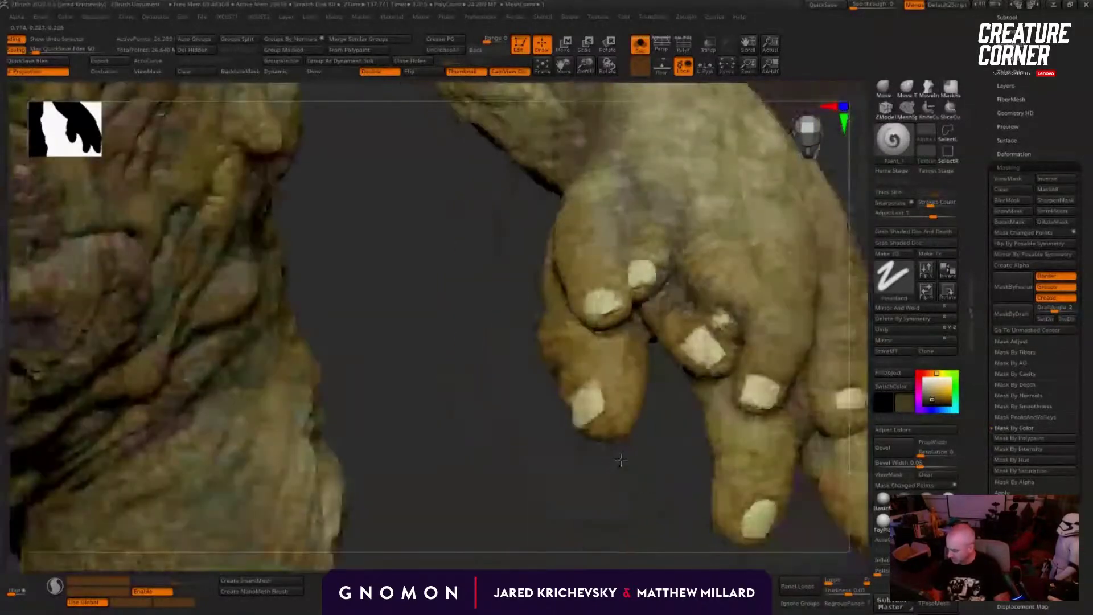
pyautogui.moveTo(621, 460)
pyautogui.mouseDown(button='right')
pyautogui.moveTo(637, 471)
pyautogui.moveTo(646, 526)
pyautogui.mouseUp(button='right')
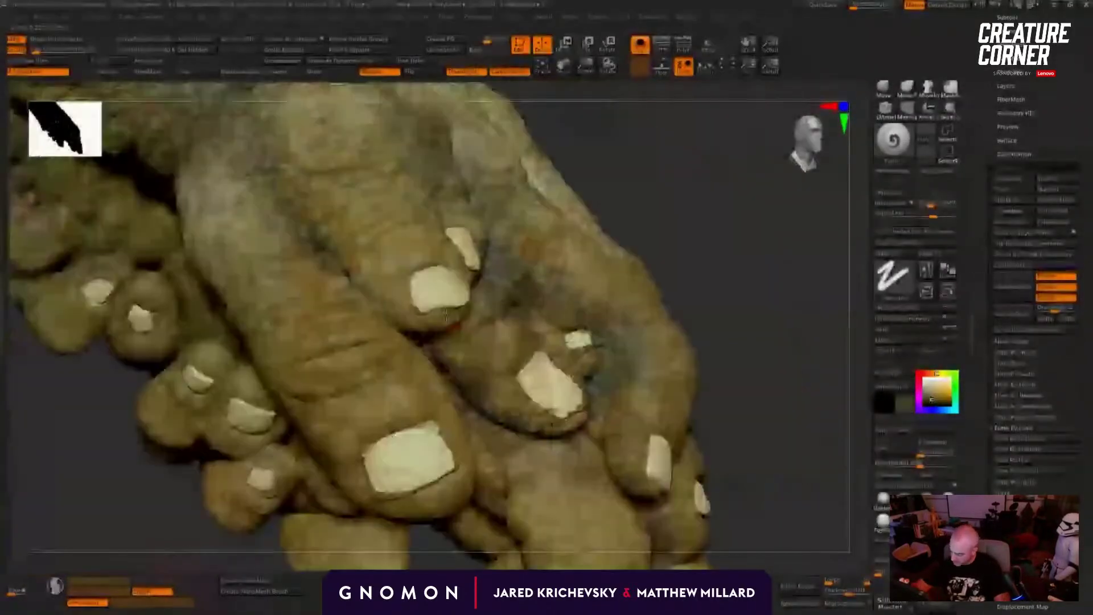
pyautogui.press('c')
pyautogui.moveTo(425, 275); pyautogui.dragTo(412, 295)
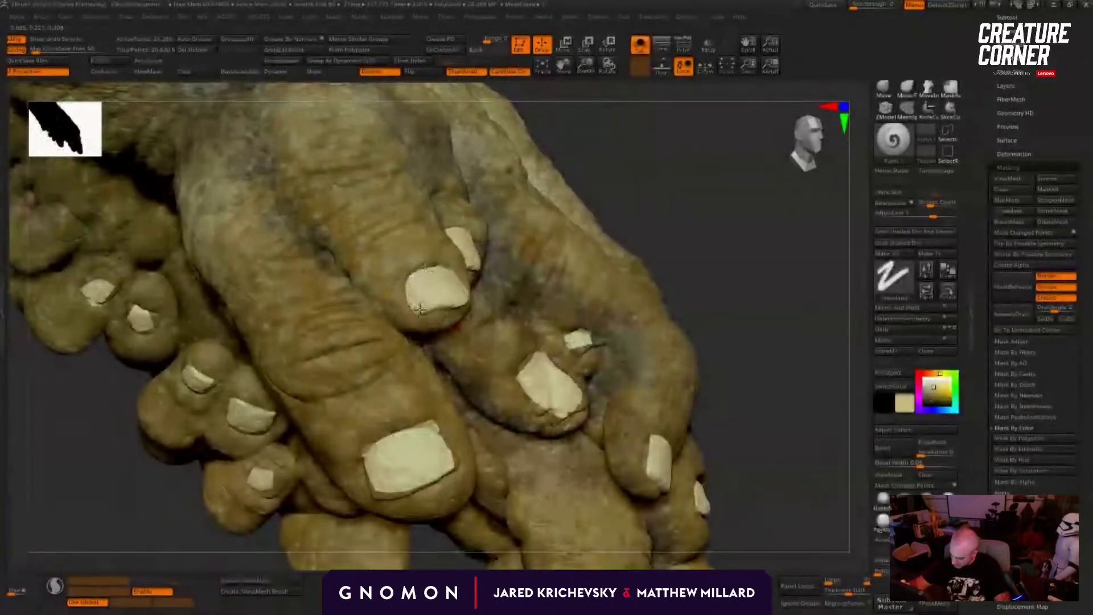
pyautogui.press('c')
pyautogui.moveTo(431, 259); pyautogui.dragTo(467, 273, button='right')
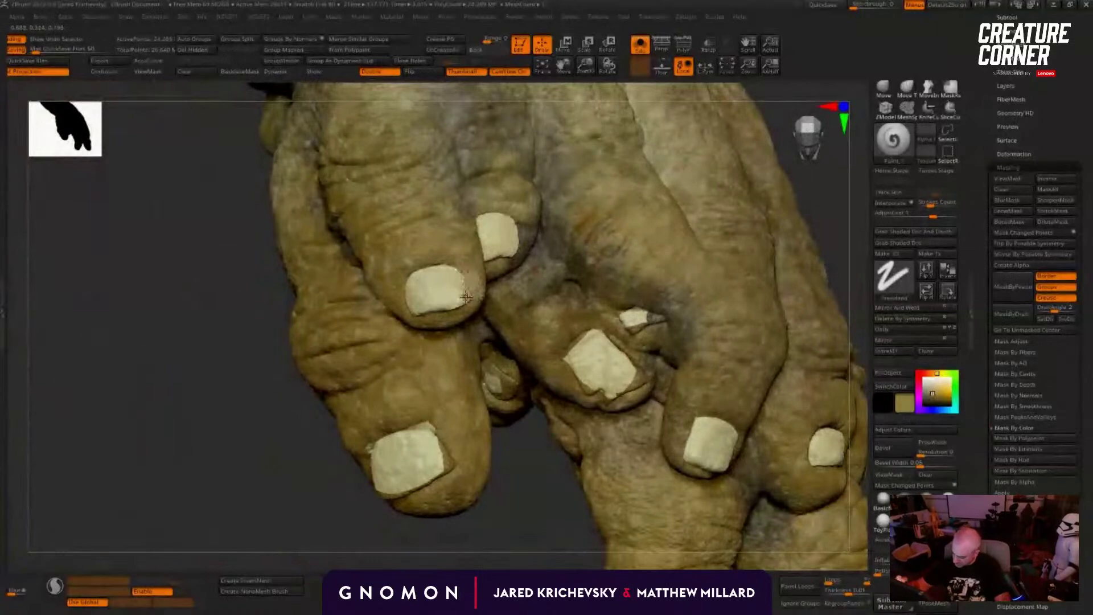
# Step: Touch up the tiny nail tucked between the middle fingers using sampled nail and surrounding skin colours
pyautogui.moveTo(464, 515); pyautogui.dragTo(339, 385, button='right')
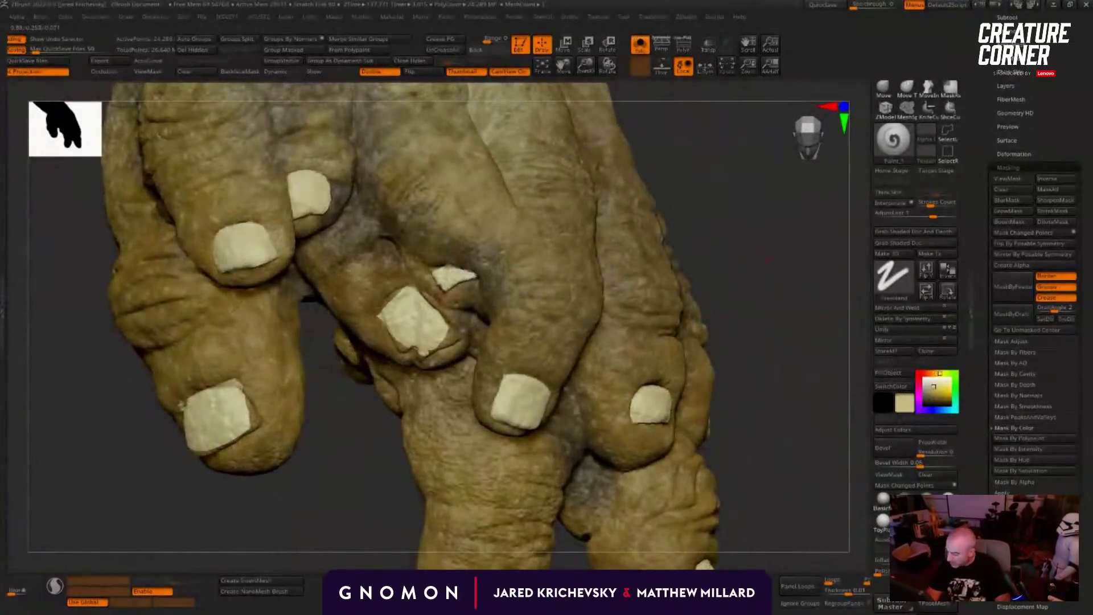
pyautogui.moveTo(770, 259); pyautogui.dragTo(759, 223)
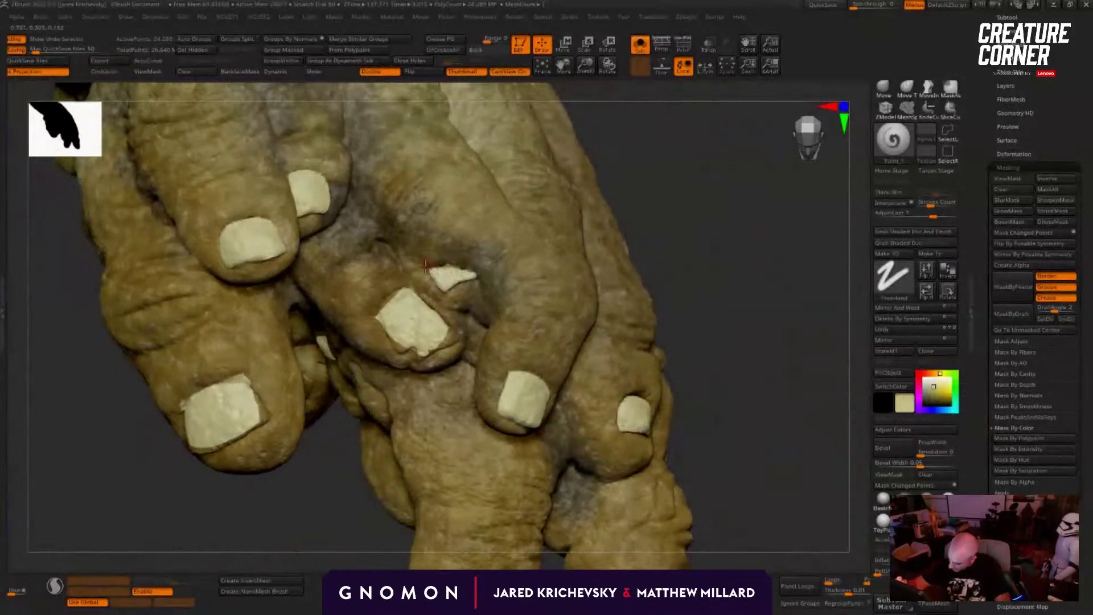
pyautogui.press('c')
pyautogui.press('c')
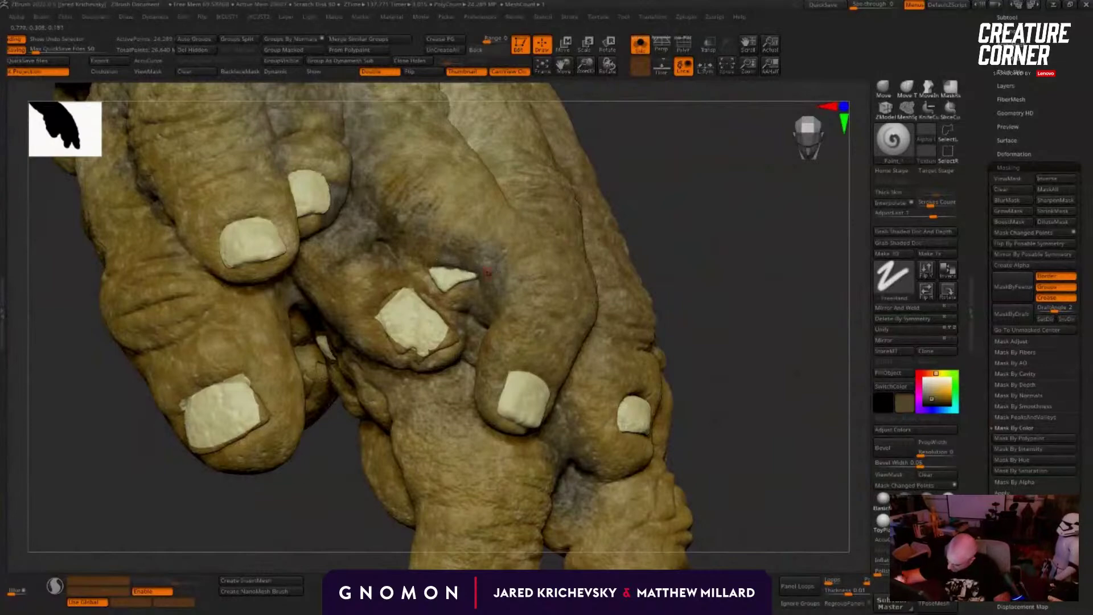
# Step: Paint the nail on the end finger of the small finger cluster into a fuller, rounder shape with sampled nail colour
pyautogui.moveTo(689, 274)
pyautogui.mouseDown()
pyautogui.moveTo(717, 278)
pyautogui.moveTo(763, 174)
pyautogui.moveTo(670, 277)
pyautogui.mouseUp()
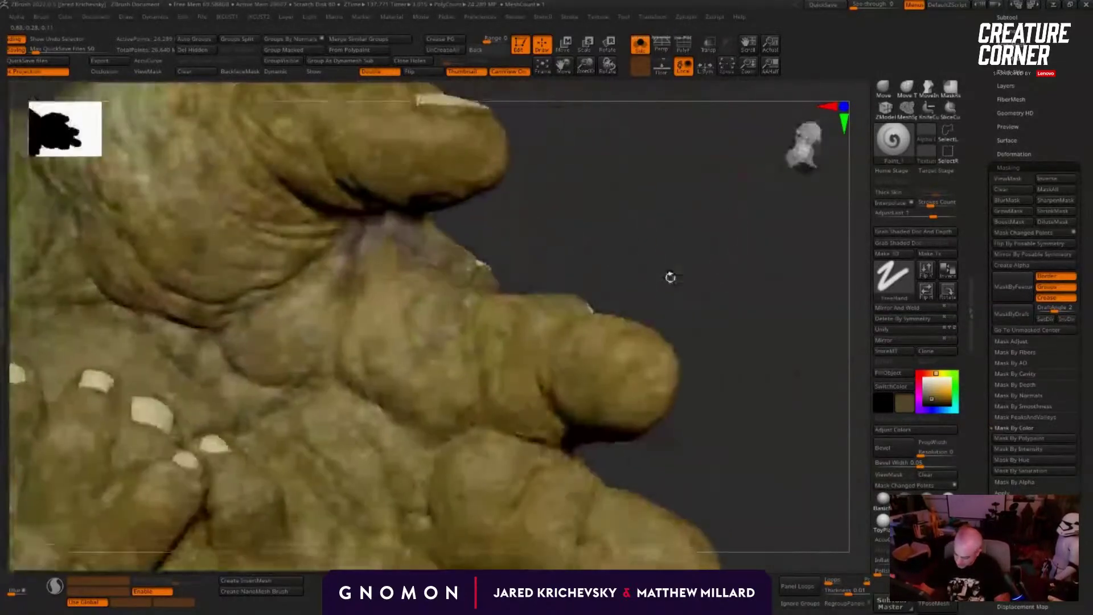
pyautogui.moveTo(678, 312); pyautogui.dragTo(222, 275, button='right')
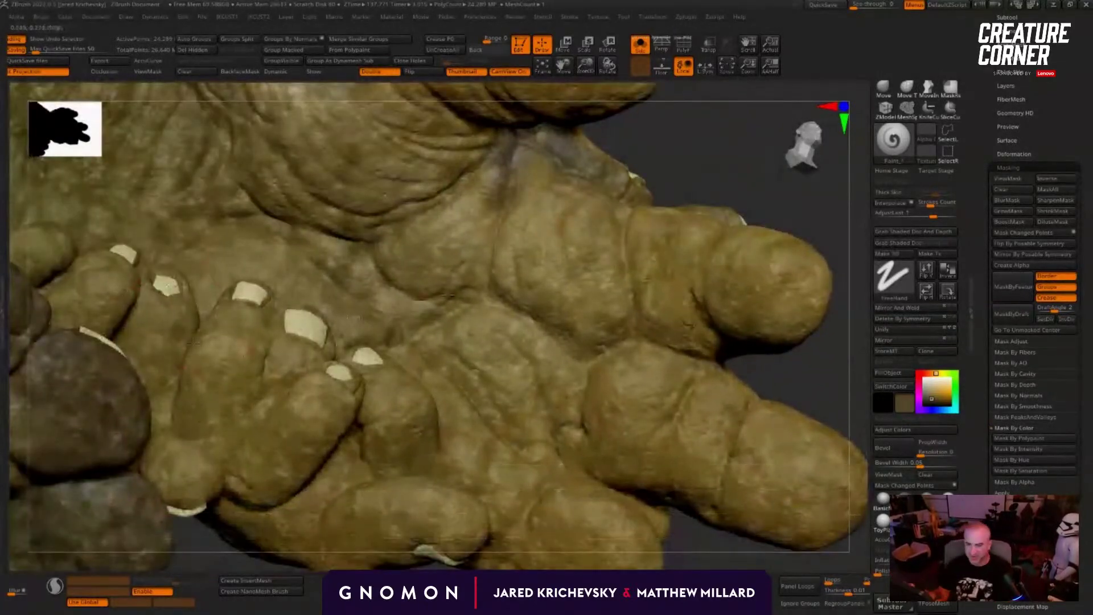
pyautogui.moveTo(691, 167); pyautogui.dragTo(342, 399, button='right')
pyautogui.press('c')
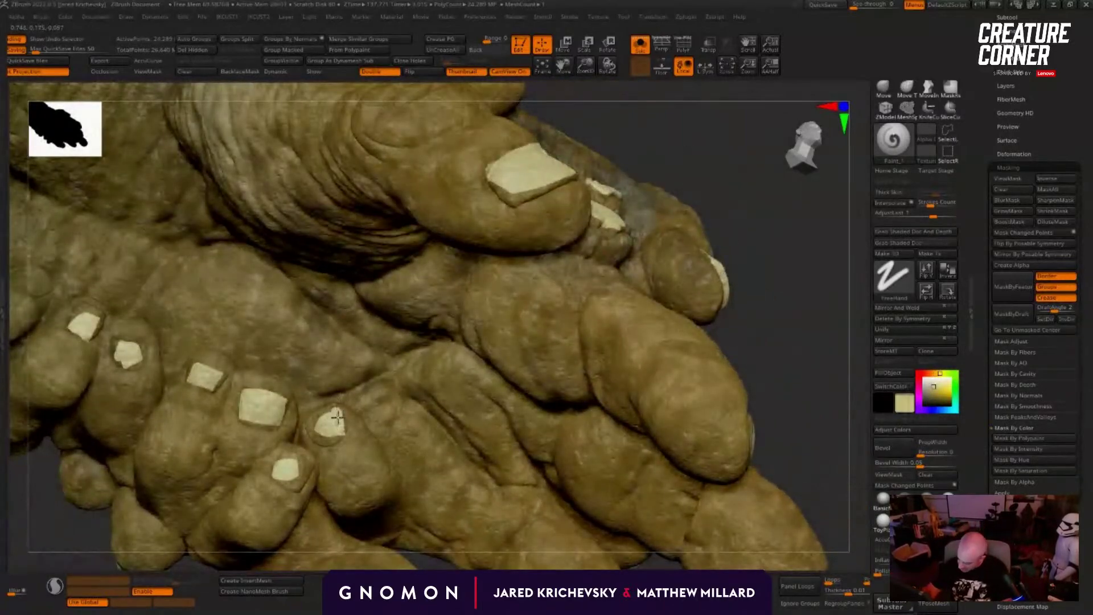
pyautogui.moveTo(326, 414)
pyautogui.mouseDown()
pyautogui.moveTo(317, 435)
pyautogui.moveTo(337, 436)
pyautogui.mouseUp()
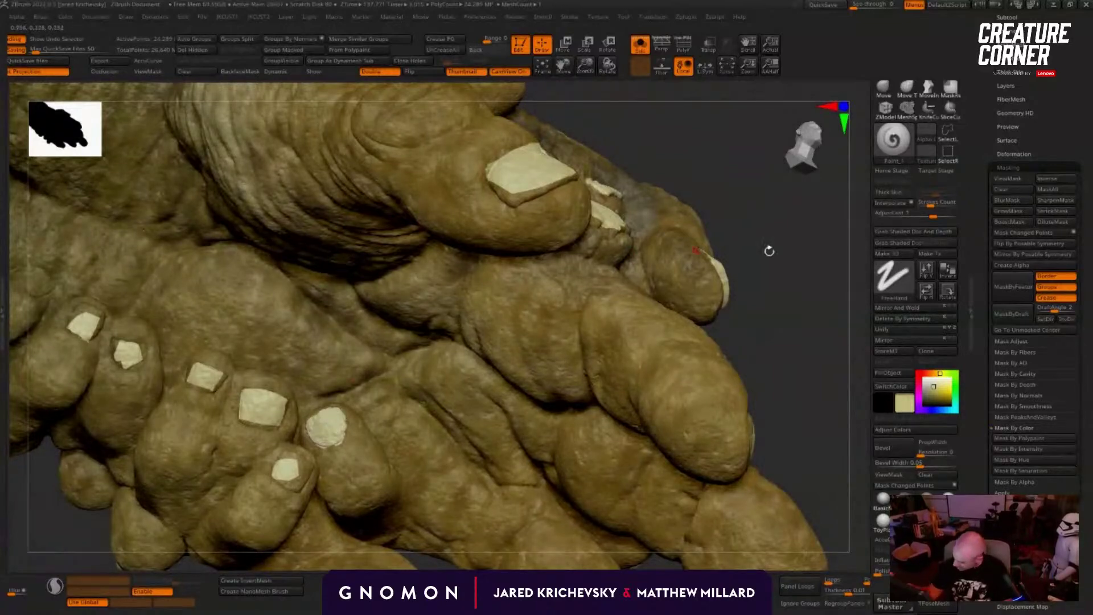
# Step: Refine the lower edge of that rounded small nail, alternating between sampled skin and nail colours
pyautogui.moveTo(787, 293); pyautogui.dragTo(784, 325)
pyautogui.press('c')
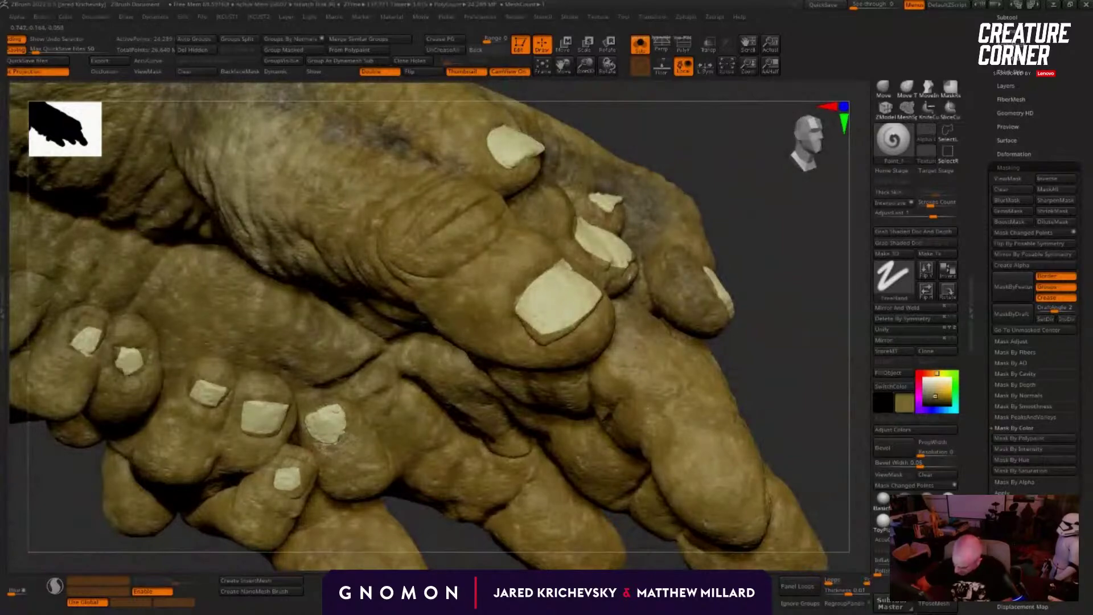
pyautogui.moveTo(200, 536); pyautogui.dragTo(321, 418, button='right')
pyautogui.press('c')
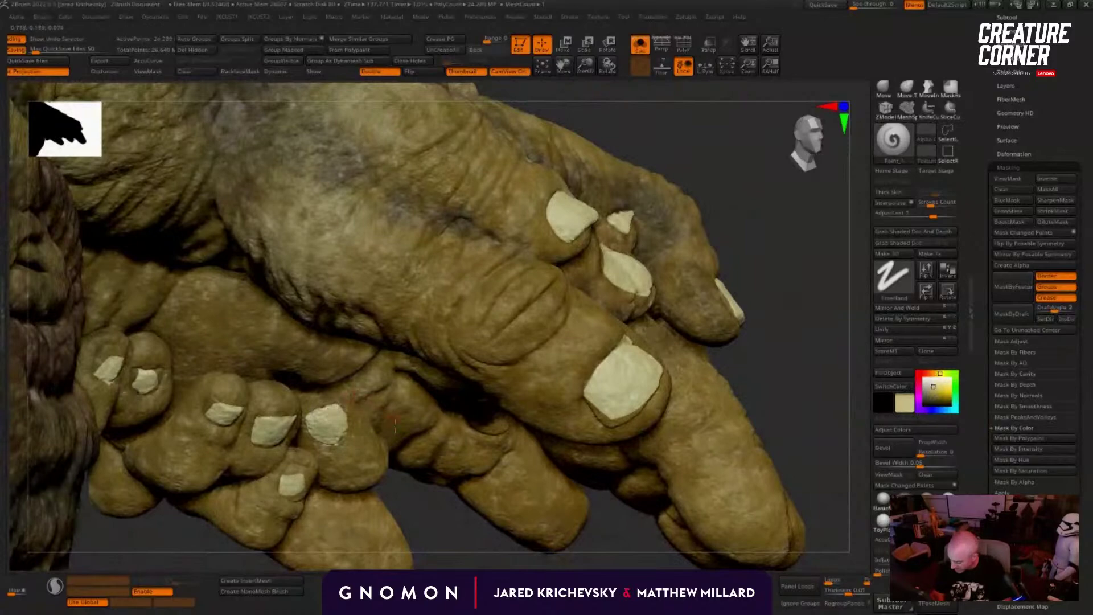
pyautogui.press('c')
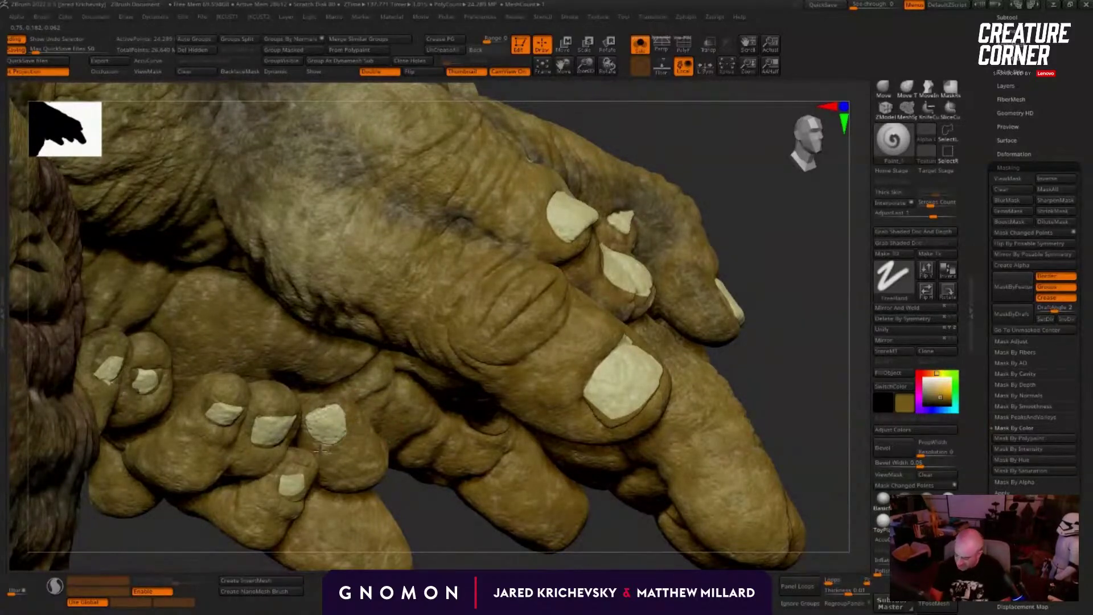
# Step: Enlarge the nail on the lowest small finger into a squarer shape and clean its border with sampled skin colour
pyautogui.moveTo(322, 450); pyautogui.dragTo(220, 444, button='right')
pyautogui.press('c')
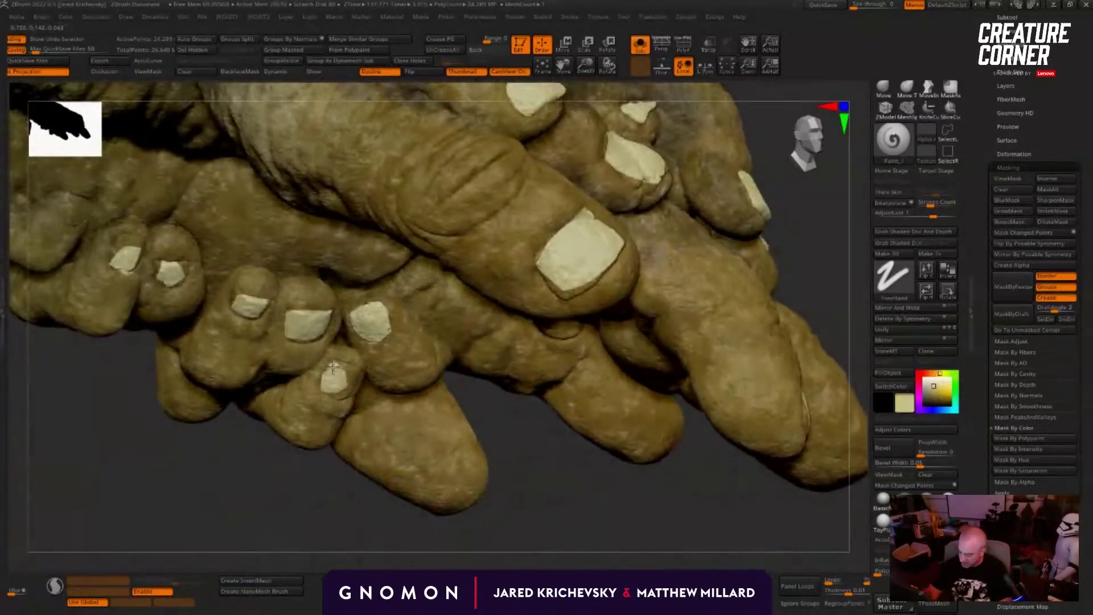
pyautogui.moveTo(336, 366); pyautogui.dragTo(350, 370)
pyautogui.moveTo(306, 492); pyautogui.dragTo(288, 459)
pyautogui.moveTo(340, 381)
pyautogui.mouseDown()
pyautogui.moveTo(337, 393)
pyautogui.moveTo(353, 378)
pyautogui.mouseUp()
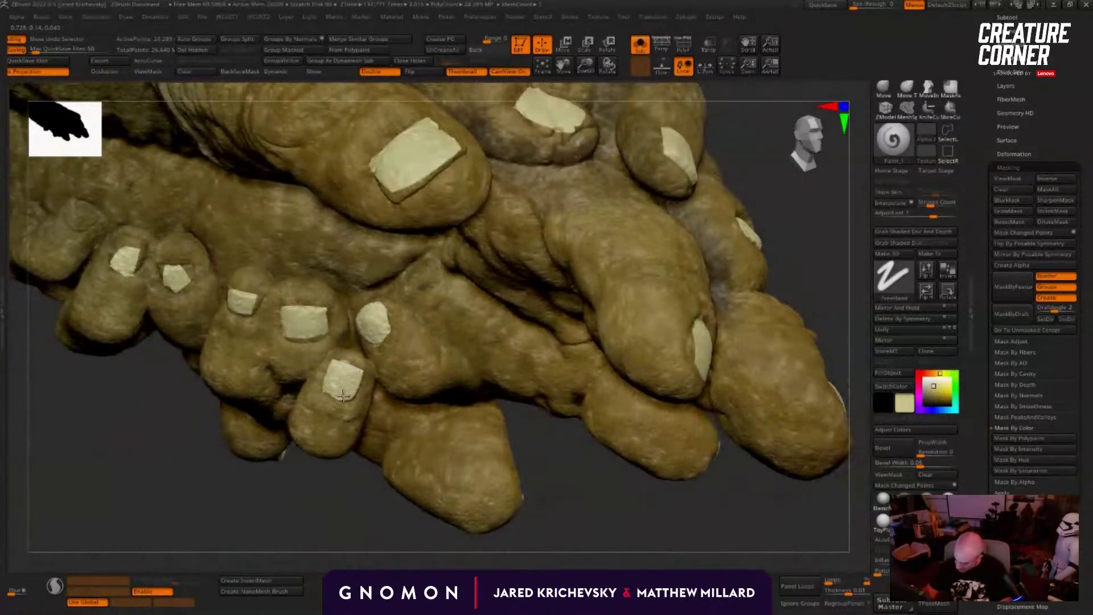
pyautogui.press('c')
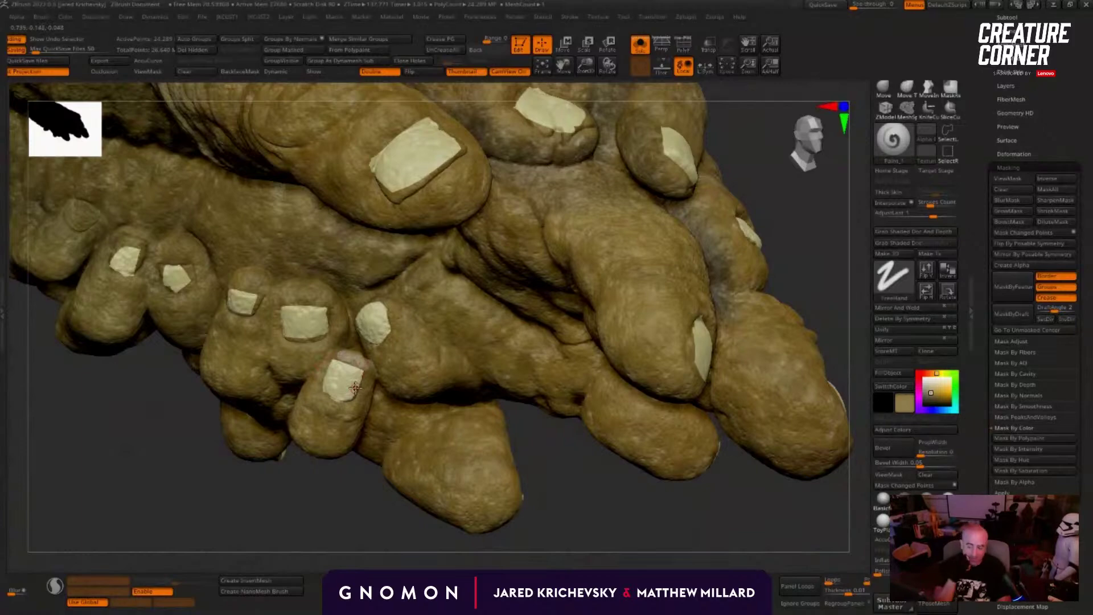
pyautogui.press('c')
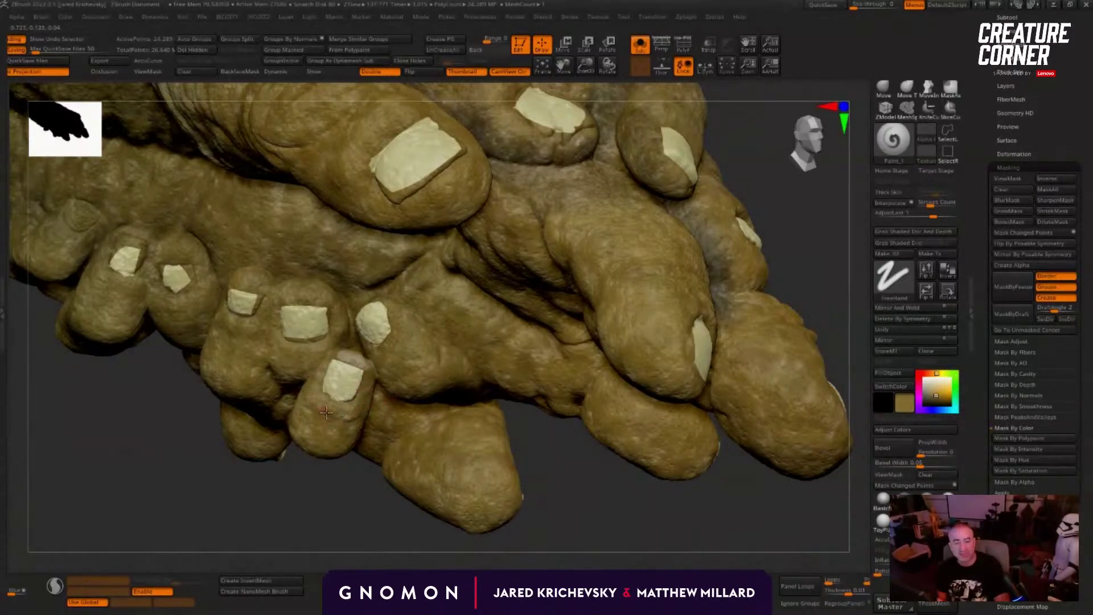
# Step: Fill out the broad central nail and the narrow nail beside it in the small finger cluster with sampled nail colour
pyautogui.keyDown('alt'); pyautogui.moveTo(248, 527); pyautogui.dragTo(403, 507); pyautogui.keyUp('alt')
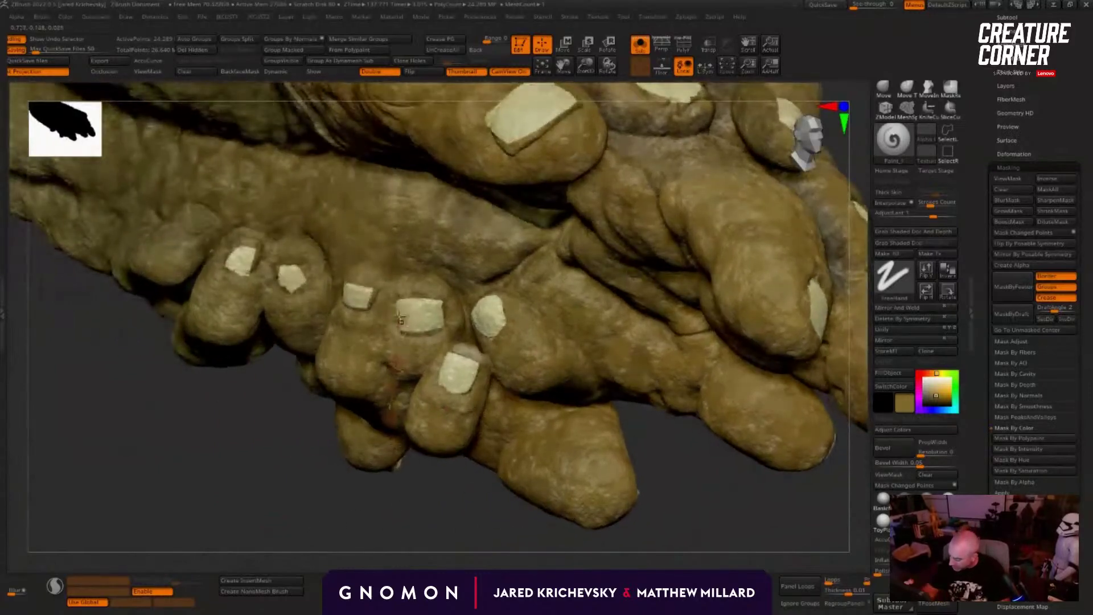
pyautogui.press('c')
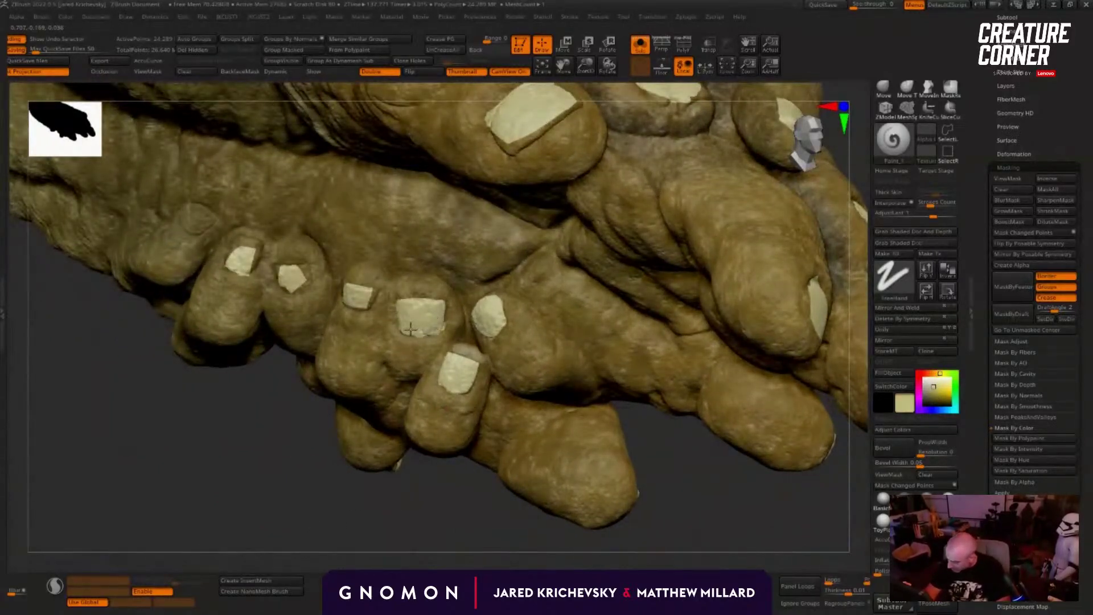
pyautogui.moveTo(413, 328); pyautogui.dragTo(352, 304, button='right')
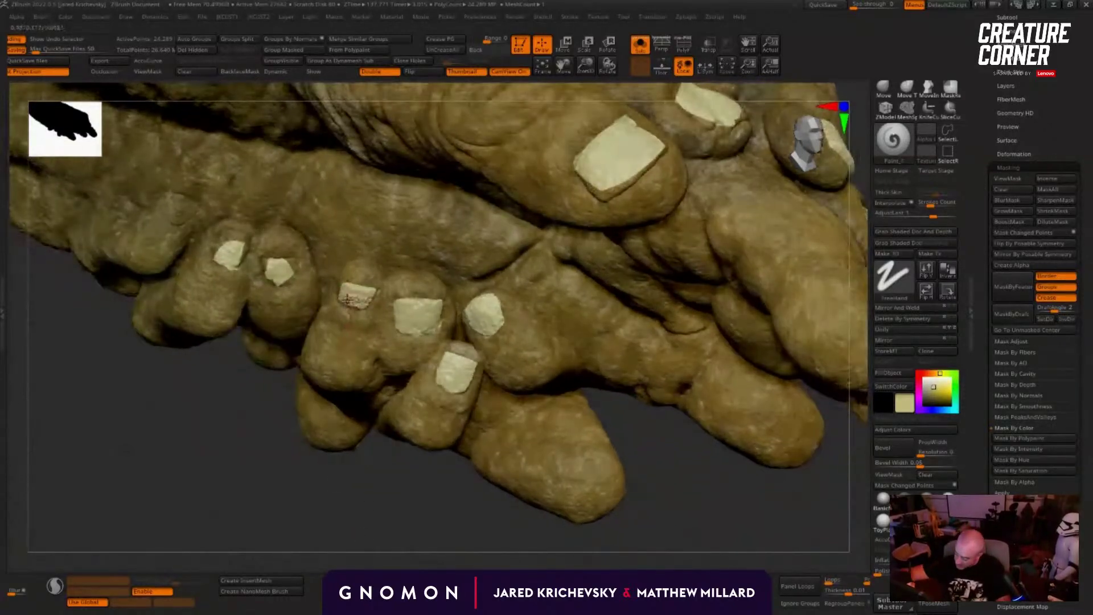
pyautogui.moveTo(217, 516)
pyautogui.keyDown('alt'); pyautogui.mouseDown()
pyautogui.moveTo(332, 570)
pyautogui.moveTo(342, 549)
pyautogui.mouseUp(); pyautogui.keyUp('alt')
pyautogui.moveTo(393, 343)
pyautogui.mouseDown()
pyautogui.moveTo(385, 340)
pyautogui.moveTo(401, 350)
pyautogui.moveTo(406, 337)
pyautogui.mouseUp()
# Step: Reshape the two nails on the paired outer small fingers, alternating between sampled skin and nail colours
pyautogui.press('c')
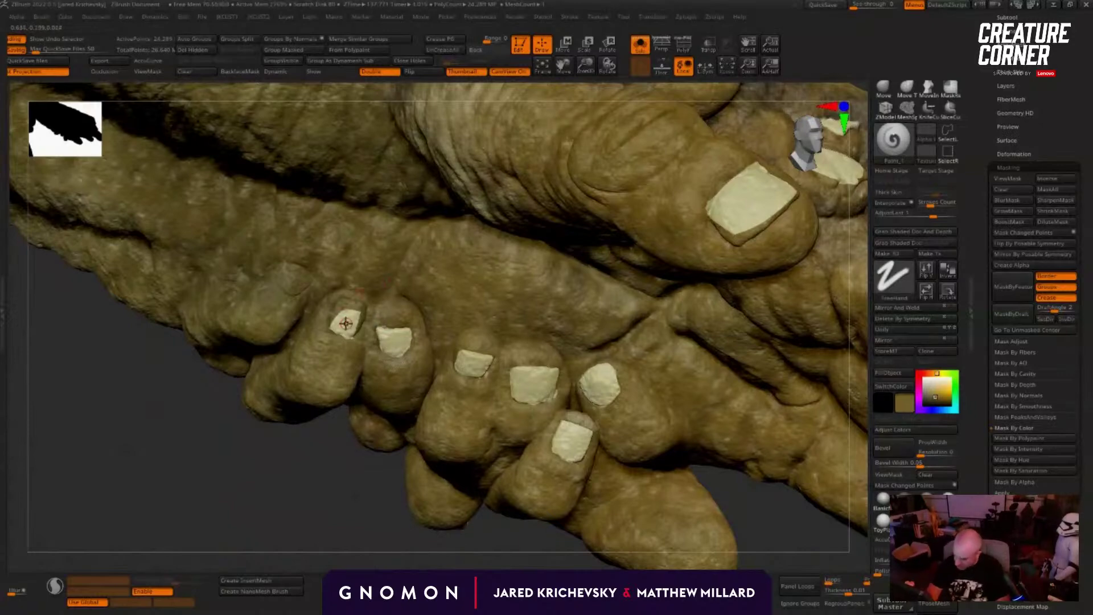
pyautogui.press('c')
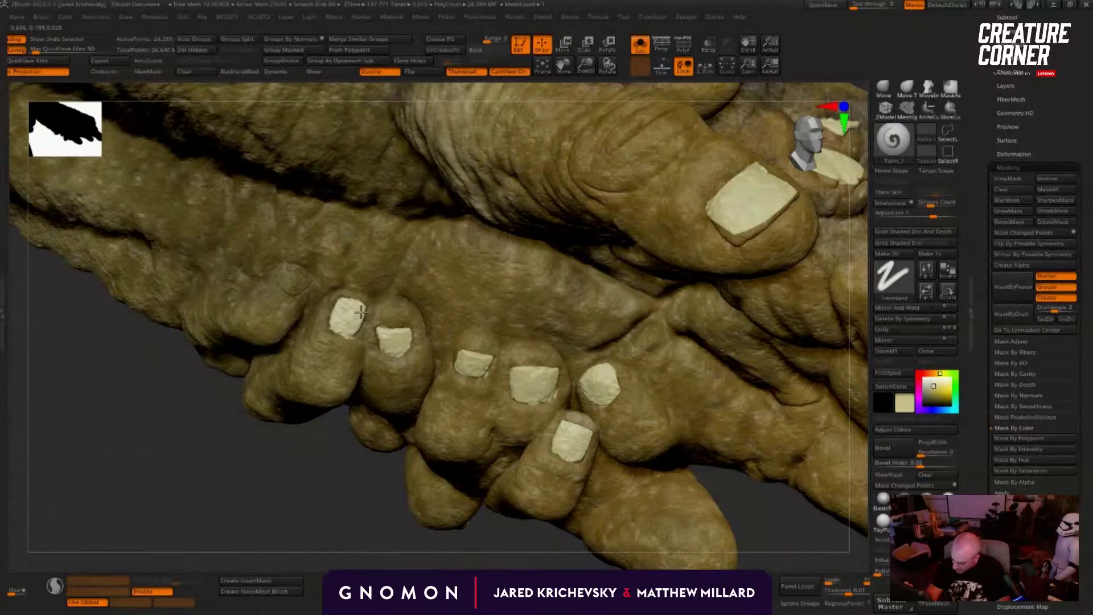
pyautogui.press('c')
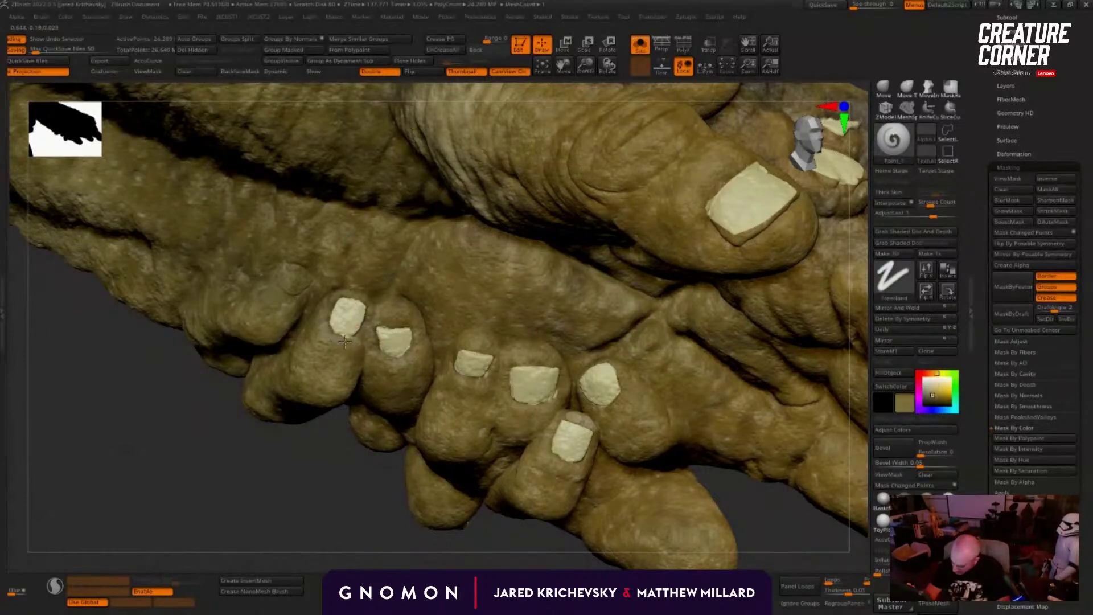
# Step: Paint a rounded nail on the bare outermost small finger with sampled nail colour
pyautogui.moveTo(273, 464); pyautogui.dragTo(253, 479)
pyautogui.press('c')
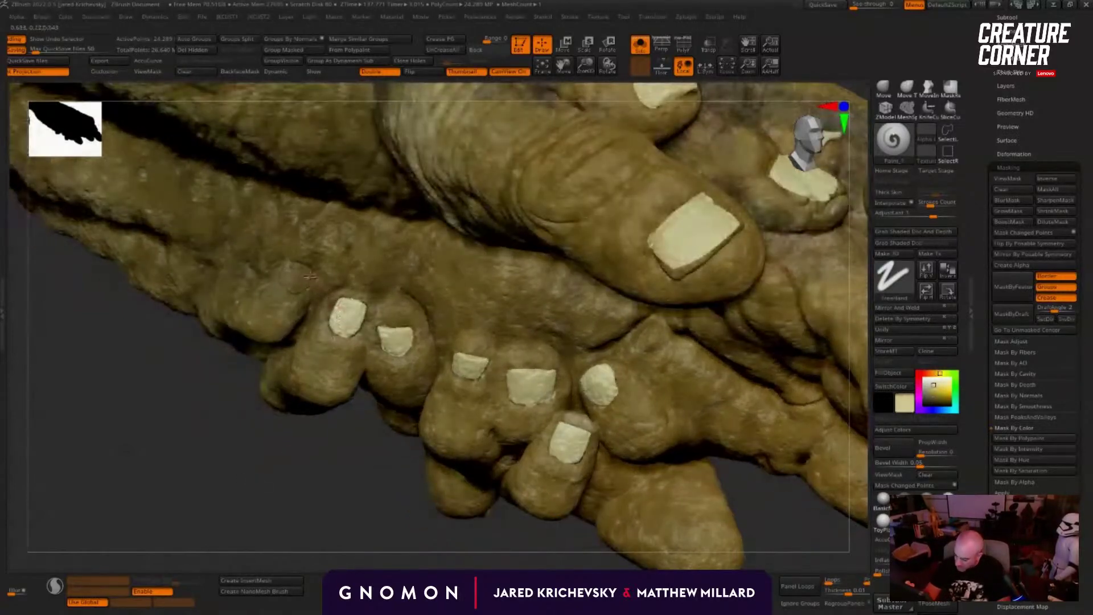
pyautogui.moveTo(310, 276)
pyautogui.mouseDown()
pyautogui.moveTo(295, 269)
pyautogui.moveTo(290, 282)
pyautogui.moveTo(306, 281)
pyautogui.mouseUp()
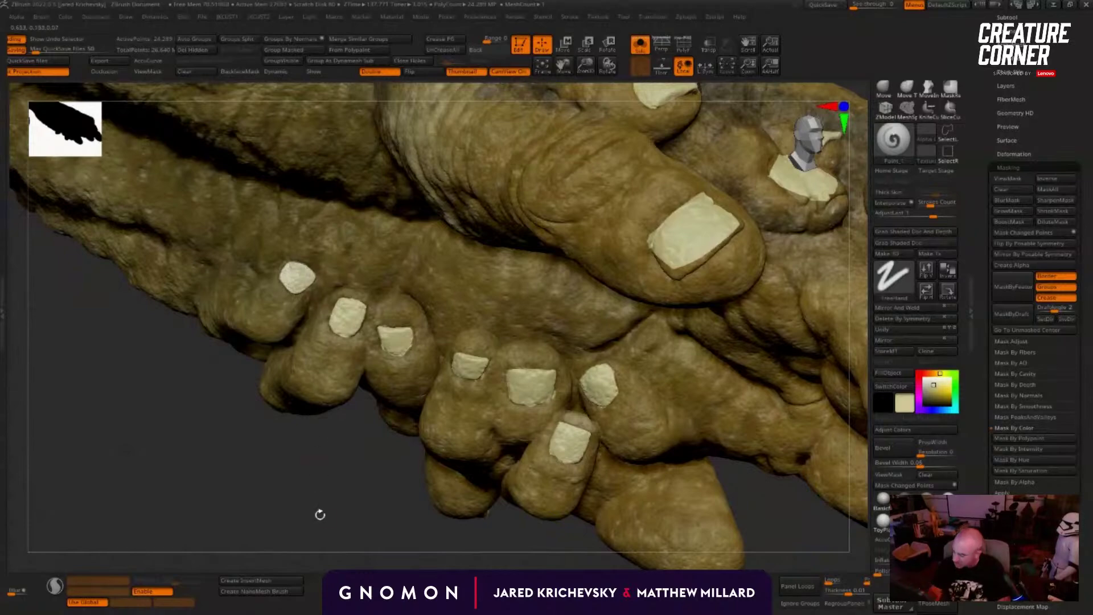
# Step: Clean the borders of the nails along the small finger cluster with sampled skin colour
pyautogui.moveTo(320, 515); pyautogui.dragTo(193, 500)
pyautogui.moveTo(485, 437); pyautogui.dragTo(514, 459)
pyautogui.keyDown('alt'); pyautogui.moveTo(612, 462); pyautogui.dragTo(616, 390); pyautogui.keyUp('alt')
pyautogui.press('c')
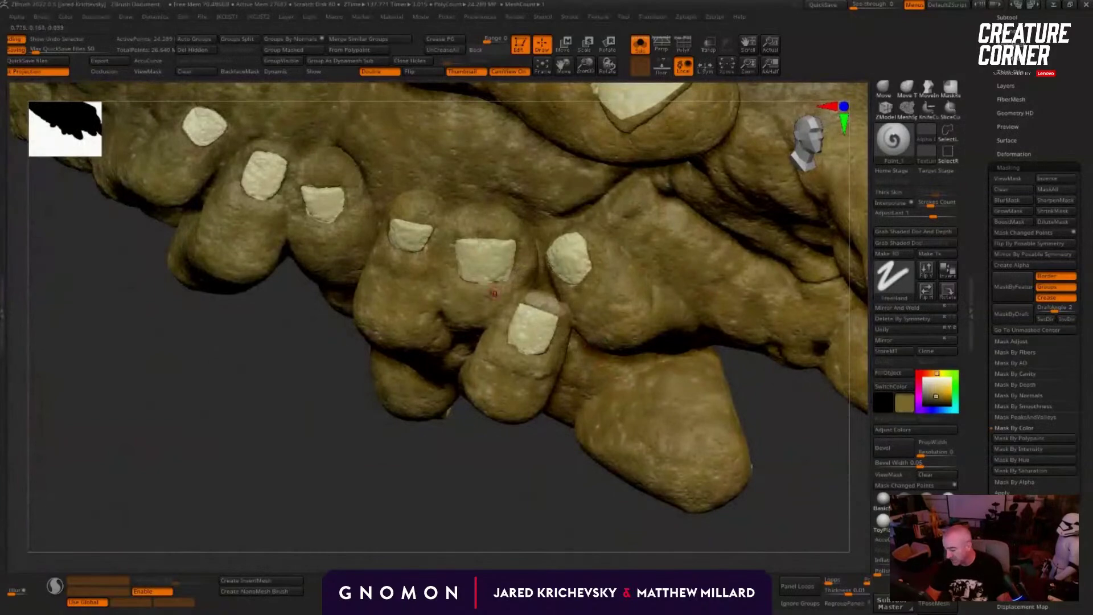
pyautogui.keyDown('alt'); pyautogui.moveTo(344, 456); pyautogui.dragTo(313, 442); pyautogui.keyUp('alt')
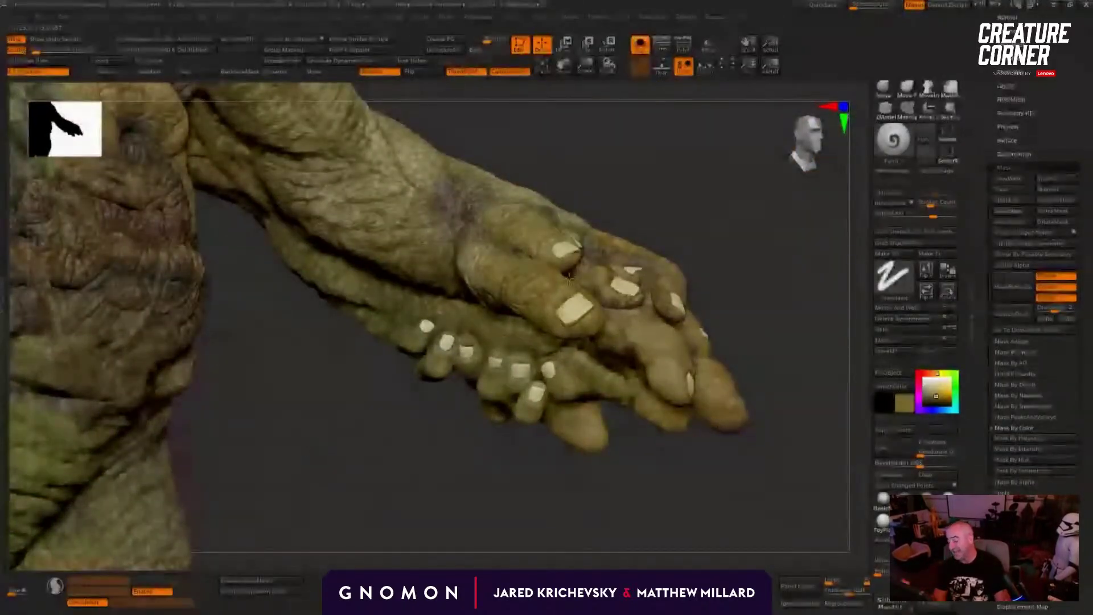
pyautogui.moveTo(375, 521)
pyautogui.keyDown('alt'); pyautogui.mouseDown()
pyautogui.moveTo(387, 415)
pyautogui.moveTo(410, 523)
pyautogui.moveTo(461, 561)
pyautogui.mouseUp(); pyautogui.keyUp('alt')
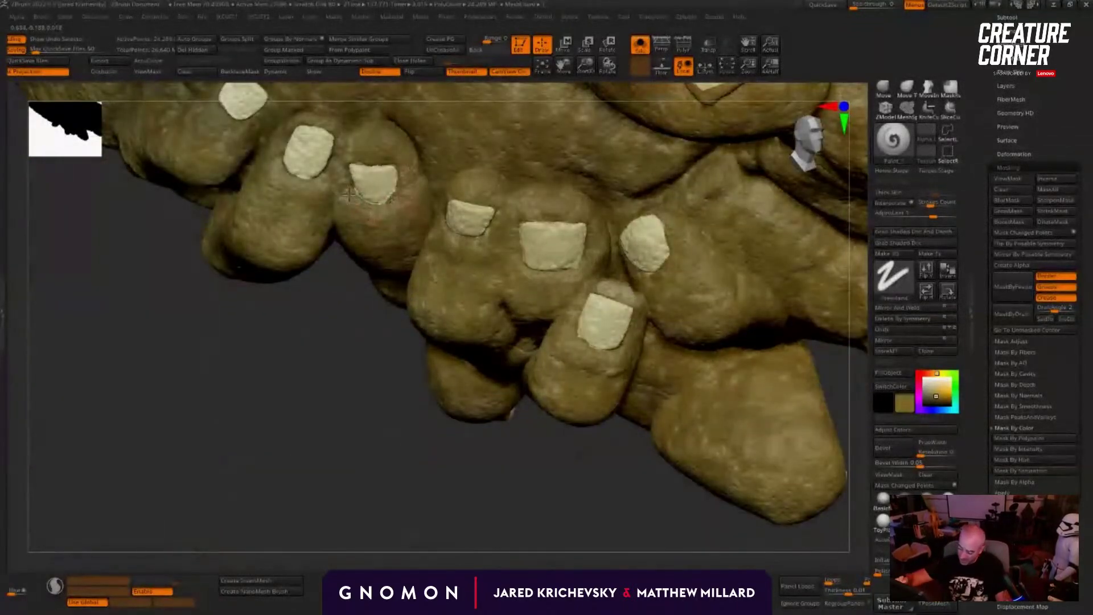
# Step: Refine the nail on the thick, thumb-like finger of the other hand, alternating between sampled nail and skin colours
pyautogui.keyDown('alt'); pyautogui.moveTo(408, 233); pyautogui.dragTo(530, 393); pyautogui.keyUp('alt')
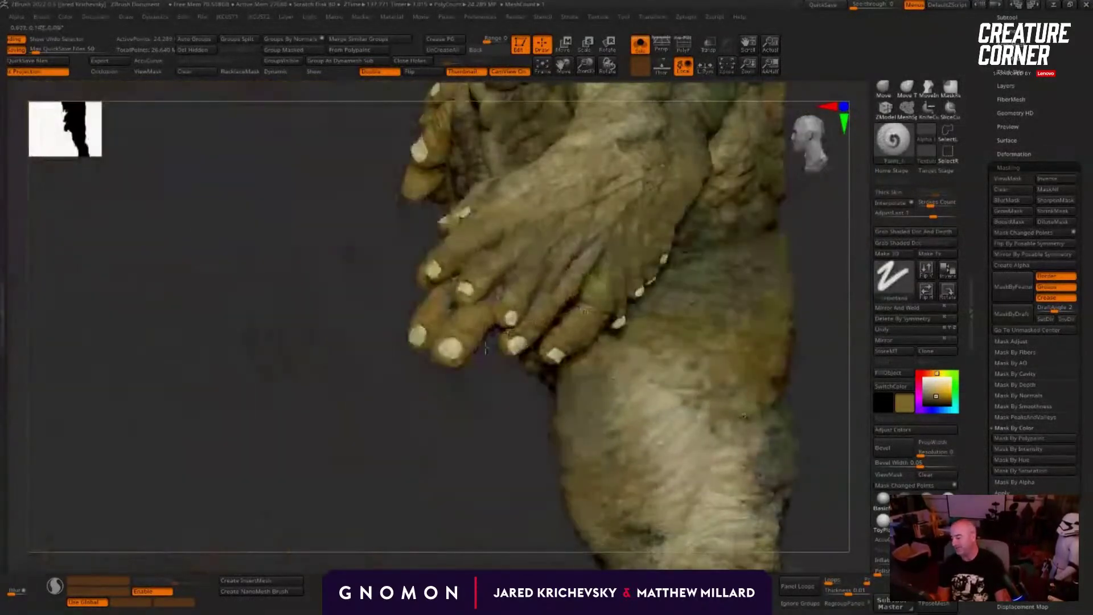
pyautogui.moveTo(323, 441); pyautogui.dragTo(341, 398)
pyautogui.keyDown('alt'); pyautogui.moveTo(257, 415); pyautogui.dragTo(732, 373); pyautogui.keyUp('alt')
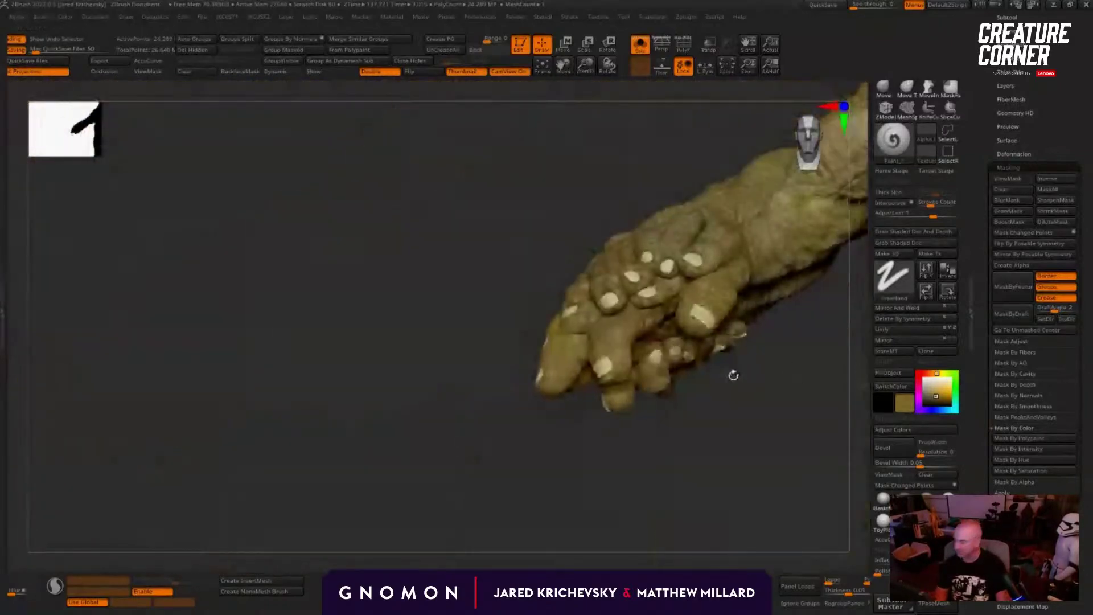
pyautogui.keyDown('alt'); pyautogui.moveTo(683, 480); pyautogui.dragTo(532, 465); pyautogui.keyUp('alt')
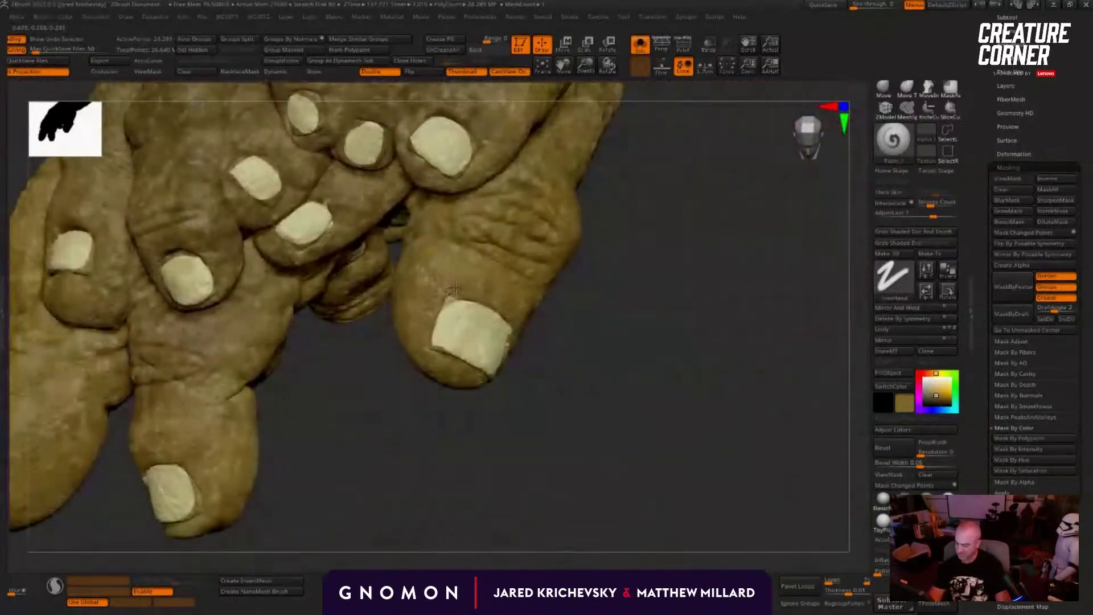
pyautogui.press('c')
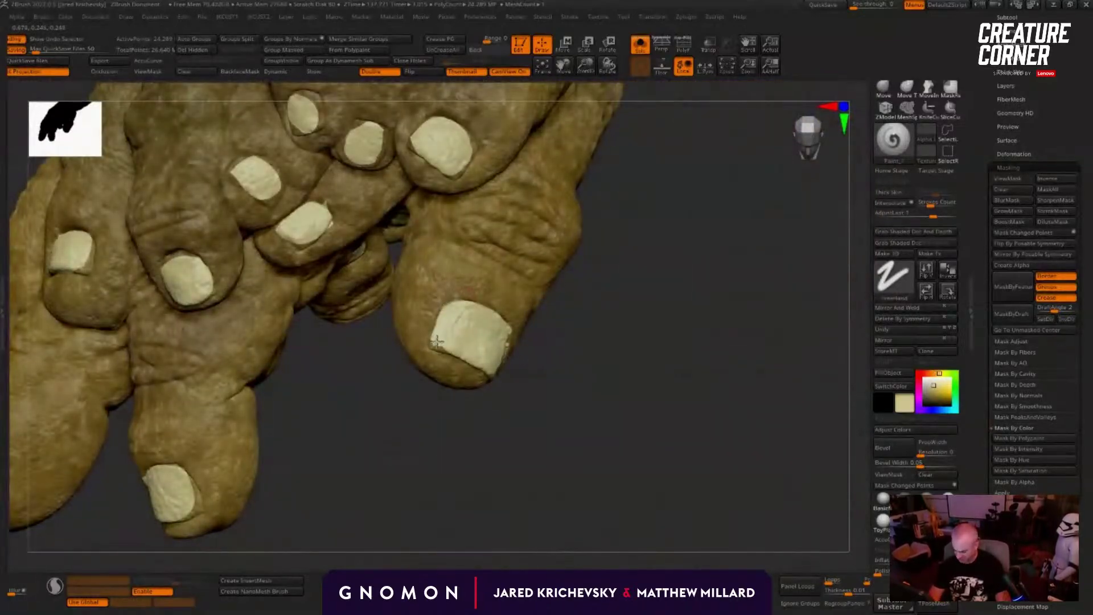
pyautogui.moveTo(569, 453); pyautogui.dragTo(501, 441)
pyautogui.press('c')
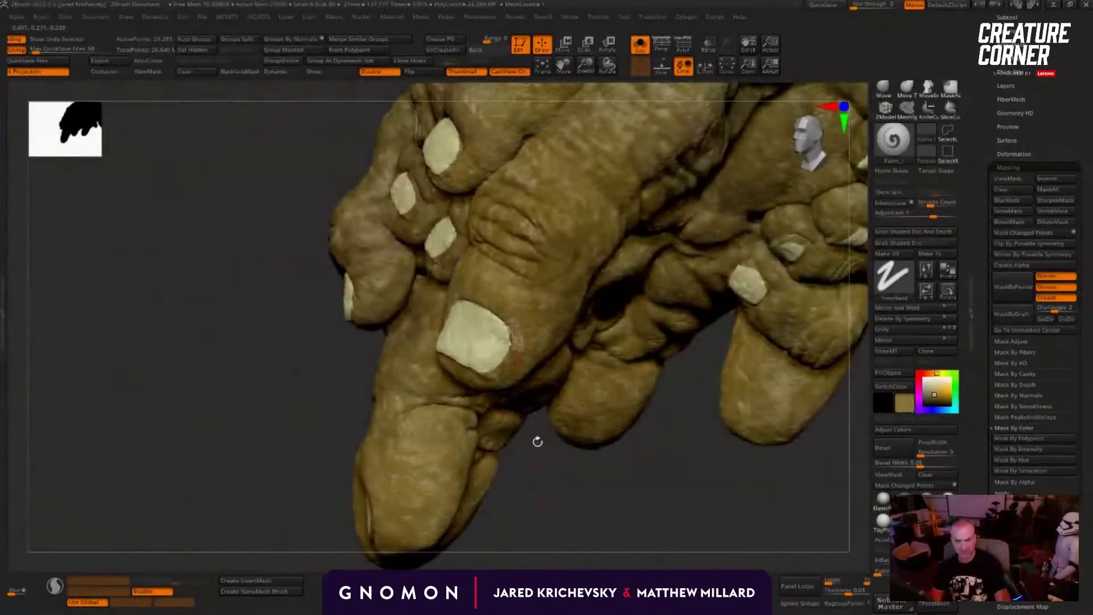
pyautogui.press('c')
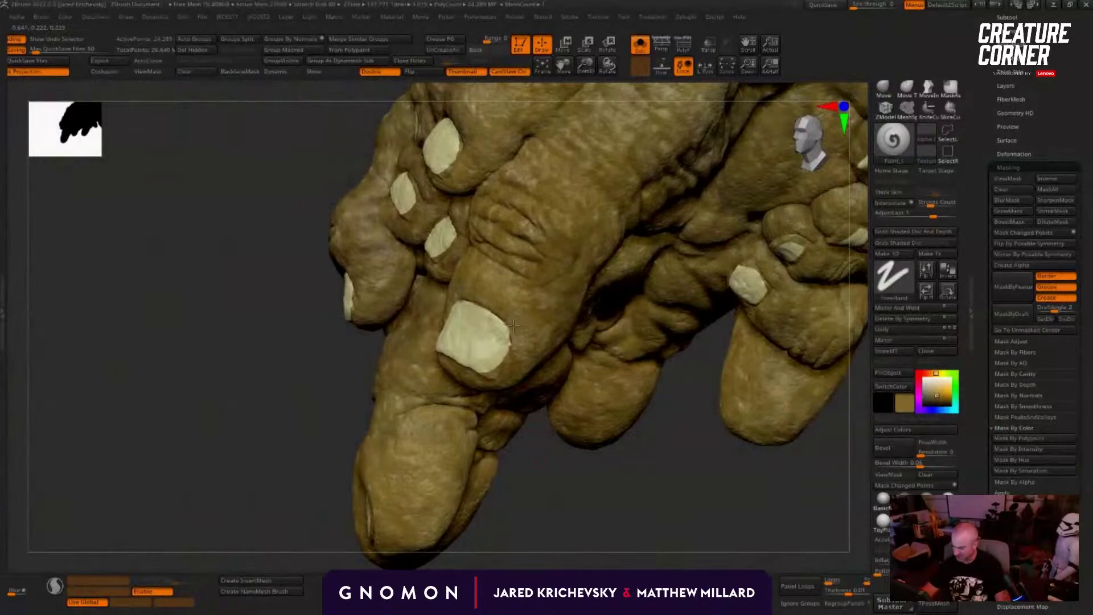
# Step: Touch up the upper edge of the large nail on the finger directly above the thumb-like one with sampled nail colour
pyautogui.moveTo(548, 514); pyautogui.dragTo(432, 322, button='right')
pyautogui.press('c')
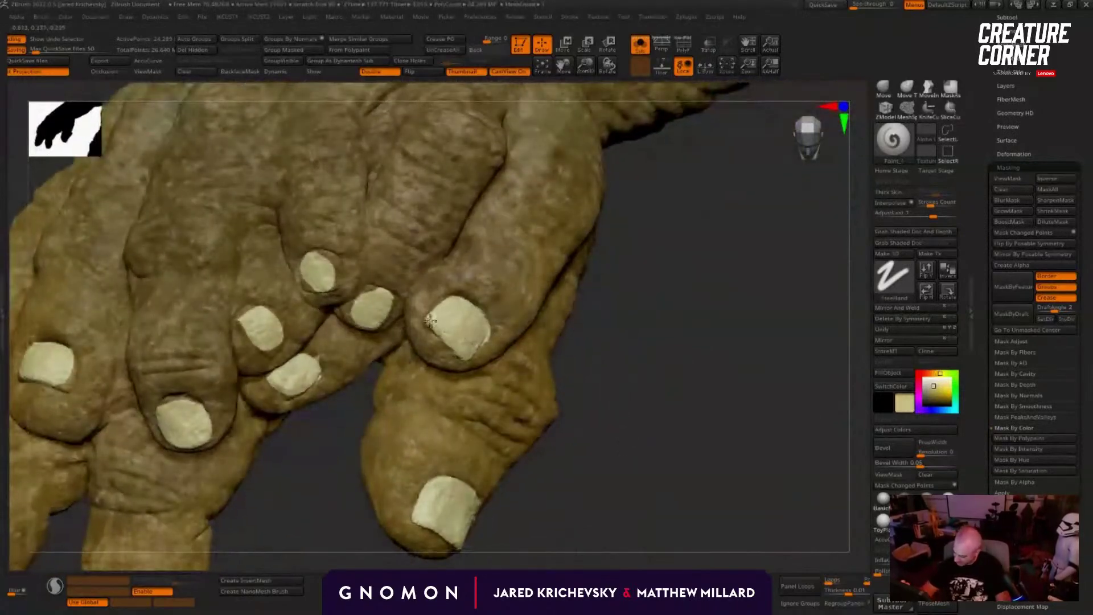
pyautogui.moveTo(427, 322)
pyautogui.mouseDown()
pyautogui.moveTo(447, 303)
pyautogui.moveTo(476, 308)
pyautogui.mouseUp()
# Step: Paint the small nail beside that large one fuller, and square off the nail above it with sampled nail and skin colours
pyautogui.moveTo(661, 454); pyautogui.dragTo(610, 348)
pyautogui.moveTo(366, 304); pyautogui.dragTo(368, 294)
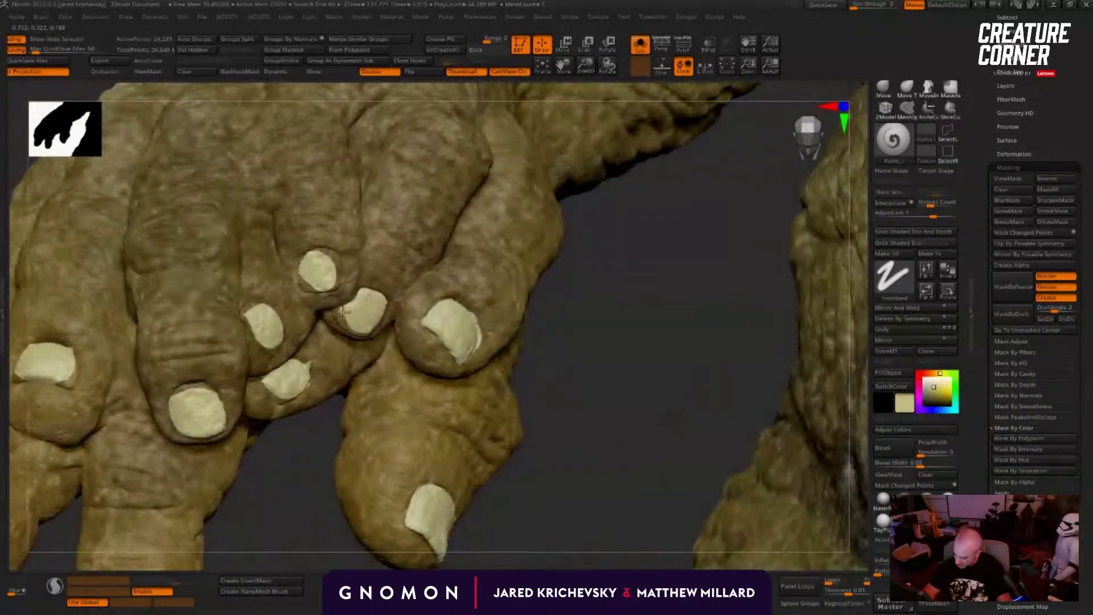
pyautogui.moveTo(600, 412); pyautogui.dragTo(604, 324)
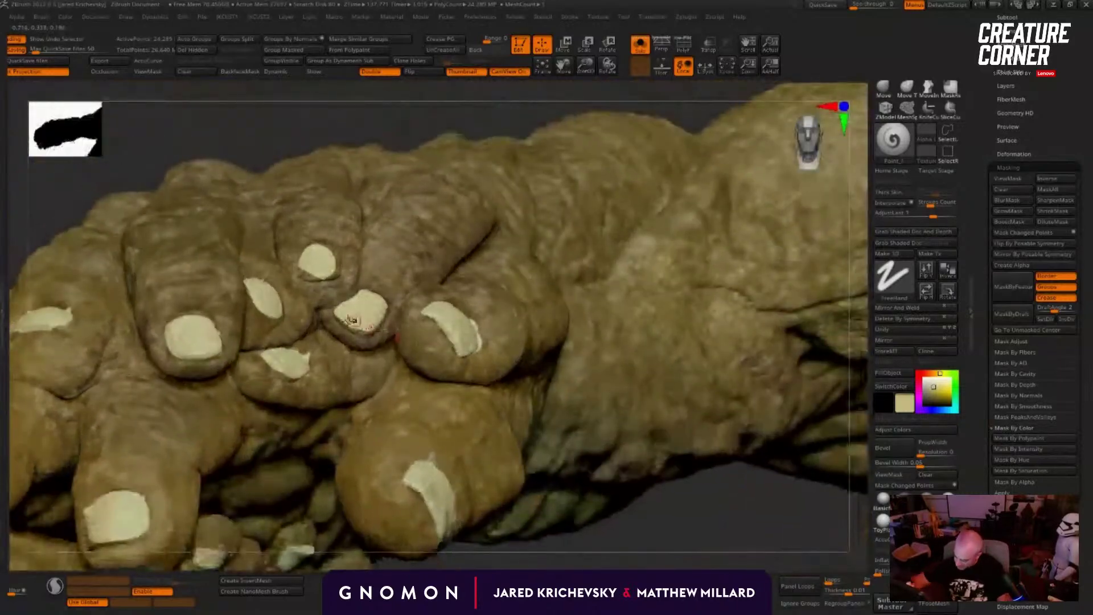
pyautogui.moveTo(352, 321); pyautogui.dragTo(369, 330)
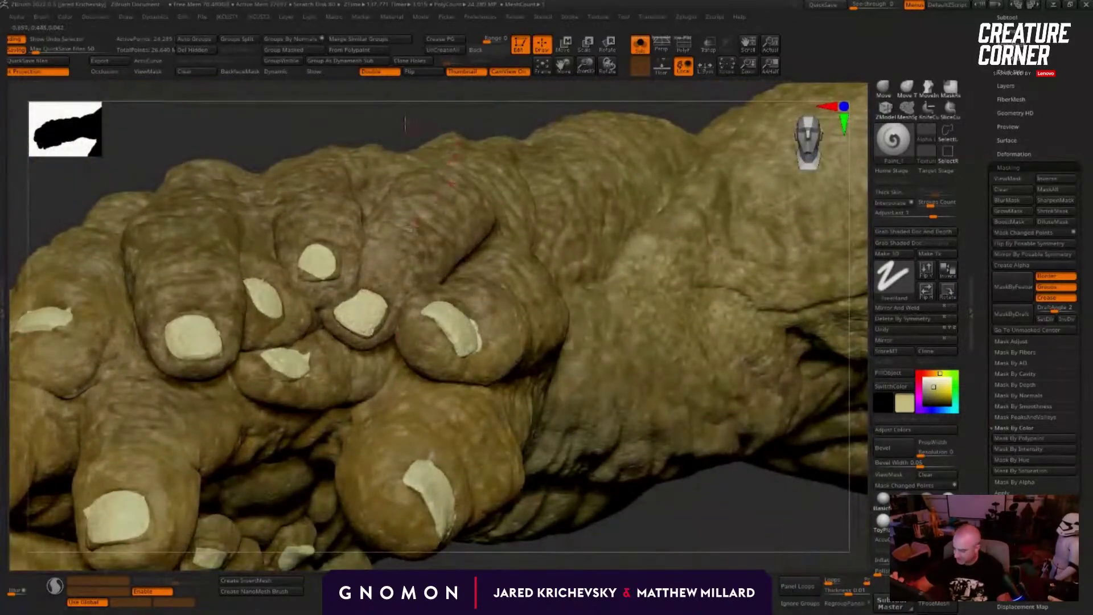
pyautogui.moveTo(405, 124); pyautogui.dragTo(402, 86)
pyautogui.moveTo(366, 313)
pyautogui.mouseDown()
pyautogui.moveTo(349, 316)
pyautogui.moveTo(369, 335)
pyautogui.moveTo(385, 315)
pyautogui.mouseUp()
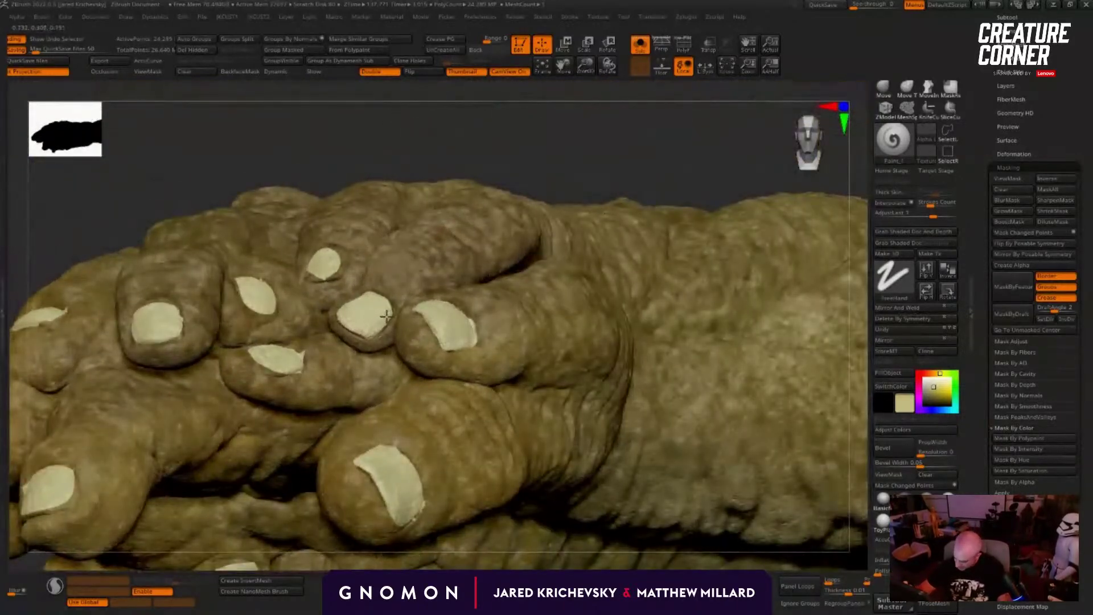
pyautogui.moveTo(380, 144)
pyautogui.mouseDown()
pyautogui.moveTo(376, 245)
pyautogui.moveTo(311, 264)
pyautogui.moveTo(309, 279)
pyautogui.moveTo(335, 271)
pyautogui.moveTo(340, 253)
pyautogui.moveTo(319, 243)
pyautogui.moveTo(341, 256)
pyautogui.moveTo(319, 251)
pyautogui.moveTo(307, 263)
pyautogui.moveTo(353, 262)
pyautogui.mouseUp()
pyautogui.press('c')
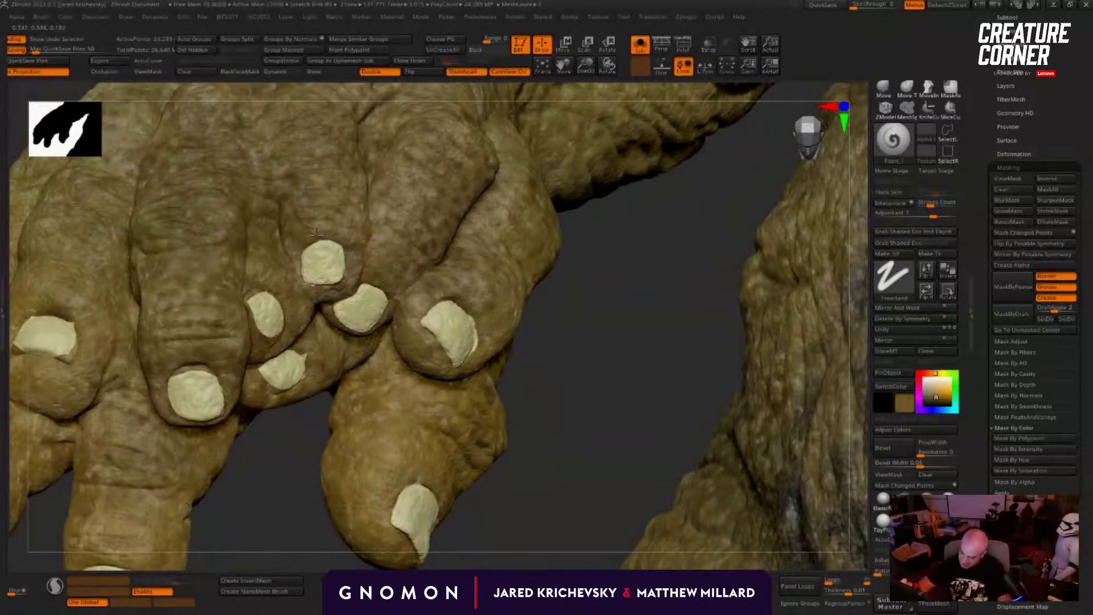
# Step: Undo the stray strokes beside the slanted nail on the lowest small finger
pyautogui.moveTo(507, 519); pyautogui.dragTo(501, 348)
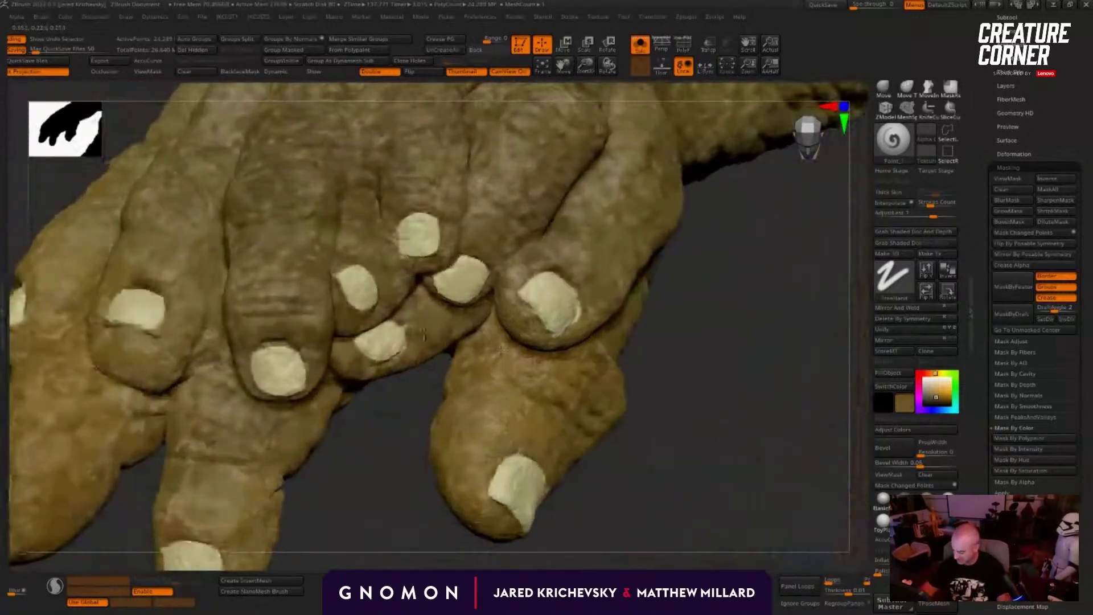
pyautogui.press('c')
pyautogui.hotkey('ctrl', 'z')
pyautogui.hotkey('ctrl', 'z')
pyautogui.hotkey('ctrl', 'z')
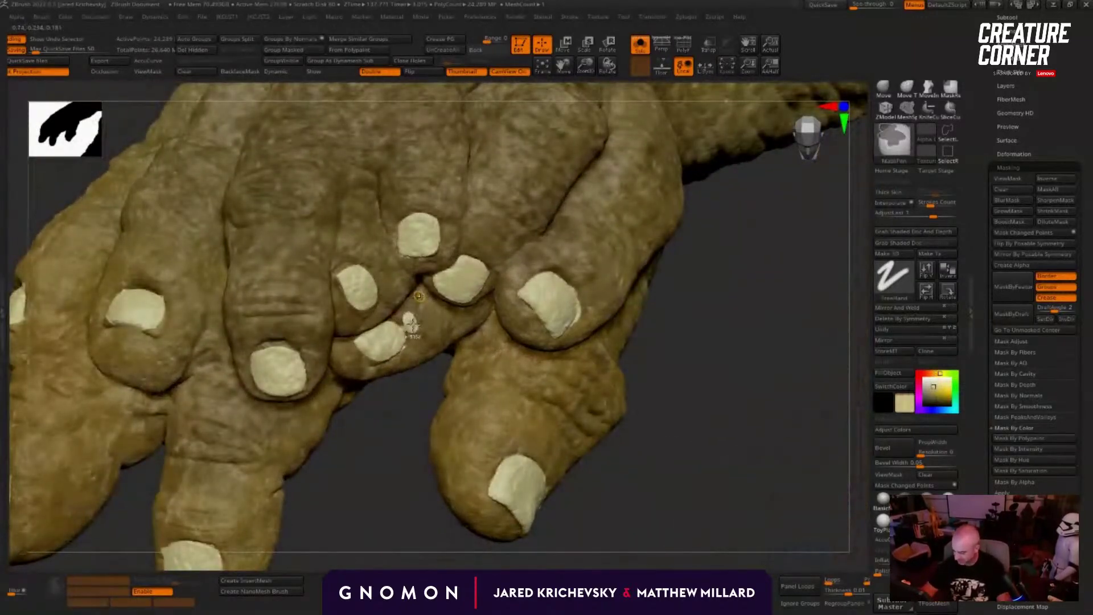
# Step: Refine the slanted nail's outline and lengthen the oval nail above it, alternating sampled skin and nail colours
pyautogui.press('c')
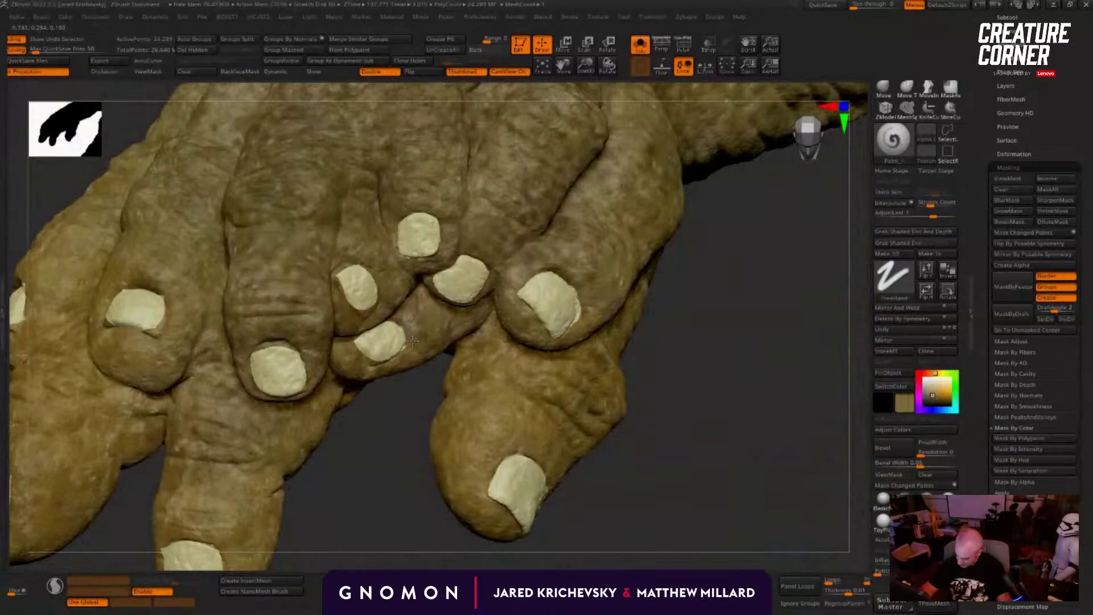
pyautogui.moveTo(384, 442); pyautogui.dragTo(369, 443)
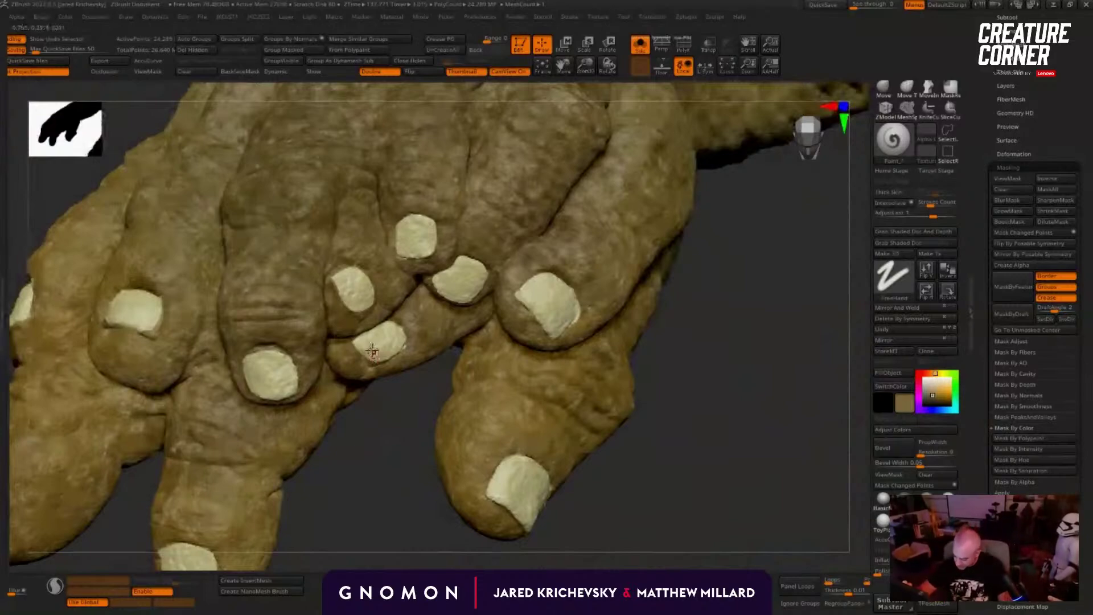
pyautogui.press('c')
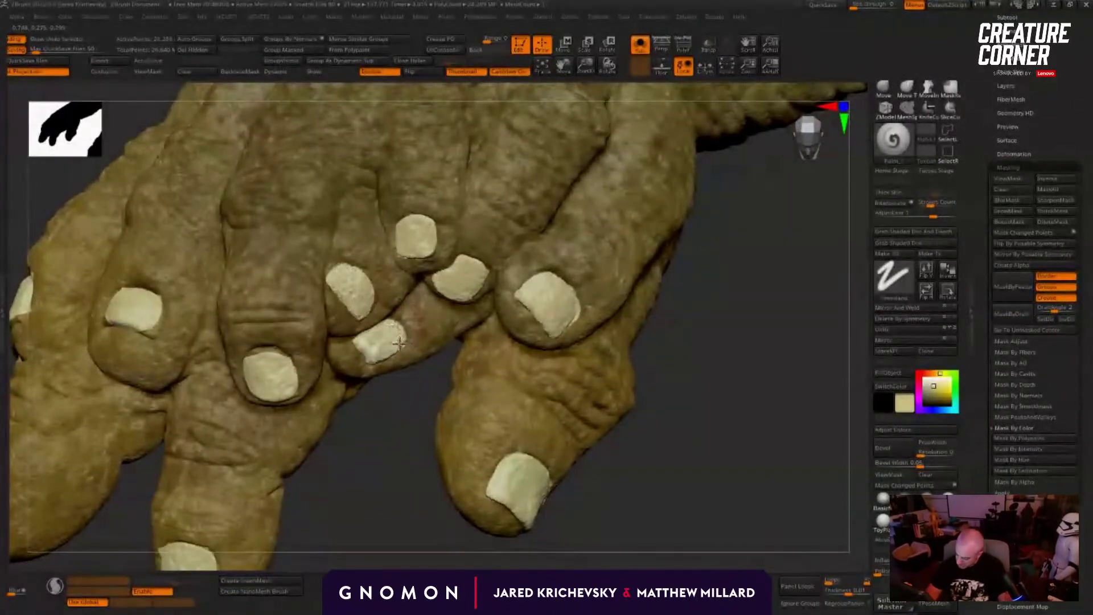
pyautogui.press('c')
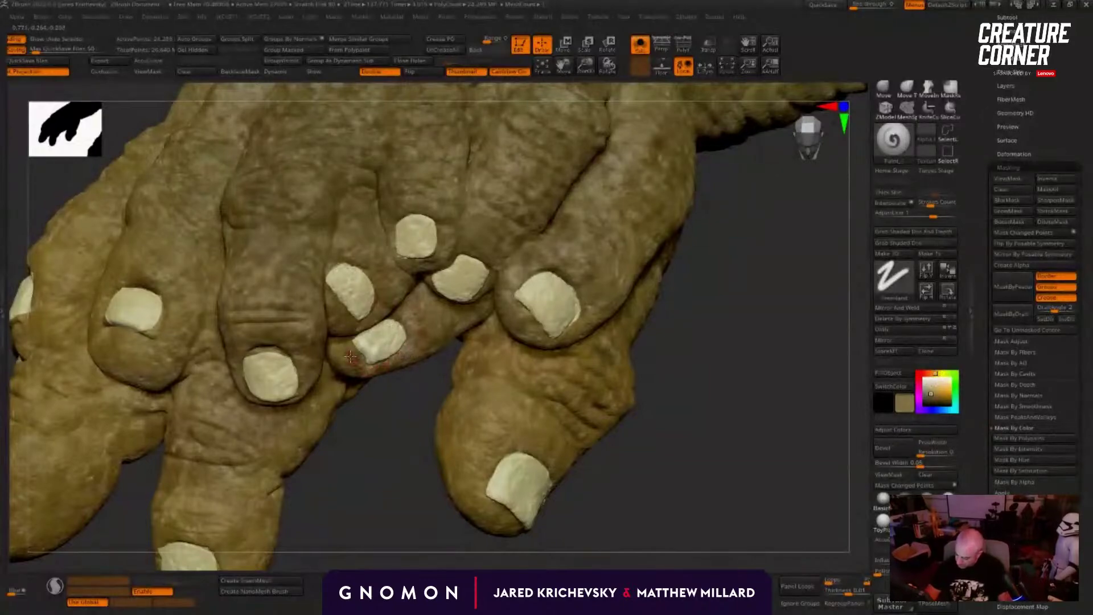
# Step: Enlarge the rounded nail on the wrinkled middle finger with sampled nail colour and trim its border with skin colour
pyautogui.keyDown('alt'); pyautogui.moveTo(410, 542); pyautogui.dragTo(584, 549); pyautogui.keyUp('alt')
pyautogui.press('c')
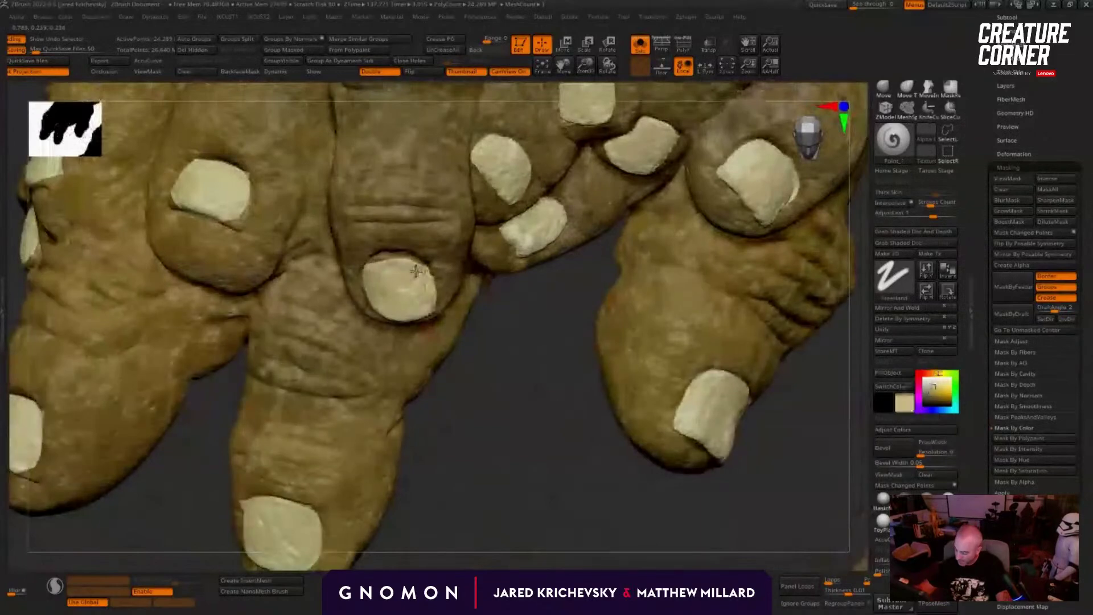
pyautogui.moveTo(503, 414); pyautogui.dragTo(487, 472)
pyautogui.moveTo(408, 279)
pyautogui.mouseDown()
pyautogui.moveTo(409, 259)
pyautogui.moveTo(374, 262)
pyautogui.moveTo(407, 306)
pyautogui.mouseUp()
pyautogui.press('c')
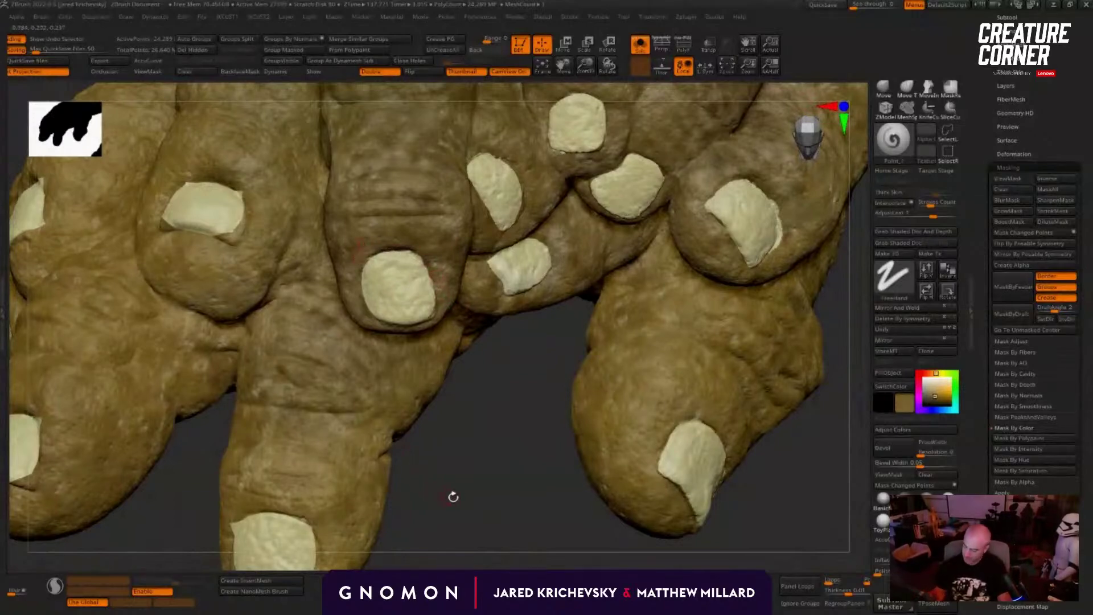
# Step: Fill out the square nail on the long fingertip below with sampled nail colour and clean its edges with skin colour
pyautogui.moveTo(452, 497)
pyautogui.mouseDown()
pyautogui.moveTo(471, 317)
pyautogui.moveTo(447, 366)
pyautogui.mouseUp()
pyautogui.press('c')
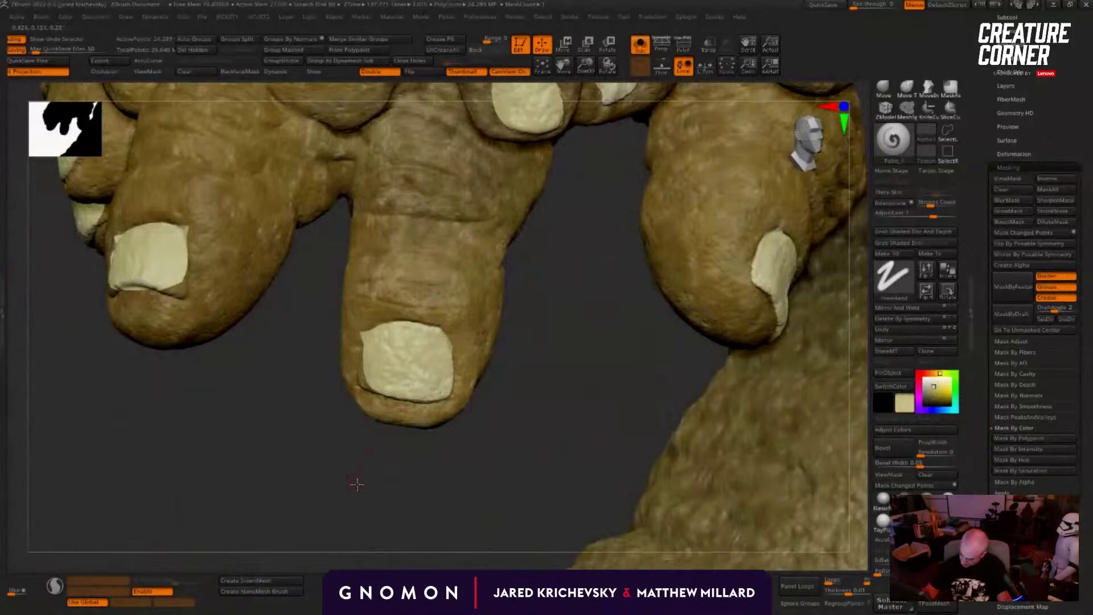
pyautogui.moveTo(357, 483); pyautogui.dragTo(371, 339)
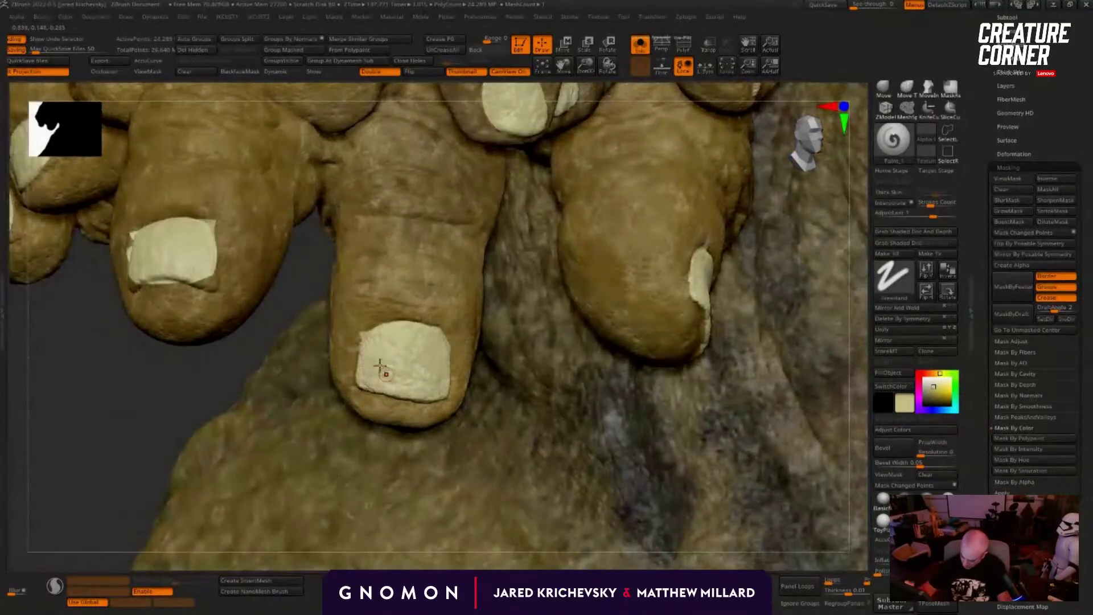
pyautogui.moveTo(131, 458); pyautogui.dragTo(45, 454)
pyautogui.press('c')
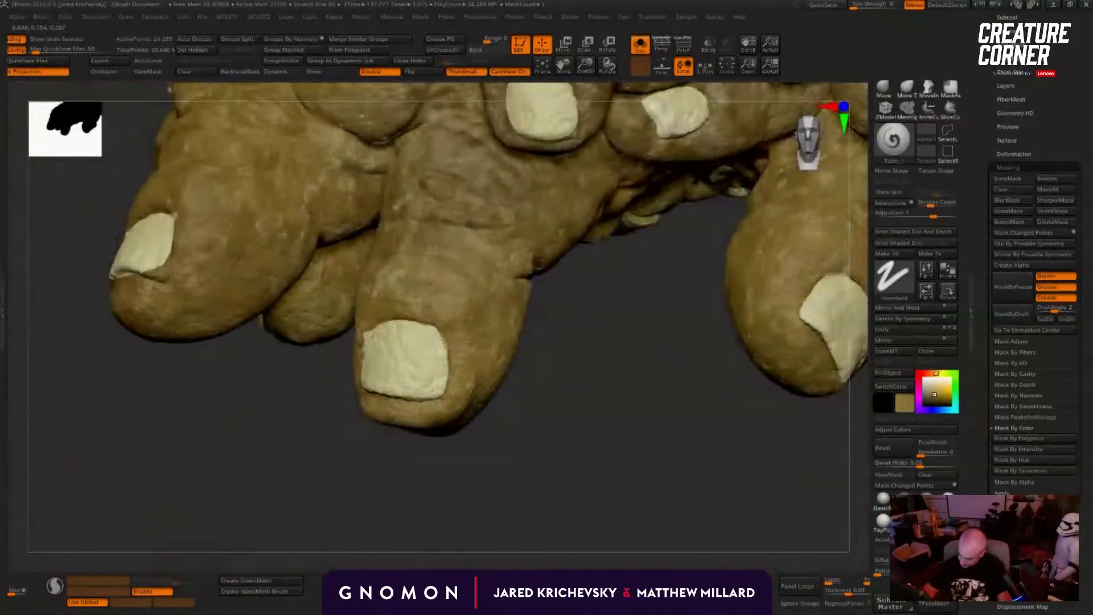
pyautogui.moveTo(291, 527); pyautogui.dragTo(228, 529)
pyautogui.keyDown('alt'); pyautogui.moveTo(642, 400); pyautogui.dragTo(548, 521); pyautogui.keyUp('alt')
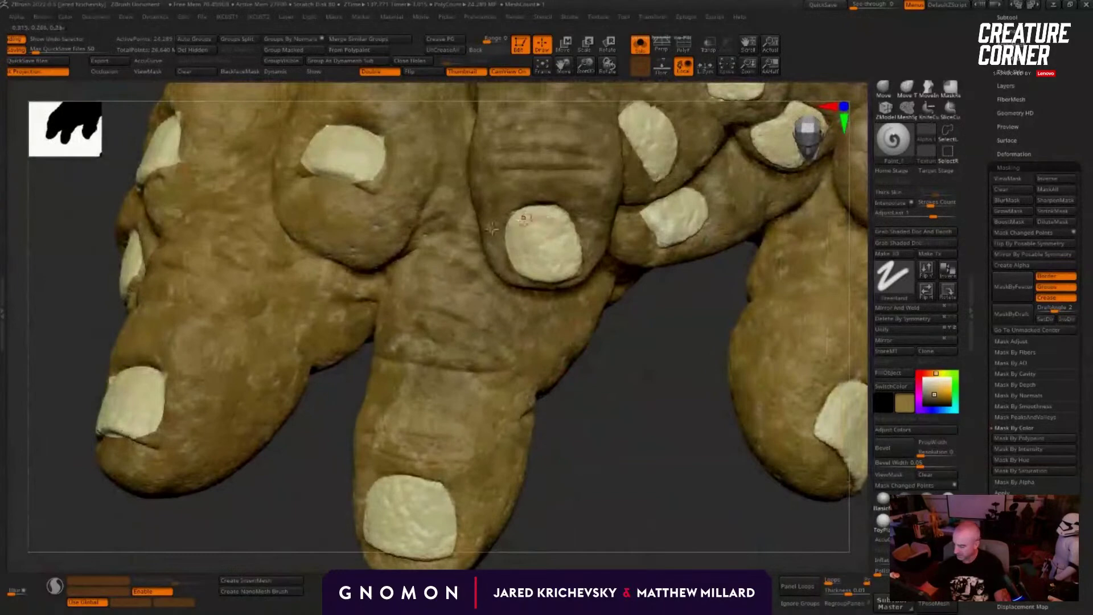
# Step: Reshape the wide nail on the short bulbous finger, filling its edges with sampled nail colour and trimming its border with skin colour
pyautogui.press('c')
pyautogui.moveTo(361, 180)
pyautogui.mouseDown()
pyautogui.moveTo(376, 188)
pyautogui.moveTo(380, 156)
pyautogui.moveTo(366, 137)
pyautogui.moveTo(366, 177)
pyautogui.moveTo(379, 161)
pyautogui.mouseUp()
pyautogui.press('c')
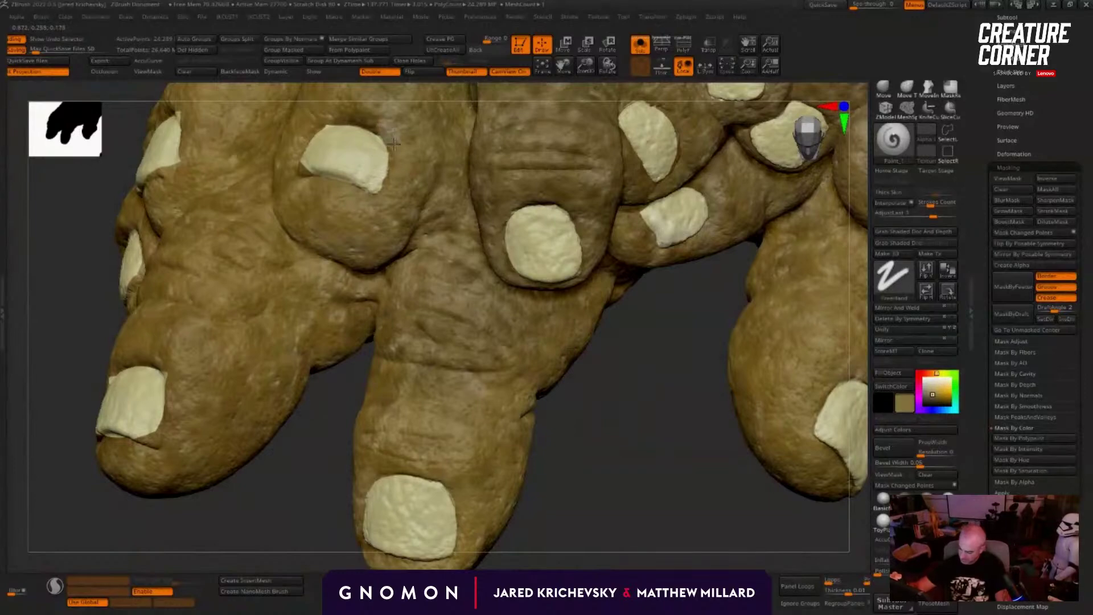
pyautogui.moveTo(258, 469)
pyautogui.mouseDown()
pyautogui.moveTo(336, 159)
pyautogui.moveTo(322, 168)
pyautogui.moveTo(314, 139)
pyautogui.mouseUp()
pyautogui.press('c')
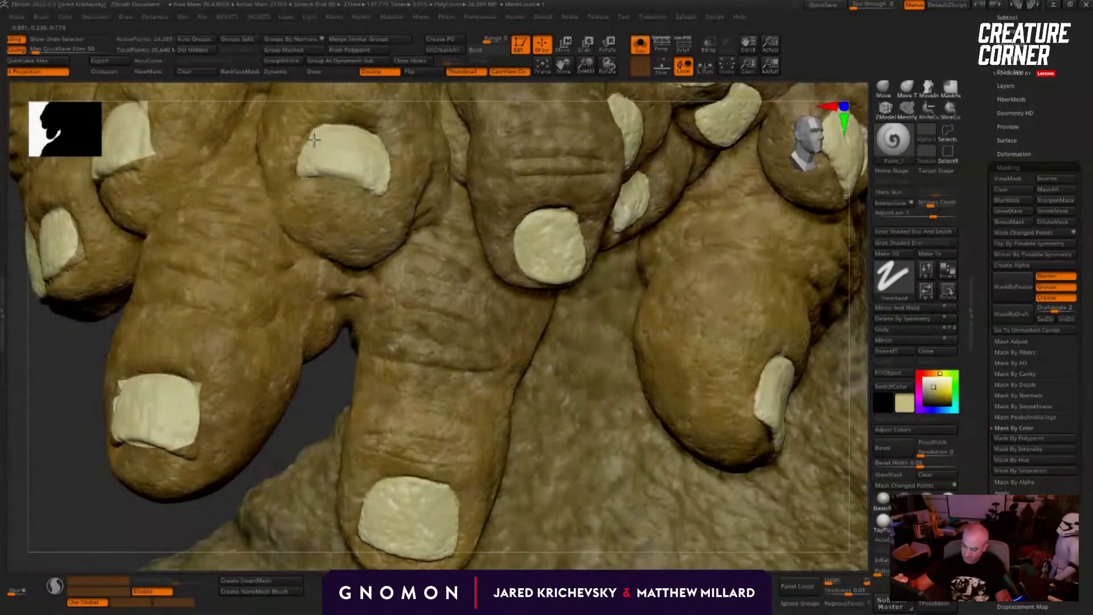
pyautogui.press('c')
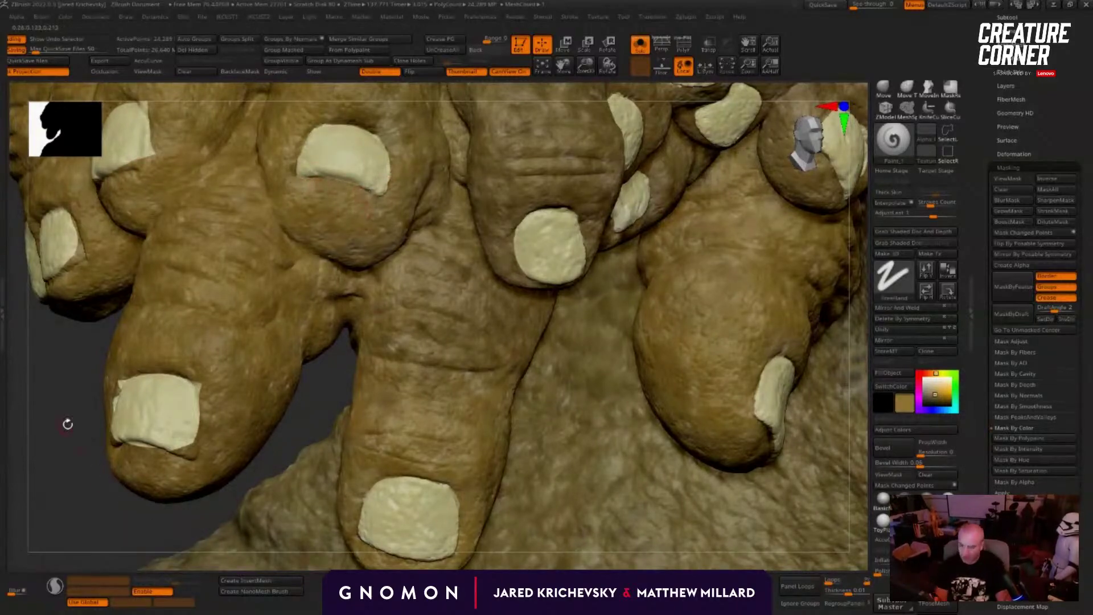
# Step: Extend the nail on the thick fingertip below towards its lower corner, alternating sampled skin and nail colours along the edge
pyautogui.moveTo(68, 424); pyautogui.dragTo(279, 342)
pyautogui.keyDown('shift'); pyautogui.moveTo(164, 352); pyautogui.dragTo(110, 378); pyautogui.keyUp('shift')
pyautogui.keyDown('alt'); pyautogui.moveTo(310, 345); pyautogui.dragTo(530, 535); pyautogui.keyUp('alt')
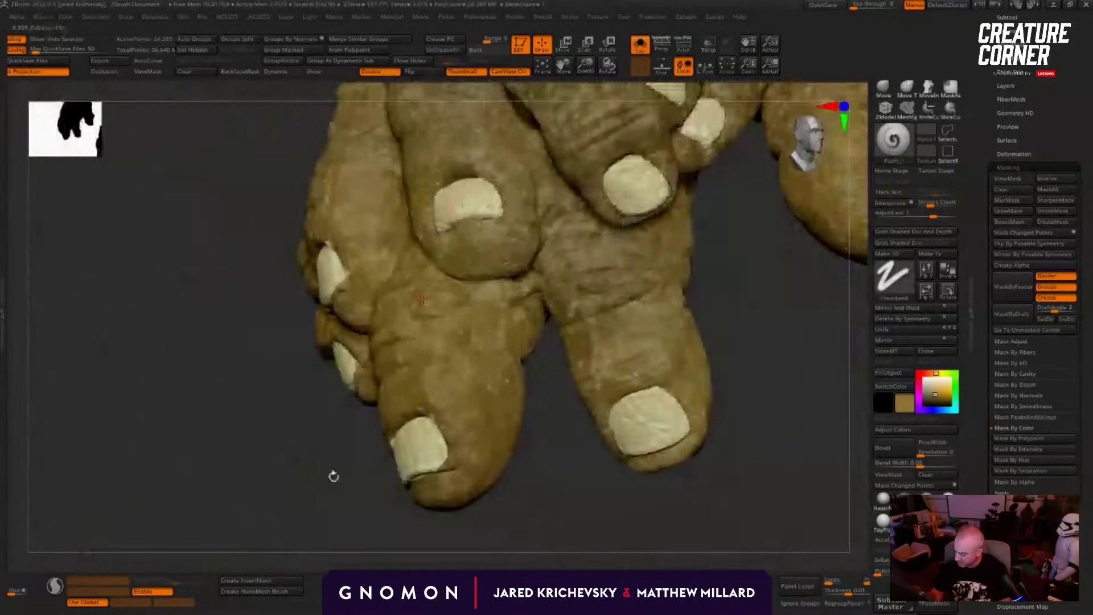
pyautogui.moveTo(334, 477); pyautogui.dragTo(436, 469)
pyautogui.press('c')
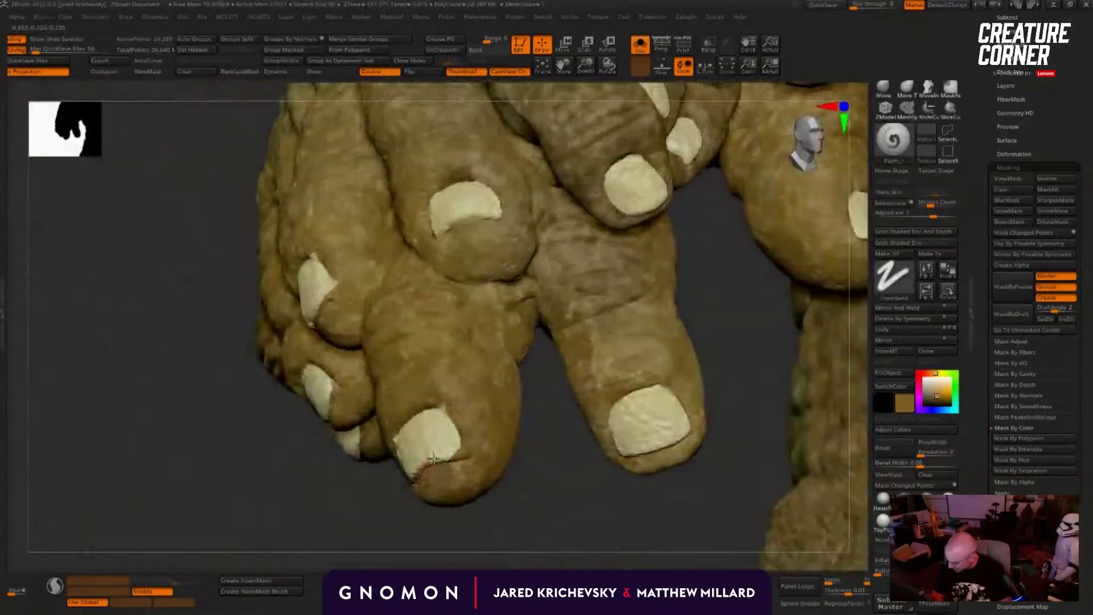
pyautogui.press('c')
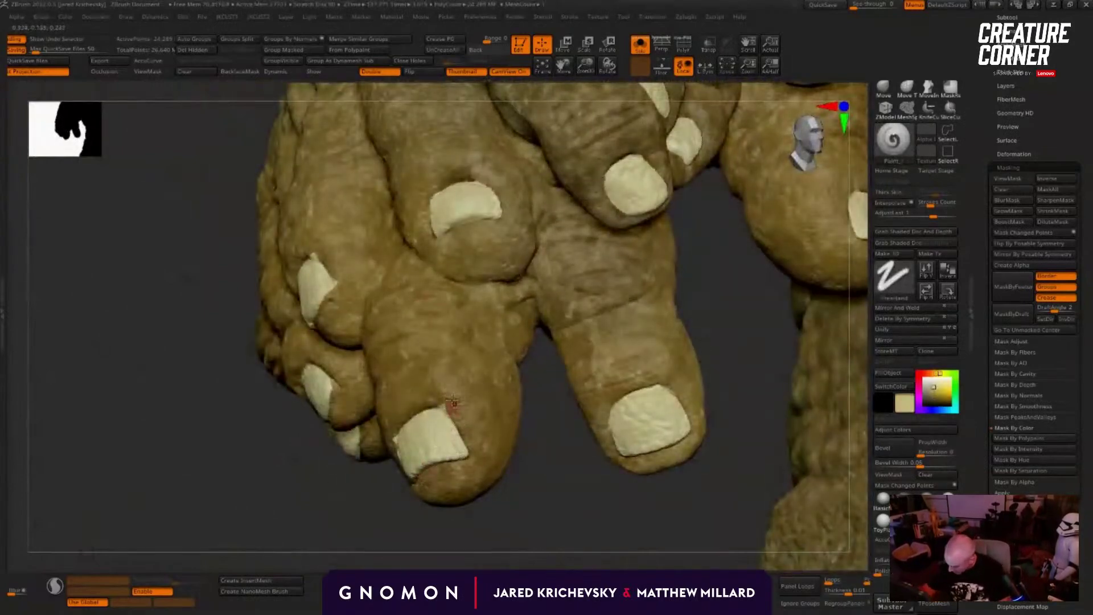
pyautogui.press('c')
# Step: Clean up the side and lower edge of the thick fingertip's nail with sampled skin and nail colours
pyautogui.moveTo(372, 537); pyautogui.dragTo(392, 450)
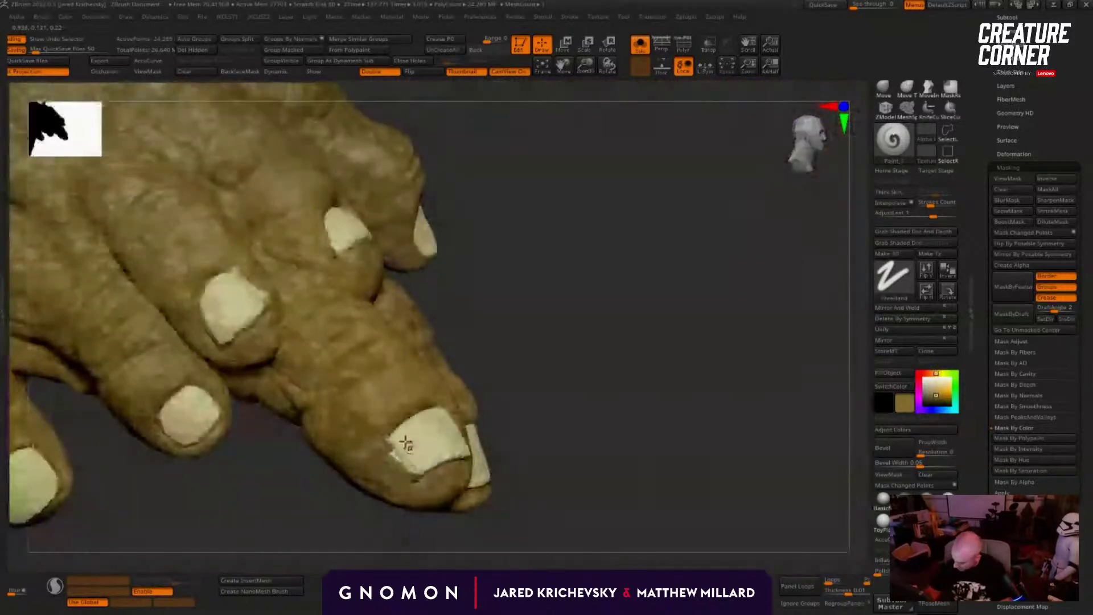
pyautogui.press('c')
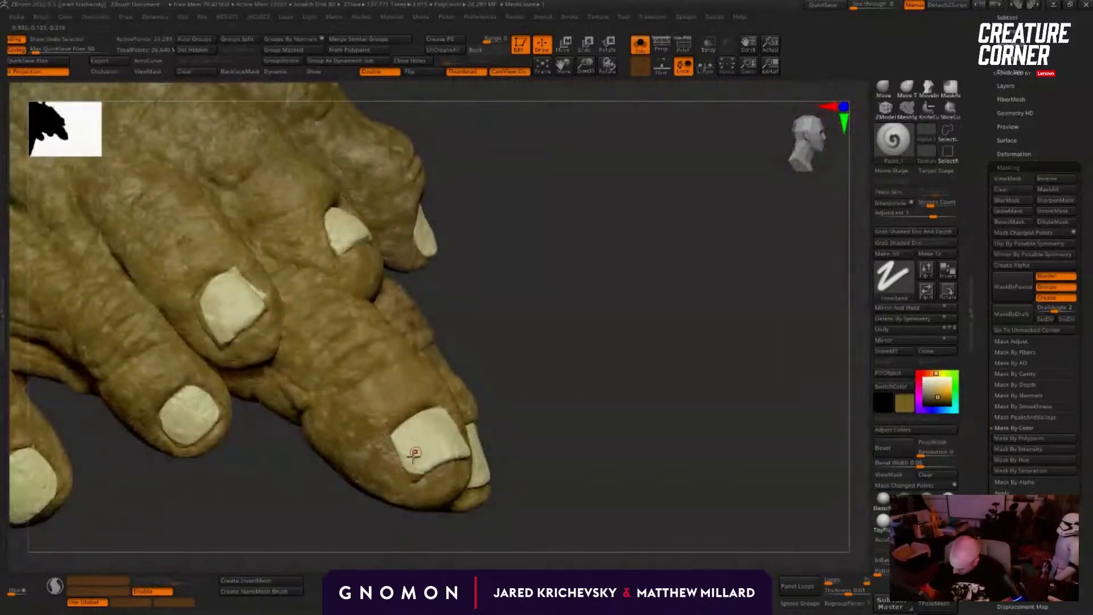
pyautogui.press('c')
pyautogui.moveTo(419, 472); pyautogui.dragTo(426, 462)
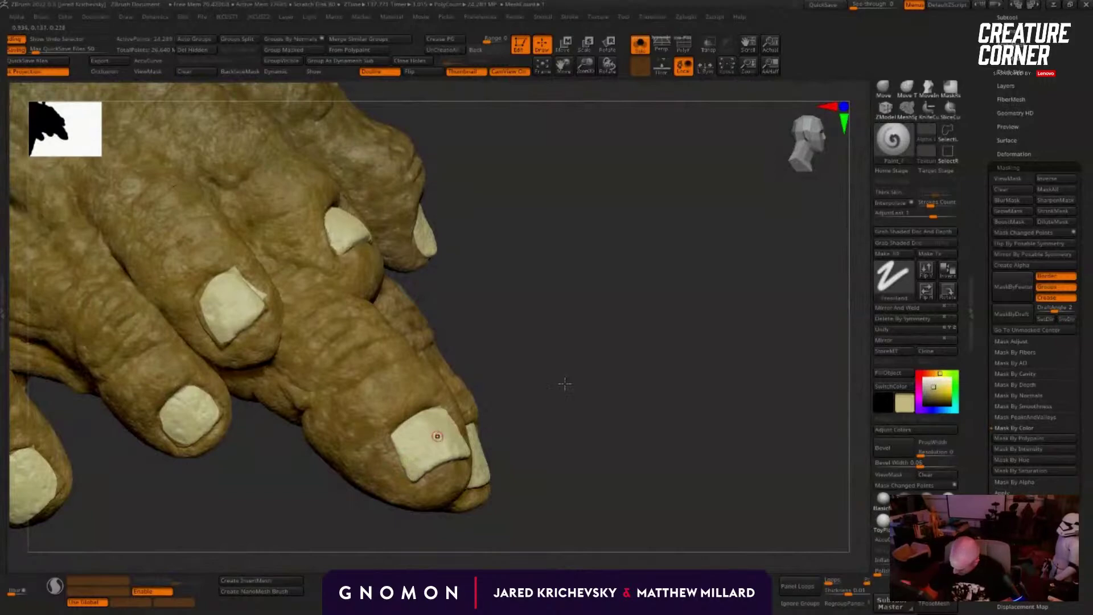
pyautogui.moveTo(564, 383); pyautogui.dragTo(464, 395)
pyautogui.moveTo(463, 457); pyautogui.dragTo(434, 460)
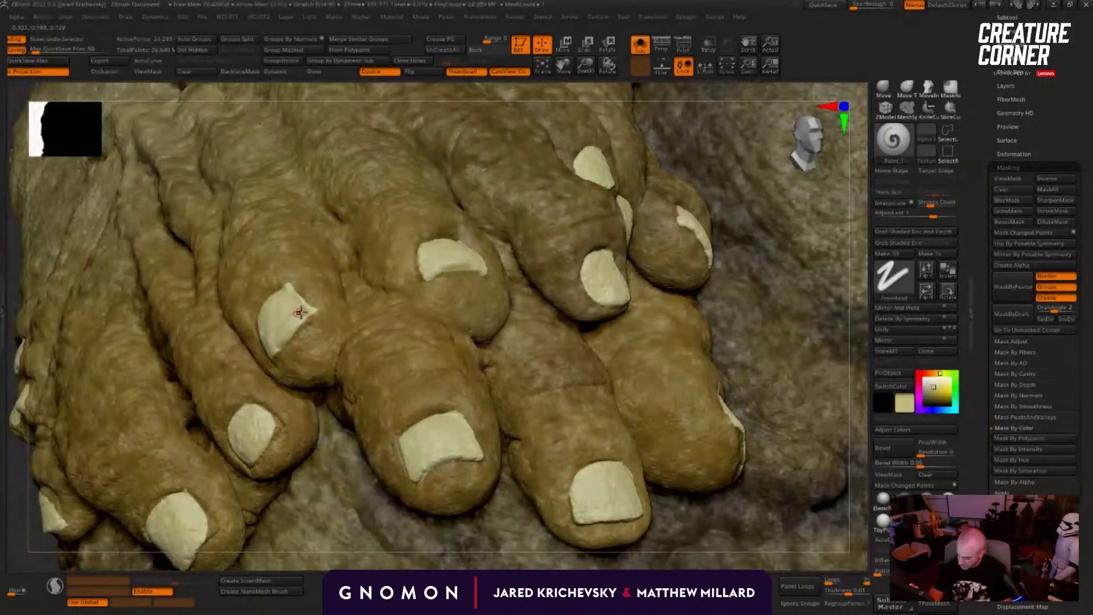
# Step: Round off the pointed corners of the nail on the neighbouring upper finger with sampled skin and nail colours
pyautogui.press('c')
pyautogui.moveTo(316, 305)
pyautogui.mouseDown()
pyautogui.moveTo(298, 288)
pyautogui.moveTo(308, 298)
pyautogui.mouseUp()
pyautogui.press('c')
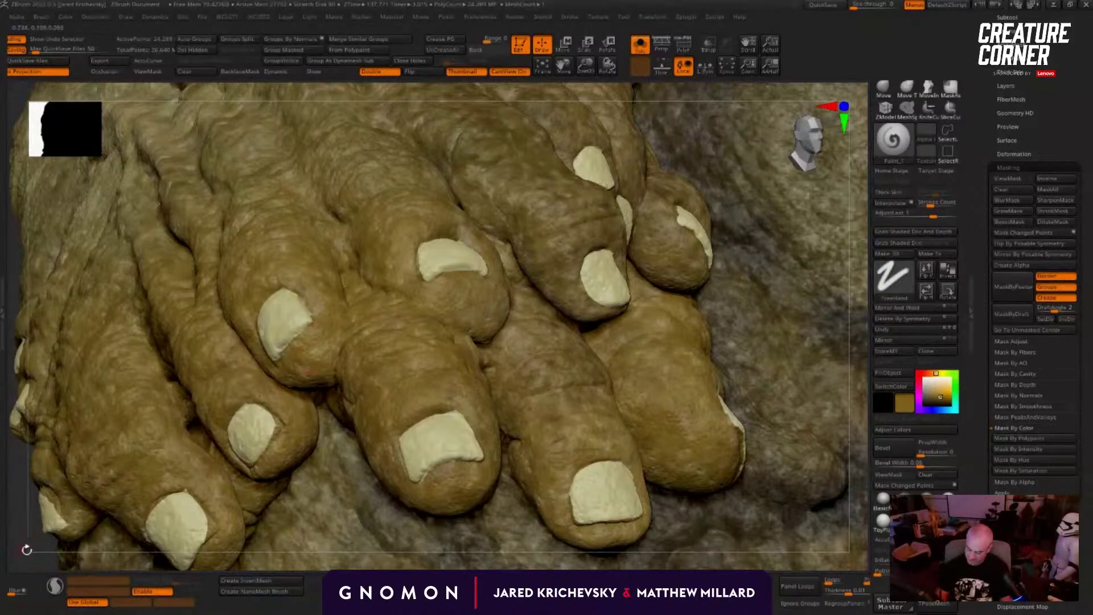
# Step: Widen the square nail on the outer large fingertip by painting its side corner and upper edge with sampled nail colour
pyautogui.keyDown('alt'); pyautogui.moveTo(27, 550); pyautogui.dragTo(310, 405); pyautogui.keyUp('alt')
pyautogui.moveTo(215, 459); pyautogui.dragTo(507, 360)
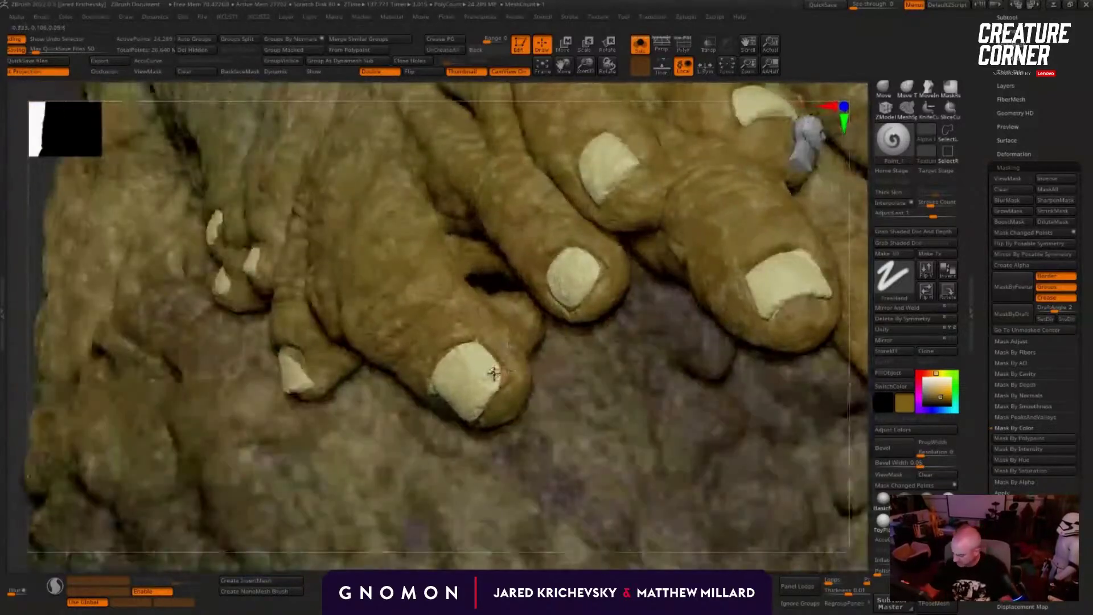
pyautogui.press('c')
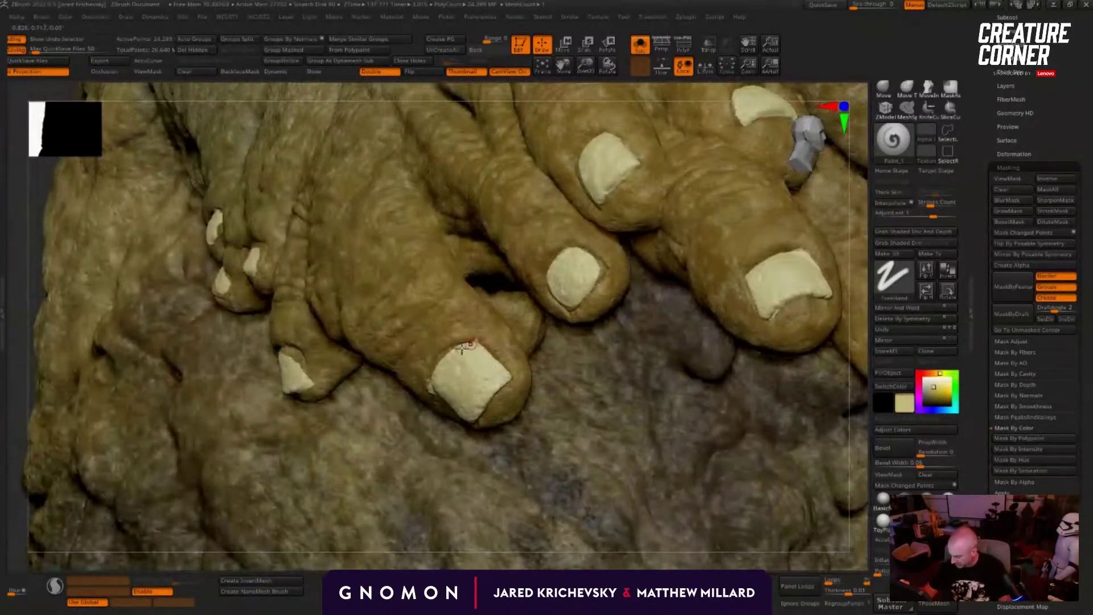